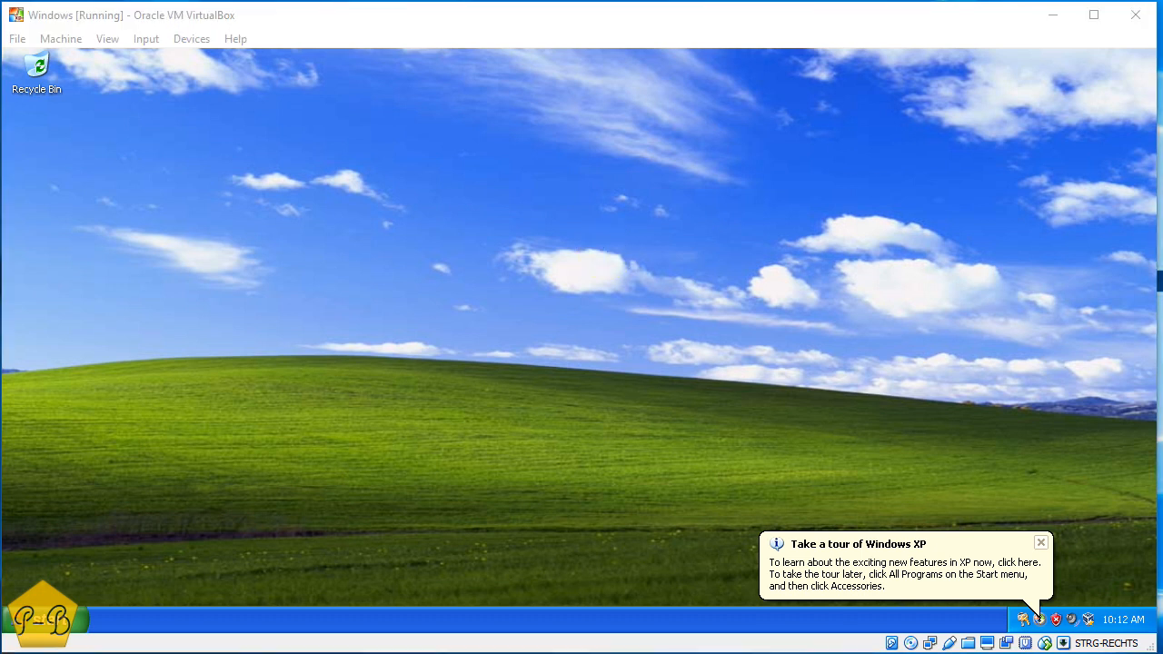
View the nLite download page on nliteos.com in the browser, and return to the Windows XP virtual machine
{"action": "left_click_drag", "start_coordinate": [647, 0], "coordinate": [673, 33]}
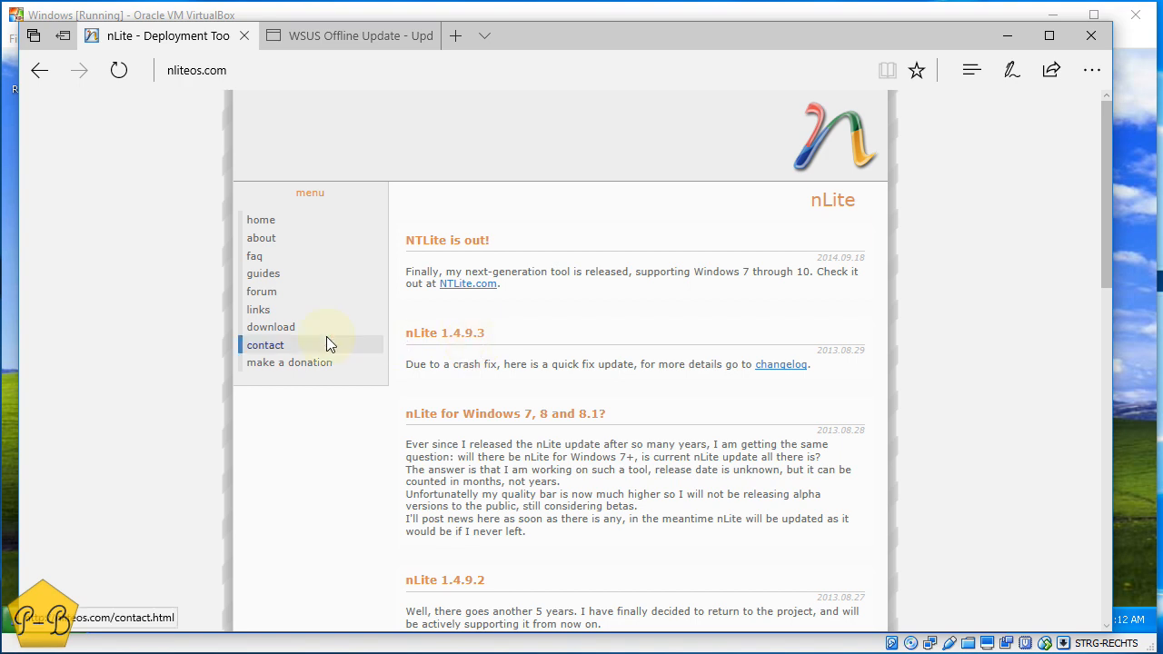
{"action": "left_click", "coordinate": [279, 328]}
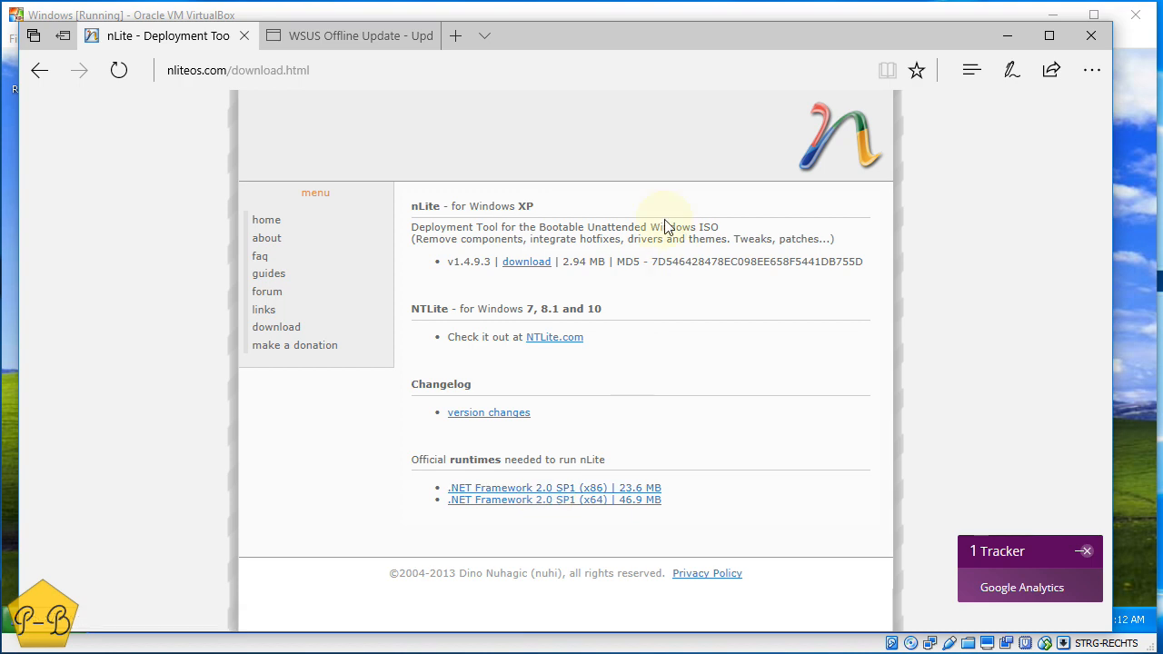
{"action": "left_click", "coordinate": [1005, 37]}
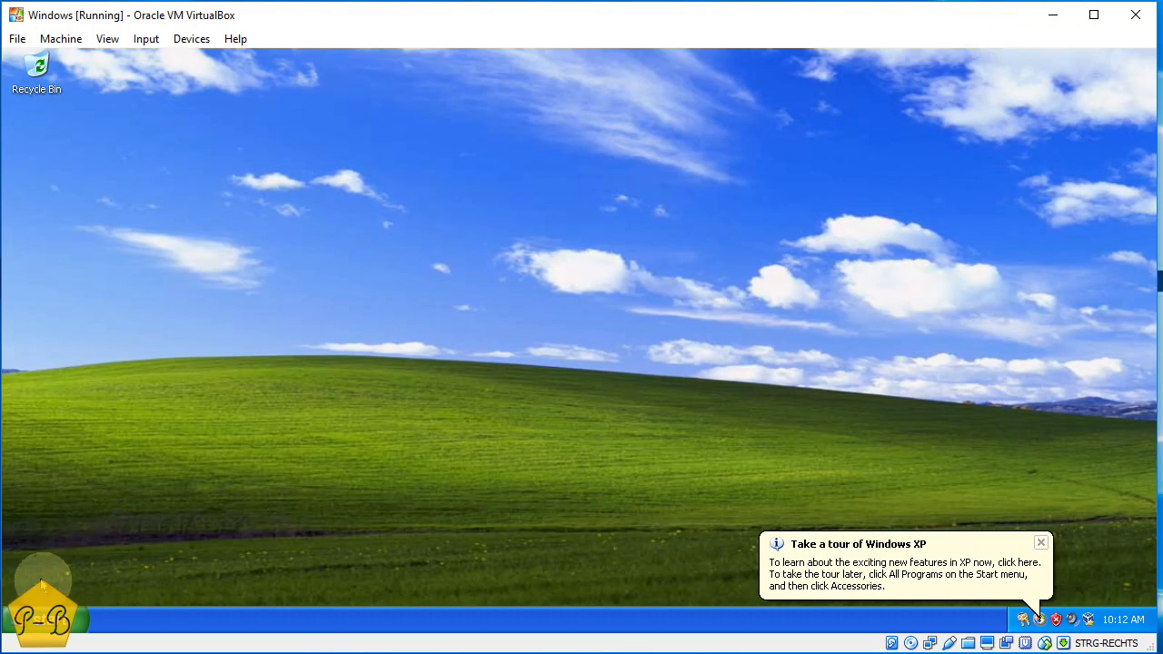
Open the http-share network drive (E:) from My Computer in the virtual machine
{"action": "left_click", "coordinate": [41, 618]}
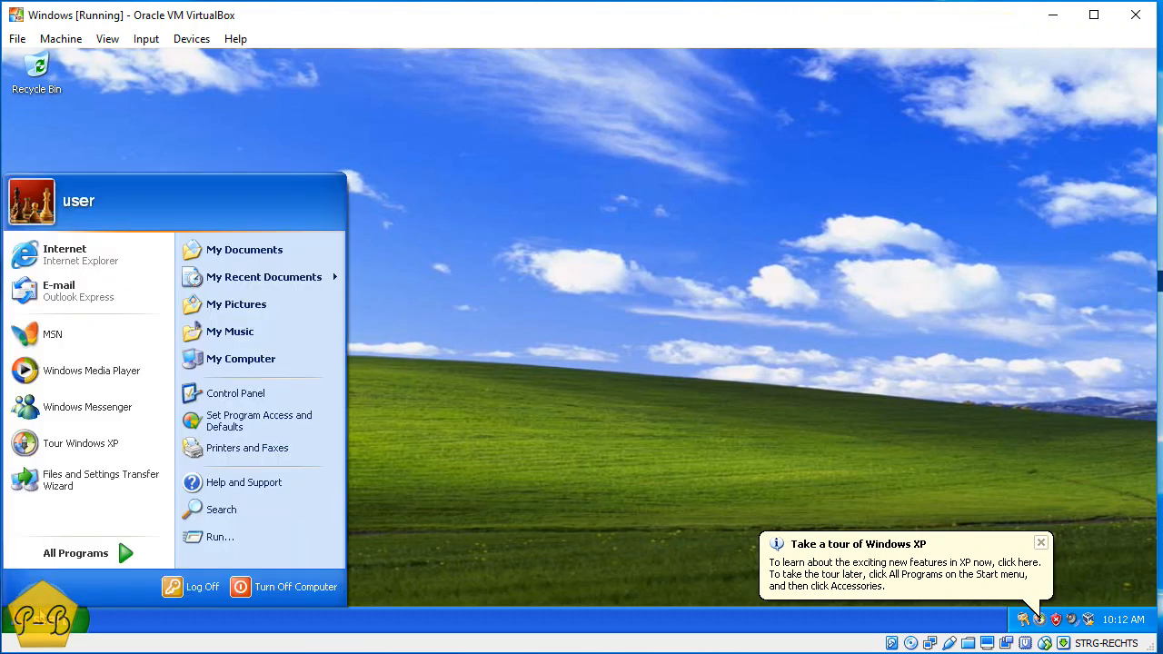
{"action": "left_click", "coordinate": [299, 361]}
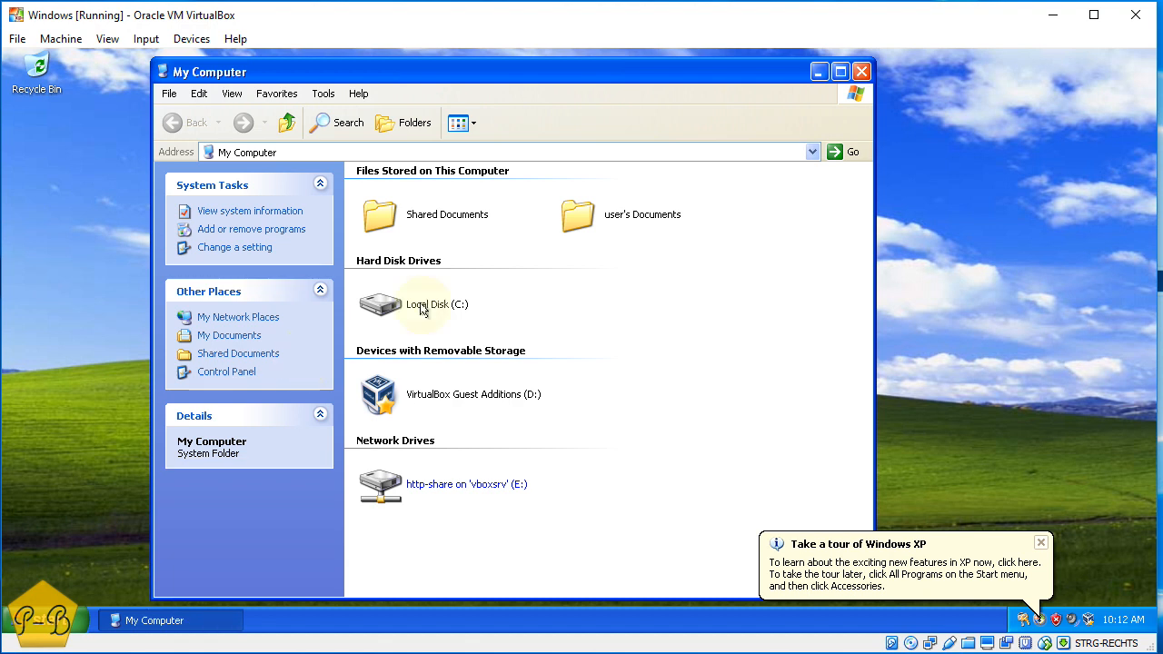
{"action": "left_click", "coordinate": [469, 309]}
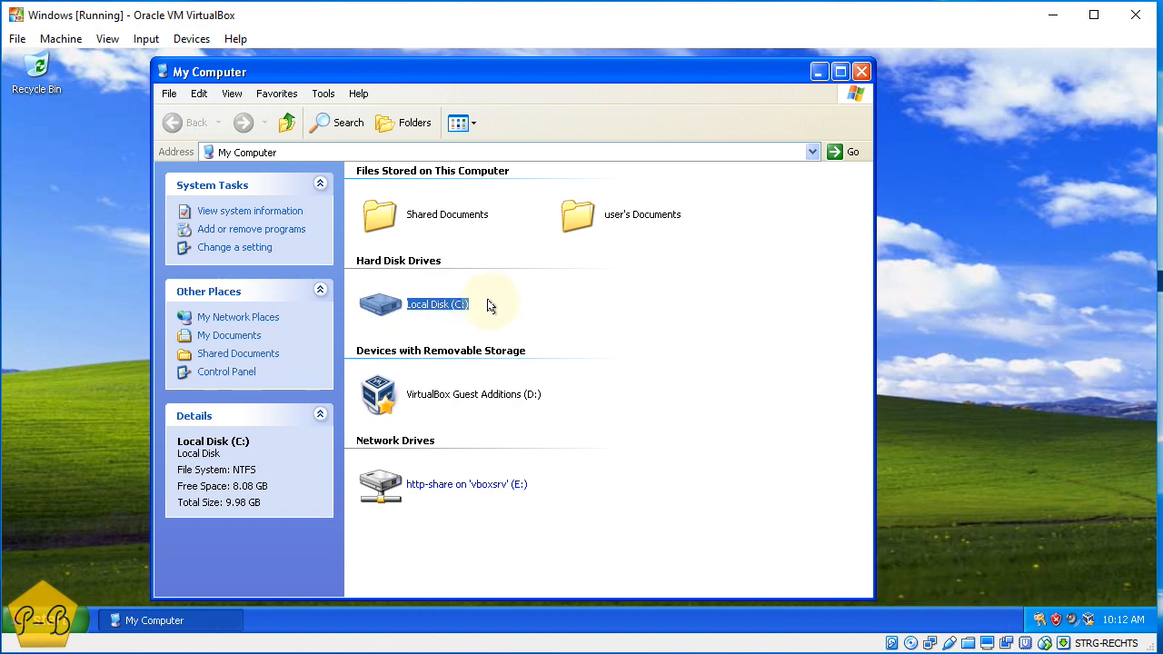
{"action": "left_click", "coordinate": [464, 395]}
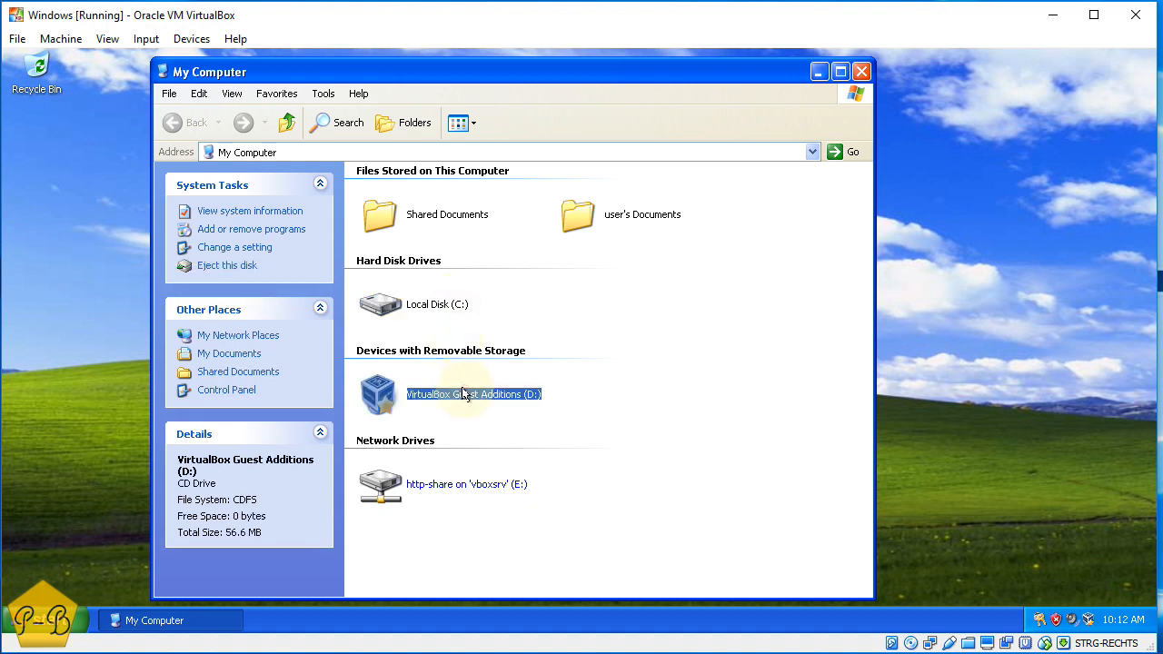
{"action": "left_click", "coordinate": [472, 491]}
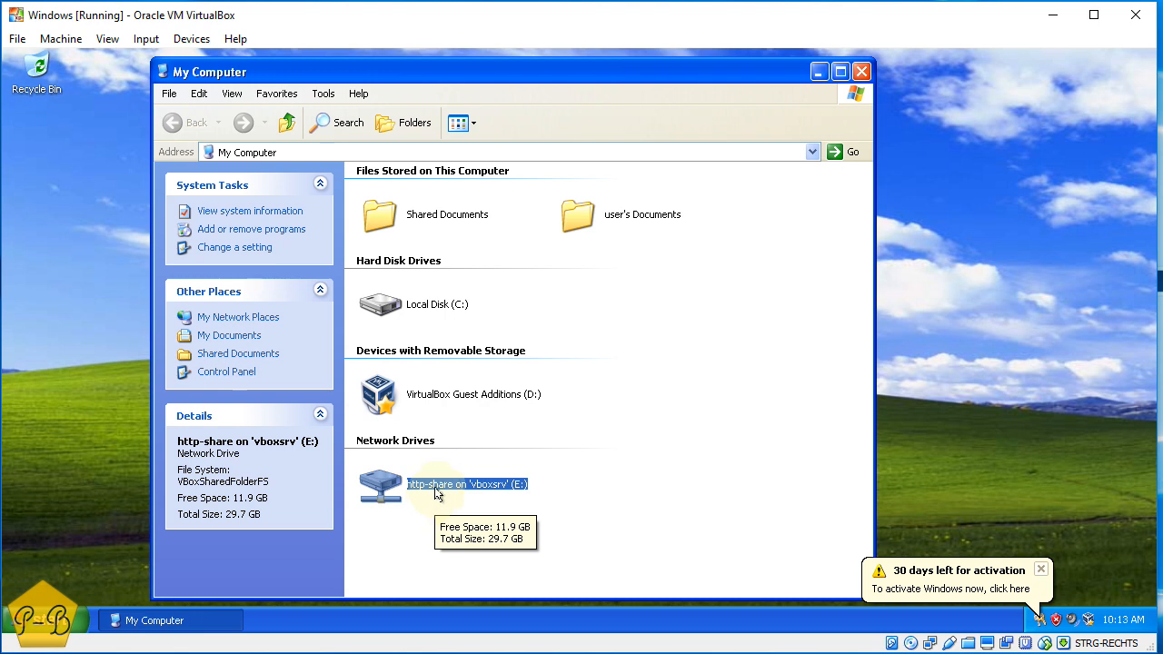
{"action": "double_click", "coordinate": [435, 495]}
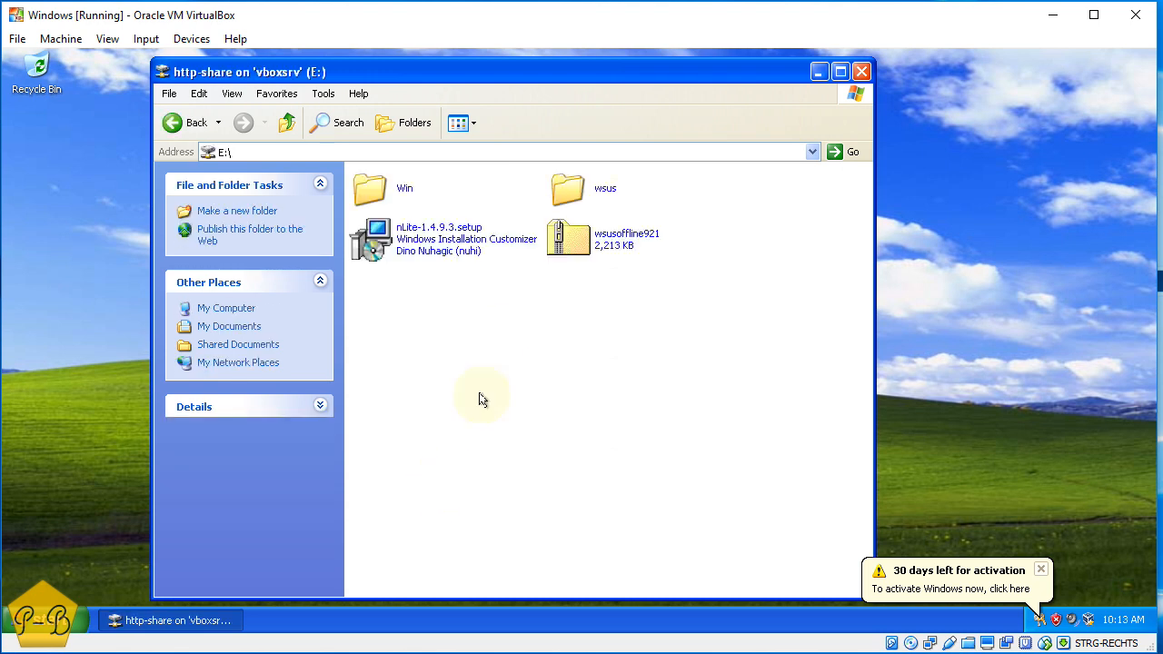
Try to run nLite-1.4.9.3.setup in English, declining the .NET Framework download, and exit the setup wizard
{"action": "left_click", "coordinate": [447, 257]}
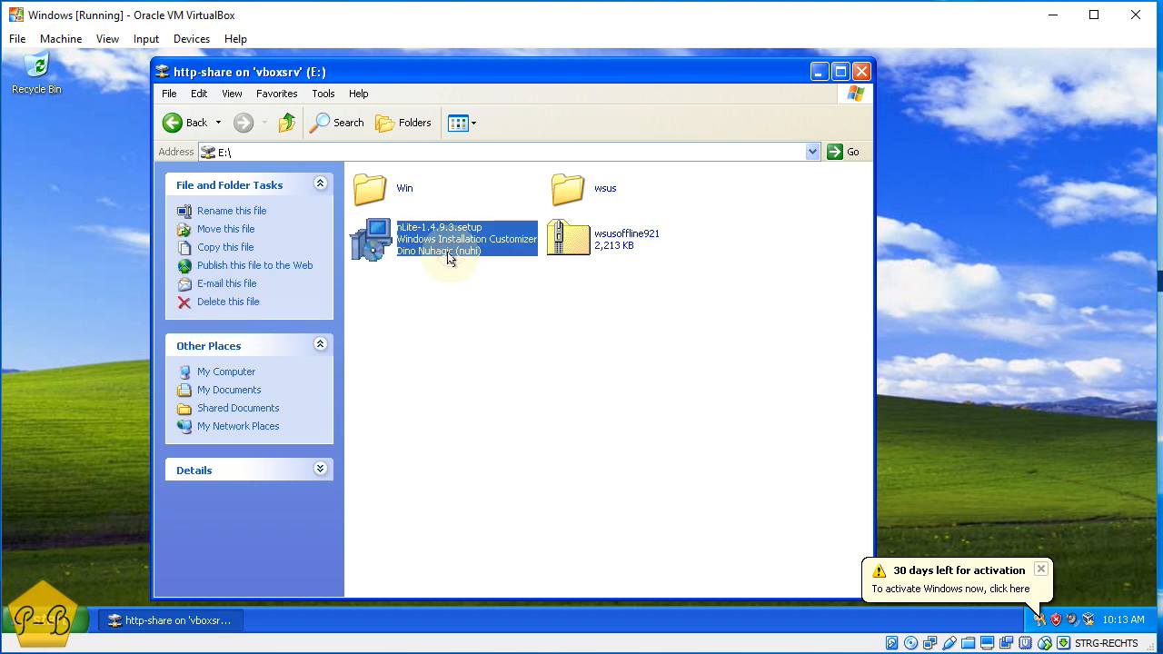
{"action": "double_click", "coordinate": [448, 254]}
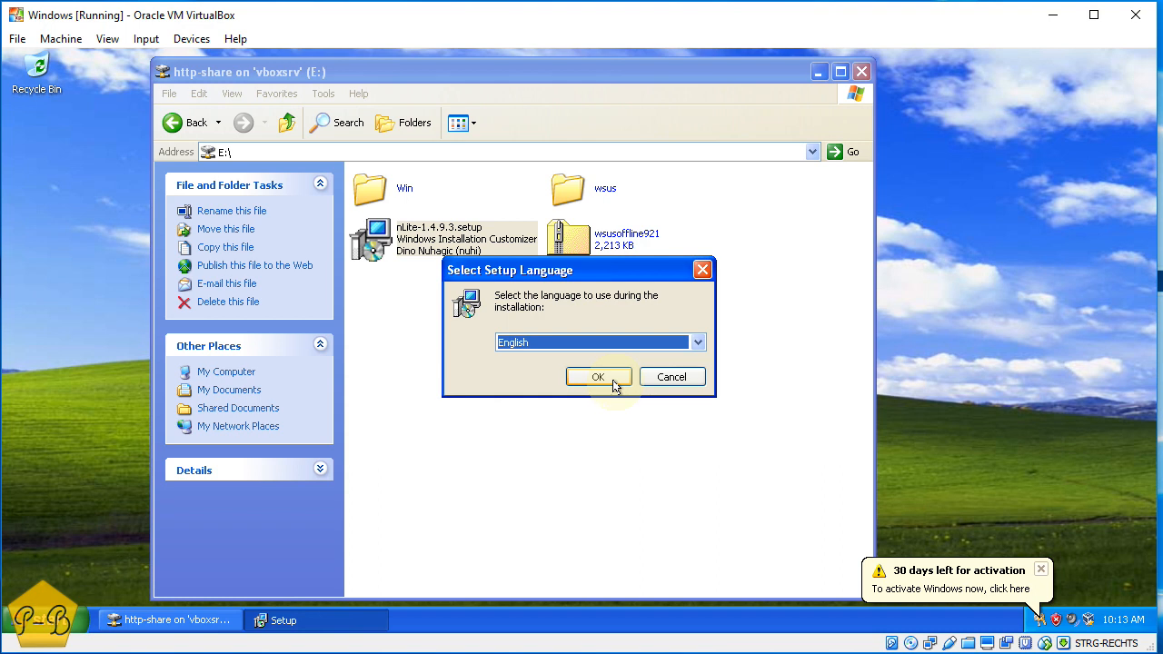
{"action": "left_click", "coordinate": [599, 377]}
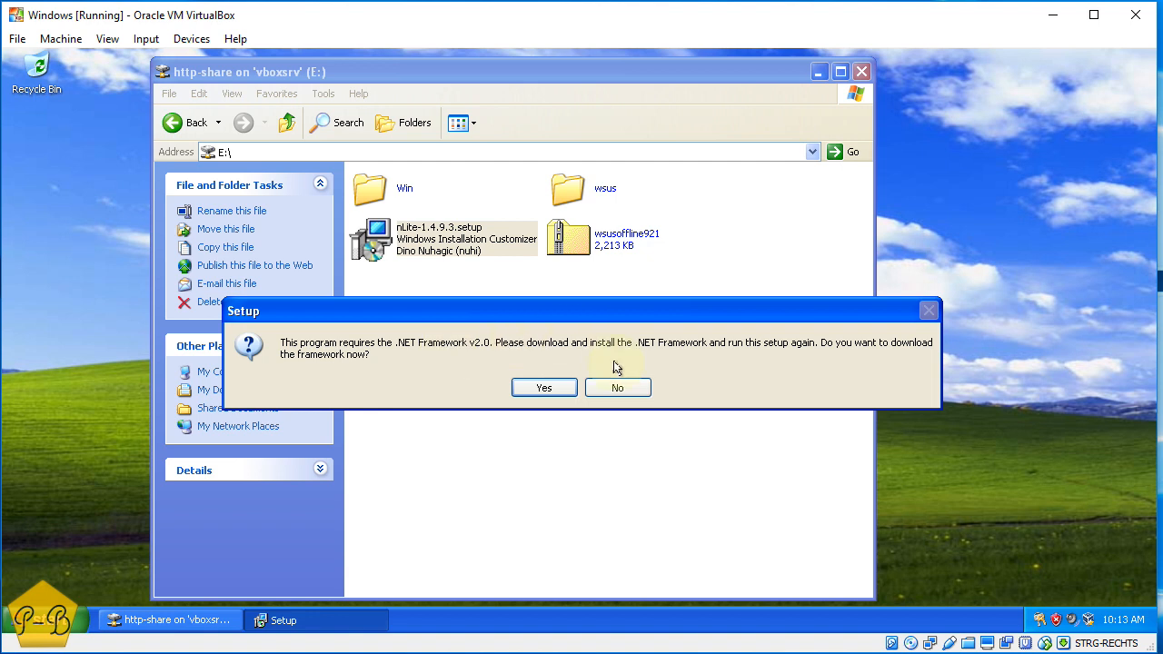
{"action": "left_click", "coordinate": [631, 389]}
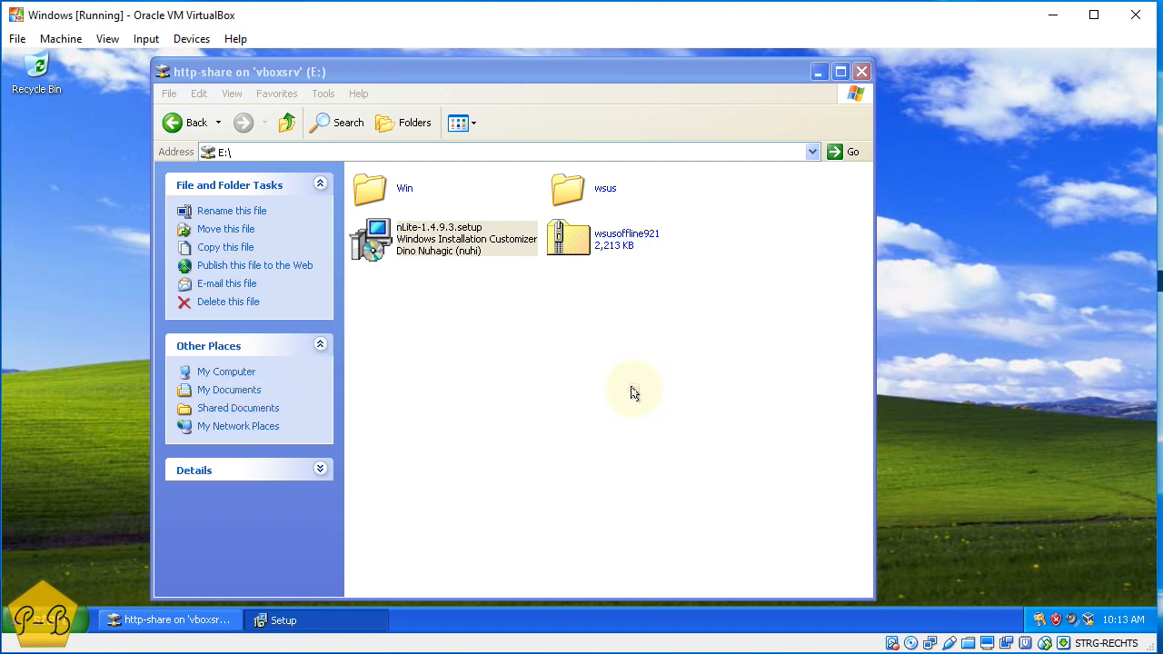
{"action": "left_click", "coordinate": [761, 483]}
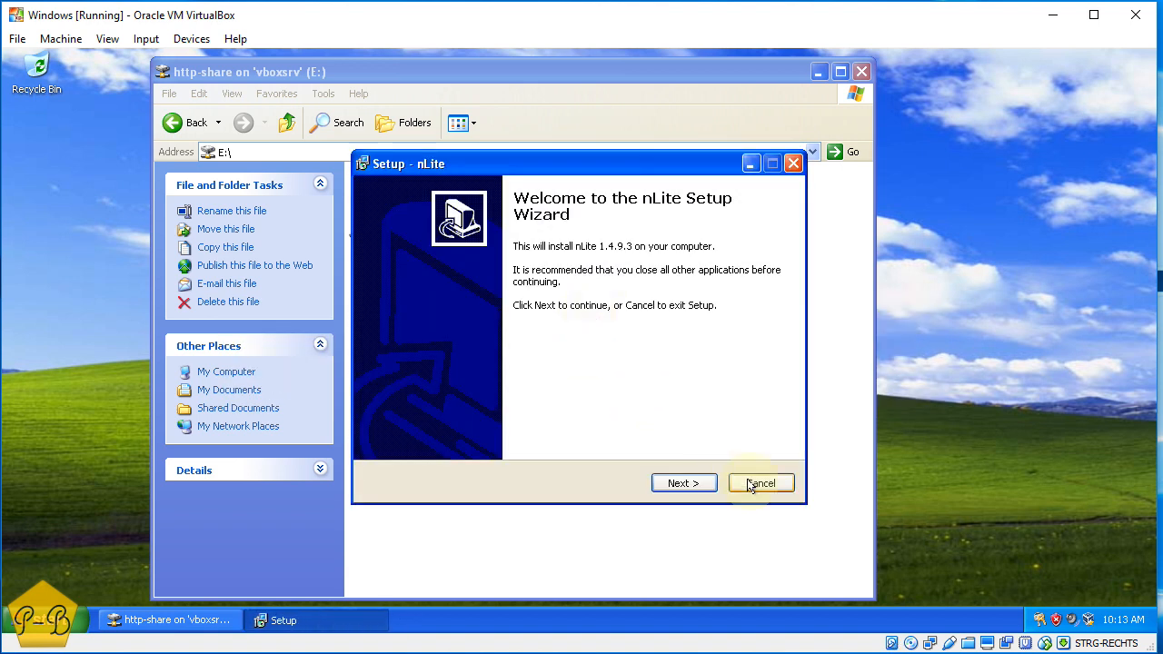
{"action": "left_click", "coordinate": [561, 403]}
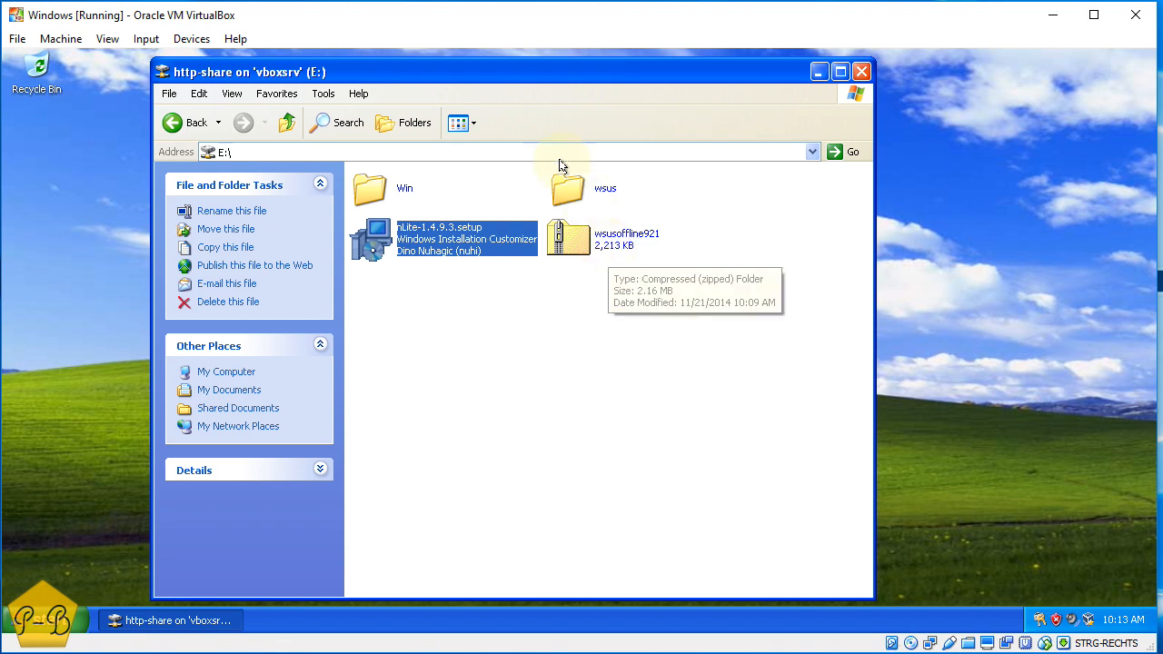
Try to install .NET Framework 3.5 from dotnetfx35 in the wsus\dotnet folder, and exit the setup
{"action": "double_click", "coordinate": [568, 187]}
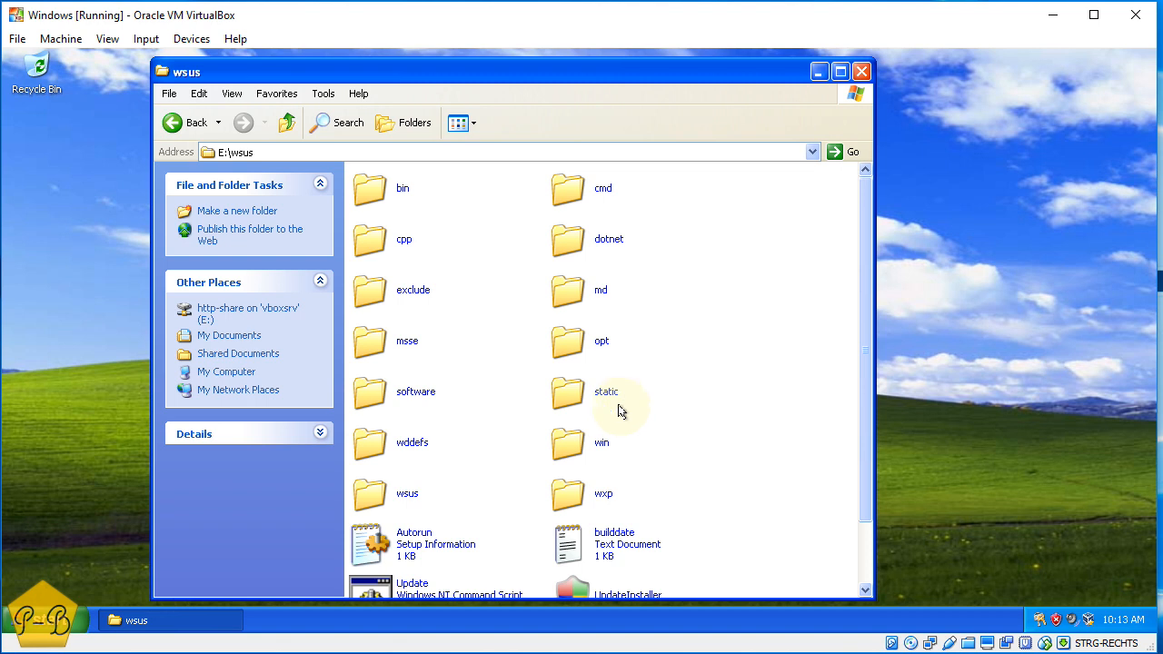
{"action": "left_click", "coordinate": [575, 244]}
{"action": "double_click", "coordinate": [575, 244]}
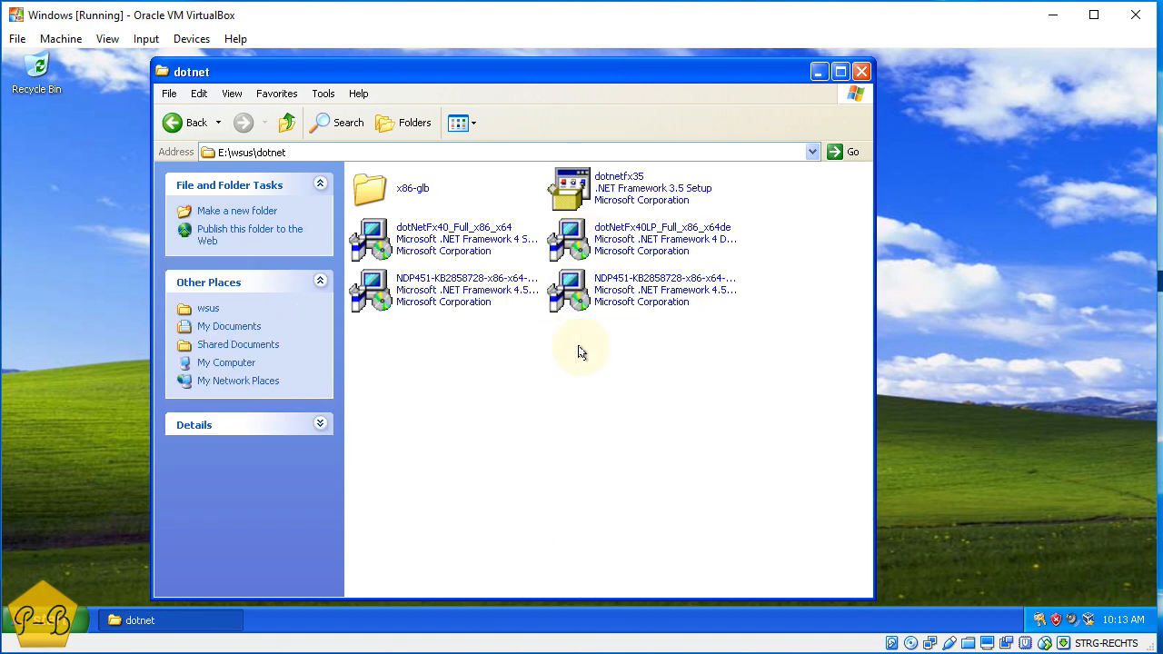
{"action": "left_click", "coordinate": [647, 191]}
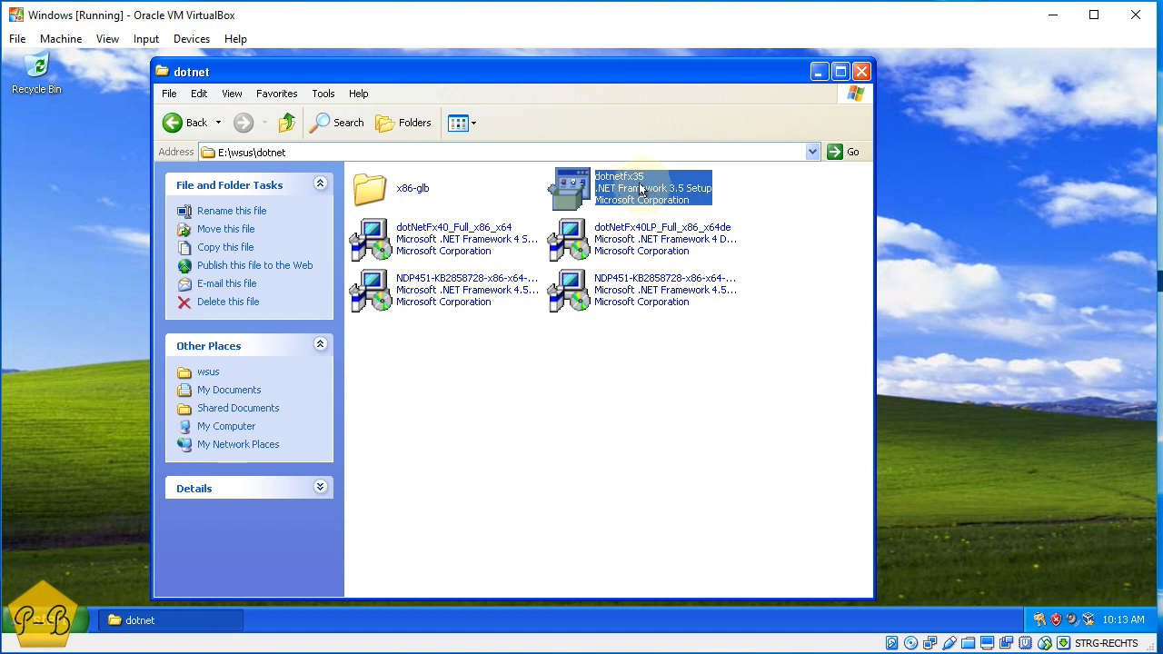
{"action": "double_click", "coordinate": [641, 189]}
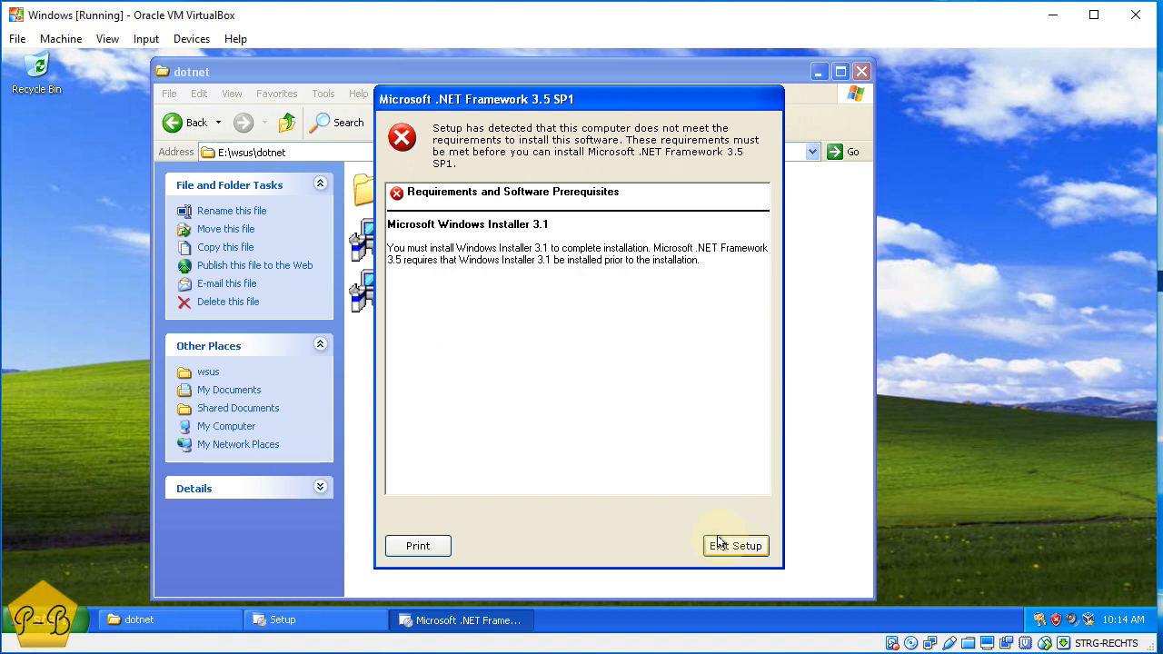
{"action": "left_click", "coordinate": [733, 546]}
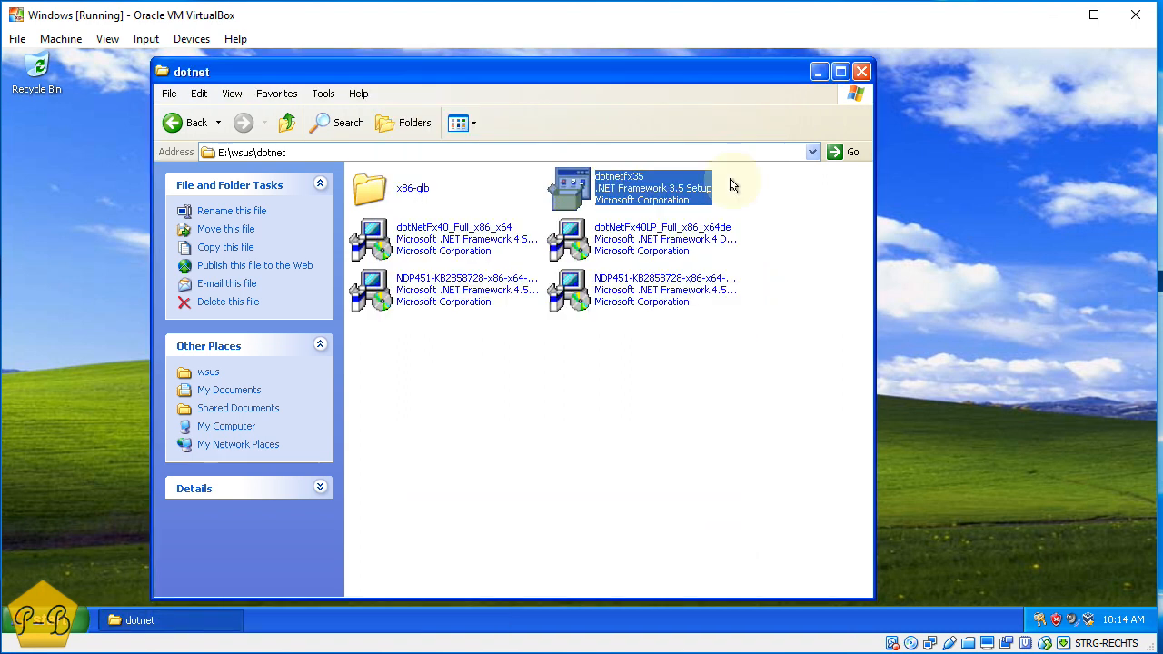
Go back up from the dotnet folder to the root of the E: share
{"action": "left_click", "coordinate": [285, 123]}
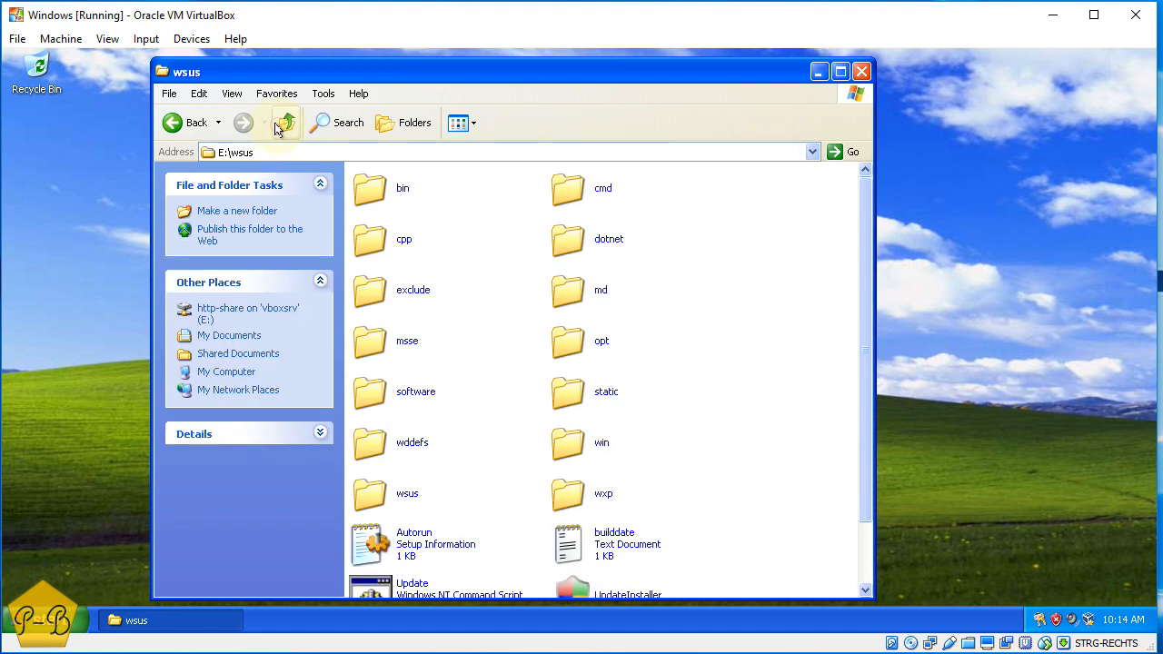
{"action": "left_click", "coordinate": [279, 128]}
{"action": "right_click", "coordinate": [545, 100]}
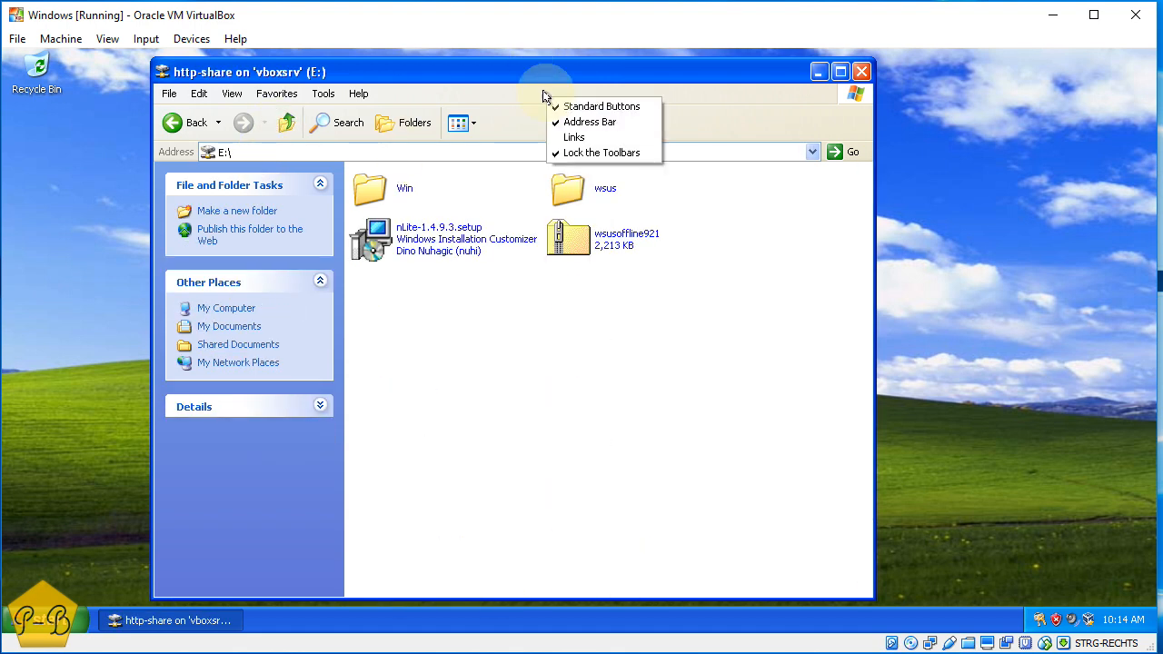
{"action": "left_click", "coordinate": [816, 211]}
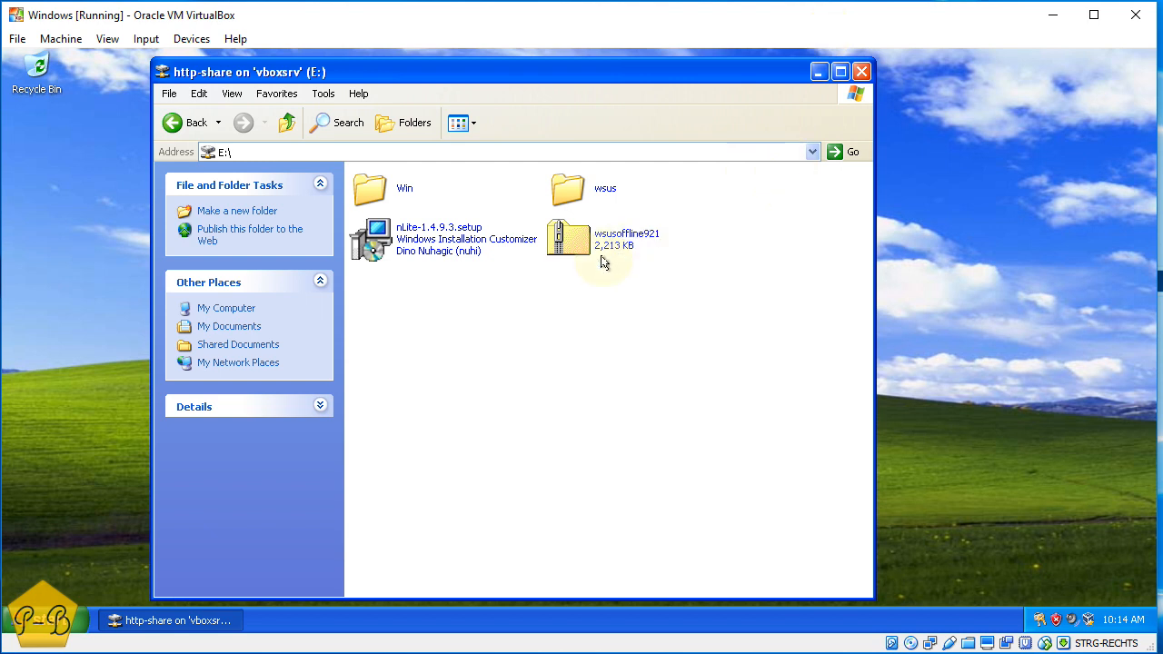
{"action": "mouse_move", "coordinate": [603, 256]}
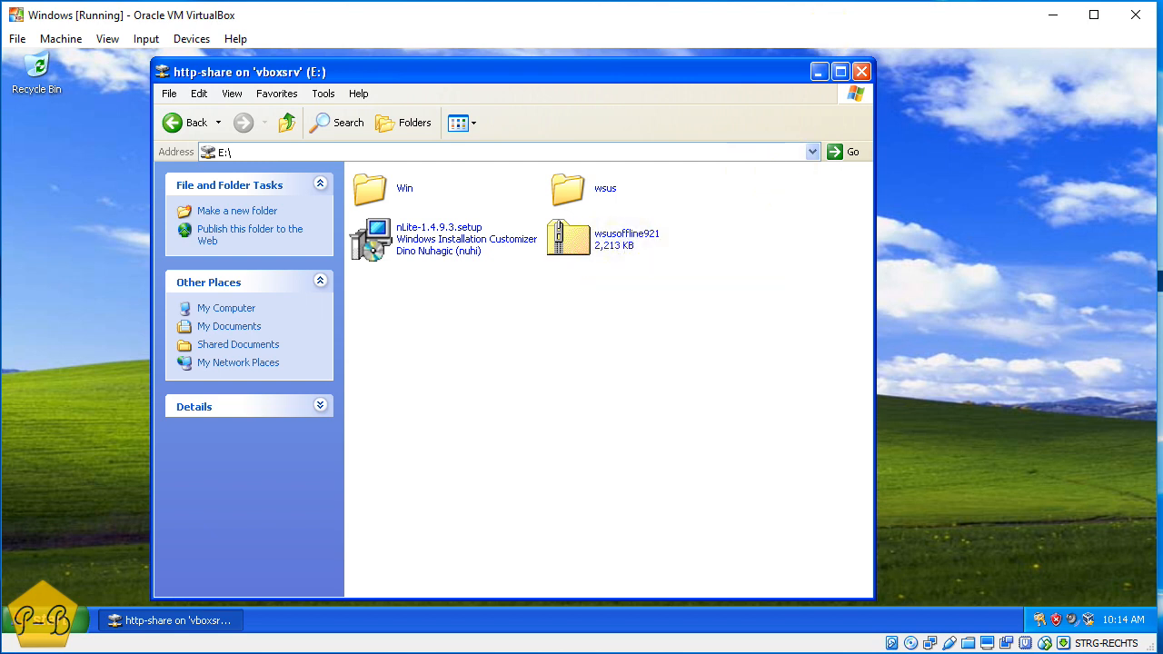
Switch to the browser and bring up the WSUS Offline Update download page in the same window
{"action": "key", "text": "alt+Tab"}
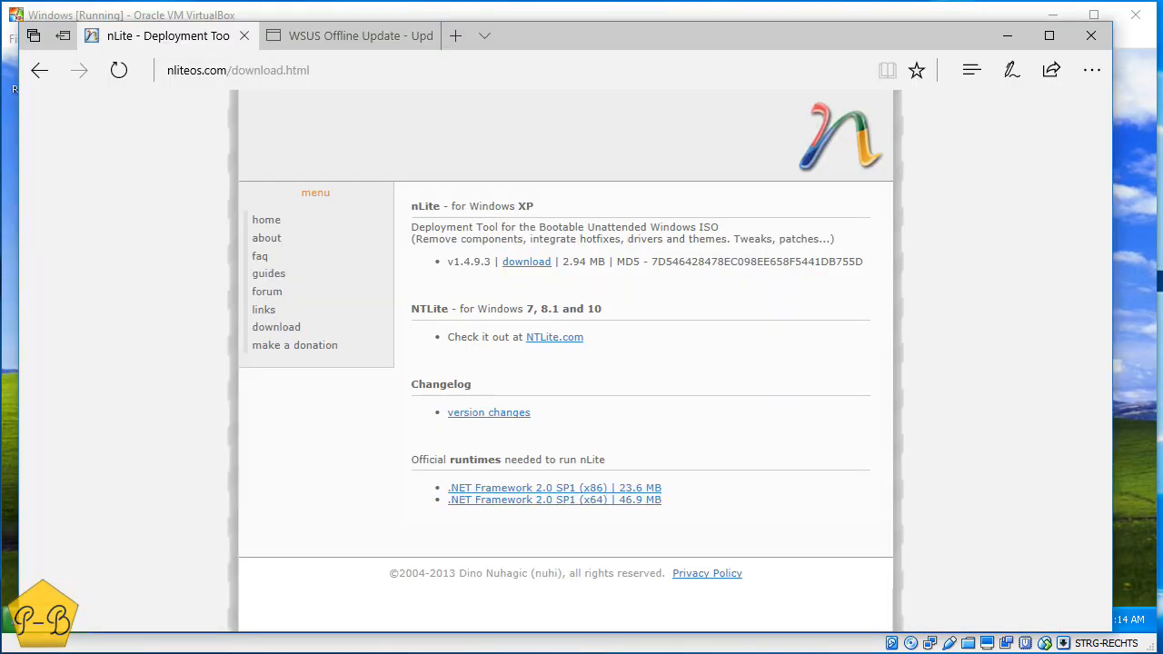
{"action": "left_click", "coordinate": [334, 37]}
{"action": "left_click_drag", "start_coordinate": [333, 37], "coordinate": [260, 80]}
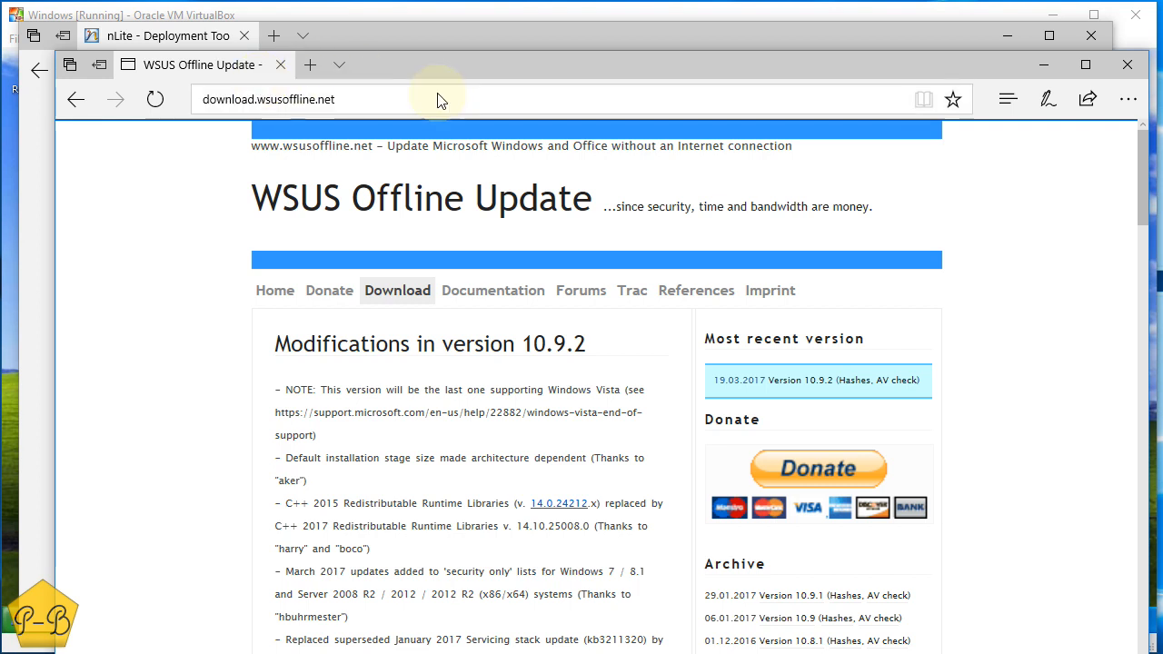
{"action": "left_click_drag", "start_coordinate": [255, 66], "coordinate": [323, 50]}
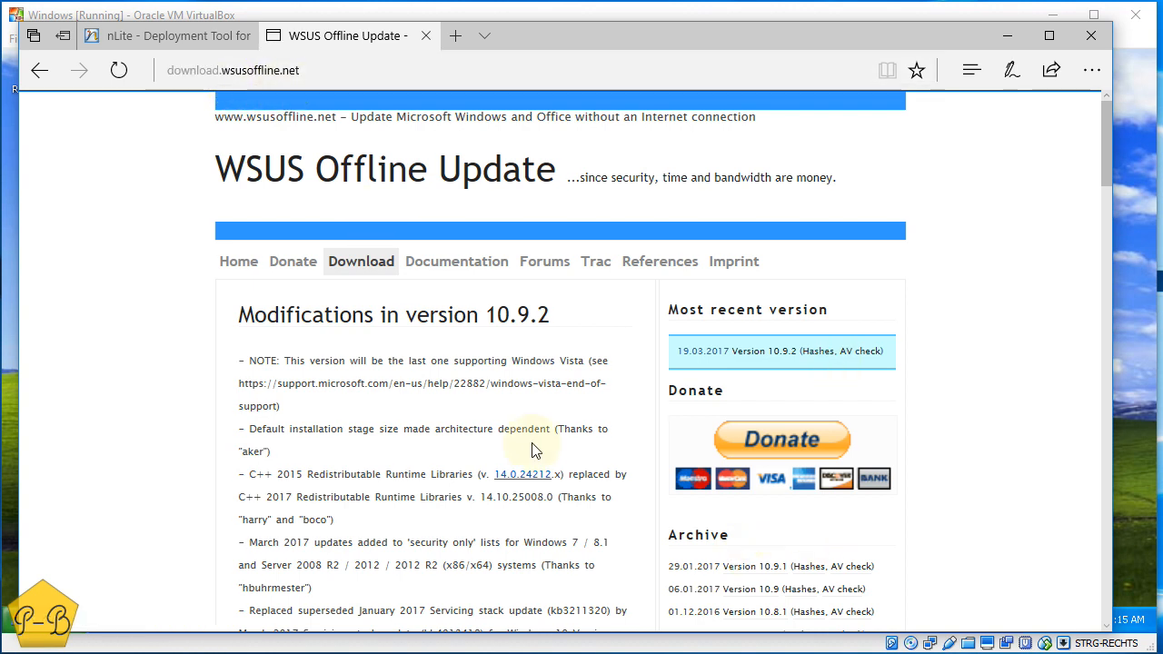
Download WSUS Offline Update version 9.2.1 from the archive list and save wsusoffline921.zip
{"action": "scroll", "coordinate": [790, 425], "scroll_direction": "down", "scroll_amount": 2}
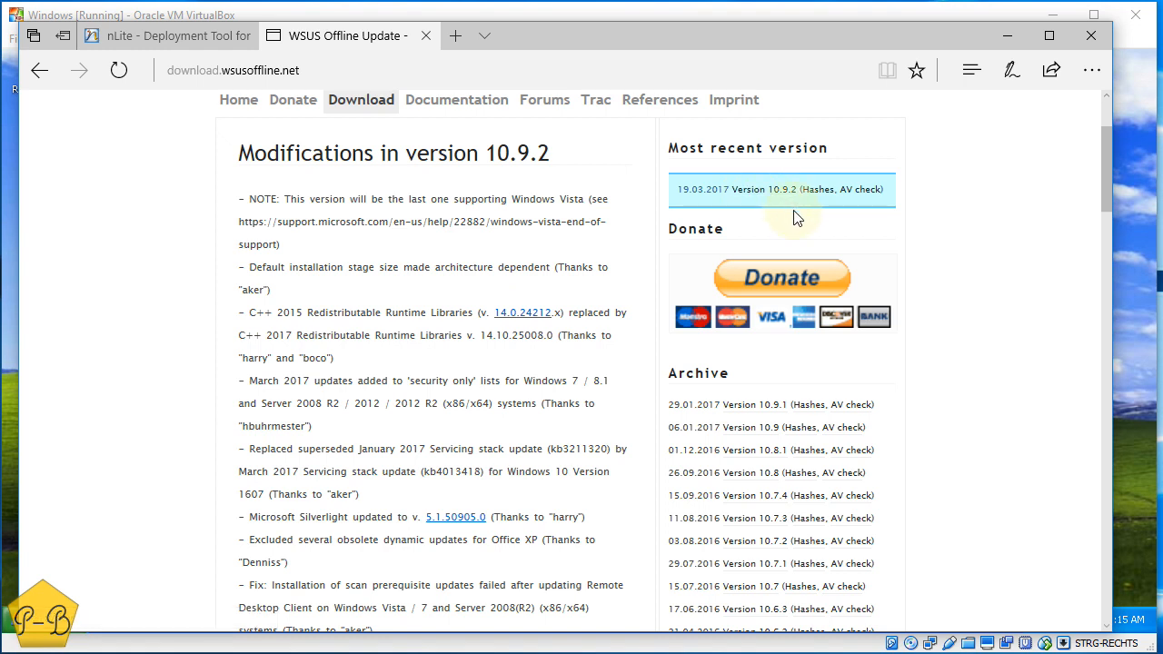
{"action": "scroll", "coordinate": [838, 202], "scroll_direction": "down", "scroll_amount": 1}
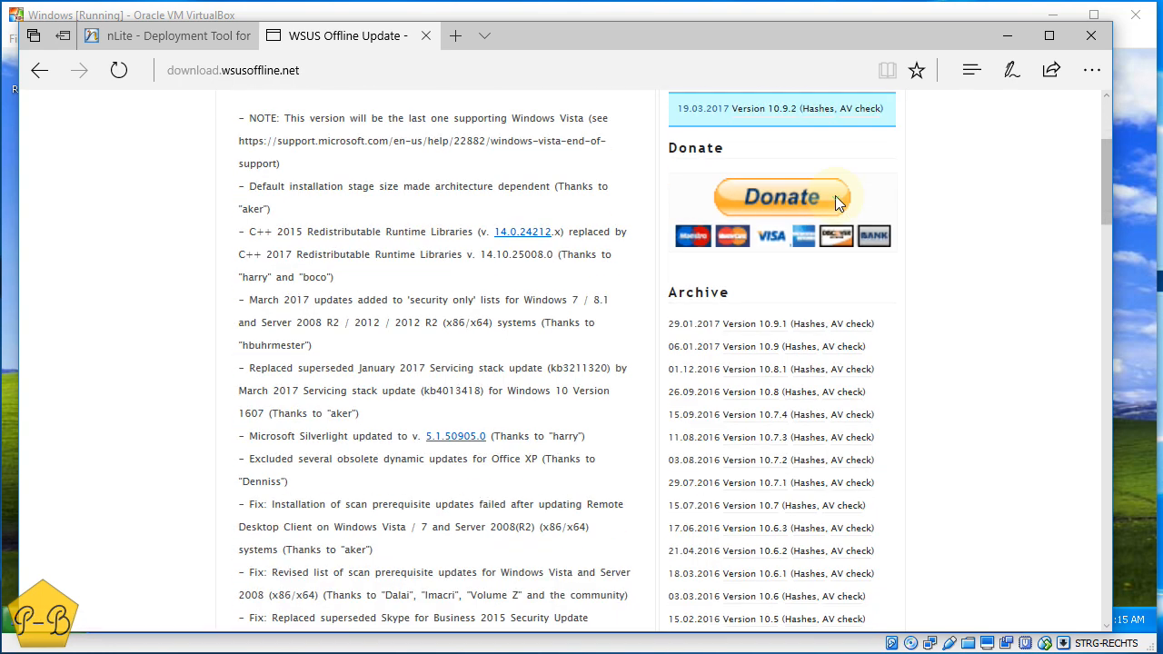
{"action": "scroll", "coordinate": [835, 199], "scroll_direction": "down", "scroll_amount": 10}
{"action": "scroll", "coordinate": [818, 250], "scroll_direction": "down", "scroll_amount": 5}
{"action": "scroll", "coordinate": [809, 233], "scroll_direction": "up", "scroll_amount": 5}
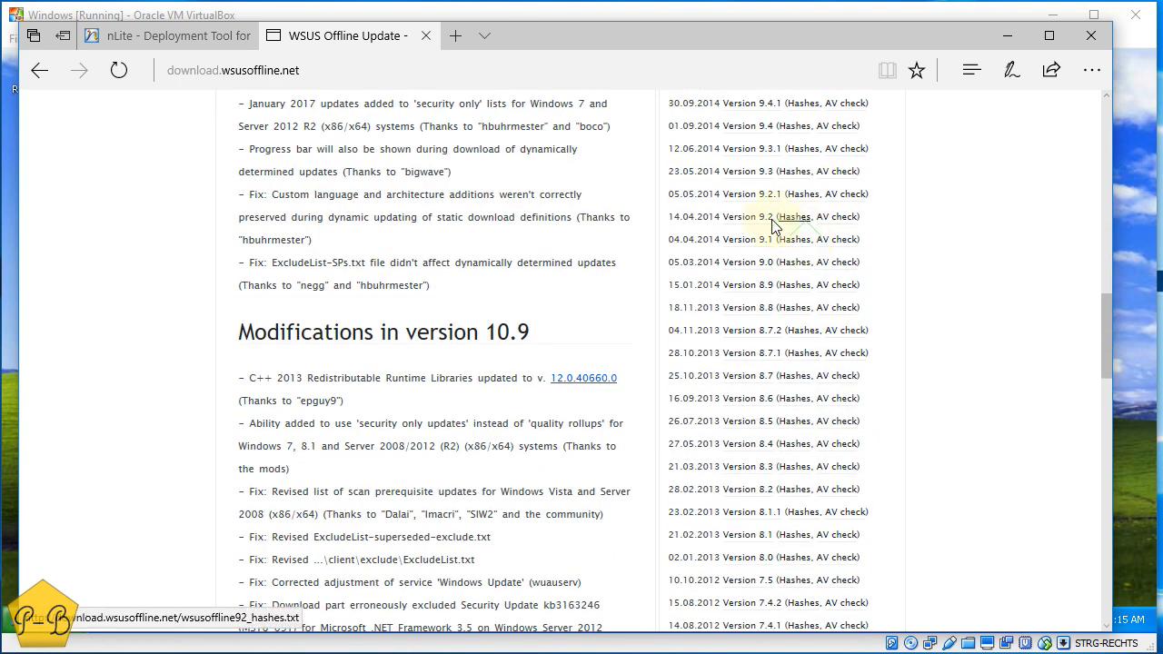
{"action": "left_click_drag", "start_coordinate": [660, 196], "coordinate": [870, 216]}
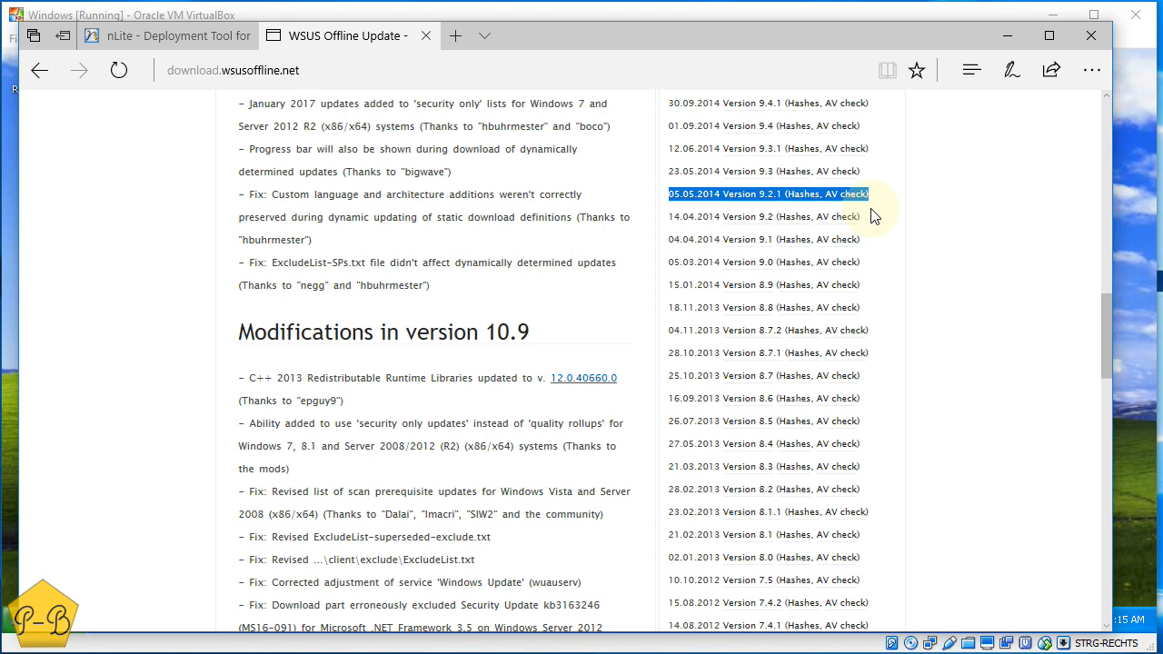
{"action": "left_click", "coordinate": [748, 203]}
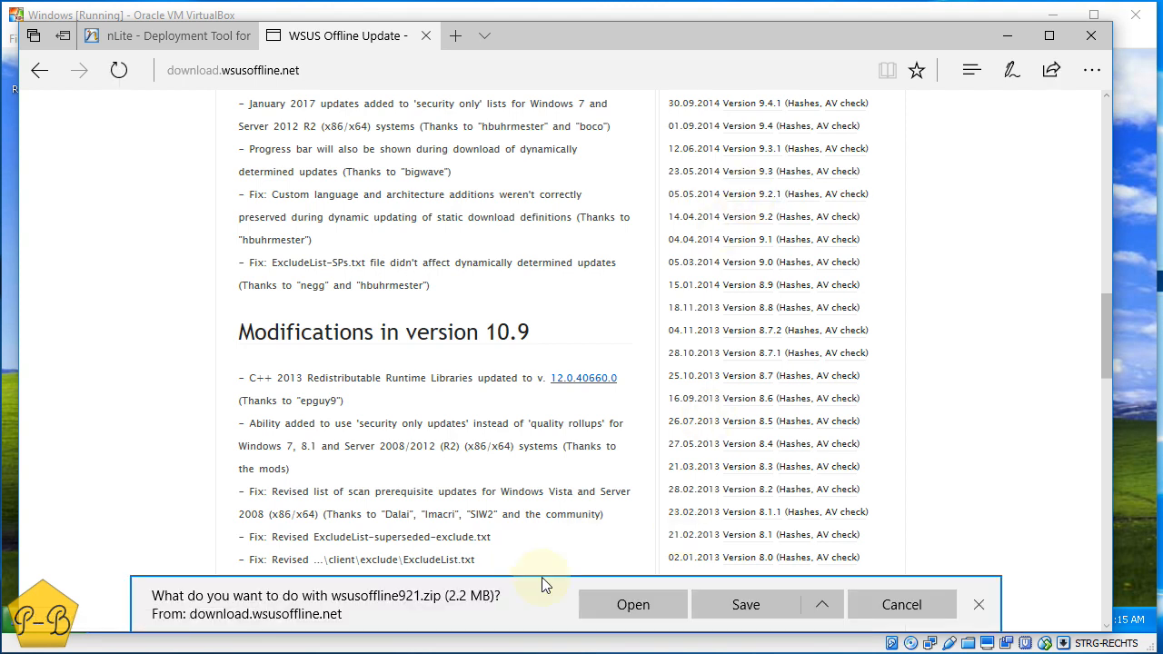
{"action": "left_click", "coordinate": [884, 604]}
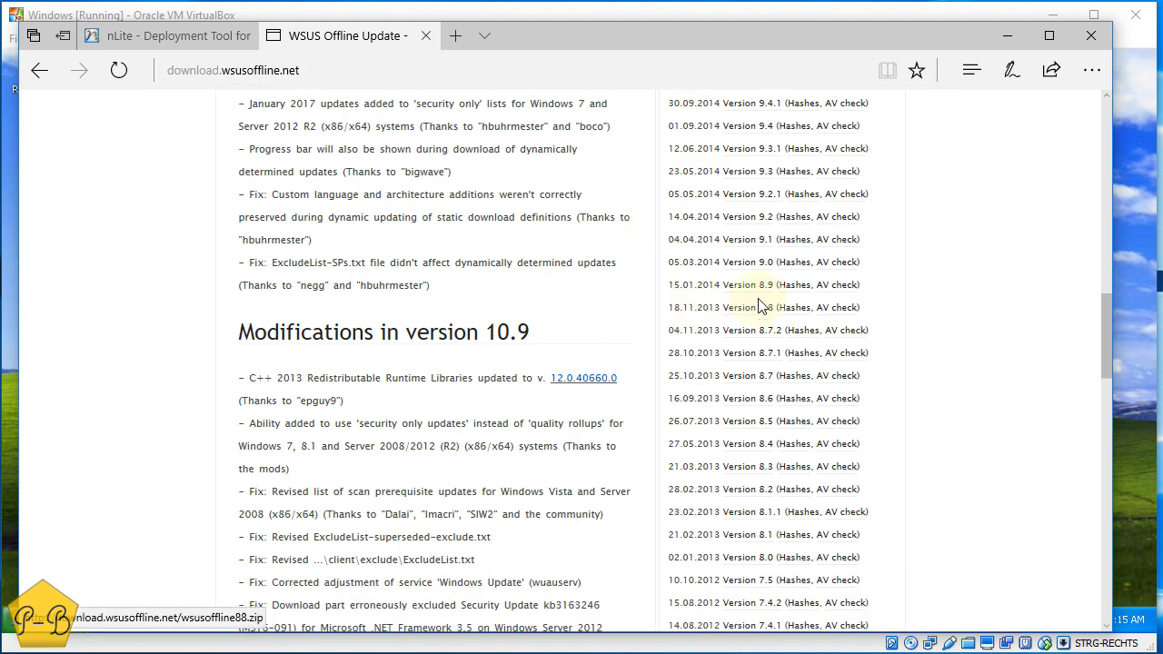
{"action": "left_click", "coordinate": [763, 193]}
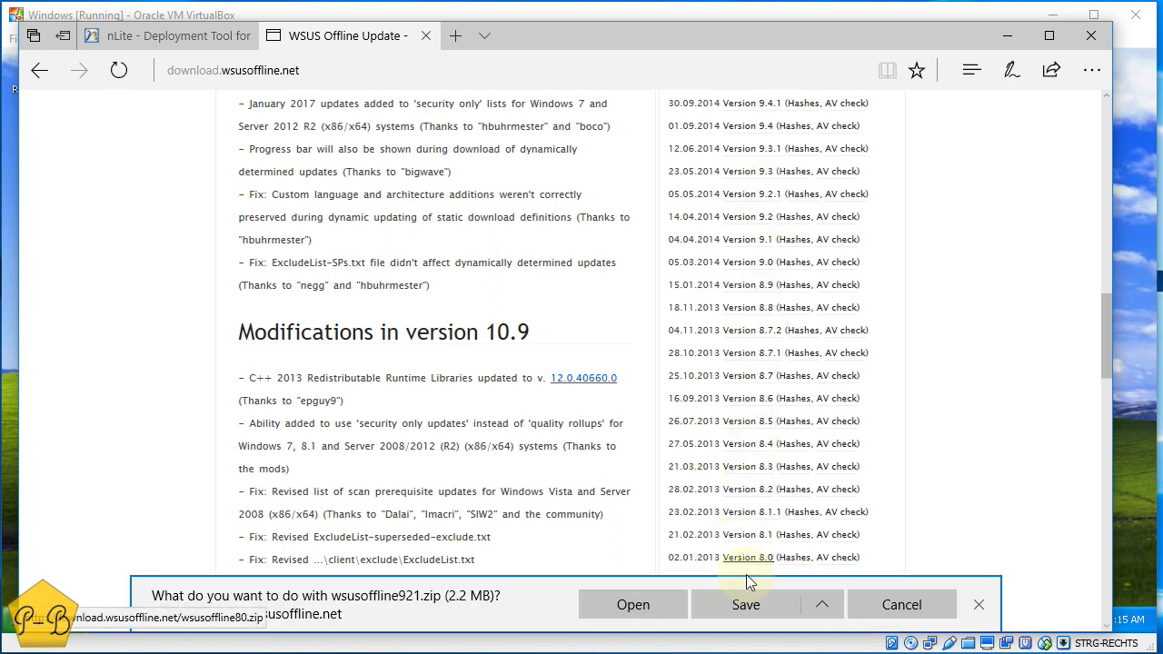
{"action": "left_click", "coordinate": [750, 602]}
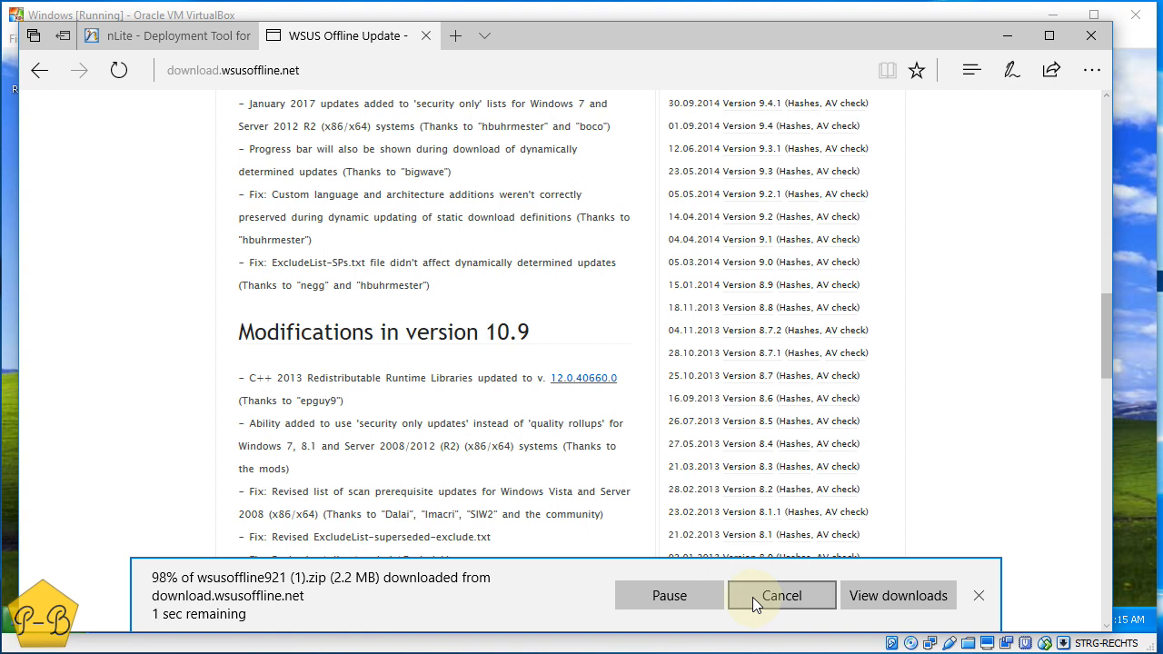
Open the folder that holds the browser's downloads and copy wsusoffline921.zip
{"action": "left_click", "coordinate": [897, 609]}
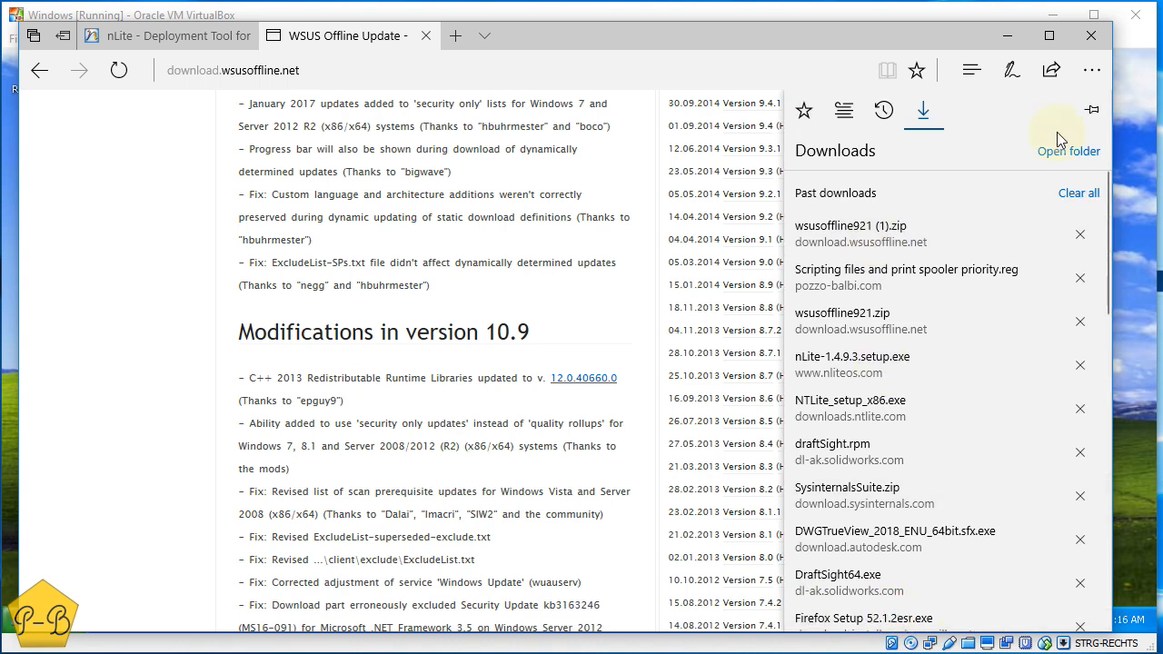
{"action": "left_click", "coordinate": [1070, 153]}
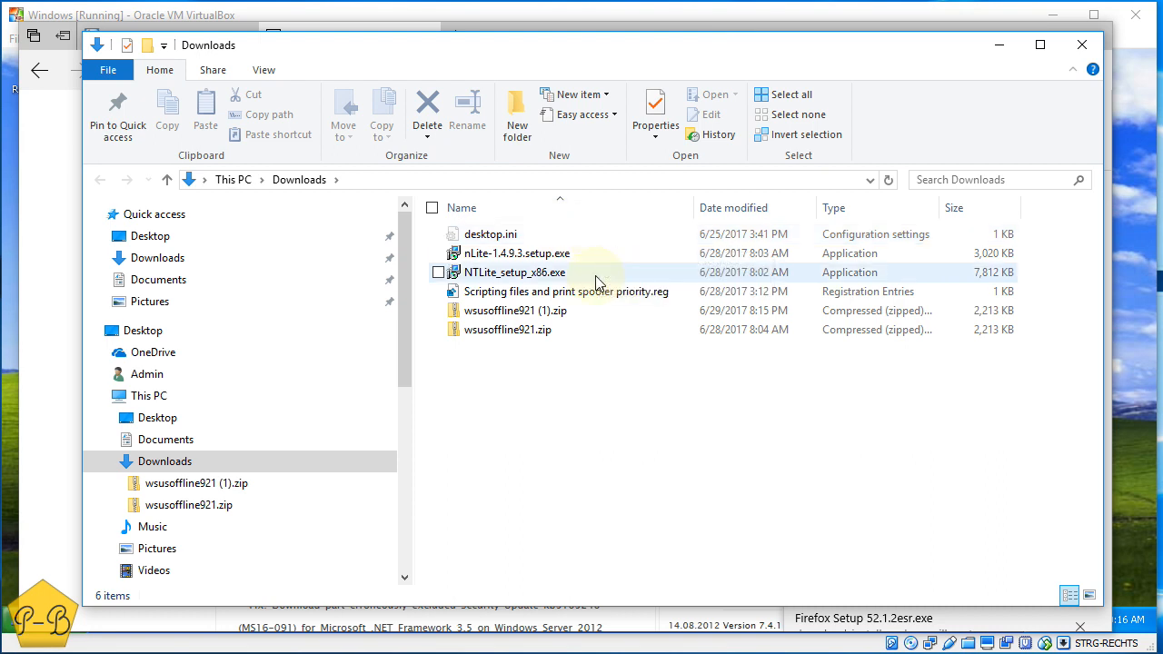
{"action": "left_click", "coordinate": [534, 335]}
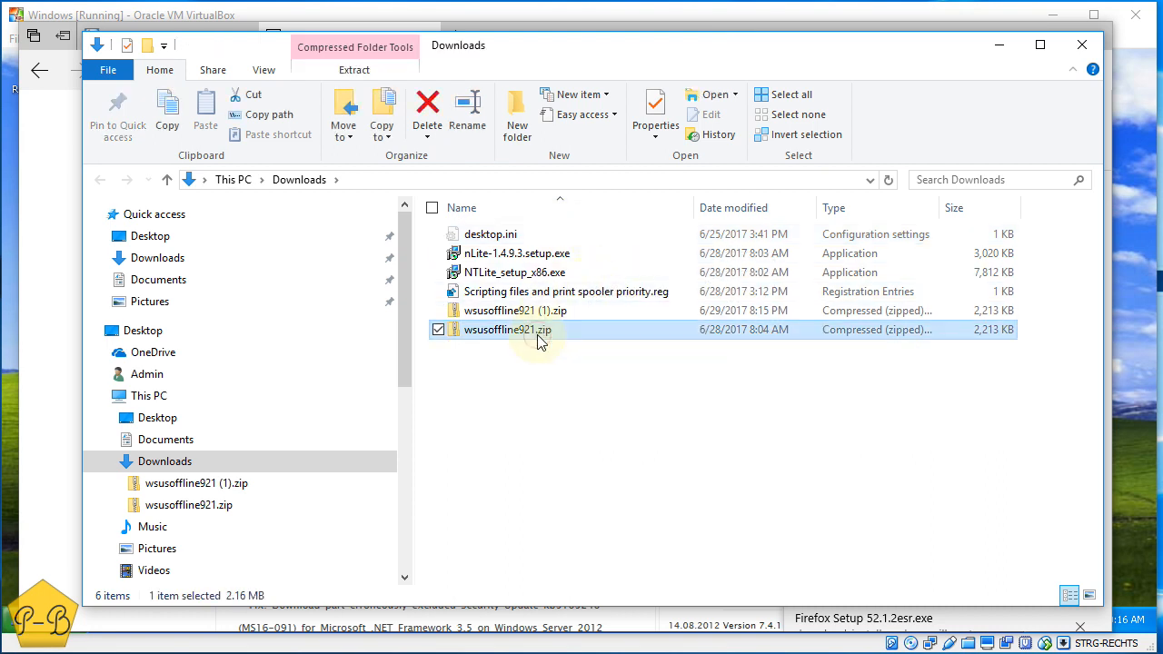
{"action": "right_click", "coordinate": [491, 333]}
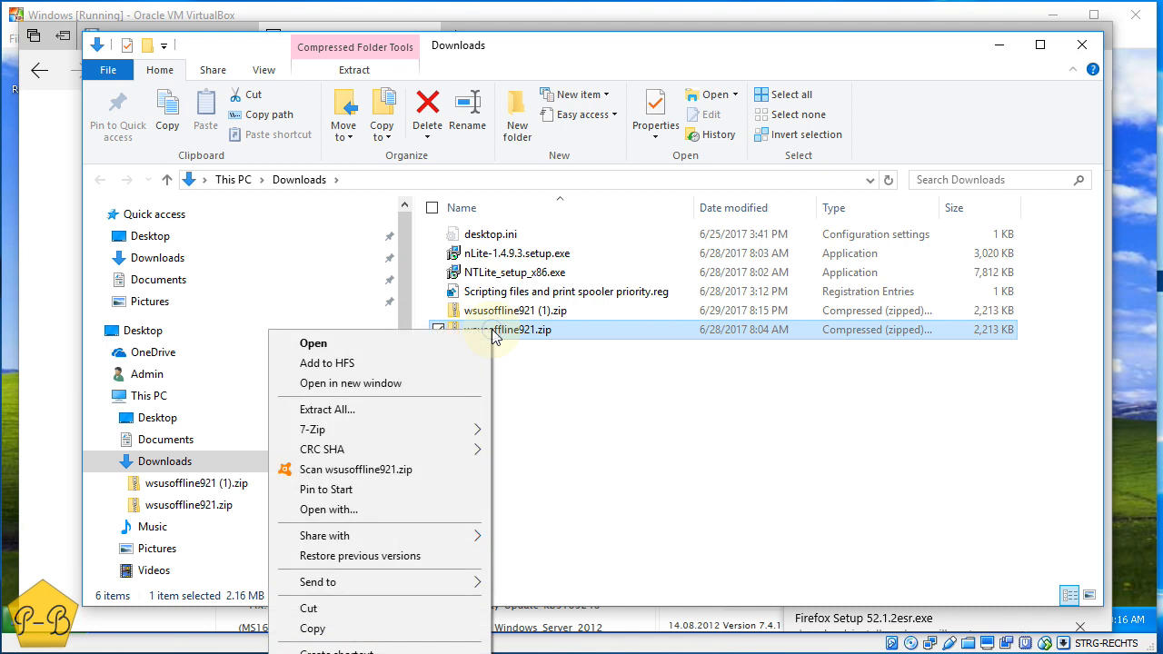
{"action": "left_click", "coordinate": [381, 627]}
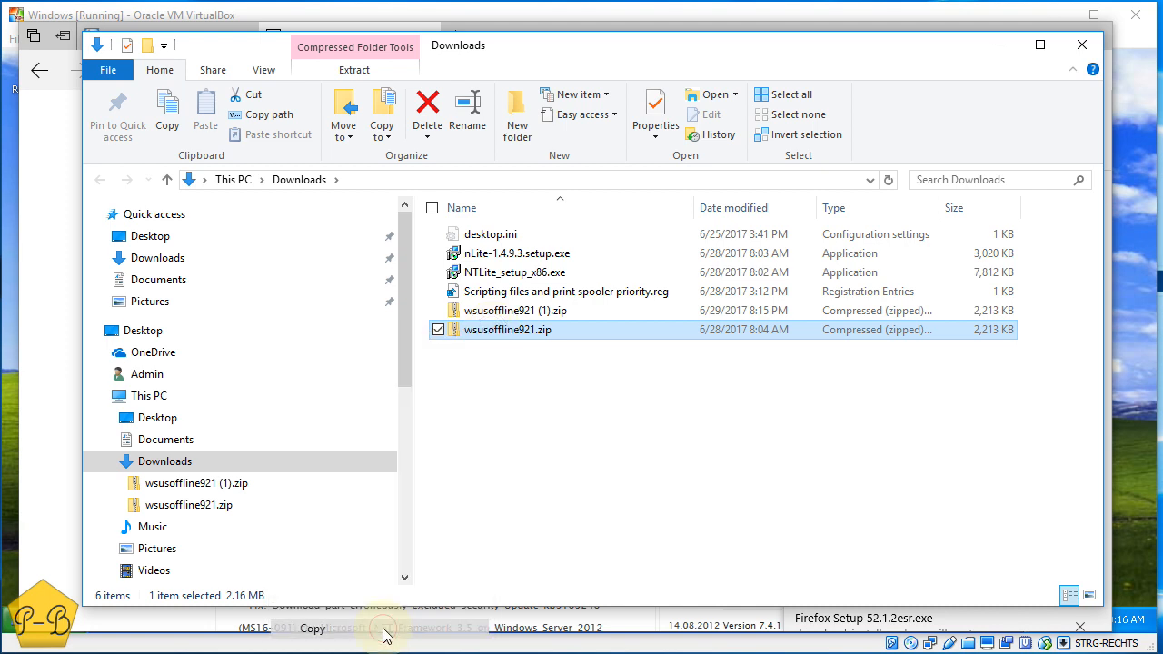
Paste the copied zip file into the http-share folder on the D: drive, skipping the file that already exists there
{"action": "left_click_drag", "start_coordinate": [406, 375], "coordinate": [399, 568]}
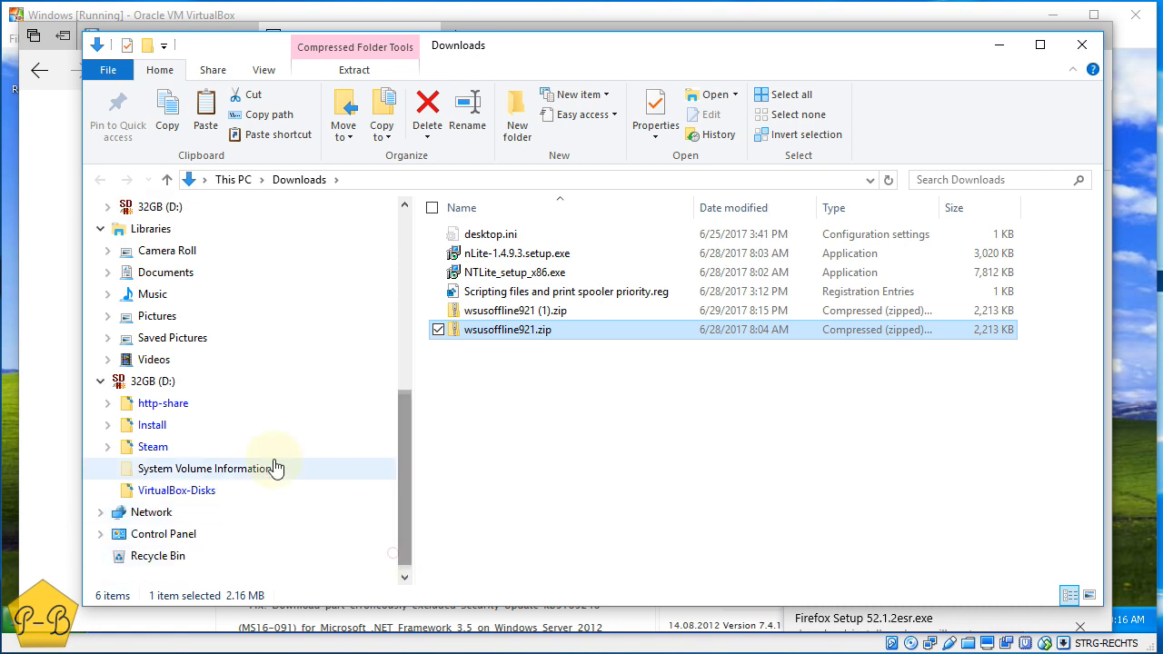
{"action": "left_click", "coordinate": [205, 412]}
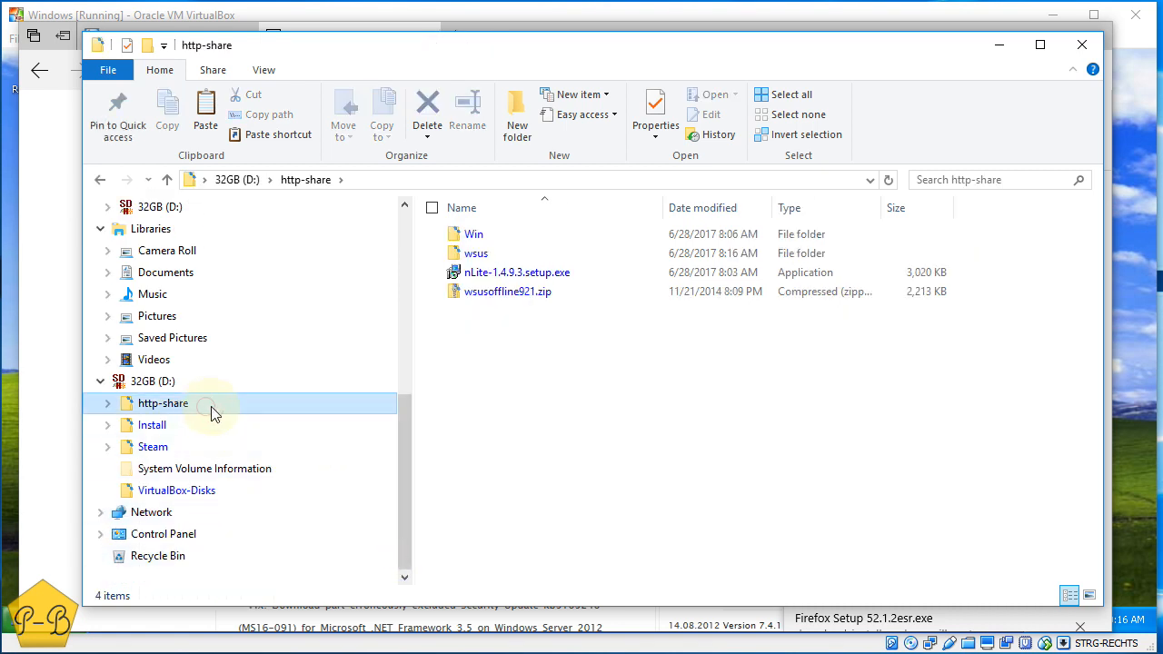
{"action": "right_click", "coordinate": [480, 392]}
{"action": "left_click", "coordinate": [417, 521]}
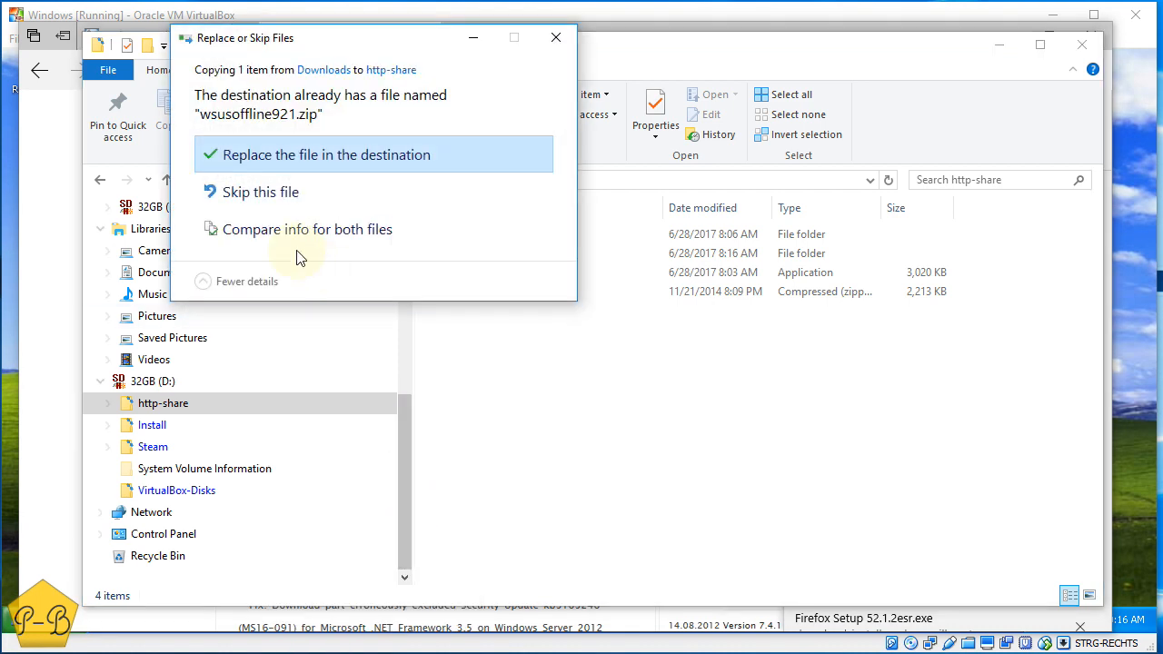
{"action": "left_click", "coordinate": [289, 192]}
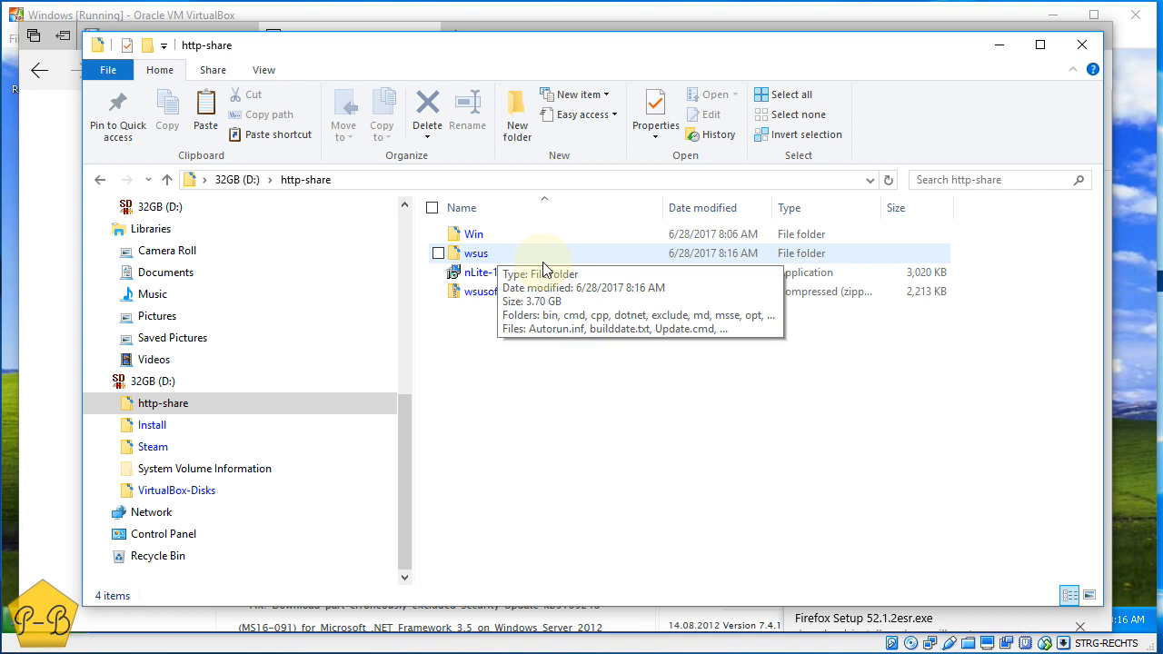
Switch back to the Windows XP virtual machine and extract the wsusoffline921 archive from the E: share to the Desktop
{"action": "left_click", "coordinate": [1121, 283]}
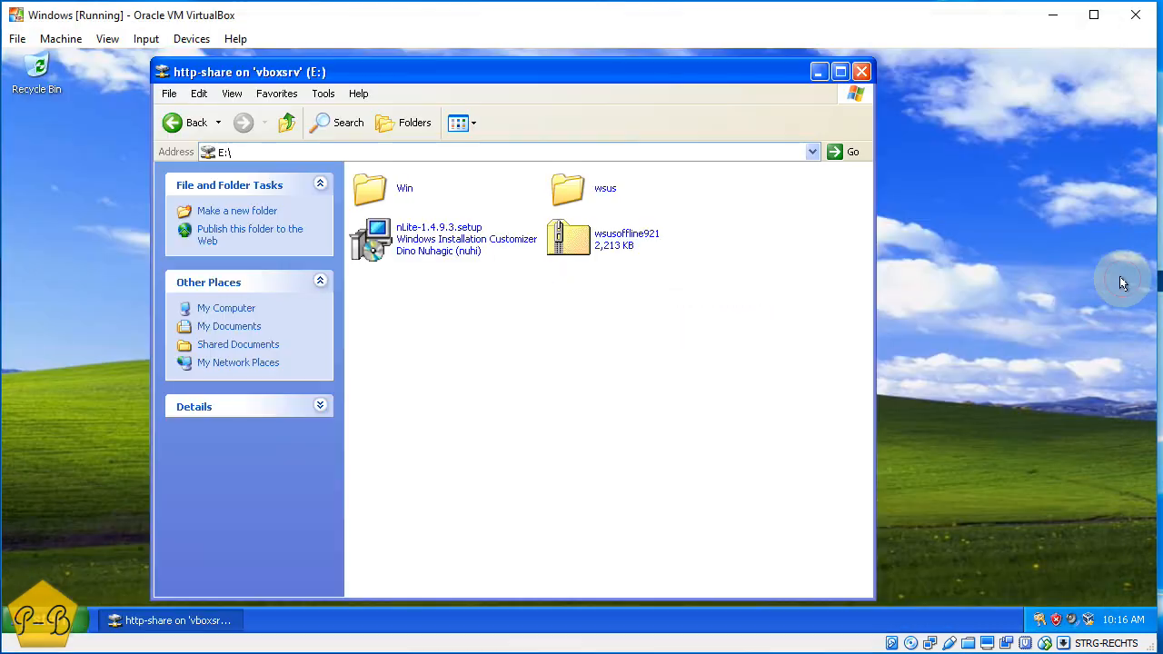
{"action": "left_click", "coordinate": [620, 240]}
{"action": "right_click", "coordinate": [612, 242]}
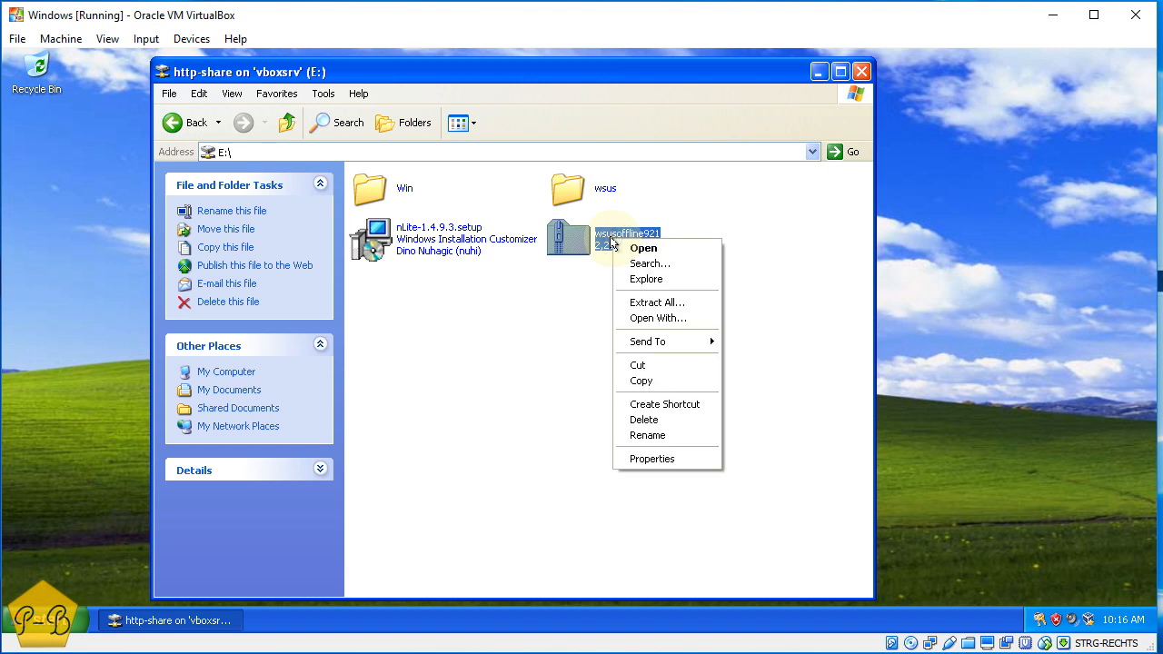
{"action": "left_click", "coordinate": [684, 304]}
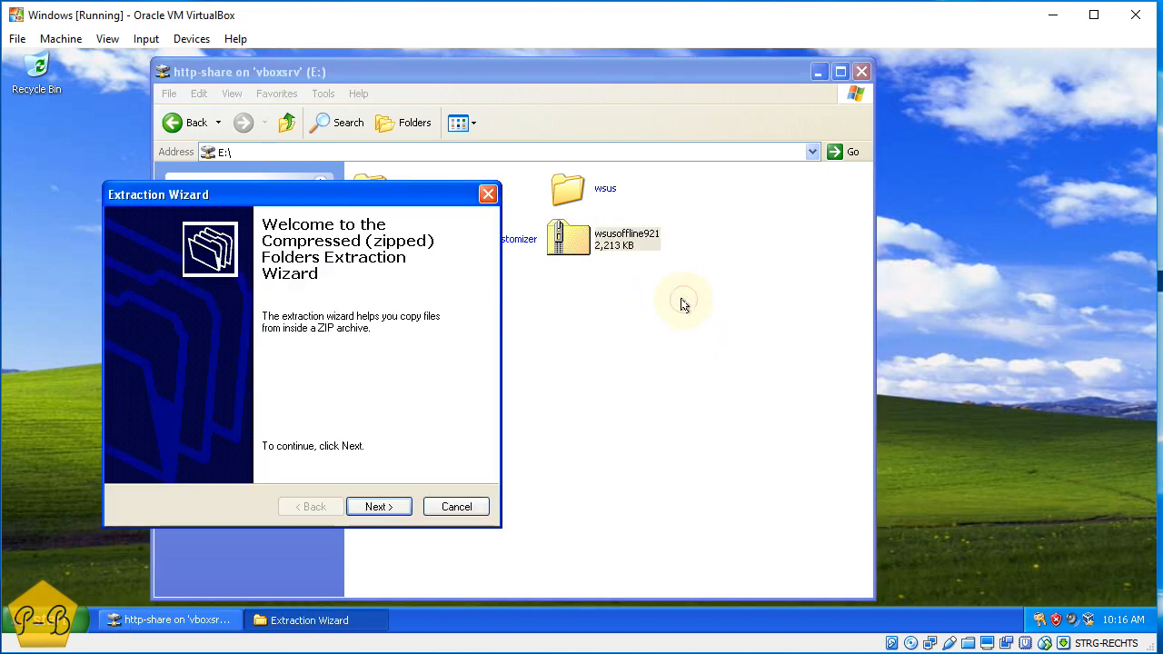
{"action": "left_click", "coordinate": [375, 507]}
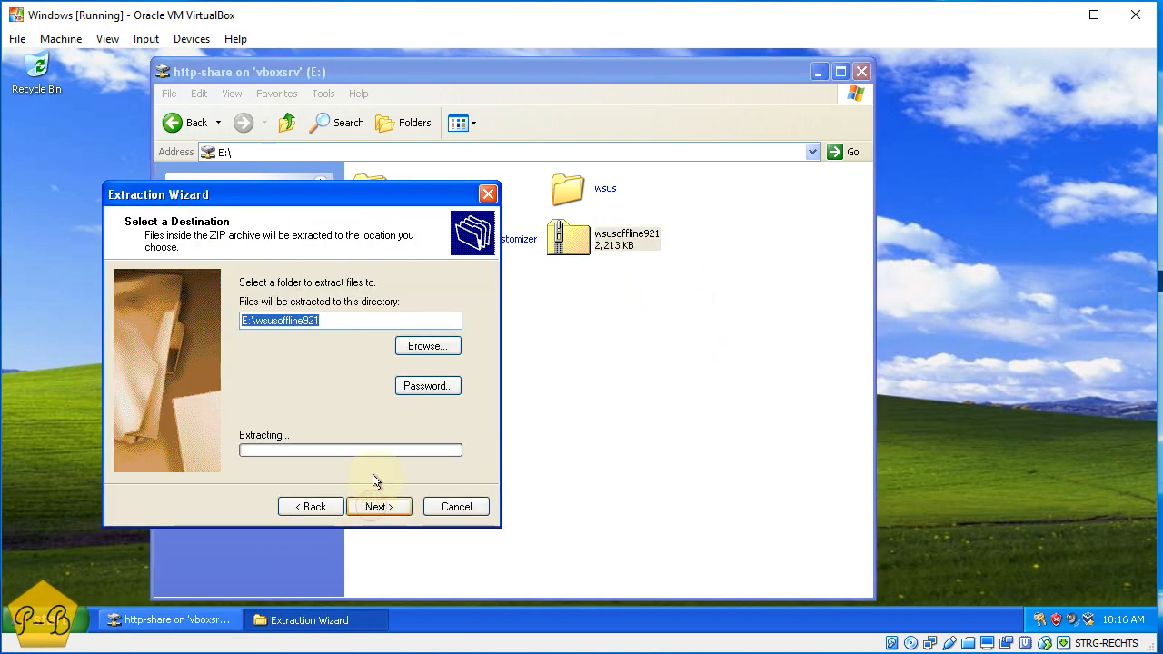
{"action": "left_click", "coordinate": [424, 349]}
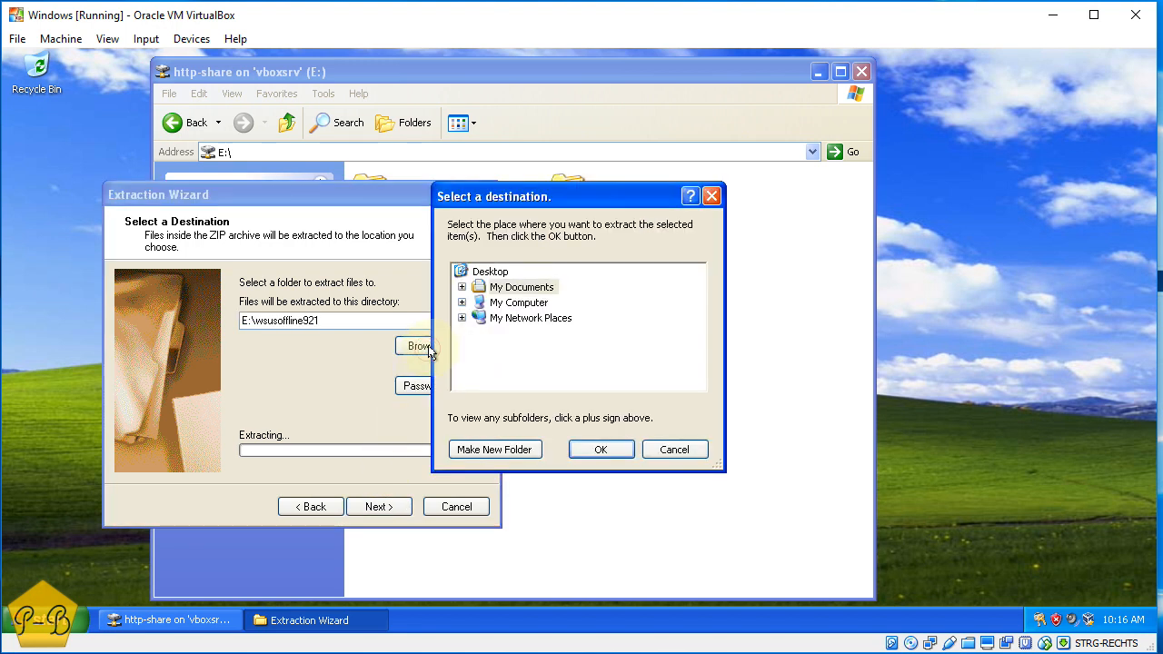
{"action": "left_click", "coordinate": [490, 272]}
{"action": "left_click", "coordinate": [598, 450]}
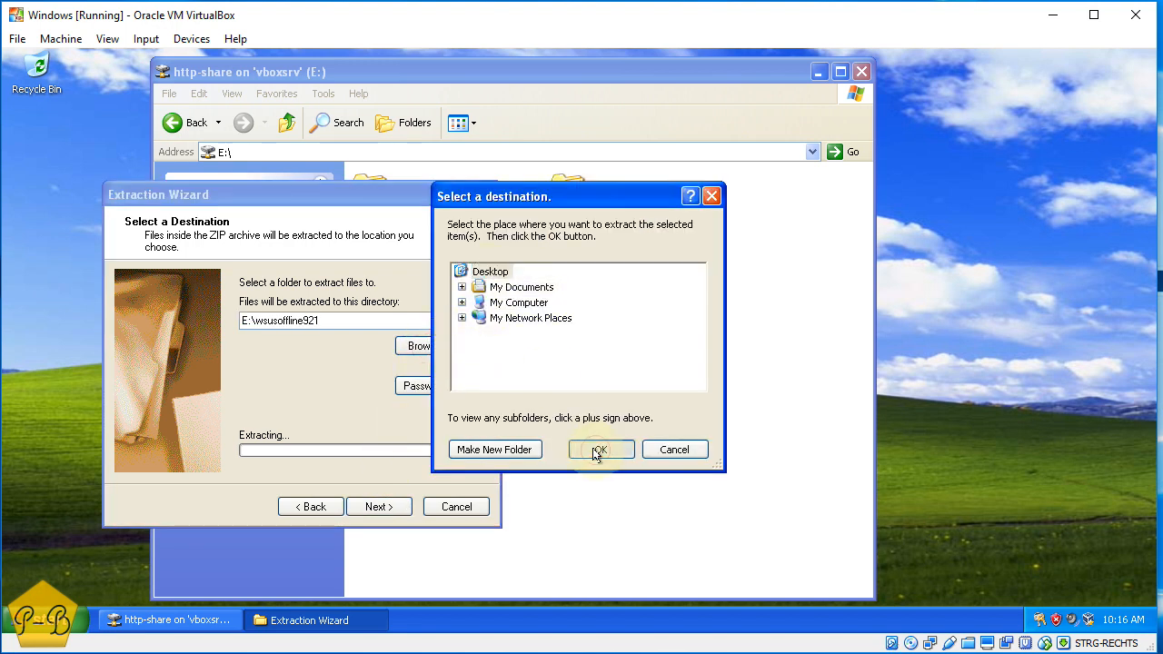
{"action": "left_click", "coordinate": [392, 515]}
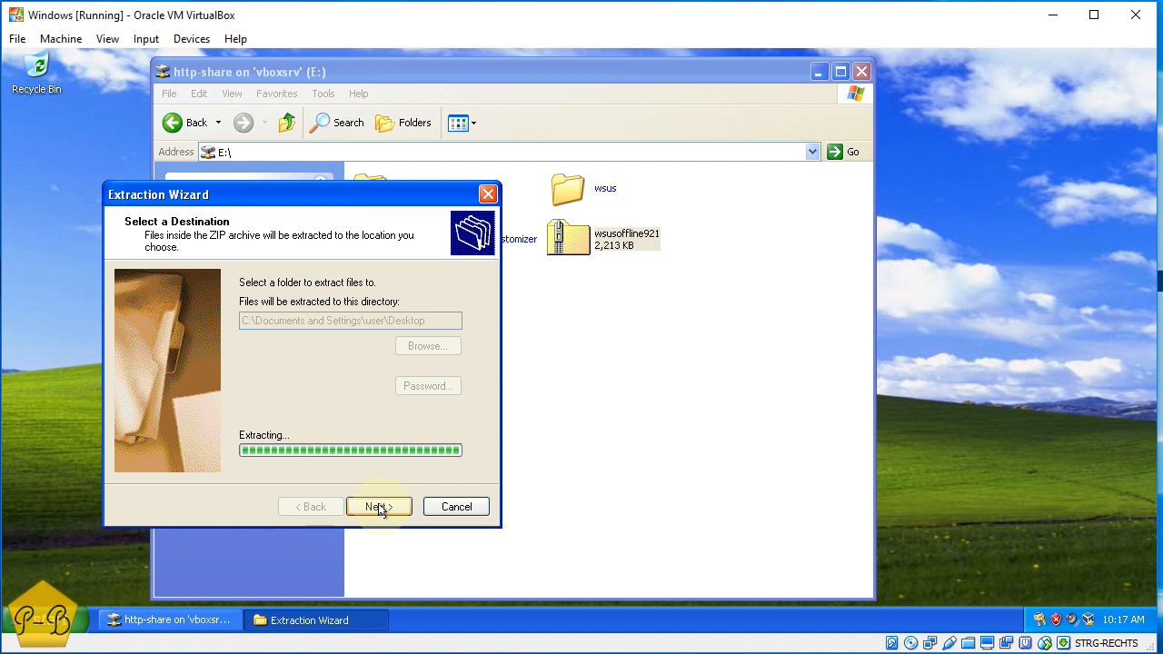
Continue the extraction and answer the file replace prompts, declining several single files before accepting replacement of all
{"action": "left_click", "coordinate": [398, 506]}
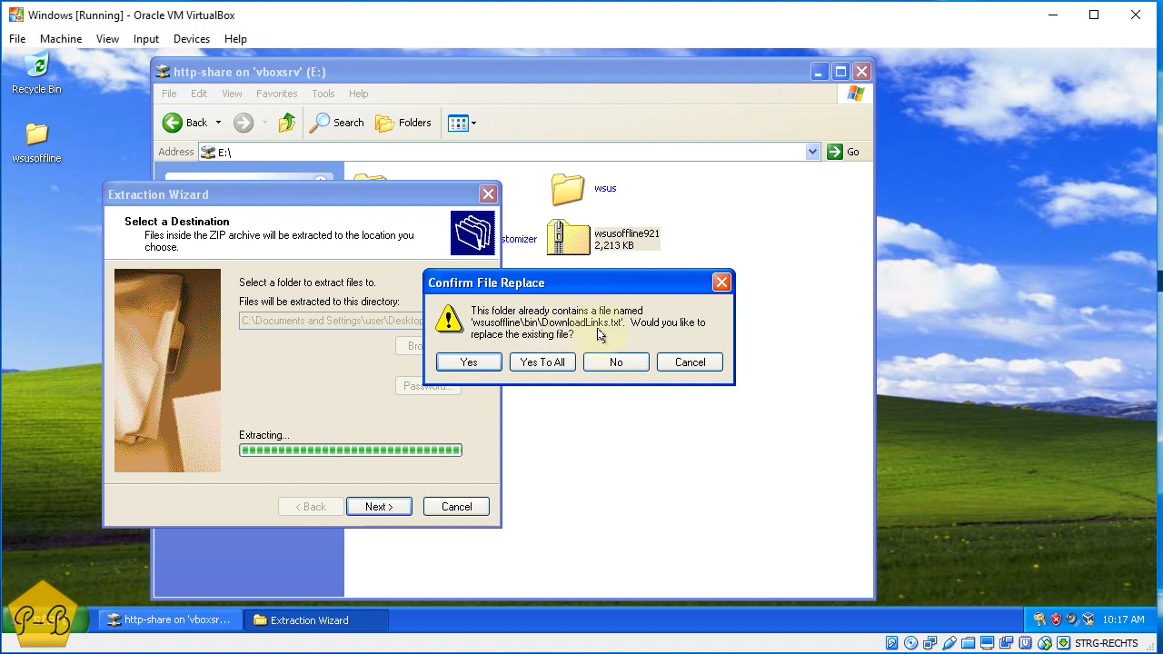
{"action": "left_click", "coordinate": [491, 364]}
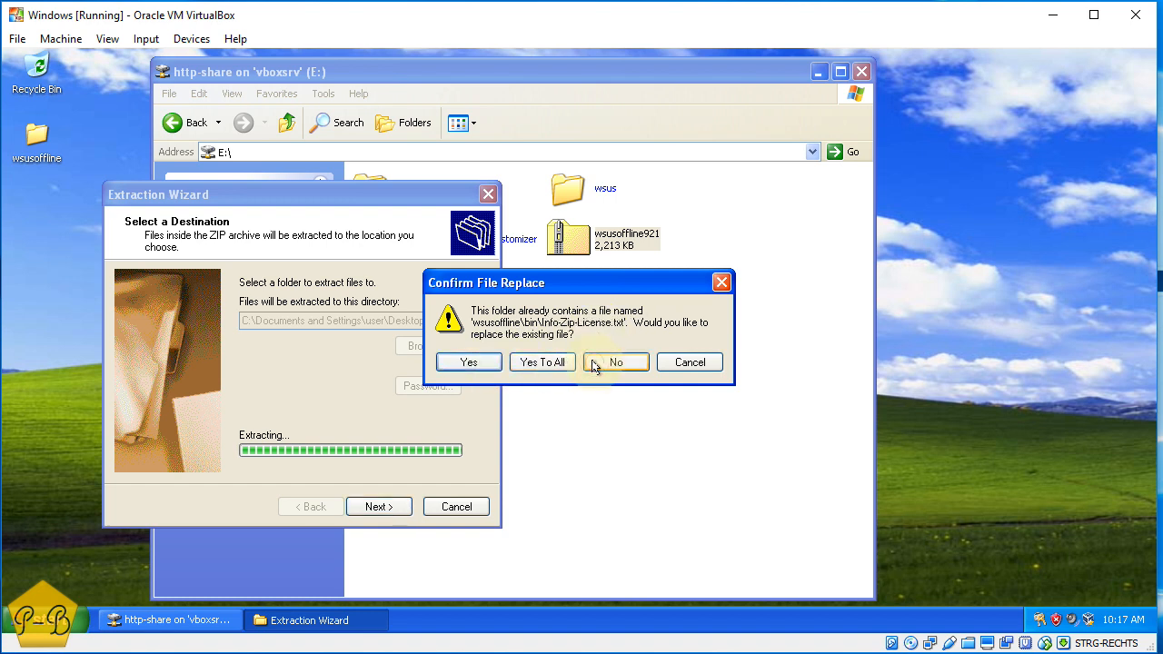
{"action": "left_click", "coordinate": [593, 363]}
{"action": "left_click", "coordinate": [592, 363]}
{"action": "left_click", "coordinate": [592, 363]}
{"action": "left_click", "coordinate": [593, 363]}
{"action": "left_click", "coordinate": [593, 363]}
{"action": "left_click", "coordinate": [592, 363]}
{"action": "left_click", "coordinate": [536, 362]}
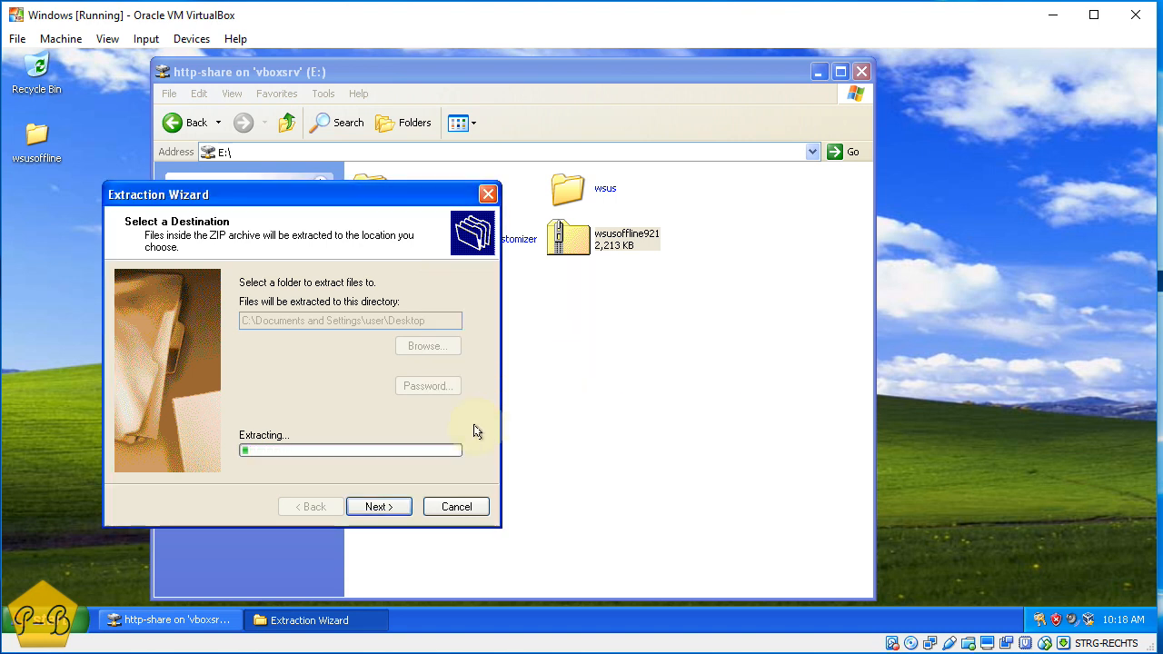
{"action": "left_click", "coordinate": [394, 505]}
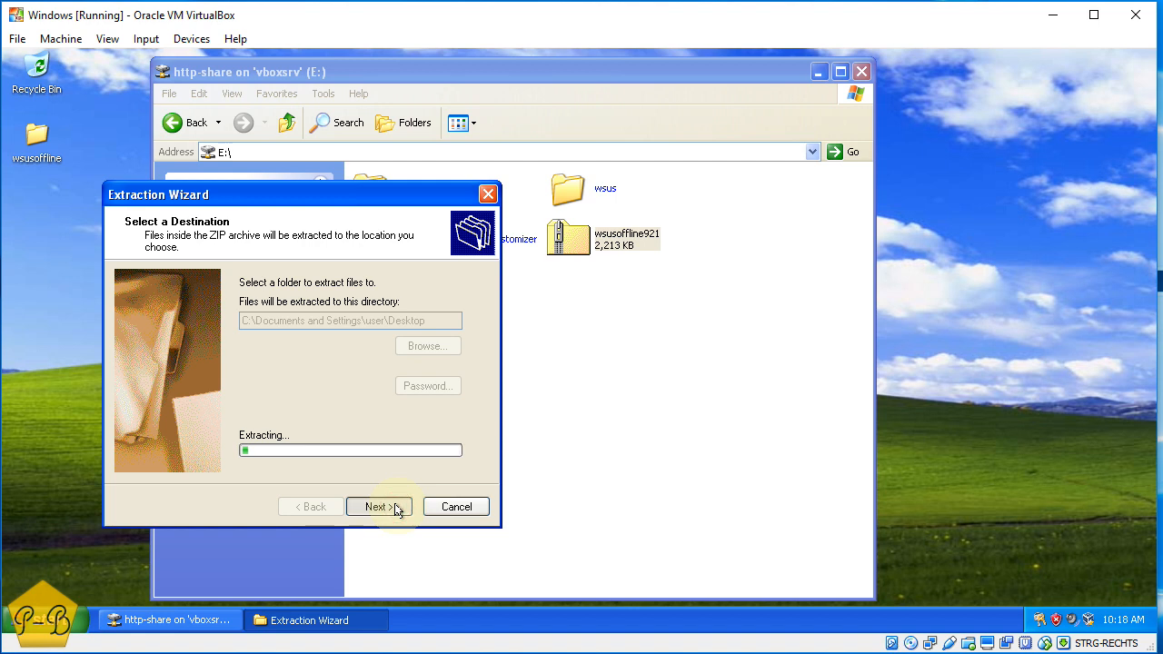
{"action": "left_click", "coordinate": [683, 367]}
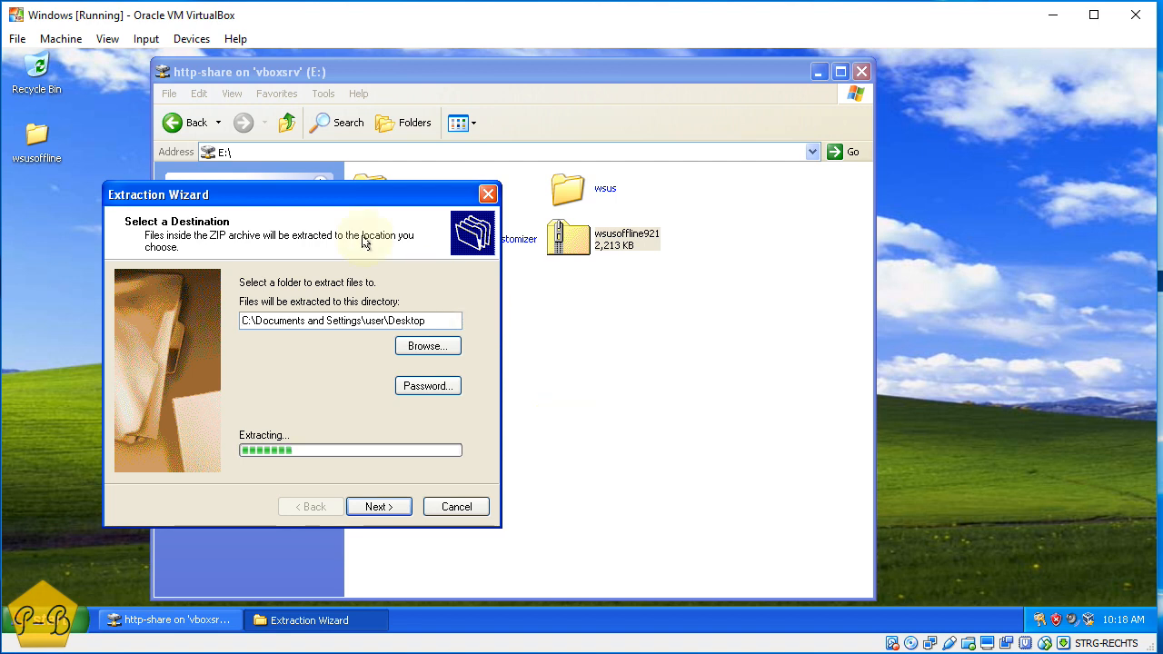
Move the Extraction Wizard aside, open the wsusoffline folder on the desktop and select UpdateGenerator
{"action": "left_click_drag", "start_coordinate": [317, 204], "coordinate": [764, 210]}
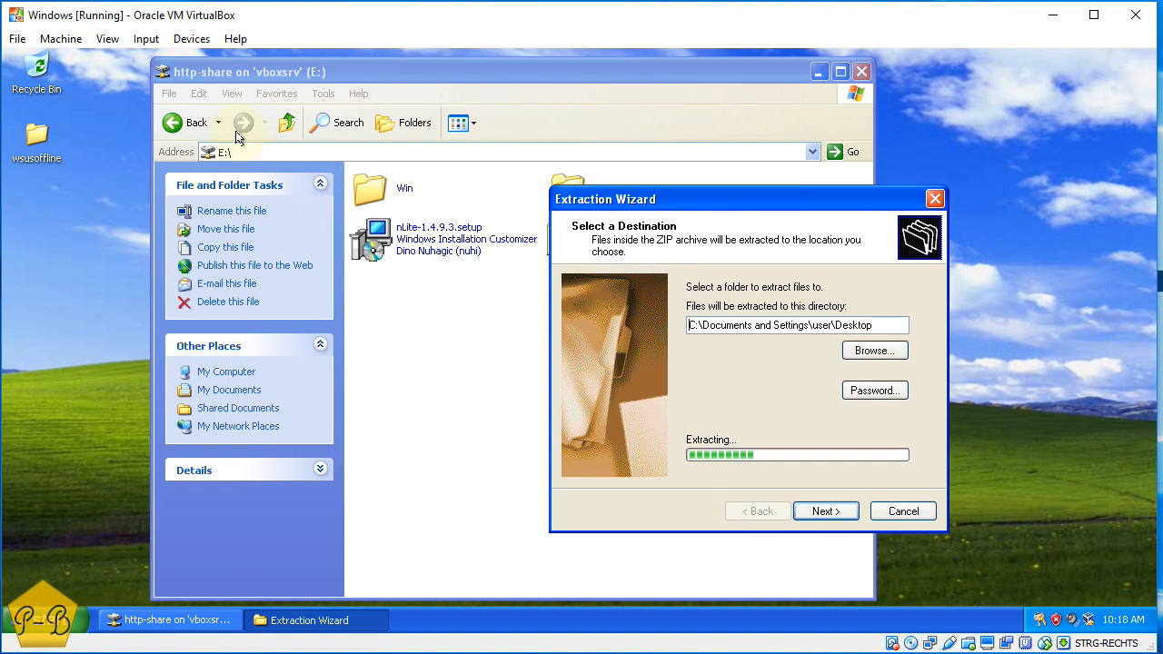
{"action": "left_click", "coordinate": [36, 132]}
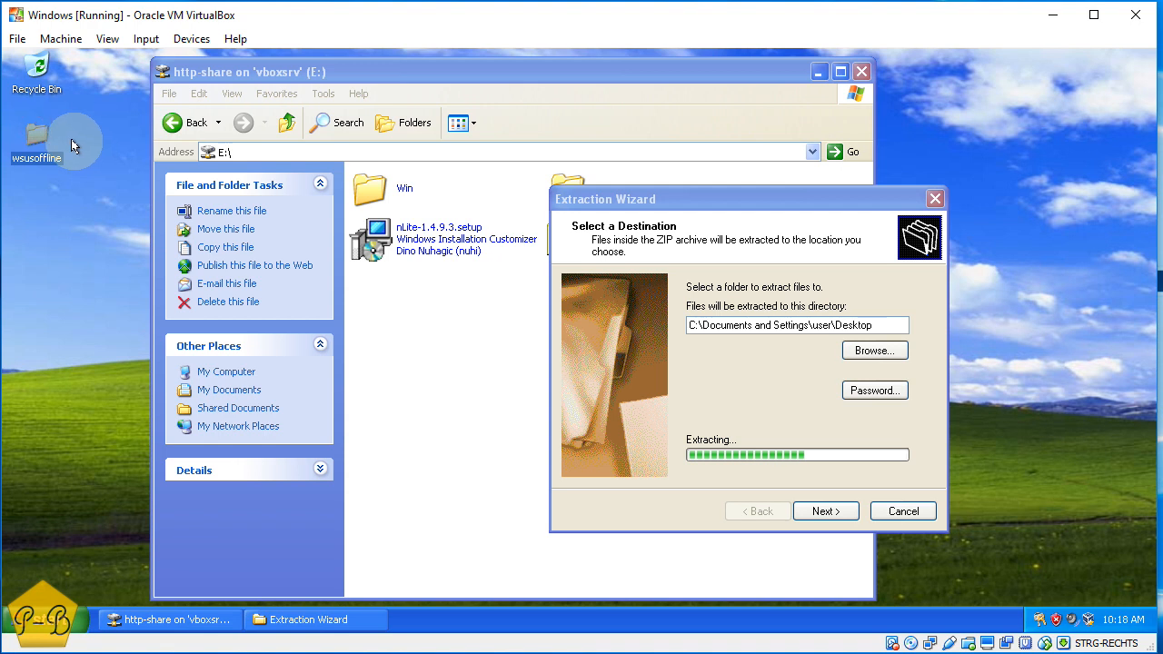
{"action": "double_click", "coordinate": [40, 133]}
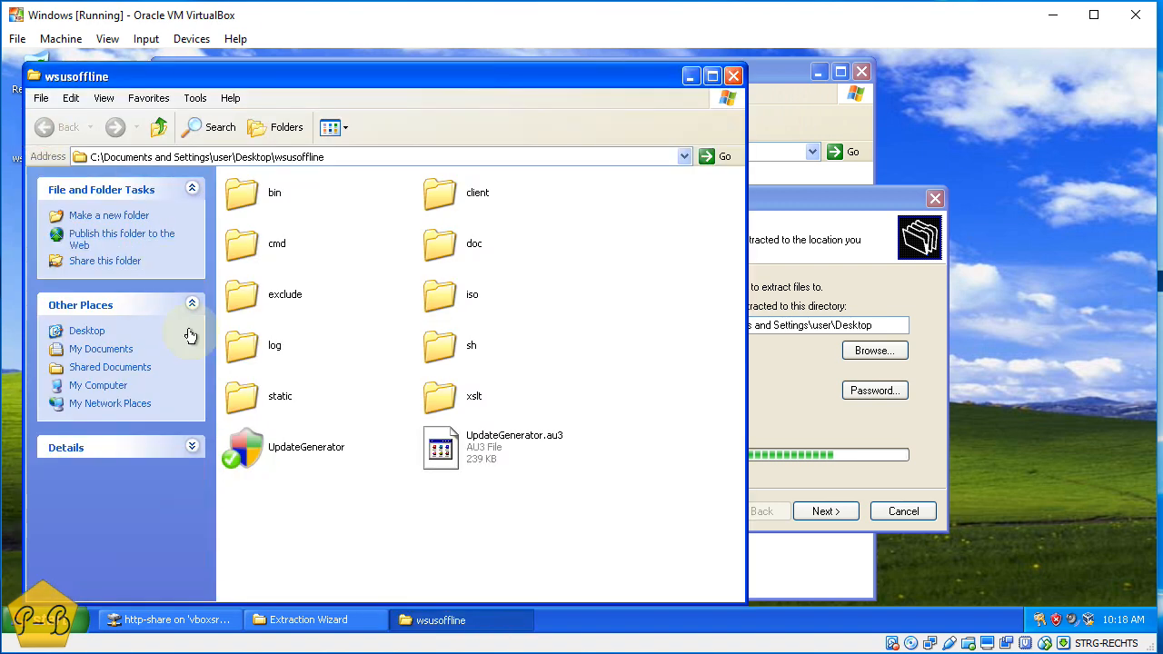
{"action": "left_click", "coordinate": [294, 456]}
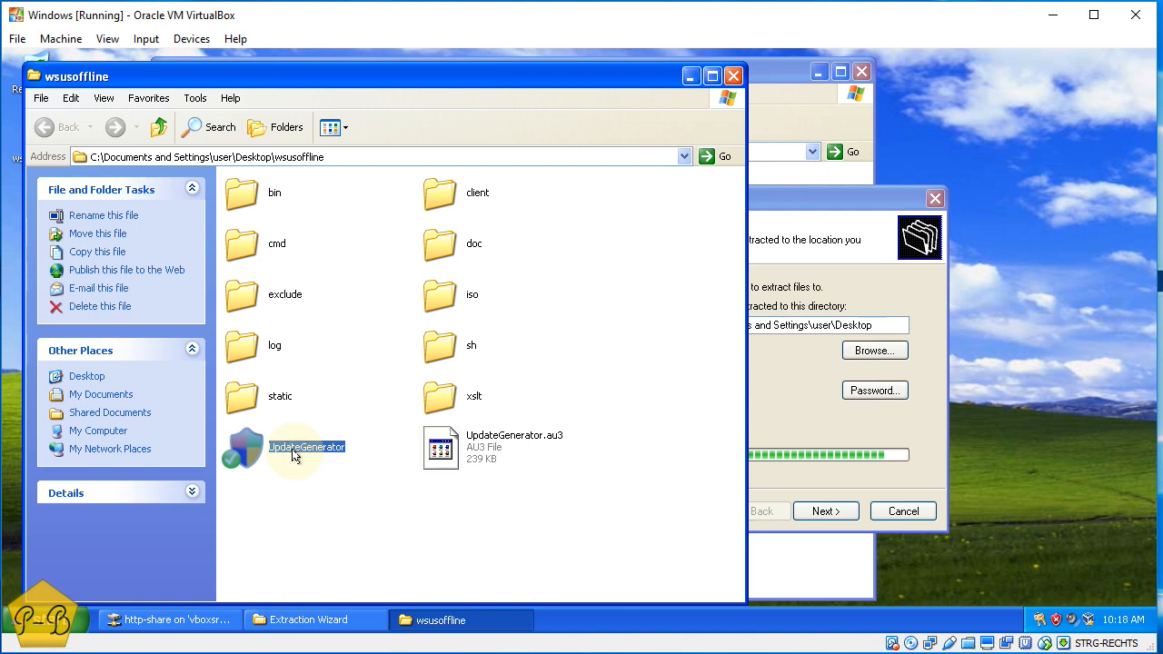
Advance the Extraction Wizard to its last page, replace all existing files and disable showing the extracted files
{"action": "left_click_drag", "start_coordinate": [830, 196], "coordinate": [1034, 147]}
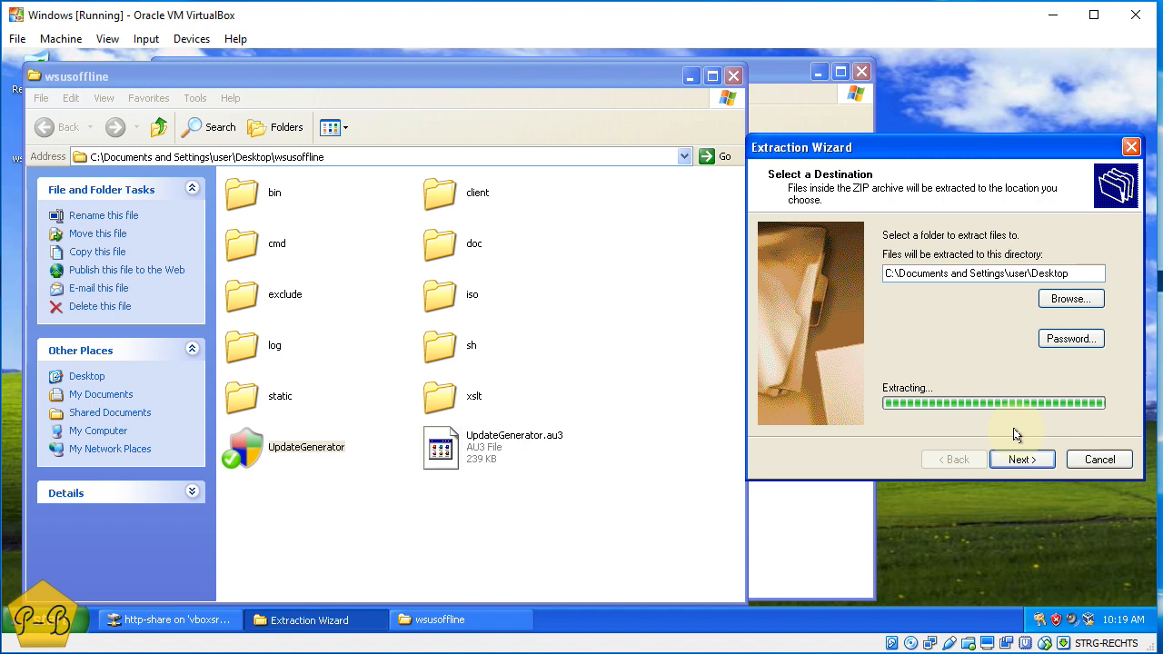
{"action": "left_click", "coordinate": [1020, 459]}
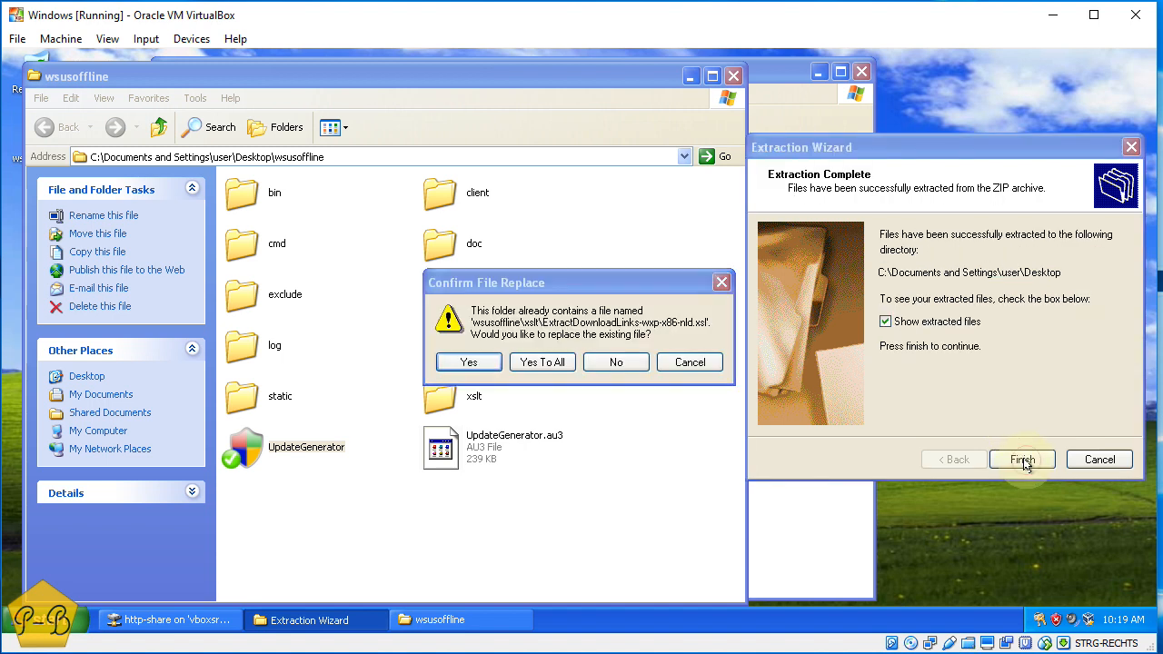
{"action": "left_click", "coordinate": [696, 368]}
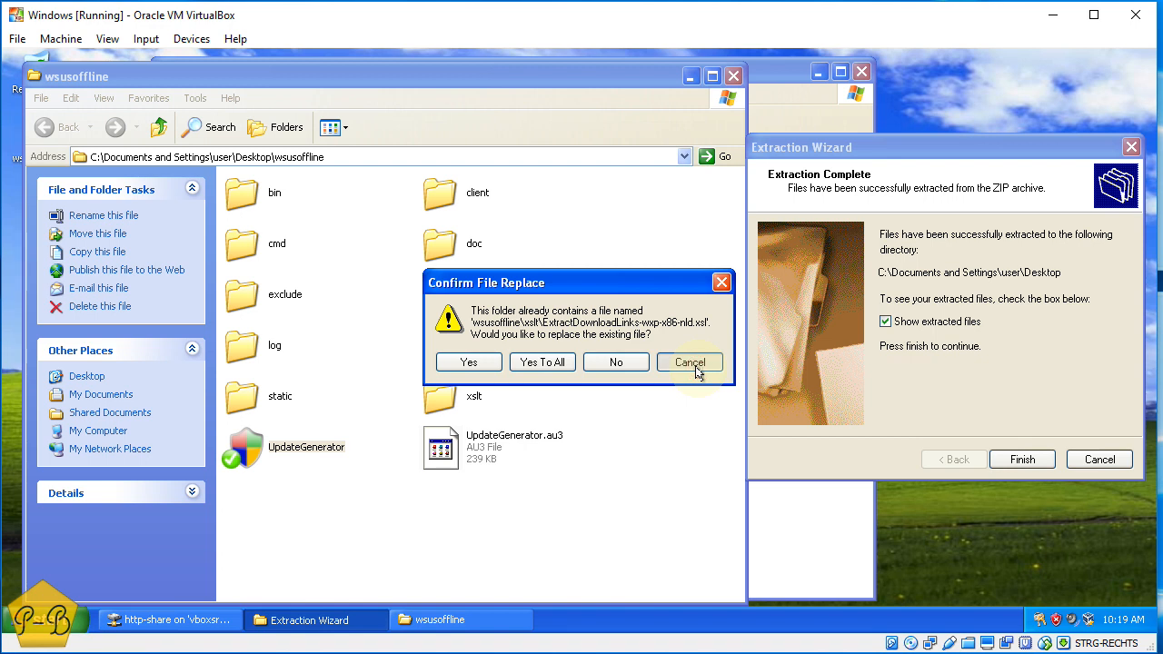
{"action": "left_click", "coordinate": [563, 363]}
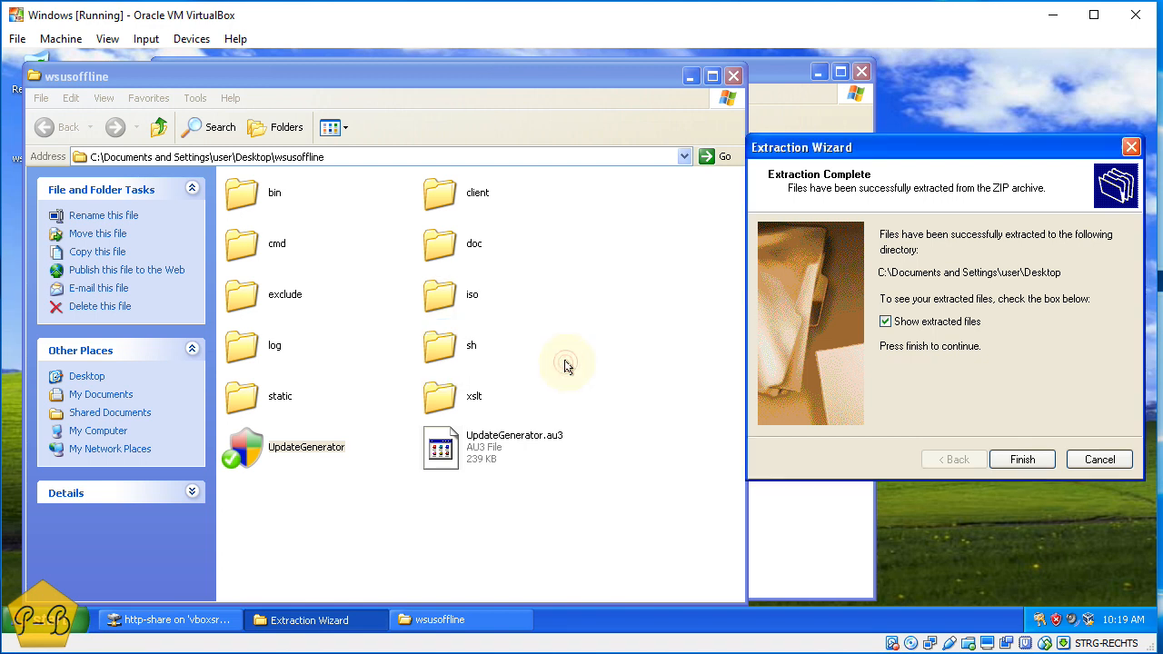
{"action": "left_click", "coordinate": [927, 321]}
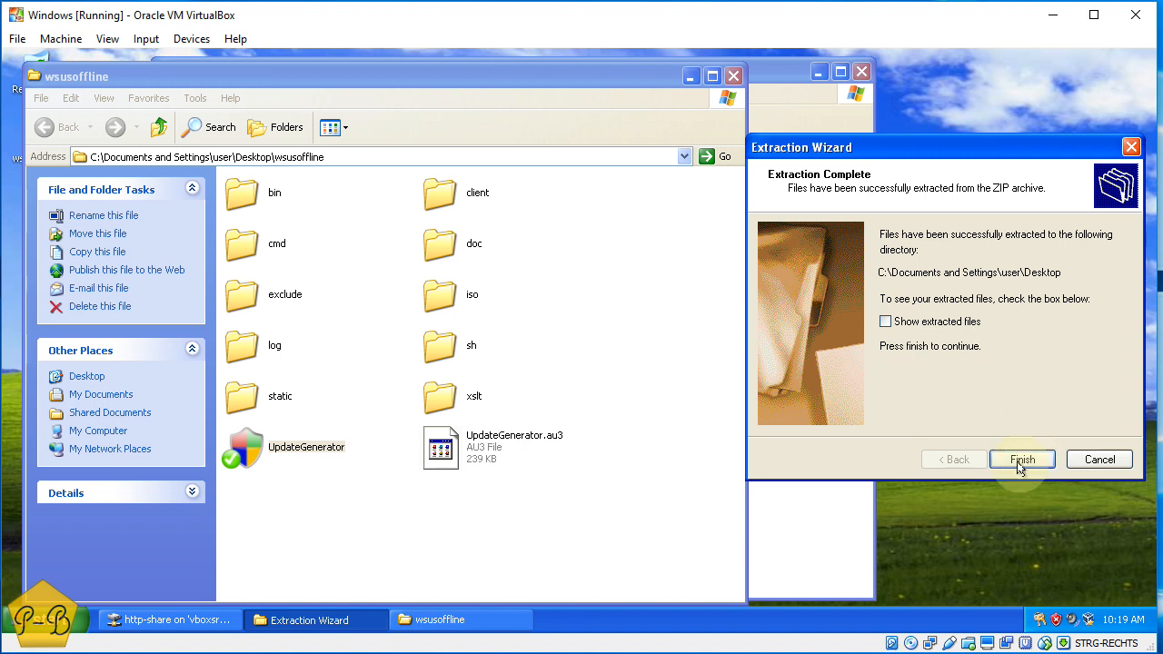
Launch UpdateGenerator from the wsusoffline folder
{"action": "left_click", "coordinate": [664, 550]}
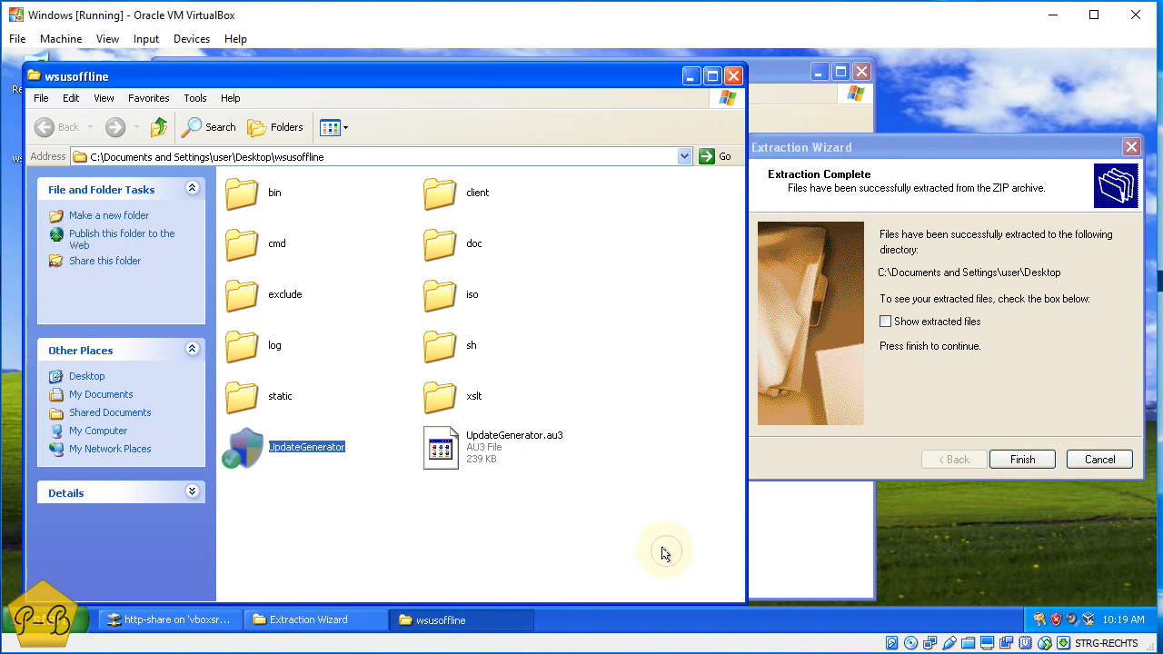
{"action": "left_click", "coordinate": [313, 463]}
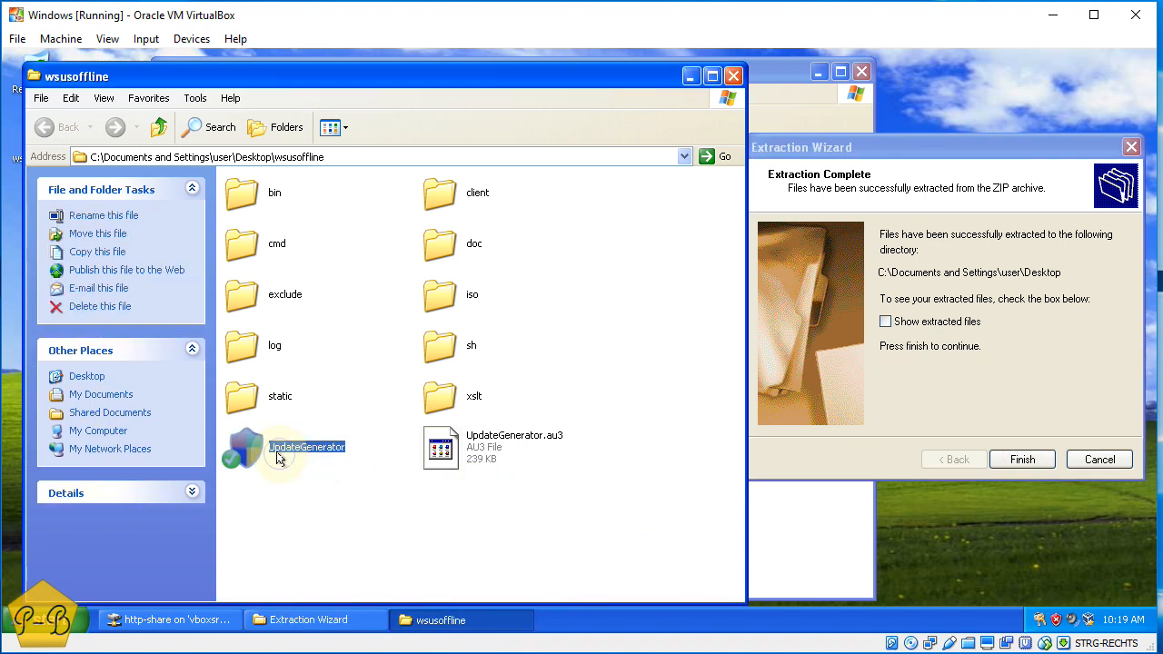
{"action": "right_click", "coordinate": [278, 458]}
{"action": "left_click", "coordinate": [338, 271]}
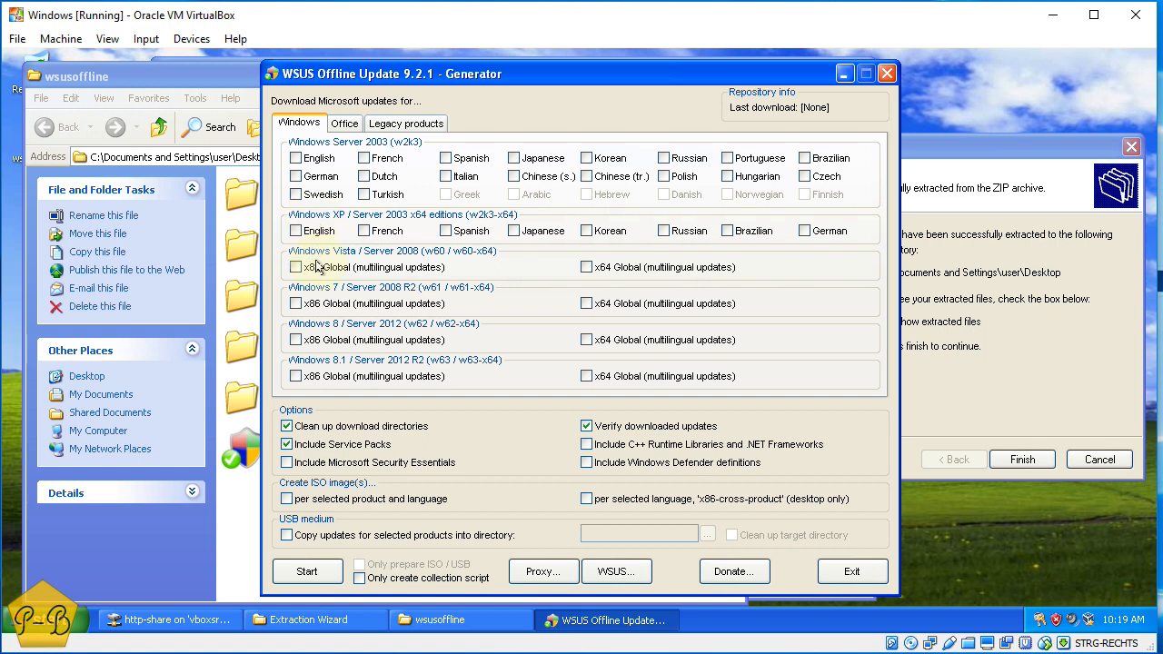
Select the English Windows XP (wxp) updates among the legacy products for download
{"action": "left_click", "coordinate": [393, 128]}
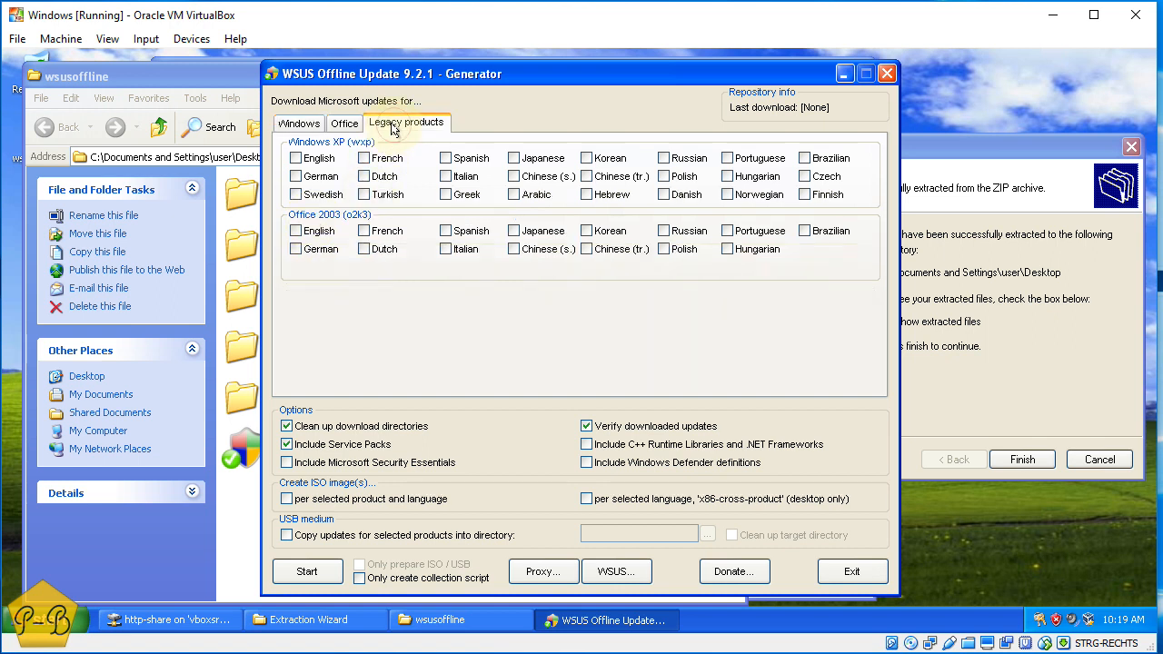
{"action": "left_click", "coordinate": [301, 162]}
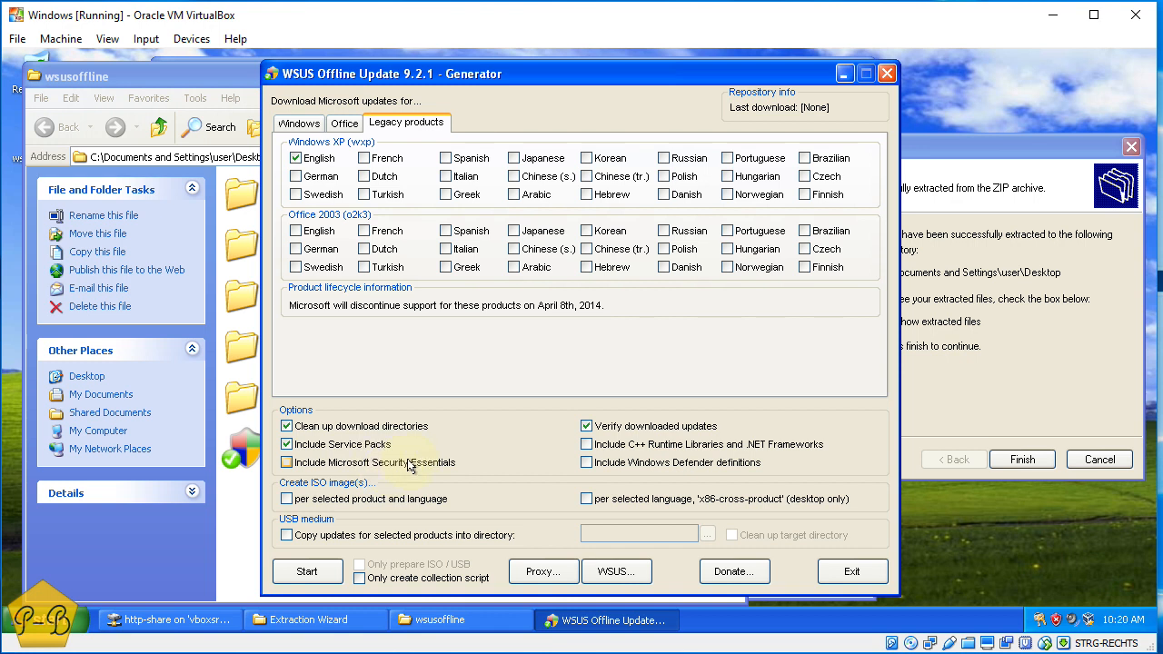
Include C++ Runtime Libraries and .NET Frameworks in the download and create an ISO image per selected product and language
{"action": "left_click", "coordinate": [586, 445]}
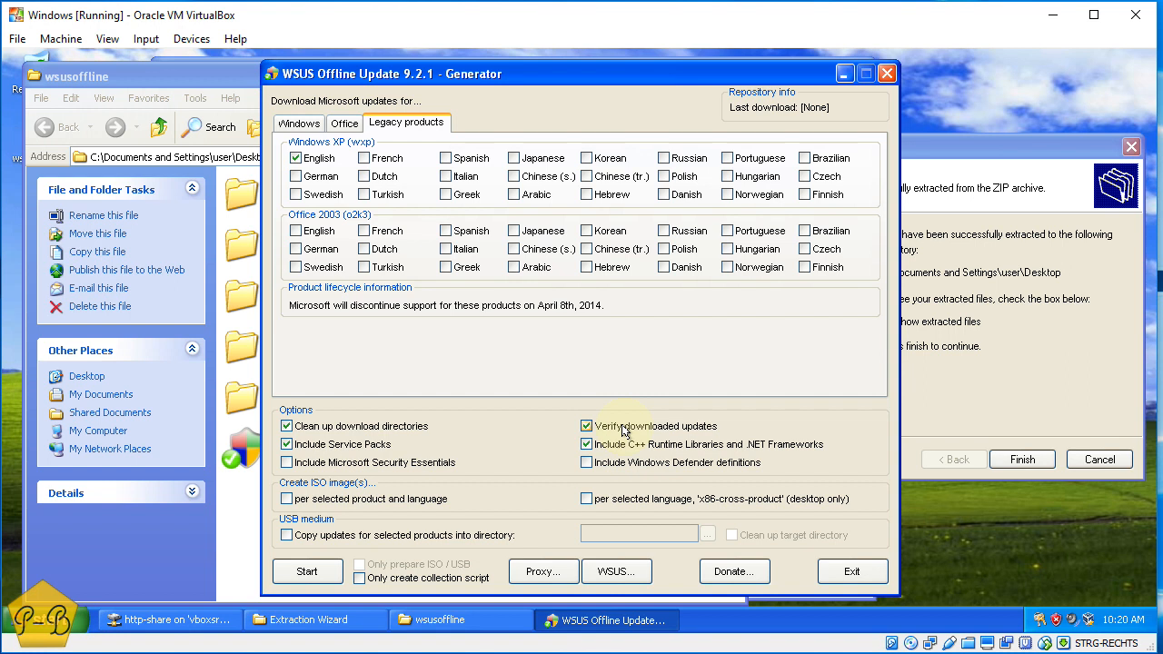
{"action": "left_click", "coordinate": [303, 502]}
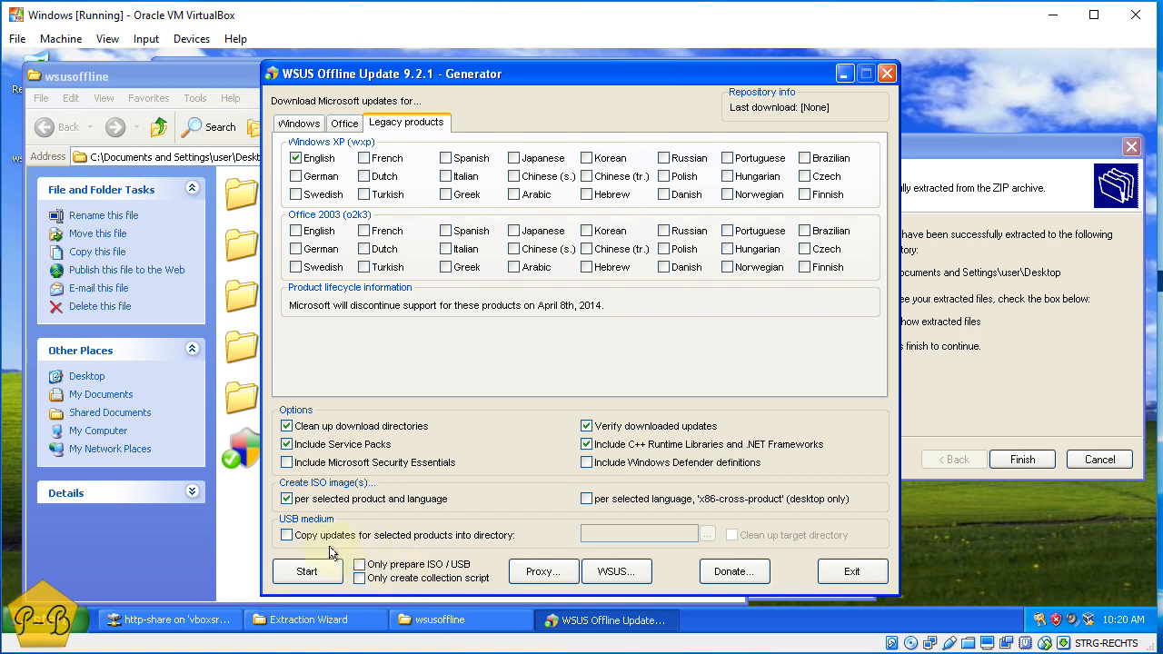
Start downloading the Windows XP updates, declining the WSUS Offline Update upgrade and agreeing to update the Trusted Root Certificates list
{"action": "left_click", "coordinate": [309, 572]}
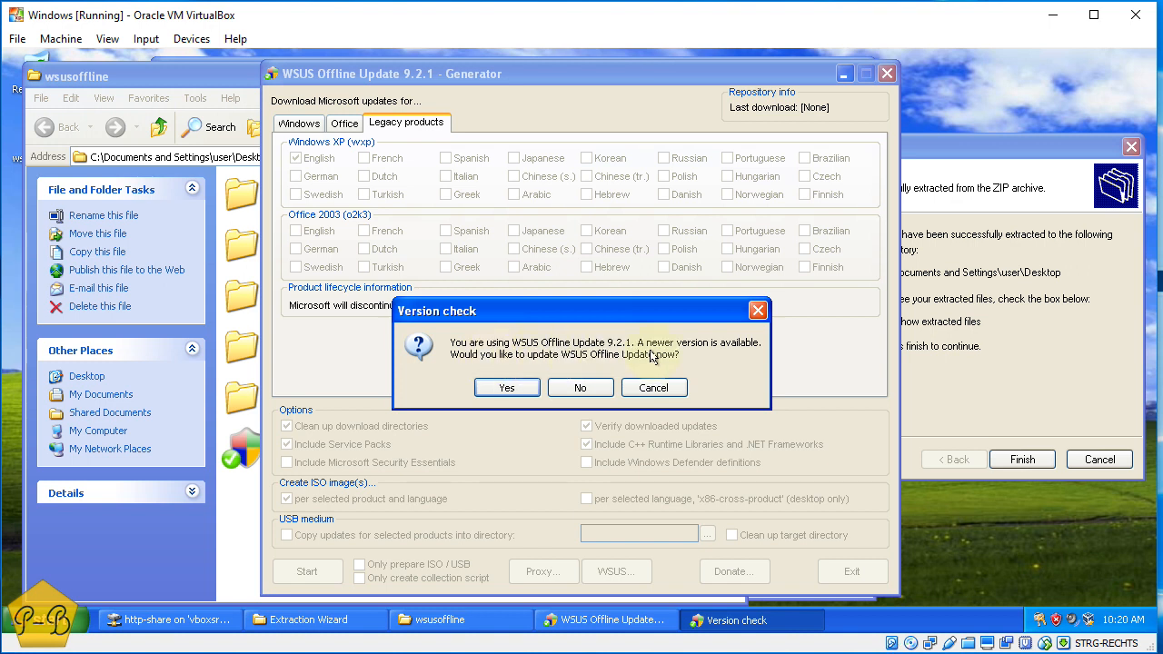
{"action": "left_click", "coordinate": [585, 389]}
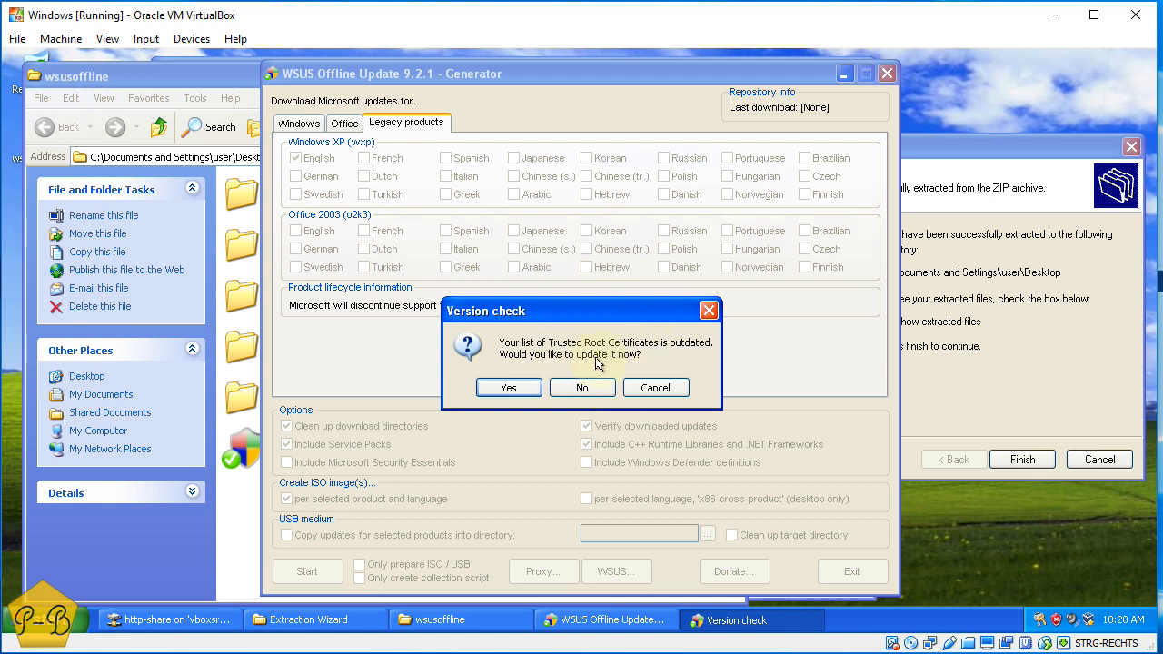
{"action": "left_click", "coordinate": [509, 387]}
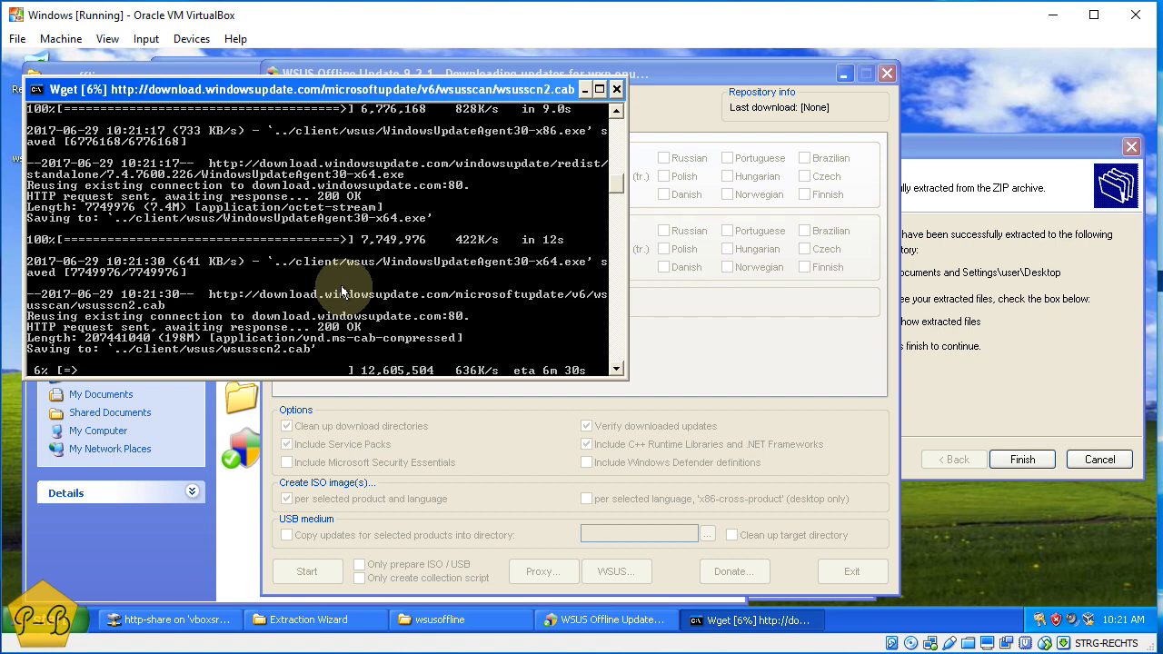
Abort the running download batch job without viewing the log file and close the Generator
{"action": "key", "text": "ctrl+c"}
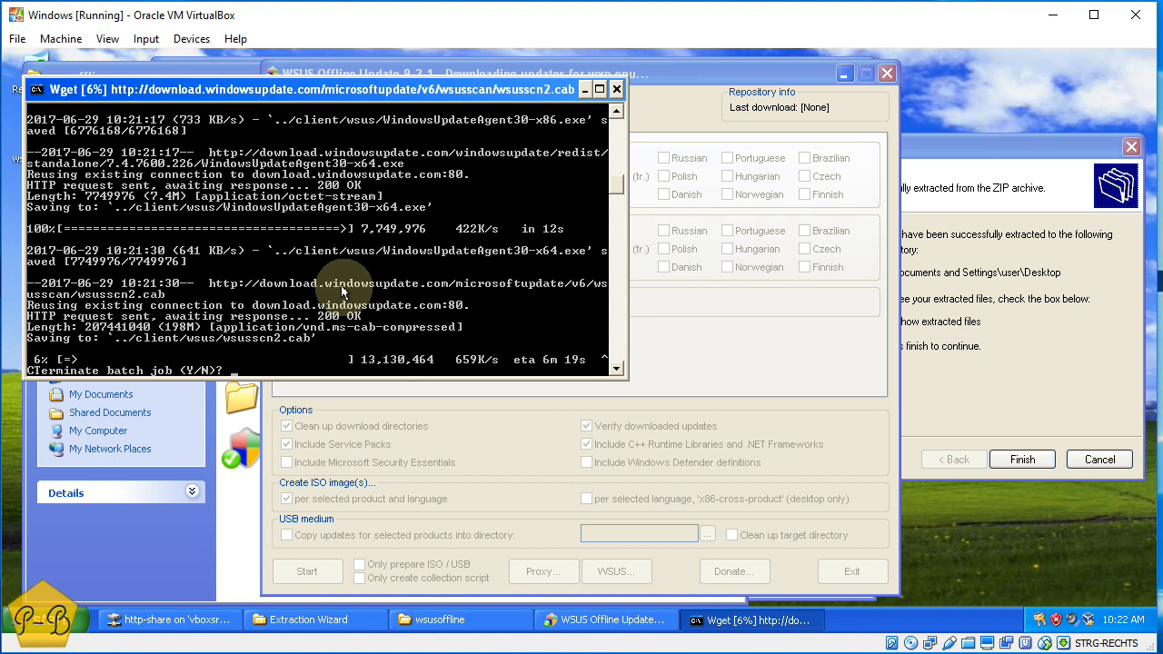
{"action": "type", "text": "y"}
{"action": "key", "text": "Return"}
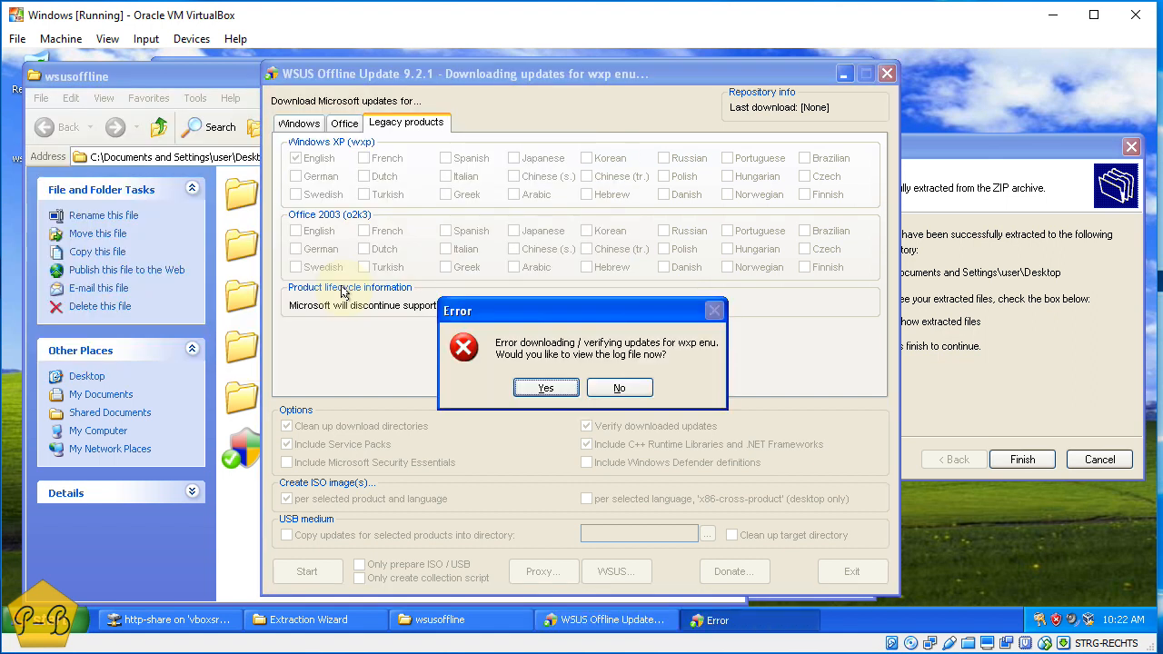
{"action": "left_click", "coordinate": [608, 398]}
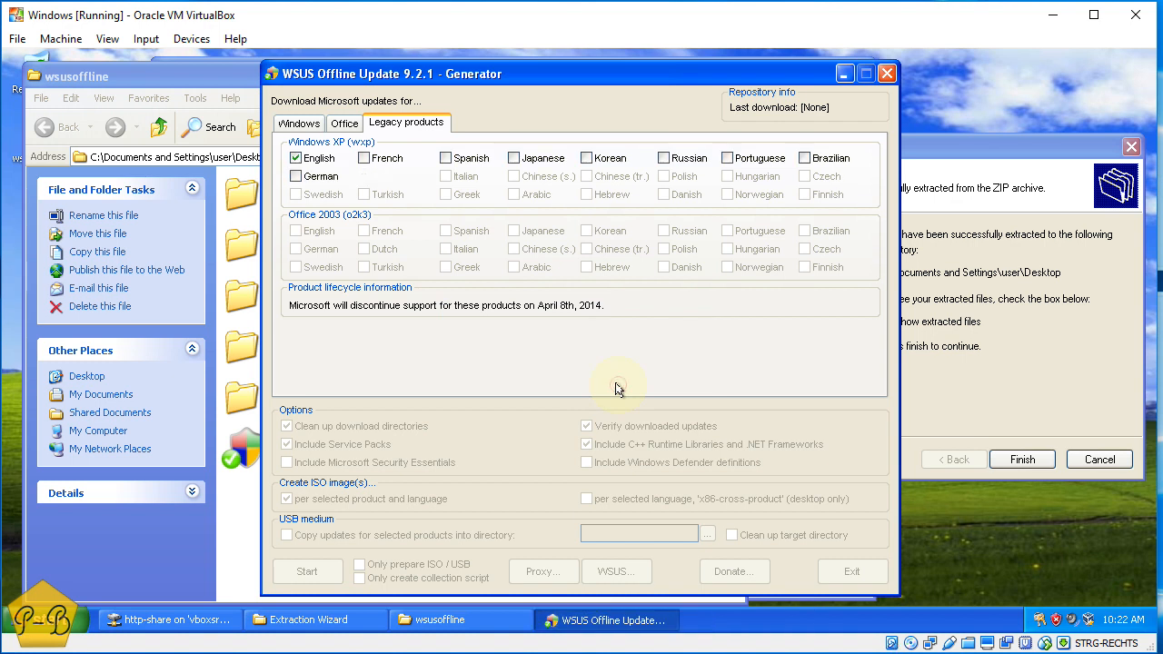
{"action": "left_click", "coordinate": [886, 76]}
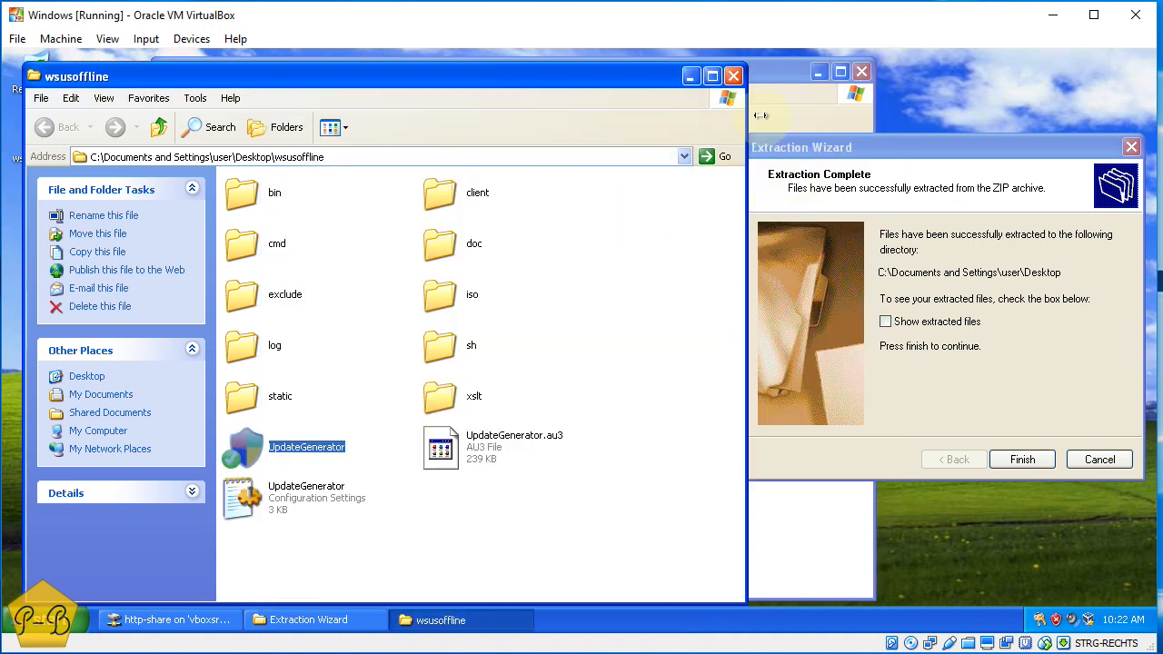
Open the wsus folder on the http-share drive, review its contents and move its window beside the wsusoffline window
{"action": "left_click", "coordinate": [793, 105]}
{"action": "left_click", "coordinate": [582, 198]}
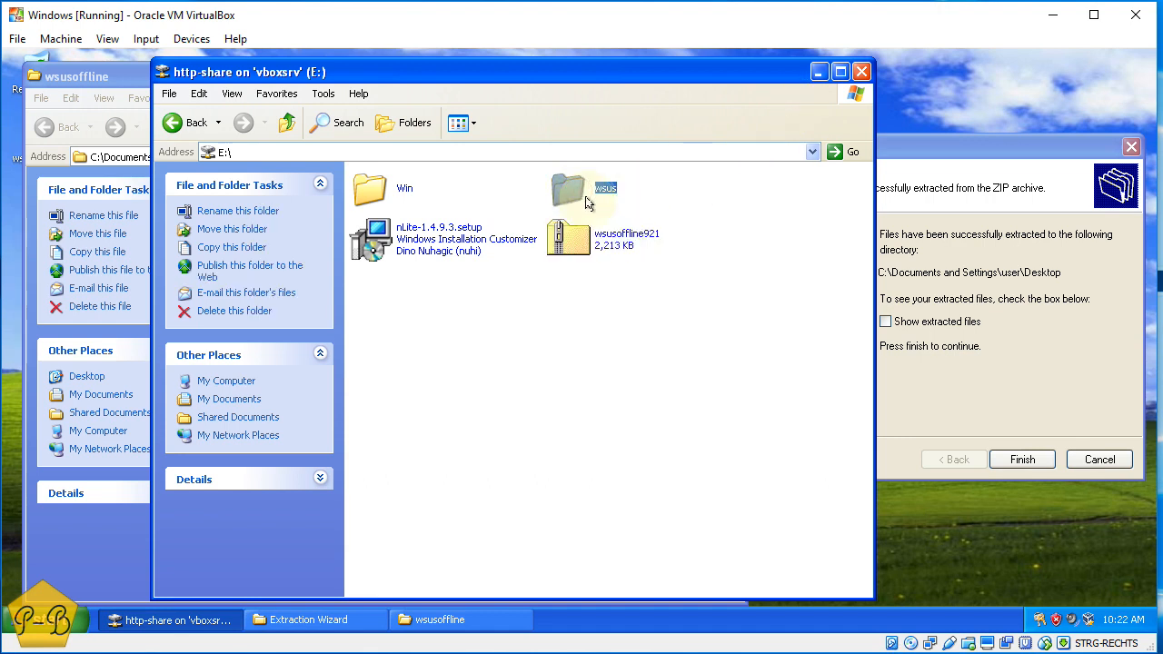
{"action": "right_click", "coordinate": [561, 186]}
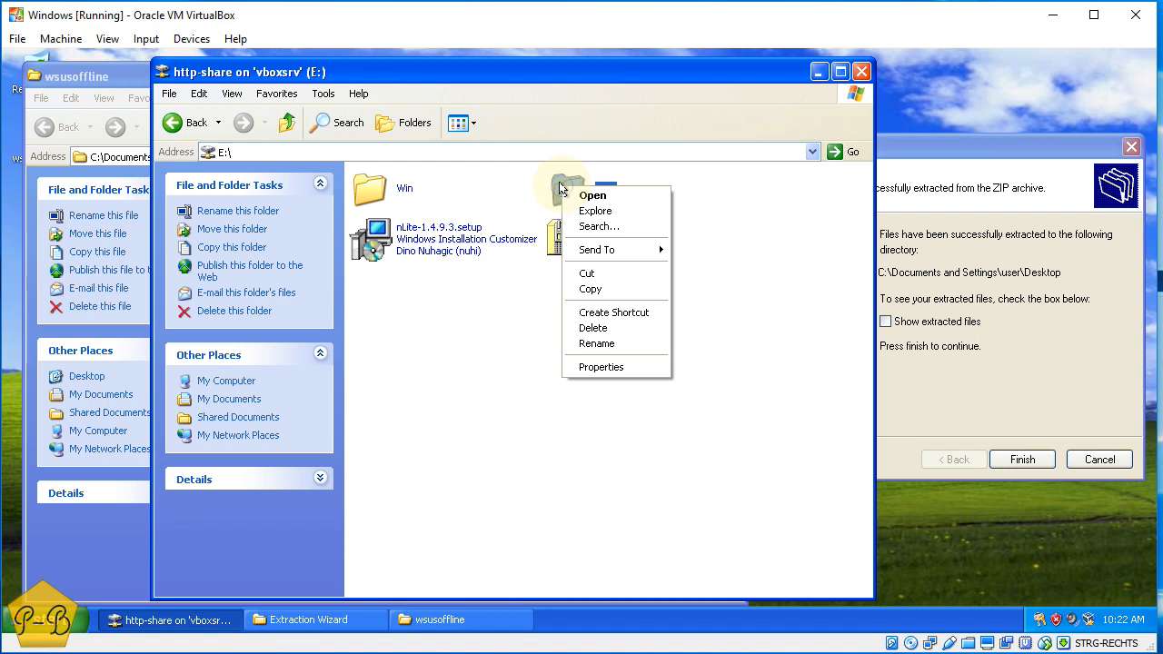
{"action": "left_click", "coordinate": [591, 195]}
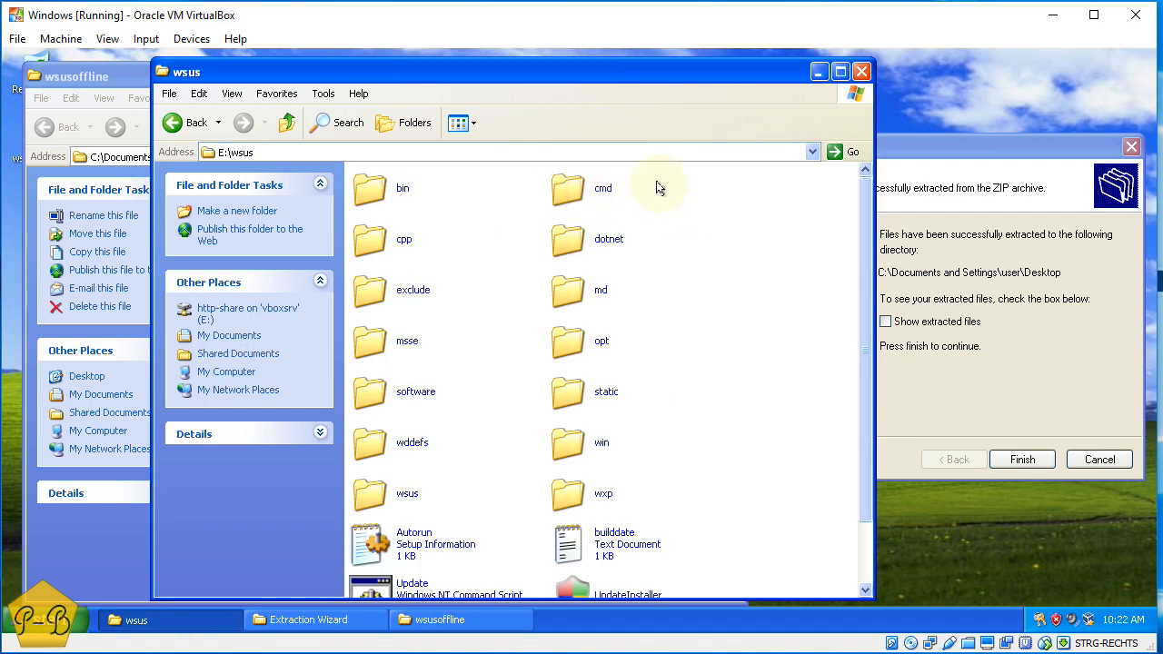
{"action": "scroll", "coordinate": [595, 427], "scroll_direction": "down", "scroll_amount": 2}
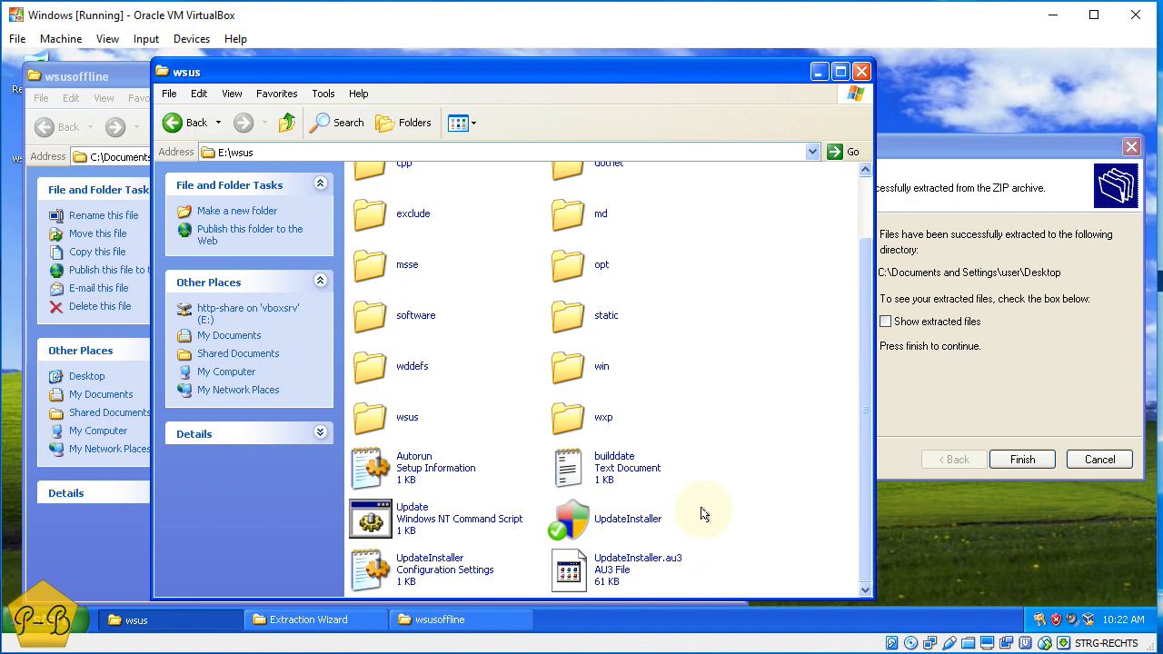
{"action": "scroll", "coordinate": [701, 514], "scroll_direction": "up", "scroll_amount": 2}
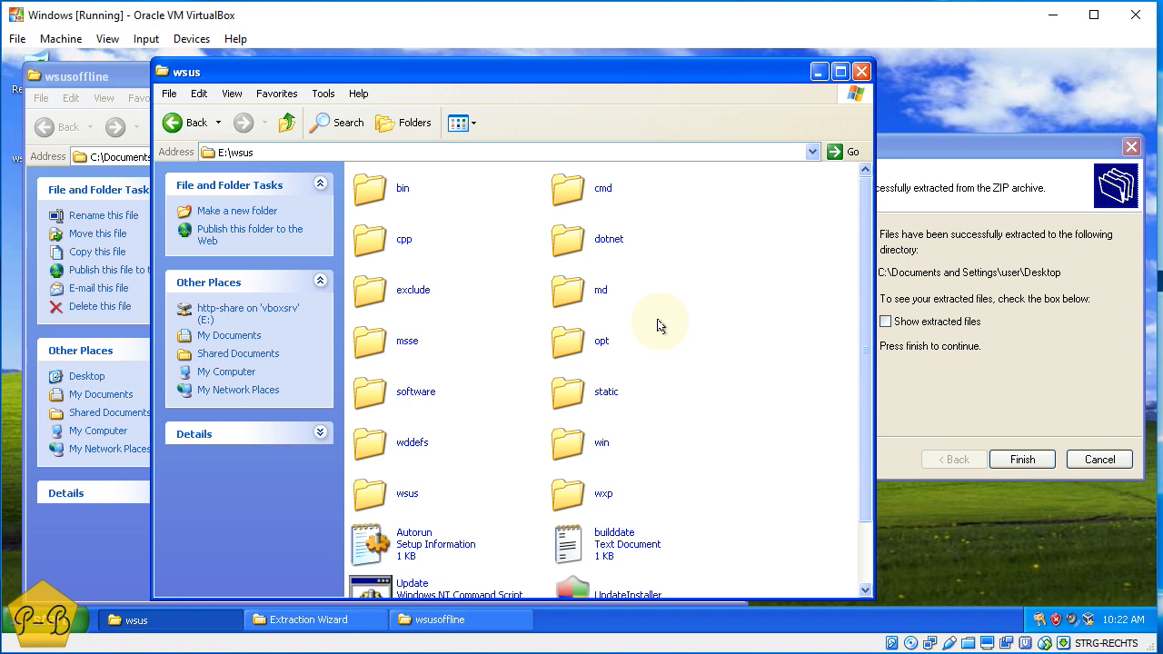
{"action": "left_click_drag", "start_coordinate": [541, 78], "coordinate": [823, 91]}
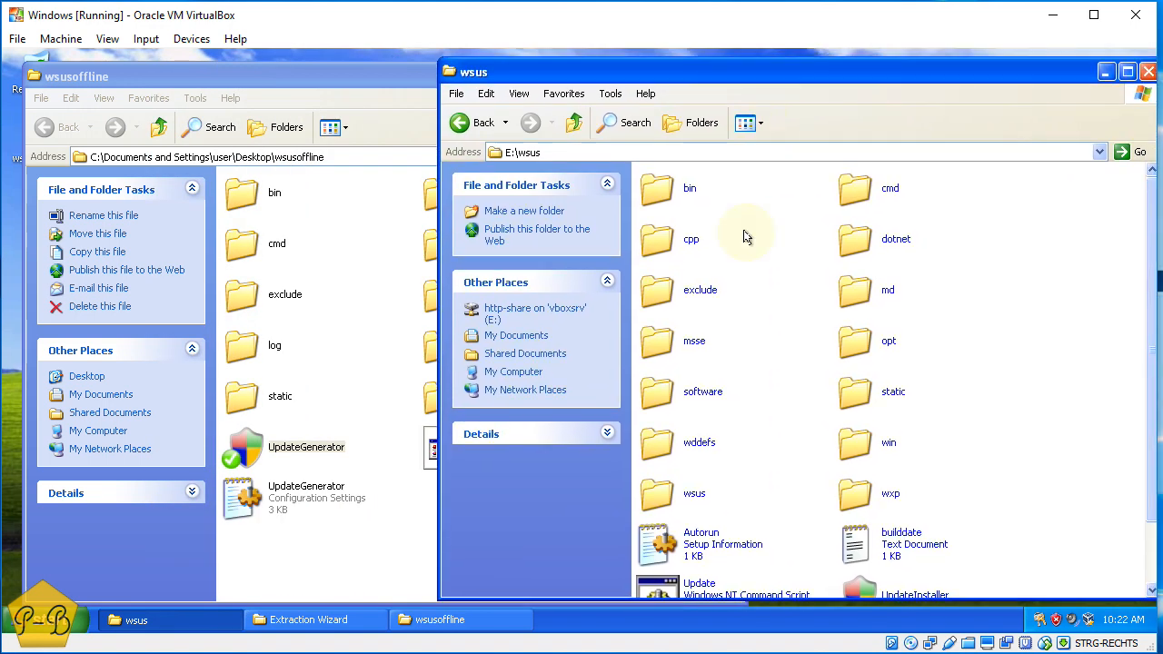
Open the iso folder inside the wsusoffline folder on the desktop
{"action": "left_click", "coordinate": [359, 559]}
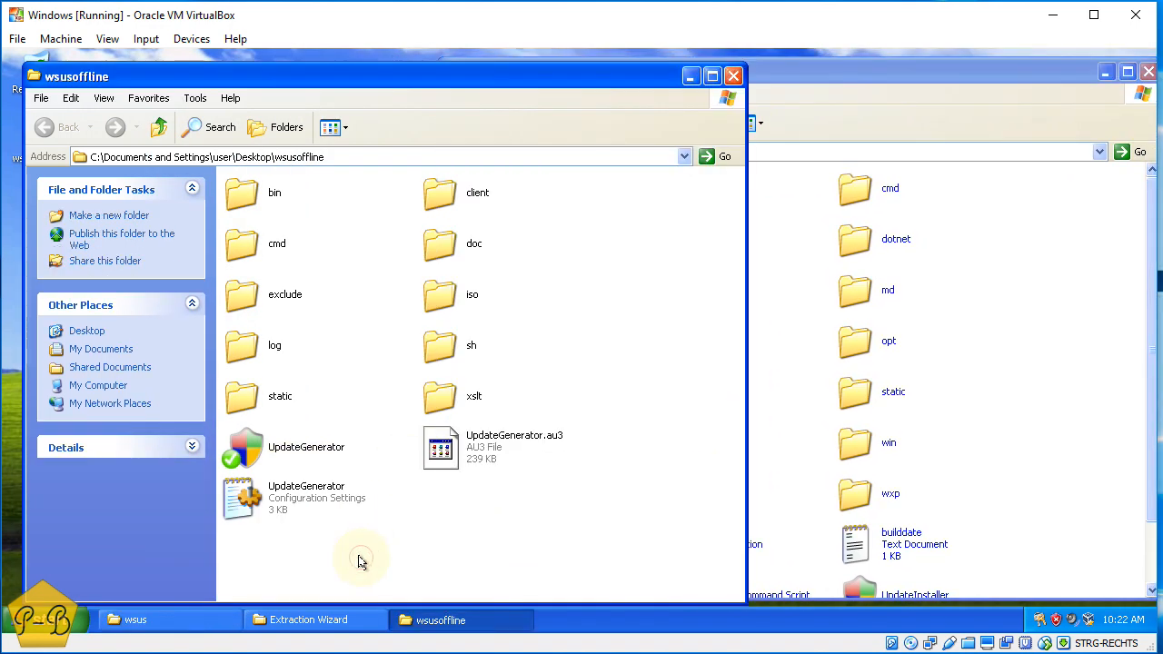
{"action": "left_click", "coordinate": [452, 296]}
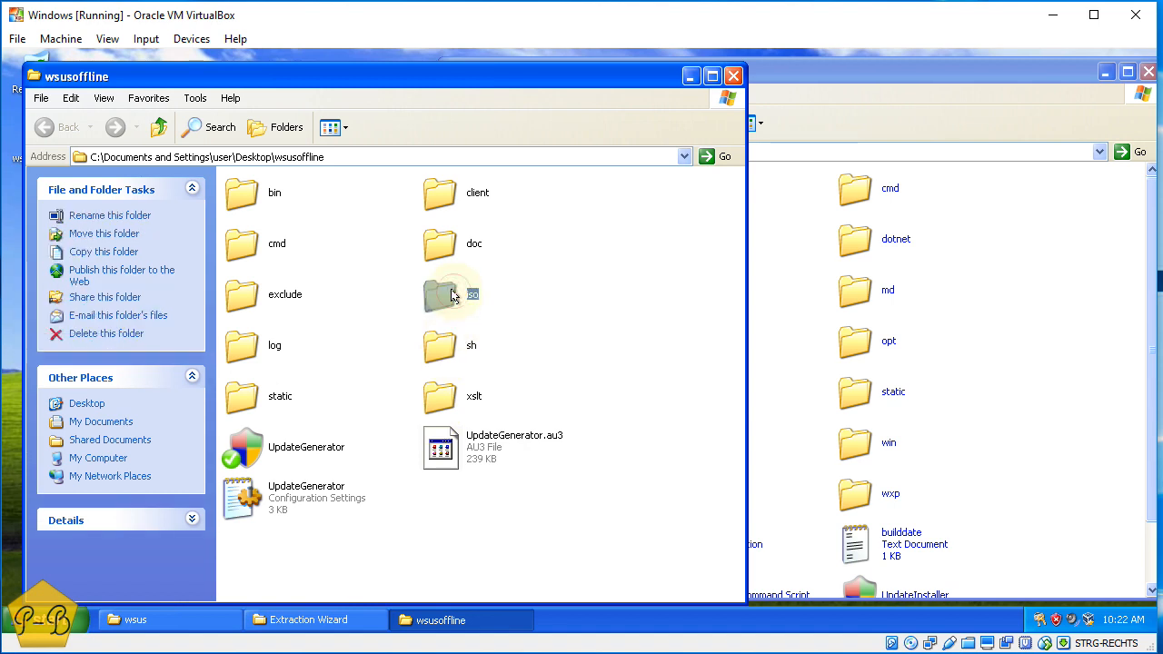
{"action": "double_click", "coordinate": [452, 296]}
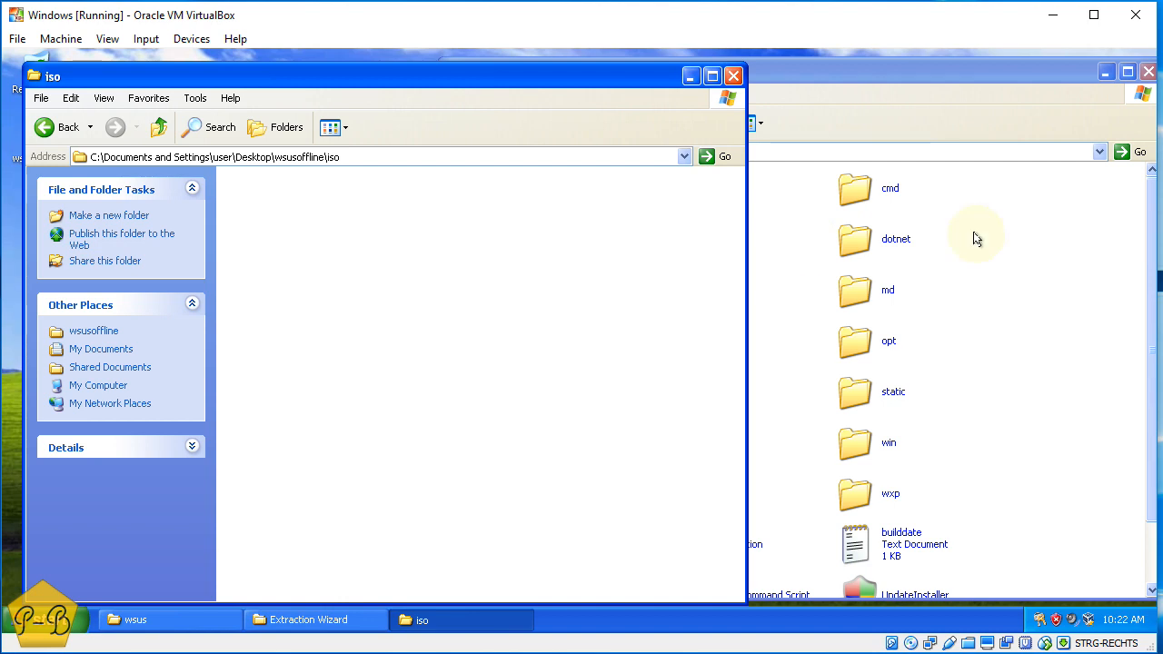
Launch UpdateInstaller from the wsus folder on the shared drive
{"action": "left_click", "coordinate": [1027, 223]}
{"action": "left_click_drag", "start_coordinate": [995, 182], "coordinate": [1003, 380]}
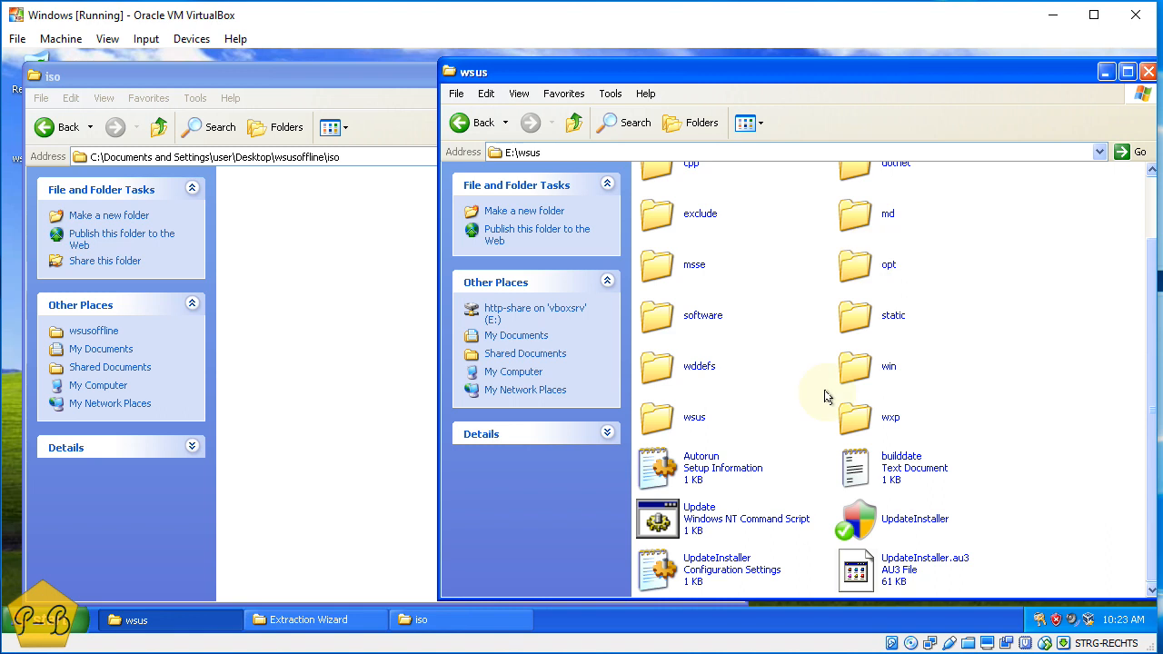
{"action": "left_click", "coordinate": [907, 541]}
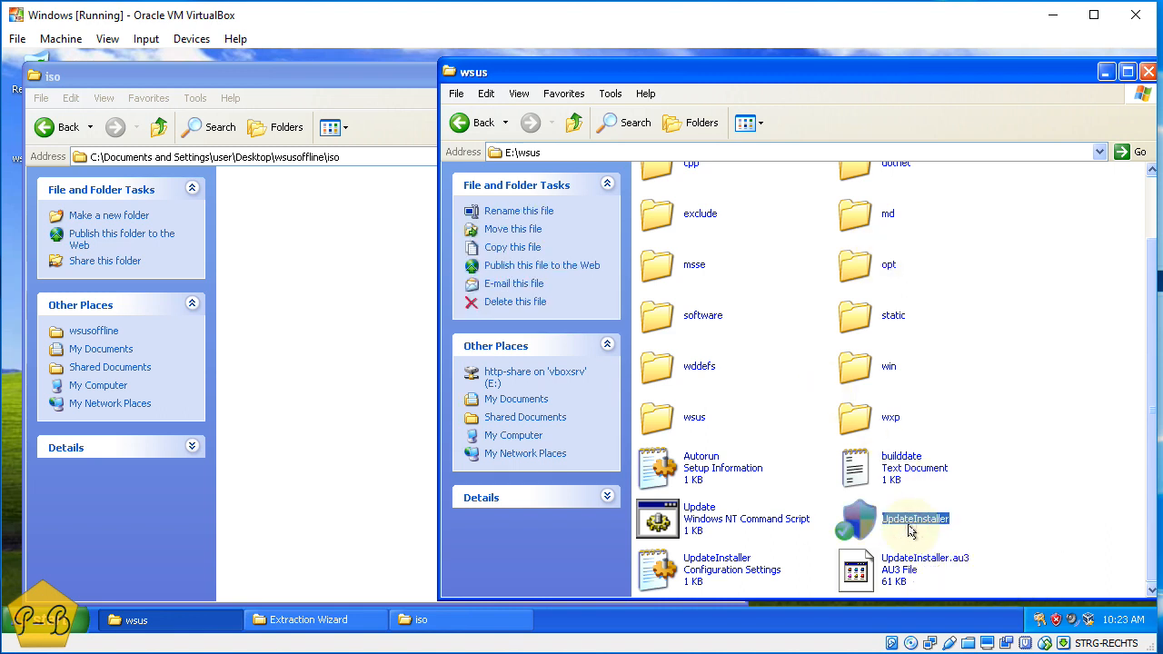
{"action": "double_click", "coordinate": [871, 521]}
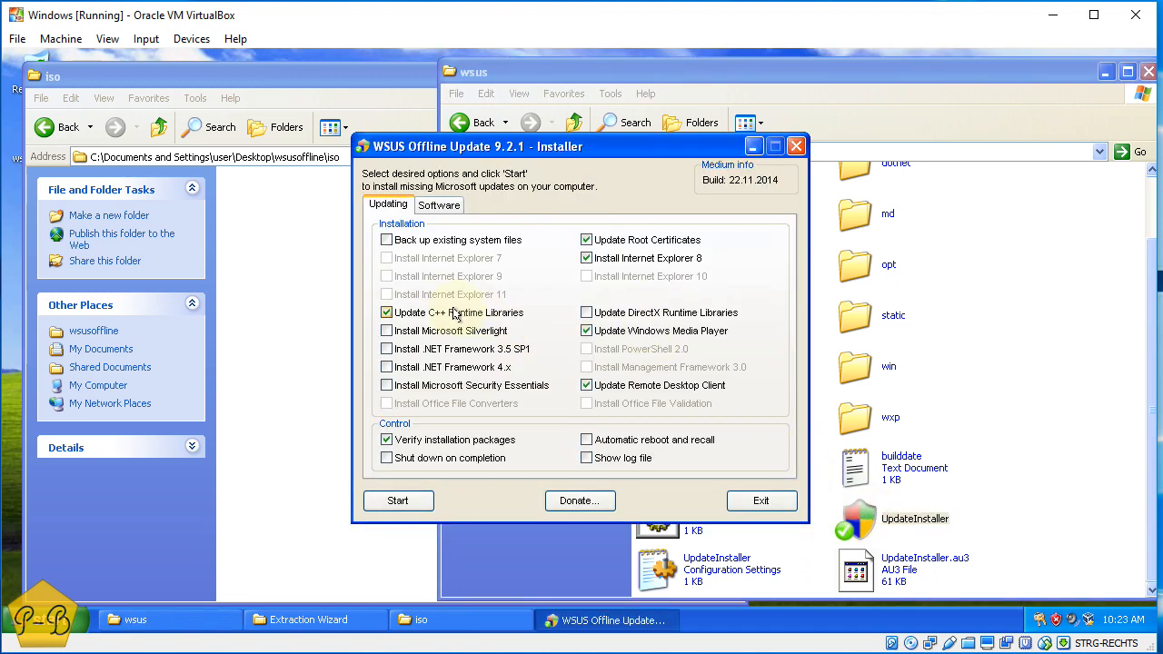
Start the update installation with .NET Framework 3.5 SP1 included, but without Windows Media Player, Internet Explorer 8, Remote Desktop Client and package verification
{"action": "left_click", "coordinate": [586, 331]}
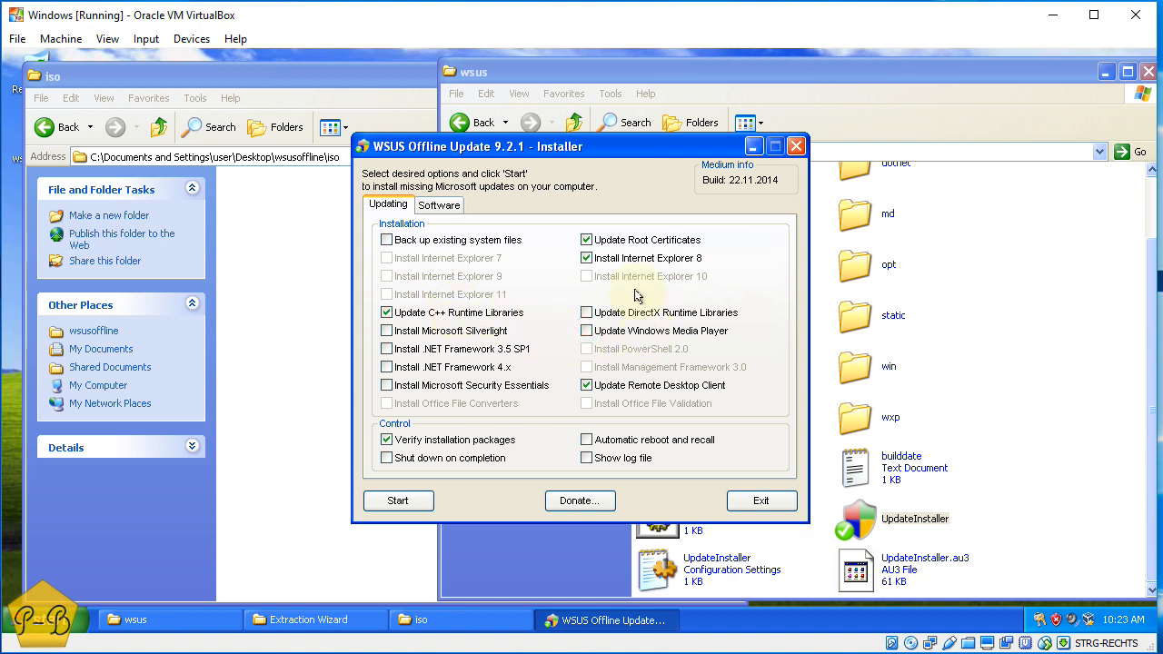
{"action": "left_click", "coordinate": [587, 260]}
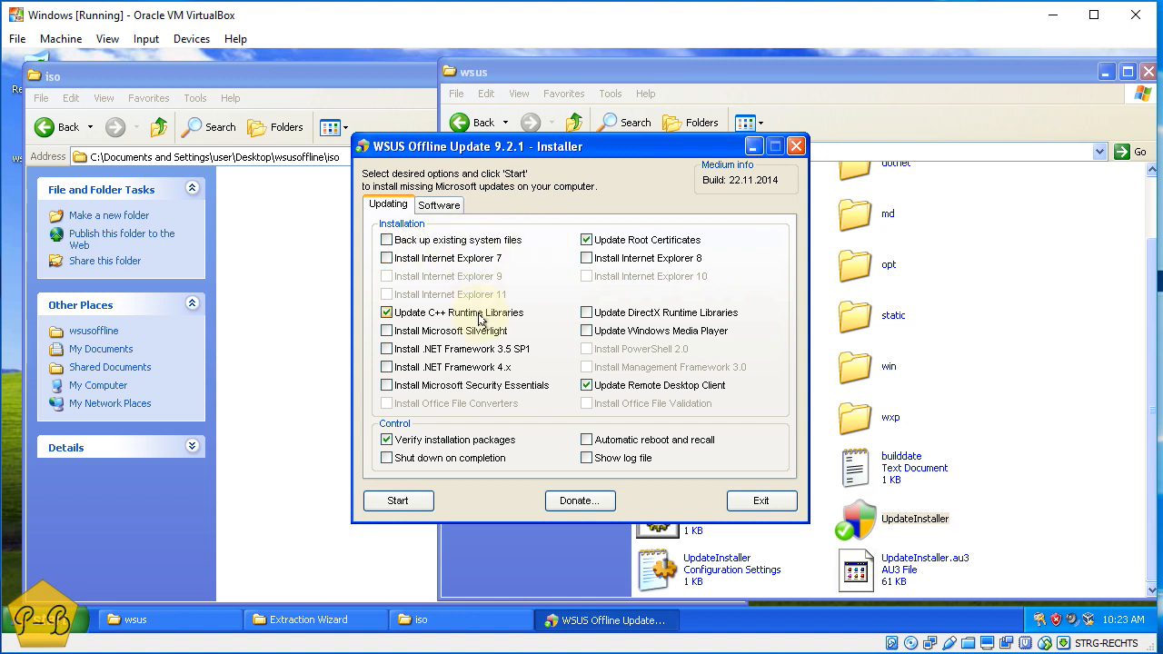
{"action": "left_click", "coordinate": [387, 353]}
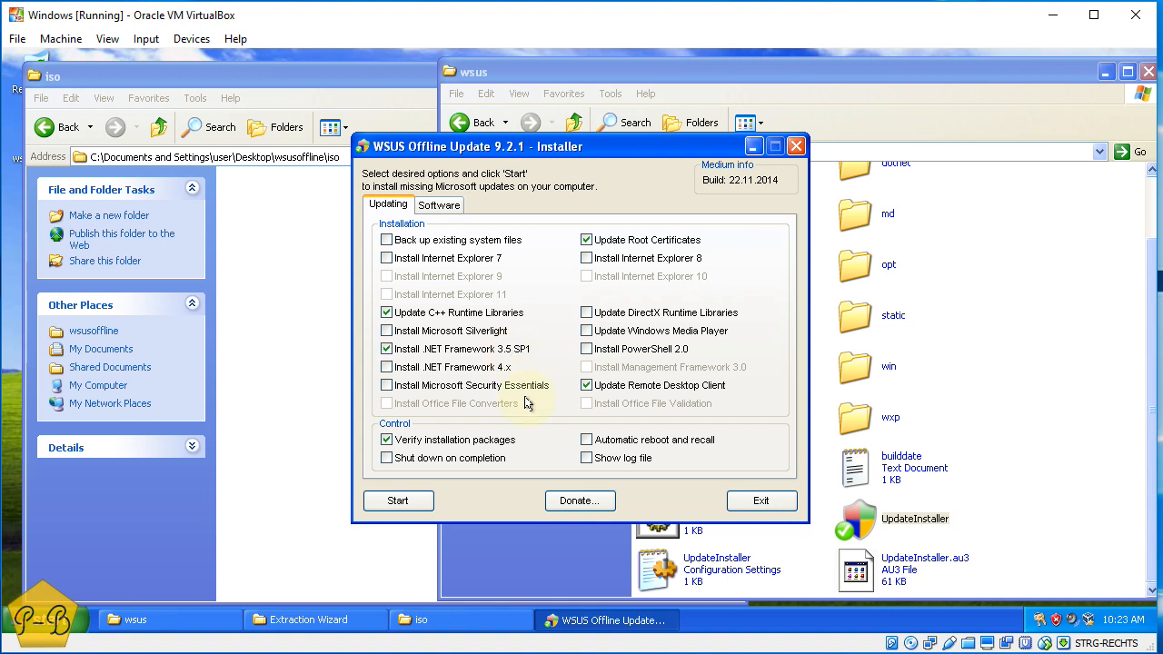
{"action": "left_click", "coordinate": [587, 389]}
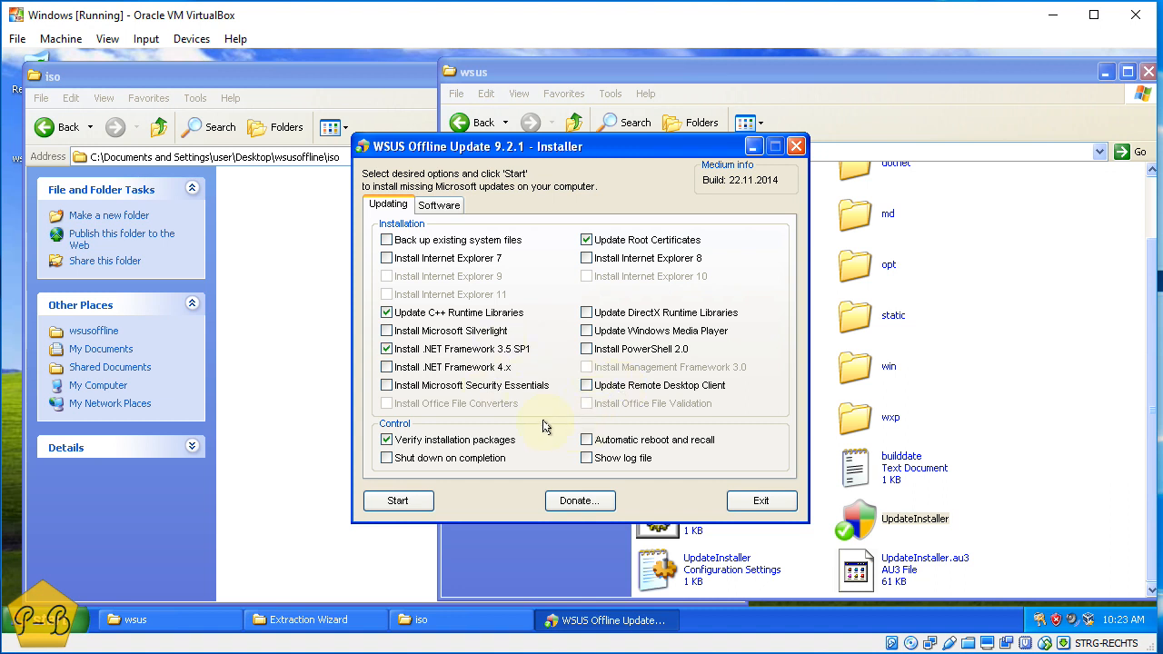
{"action": "left_click", "coordinate": [499, 440]}
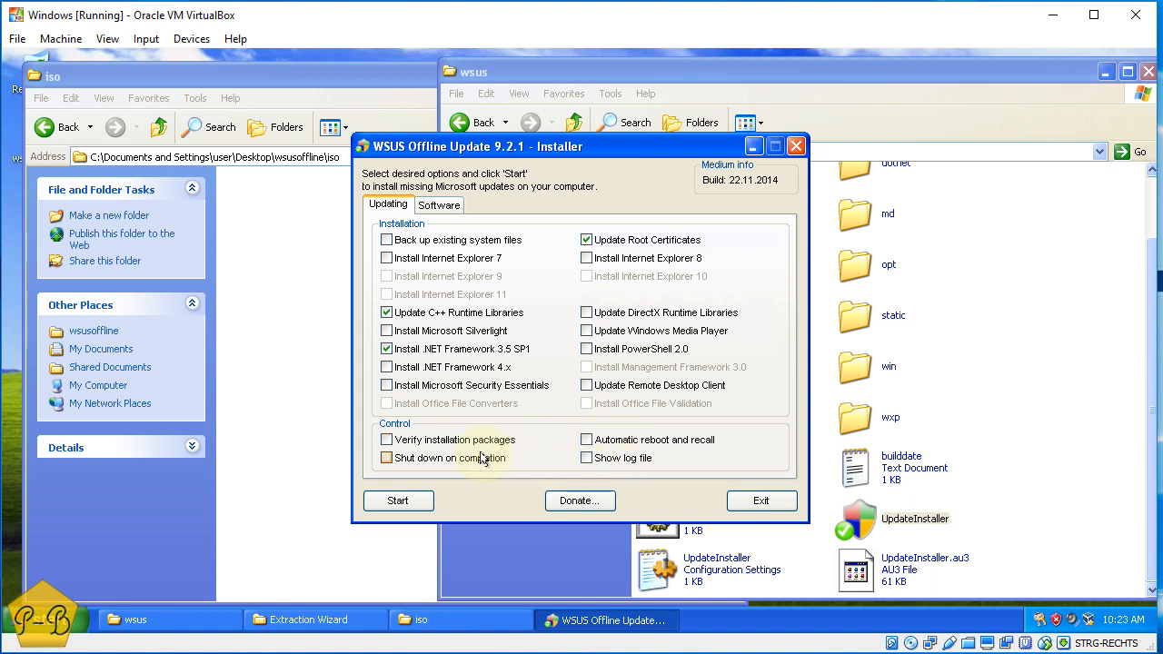
{"action": "left_click", "coordinate": [411, 500]}
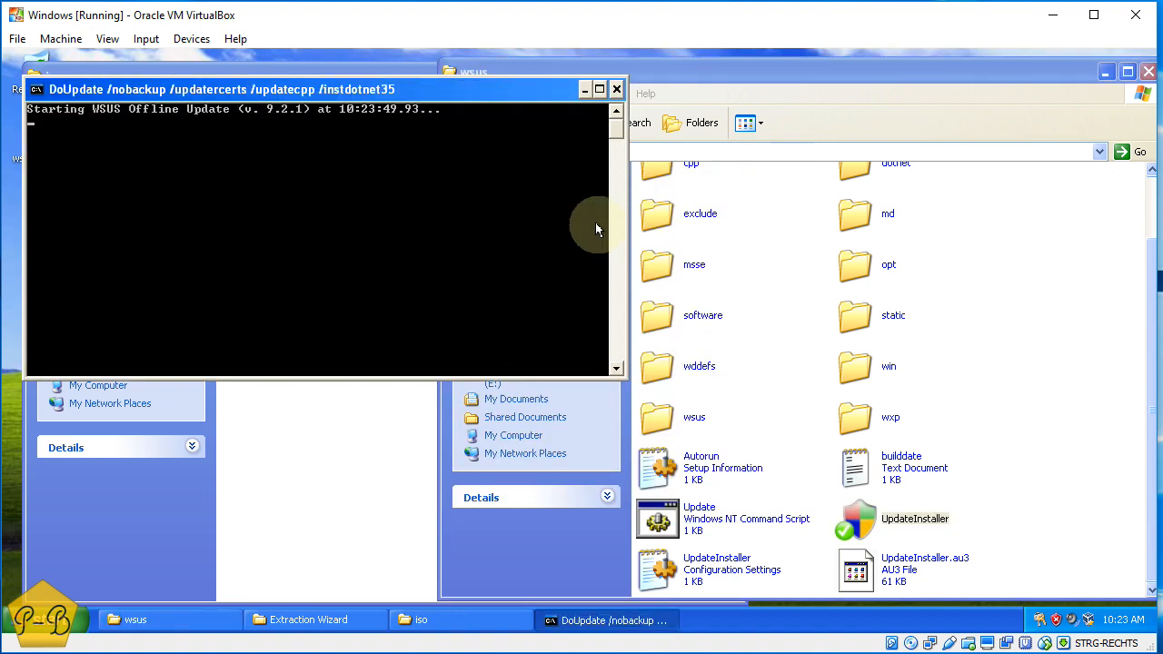
Close the wsus and iso folder windows while the update installation runs
{"action": "left_click", "coordinate": [1143, 76]}
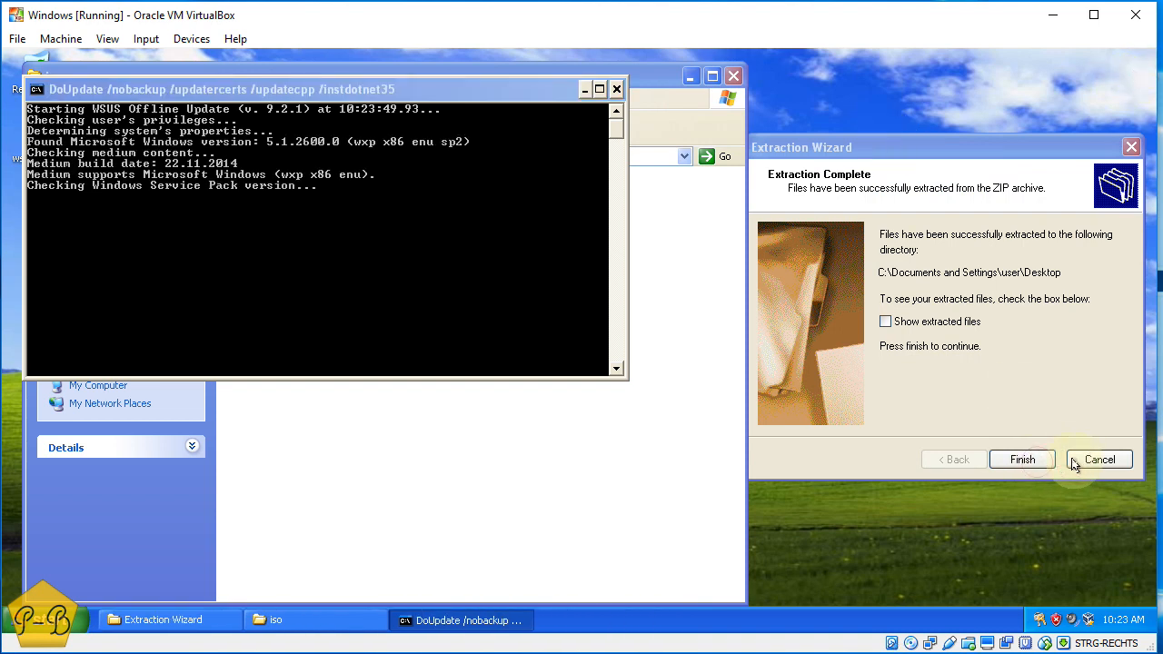
{"action": "left_click", "coordinate": [723, 367]}
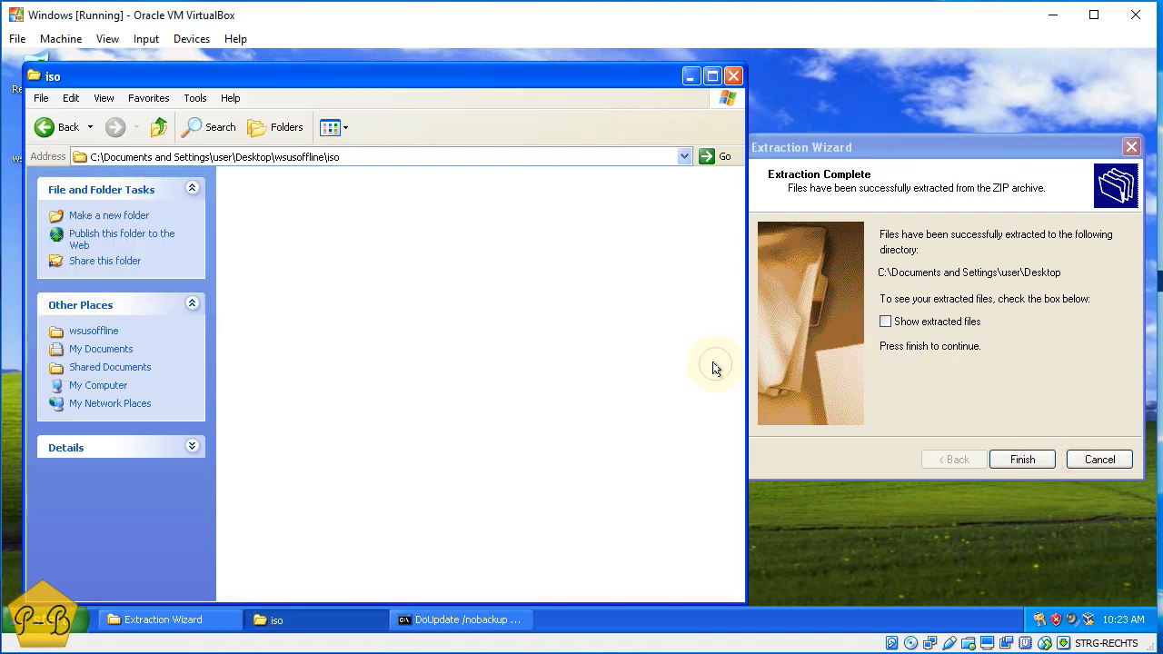
{"action": "left_click", "coordinate": [735, 76]}
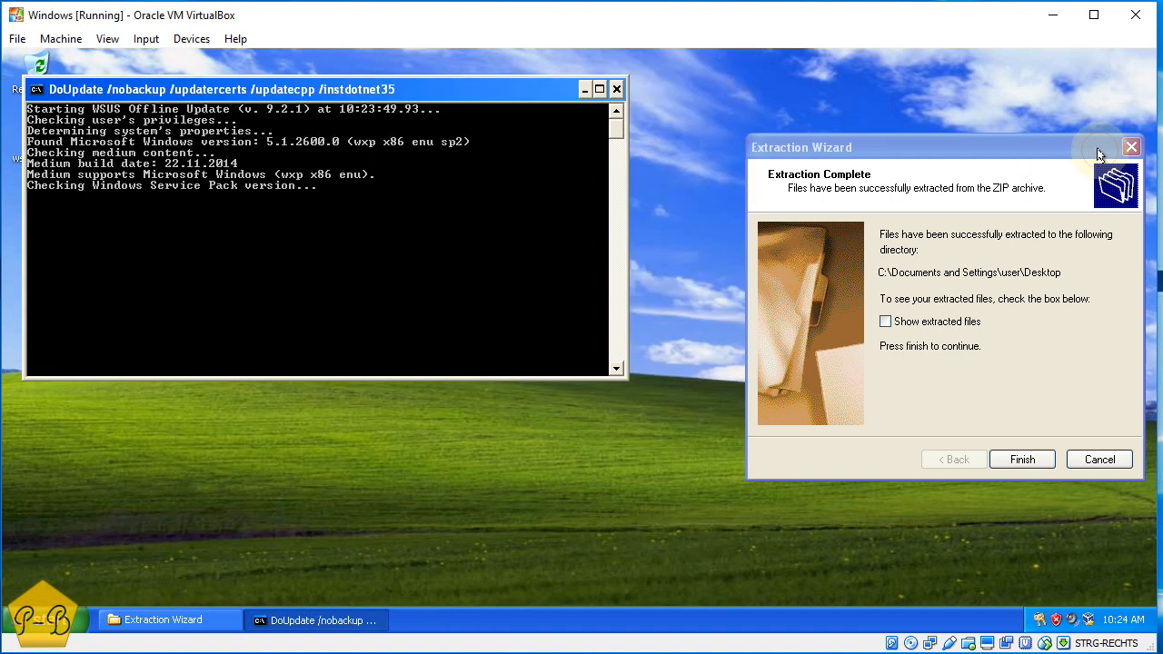
Rearrange the DoUpdate console and the Software Update Installation Wizard so the console text is uncovered, and bring up the Extraction Wizard
{"action": "left_click", "coordinate": [173, 620]}
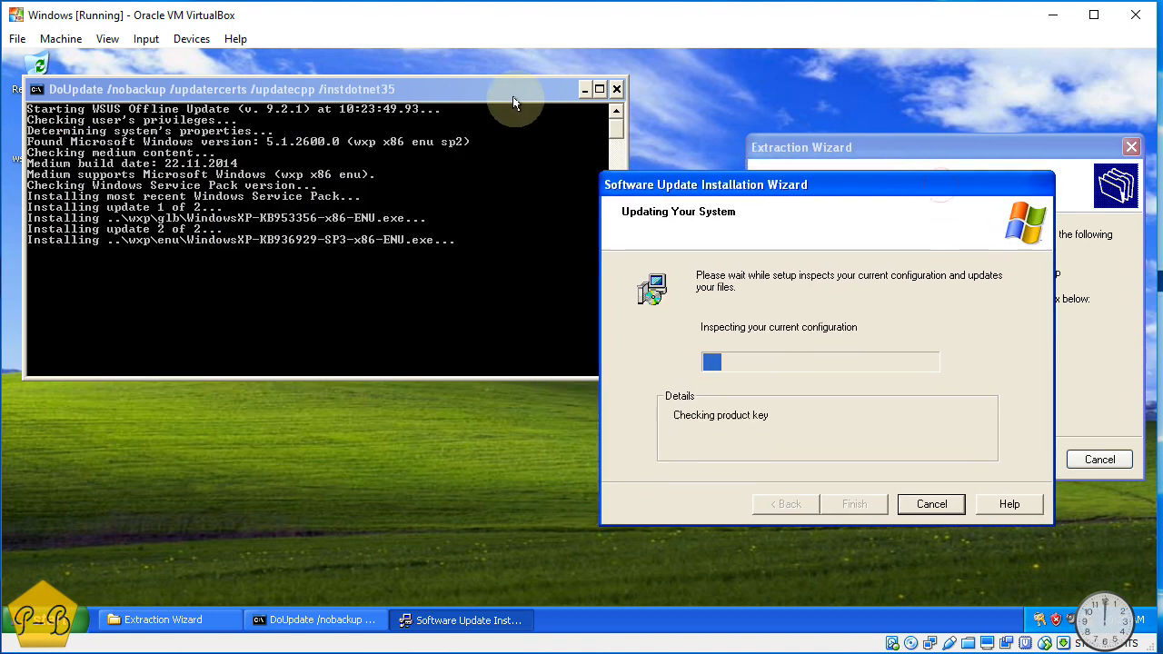
{"action": "left_click_drag", "start_coordinate": [514, 103], "coordinate": [551, 95]}
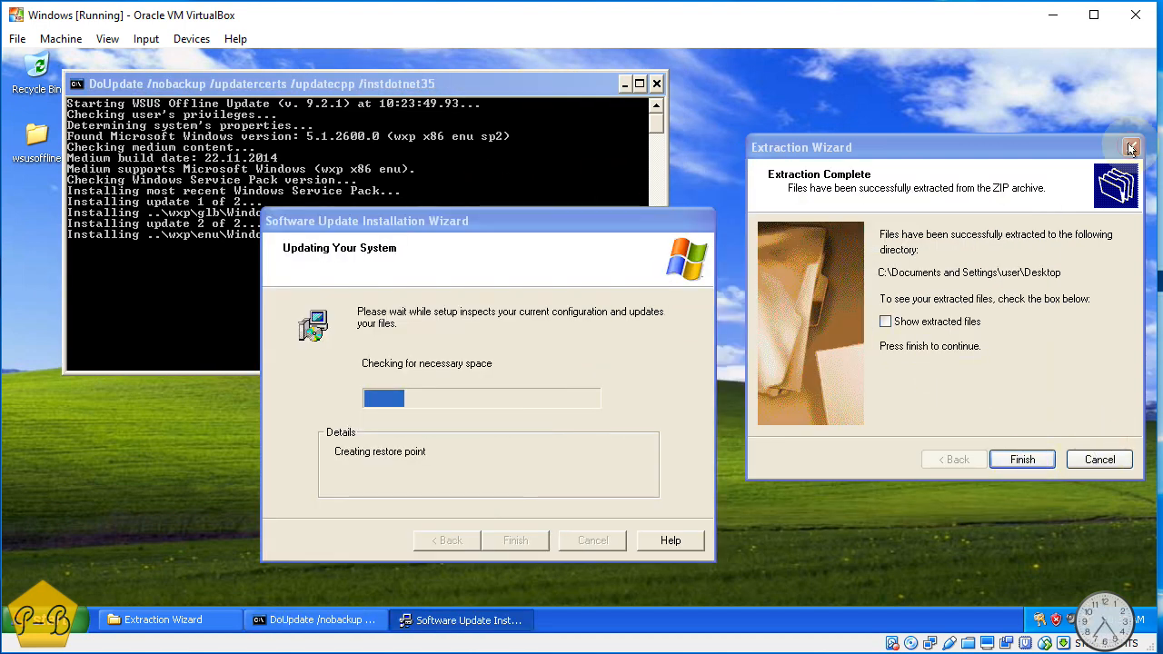
{"action": "left_click", "coordinate": [164, 620]}
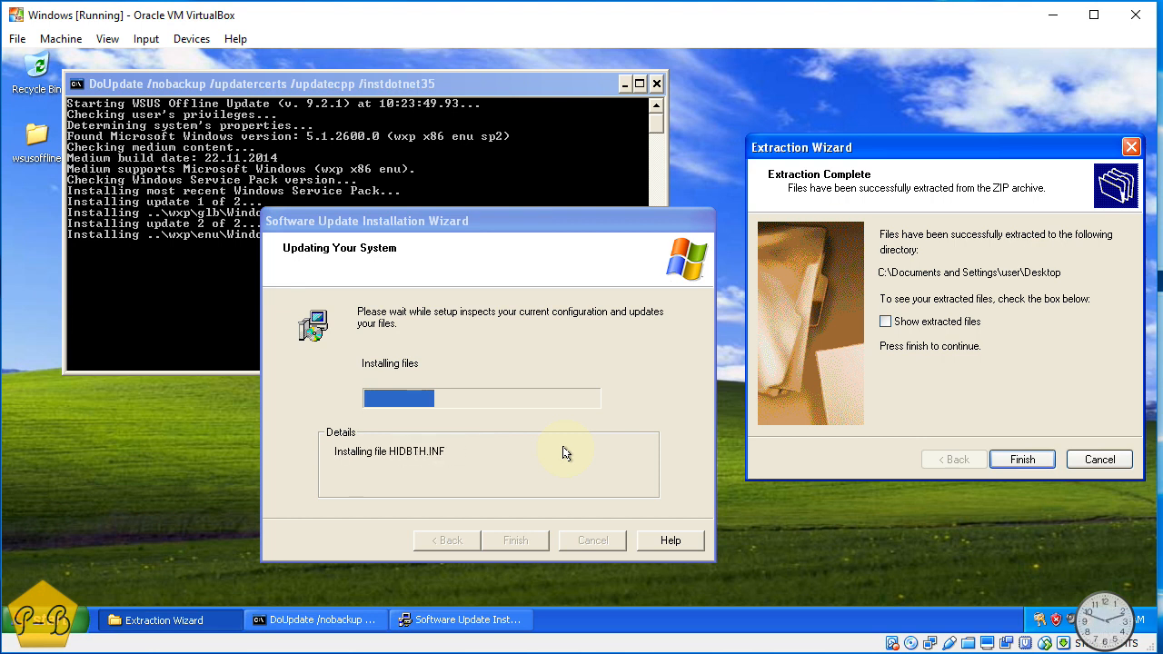
{"action": "left_click", "coordinate": [389, 221]}
{"action": "left_click_drag", "start_coordinate": [389, 220], "coordinate": [653, 211]}
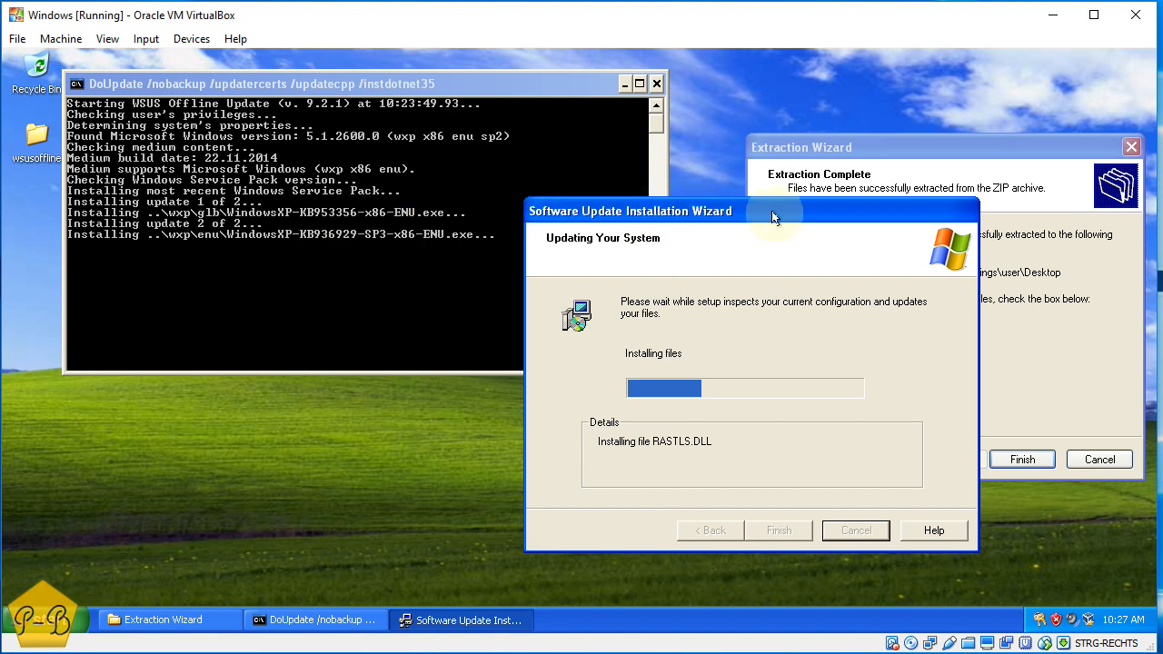
{"action": "left_click_drag", "start_coordinate": [793, 215], "coordinate": [787, 216]}
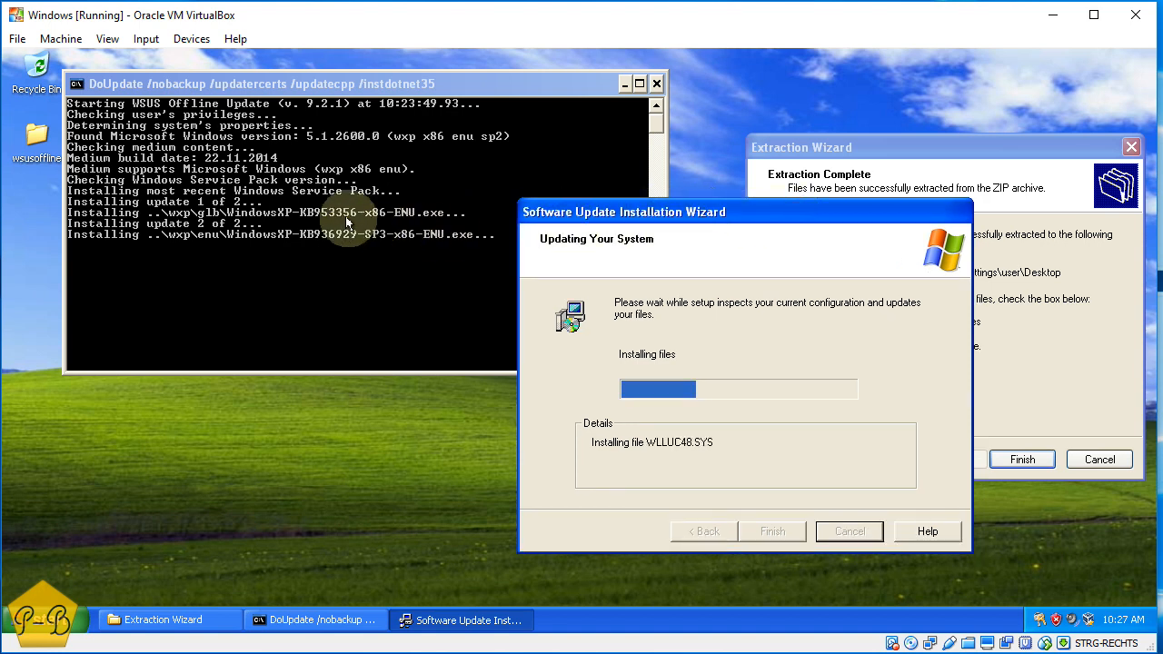
{"action": "left_click_drag", "start_coordinate": [313, 220], "coordinate": [951, 148]}
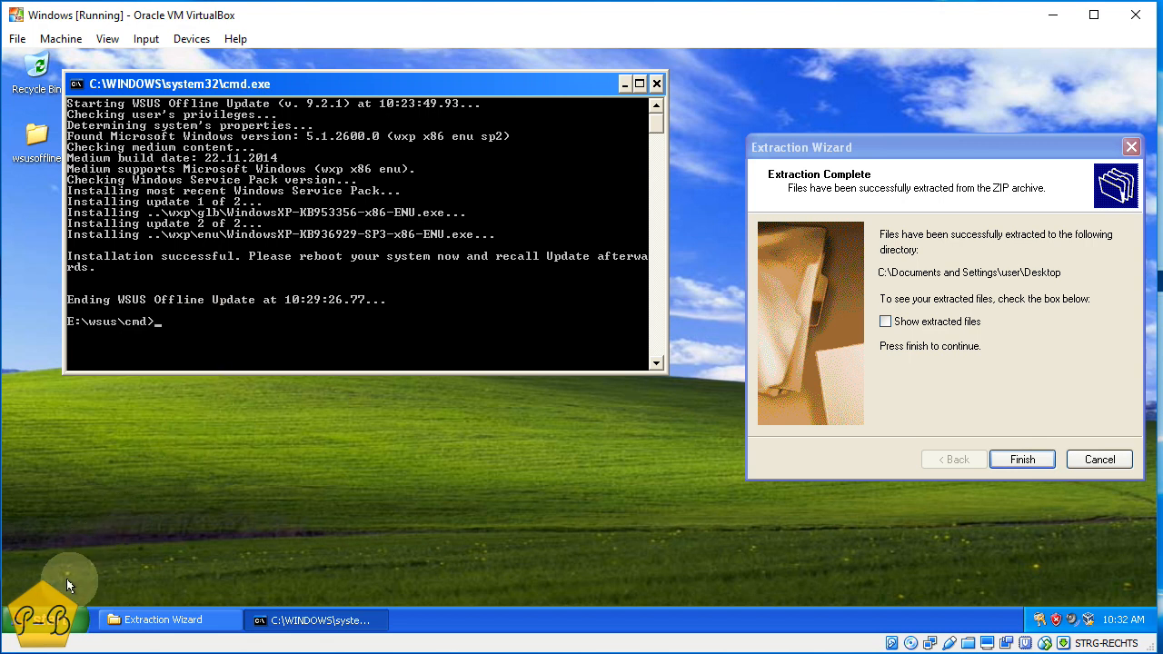
Restart the Windows XP virtual machine after the Service Pack 3 installation
{"action": "left_click", "coordinate": [56, 616]}
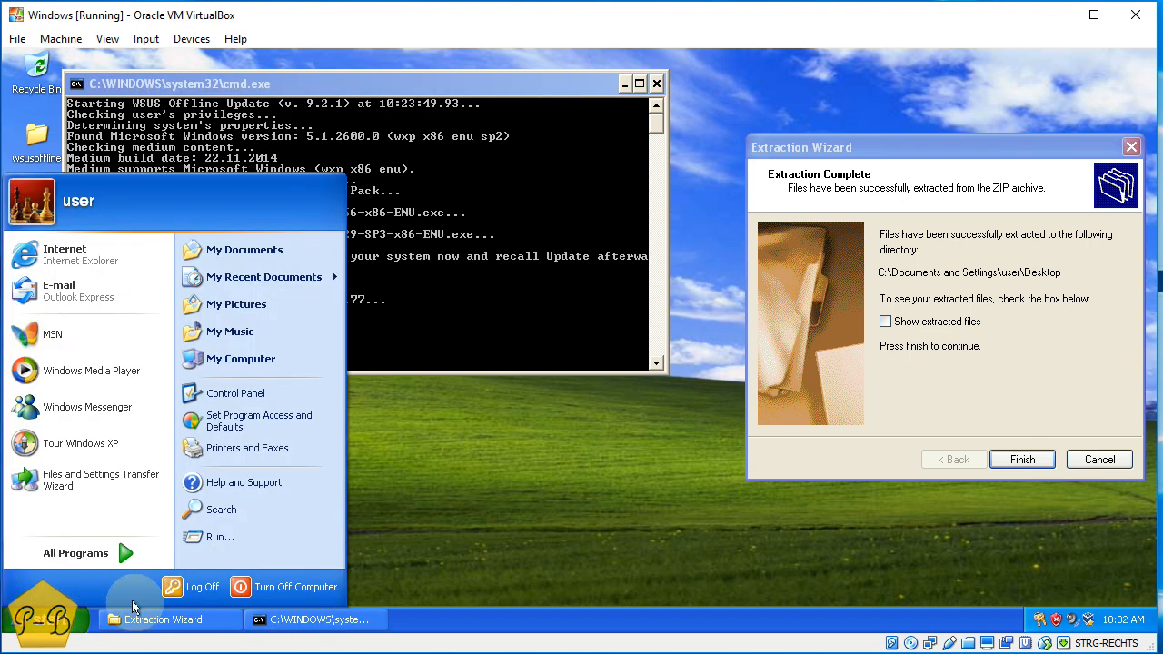
{"action": "left_click", "coordinate": [261, 586]}
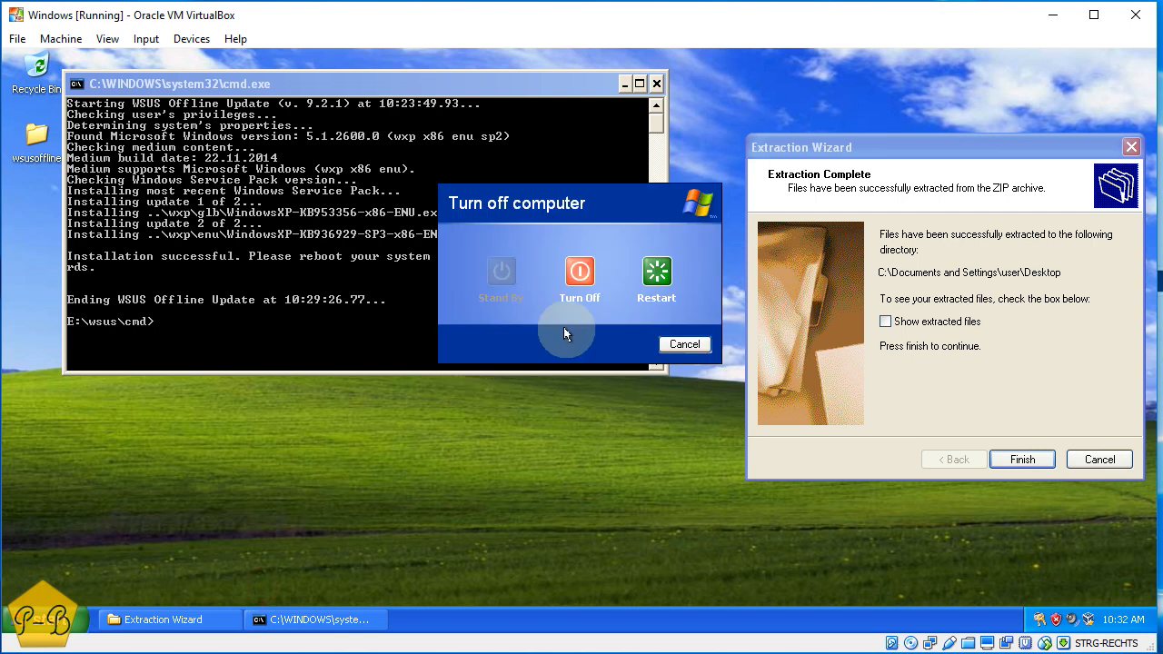
{"action": "left_click", "coordinate": [657, 271]}
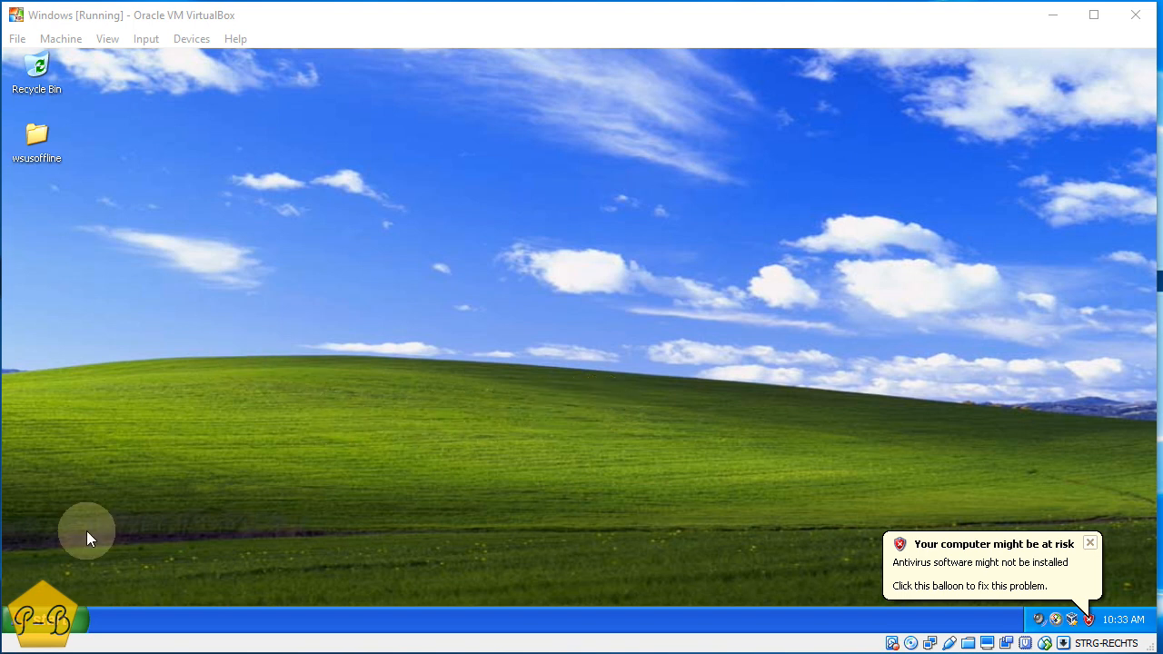
Launch UpdateInstaller from the wsus folder on the http-share drive and start the installation with the preselected options, including .NET Framework 3.5 SP1
{"action": "left_click", "coordinate": [41, 620]}
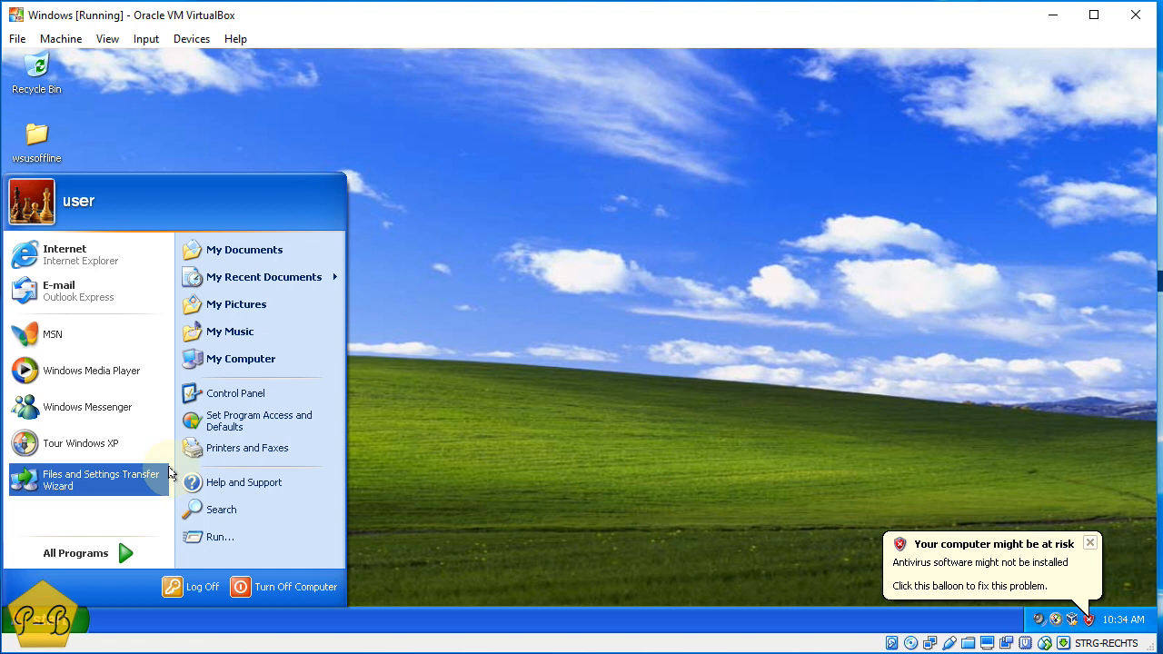
{"action": "left_click", "coordinate": [261, 357]}
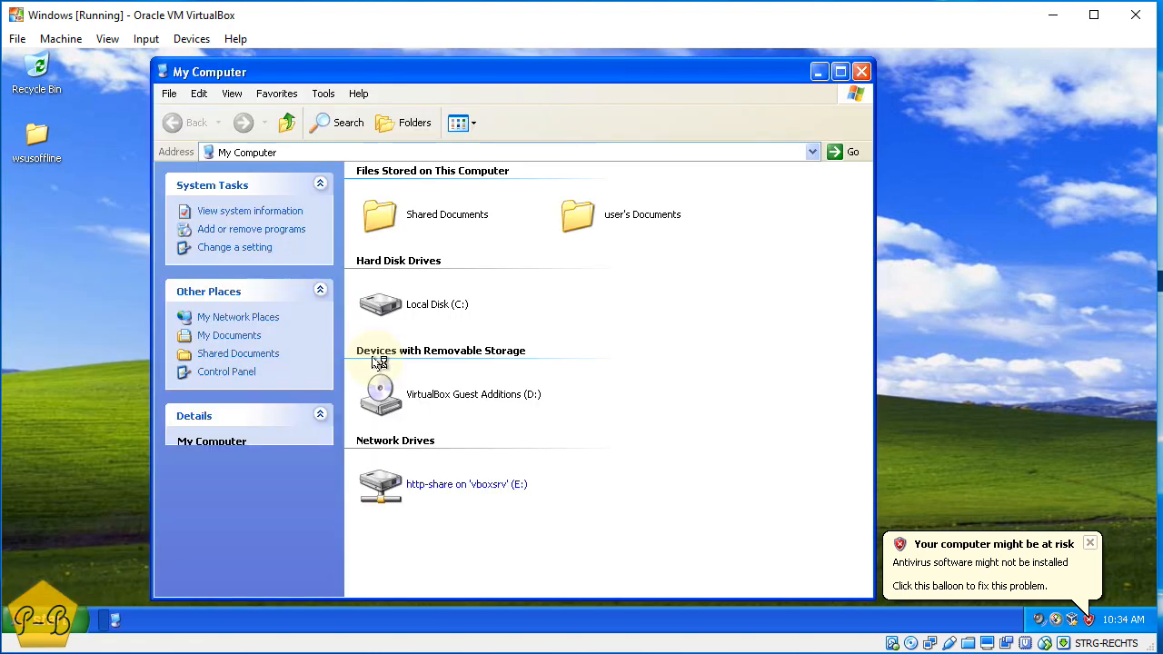
{"action": "double_click", "coordinate": [424, 486]}
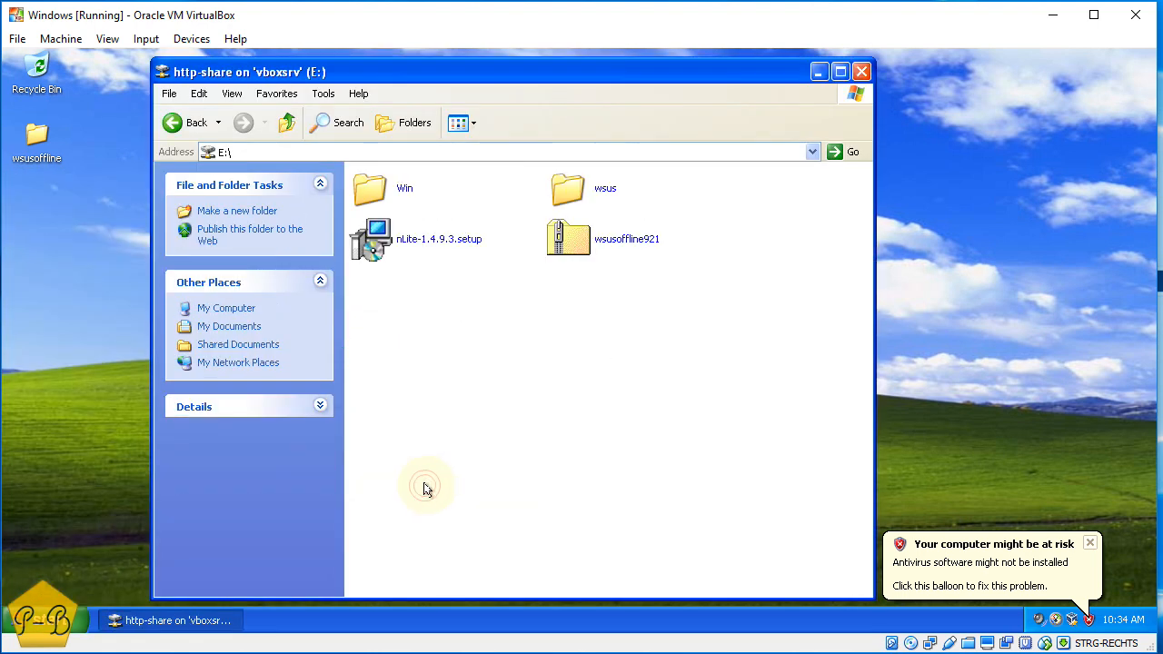
{"action": "double_click", "coordinate": [579, 195]}
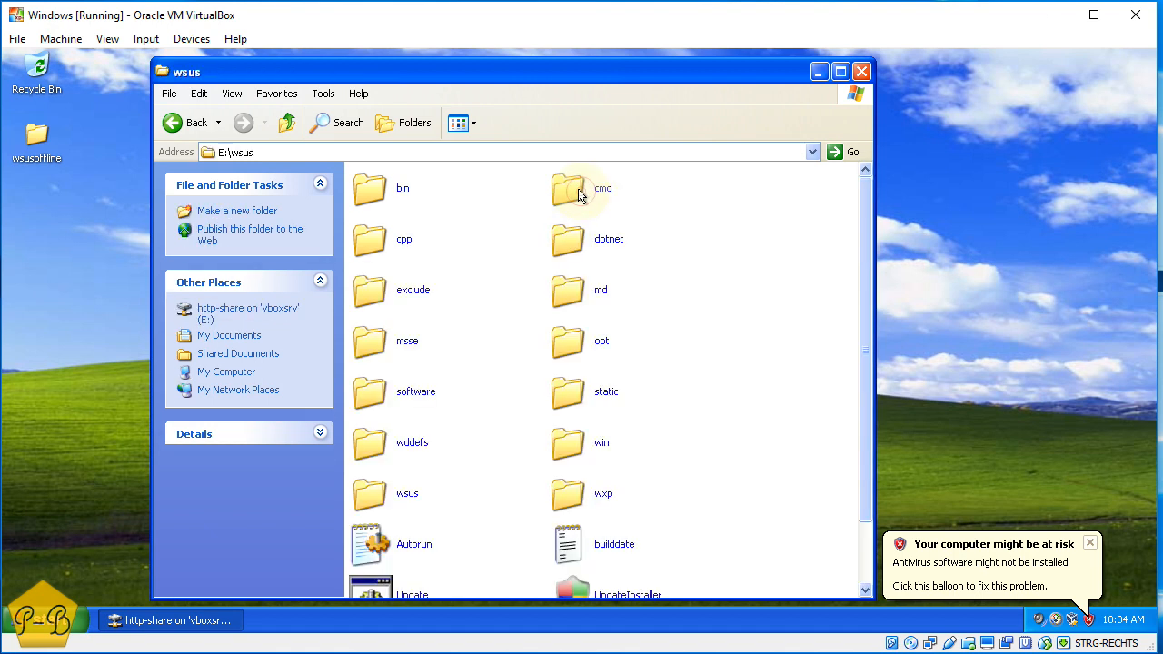
{"action": "scroll", "coordinate": [576, 436], "scroll_direction": "down", "scroll_amount": 2}
{"action": "left_click", "coordinate": [585, 515]}
{"action": "double_click", "coordinate": [584, 516]}
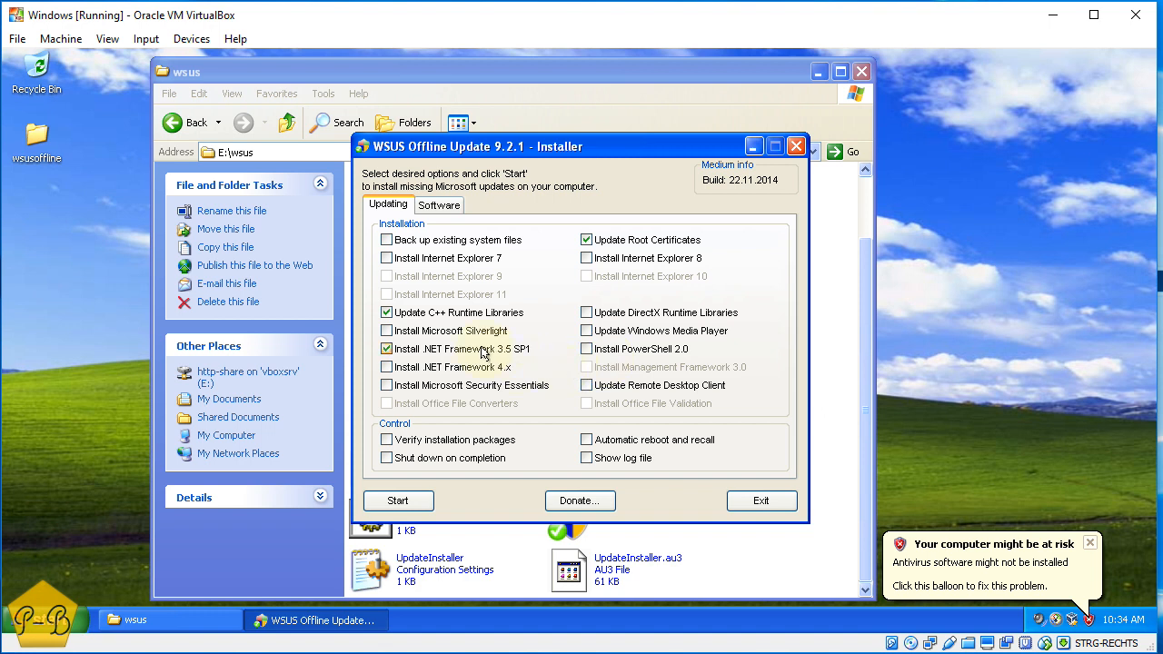
{"action": "left_click", "coordinate": [400, 501]}
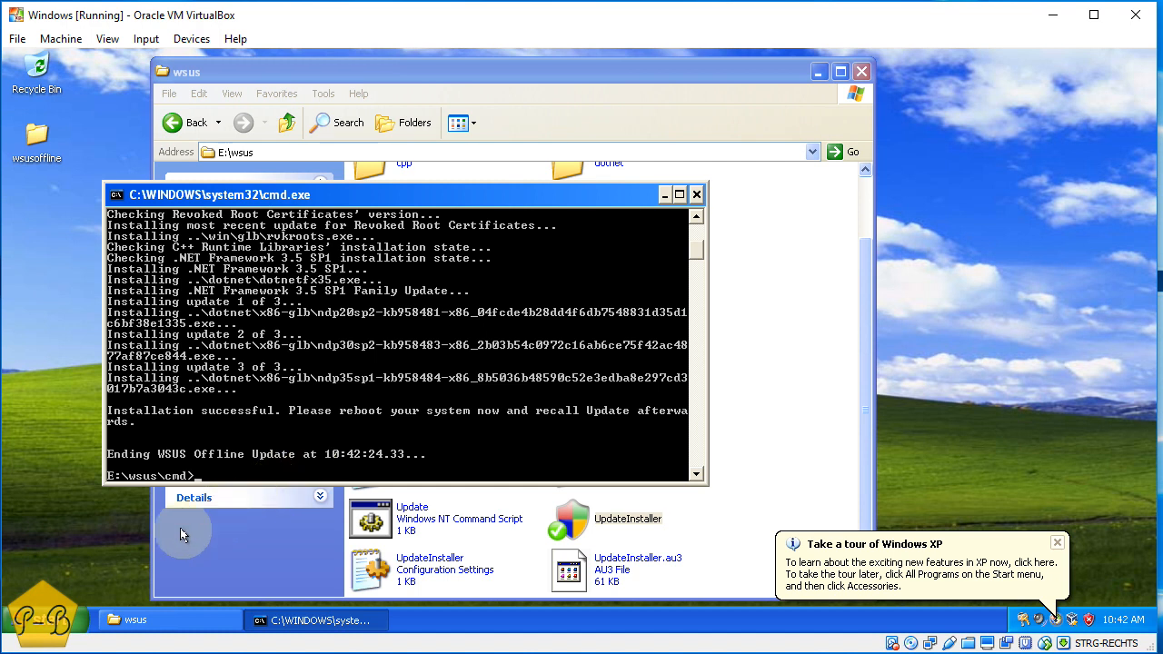
Restart Windows XP again after the .NET Framework 3.5 SP1 installation
{"action": "left_click", "coordinate": [41, 620]}
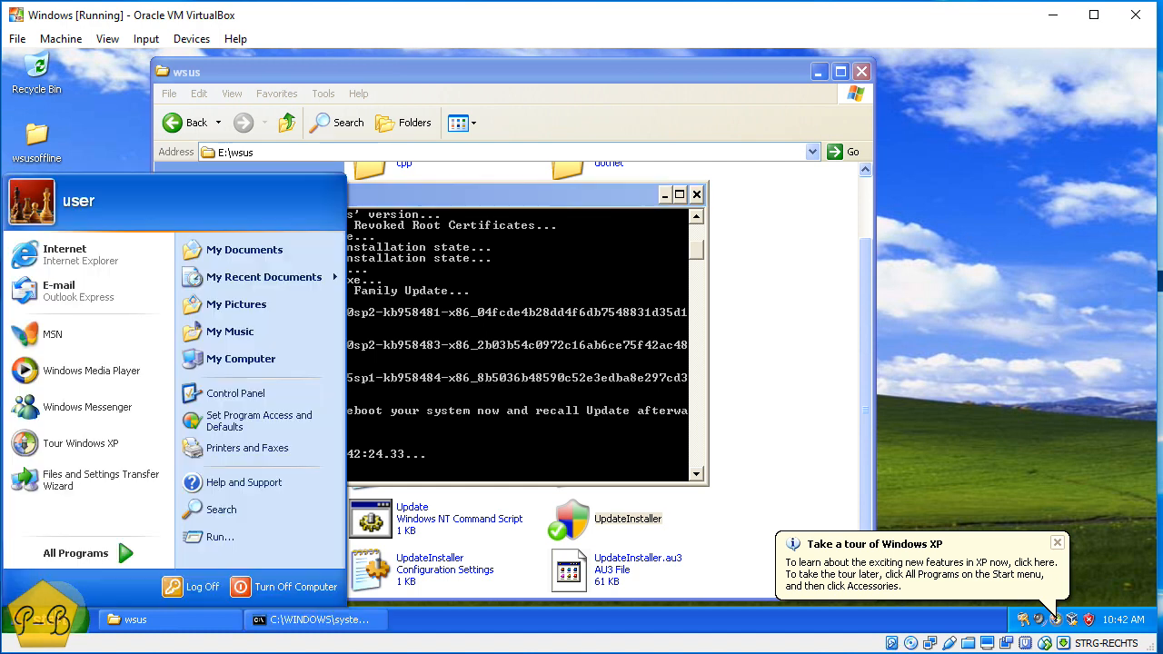
{"action": "left_click", "coordinate": [232, 587]}
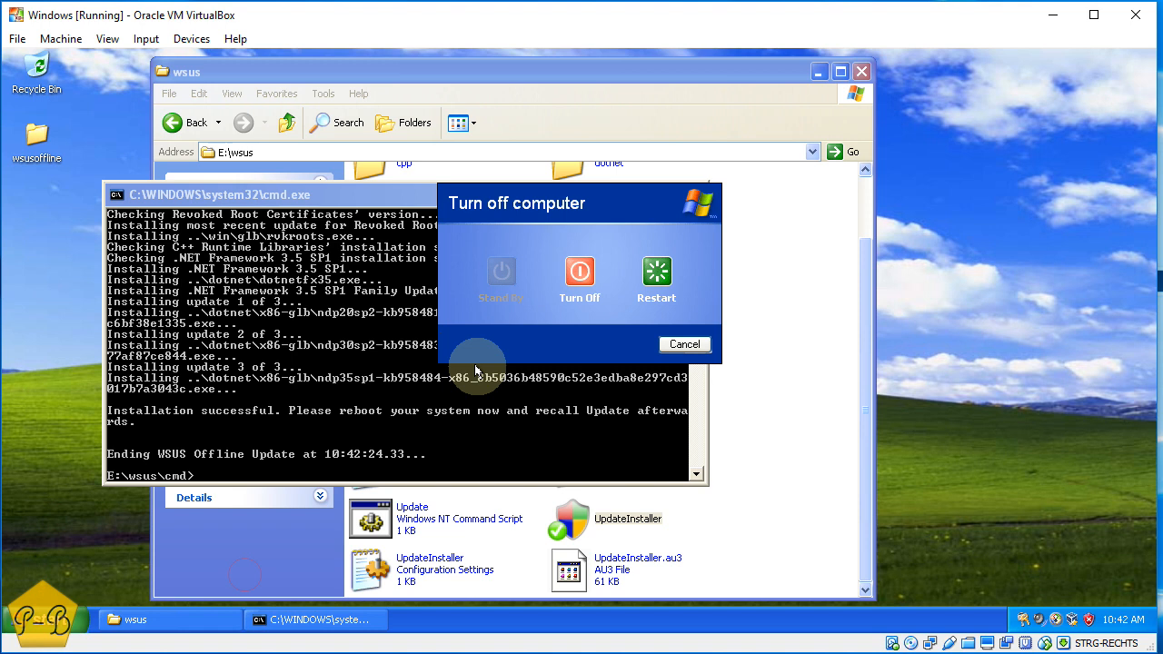
{"action": "left_click", "coordinate": [647, 275]}
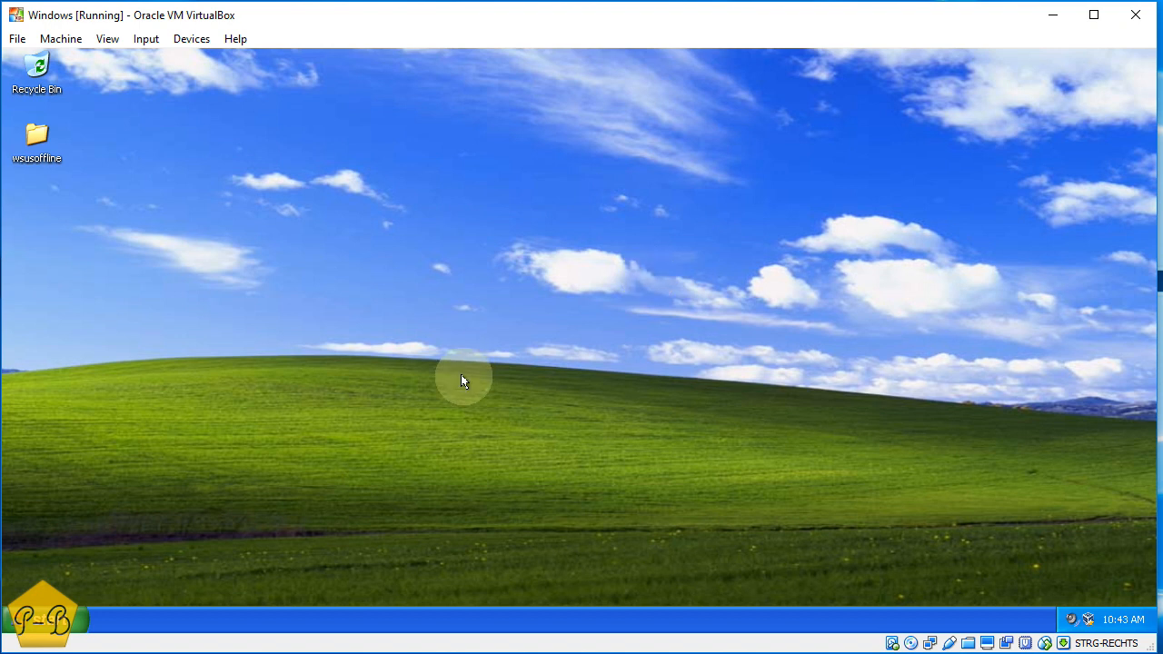
Run UpdateInstaller again from the shared wsus folder and start the remaining updates with only Root Certificates and C++ Runtime Libraries selected
{"action": "left_click", "coordinate": [55, 619]}
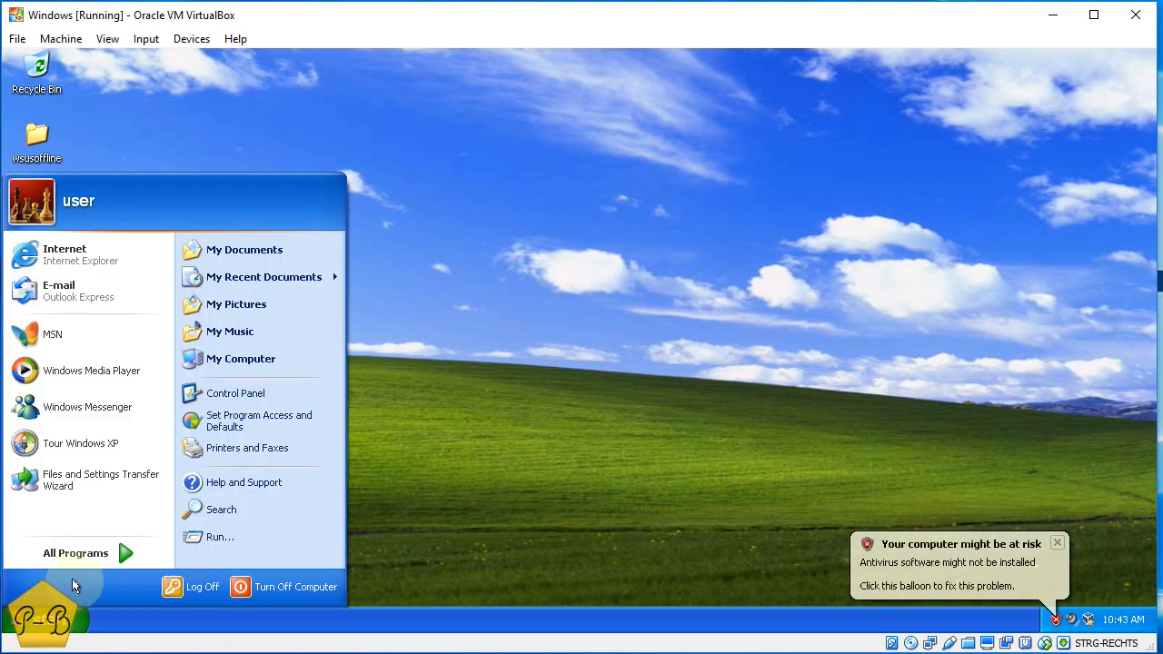
{"action": "left_click", "coordinate": [244, 362]}
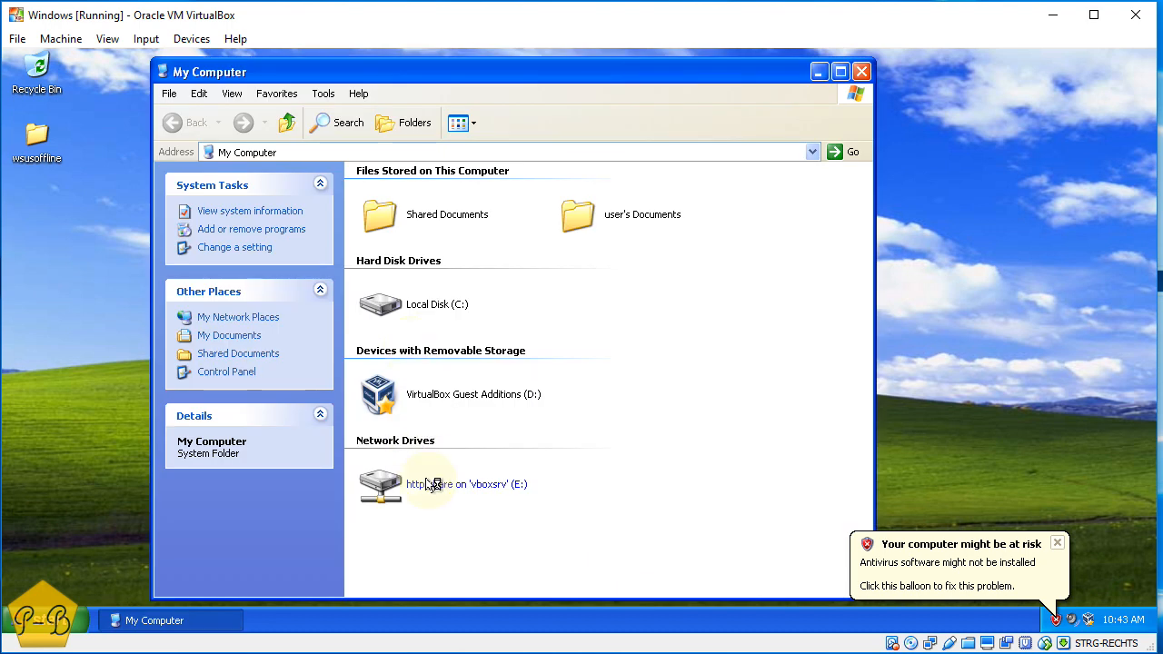
{"action": "double_click", "coordinate": [427, 484]}
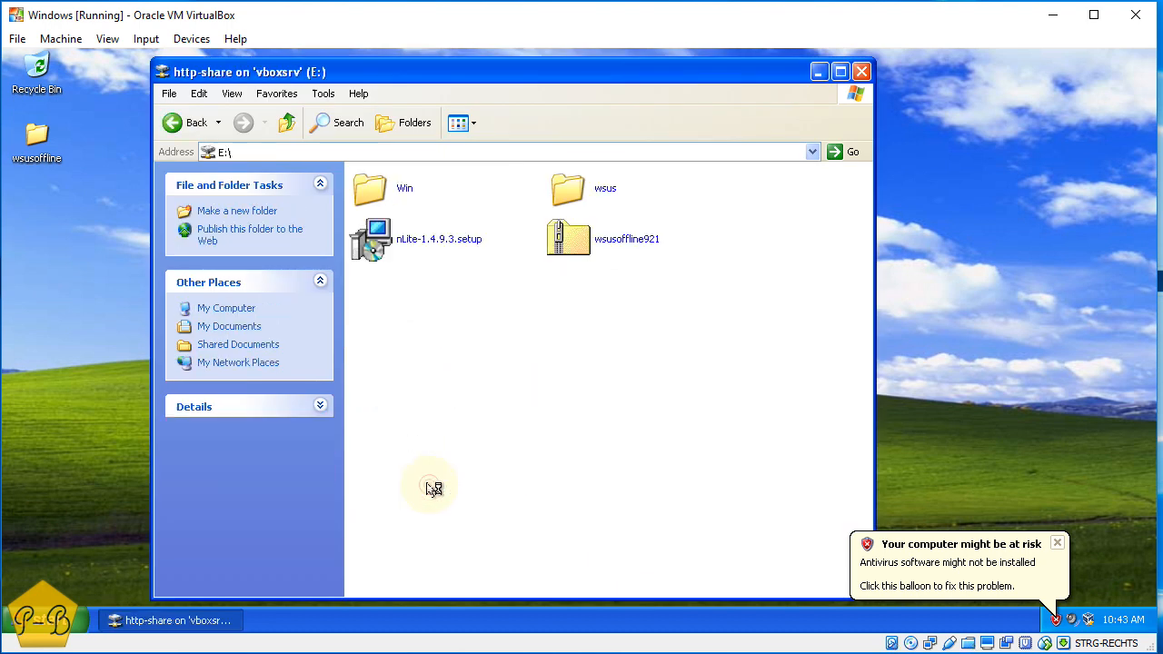
{"action": "double_click", "coordinate": [571, 188]}
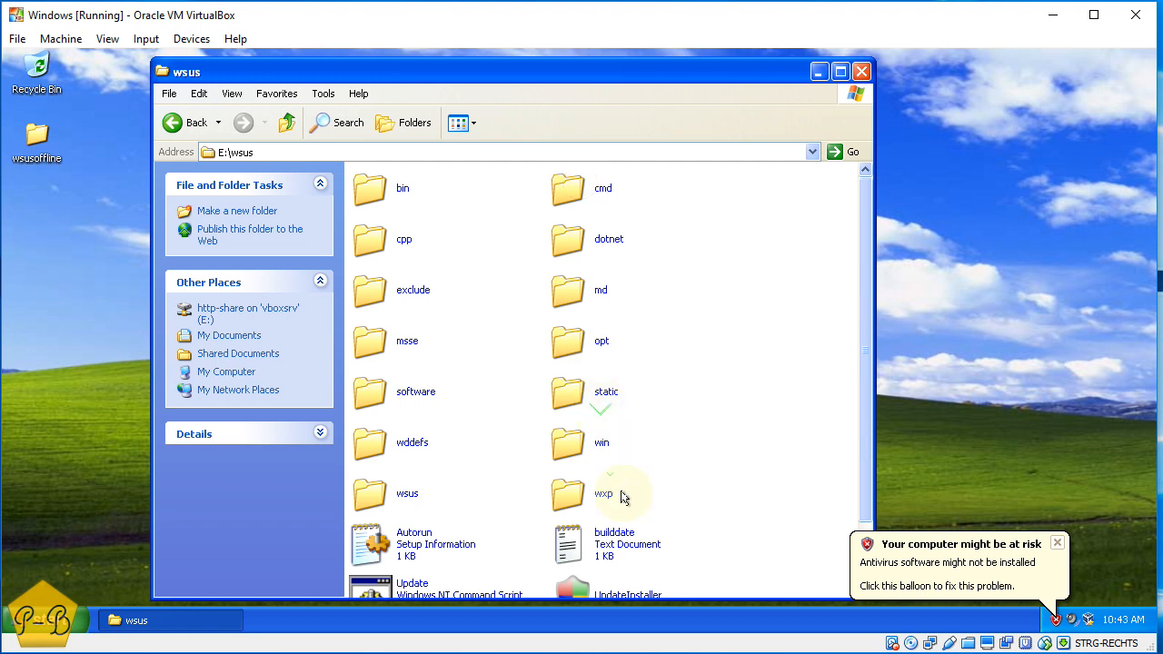
{"action": "left_click", "coordinate": [611, 591]}
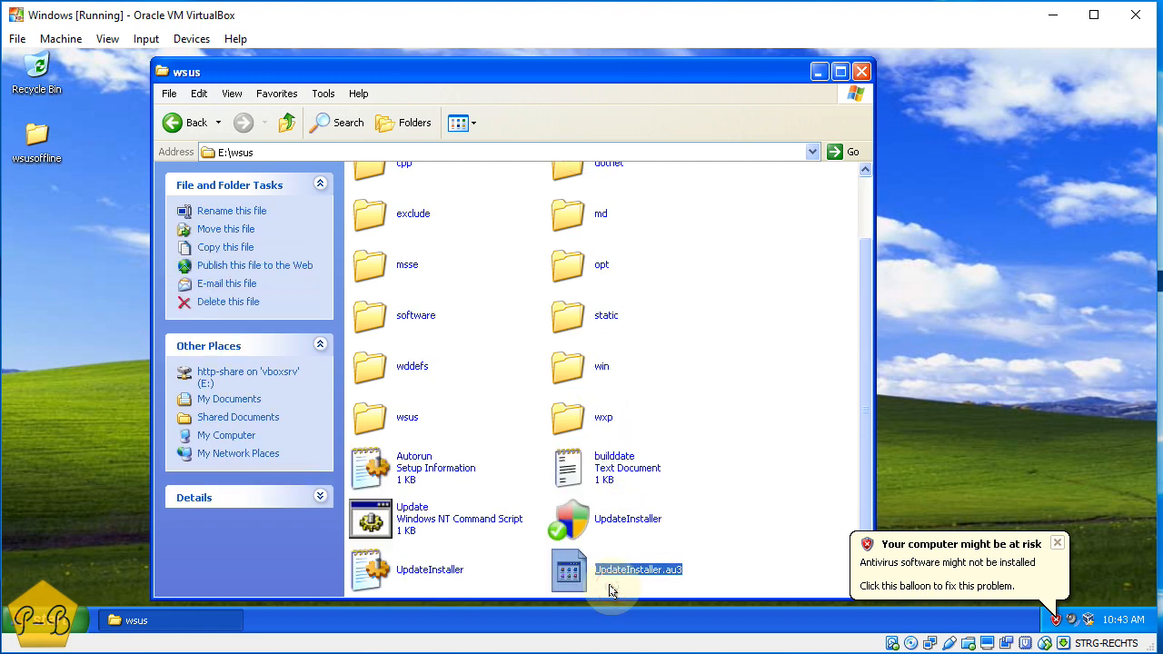
{"action": "double_click", "coordinate": [605, 525]}
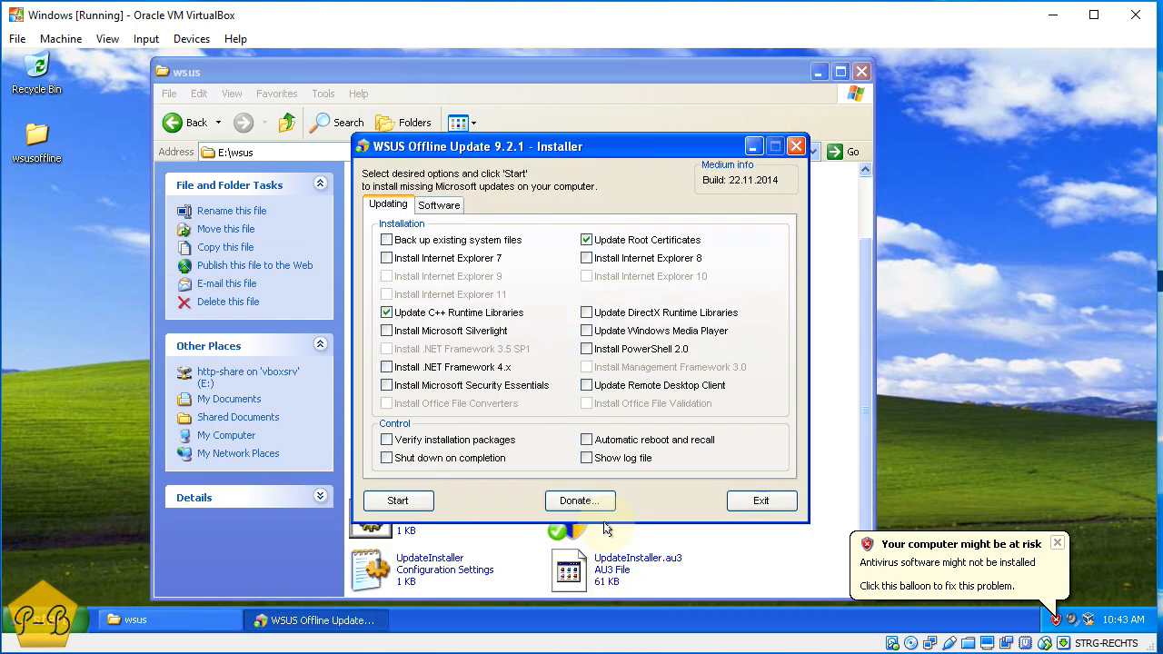
{"action": "left_click", "coordinate": [400, 501]}
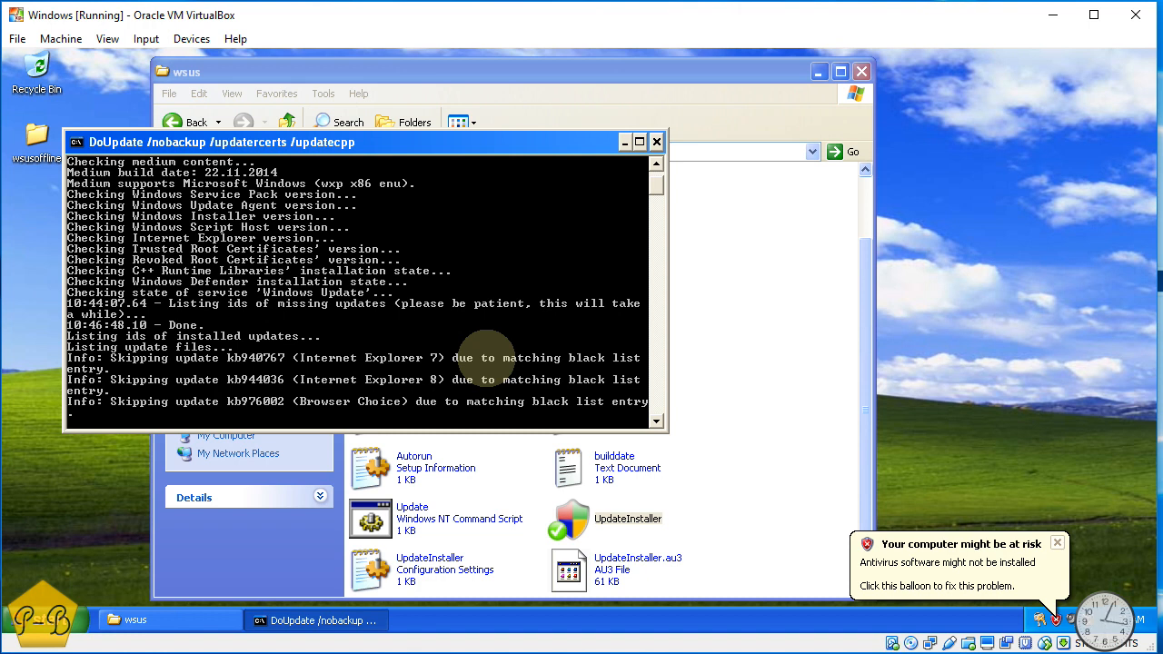
{"action": "right_click", "coordinate": [617, 624]}
{"action": "left_click", "coordinate": [670, 576]}
{"action": "left_click_drag", "start_coordinate": [136, 73], "coordinate": [782, 107]}
{"action": "left_click", "coordinate": [816, 154]}
{"action": "left_click", "coordinate": [1010, 107]}
{"action": "left_click", "coordinate": [551, 220]}
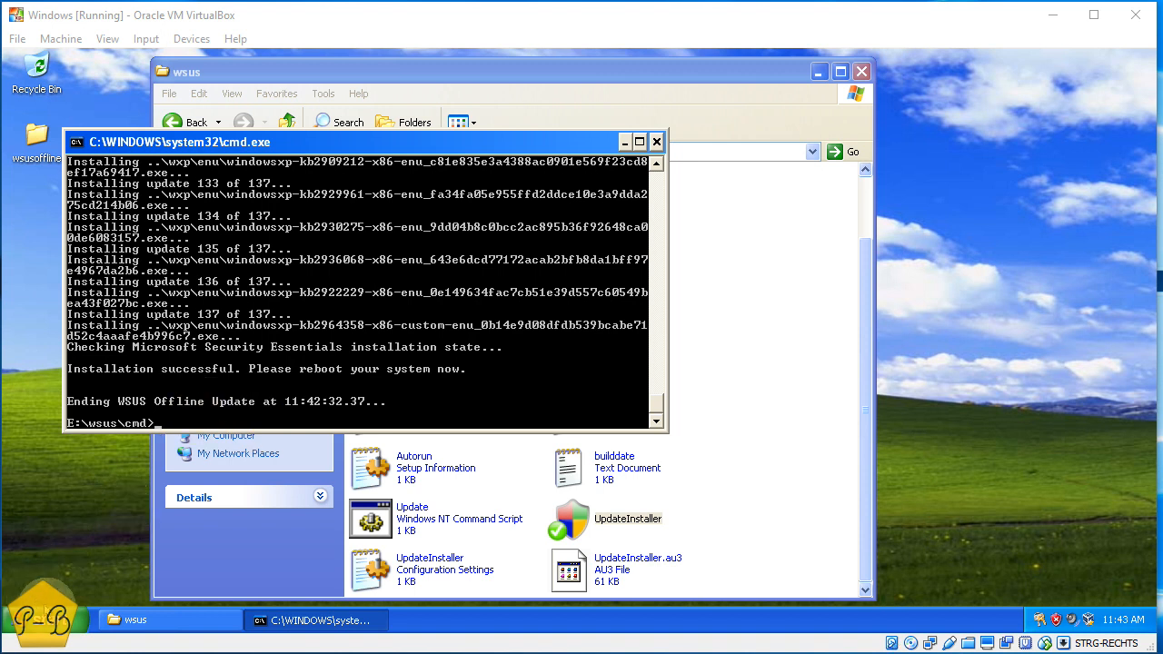
Restart Windows XP to complete the WSUS Offline Update installation
{"action": "left_click", "coordinate": [44, 622]}
{"action": "left_click", "coordinate": [242, 586]}
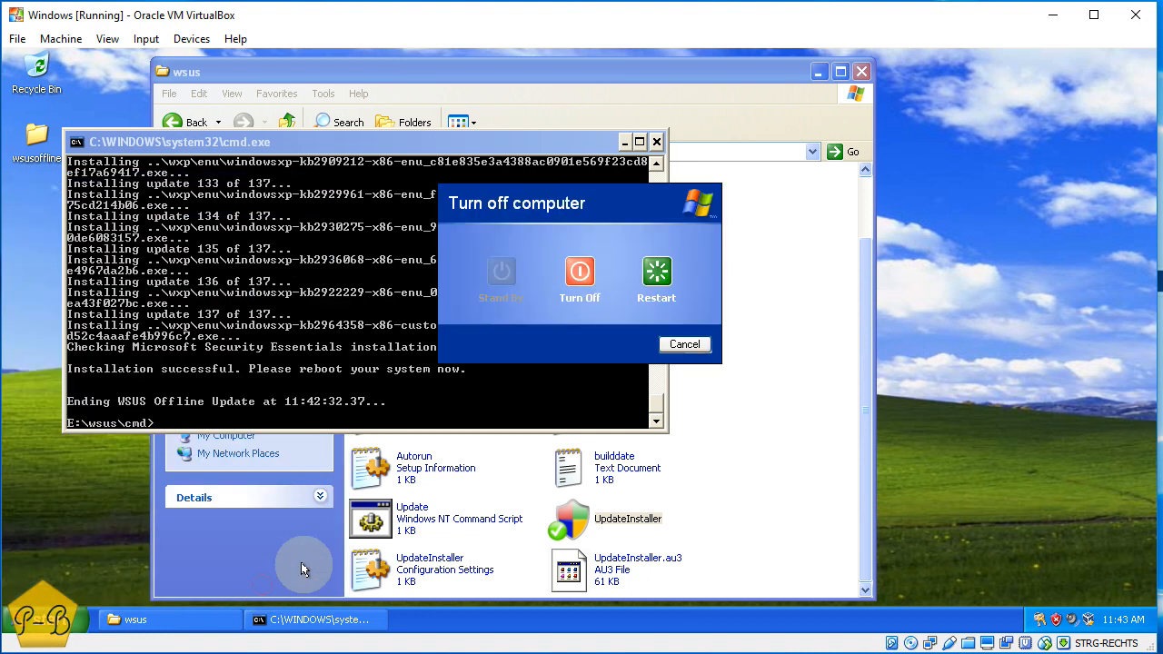
{"action": "left_click", "coordinate": [668, 298]}
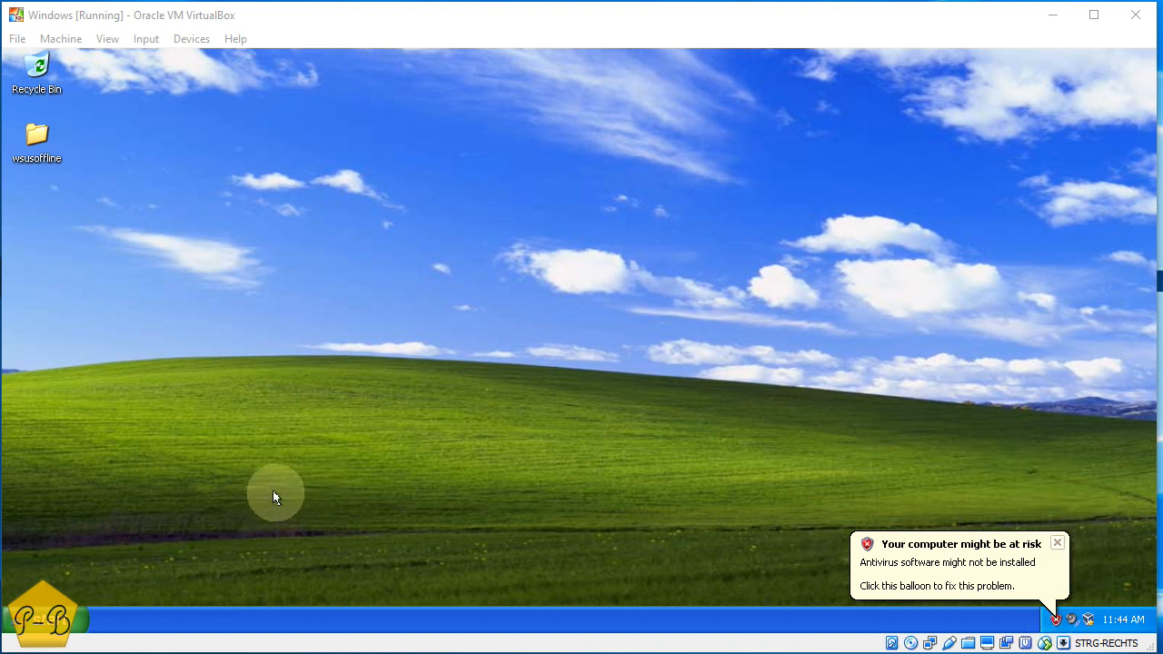
Open Control Panel and switch it to Classic View
{"action": "left_click", "coordinate": [44, 622]}
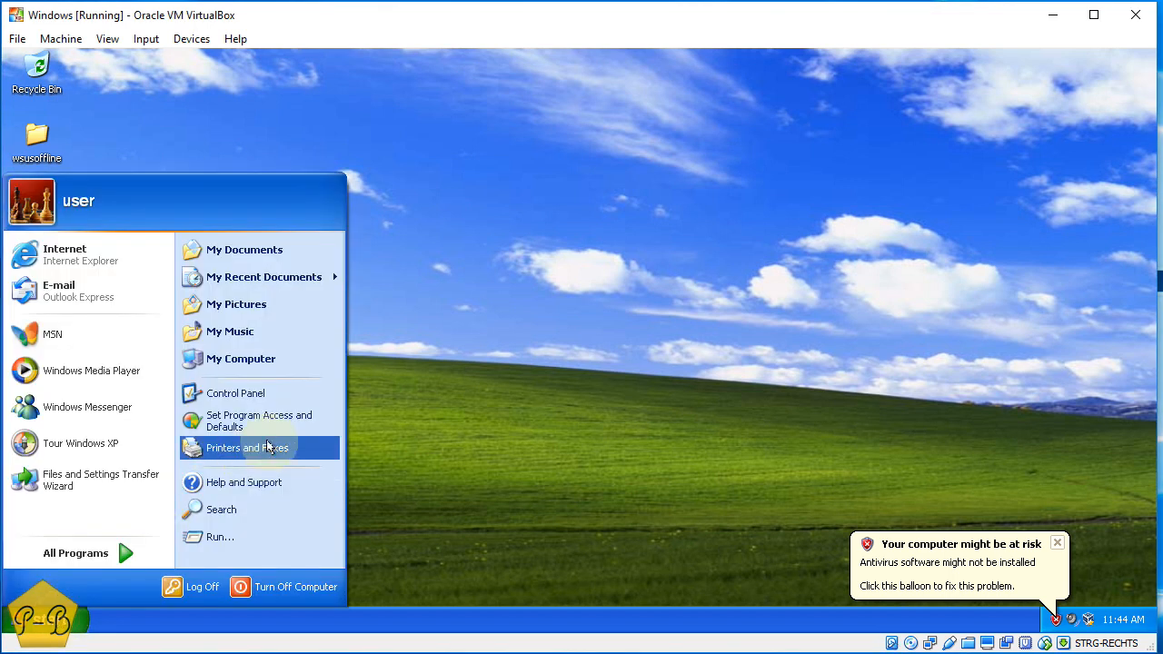
{"action": "left_click", "coordinate": [301, 397]}
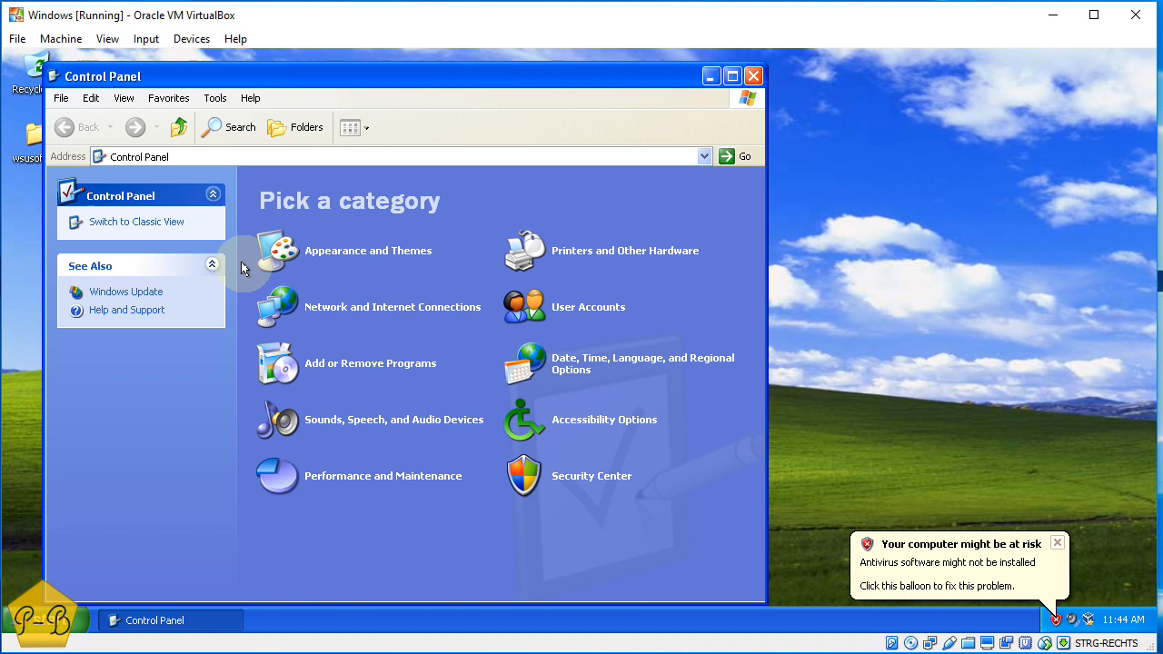
{"action": "left_click", "coordinate": [150, 225]}
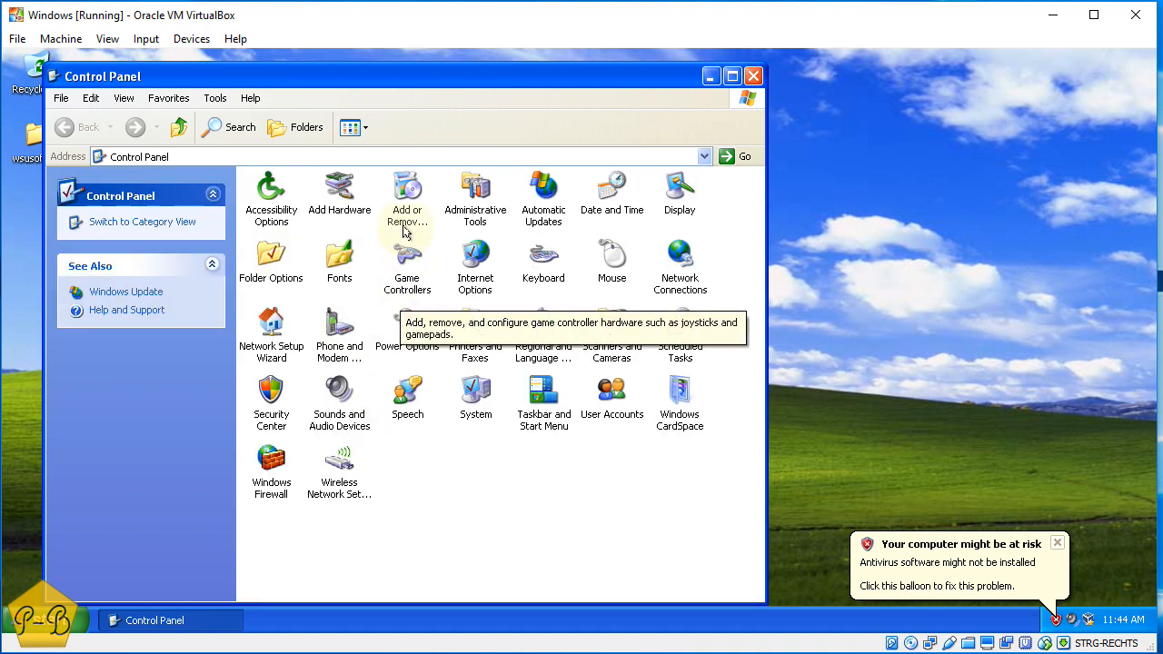
Set Automatic Updates to "Notify me but don't automatically download or install them", apply the setting, and close Control Panel
{"action": "double_click", "coordinate": [543, 191]}
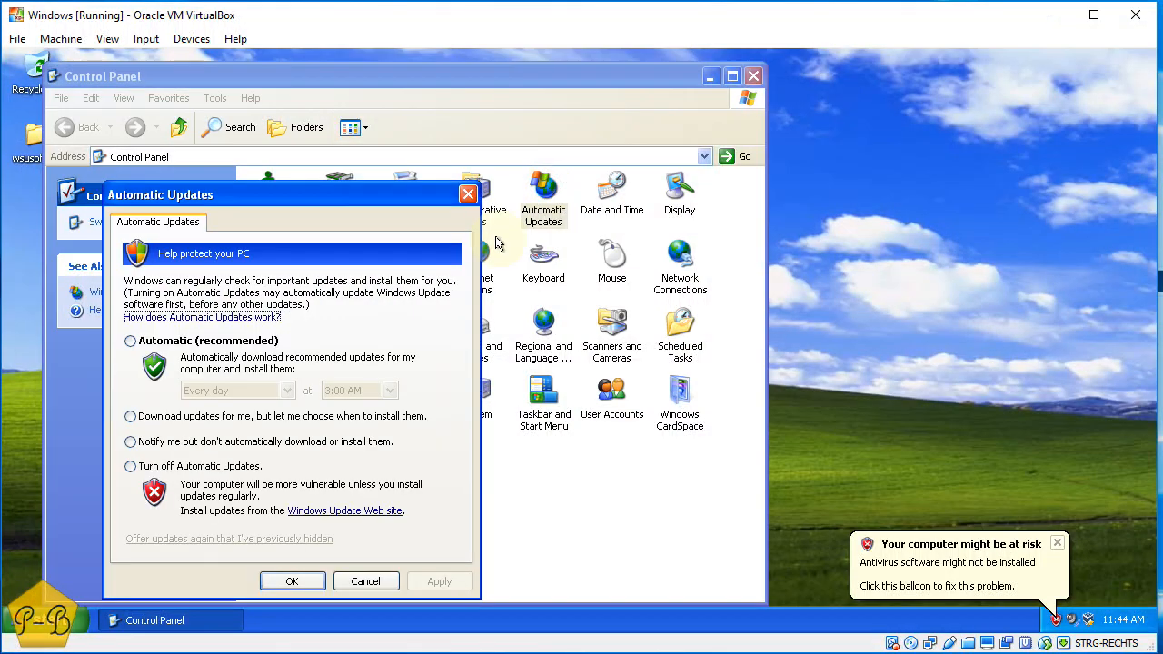
{"action": "left_click", "coordinate": [131, 443]}
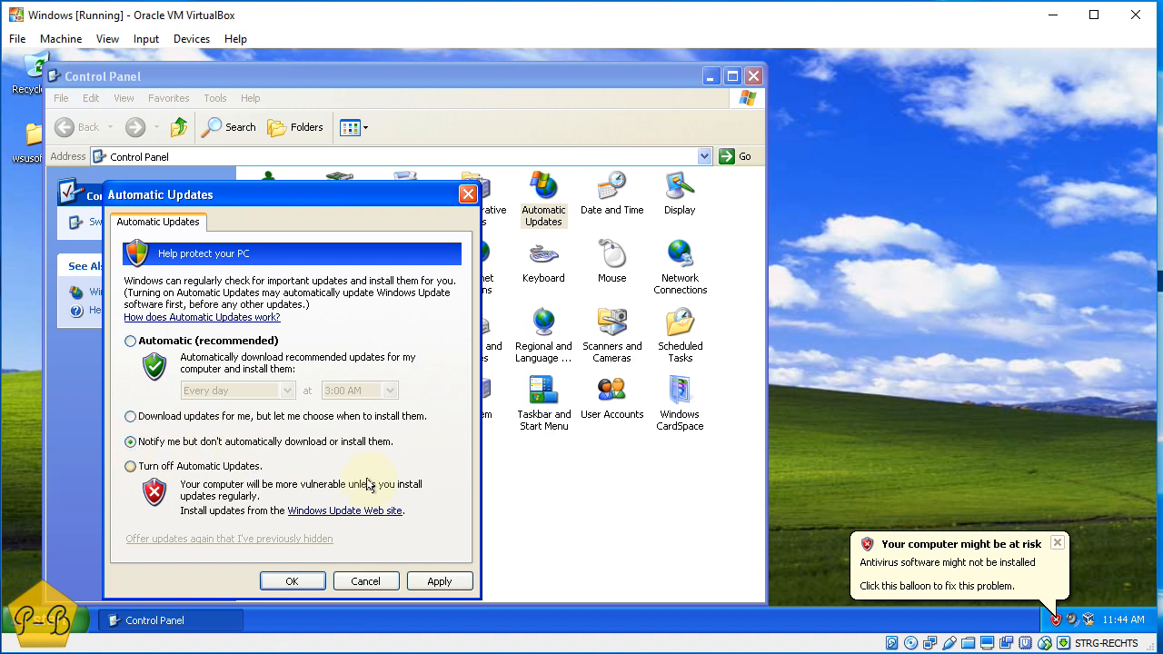
{"action": "left_click", "coordinate": [430, 581]}
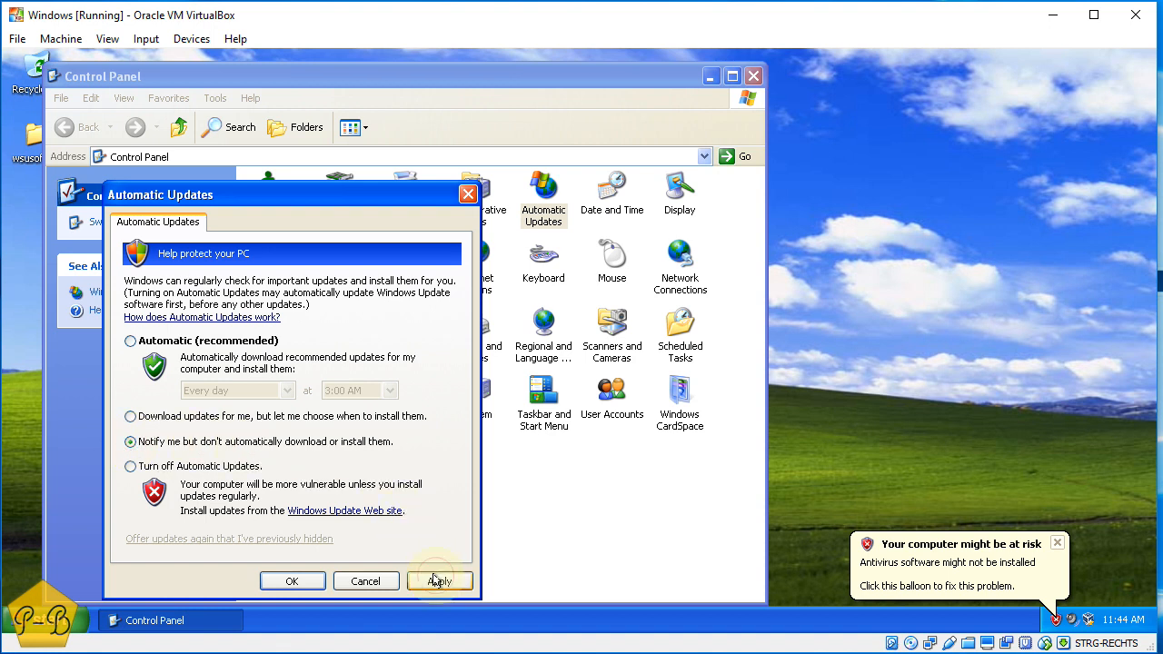
{"action": "left_click", "coordinate": [291, 581]}
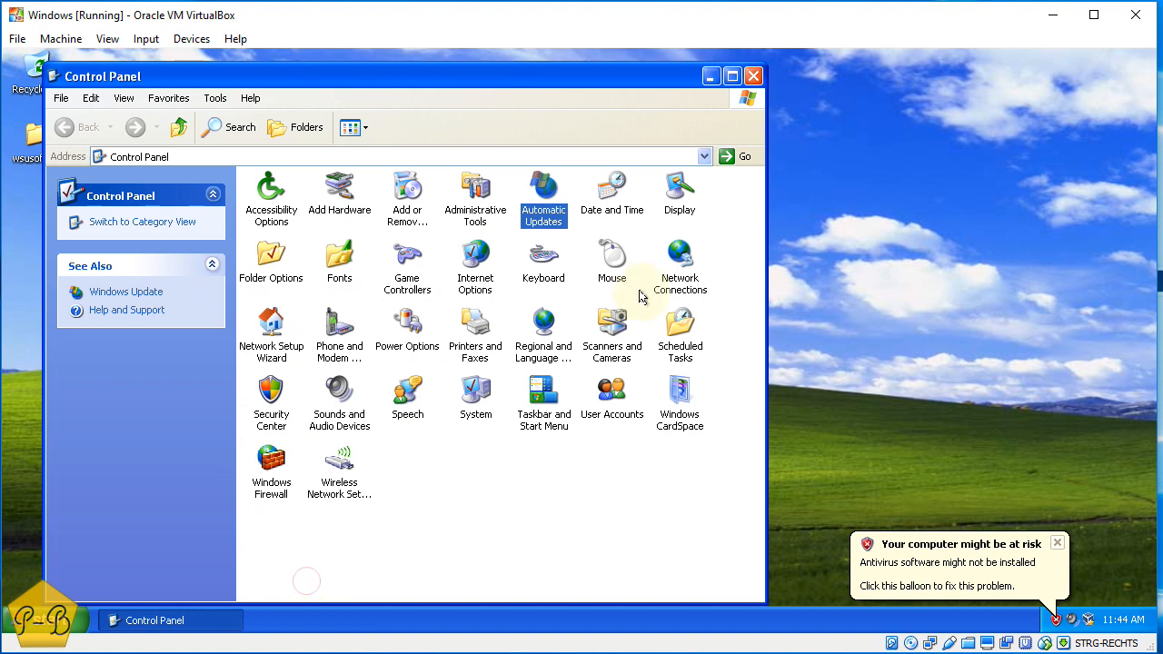
{"action": "left_click", "coordinate": [753, 76]}
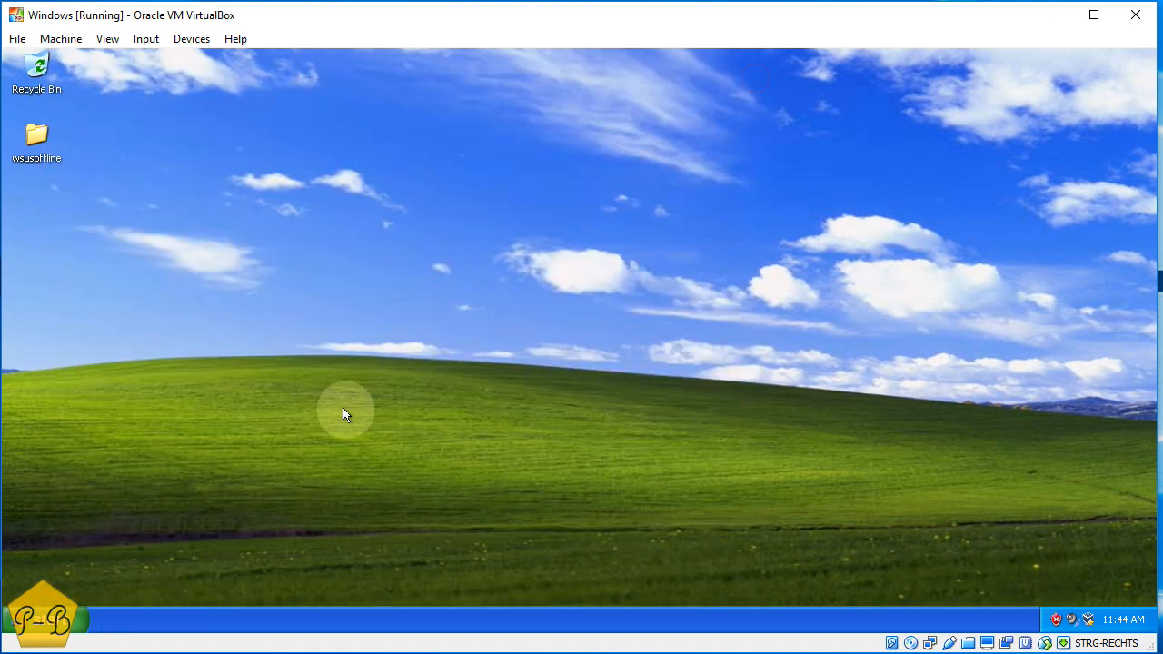
Open the http-share network drive (E:) from My Computer and launch the nLite-1.4.9.3 setup
{"action": "left_click", "coordinate": [55, 620]}
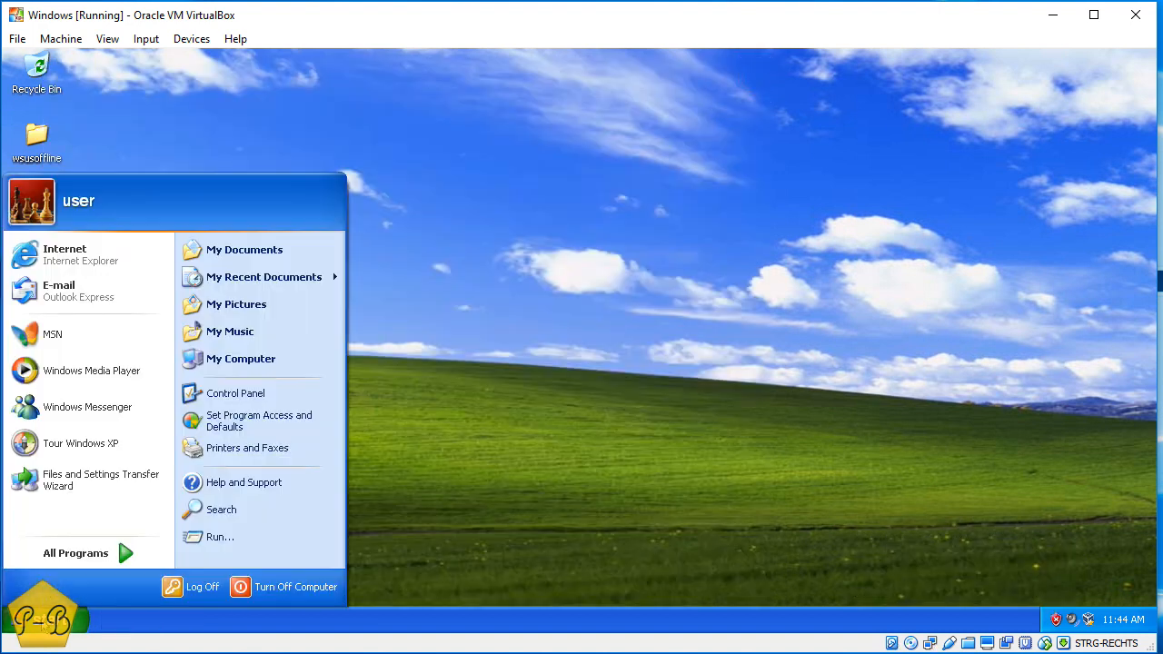
{"action": "left_click", "coordinate": [271, 358]}
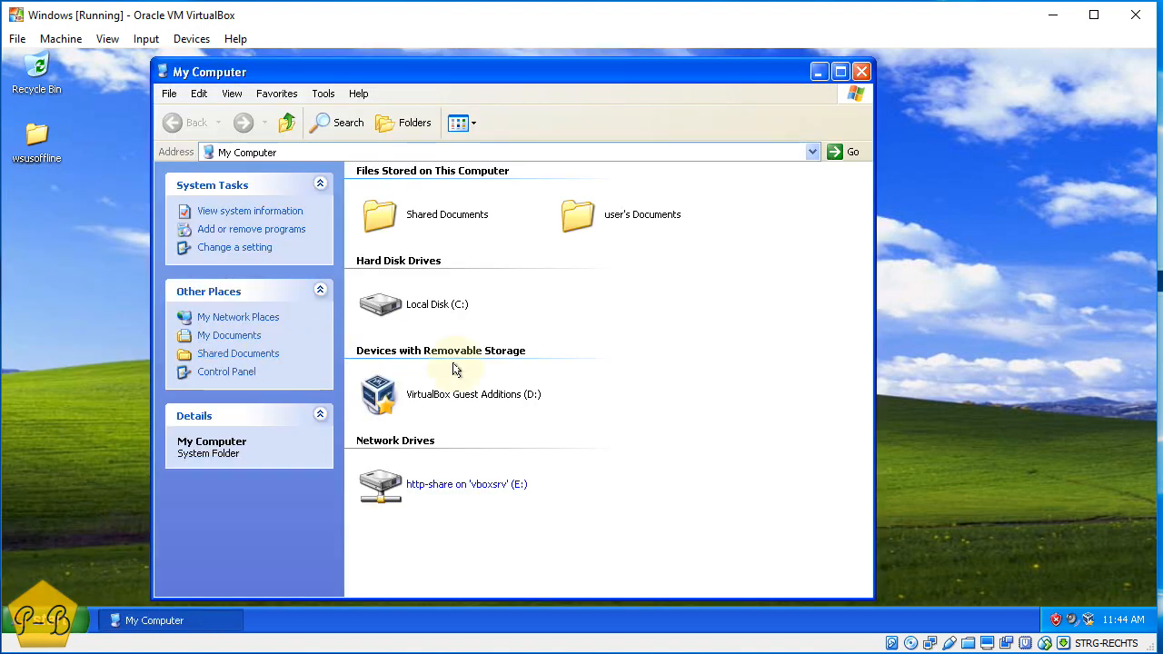
{"action": "left_click", "coordinate": [429, 485]}
{"action": "double_click", "coordinate": [428, 484]}
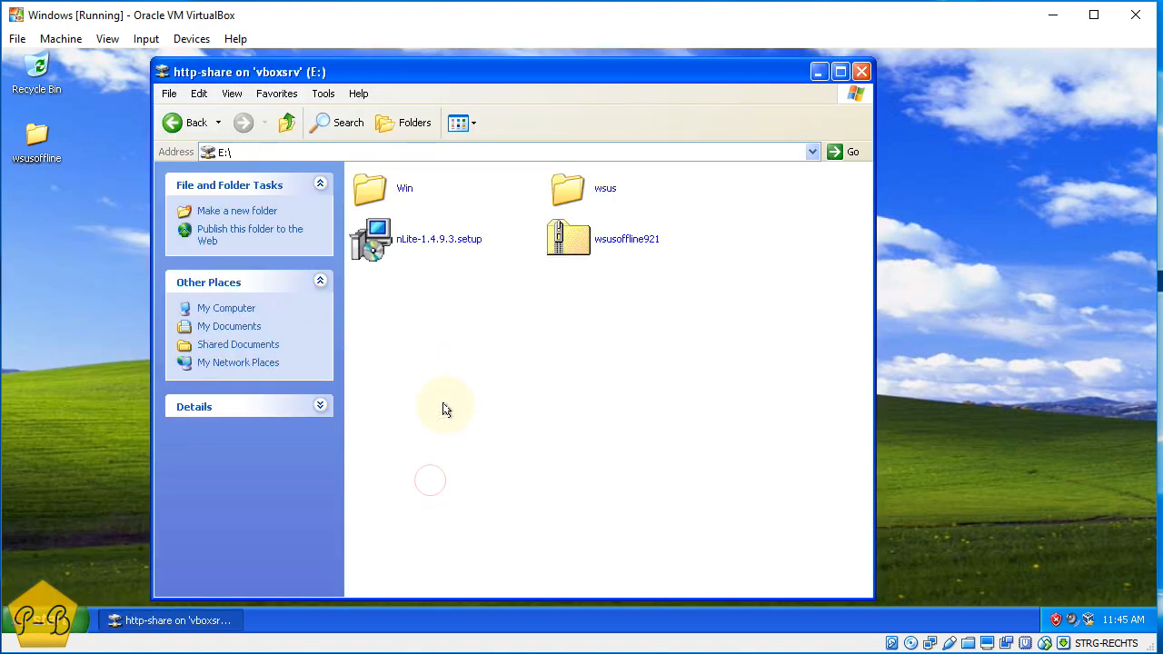
{"action": "left_click", "coordinate": [423, 243]}
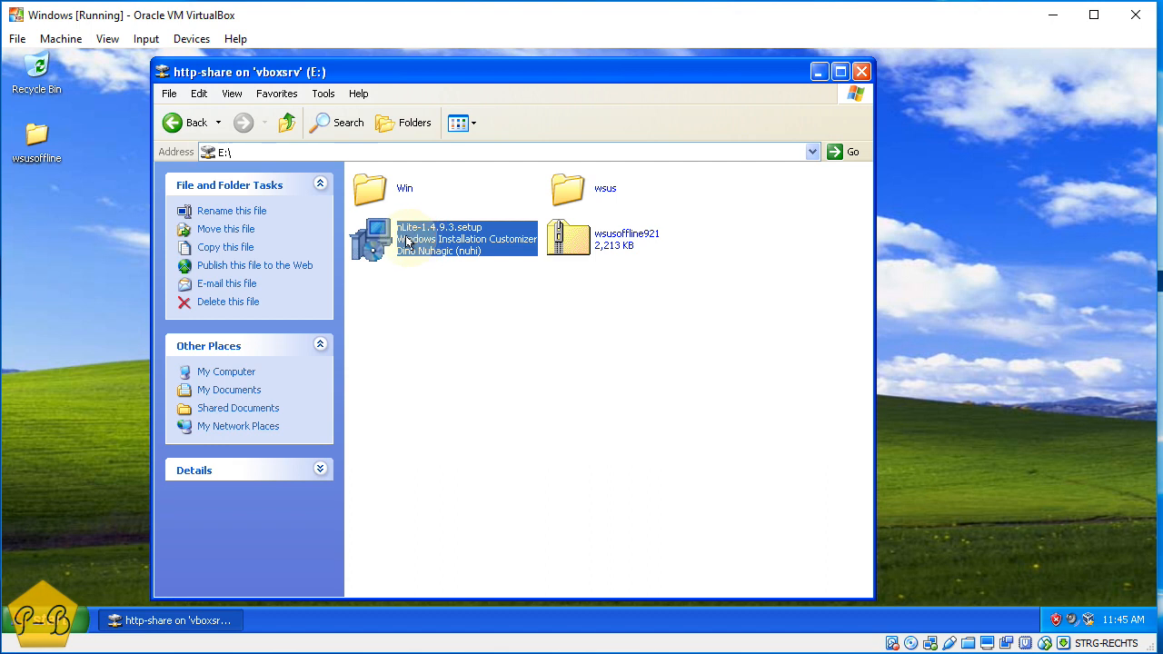
{"action": "double_click", "coordinate": [407, 241]}
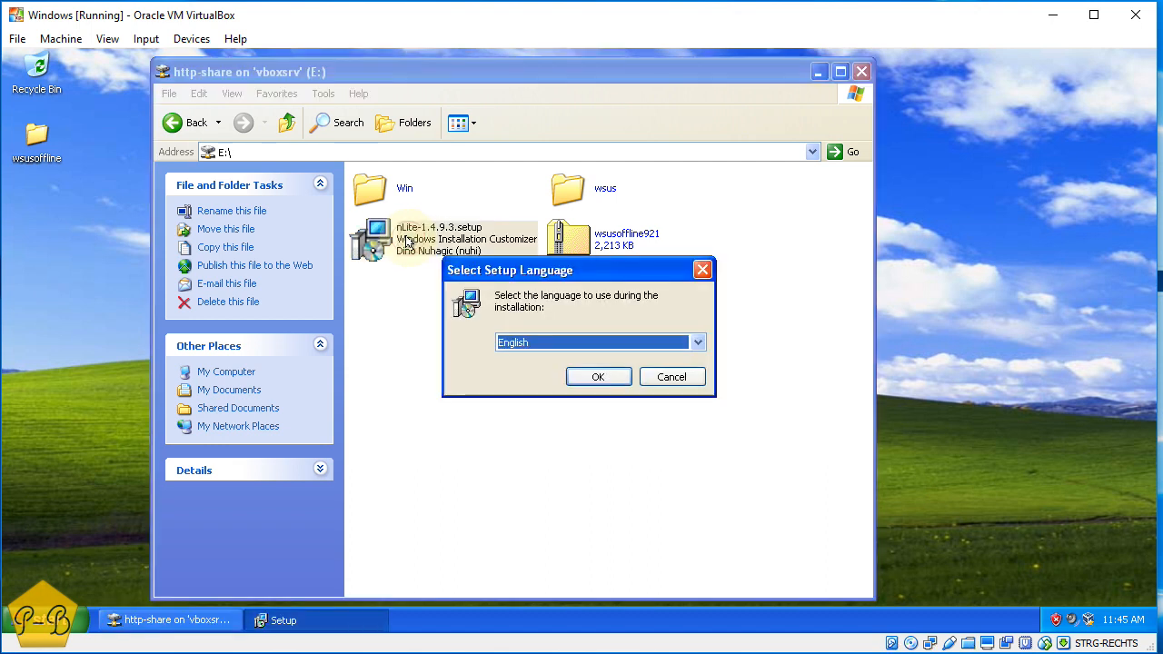
Install nLite in English, accepting the license agreement and keeping the full installation, and finish the setup wizard
{"action": "left_click", "coordinate": [598, 375]}
{"action": "left_click", "coordinate": [676, 482]}
{"action": "left_click", "coordinate": [480, 426]}
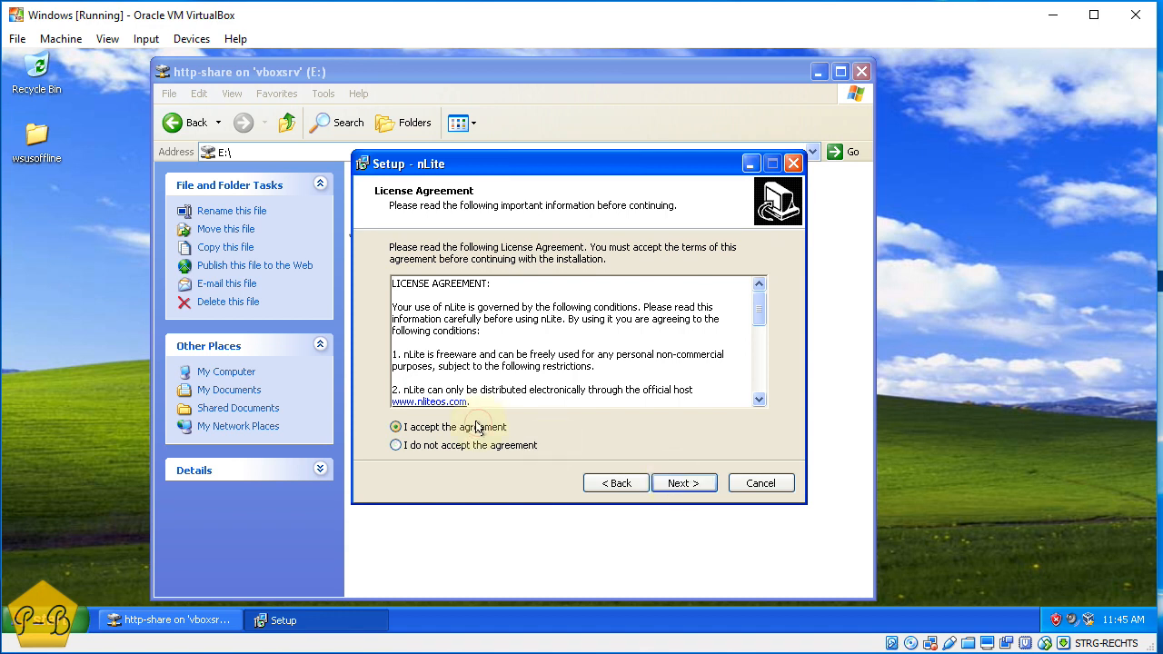
{"action": "left_click", "coordinate": [686, 485]}
{"action": "left_click", "coordinate": [685, 484]}
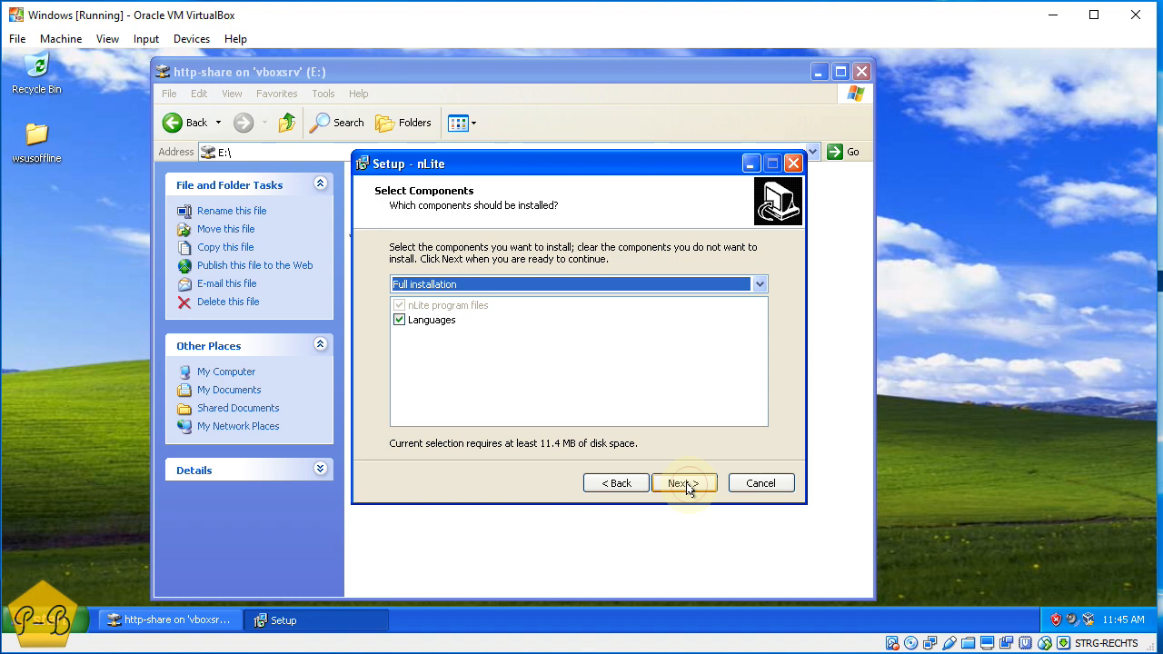
{"action": "left_click", "coordinate": [687, 487]}
{"action": "left_click", "coordinate": [686, 487]}
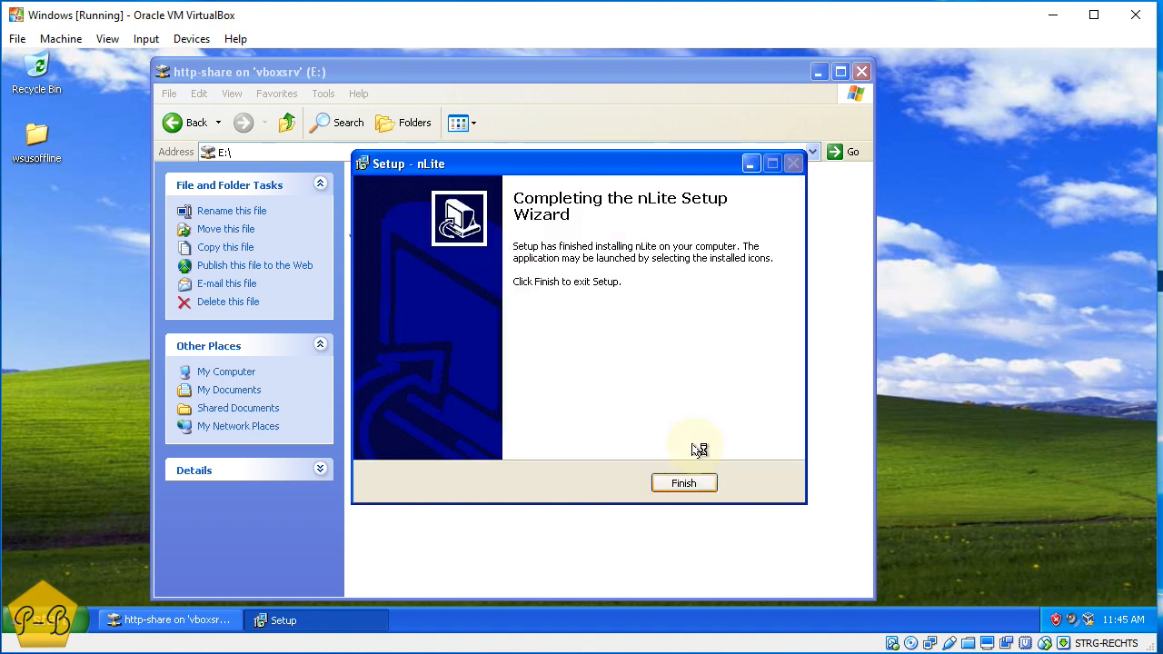
{"action": "left_click", "coordinate": [688, 484]}
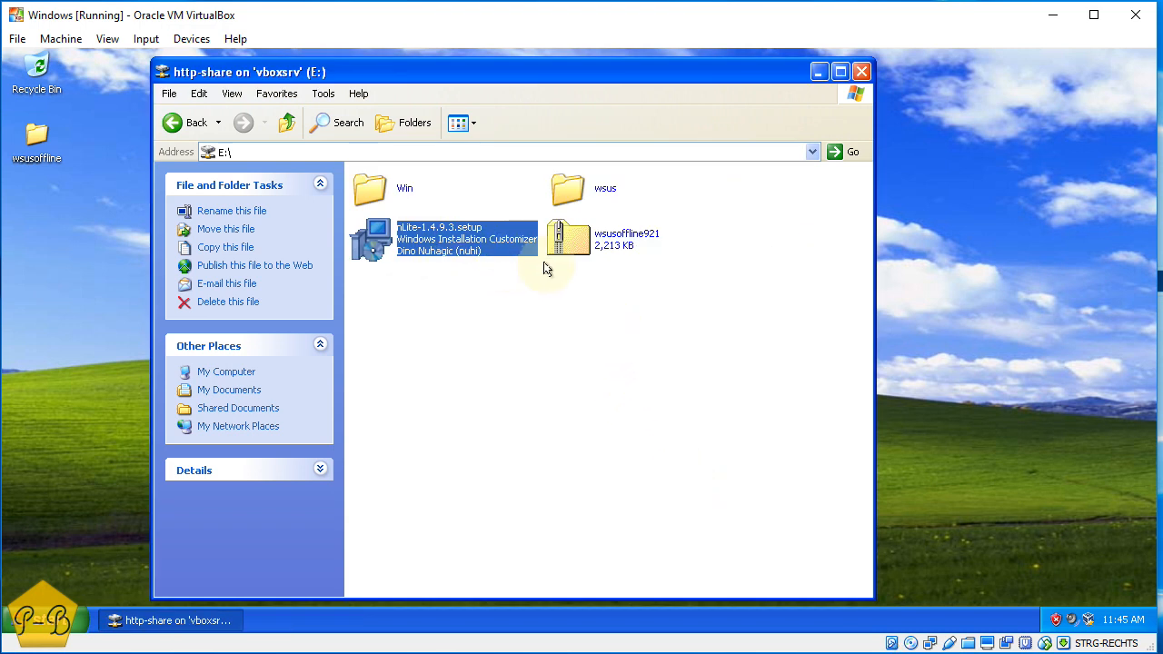
Insert WinXP_Pro_en_SP2.iso into the virtual optical drive, exit the Windows XP welcome screen, and select the disc in My Computer
{"action": "left_click", "coordinate": [191, 40]}
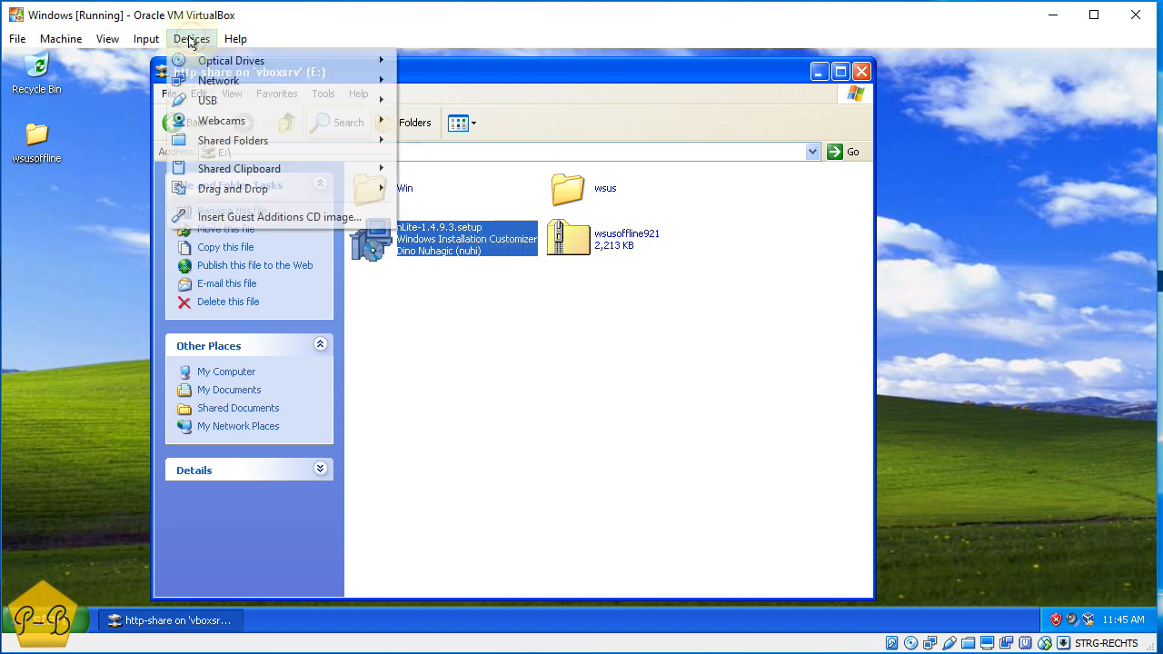
{"action": "mouse_move", "coordinate": [395, 62]}
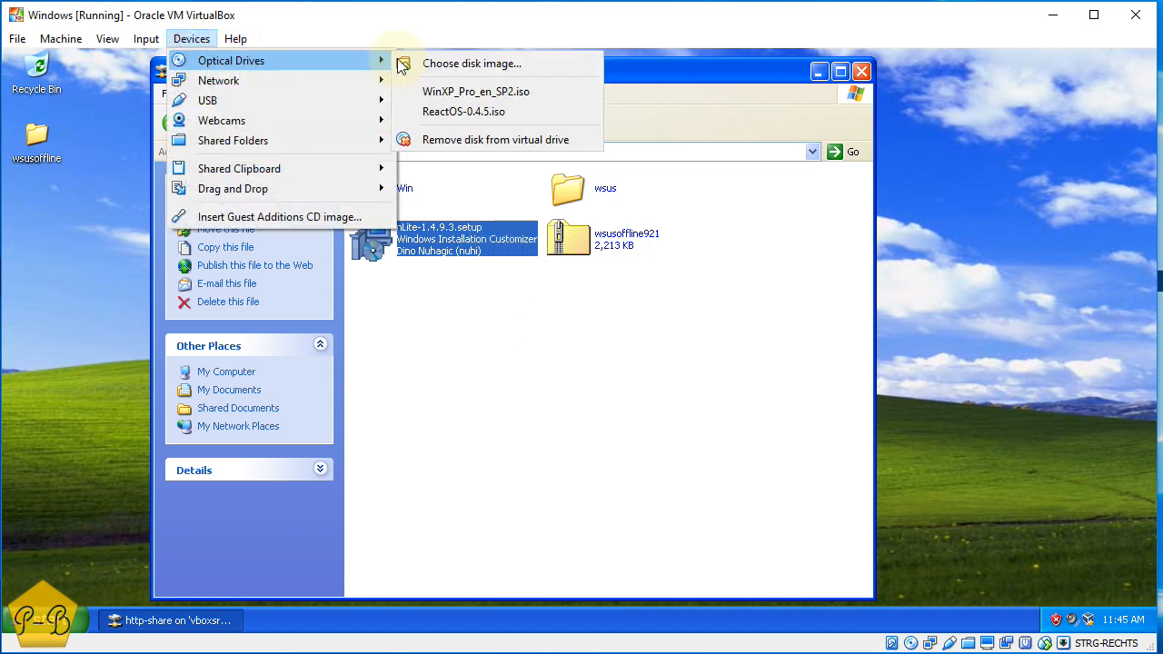
{"action": "left_click", "coordinate": [539, 90]}
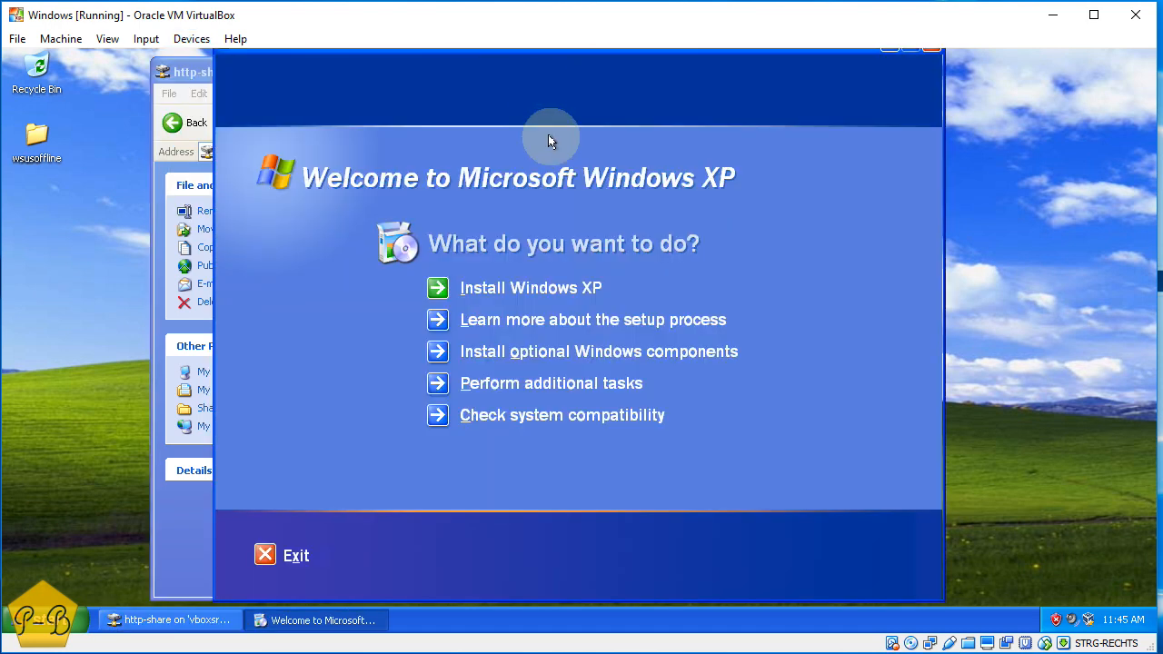
{"action": "left_click", "coordinate": [289, 553]}
{"action": "left_click", "coordinate": [285, 123]}
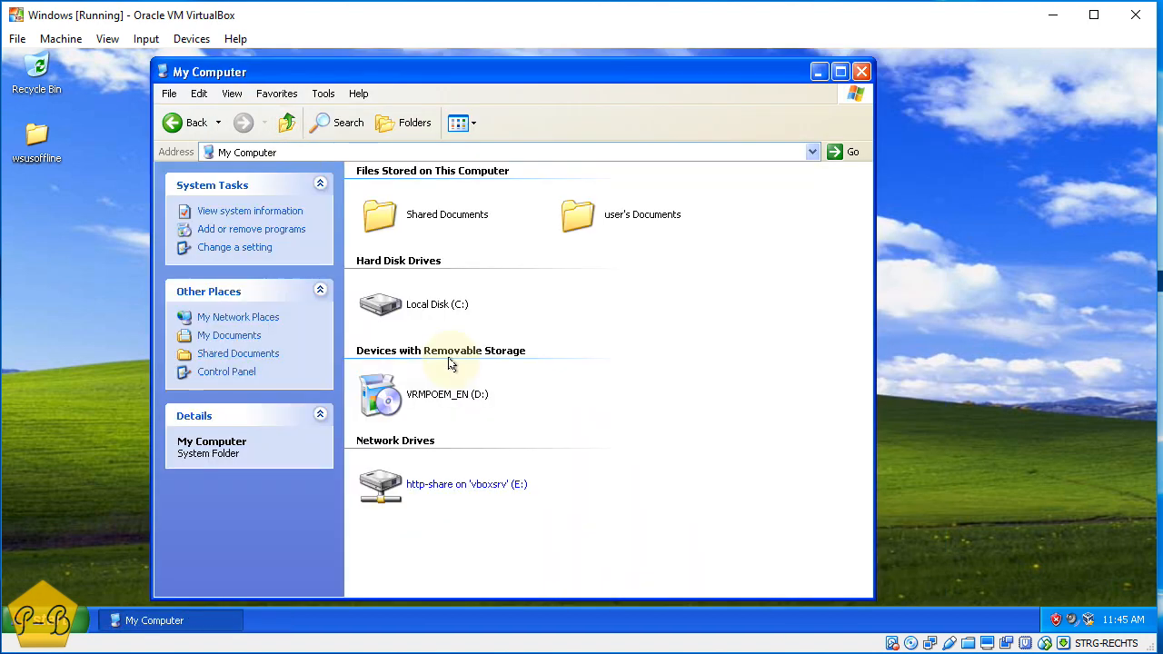
{"action": "left_click", "coordinate": [382, 386]}
Create a new folder named "iso" on the desktop
{"action": "right_click", "coordinate": [74, 295]}
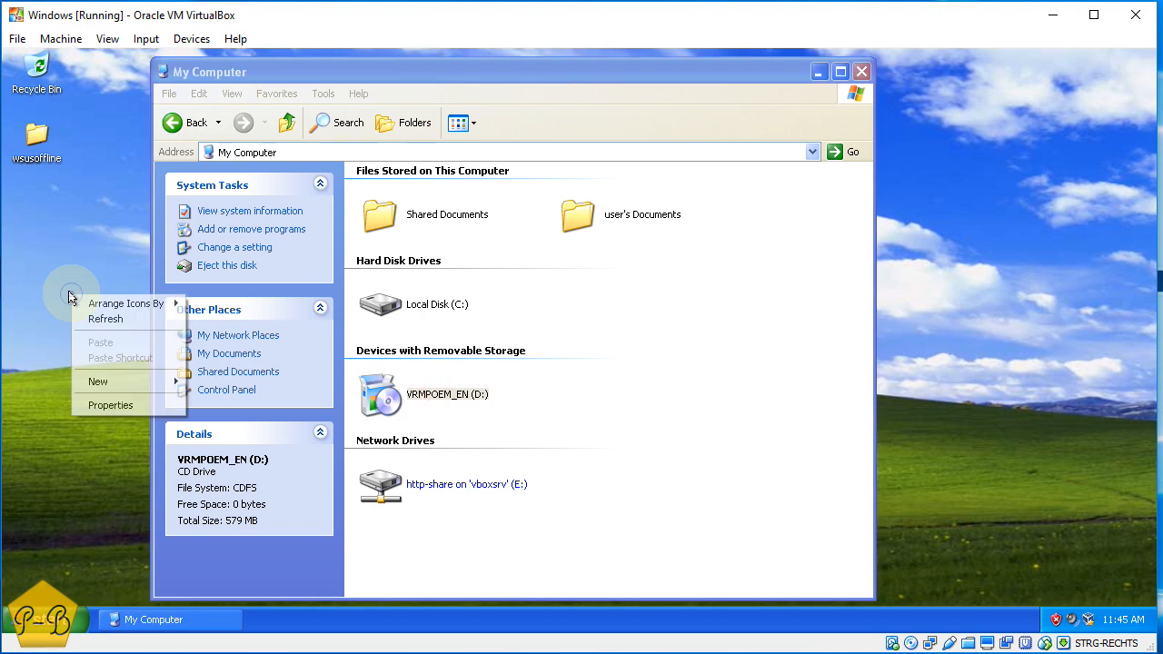
{"action": "mouse_move", "coordinate": [141, 388]}
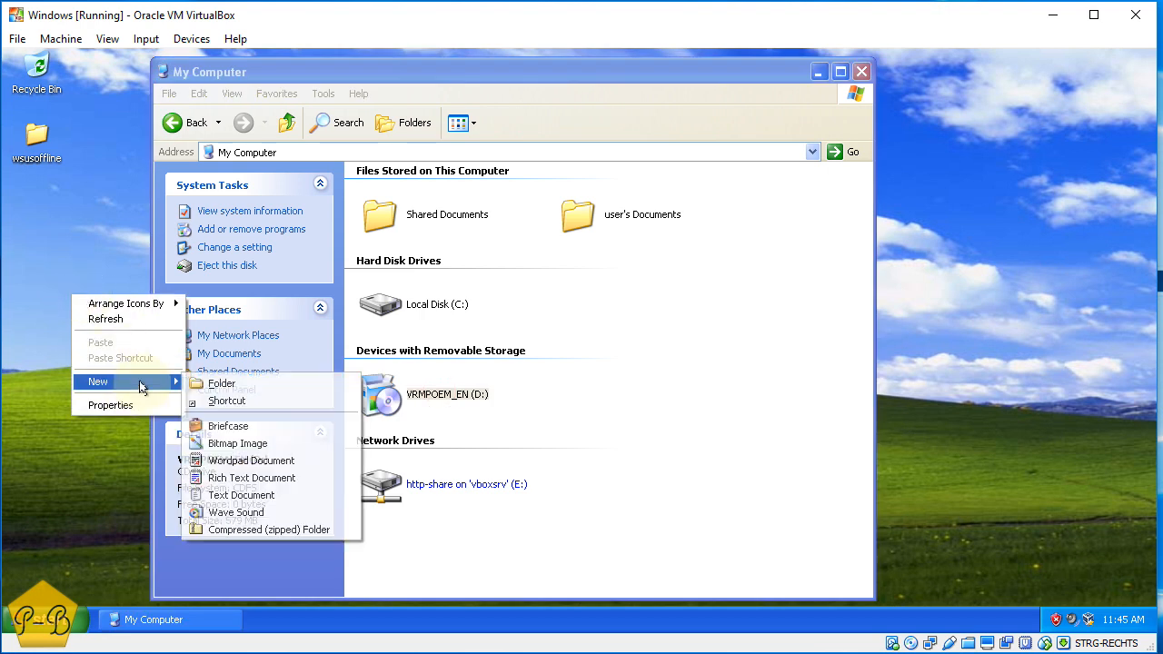
{"action": "left_click", "coordinate": [238, 387]}
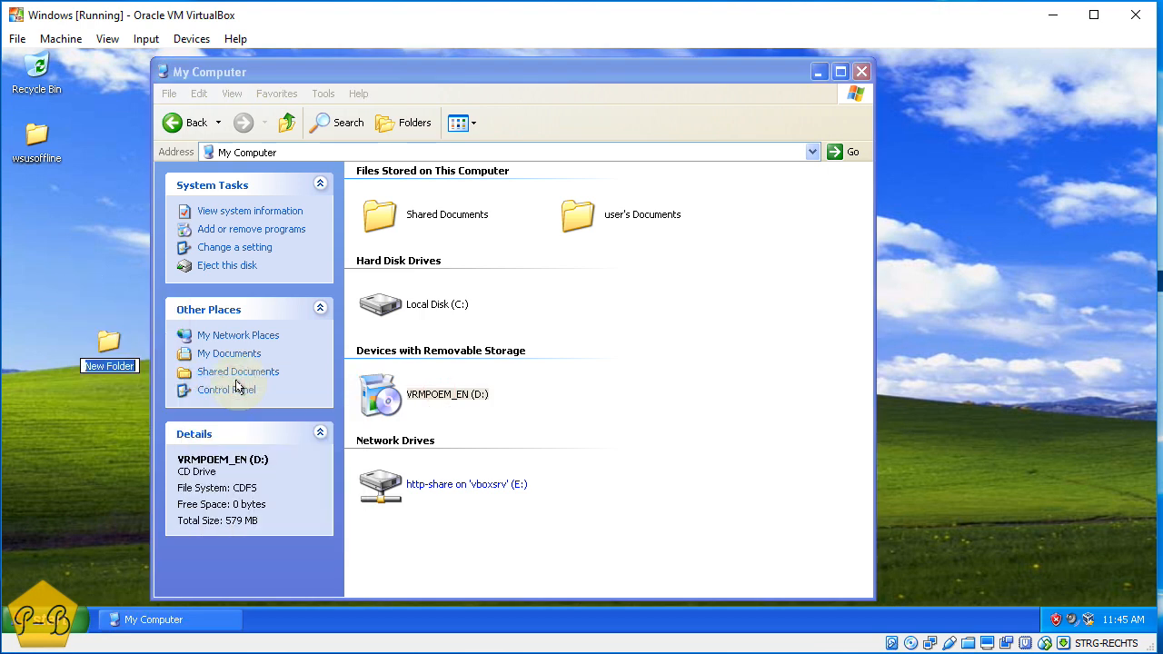
{"action": "type", "text": "iso"}
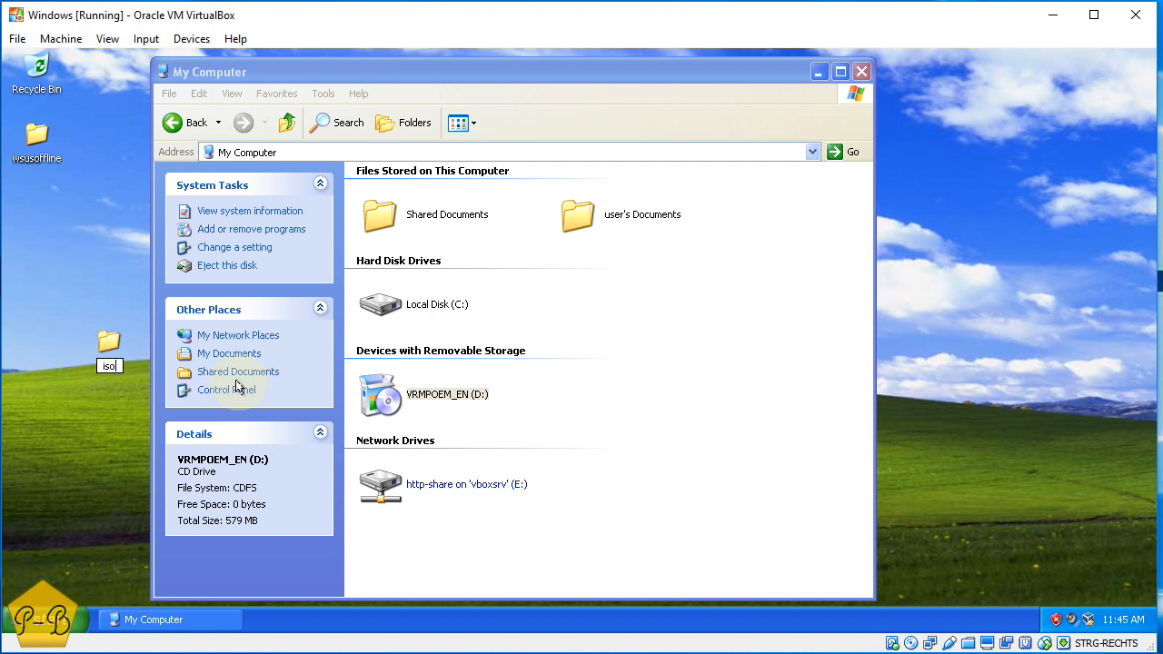
{"action": "key", "text": "Return"}
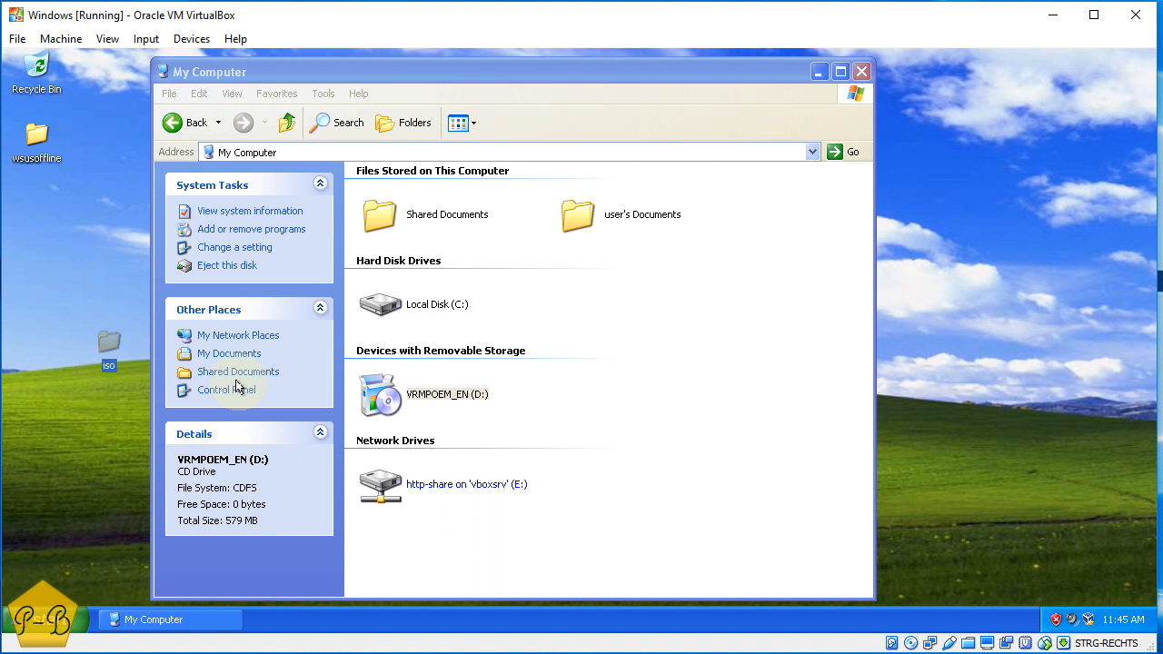
{"action": "right_click", "coordinate": [421, 397]}
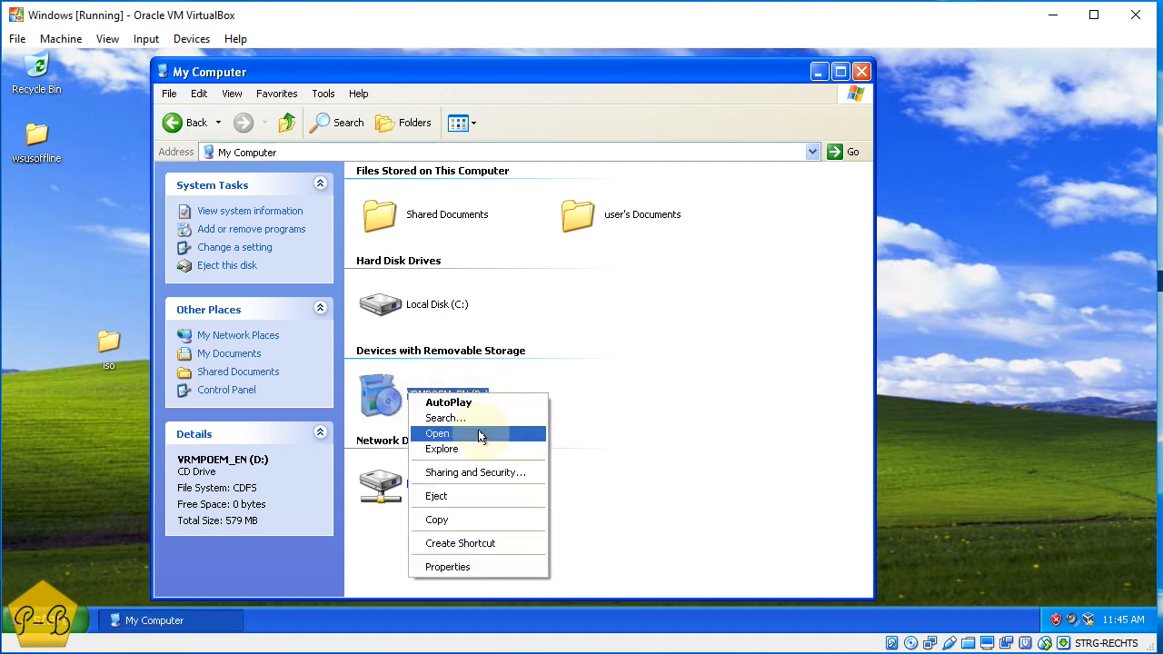
{"action": "left_click", "coordinate": [564, 397]}
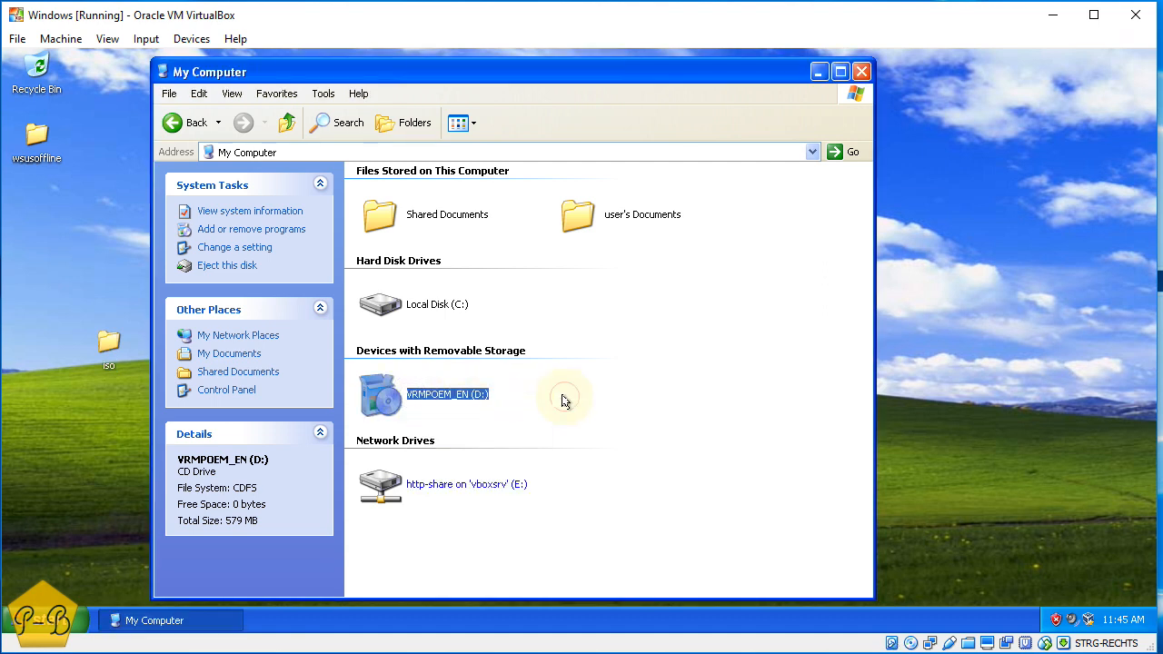
{"action": "left_click", "coordinate": [443, 397]}
{"action": "right_click", "coordinate": [439, 397]}
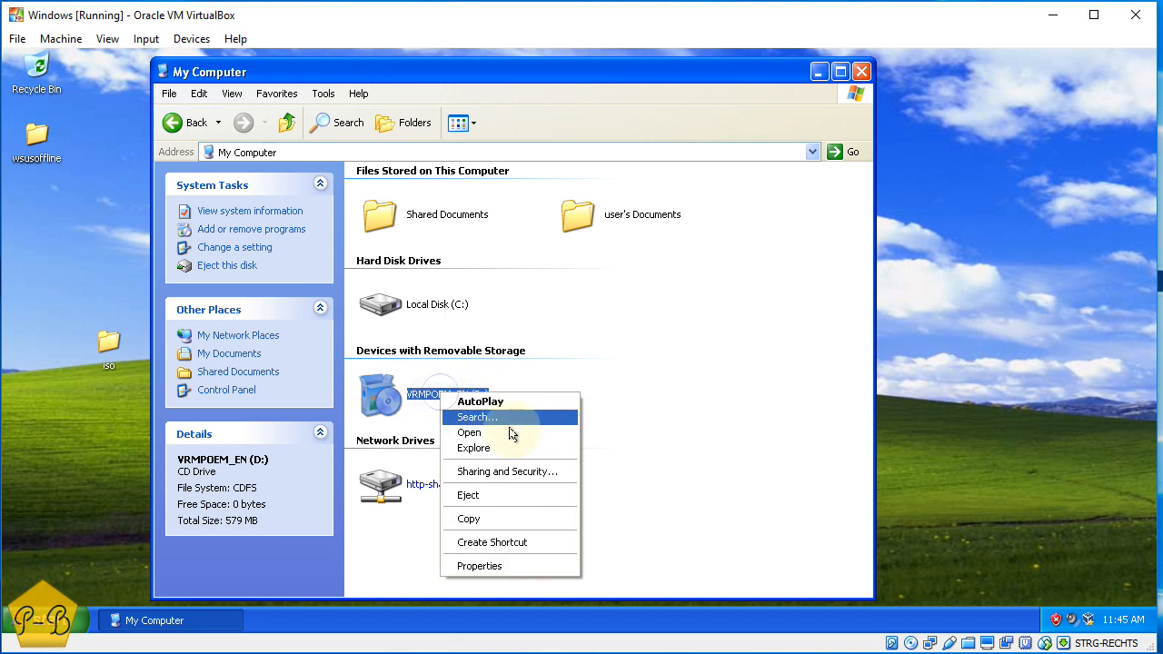
{"action": "left_click", "coordinate": [641, 374]}
{"action": "left_click", "coordinate": [444, 397]}
{"action": "double_click", "coordinate": [443, 397]}
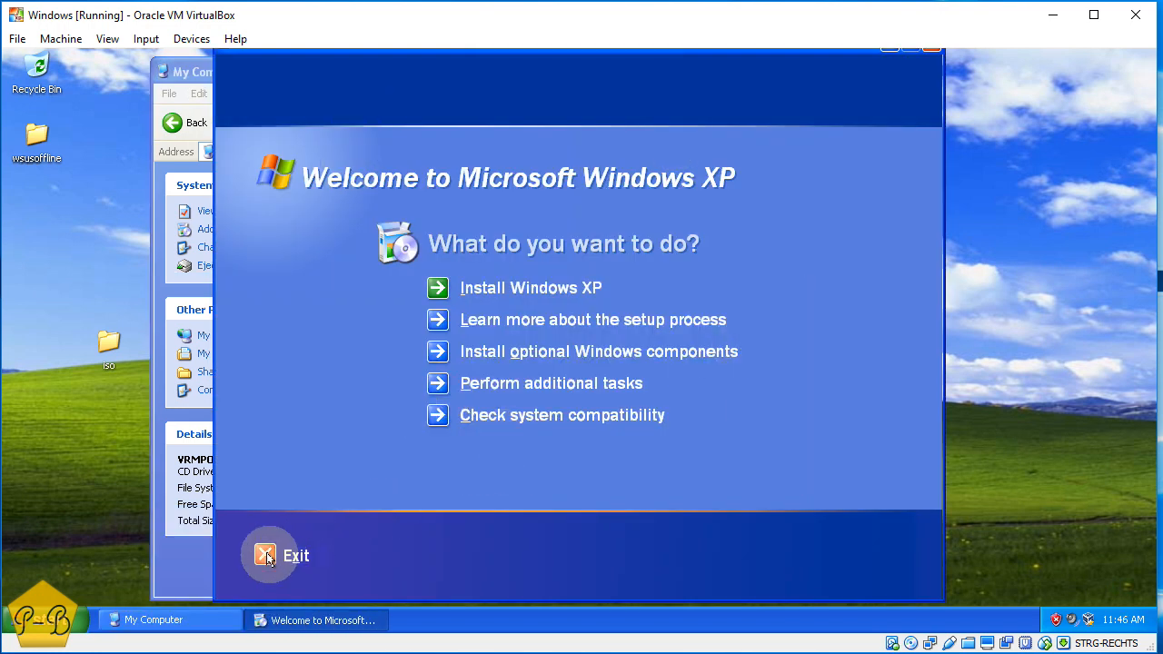
{"action": "left_click", "coordinate": [282, 558]}
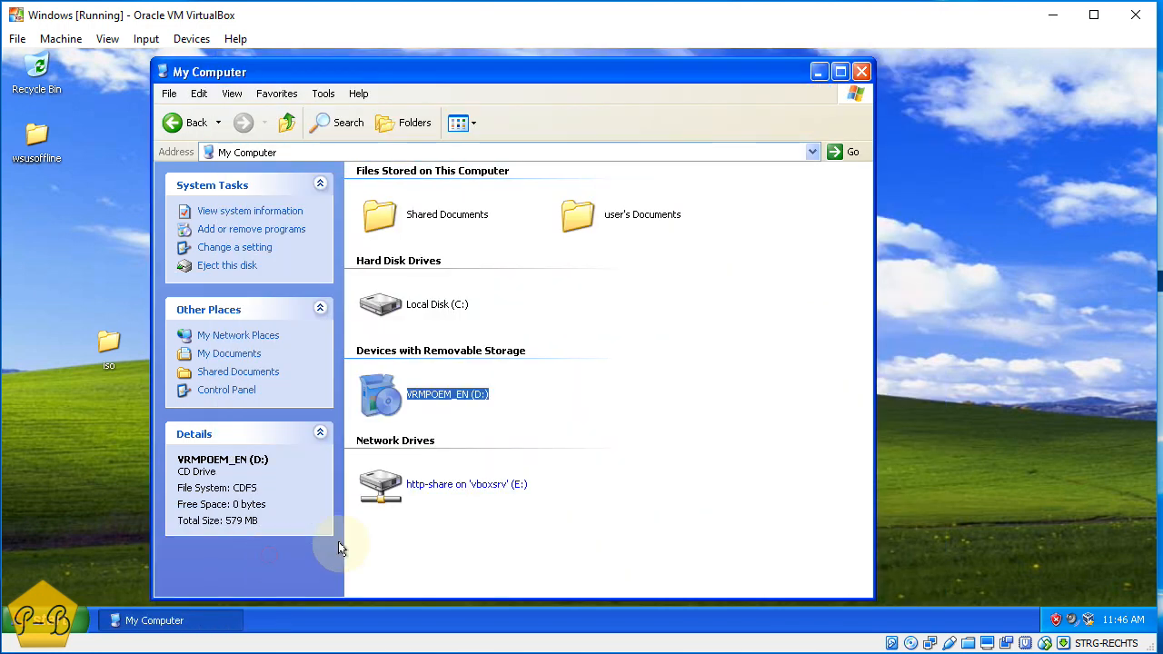
Open the contents of the VRMPOEM_EN disc (D:) without AutoPlay and copy all of its files and folders
{"action": "right_click", "coordinate": [455, 395]}
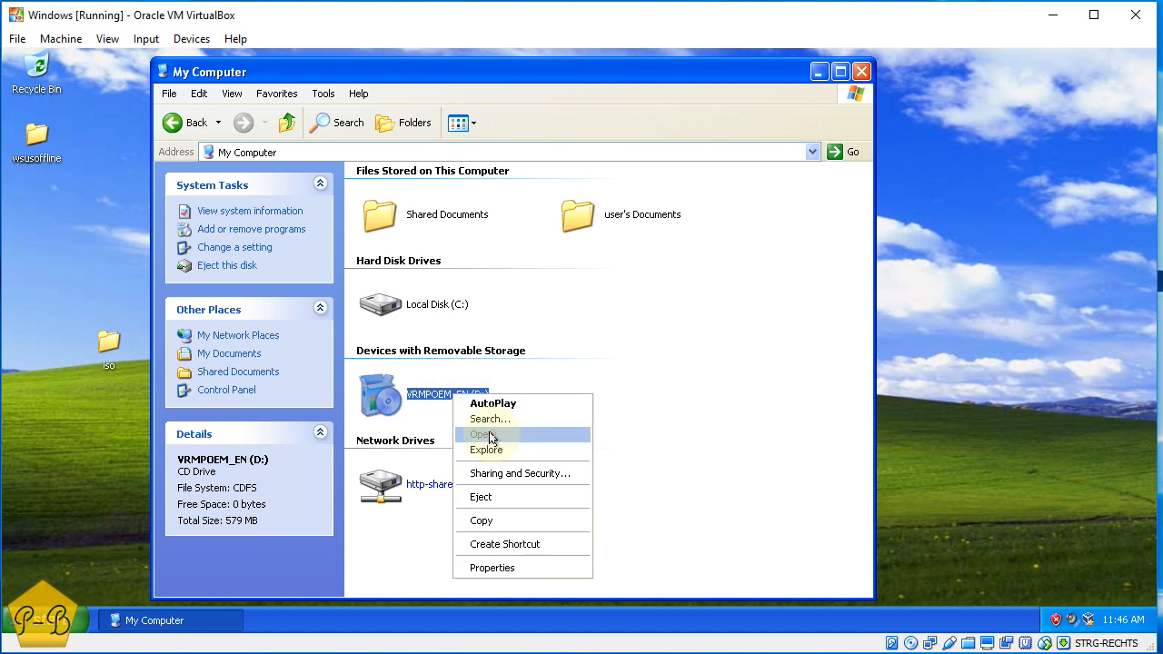
{"action": "left_click", "coordinate": [491, 436]}
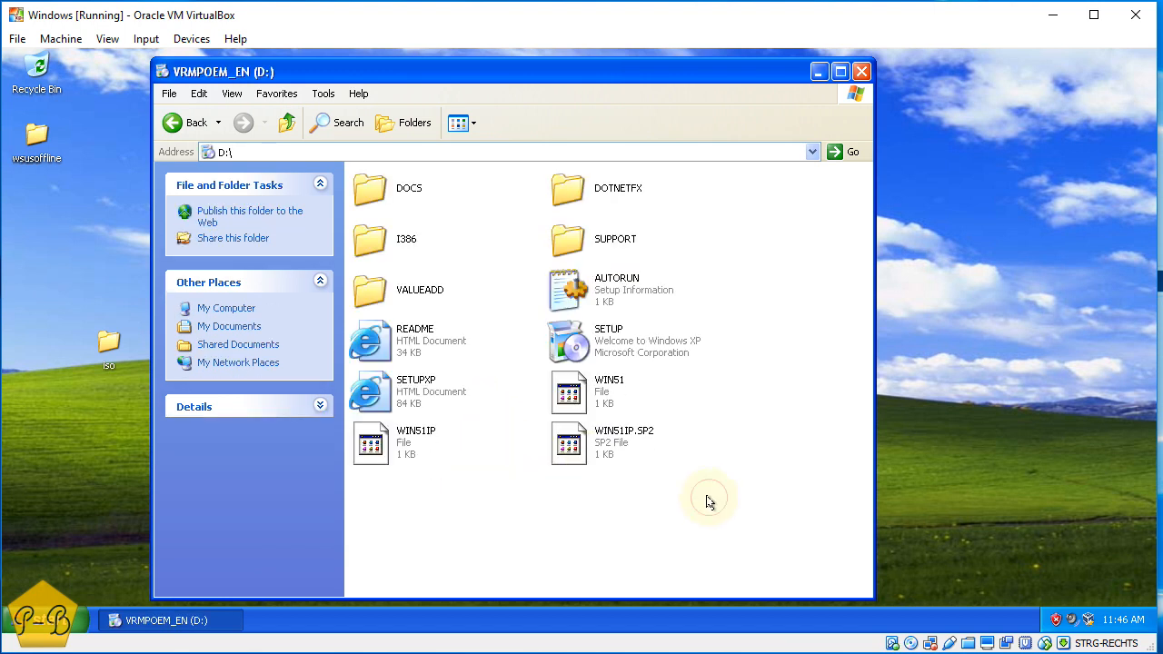
{"action": "mouse_move", "coordinate": [384, 187]}
{"action": "left_mouse_down"}
{"action": "mouse_move", "coordinate": [353, 177]}
{"action": "mouse_move", "coordinate": [370, 178]}
{"action": "left_mouse_up"}
{"action": "right_click", "coordinate": [370, 181]}
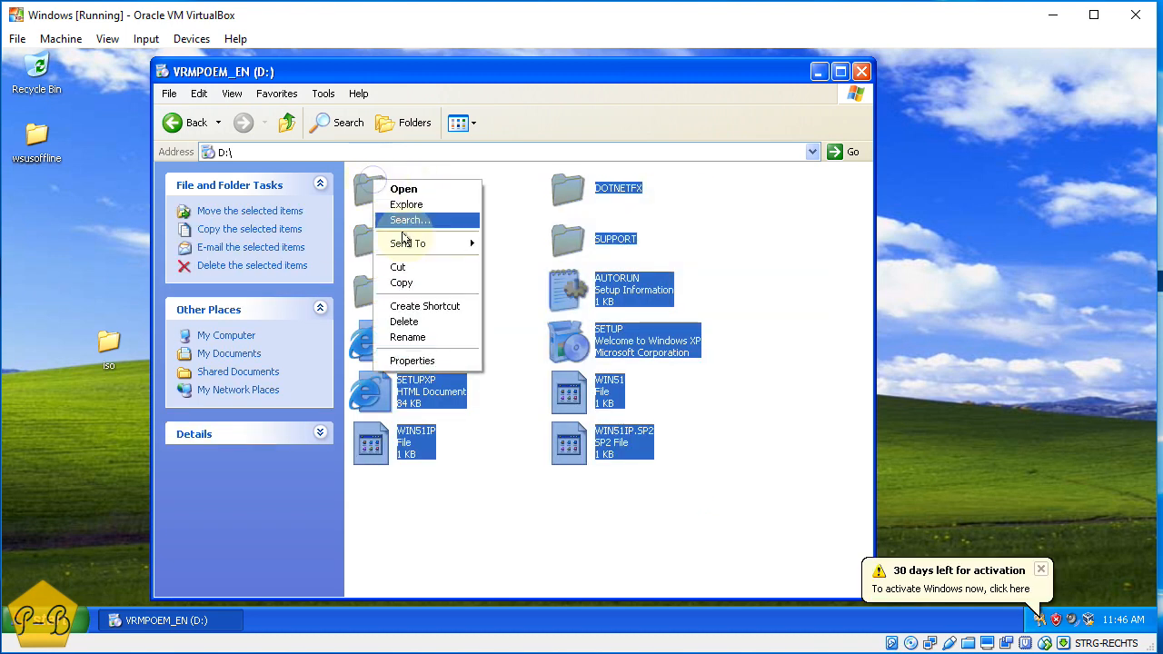
{"action": "left_click", "coordinate": [418, 287]}
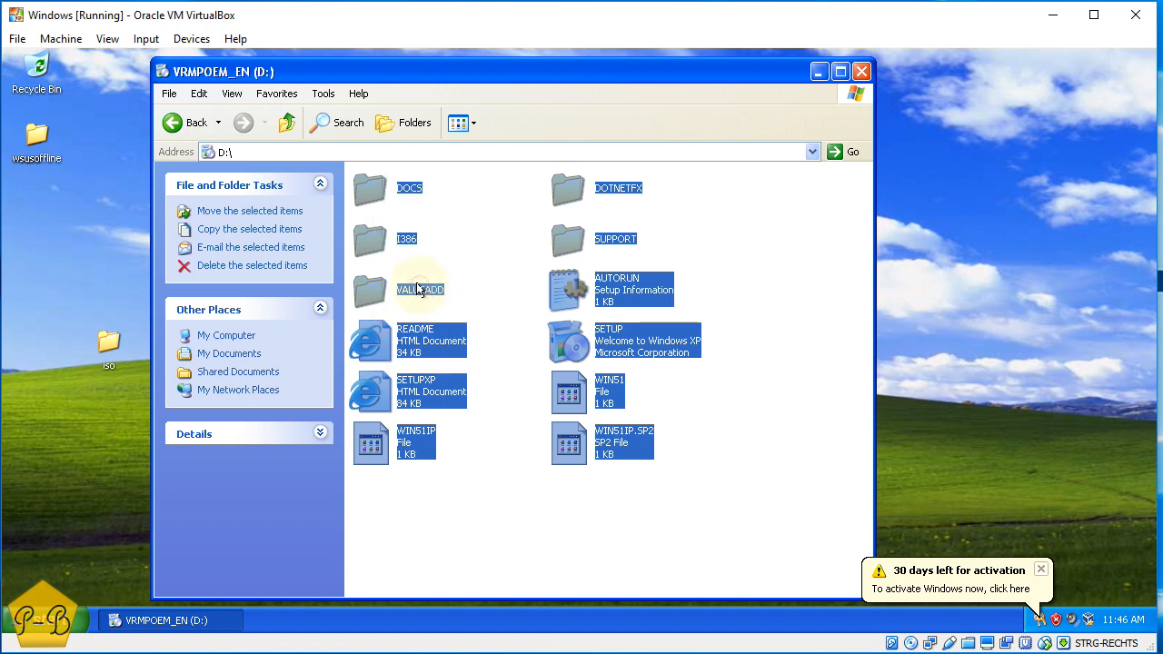
Paste the copied Windows XP disc files into the desktop folder iso and close both folder windows
{"action": "left_click", "coordinate": [107, 341]}
{"action": "double_click", "coordinate": [108, 341]}
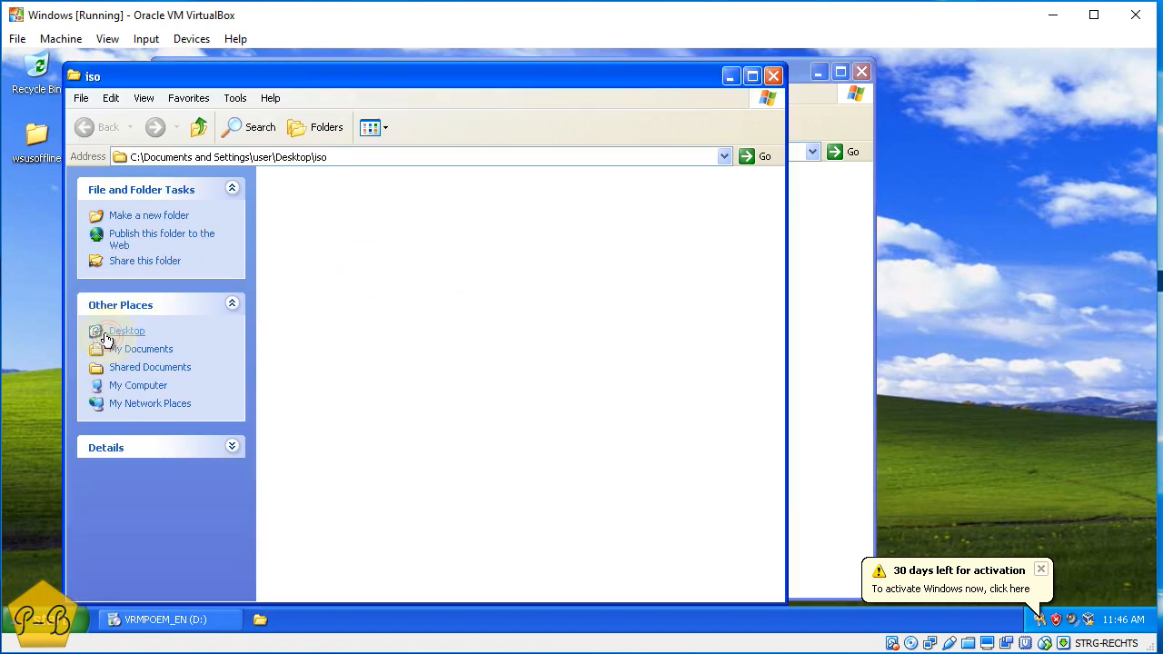
{"action": "right_click", "coordinate": [318, 263]}
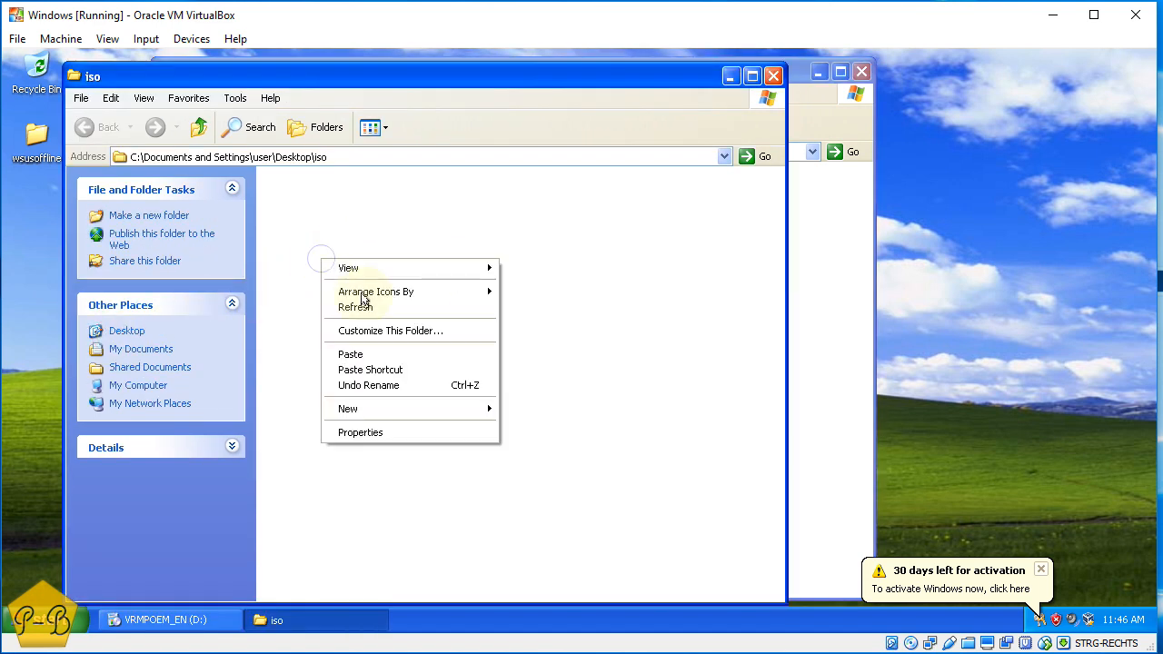
{"action": "left_click", "coordinate": [383, 354]}
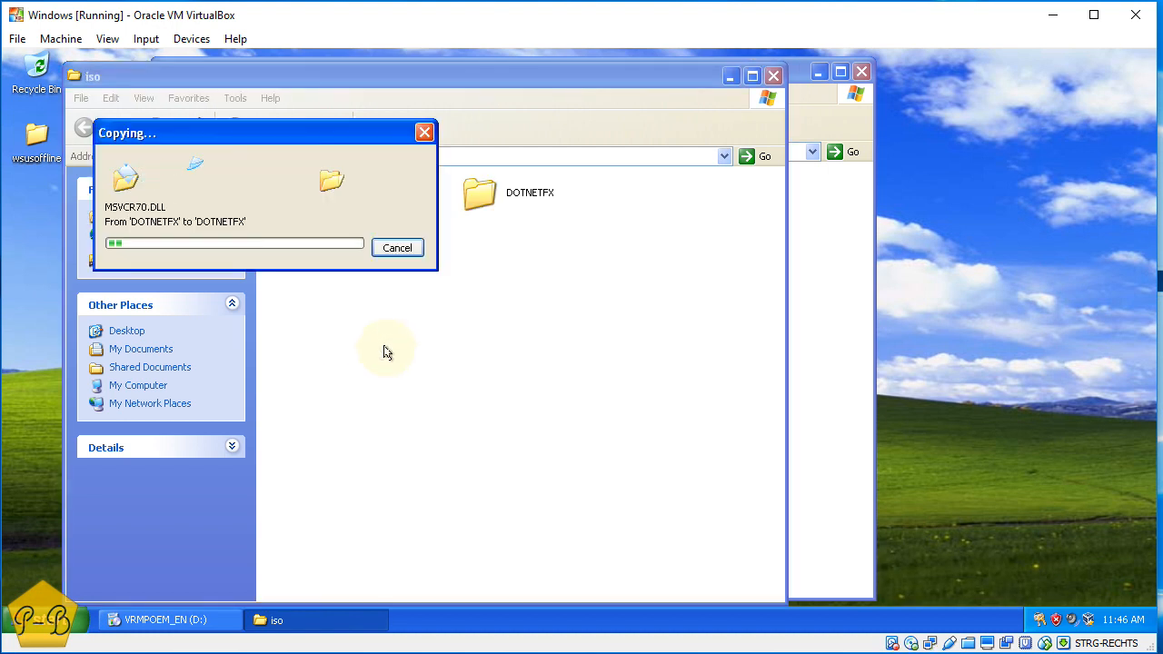
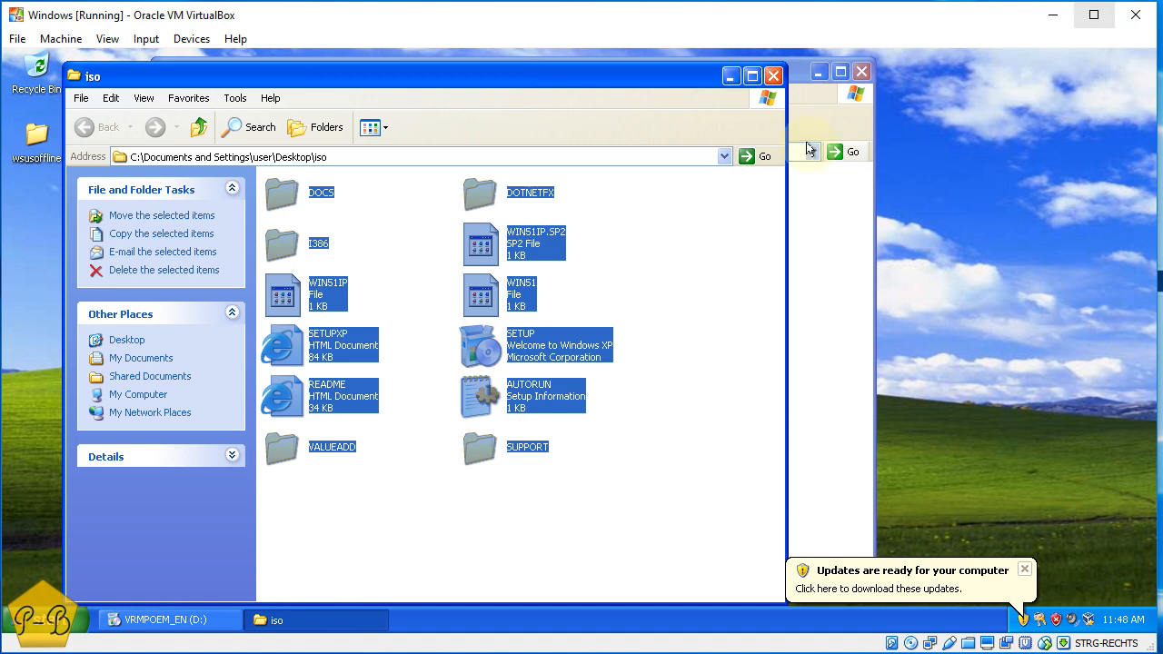
{"action": "left_click", "coordinate": [774, 76]}
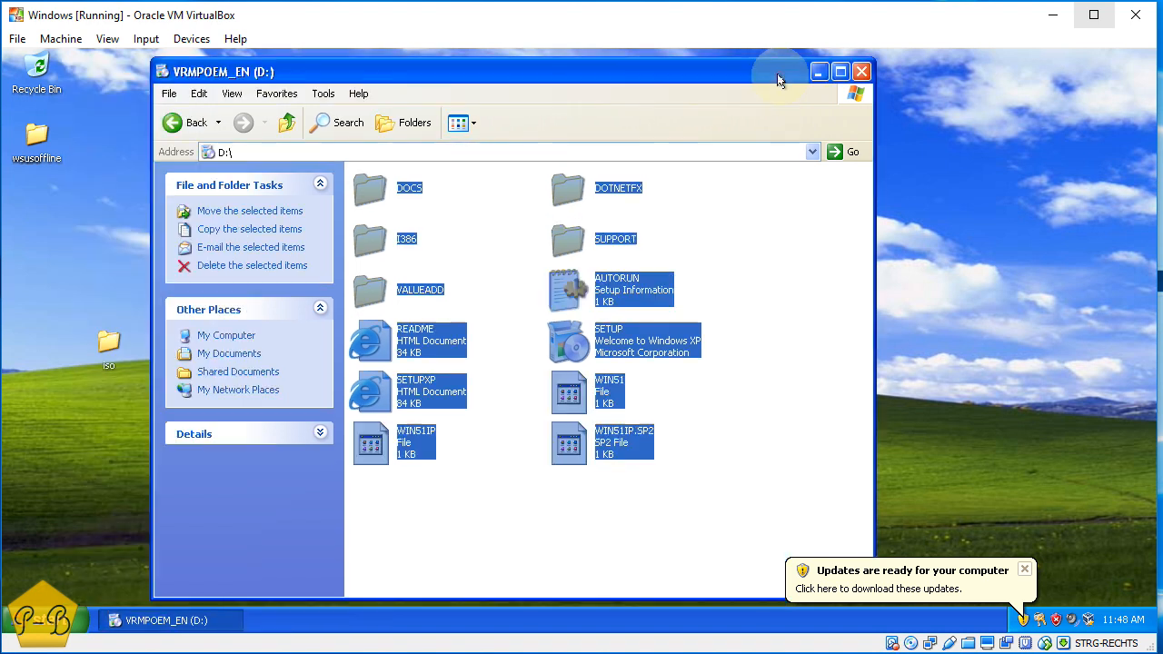
{"action": "left_click", "coordinate": [861, 73]}
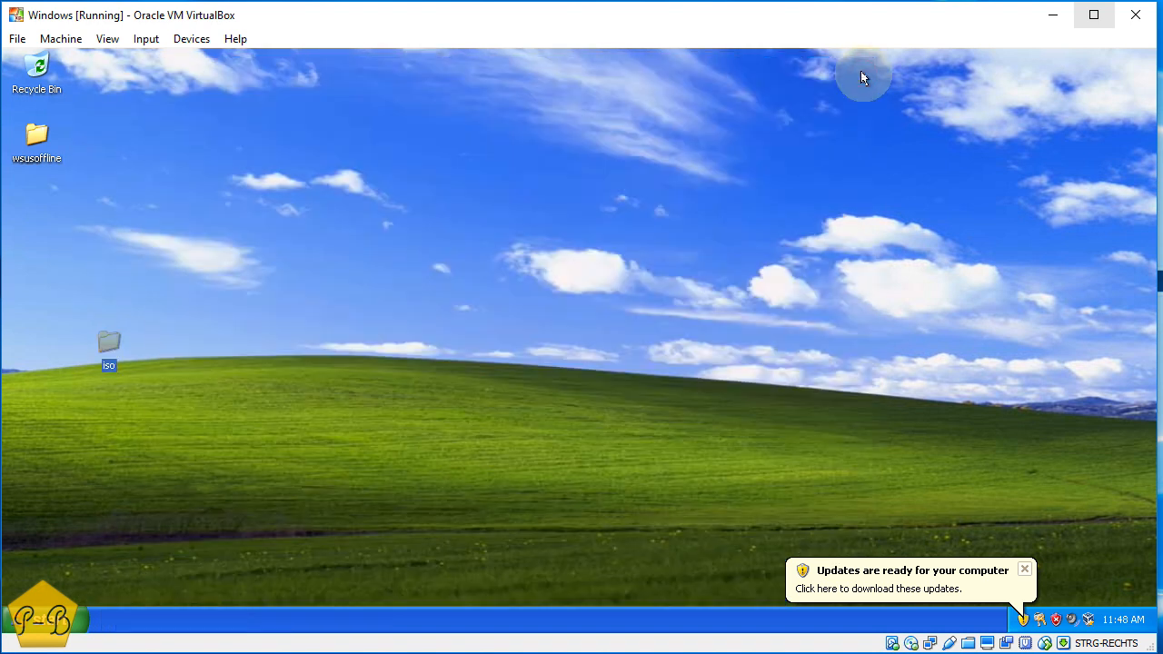
Open the pending Automatic Updates notification and download Update for Windows XP (KB898461)
{"action": "left_click", "coordinate": [1022, 620]}
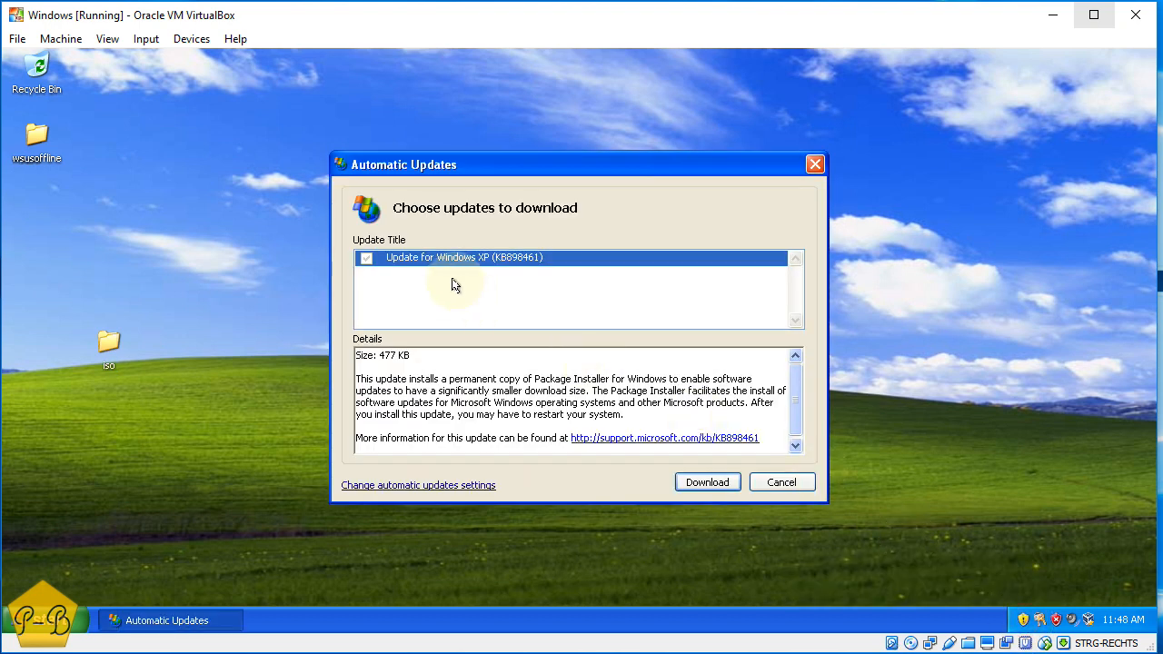
{"action": "left_click", "coordinate": [704, 483]}
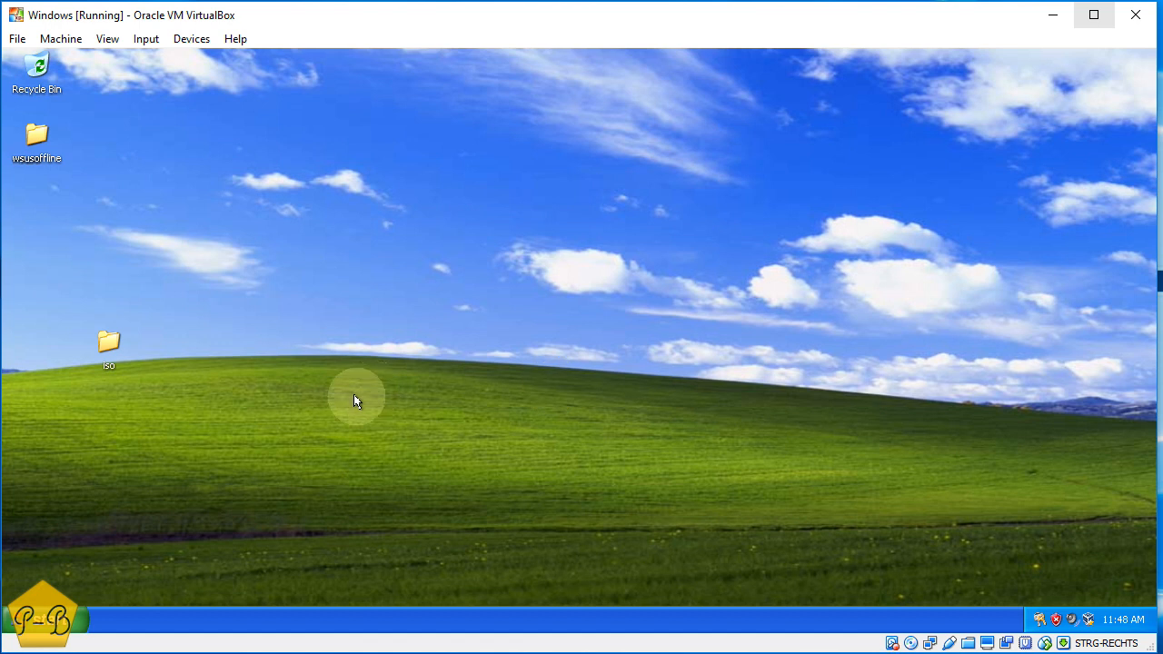
Start nLite with the default English language and continue to locating the Windows installation
{"action": "left_click", "coordinate": [36, 621]}
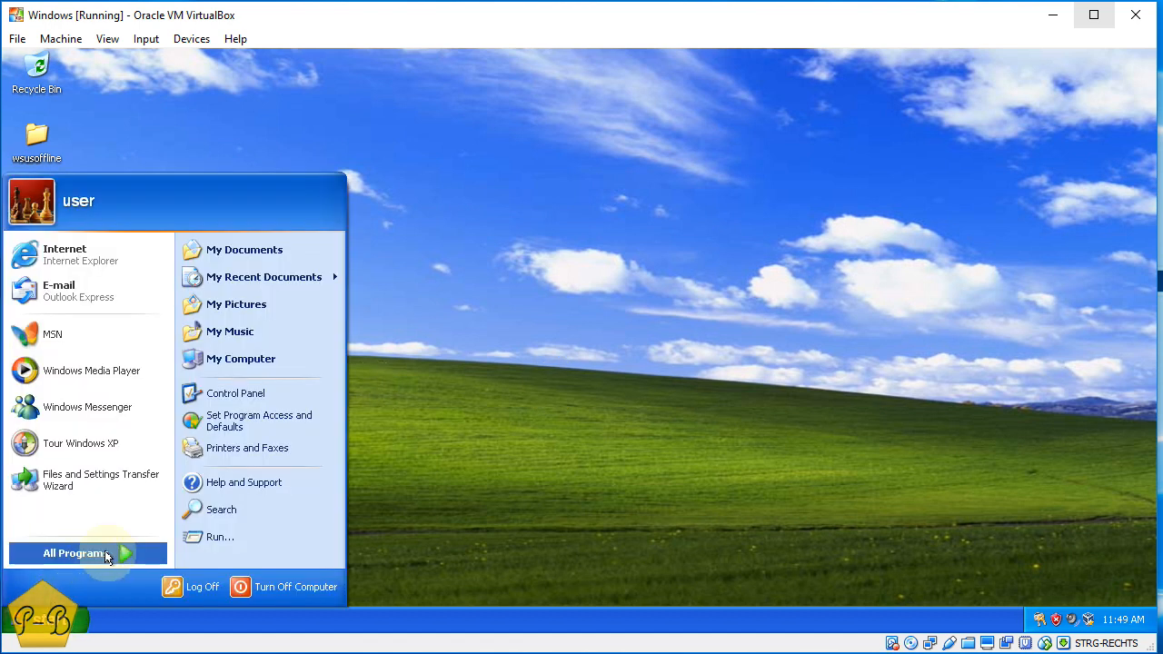
{"action": "left_click", "coordinate": [107, 554]}
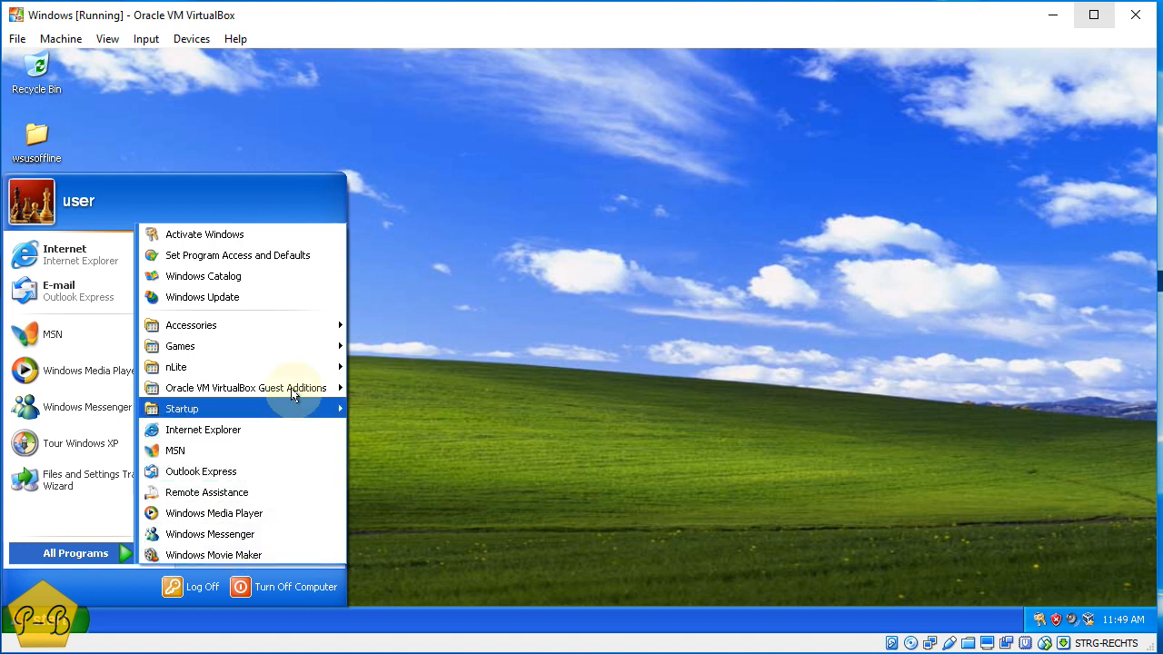
{"action": "mouse_move", "coordinate": [302, 368]}
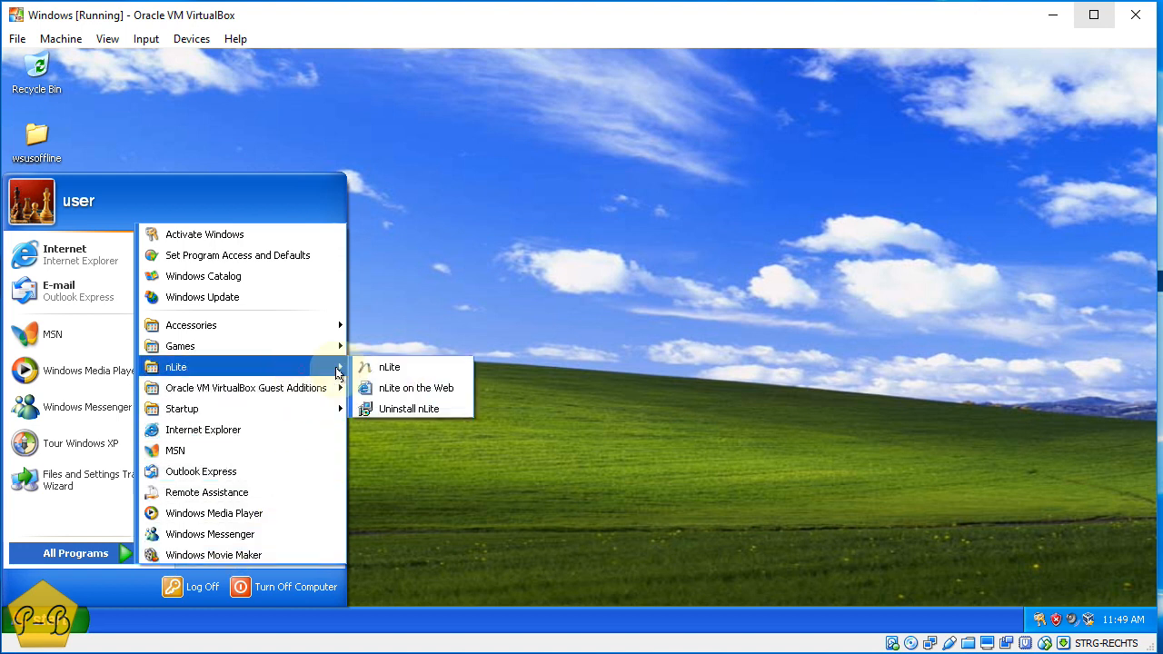
{"action": "left_click", "coordinate": [389, 368]}
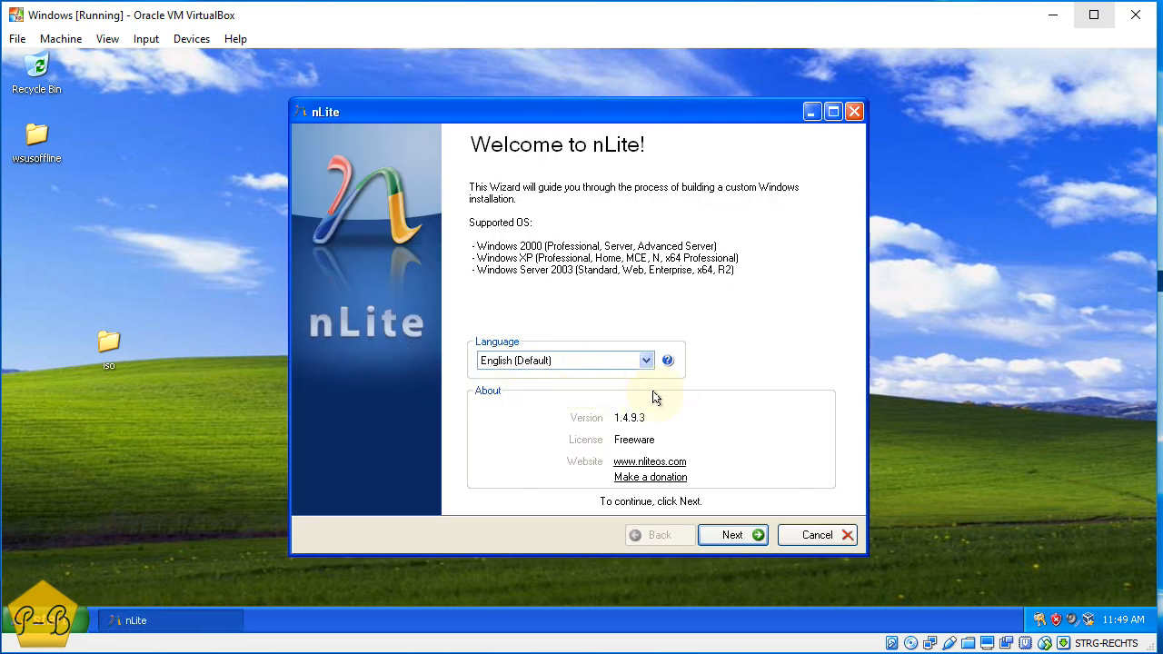
{"action": "left_click", "coordinate": [716, 537]}
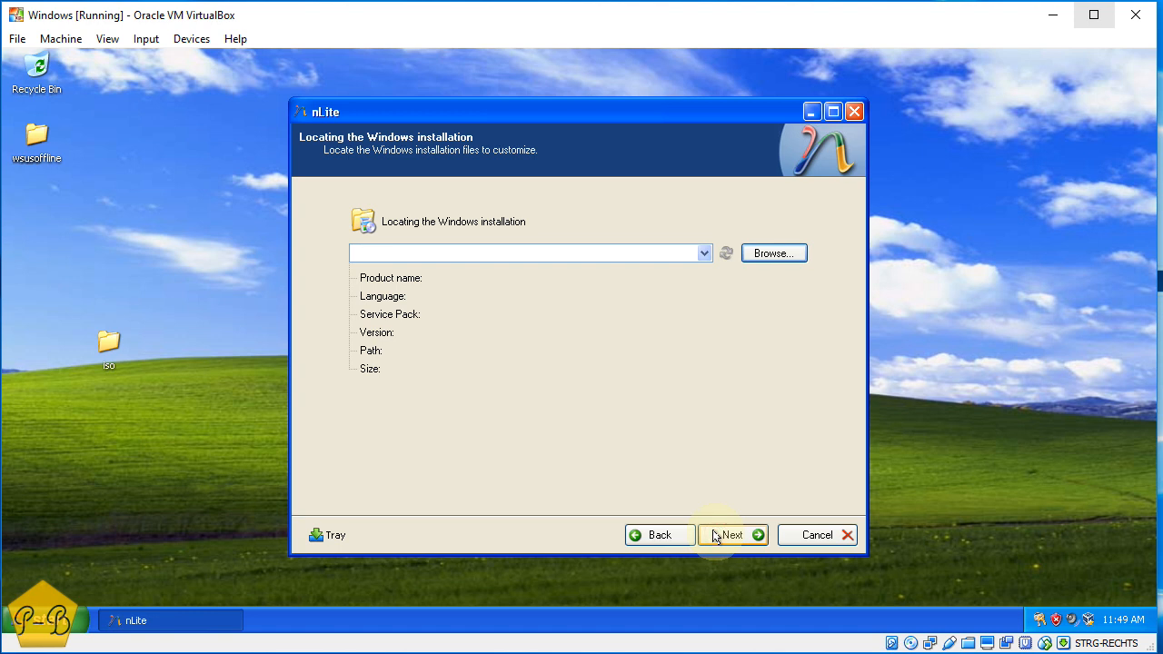
Select the desktop folder iso as the Windows installation source
{"action": "left_click", "coordinate": [764, 258]}
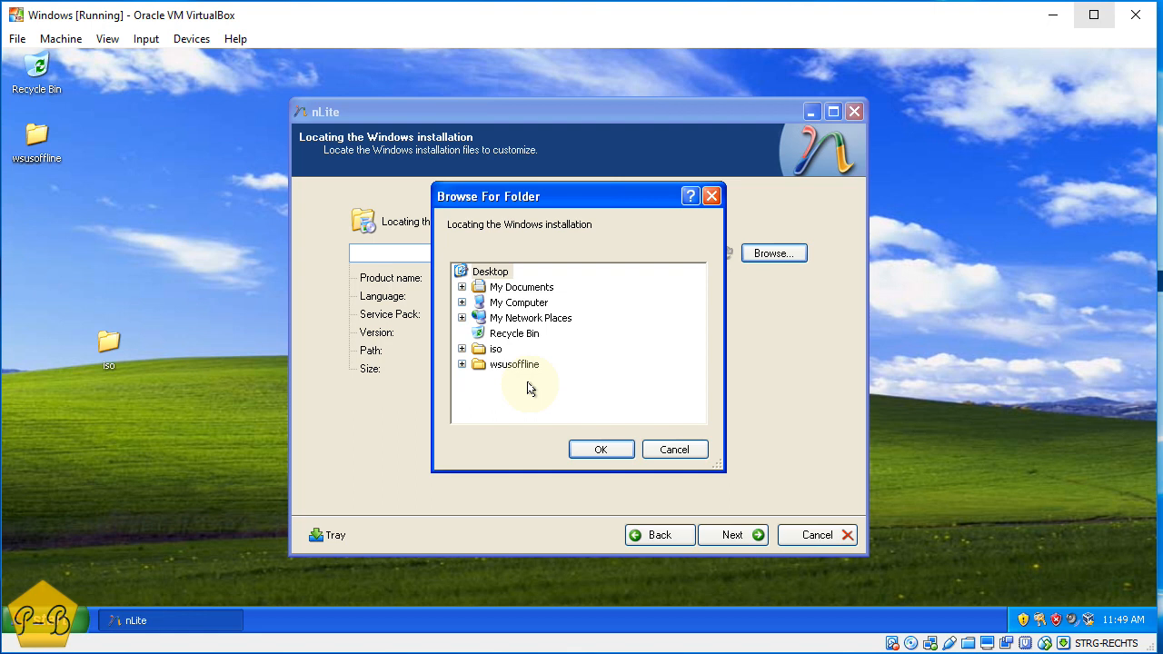
{"action": "left_click", "coordinate": [495, 351]}
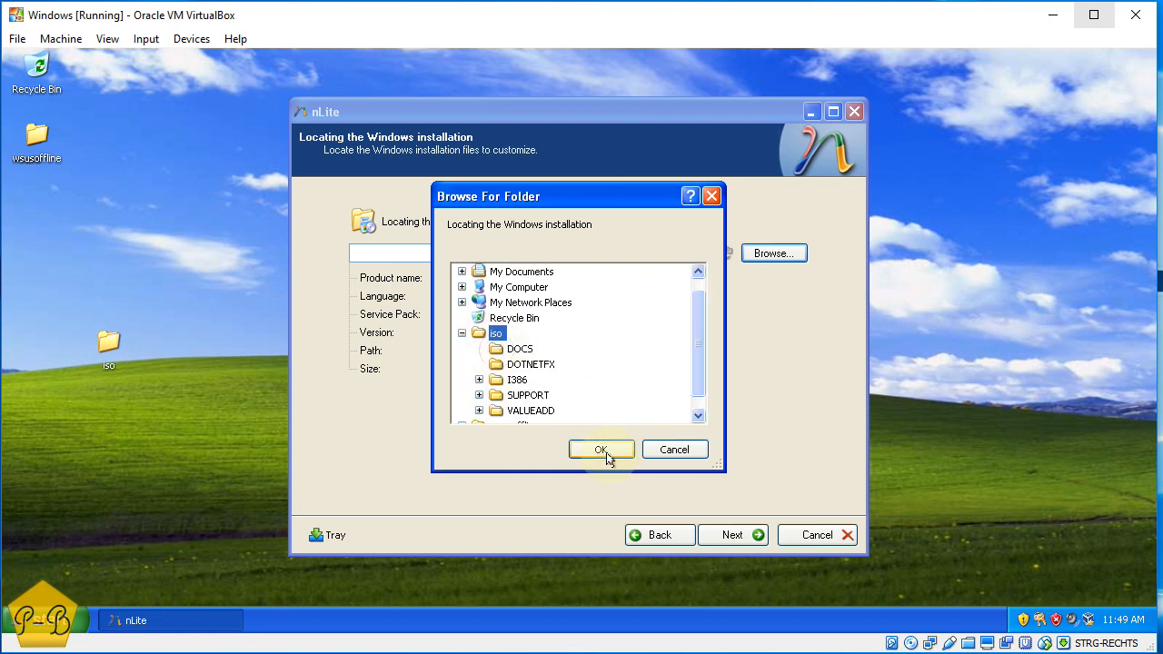
{"action": "left_click", "coordinate": [601, 449]}
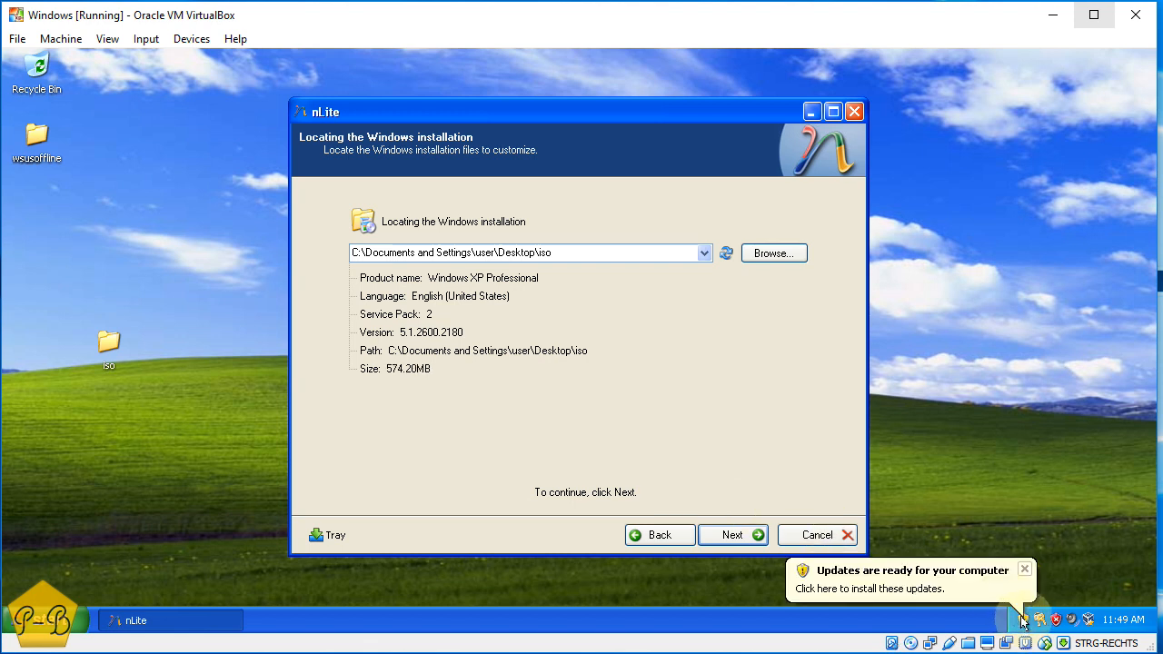
Install the downloaded Windows update with the Custom Install option and dismiss the installation notification
{"action": "left_click", "coordinate": [1022, 622]}
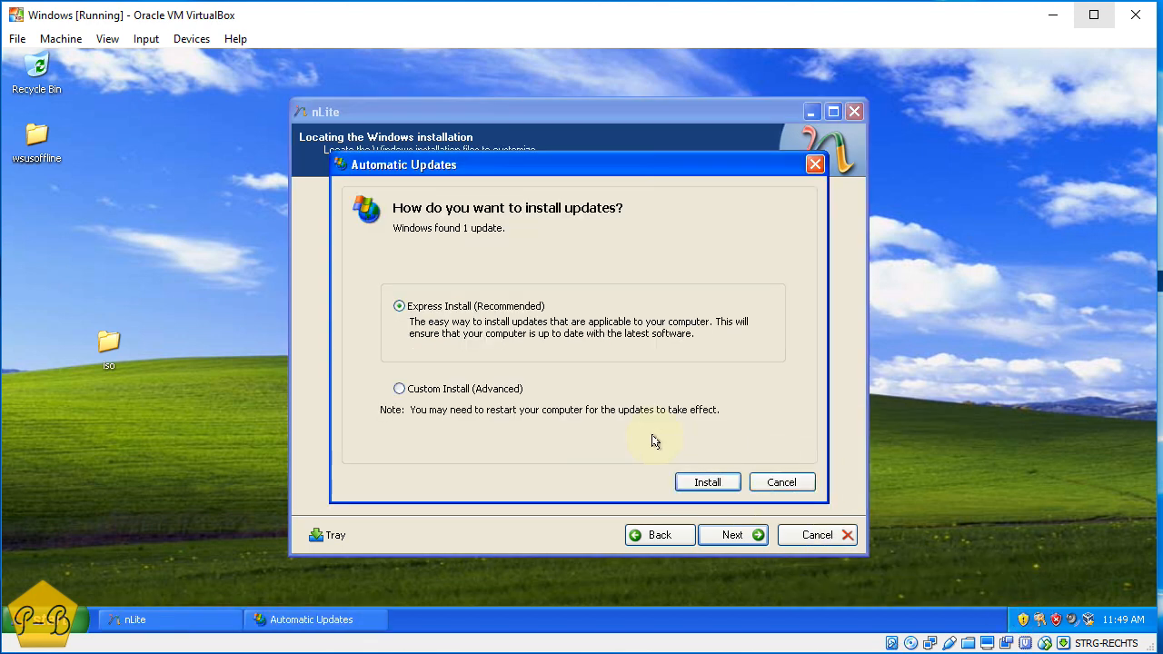
{"action": "left_click", "coordinate": [495, 391]}
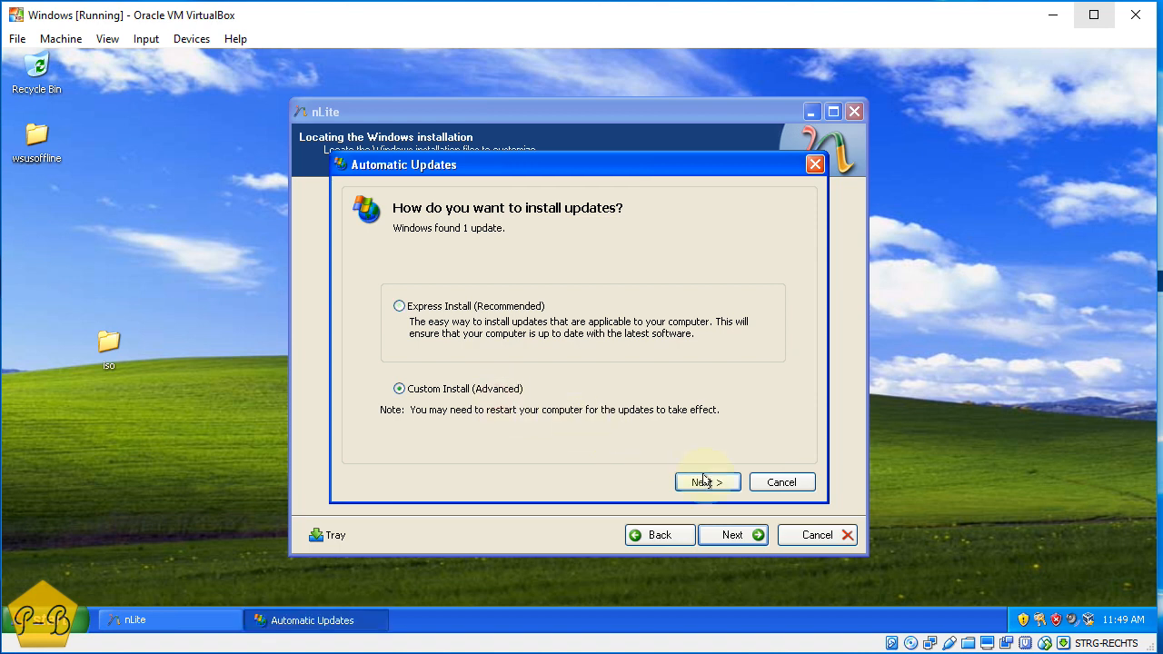
{"action": "left_click", "coordinate": [704, 481]}
{"action": "left_click", "coordinate": [707, 482]}
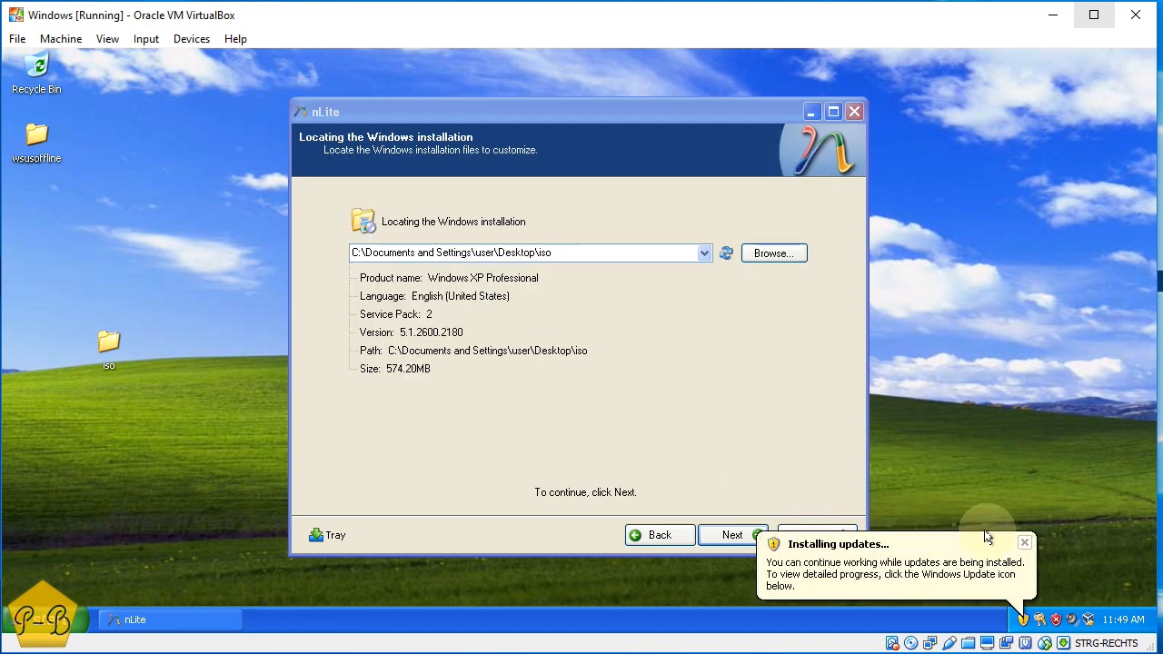
{"action": "left_click", "coordinate": [1024, 544]}
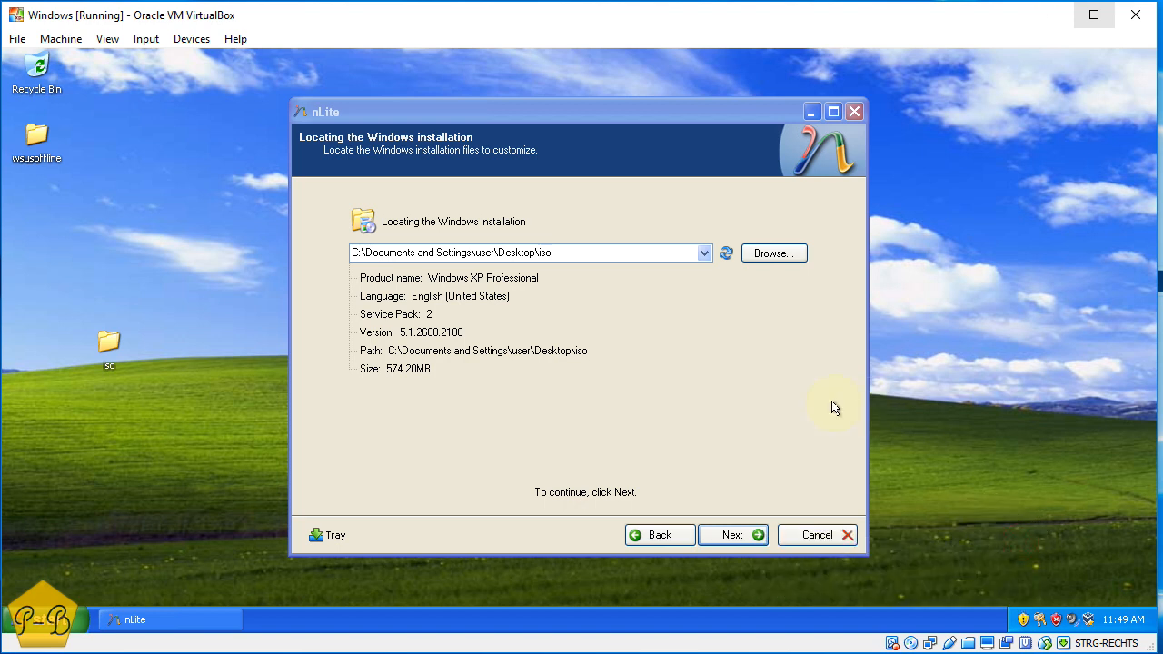
Skip the presets, proceed to the task selection, and enable Service Pack integration
{"action": "left_click", "coordinate": [735, 535]}
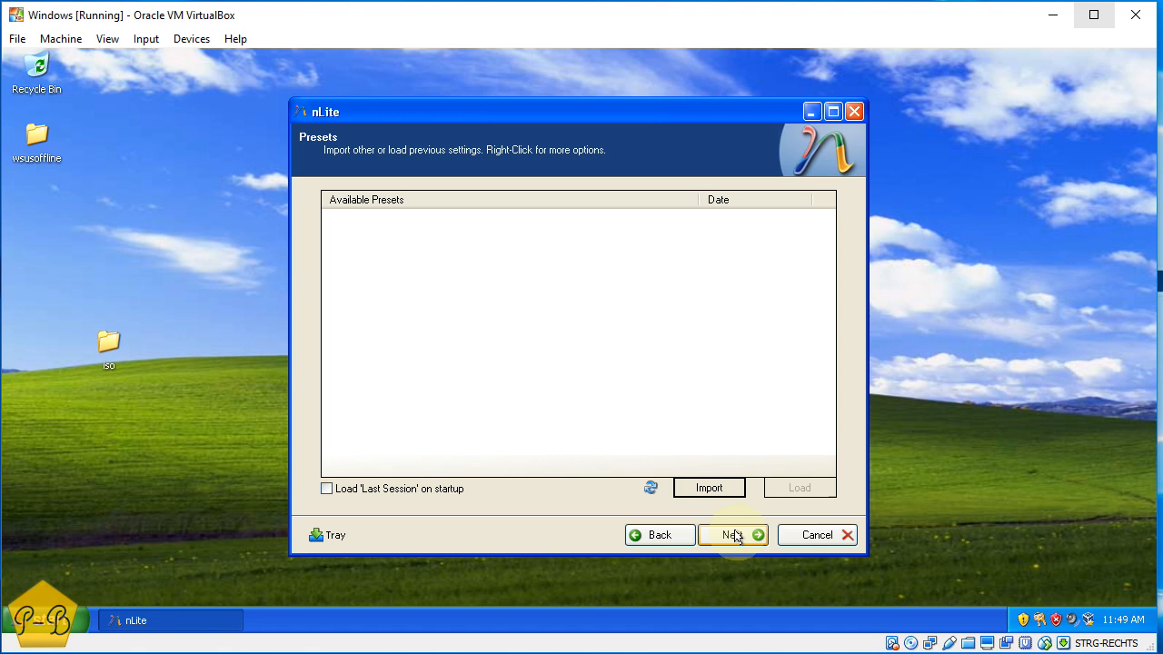
{"action": "left_click", "coordinate": [734, 536]}
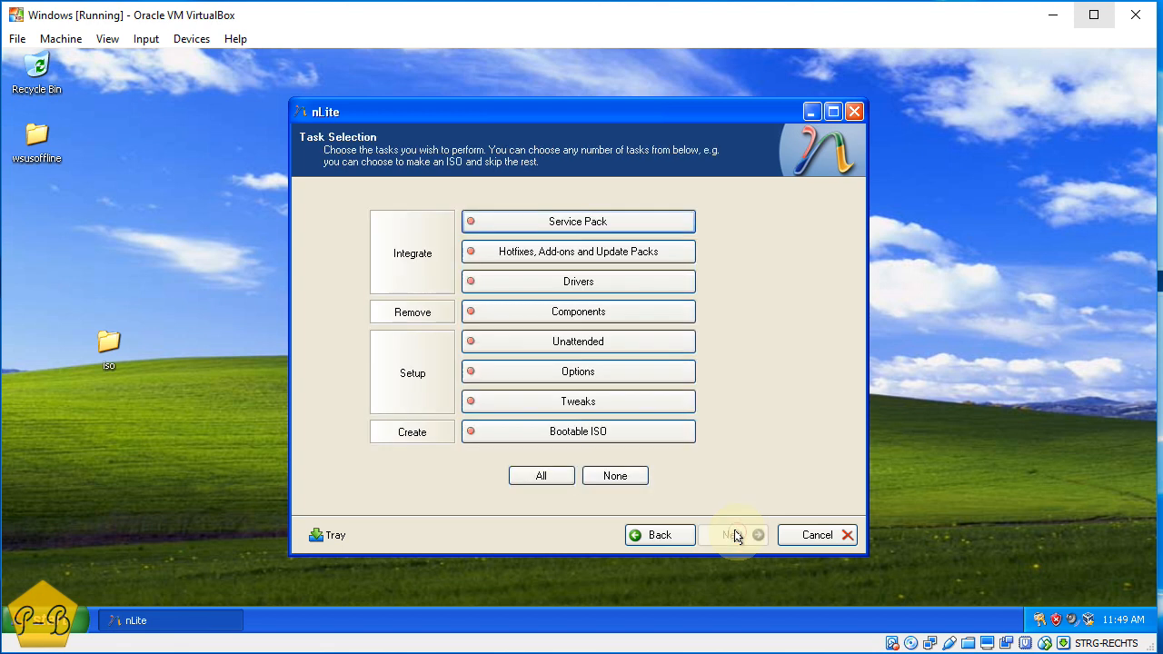
{"action": "left_click", "coordinate": [609, 227]}
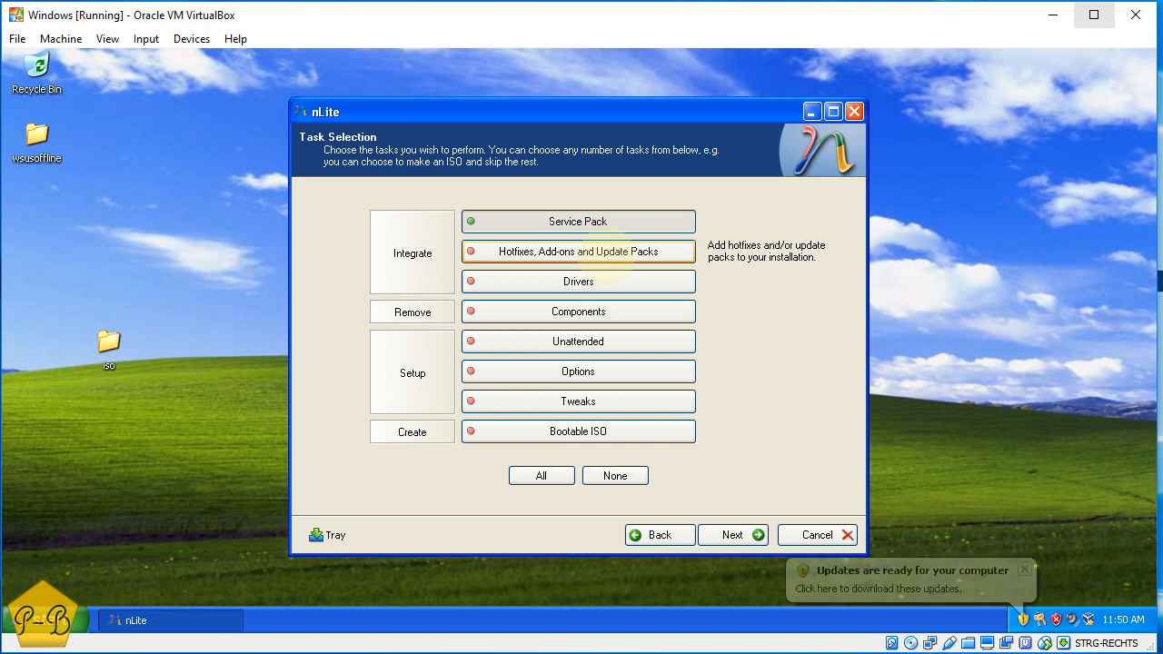
Open the pending updates and deselect Internet Explorer 8 and .NET Framework updates KB982524, KB982168, KB2898856 and KB2756918
{"action": "left_click", "coordinate": [1022, 621]}
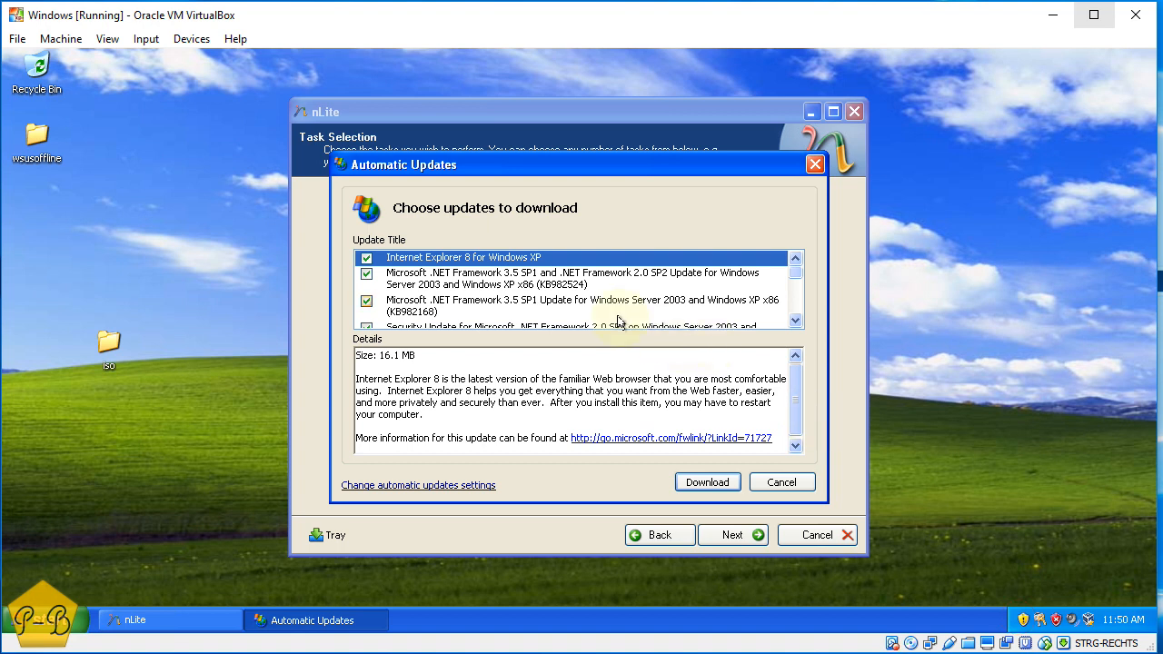
{"action": "left_click", "coordinate": [366, 259]}
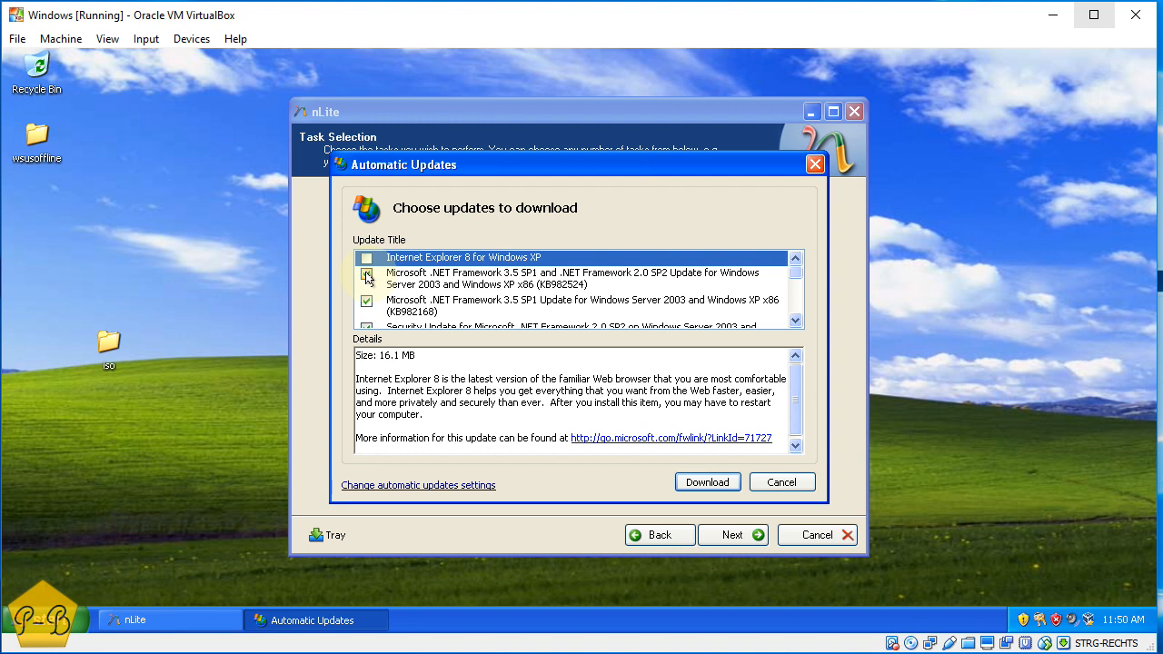
{"action": "left_click", "coordinate": [367, 274]}
{"action": "left_click", "coordinate": [366, 303]}
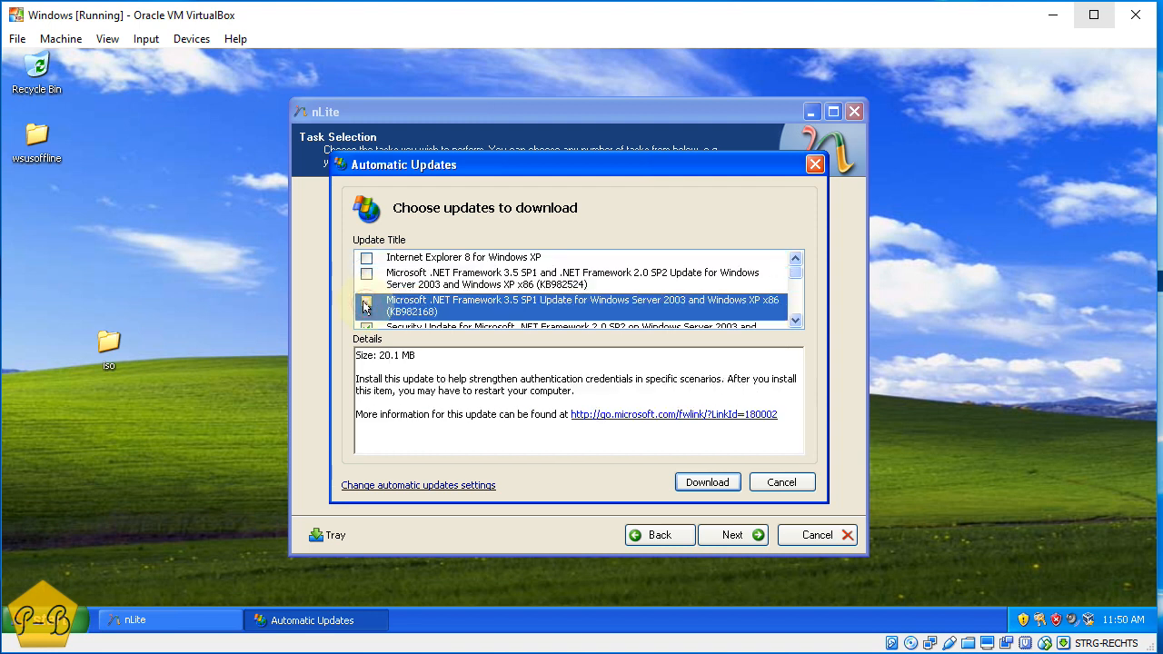
{"action": "scroll", "coordinate": [473, 311], "scroll_direction": "down", "scroll_amount": 2}
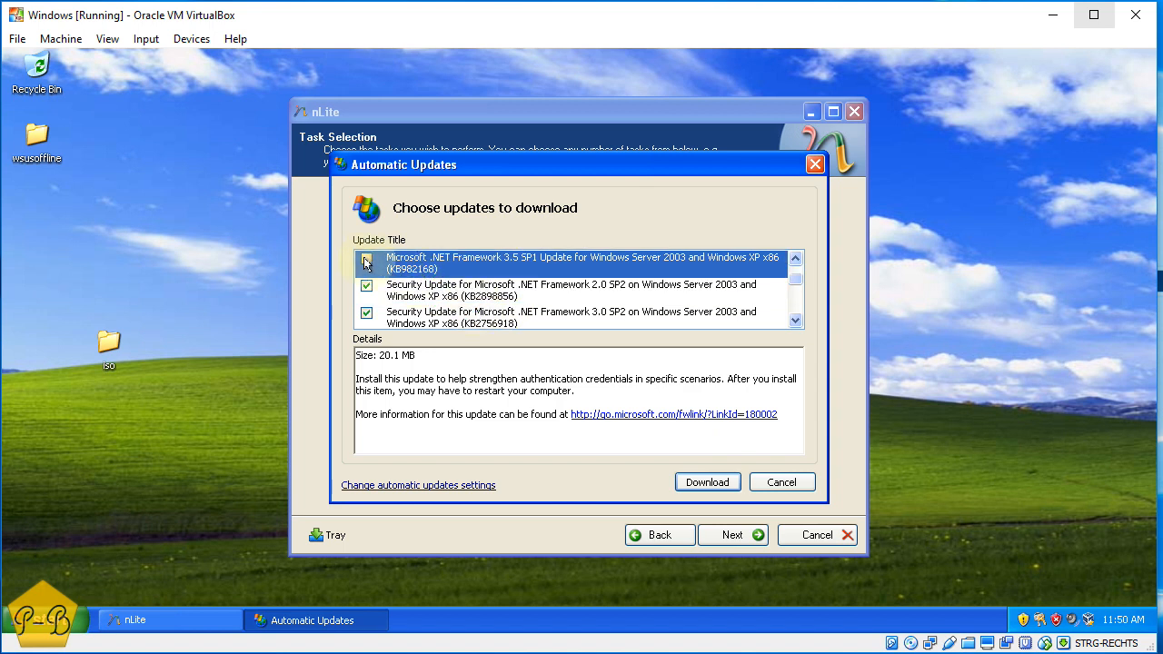
{"action": "left_click", "coordinate": [365, 286]}
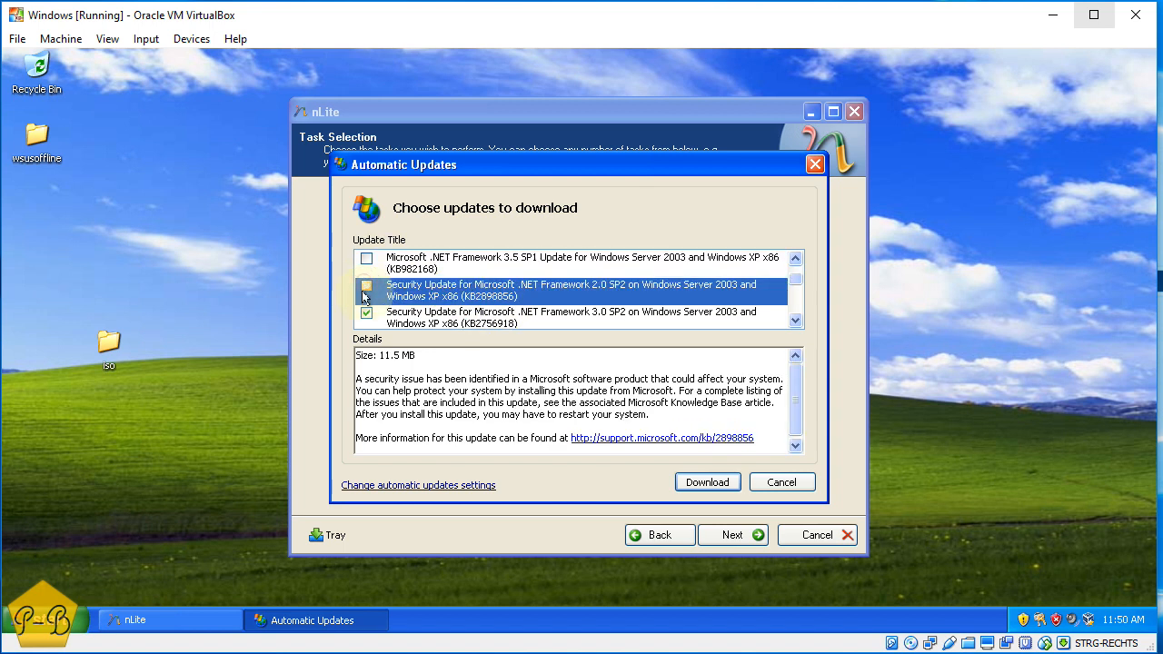
{"action": "left_click", "coordinate": [373, 310]}
{"action": "scroll", "coordinate": [377, 307], "scroll_direction": "down", "scroll_amount": 1}
{"action": "left_click", "coordinate": [368, 262]}
Review the details of the Windows XP updates from KB2749655 through KB971029 and of .NET Framework Assistant update KB963707
{"action": "left_click", "coordinate": [437, 284]}
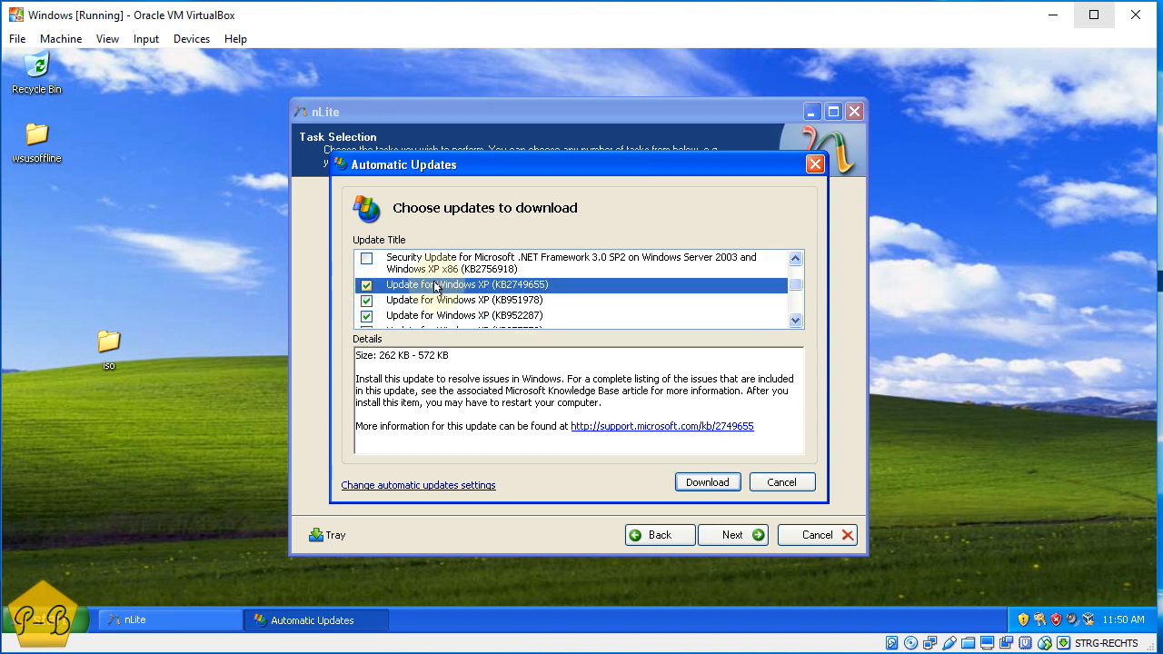
{"action": "left_click", "coordinate": [438, 300]}
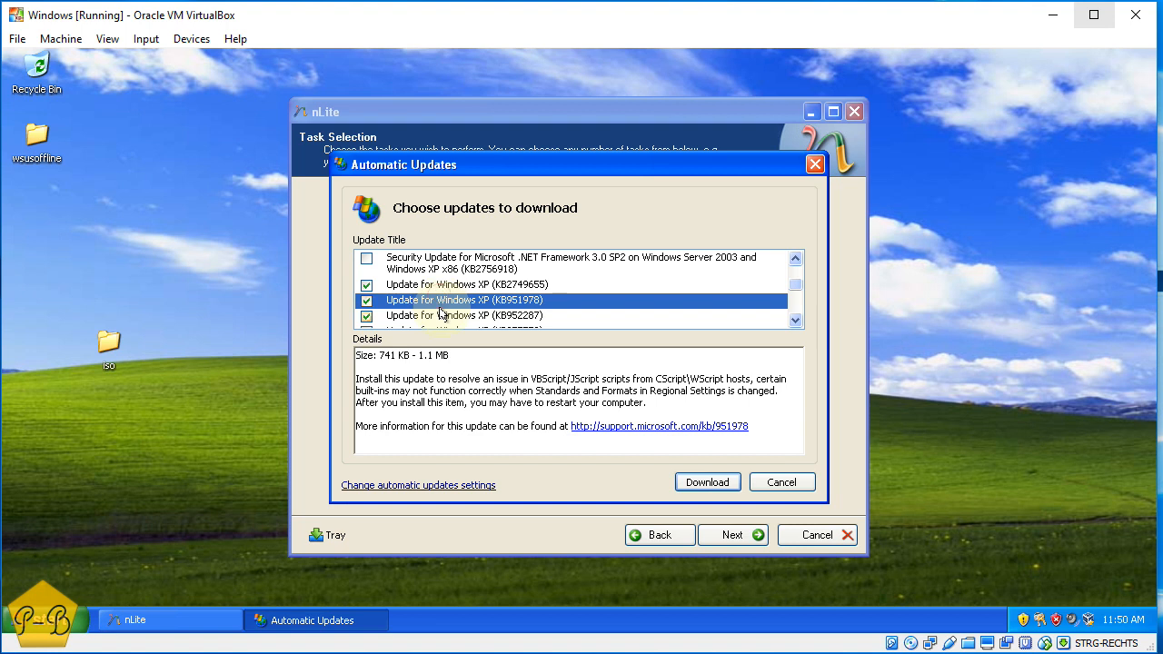
{"action": "left_click", "coordinate": [442, 316]}
{"action": "scroll", "coordinate": [442, 317], "scroll_direction": "down", "scroll_amount": 1}
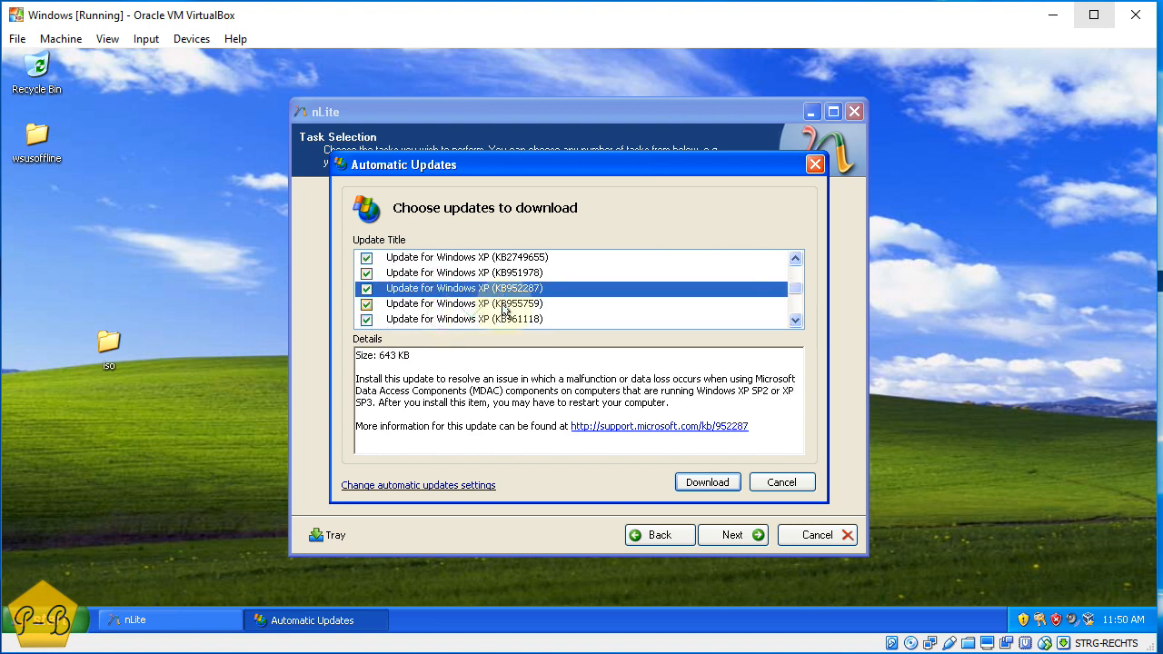
{"action": "left_click", "coordinate": [507, 305]}
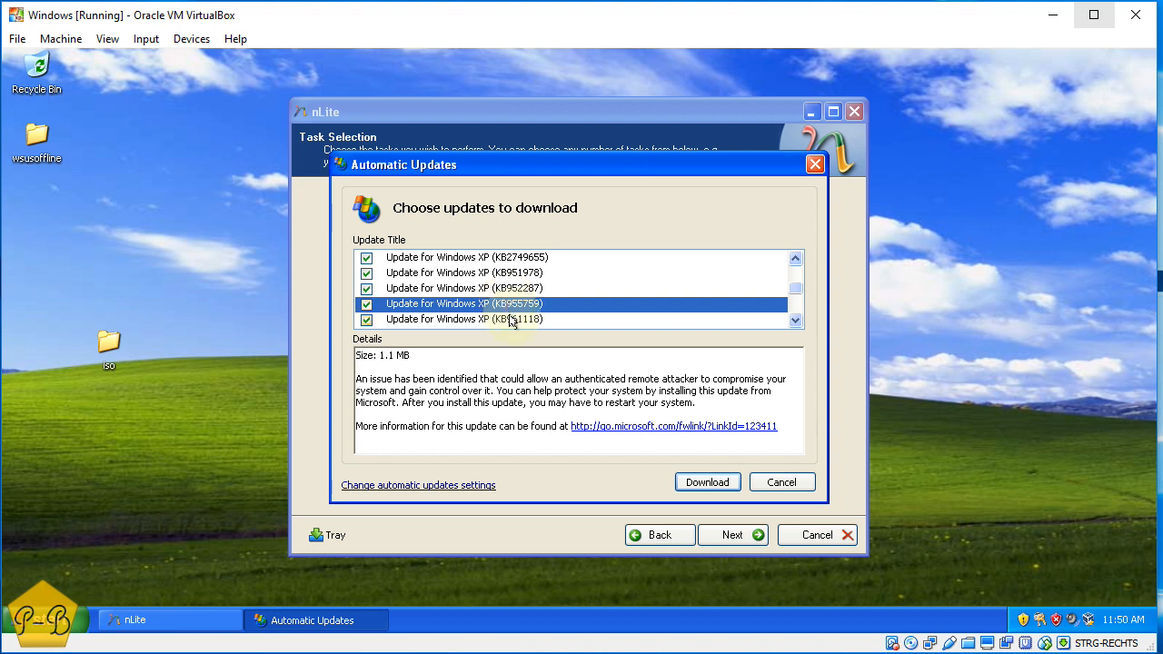
{"action": "left_click", "coordinate": [512, 320]}
{"action": "scroll", "coordinate": [505, 309], "scroll_direction": "down", "scroll_amount": 2}
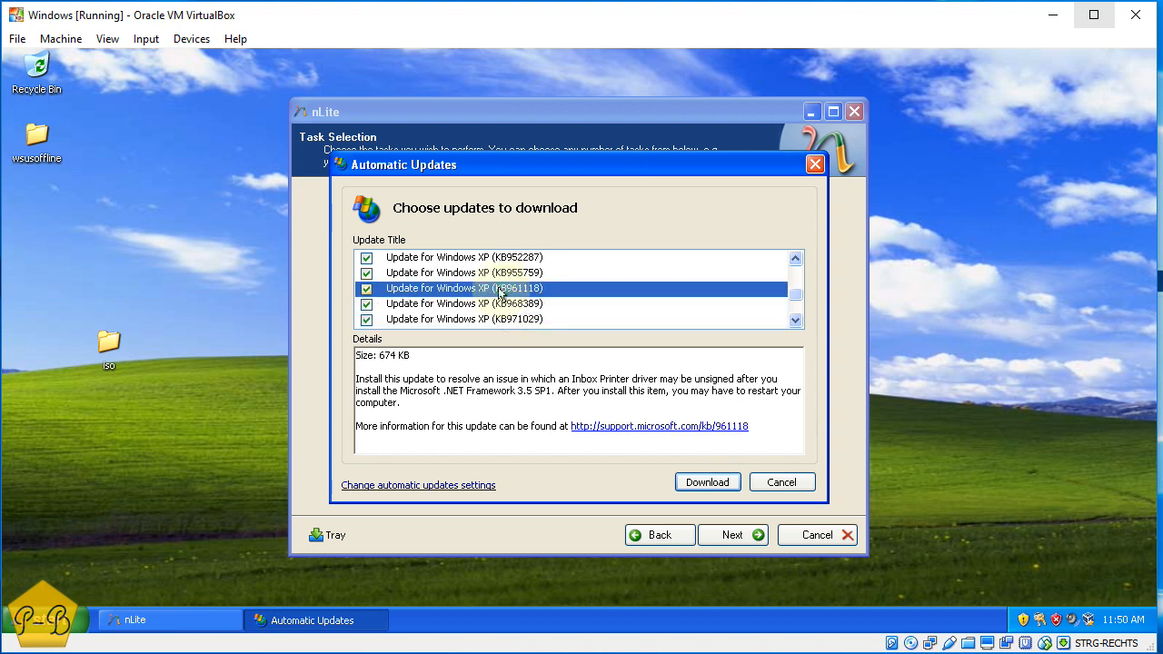
{"action": "left_click", "coordinate": [499, 306]}
{"action": "left_click", "coordinate": [502, 320]}
{"action": "scroll", "coordinate": [499, 320], "scroll_direction": "down", "scroll_amount": 1}
{"action": "left_click", "coordinate": [500, 322]}
{"action": "scroll", "coordinate": [500, 323], "scroll_direction": "down", "scroll_amount": 1}
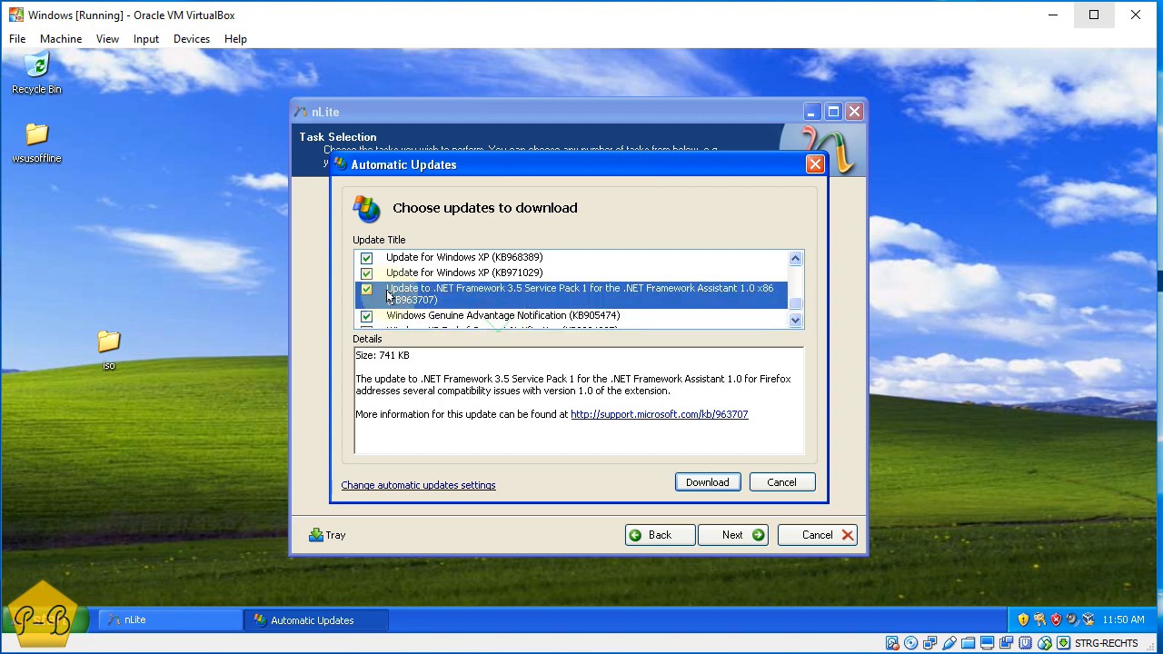
{"action": "scroll", "coordinate": [409, 298], "scroll_direction": "down", "scroll_amount": 1}
Deselect Windows Genuine Advantage Notification (KB905474) and Windows XP End of Support Notification (KB2934207)
{"action": "left_click", "coordinate": [445, 304]}
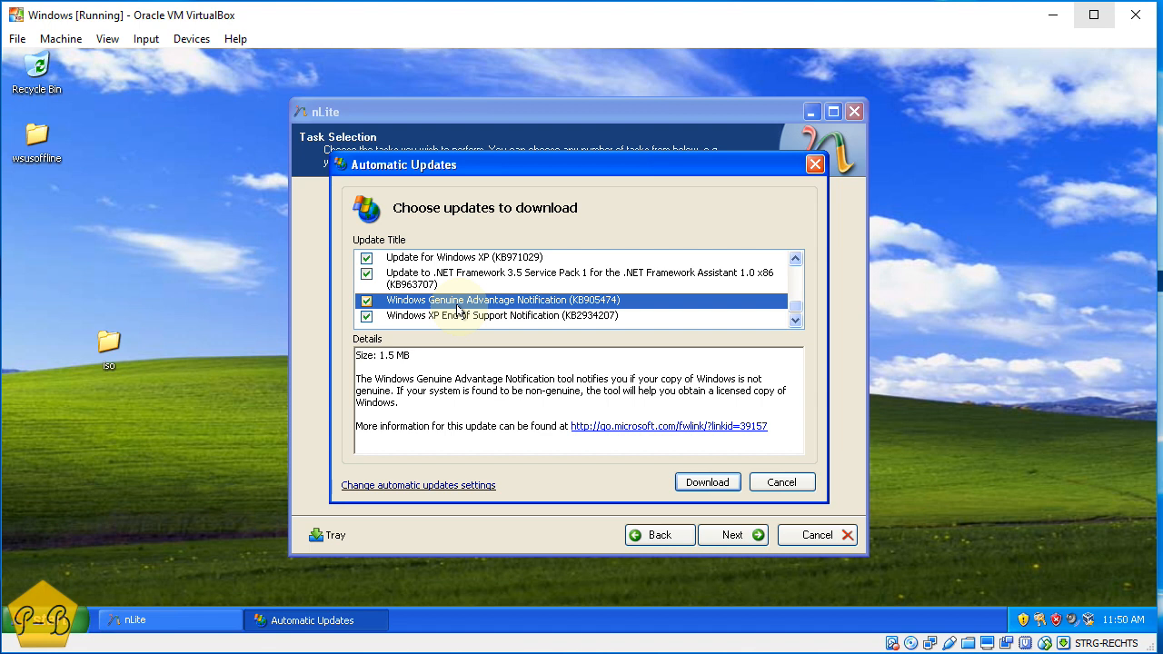
{"action": "left_click", "coordinate": [367, 302]}
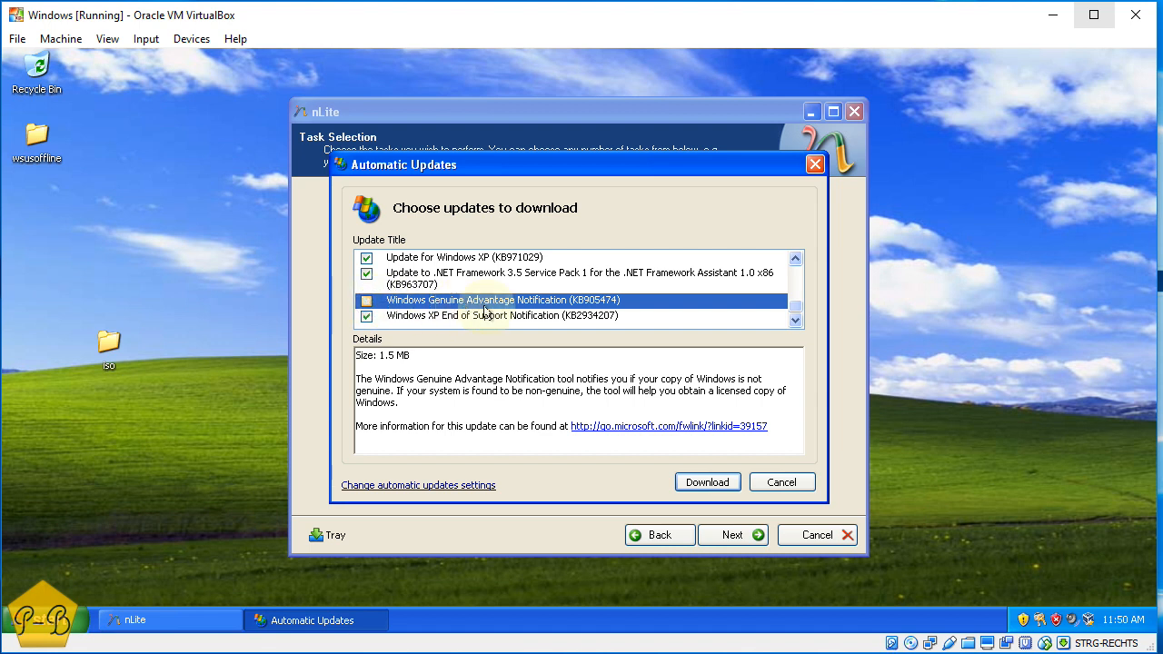
{"action": "left_click", "coordinate": [491, 315]}
{"action": "left_click", "coordinate": [367, 317]}
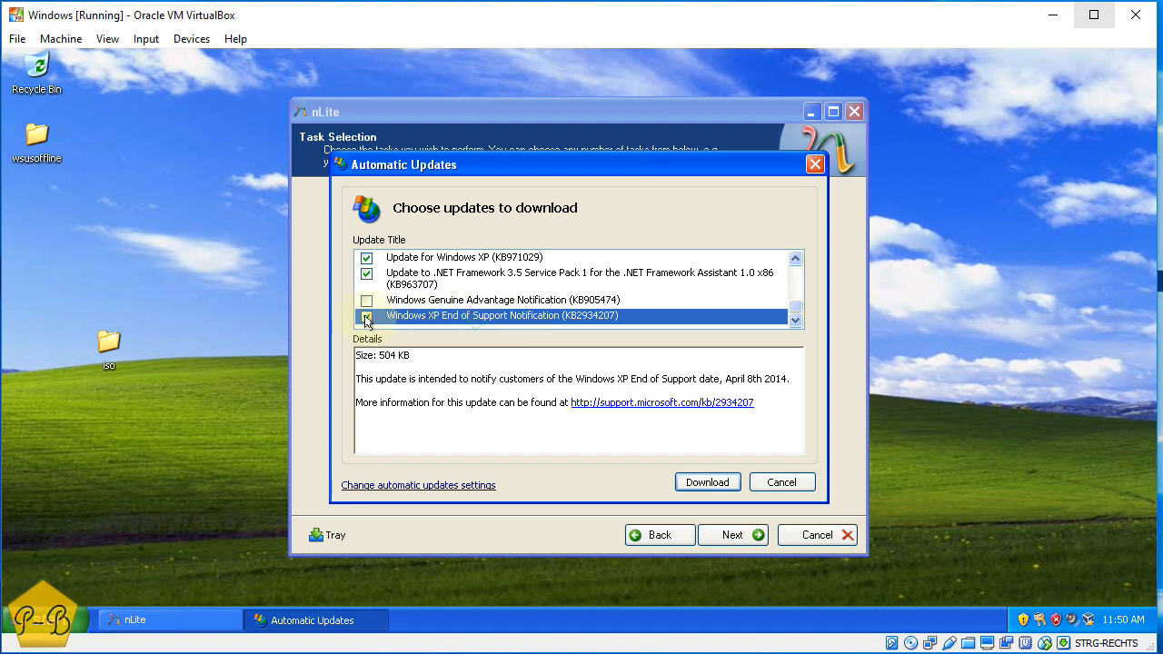
Reselect the Microsoft .NET Framework updates for download, including KB2898856, KB982168 and KB982524
{"action": "scroll", "coordinate": [441, 302], "scroll_direction": "up", "scroll_amount": 1}
{"action": "scroll", "coordinate": [427, 301], "scroll_direction": "up", "scroll_amount": 5}
{"action": "left_click", "coordinate": [411, 296]}
{"action": "left_click", "coordinate": [405, 263]}
{"action": "scroll", "coordinate": [425, 280], "scroll_direction": "up", "scroll_amount": 3}
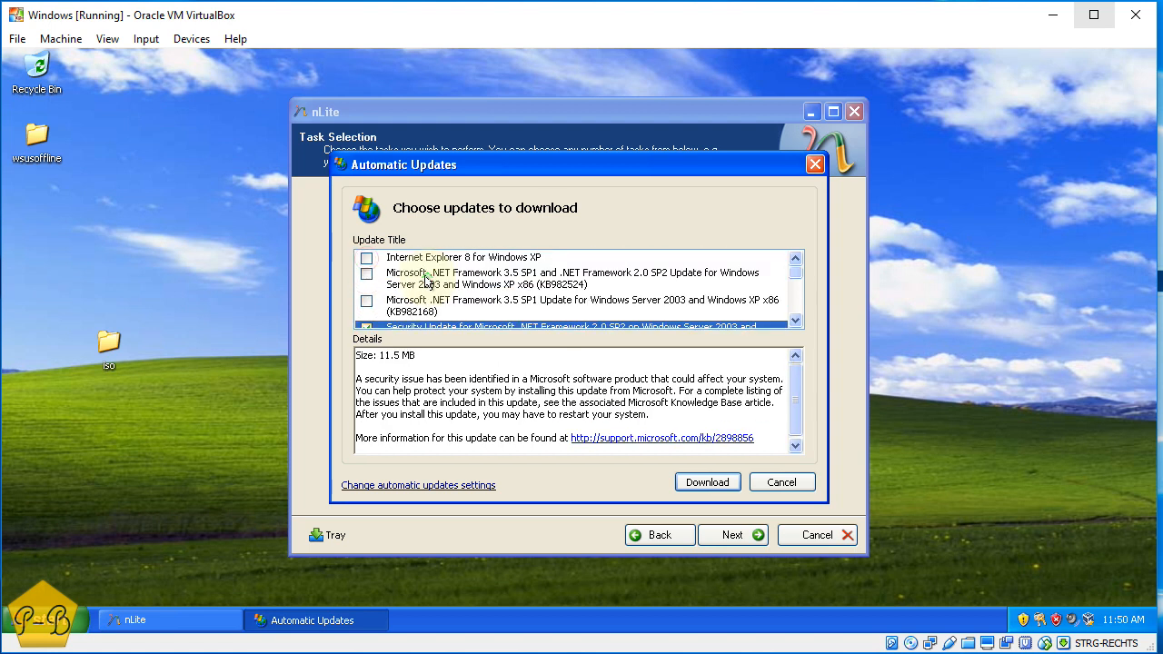
{"action": "left_click", "coordinate": [366, 301]}
{"action": "left_click", "coordinate": [366, 273]}
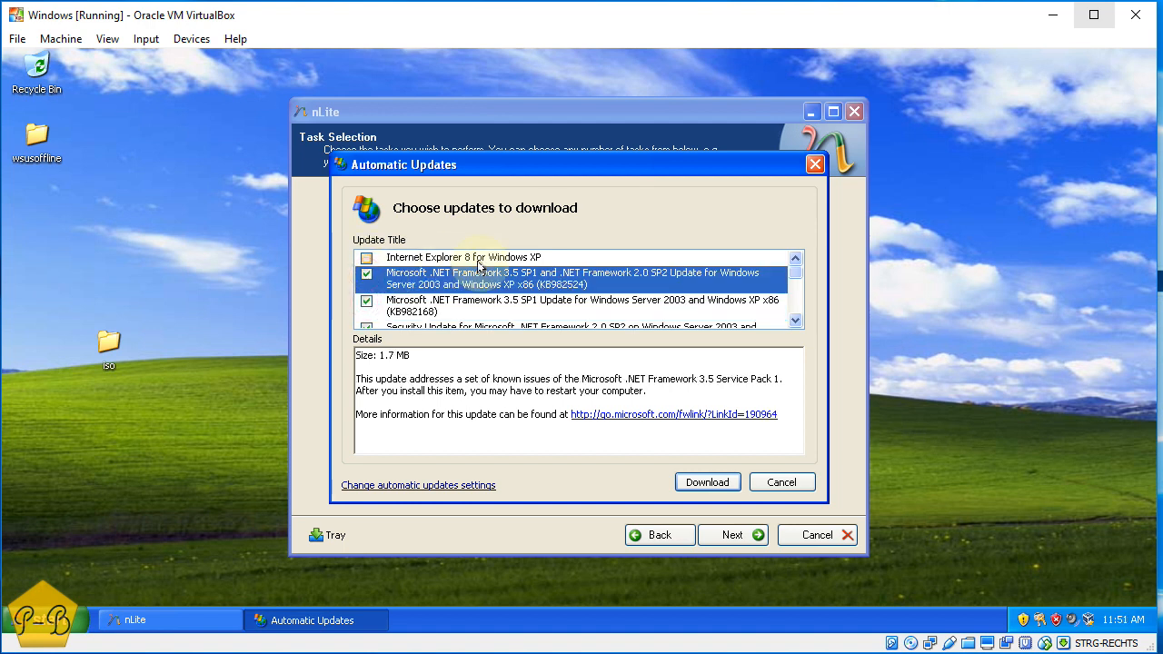
Check the update selection once more and cancel the Automatic Updates download
{"action": "scroll", "coordinate": [482, 300], "scroll_direction": "down", "scroll_amount": 1}
{"action": "scroll", "coordinate": [455, 292], "scroll_direction": "up", "scroll_amount": 1}
{"action": "scroll", "coordinate": [459, 282], "scroll_direction": "down", "scroll_amount": 5}
{"action": "scroll", "coordinate": [464, 290], "scroll_direction": "down", "scroll_amount": 2}
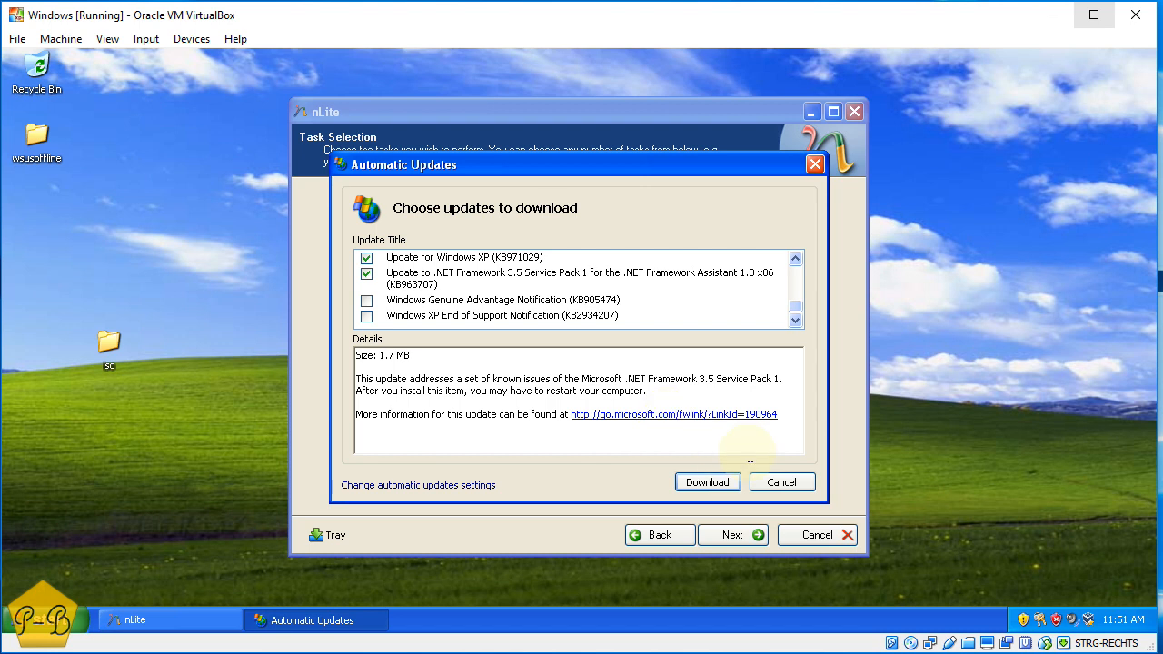
{"action": "left_click", "coordinate": [771, 486]}
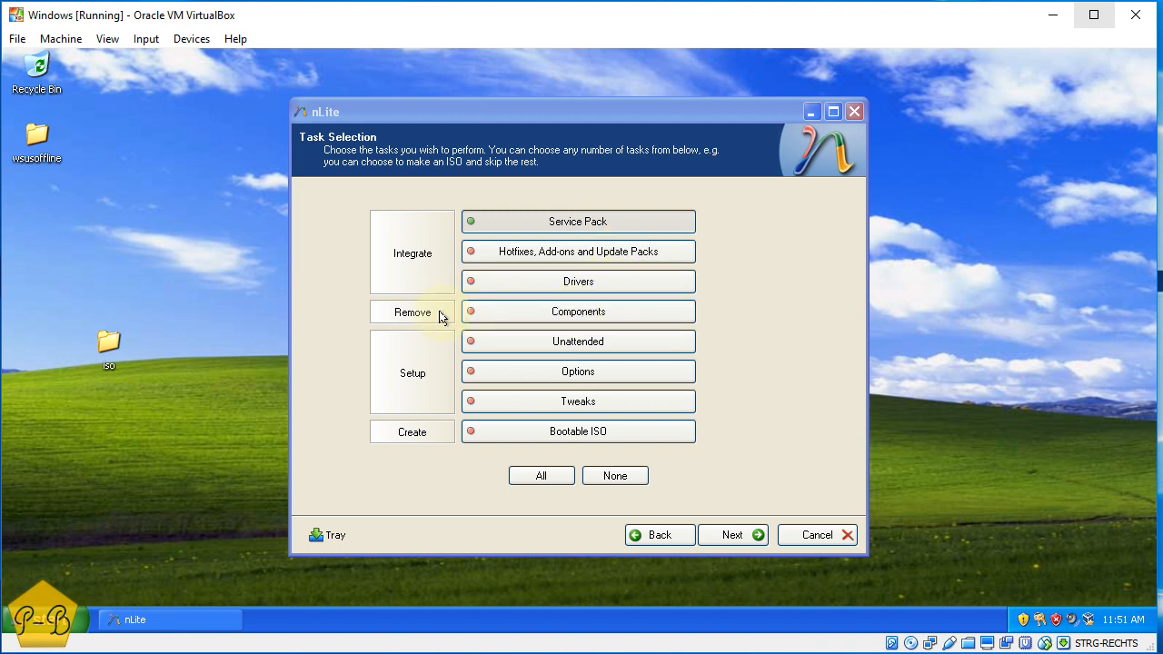
Enable the Components, Unattended, Options, Tweaks and Bootable ISO tasks and proceed to the service pack stage
{"action": "left_click", "coordinate": [512, 314]}
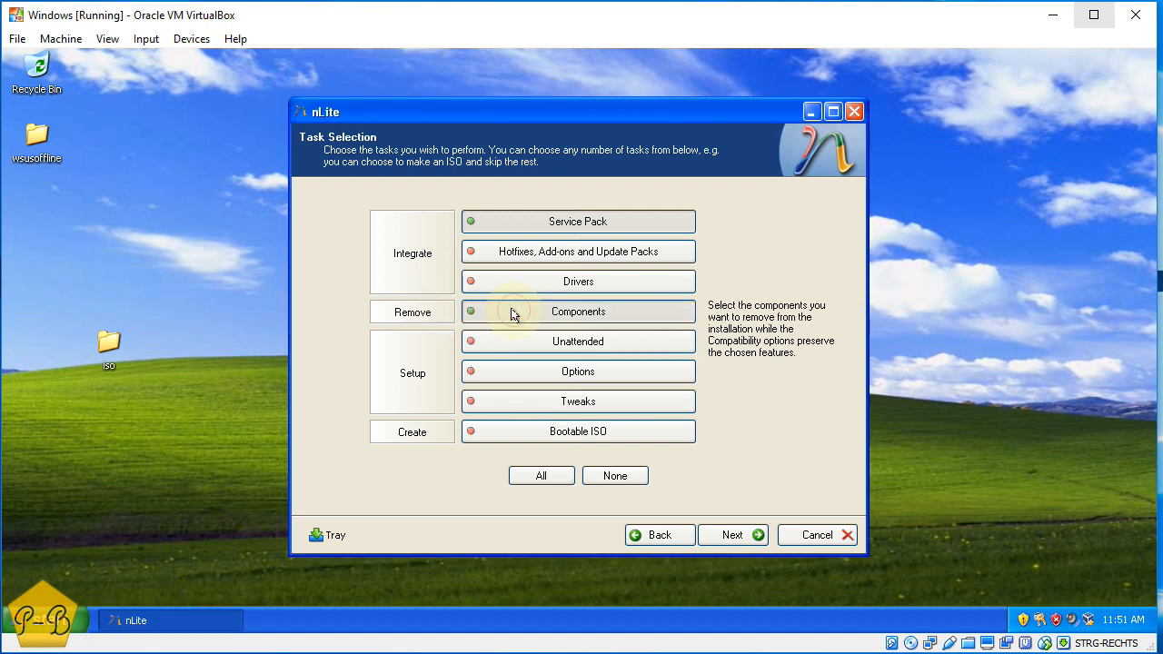
{"action": "left_click", "coordinate": [555, 344]}
{"action": "left_click", "coordinate": [552, 371]}
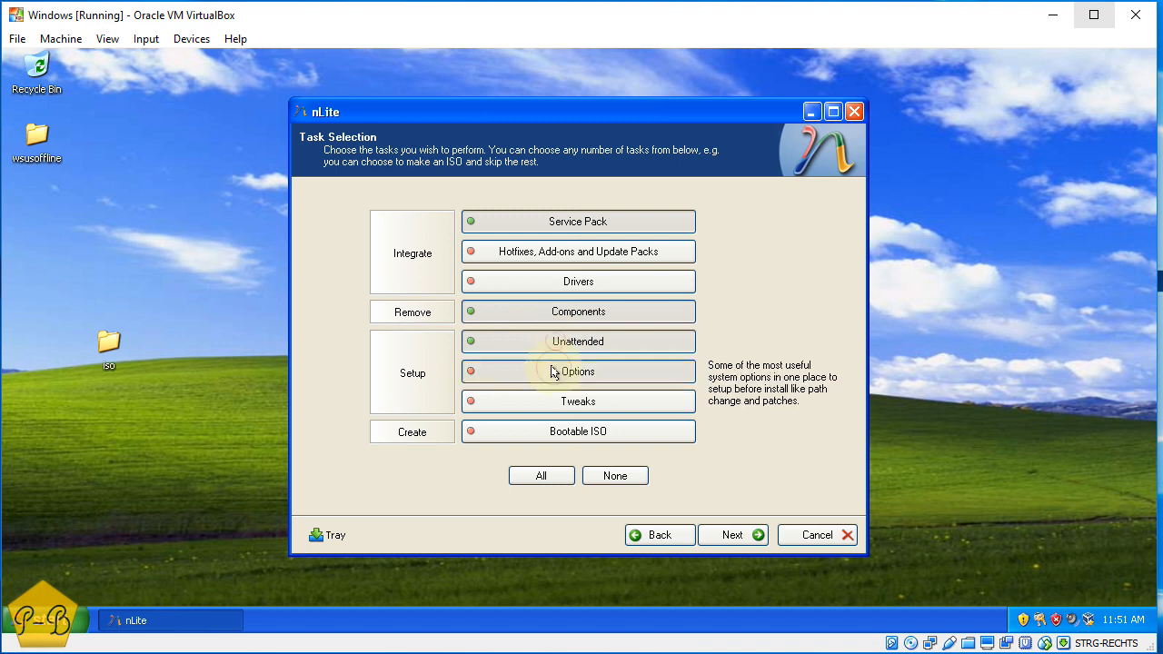
{"action": "left_click", "coordinate": [558, 404]}
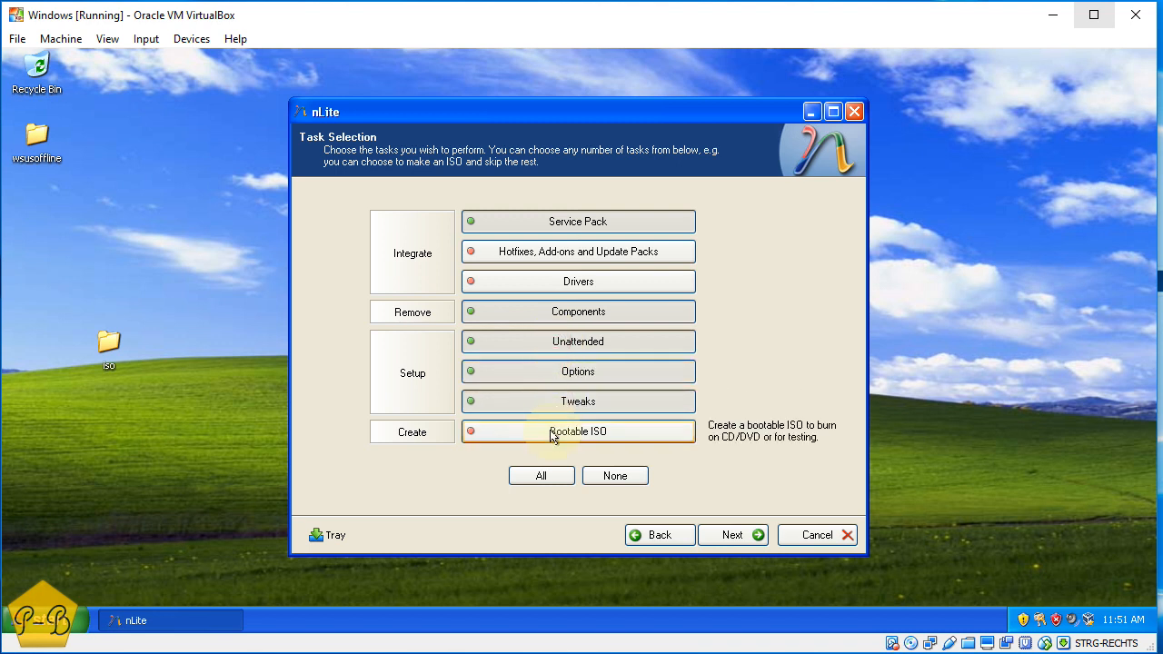
{"action": "left_click", "coordinate": [554, 431]}
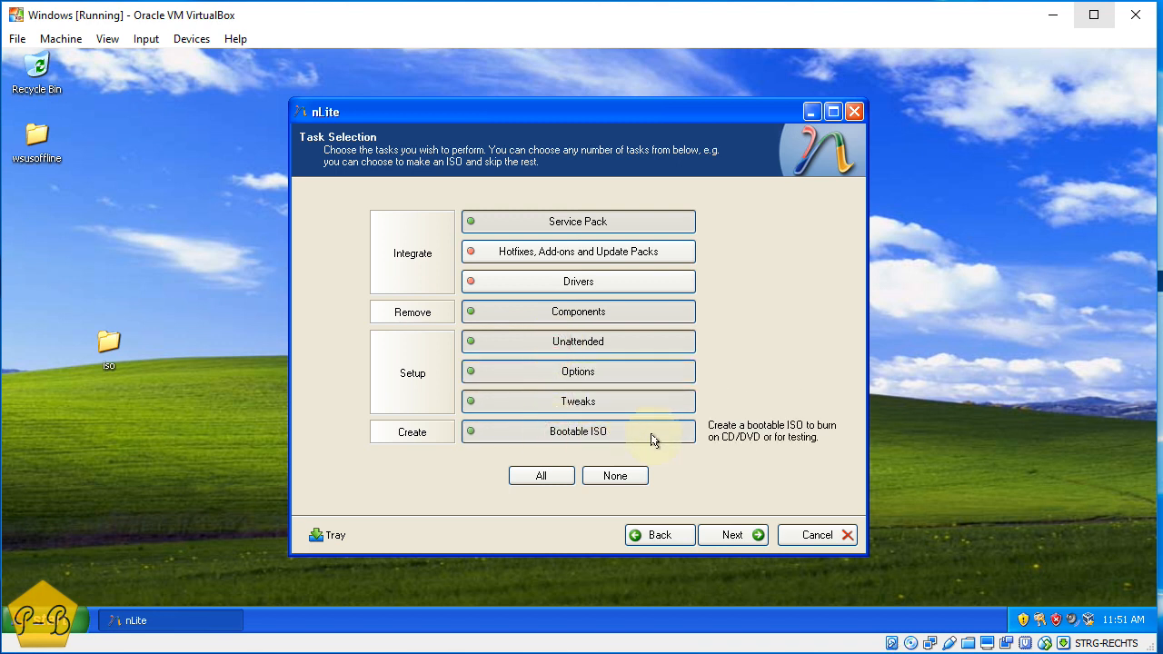
{"action": "left_click", "coordinate": [733, 534]}
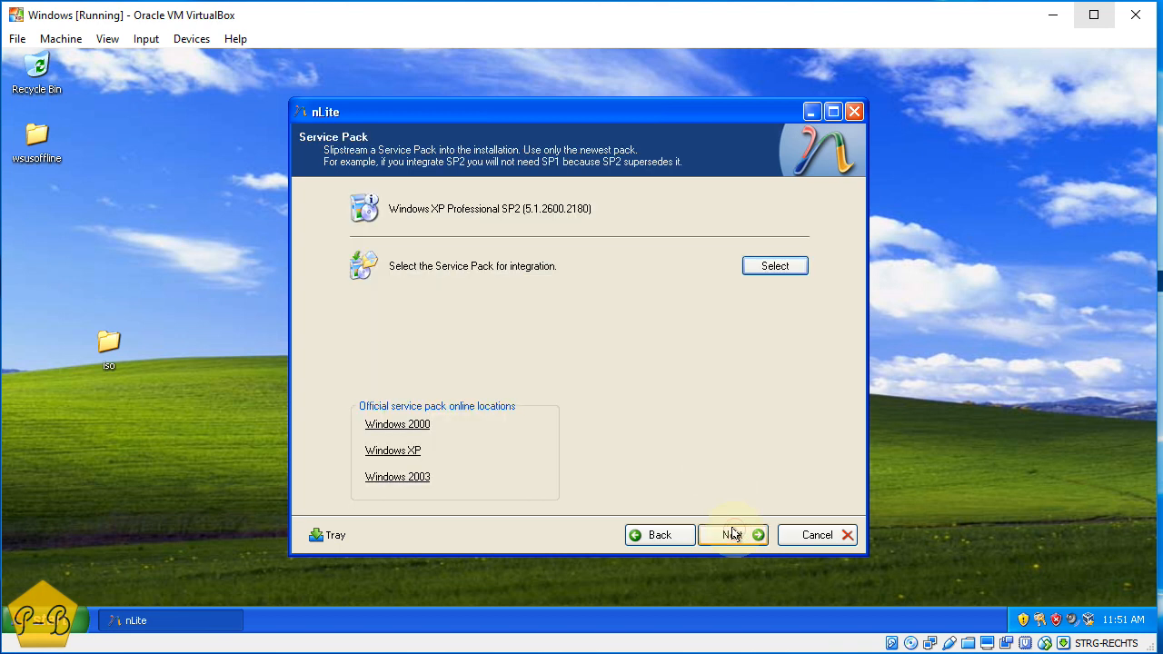
Browse for the service pack executable in the wsus\wxp\enu folder of the http-share on drive E
{"action": "left_click", "coordinate": [772, 265]}
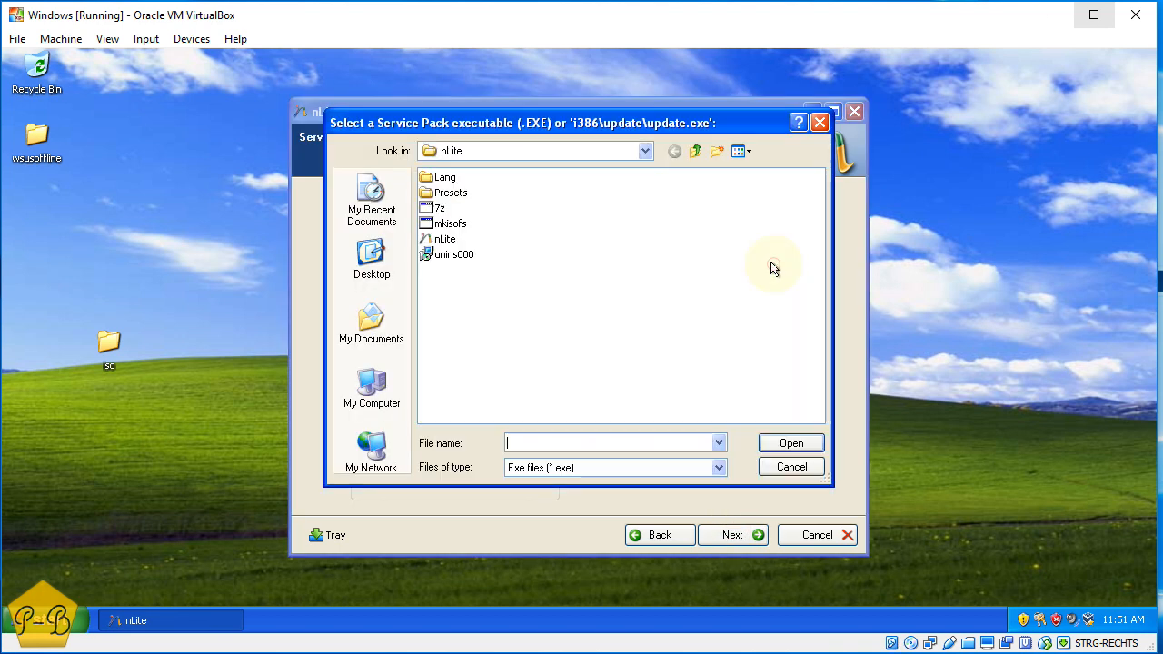
{"action": "left_click", "coordinate": [645, 151]}
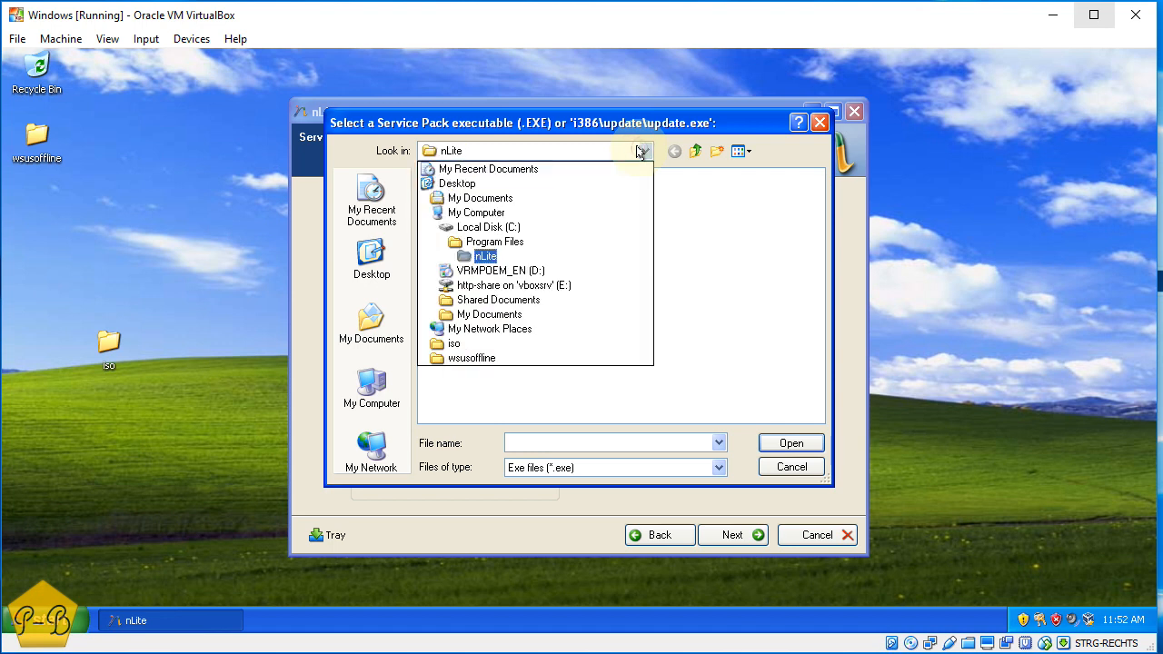
{"action": "left_click", "coordinate": [533, 285]}
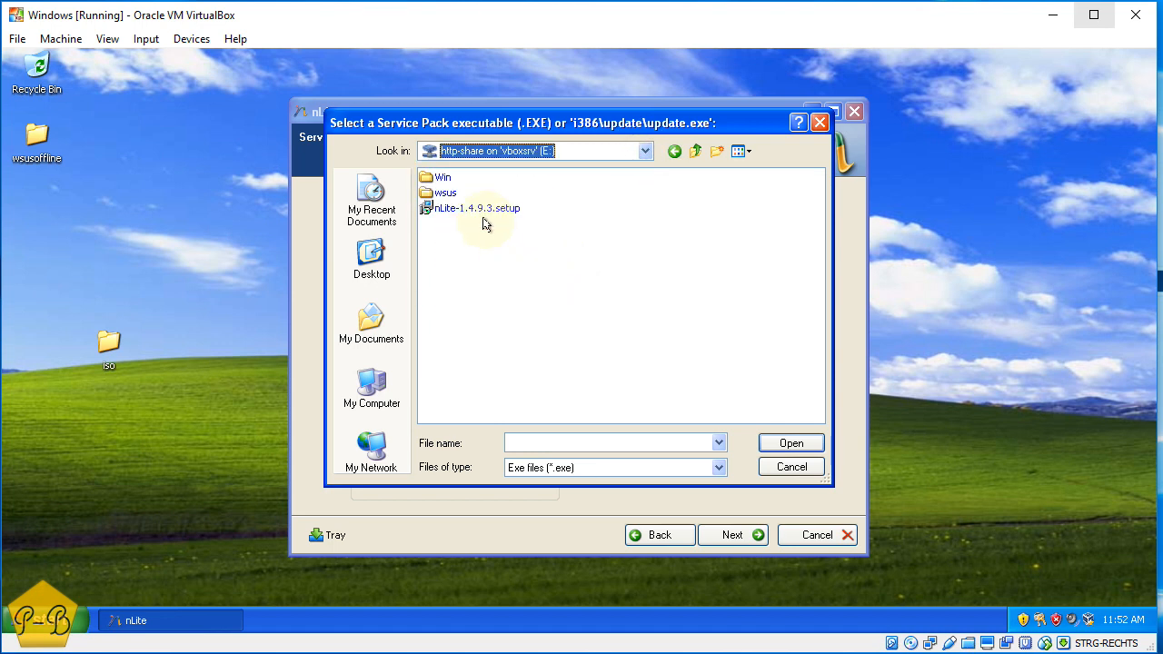
{"action": "double_click", "coordinate": [443, 194]}
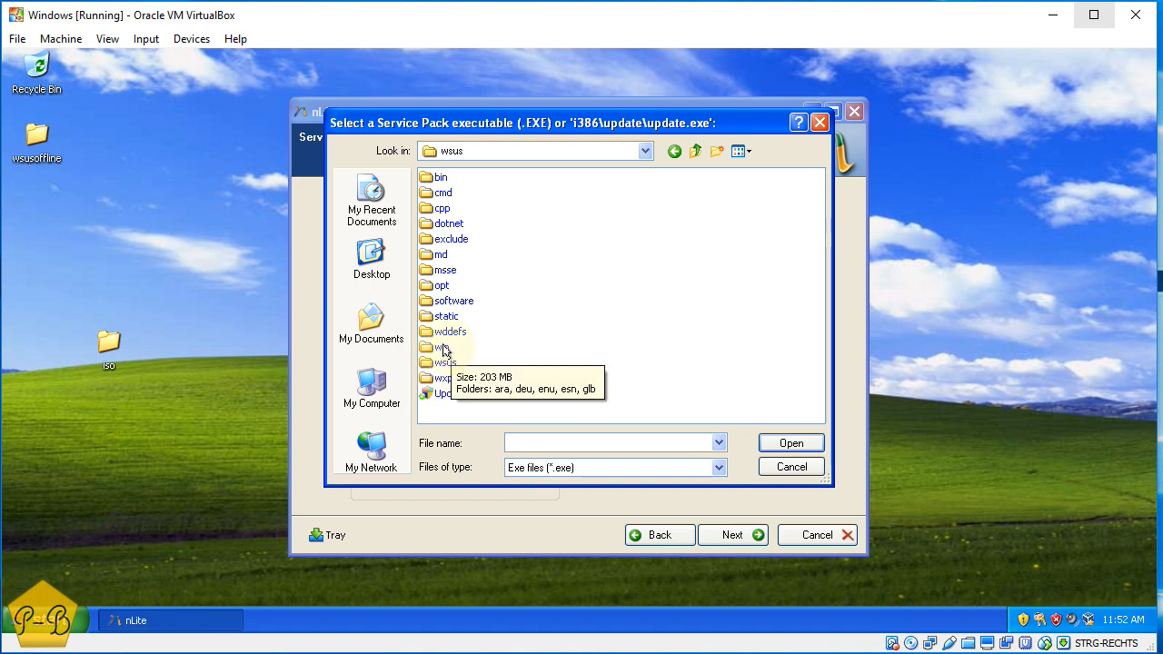
{"action": "double_click", "coordinate": [442, 379]}
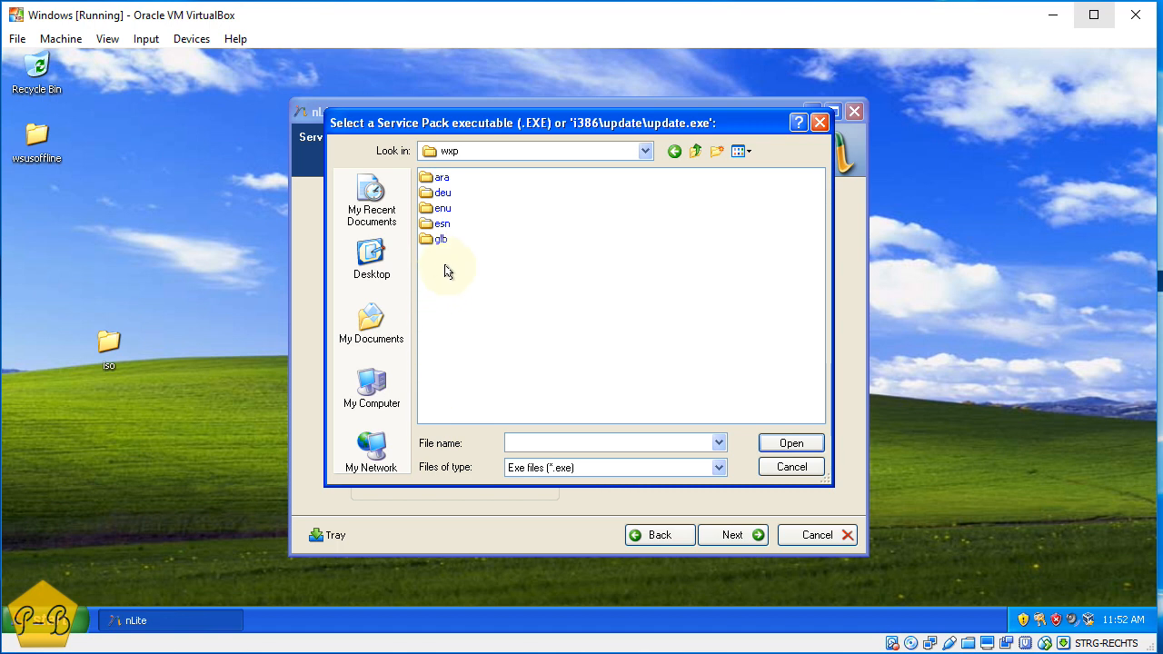
{"action": "double_click", "coordinate": [435, 241]}
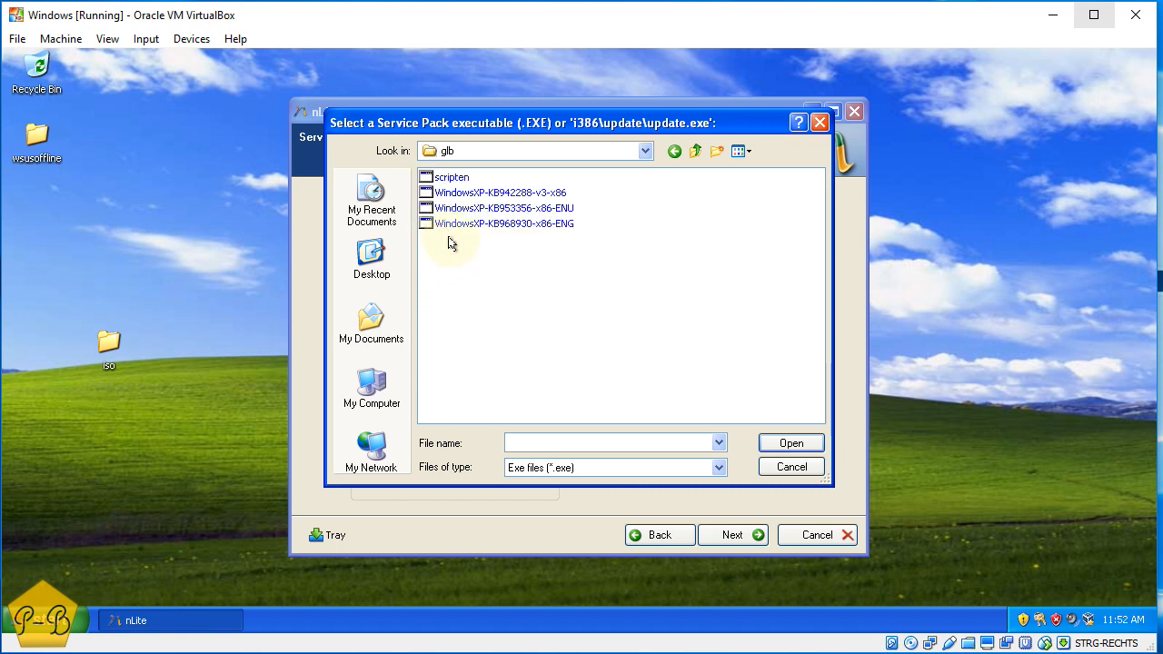
{"action": "left_click", "coordinate": [678, 151]}
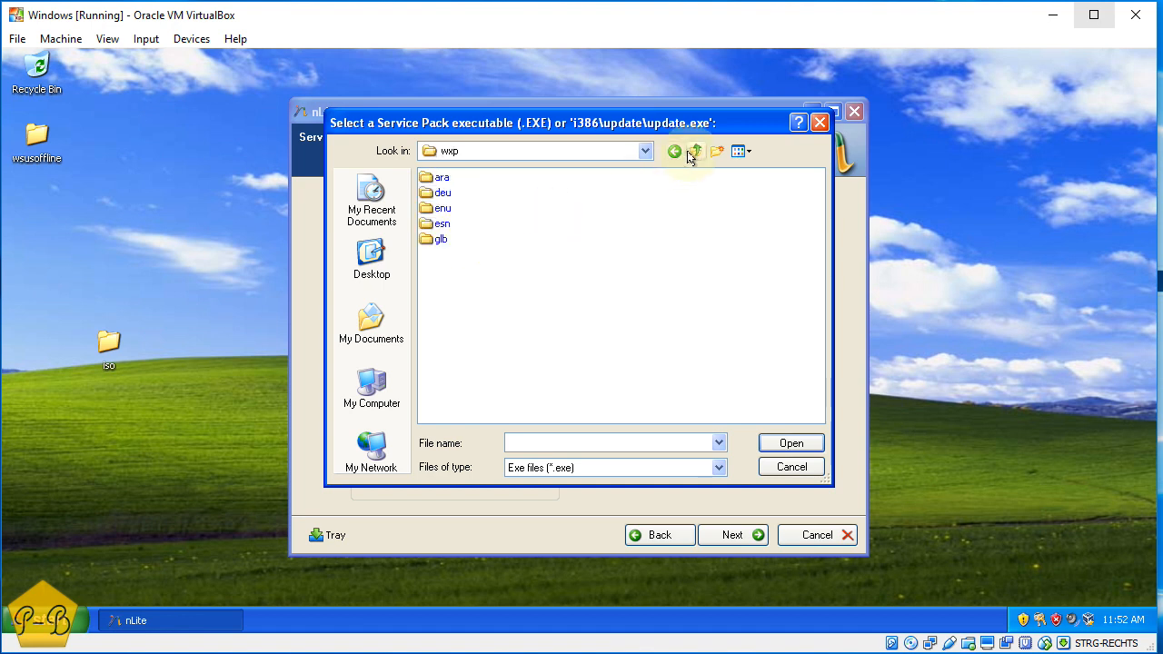
{"action": "double_click", "coordinate": [443, 208]}
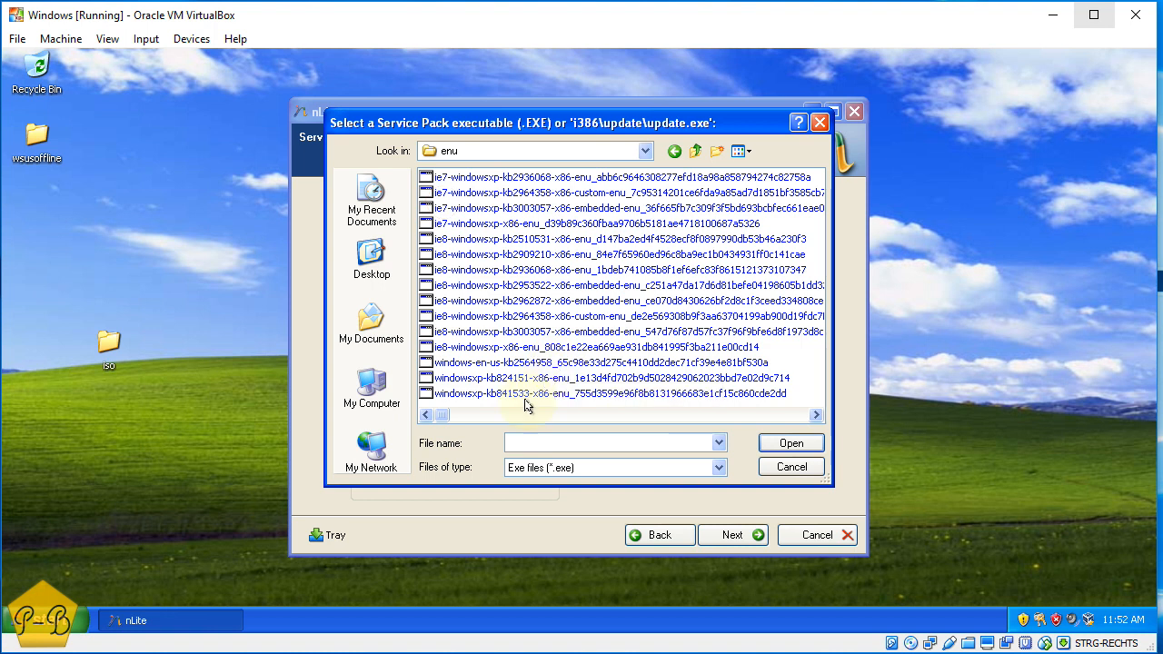
Sort the detailed file list by largest size first and integrate WindowsXP-KB936929-SP3-x86-ENU into the installation
{"action": "left_click", "coordinate": [745, 152]}
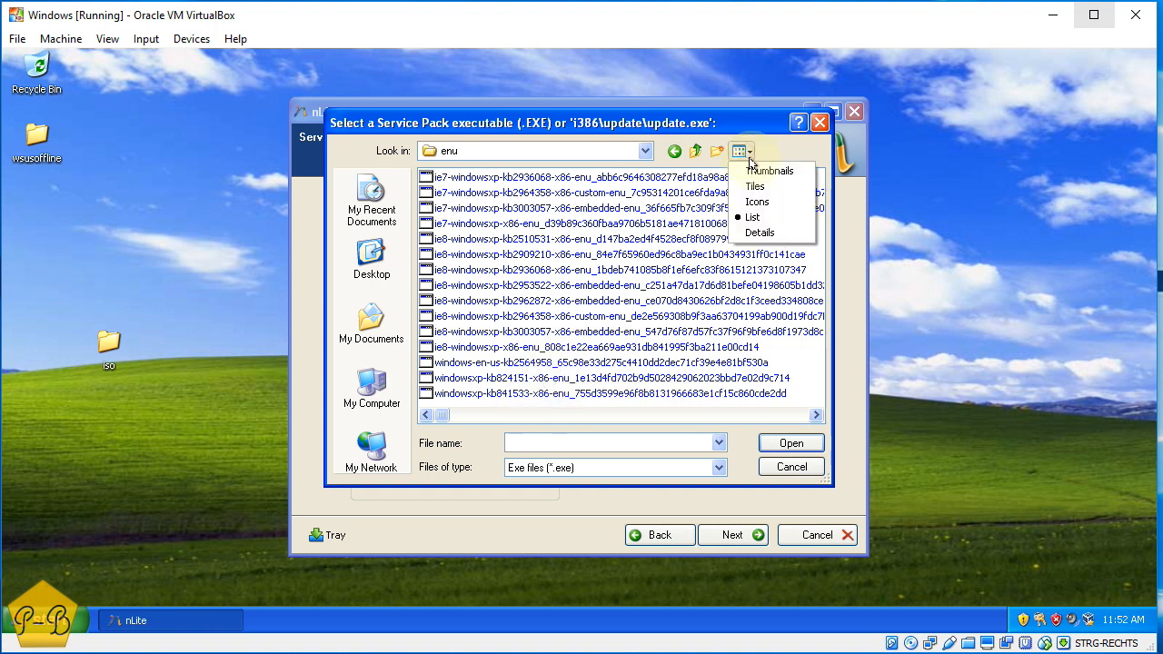
{"action": "left_click", "coordinate": [758, 233]}
{"action": "left_click", "coordinate": [646, 180]}
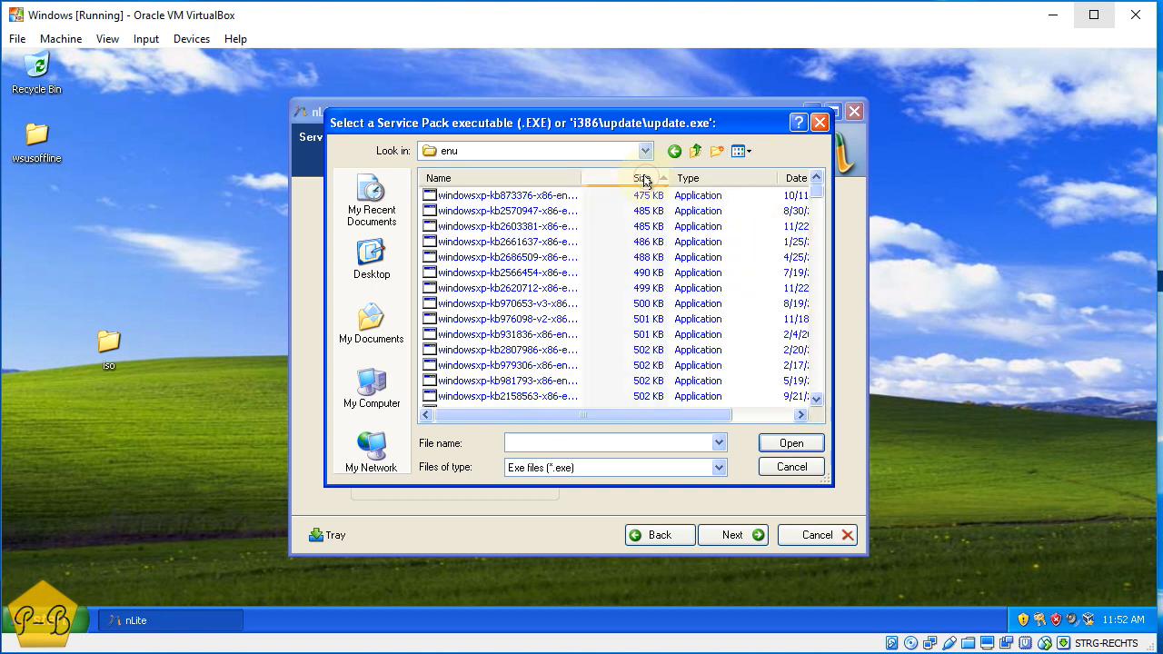
{"action": "left_click", "coordinate": [646, 179]}
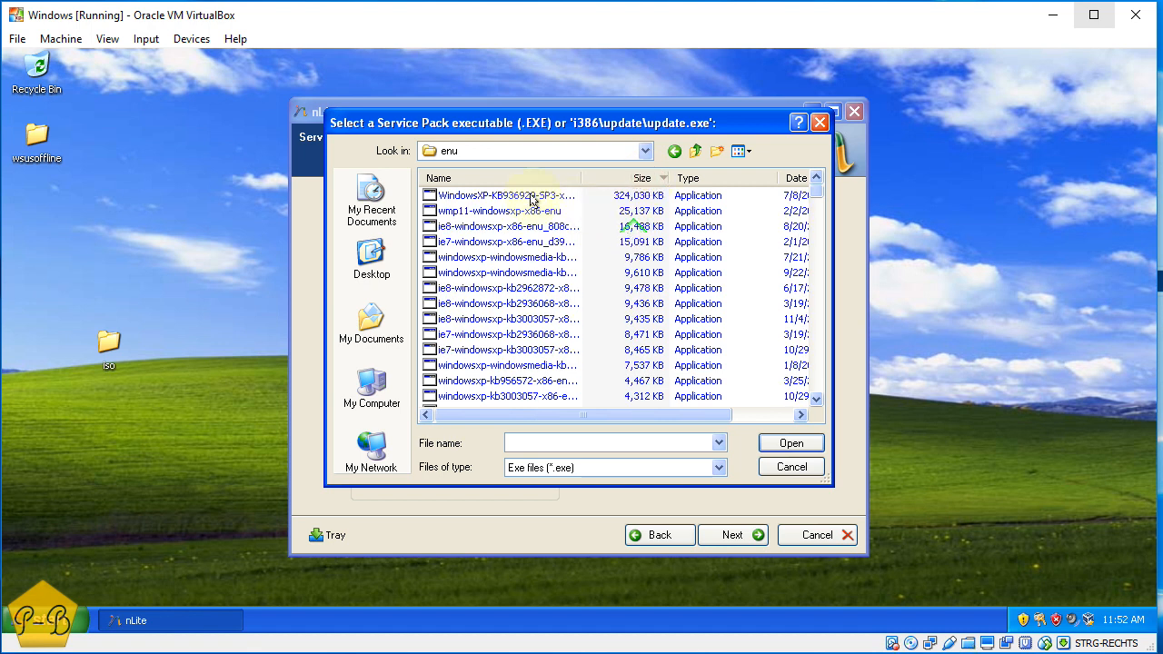
{"action": "left_click_drag", "start_coordinate": [580, 179], "coordinate": [644, 177]}
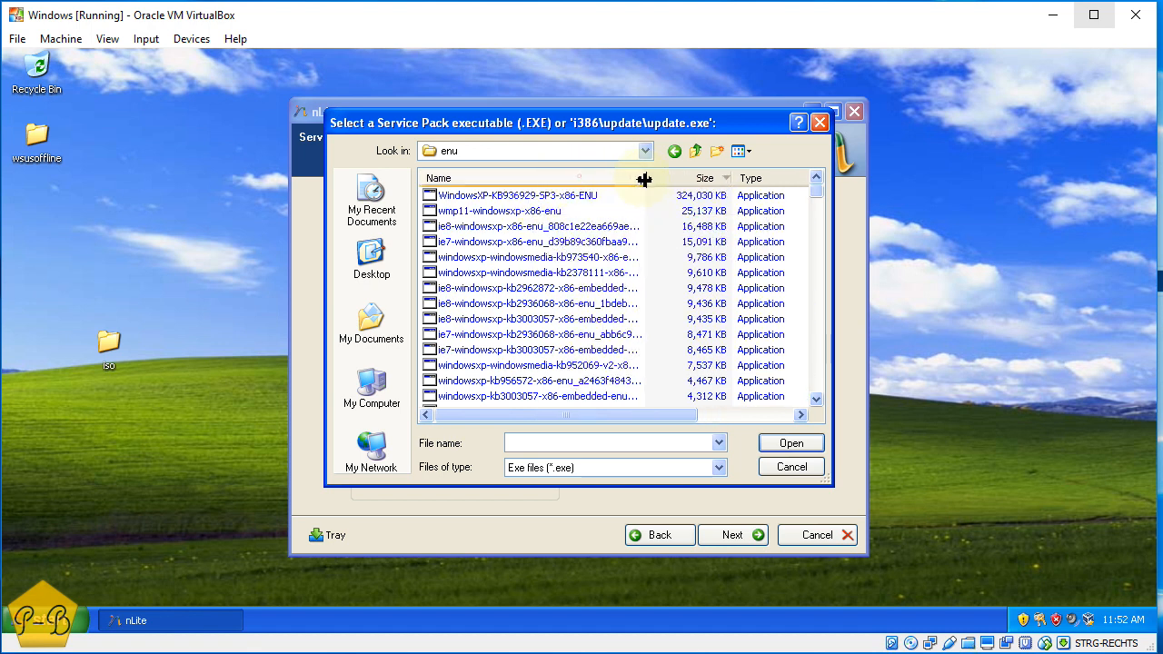
{"action": "left_click", "coordinate": [567, 196]}
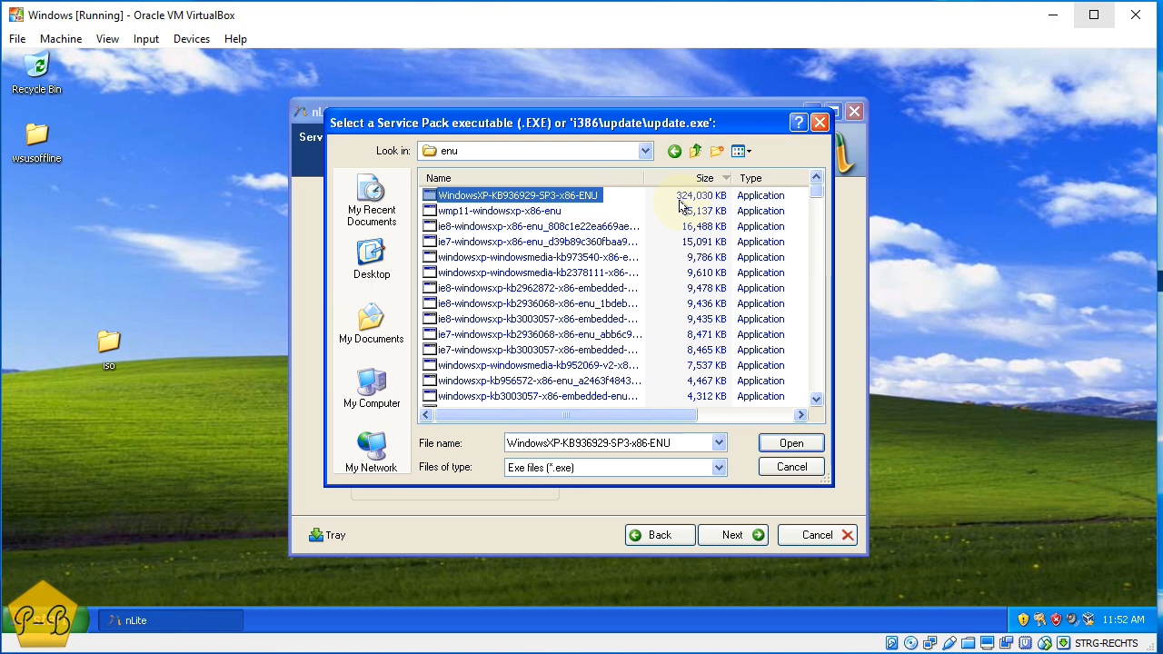
{"action": "left_click", "coordinate": [782, 443]}
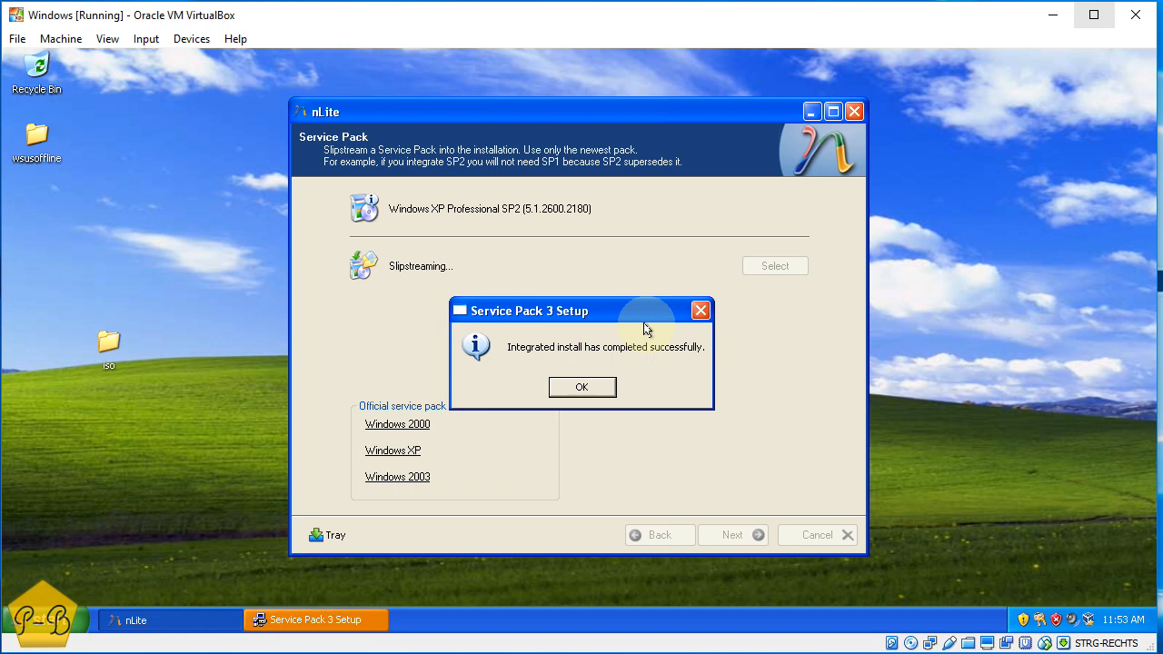
{"action": "left_click", "coordinate": [582, 387]}
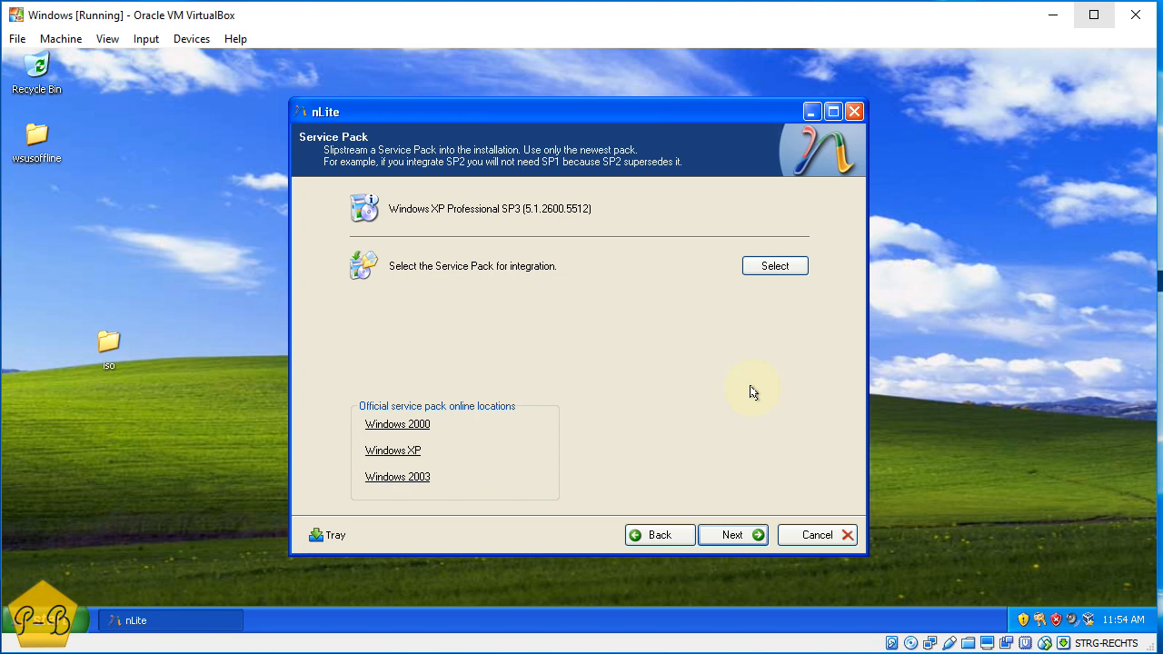
Proceed to component removal and preserve Fast User Switching, DHCP functionality, Prefetch functionality, Printers and Remote Desktop in the compatibility settings
{"action": "left_click", "coordinate": [733, 535]}
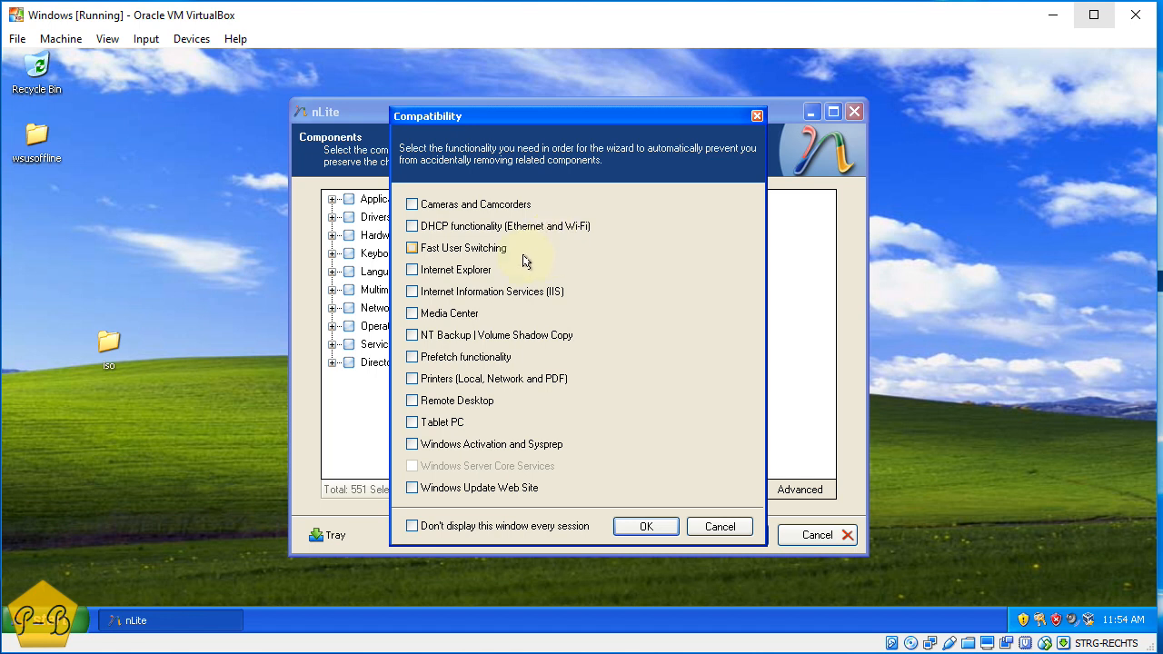
{"action": "left_click", "coordinate": [409, 251]}
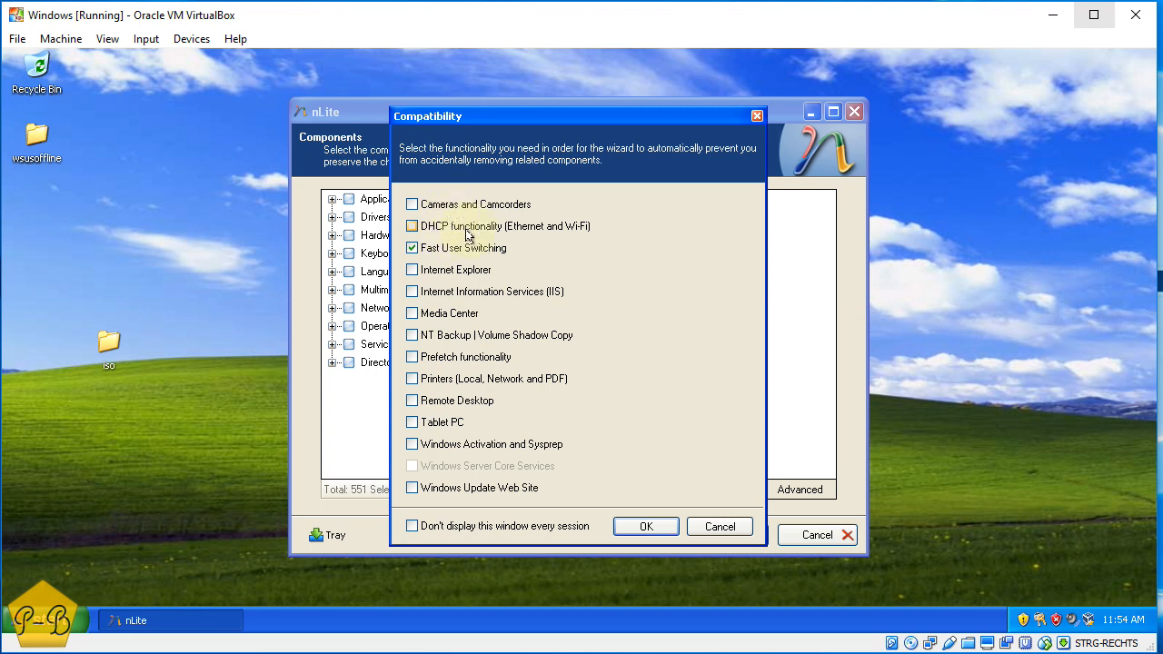
{"action": "left_click", "coordinate": [412, 228]}
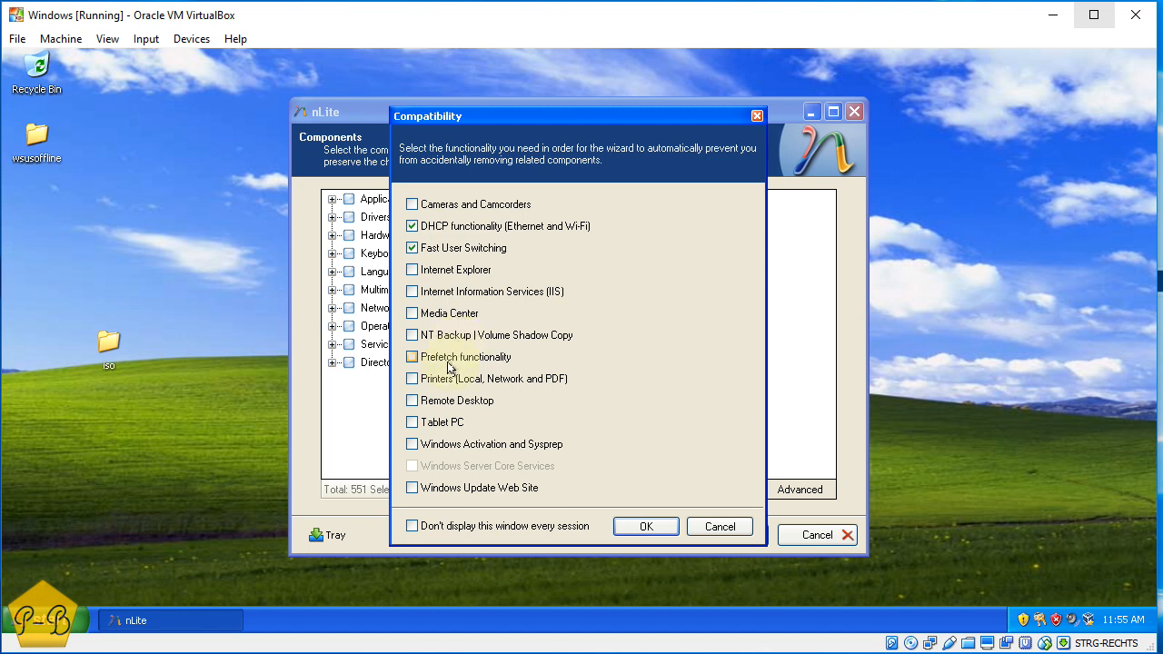
{"action": "left_click", "coordinate": [412, 358]}
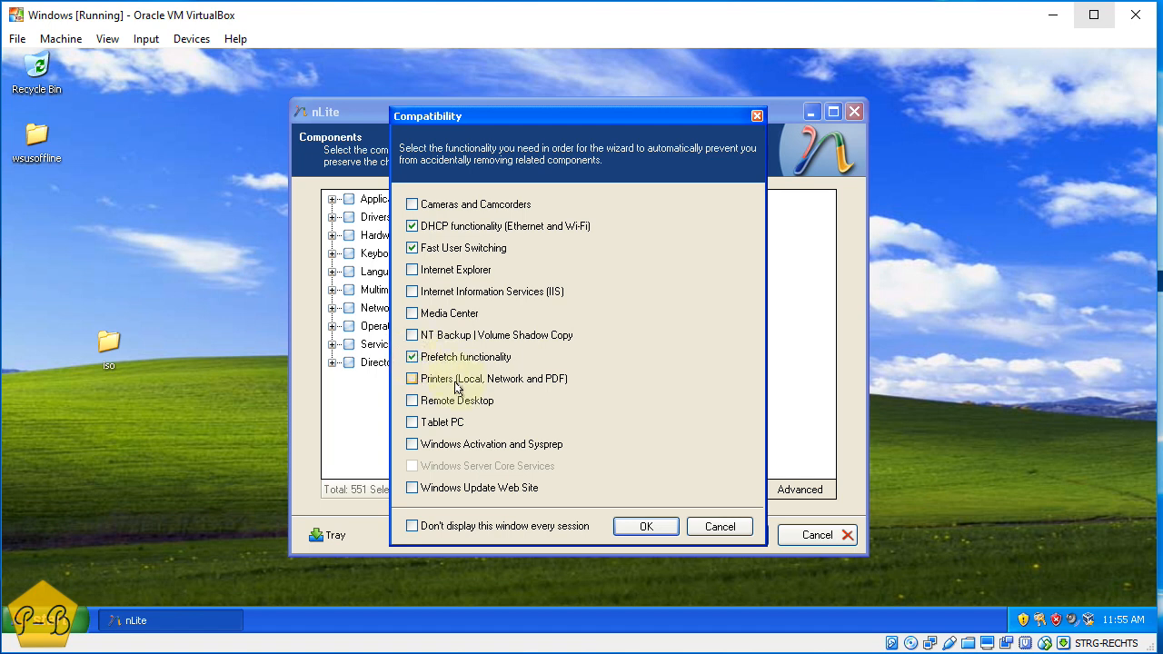
{"action": "left_click", "coordinate": [413, 380]}
{"action": "left_click", "coordinate": [452, 403]}
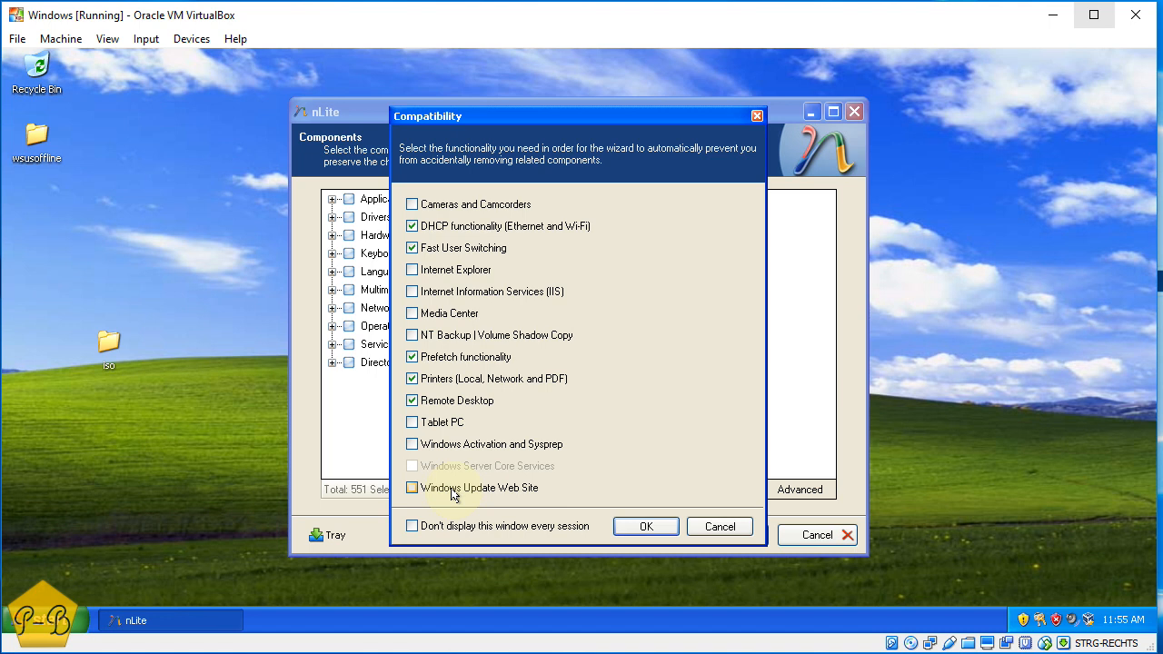
{"action": "left_click", "coordinate": [639, 531]}
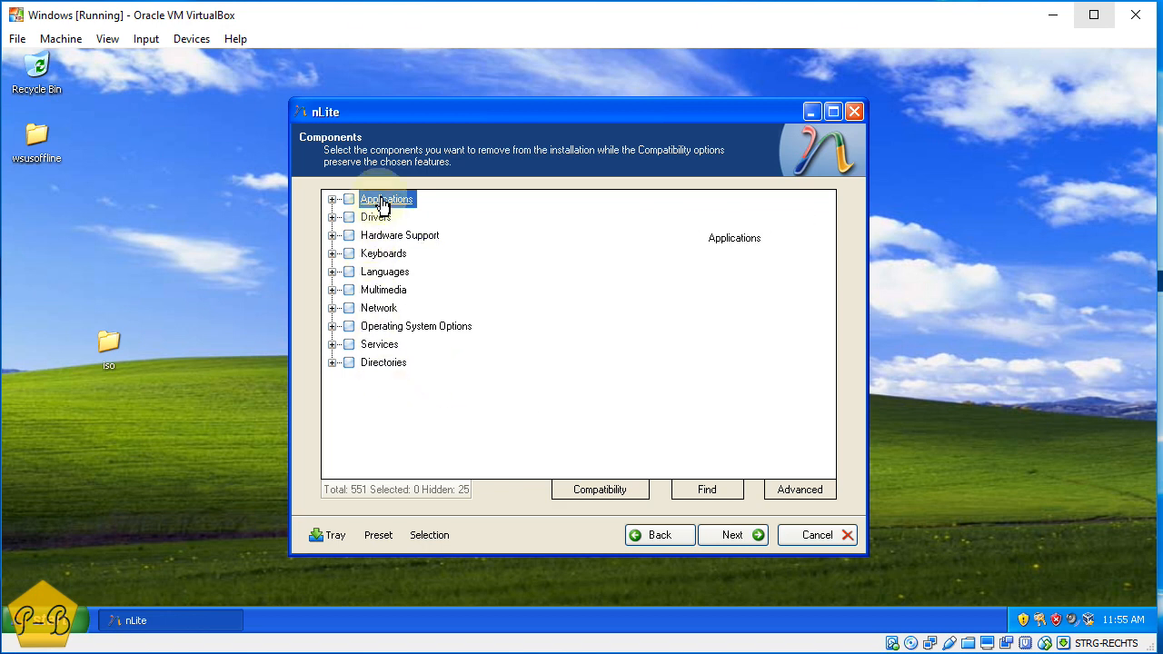
Mark all entries under Directories for removal, plus the Uninterruptible Power Supply and Service Advertising Protocol services
{"action": "left_click", "coordinate": [333, 364]}
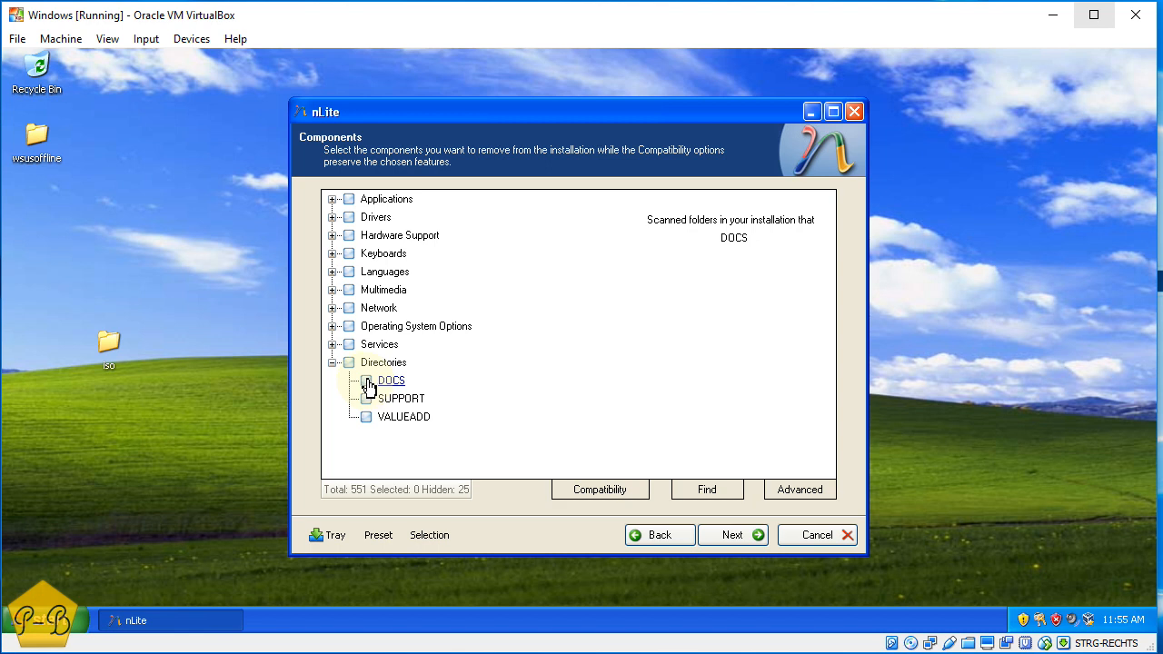
{"action": "left_click", "coordinate": [352, 365]}
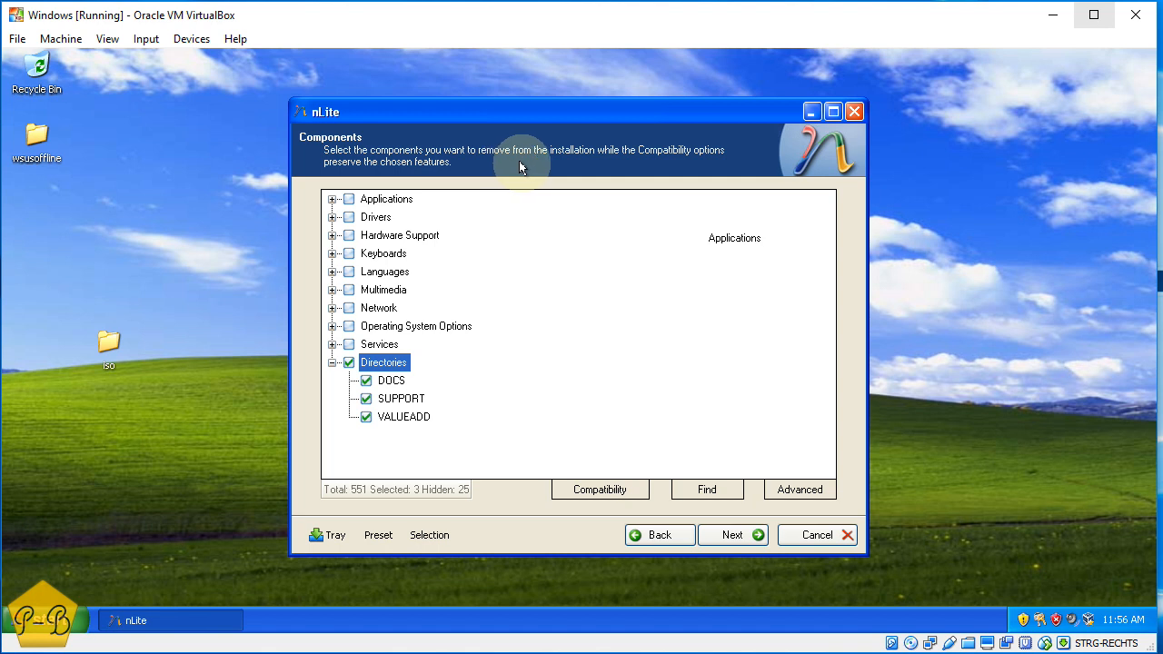
{"action": "left_click", "coordinate": [334, 345]}
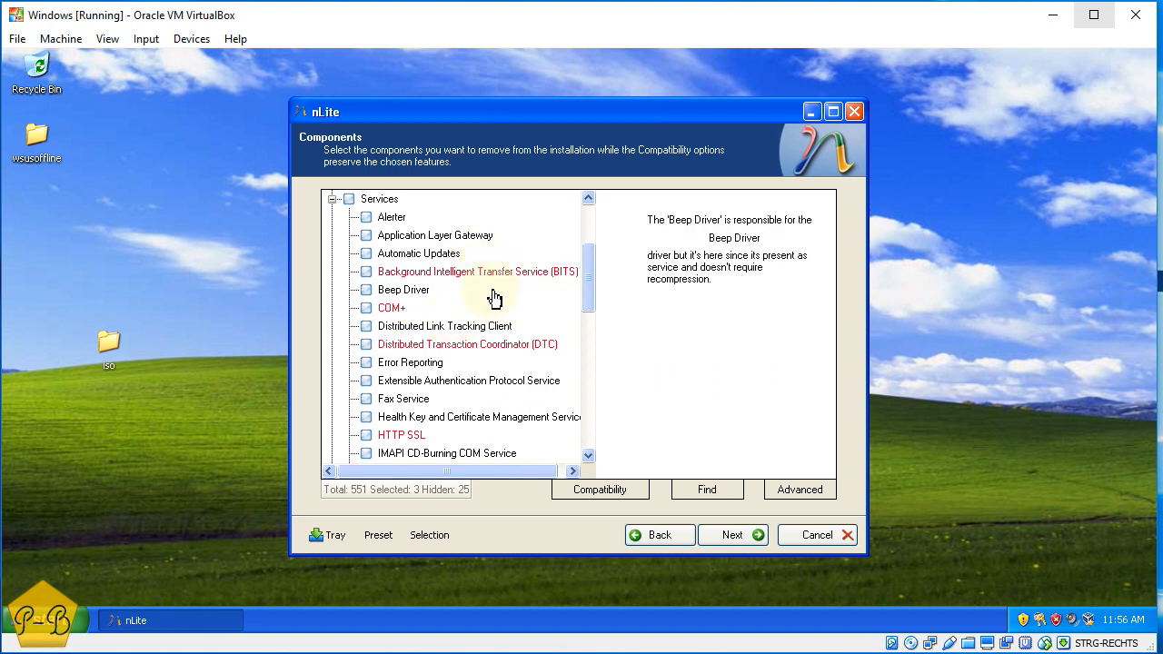
{"action": "scroll", "coordinate": [494, 291], "scroll_direction": "down", "scroll_amount": 7}
{"action": "scroll", "coordinate": [492, 307], "scroll_direction": "down", "scroll_amount": 4}
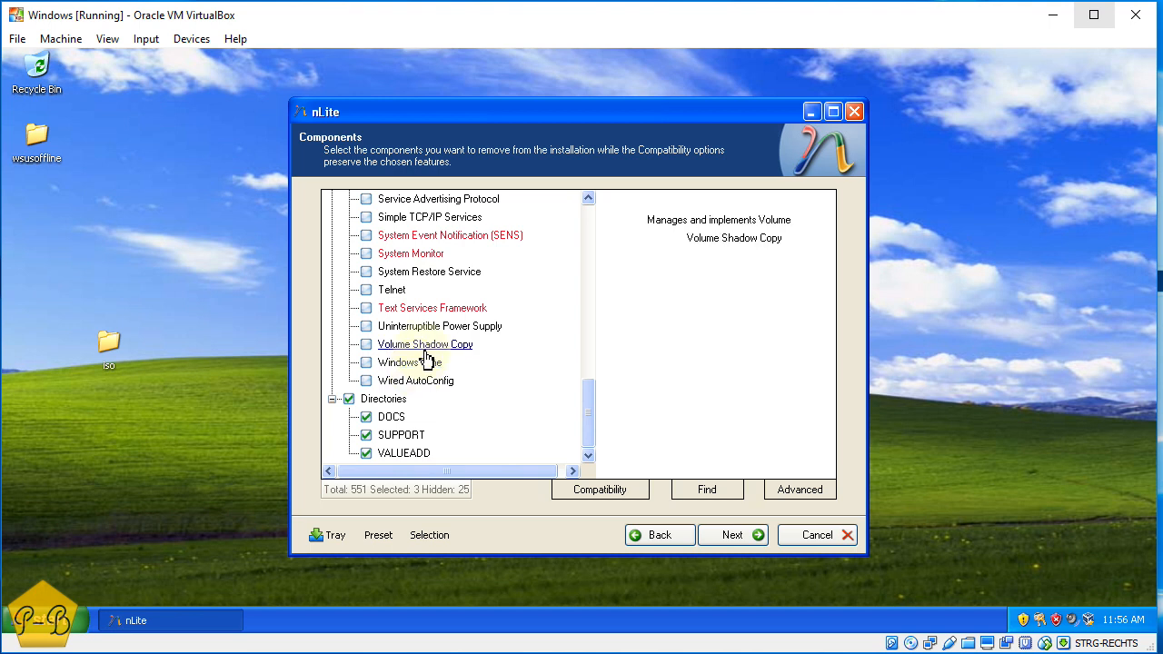
{"action": "left_click", "coordinate": [367, 329]}
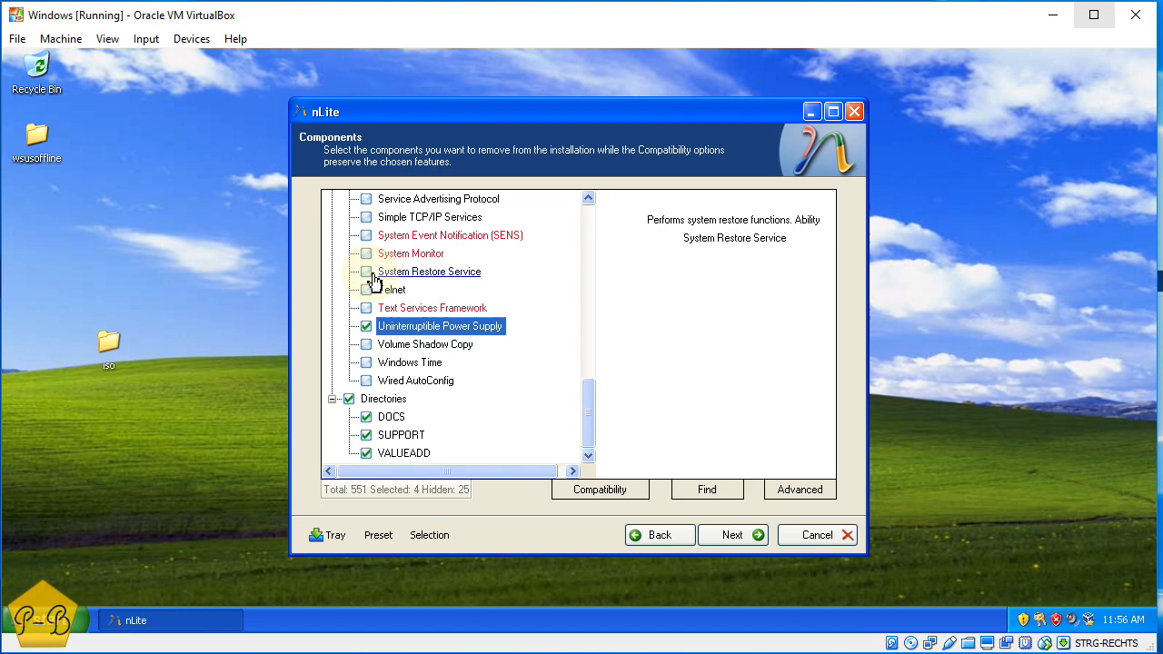
{"action": "scroll", "coordinate": [422, 284], "scroll_direction": "up", "scroll_amount": 1}
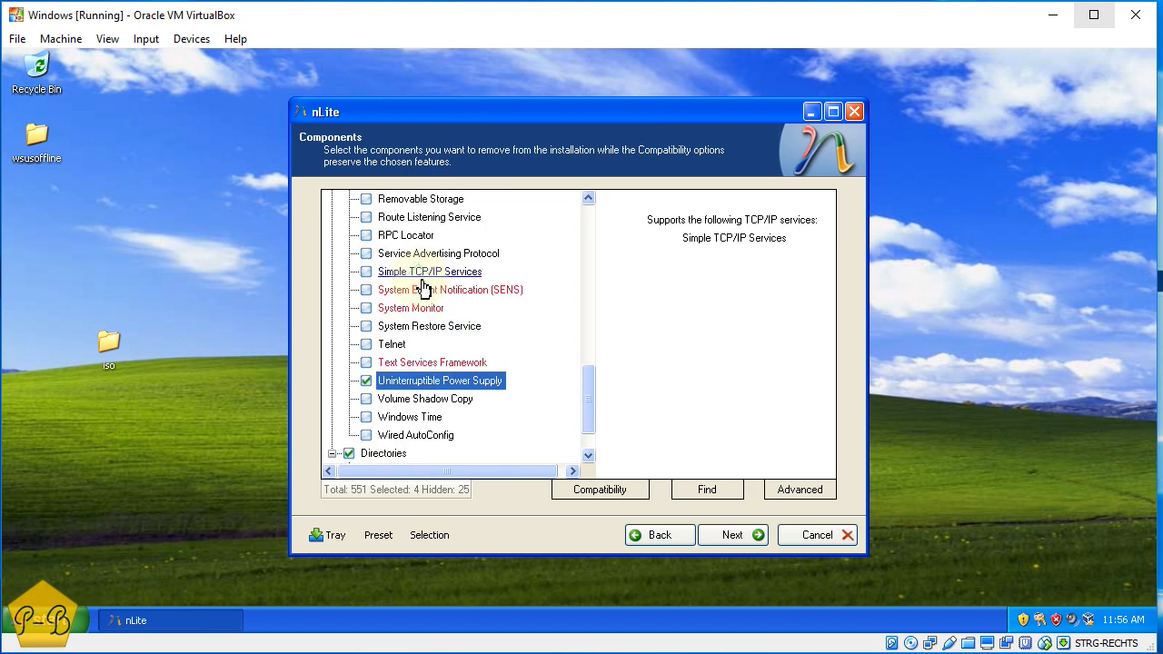
{"action": "scroll", "coordinate": [418, 293], "scroll_direction": "up", "scroll_amount": 1}
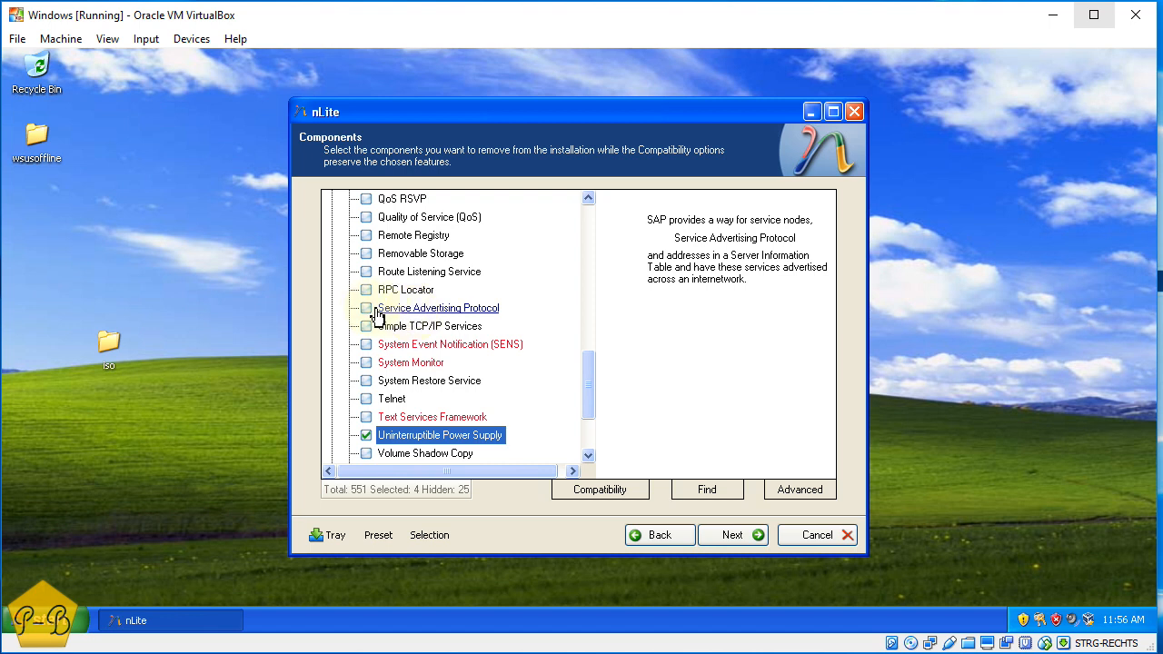
{"action": "left_click", "coordinate": [376, 310]}
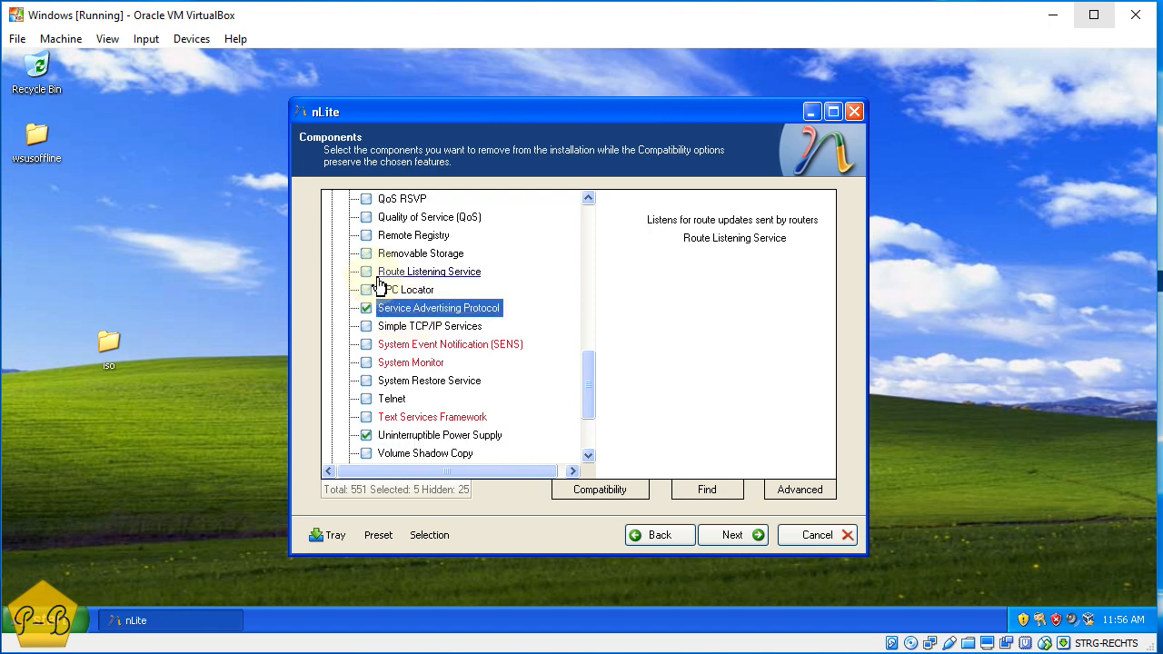
{"action": "scroll", "coordinate": [380, 286], "scroll_direction": "up", "scroll_amount": 1}
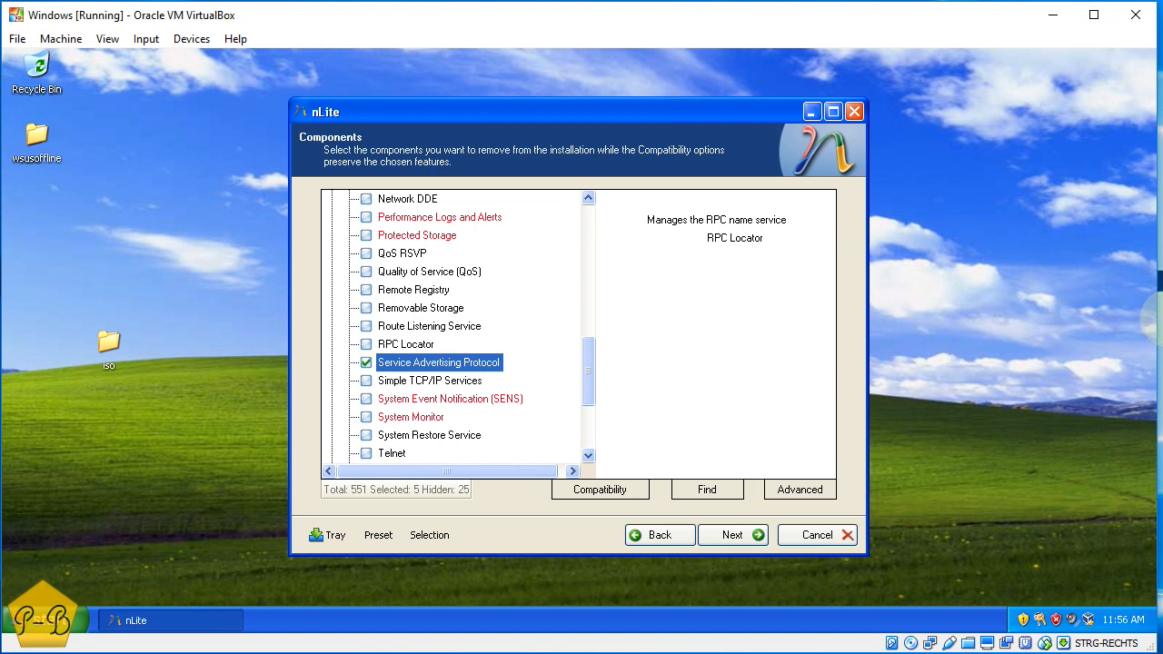
Move the nLite window aside, narrow the virtual machine window to just fit it, and minimize the other open windows
{"action": "left_click_drag", "start_coordinate": [696, 110], "coordinate": [452, 98]}
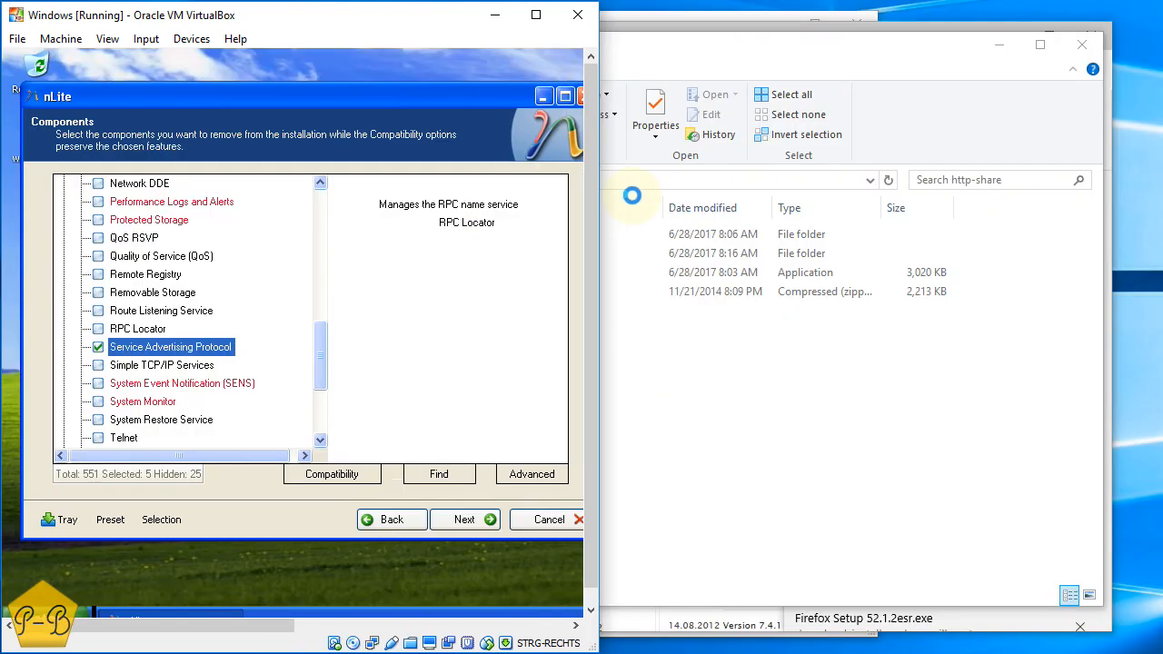
{"action": "left_click_drag", "start_coordinate": [624, 197], "coordinate": [680, 201]}
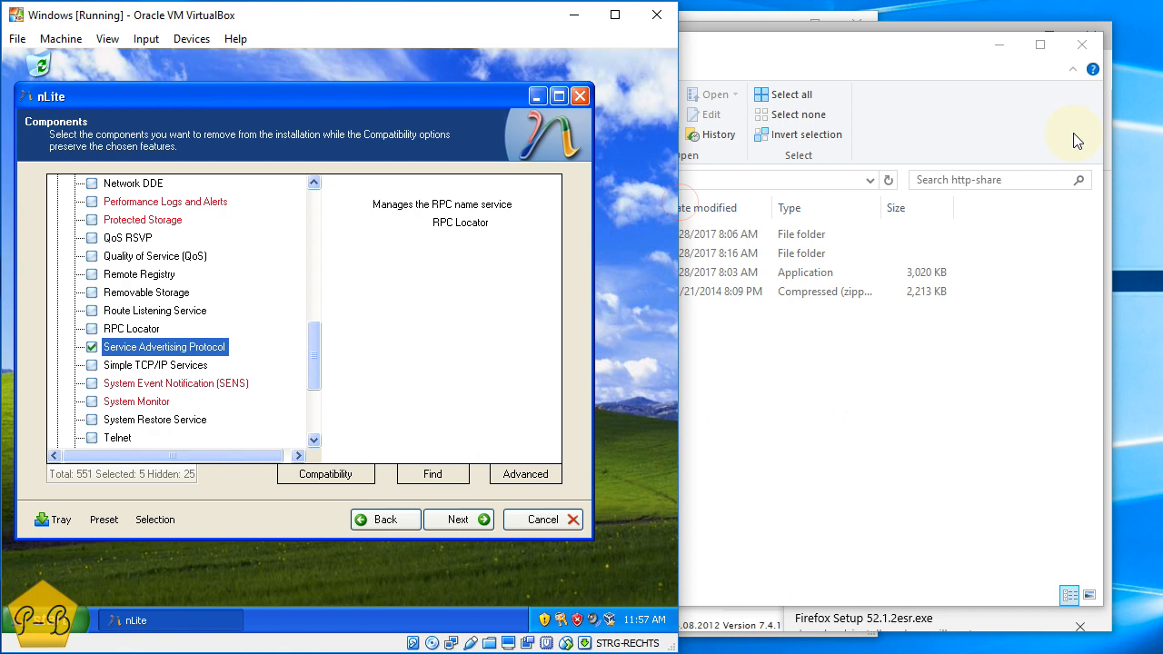
{"action": "left_click", "coordinate": [1005, 46]}
{"action": "left_click", "coordinate": [1008, 39]}
{"action": "left_click", "coordinate": [774, 28]}
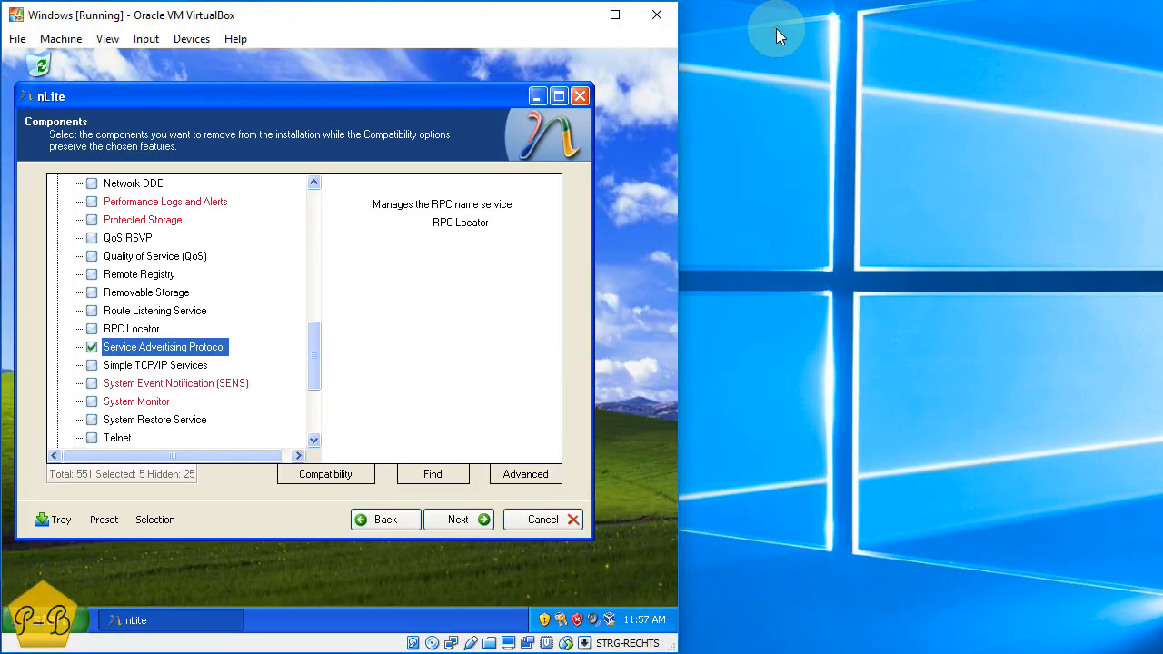
{"action": "left_click", "coordinate": [777, 31]}
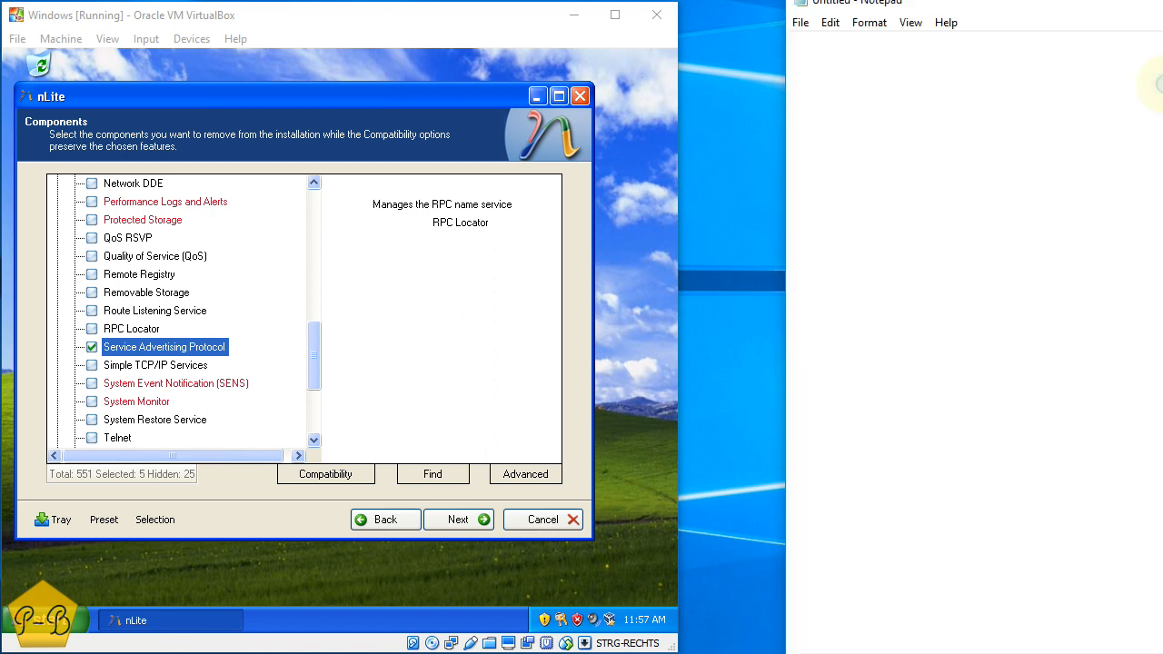
Resize and move the empty Notepad window so it fills the free space beside the virtual machine
{"action": "left_click_drag", "start_coordinate": [789, 53], "coordinate": [914, 452]}
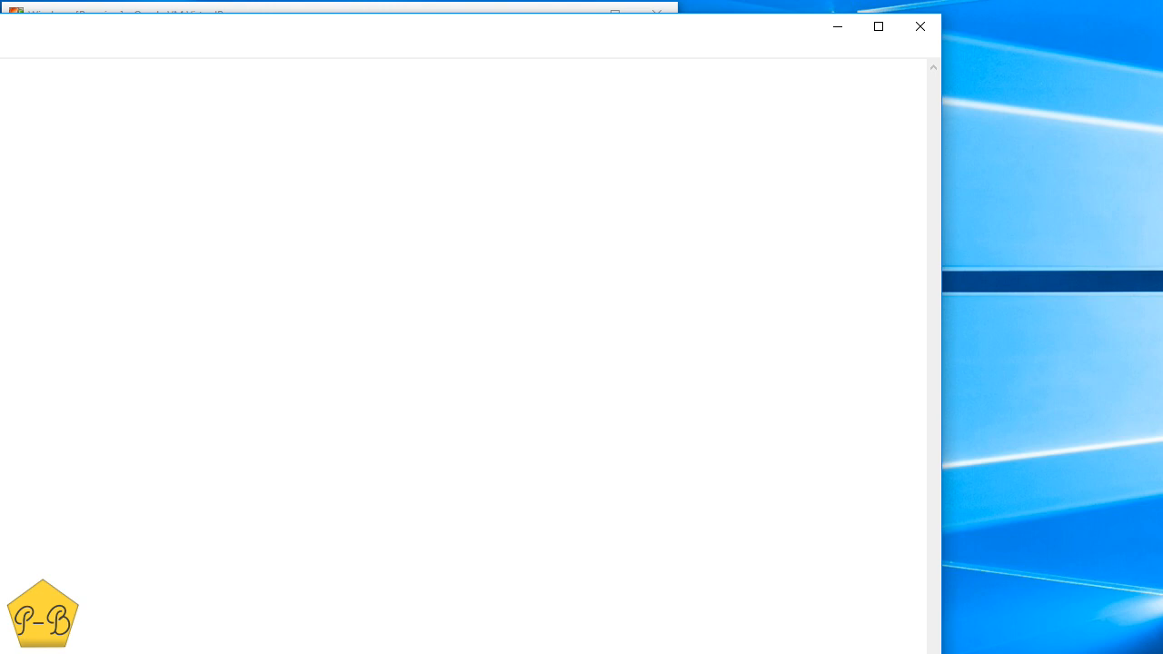
{"action": "left_click_drag", "start_coordinate": [941, 653], "coordinate": [779, 559]}
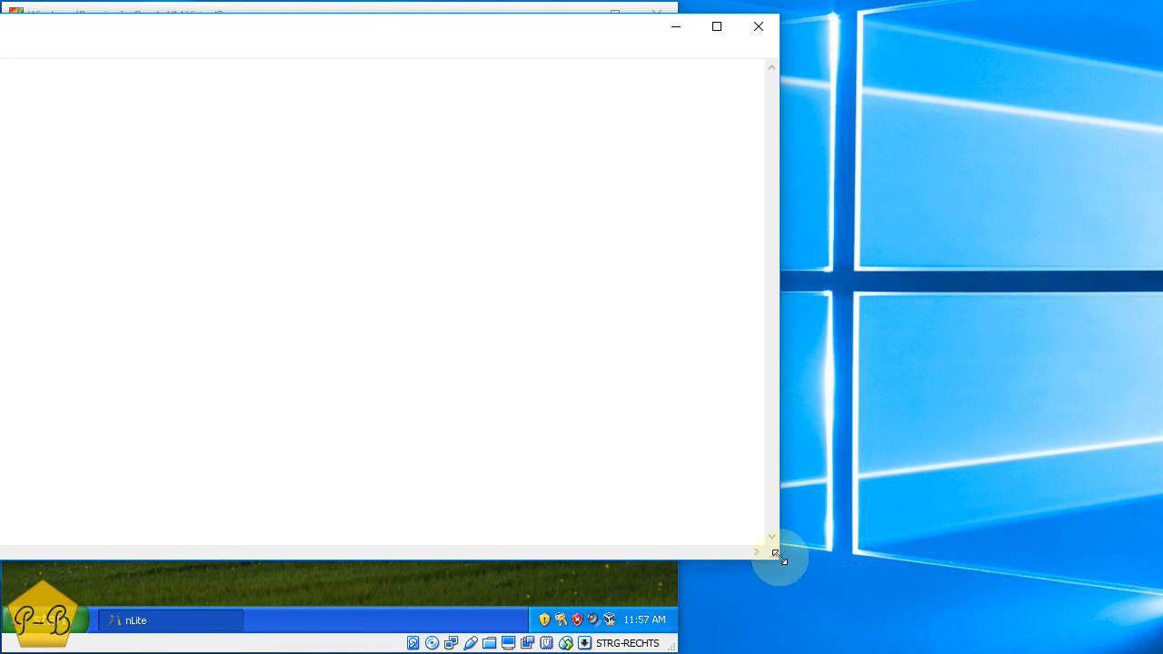
{"action": "left_click_drag", "start_coordinate": [778, 544], "coordinate": [393, 313]}
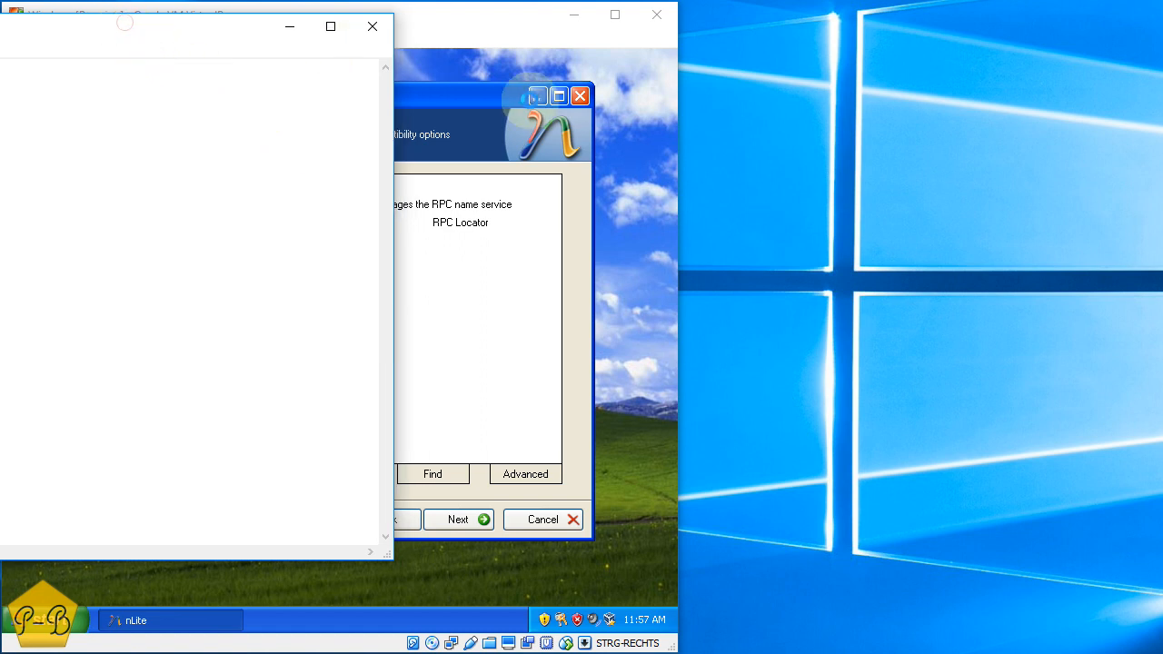
{"action": "left_click_drag", "start_coordinate": [730, 85], "coordinate": [976, 18]}
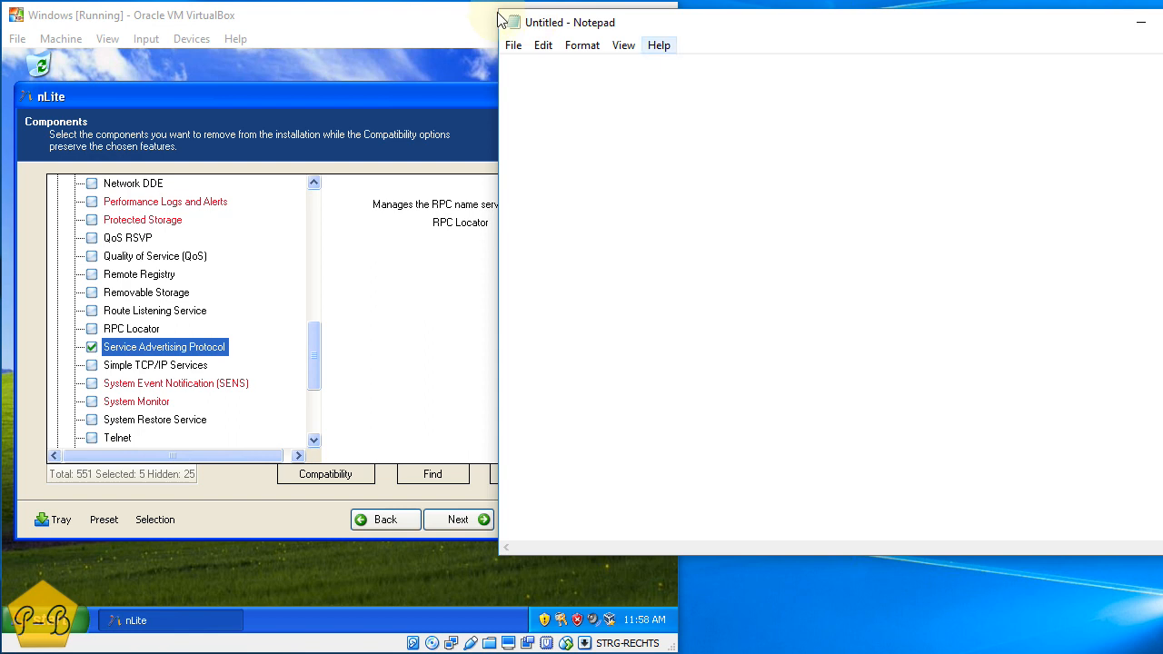
{"action": "left_click_drag", "start_coordinate": [503, 18], "coordinate": [683, 16]}
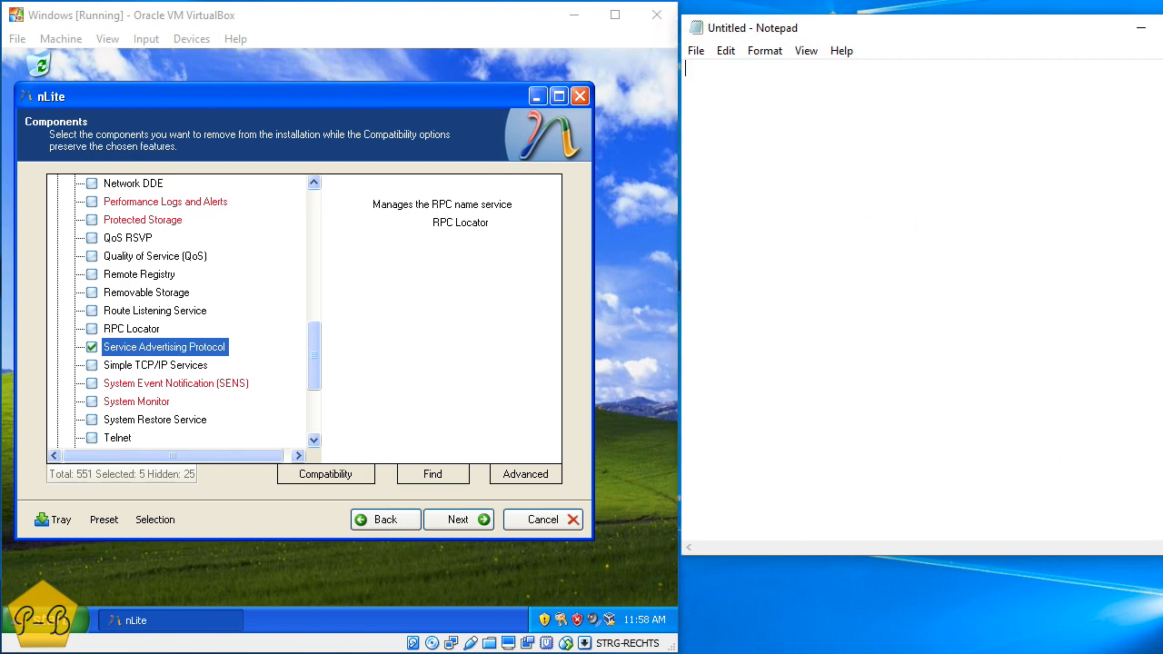
{"action": "left_click_drag", "start_coordinate": [1162, 555], "coordinate": [1153, 640]}
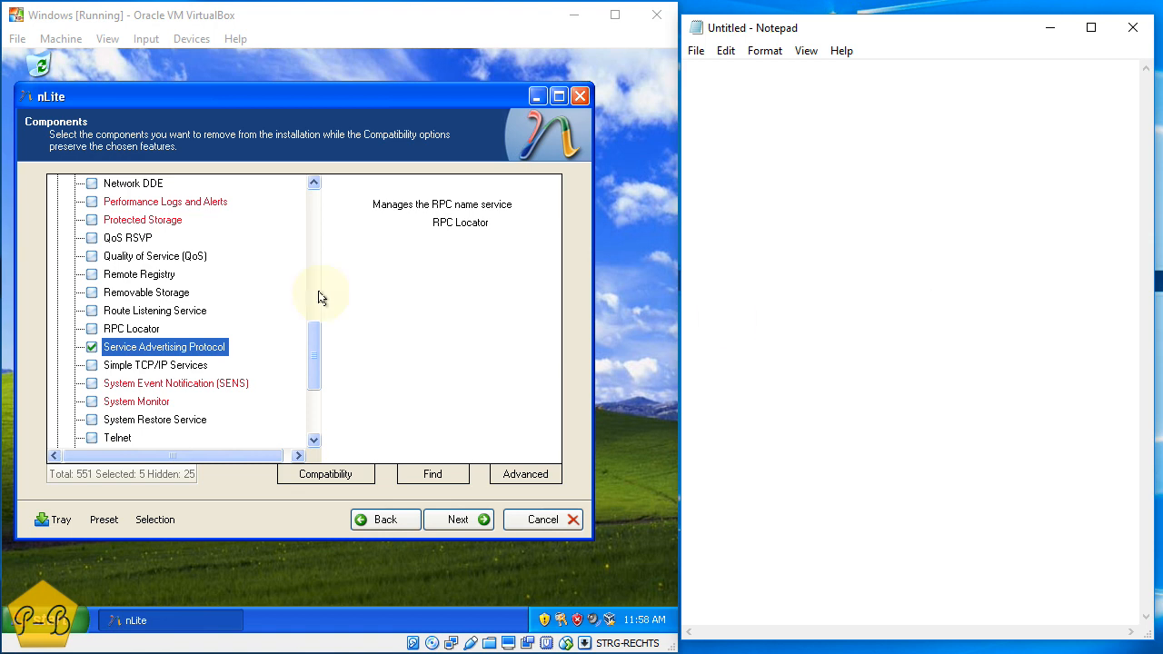
Return to the start of the component list and begin the Notepad list with the heading Applications and a dash beneath it
{"action": "left_click", "coordinate": [313, 341]}
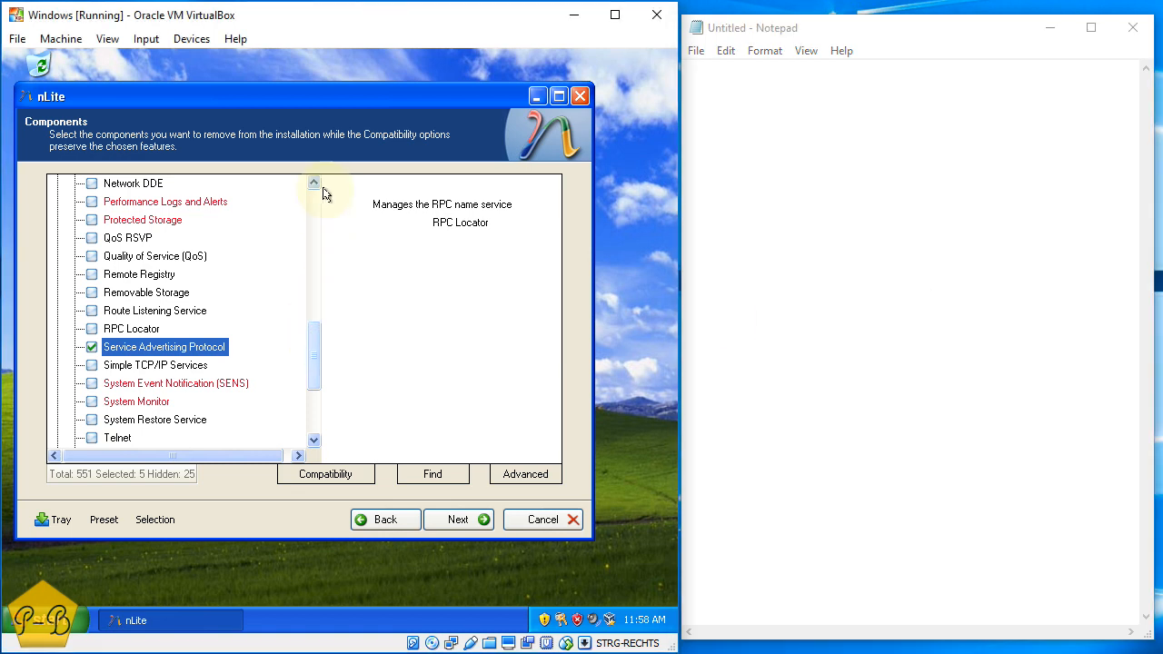
{"action": "scroll", "coordinate": [310, 199], "scroll_direction": "up", "scroll_amount": 10}
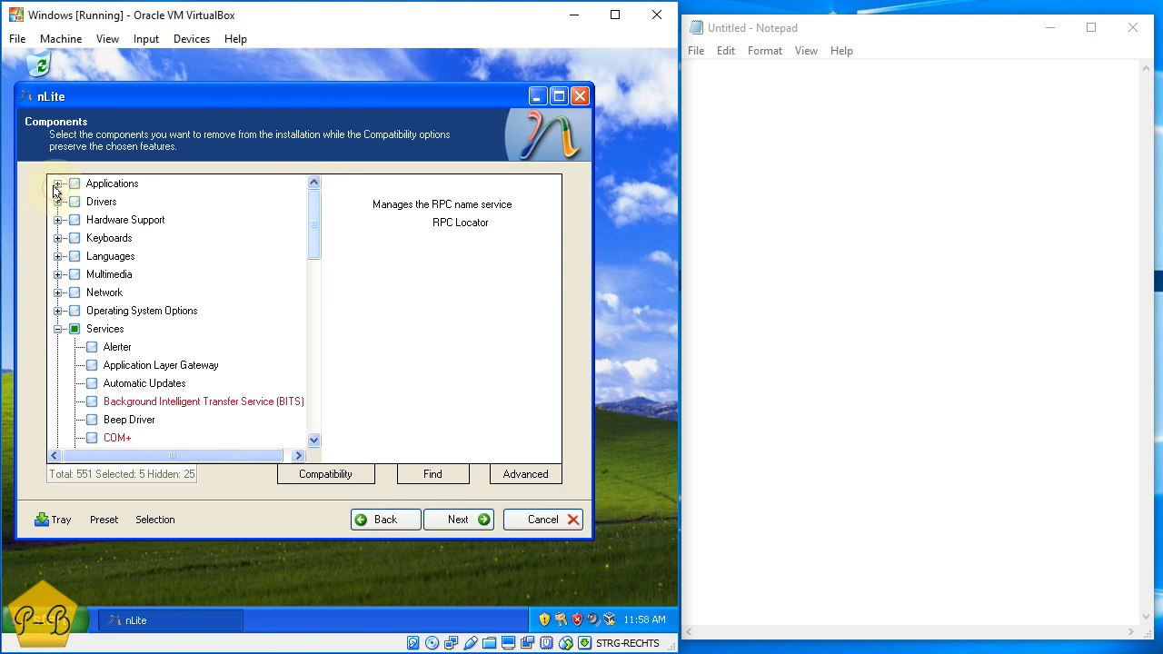
{"action": "left_click", "coordinate": [844, 254]}
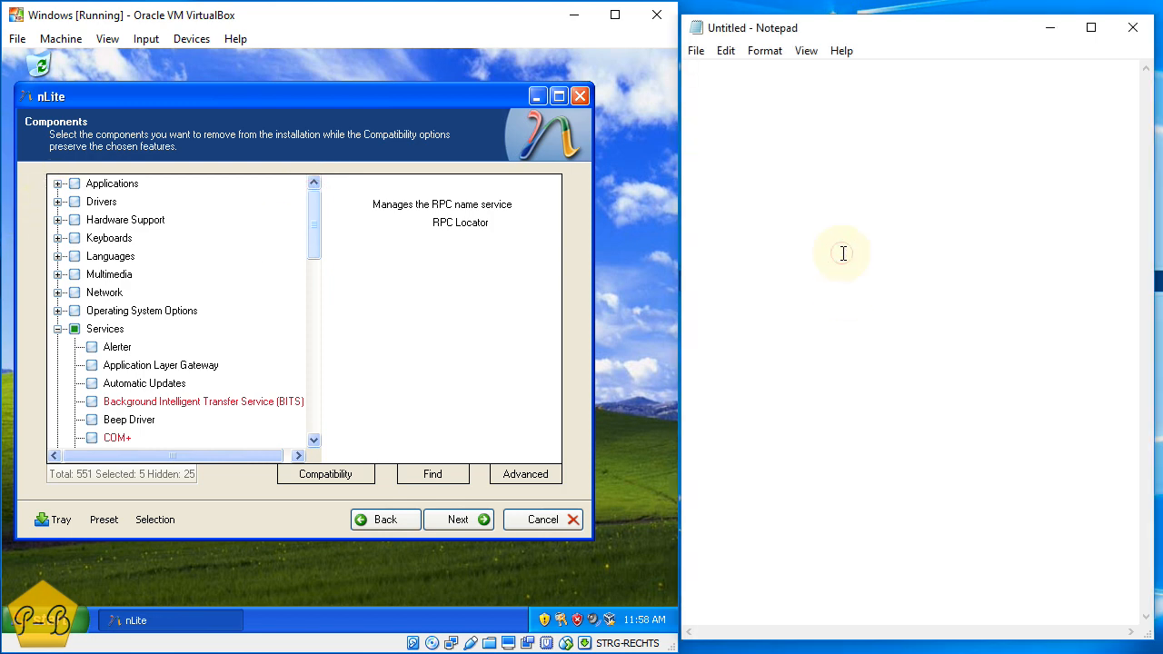
{"action": "type", "text": "pcation"}
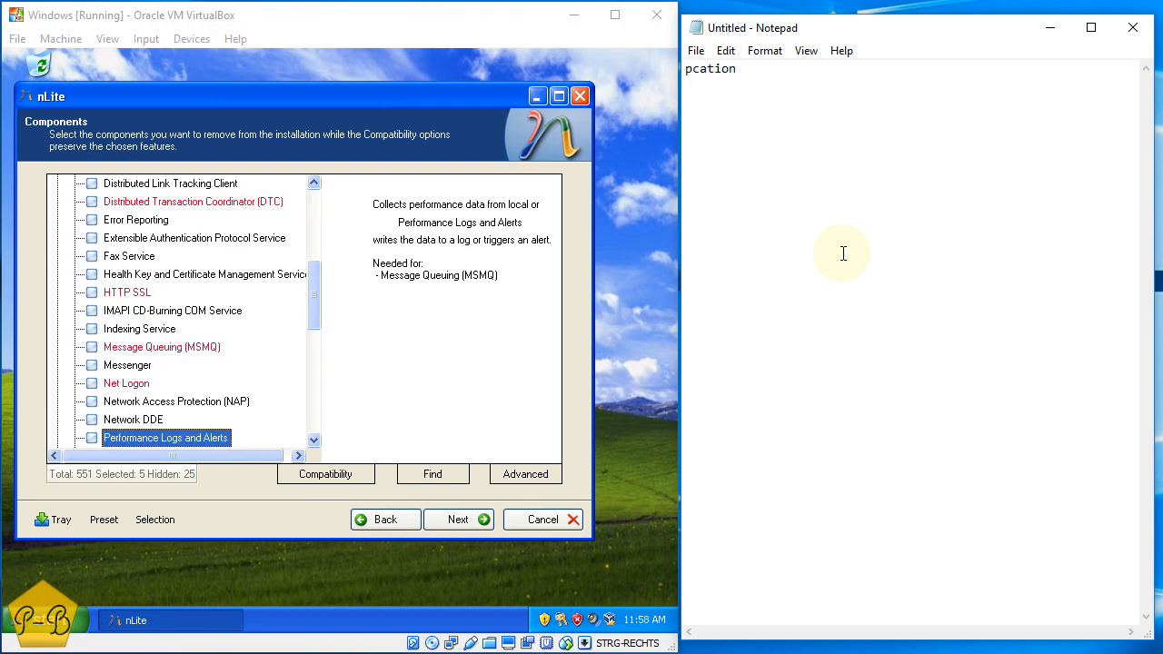
{"action": "key", "text": "Home"}
{"action": "type", "text": "Ap"}
{"action": "left_click_drag", "start_coordinate": [320, 294], "coordinate": [314, 200]}
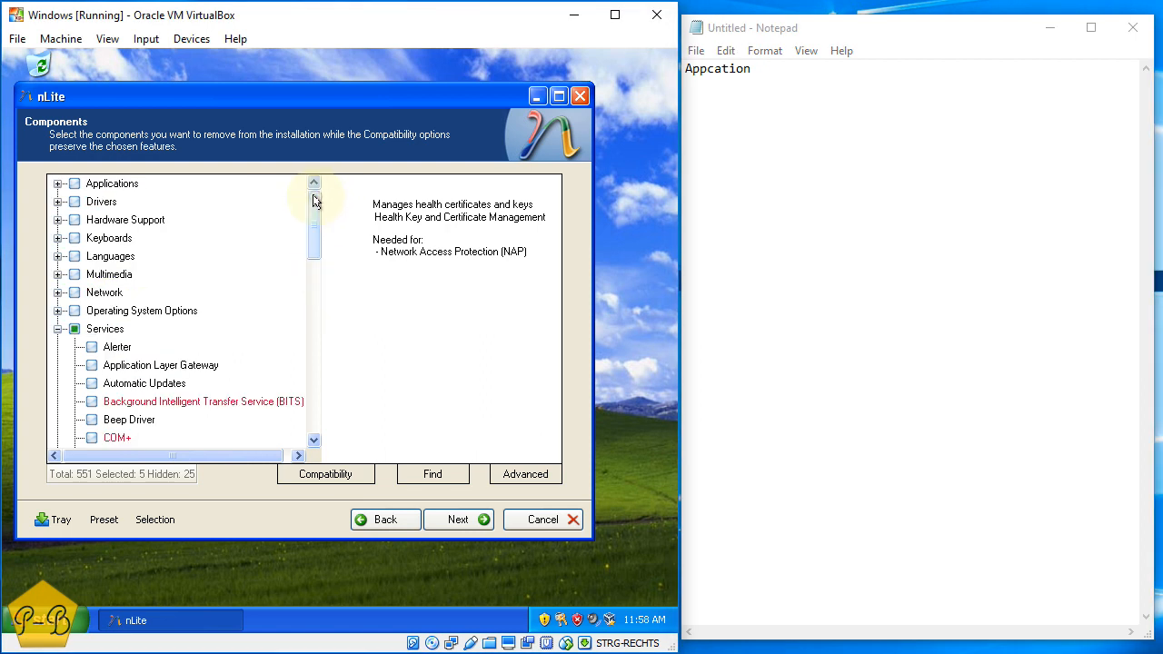
{"action": "left_click", "coordinate": [725, 149]}
{"action": "key", "text": "Left"}
{"action": "type", "text": "licationcation"}
{"action": "key", "text": "shift+End"}
{"action": "type", "text": "s"}
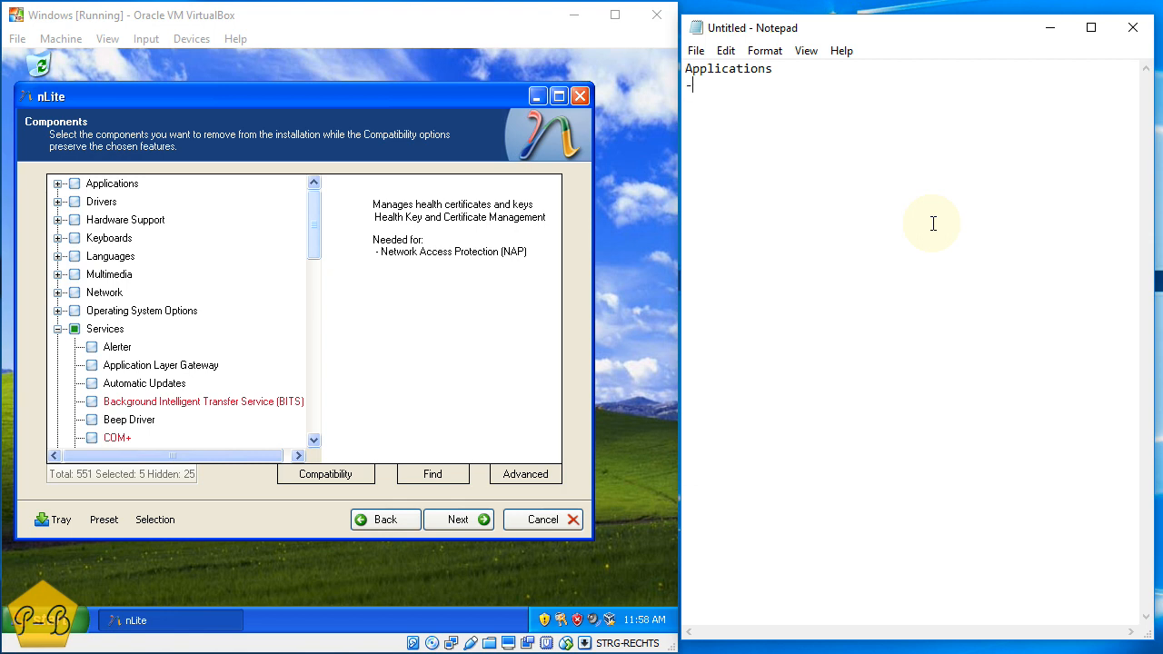
Mark Accessibility Options, Games, Internet Games and Pinball under Applications for removal in nLite
{"action": "left_click", "coordinate": [58, 185]}
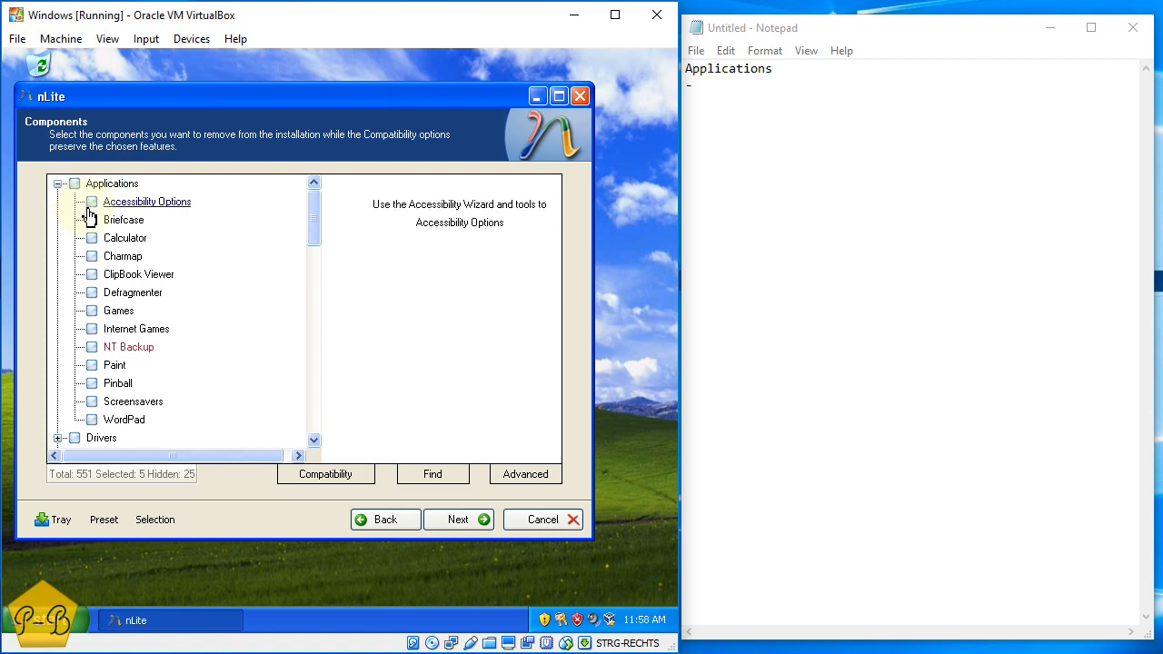
{"action": "left_click", "coordinate": [94, 206]}
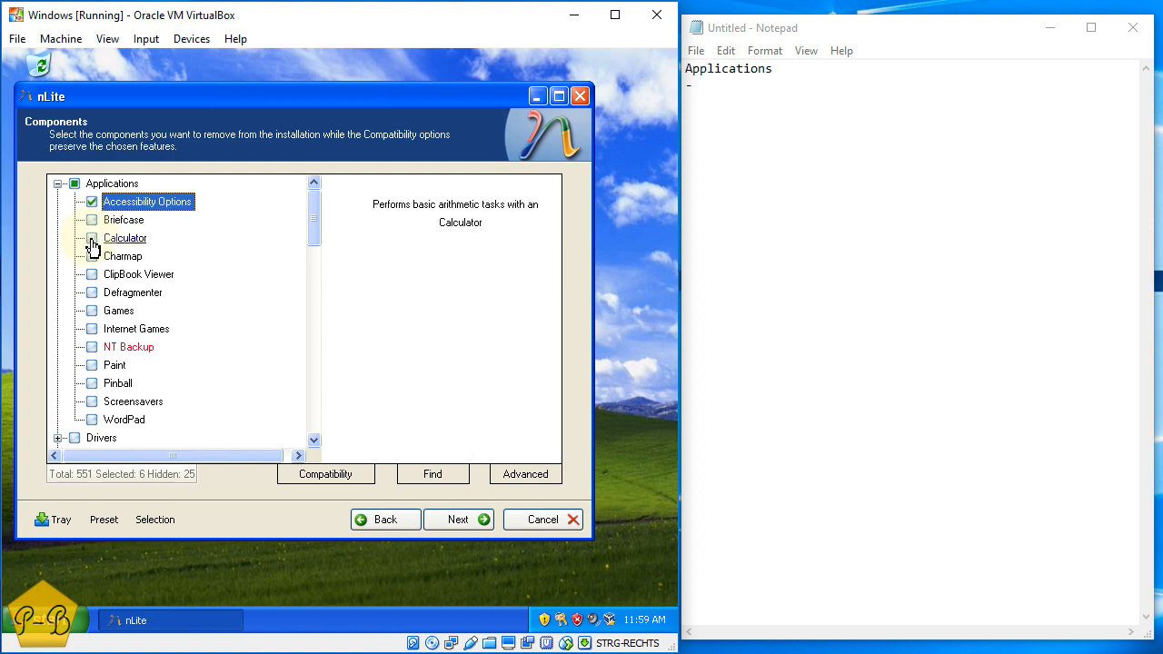
{"action": "left_click", "coordinate": [92, 312]}
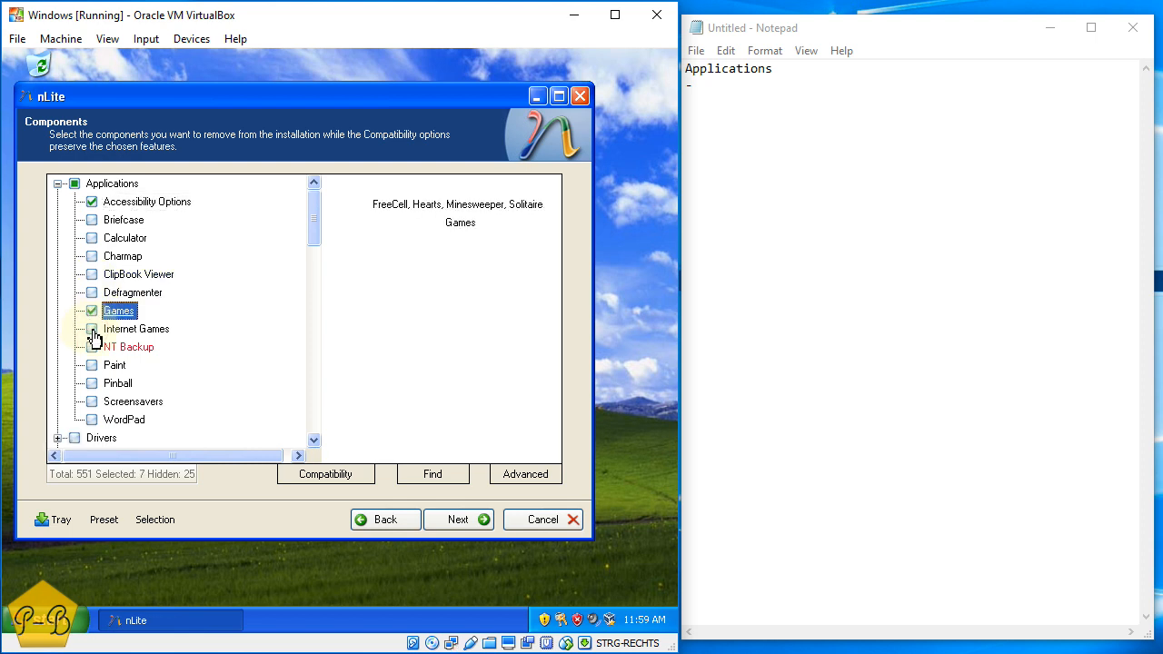
{"action": "left_click", "coordinate": [92, 330]}
{"action": "mouse_move", "coordinate": [94, 367]}
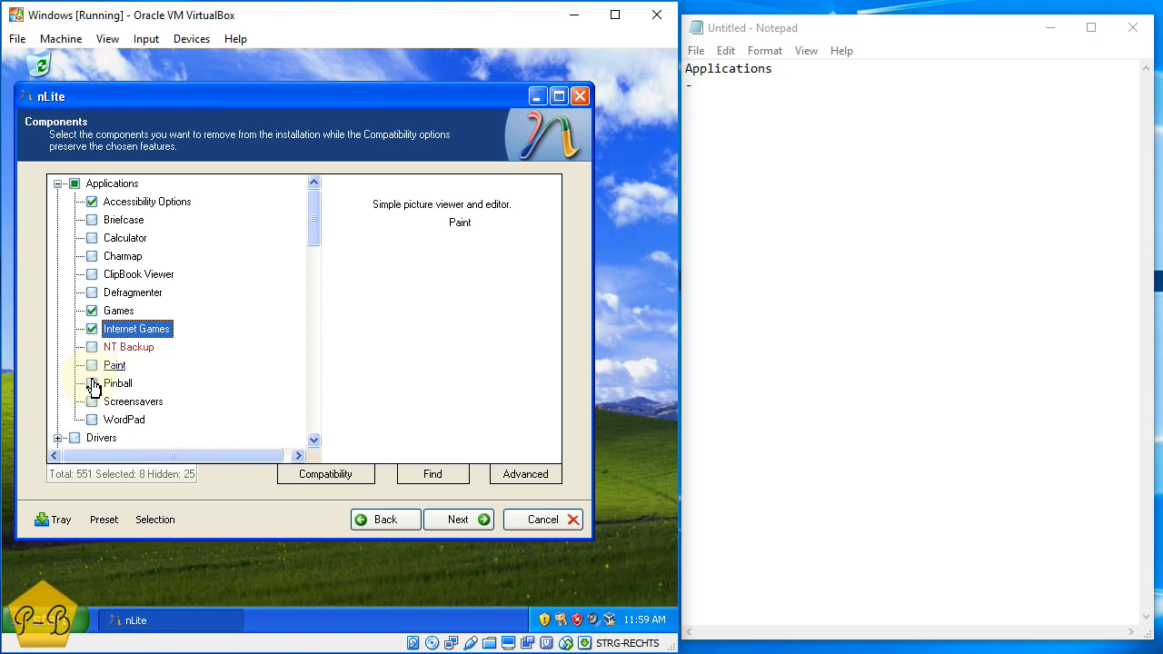
{"action": "left_click", "coordinate": [94, 389]}
{"action": "left_click", "coordinate": [93, 385]}
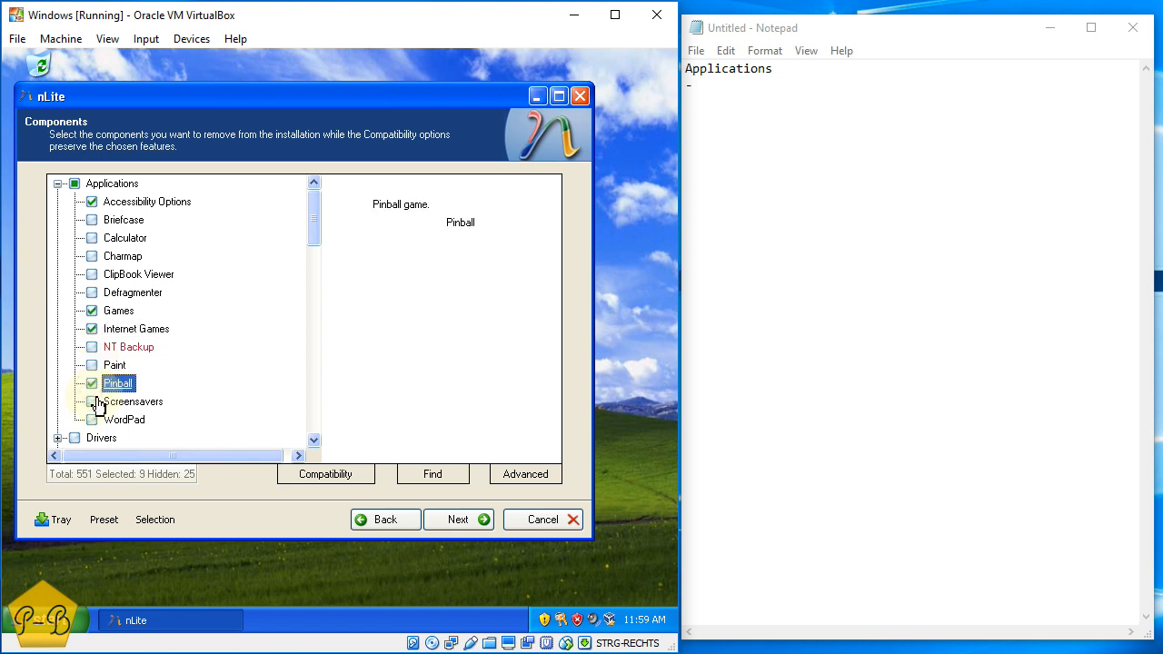
{"action": "left_click", "coordinate": [118, 407]}
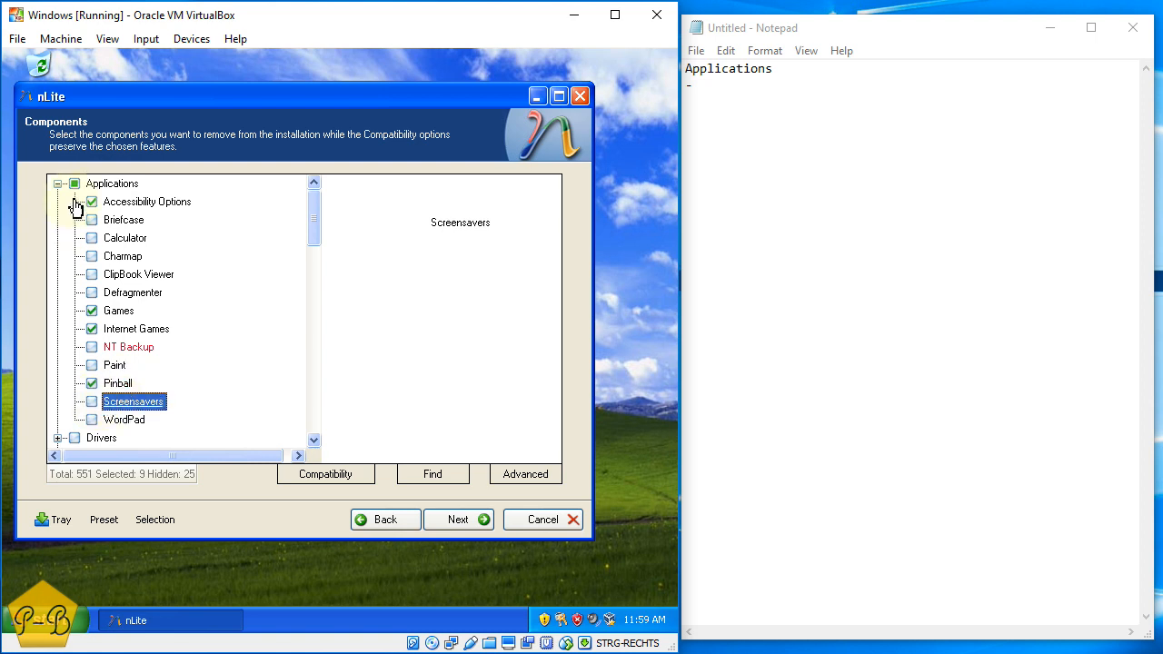
List Accessibility Options, Games, Internet Games and Pinball under Applications in Notepad, and add a Drivers heading with a dash beneath it
{"action": "left_click", "coordinate": [745, 256]}
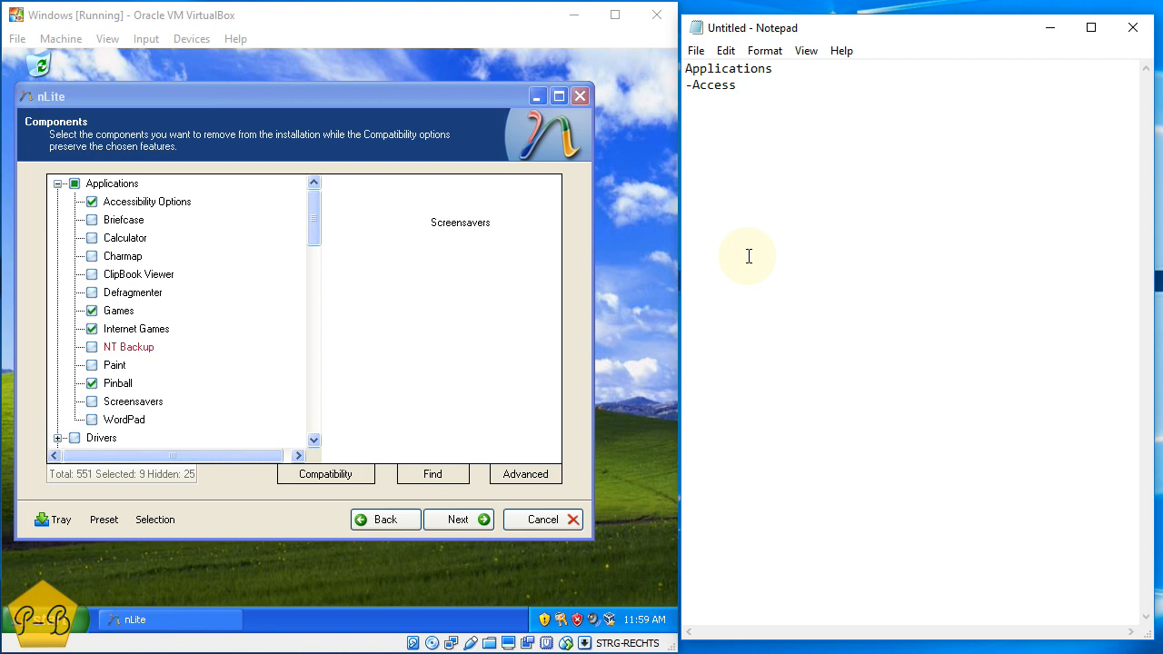
{"action": "type", "text": "Accessibility Options -Games"}
{"action": "key", "text": "Return"}
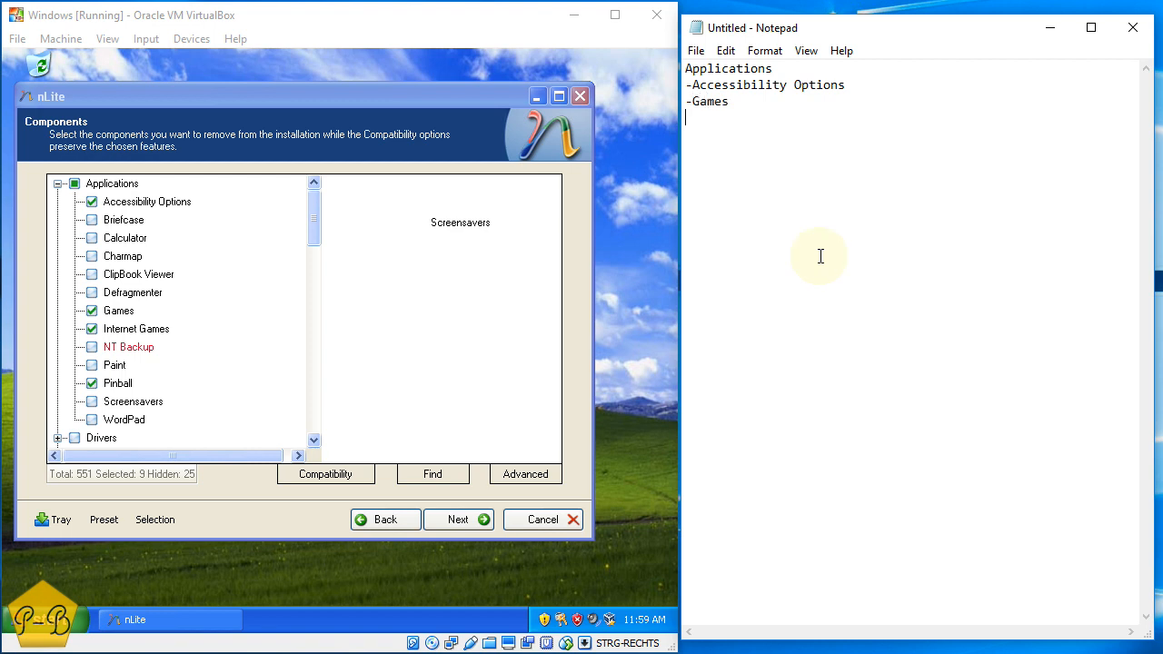
{"action": "type", "text": "-Internet Gae"}
{"action": "key", "text": "BackSpace"}
{"action": "type", "text": "mes -"}
{"action": "type", "text": "Pin"}
{"action": "type", "text": "ball"}
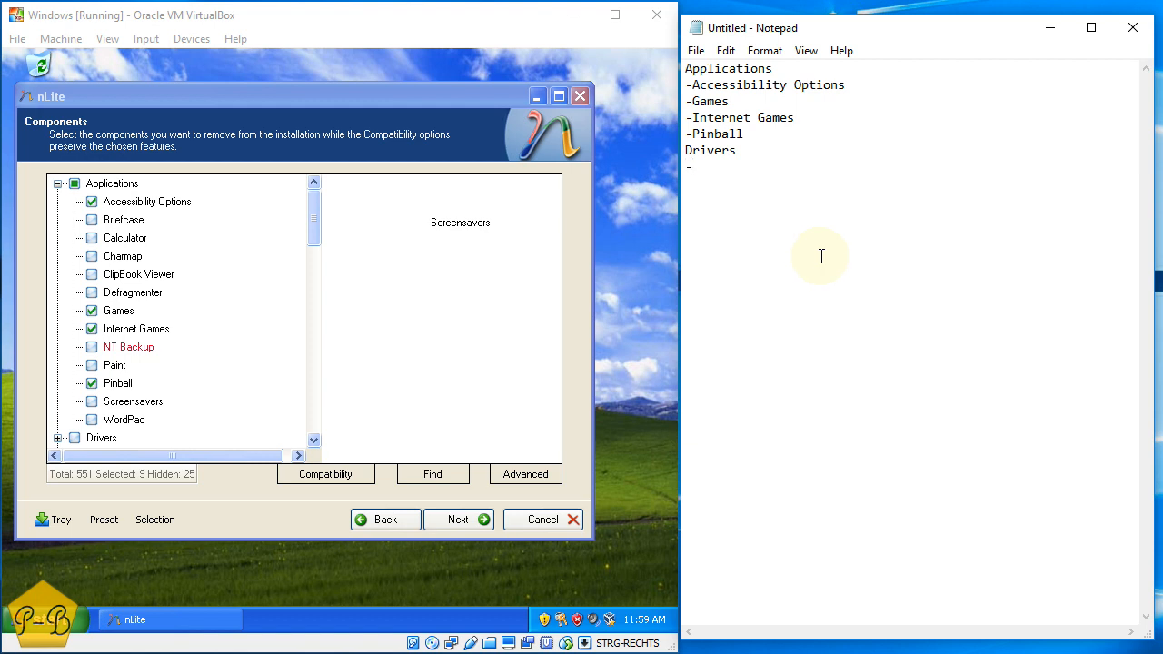
Collapse Applications in nLite and mark Asynchronous Transfer Mode (ATM), Cameras and Camcorders, ISDN and Modems under Drivers for removal
{"action": "left_click", "coordinate": [403, 195]}
{"action": "left_click", "coordinate": [58, 185]}
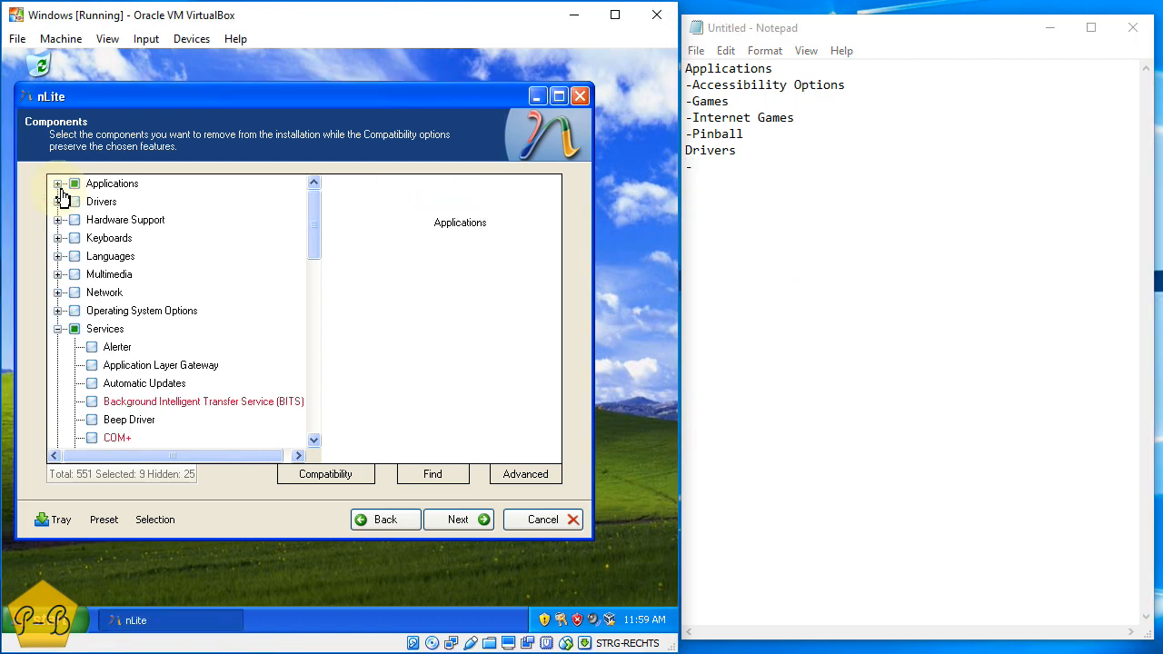
{"action": "left_click", "coordinate": [58, 201]}
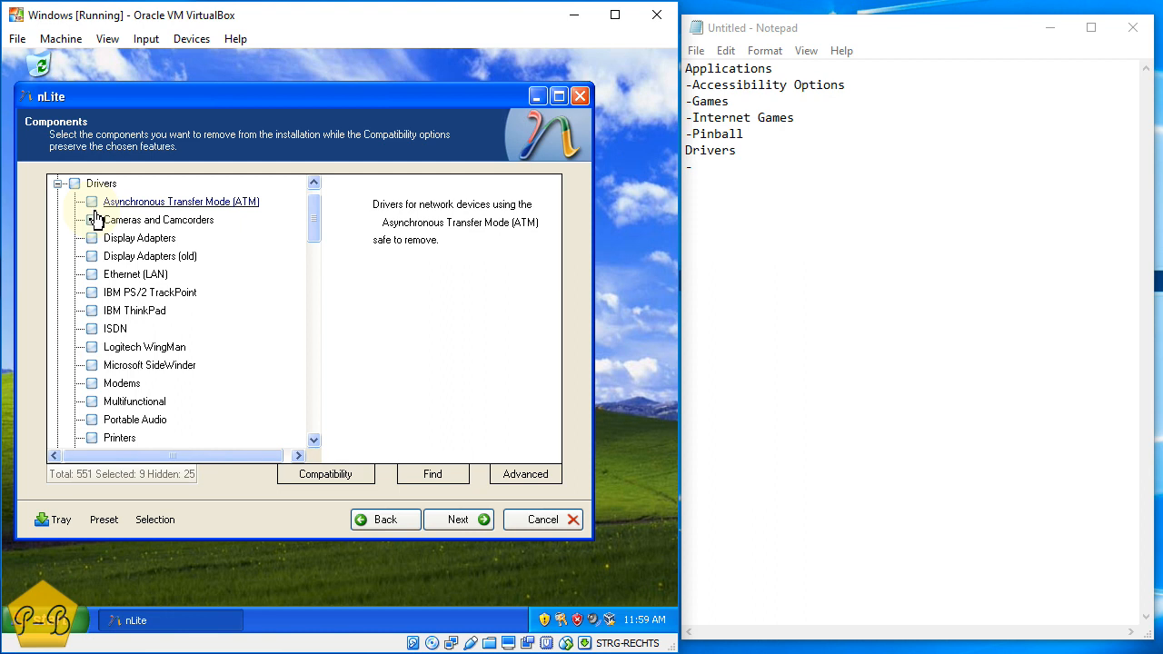
{"action": "left_click", "coordinate": [98, 205]}
{"action": "left_click", "coordinate": [93, 203]}
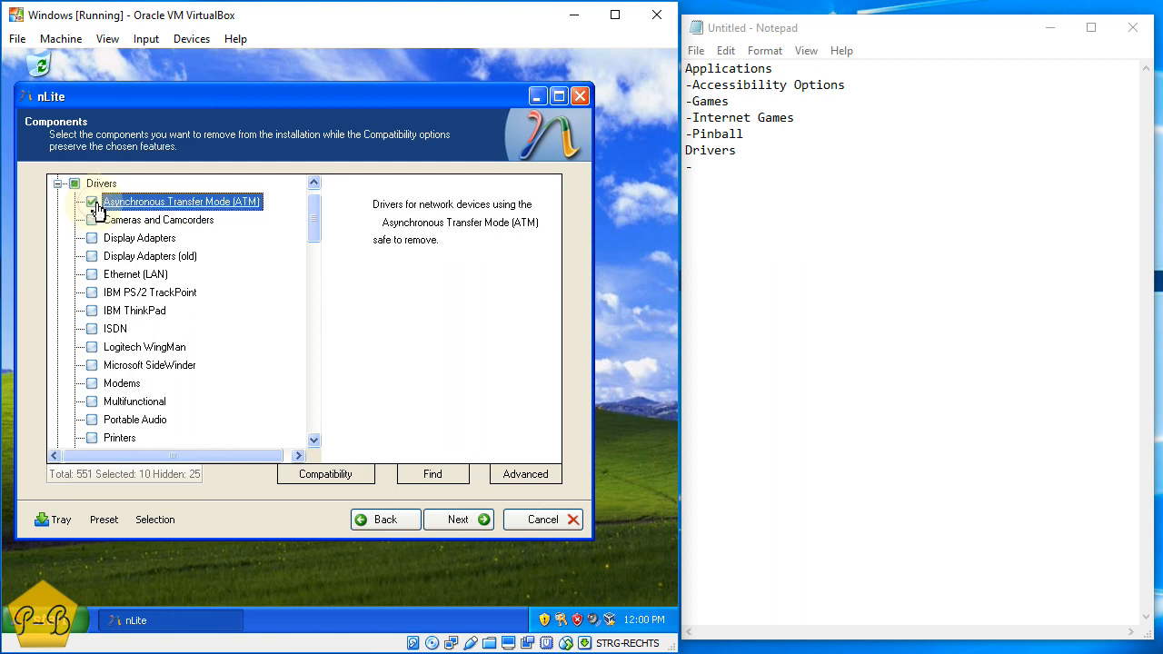
{"action": "left_click", "coordinate": [95, 224]}
{"action": "left_click", "coordinate": [92, 222]}
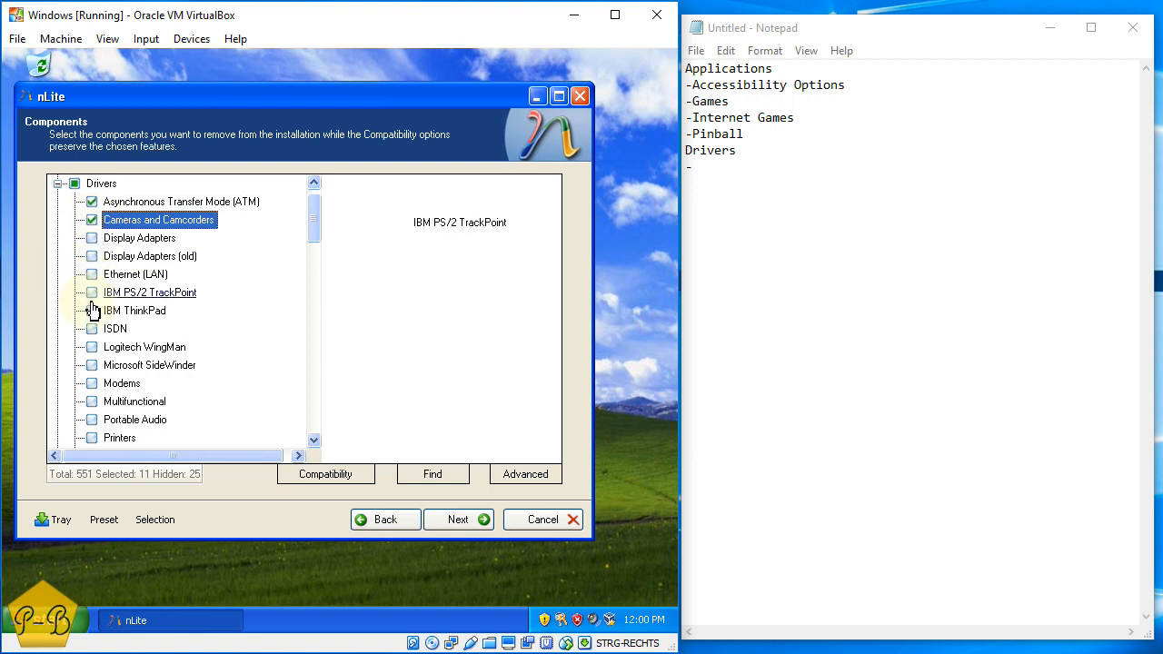
{"action": "left_click", "coordinate": [91, 329]}
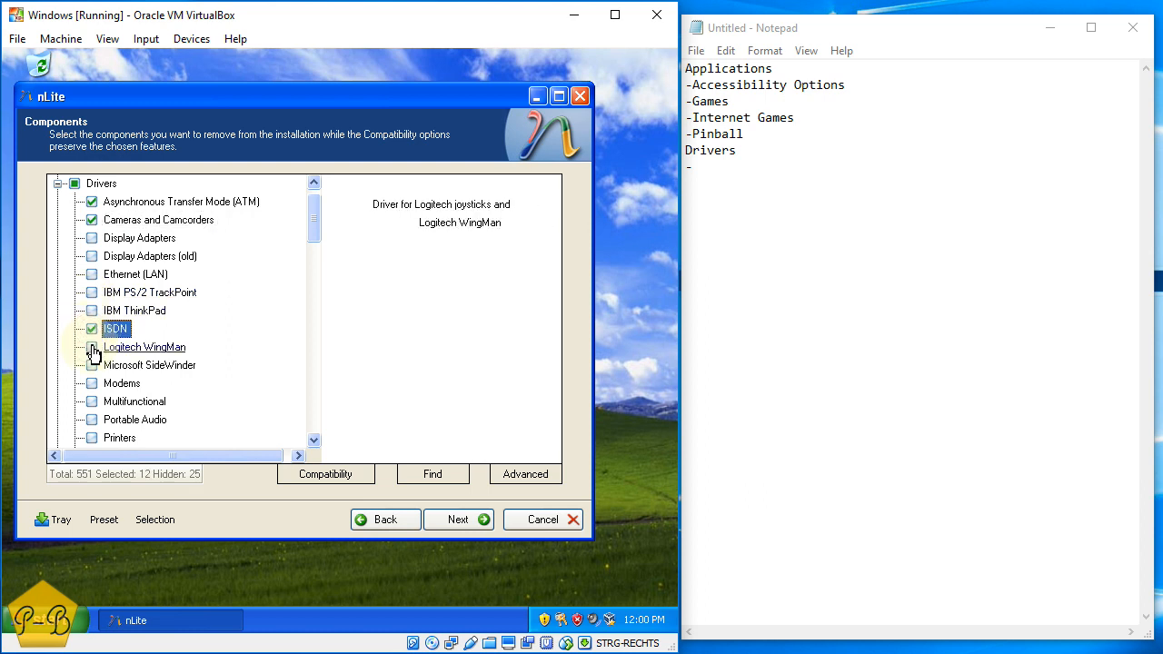
{"action": "left_click", "coordinate": [92, 383]}
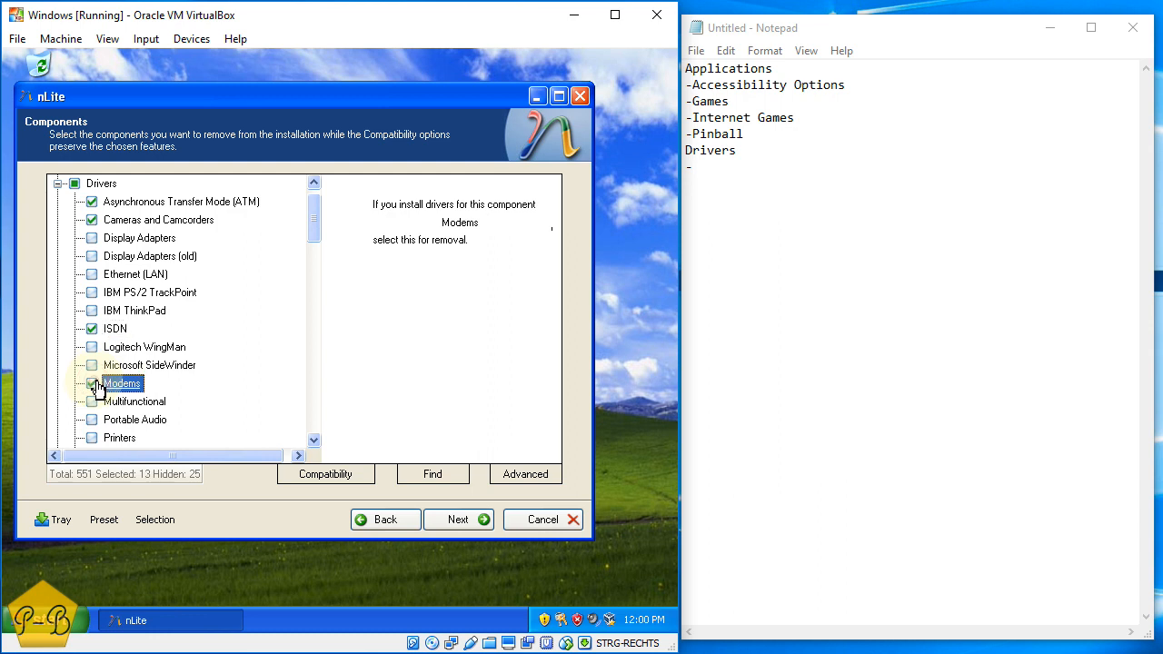
Mark SCSI/RAID, Sony Jog Dial, Tape drives, Toshiba DVD decoder card and Wireless Ethernet (WLAN) under Drivers for removal
{"action": "scroll", "coordinate": [91, 380], "scroll_direction": "down", "scroll_amount": 1}
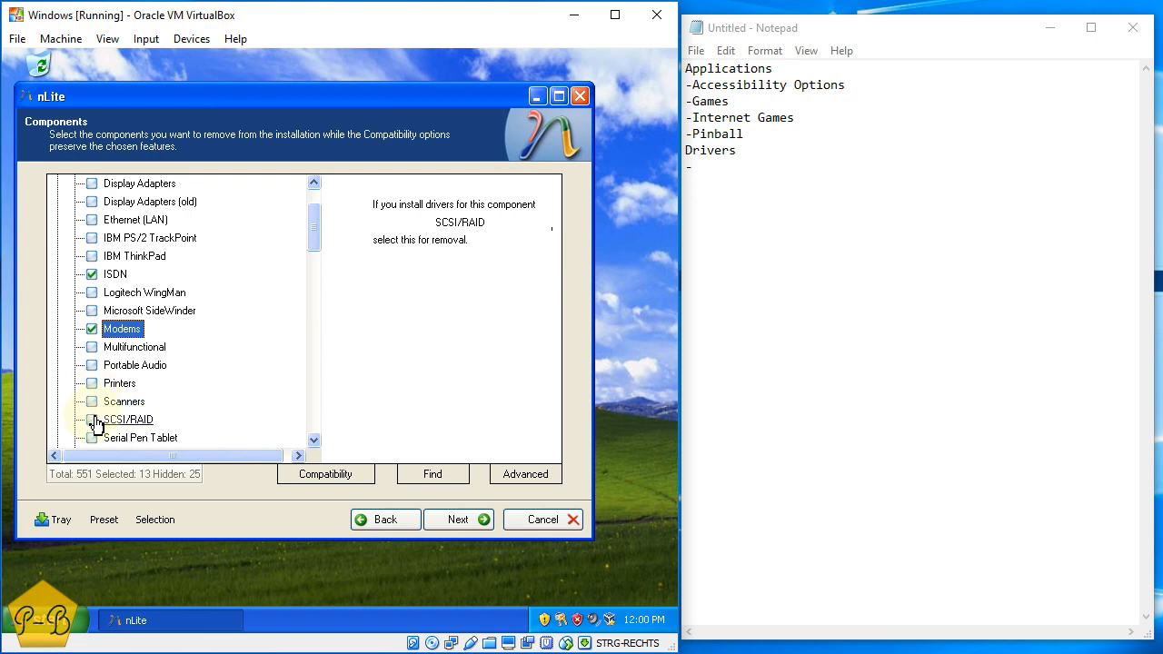
{"action": "scroll", "coordinate": [96, 424], "scroll_direction": "down", "scroll_amount": 2}
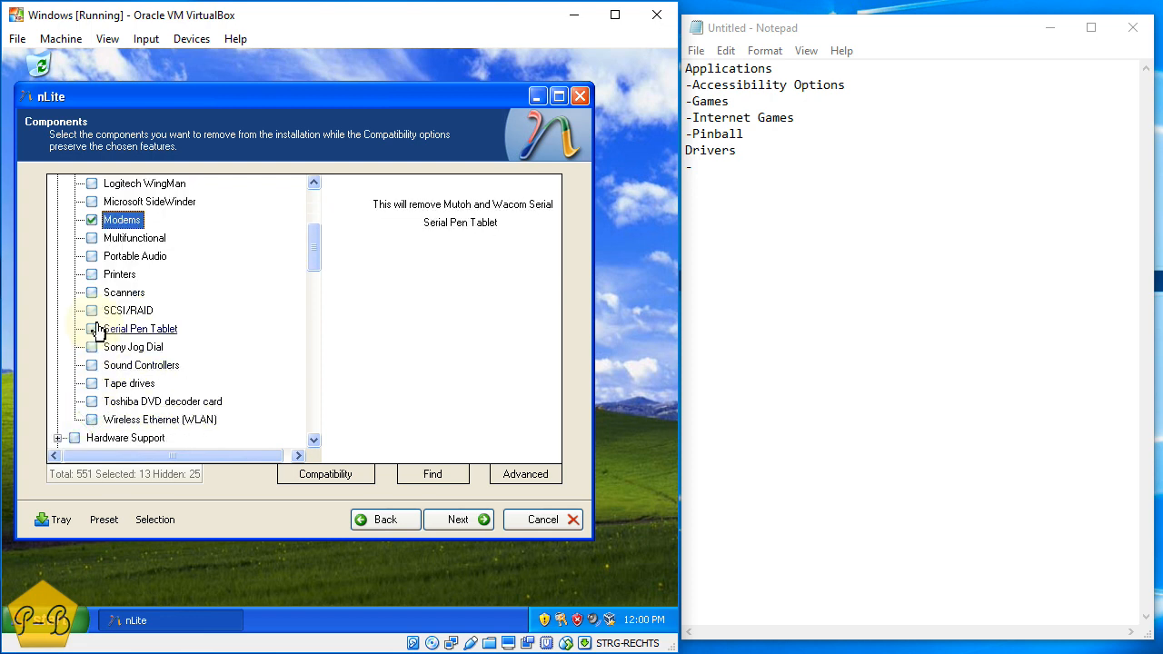
{"action": "left_click", "coordinate": [92, 310]}
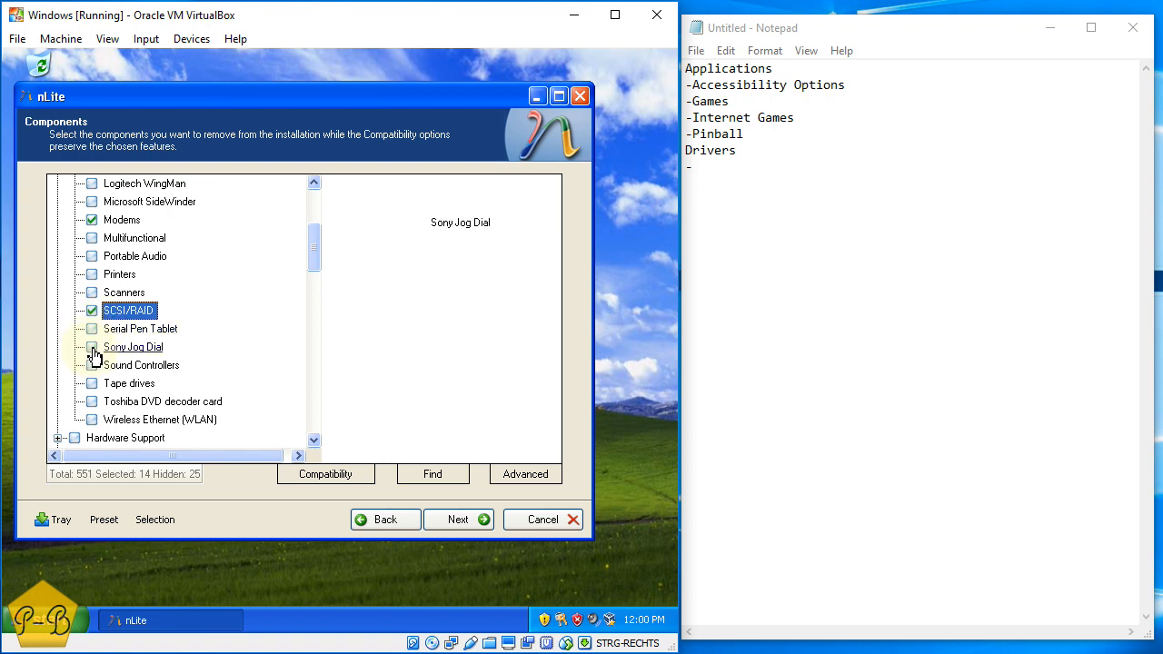
{"action": "left_click", "coordinate": [93, 349]}
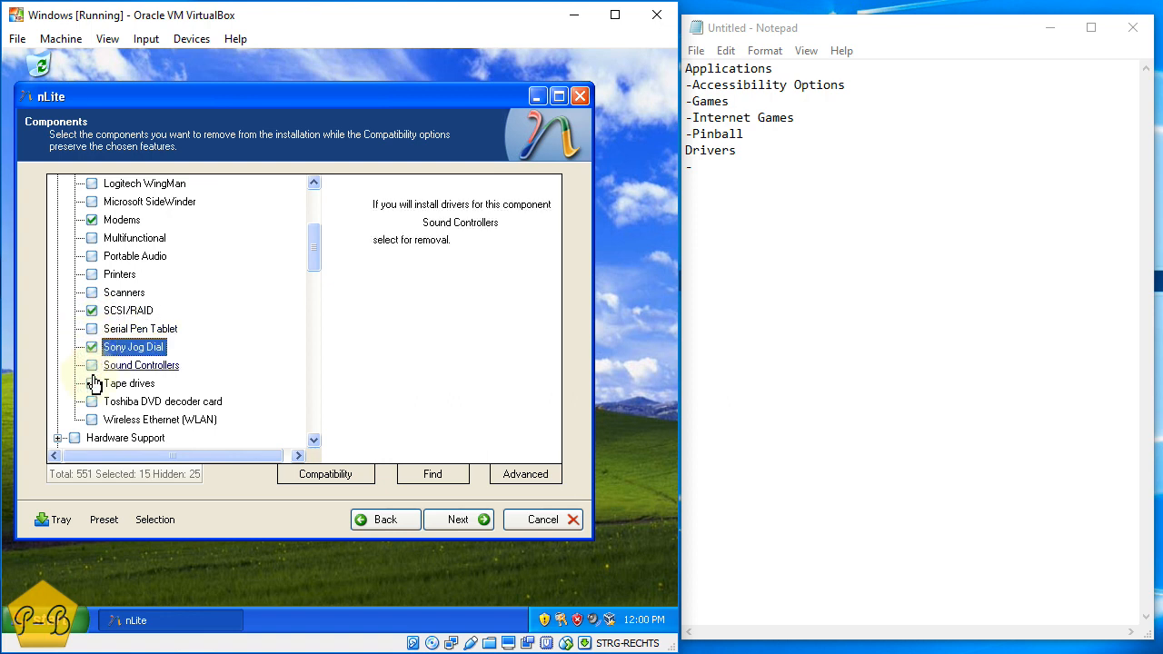
{"action": "left_click", "coordinate": [93, 385]}
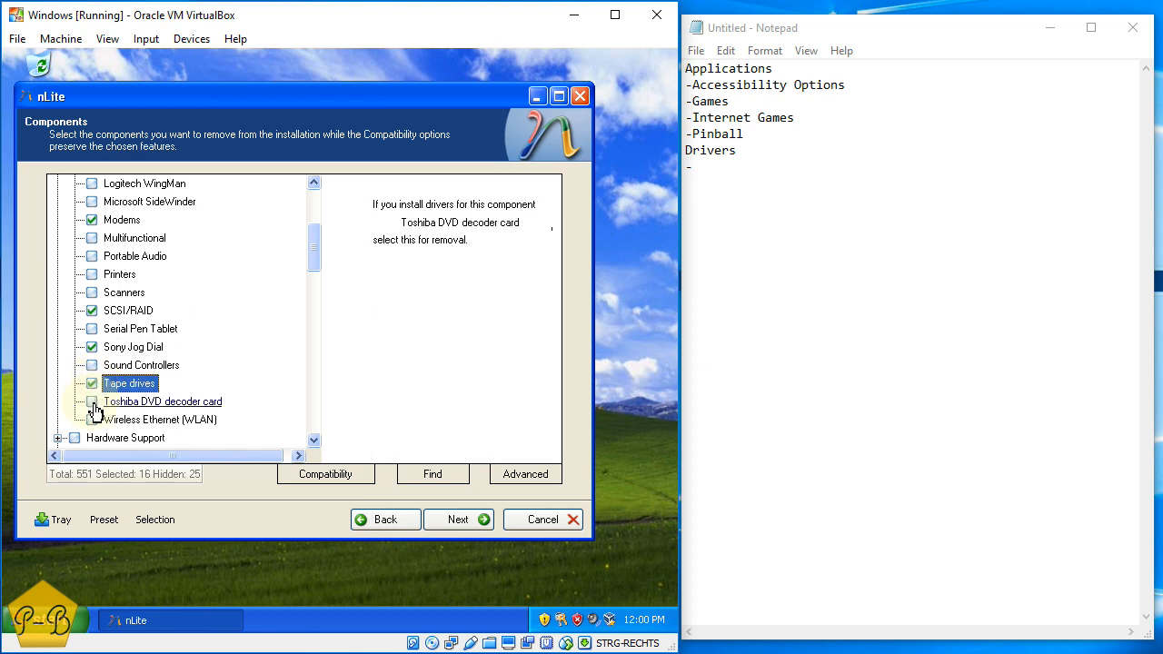
{"action": "left_click", "coordinate": [92, 401]}
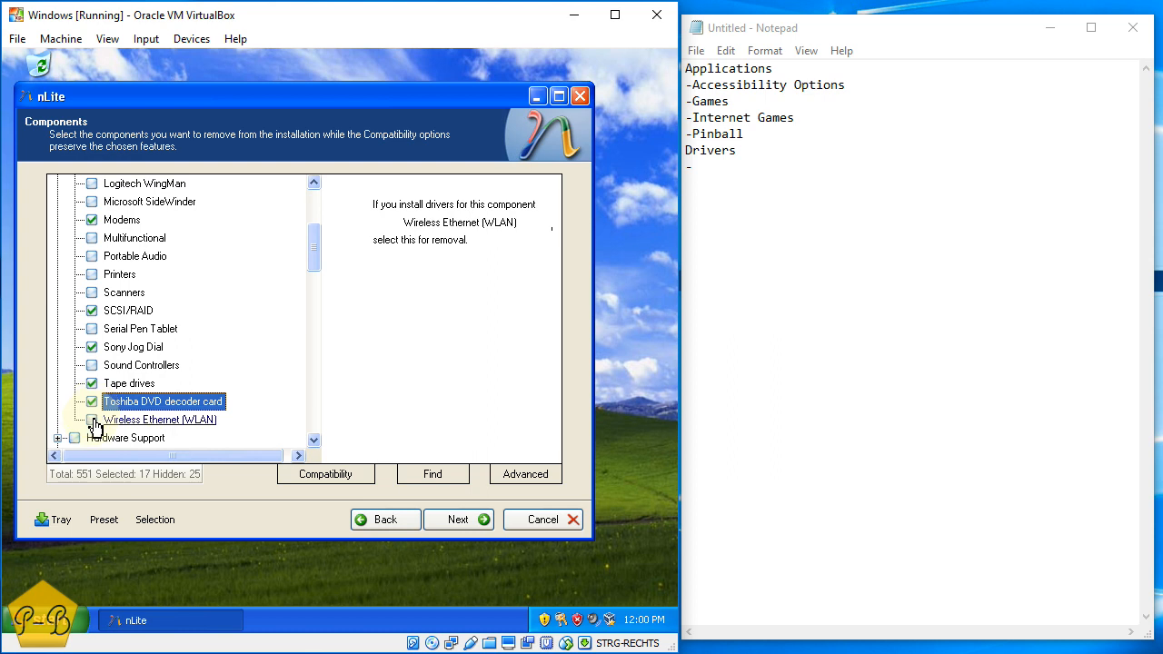
{"action": "left_click", "coordinate": [93, 421]}
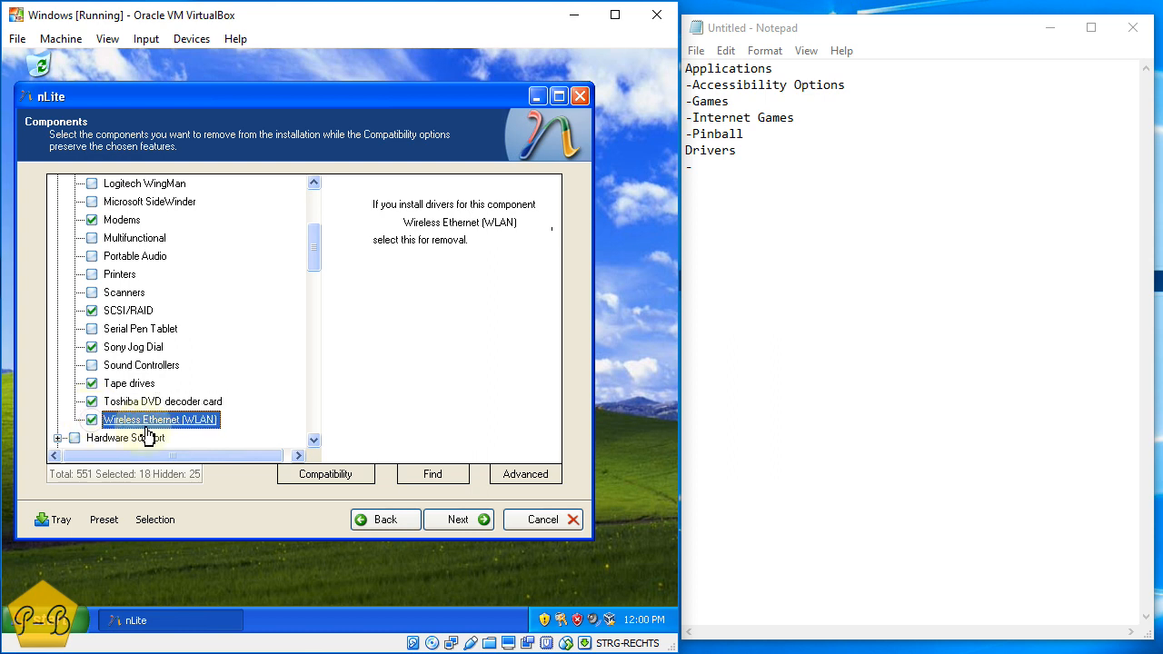
List Asynchronous Transfer Mode (ATM), Cameras and Camcorders, ISDN and Modems on dashed lines under Drivers in Notepad
{"action": "scroll", "coordinate": [227, 382], "scroll_direction": "up", "scroll_amount": 1}
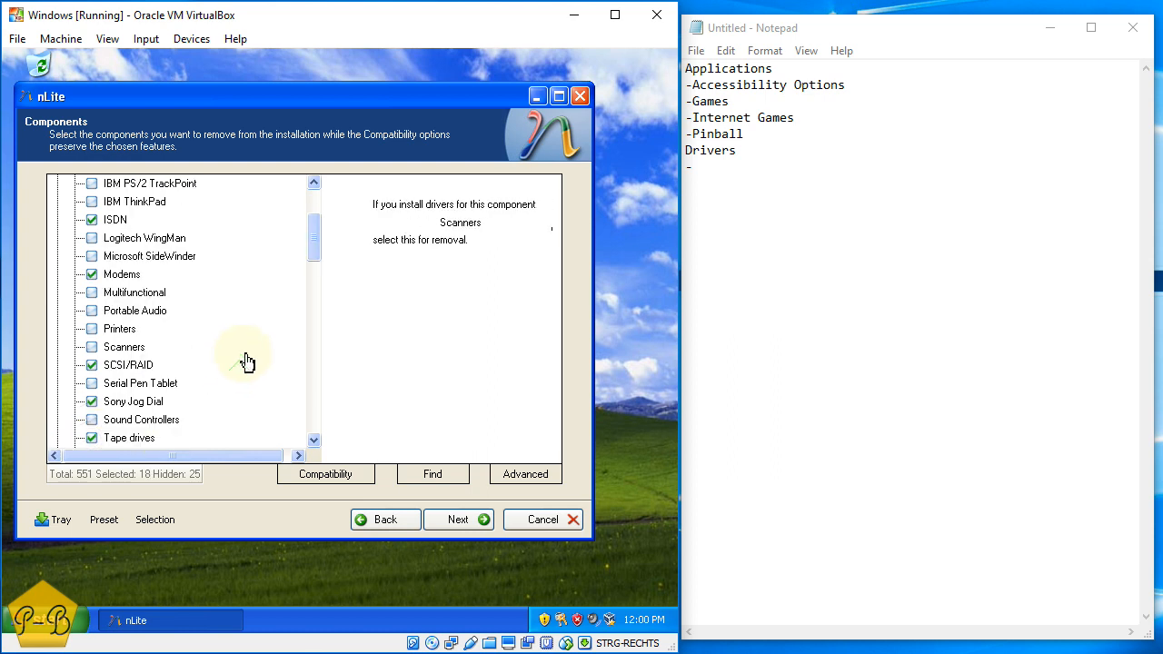
{"action": "scroll", "coordinate": [245, 364], "scroll_direction": "up", "scroll_amount": 3}
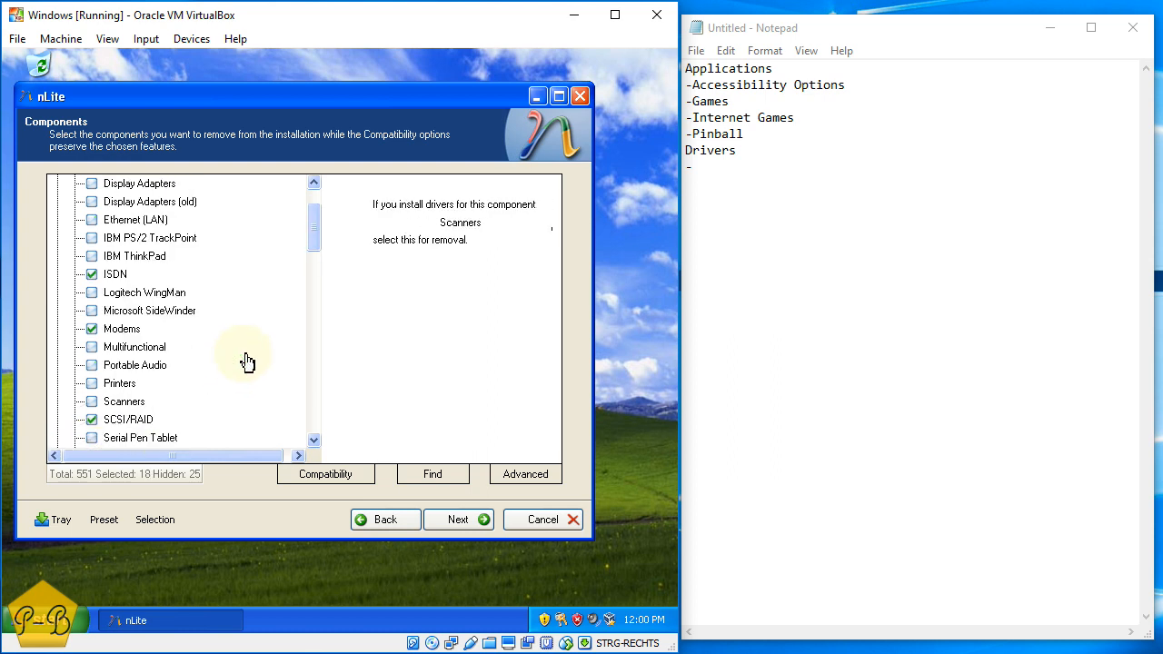
{"action": "left_click", "coordinate": [735, 323]}
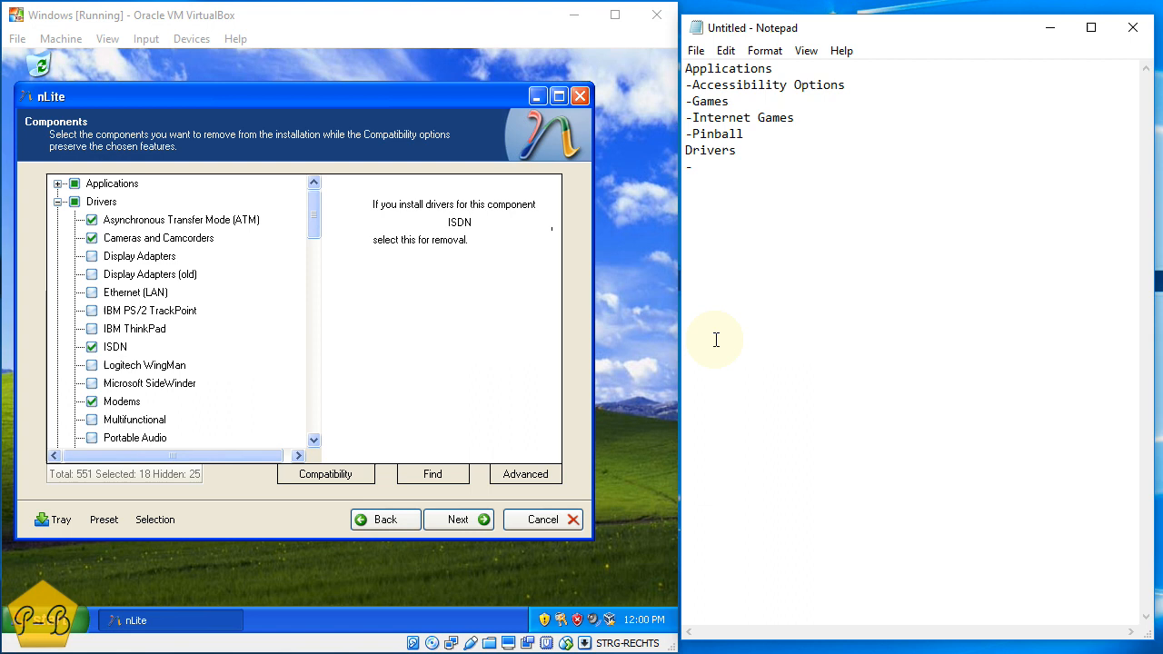
{"action": "type", "text": "Asynchronou"}
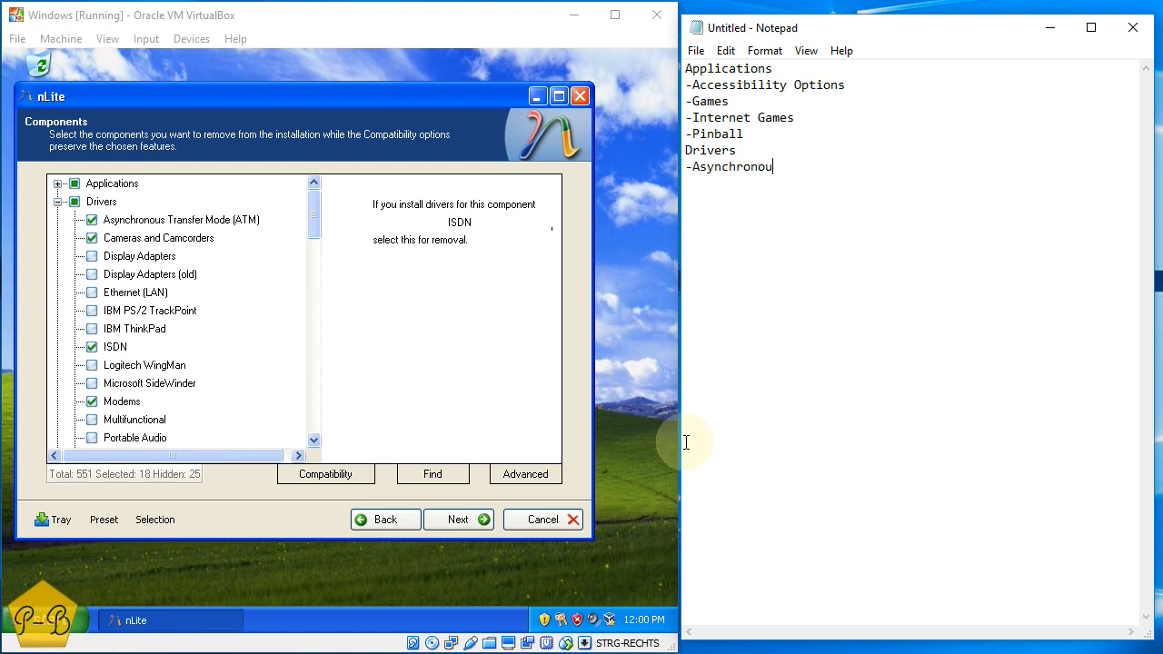
{"action": "type", "text": "s Transfer Mode (ATM) -"}
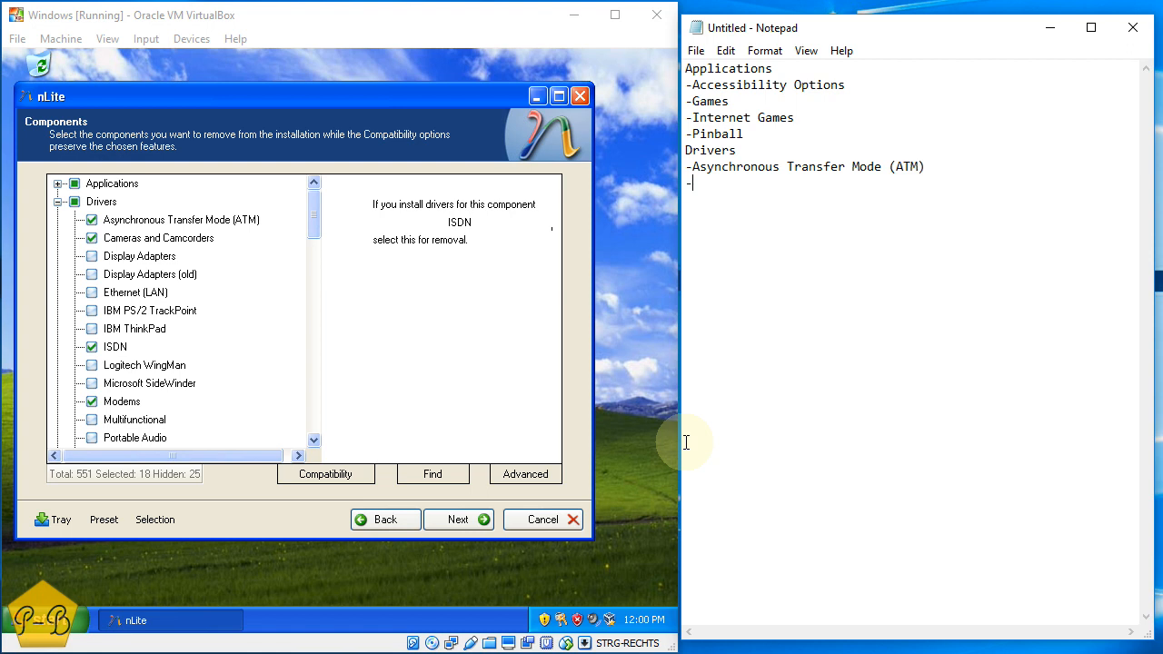
{"action": "type", "text": "Cameras and Camcor"}
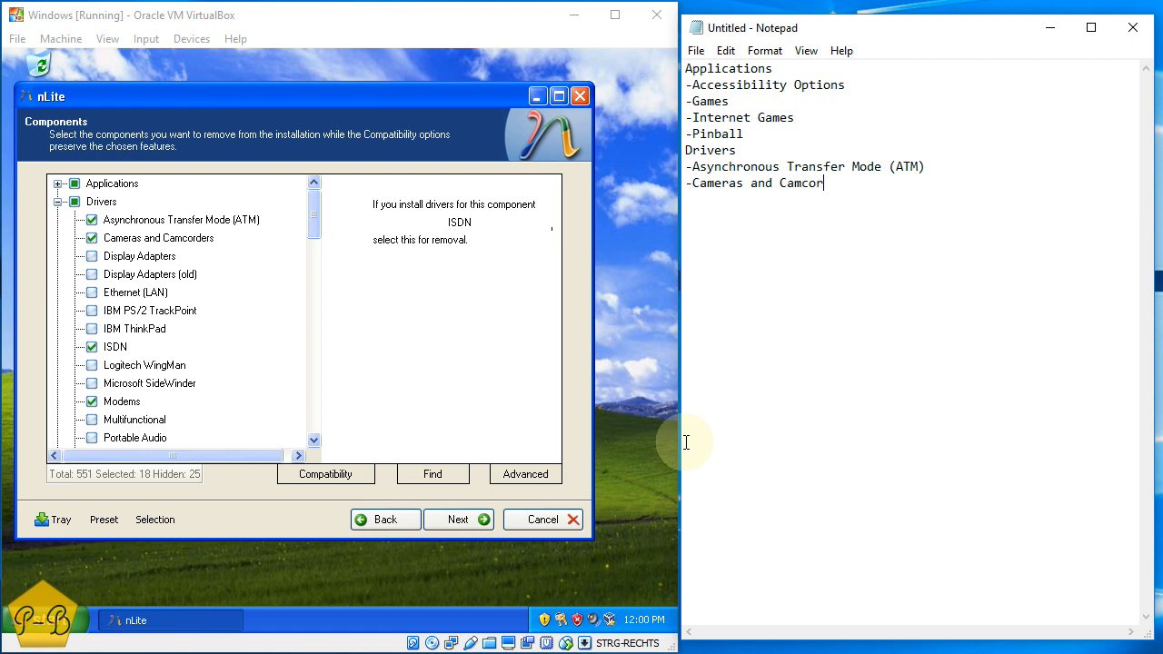
{"action": "type", "text": "ders -"}
{"action": "type", "text": "ISDN "}
{"action": "type", "text": "-Modems"}
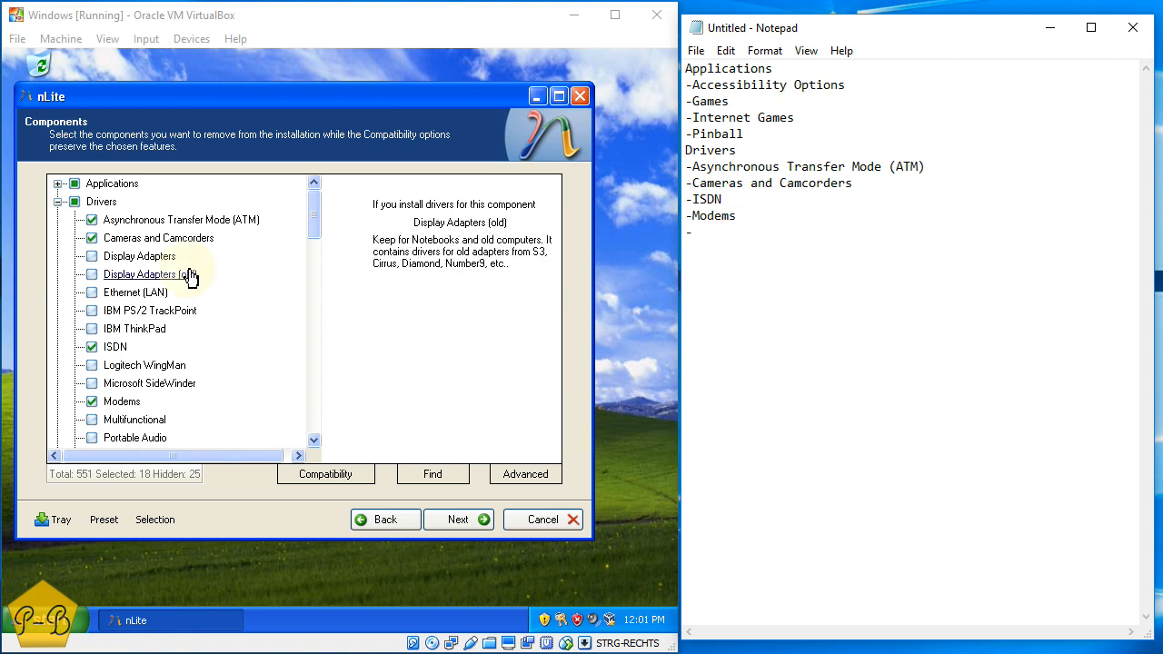
Add SCSI/RAID and Sony Jog Dial on dashed lines to the Drivers list in Notepad
{"action": "left_click_drag", "start_coordinate": [315, 226], "coordinate": [357, 275]}
{"action": "left_click", "coordinate": [741, 289]}
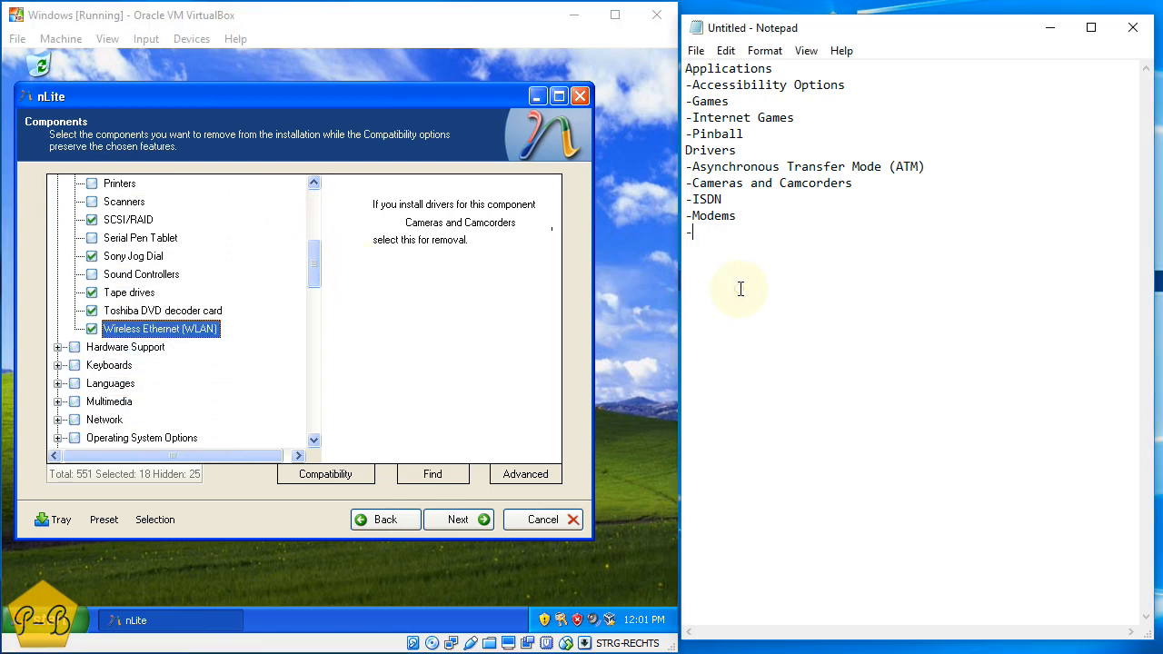
{"action": "type", "text": "S"}
{"action": "type", "text": "CSI/R"}
{"action": "type", "text": "AID"}
{"action": "type", "text": " -Sony Jog Dial"}
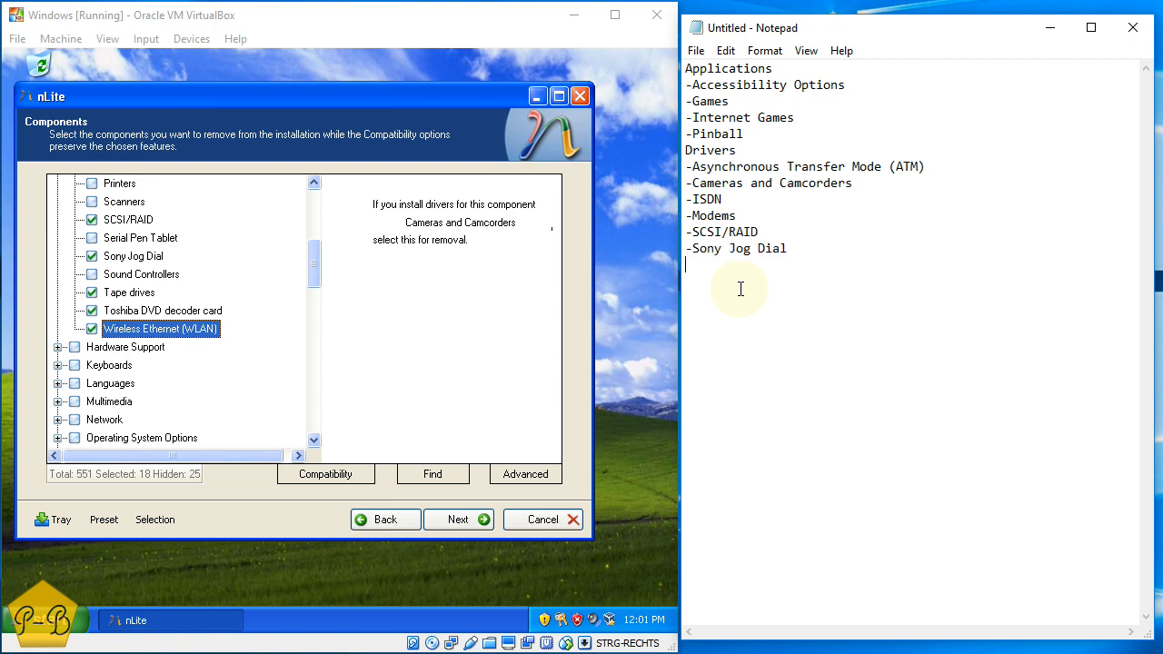
Add Tape drives on a dashed line below Sony Jog Dial, correcting the spelling
{"action": "type", "text": " -Tape Drive"}
{"action": "key", "text": "BackSpace"}
{"action": "key", "text": "BackSpace"}
{"action": "key", "text": "BackSpace"}
{"action": "type", "text": "v"}
{"action": "key", "text": "BackSpace"}
{"action": "type", "text": "o9ve"}
{"action": "key", "text": "BackSpace"}
{"action": "key", "text": "BackSpace"}
{"action": "type", "text": "i"}
{"action": "key", "text": "BackSpace"}
{"action": "type", "text": "ivers"}
{"action": "key", "text": "BackSpace"}
{"action": "key", "text": "BackSpace"}
{"action": "type", "text": "s"}
Add dashed entries for Toshiba DVD decoder card and Wireless Ethernet (WLAN), followed by a Hardware Support heading
{"action": "type", "text": "Toshib"}
{"action": "type", "text": "a DVD decoder card"}
{"action": "type", "text": "-Wireless Ethe"}
{"action": "type", "text": "rnet"}
{"action": "type", "text": " (WLAN"}
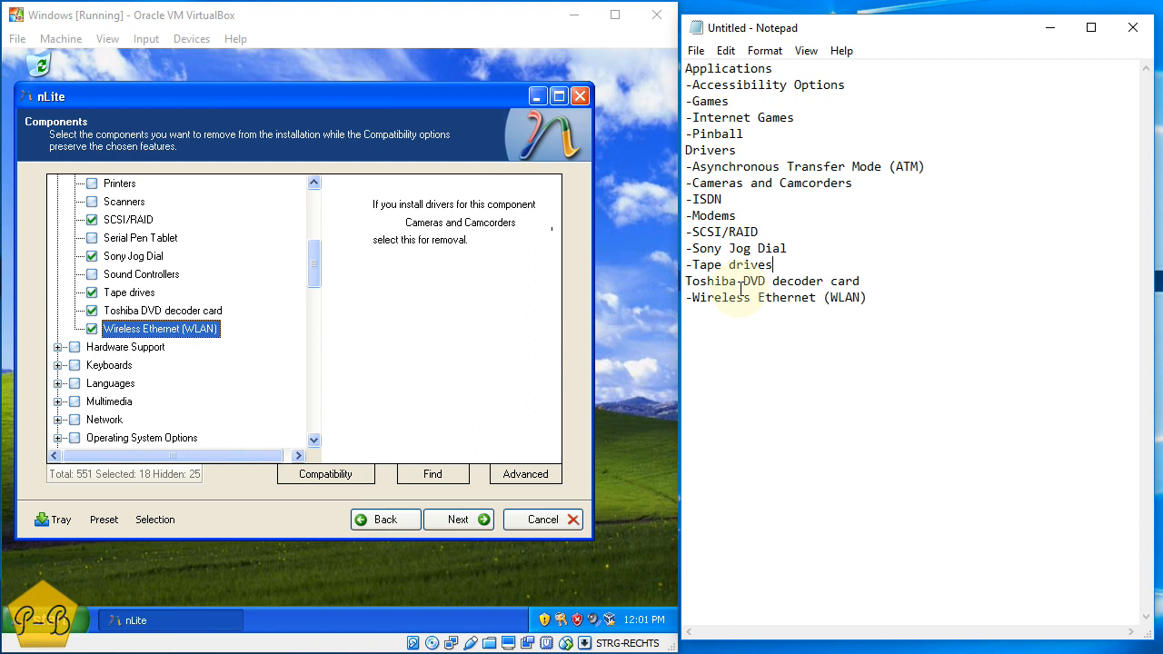
{"action": "type", "text": "-"}
{"action": "key", "text": "Down"}
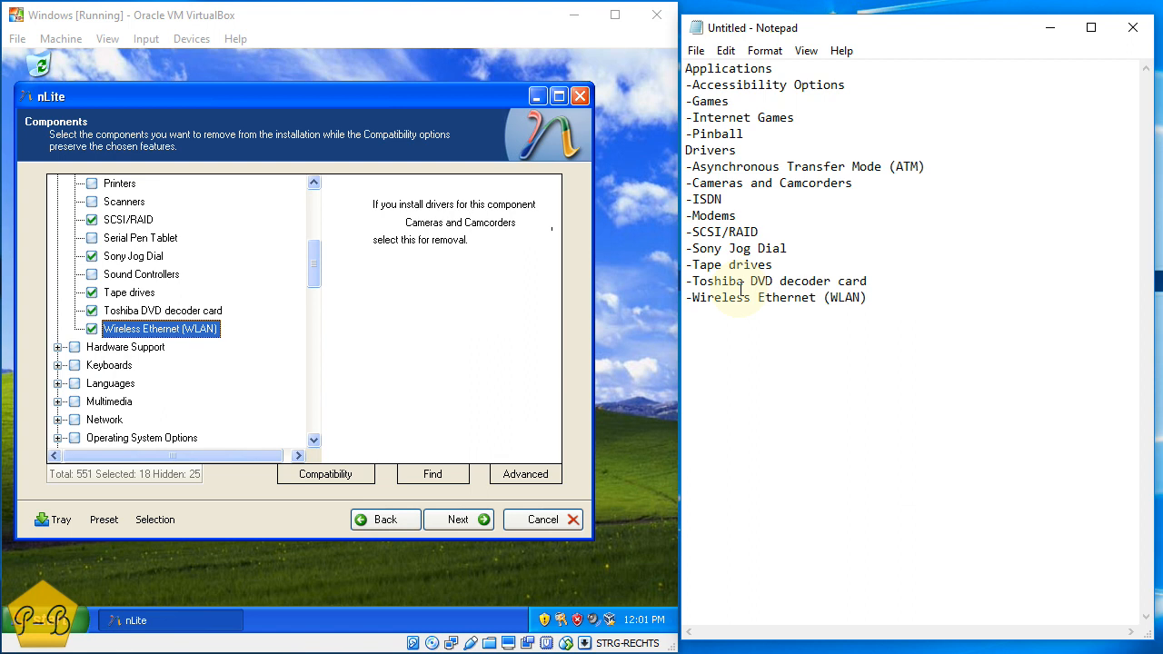
{"action": "type", "text": "ardware Support"}
Collapse Drivers in nLite and review all components under Hardware Support, leaving that category collapsed
{"action": "scroll", "coordinate": [140, 277], "scroll_direction": "up", "scroll_amount": 5}
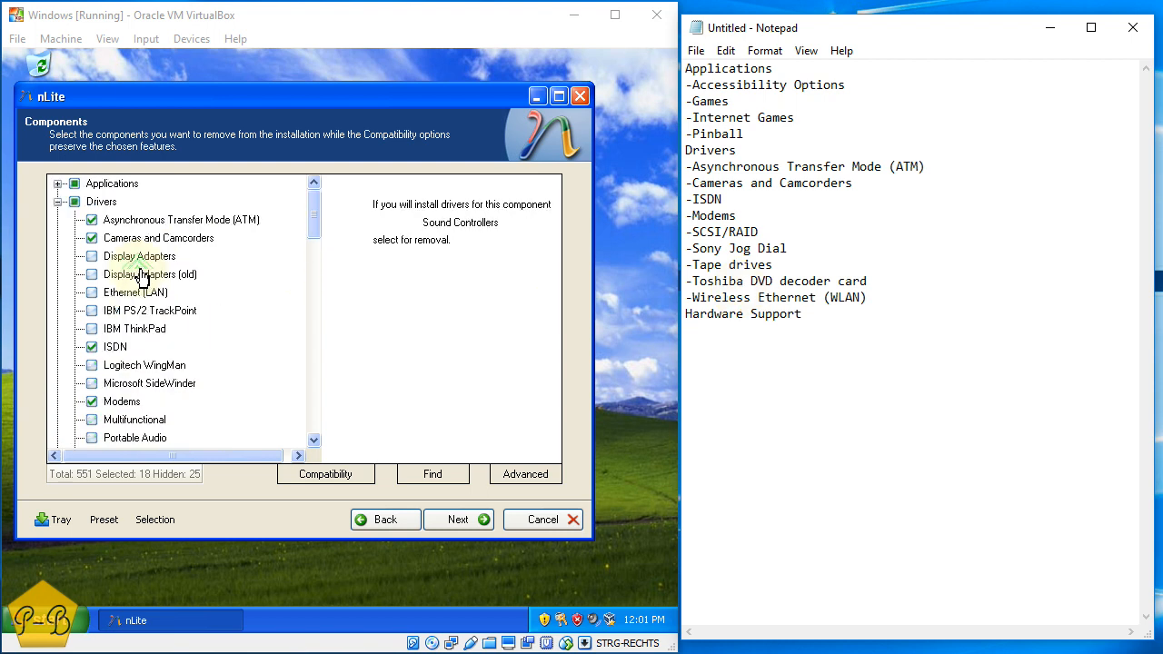
{"action": "left_click", "coordinate": [59, 216]}
{"action": "left_click", "coordinate": [58, 202]}
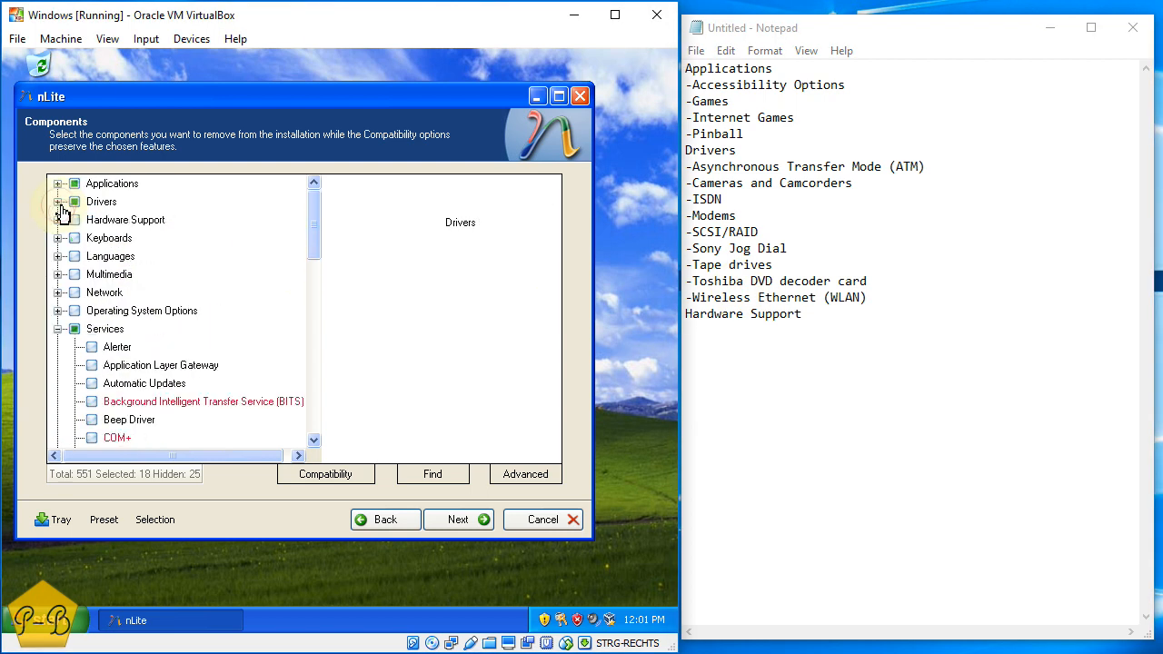
{"action": "left_click", "coordinate": [57, 220]}
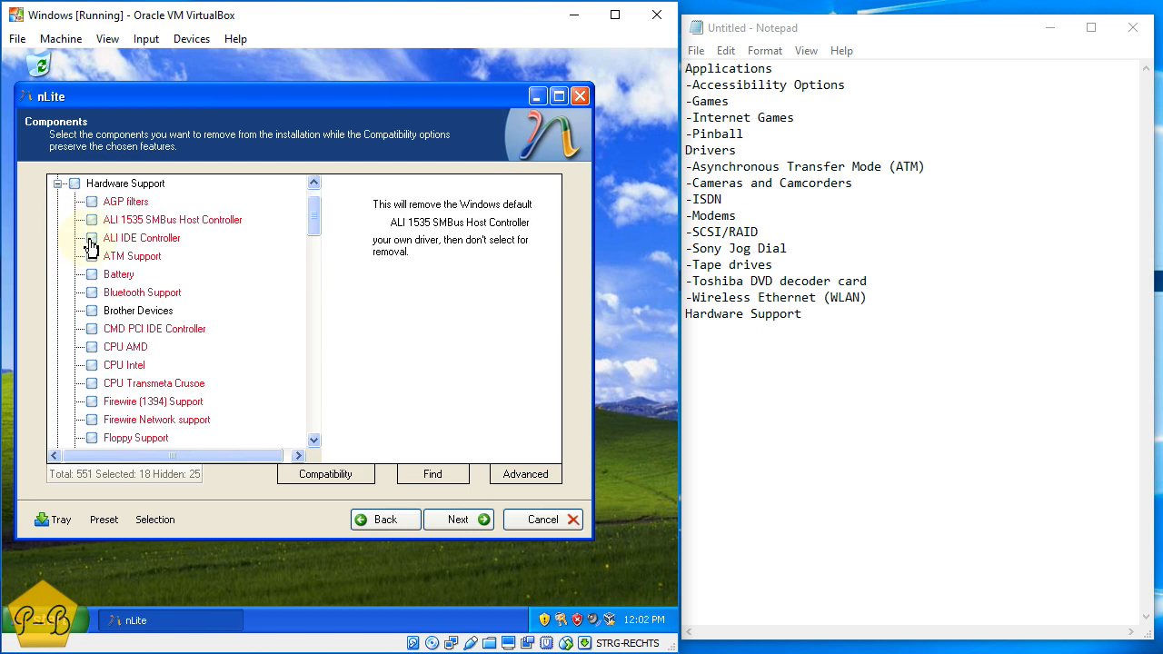
{"action": "scroll", "coordinate": [121, 343], "scroll_direction": "down", "scroll_amount": 1}
{"action": "scroll", "coordinate": [121, 342], "scroll_direction": "down", "scroll_amount": 2}
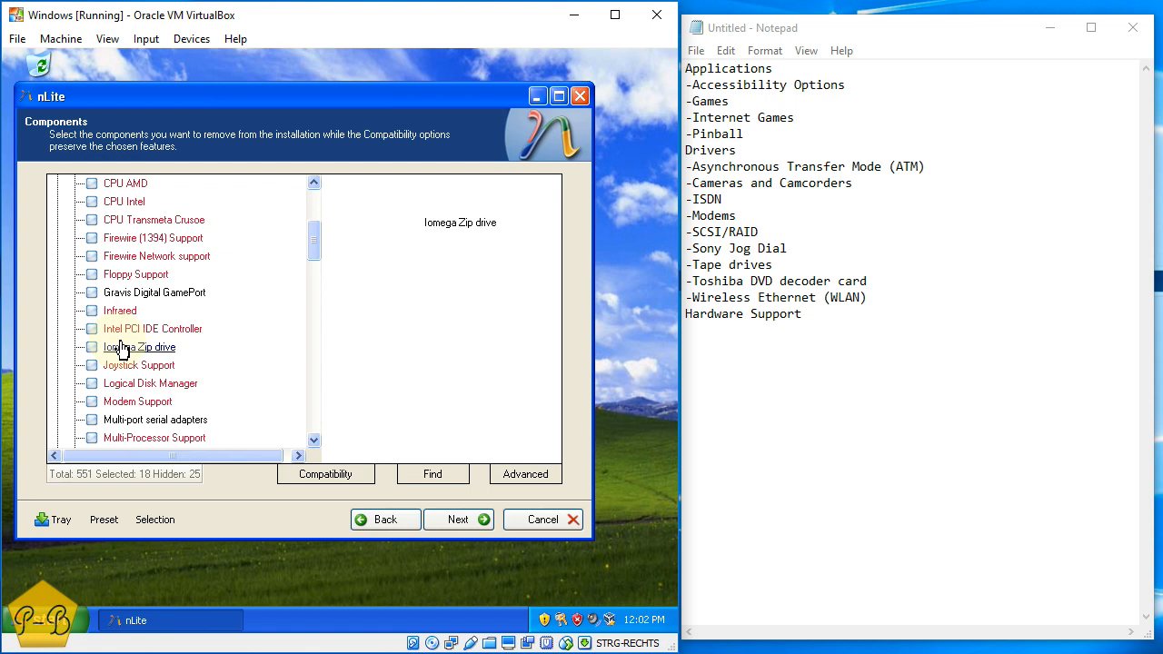
{"action": "scroll", "coordinate": [121, 347], "scroll_direction": "down", "scroll_amount": 1}
{"action": "scroll", "coordinate": [121, 347], "scroll_direction": "down", "scroll_amount": 1}
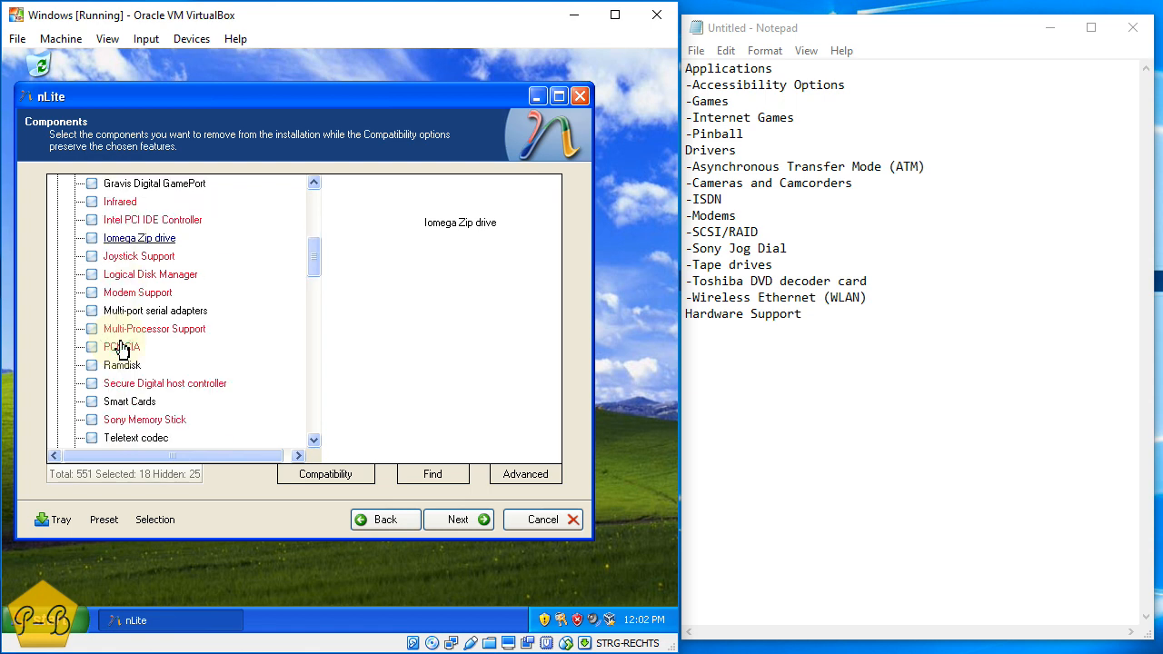
{"action": "scroll", "coordinate": [121, 347], "scroll_direction": "down", "scroll_amount": 1}
{"action": "scroll", "coordinate": [120, 347], "scroll_direction": "down", "scroll_amount": 1}
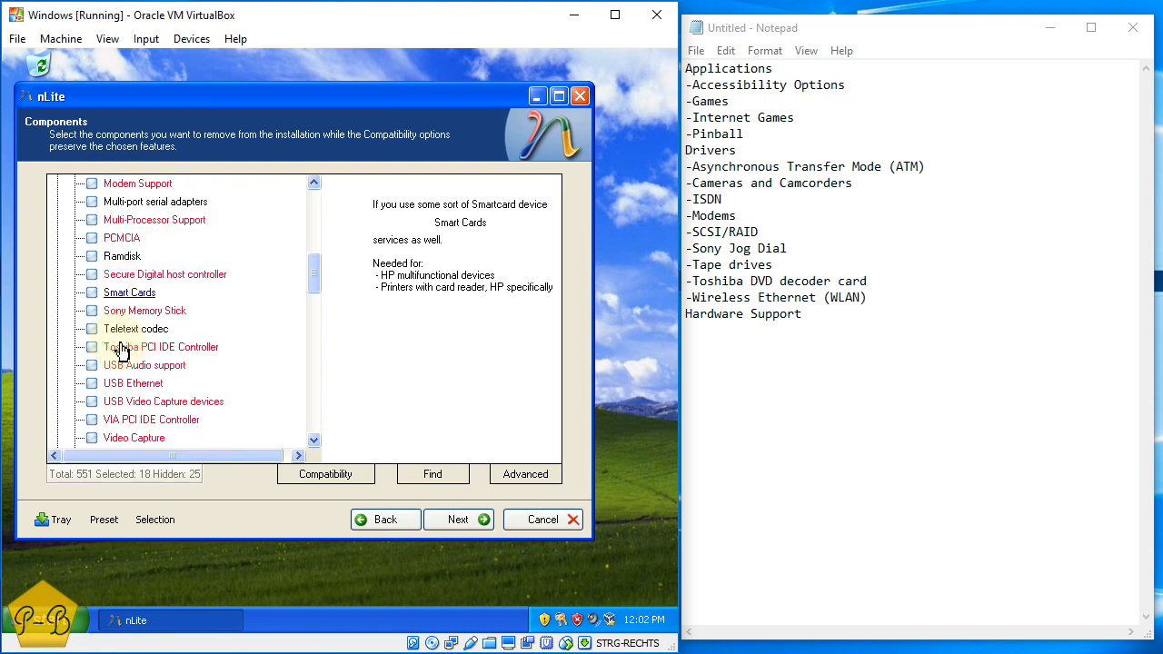
{"action": "scroll", "coordinate": [121, 350], "scroll_direction": "down", "scroll_amount": 1}
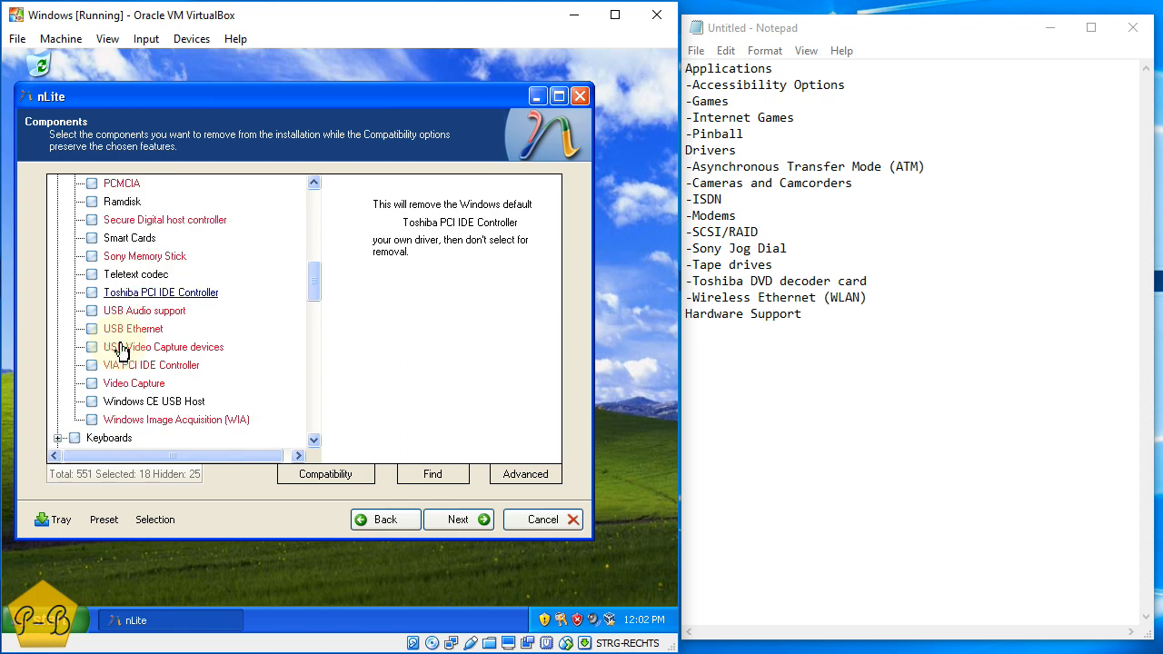
{"action": "scroll", "coordinate": [121, 349], "scroll_direction": "down", "scroll_amount": 1}
{"action": "scroll", "coordinate": [120, 346], "scroll_direction": "up", "scroll_amount": 12}
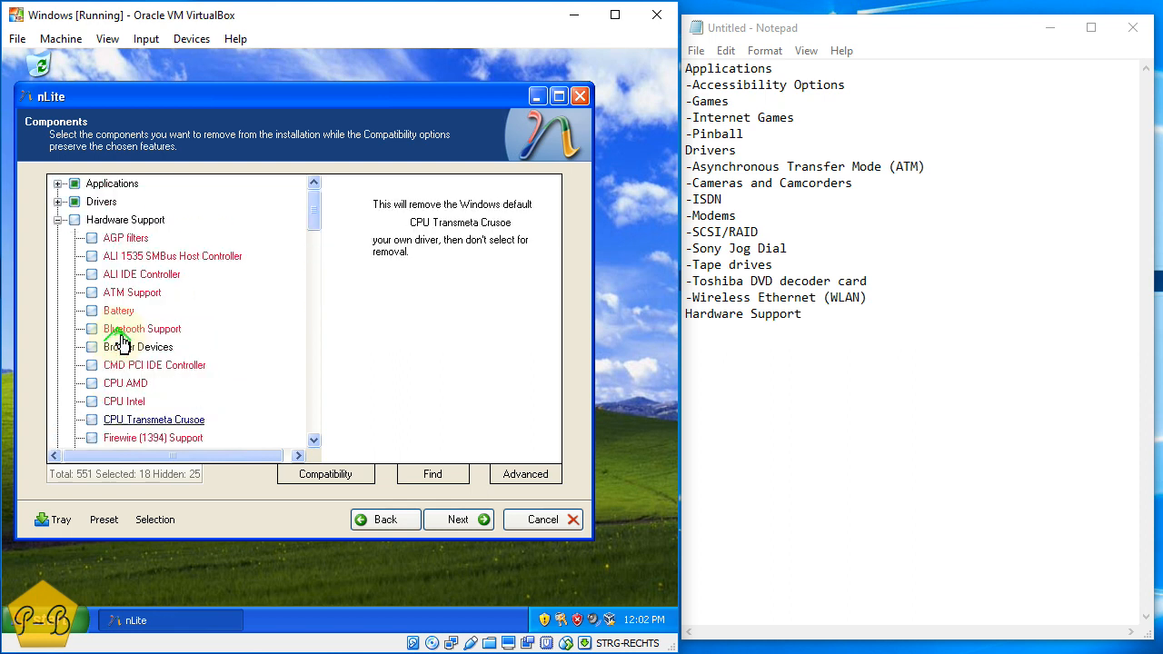
{"action": "left_click", "coordinate": [57, 220]}
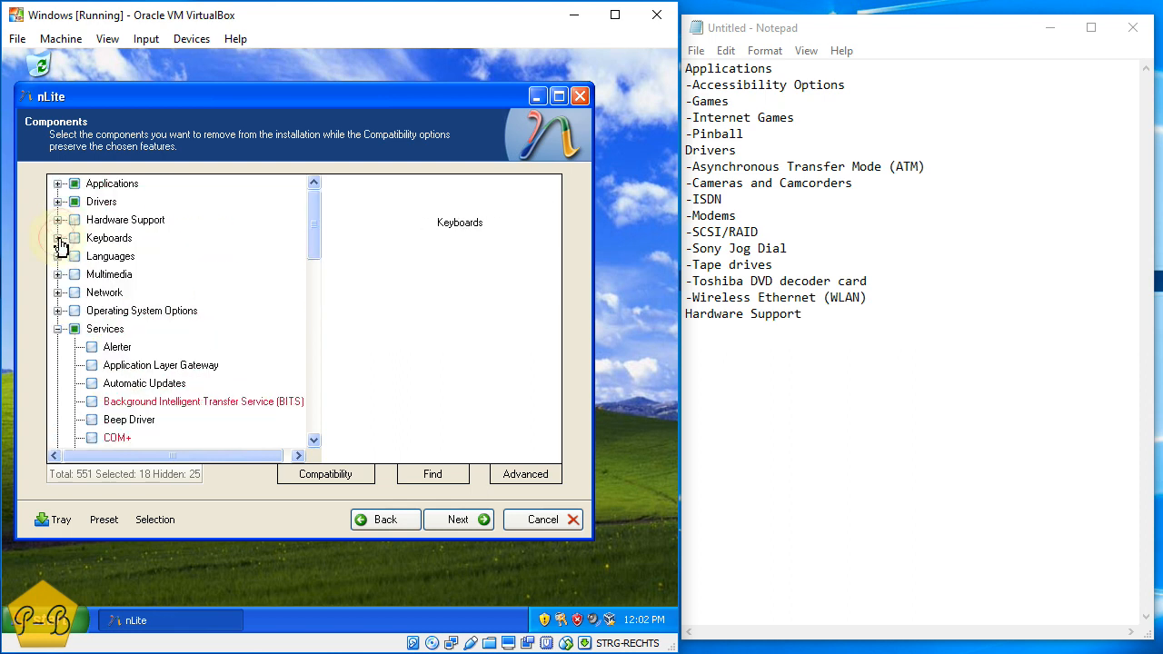
Look through the keyboard layouts under Keyboards and collapse the category again
{"action": "left_click", "coordinate": [57, 238]}
{"action": "scroll", "coordinate": [109, 293], "scroll_direction": "down", "scroll_amount": 6}
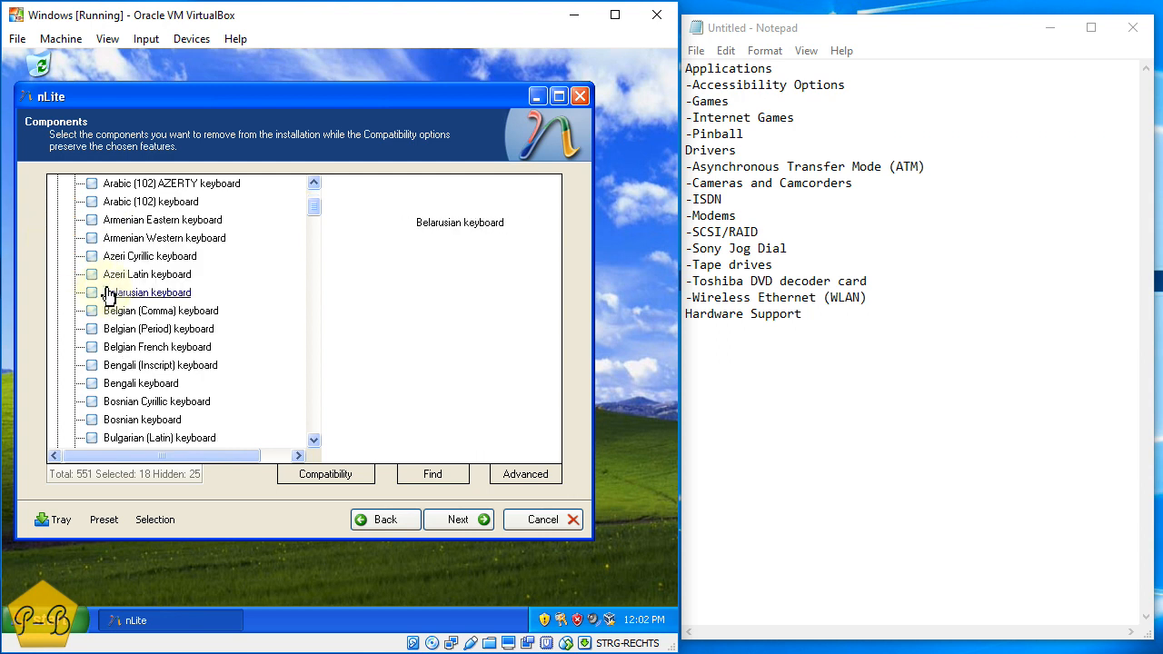
{"action": "scroll", "coordinate": [108, 297], "scroll_direction": "down", "scroll_amount": 20}
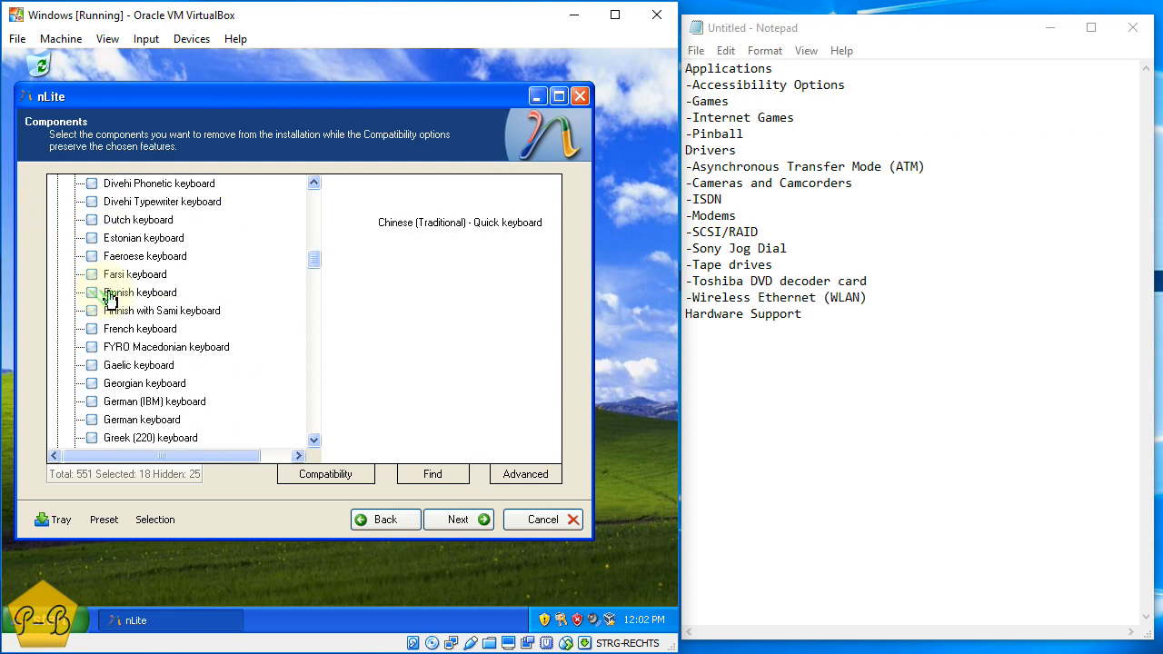
{"action": "scroll", "coordinate": [109, 297], "scroll_direction": "up", "scroll_amount": 20}
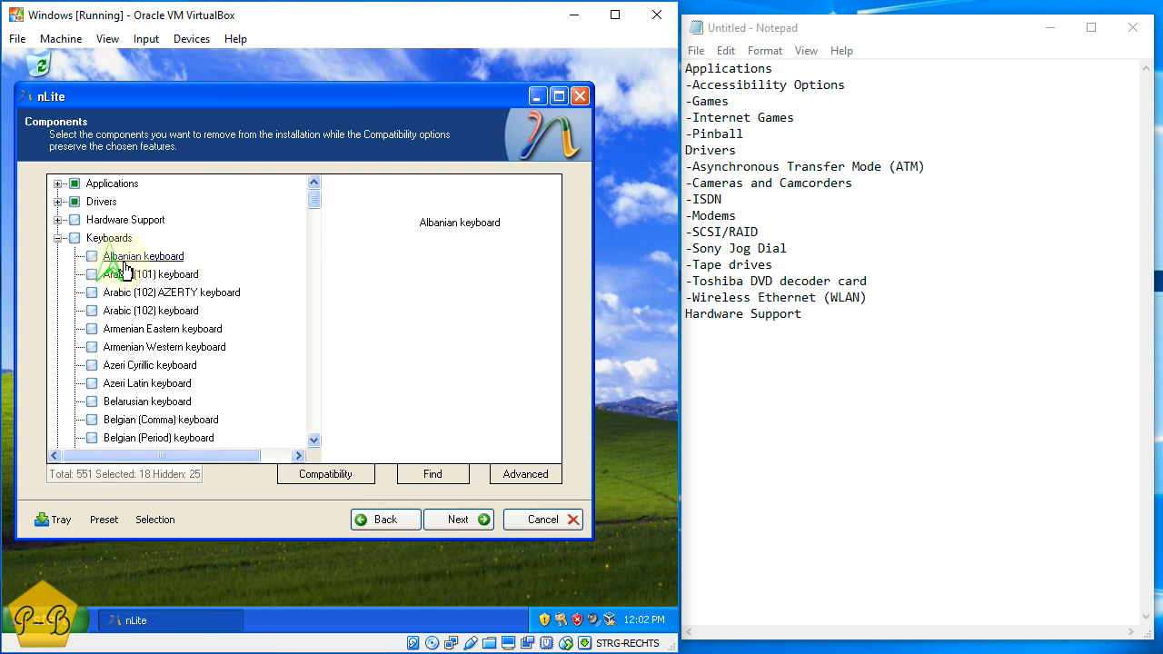
{"action": "left_click", "coordinate": [57, 238]}
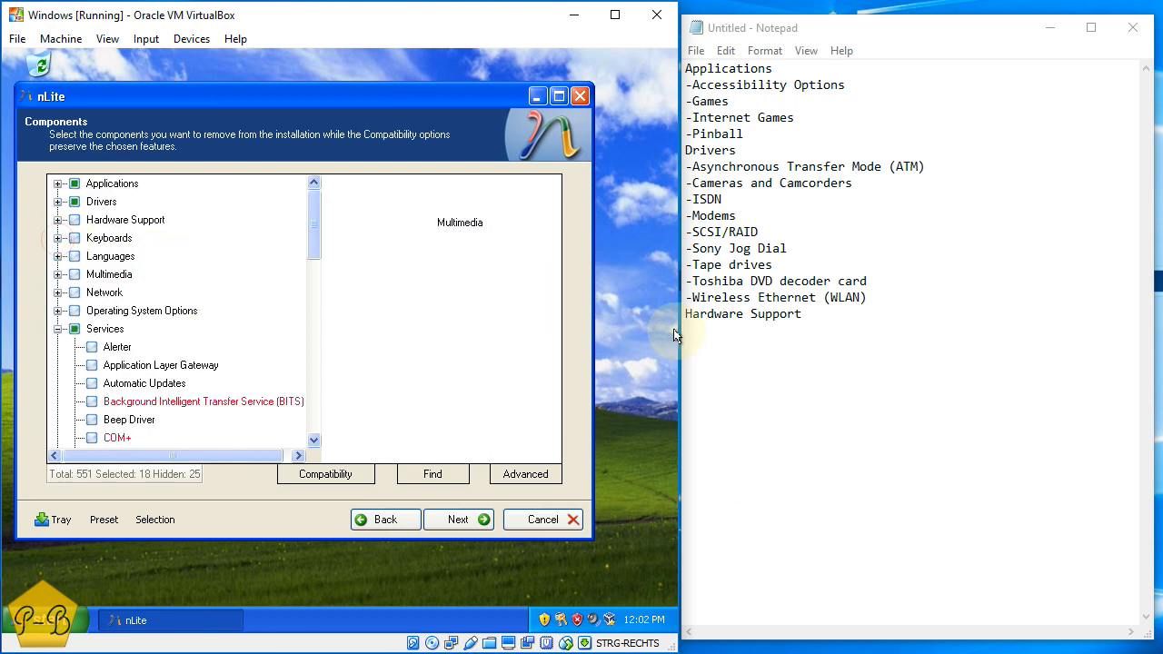
Add the headings Keyboards and Languages below Hardware Support in Notepad
{"action": "left_click", "coordinate": [798, 355]}
{"action": "type", "text": "Keyboards "}
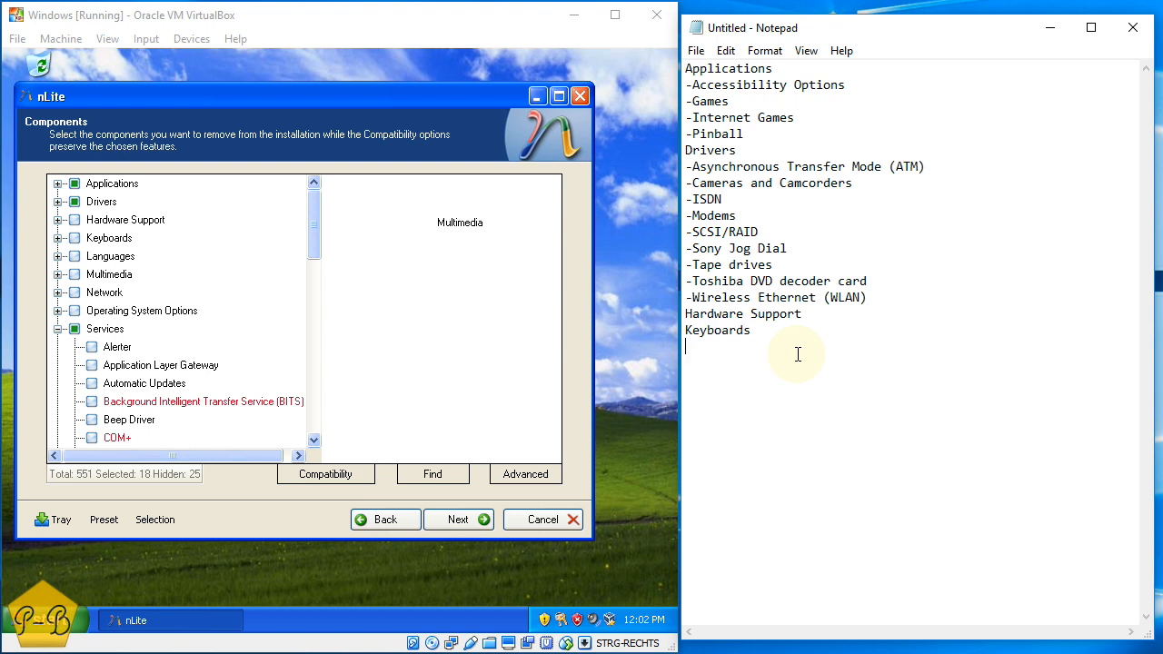
{"action": "type", "text": "Languages#"}
{"action": "key", "text": "Return"}
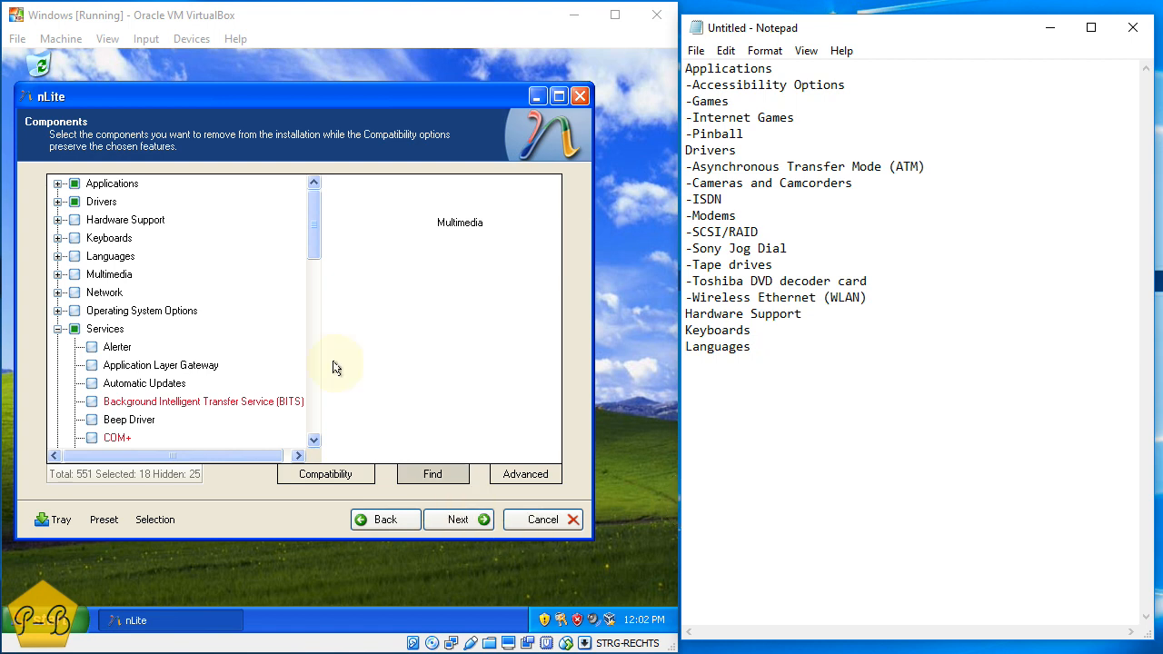
Check the language groups under Languages in nLite and collapse the category again
{"action": "left_click", "coordinate": [57, 257]}
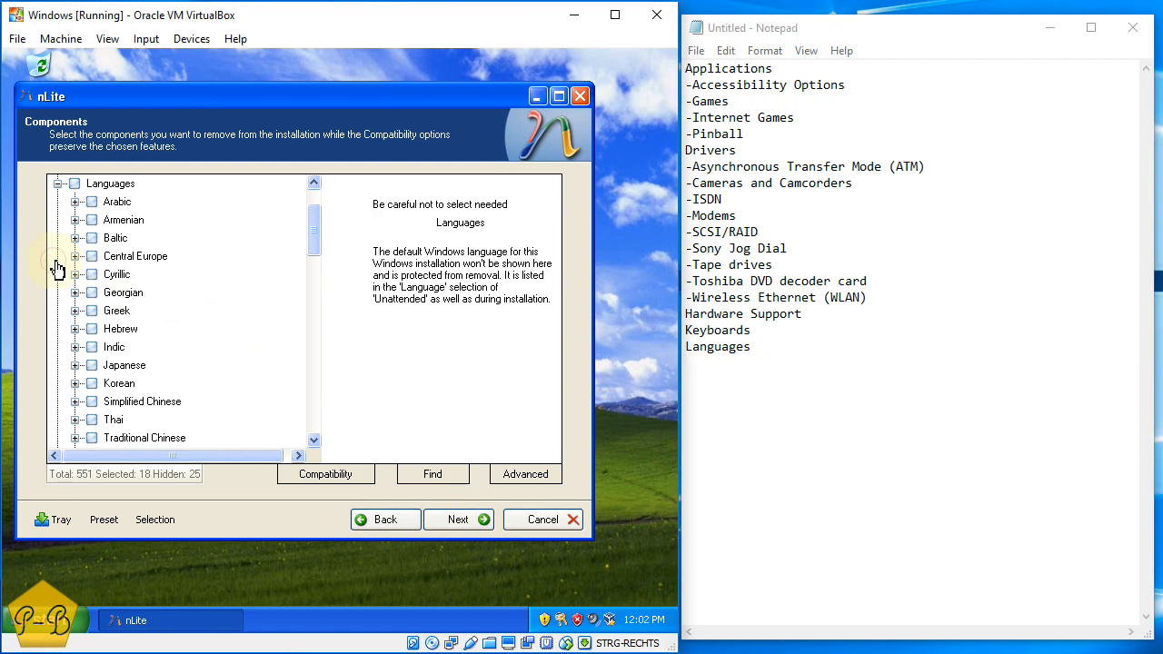
{"action": "left_click", "coordinate": [57, 184]}
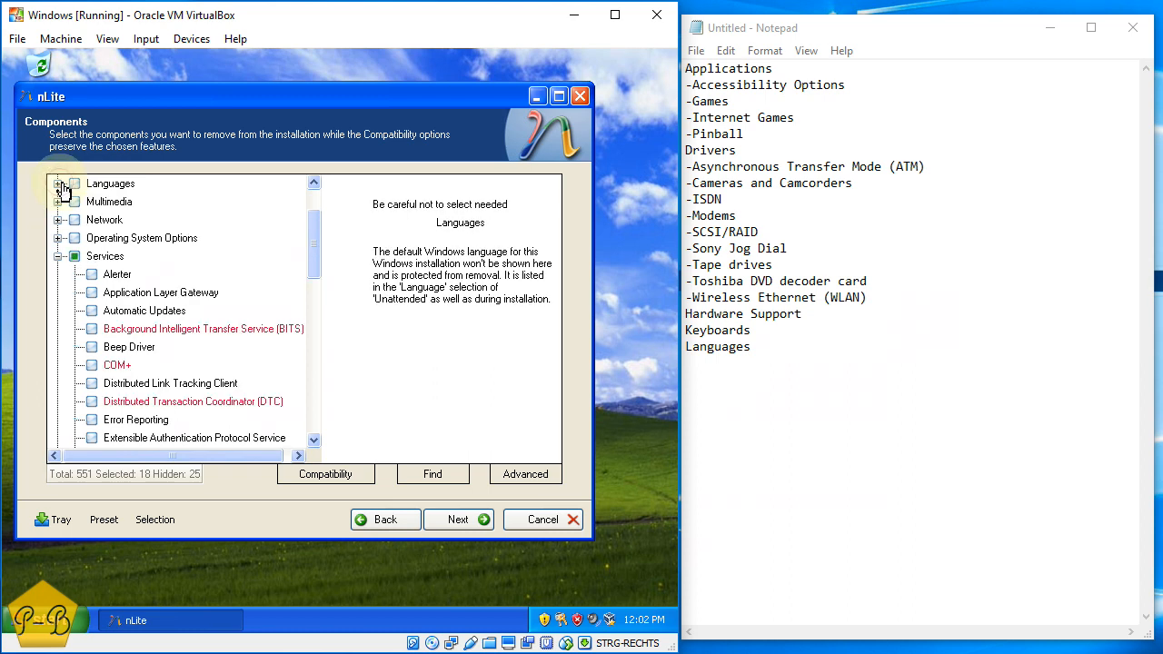
Expand Multimedia in nLite and review its components from Acm Core Codecs to Windows Sounds
{"action": "left_click", "coordinate": [58, 202]}
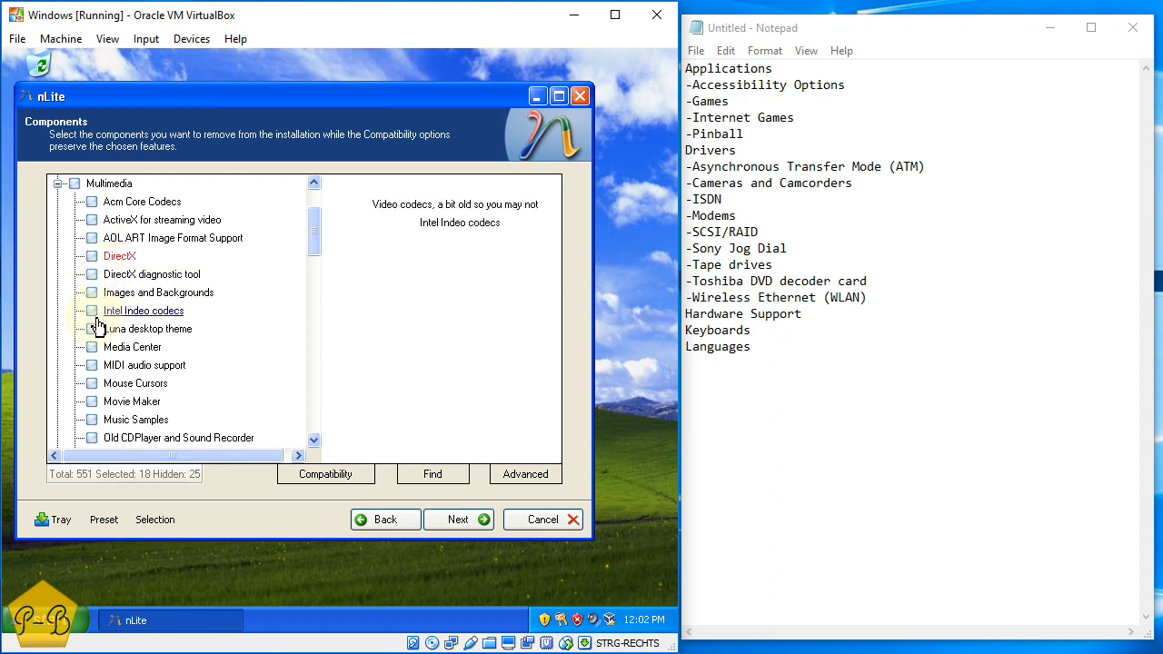
{"action": "scroll", "coordinate": [98, 326], "scroll_direction": "down", "scroll_amount": 1}
{"action": "scroll", "coordinate": [97, 325], "scroll_direction": "down", "scroll_amount": 1}
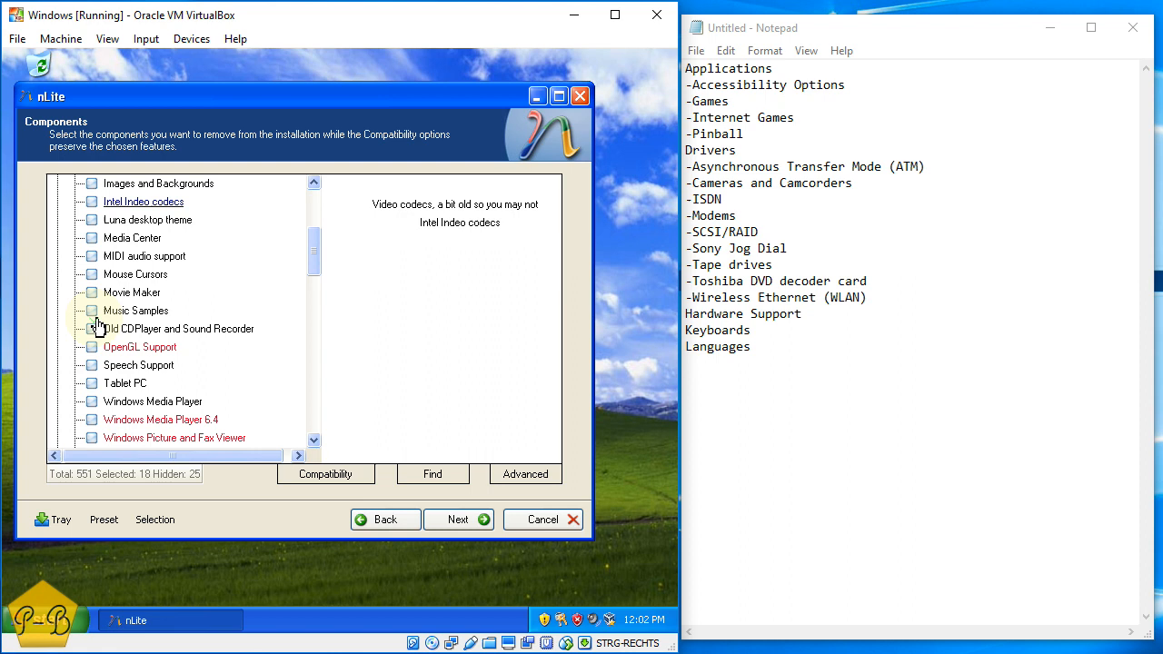
{"action": "scroll", "coordinate": [98, 326], "scroll_direction": "down", "scroll_amount": 2}
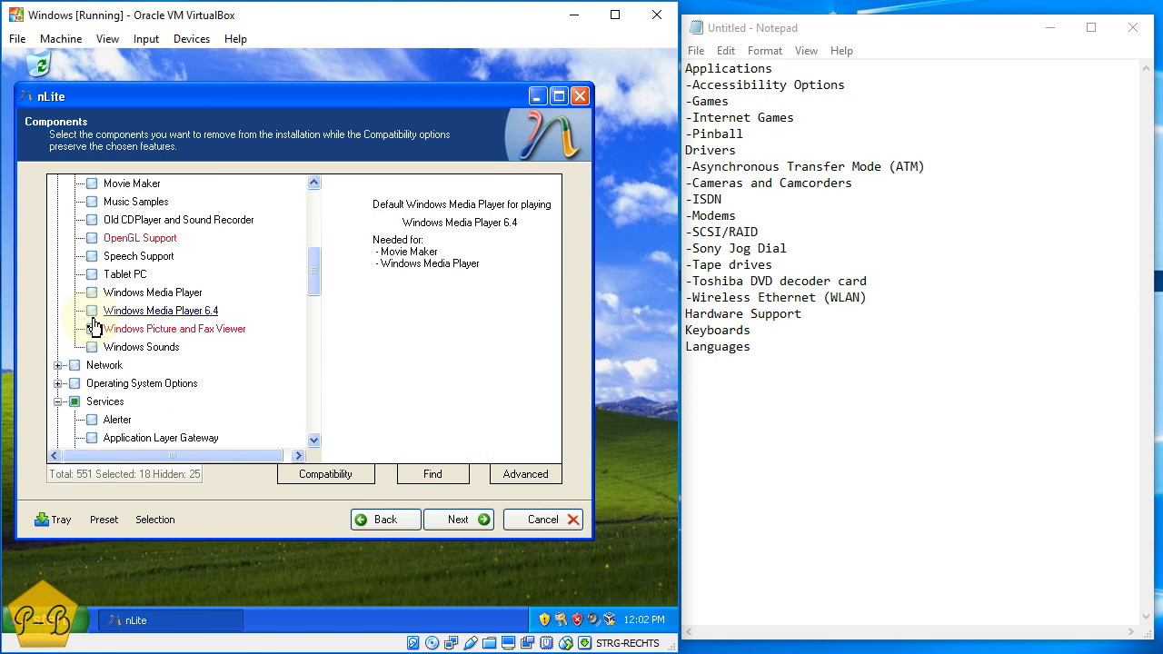
{"action": "scroll", "coordinate": [117, 341], "scroll_direction": "up", "scroll_amount": 1}
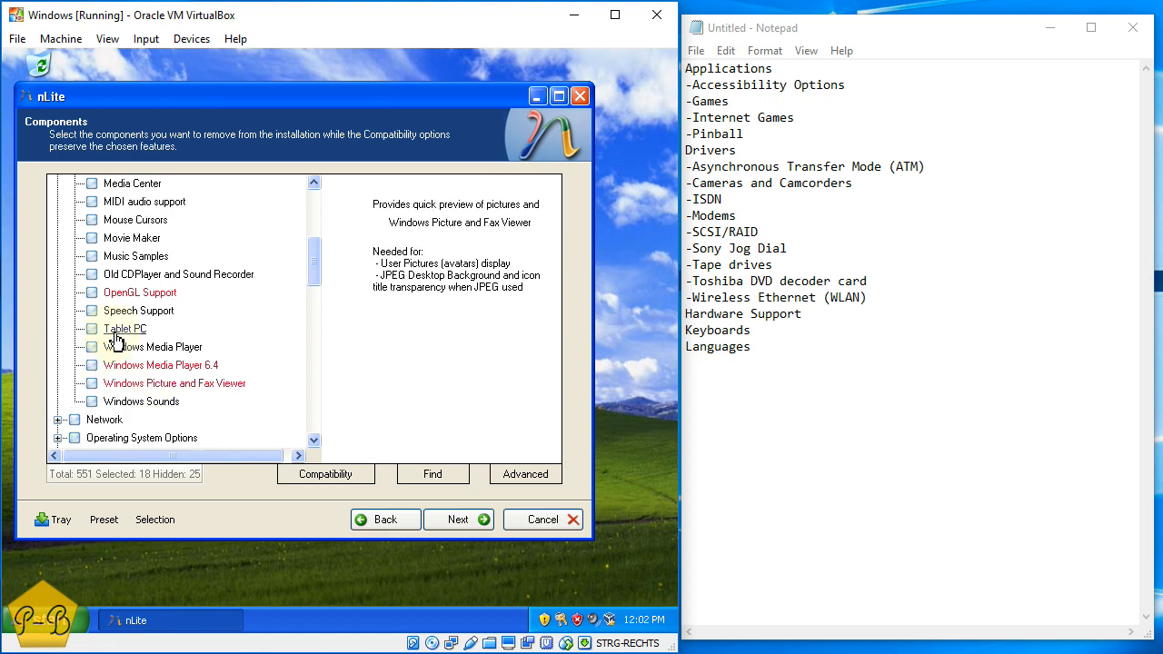
{"action": "scroll", "coordinate": [116, 341], "scroll_direction": "up", "scroll_amount": 5}
{"action": "scroll", "coordinate": [111, 330], "scroll_direction": "down", "scroll_amount": 1}
{"action": "left_click", "coordinate": [121, 292]}
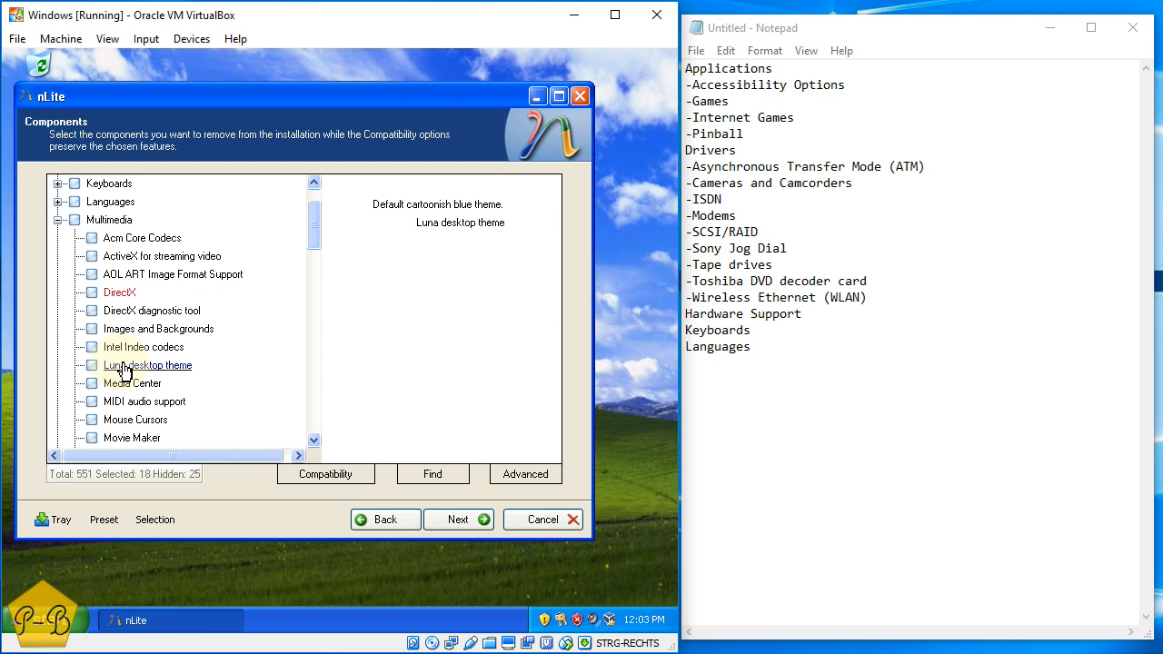
Mark Luna desktop theme and Images and Backgrounds under Multimedia for removal
{"action": "left_click", "coordinate": [93, 365]}
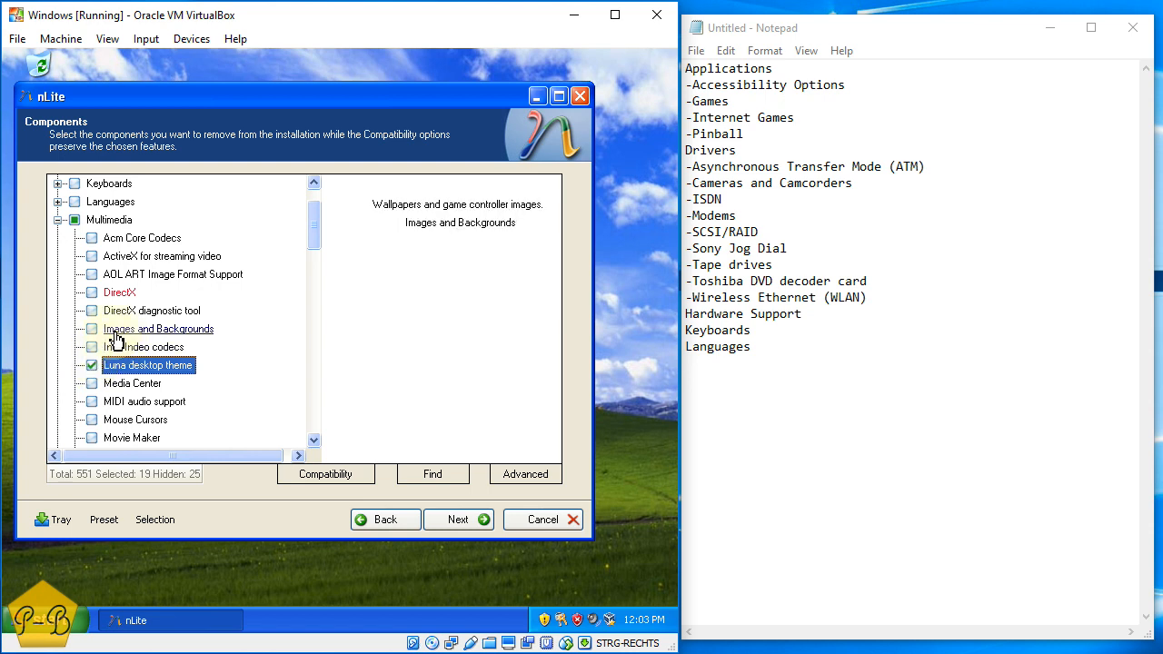
{"action": "left_click", "coordinate": [92, 329]}
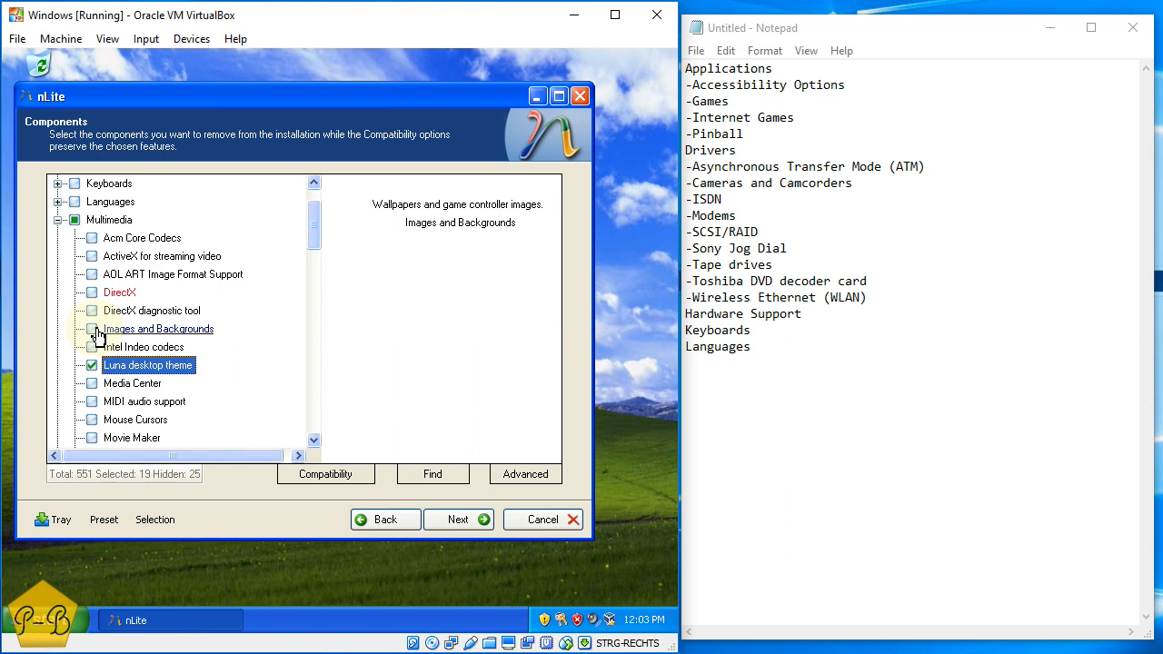
{"action": "left_click", "coordinate": [116, 331]}
Mark Media Center, Movie Maker and Music Samples for removal and check the remaining Multimedia components
{"action": "scroll", "coordinate": [121, 345], "scroll_direction": "down", "scroll_amount": 1}
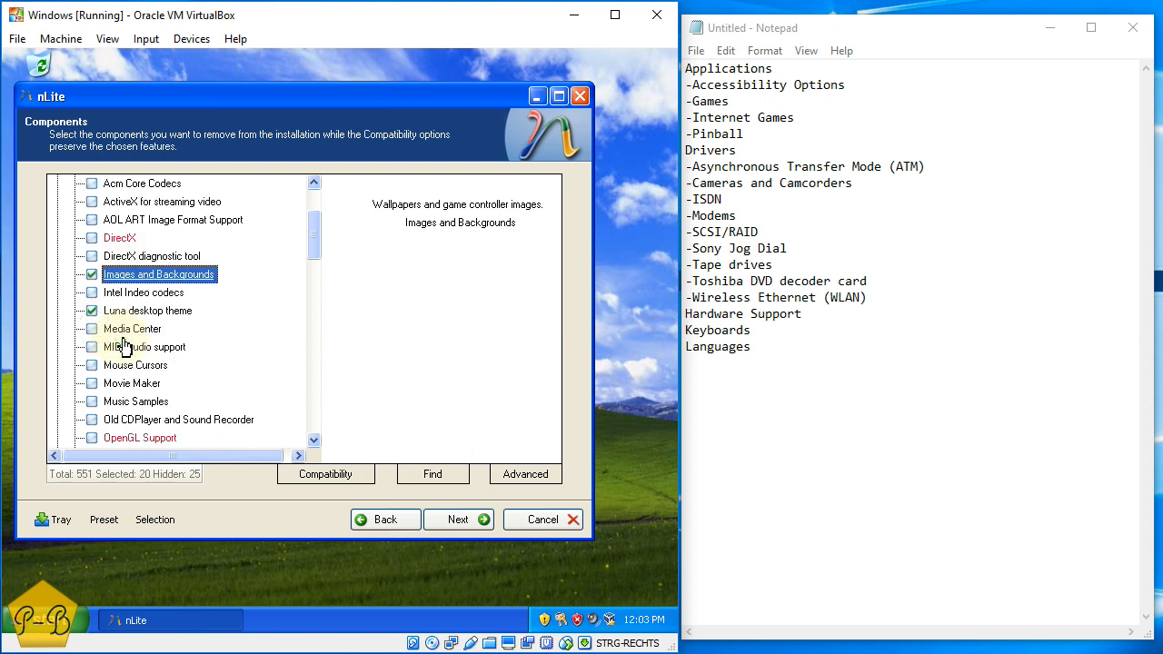
{"action": "scroll", "coordinate": [122, 342], "scroll_direction": "down", "scroll_amount": 1}
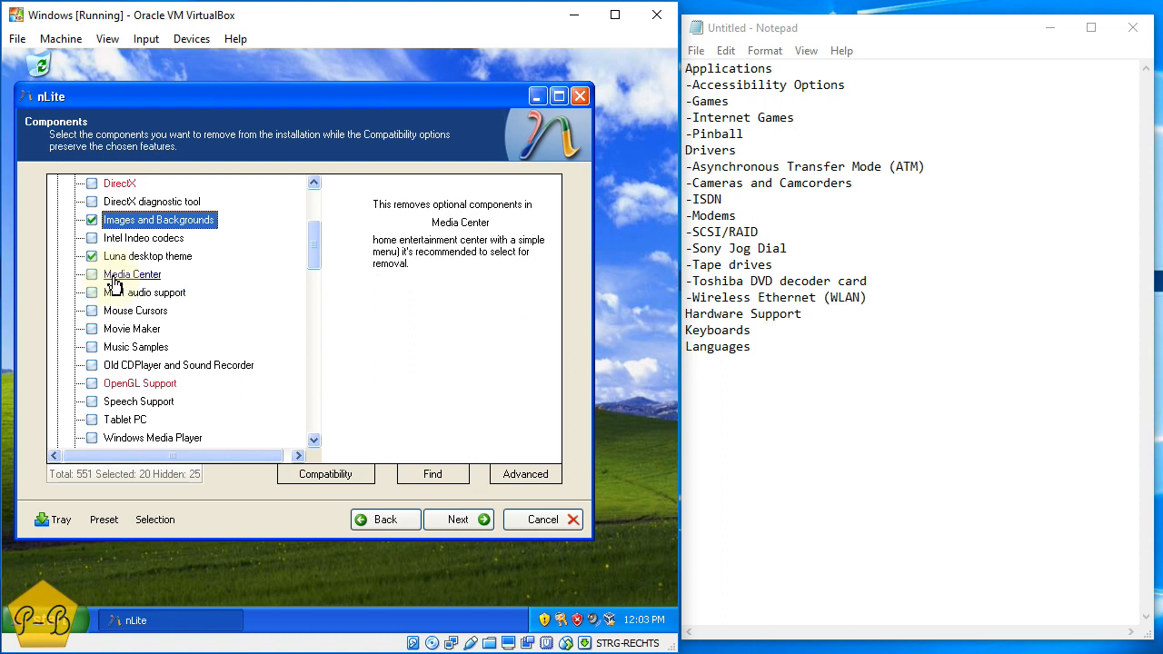
{"action": "left_click", "coordinate": [93, 276]}
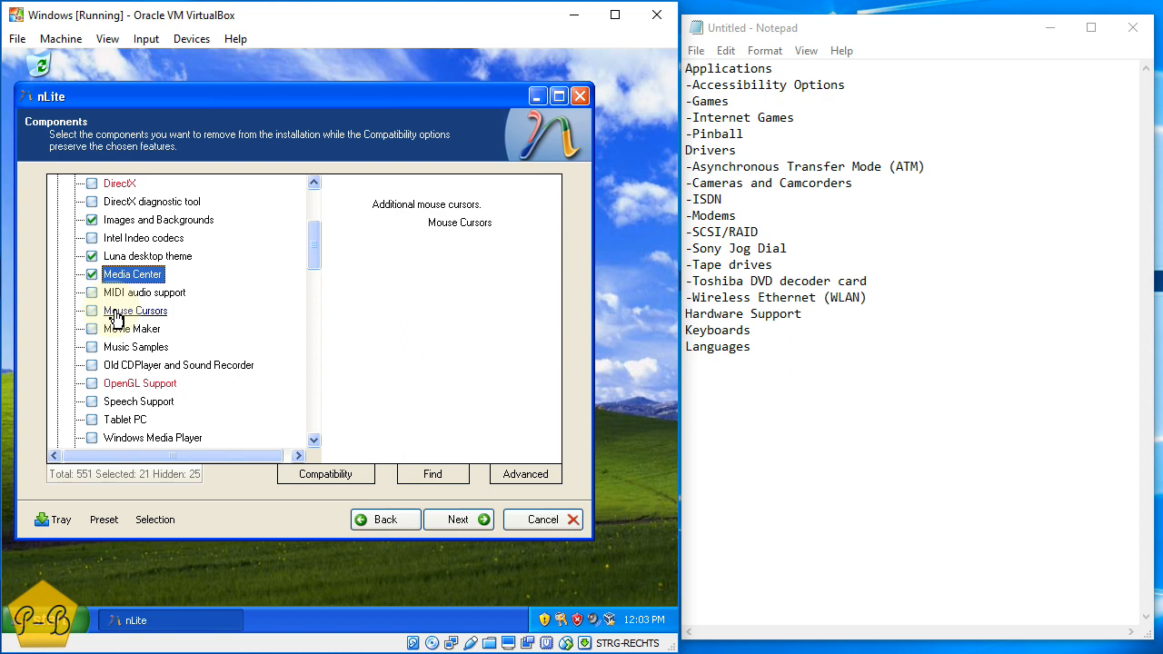
{"action": "left_click", "coordinate": [92, 329]}
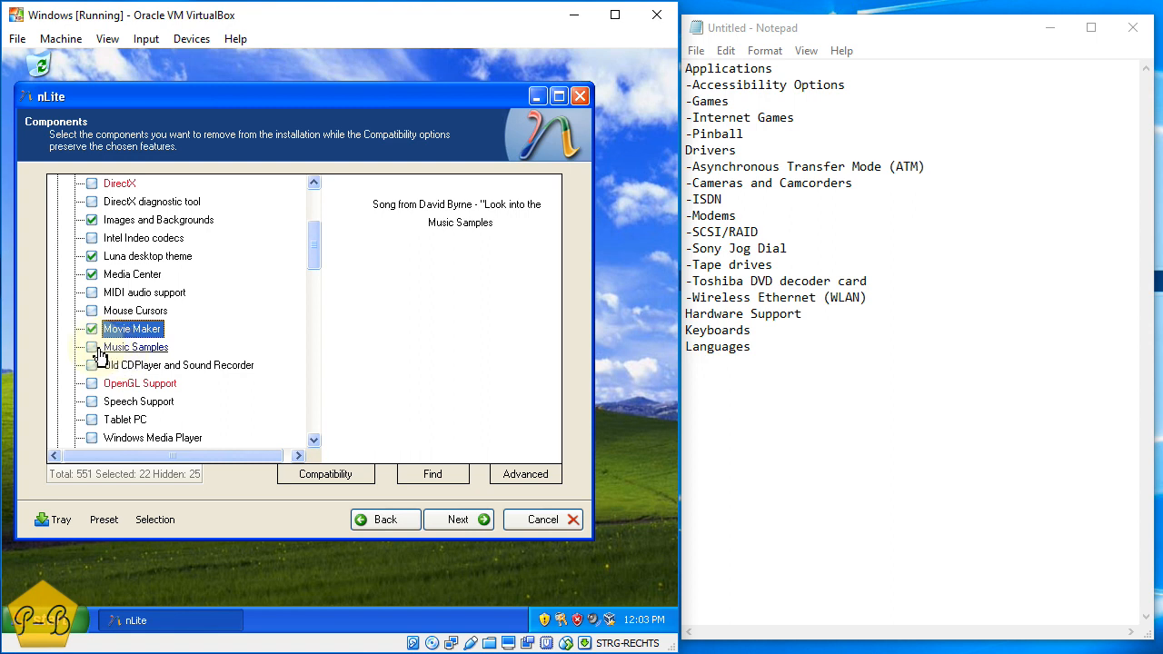
{"action": "left_click", "coordinate": [93, 348]}
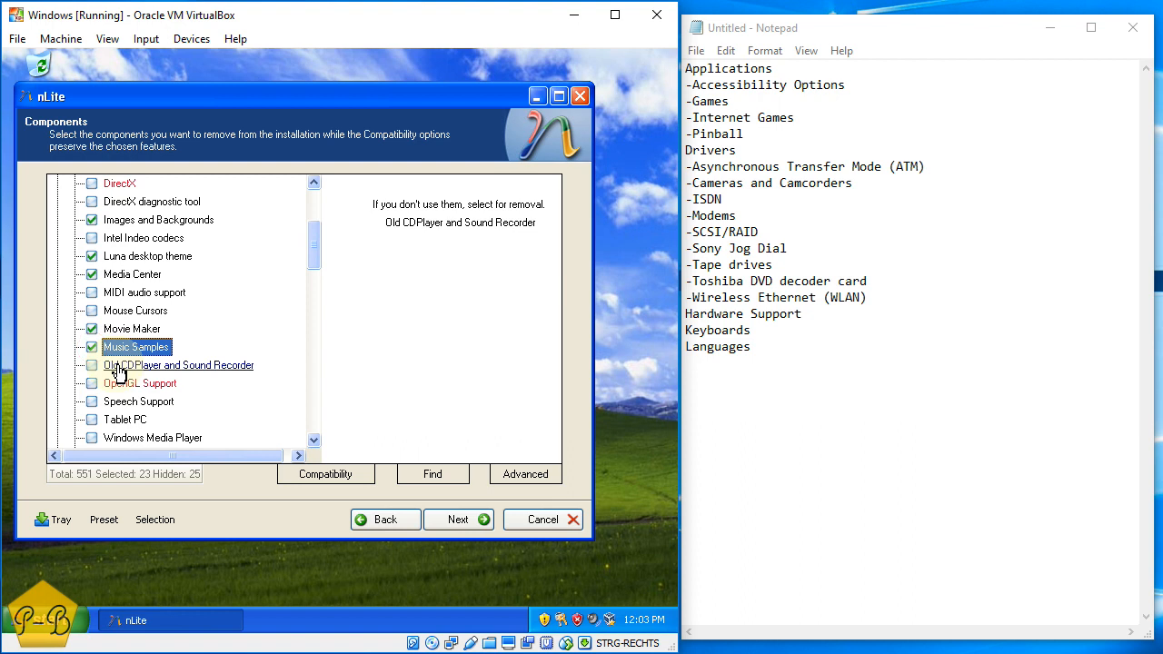
{"action": "scroll", "coordinate": [119, 372], "scroll_direction": "down", "scroll_amount": 1}
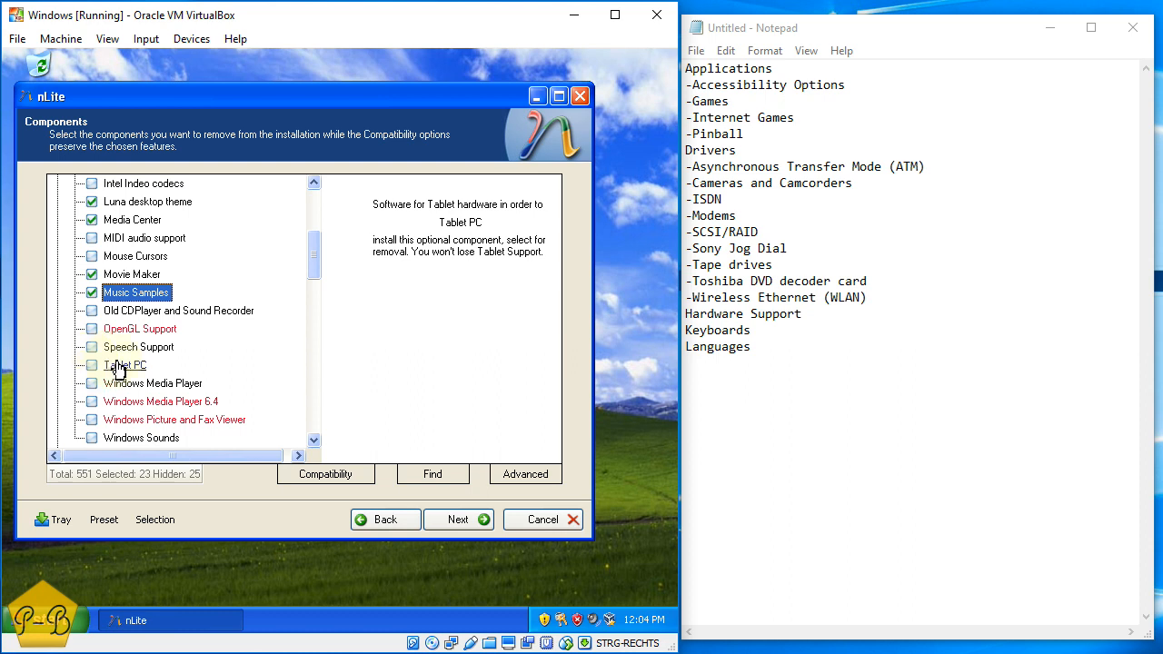
{"action": "scroll", "coordinate": [118, 368], "scroll_direction": "down", "scroll_amount": 1}
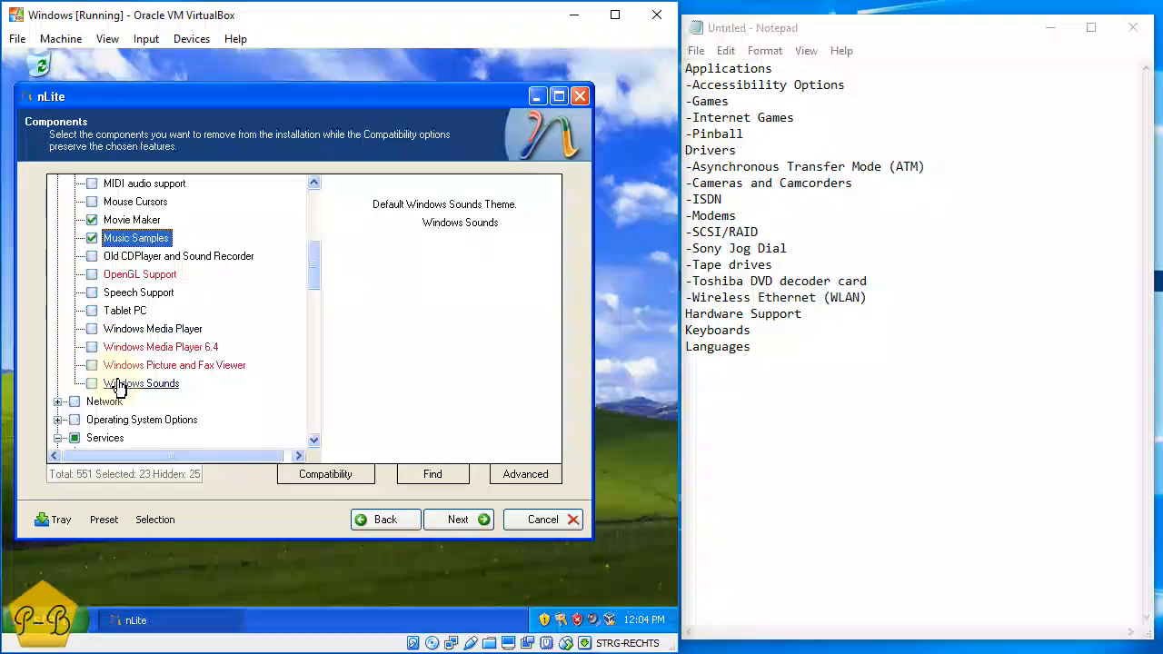
Add the heading Multimedia below Languages in Notepad, with the entries -Images and Backgrounds and -Luna desktop theme
{"action": "scroll", "coordinate": [120, 382], "scroll_direction": "up", "scroll_amount": 4}
{"action": "scroll", "coordinate": [119, 381], "scroll_direction": "down", "scroll_amount": 1}
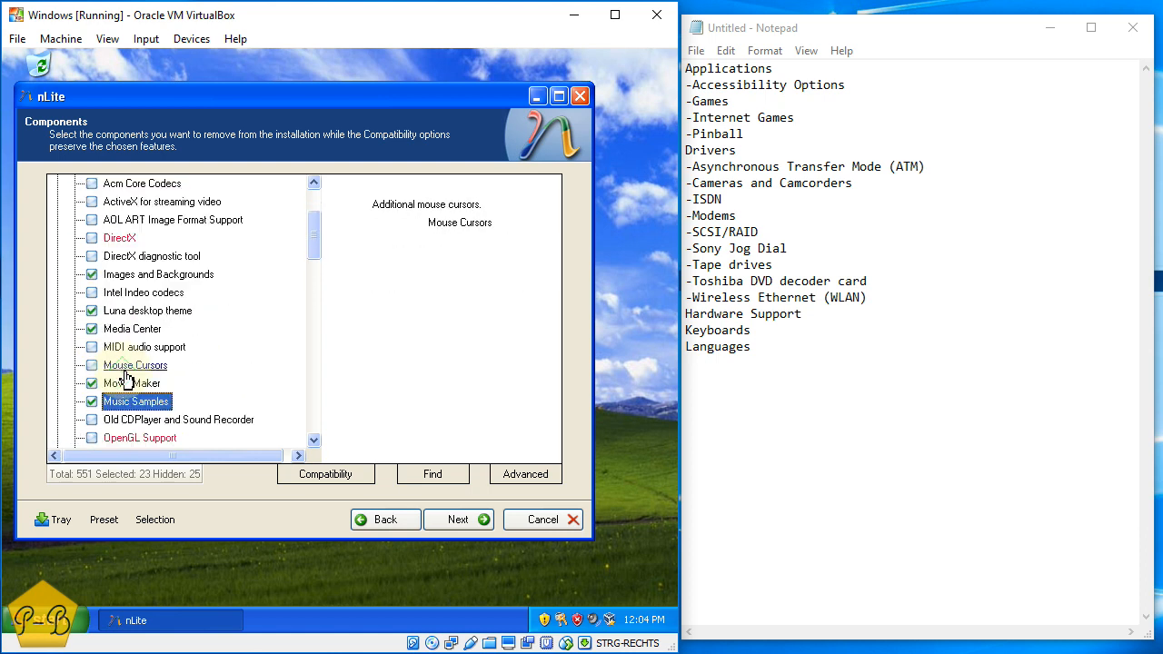
{"action": "left_click", "coordinate": [736, 375]}
{"action": "scroll", "coordinate": [273, 324], "scroll_direction": "up", "scroll_amount": 1}
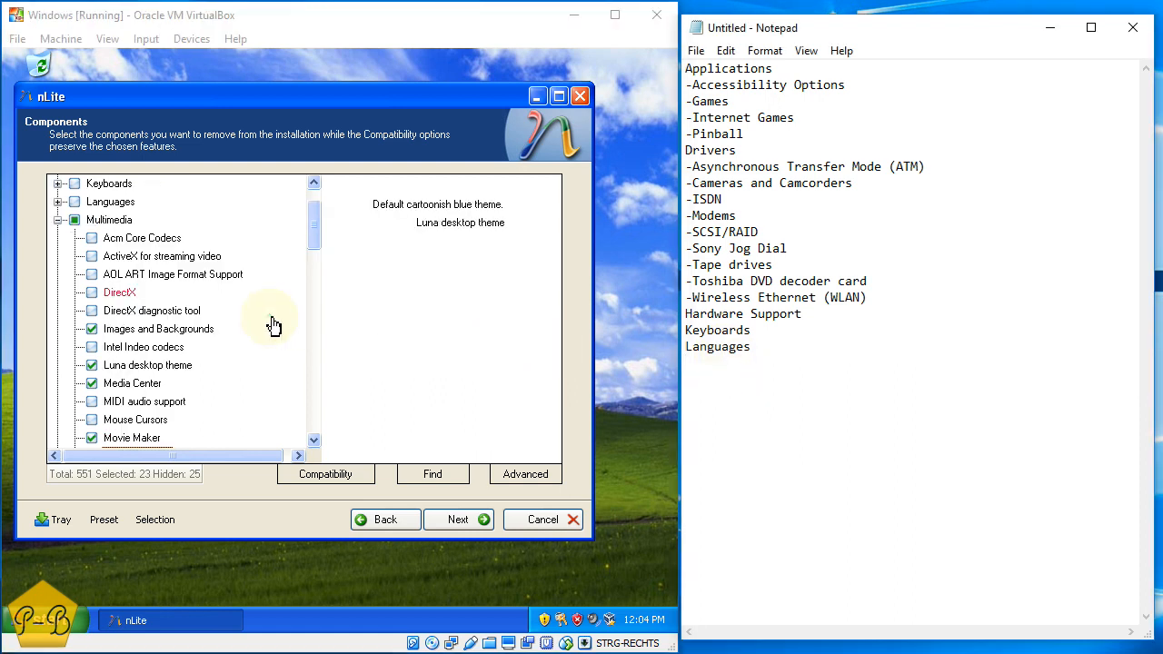
{"action": "type", "text": "Multimed"}
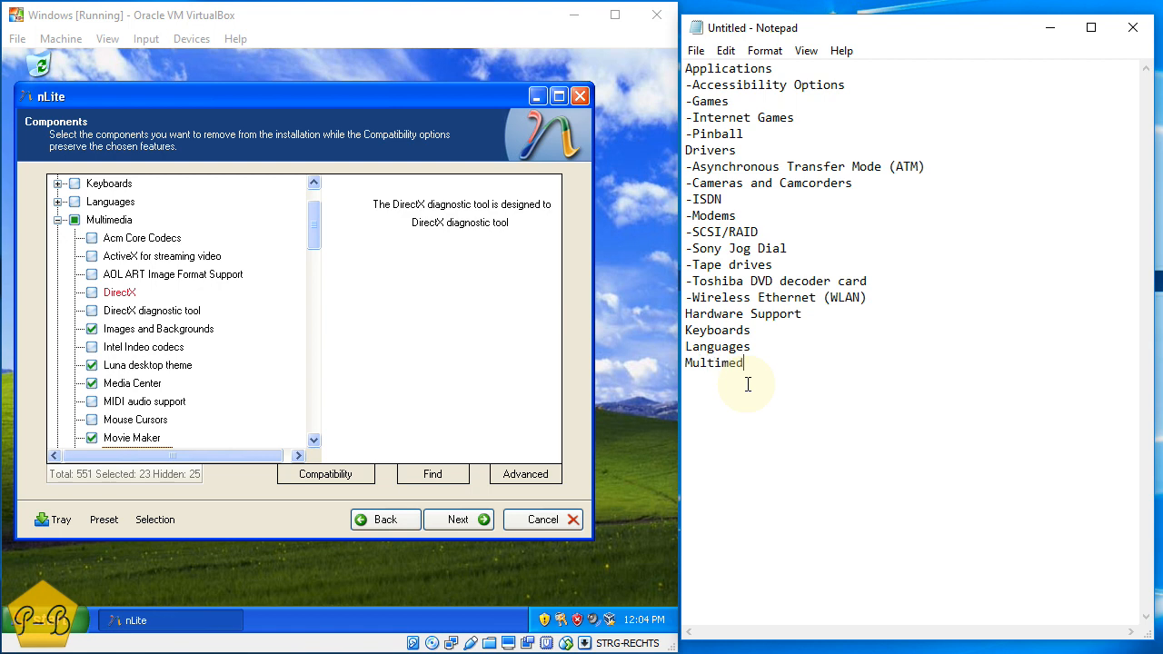
{"action": "type", "text": "ia#"}
{"action": "key", "text": "BackSpace"}
{"action": "key", "text": "Return"}
{"action": "type", "text": "-Images and Backgrounds -"}
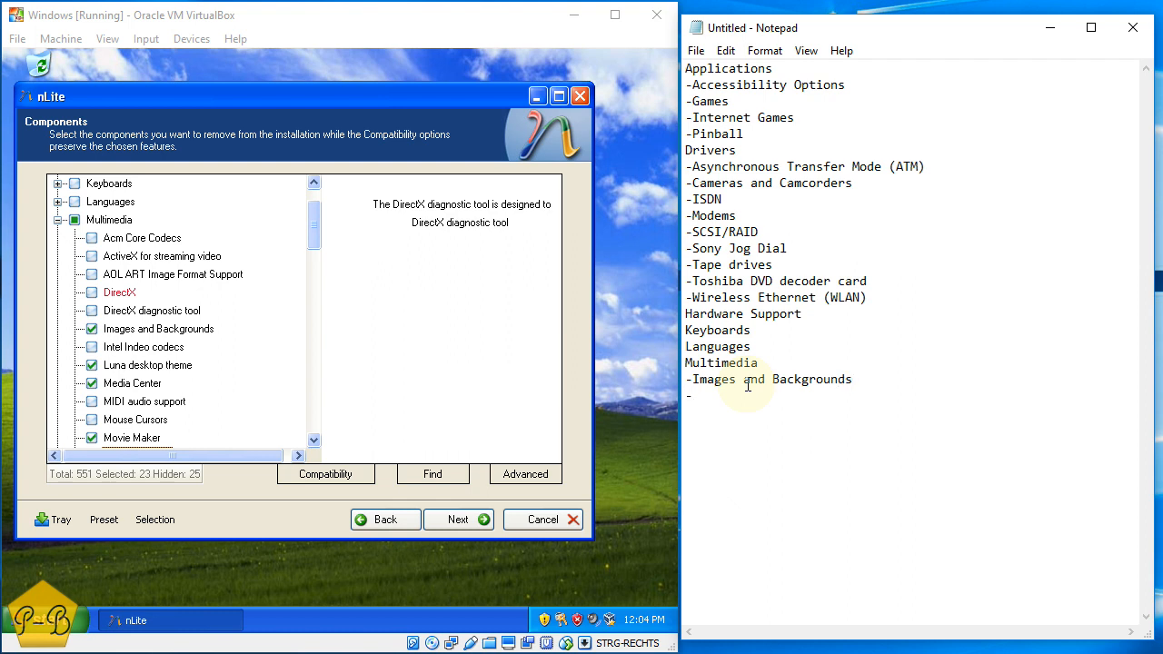
{"action": "type", "text": "Luna desktop theme"}
{"action": "key", "text": "Return"}
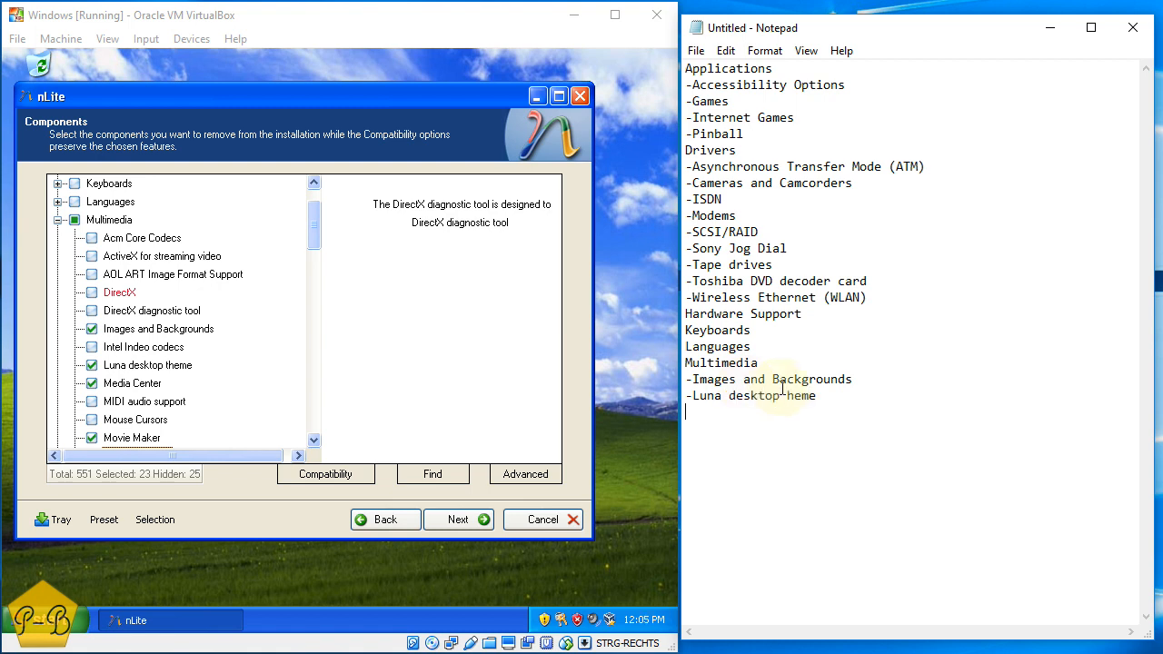
{"action": "left_click", "coordinate": [783, 389]}
{"action": "type", "text": "t"}
Add the entries -Media Center and -Movie Maker to the Multimedia list and start another dashed line
{"action": "type", "text": "-Media Center"}
{"action": "key", "text": "Return"}
{"action": "type", "text": "-Movei"}
{"action": "key", "text": "BackSpace"}
{"action": "key", "text": "BackSpace"}
{"action": "type", "text": "ie mak"}
{"action": "key", "text": "BackSpace"}
{"action": "key", "text": "BackSpace"}
{"action": "key", "text": "BackSpace"}
{"action": "type", "text": "Maker"}
{"action": "key", "text": "Return"}
{"action": "type", "text": "-"}
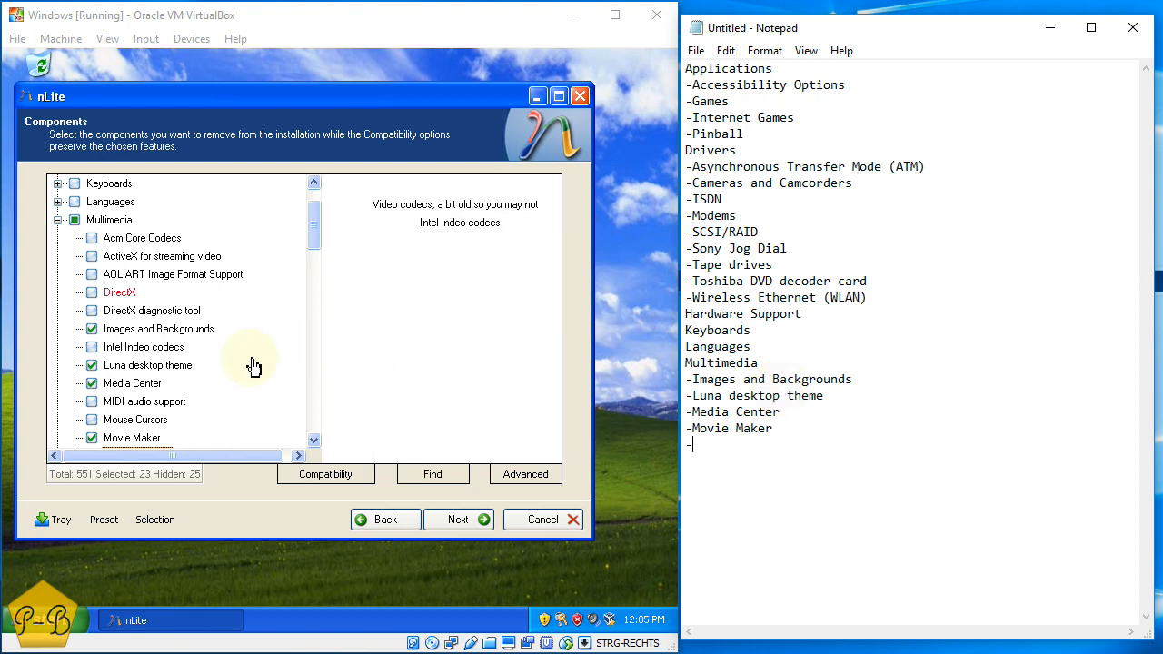
Collapse Multimedia in nLite and expand the Network category
{"action": "scroll", "coordinate": [219, 375], "scroll_direction": "down", "scroll_amount": 4}
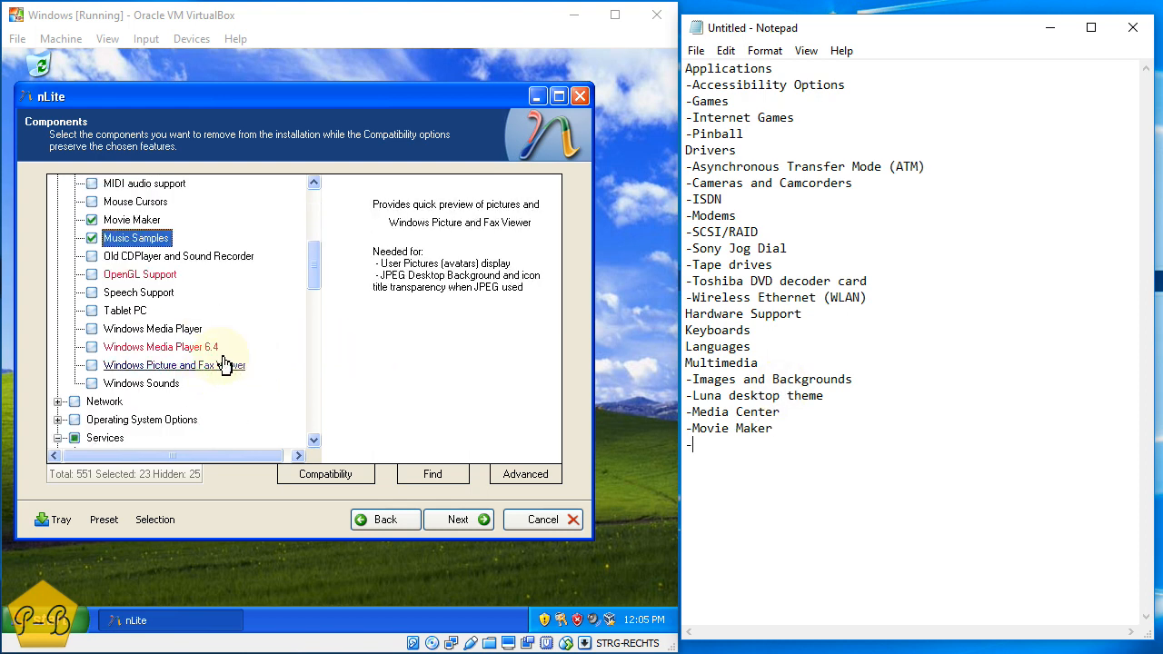
{"action": "scroll", "coordinate": [215, 374], "scroll_direction": "up", "scroll_amount": 4}
{"action": "left_click", "coordinate": [58, 220]}
{"action": "left_click", "coordinate": [60, 238]}
{"action": "left_click", "coordinate": [60, 238]}
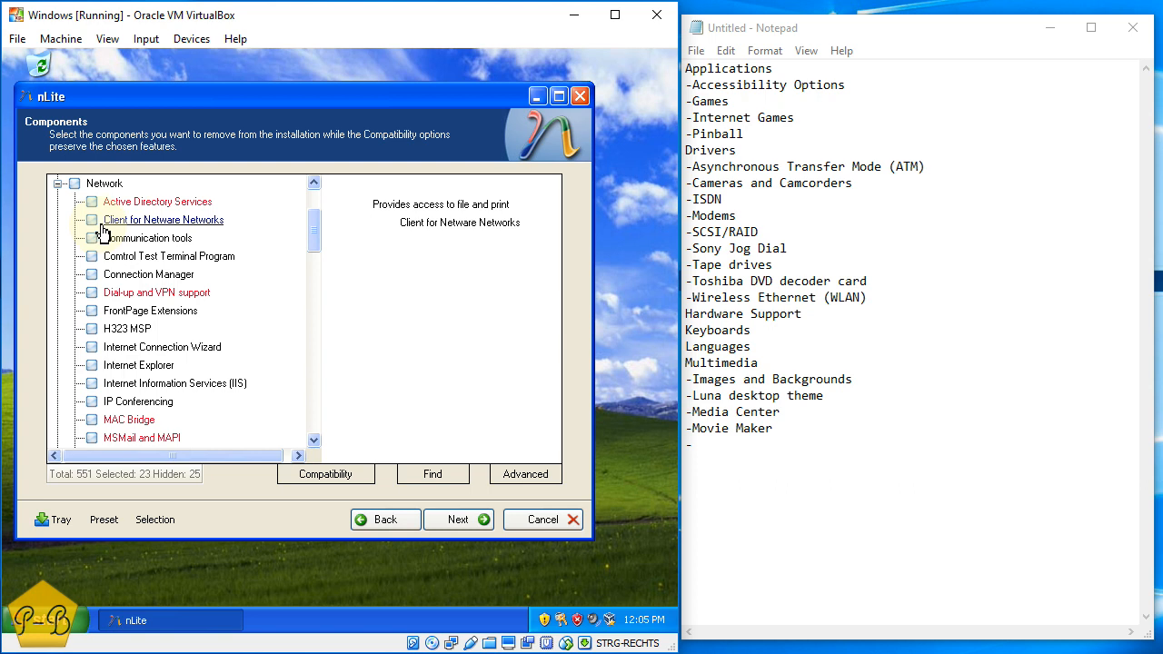
Mark Client for Netware Networks, FrontPage Extensions and Internet Information Services (IIS) under Network for removal
{"action": "left_click", "coordinate": [93, 221]}
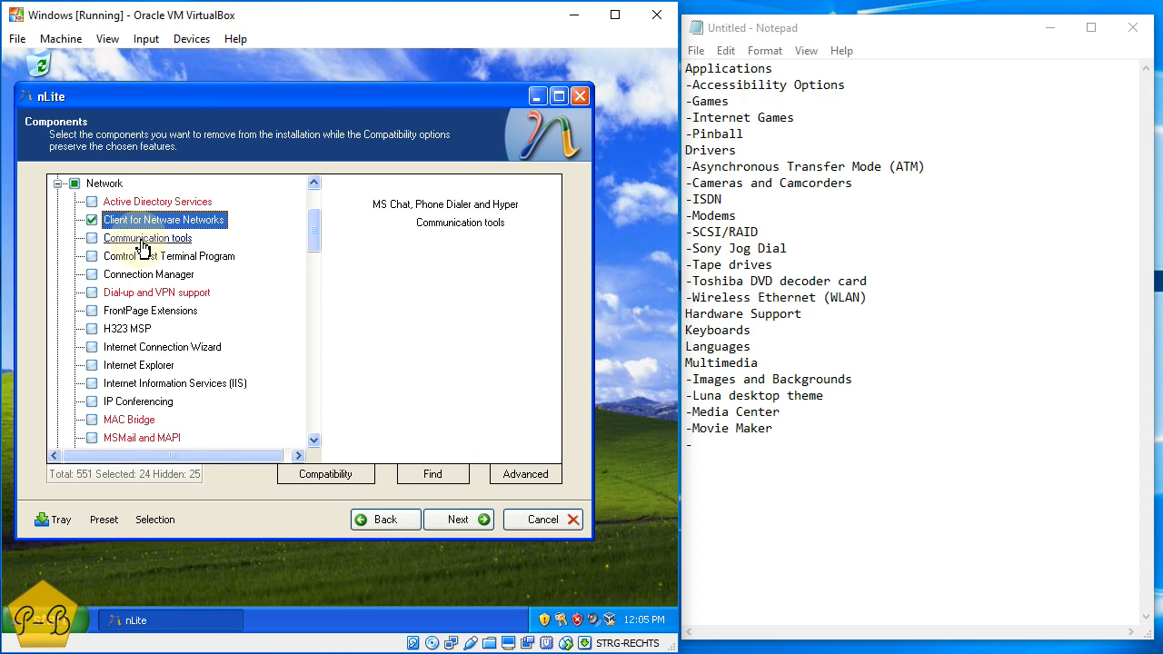
{"action": "left_click", "coordinate": [93, 313]}
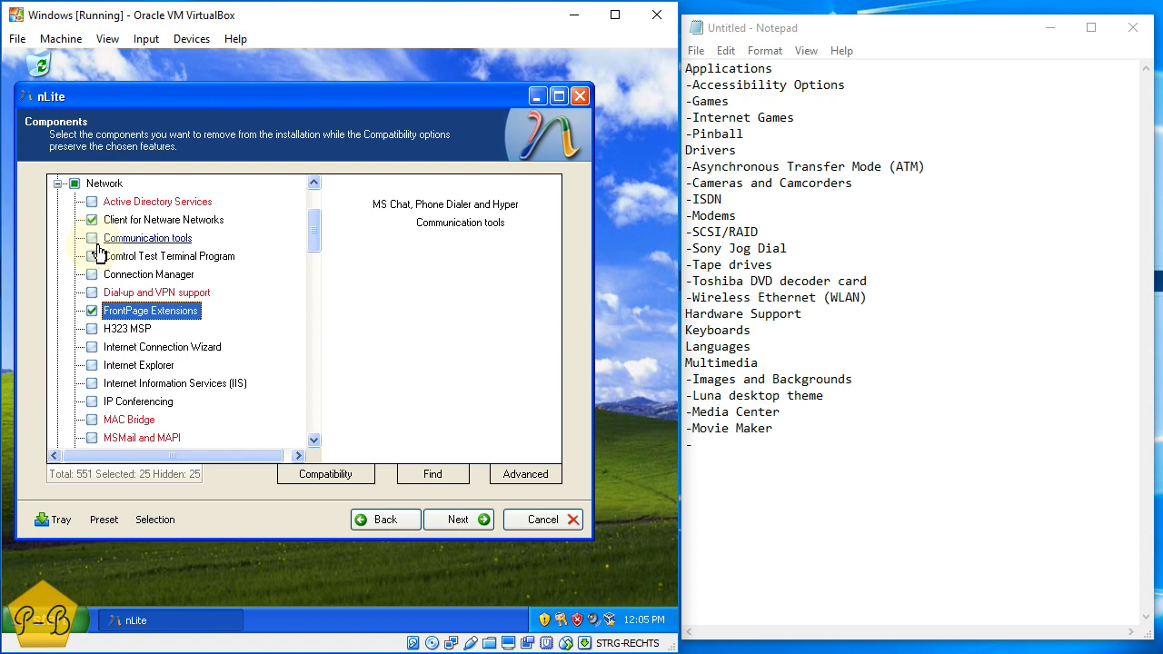
{"action": "scroll", "coordinate": [98, 289], "scroll_direction": "down", "scroll_amount": 1}
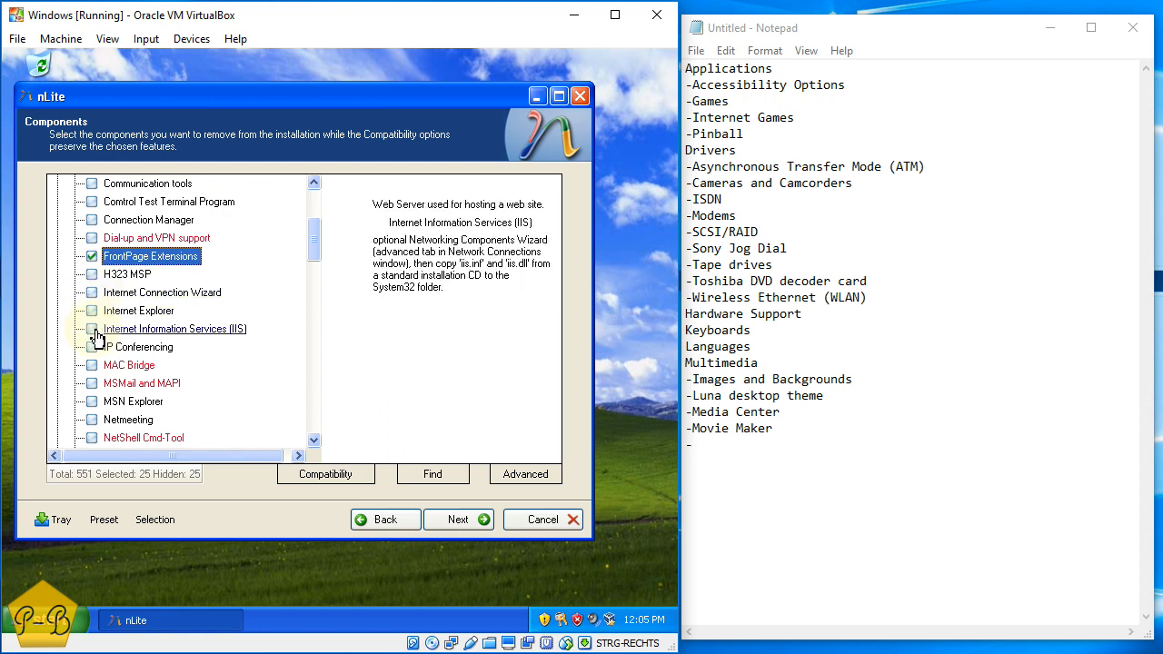
{"action": "left_click", "coordinate": [94, 333]}
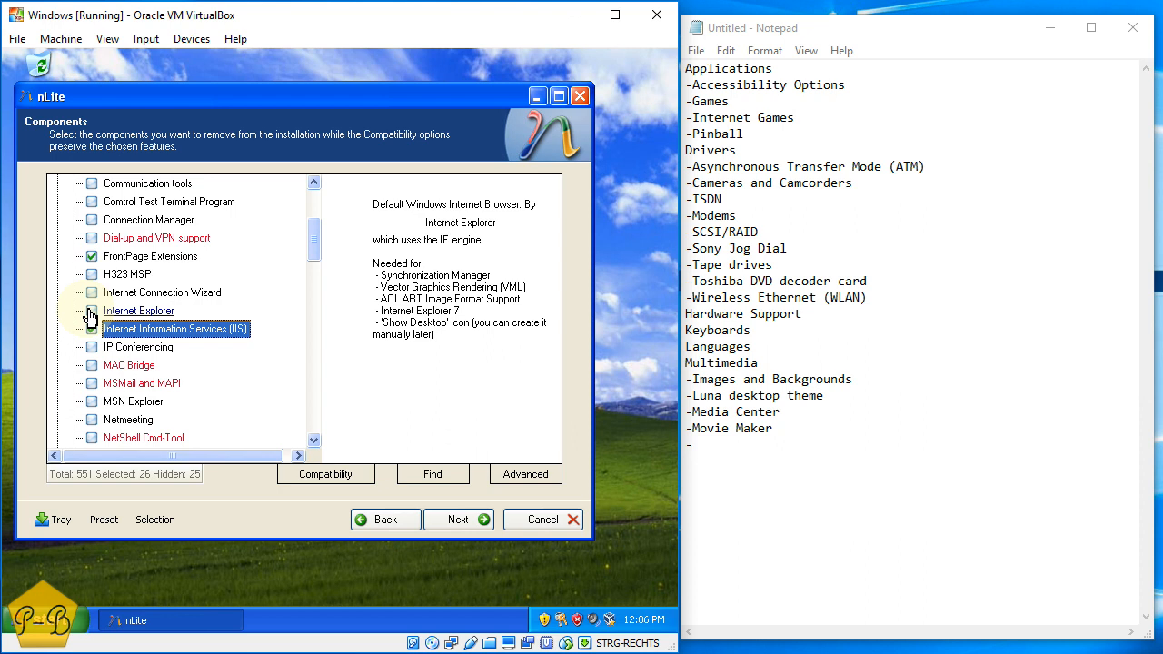
Mark MSN Explorer, Network Diagnostic and NWLink IPX/SPX/NetBIOS Protocol under Network for removal
{"action": "scroll", "coordinate": [91, 316], "scroll_direction": "down", "scroll_amount": 1}
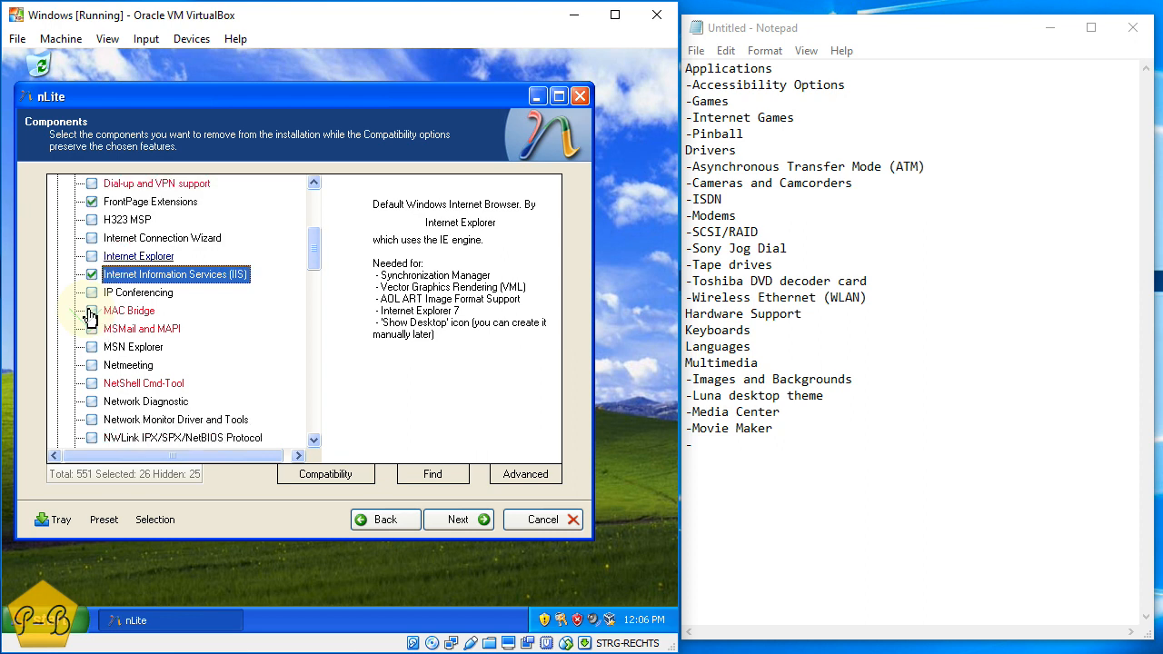
{"action": "left_click", "coordinate": [91, 347]}
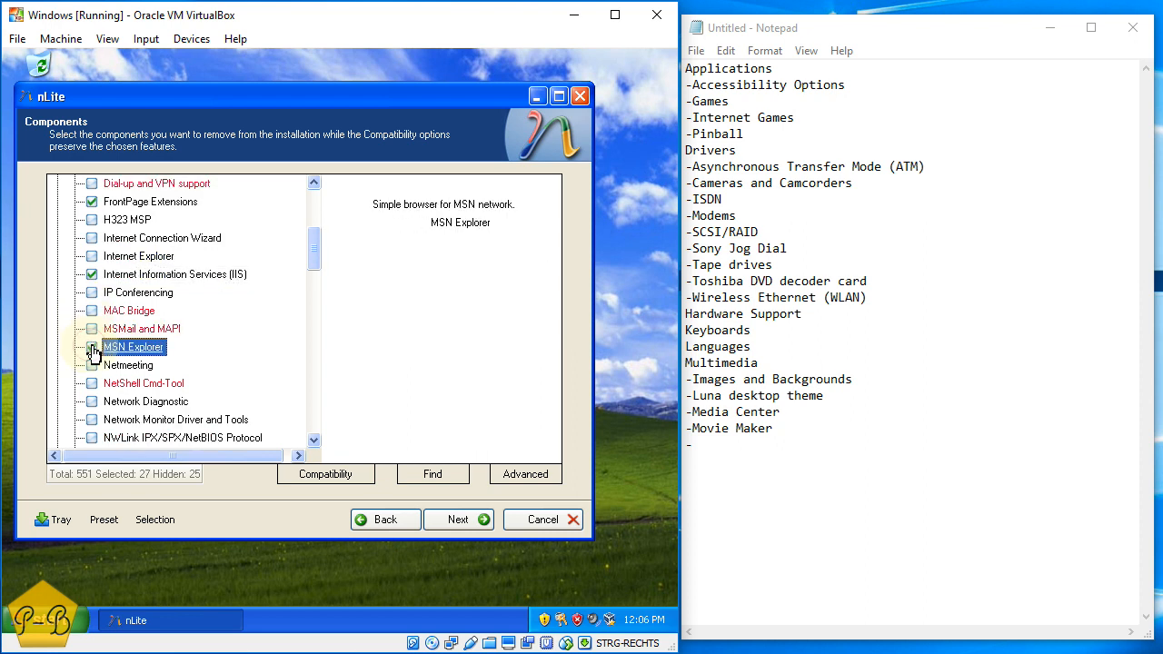
{"action": "scroll", "coordinate": [96, 369], "scroll_direction": "down", "scroll_amount": 1}
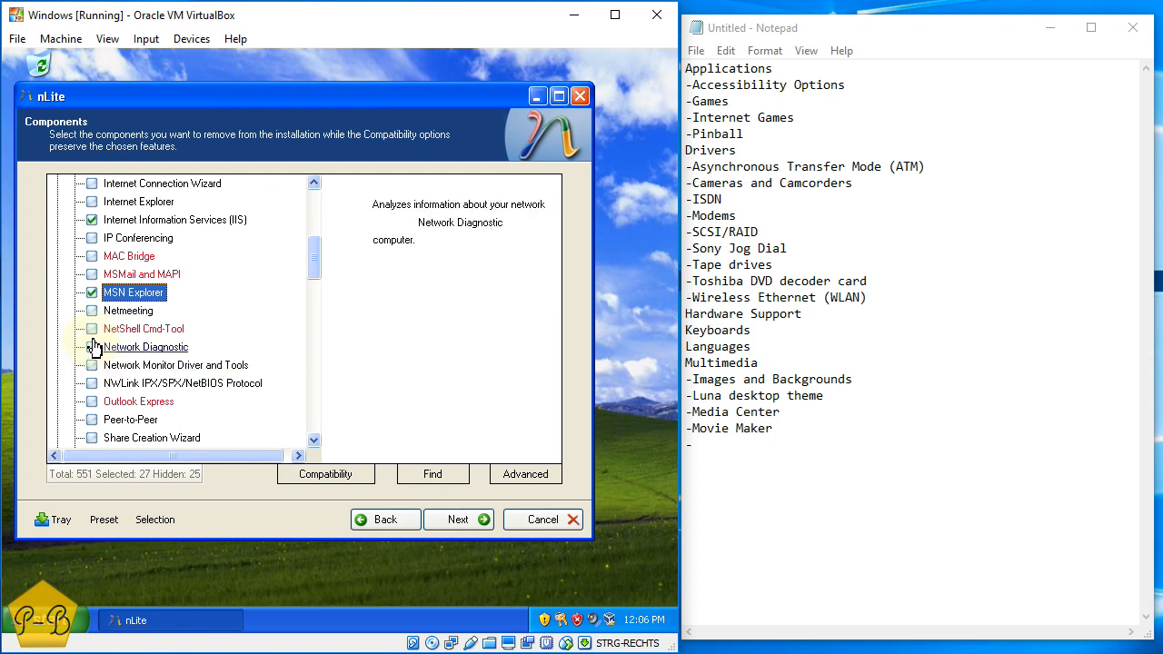
{"action": "left_click", "coordinate": [92, 347]}
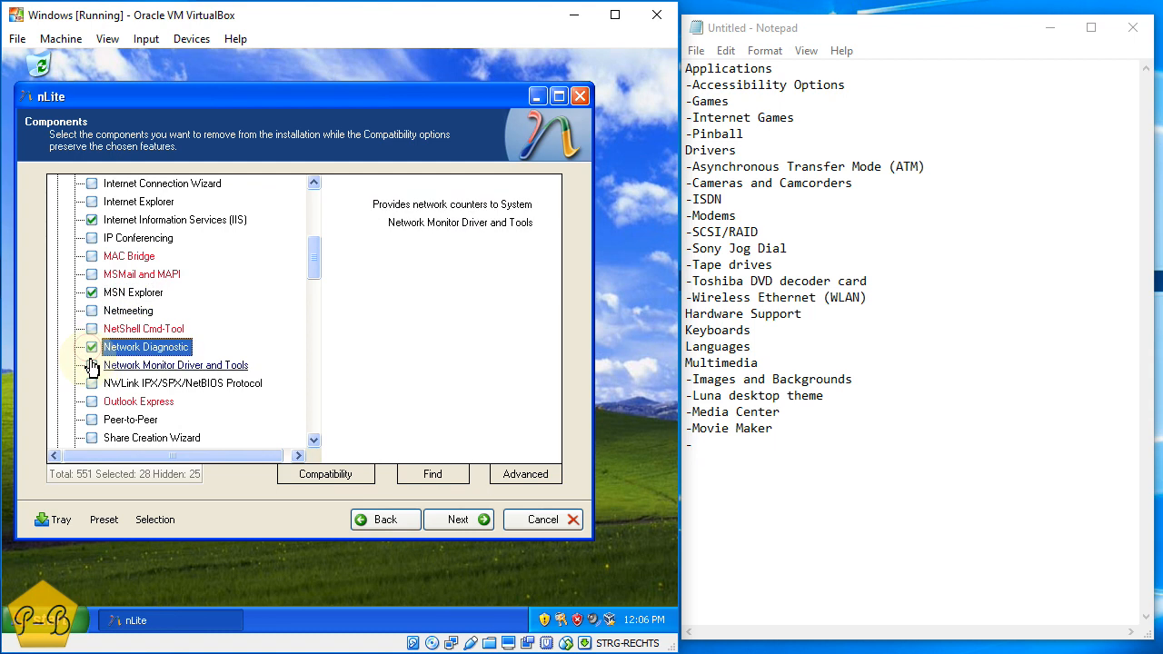
{"action": "left_click", "coordinate": [94, 386]}
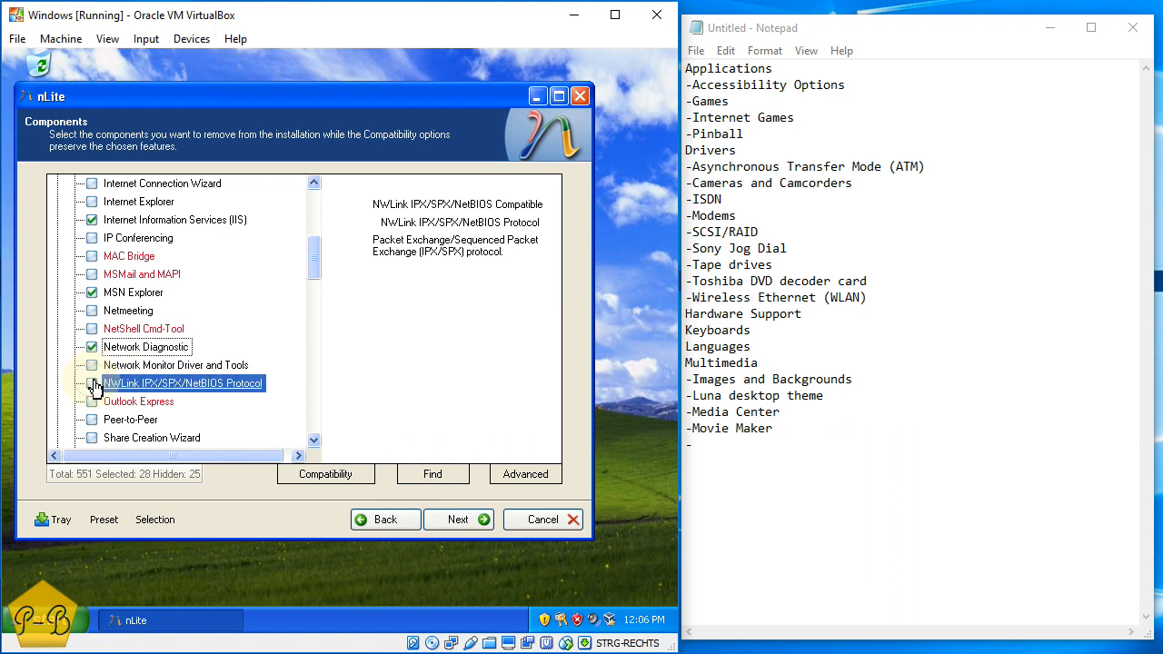
{"action": "left_click", "coordinate": [92, 367]}
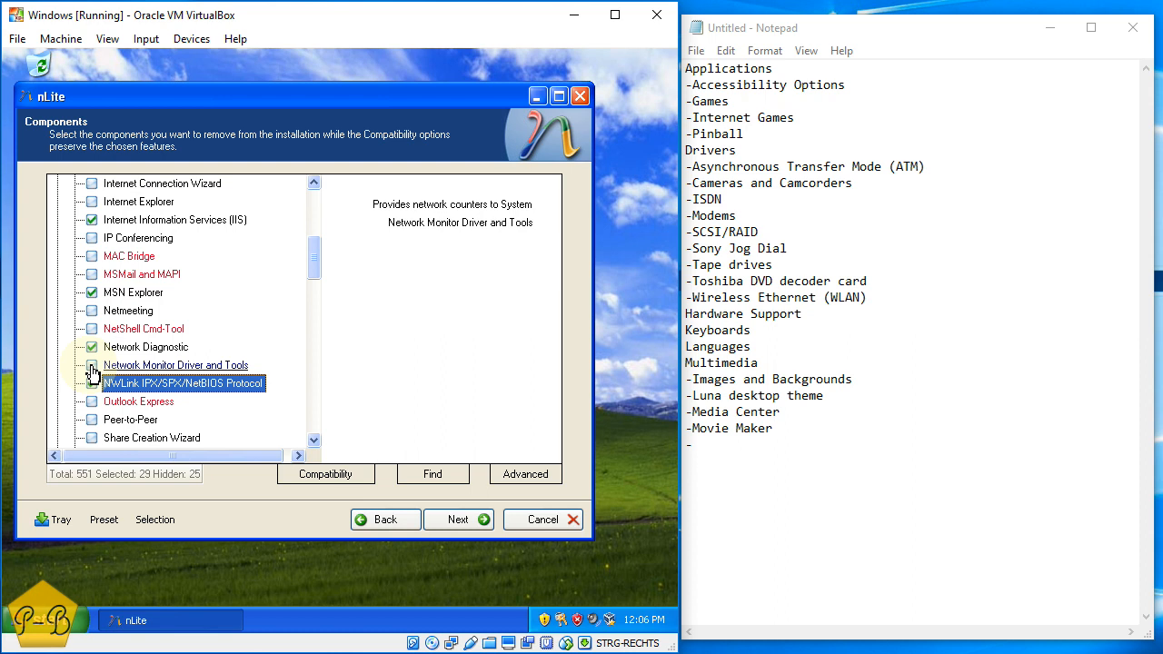
Mark Windows Messenger at the end of the Network category for removal
{"action": "scroll", "coordinate": [92, 373], "scroll_direction": "down", "scroll_amount": 1}
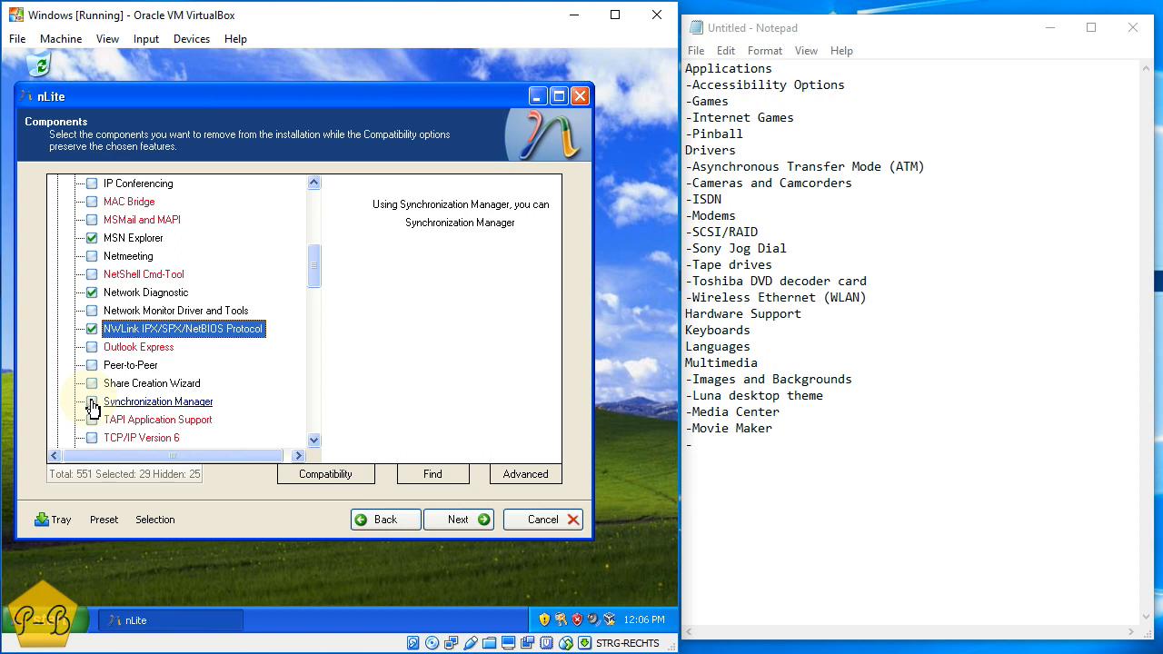
{"action": "scroll", "coordinate": [94, 409], "scroll_direction": "down", "scroll_amount": 2}
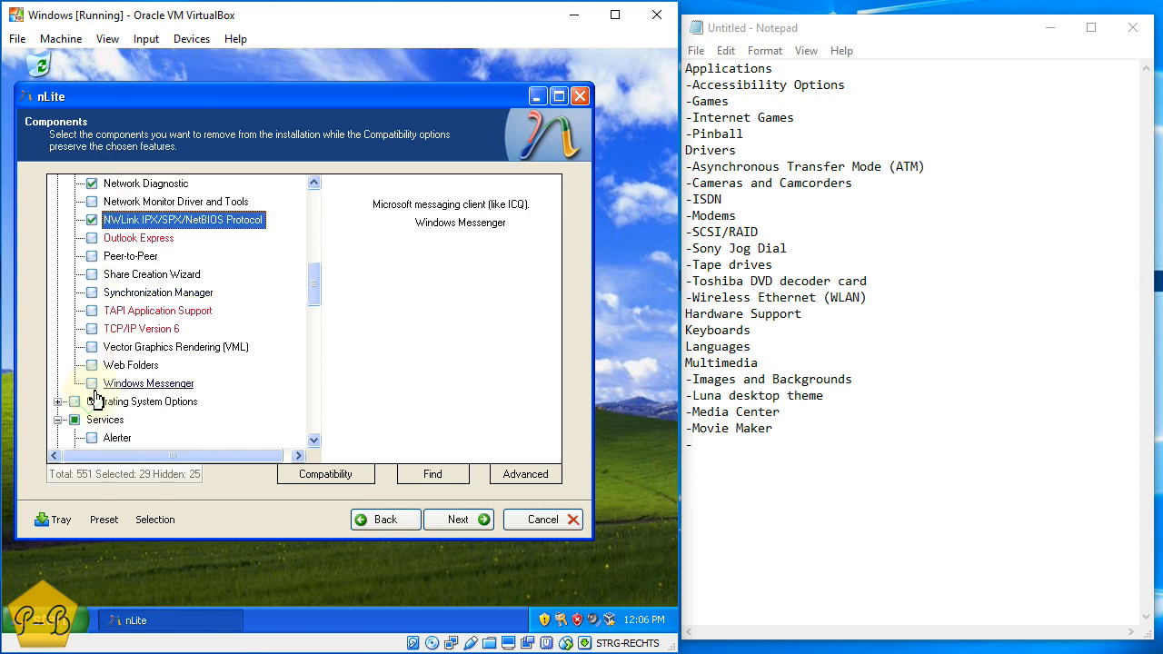
{"action": "left_click", "coordinate": [93, 384]}
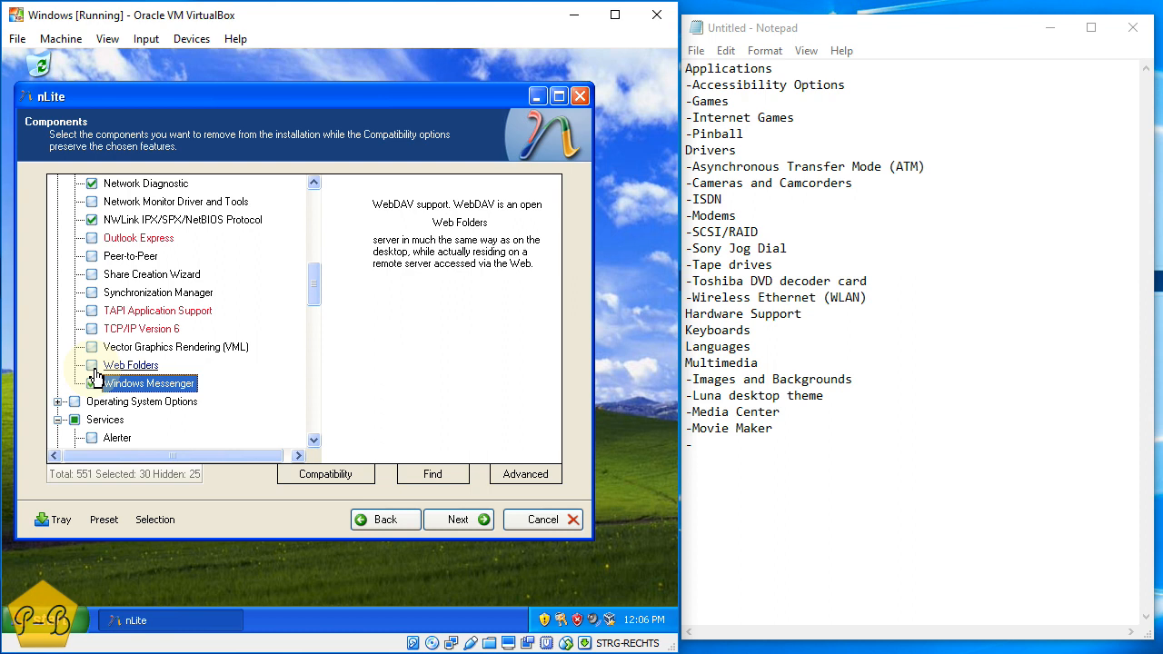
Mark Web Folders under Network for removal and clear that mark again
{"action": "left_click", "coordinate": [93, 367]}
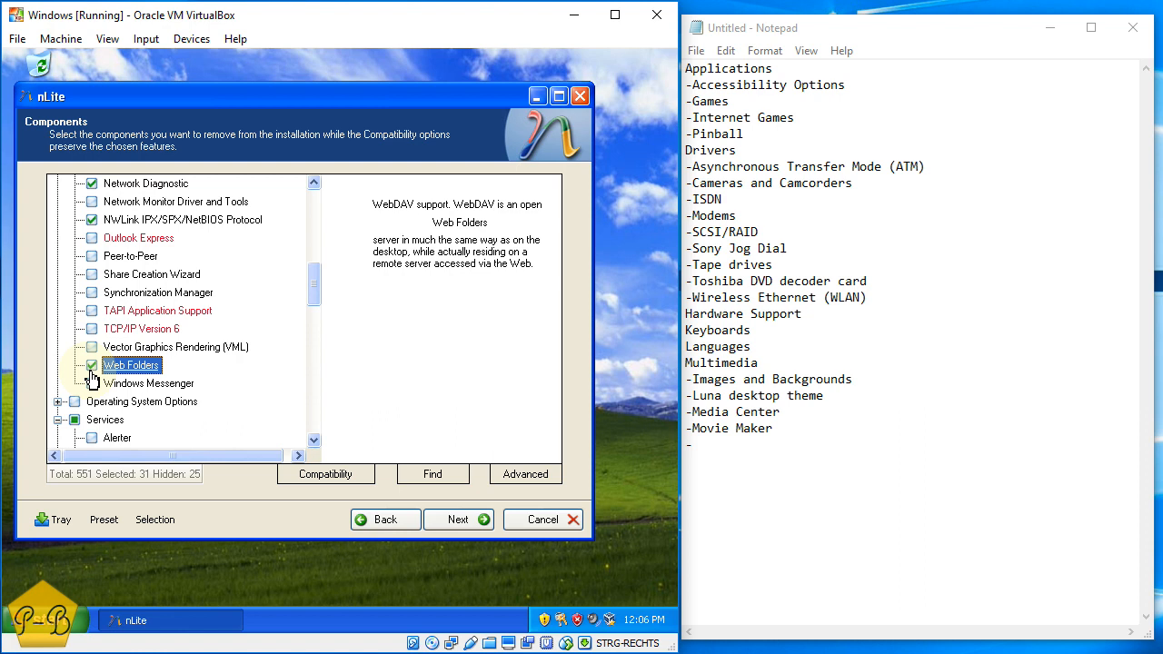
{"action": "left_click", "coordinate": [90, 370]}
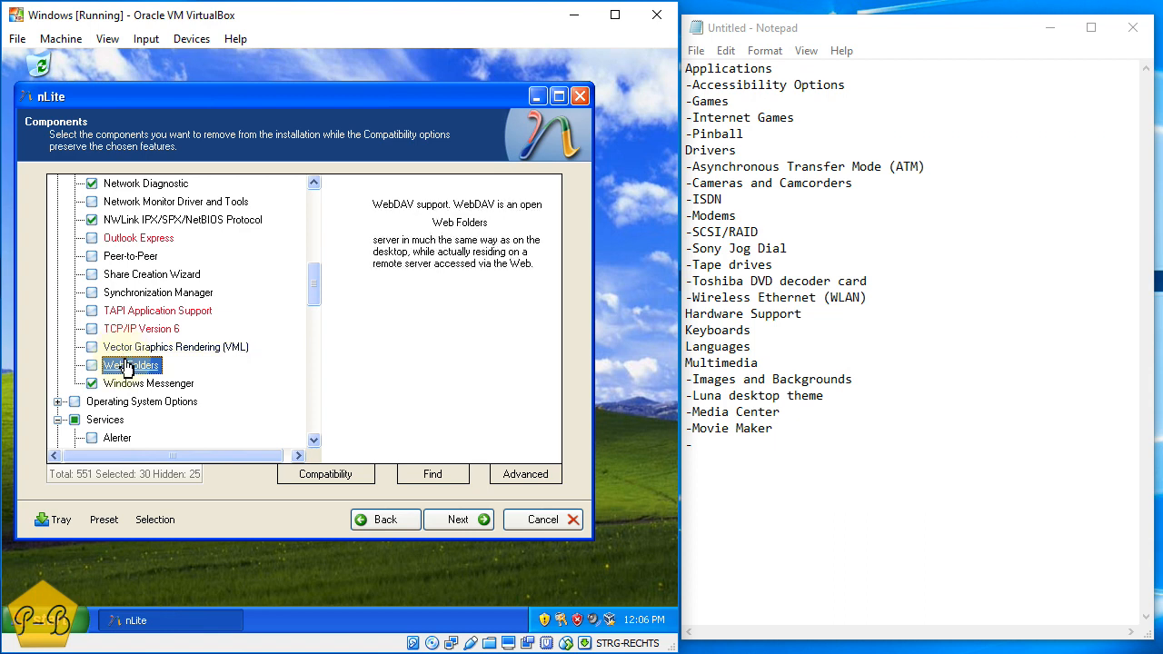
Switch to Notepad, replace the trailing dash with the heading Network, and list "-Client for Netware Networks" beneath it
{"action": "scroll", "coordinate": [127, 366], "scroll_direction": "up", "scroll_amount": 3}
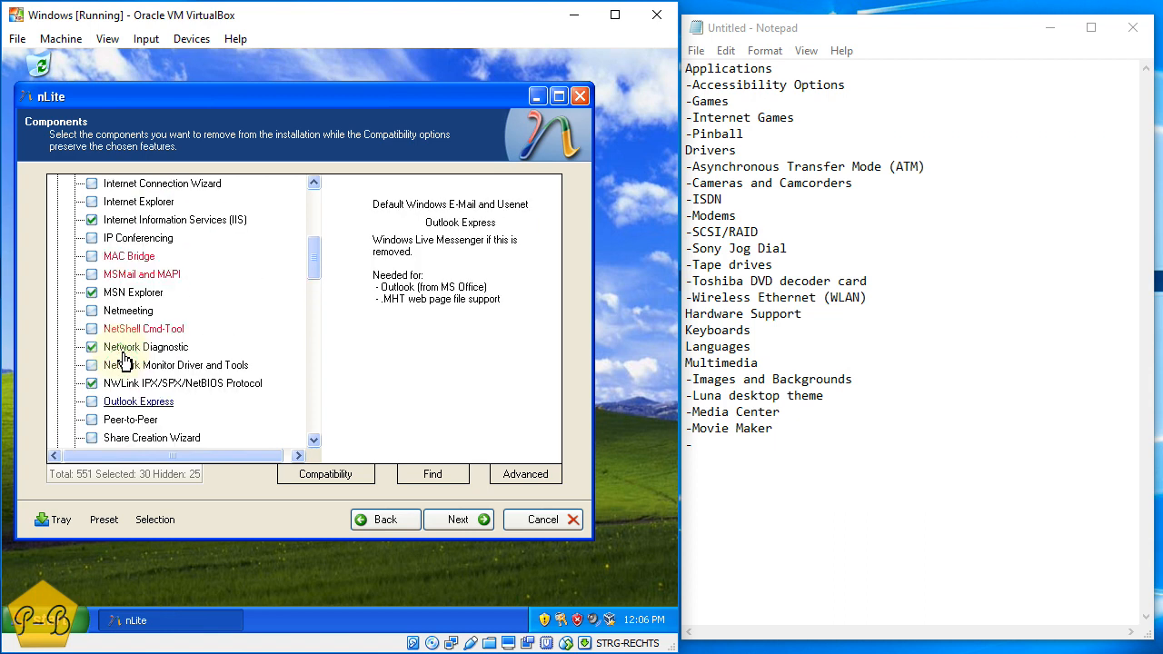
{"action": "scroll", "coordinate": [122, 380], "scroll_direction": "up", "scroll_amount": 1}
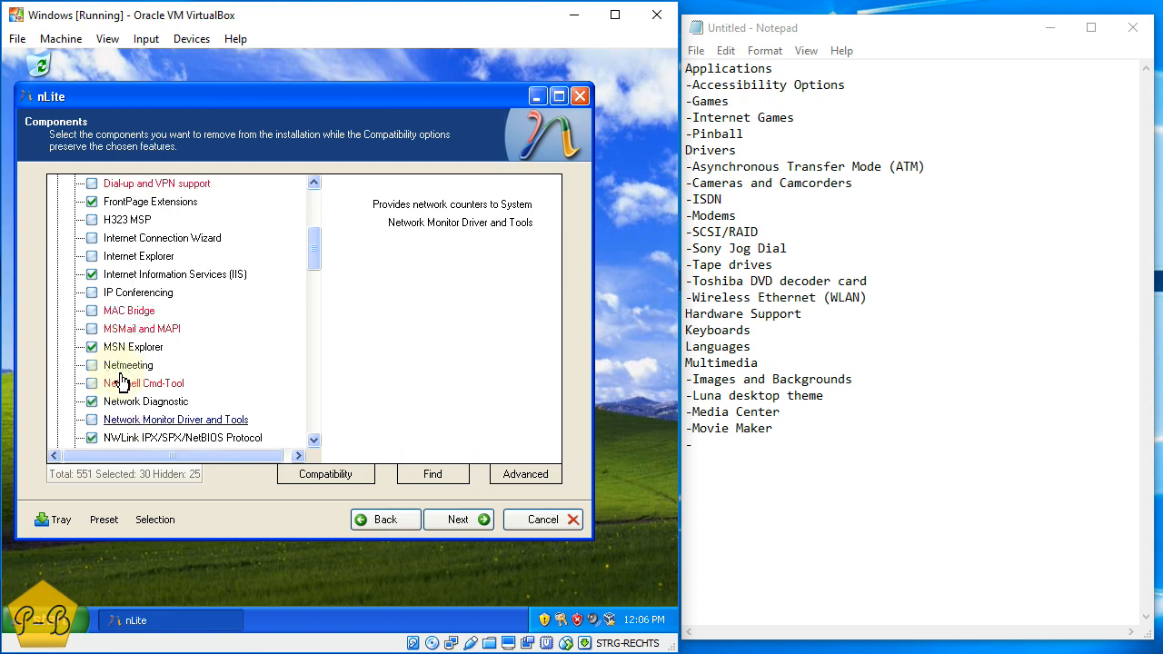
{"action": "scroll", "coordinate": [122, 380], "scroll_direction": "up", "scroll_amount": 1}
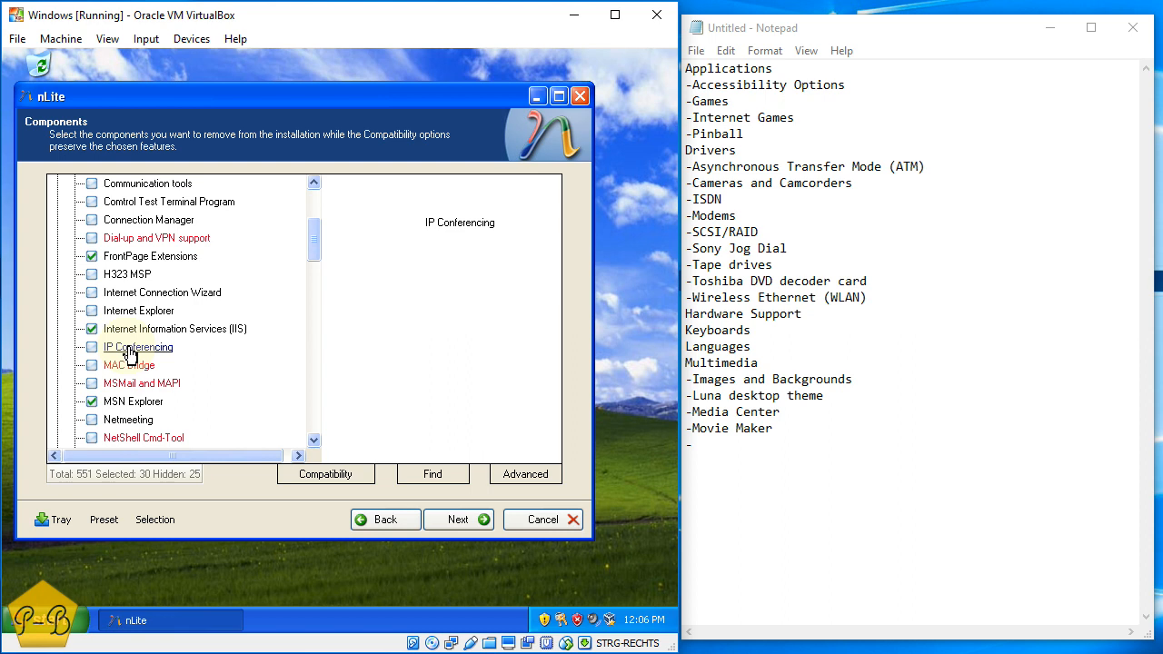
{"action": "scroll", "coordinate": [129, 357], "scroll_direction": "up", "scroll_amount": 1}
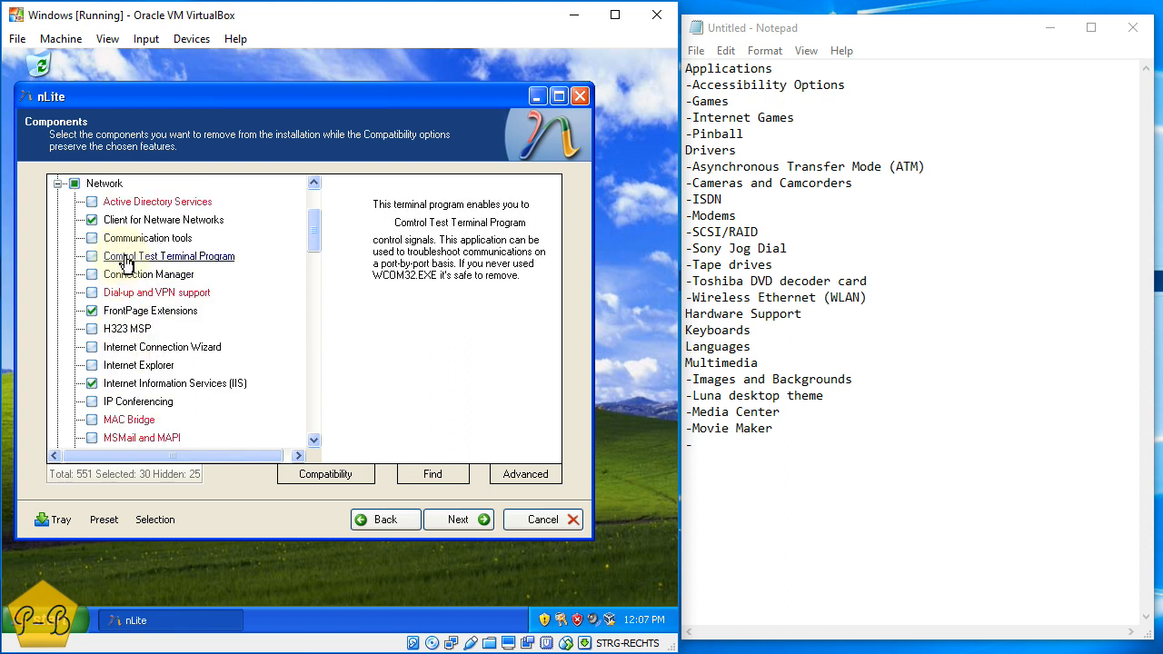
{"action": "left_click", "coordinate": [706, 459]}
{"action": "double_click", "coordinate": [689, 444]}
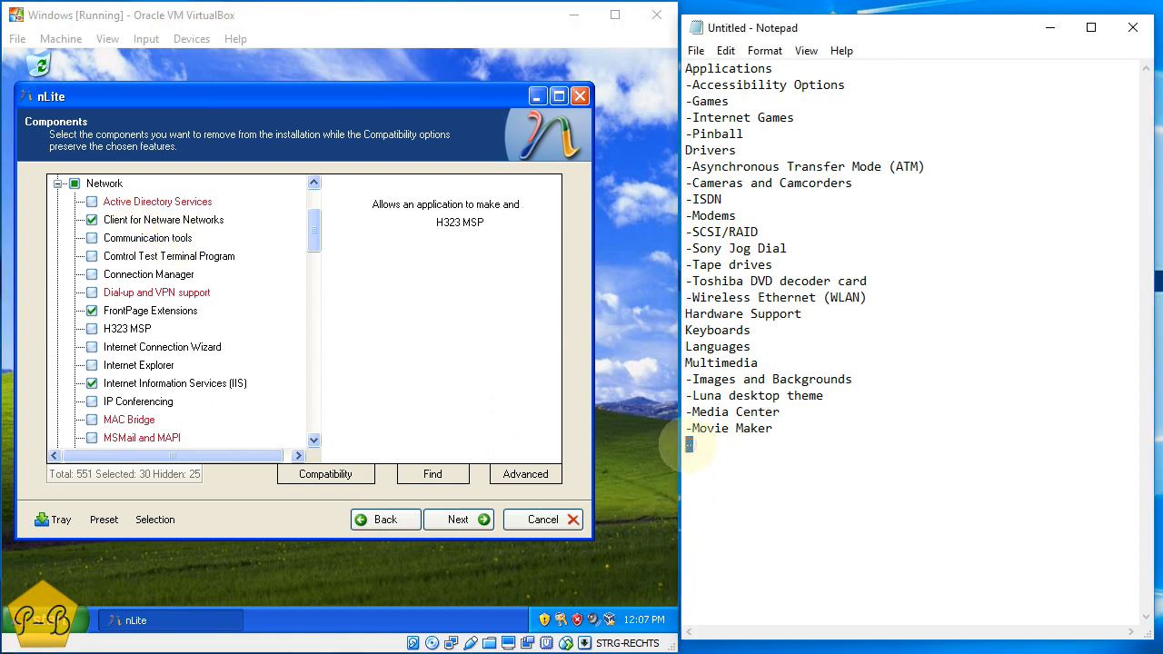
{"action": "type", "text": "Network"}
{"action": "type", "text": " -Client of"}
{"action": "key", "text": "BackSpace"}
{"action": "key", "text": "BackSpace"}
{"action": "type", "text": "for N"}
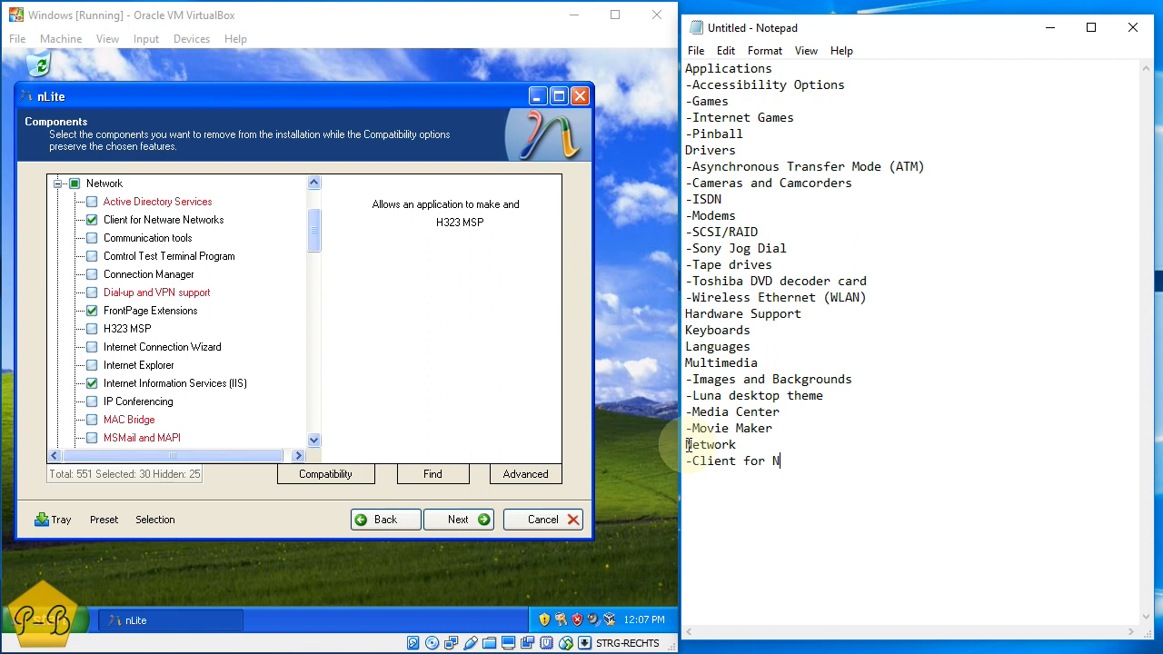
{"action": "type", "text": "etware Networks"}
{"action": "key", "text": "Return"}
Add "-FrontPage Extensions" and "-Internet Information Services (IIS)" to the Network notes
{"action": "type", "text": "-Fron"}
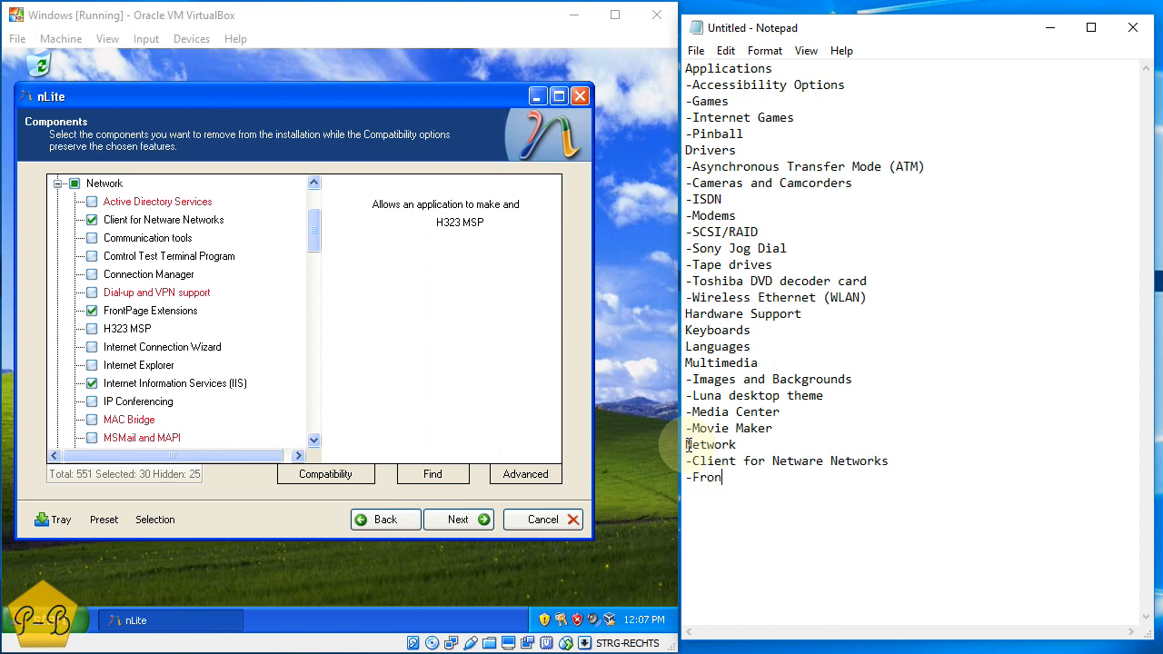
{"action": "type", "text": "tba"}
{"action": "key", "text": "BackSpace"}
{"action": "key", "text": "BackSpace"}
{"action": "type", "text": "Page Extensions"}
{"action": "key", "text": "Return"}
{"action": "type", "text": "-Intern"}
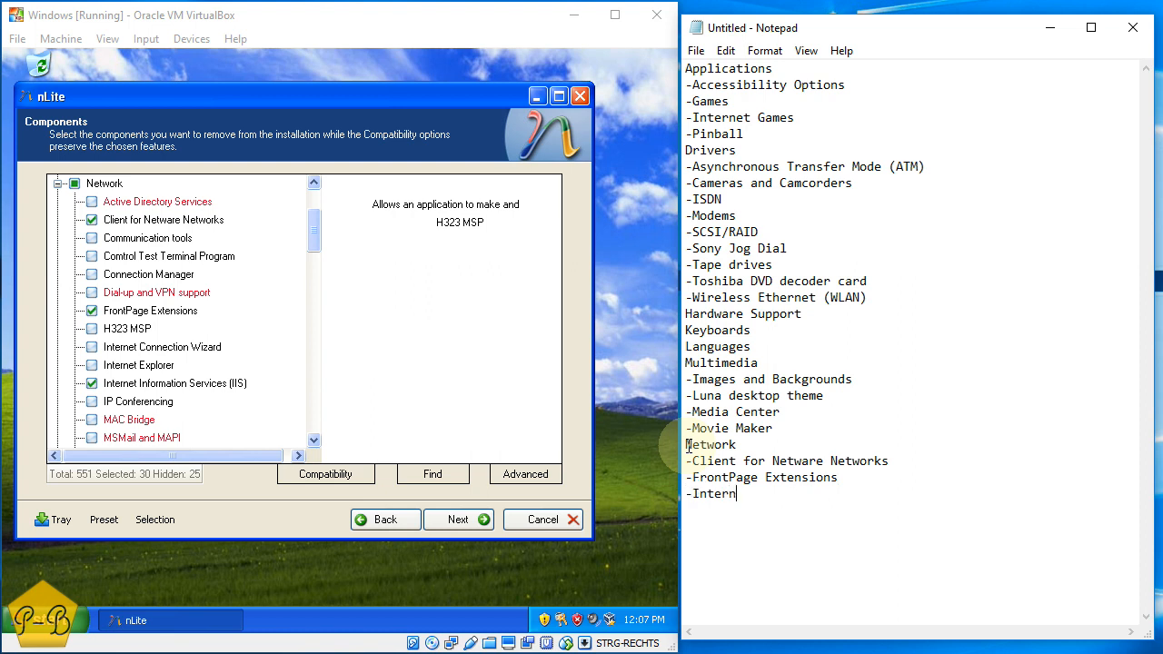
{"action": "type", "text": "et Information Services "}
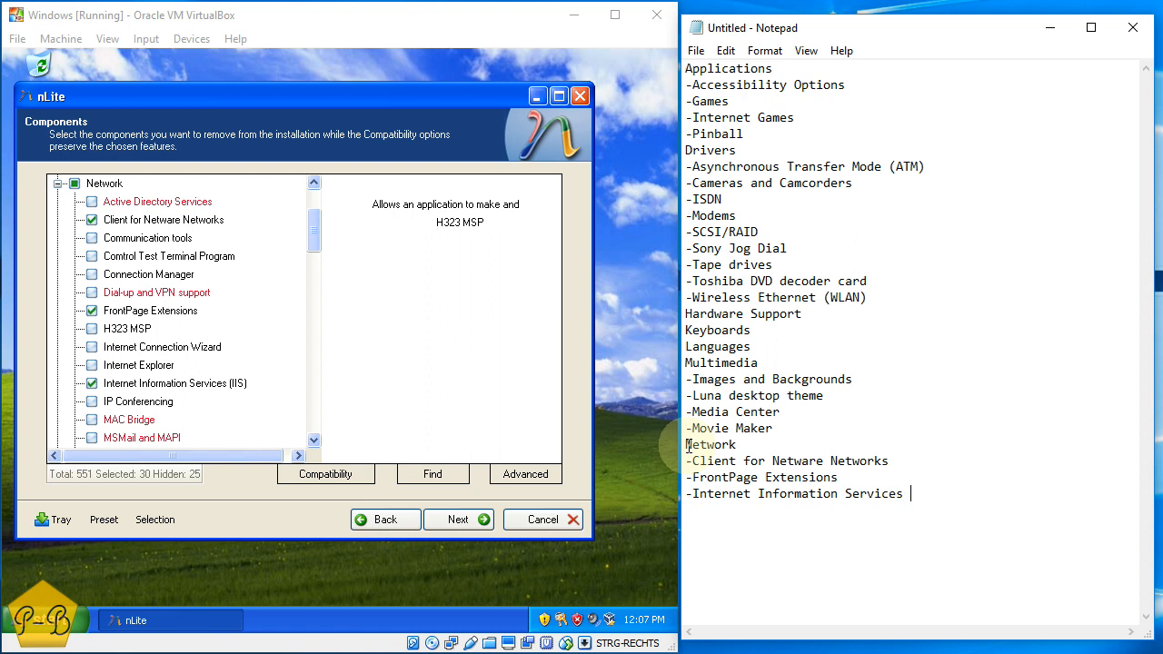
{"action": "type", "text": "(IIS)="}
{"action": "key", "text": "BackSpace"}
{"action": "key", "text": "Return"}
Check the further marked Network components in nLite and note "-MSN Explorer" and "-Network Diagnostic" in Notepad
{"action": "type", "text": "-"}
{"action": "scroll", "coordinate": [164, 390], "scroll_direction": "down", "scroll_amount": 4}
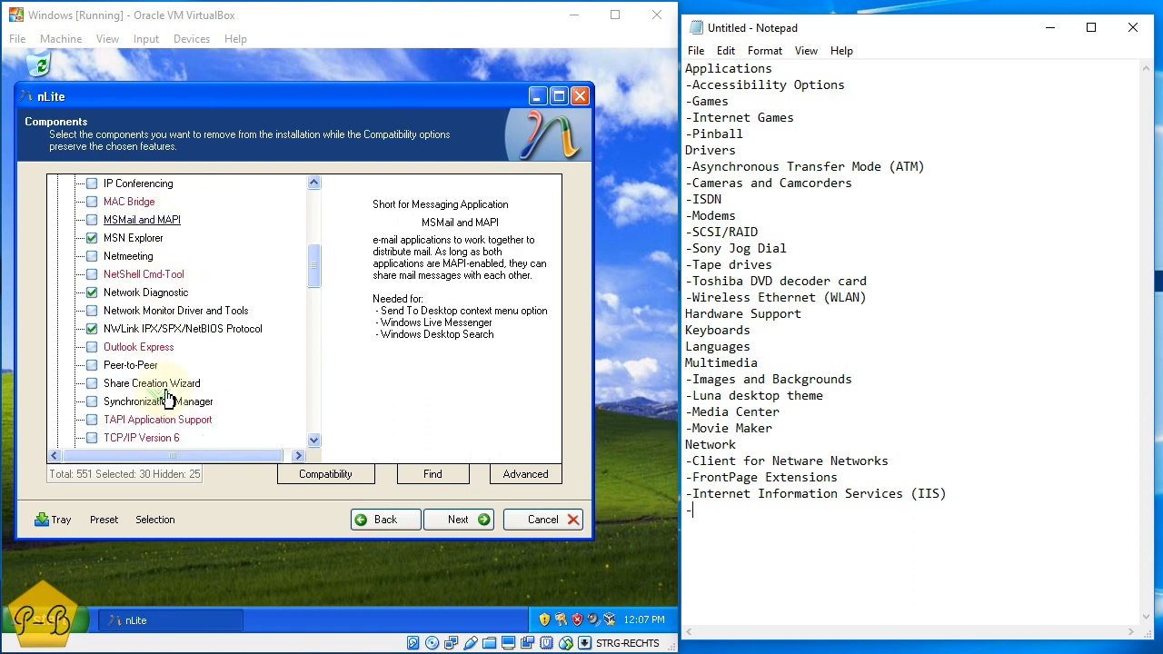
{"action": "type", "text": "MSN Explo"}
{"action": "type", "text": "rer "}
{"action": "type", "text": "-Network Dia"}
{"action": "type", "text": "gnostic"}
{"action": "key", "text": "Return"}
Add "-NWLink IPX/SPX/NetBIOS Protocol" on its own line in the Network notes
{"action": "type", "text": "-N"}
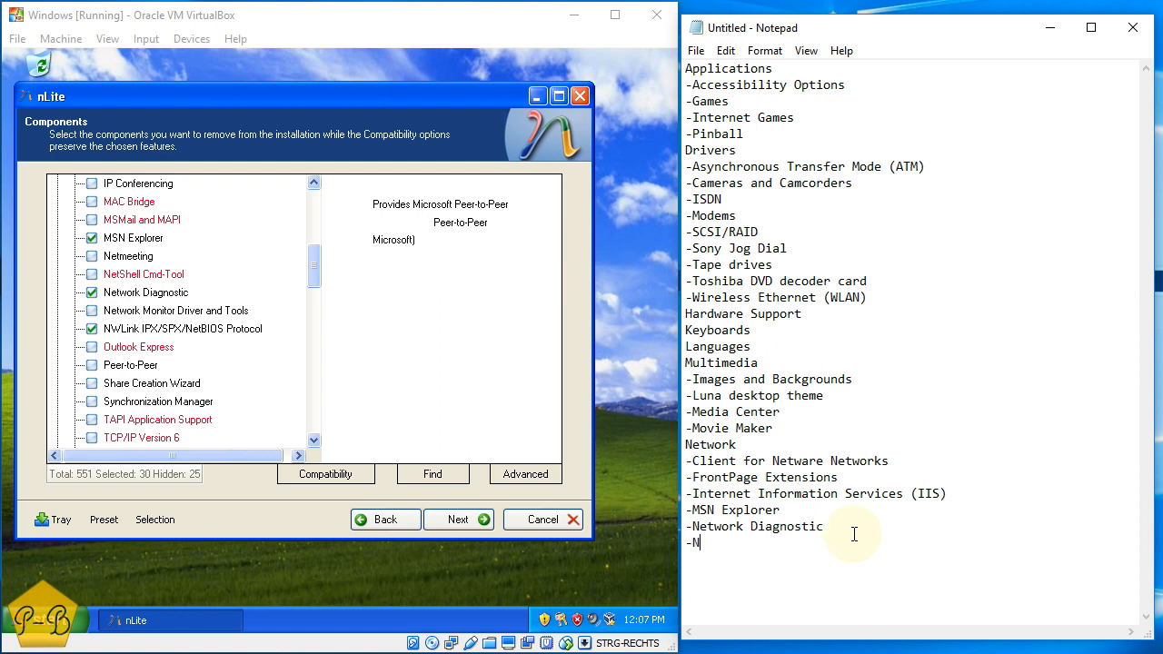
{"action": "type", "text": "WLink IPX/SPX/NetBio"}
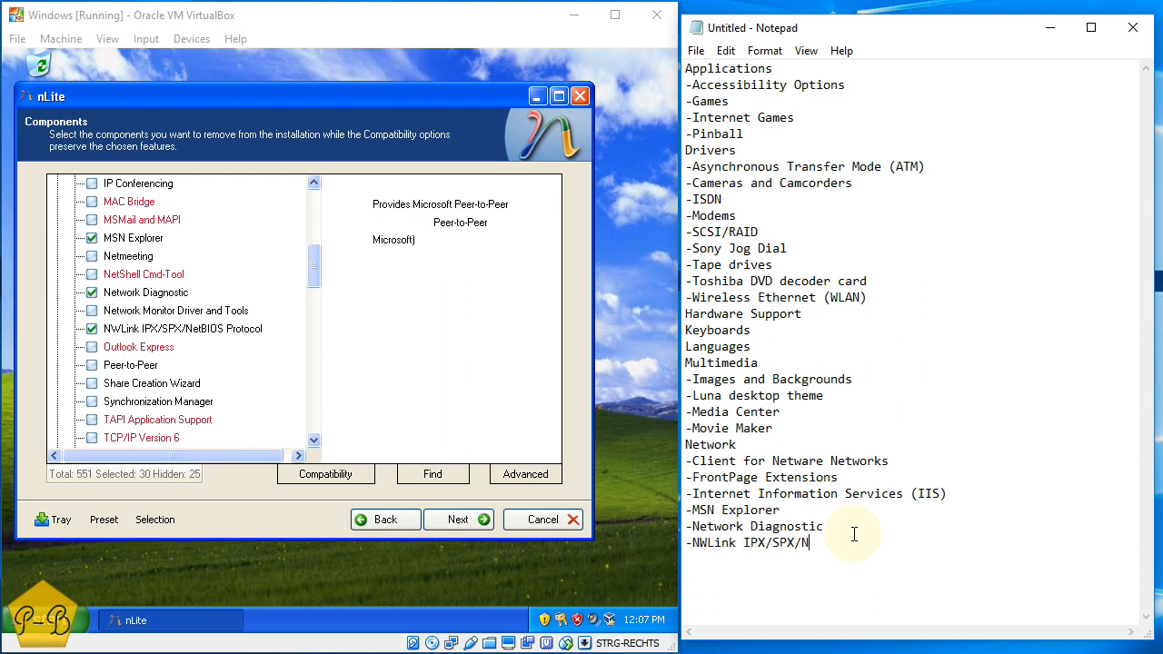
{"action": "key", "text": "BackSpace"}
{"action": "key", "text": "BackSpace"}
{"action": "type", "text": "IOS Protocol"}
{"action": "key", "text": "Return"}
Note Windows Messenger as the last removed Network component in Notepad
{"action": "type", "text": "-"}
{"action": "scroll", "coordinate": [208, 330], "scroll_direction": "down", "scroll_amount": 2}
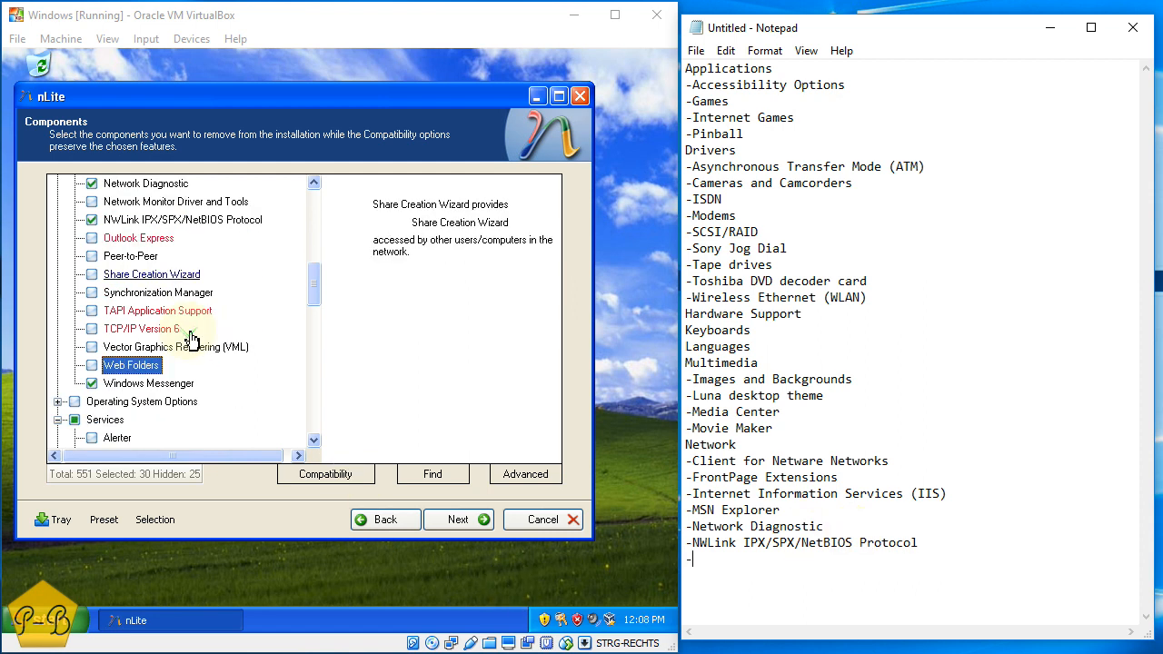
{"action": "left_click", "coordinate": [846, 578]}
{"action": "type", "text": "Windows Ma"}
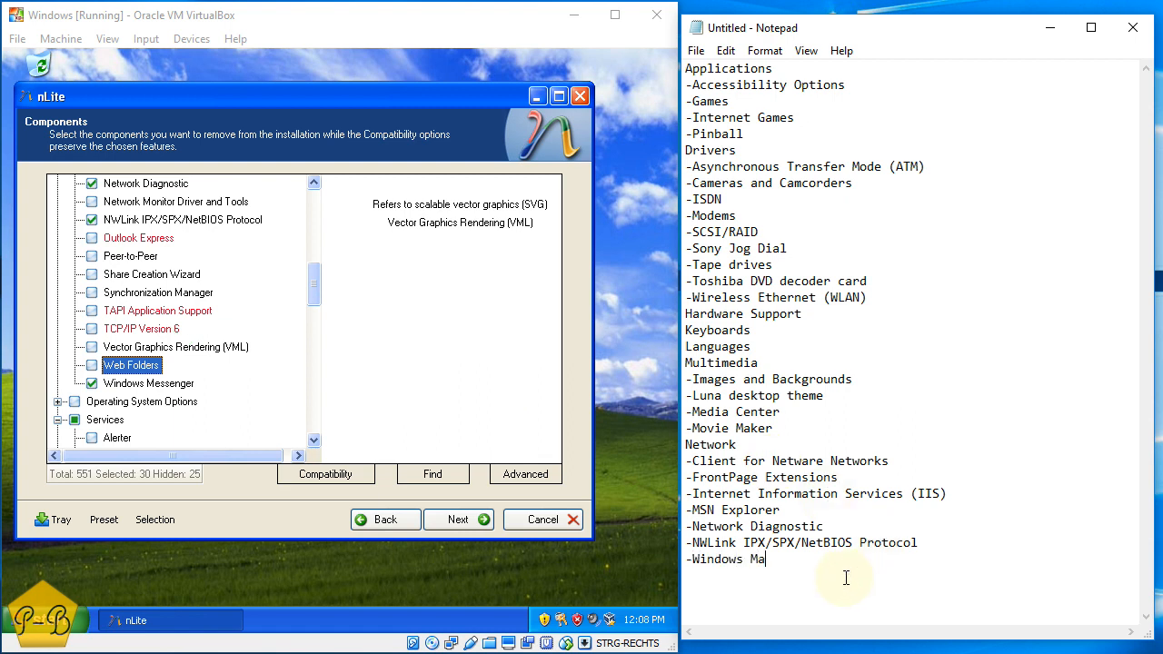
Complete the last Network entry in the Notepad list as "-Windows Messenger"
{"action": "type", "text": "ssa"}
{"action": "type", "text": "nger"}
In nLite, expand Operating System Options and mark .NET Framework, Blaster/Nachi removal tool and DR Watson for removal
{"action": "left_click", "coordinate": [60, 402]}
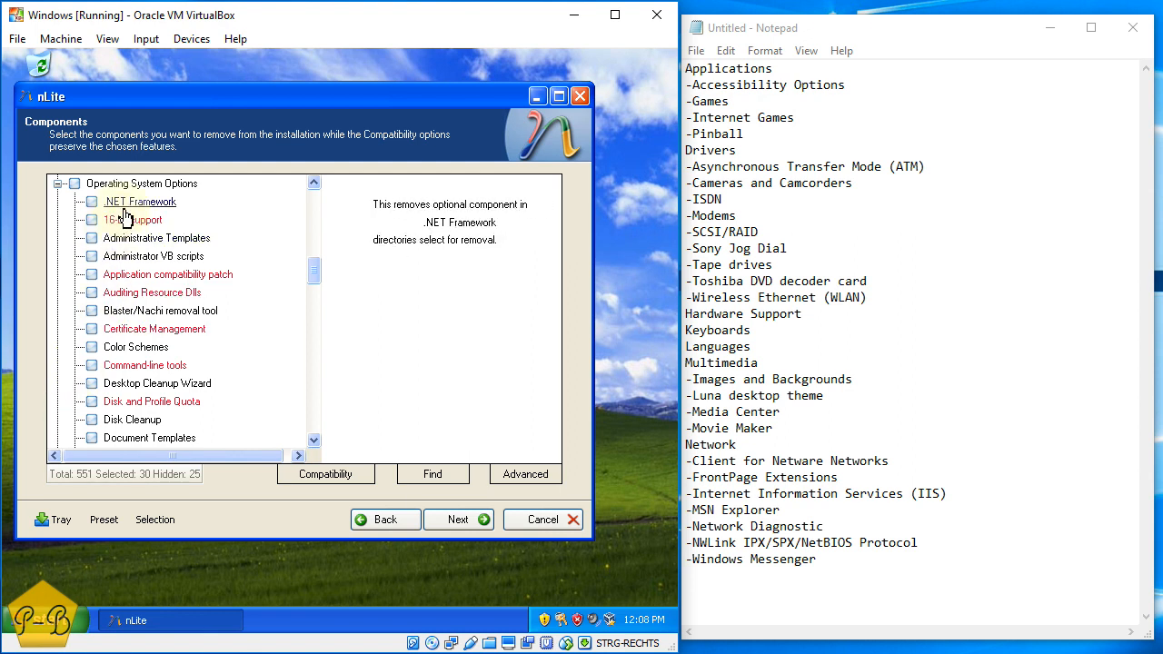
{"action": "left_click", "coordinate": [93, 203]}
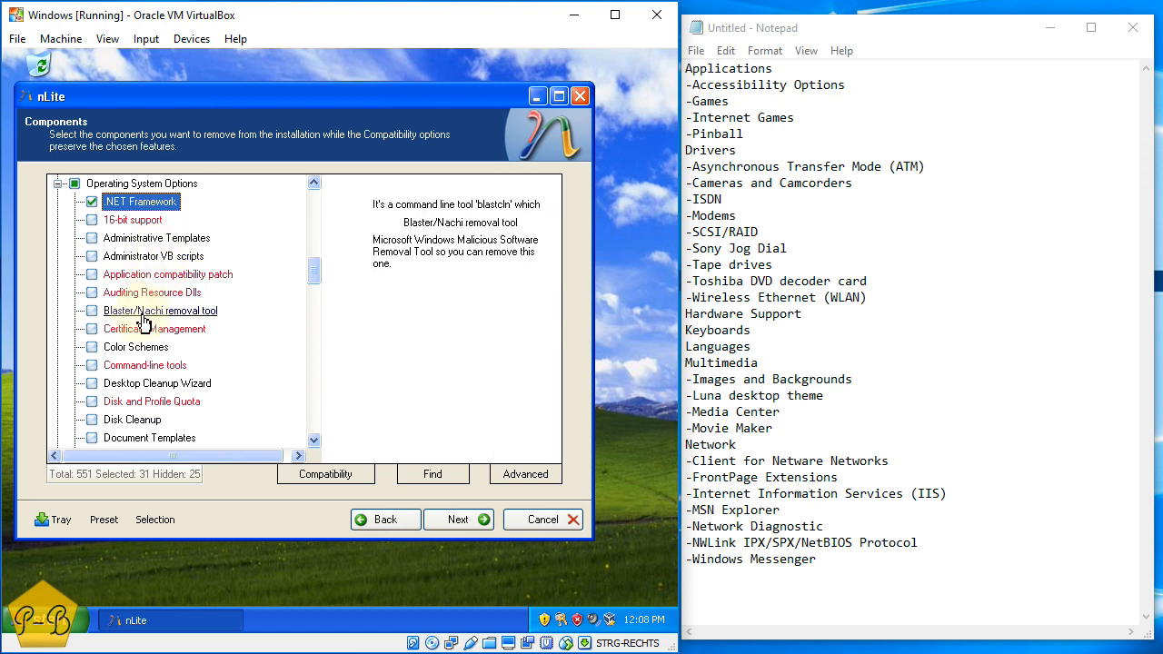
{"action": "left_click", "coordinate": [92, 313]}
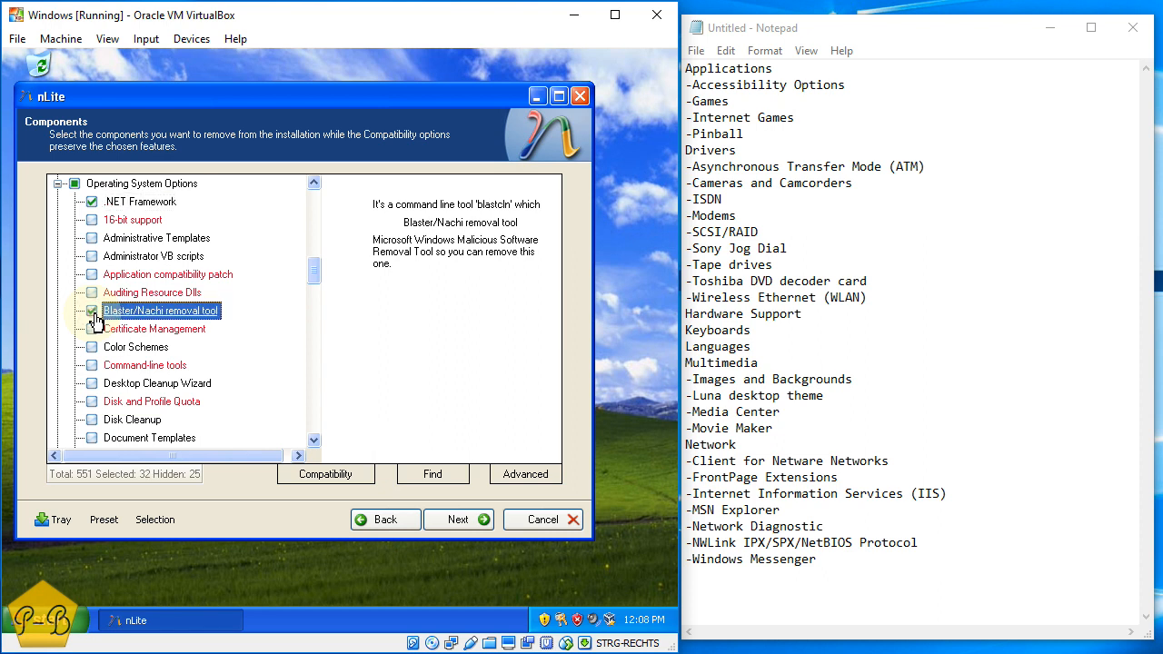
{"action": "scroll", "coordinate": [187, 317], "scroll_direction": "down", "scroll_amount": 1}
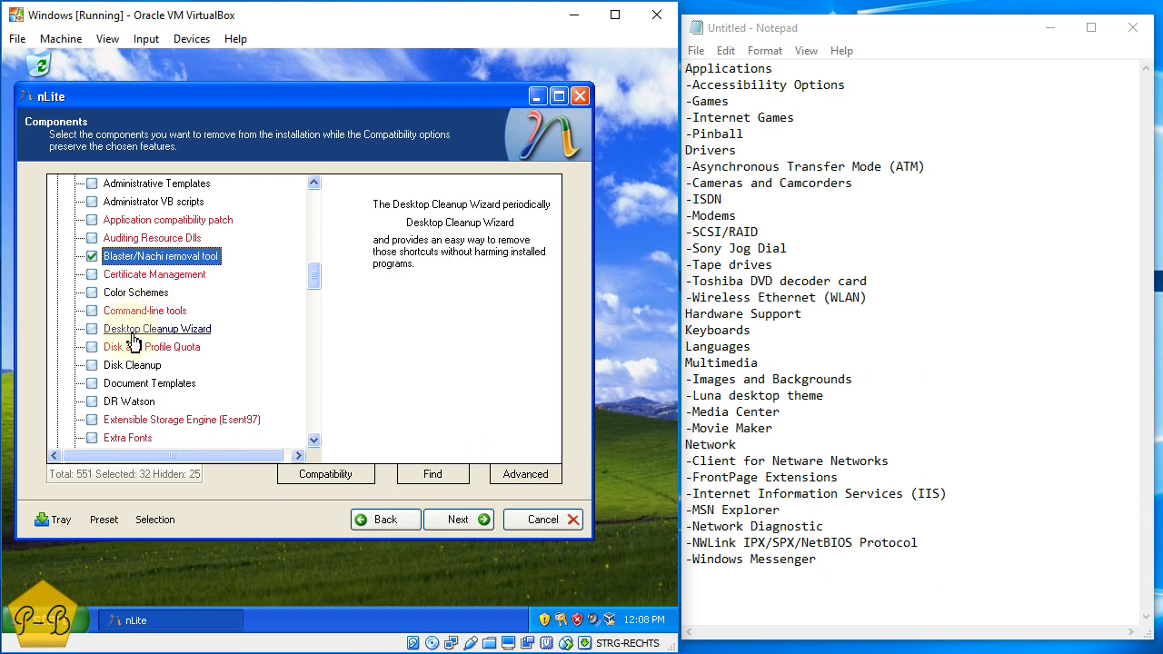
{"action": "scroll", "coordinate": [133, 371], "scroll_direction": "down", "scroll_amount": 1}
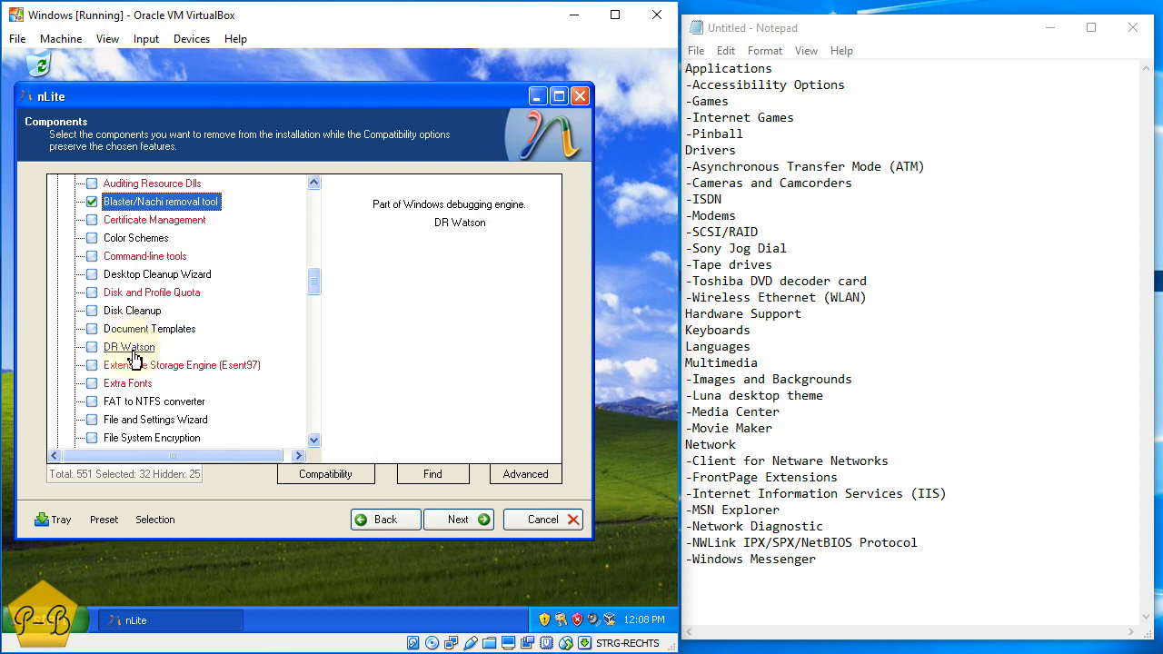
{"action": "left_click", "coordinate": [92, 347]}
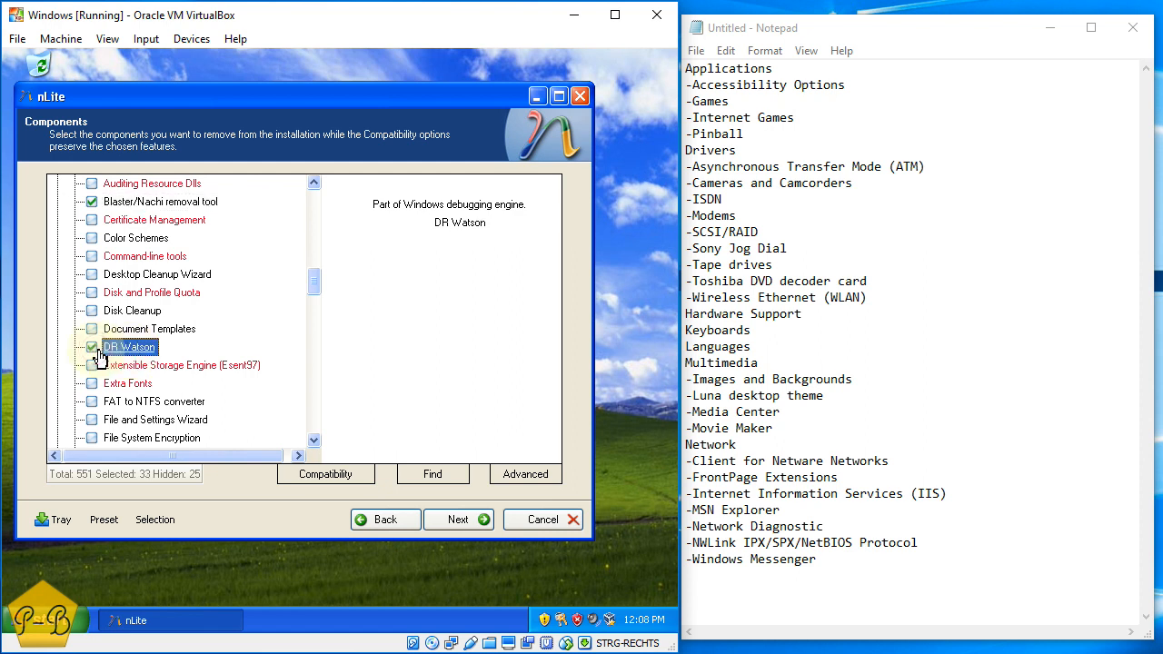
Mark IExpress Wizard for removal under Operating System Options, keeping Help and Support deselected
{"action": "scroll", "coordinate": [140, 354], "scroll_direction": "down", "scroll_amount": 1}
{"action": "scroll", "coordinate": [146, 345], "scroll_direction": "down", "scroll_amount": 1}
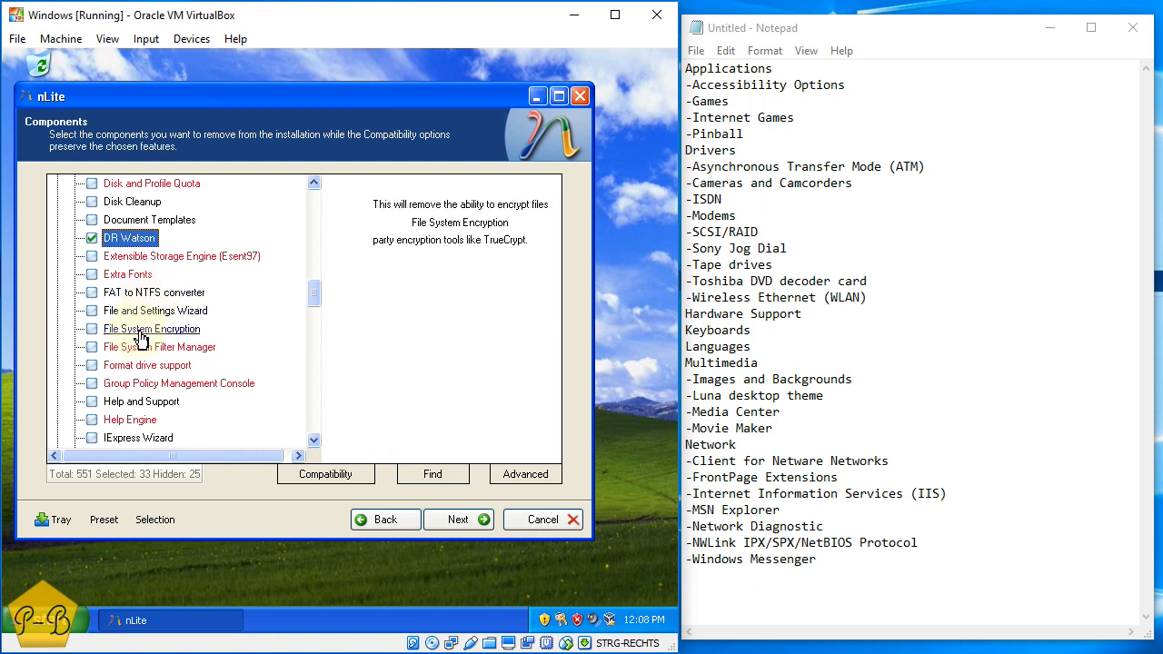
{"action": "scroll", "coordinate": [140, 338], "scroll_direction": "down", "scroll_amount": 2}
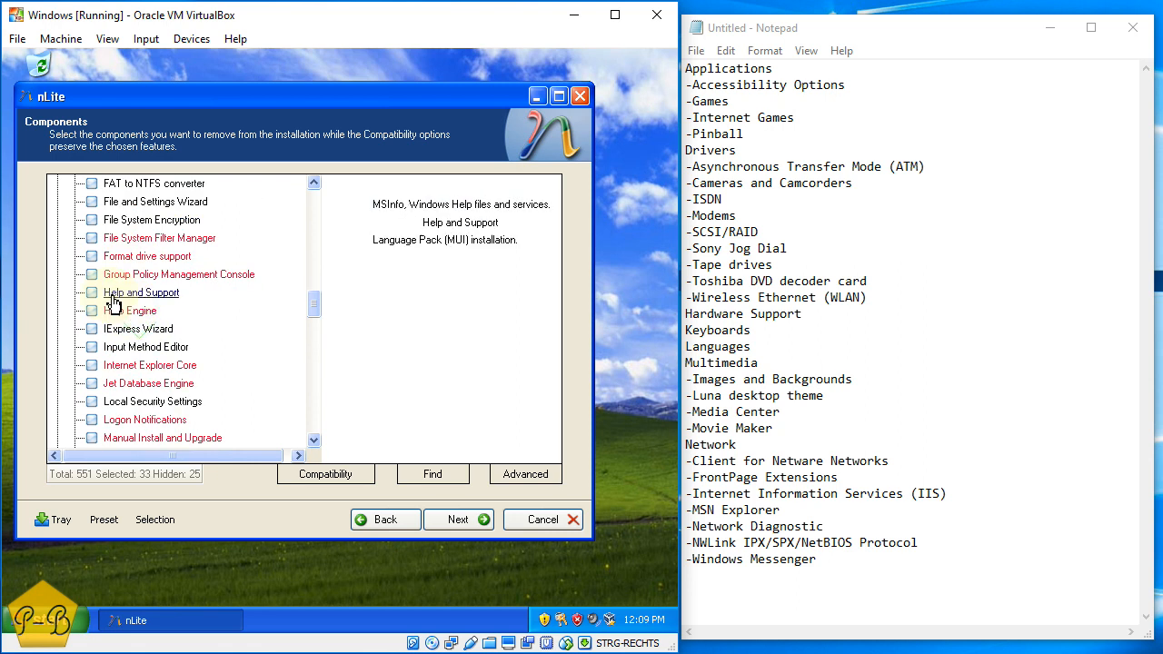
{"action": "left_click", "coordinate": [93, 293]}
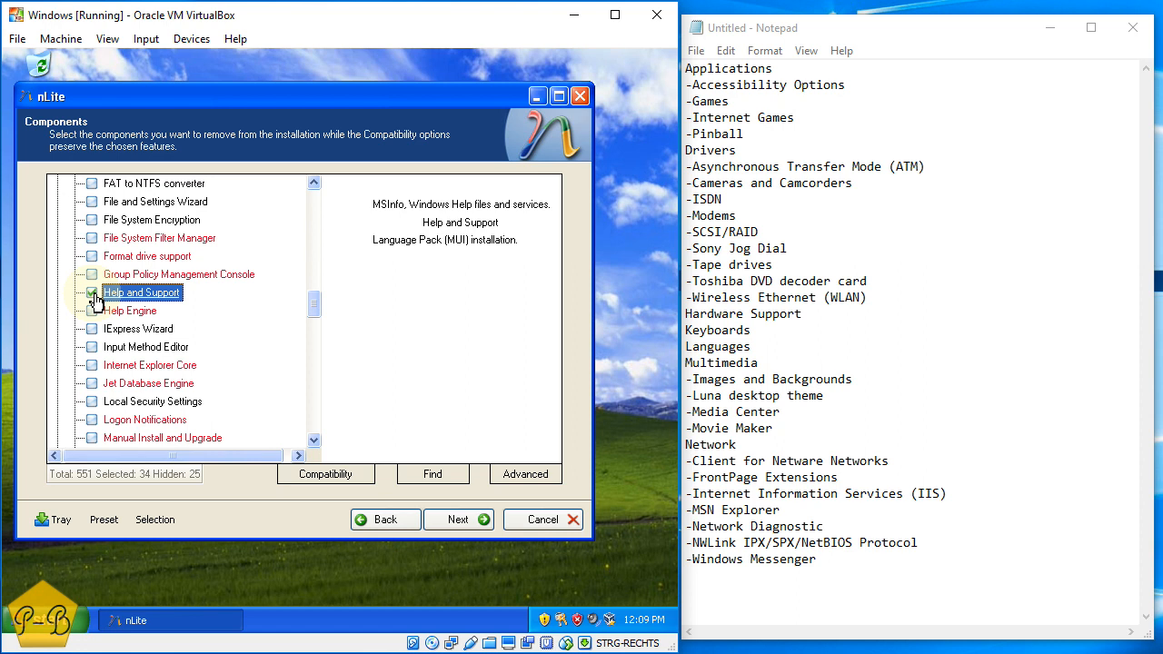
{"action": "left_click", "coordinate": [93, 293]}
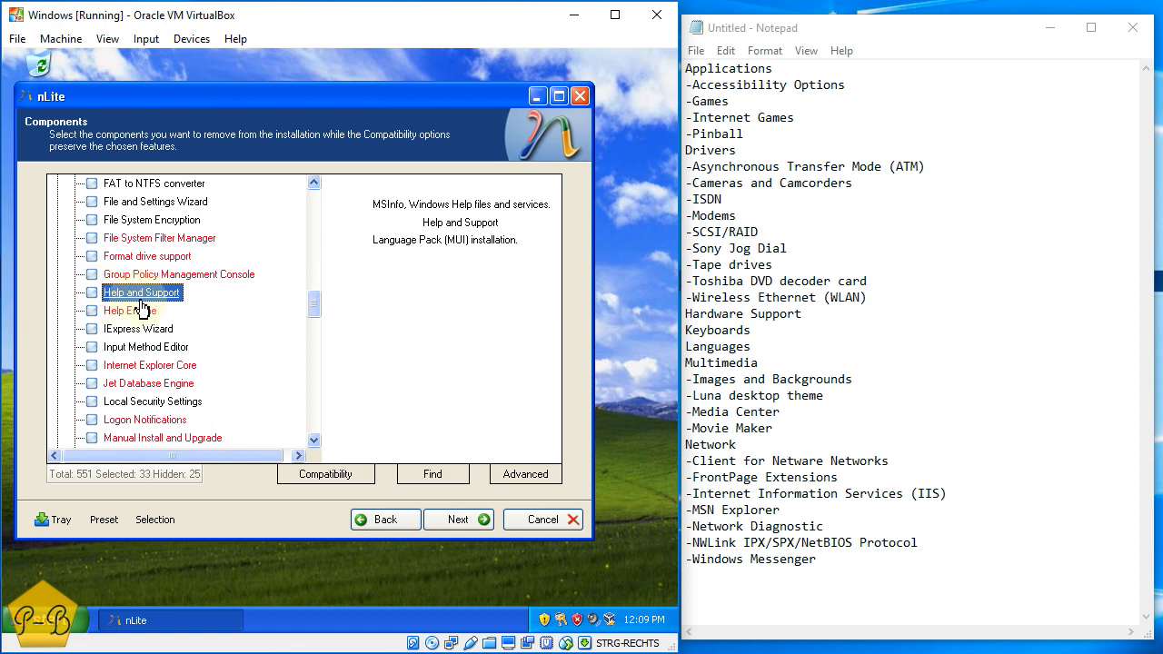
{"action": "left_click", "coordinate": [93, 331]}
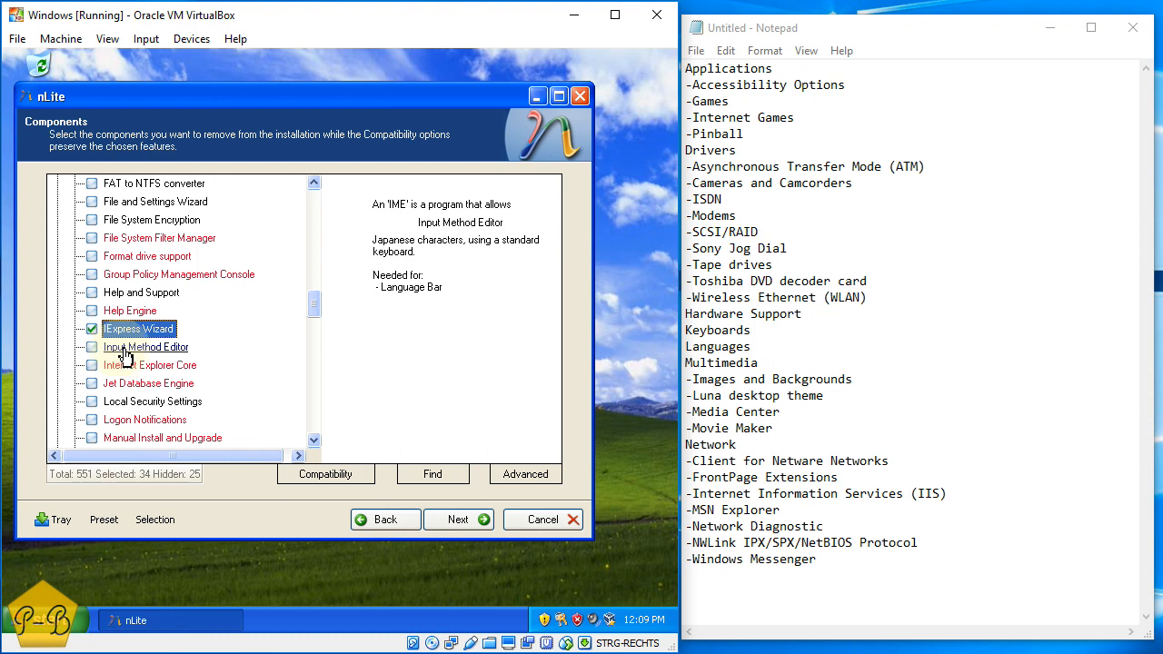
Mark Search Assistant and Security Center for removal in the Operating System Options group
{"action": "scroll", "coordinate": [124, 356], "scroll_direction": "down", "scroll_amount": 1}
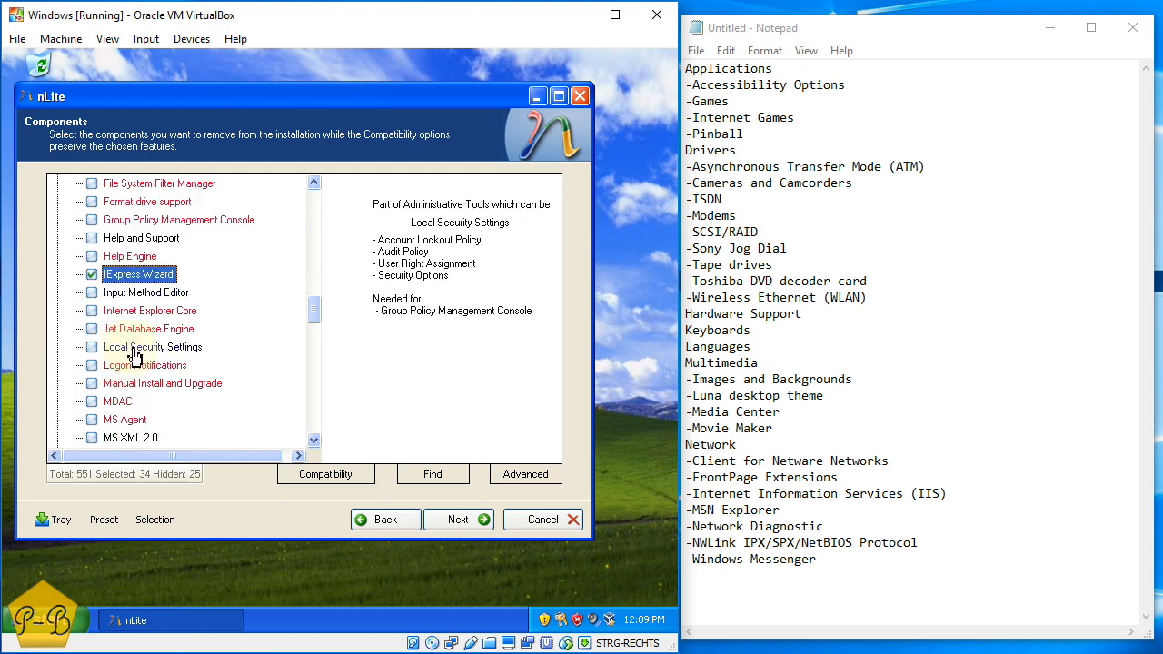
{"action": "scroll", "coordinate": [132, 356], "scroll_direction": "down", "scroll_amount": 2}
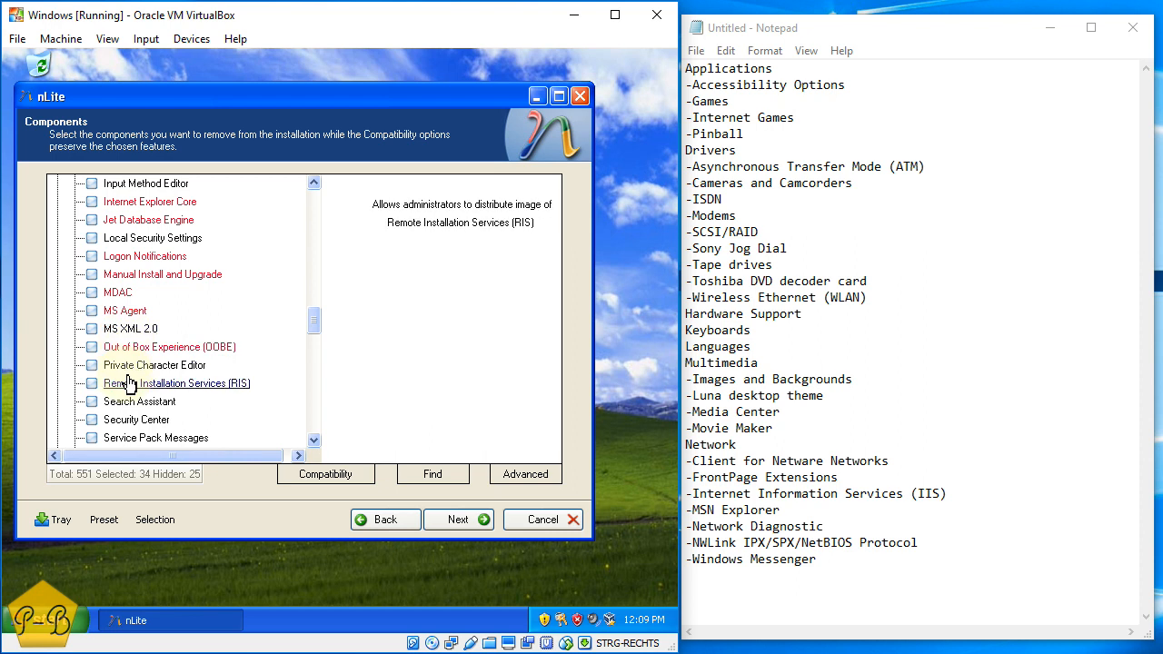
{"action": "scroll", "coordinate": [132, 372], "scroll_direction": "down", "scroll_amount": 1}
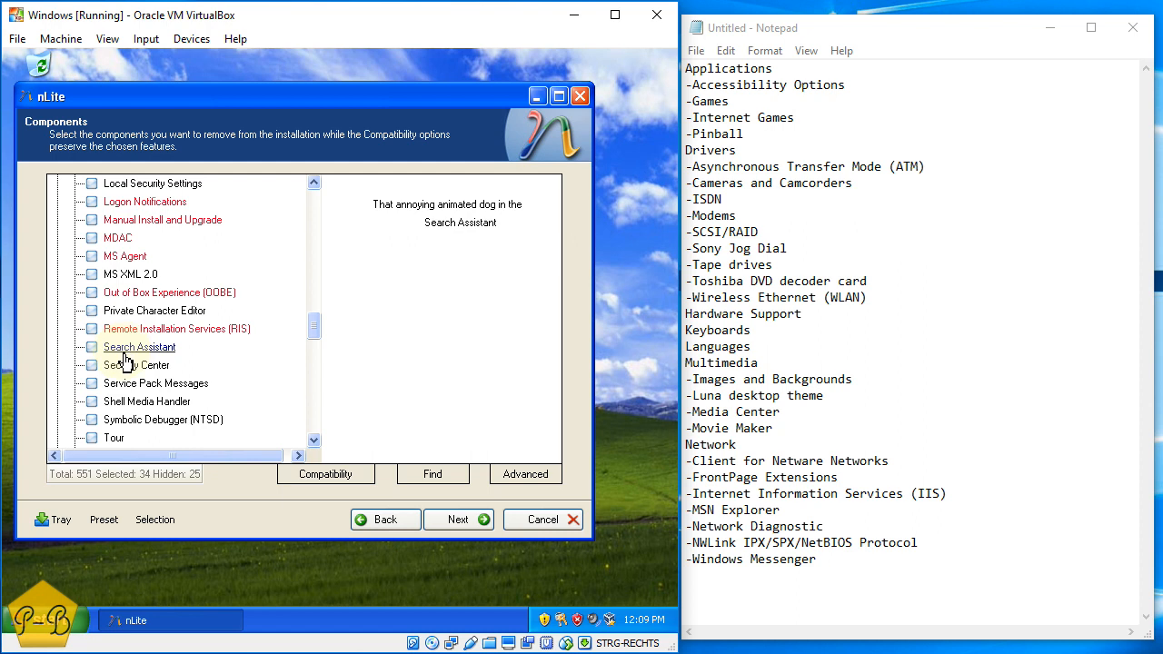
{"action": "left_click", "coordinate": [92, 348]}
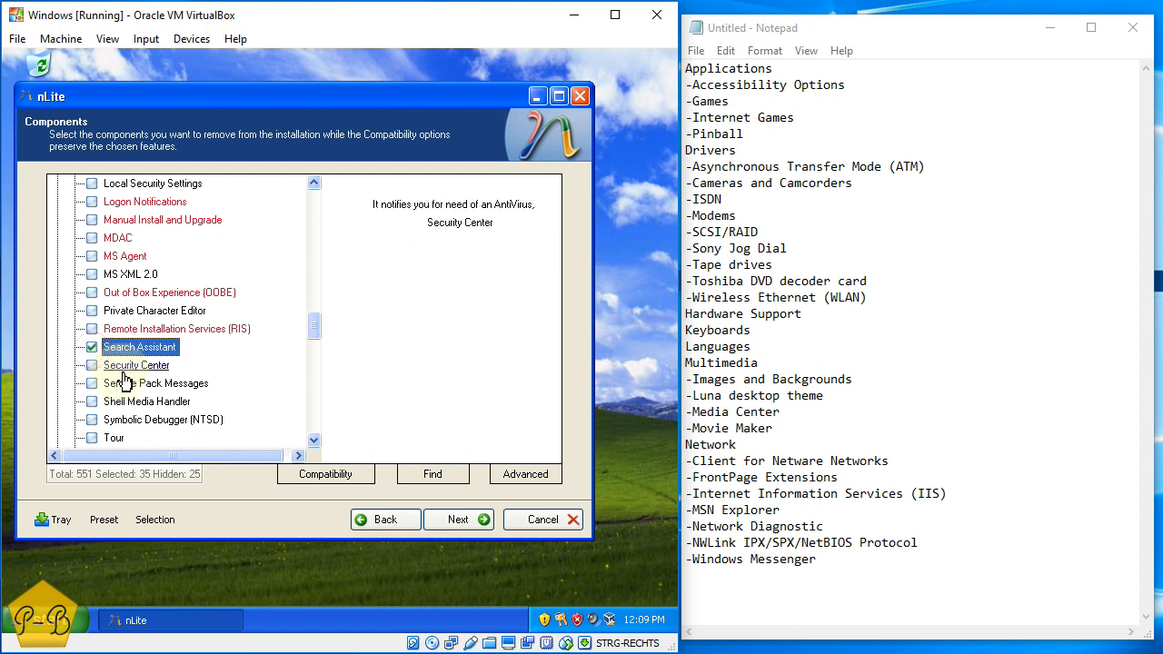
{"action": "scroll", "coordinate": [122, 380], "scroll_direction": "down", "scroll_amount": 1}
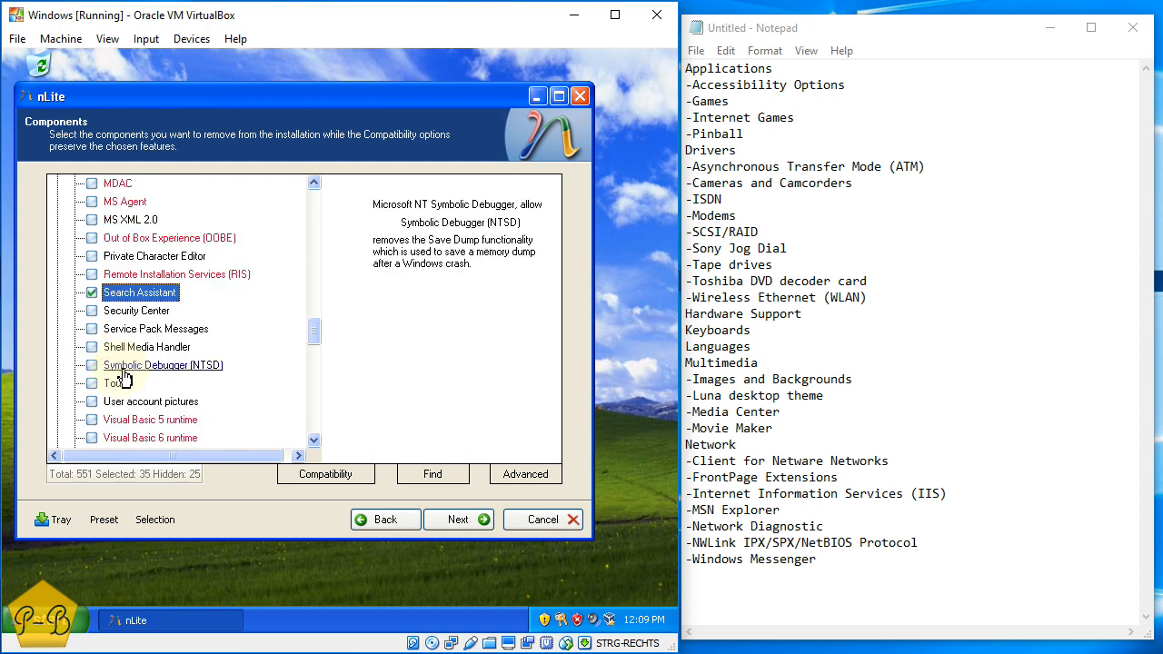
{"action": "left_click", "coordinate": [92, 311]}
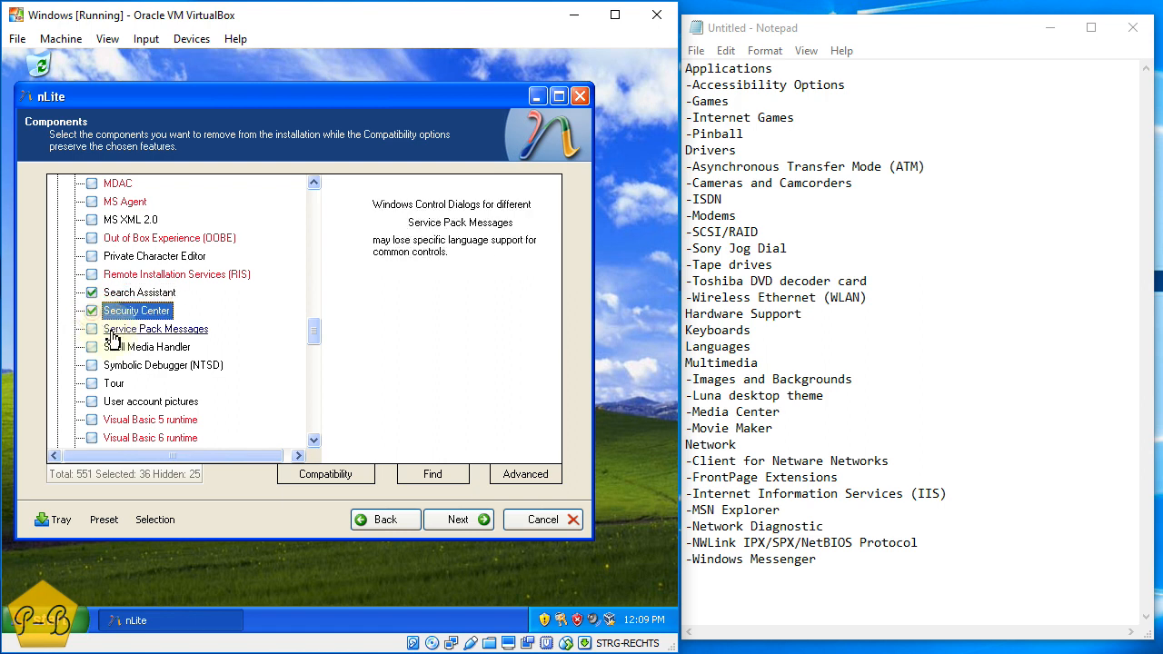
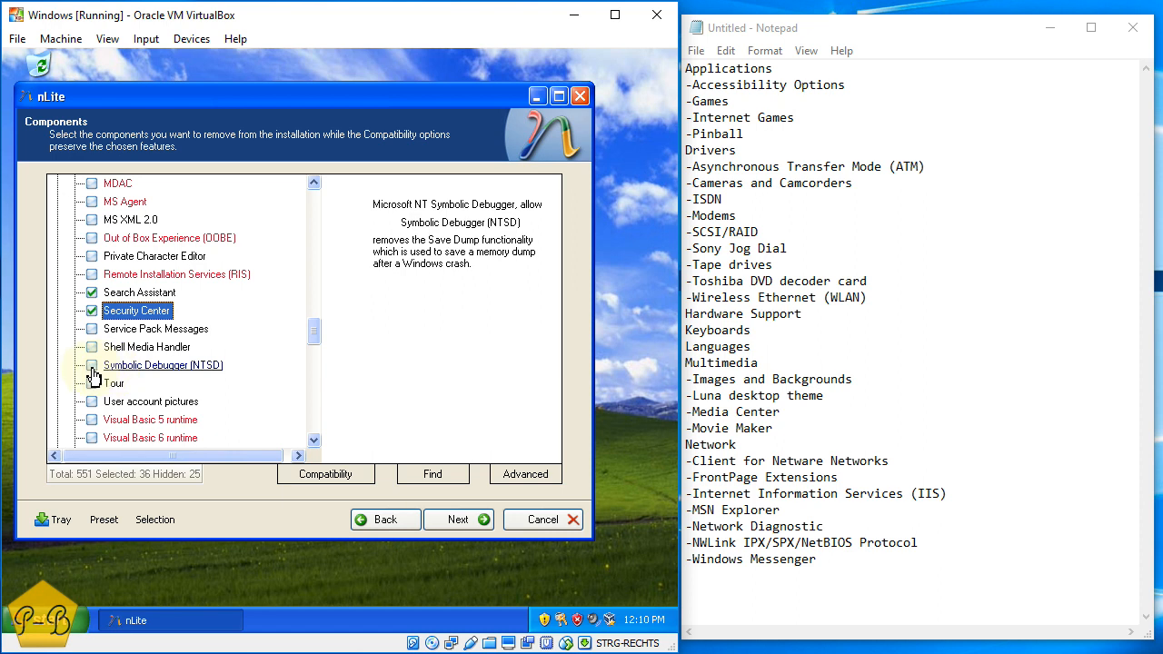
Mark Symbolic Debugger (NTSD) and Tour for removal and review the remaining Operating System Options
{"action": "left_click", "coordinate": [91, 367]}
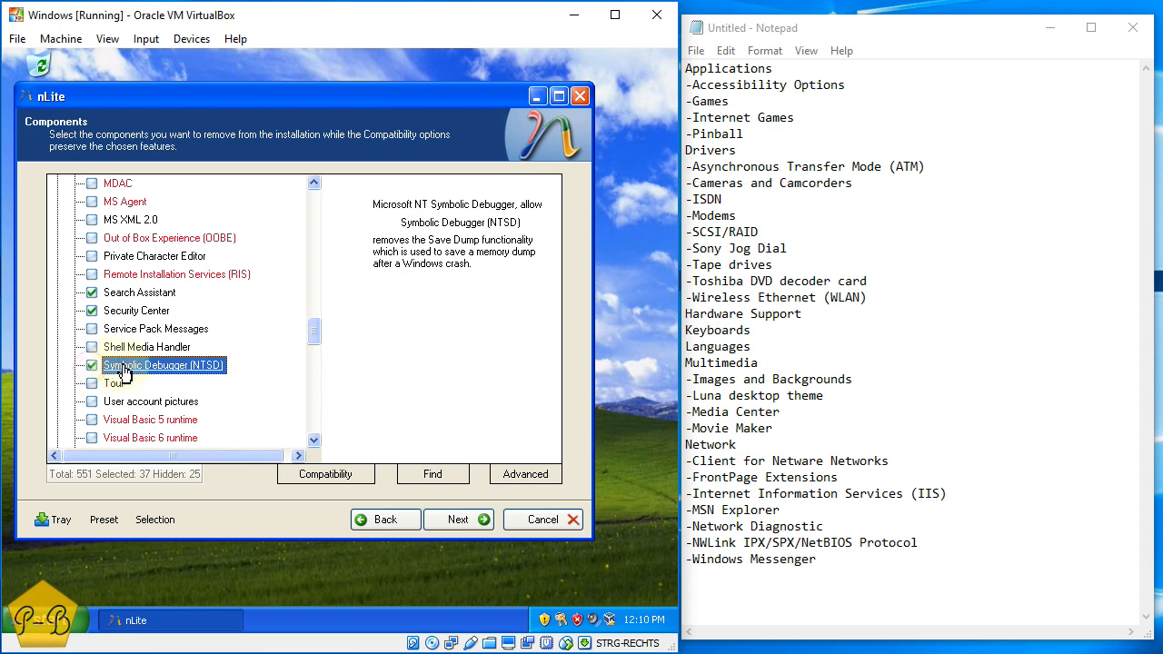
{"action": "scroll", "coordinate": [102, 359], "scroll_direction": "down", "scroll_amount": 1}
{"action": "left_click", "coordinate": [93, 330]}
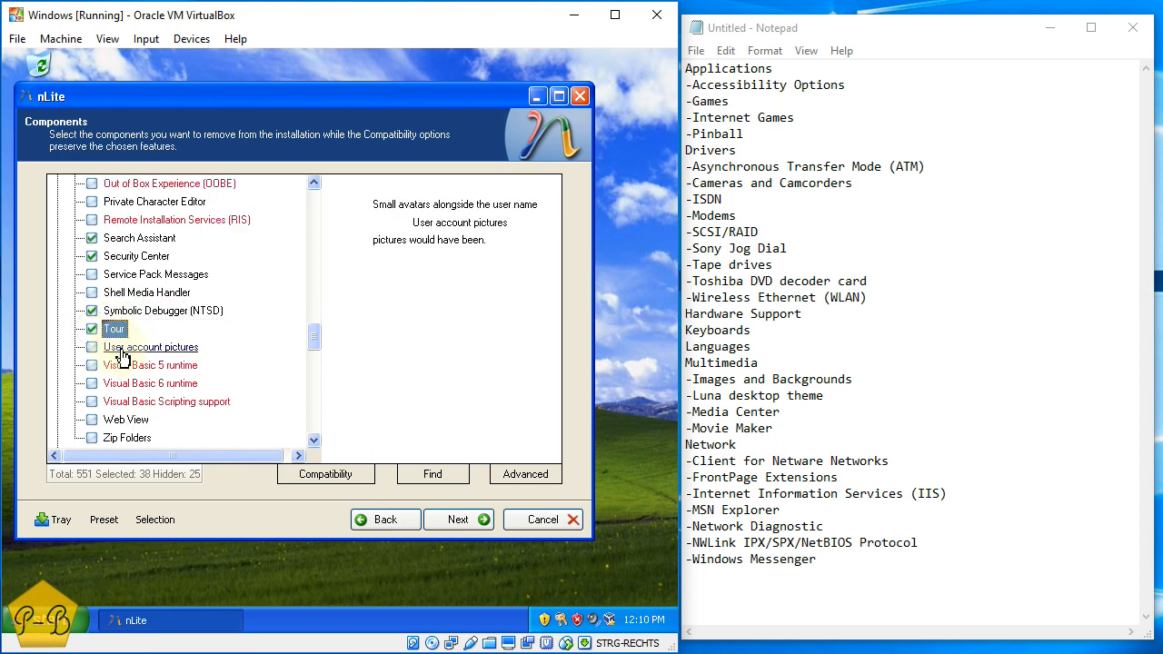
{"action": "scroll", "coordinate": [121, 355], "scroll_direction": "down", "scroll_amount": 1}
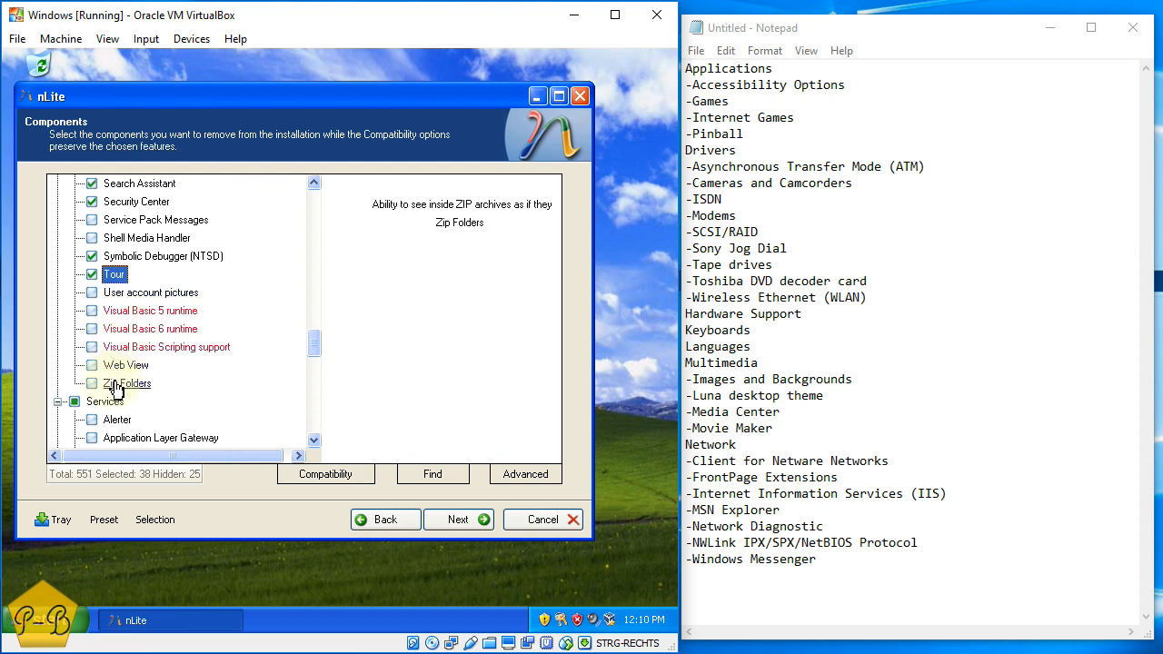
{"action": "scroll", "coordinate": [116, 387], "scroll_direction": "down", "scroll_amount": 1}
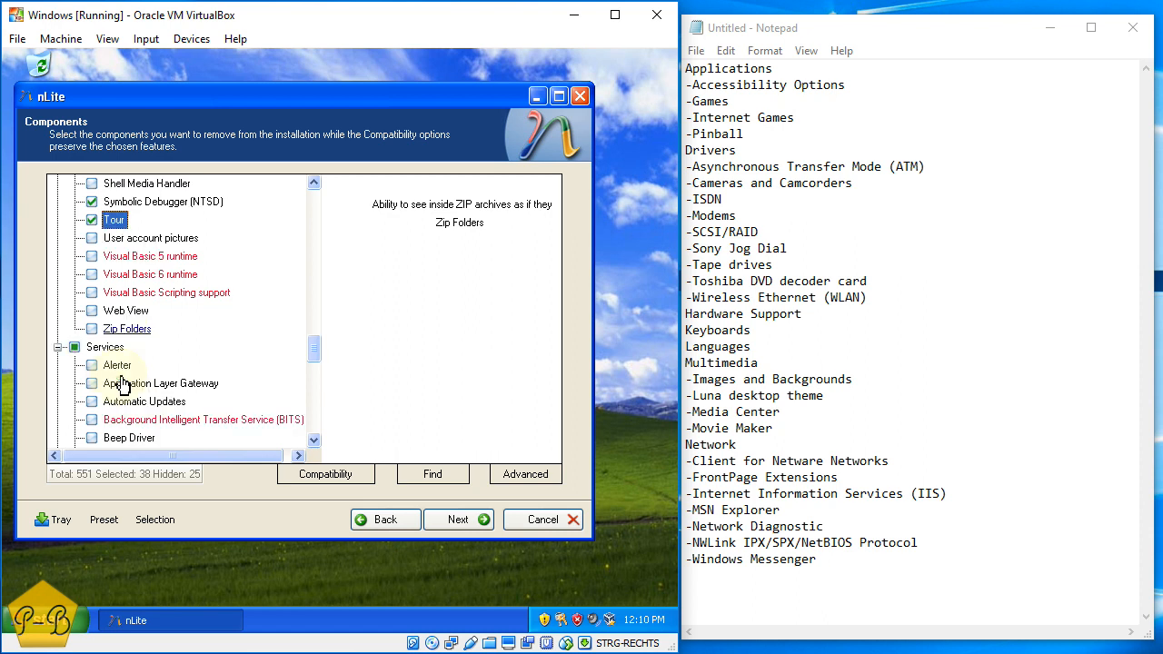
{"action": "scroll", "coordinate": [126, 366], "scroll_direction": "down", "scroll_amount": 1}
Switch to Notepad and add the heading "Operating System Options" directly below the Windows Messenger entry, with room for further lines
{"action": "scroll", "coordinate": [127, 359], "scroll_direction": "up", "scroll_amount": 13}
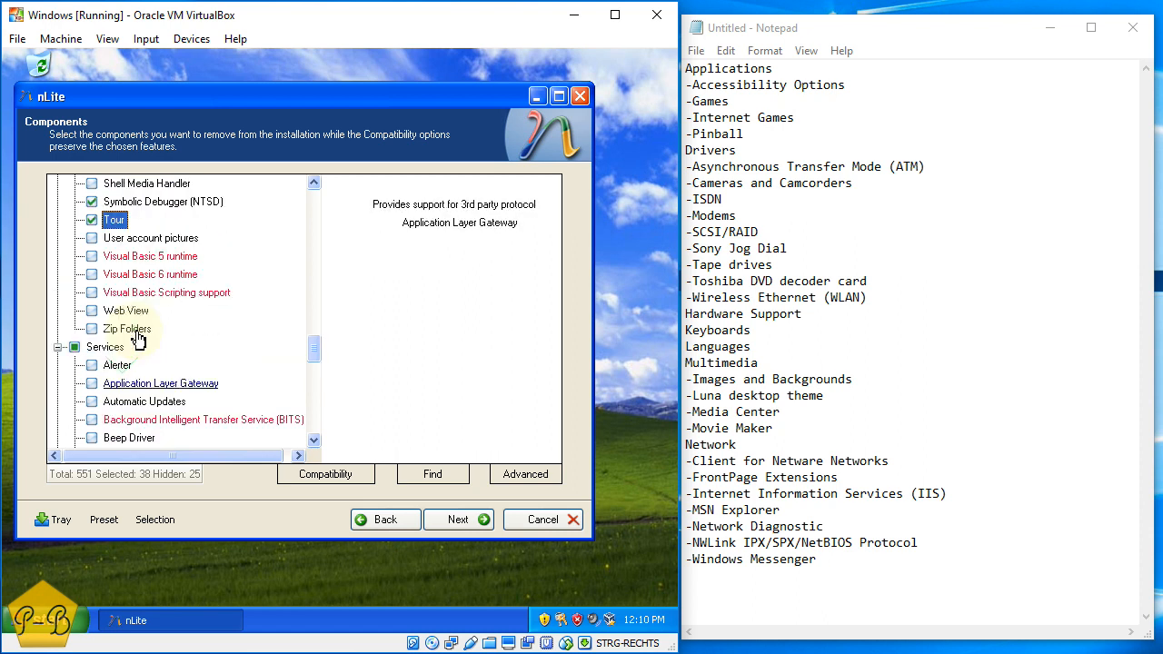
{"action": "scroll", "coordinate": [132, 331], "scroll_direction": "up", "scroll_amount": 6}
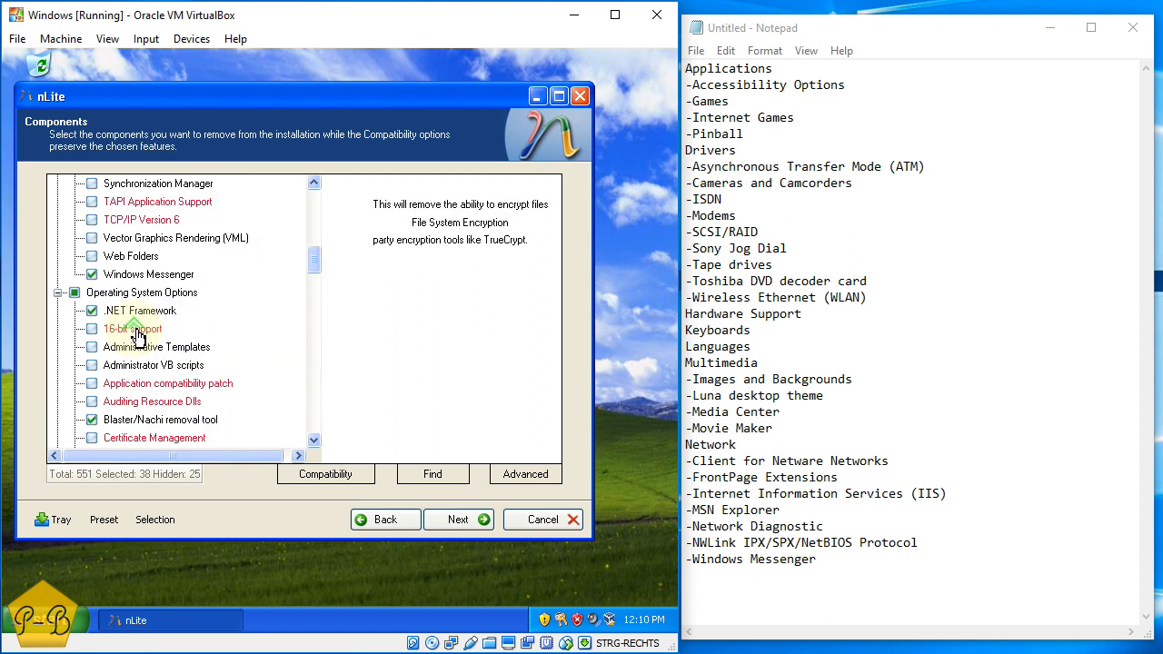
{"action": "scroll", "coordinate": [128, 327], "scroll_direction": "down", "scroll_amount": 1}
{"action": "left_click", "coordinate": [718, 575]}
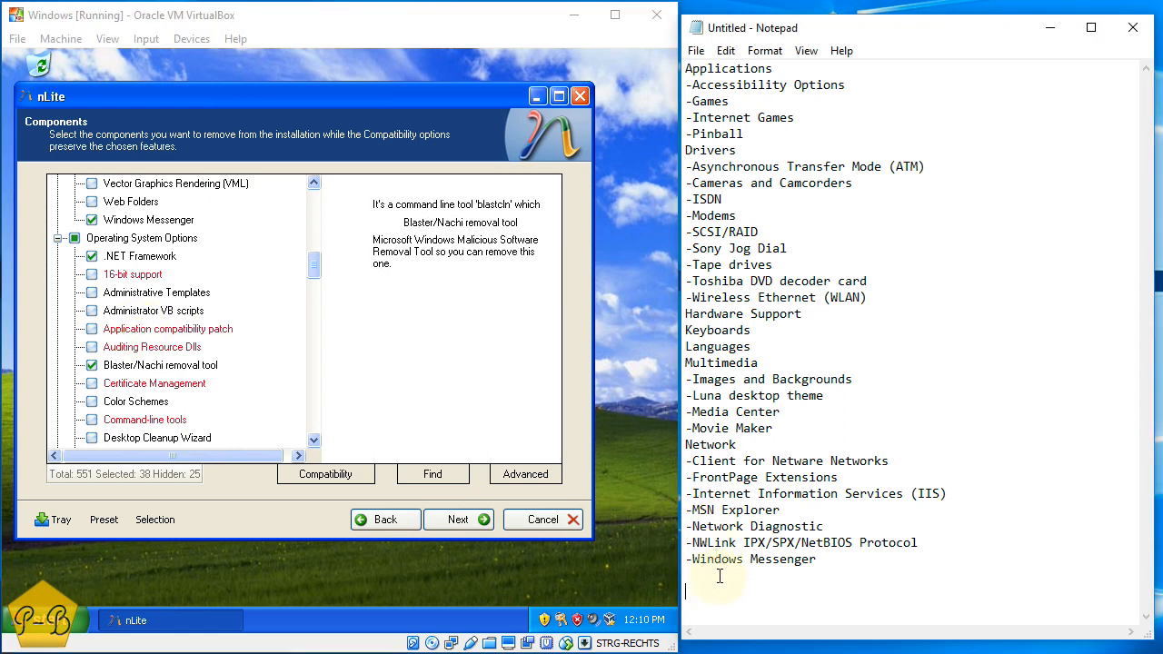
{"action": "key", "text": "Return"}
{"action": "key", "text": "Return"}
{"action": "key", "text": "Return"}
{"action": "key", "text": "Return"}
{"action": "key", "text": "Return"}
{"action": "key", "text": "Return"}
{"action": "key", "text": "Return"}
{"action": "key", "text": "Return"}
{"action": "key", "text": "Return"}
{"action": "key", "text": "Return"}
{"action": "key", "text": "Return"}
{"action": "key", "text": "Return"}
{"action": "key", "text": "Return"}
{"action": "key", "text": "Return"}
{"action": "key", "text": "Return"}
{"action": "key", "text": "Return"}
{"action": "key", "text": "Return"}
{"action": "key", "text": "Return"}
{"action": "key", "text": "Return"}
{"action": "key", "text": "Return"}
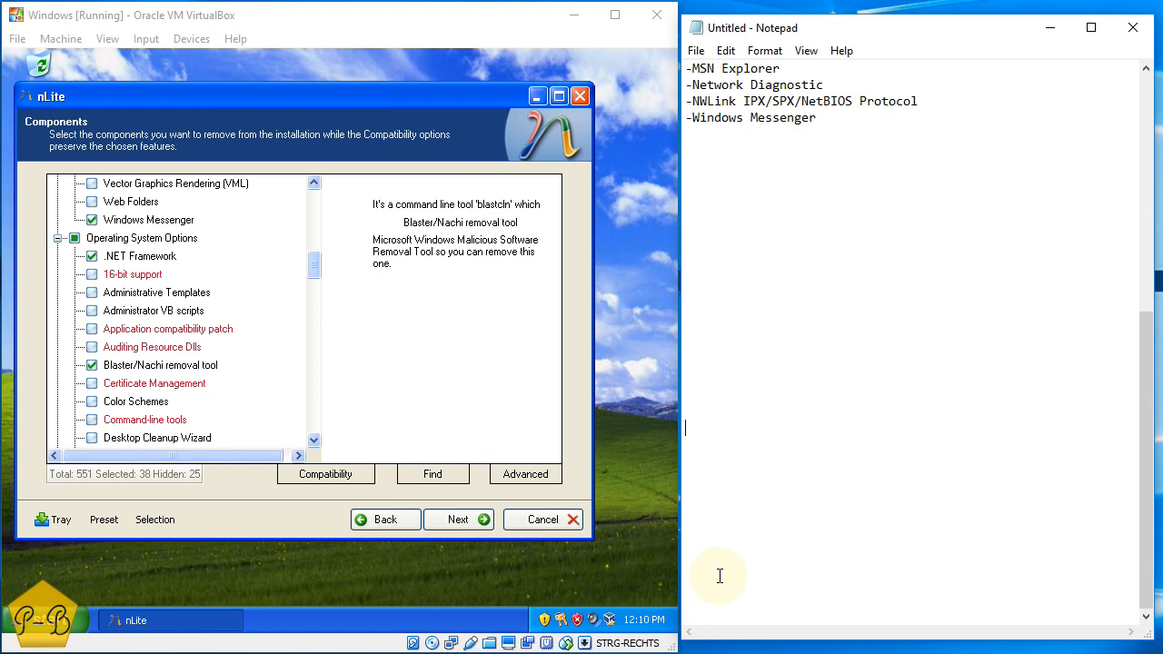
{"action": "type", "text": "Operating System Options"}
{"action": "key", "text": "Return"}
Add the entry "-.NET Framework" under the Operating System Options heading
{"action": "type", "text": "-.N"}
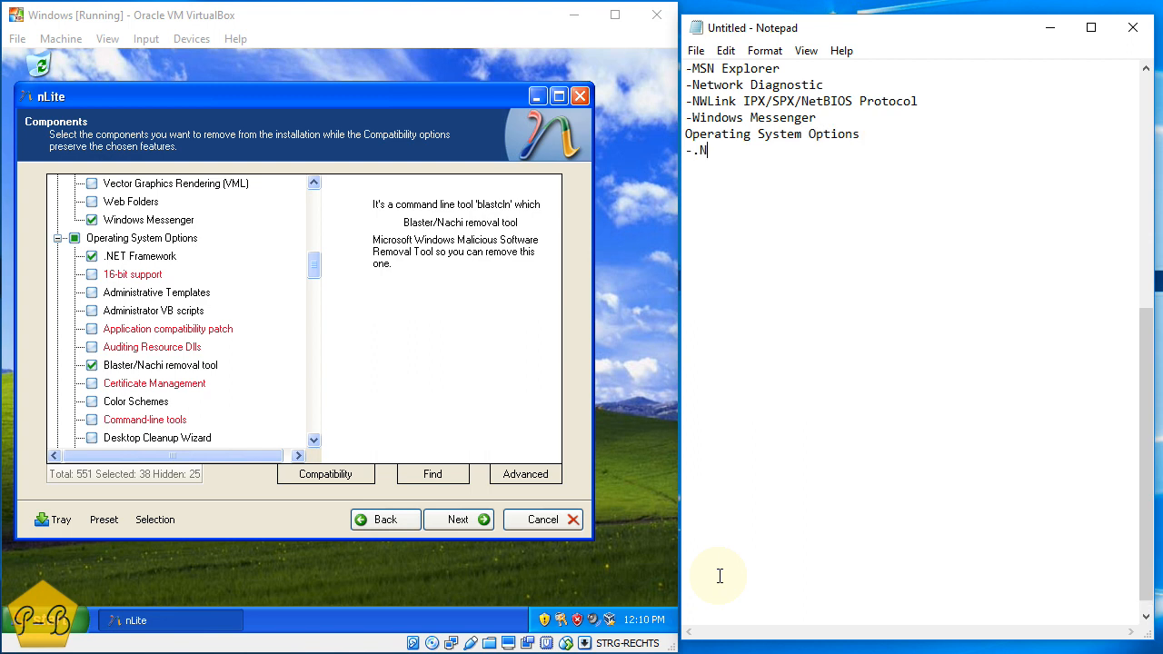
{"action": "type", "text": "ET Framework"}
{"action": "key", "text": "BackSpace"}
{"action": "key", "text": "BackSpace"}
{"action": "key", "text": "BackSpace"}
{"action": "type", "text": "ork"}
{"action": "key", "text": "Return"}
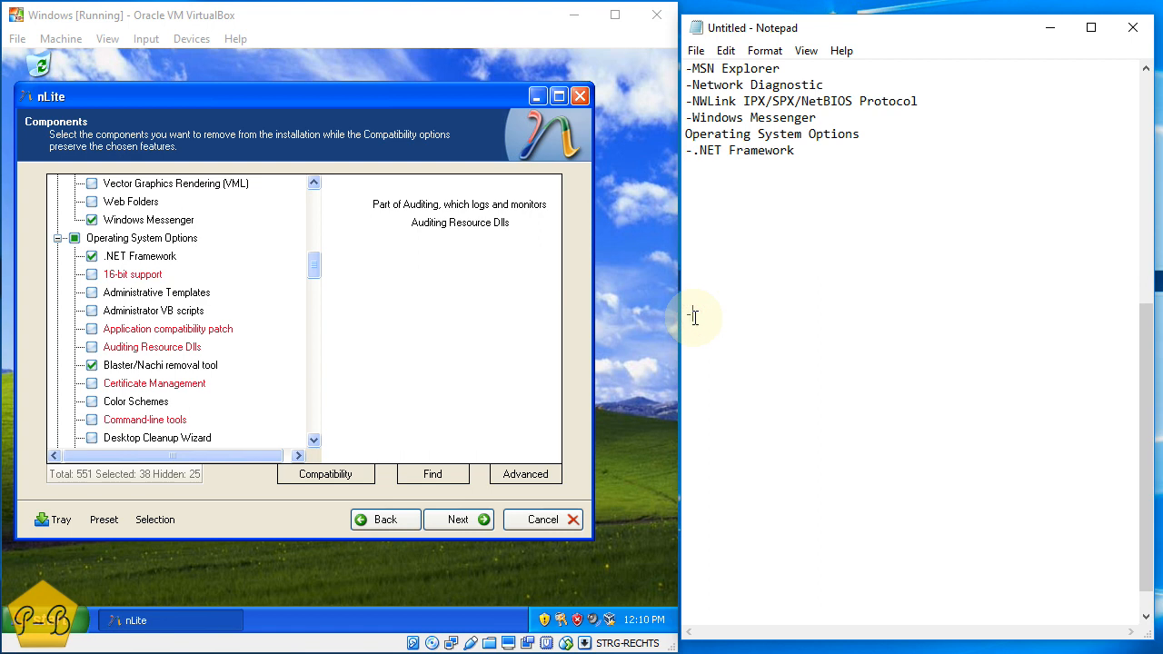
Add the entry "-Blaster/Nachi removal tool" below the .NET Framework entry
{"action": "key", "text": "Up"}
{"action": "key", "text": "Down"}
{"action": "type", "text": "-Blaster"}
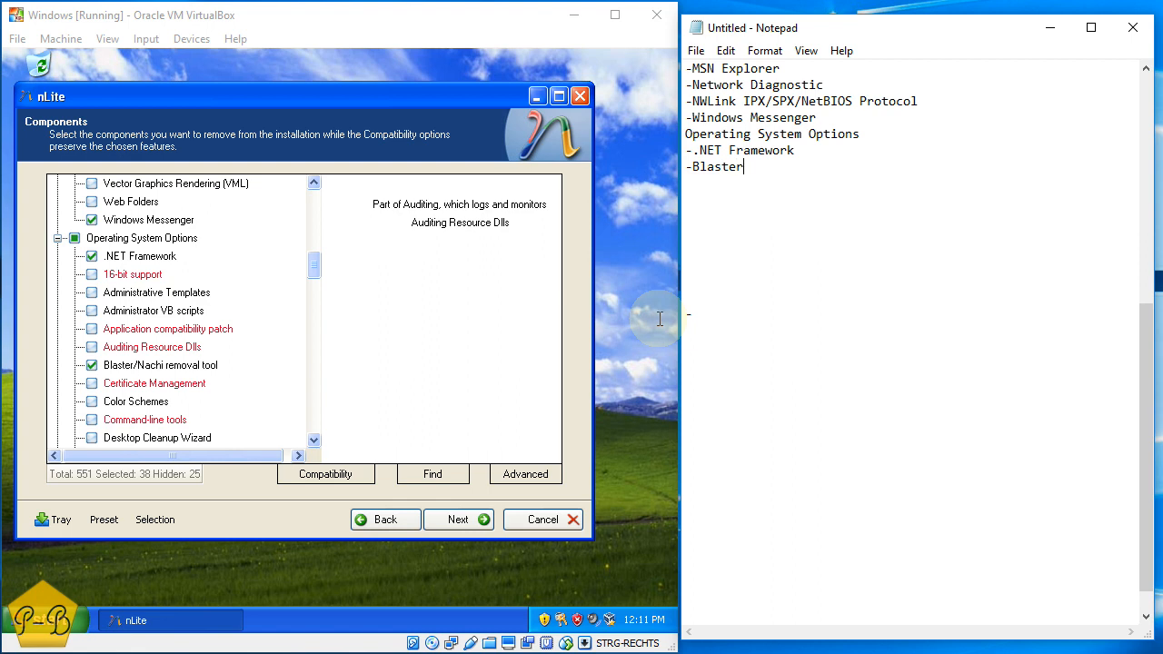
{"action": "type", "text": "/Nach"}
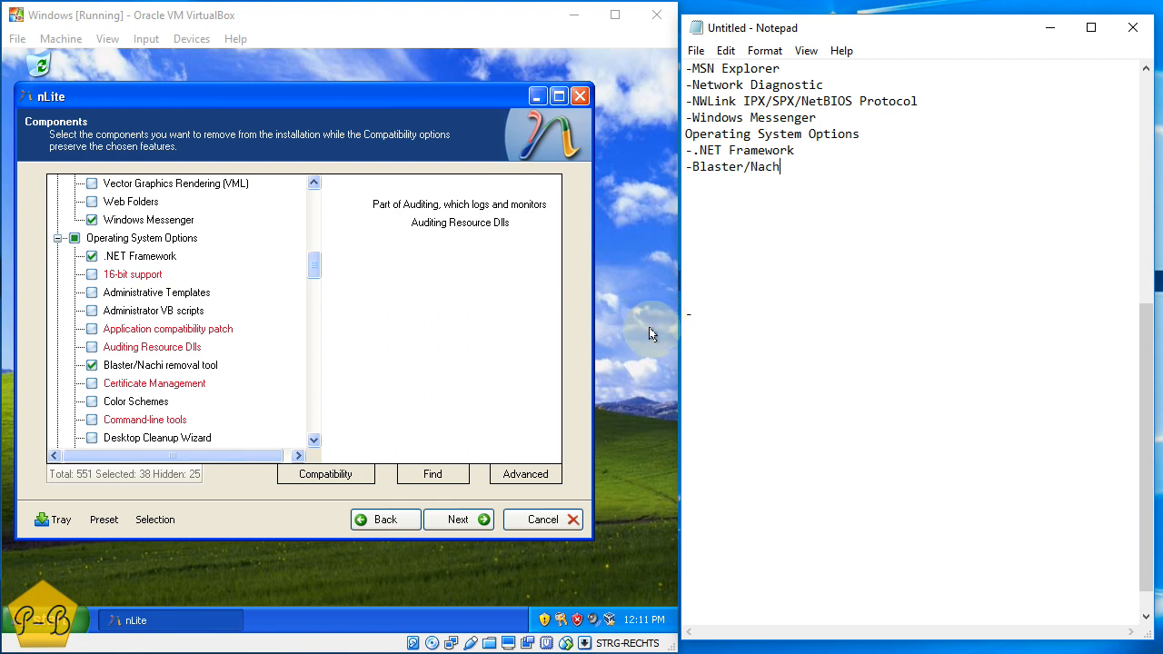
{"action": "type", "text": "i removal tool"}
{"action": "key", "text": "Return"}
Find the next component marked for removal in nLite and list it in Notepad as "-Dr. Watson"
{"action": "type", "text": "-"}
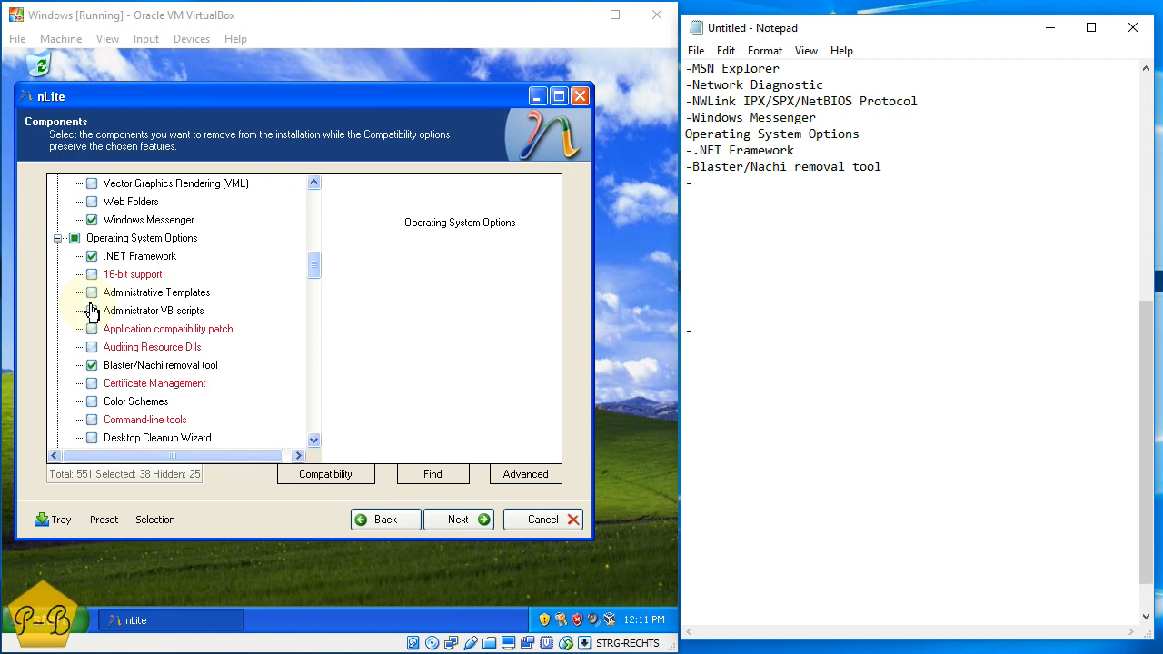
{"action": "scroll", "coordinate": [140, 364], "scroll_direction": "down", "scroll_amount": 2}
{"action": "scroll", "coordinate": [176, 364], "scroll_direction": "down", "scroll_amount": 1}
{"action": "left_click", "coordinate": [796, 274]}
{"action": "left_click", "coordinate": [767, 182]}
{"action": "type", "text": "Dr. W"}
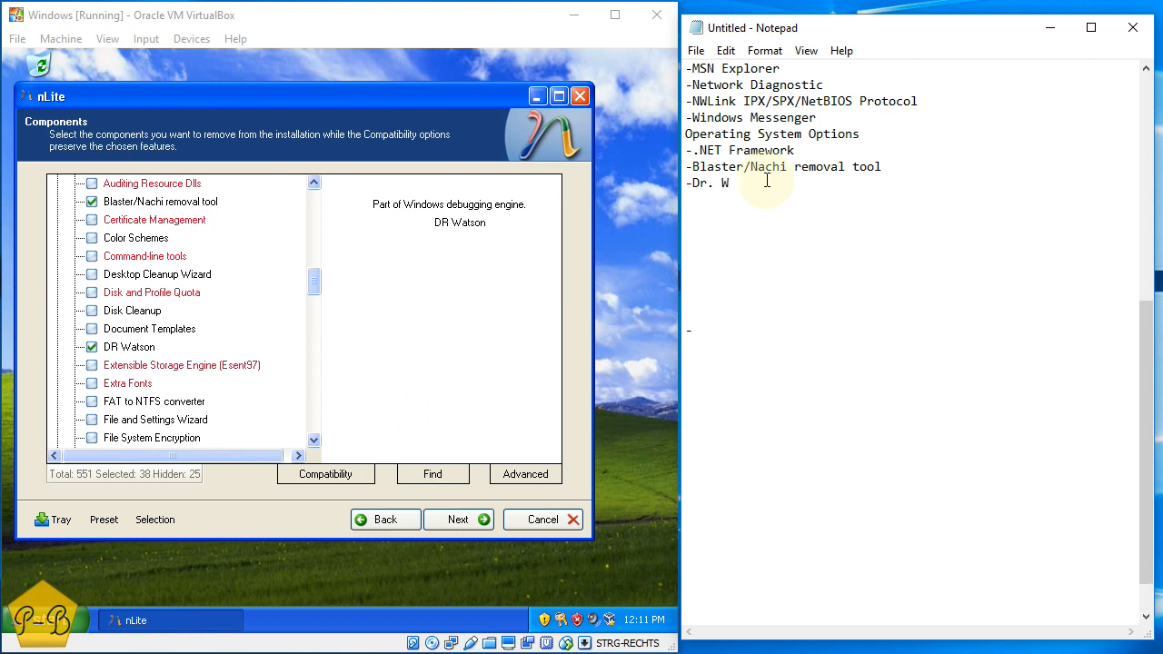
{"action": "type", "text": "atson"}
{"action": "key", "text": "Return"}
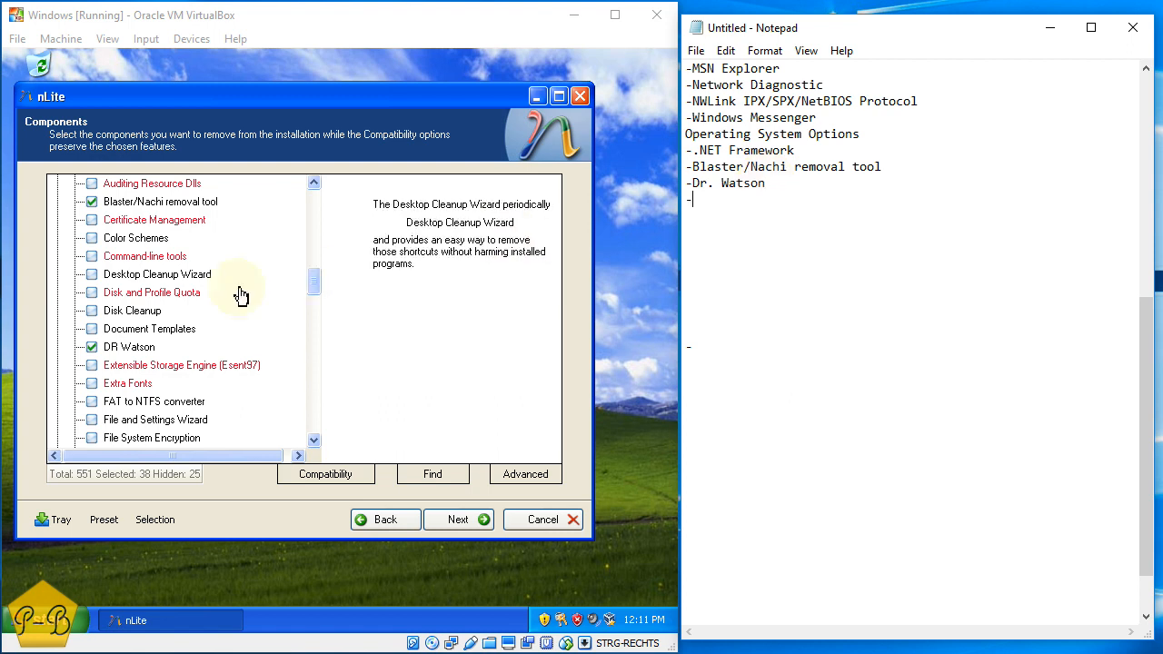
Find the next marked component in nLite after DR Watson and list it in Notepad as "-IExpress Wizard"
{"action": "scroll", "coordinate": [221, 291], "scroll_direction": "down", "scroll_amount": 5}
{"action": "scroll", "coordinate": [203, 323], "scroll_direction": "down", "scroll_amount": 1}
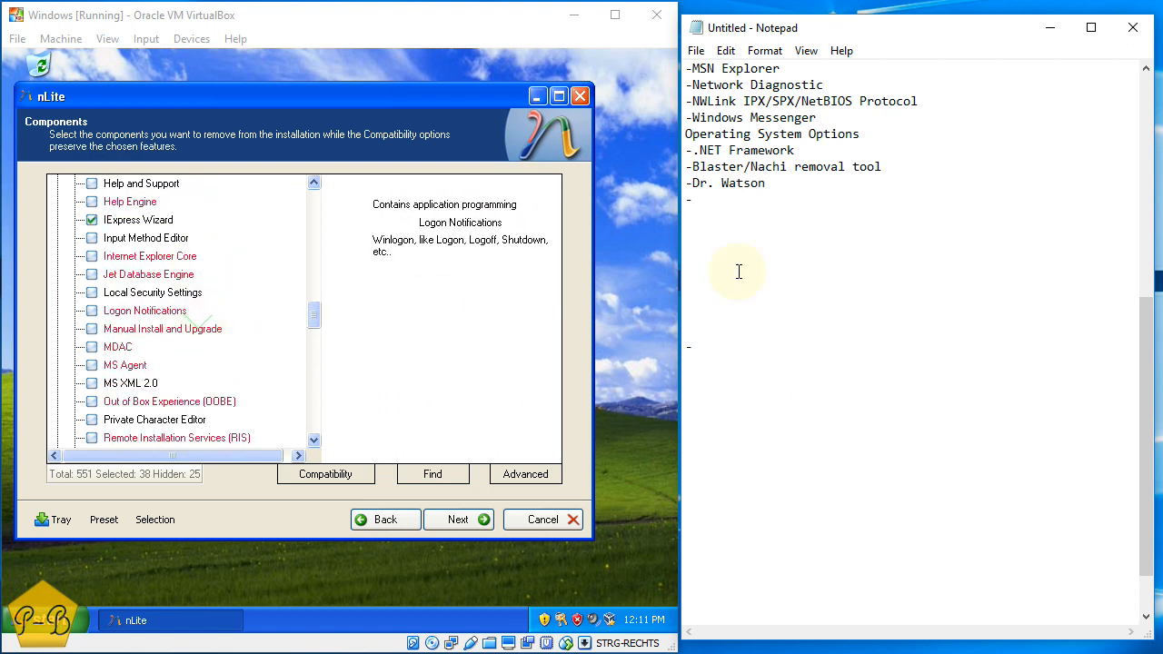
{"action": "type", "text": "-IExpress Wizard"}
{"action": "key", "text": "Return"}
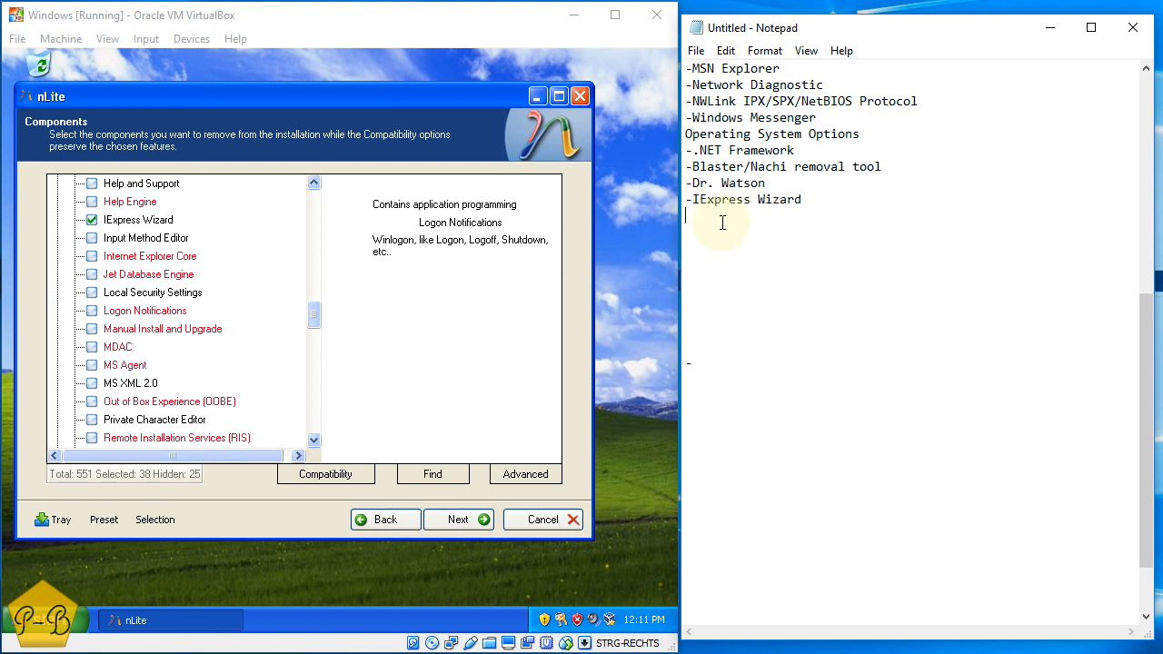
Find the next marked components in nLite and list them in Notepad as "-Search Assistant" and "-Security Center"
{"action": "scroll", "coordinate": [172, 325], "scroll_direction": "down", "scroll_amount": 3}
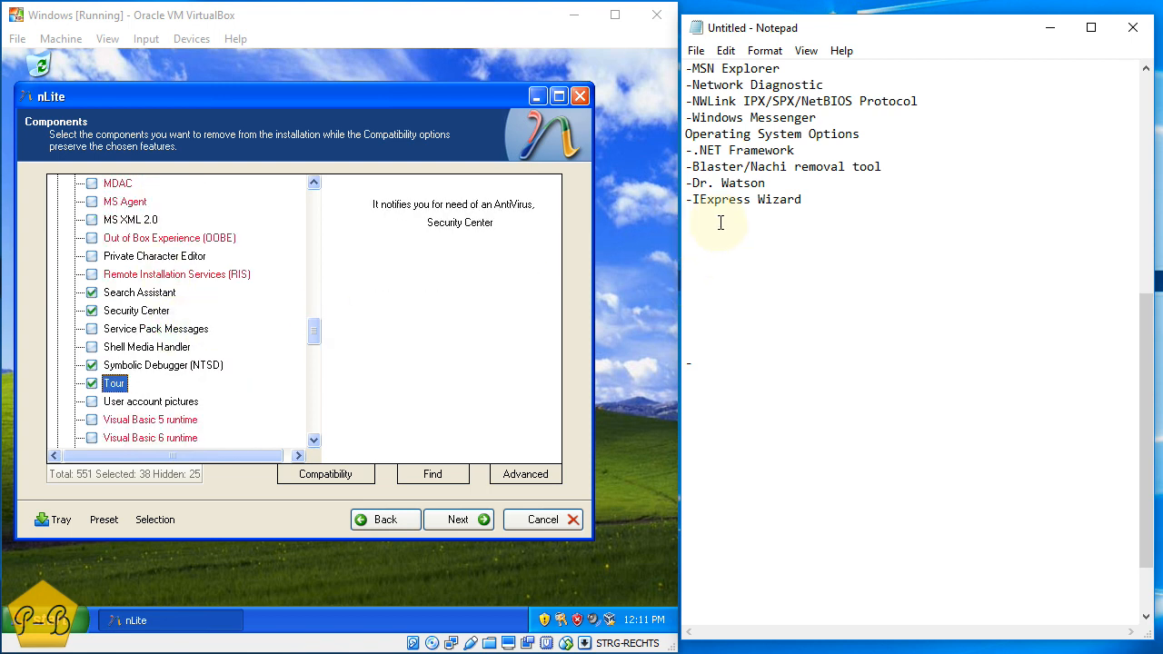
{"action": "type", "text": "-Search ssistantA"}
{"action": "key", "text": "End"}
{"action": "key", "text": "Return"}
{"action": "type", "text": "-Security Center"}
{"action": "key", "text": "Return"}
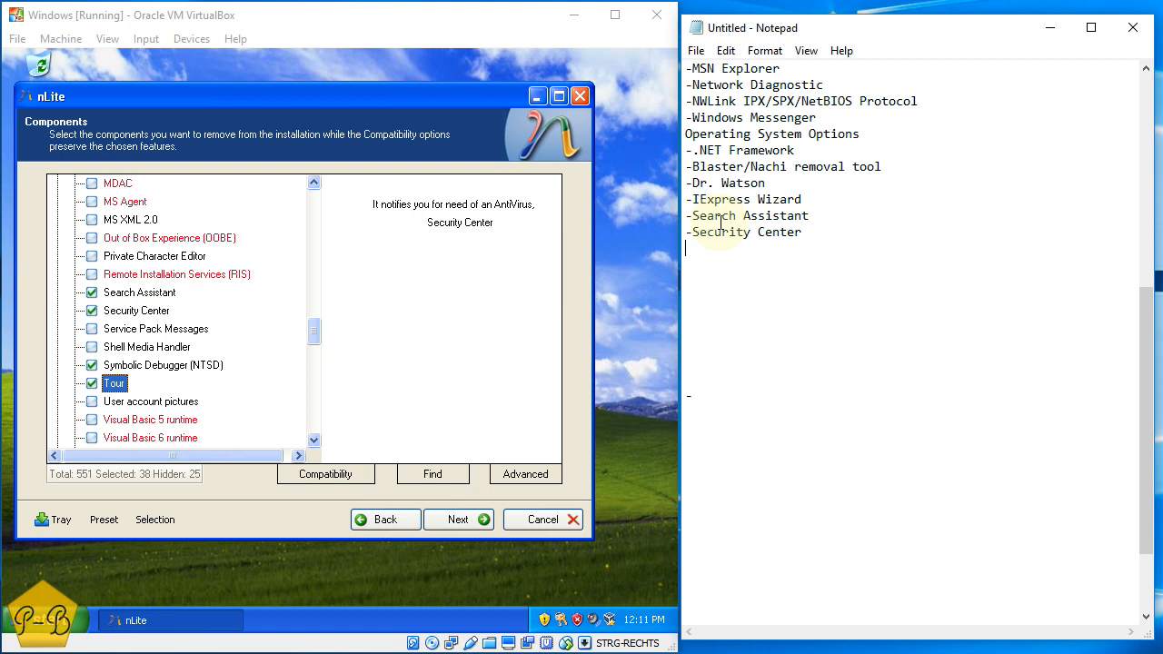
Add the entries "-Symblic Debugger (NTSD)" and "-Tour" below the Security Center entry
{"action": "type", "text": "-Symbli"}
{"action": "key", "text": "BackSpace"}
{"action": "type", "text": "lic"}
{"action": "key", "text": "Left"}
{"action": "key", "text": "Left"}
{"action": "key", "text": "BackSpace"}
{"action": "type", "text": "De"}
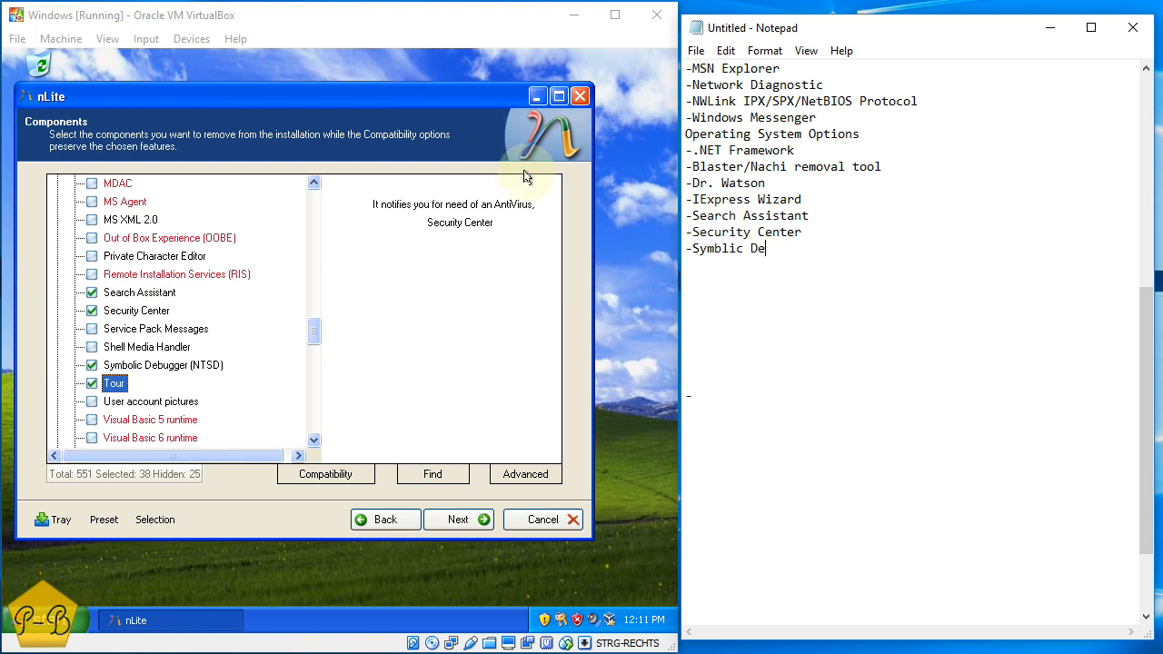
{"action": "type", "text": "bugger (N"}
{"action": "type", "text": "SD"}
{"action": "type", "text": "T"}
{"action": "key", "text": "End"}
{"action": "key", "text": "Return"}
{"action": "type", "text": "-Tour"}
{"action": "key", "text": "Return"}
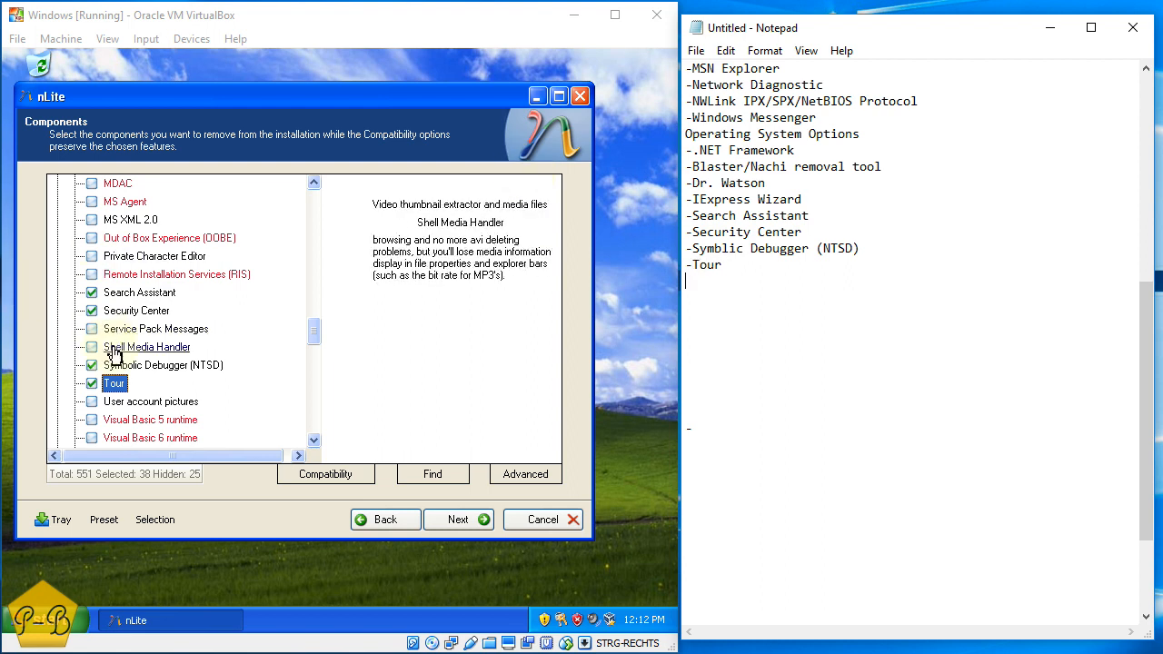
Look past the remaining Operating System Options and add a "Services" heading with a dash line below it in Notepad
{"action": "scroll", "coordinate": [113, 359], "scroll_direction": "down", "scroll_amount": 1}
{"action": "scroll", "coordinate": [146, 375], "scroll_direction": "down", "scroll_amount": 2}
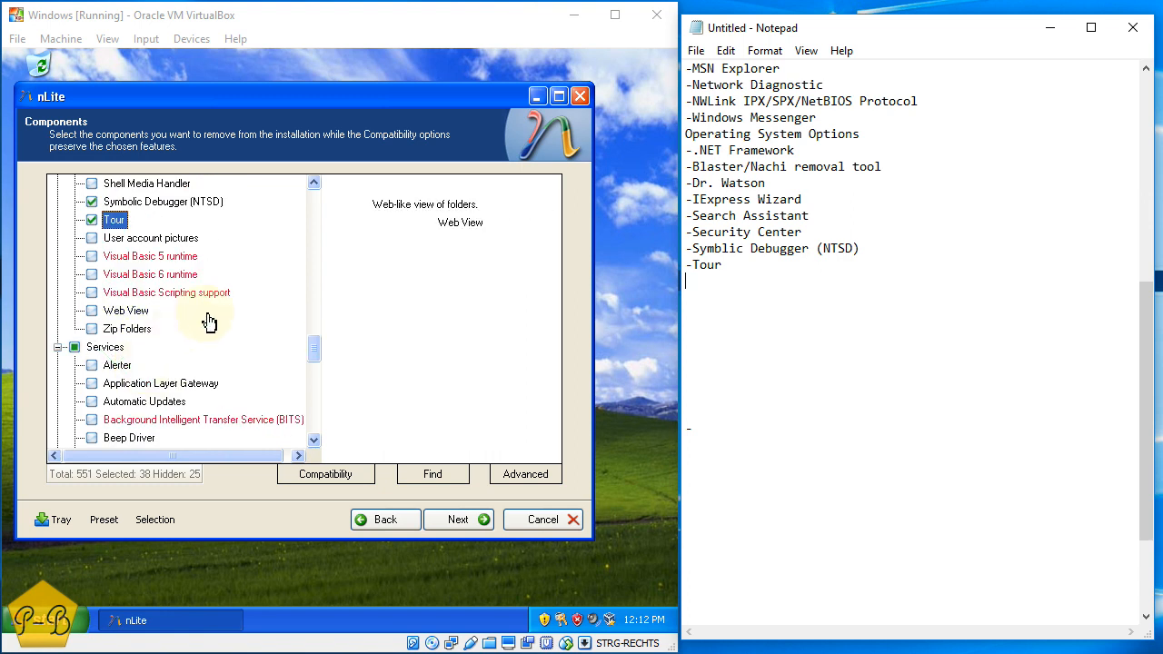
{"action": "scroll", "coordinate": [207, 314], "scroll_direction": "down", "scroll_amount": 2}
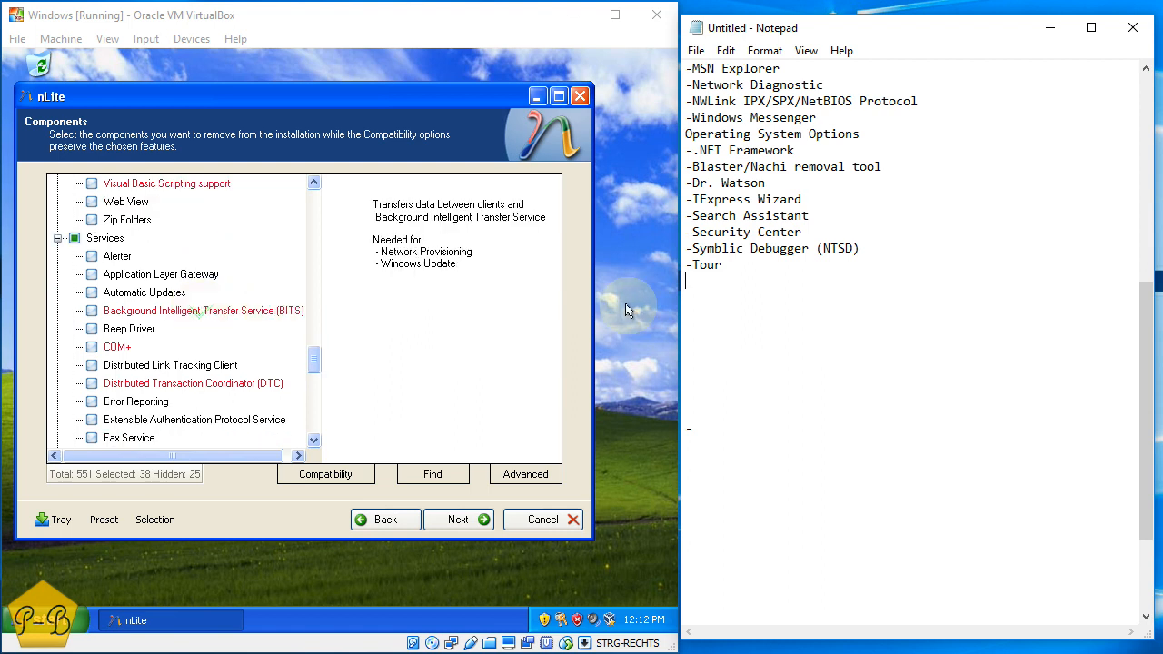
{"action": "type", "text": "Services"}
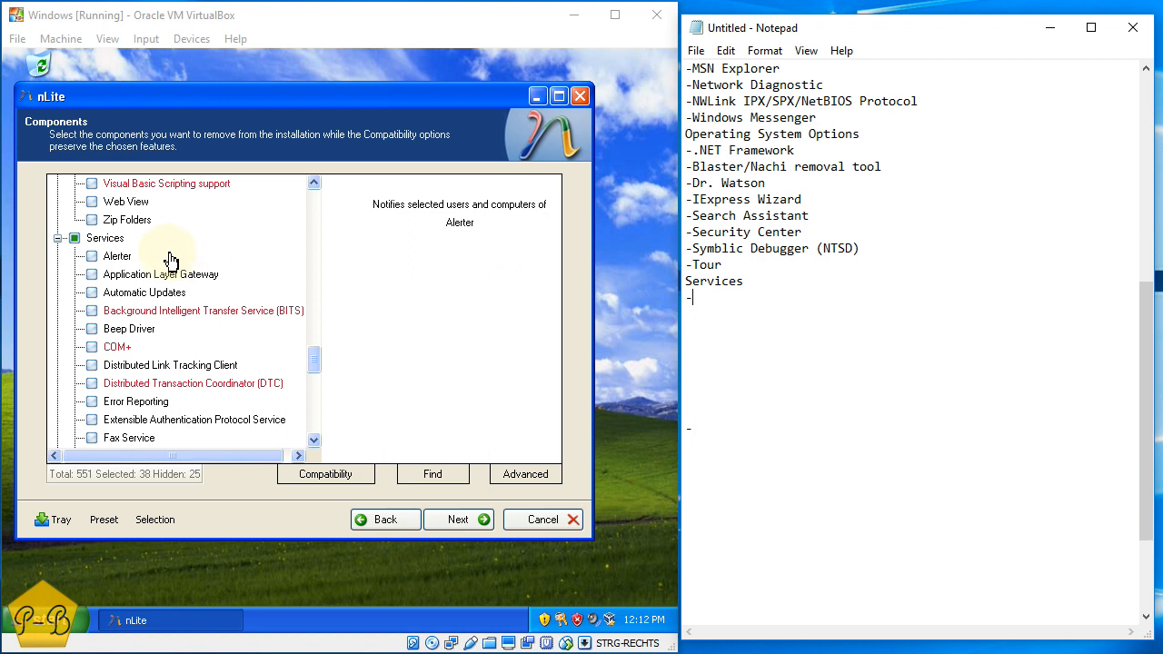
Mark the Messenger and Indexing Service components under Services for removal in nLite
{"action": "scroll", "coordinate": [133, 292], "scroll_direction": "down", "scroll_amount": 1}
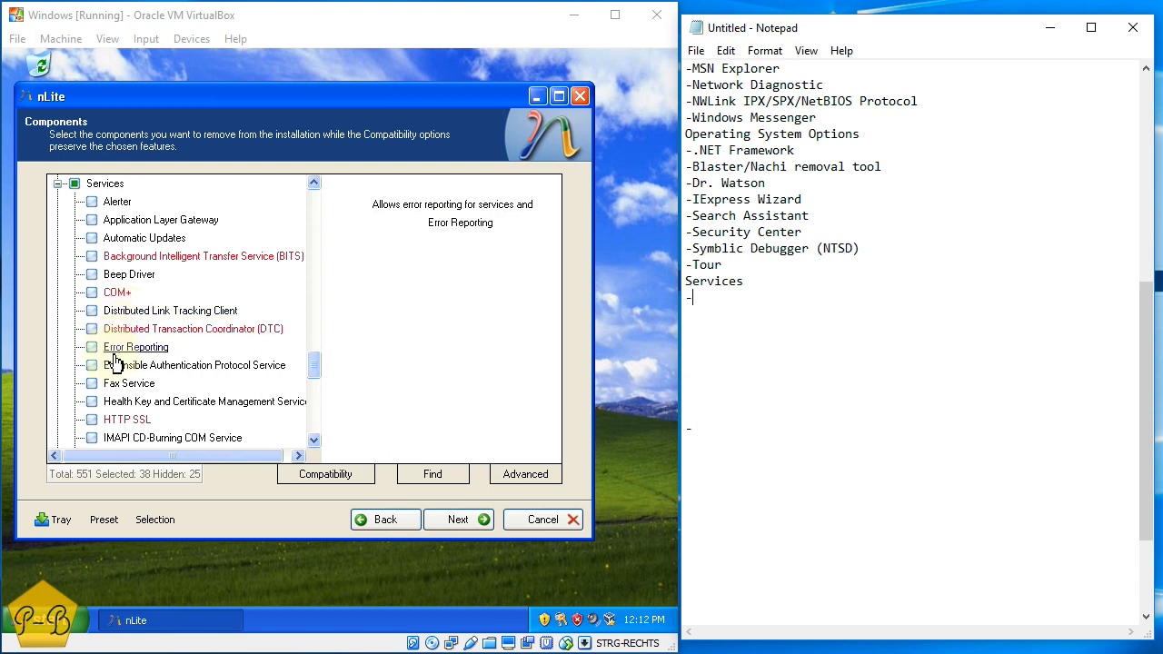
{"action": "scroll", "coordinate": [130, 369], "scroll_direction": "down", "scroll_amount": 1}
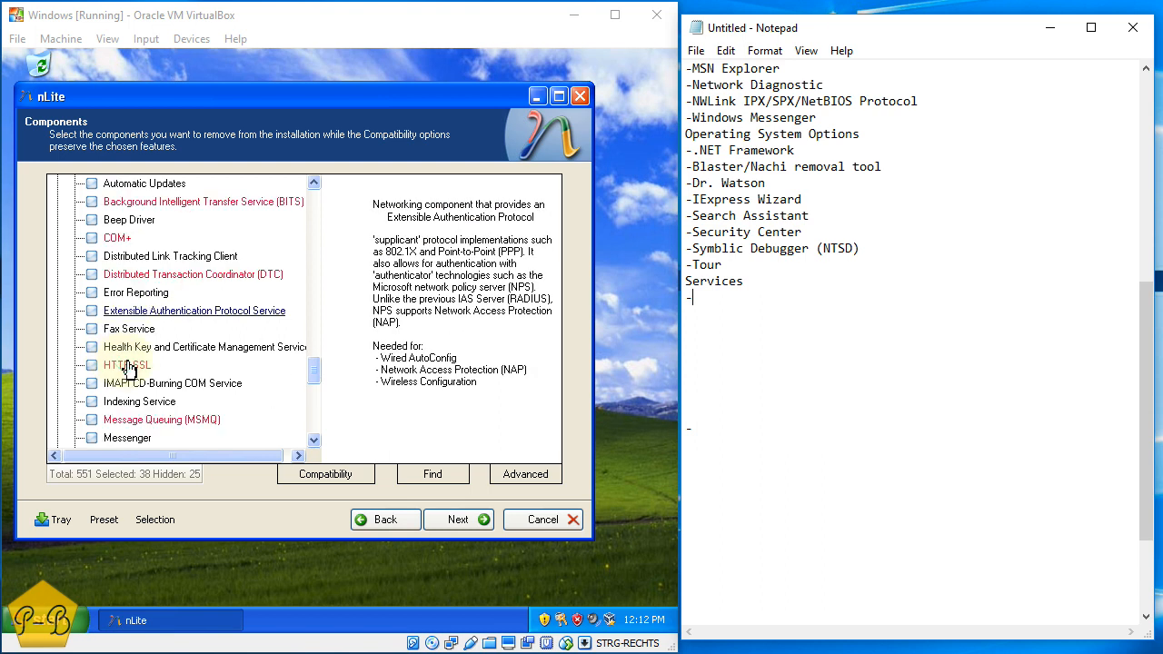
{"action": "scroll", "coordinate": [129, 369], "scroll_direction": "down", "scroll_amount": 1}
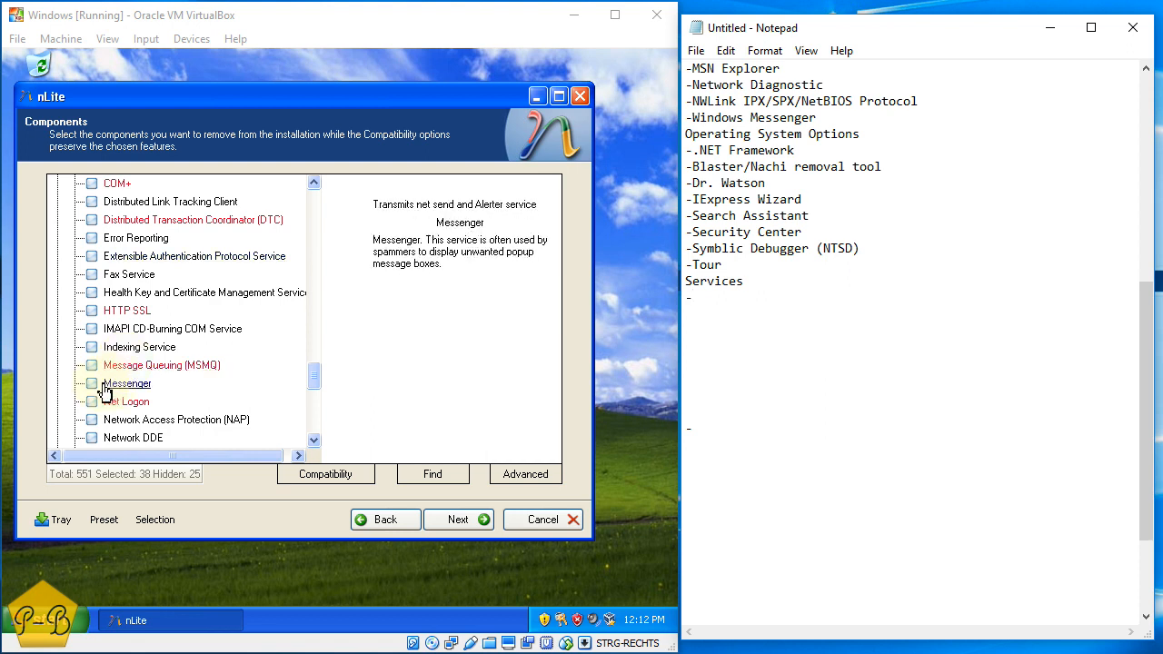
{"action": "left_click", "coordinate": [93, 384]}
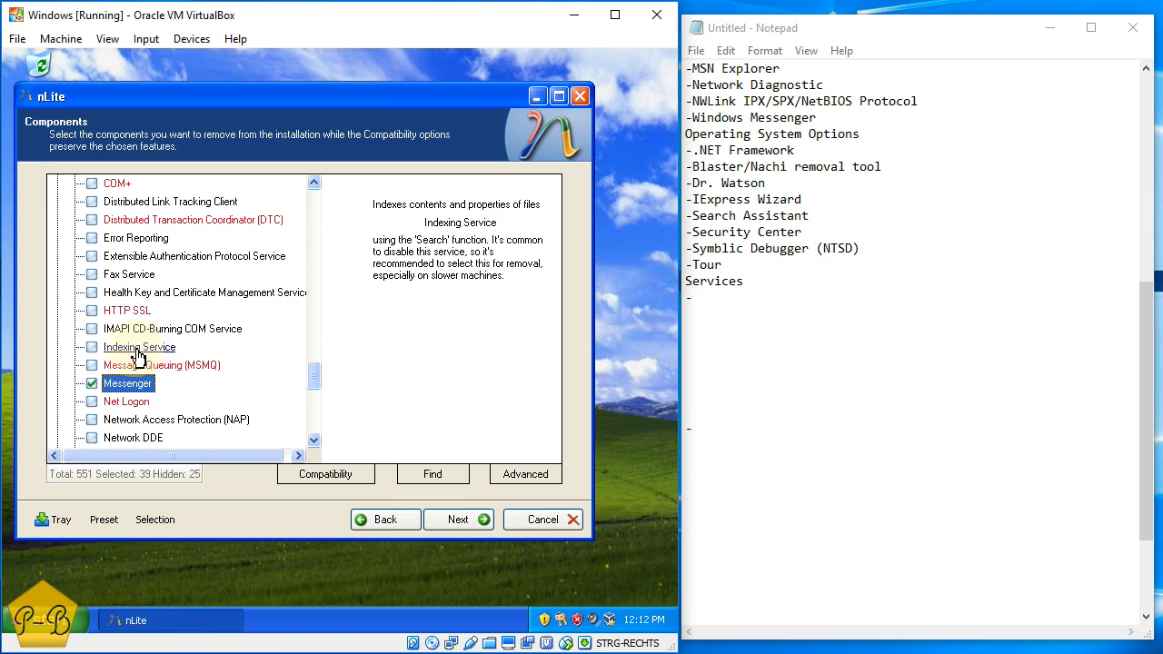
{"action": "left_click", "coordinate": [91, 349]}
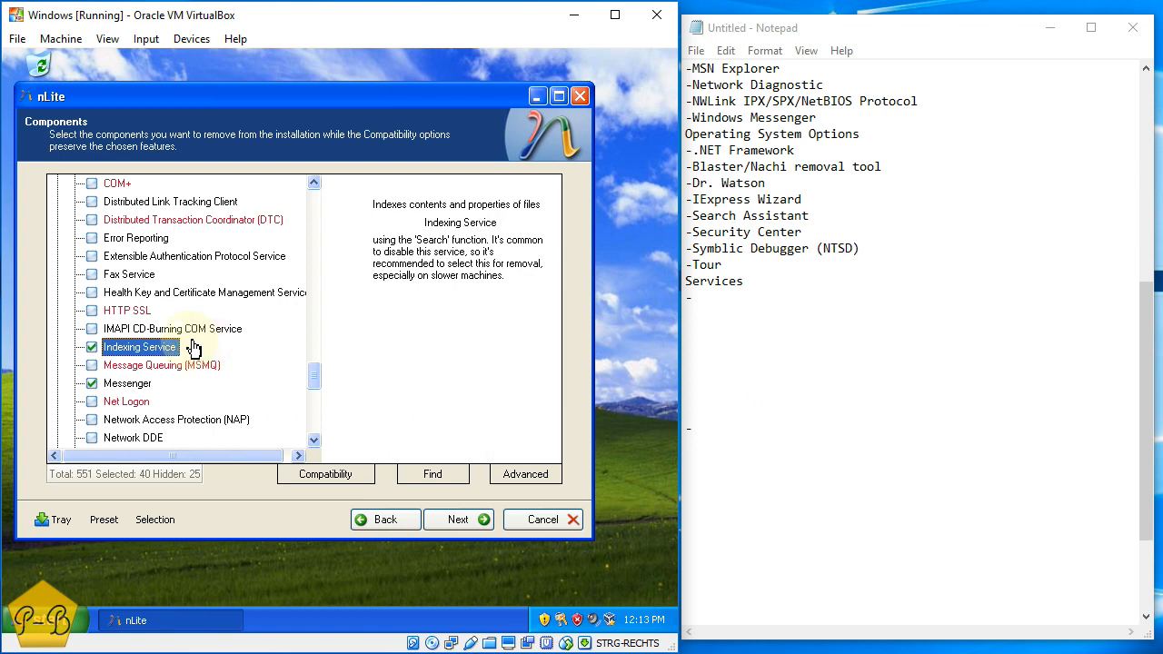
Mark the Remote Registry component under Services for removal
{"action": "scroll", "coordinate": [192, 348], "scroll_direction": "down", "scroll_amount": 1}
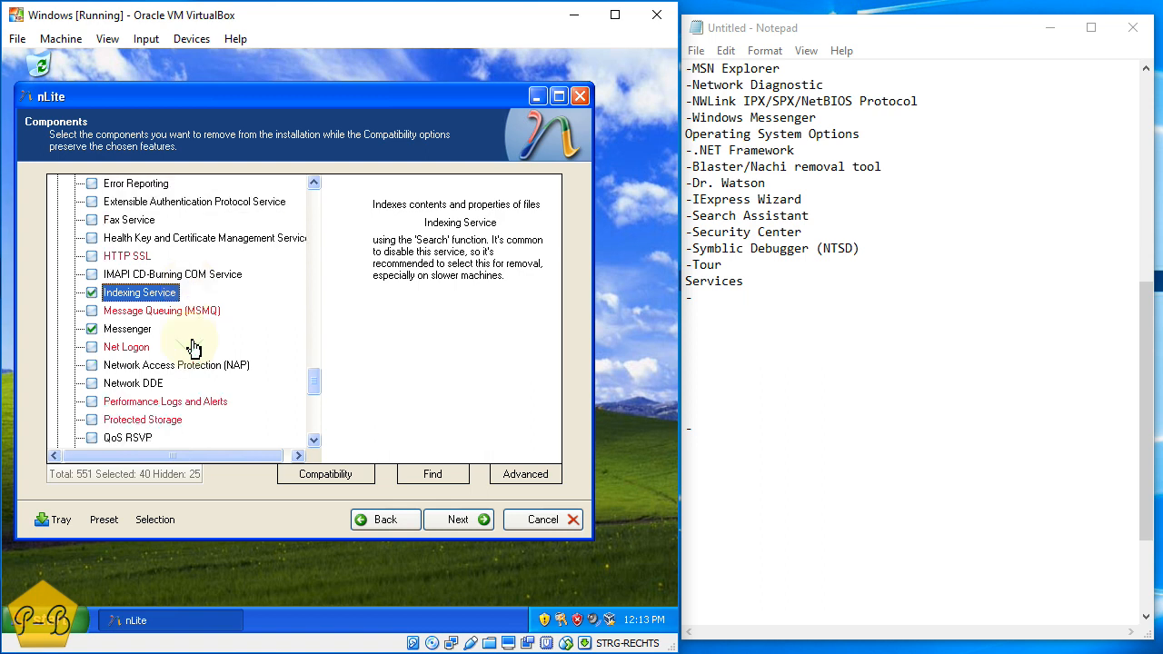
{"action": "scroll", "coordinate": [192, 348], "scroll_direction": "down", "scroll_amount": 1}
{"action": "scroll", "coordinate": [193, 348], "scroll_direction": "down", "scroll_amount": 1}
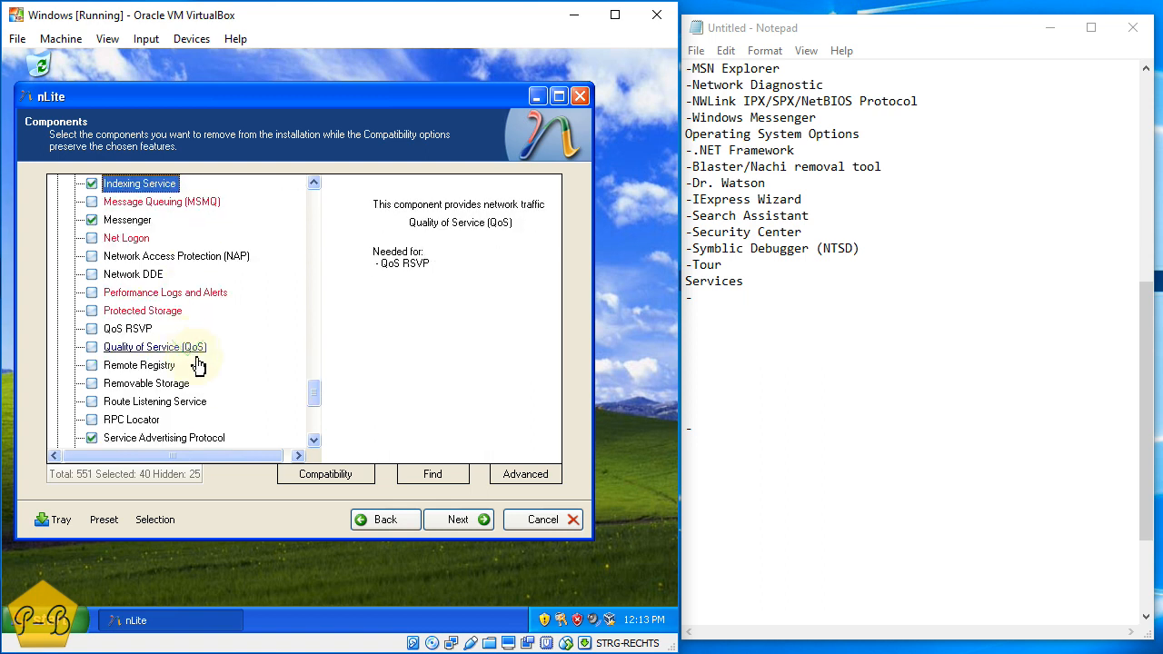
{"action": "left_click", "coordinate": [93, 365]}
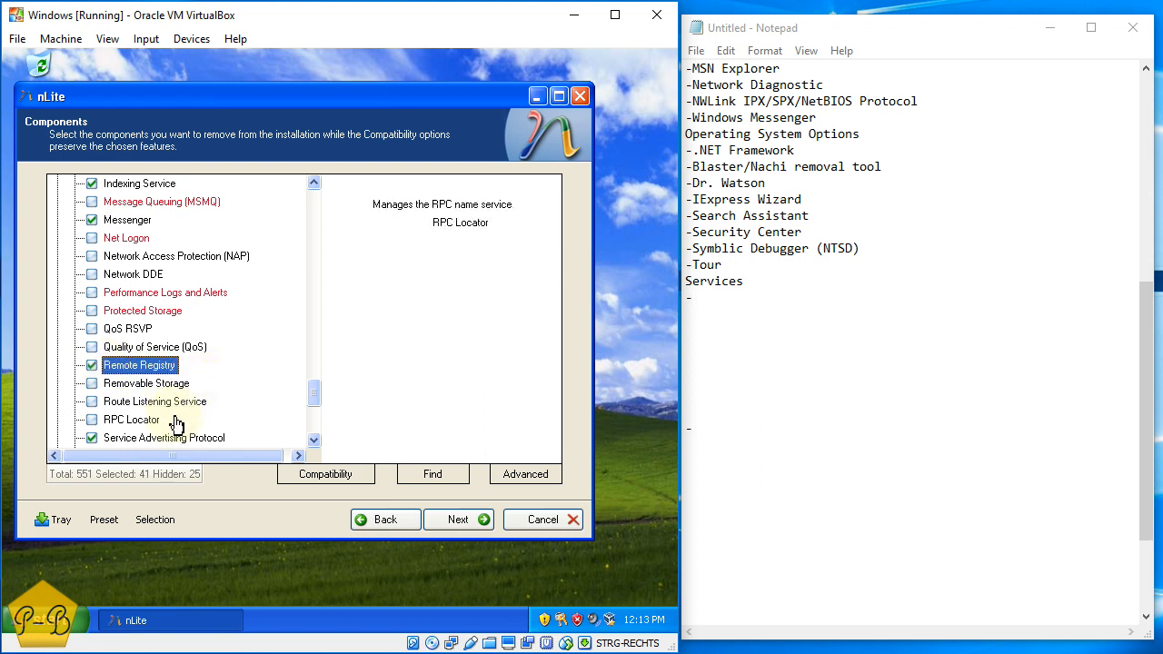
Review the whole Services category in nLite for further components to remove and for those already marked
{"action": "scroll", "coordinate": [159, 400], "scroll_direction": "down", "scroll_amount": 1}
{"action": "scroll", "coordinate": [159, 399], "scroll_direction": "down", "scroll_amount": 1}
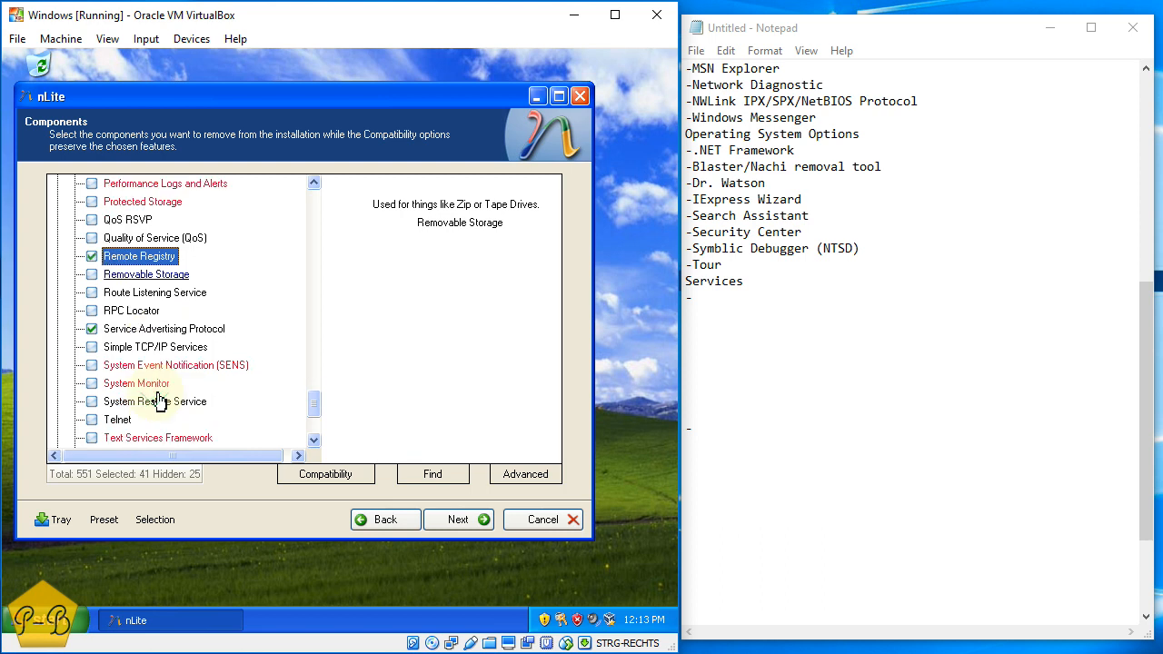
{"action": "scroll", "coordinate": [159, 400], "scroll_direction": "down", "scroll_amount": 1}
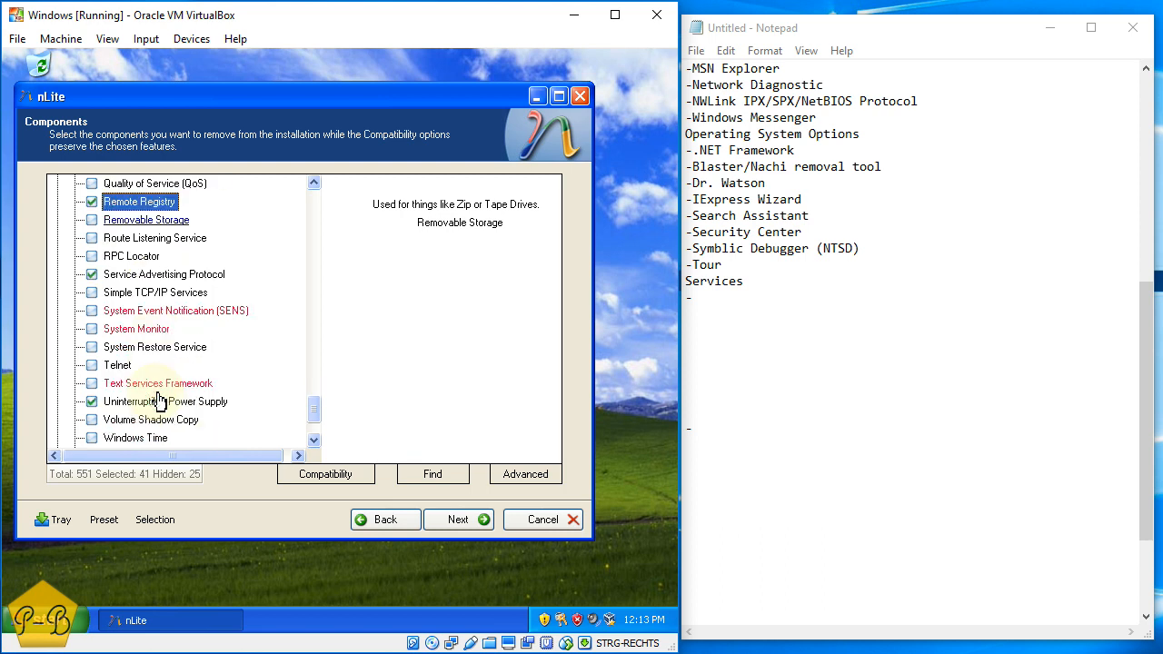
{"action": "scroll", "coordinate": [159, 400], "scroll_direction": "down", "scroll_amount": 1}
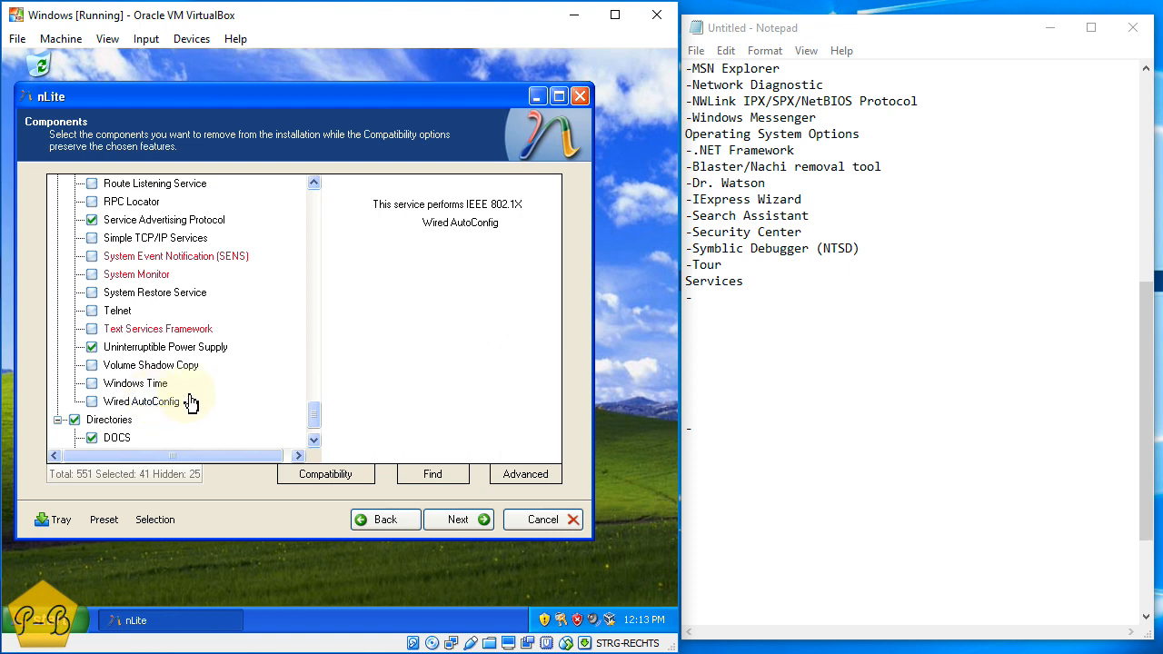
{"action": "scroll", "coordinate": [173, 398], "scroll_direction": "up", "scroll_amount": 3}
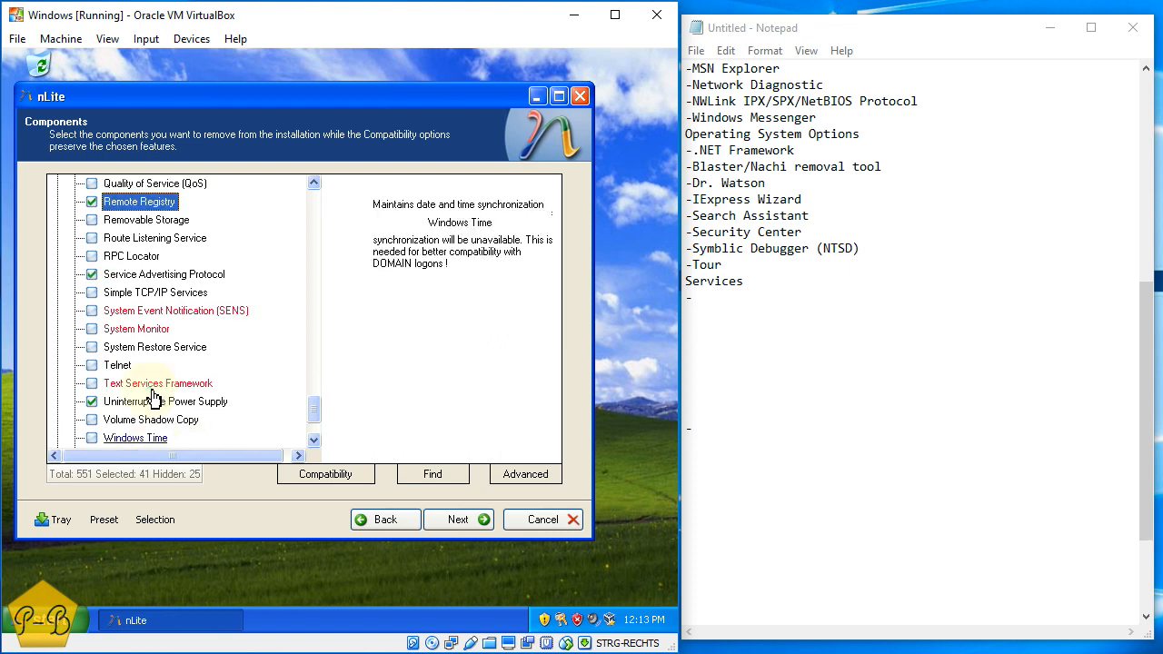
{"action": "scroll", "coordinate": [151, 400], "scroll_direction": "up", "scroll_amount": 2}
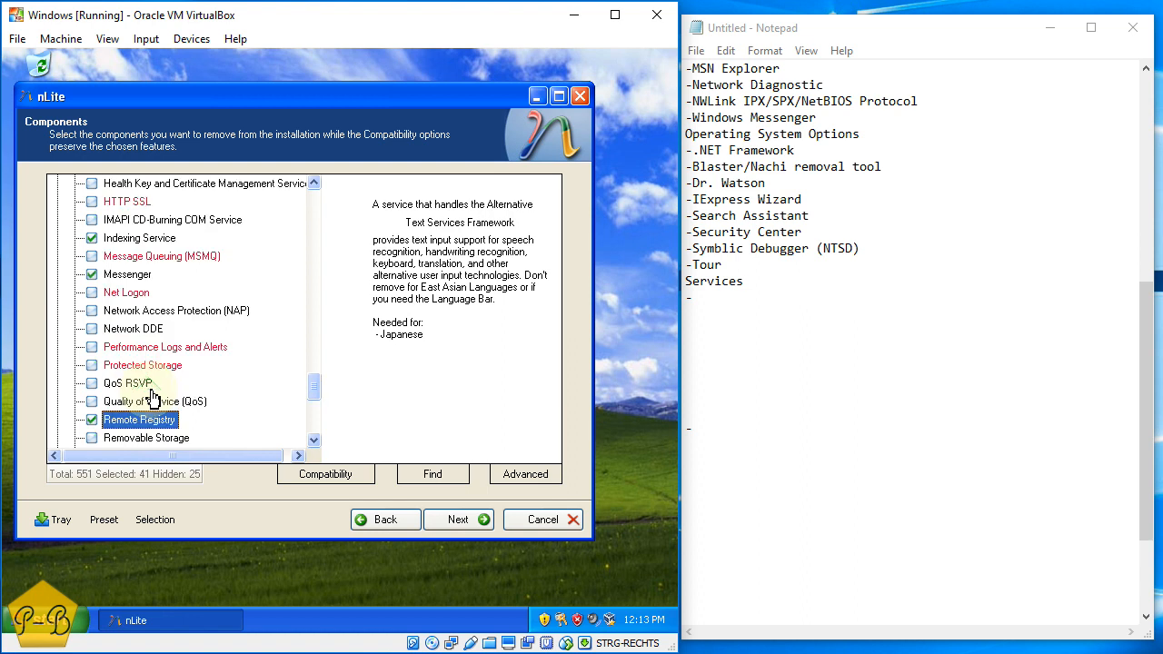
{"action": "scroll", "coordinate": [152, 397], "scroll_direction": "up", "scroll_amount": 2}
{"action": "scroll", "coordinate": [152, 397], "scroll_direction": "up", "scroll_amount": 1}
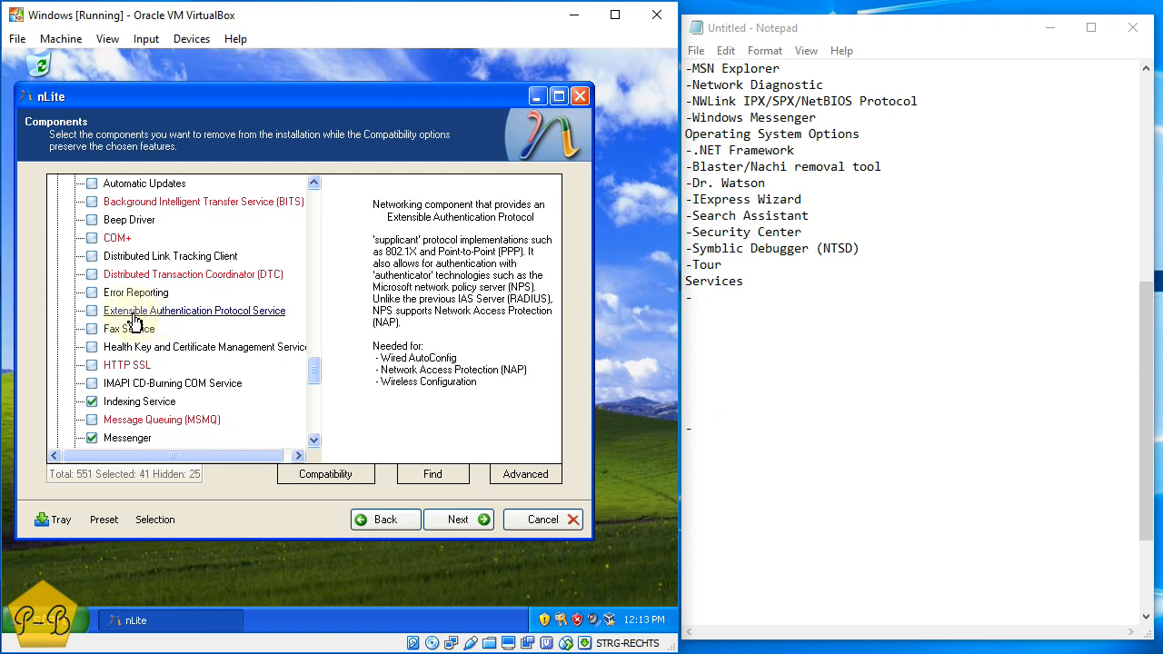
{"action": "scroll", "coordinate": [130, 295], "scroll_direction": "up", "scroll_amount": 1}
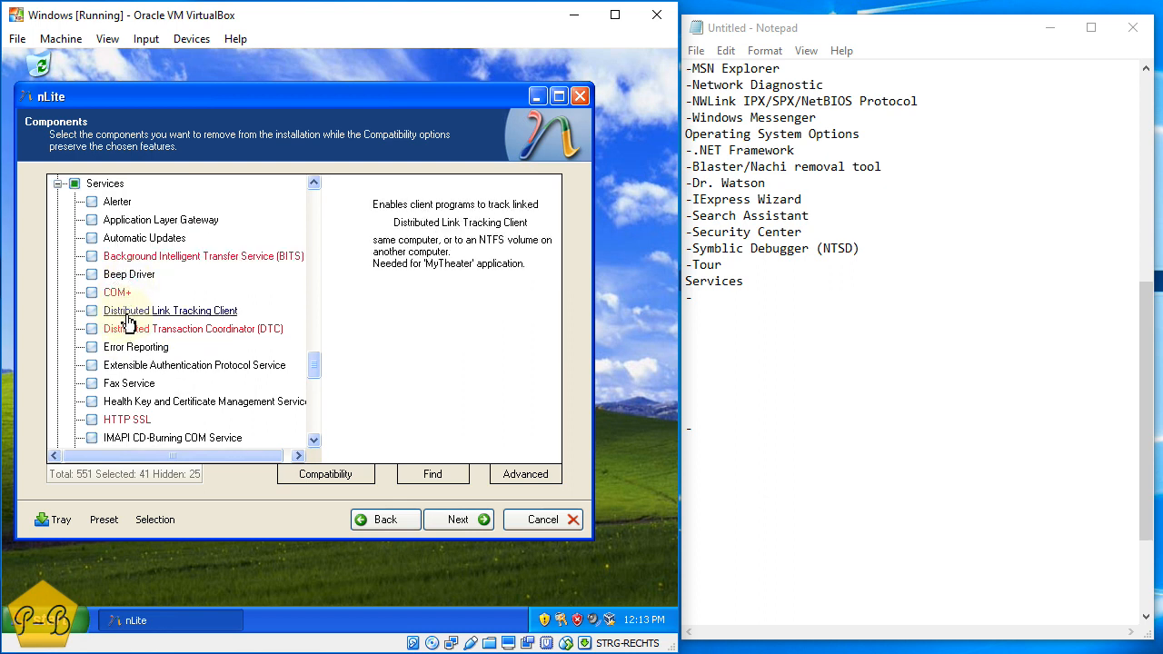
{"action": "scroll", "coordinate": [151, 330], "scroll_direction": "down", "scroll_amount": 5}
{"action": "scroll", "coordinate": [159, 335], "scroll_direction": "up", "scroll_amount": 3}
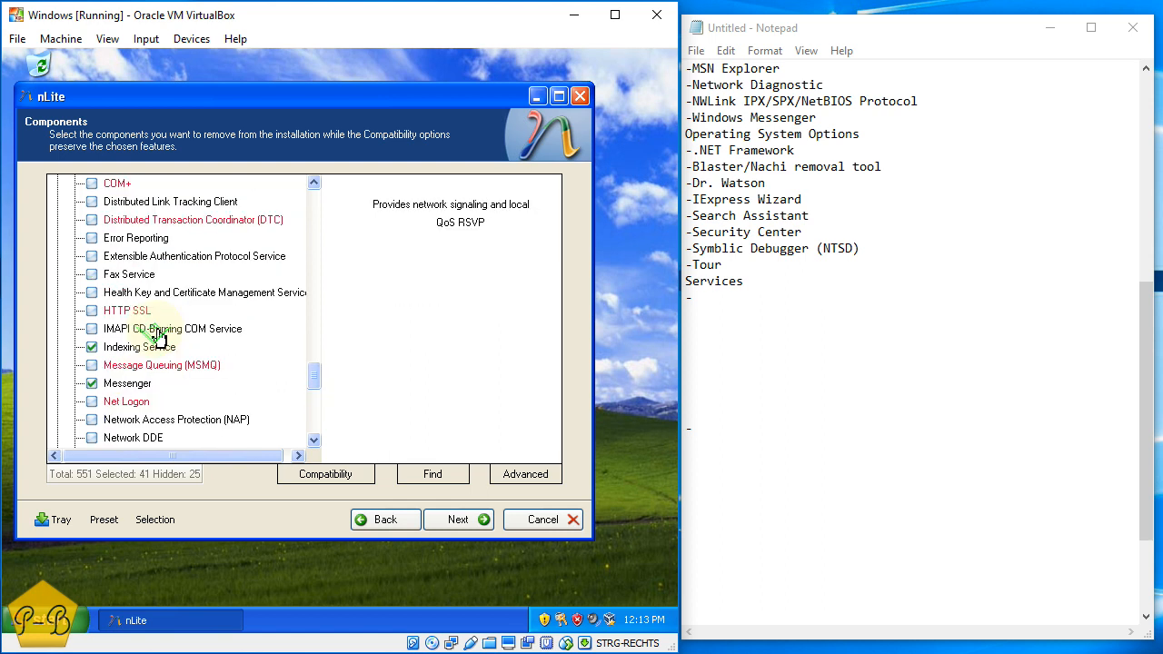
{"action": "scroll", "coordinate": [159, 335], "scroll_direction": "up", "scroll_amount": 2}
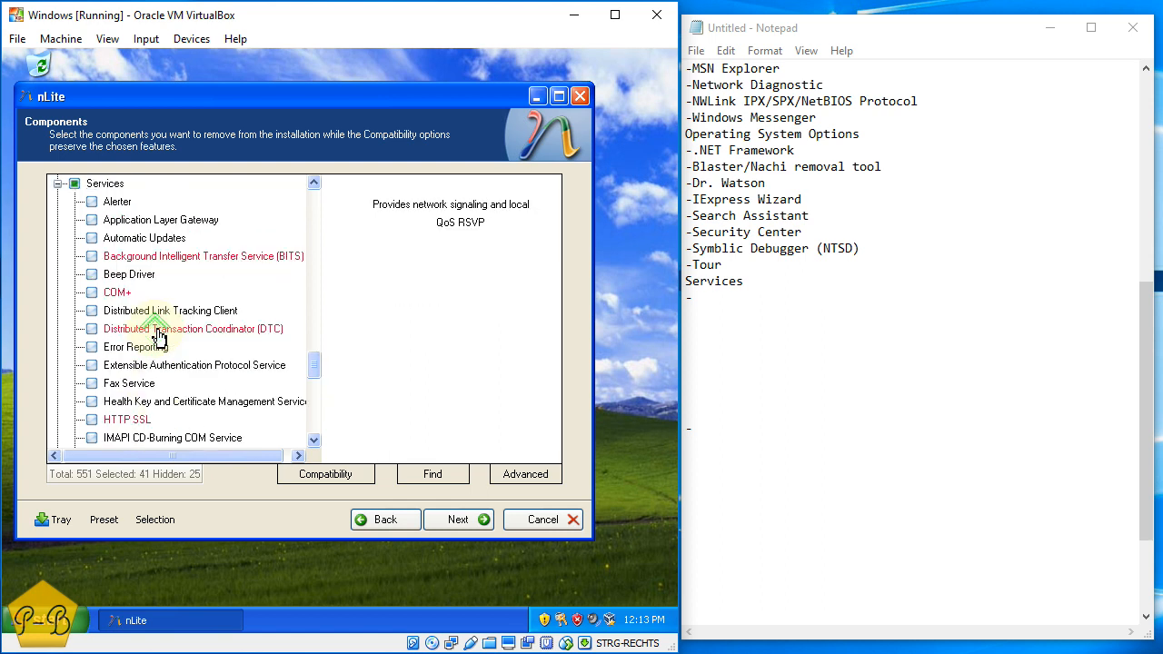
List the first marked services under the Services heading in Notepad as "-Indexing Service" and "-Messenger"
{"action": "left_click", "coordinate": [736, 312]}
{"action": "scroll", "coordinate": [245, 312], "scroll_direction": "down", "scroll_amount": 3}
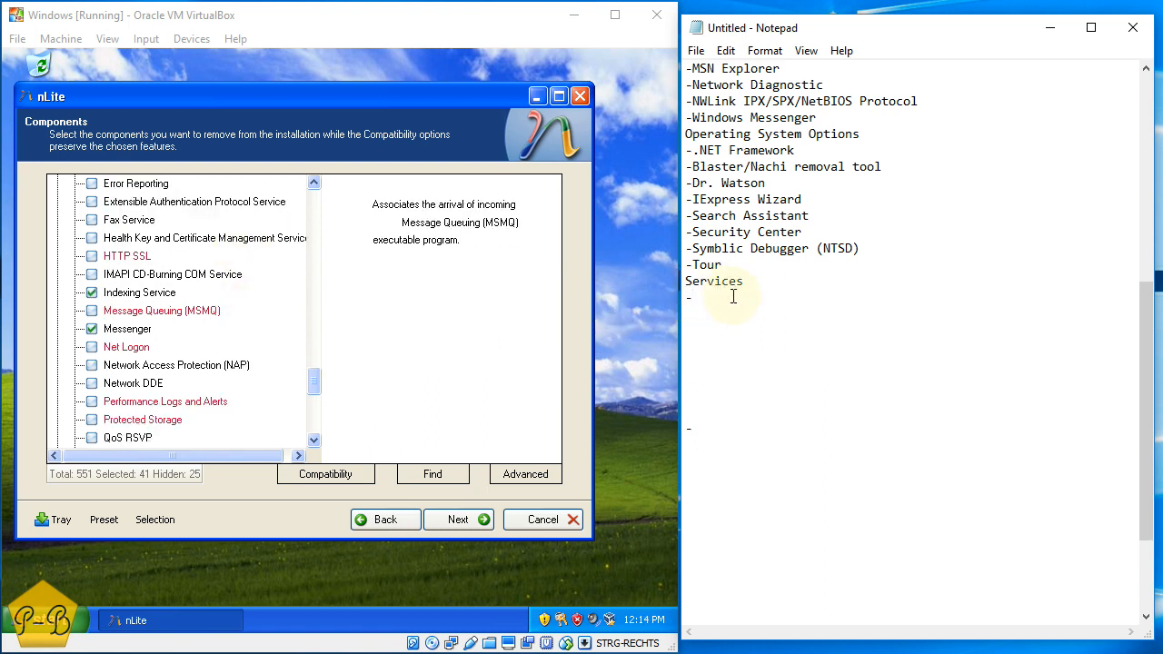
{"action": "type", "text": "Indexing Service"}
{"action": "key", "text": "Return"}
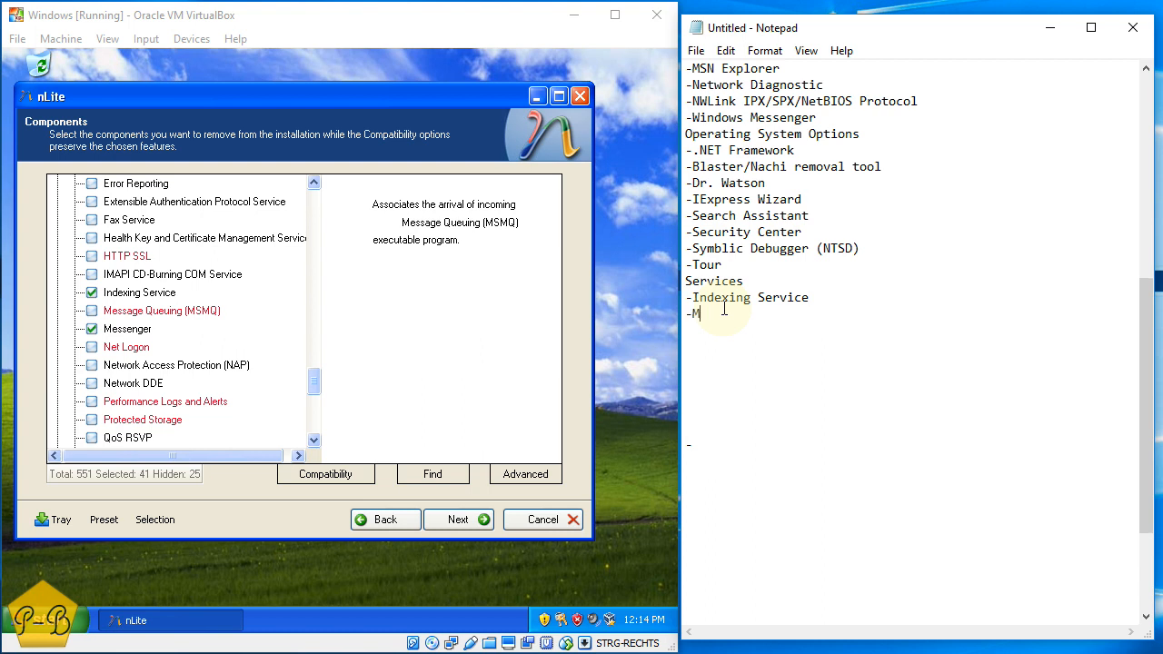
{"action": "type", "text": "-Messenger"}
{"action": "key", "text": "Return"}
Find the next marked services in nLite and list them in Notepad as "-Remote Registry" and "-Service Advertising Protocol"
{"action": "scroll", "coordinate": [172, 354], "scroll_direction": "down", "scroll_amount": 2}
{"action": "left_click", "coordinate": [145, 365]}
{"action": "type", "text": "-"}
{"action": "left_click", "coordinate": [727, 337]}
{"action": "type", "text": "Remot"}
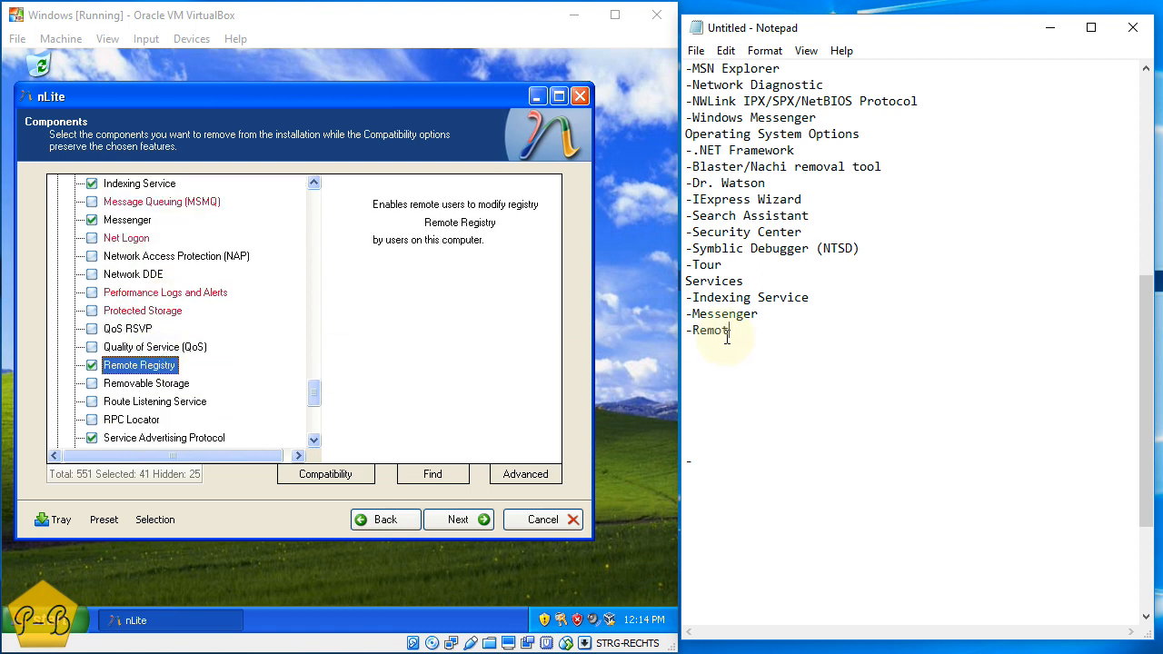
{"action": "type", "text": "e Registry"}
{"action": "key", "text": "Return"}
{"action": "type", "text": "-Service Advertising Protocol"}
{"action": "key", "text": "Return"}
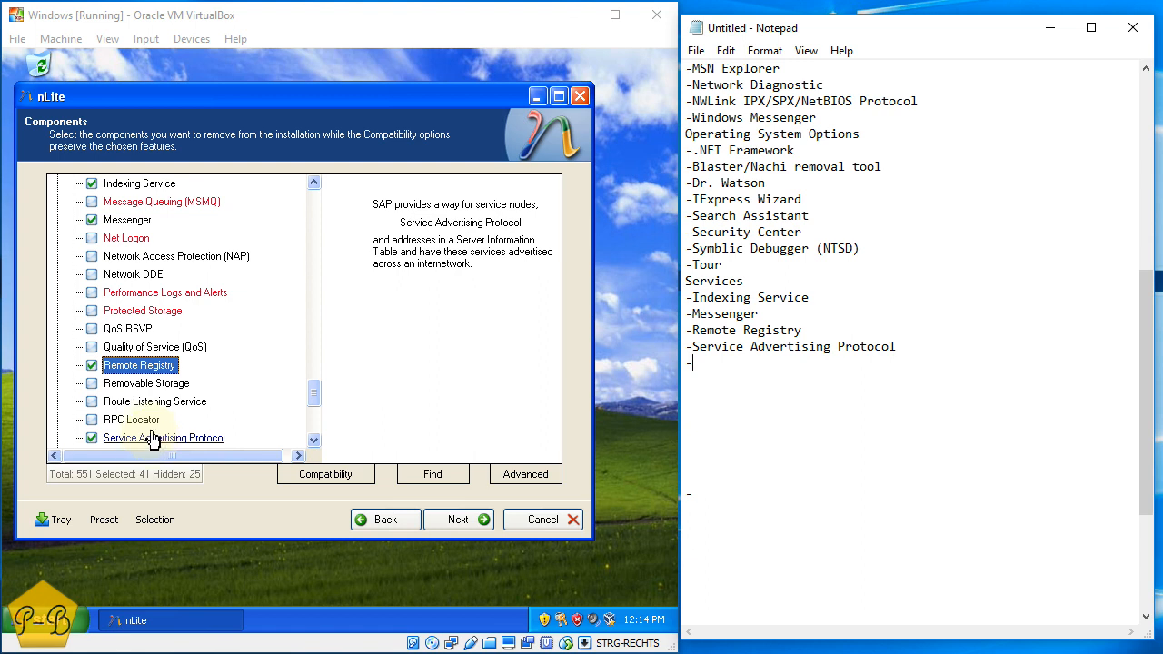
Unmark Service Advertising Protocol and Uninterruptible Power Supply in nLite so that both services are kept
{"action": "scroll", "coordinate": [145, 431], "scroll_direction": "down", "scroll_amount": 1}
{"action": "double_click", "coordinate": [132, 388]}
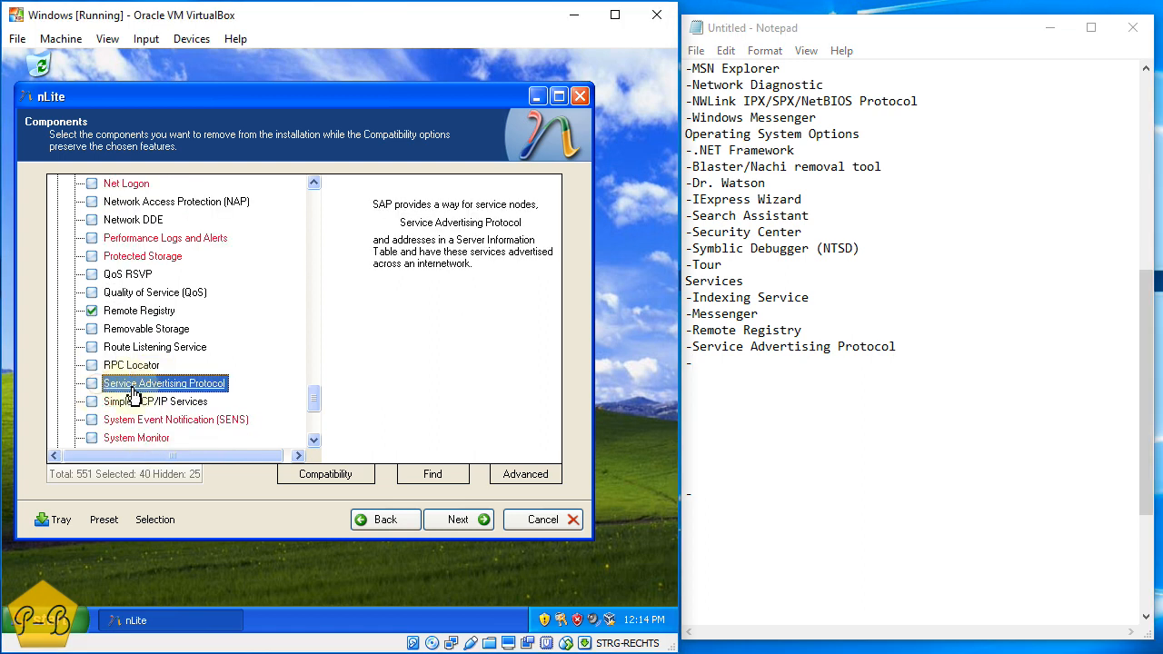
{"action": "scroll", "coordinate": [132, 392], "scroll_direction": "down", "scroll_amount": 2}
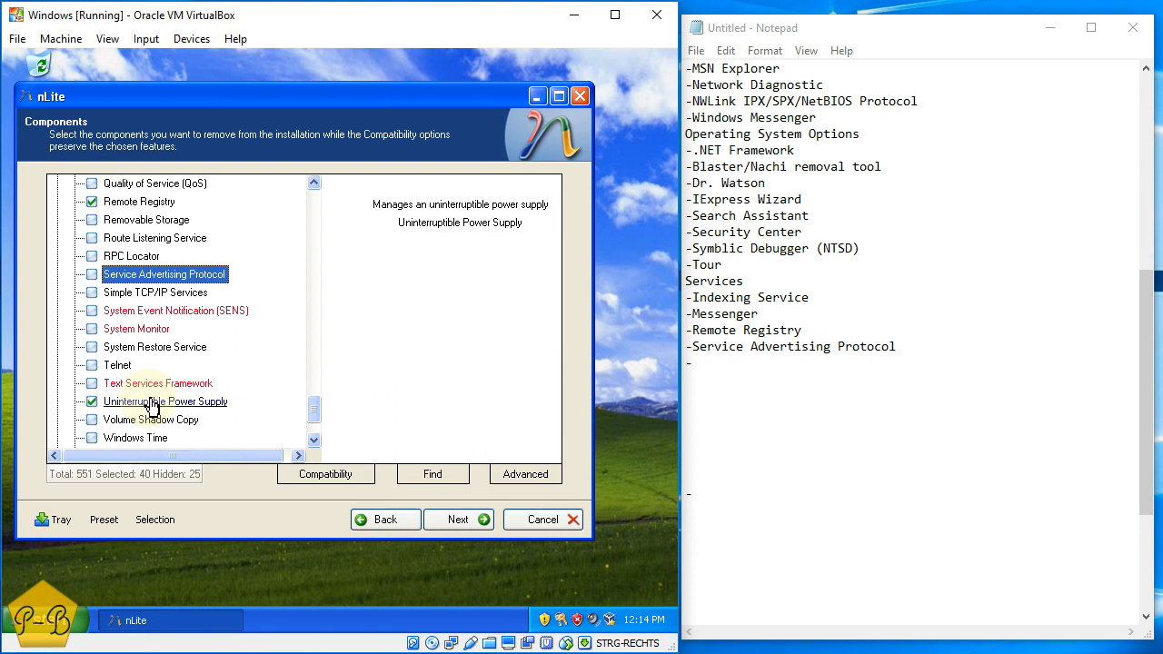
{"action": "left_click", "coordinate": [92, 403]}
Recheck the marked services in nLite and delete the "-Service Advertising Protocol" entry and the dash below it from the Notepad list
{"action": "scroll", "coordinate": [95, 411], "scroll_direction": "up", "scroll_amount": 3}
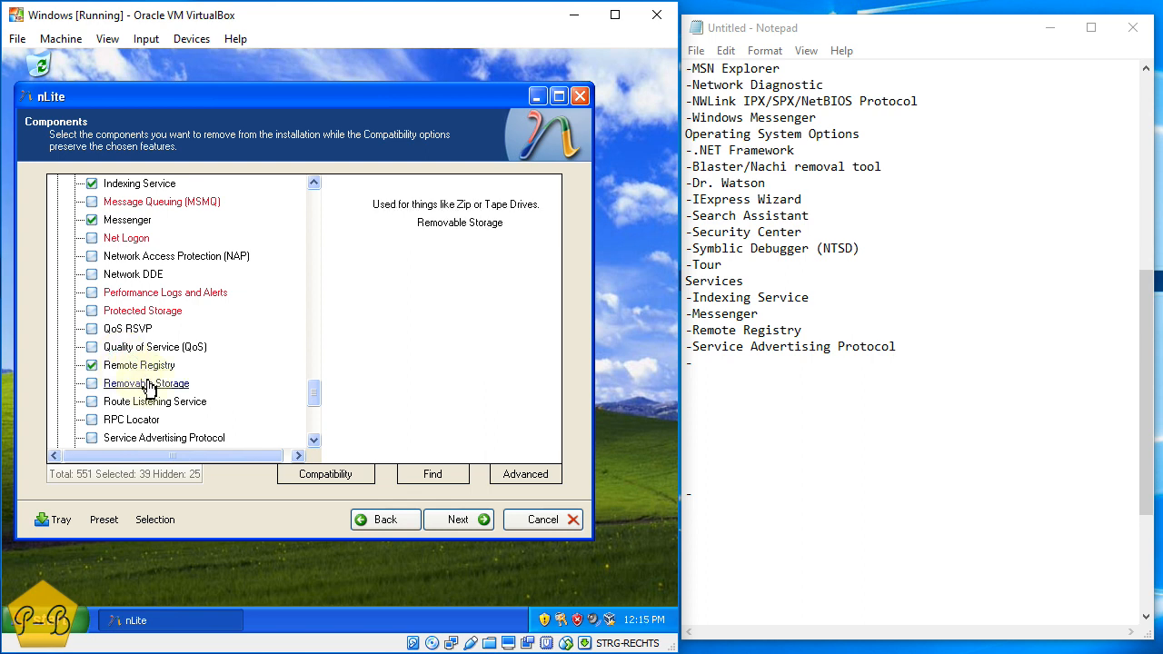
{"action": "scroll", "coordinate": [141, 374], "scroll_direction": "up", "scroll_amount": 1}
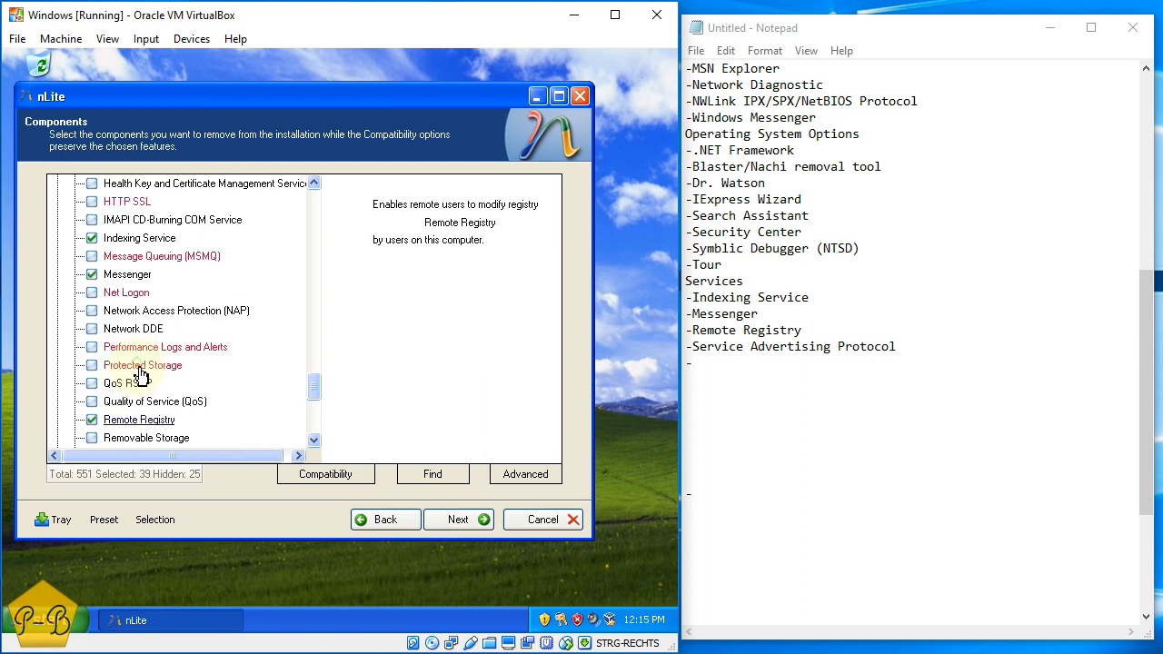
{"action": "scroll", "coordinate": [138, 359], "scroll_direction": "up", "scroll_amount": 1}
{"action": "scroll", "coordinate": [136, 304], "scroll_direction": "up", "scroll_amount": 1}
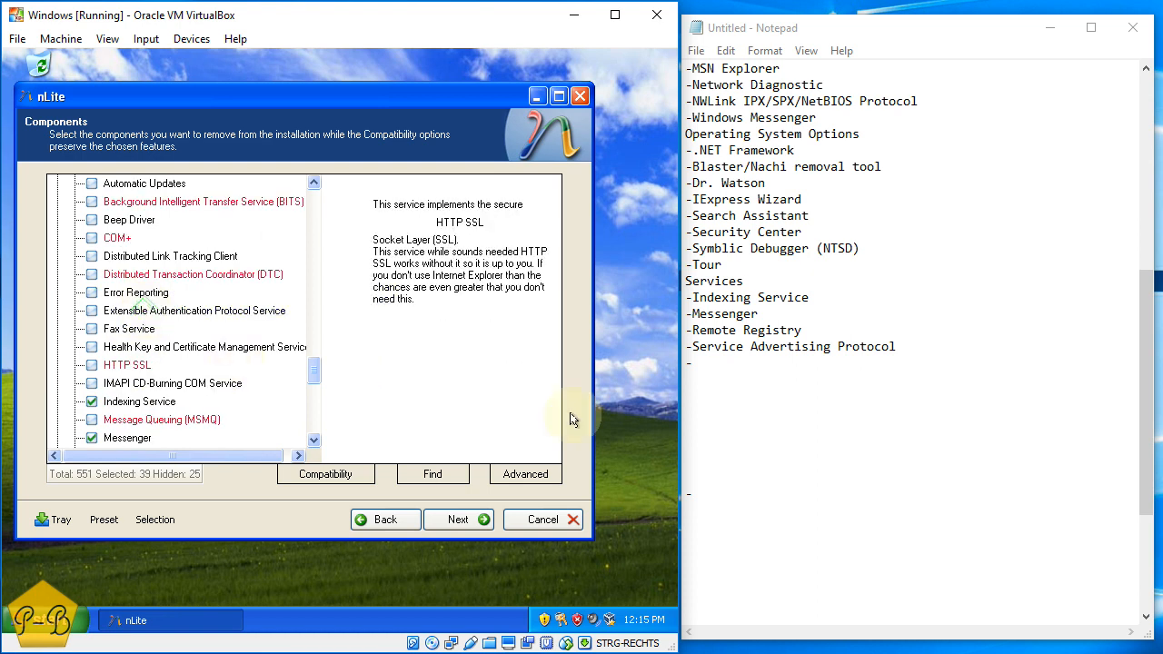
{"action": "left_click_drag", "start_coordinate": [812, 367], "coordinate": [666, 347]}
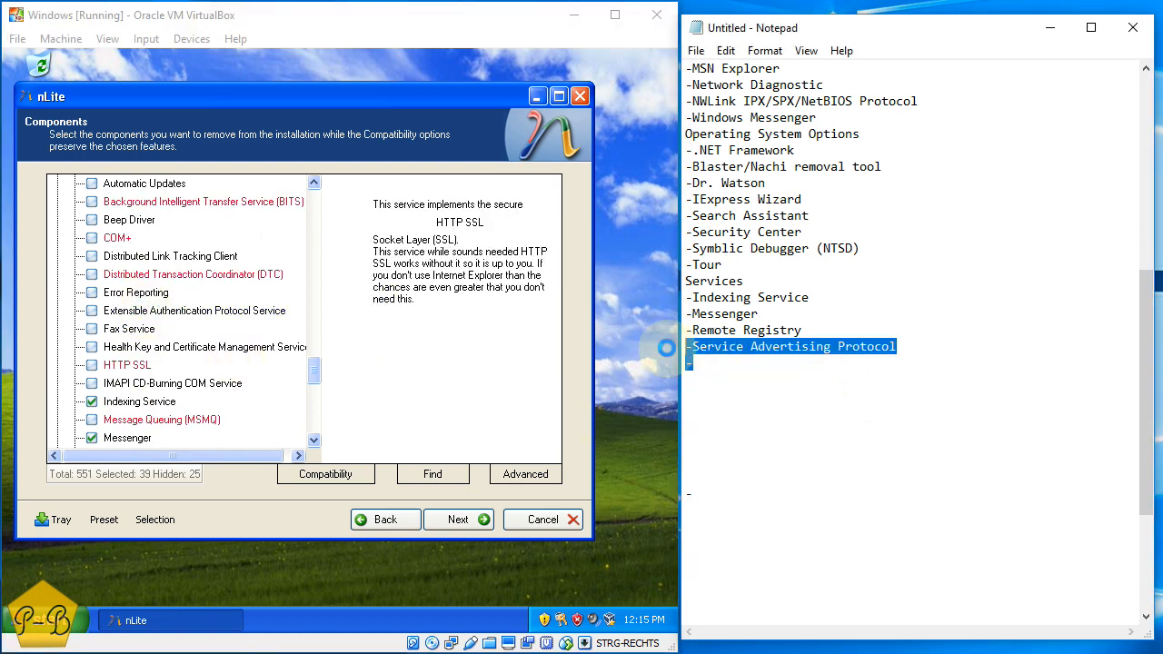
{"action": "key", "text": "BackSpace"}
{"action": "scroll", "coordinate": [226, 323], "scroll_direction": "down", "scroll_amount": 5}
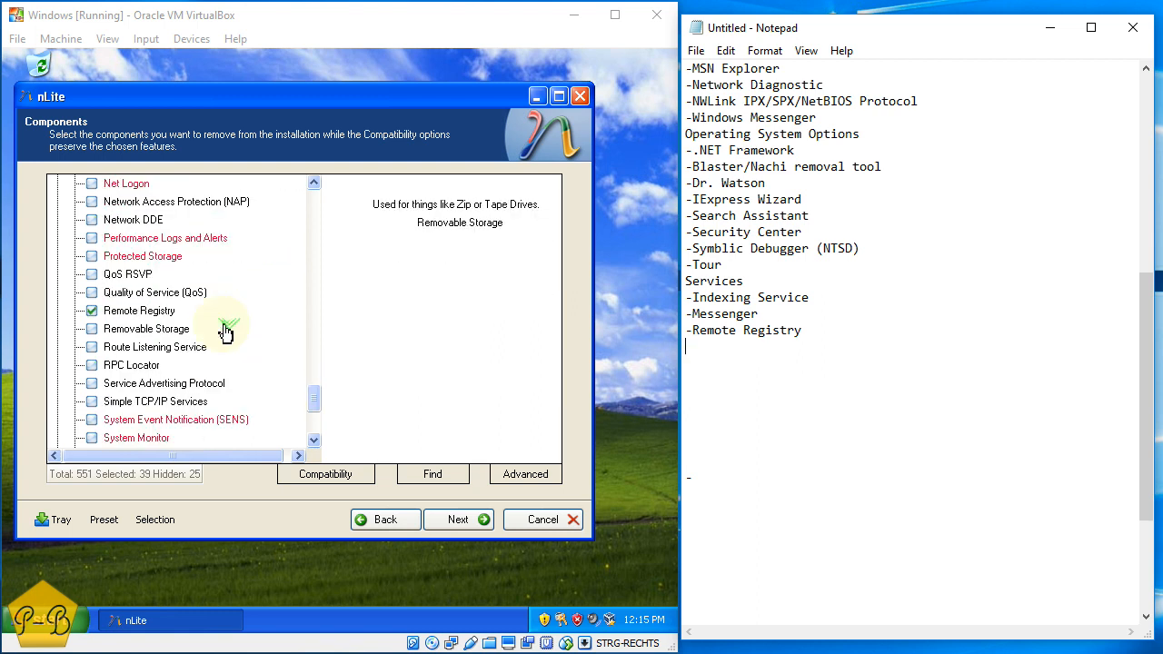
Find the marked folders under Directories in nLite and list them in Notepad under a "Directories" heading as "-DOCS", "-SUPPORT" and "-VALUEADD"
{"action": "scroll", "coordinate": [226, 327], "scroll_direction": "down", "scroll_amount": 4}
{"action": "left_click", "coordinate": [224, 312]}
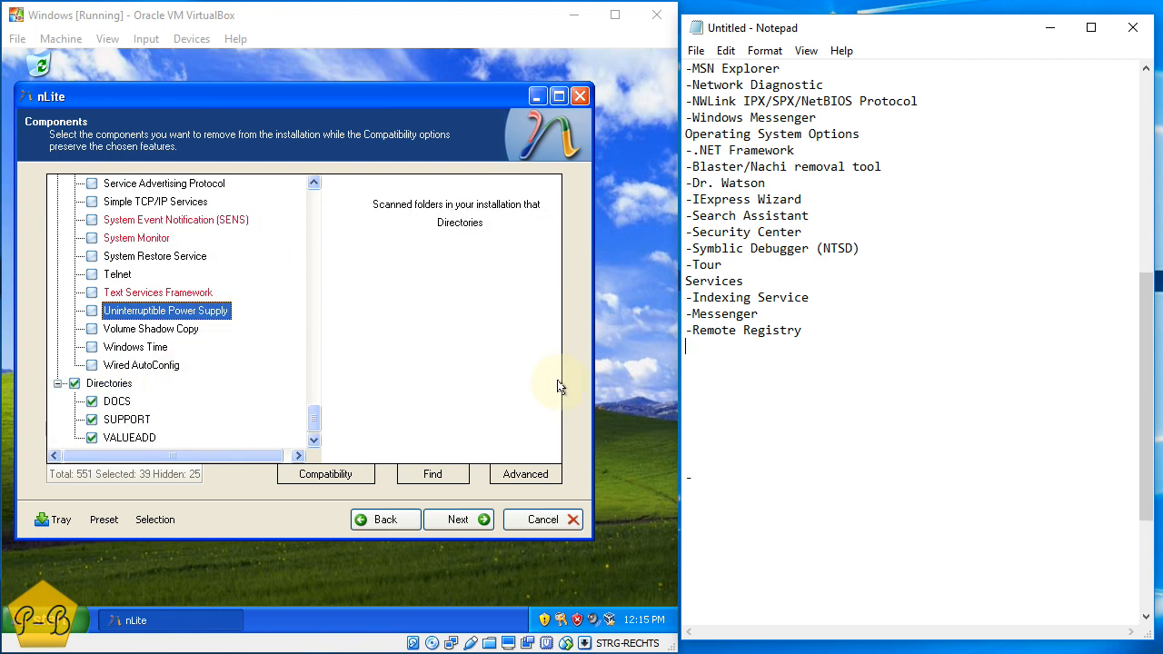
{"action": "left_click", "coordinate": [717, 354]}
{"action": "type", "text": "Directories"}
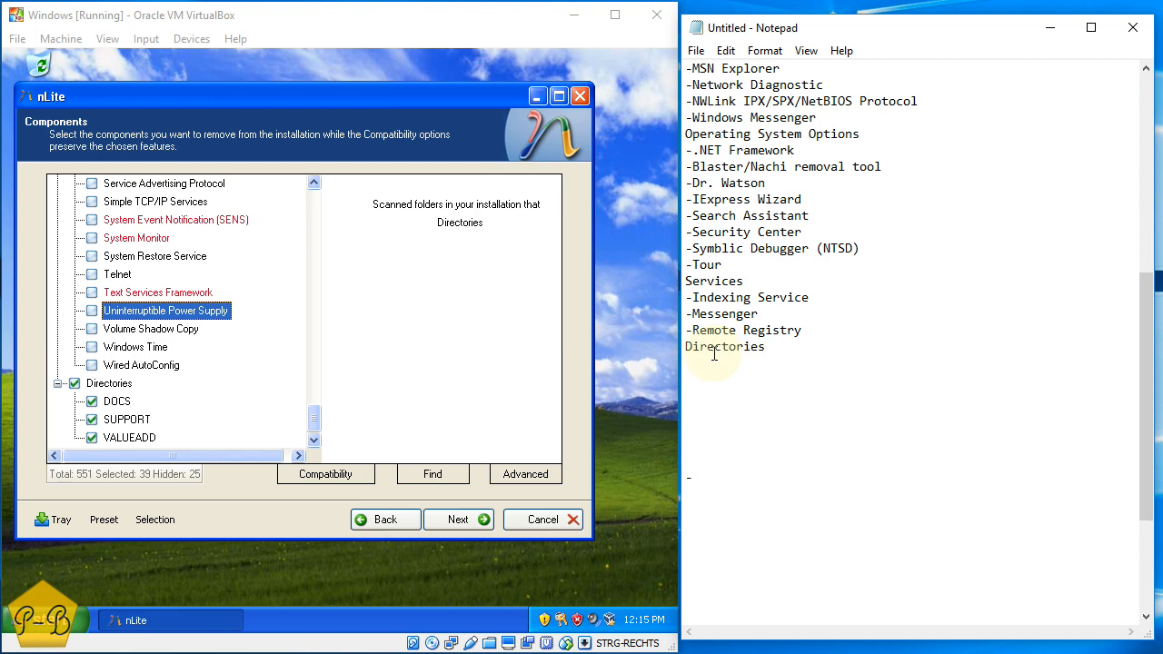
{"action": "key", "text": "Return"}
{"action": "type", "text": "-DOCS"}
{"action": "key", "text": "Return"}
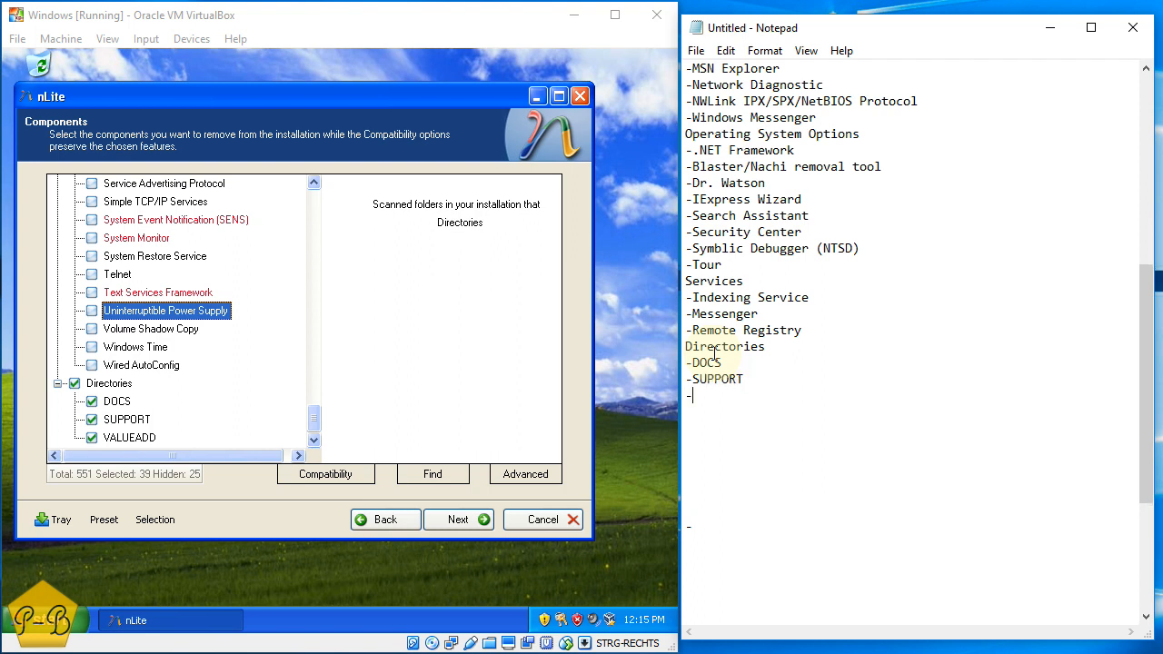
{"action": "type", "text": "EADD"}
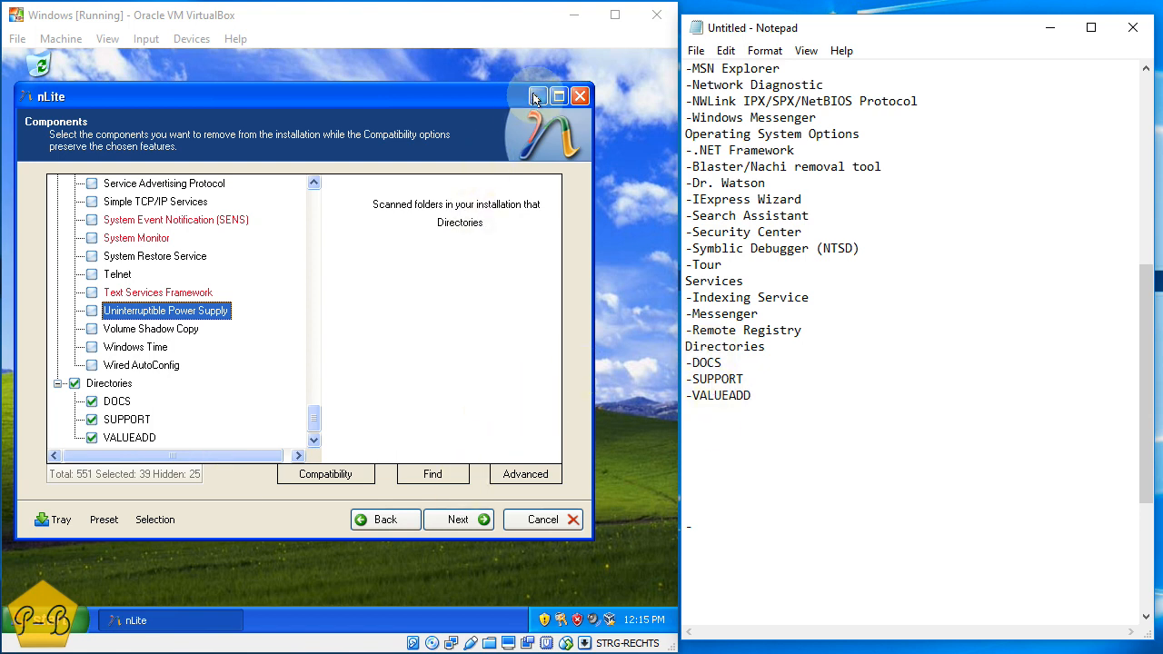
Minimize nLite, inspect the contents of the SUPPORT\TOOLS folder inside the desktop's iso folder, and return to the iso folder
{"action": "left_click", "coordinate": [579, 95]}
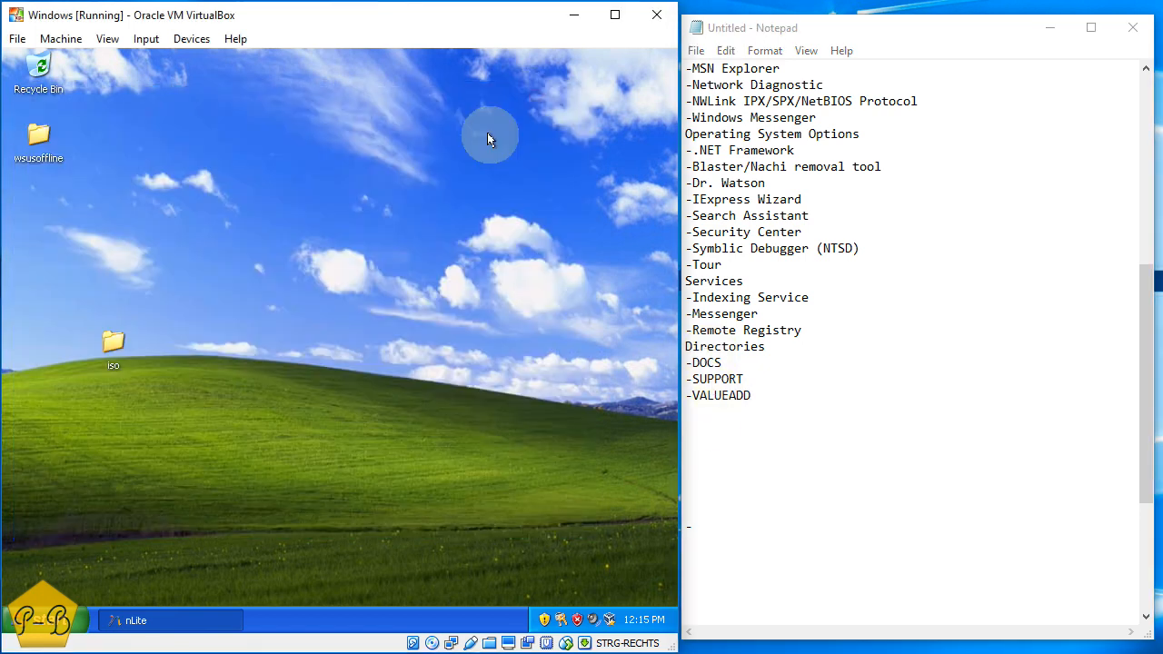
{"action": "double_click", "coordinate": [102, 340]}
{"action": "double_click", "coordinate": [269, 293]}
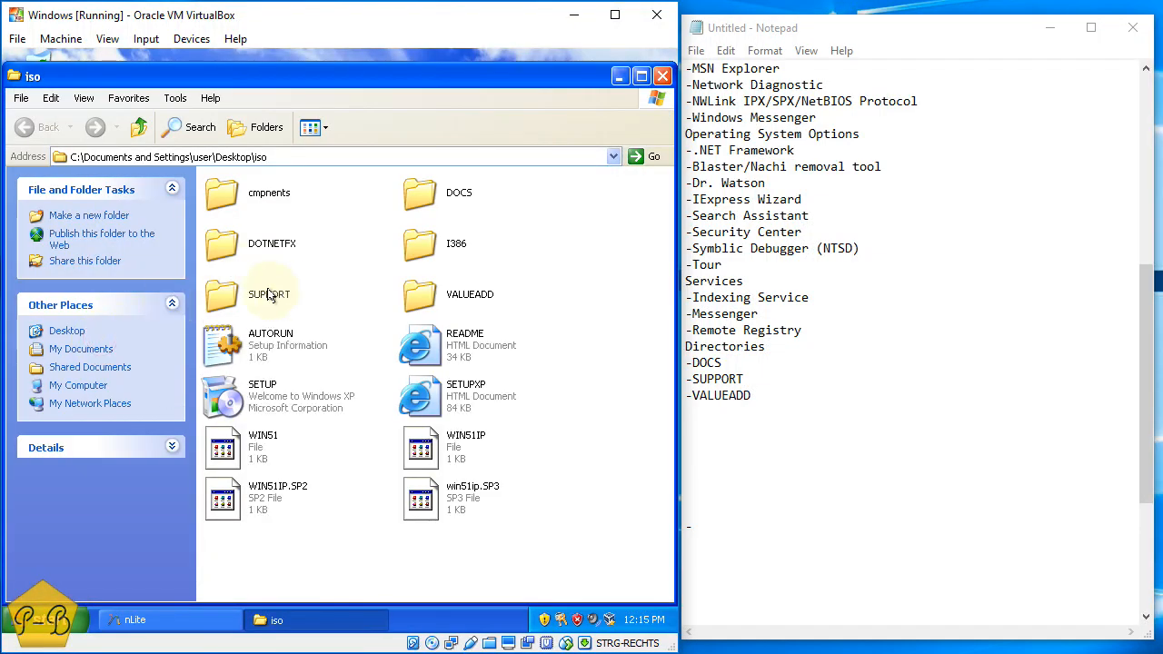
{"action": "double_click", "coordinate": [258, 195]}
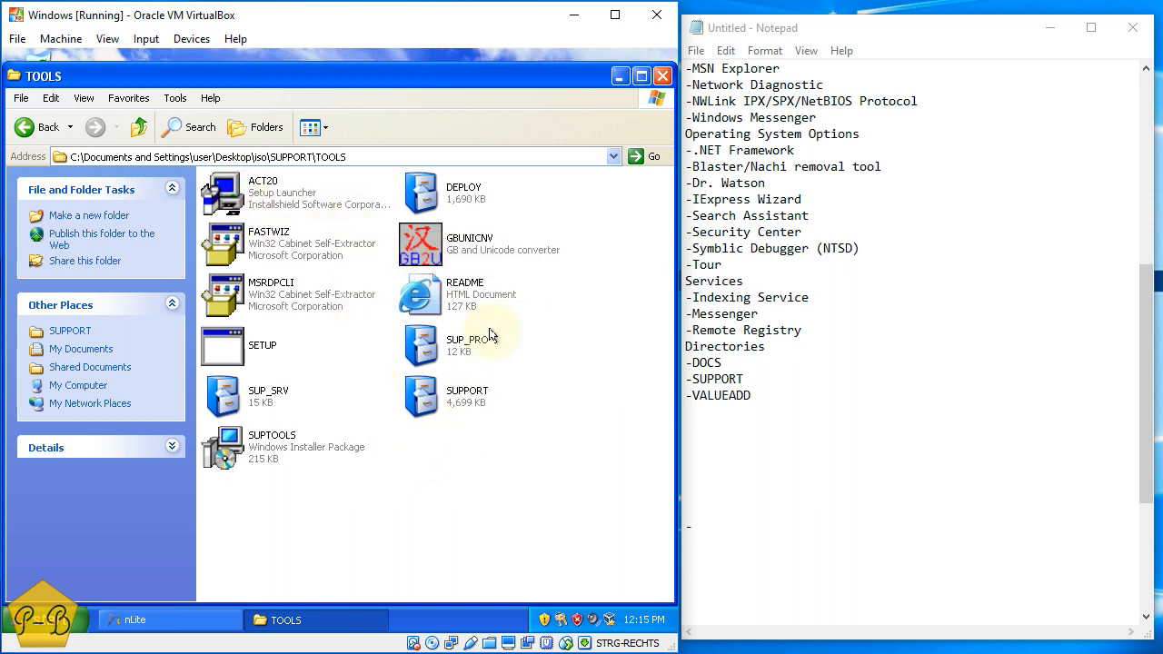
{"action": "left_click", "coordinate": [144, 127]}
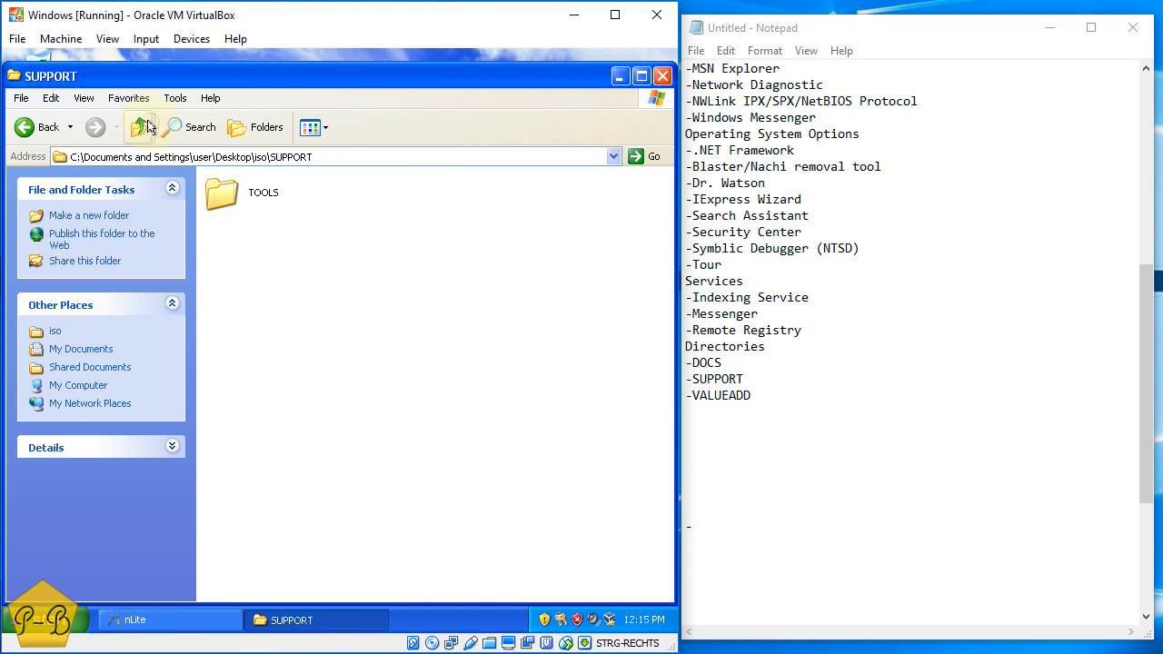
{"action": "left_click", "coordinate": [145, 127]}
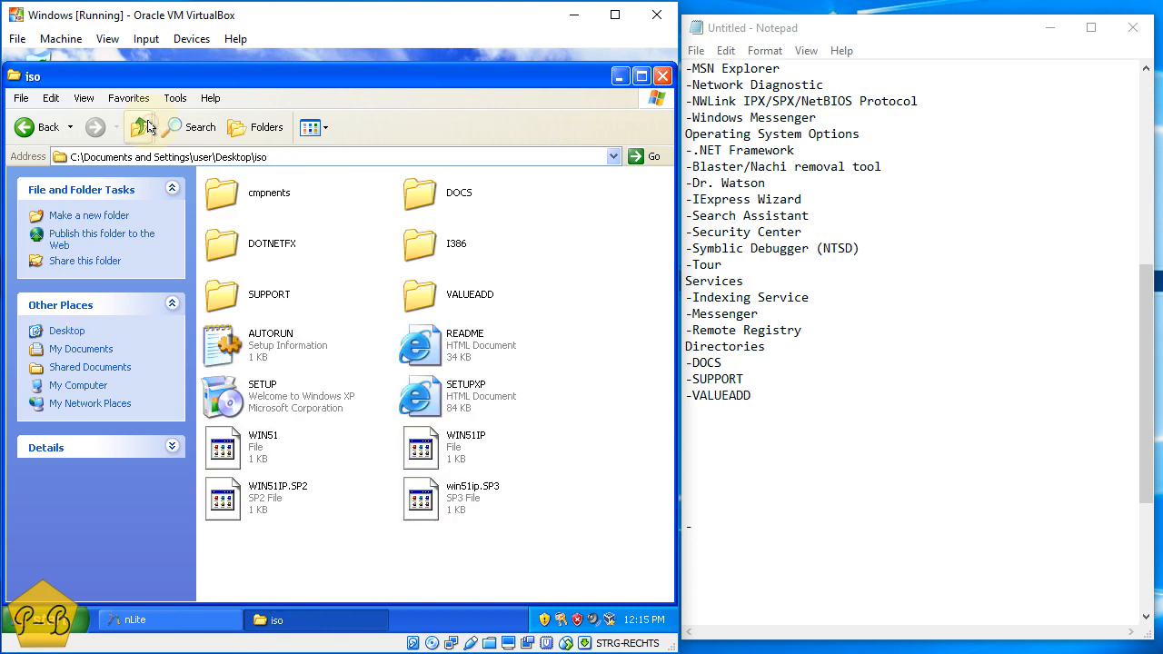
Examine the contents of the VALUEADD folder in Details view and return to the iso folder
{"action": "left_click", "coordinate": [439, 291]}
{"action": "double_click", "coordinate": [439, 291]}
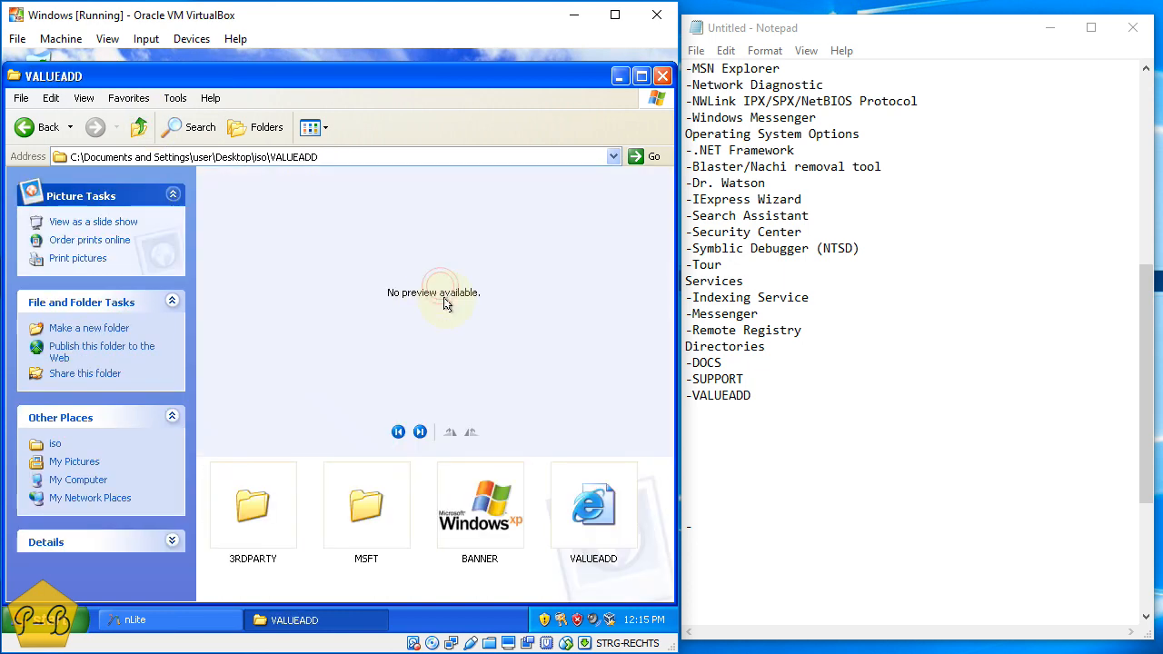
{"action": "left_click", "coordinate": [315, 127]}
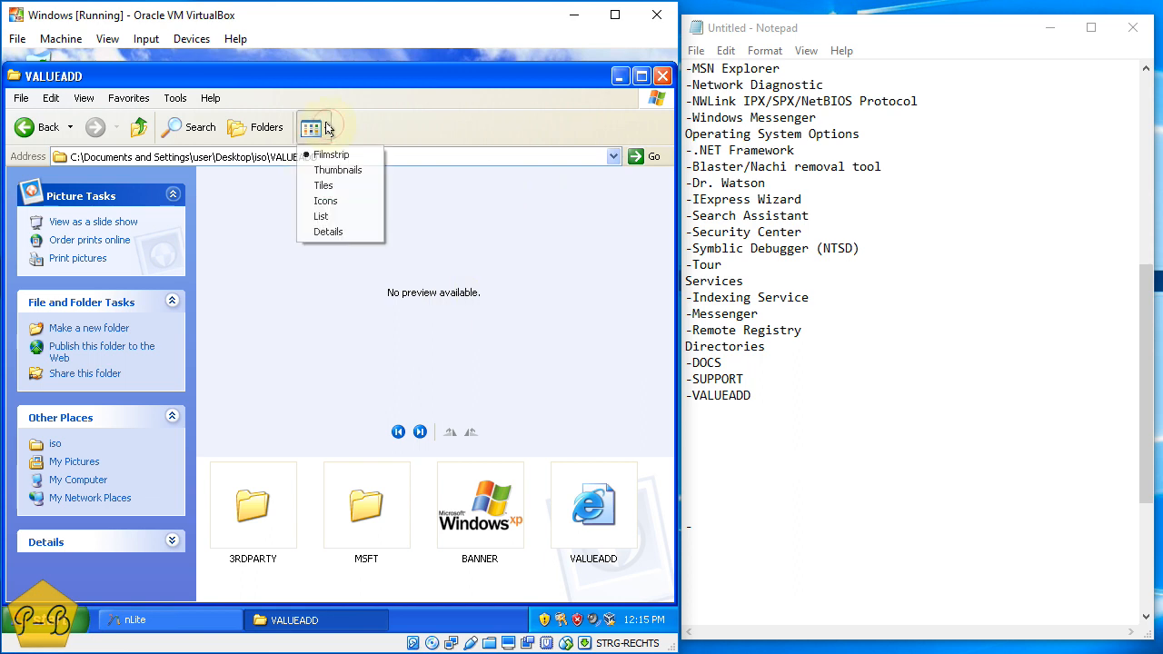
{"action": "left_click", "coordinate": [347, 233]}
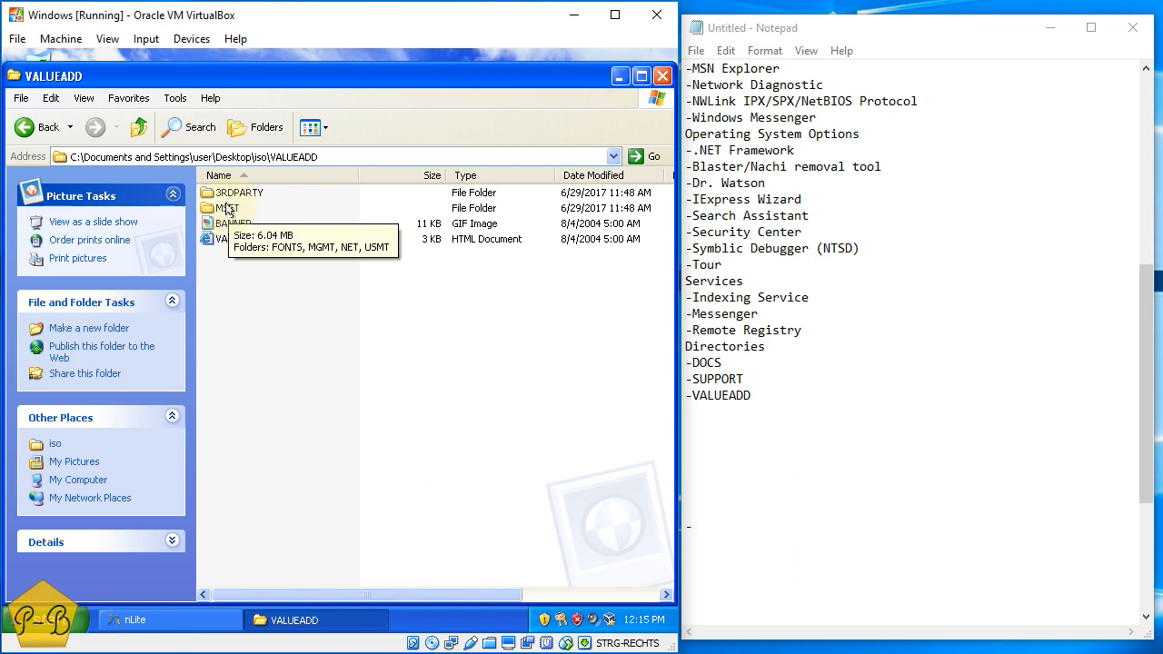
{"action": "left_click", "coordinate": [228, 239]}
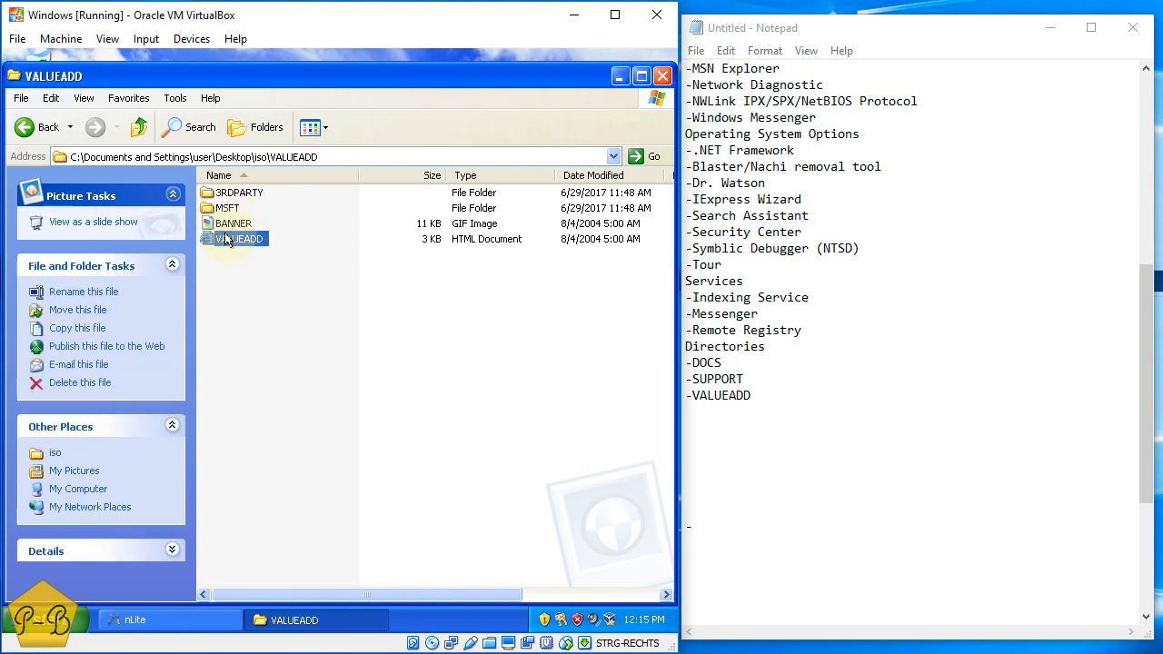
{"action": "left_click", "coordinate": [140, 132]}
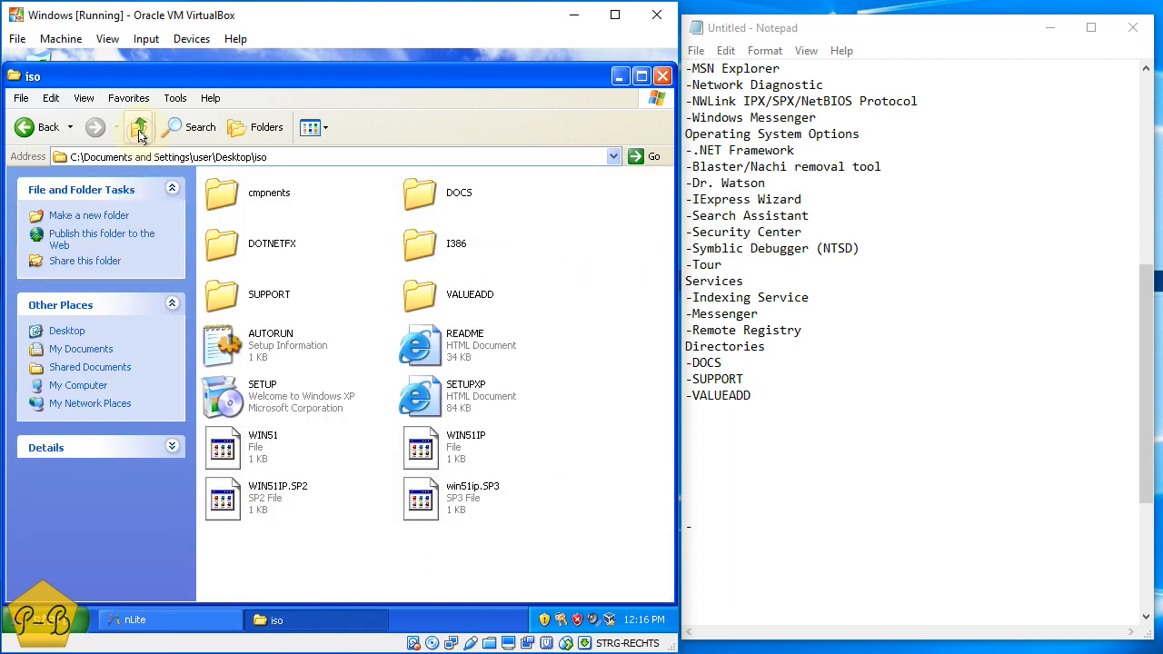
Examine the contents of the DOCS folder in Details view and close the folder window
{"action": "double_click", "coordinate": [416, 200]}
{"action": "left_click", "coordinate": [323, 131]}
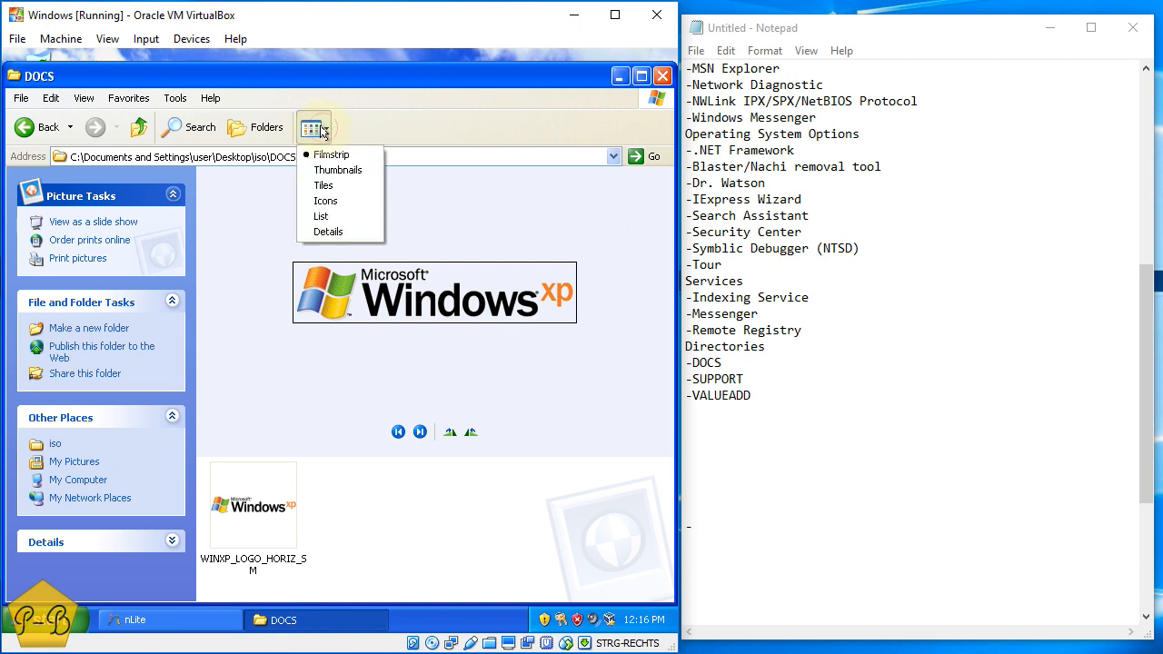
{"action": "left_click", "coordinate": [330, 231]}
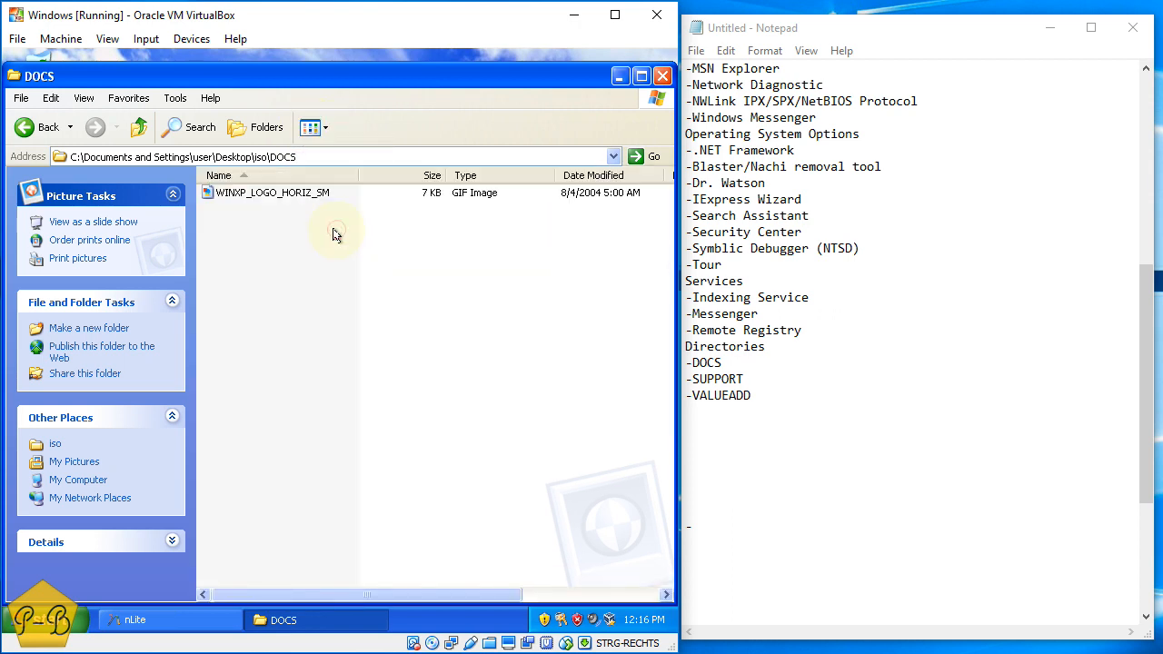
{"action": "left_click", "coordinate": [305, 196]}
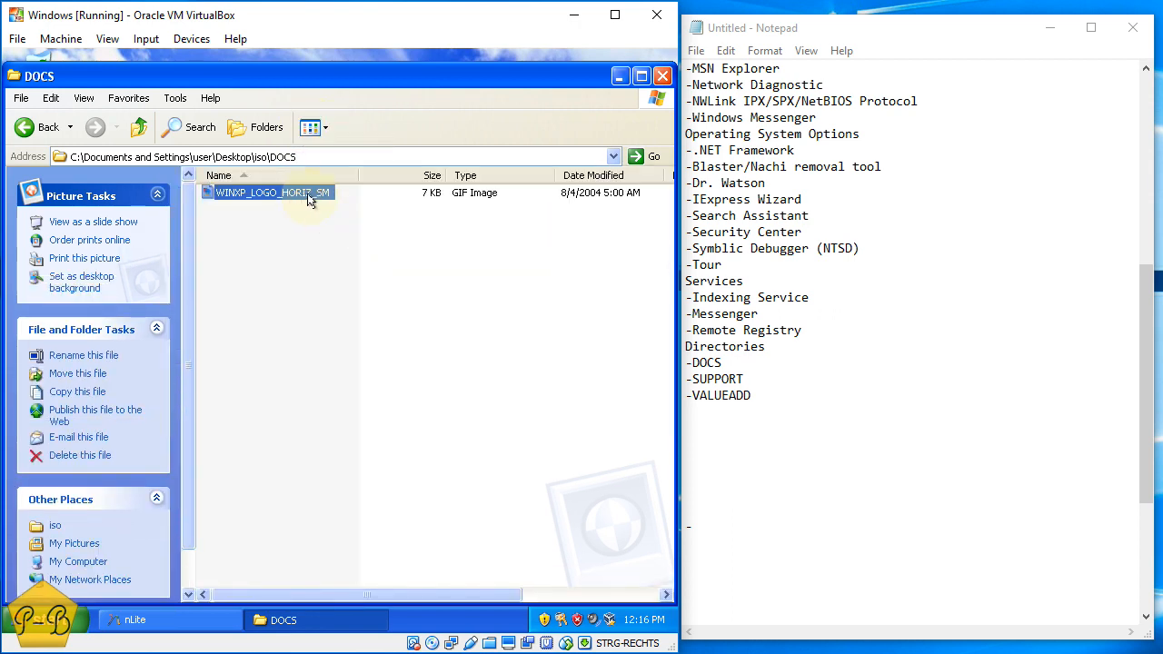
{"action": "left_click", "coordinate": [663, 76]}
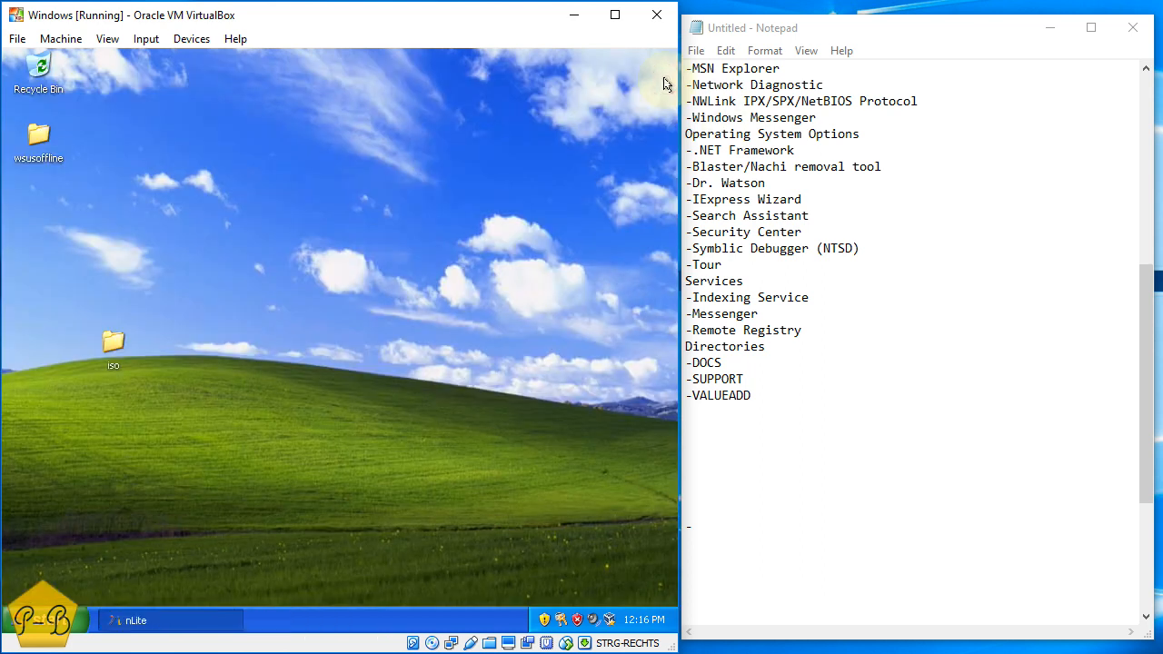
Advance nLite to the Unattended page and replace the leftover dash in Notepad with an "Unattended" heading
{"action": "left_click", "coordinate": [207, 618]}
{"action": "left_click", "coordinate": [458, 520]}
{"action": "left_click", "coordinate": [764, 513]}
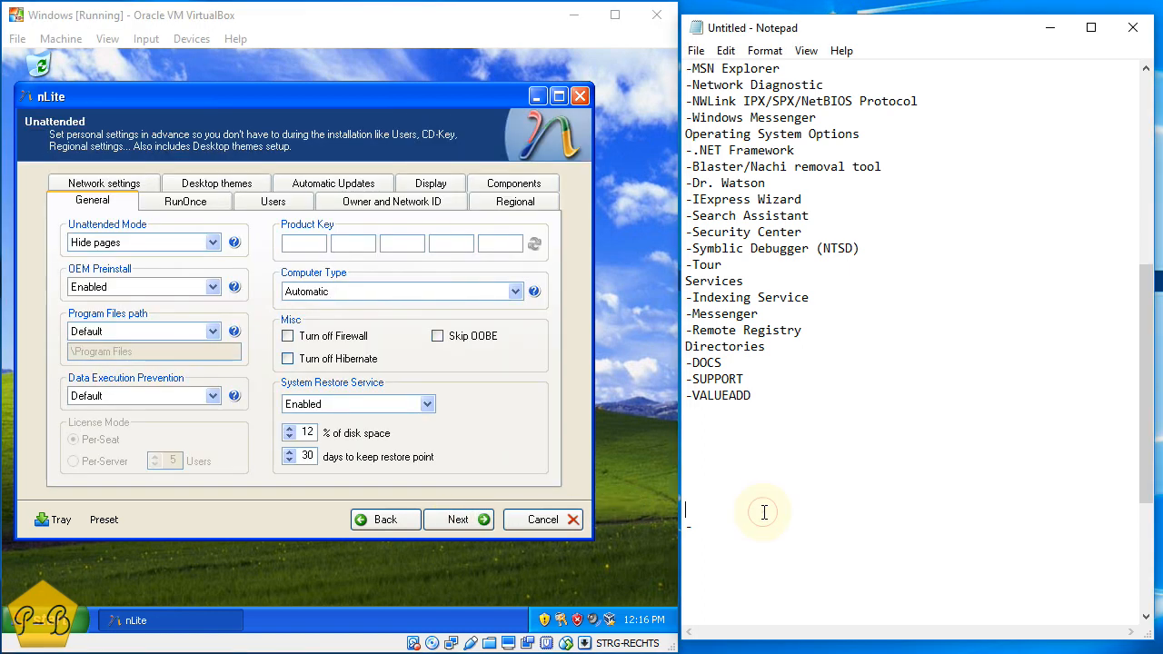
{"action": "left_click_drag", "start_coordinate": [731, 434], "coordinate": [712, 579]}
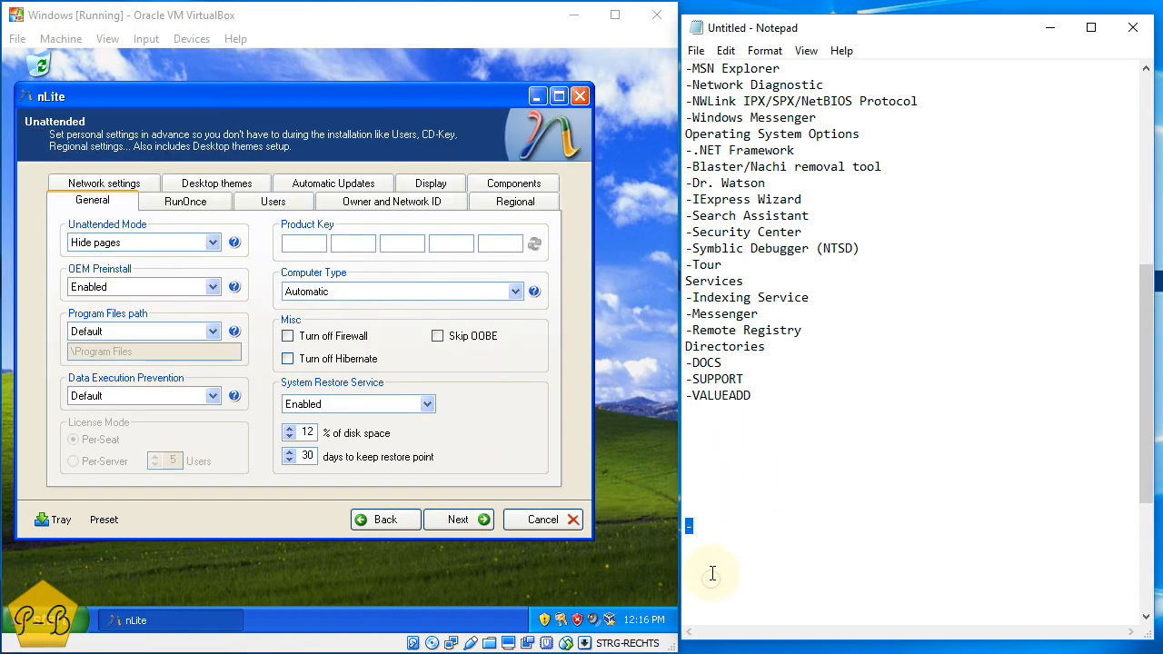
{"action": "key", "text": "BackSpace"}
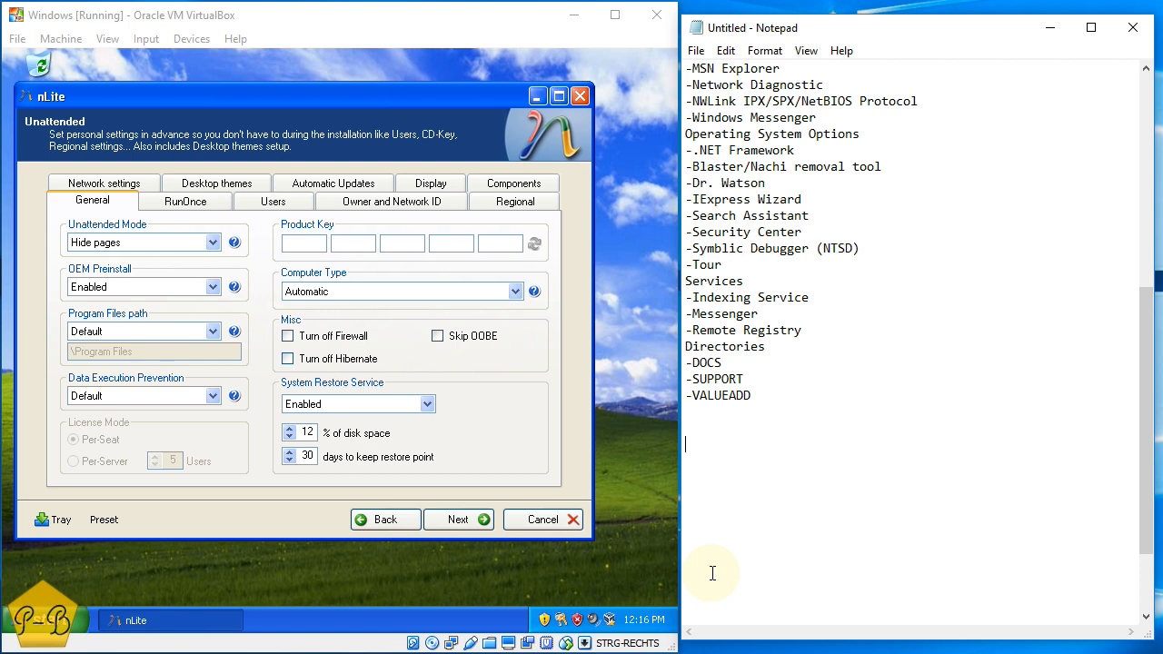
{"action": "type", "text": "Unattended"}
{"action": "key", "text": "Return"}
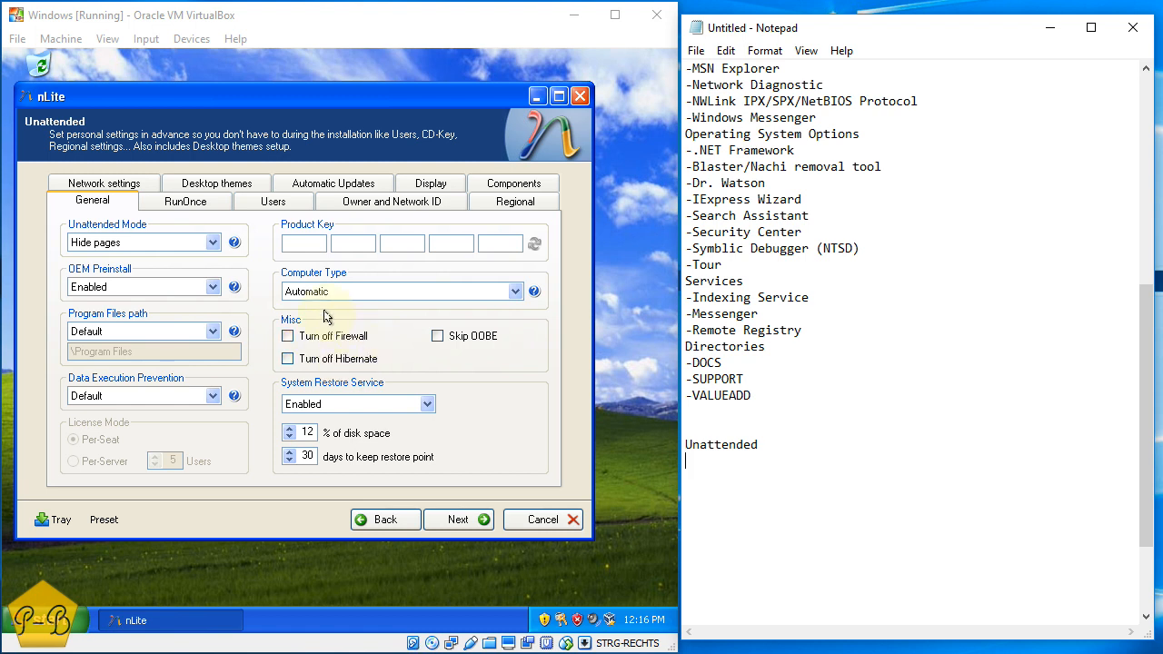
Read the help for Unattended Mode and OEM Preinstall, and set OEM Preinstall to Disabled
{"action": "left_click", "coordinate": [234, 243]}
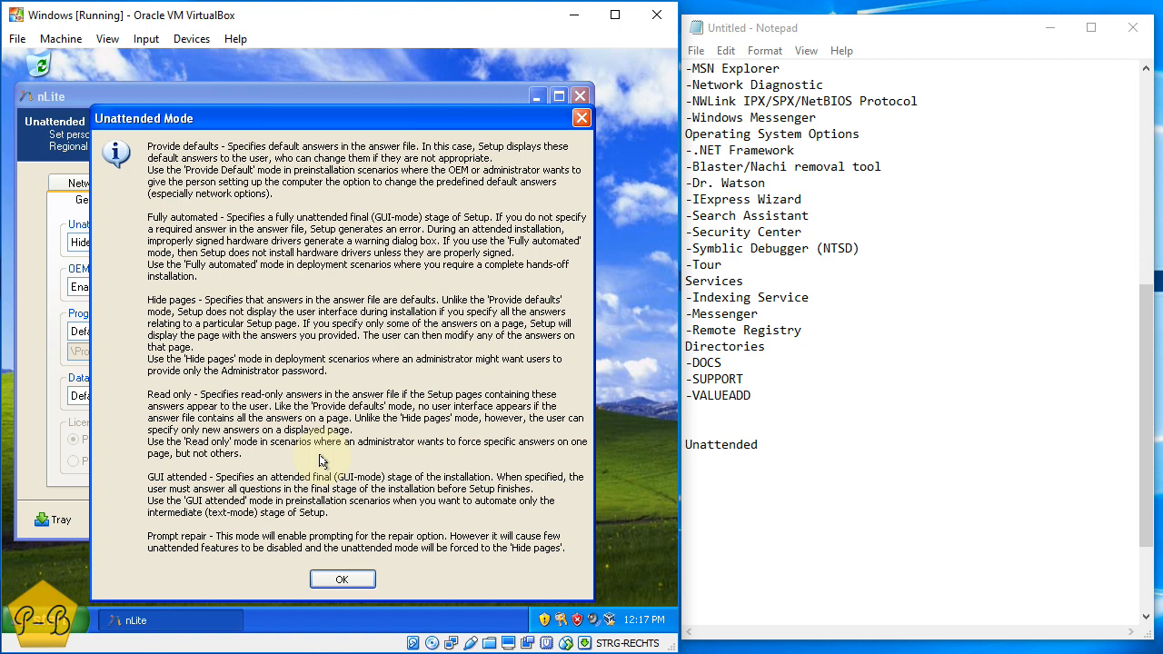
{"action": "left_click", "coordinate": [337, 579]}
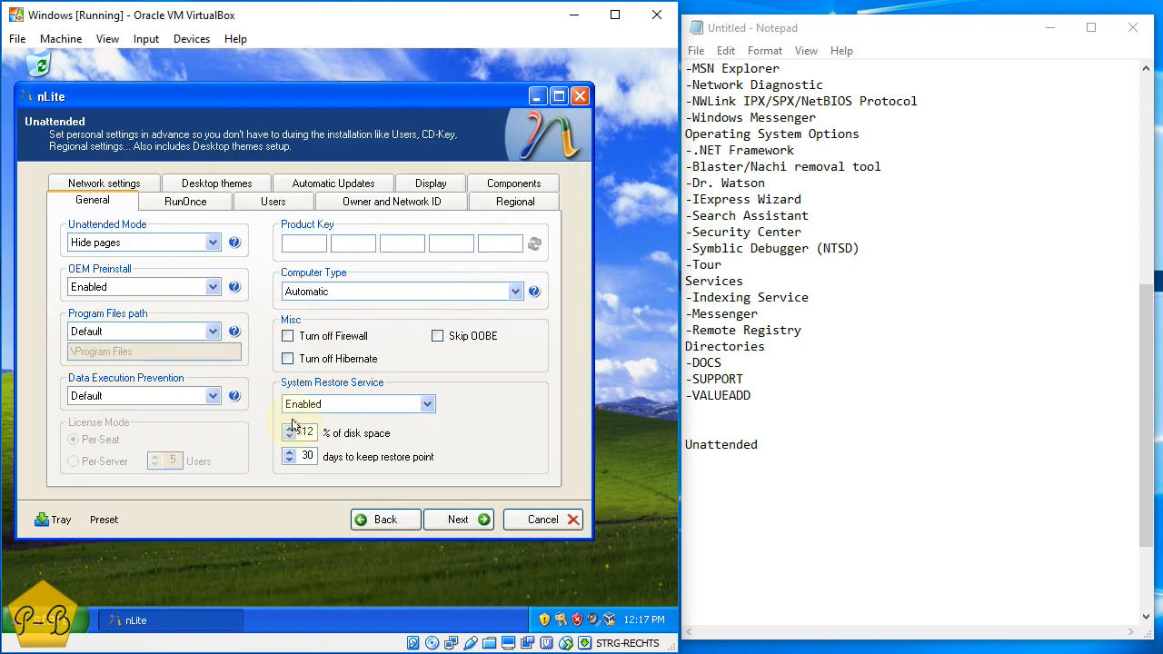
{"action": "left_click", "coordinate": [234, 287]}
{"action": "left_click", "coordinate": [332, 401]}
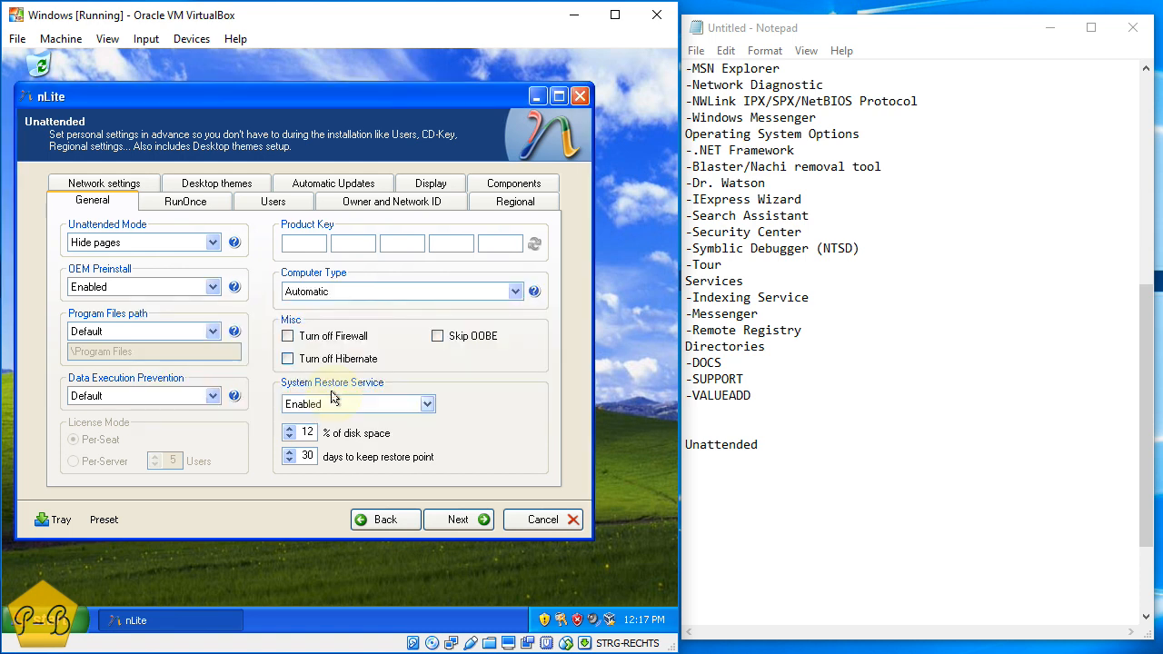
{"action": "left_click", "coordinate": [215, 287]}
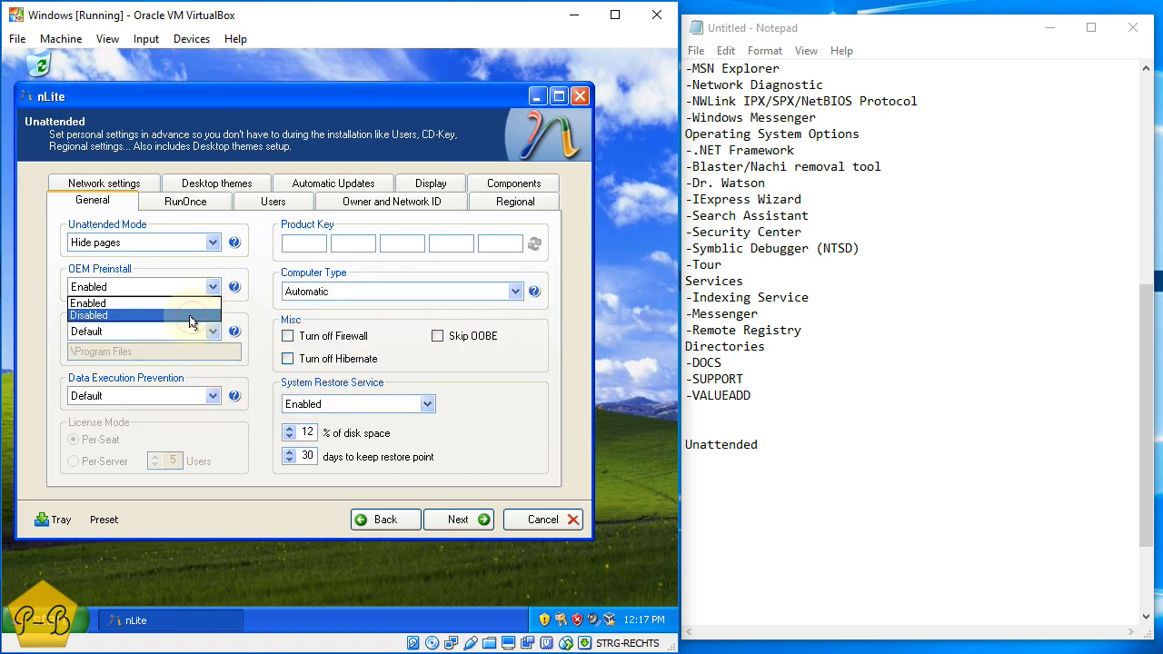
{"action": "left_click", "coordinate": [189, 311]}
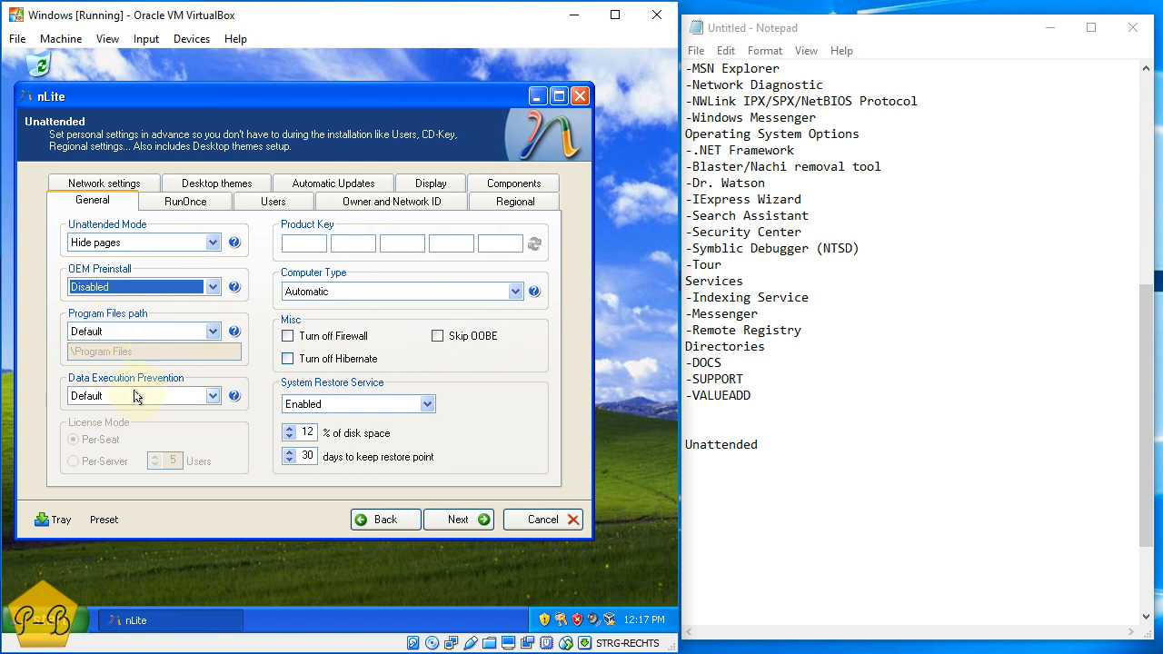
Set Data Execution Prevention to OptOut, and open its online help article and close it again
{"action": "left_click", "coordinate": [209, 398]}
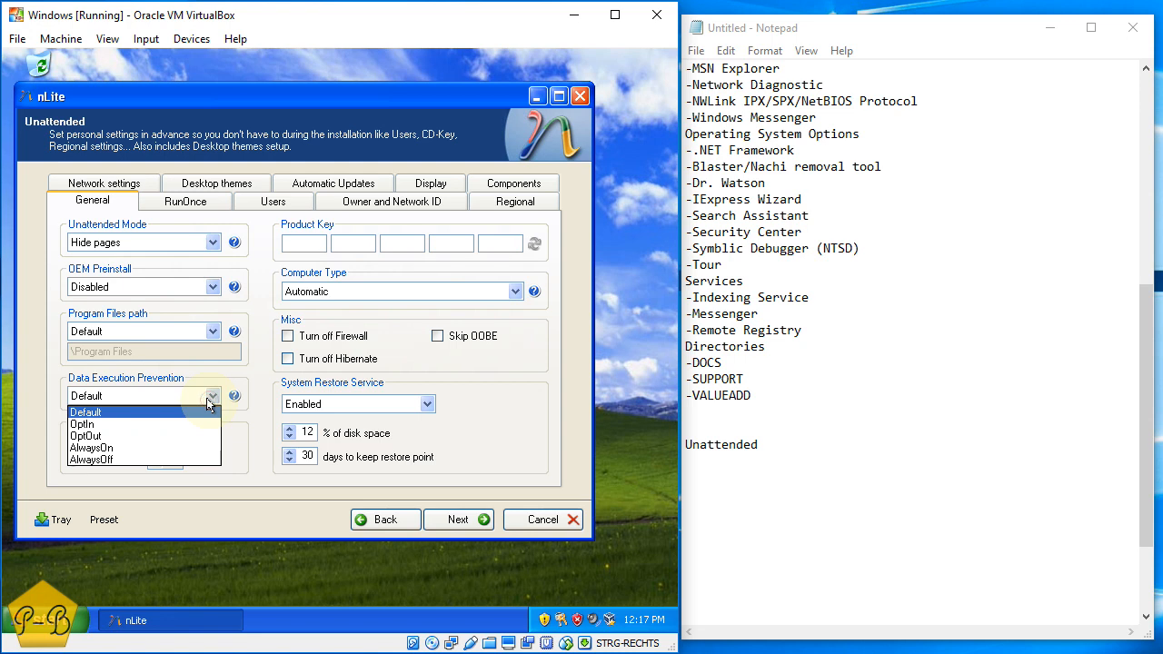
{"action": "left_click", "coordinate": [184, 439]}
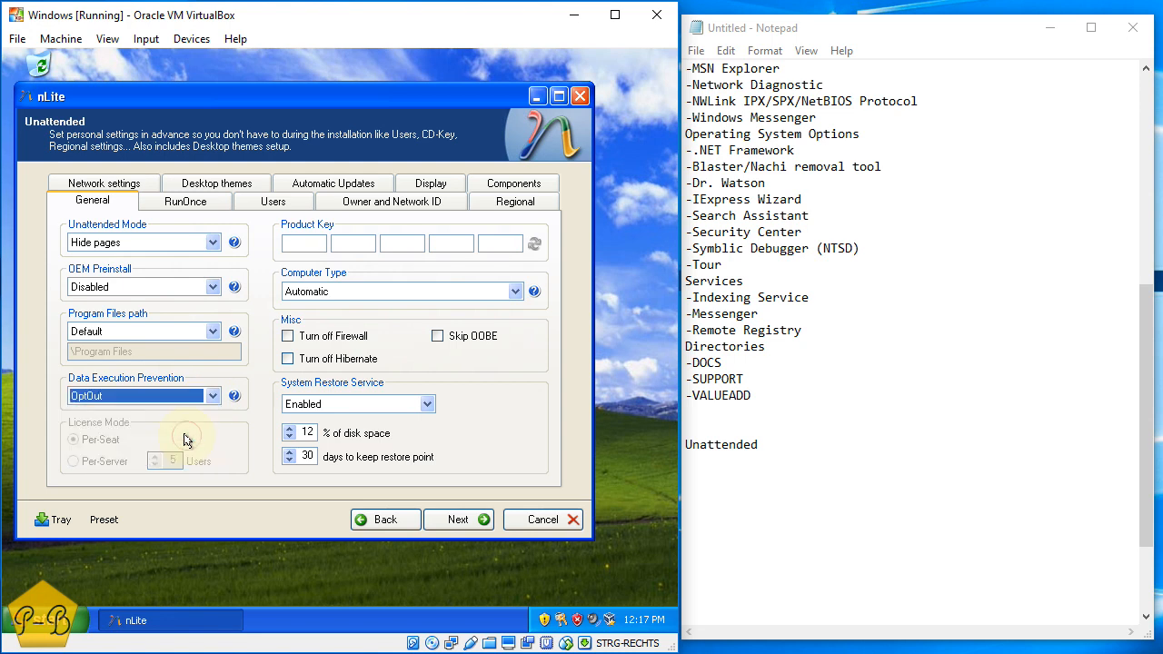
{"action": "left_click", "coordinate": [235, 397]}
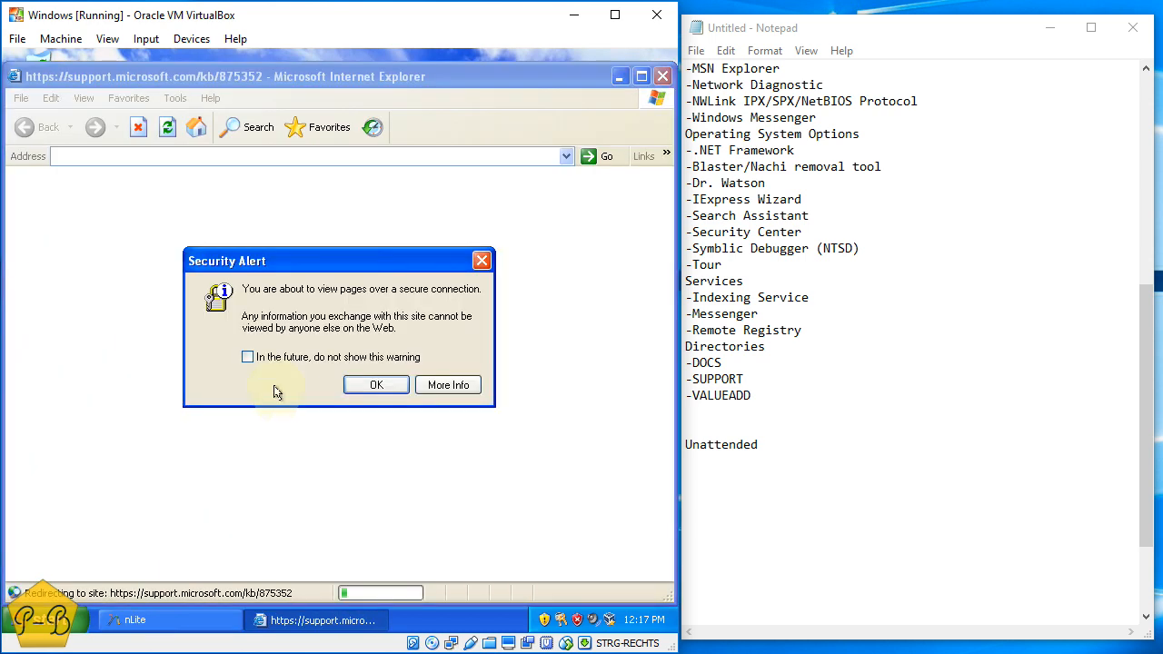
{"action": "left_click", "coordinate": [387, 385]}
{"action": "left_click", "coordinate": [663, 76]}
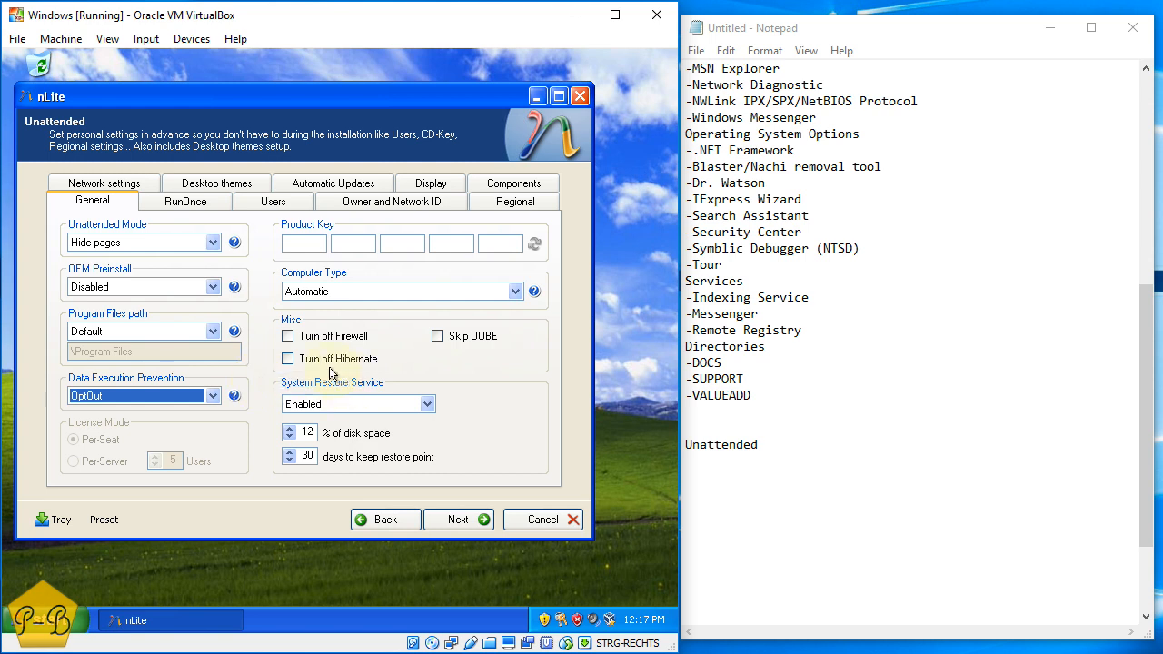
Enable the option to turn off Hibernate in the general unattended settings
{"action": "left_click", "coordinate": [287, 360]}
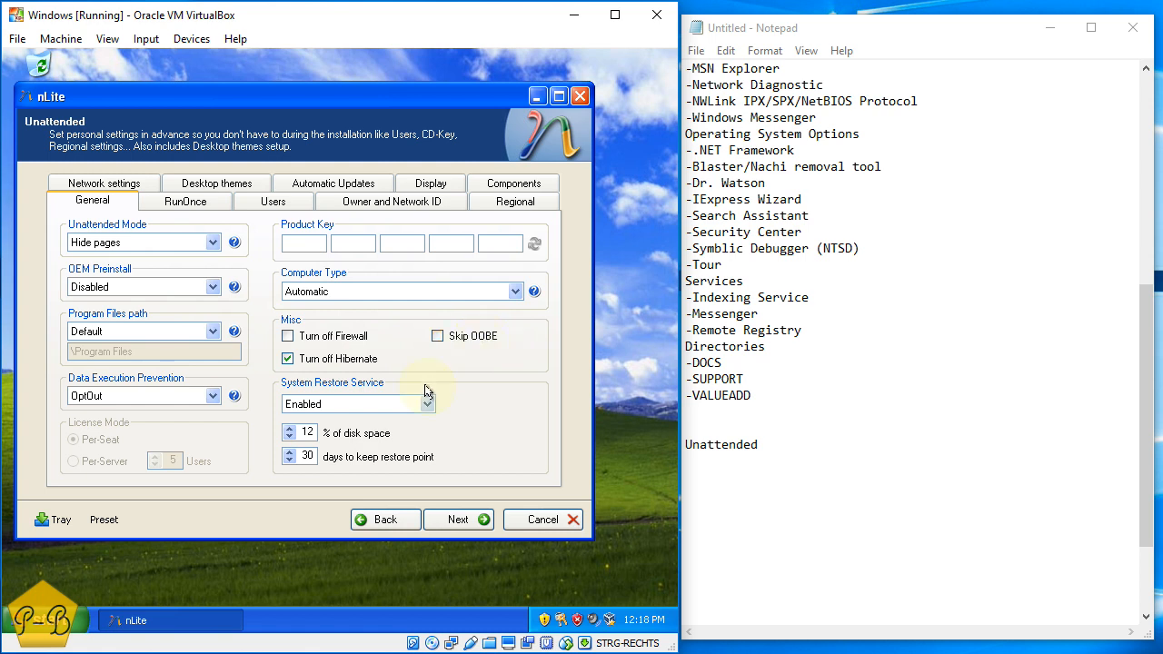
{"action": "left_click", "coordinate": [426, 406]}
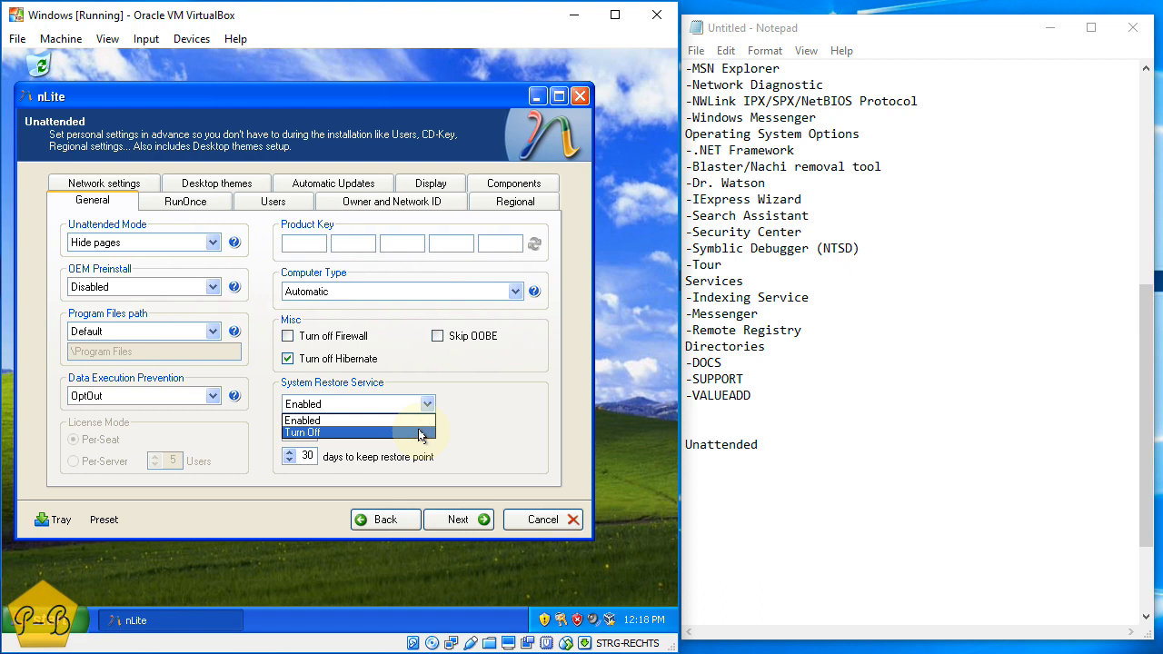
{"action": "left_click", "coordinate": [419, 434]}
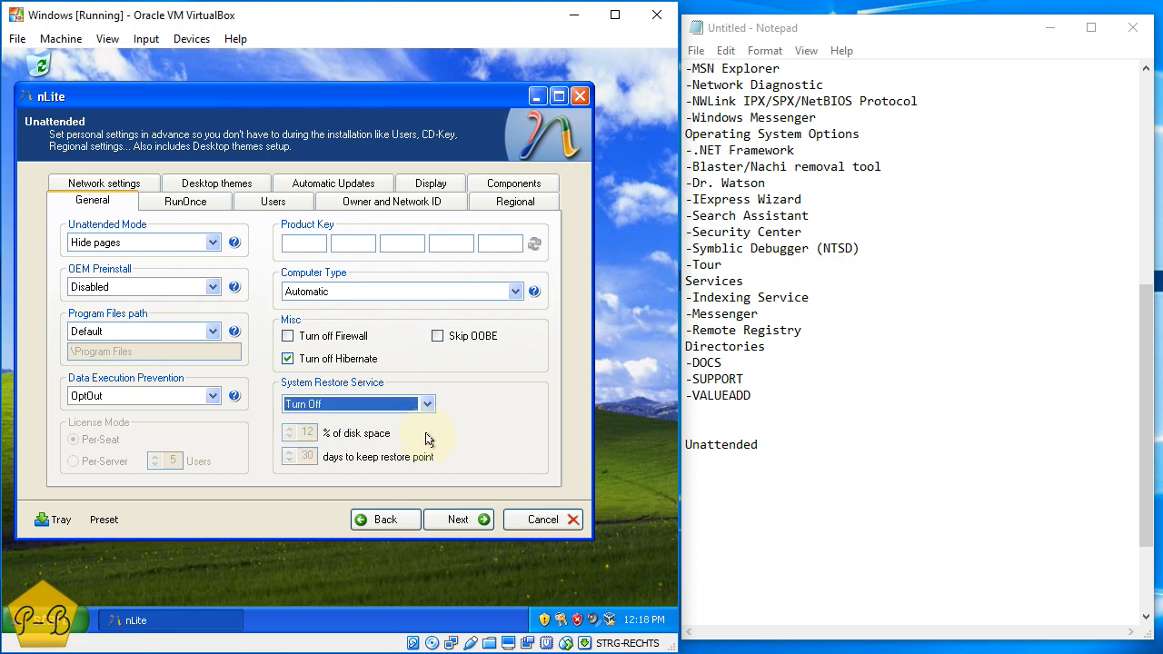
{"action": "left_click", "coordinate": [421, 404]}
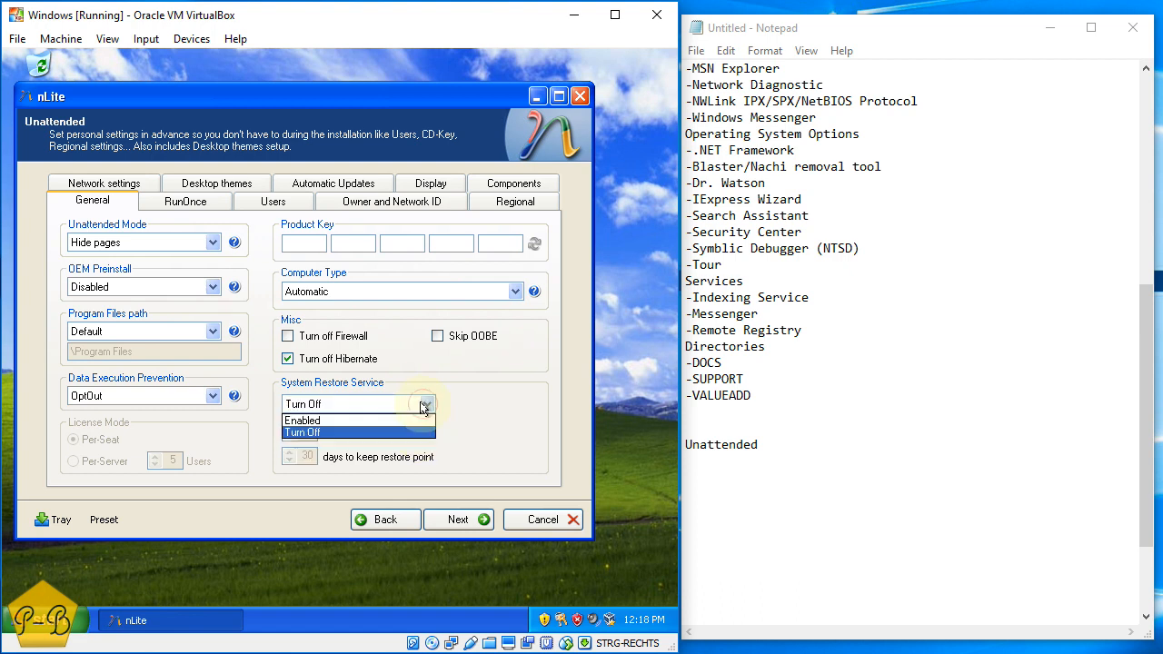
{"action": "left_click", "coordinate": [411, 422]}
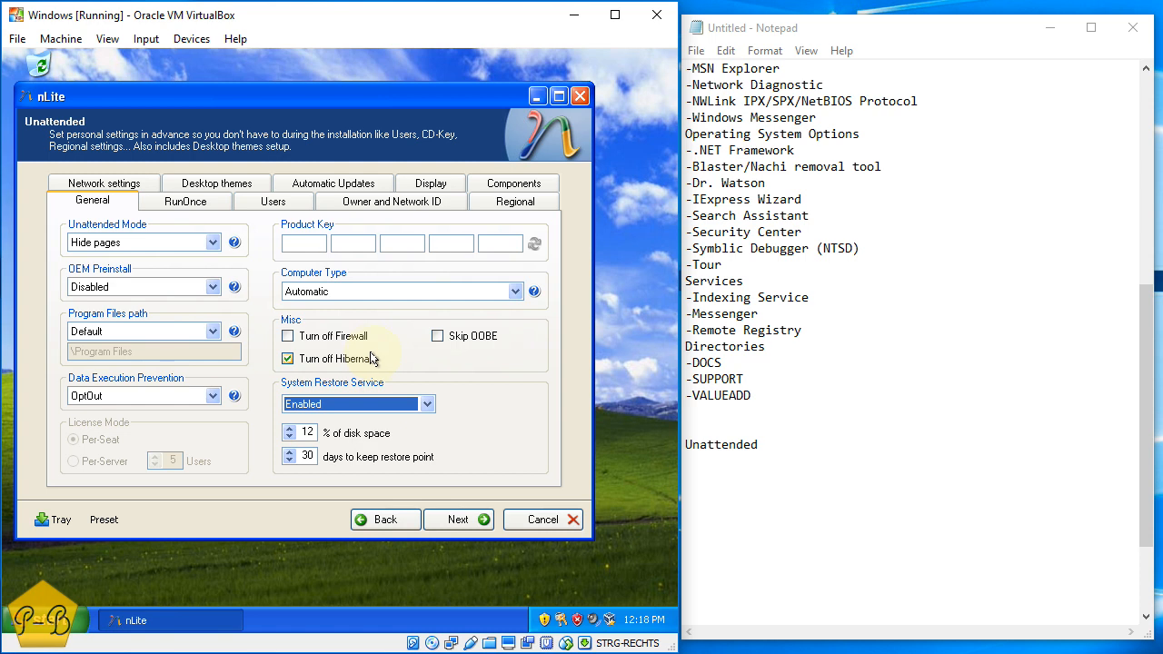
{"action": "left_click", "coordinate": [516, 292]}
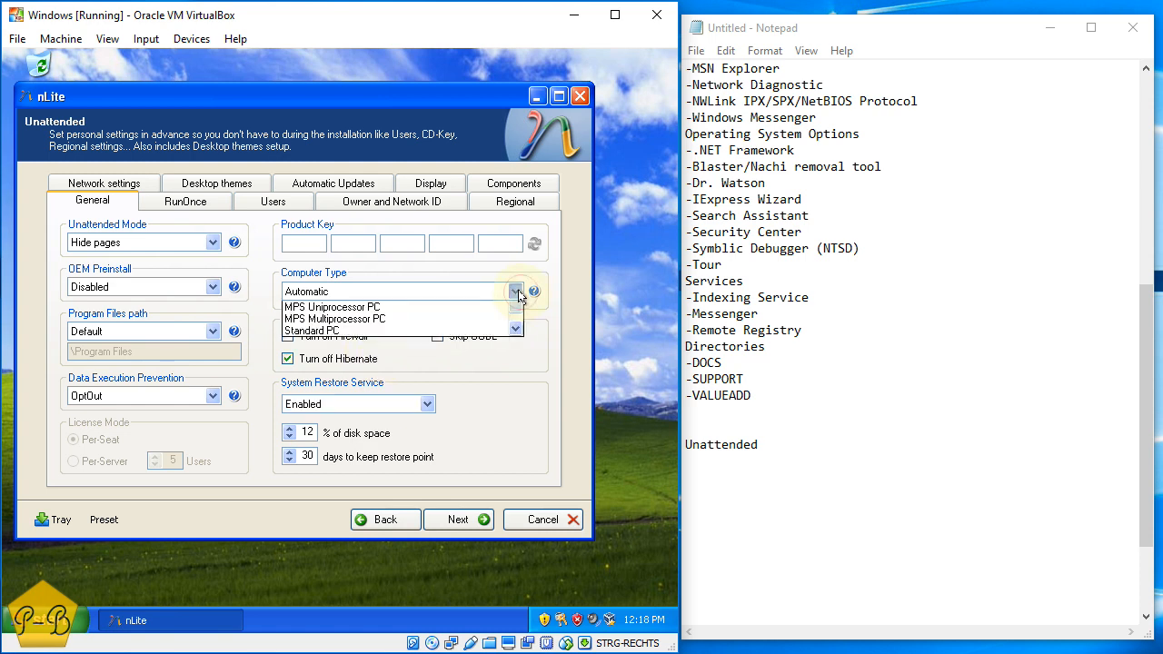
{"action": "left_click", "coordinate": [519, 293]}
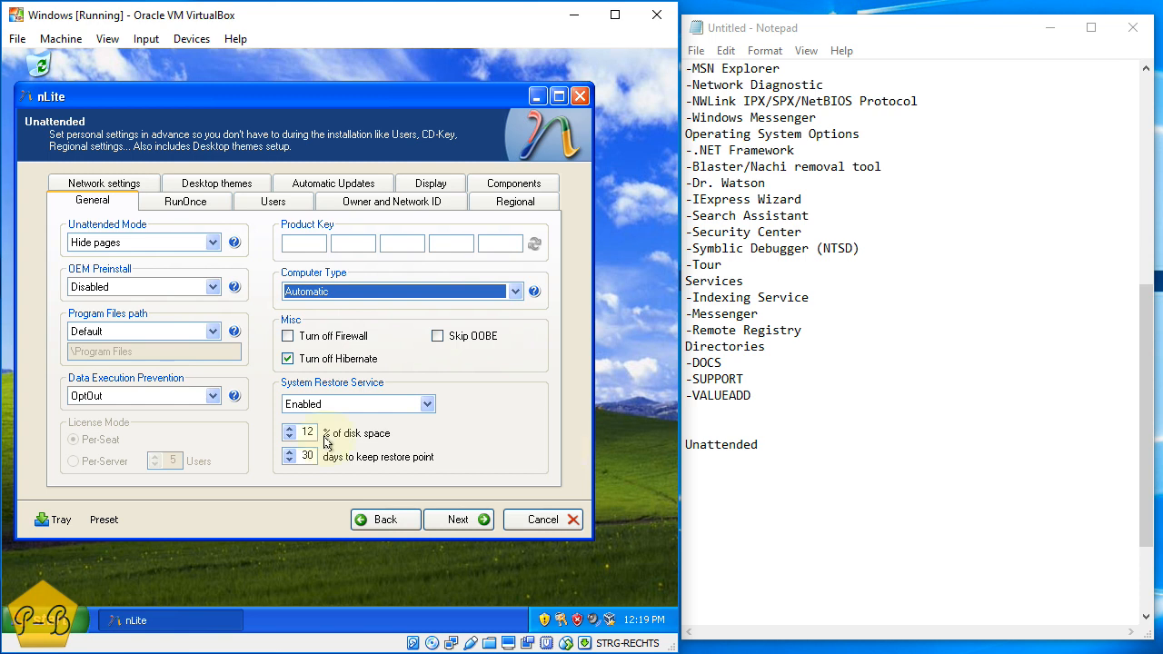
Add a user account named "User" with a blank password and assign it to the Users local group
{"action": "left_click", "coordinate": [195, 209]}
{"action": "left_click", "coordinate": [252, 207]}
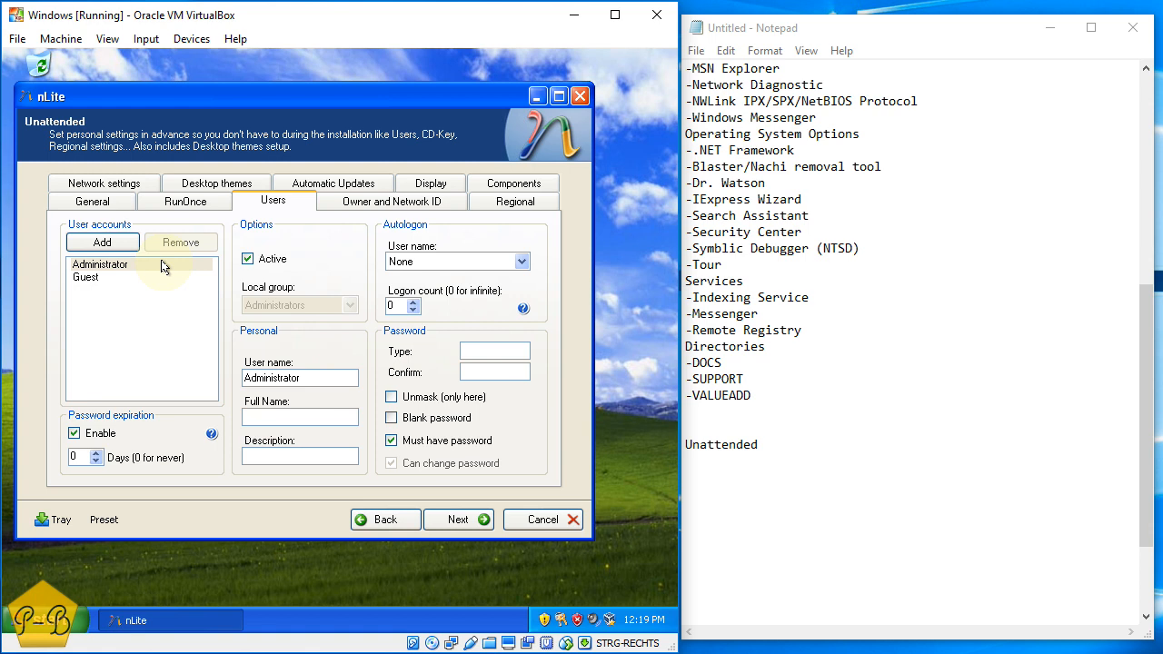
{"action": "left_click", "coordinate": [102, 243]}
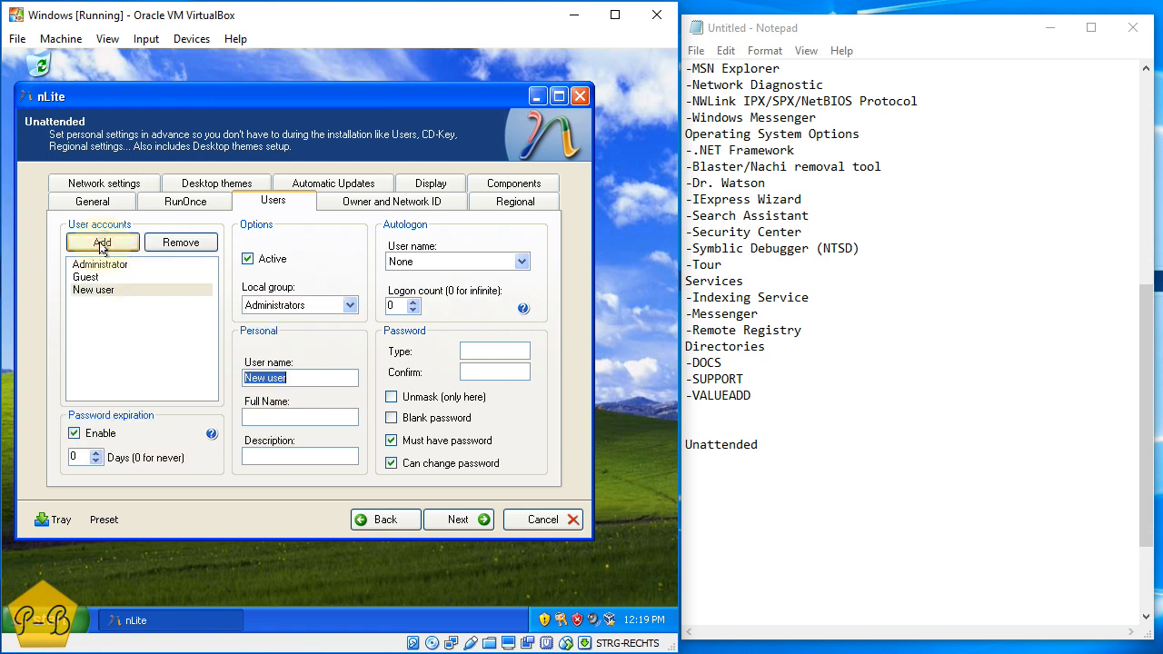
{"action": "left_click_drag", "start_coordinate": [298, 378], "coordinate": [238, 382]}
{"action": "type", "text": "User"}
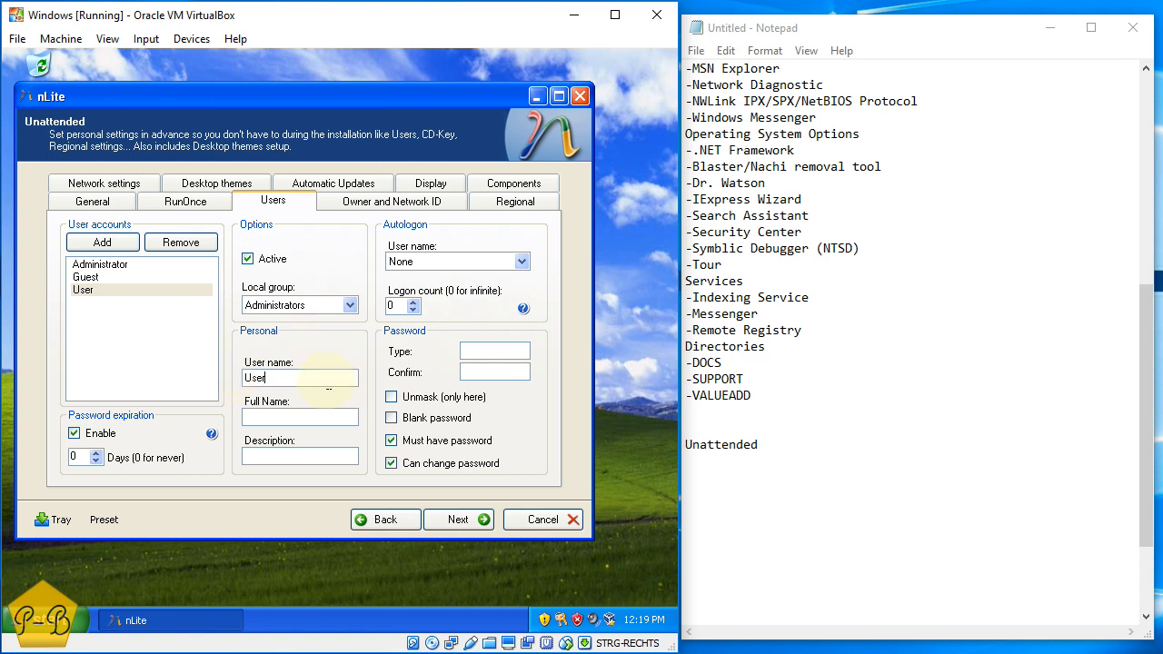
{"action": "left_click", "coordinate": [424, 420]}
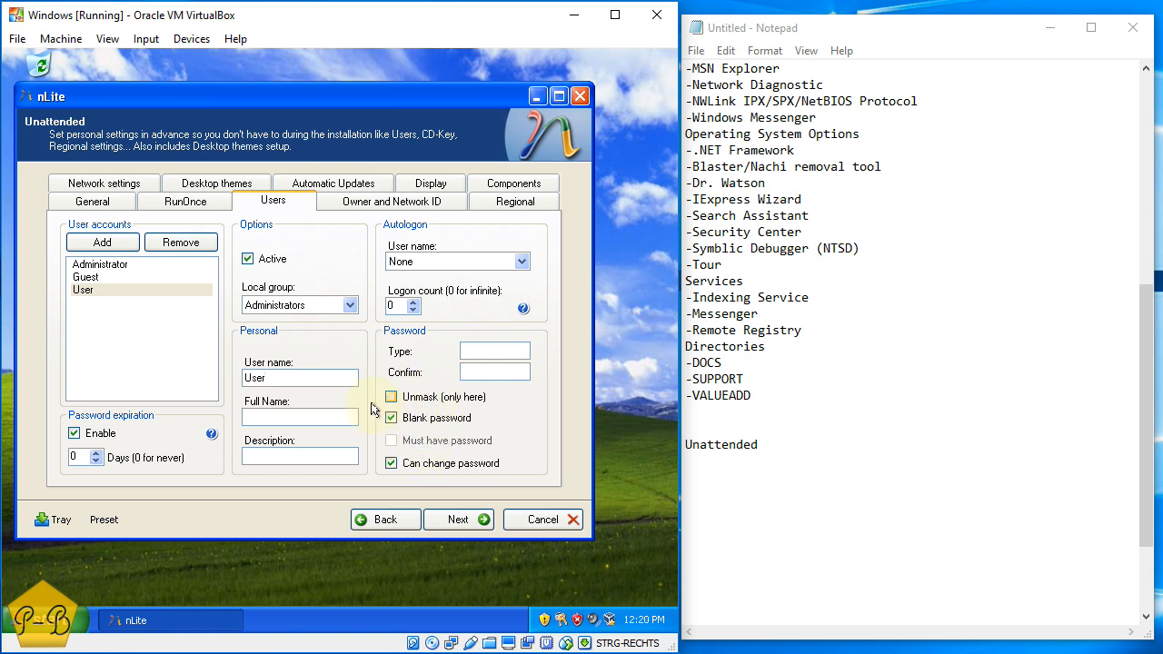
{"action": "left_click", "coordinate": [328, 419]}
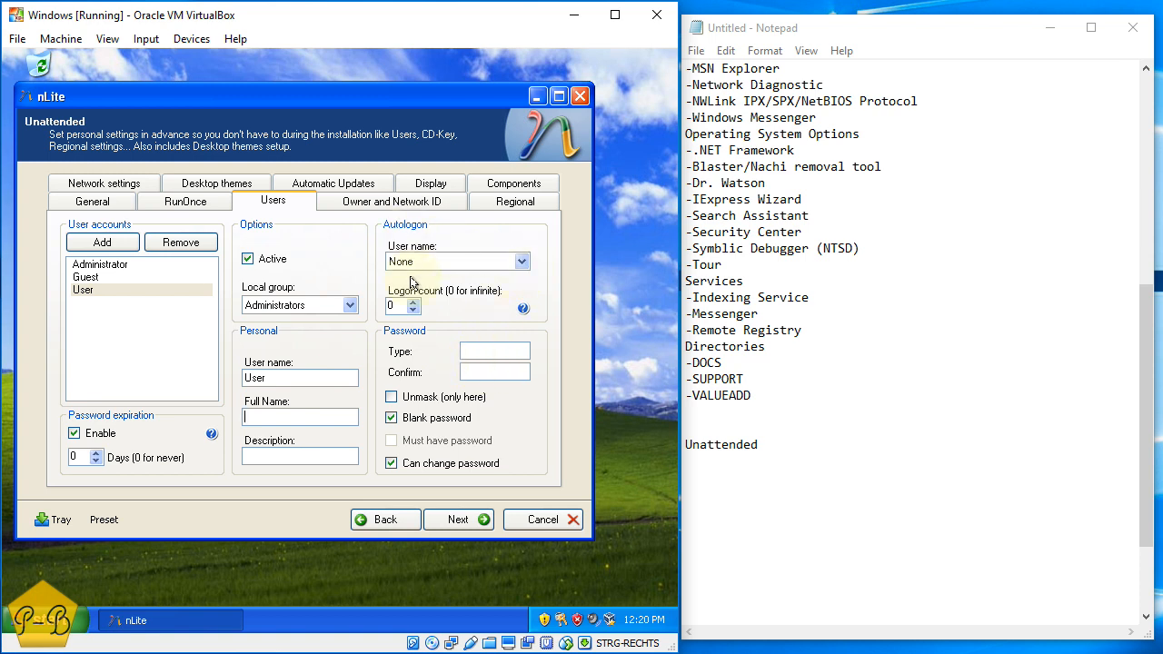
{"action": "left_click", "coordinate": [349, 304]}
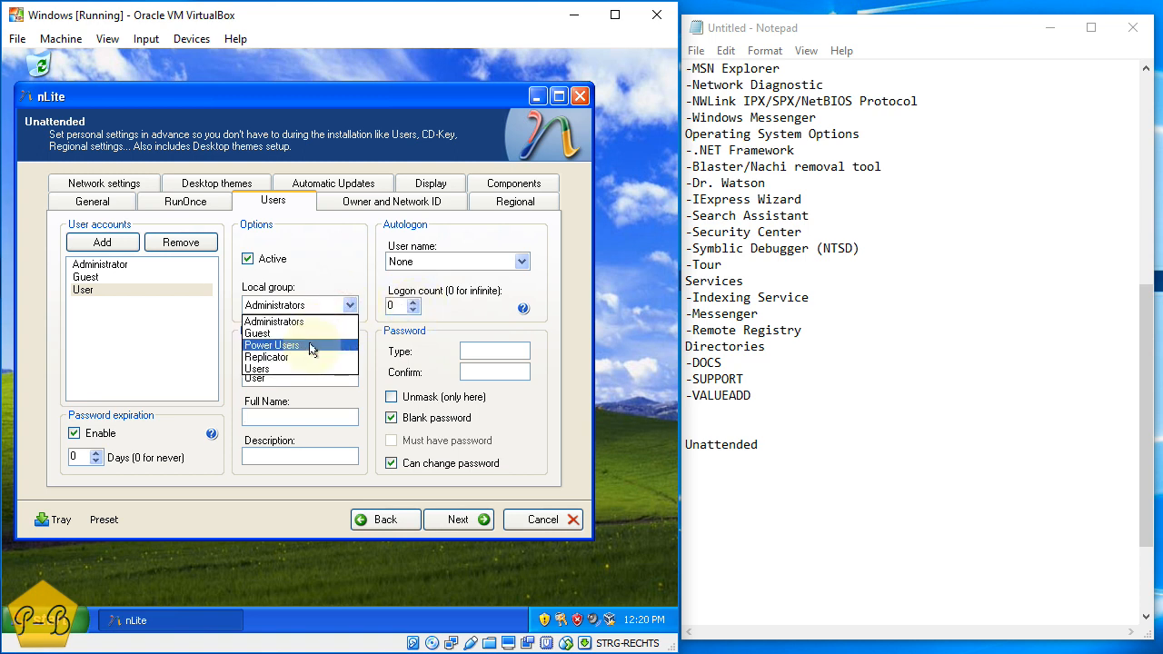
{"action": "left_click", "coordinate": [305, 368]}
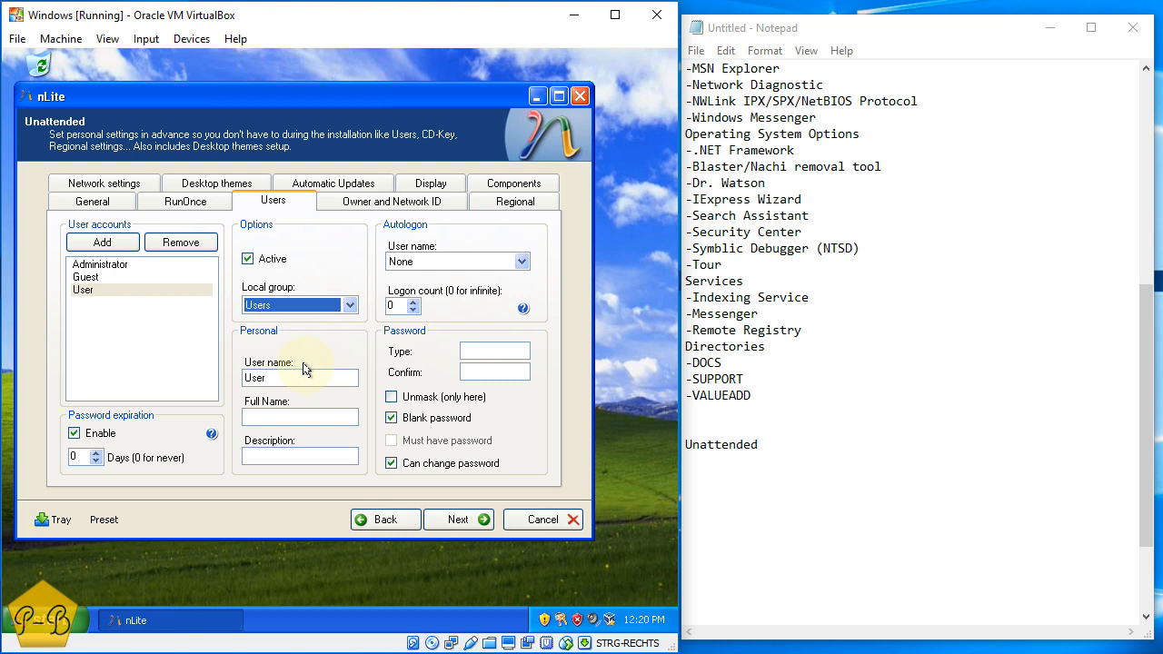
Add a second user account named "Admin" with a blank password
{"action": "left_click", "coordinate": [117, 243]}
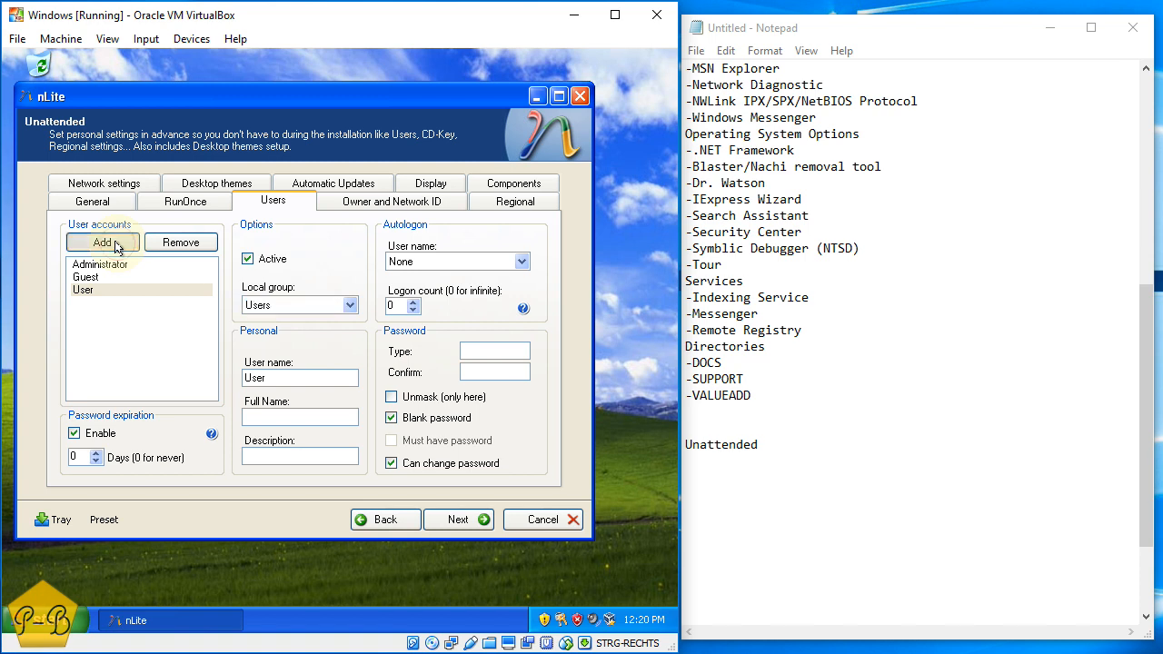
{"action": "type", "text": "Admin"}
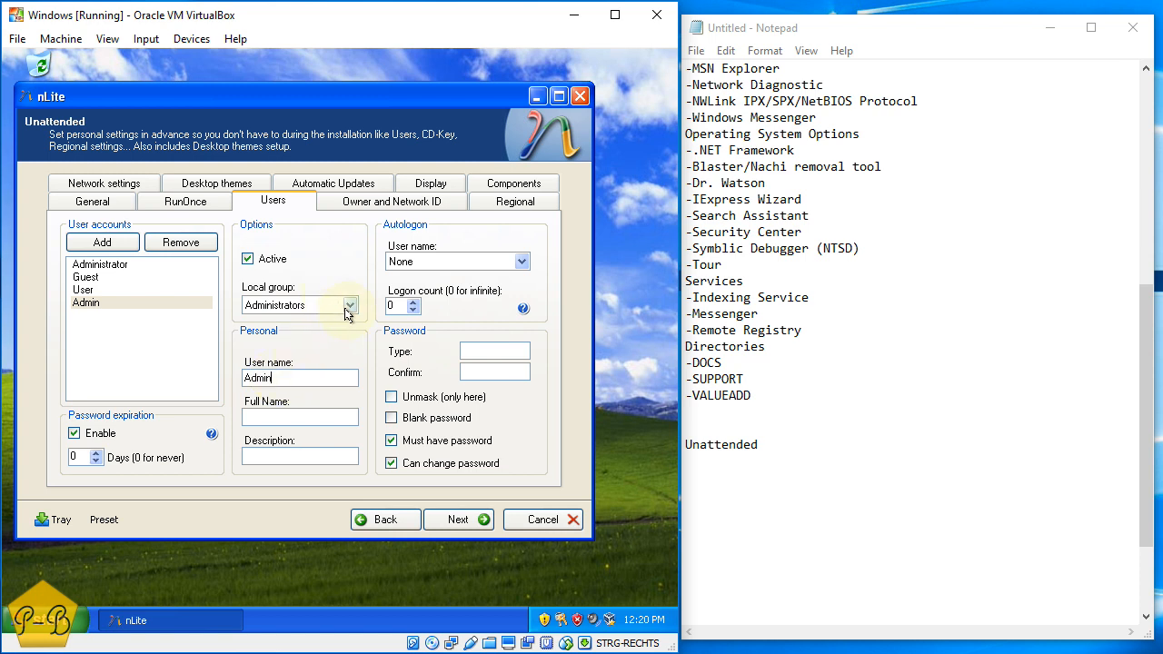
{"action": "left_click", "coordinate": [405, 419]}
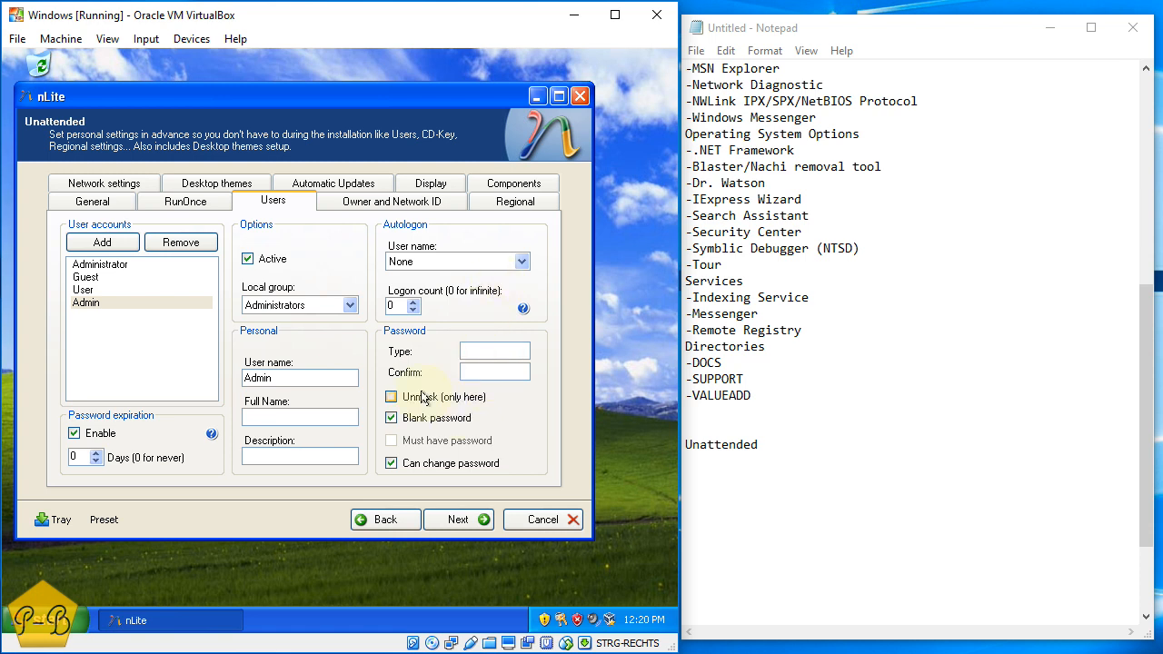
Deactivate the built-in Administrator account and set it to use a blank password
{"action": "left_click", "coordinate": [124, 266]}
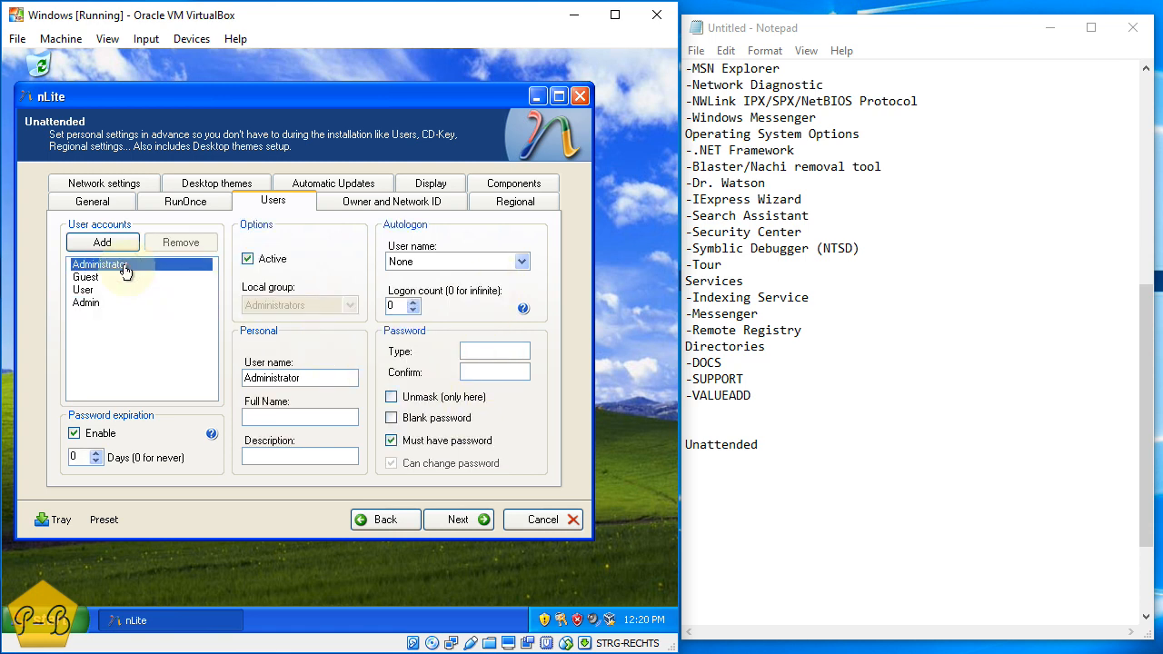
{"action": "left_click", "coordinate": [247, 260]}
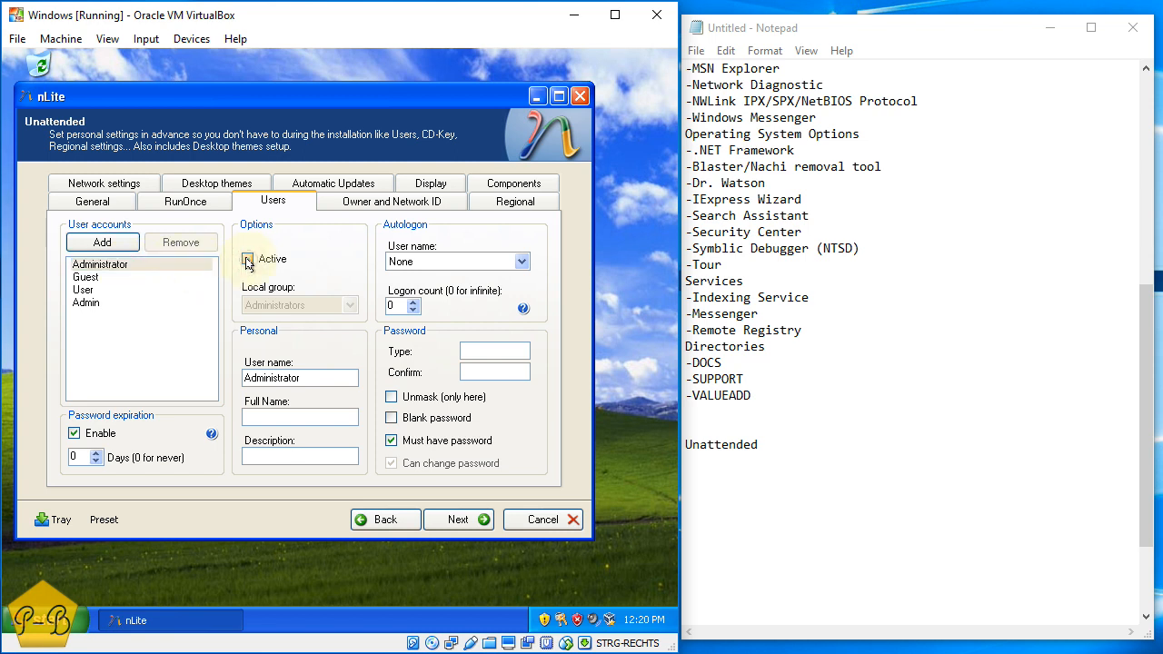
{"action": "left_click", "coordinate": [391, 419]}
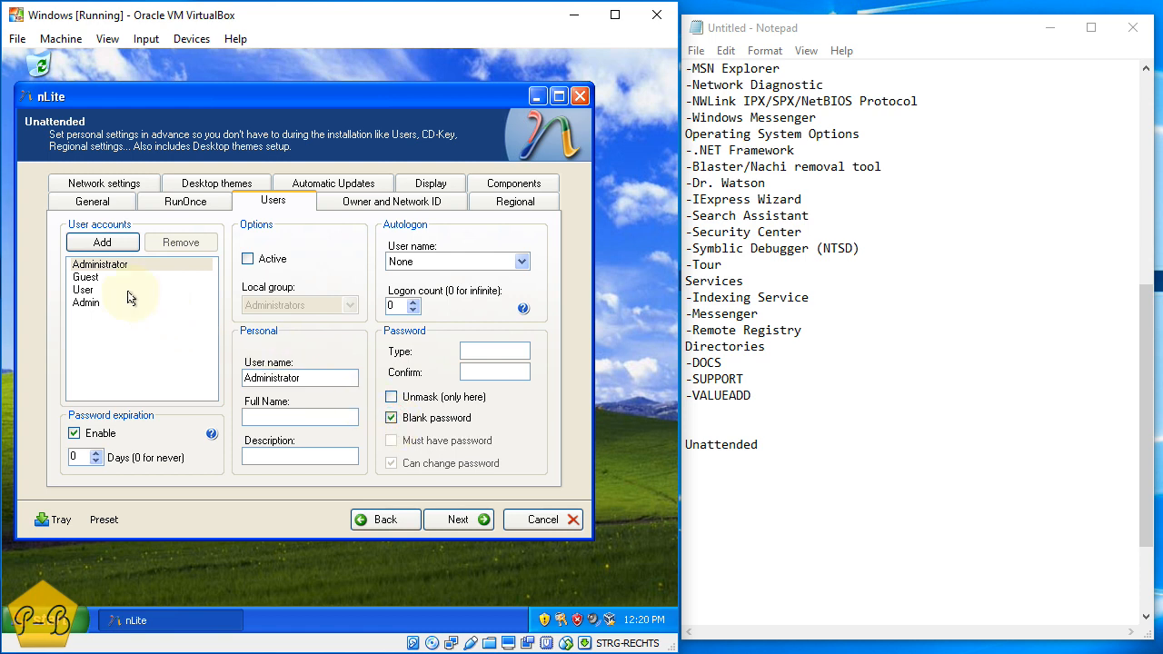
Review the settings of the Guest, User and Admin accounts
{"action": "left_click", "coordinate": [98, 280]}
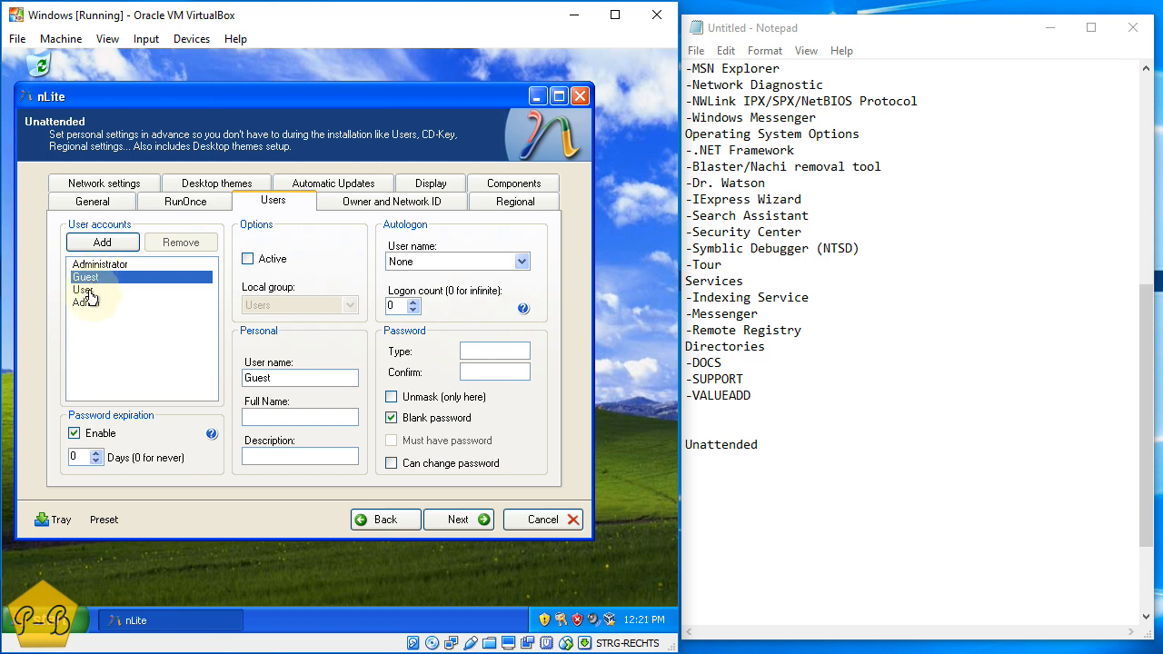
{"action": "left_click", "coordinate": [89, 290]}
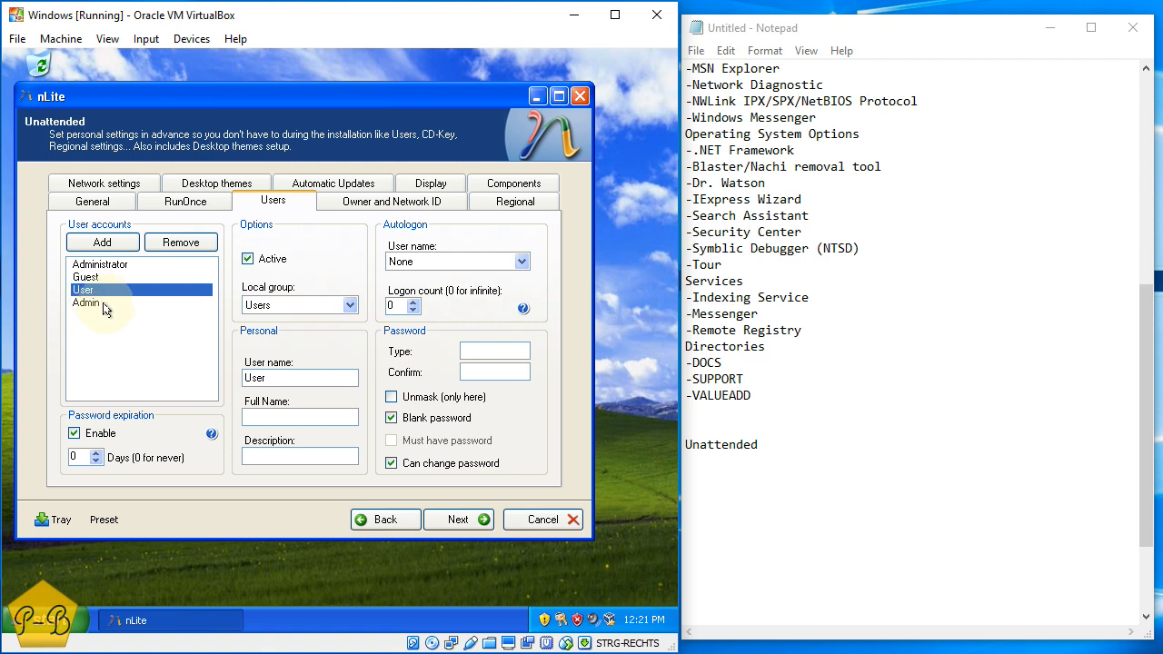
{"action": "left_click", "coordinate": [104, 306]}
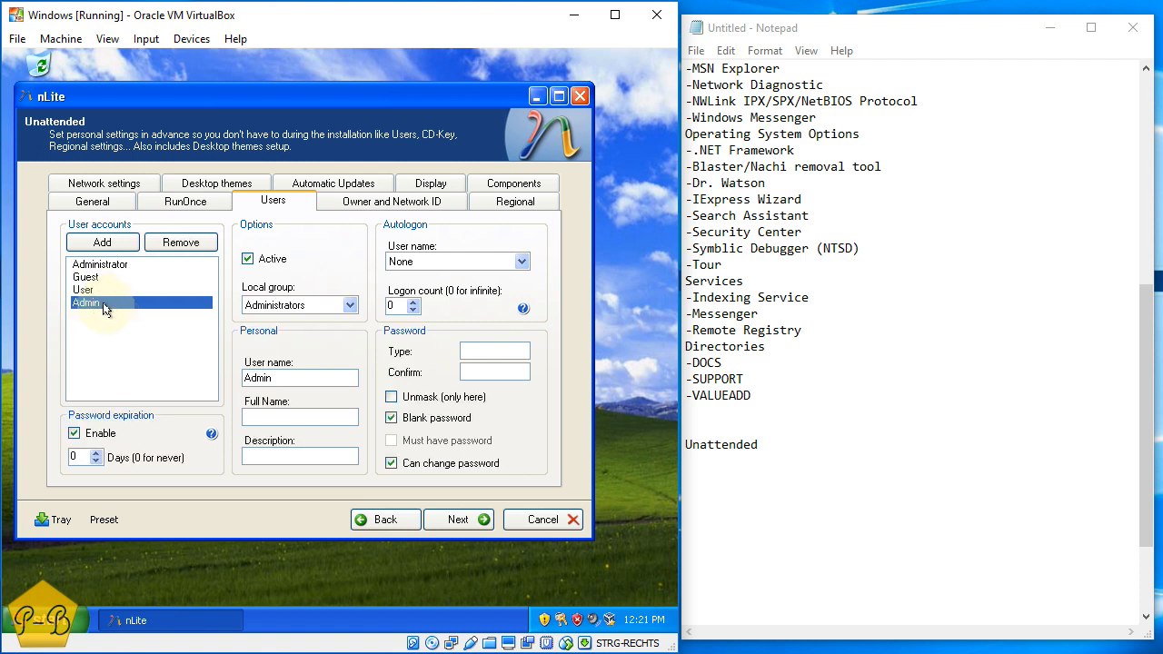
{"action": "left_click", "coordinate": [110, 292]}
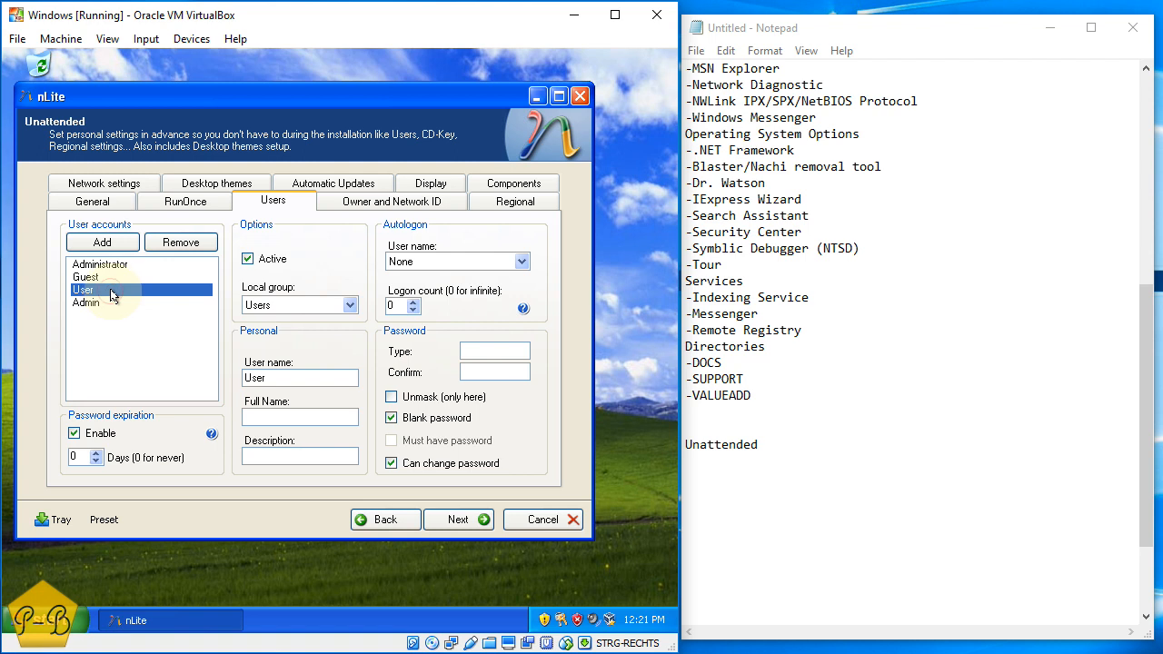
Set the workgroup to "workgroup" and the computer name to "COMPUTER" in the owner and network ID settings
{"action": "left_click", "coordinate": [368, 212]}
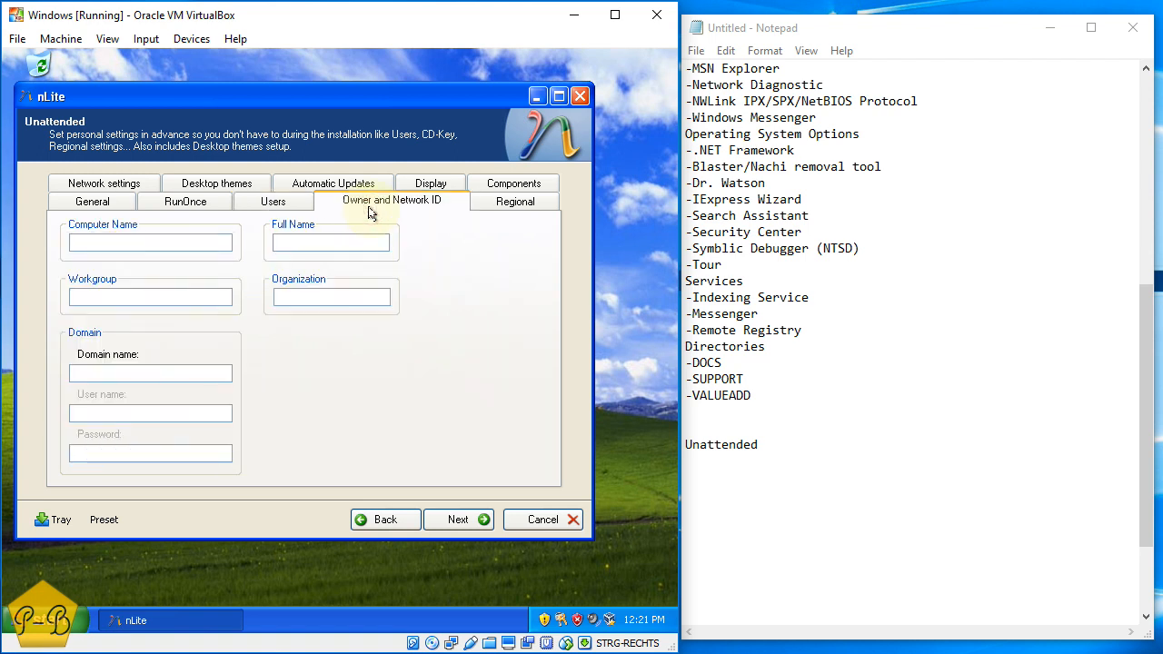
{"action": "left_click", "coordinate": [185, 243]}
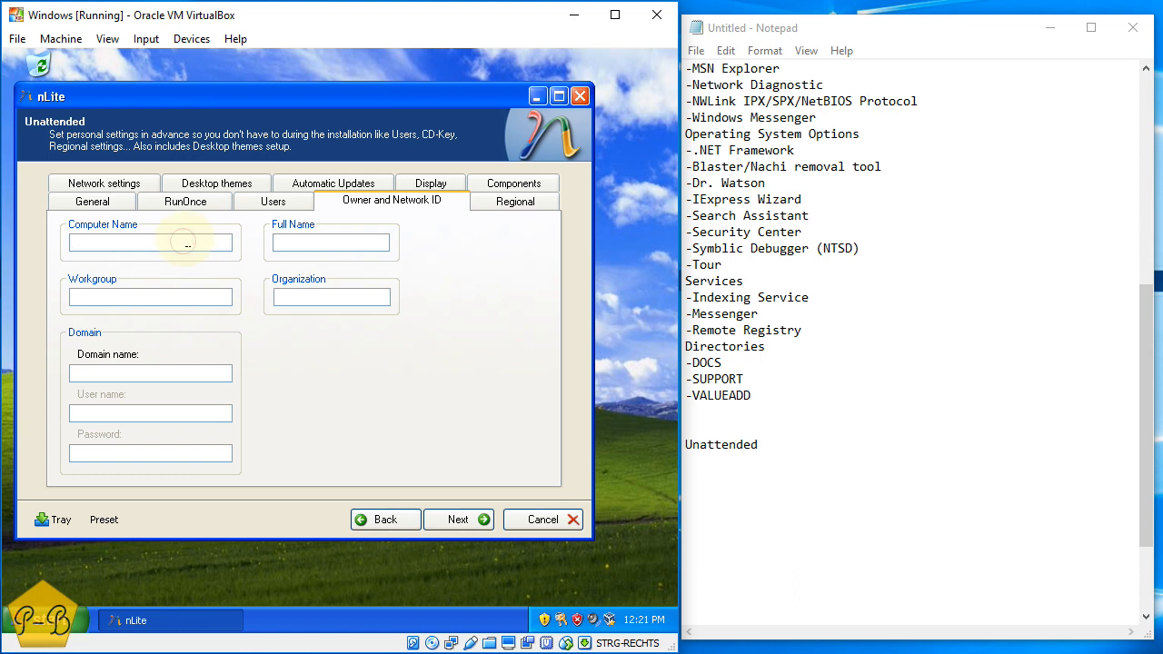
{"action": "left_click", "coordinate": [166, 294]}
{"action": "type", "text": "workgroup"}
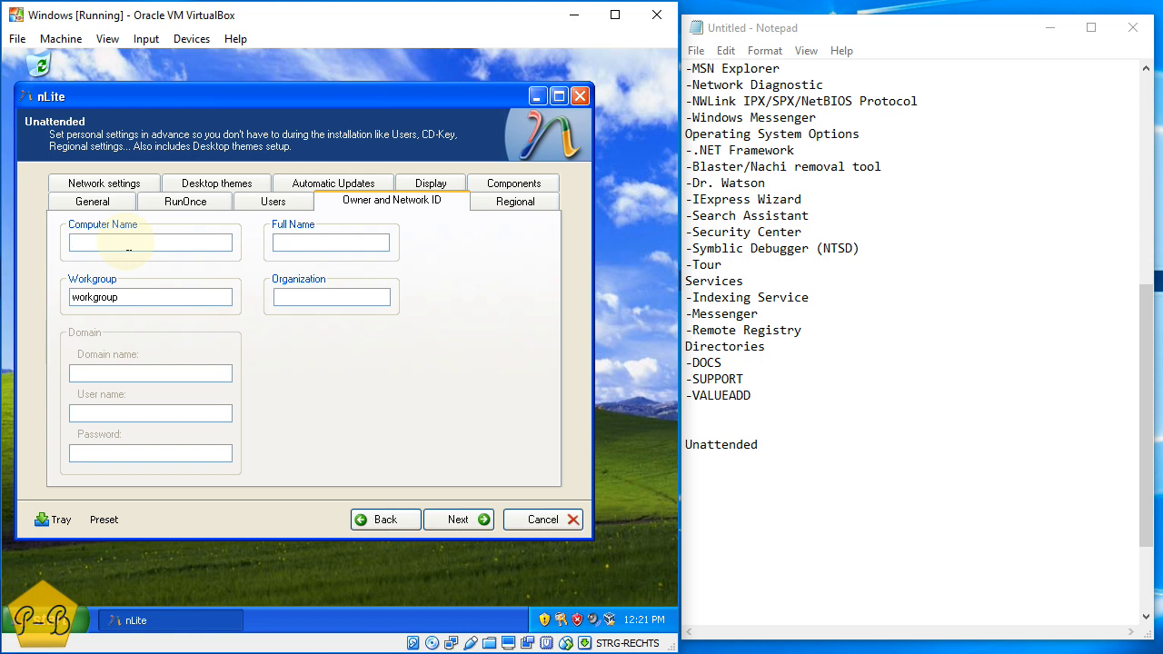
{"action": "left_click", "coordinate": [129, 248]}
{"action": "type", "text": "COMPUTER"}
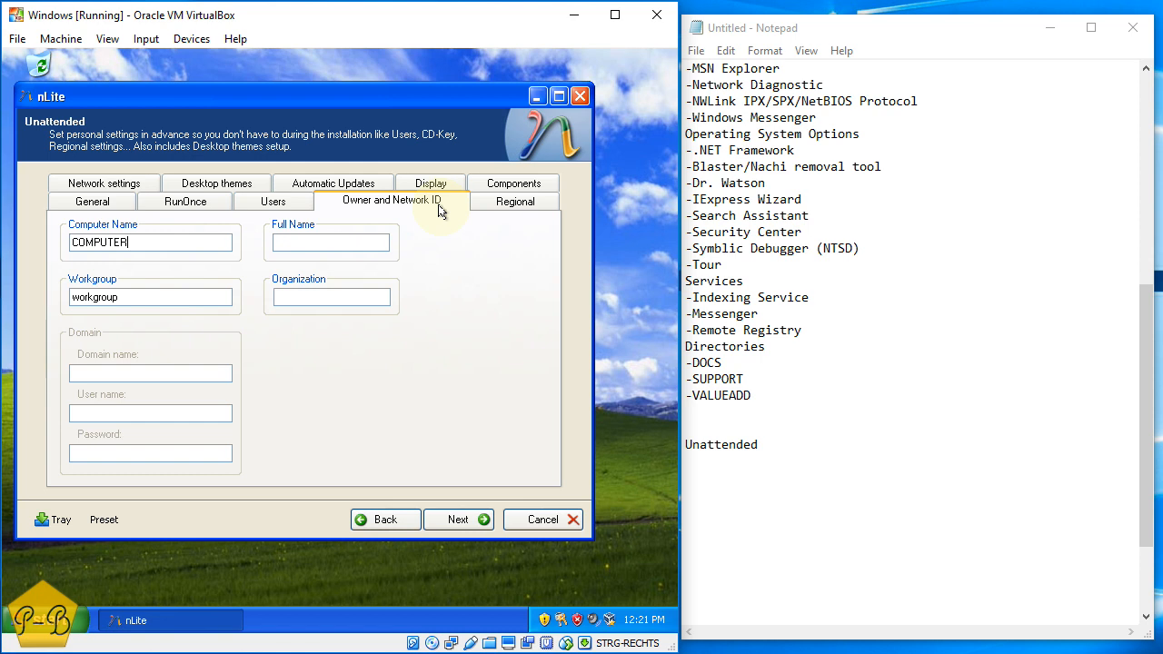
Review the Regional, Network settings and Desktop themes pages
{"action": "left_click", "coordinate": [517, 202]}
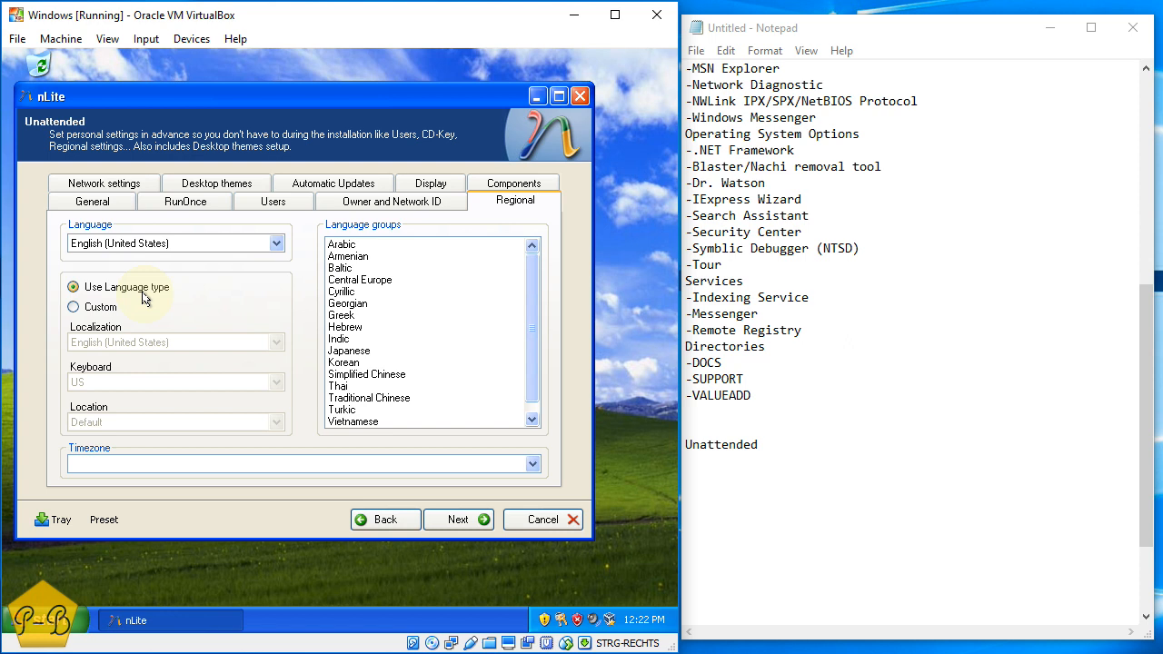
{"action": "left_click", "coordinate": [105, 185]}
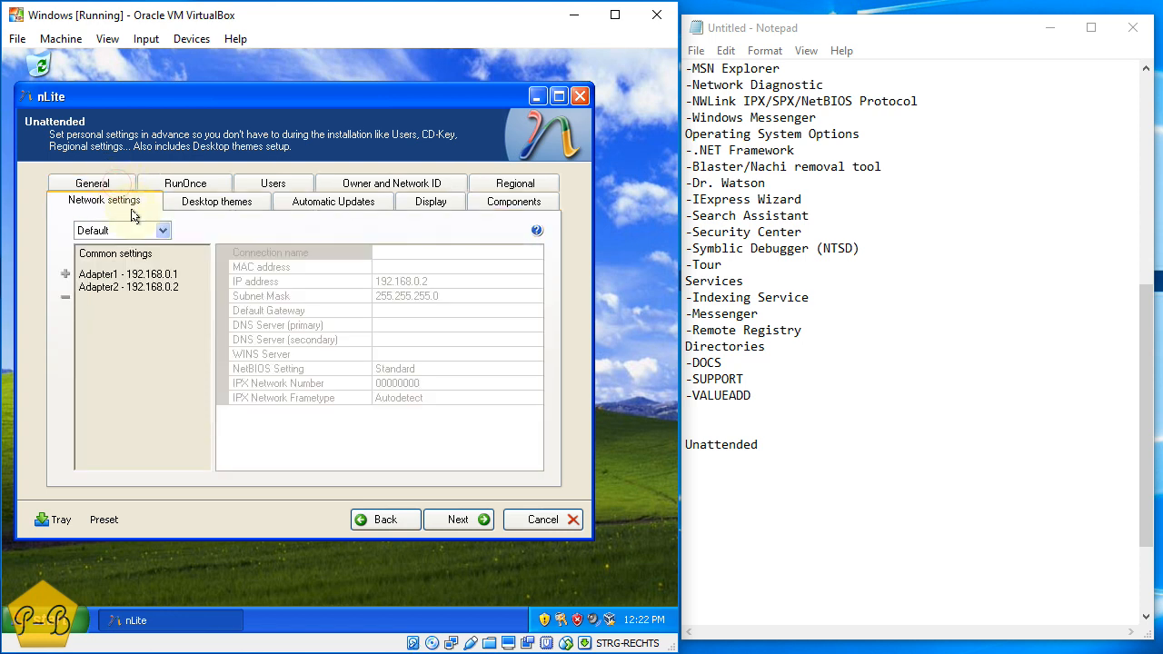
{"action": "left_click", "coordinate": [239, 201]}
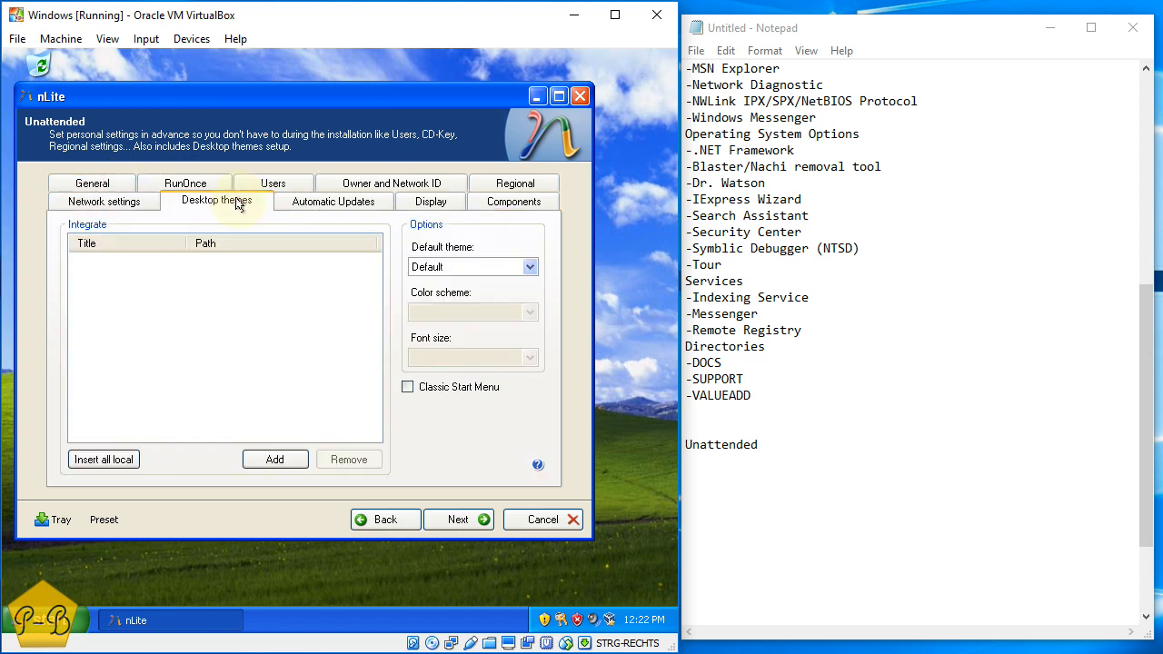
In the unattended update settings, tick Elevate Non-Admins and Include minor updates, and set Automatic Updates to Disabled
{"action": "left_click", "coordinate": [331, 203]}
{"action": "left_click", "coordinate": [272, 243]}
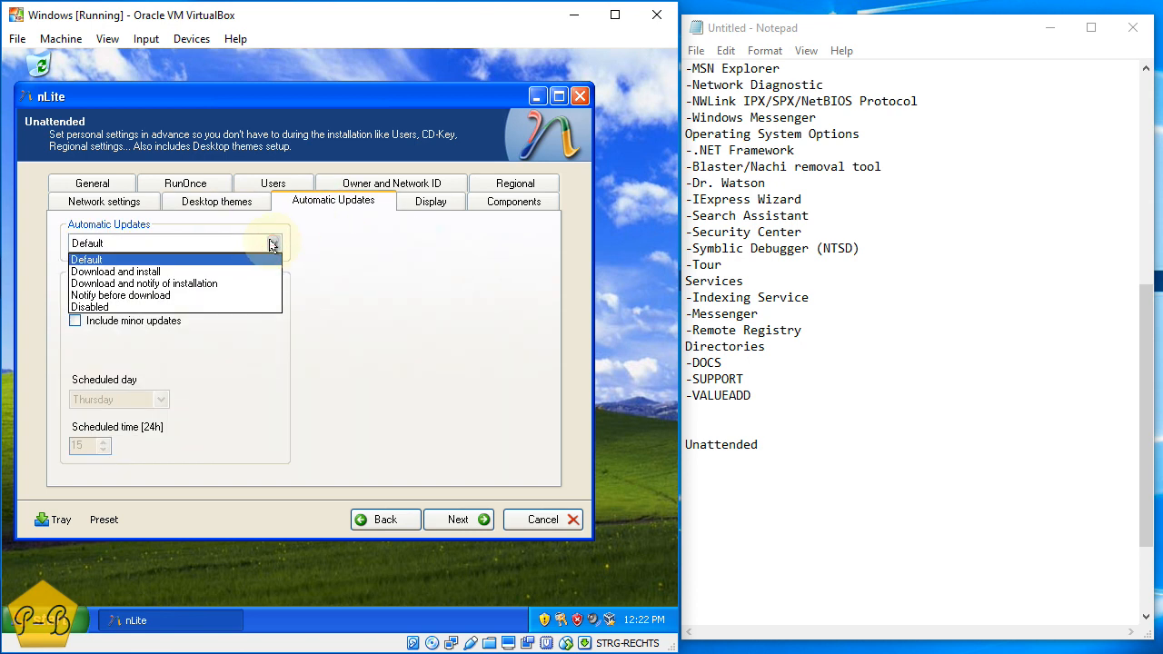
{"action": "left_click", "coordinate": [176, 309]}
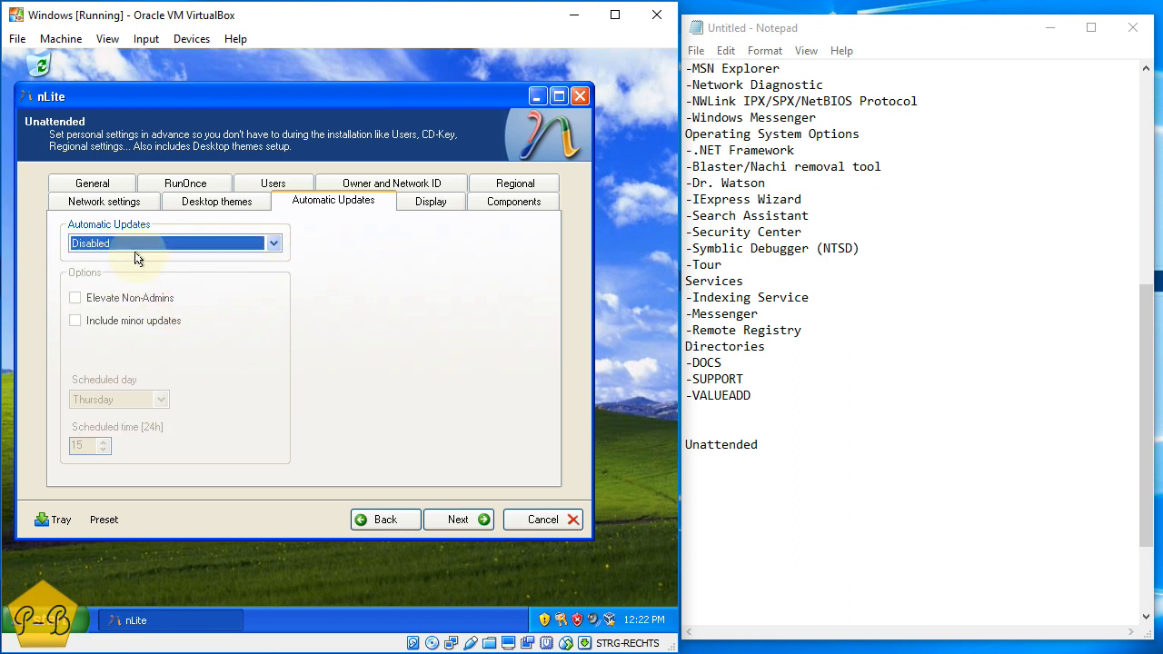
{"action": "left_click", "coordinate": [138, 243]}
{"action": "left_click", "coordinate": [122, 261]}
{"action": "left_click", "coordinate": [75, 297]}
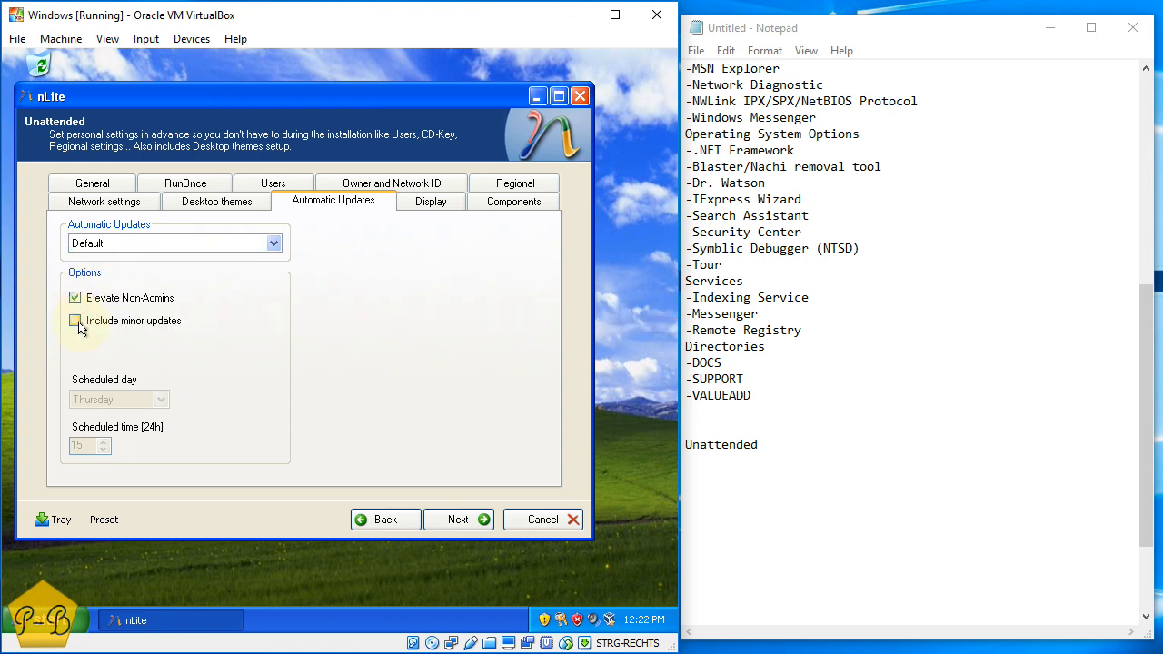
{"action": "left_click", "coordinate": [74, 321]}
{"action": "left_click", "coordinate": [183, 247]}
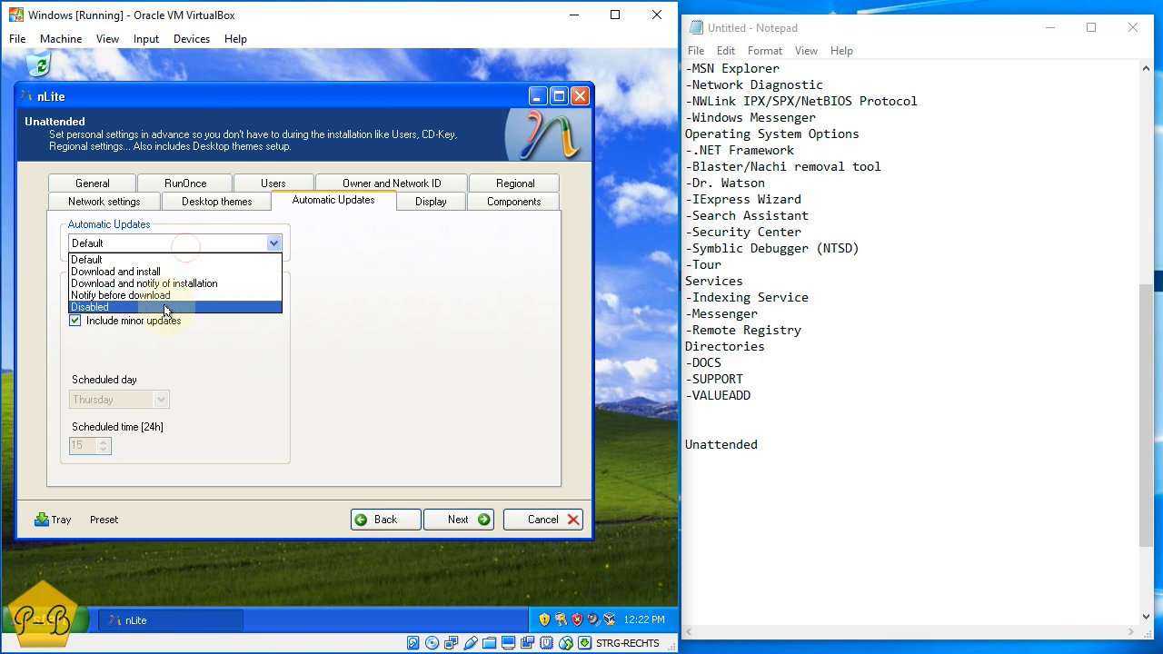
{"action": "left_click", "coordinate": [162, 309]}
Review the Display and Components pages of the Unattended settings and continue to the Options stage
{"action": "left_click", "coordinate": [418, 203]}
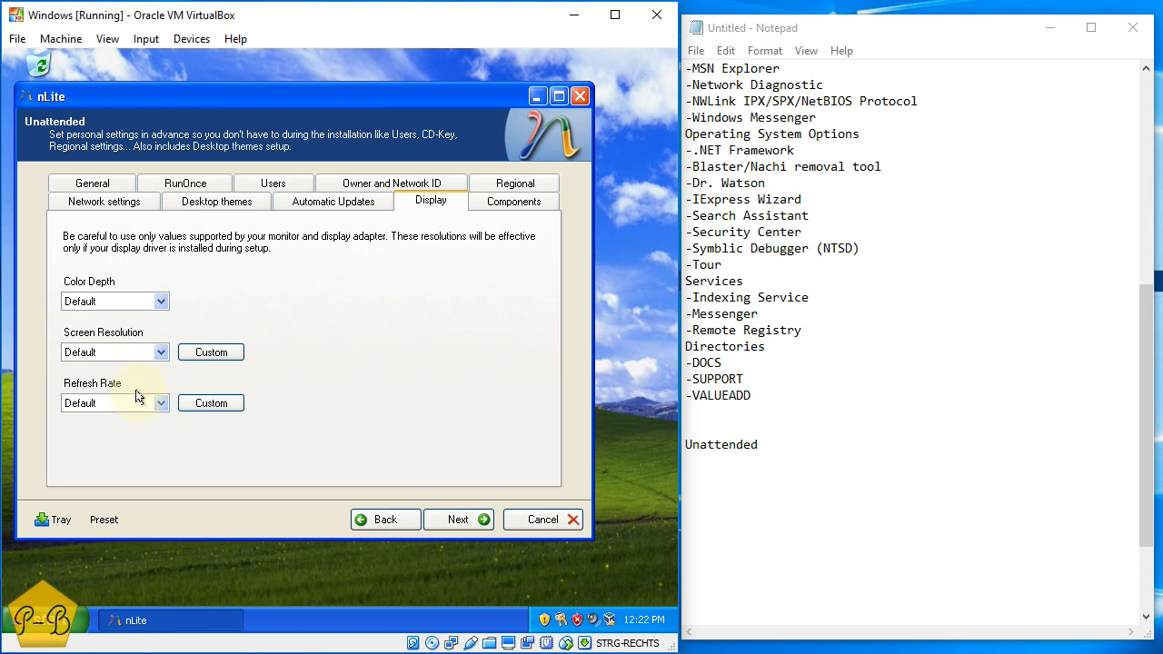
{"action": "left_click", "coordinate": [498, 203]}
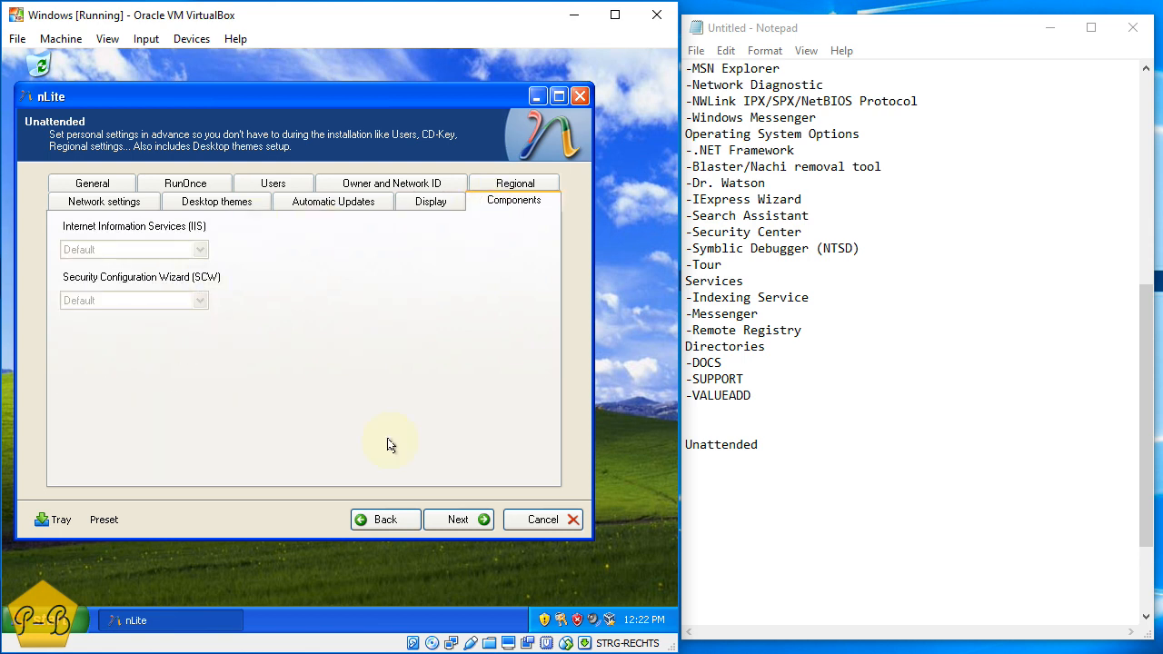
{"action": "left_click", "coordinate": [457, 521]}
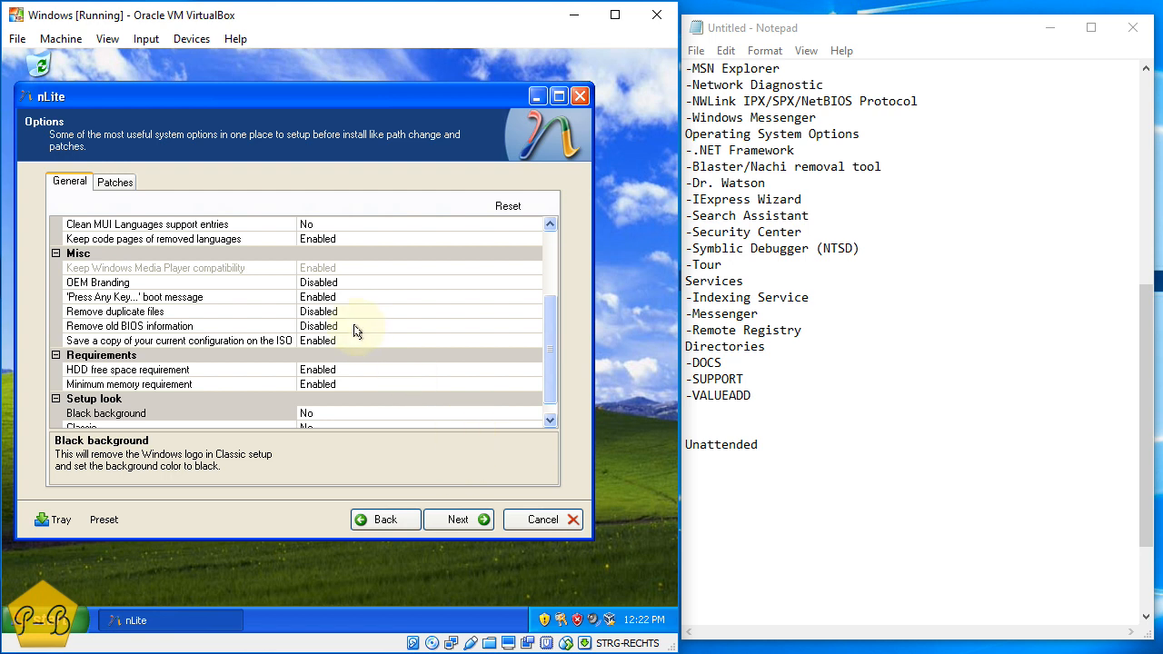
Set Clean MUI Languages support entries to Yes and Remove duplicate files to Enabled
{"action": "left_click", "coordinate": [313, 225]}
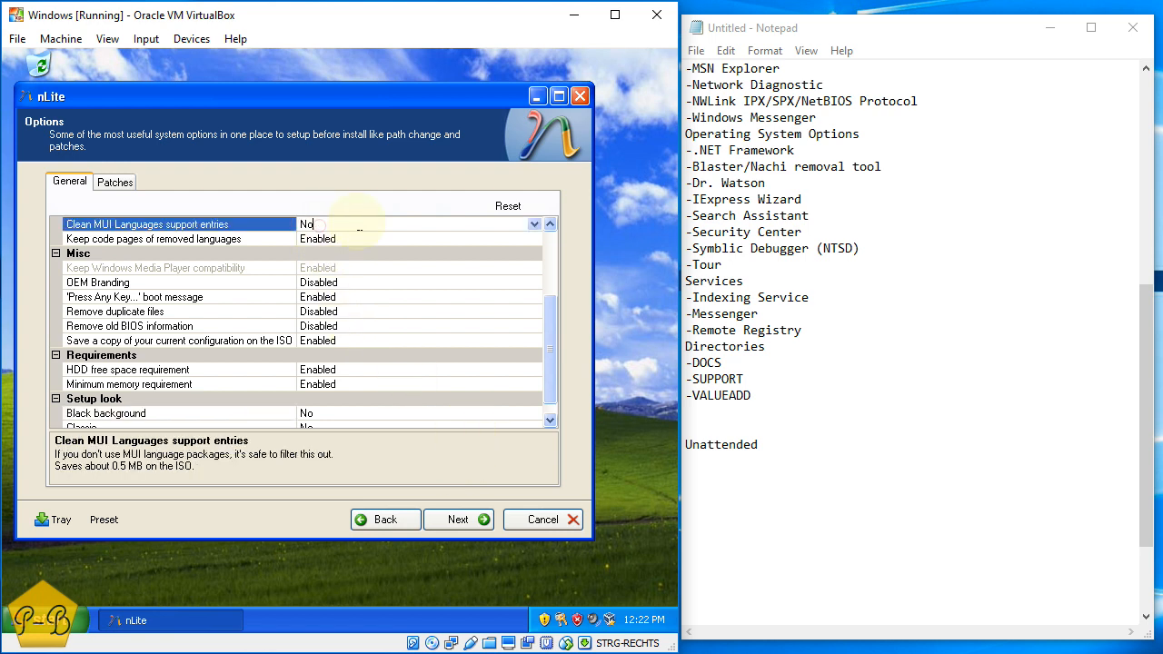
{"action": "left_click", "coordinate": [534, 225]}
{"action": "left_click", "coordinate": [507, 240]}
{"action": "left_click", "coordinate": [353, 315]}
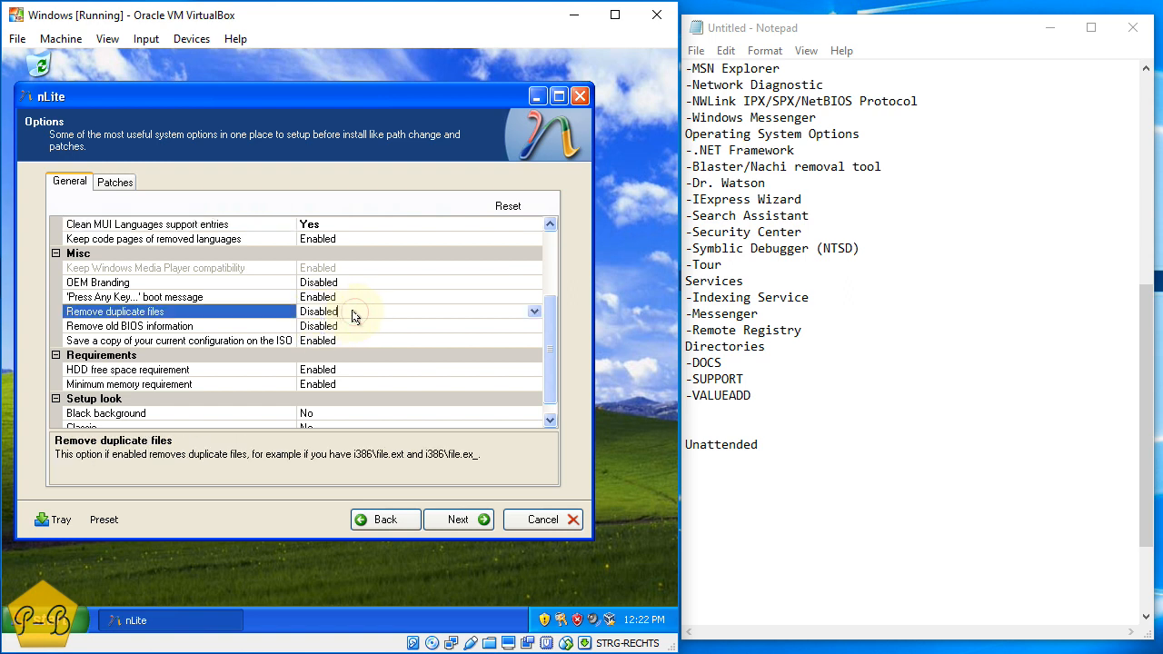
{"action": "left_click", "coordinate": [534, 311]}
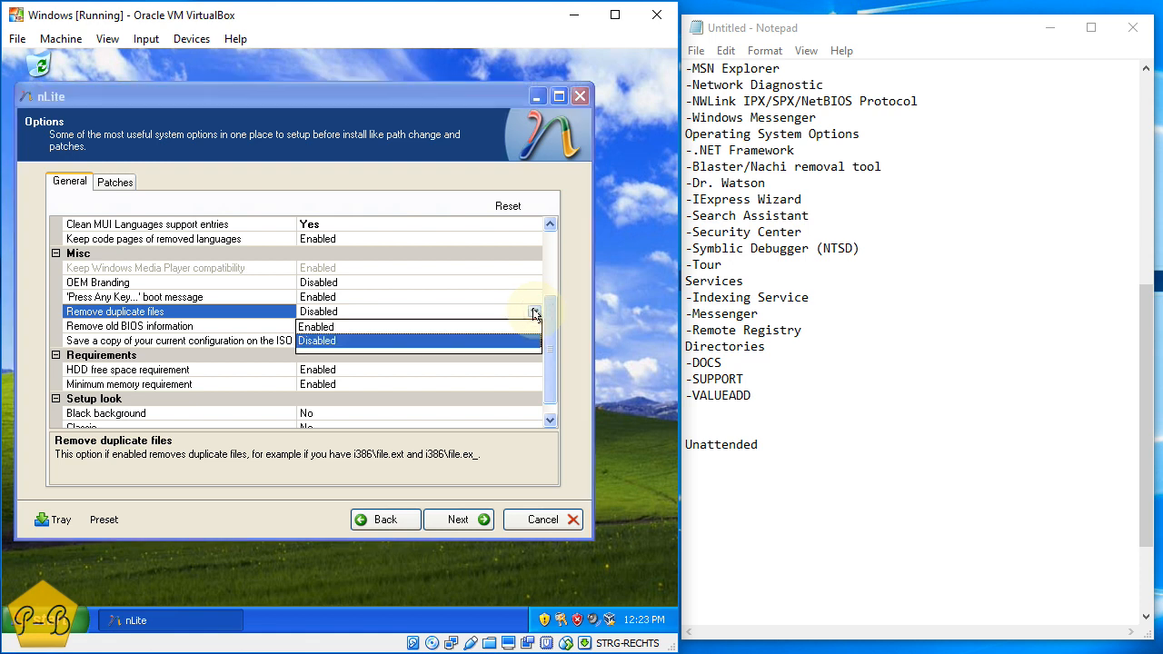
{"action": "left_click", "coordinate": [506, 328]}
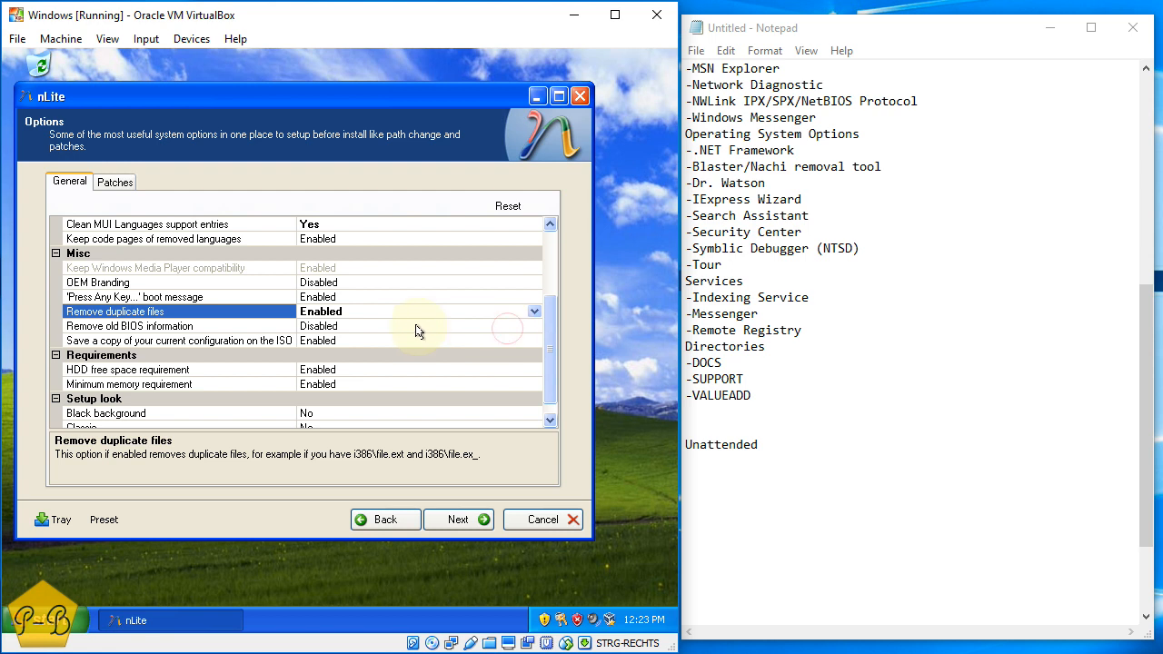
Review the Remove old BIOS information, Save a copy of your current configuration on the ISO, and Classic setup look options
{"action": "left_click", "coordinate": [362, 328]}
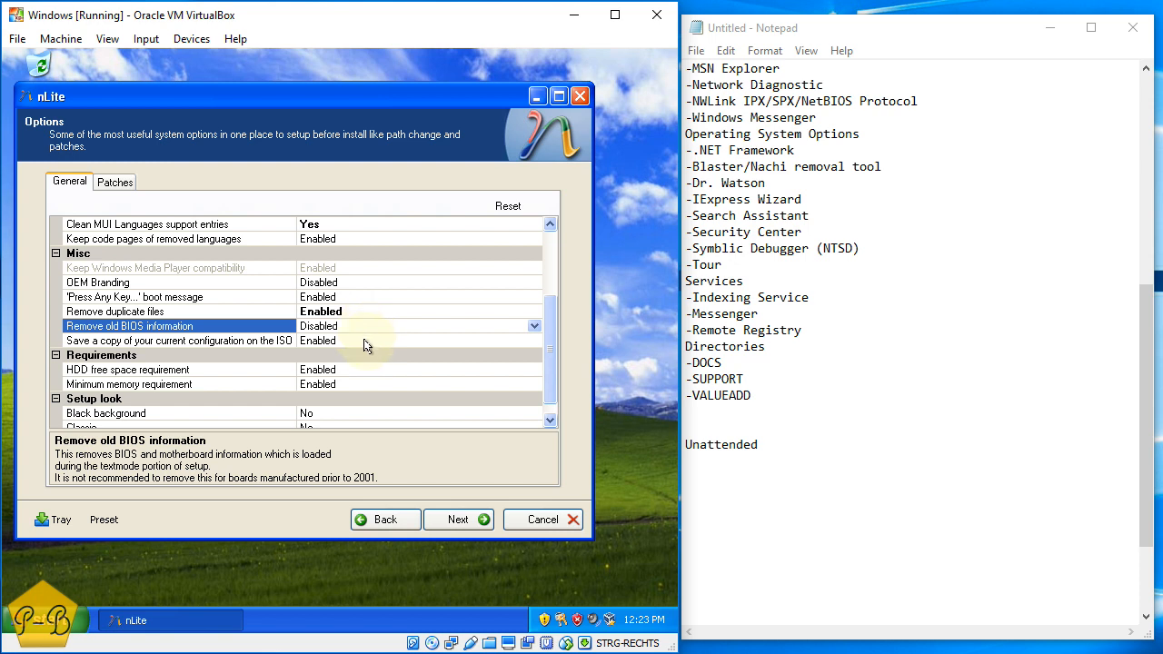
{"action": "left_click", "coordinate": [360, 340]}
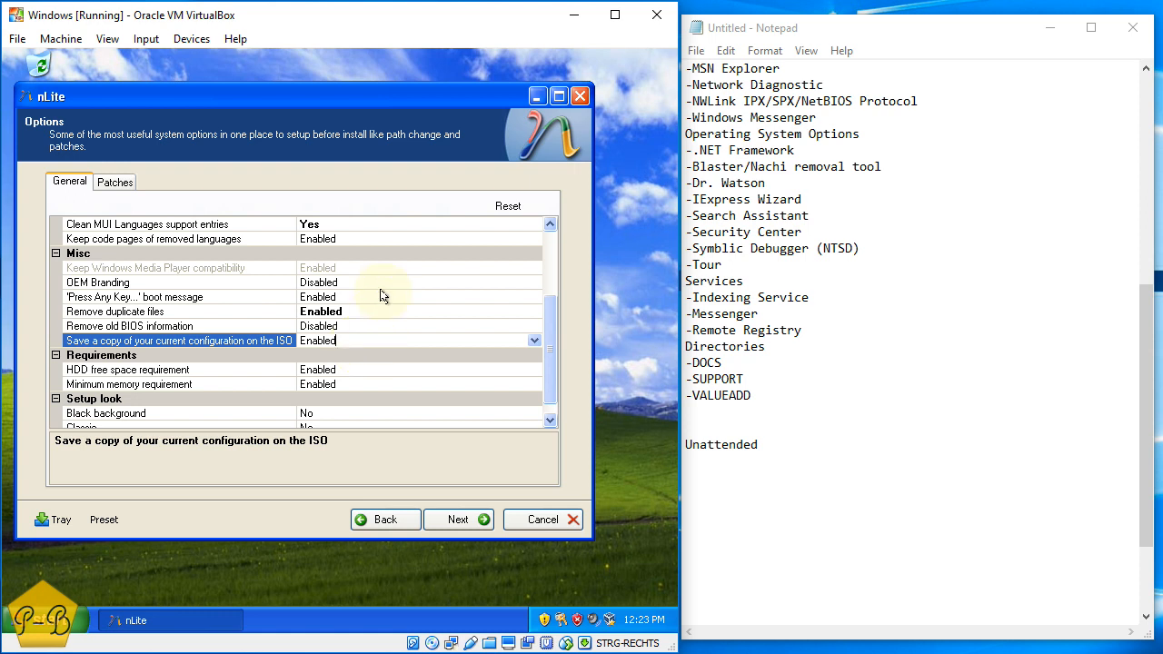
{"action": "left_click_drag", "start_coordinate": [551, 360], "coordinate": [549, 380]}
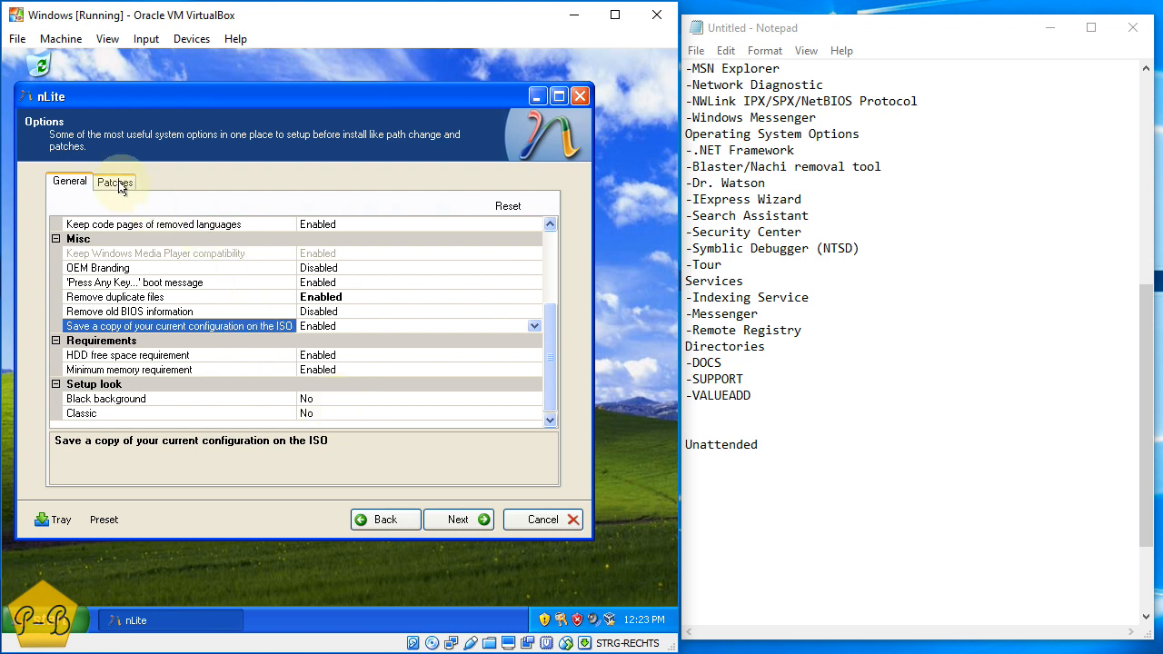
{"action": "left_click", "coordinate": [320, 414]}
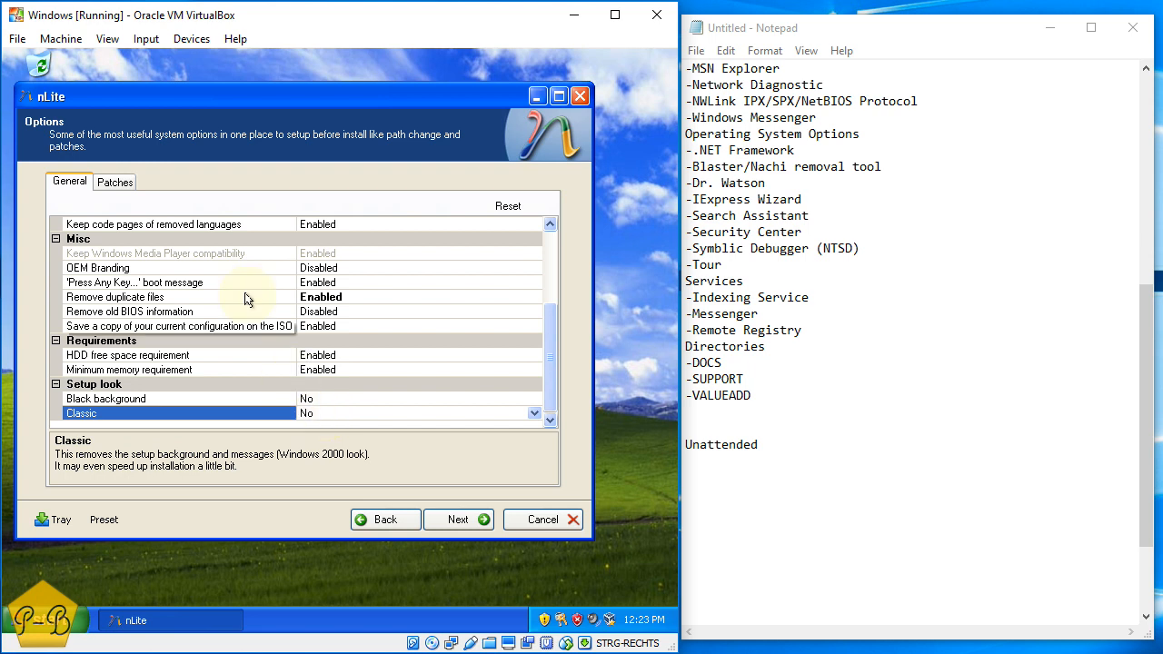
In the patches options, disable SFC (Windows File Protection) and enable Unsigned Themes Support
{"action": "left_click", "coordinate": [115, 182]}
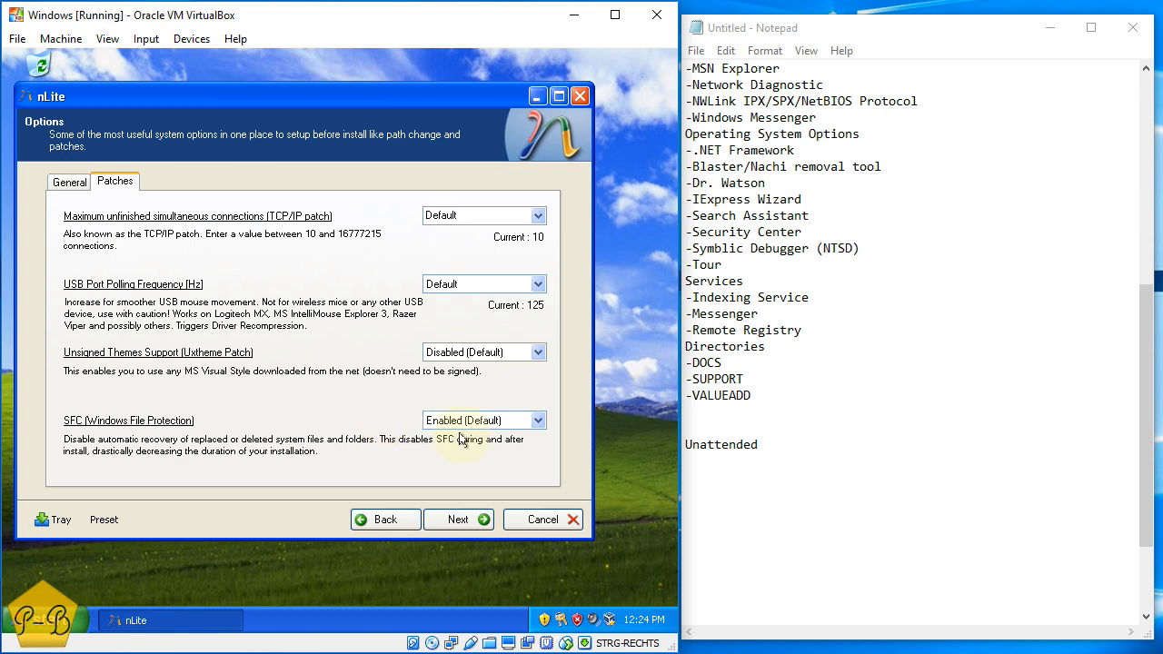
{"action": "left_click", "coordinate": [537, 423]}
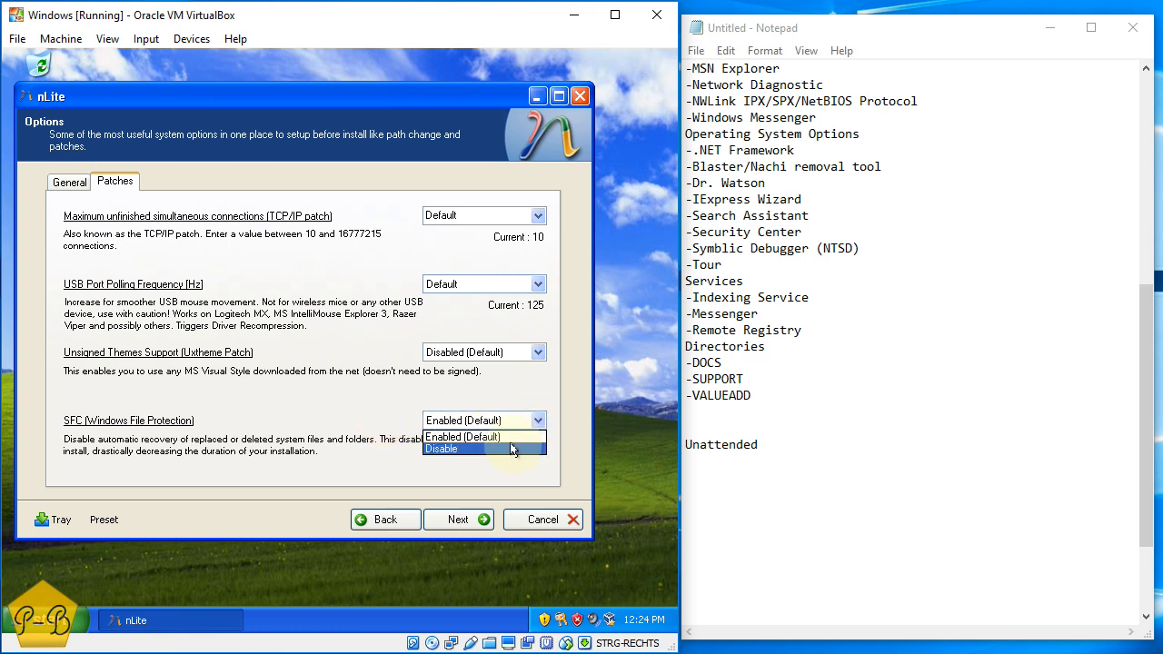
{"action": "left_click", "coordinate": [512, 448]}
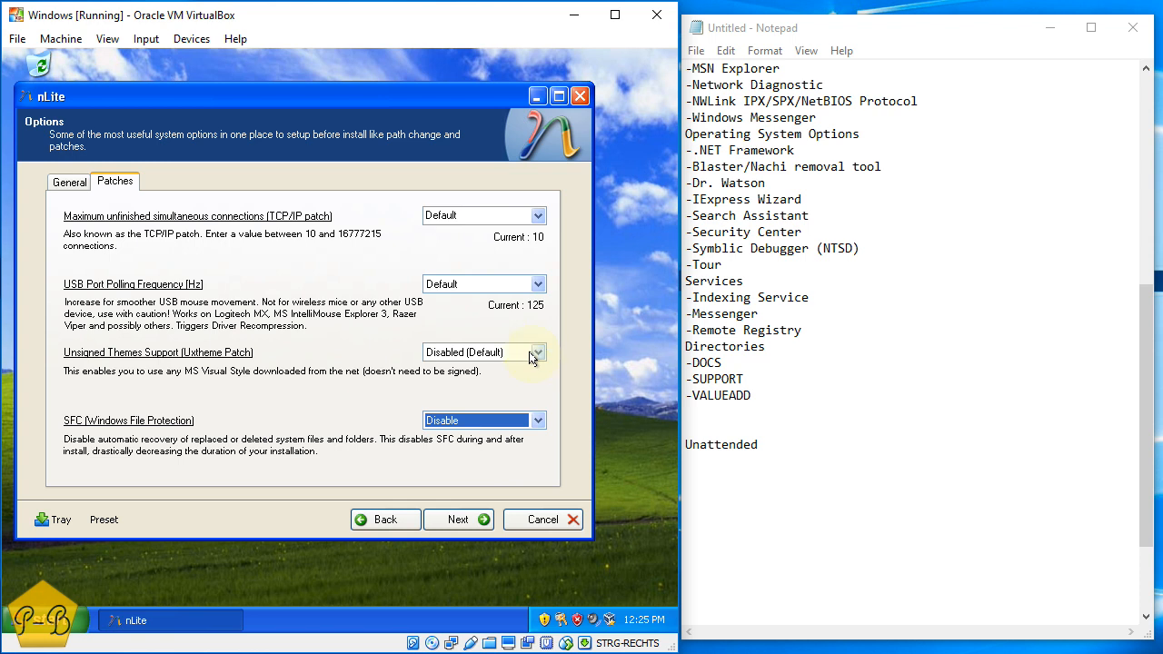
{"action": "left_click", "coordinate": [534, 352]}
{"action": "left_click", "coordinate": [520, 370]}
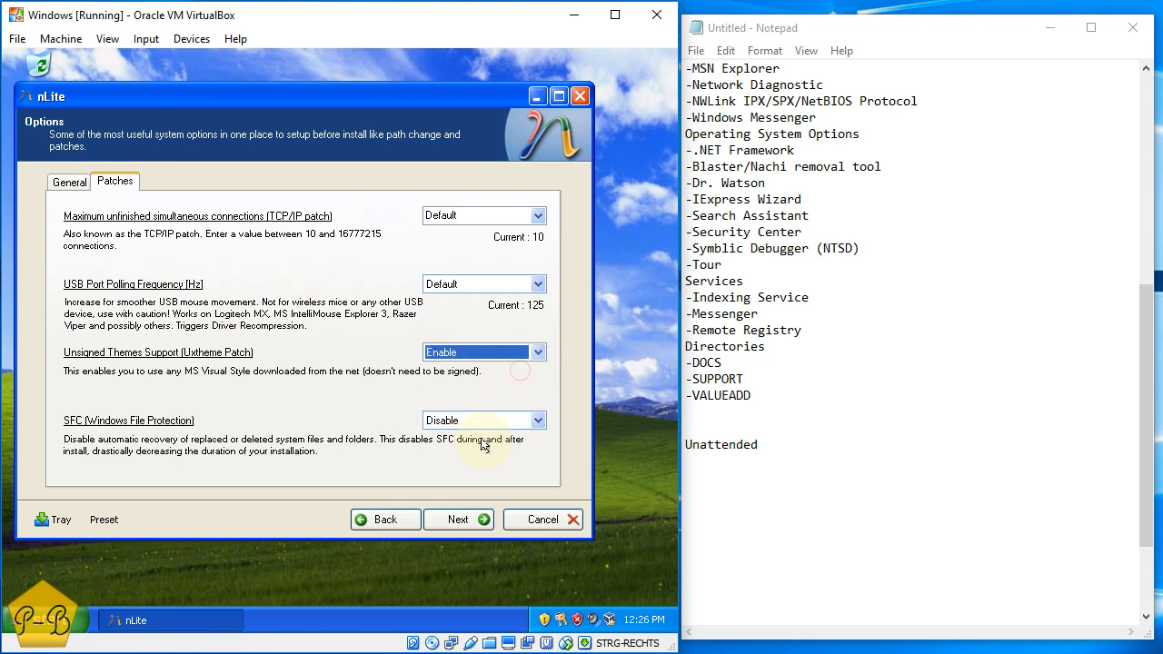
Show the advanced entries on the Tweaks page, and return to the General page of the Unattended settings
{"action": "left_click", "coordinate": [461, 517]}
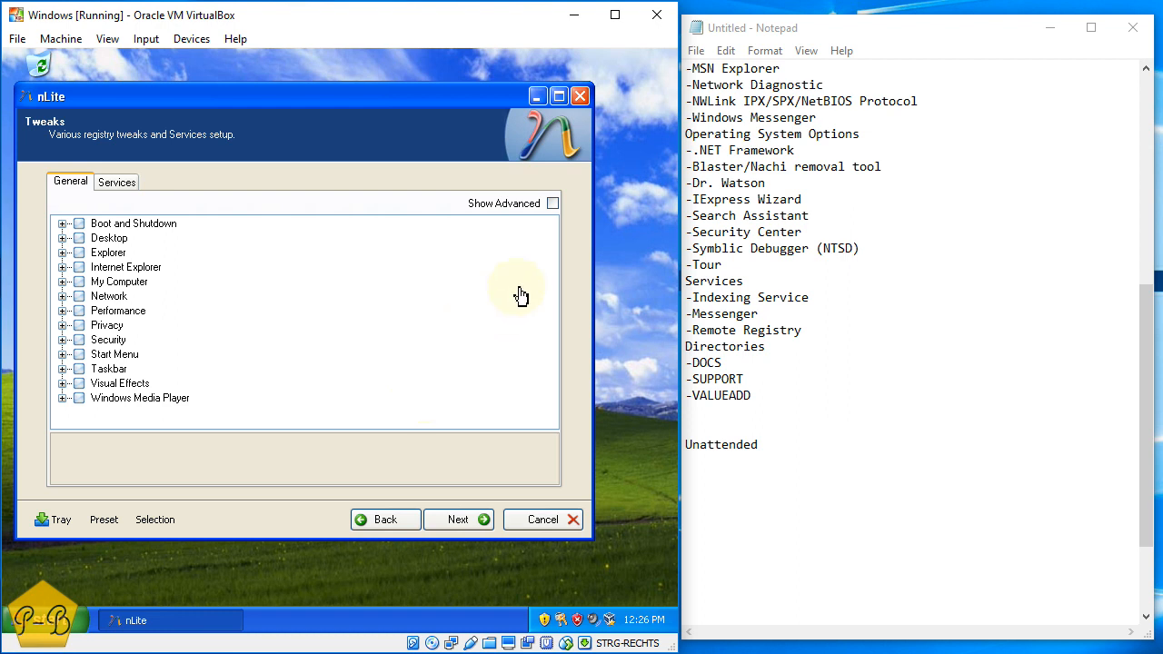
{"action": "left_click", "coordinate": [553, 204]}
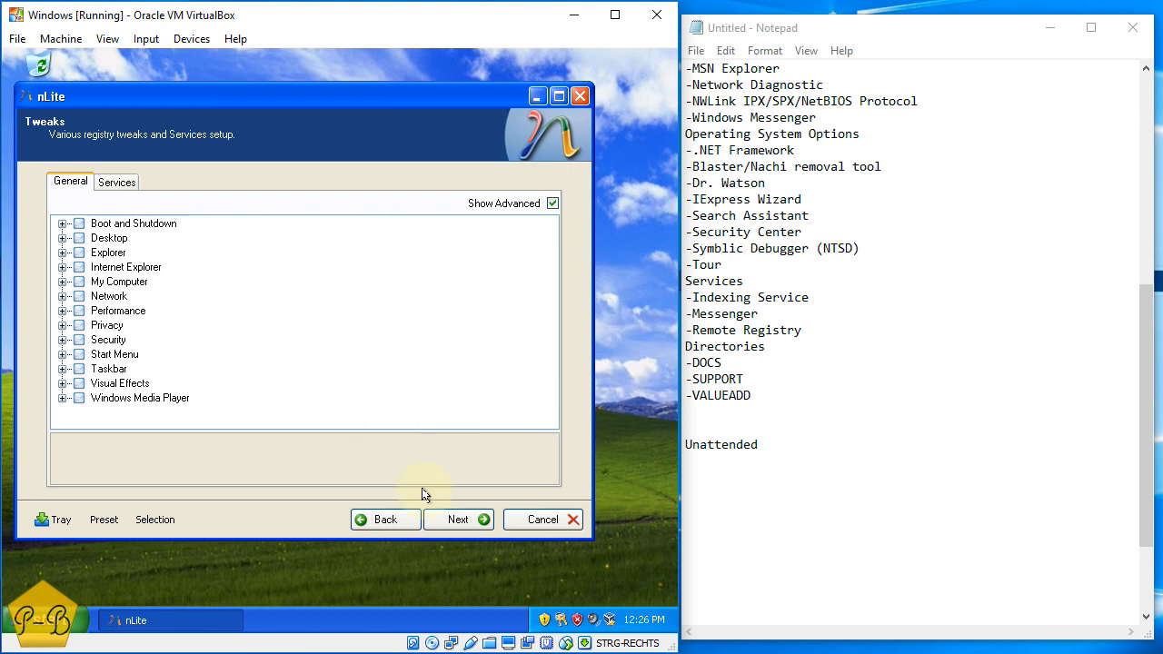
{"action": "left_click", "coordinate": [393, 525]}
{"action": "left_click", "coordinate": [393, 525]}
{"action": "left_click", "coordinate": [393, 525]}
{"action": "left_click", "coordinate": [451, 519]}
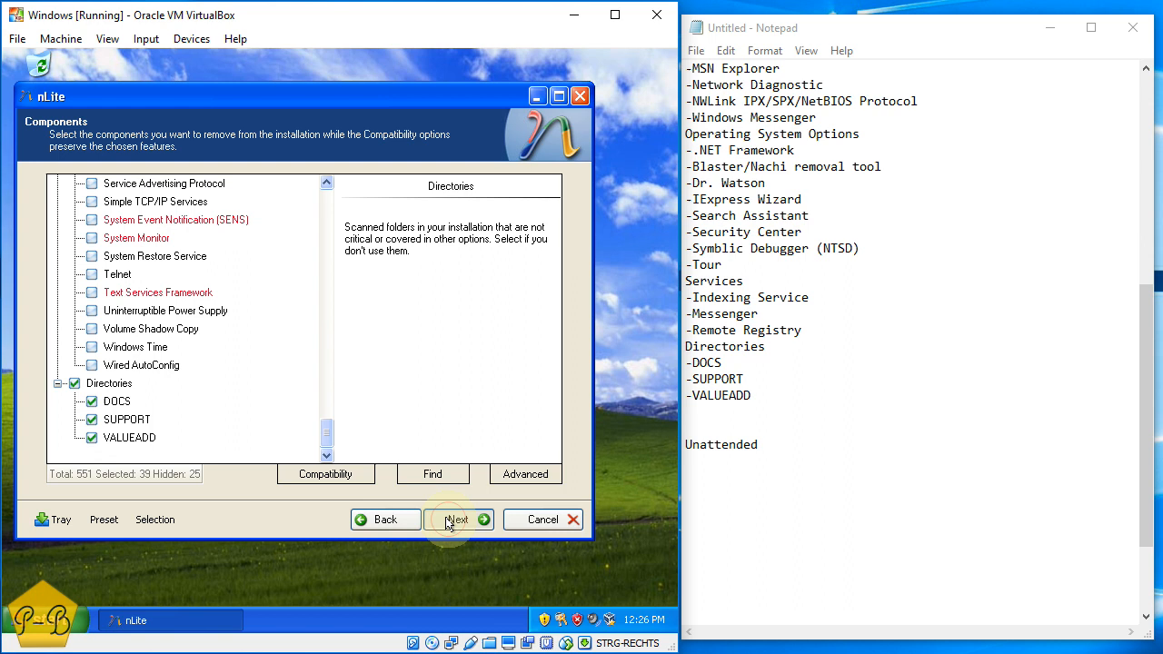
{"action": "left_click", "coordinate": [94, 185]}
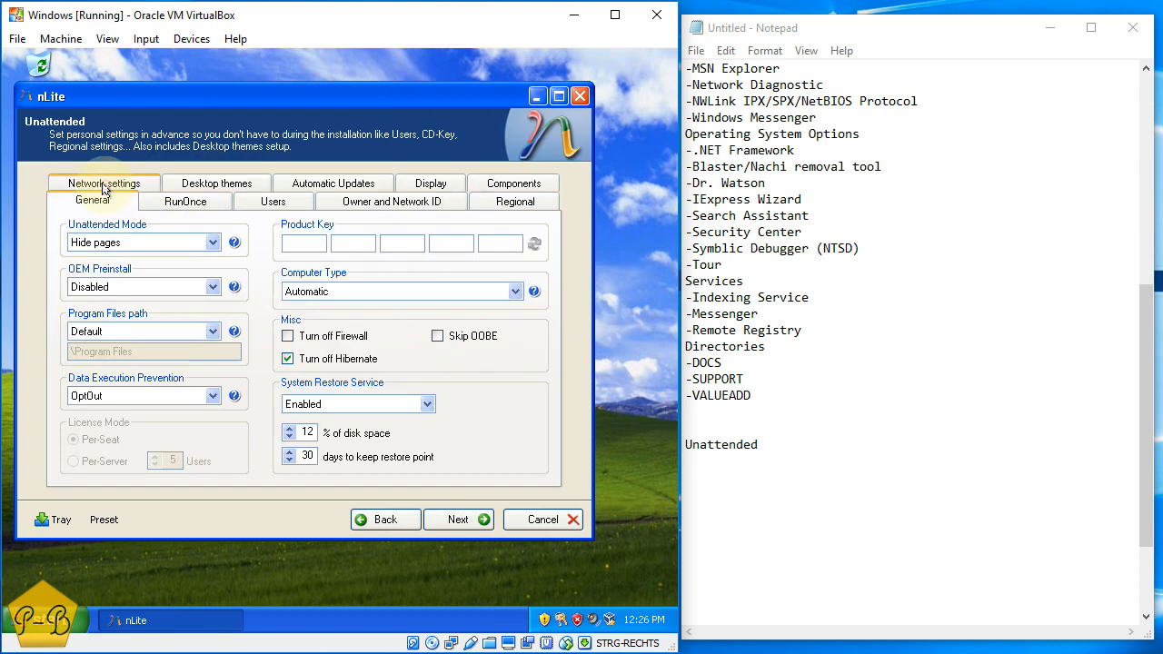
Under the Unattended heading in Notepad, add the line "-General" followed by "--Unattended Mode:Hide pages"
{"action": "left_click", "coordinate": [818, 509]}
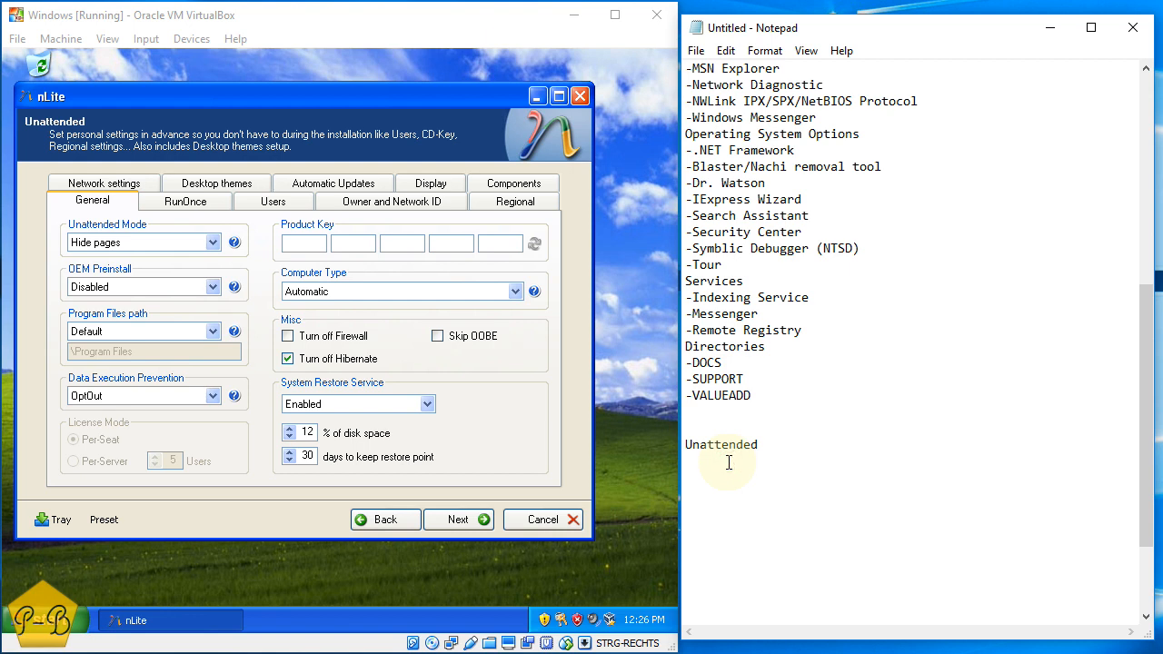
{"action": "type", "text": "-General"}
{"action": "key", "text": "Return"}
{"action": "type", "text": "--"}
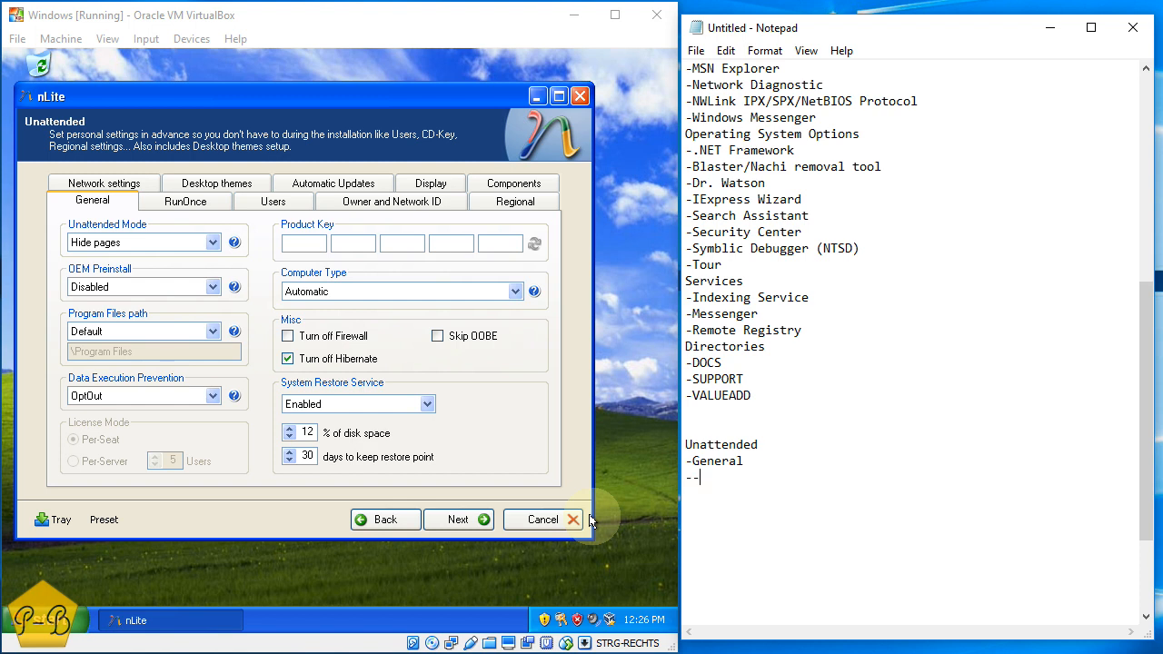
{"action": "type", "text": "Hide pages"}
{"action": "type", "text": "U"}
{"action": "type", "text": "na"}
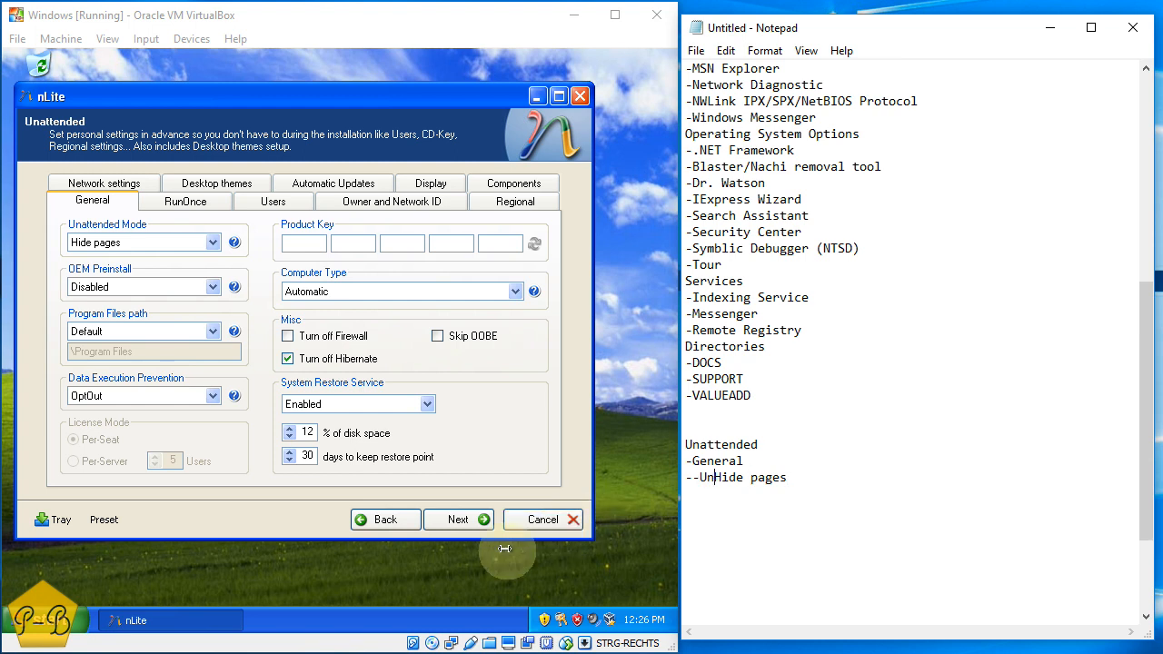
{"action": "type", "text": "tte"}
{"action": "type", "text": "nded Mode"}
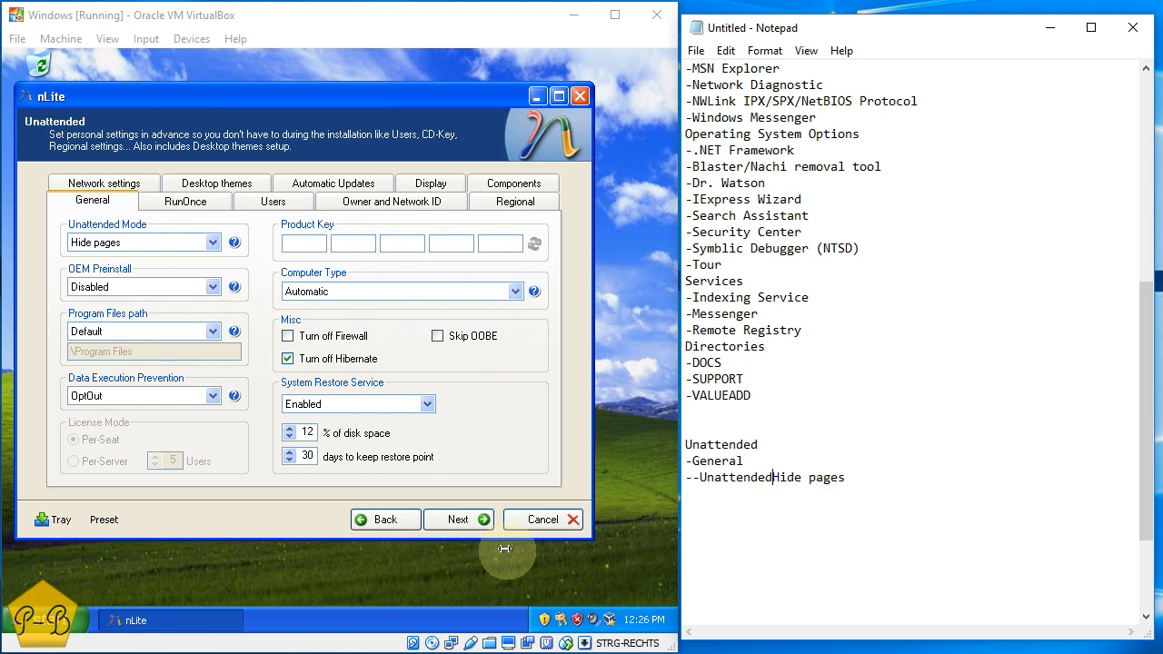
{"action": "type", "text": ":"}
{"action": "key", "text": "End"}
Add the lines "--OEM Preinstall:Disabled" and "--Program Files path:default" to the General notes
{"action": "key", "text": "Return"}
{"action": "type", "text": "--OEM Preinstall:Disable"}
{"action": "key", "text": "Return"}
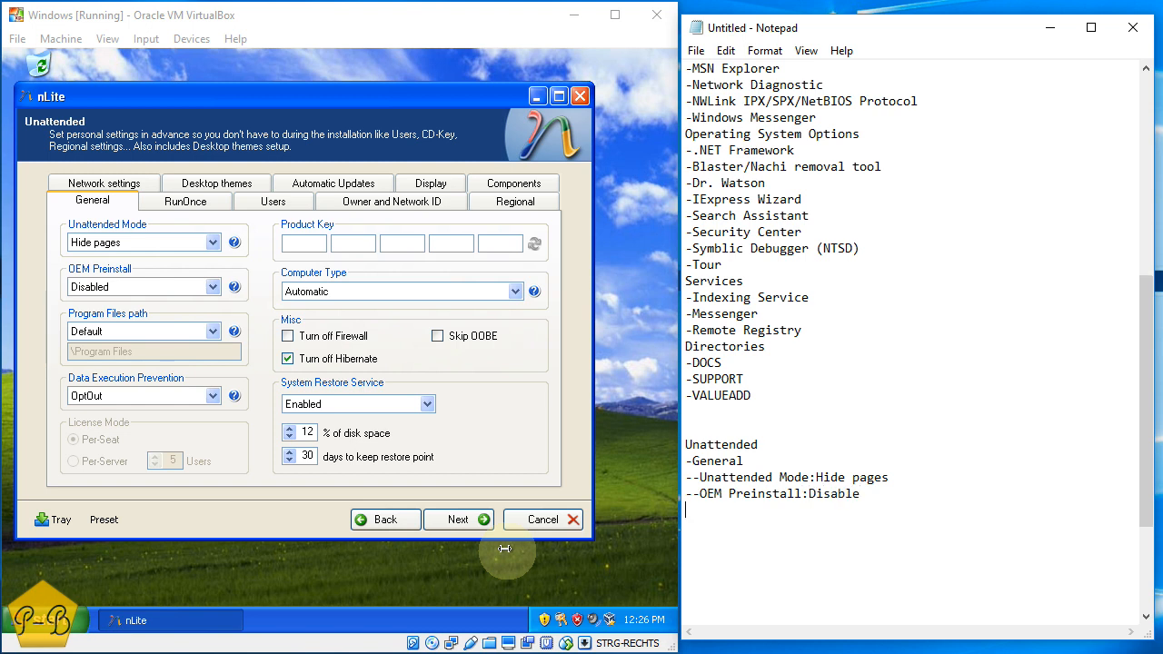
{"action": "type", "text": "d"}
{"action": "type", "text": "--P"}
{"action": "type", "text": "r"}
{"action": "type", "text": "oga"}
{"action": "type", "text": "m File"}
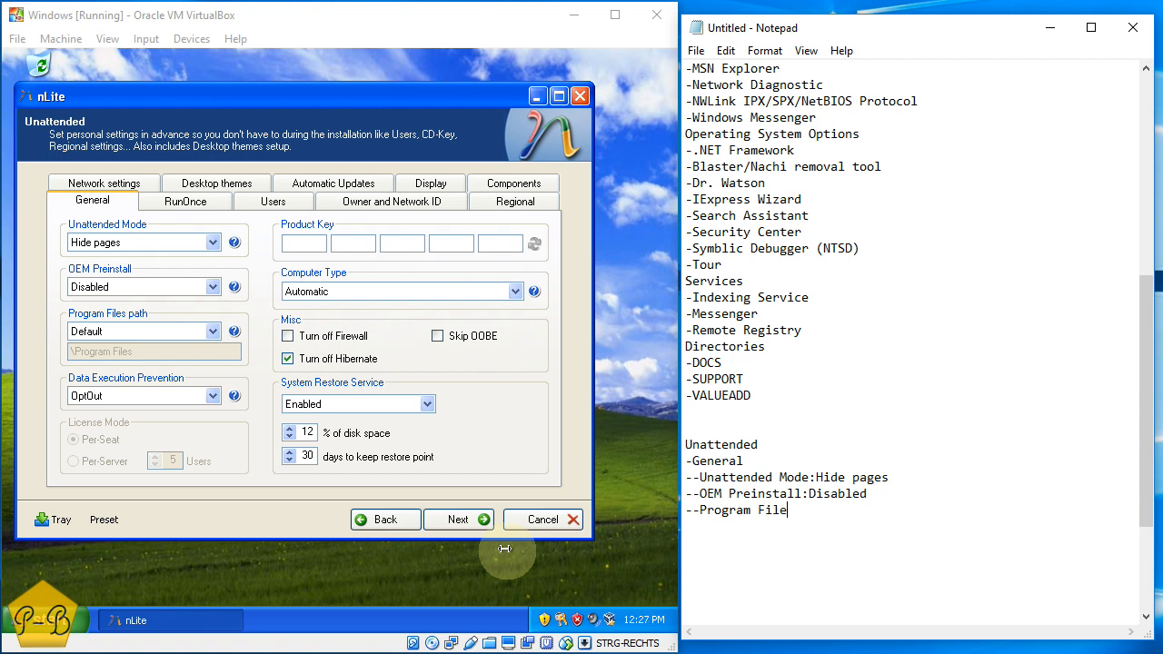
{"action": "type", "text": "s path:"}
{"action": "key", "text": "BackSpace"}
{"action": "type", "text": "default"}
{"action": "key", "text": "Return"}
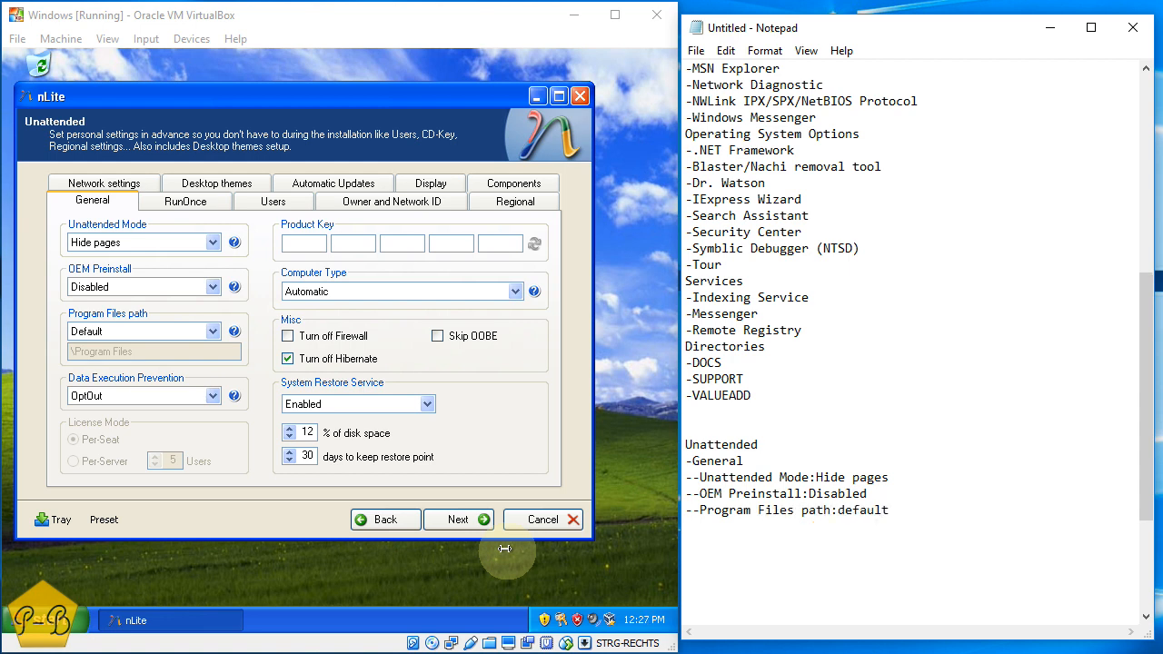
Add the line "--Data Execution Prevention:OptOut" to the General notes
{"action": "type", "text": "Data"}
{"action": "type", "text": "--"}
{"action": "type", "text": " Execution "}
{"action": "type", "text": "Prevention:"}
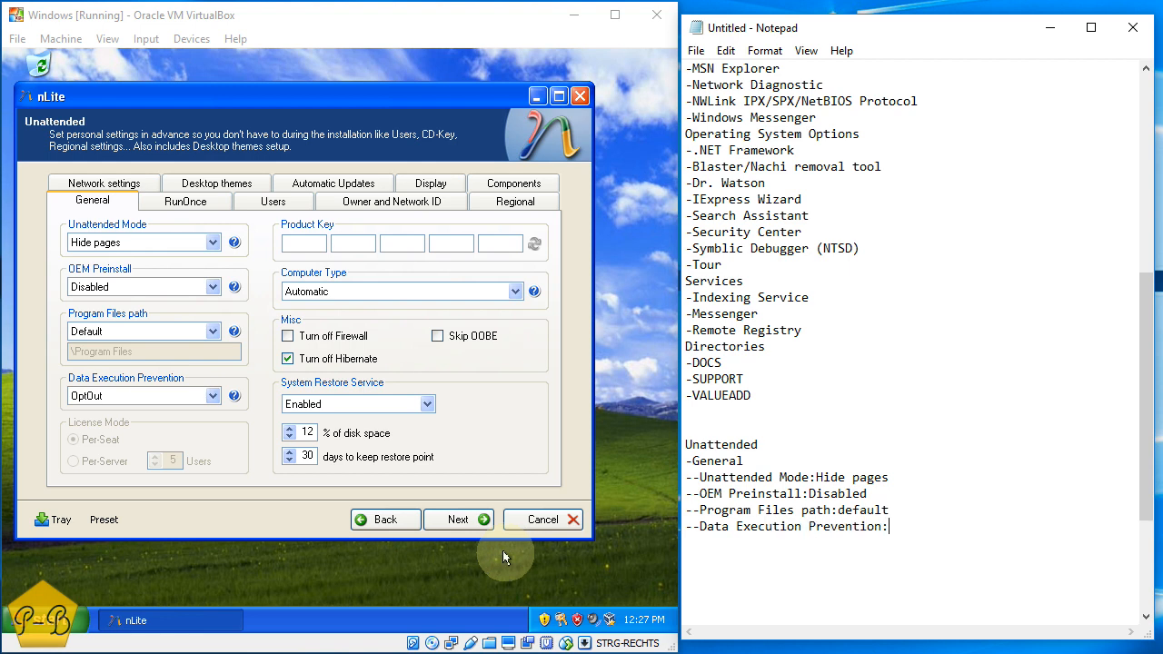
{"action": "type", "text": "OptOut"}
{"action": "key", "text": "Return"}
Add a "--Product Key" line below the Data Execution Prevention note
{"action": "type", "text": "Pro"}
{"action": "key", "text": "BackSpace"}
{"action": "key", "text": "BackSpace"}
{"action": "key", "text": "BackSpace"}
{"action": "type", "text": "--Product Key"}
{"action": "key", "text": "BackSpace"}
{"action": "key", "text": "BackSpace"}
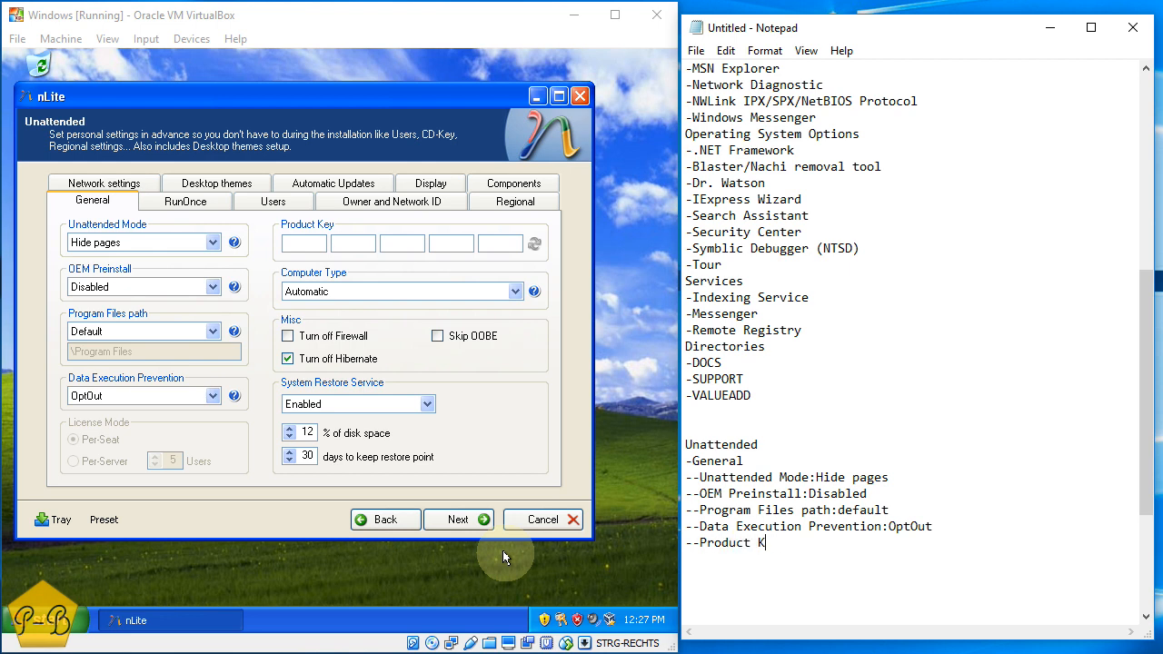
{"action": "type", "text": "ey"}
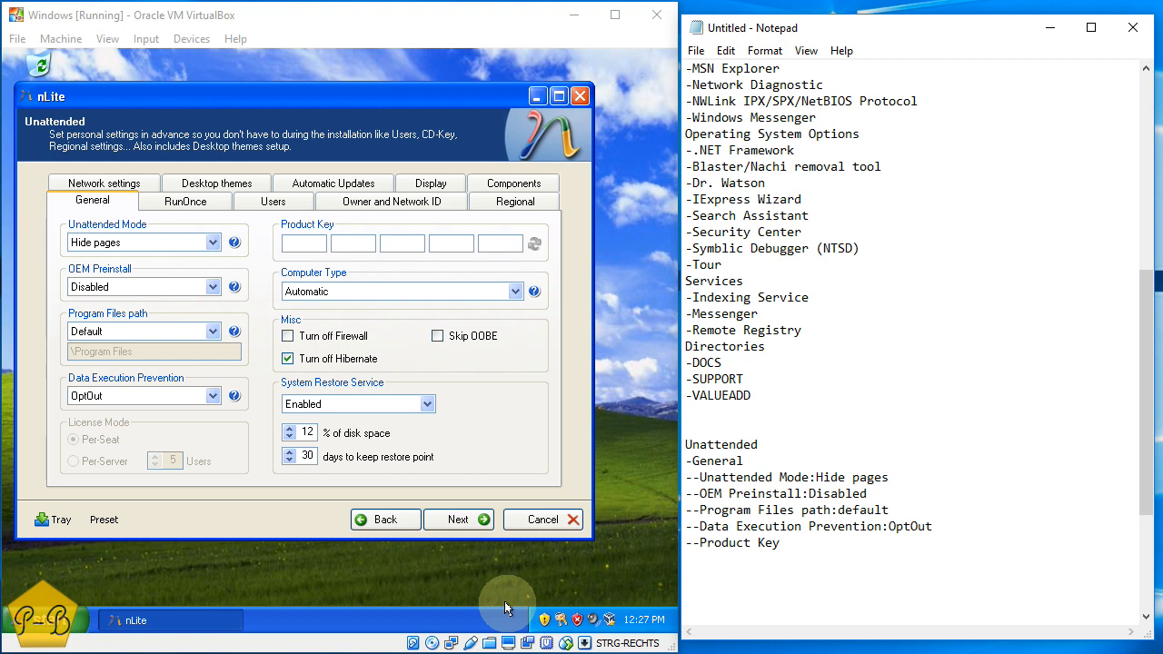
Add the line "--Computer Type:Automatic" to the General notes and start another entry below it
{"action": "key", "text": "Return"}
{"action": "type", "text": "--Computer"}
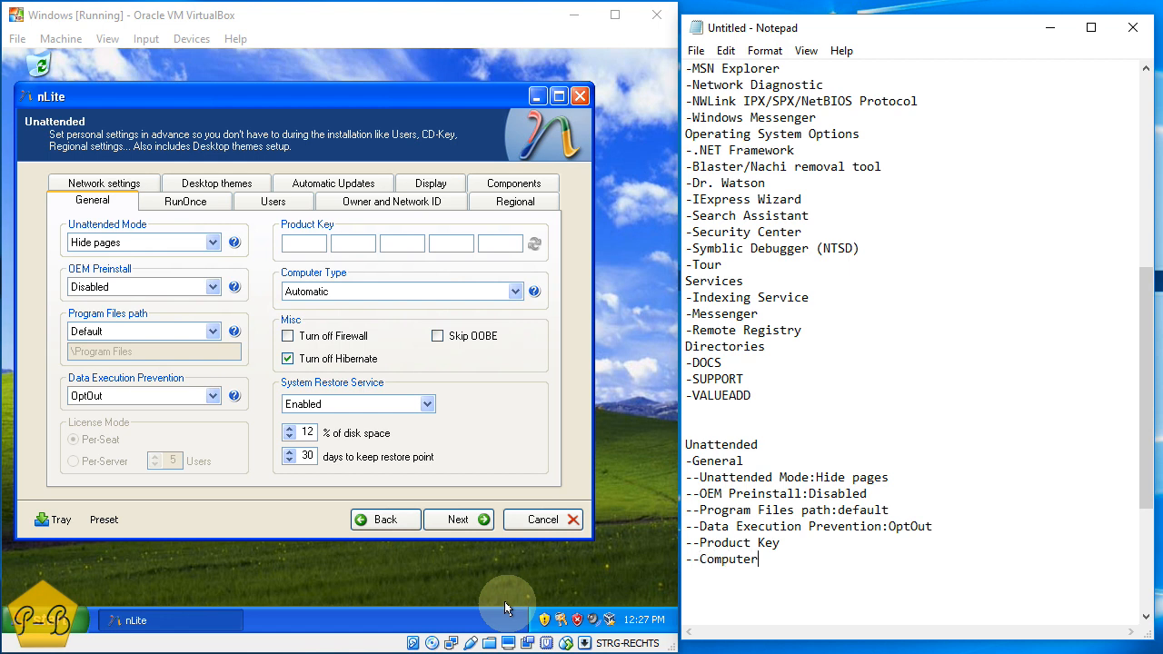
{"action": "type", "text": " Type: Auto"}
{"action": "key", "text": "BackSpace"}
{"action": "key", "text": "BackSpace"}
{"action": "key", "text": "BackSpace"}
{"action": "key", "text": "BackSpace"}
{"action": "key", "text": "BackSpace"}
{"action": "type", "text": "Automatic"}
{"action": "key", "text": "Return"}
{"action": "type", "text": "-"}
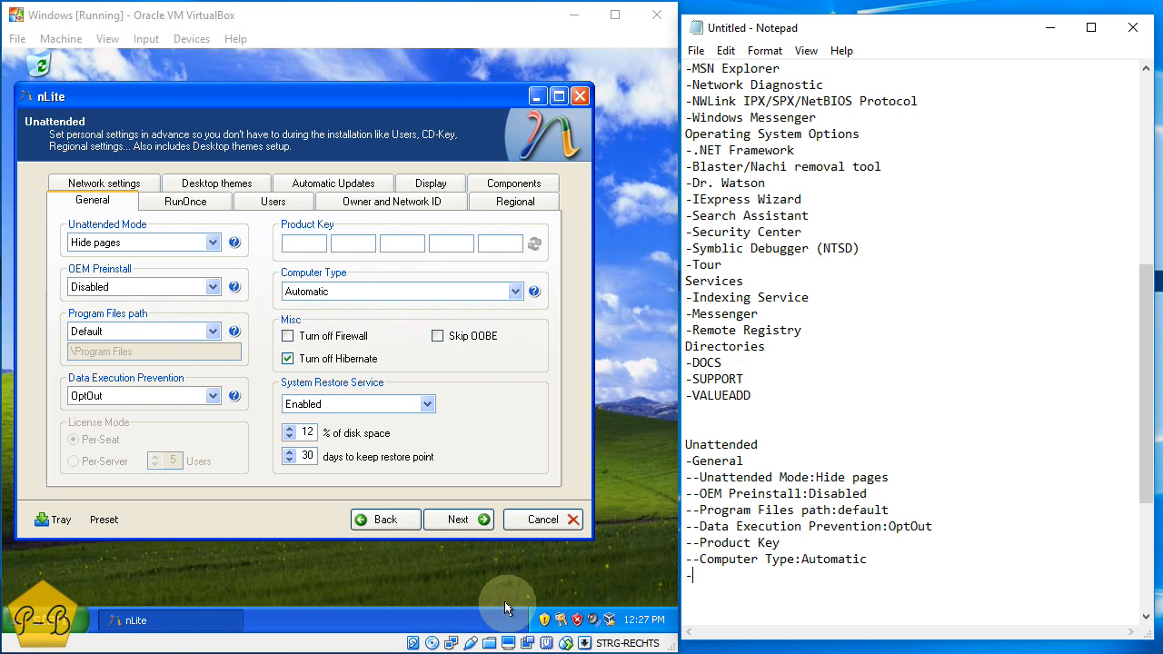
Add the lines "--Misc:Turn off Hibernation" and "--System Restore Service:Enabled, 12%, 30 days" to the General notes
{"action": "type", "text": "-Misc: Turn off Hibernation"}
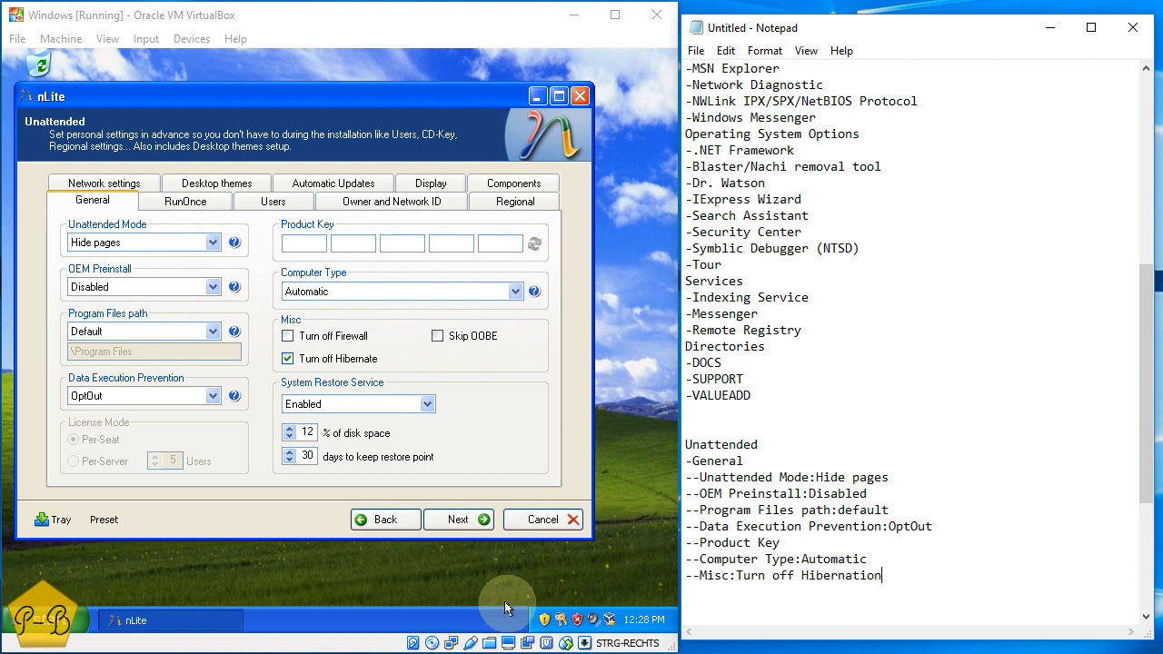
{"action": "key", "text": "Return"}
{"action": "type", "text": "Sys"}
{"action": "key", "text": "BackSpace"}
{"action": "key", "text": "BackSpace"}
{"action": "key", "text": "BackSpace"}
{"action": "type", "text": "--SystemRestore"}
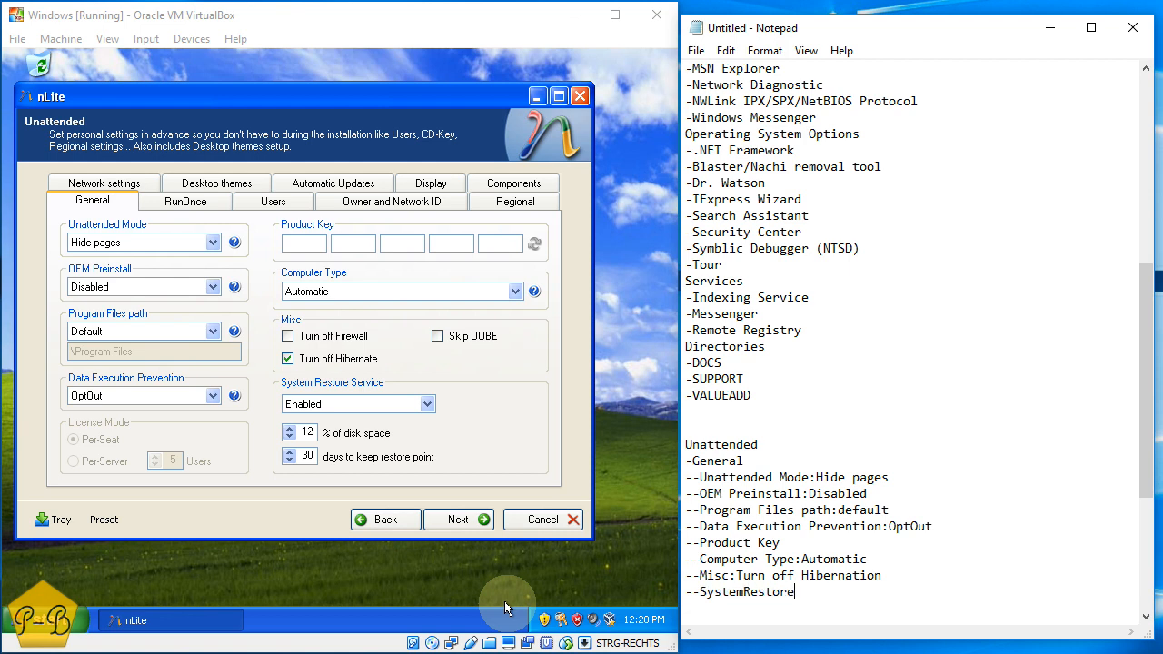
{"action": "key", "text": "End"}
{"action": "type", "text": "Service:Enab"}
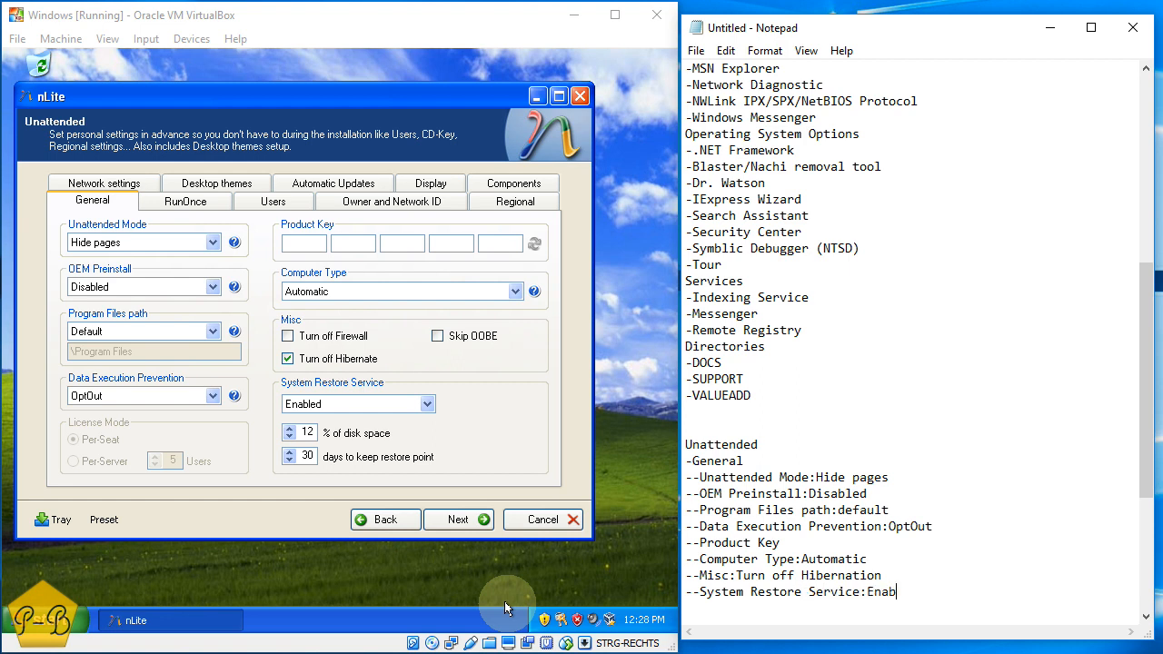
{"action": "type", "text": "led, 12%, 30 days"}
Show the Unattended Users settings in nLite and add the line "-Users, as needed, e.g. Admin and User" to the notes
{"action": "left_click", "coordinate": [189, 202]}
{"action": "left_click", "coordinate": [272, 200]}
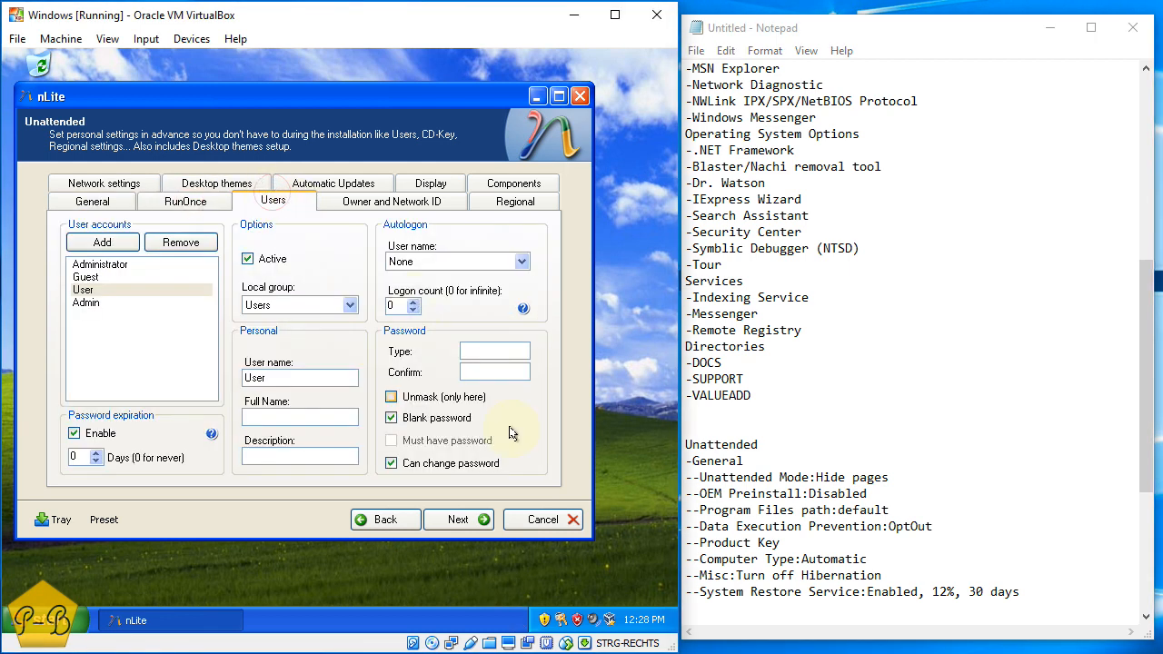
{"action": "left_click", "coordinate": [680, 604]}
{"action": "key", "text": "Return"}
{"action": "type", "text": "-"}
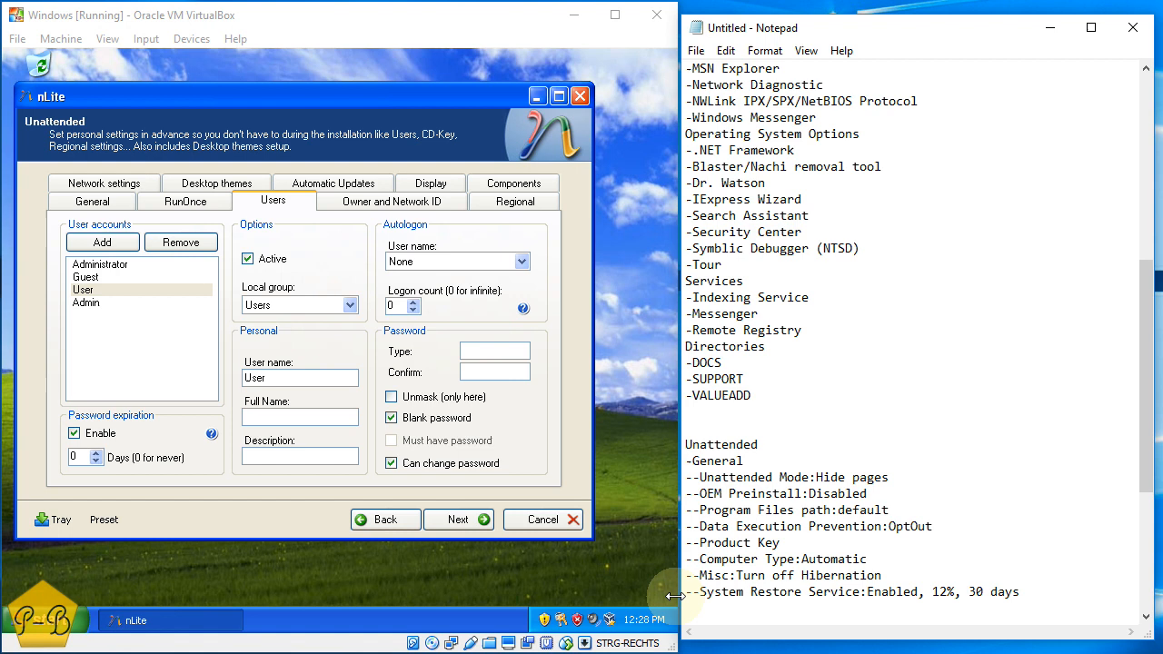
{"action": "key", "text": "BackSpace"}
{"action": "type", "text": "Users, as n"}
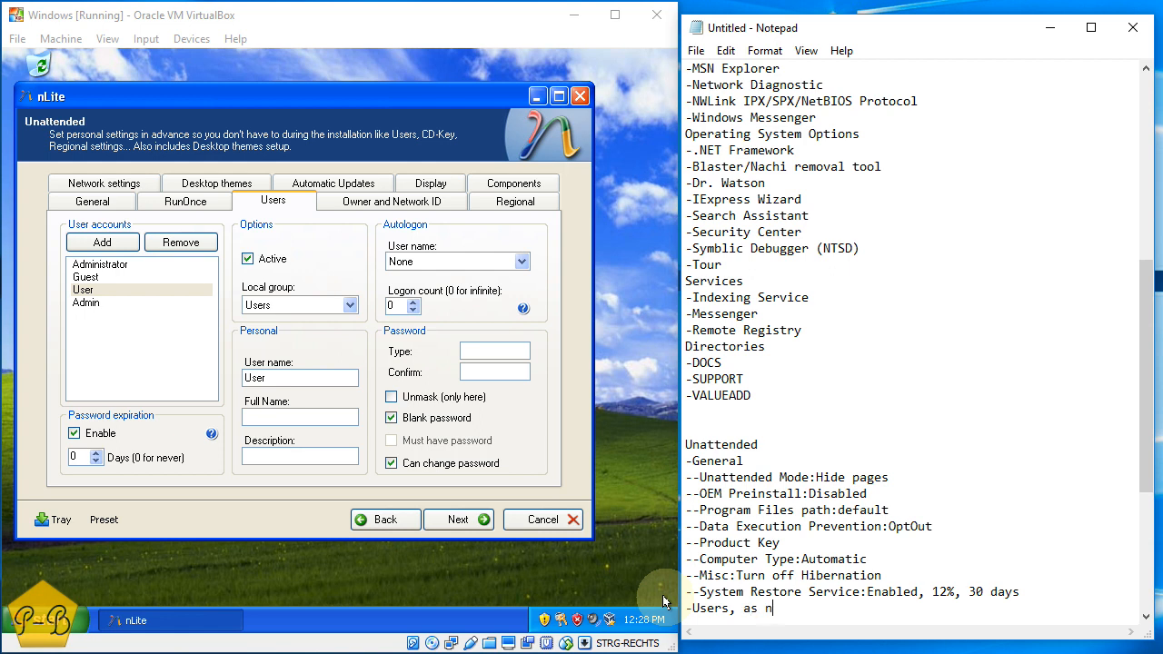
{"action": "type", "text": "eeded, e.g. Admin and User"}
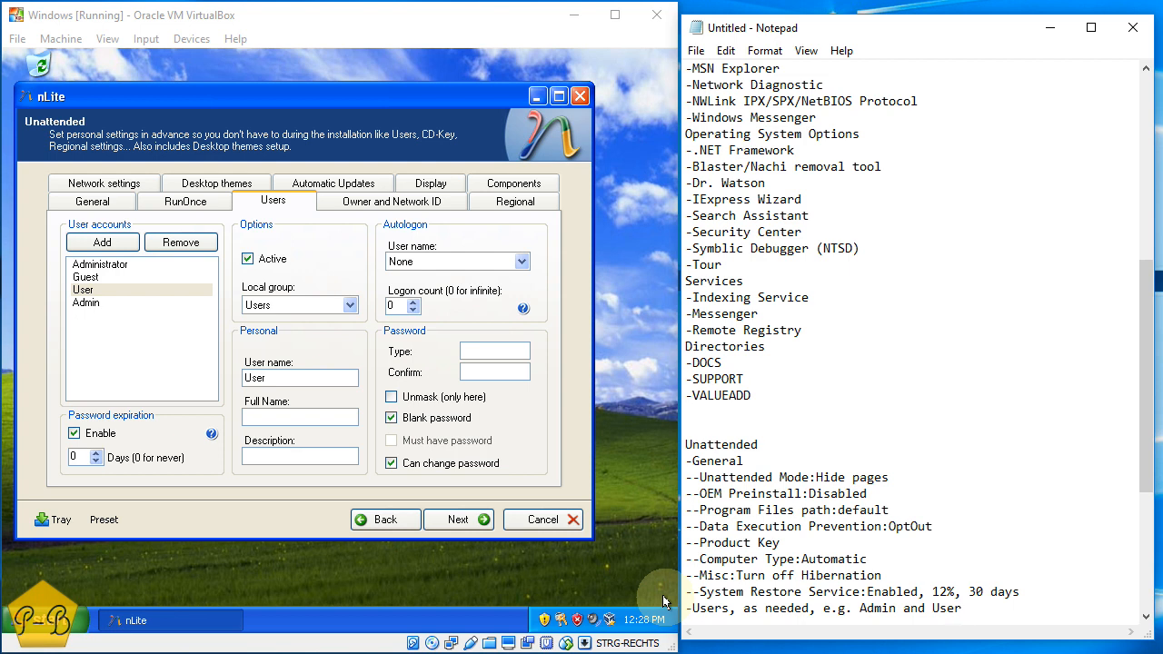
{"action": "key", "text": "Return"}
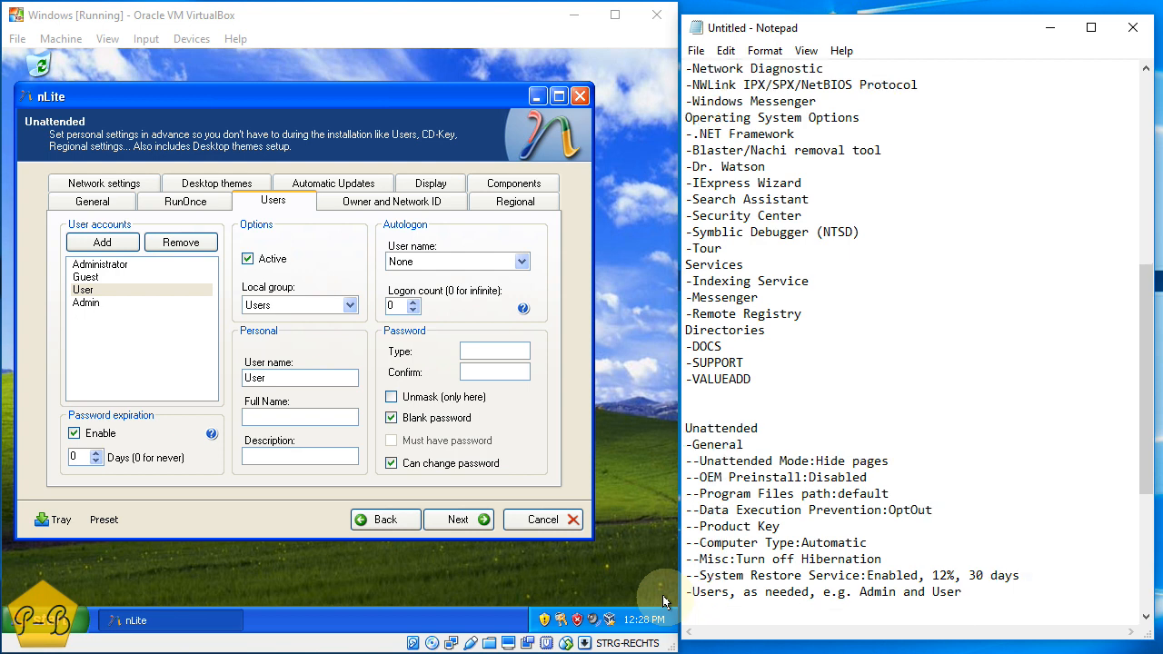
Recheck the Users settings and append "(as User not PowerUser)" to the Users line in the notes
{"action": "left_click", "coordinate": [420, 205]}
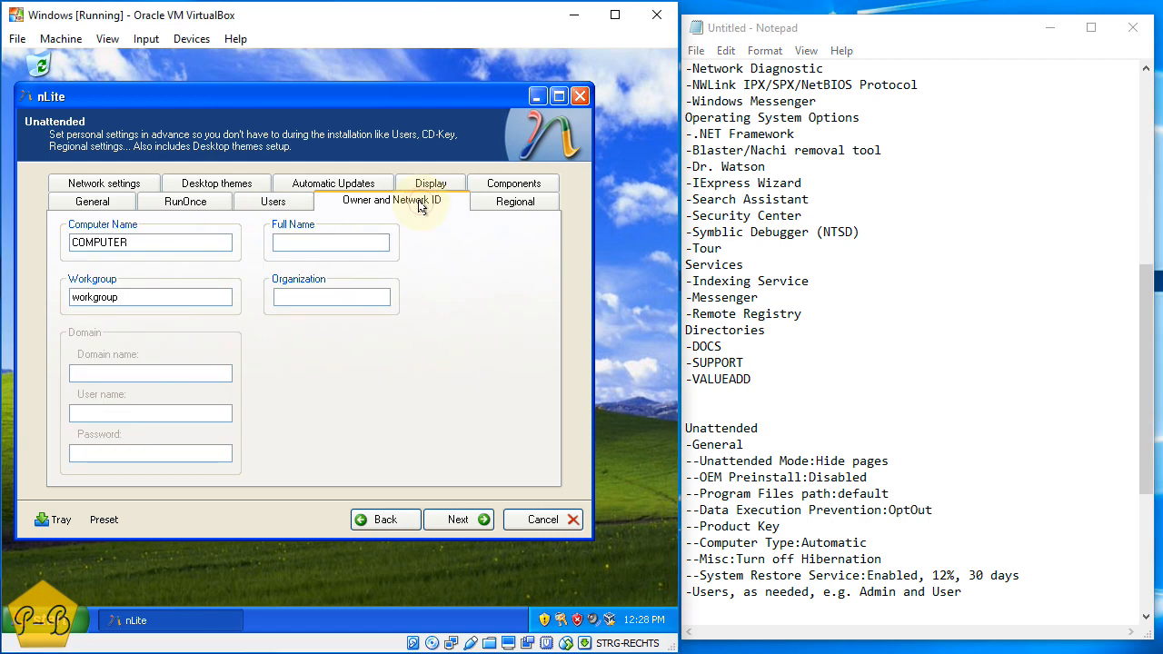
{"action": "left_click", "coordinate": [282, 201]}
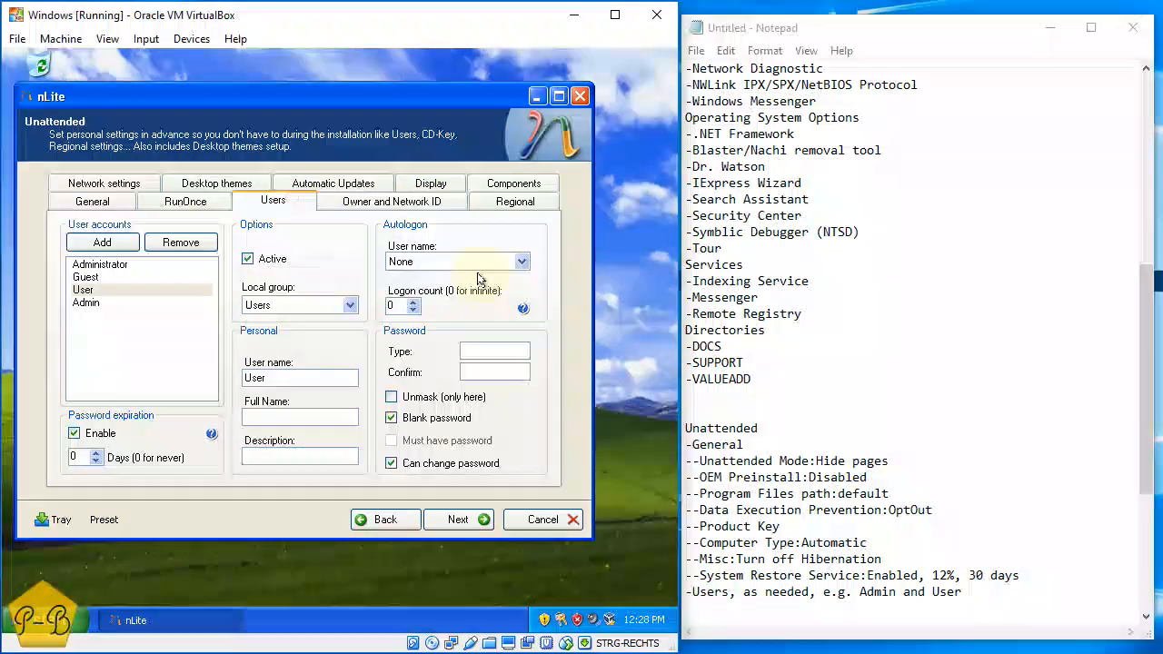
{"action": "left_click", "coordinate": [1008, 592]}
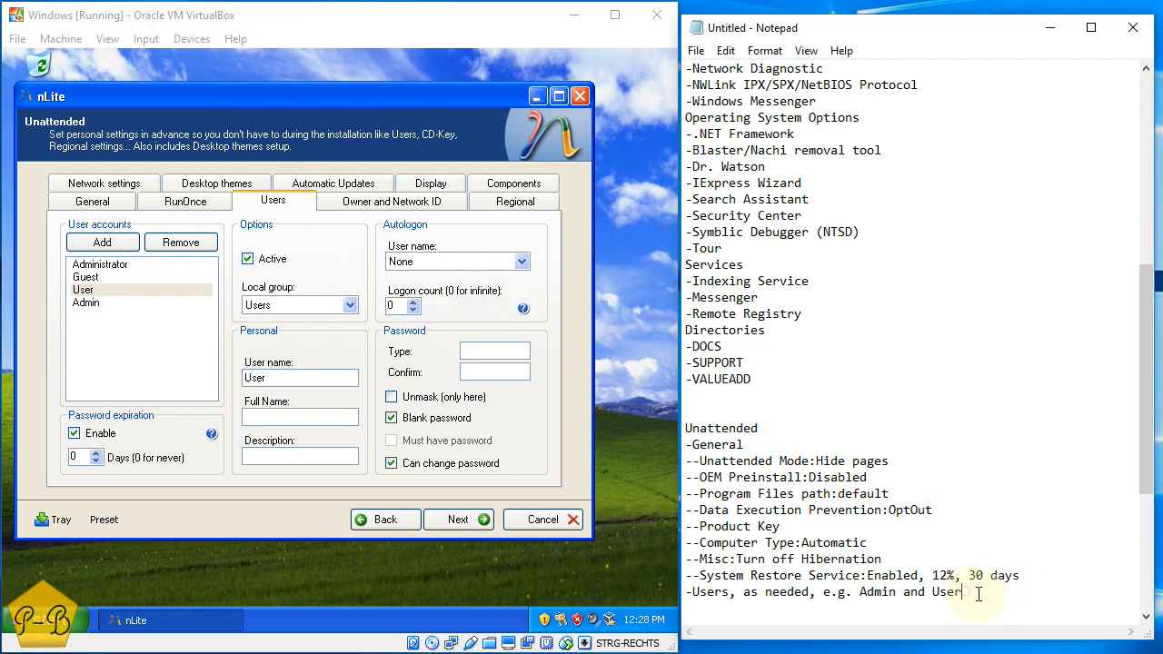
{"action": "type", "text": "(as User not PowerUser"}
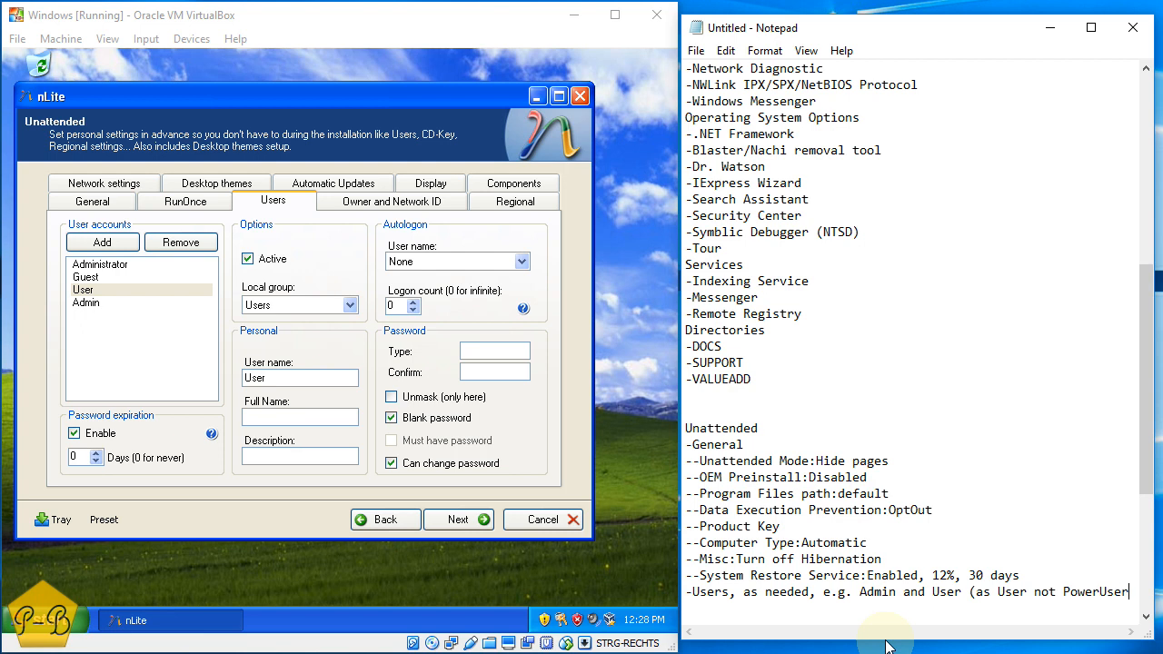
{"action": "type", "text": ")"}
{"action": "key", "text": "Return"}
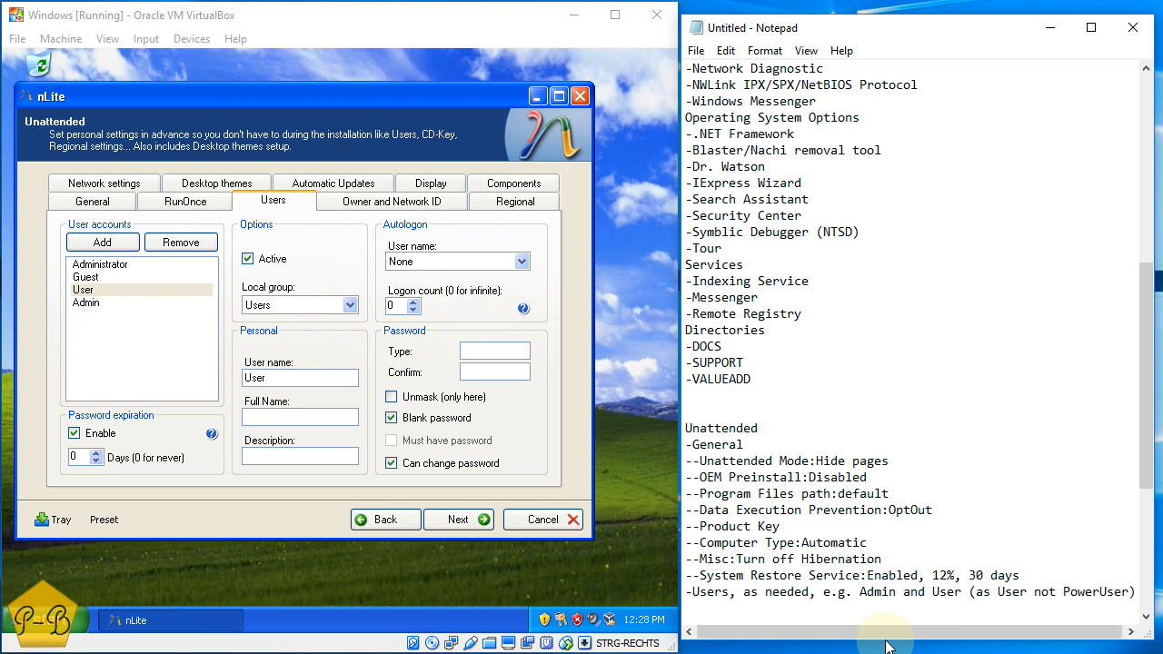
Set the Full Name to "User" in nLite's Owner and Network ID settings
{"action": "left_click", "coordinate": [409, 199]}
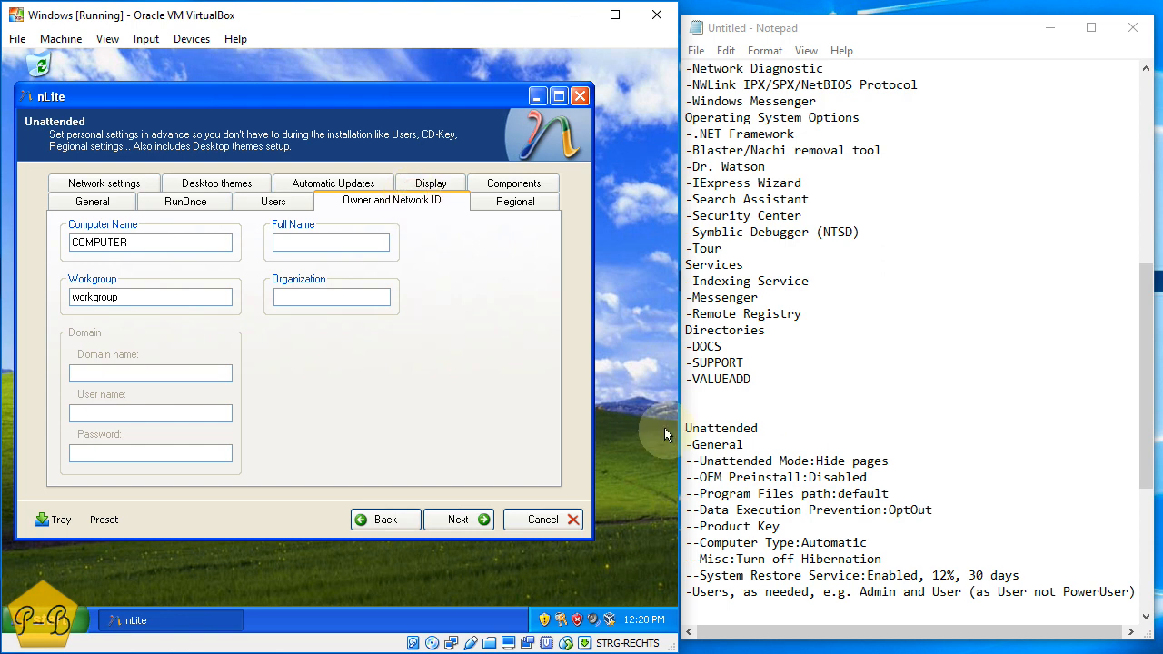
{"action": "left_click", "coordinate": [737, 616]}
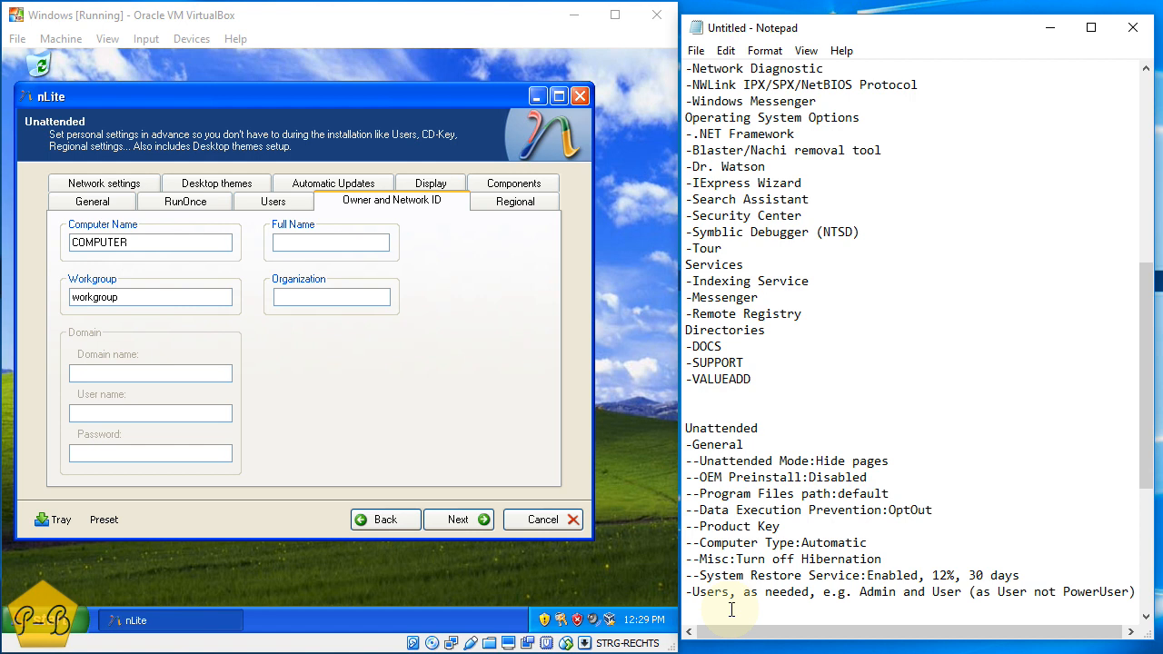
{"action": "left_click", "coordinate": [296, 243]}
{"action": "type", "text": "User"}
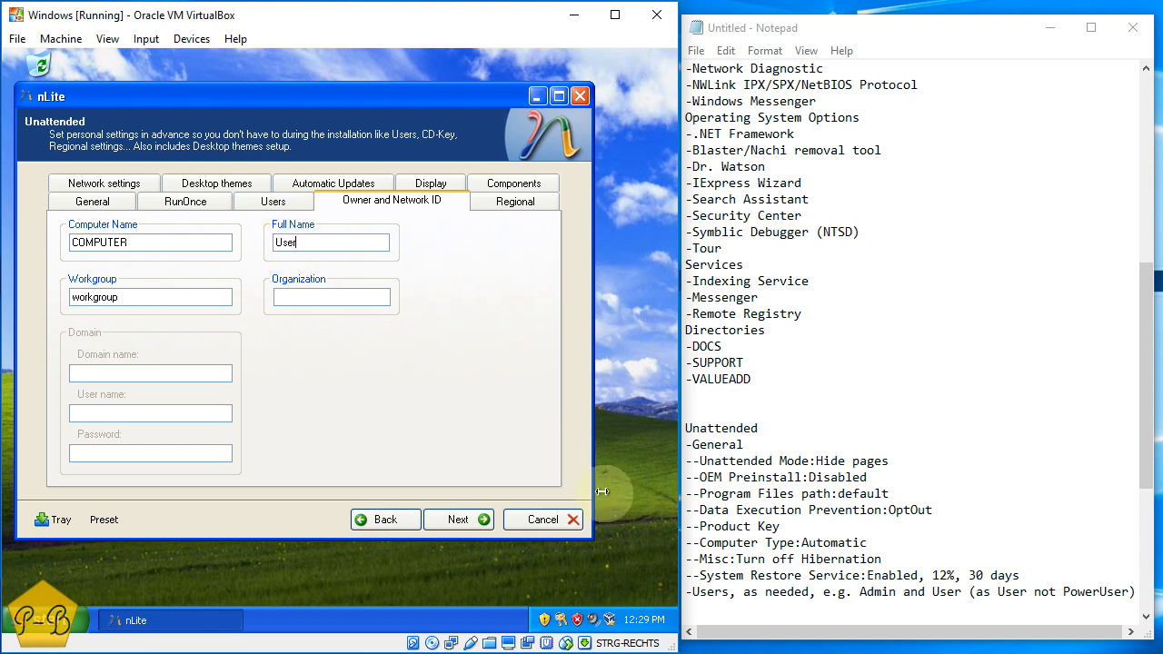
Add the heading "-Owner and Network ID" below the Users line in the notes
{"action": "left_click", "coordinate": [693, 607]}
{"action": "type", "text": "-Owner and N"}
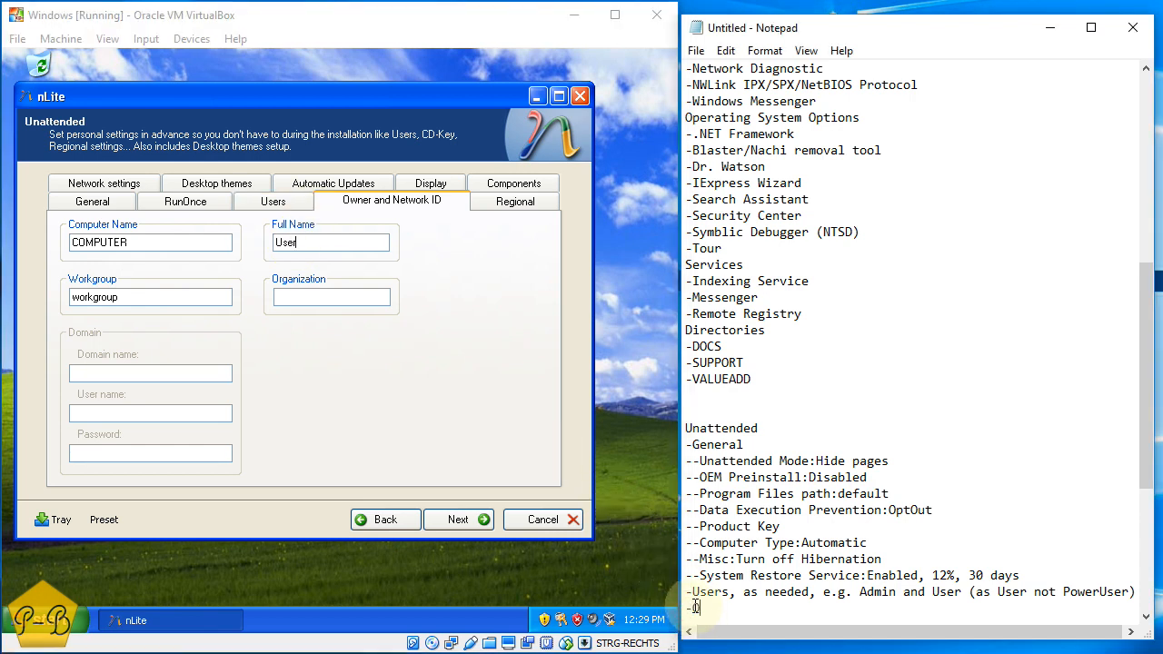
{"action": "type", "text": "etworkID"}
{"action": "key", "text": "Left"}
{"action": "key", "text": "Left"}
{"action": "key", "text": "Return"}
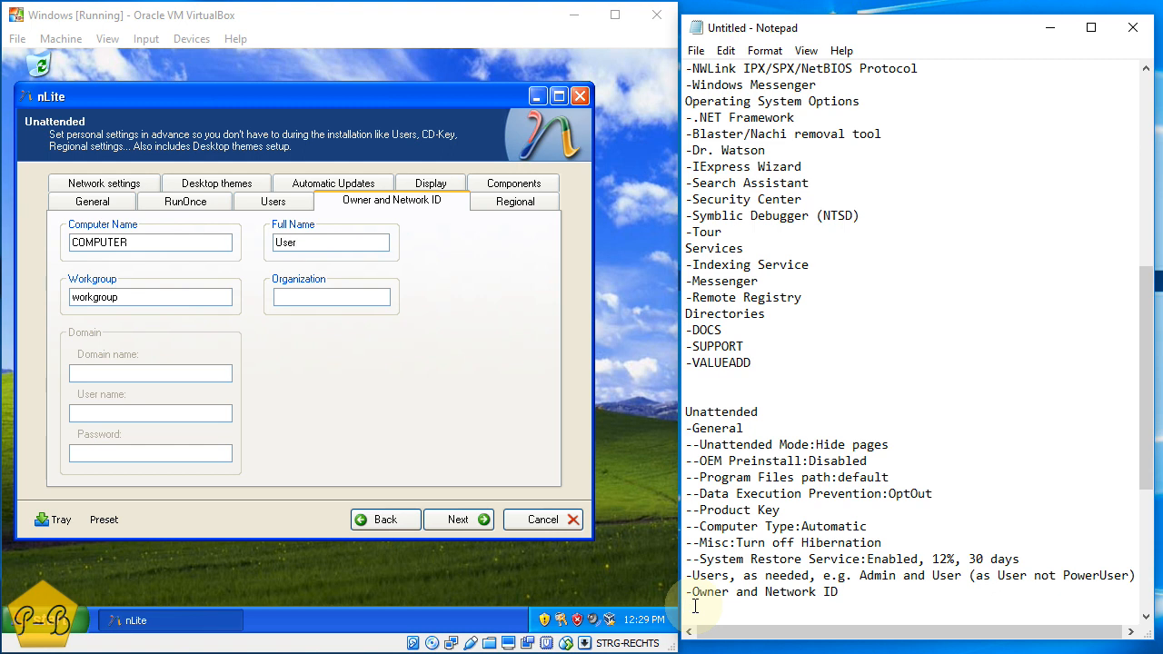
Add the line "--Computer Name:Computer" under the Owner and Network ID heading and start another entry below it
{"action": "type", "text": "--Computerne"}
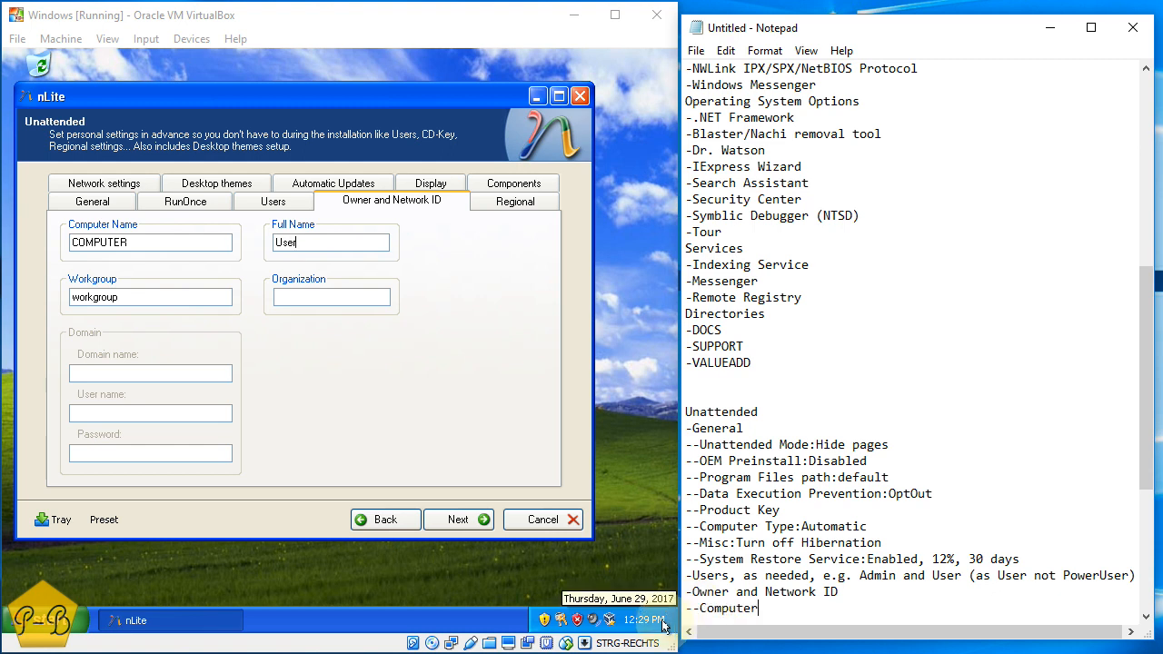
{"action": "key", "text": "BackSpace"}
{"action": "key", "text": "BackSpace"}
{"action": "type", "text": "Name: Computer"}
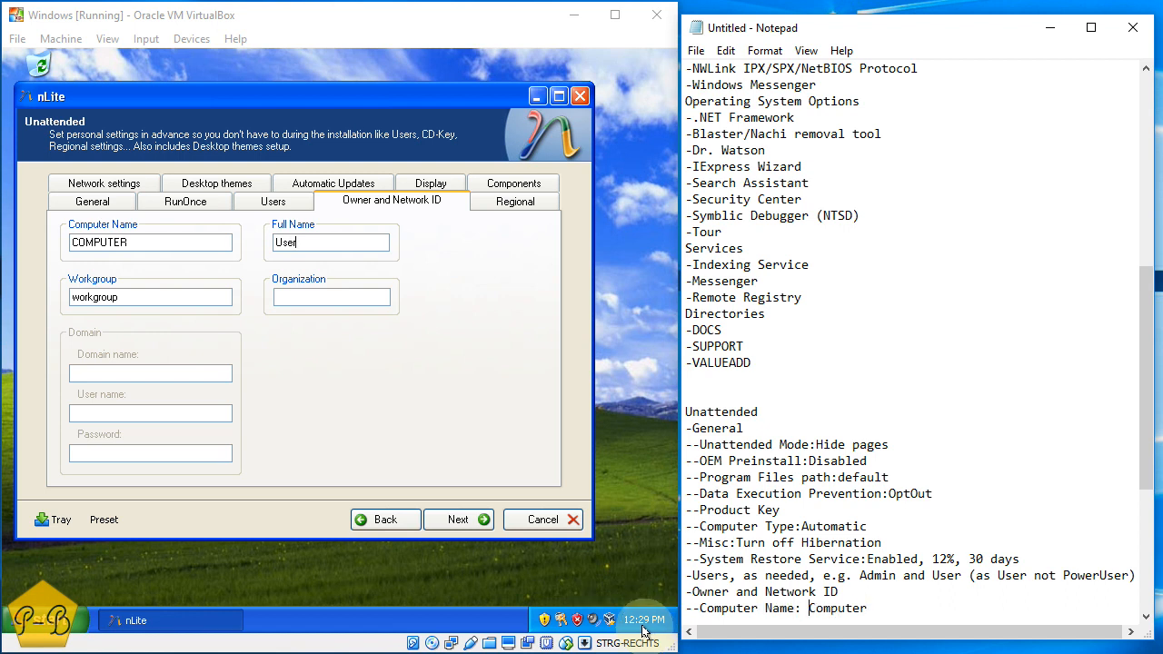
{"action": "key", "text": "BackSpace"}
{"action": "key", "text": "End"}
{"action": "key", "text": "Return"}
{"action": "type", "text": "--"}
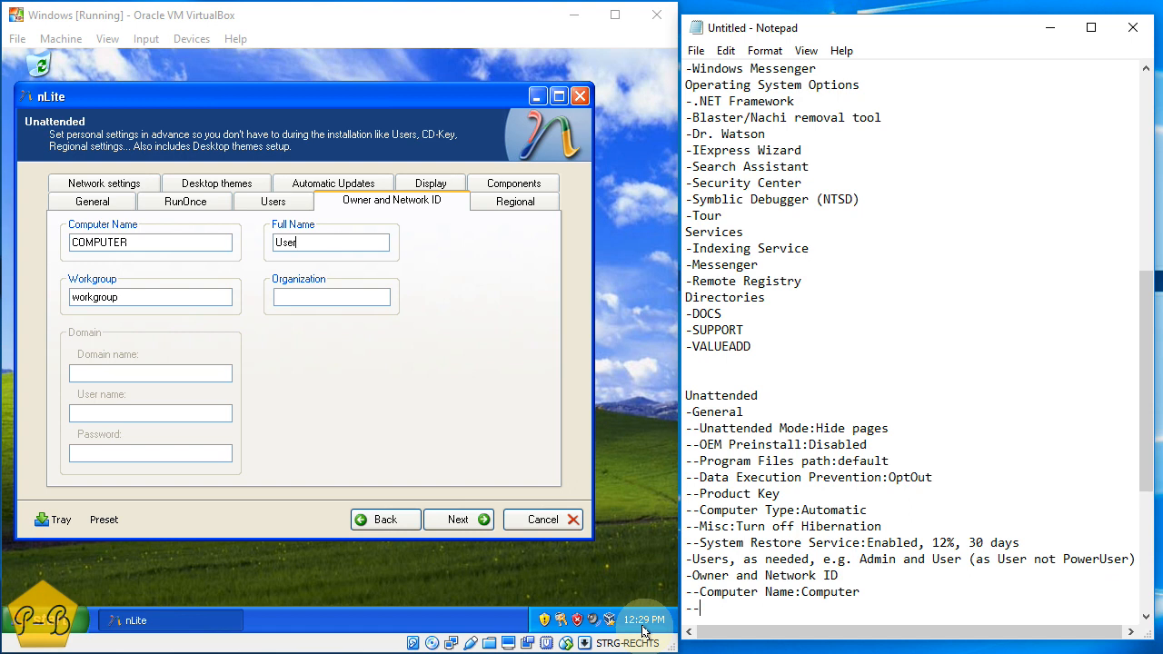
Add the entries "--Workgroup:workgroup" and "--FUll name:User" under Owner and Network ID in the notes
{"action": "type", "text": "Workgroup:workgroup"}
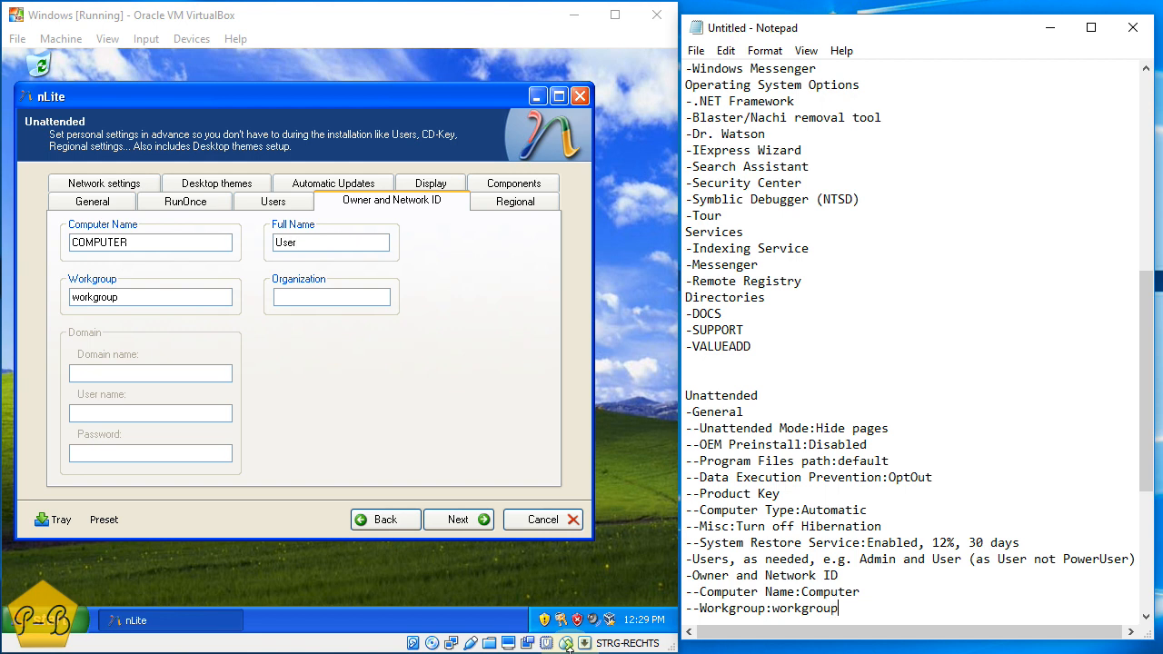
{"action": "key", "text": "Return"}
{"action": "type", "text": "--FU"}
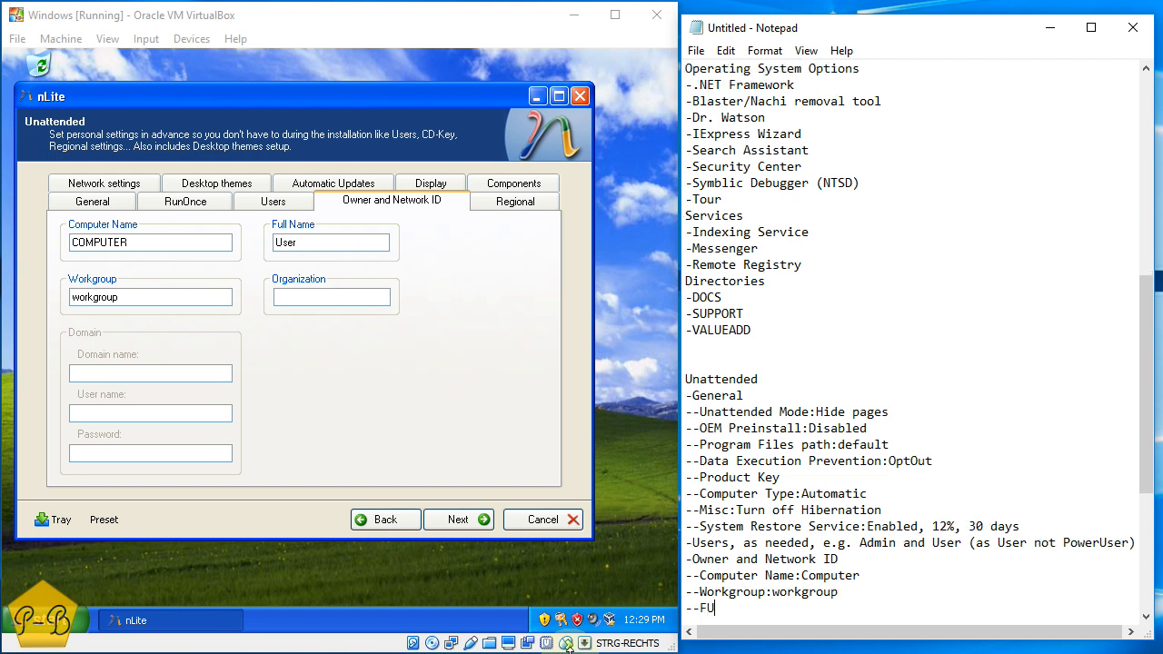
{"action": "type", "text": "ll name:User"}
{"action": "key", "text": "Return"}
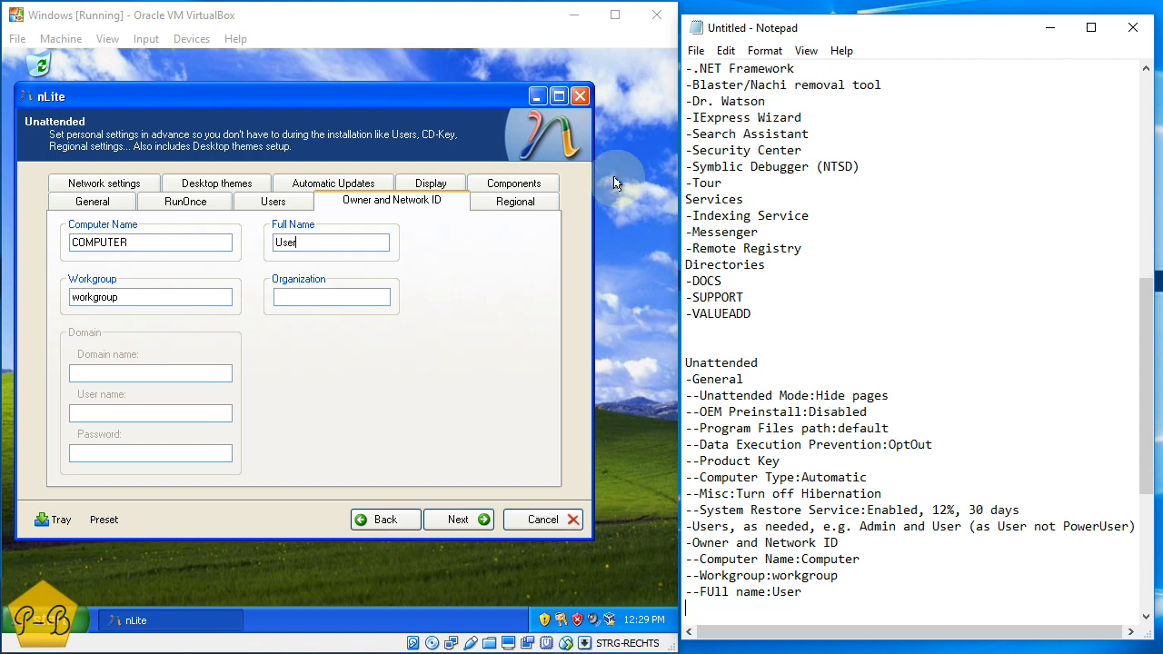
With the Regional settings shown, add the line "-Region: as needed" to the notes and replace the comma after "-Users" with a colon
{"action": "left_click", "coordinate": [516, 202]}
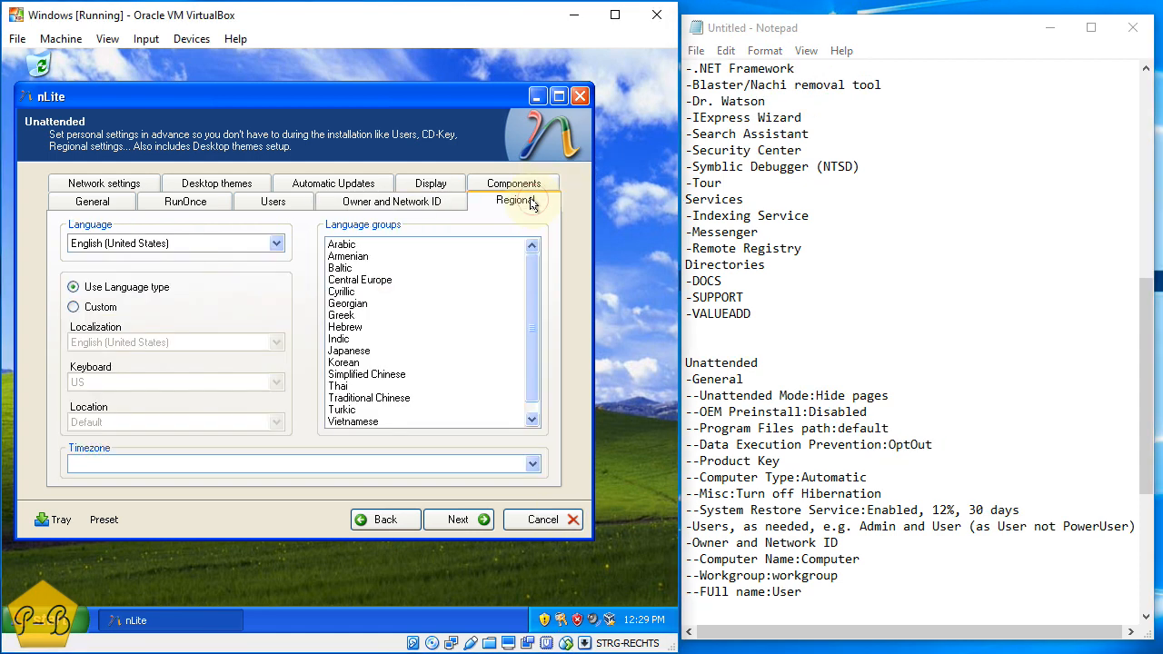
{"action": "left_click", "coordinate": [718, 609]}
{"action": "type", "text": "-Region: as"}
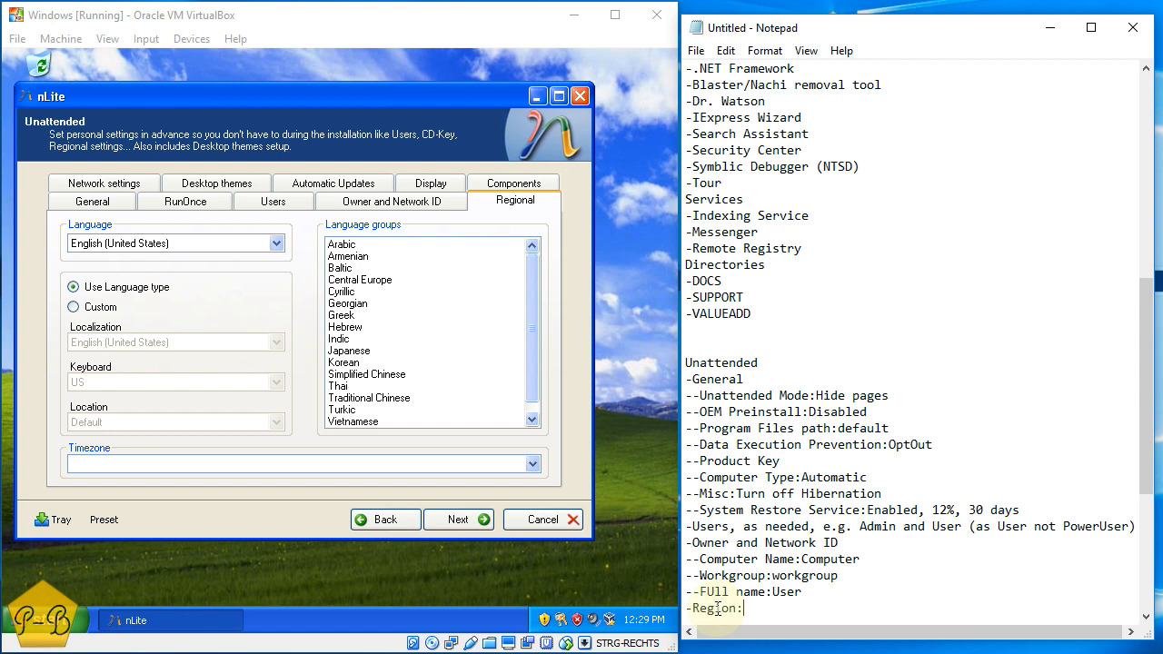
{"action": "key", "text": "BackSpace"}
{"action": "key", "text": "BackSpace"}
{"action": "key", "text": "Up"}
{"action": "key", "text": "Up"}
{"action": "key", "text": "Up"}
{"action": "key", "text": "shift+Left"}
{"action": "type", "text": ":"}
{"action": "type", "text": "ass"}
{"action": "type", "text": "needed"}
{"action": "key", "text": "Return"}
Show the Network settings in nLite and add the line "-Network settings: unchanged" to the notes
{"action": "left_click", "coordinate": [104, 183]}
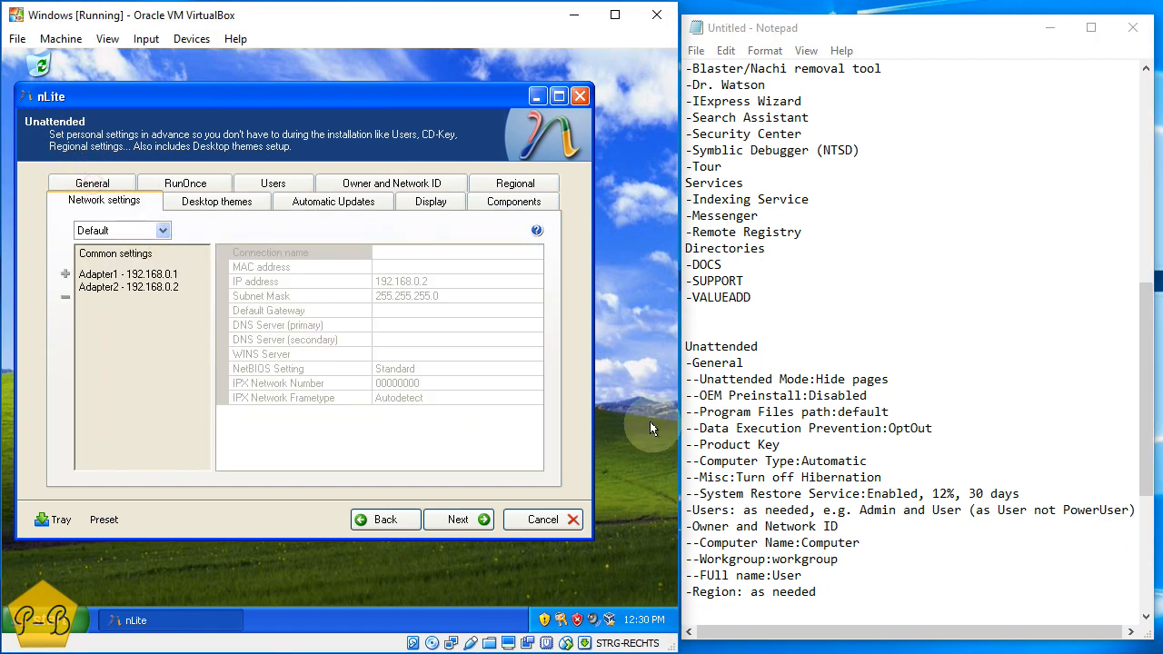
{"action": "left_click", "coordinate": [693, 609]}
{"action": "type", "text": "-Network S"}
{"action": "type", "text": "err"}
{"action": "key", "text": "BackSpace"}
{"action": "key", "text": "BackSpace"}
{"action": "key", "text": "BackSpace"}
{"action": "key", "text": "BackSpace"}
{"action": "type", "text": "se"}
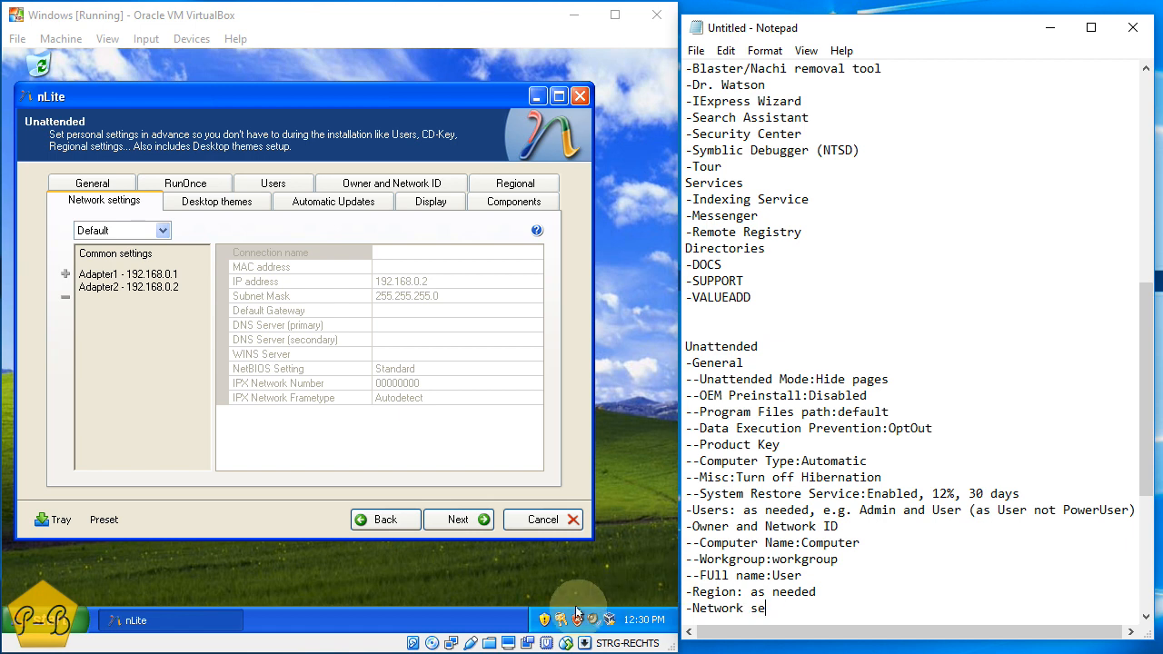
{"action": "type", "text": "ttings: unchanged"}
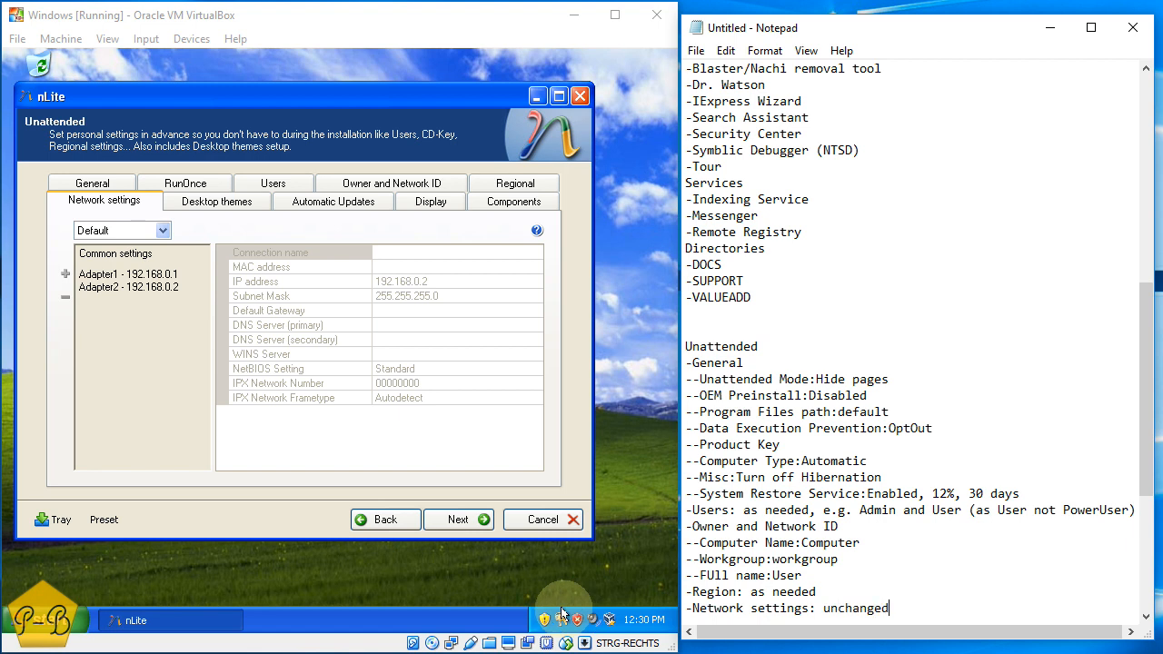
{"action": "key", "text": "Return"}
Show the Desktop themes settings in nLite and add the line "-Desktop themes:default" to the notes
{"action": "left_click", "coordinate": [241, 203]}
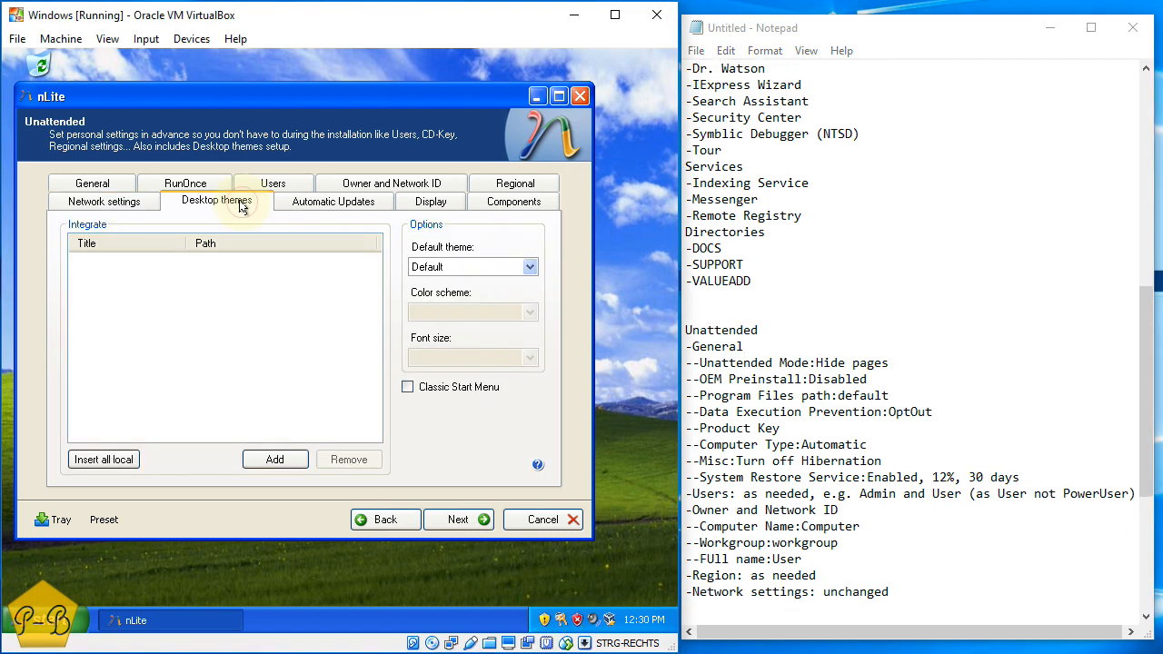
{"action": "left_click", "coordinate": [732, 608]}
{"action": "type", "text": "-Desktop theme"}
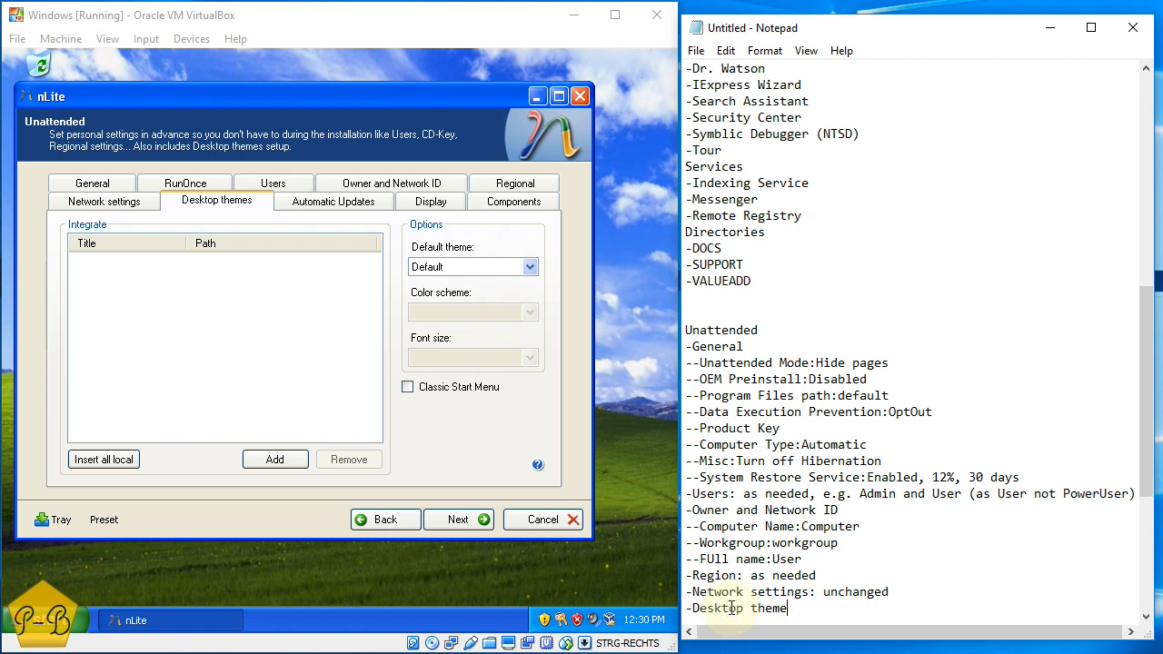
{"action": "type", "text": "s:default"}
{"action": "key", "text": "Return"}
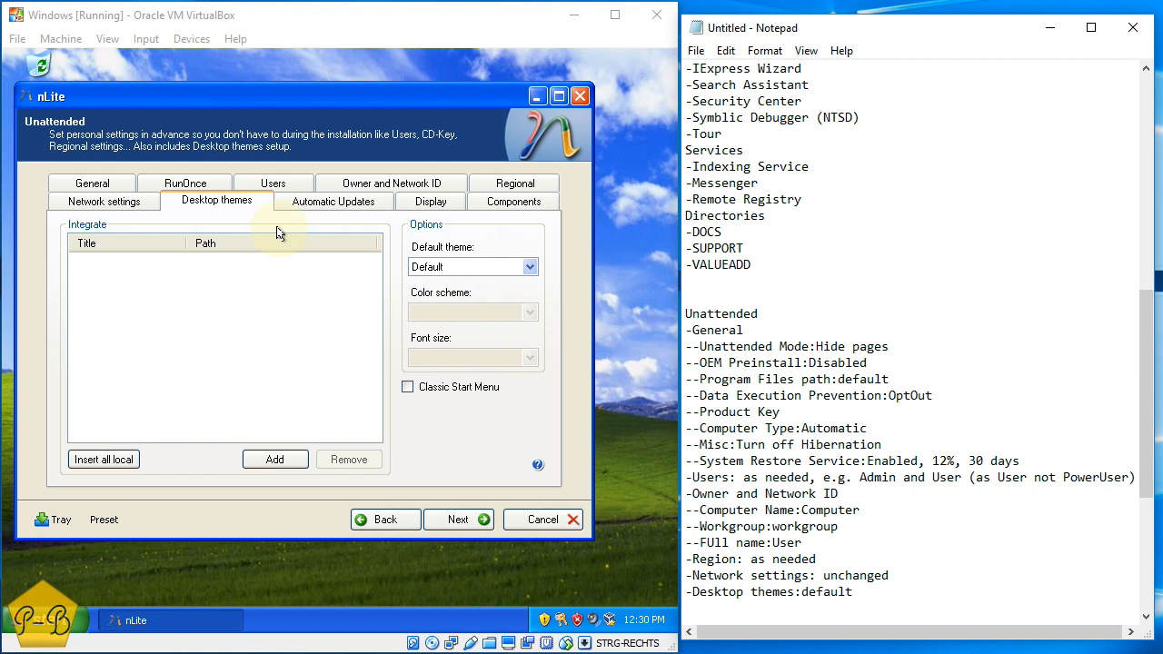
Show the Automatic Updates settings in nLite, add the heading "-Automatic Updates" to the notes and start a "--" entry below it
{"action": "left_click", "coordinate": [332, 200]}
{"action": "left_click", "coordinate": [777, 608]}
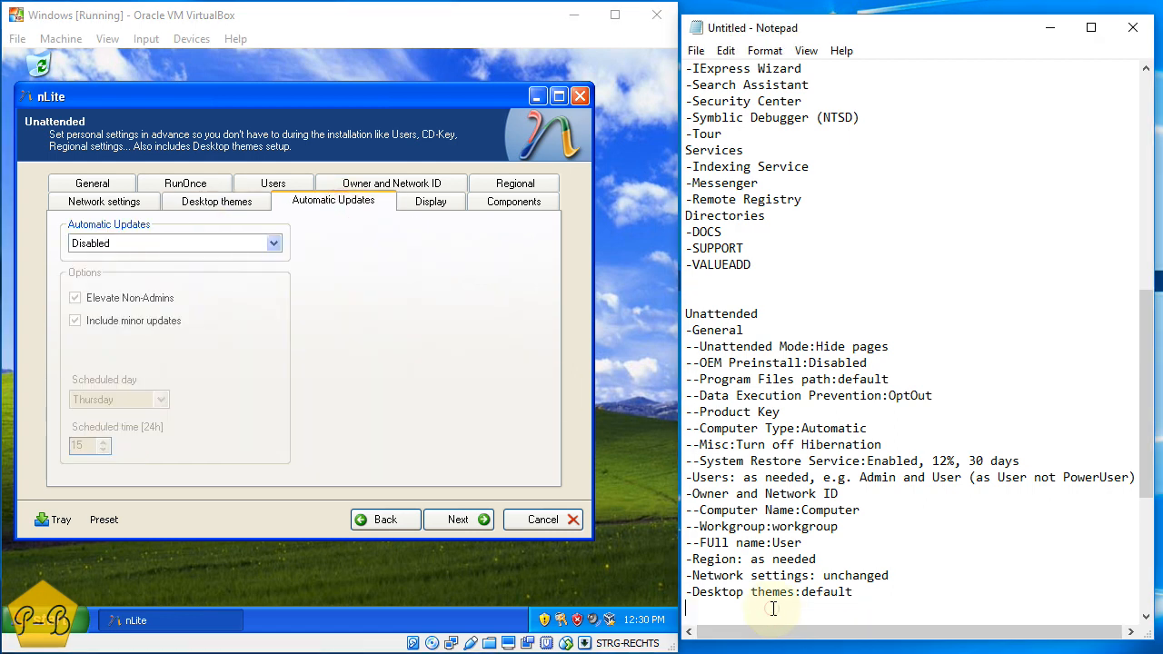
{"action": "type", "text": "-Automatic Updates"}
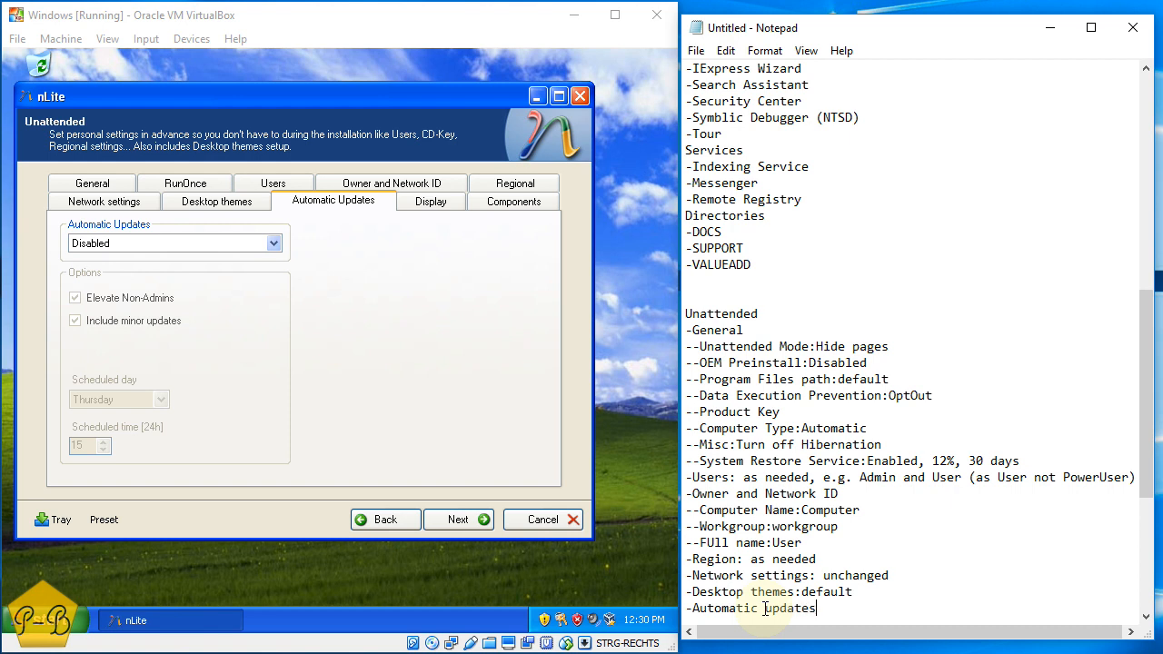
{"action": "left_click_drag", "start_coordinate": [766, 608], "coordinate": [775, 608]}
{"action": "left_click", "coordinate": [766, 608]}
{"action": "key", "text": "Return"}
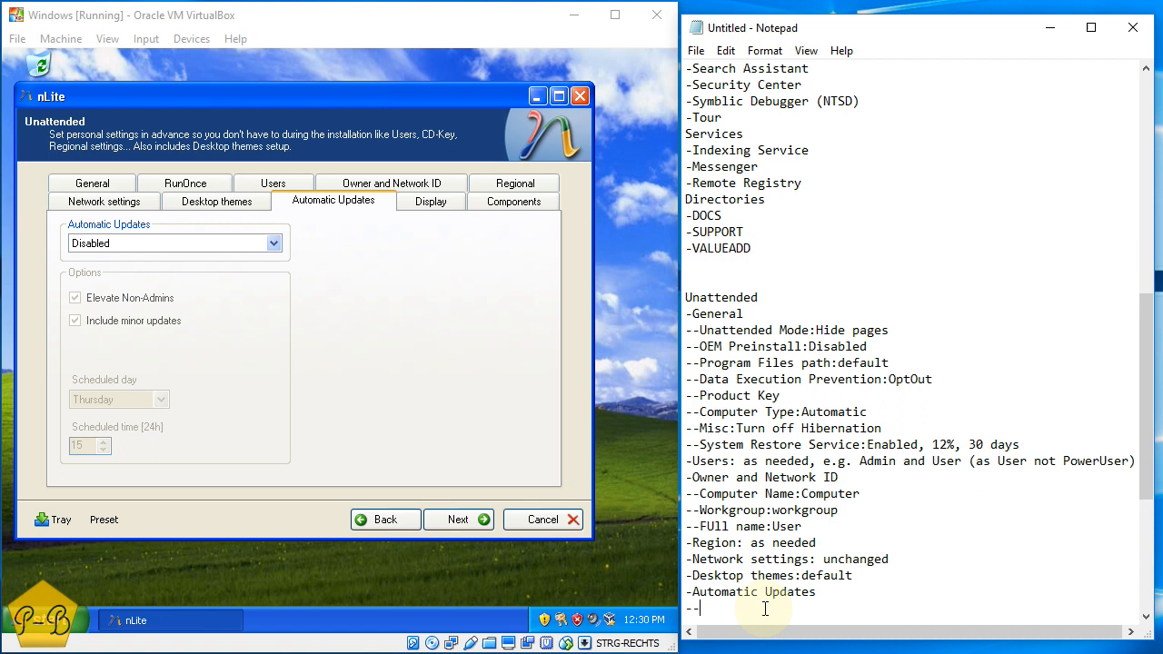
Add the entries "--Elevate Non-Admins" and "--Include minor updates" under the Automatic Updates heading in the notes
{"action": "type", "text": "--Elevate Non-Admins"}
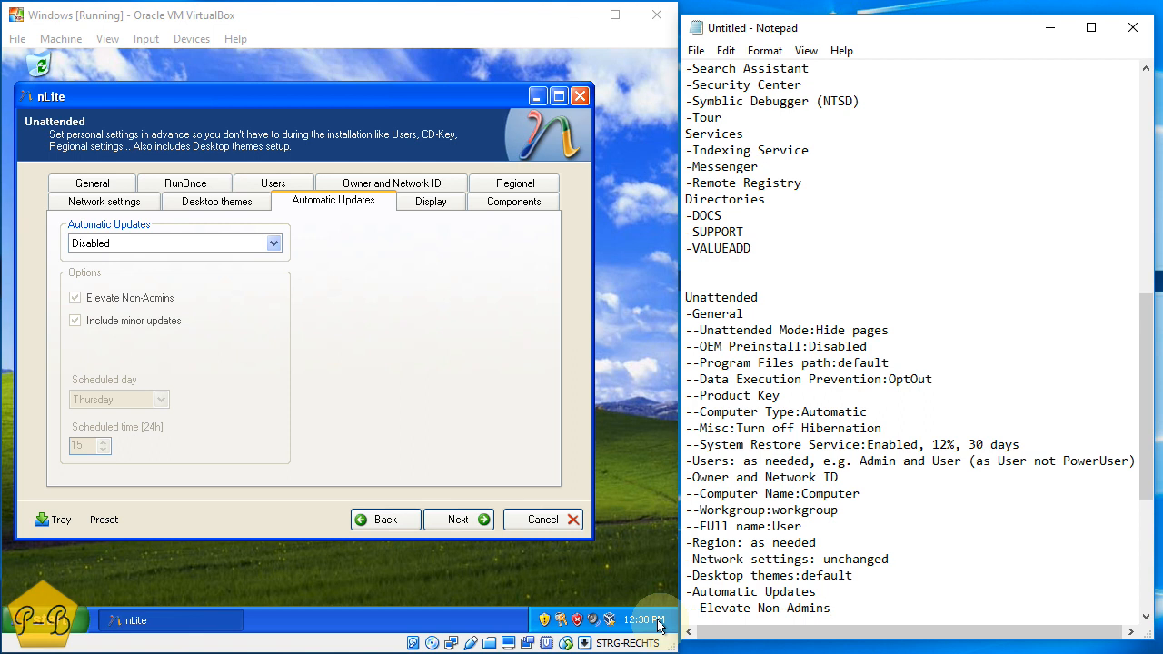
{"action": "key", "text": "Return"}
{"action": "type", "text": "--In"}
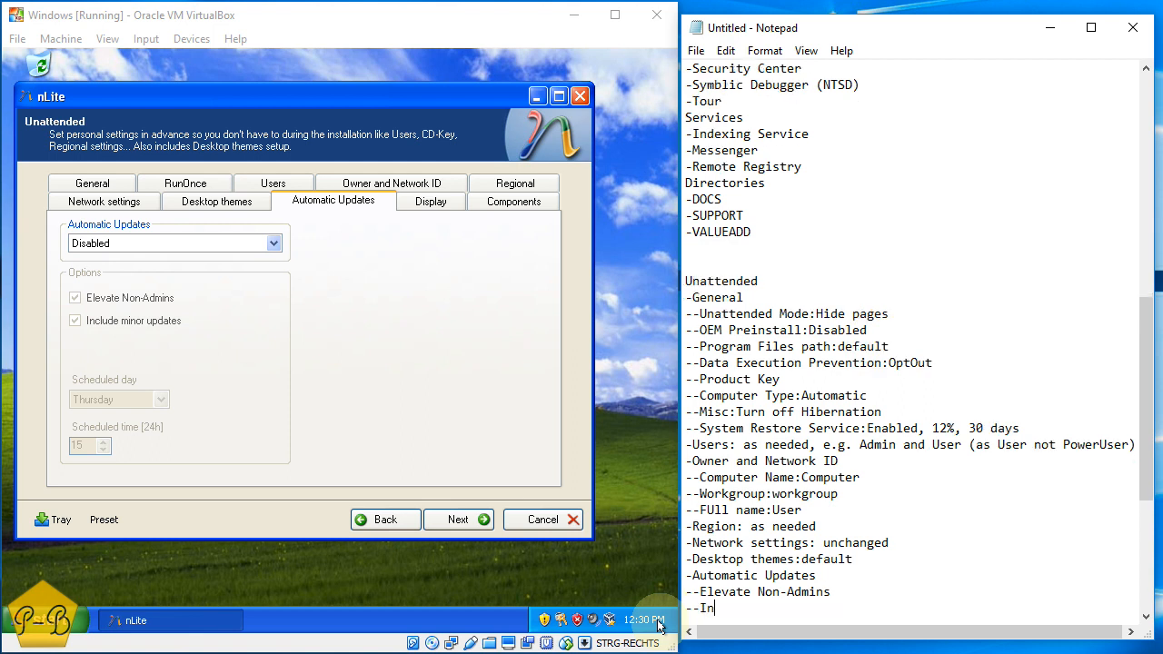
{"action": "type", "text": "clude m"}
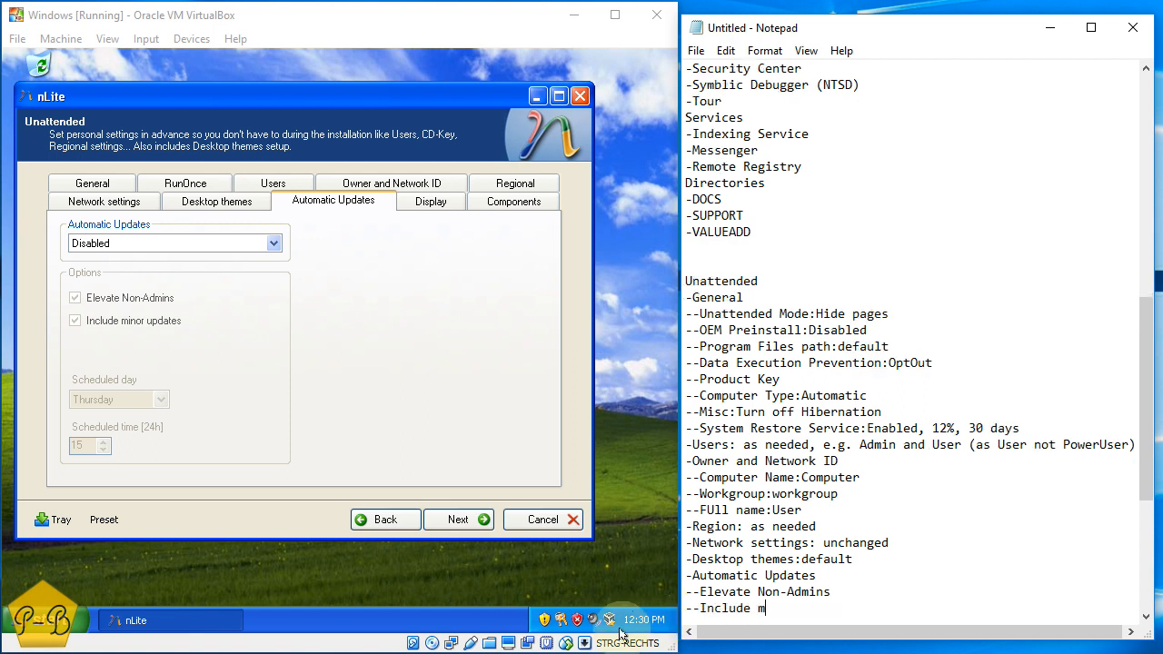
{"action": "type", "text": "inor updates"}
{"action": "key", "text": "Return"}
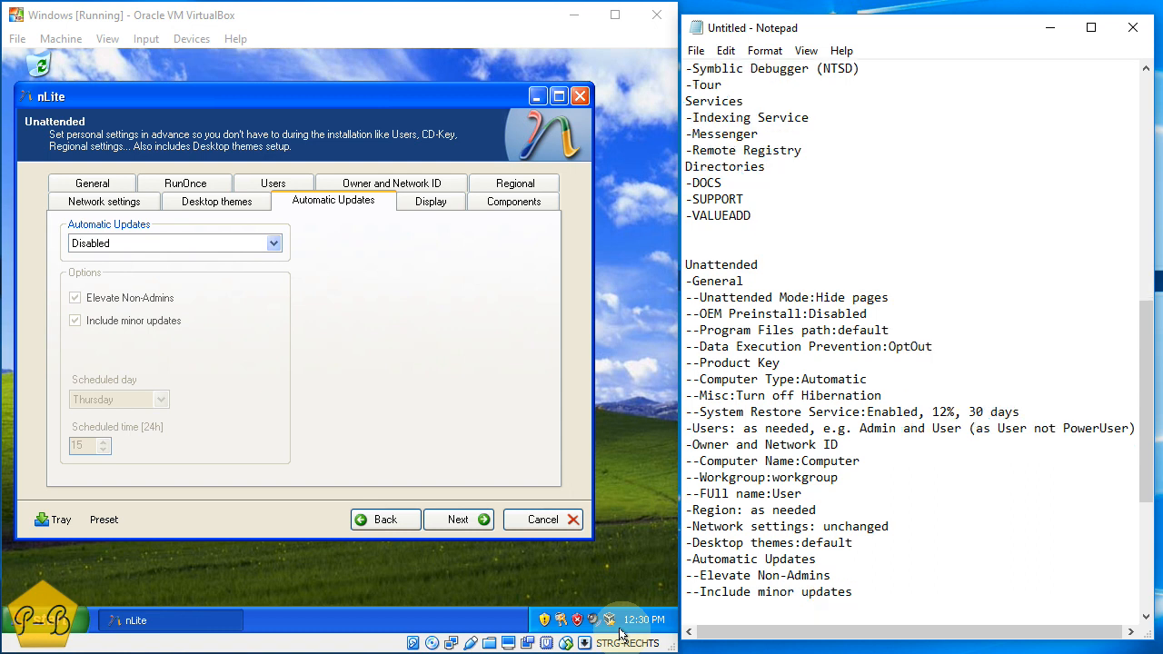
Add the entry "--Automatic Updates:disabled" to the notes
{"action": "type", "text": "--Automatic Updates."}
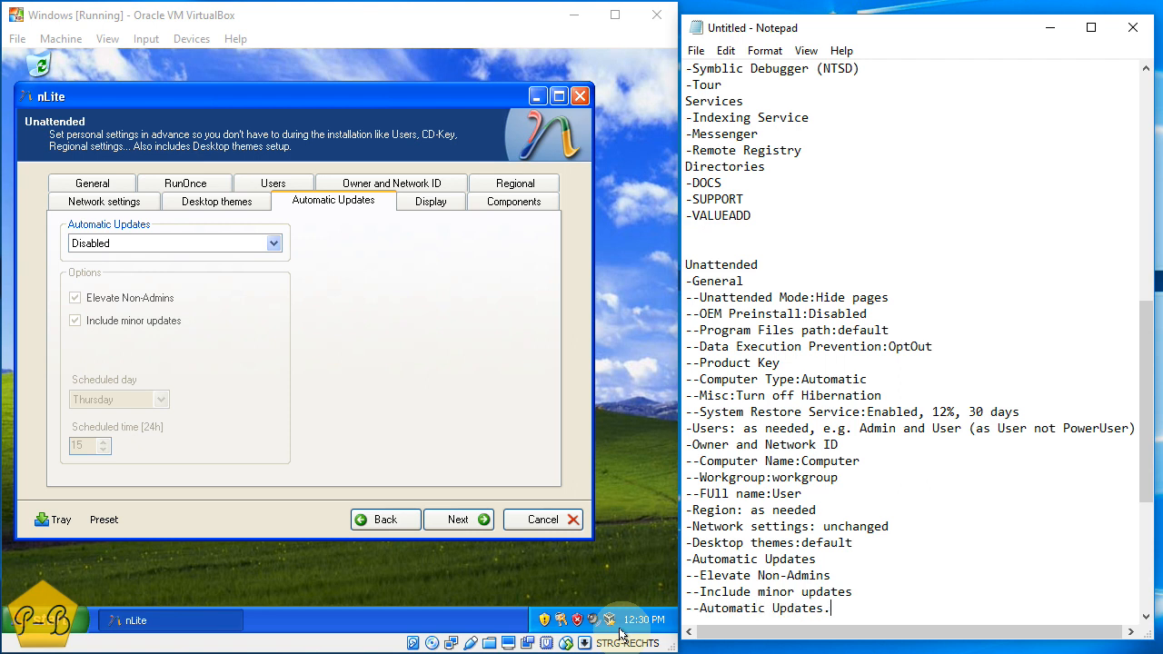
{"action": "type", "text": "D"}
{"action": "key", "text": "BackSpace"}
{"action": "type", "text": "disabled"}
Set Automatic Updates in nLite to "Notify before download" and replace "disabled" in the notes with that value
{"action": "left_click", "coordinate": [273, 243]}
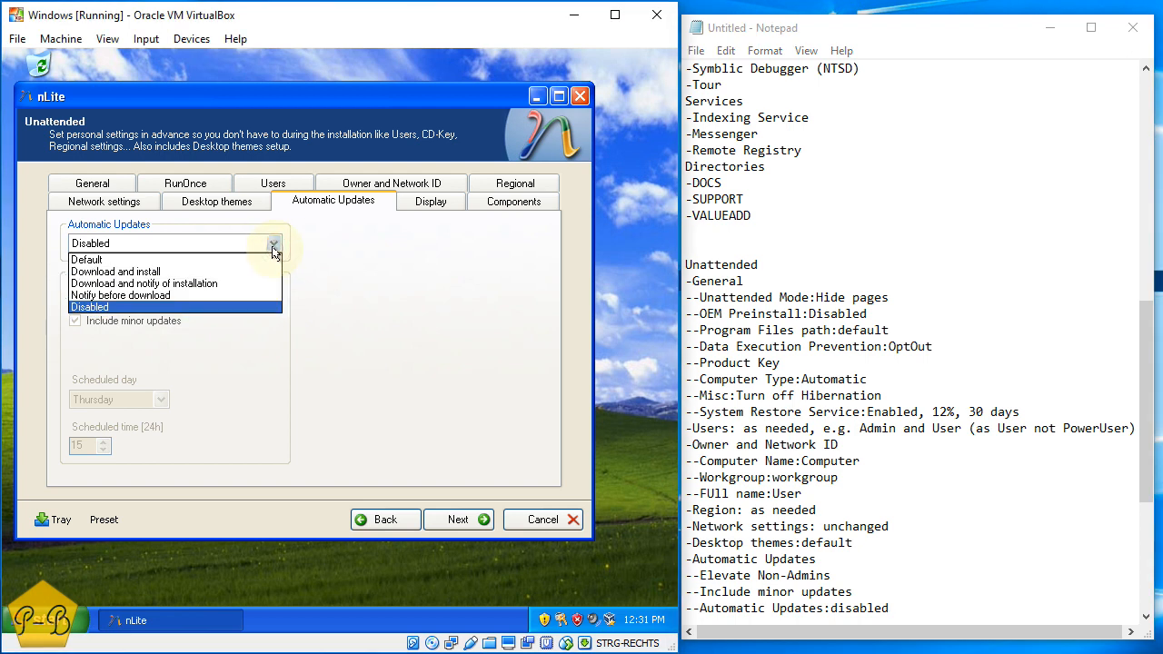
{"action": "left_click", "coordinate": [226, 297]}
{"action": "left_click_drag", "start_coordinate": [829, 611], "coordinate": [914, 611]}
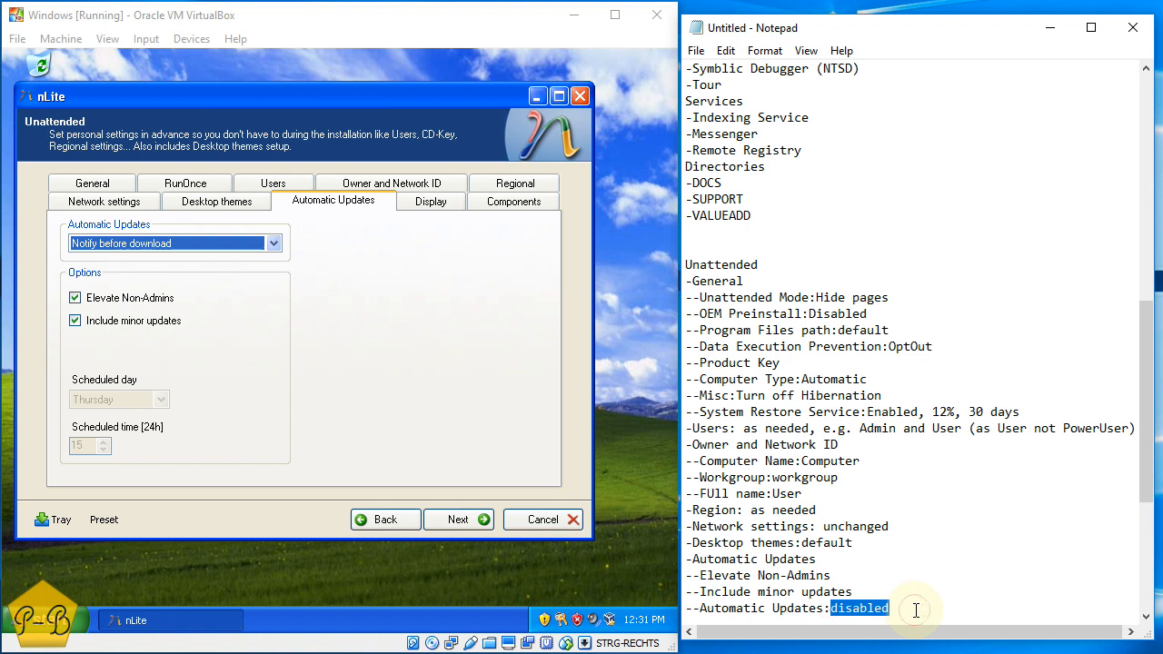
{"action": "type", "text": "Notify bef"}
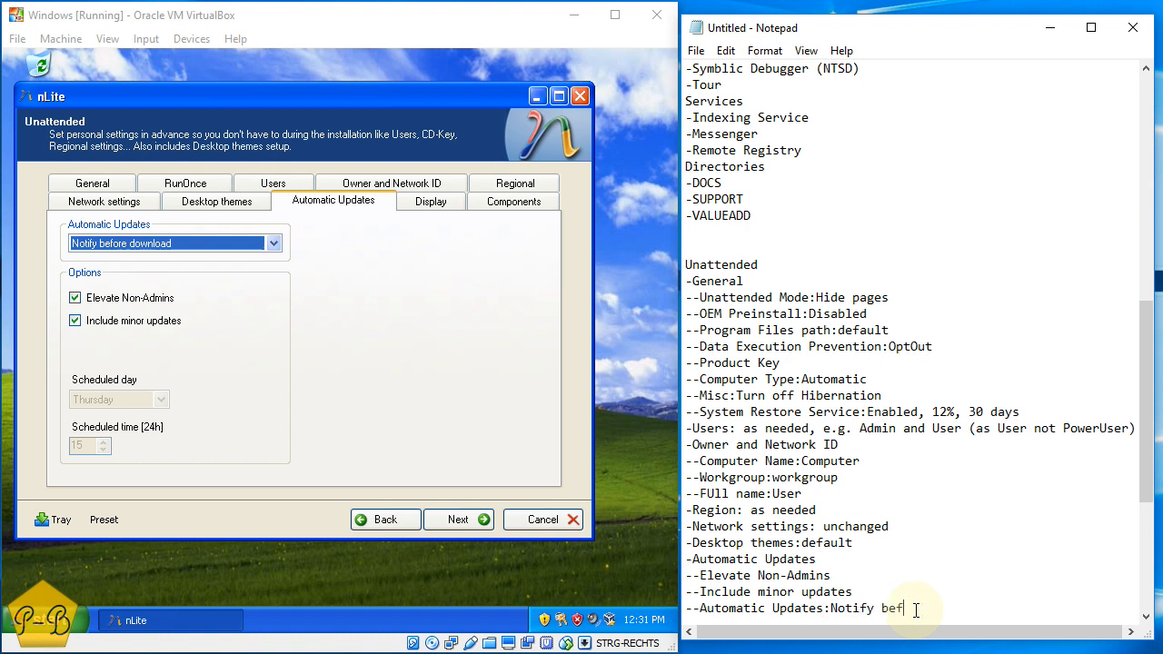
{"action": "type", "text": "ore download"}
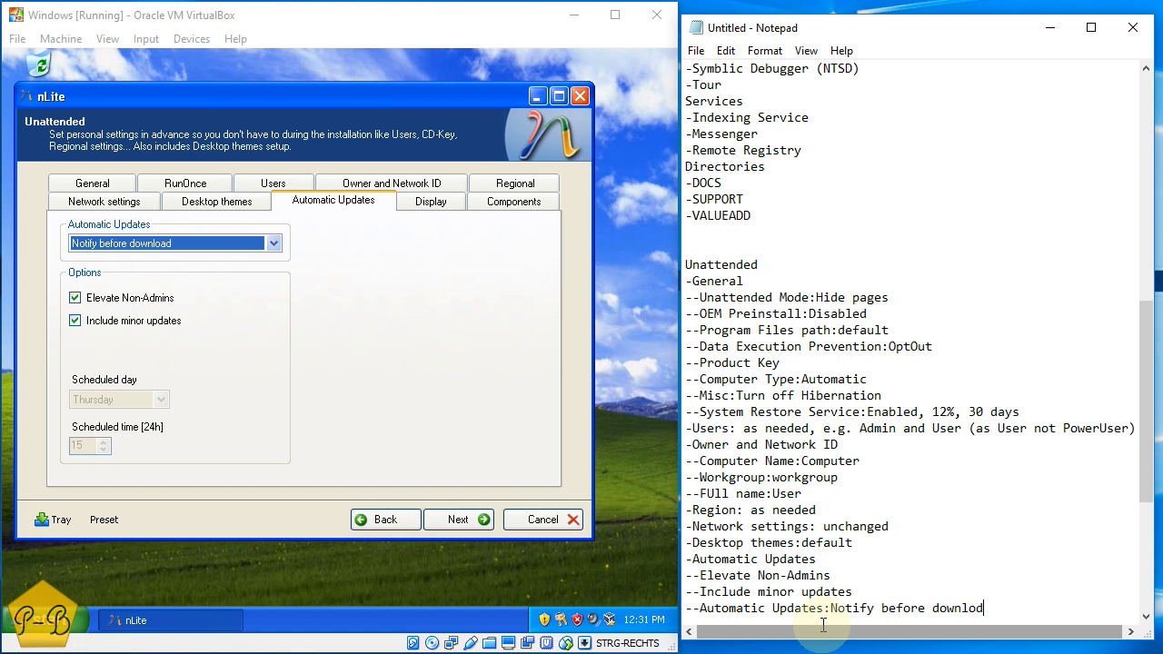
{"action": "key", "text": "Return"}
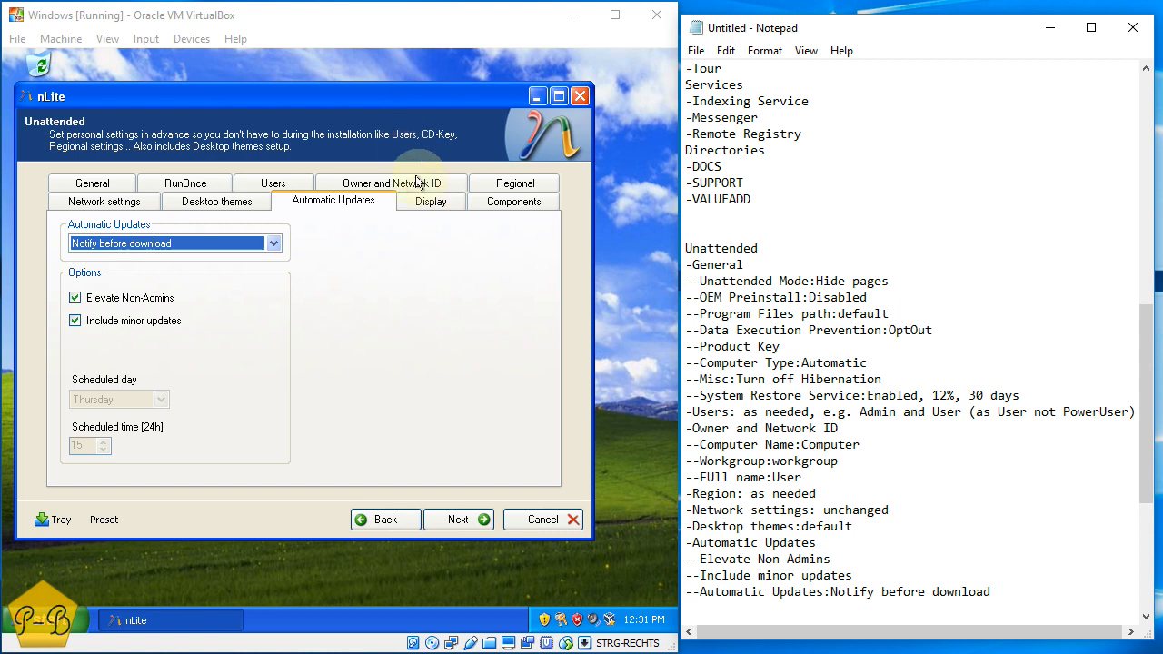
Show the Display settings in nLite and add the line "-Display: as needed" to the notes
{"action": "left_click", "coordinate": [427, 205]}
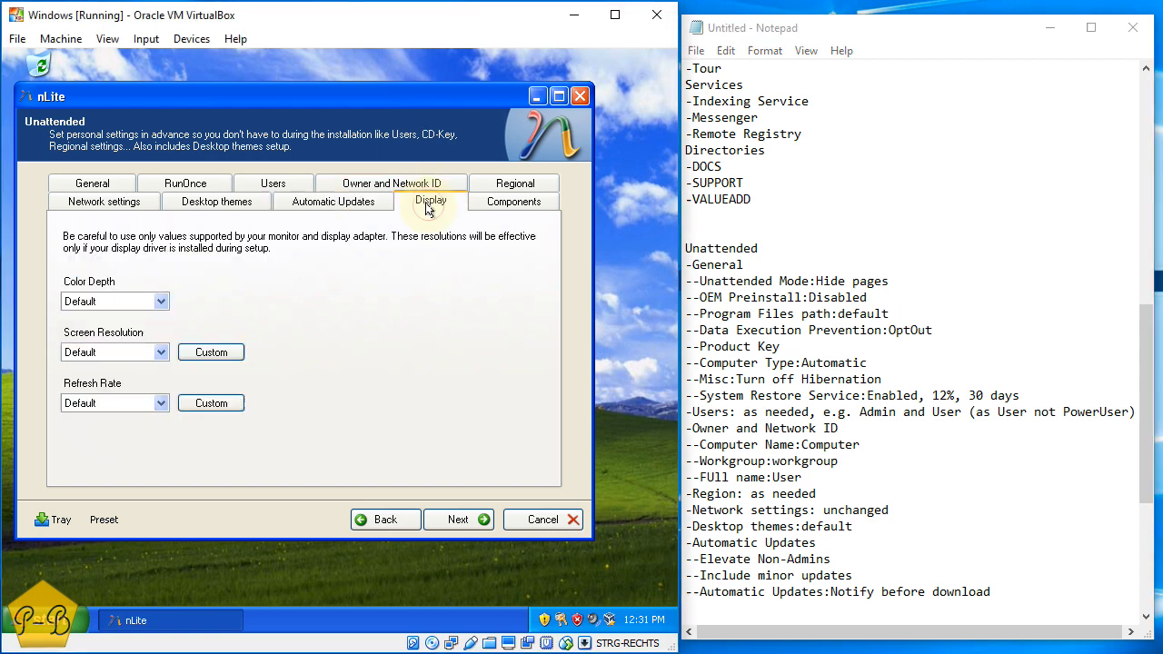
{"action": "left_click", "coordinate": [700, 611]}
{"action": "type", "text": "-Display"}
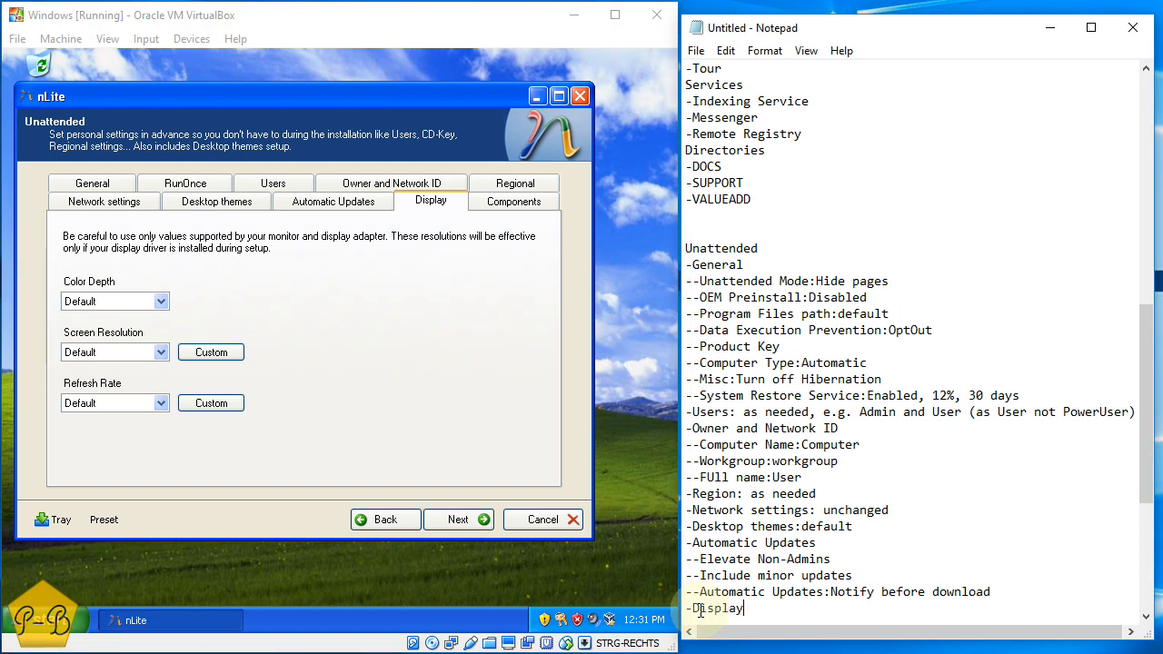
{"action": "type", "text": ": as needed"}
{"action": "key", "text": "Return"}
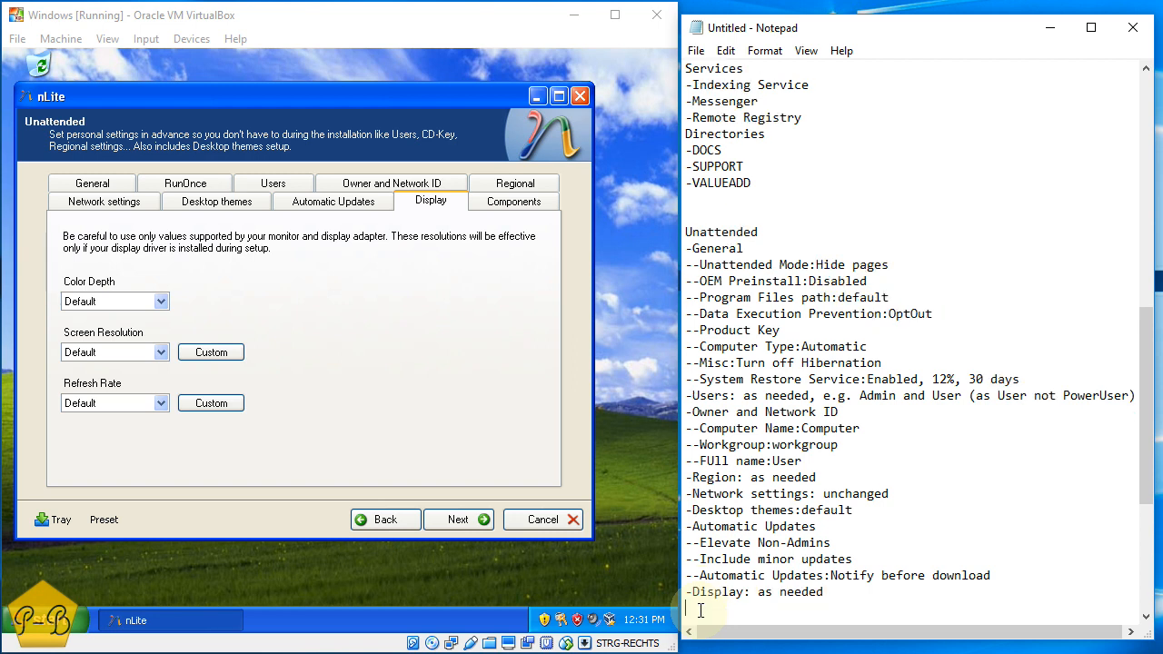
Show the Components settings in nLite and add the line "-Components: not active" to the notes
{"action": "left_click", "coordinate": [514, 202]}
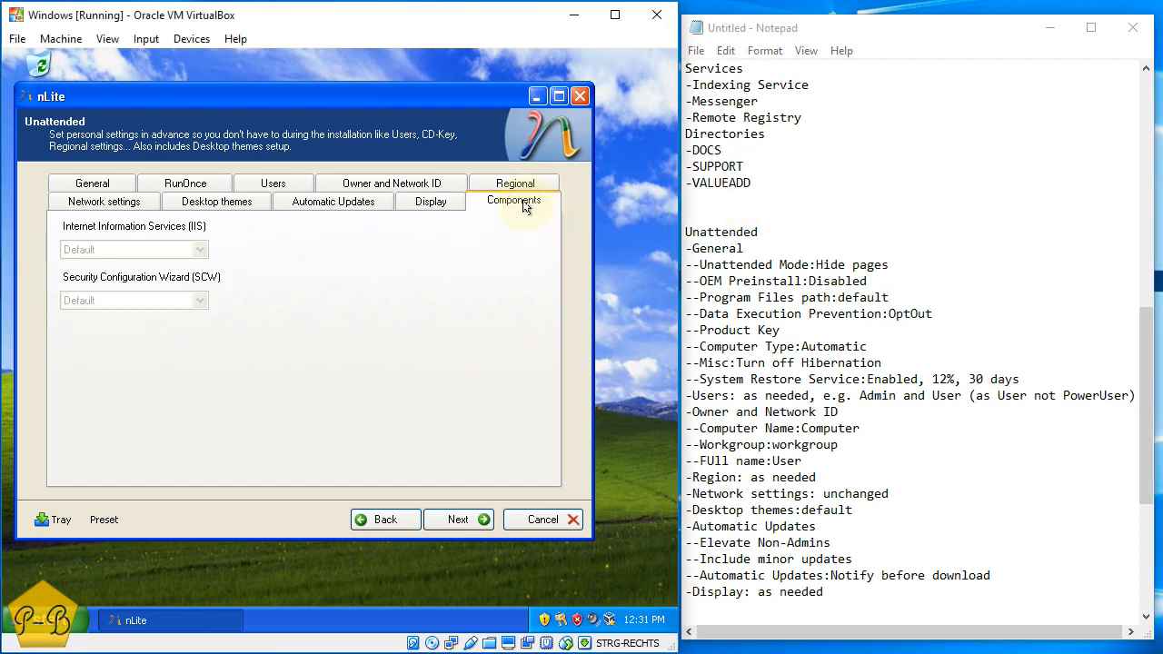
{"action": "left_click", "coordinate": [713, 611]}
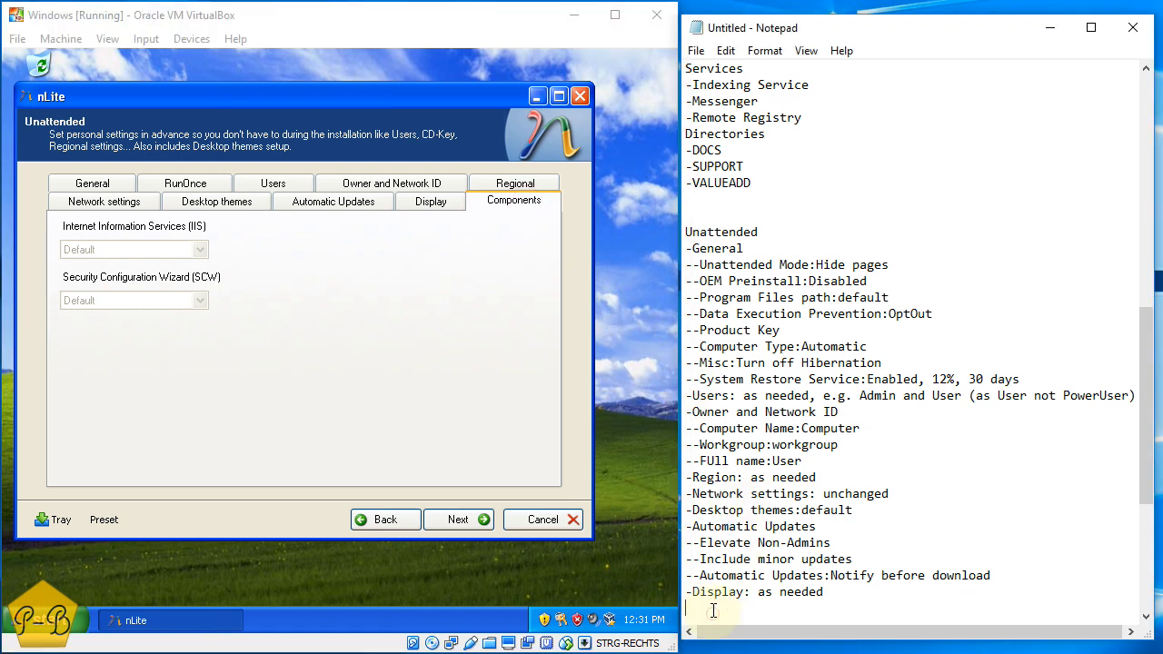
{"action": "type", "text": "-Components: not active"}
{"action": "key", "text": "Return"}
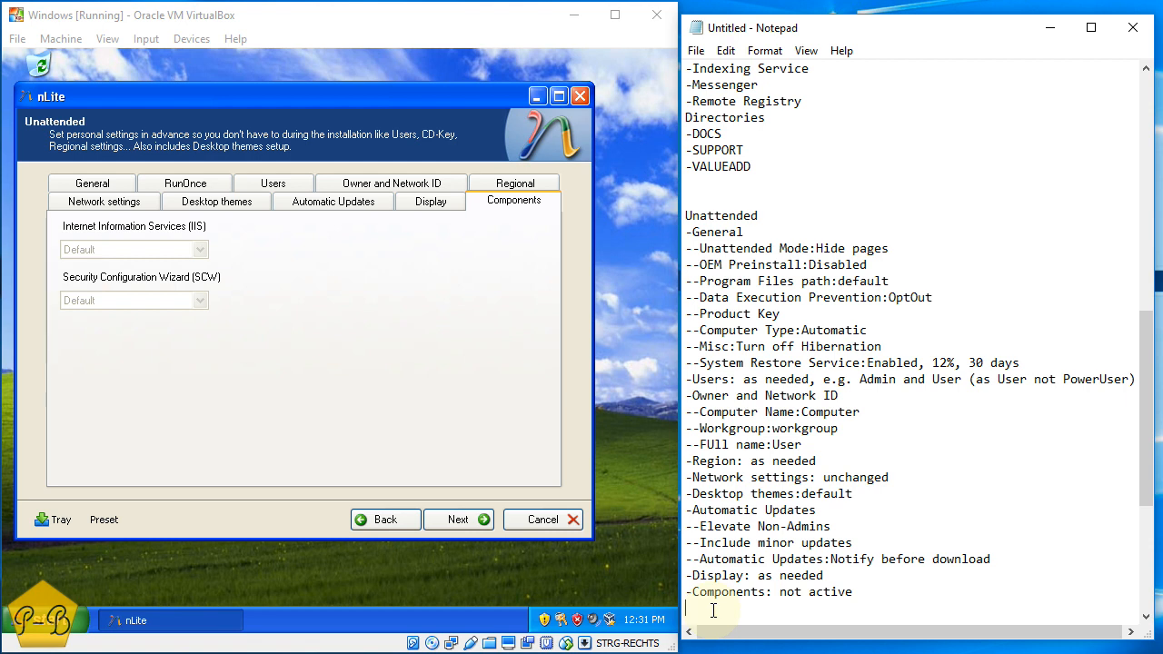
Advance nLite to the General settings of the Options page and add the headings "Optoins" and "-General" to the notes
{"action": "left_click", "coordinate": [451, 522]}
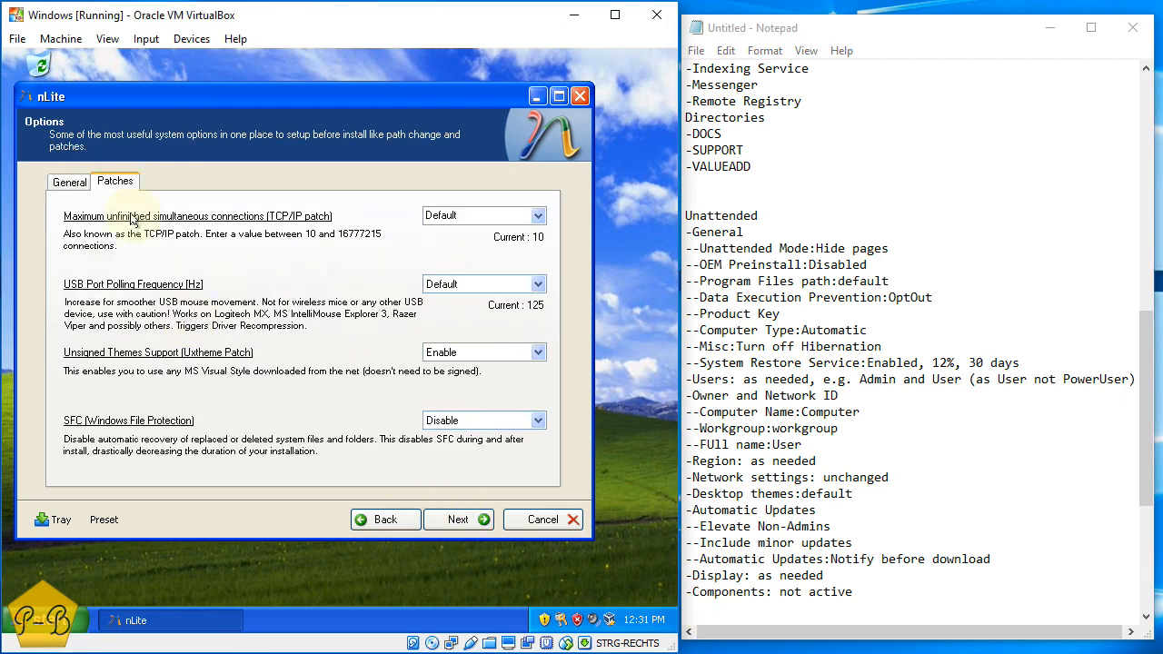
{"action": "left_click", "coordinate": [69, 182]}
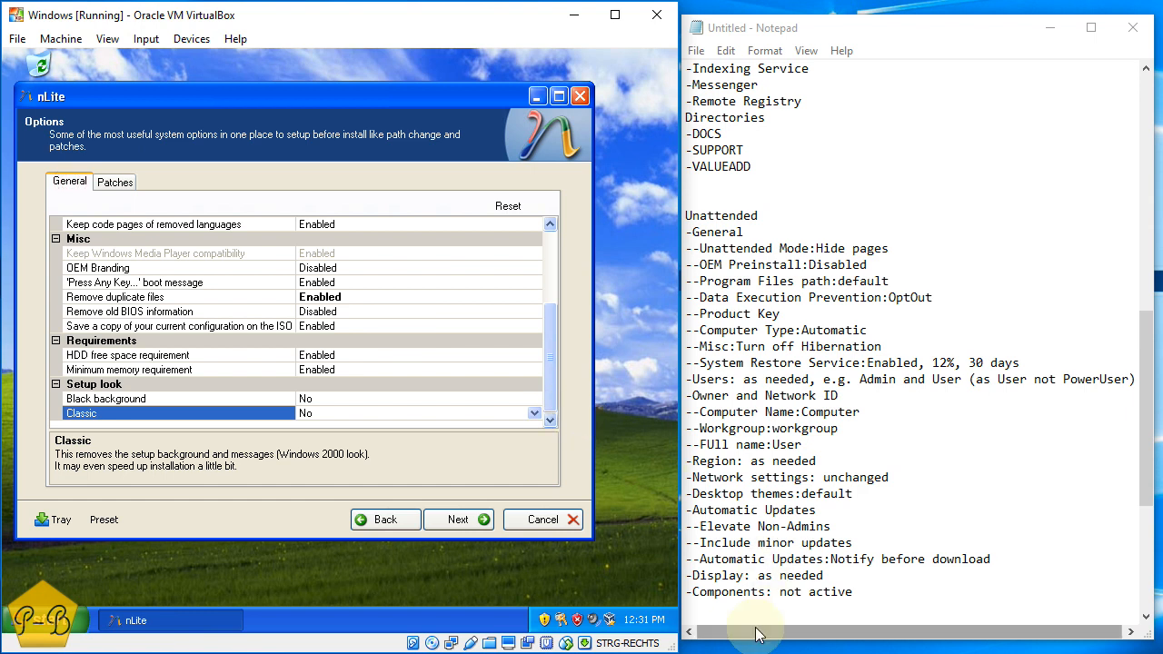
{"action": "left_click", "coordinate": [721, 615]}
{"action": "key", "text": "Return"}
{"action": "type", "text": "O"}
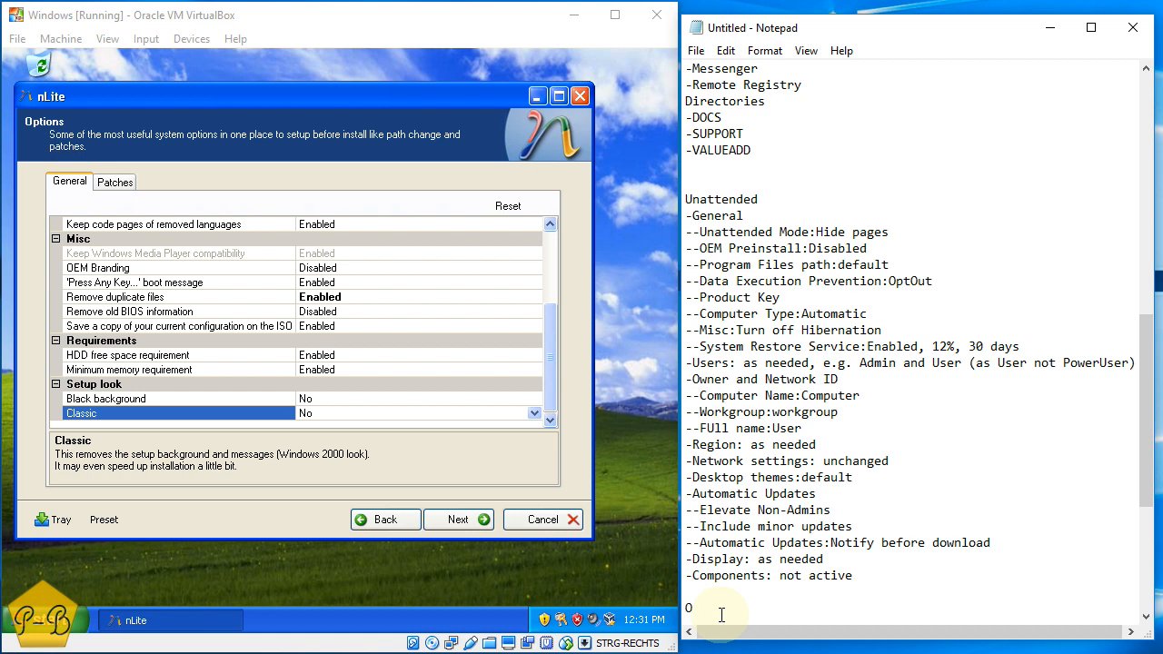
{"action": "type", "text": "POptoins"}
{"action": "key", "text": "Return"}
{"action": "type", "text": "General"}
{"action": "key", "text": "Home"}
{"action": "type", "text": "-"}
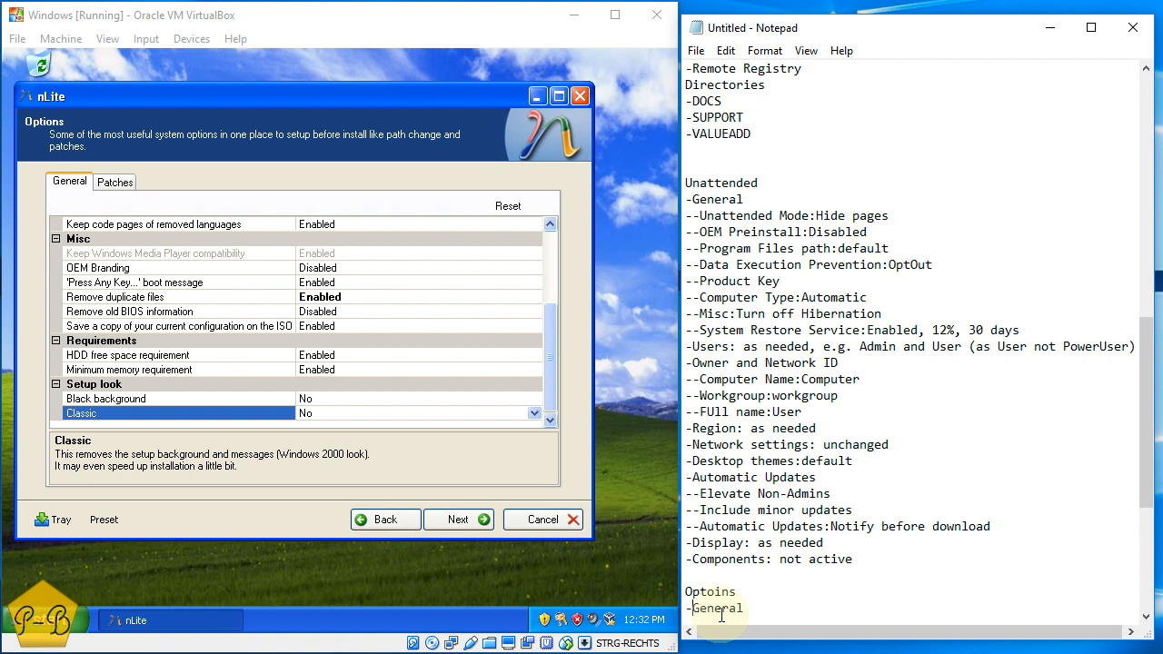
{"action": "key", "text": "End"}
{"action": "key", "text": "Return"}
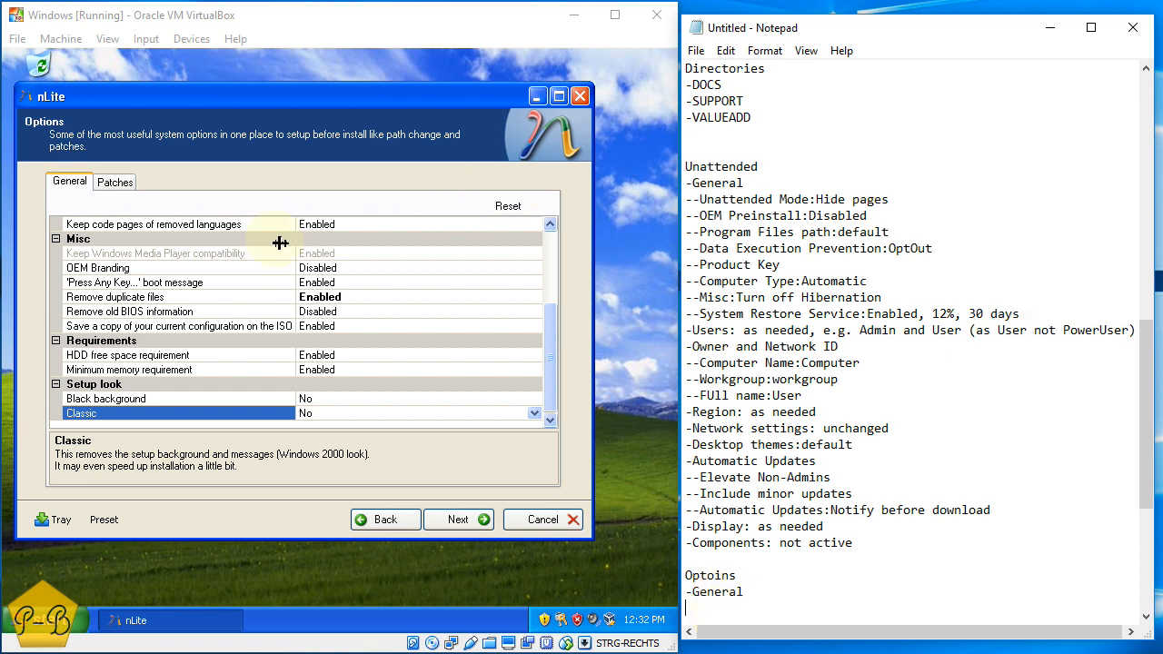
Add the line "--Profile path:%SystemDrive%\Users" to the notes and set the Profiles path in nLite to %SystemDrive%\Users
{"action": "scroll", "coordinate": [386, 289], "scroll_direction": "up", "scroll_amount": 3}
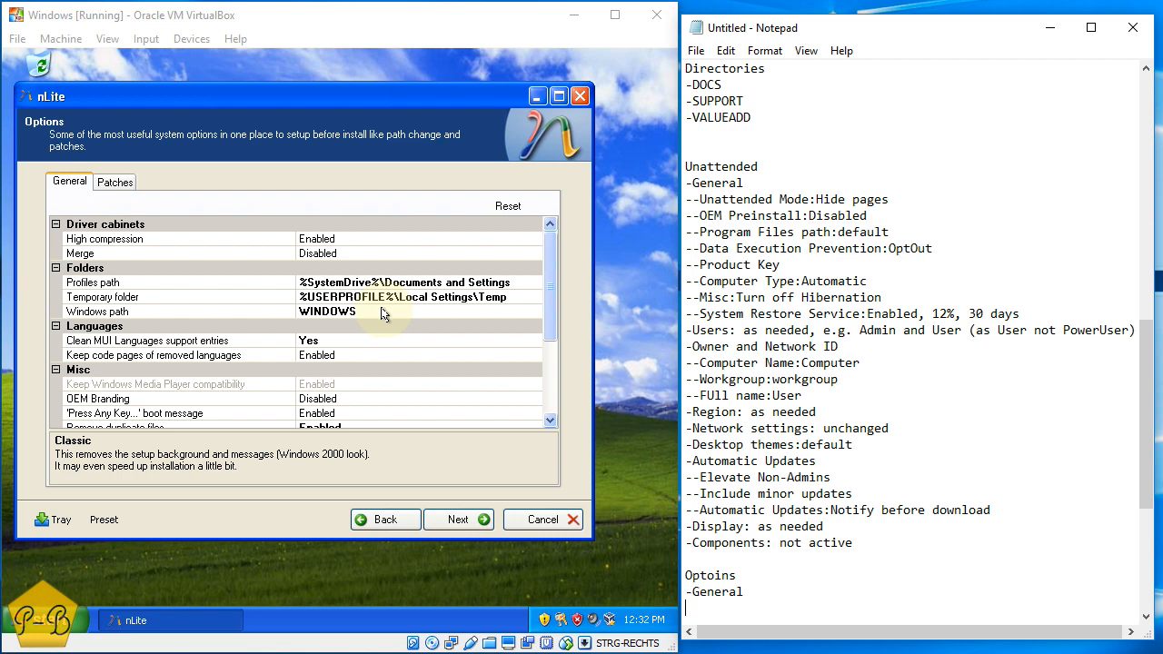
{"action": "left_click", "coordinate": [332, 240]}
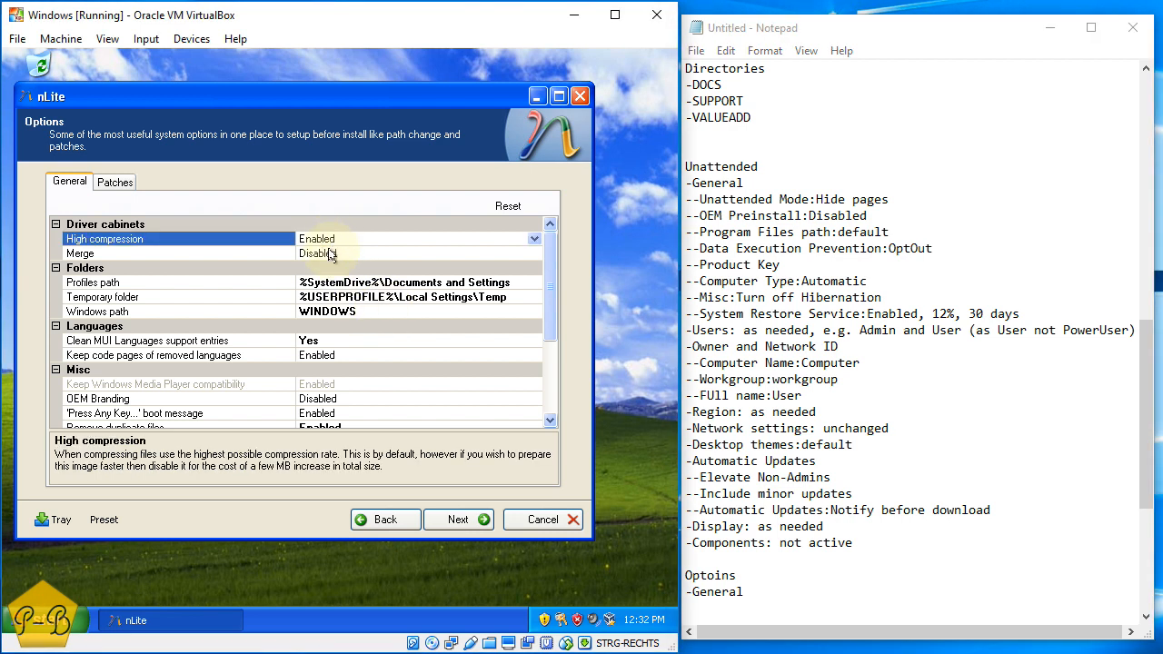
{"action": "left_click", "coordinate": [331, 254]}
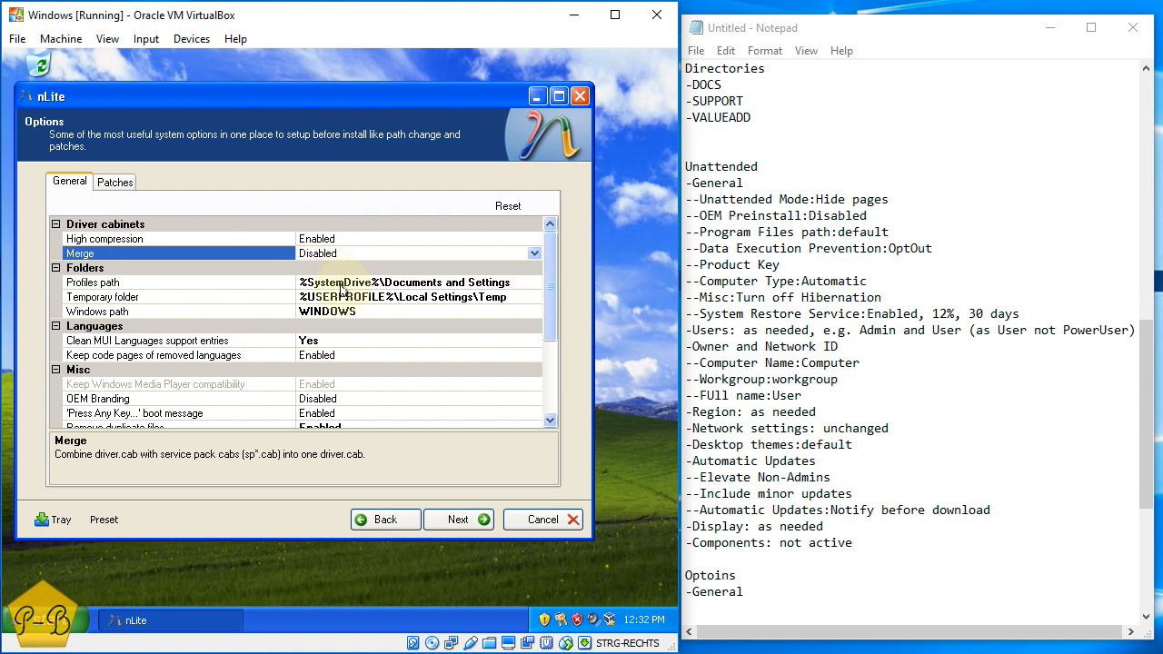
{"action": "left_click", "coordinate": [342, 291]}
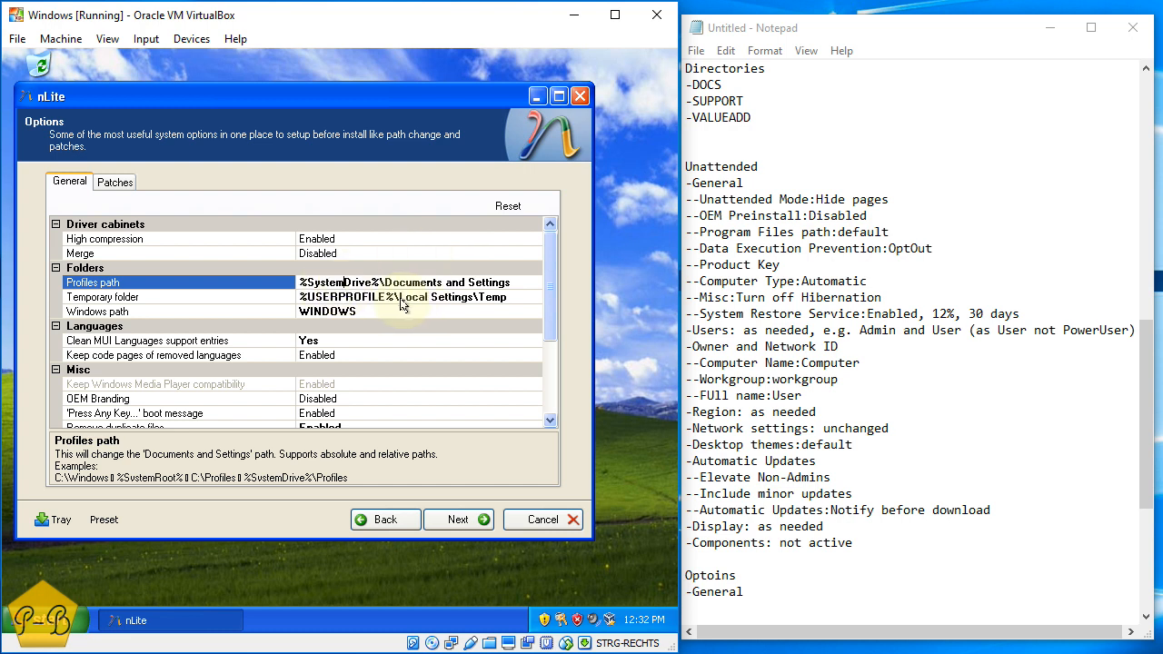
{"action": "left_click", "coordinate": [734, 608]}
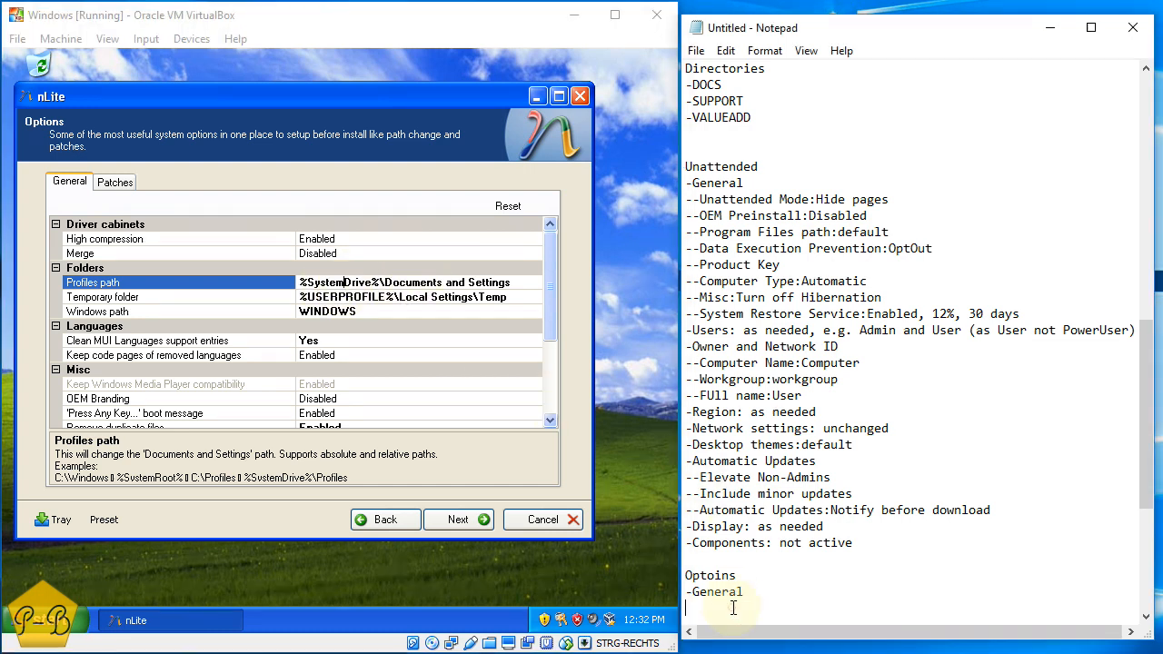
{"action": "type", "text": "--Profile path"}
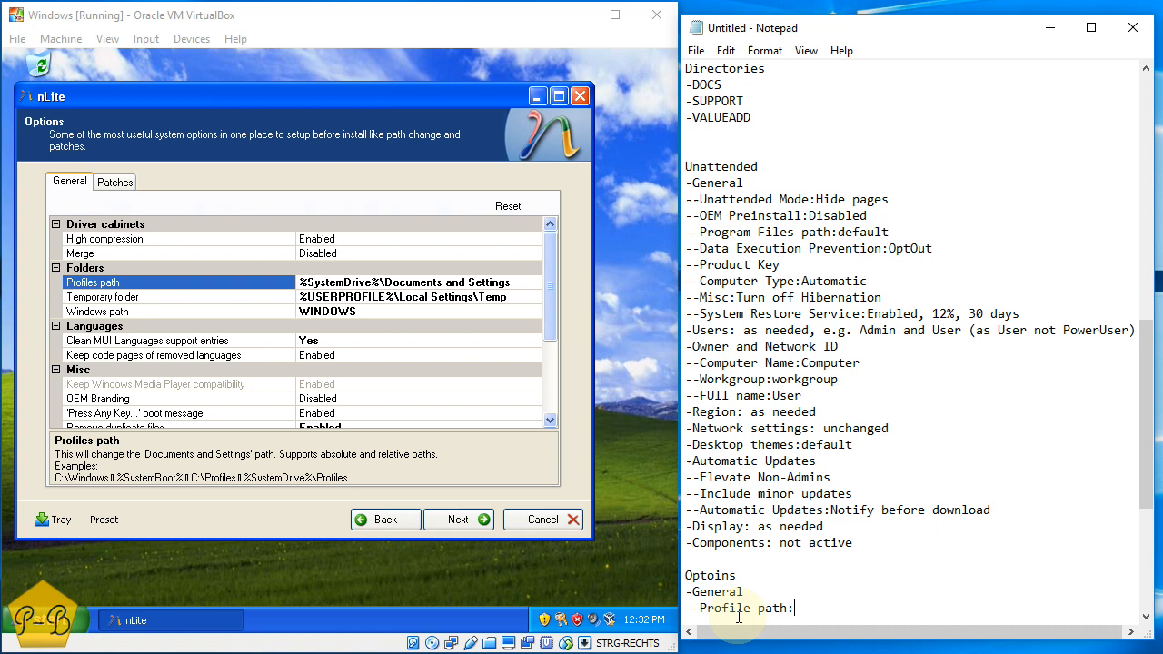
{"action": "type", "text": ":%SystemDrive%\\"}
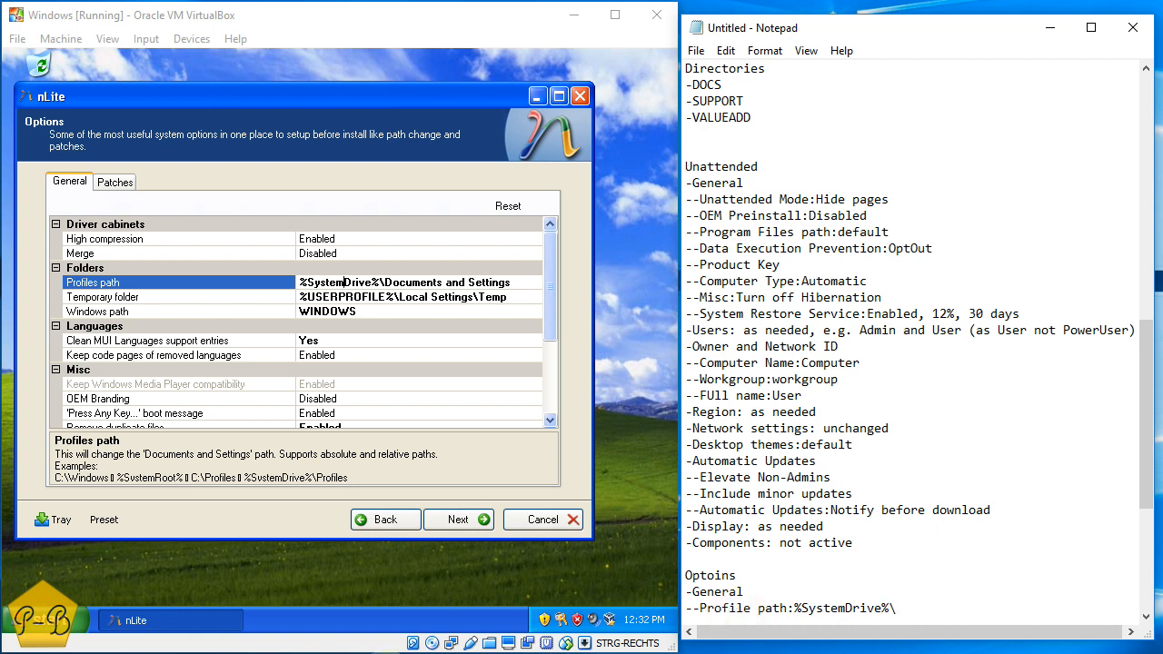
{"action": "type", "text": "Users"}
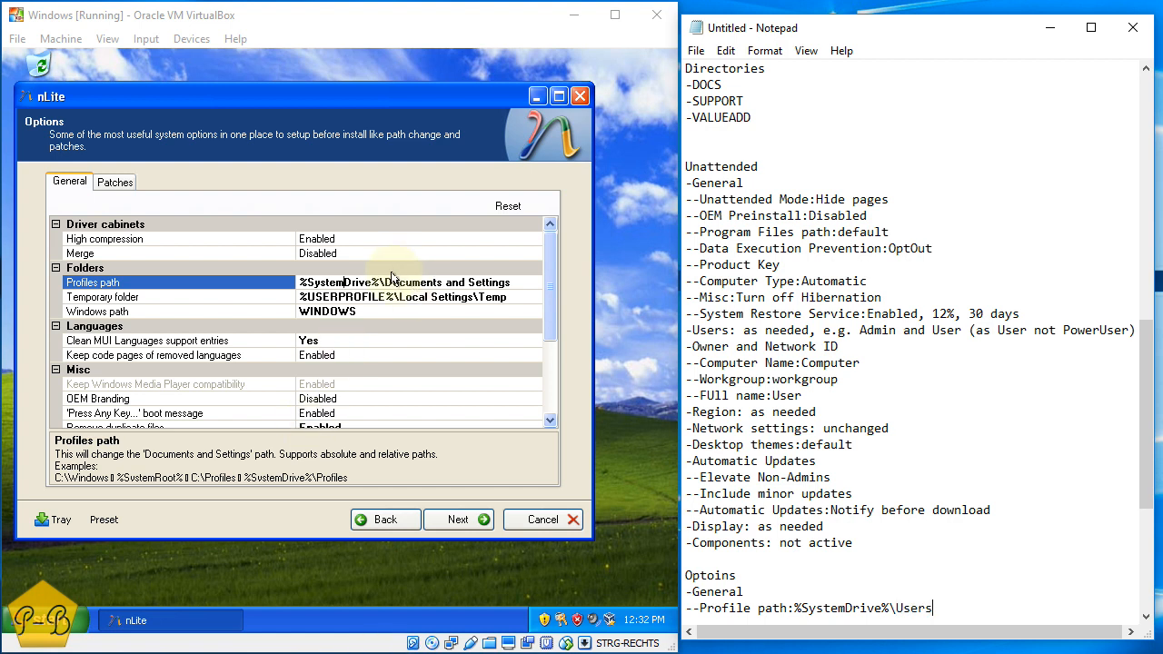
{"action": "left_click_drag", "start_coordinate": [385, 283], "coordinate": [591, 285]}
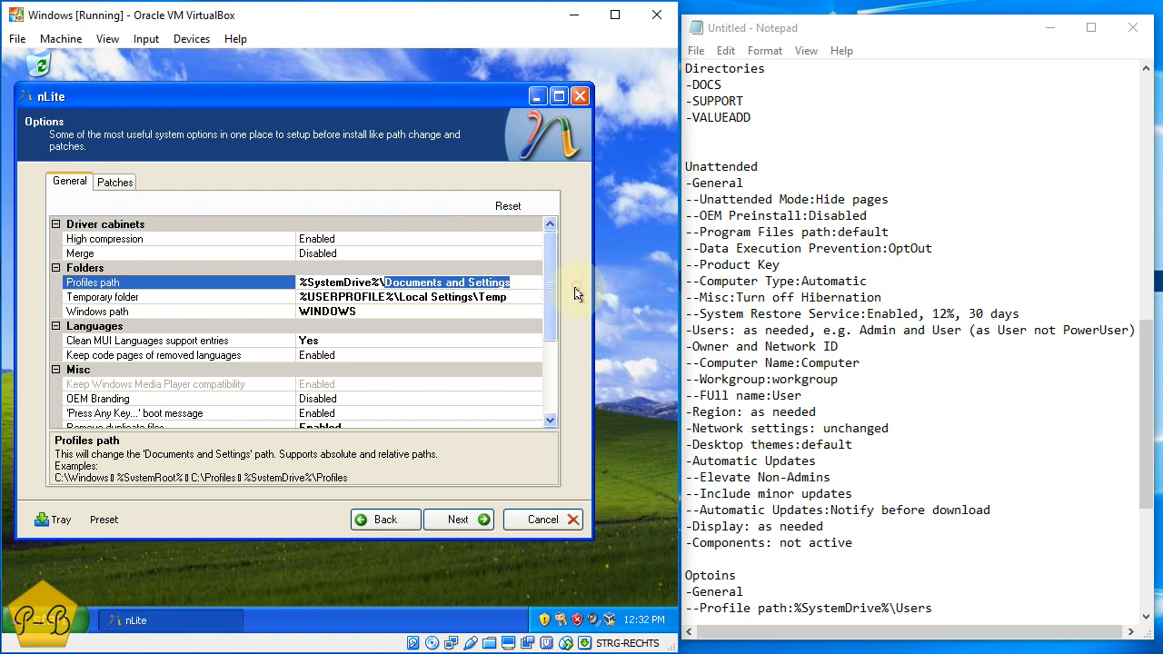
{"action": "type", "text": "Users"}
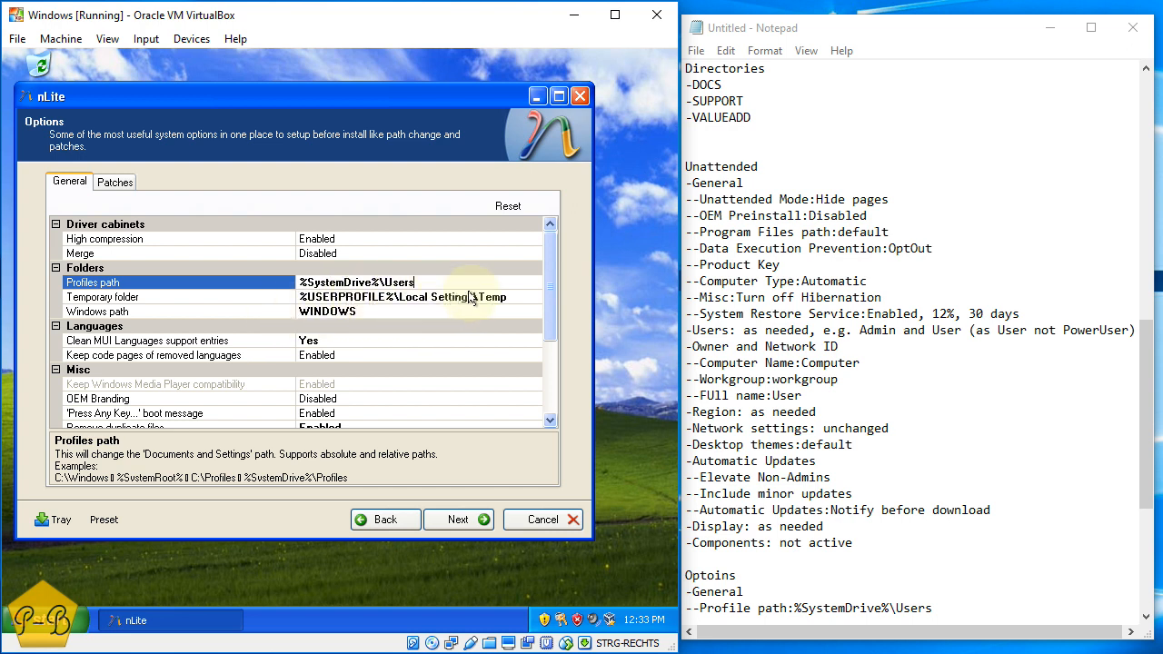
Select the Clean MUI Languages support entries option in nLite and add "--Clean MUI Languages support entries:Yes" to the notes
{"action": "left_click", "coordinate": [320, 343]}
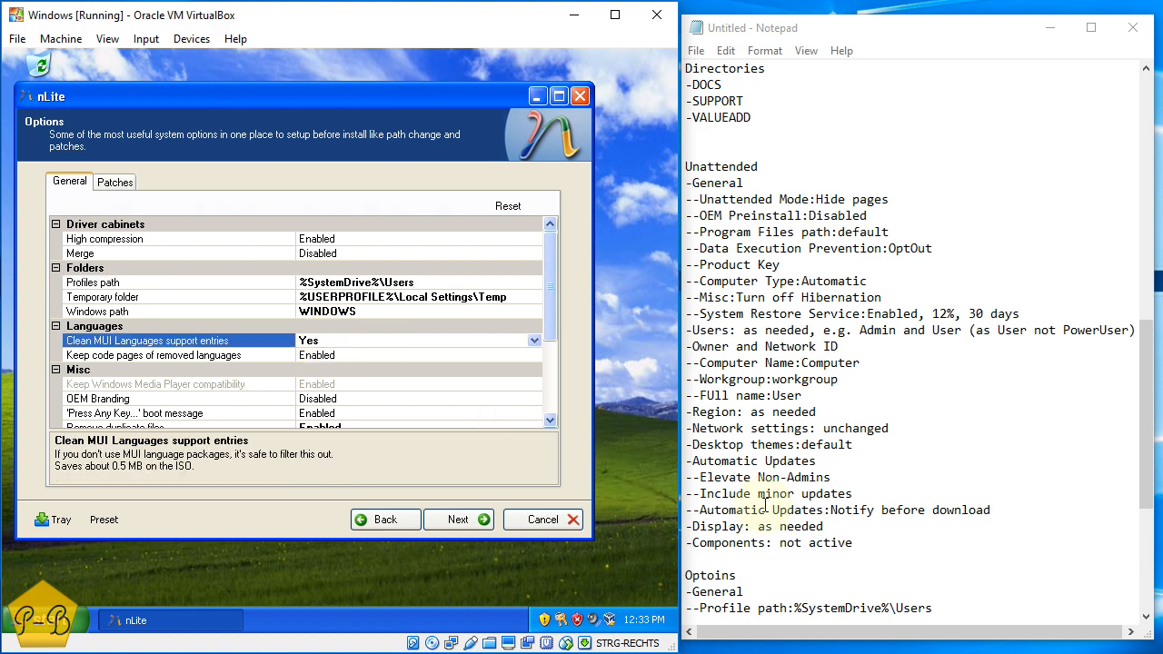
{"action": "scroll", "coordinate": [736, 509], "scroll_direction": "down", "scroll_amount": 2}
{"action": "left_click", "coordinate": [734, 525]}
{"action": "type", "text": "--Clean M"}
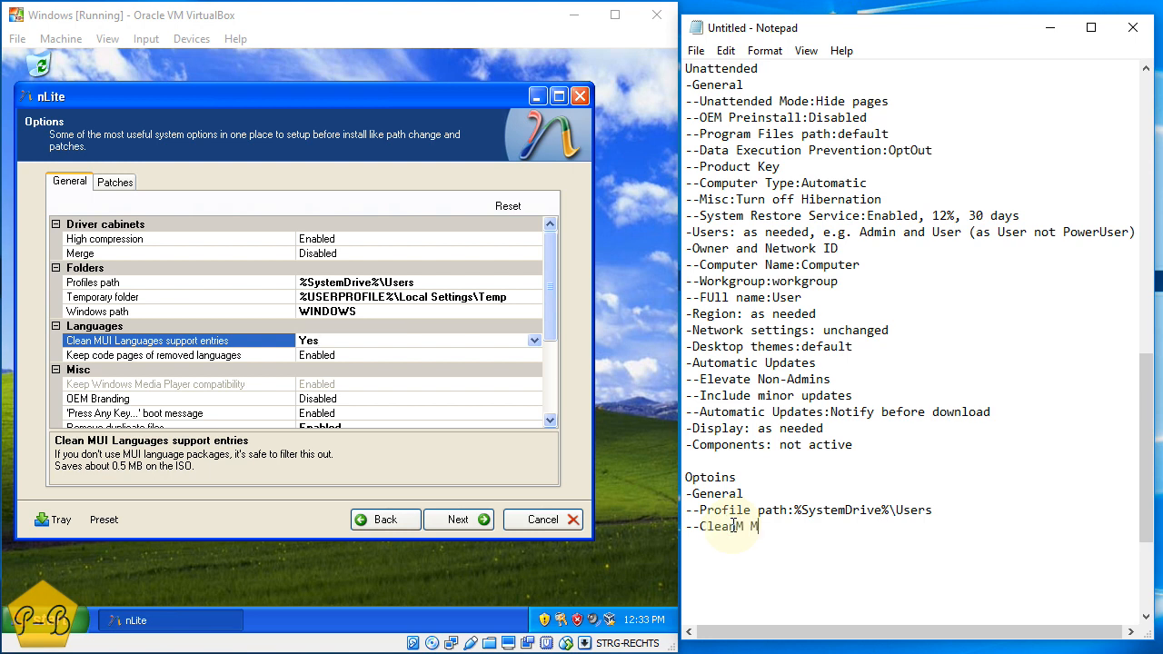
{"action": "key", "text": "BackSpace"}
{"action": "type", "text": "UI Languages supp"}
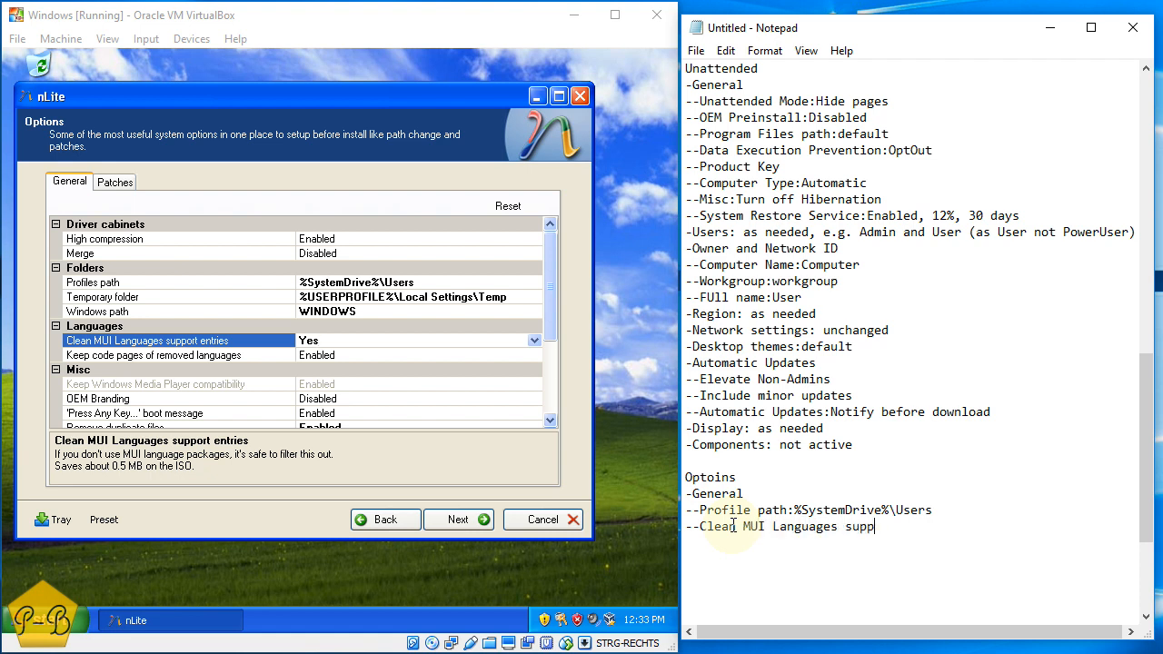
{"action": "type", "text": "ort entries:Yes"}
{"action": "key", "text": "Return"}
{"action": "scroll", "coordinate": [385, 374], "scroll_direction": "down", "scroll_amount": 3}
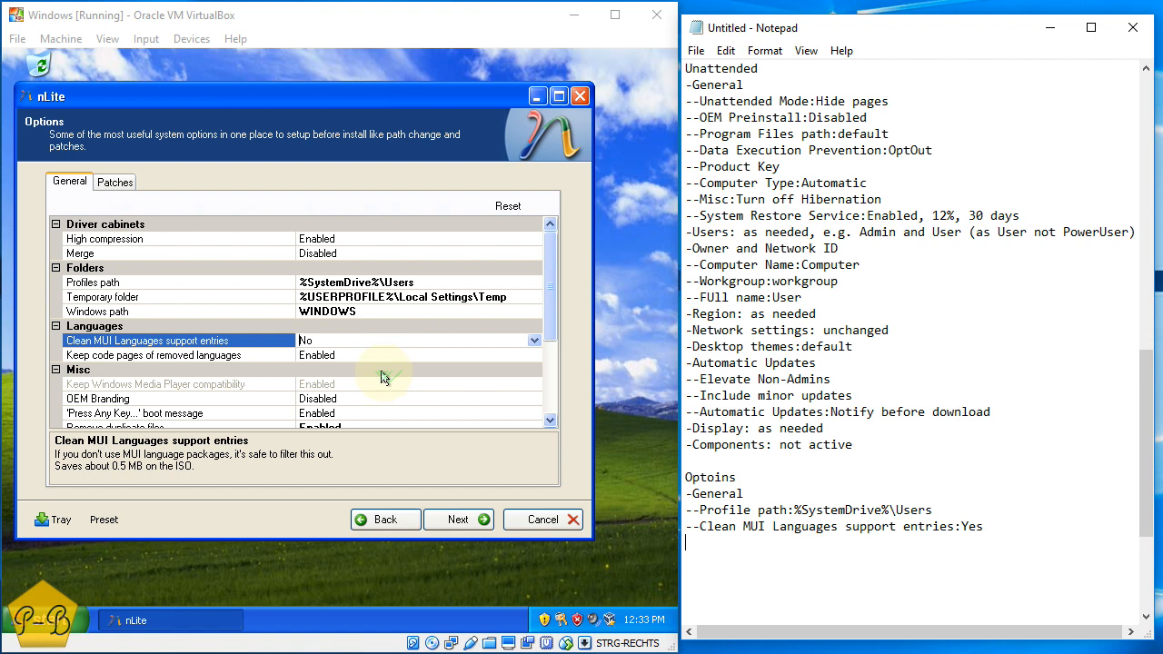
Add the line "--Remove duplicate files:Enabled" to the notes, following the Misc section of nLite's General options
{"action": "scroll", "coordinate": [382, 373], "scroll_direction": "up", "scroll_amount": 1}
{"action": "left_click_drag", "start_coordinate": [549, 304], "coordinate": [550, 397]}
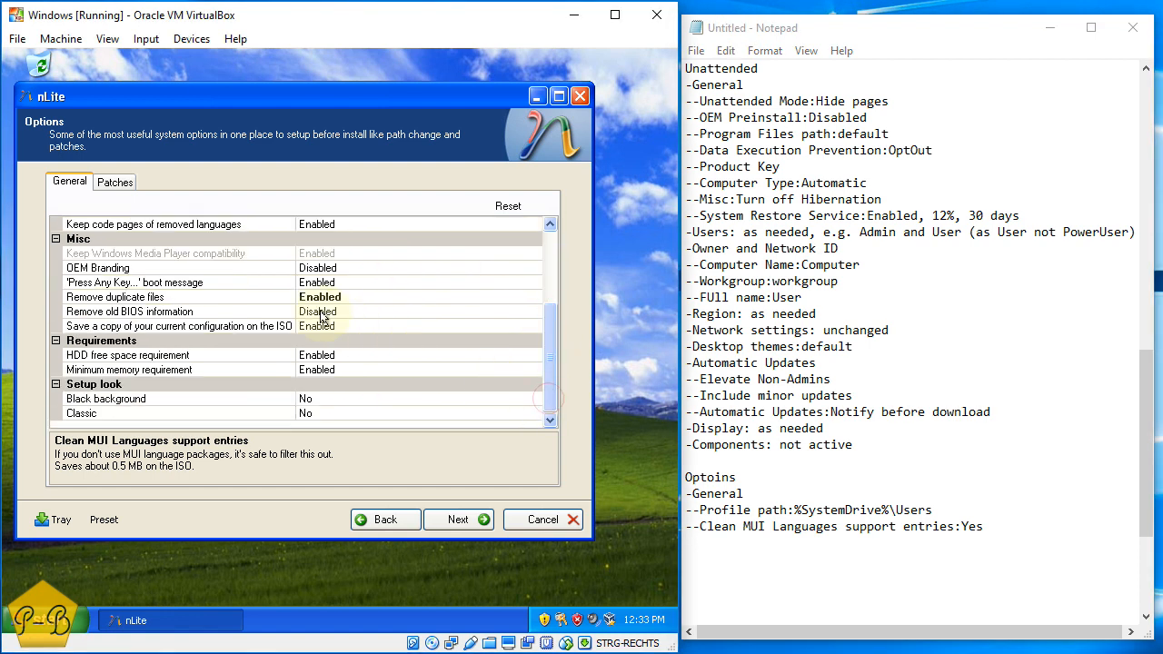
{"action": "left_click", "coordinate": [700, 548]}
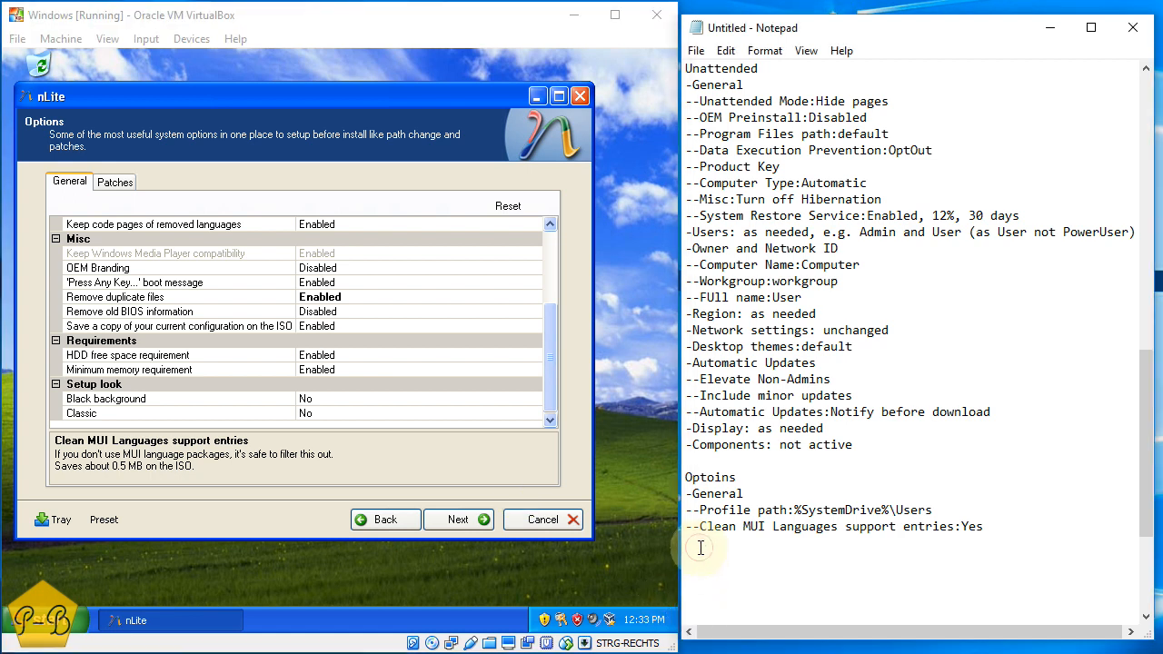
{"action": "type", "text": "--Remove duplicate files:Enabled"}
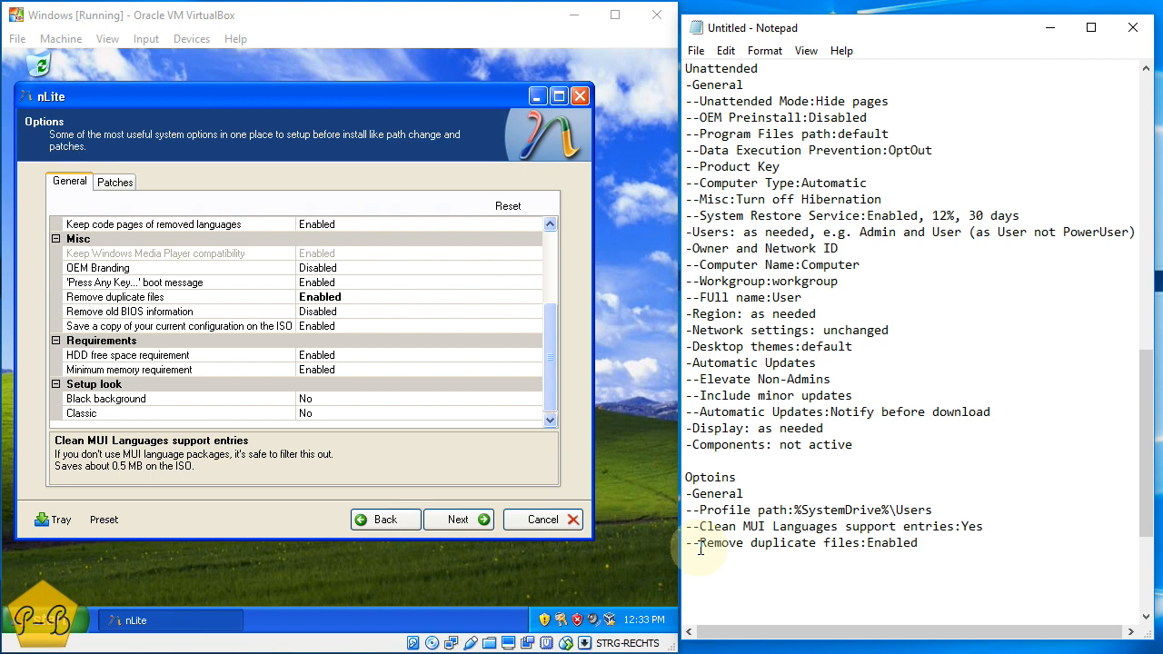
Show the Patches settings in nLite and add the heading "-Patches" to the notes
{"action": "left_click", "coordinate": [117, 182]}
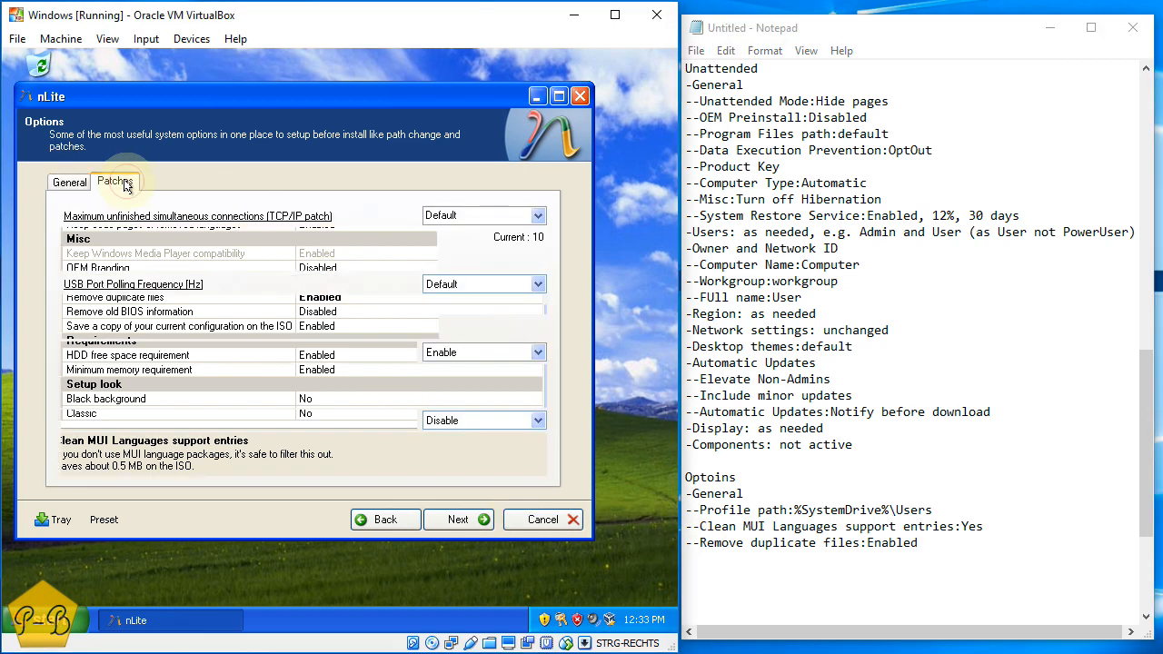
{"action": "left_click", "coordinate": [747, 554]}
{"action": "type", "text": "-Patches"}
{"action": "key", "text": "Return"}
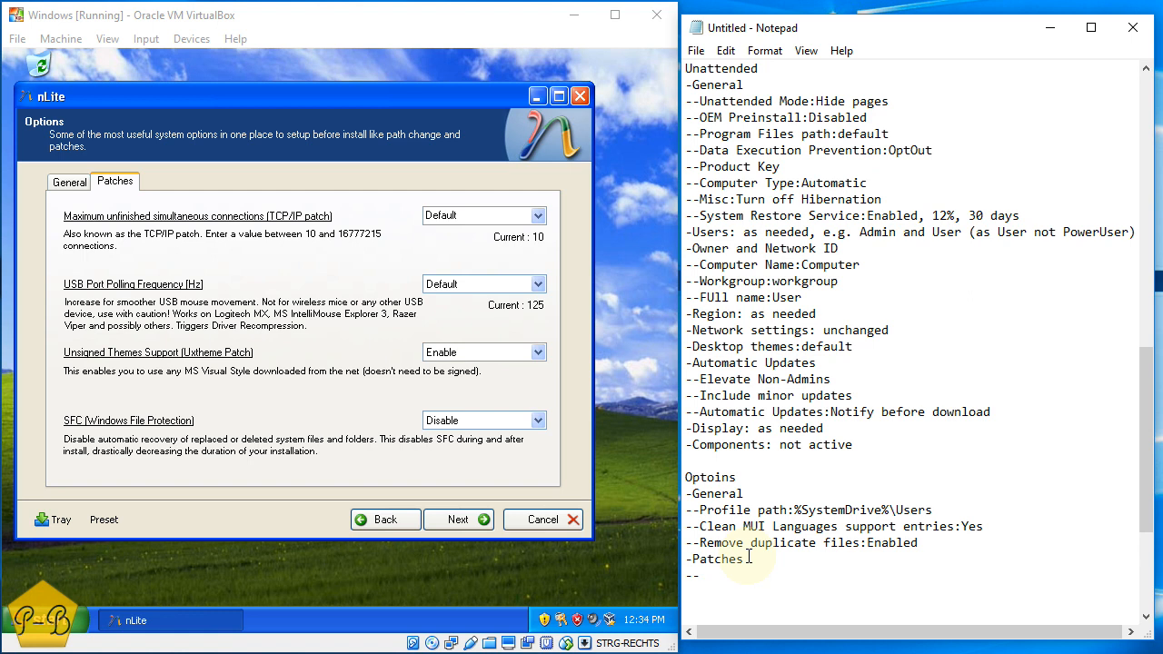
Add the lines "--Unsigned Themes Support (Uxtheme Patch):Enable" and "--SFC (Windows File Protecion): Disable" to the notes
{"action": "type", "text": "--Unsigned The"}
{"action": "key", "text": "BackSpace"}
{"action": "key", "text": "BackSpace"}
{"action": "type", "text": "hemes Support "}
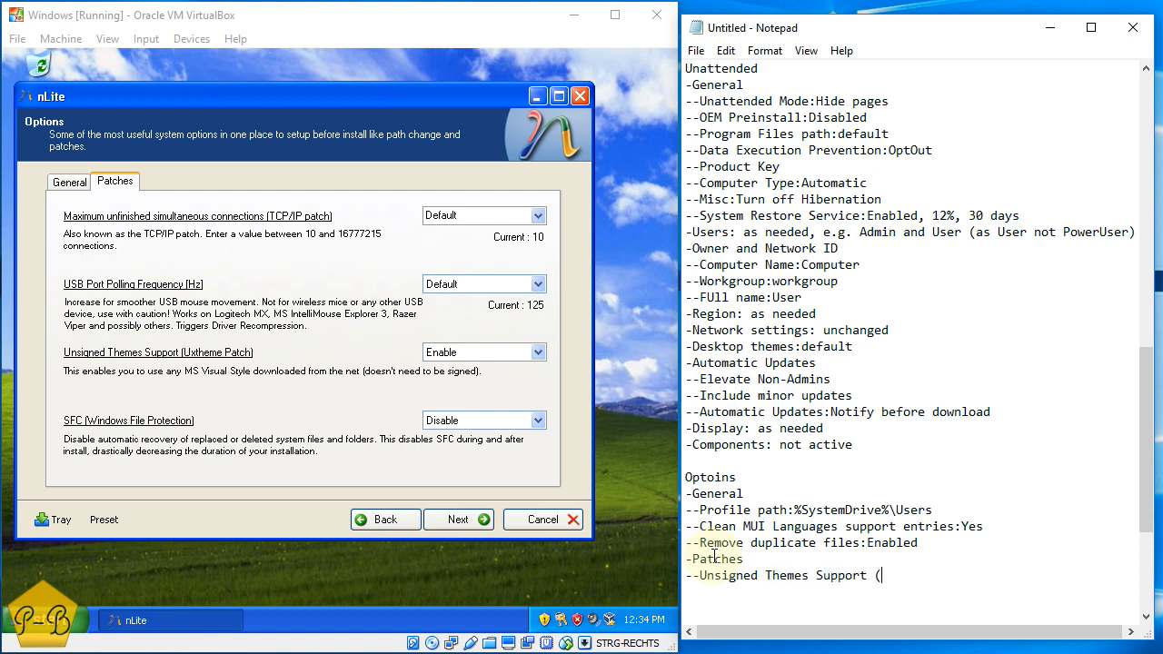
{"action": "type", "text": "(Uxtheme Patch):Enables"}
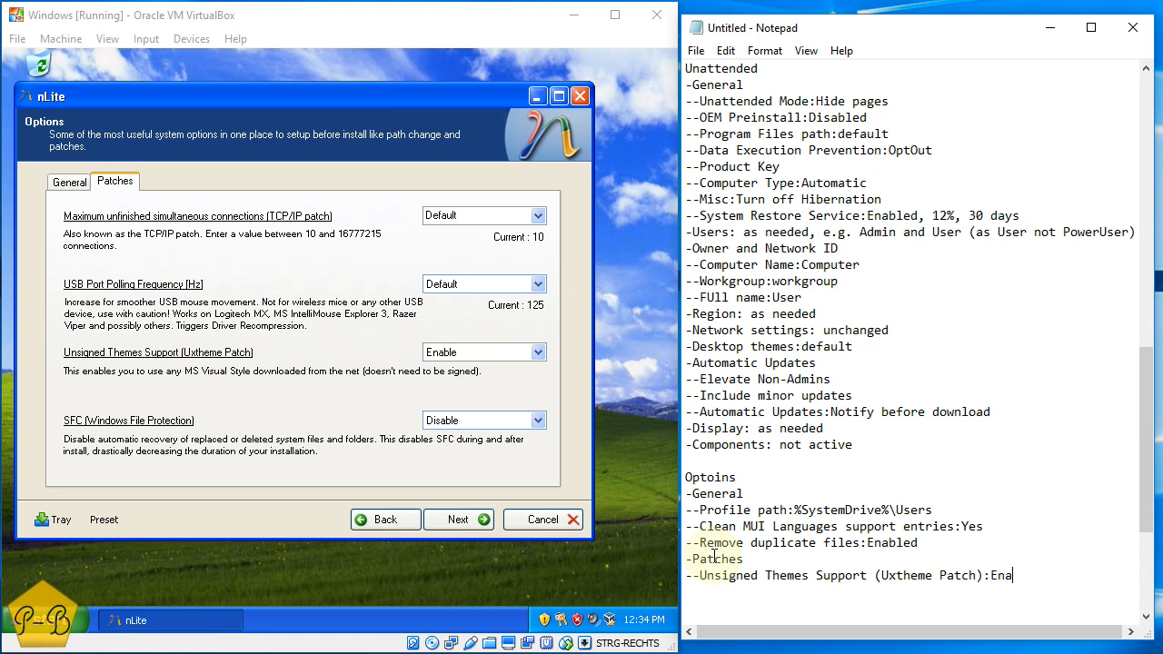
{"action": "key", "text": "Return"}
{"action": "key", "text": "BackSpace"}
{"action": "key", "text": "BackSpace"}
{"action": "key", "text": "Return"}
{"action": "key", "text": "BackSpace"}
{"action": "type", "text": "--SFC (Windows File Protecion"}
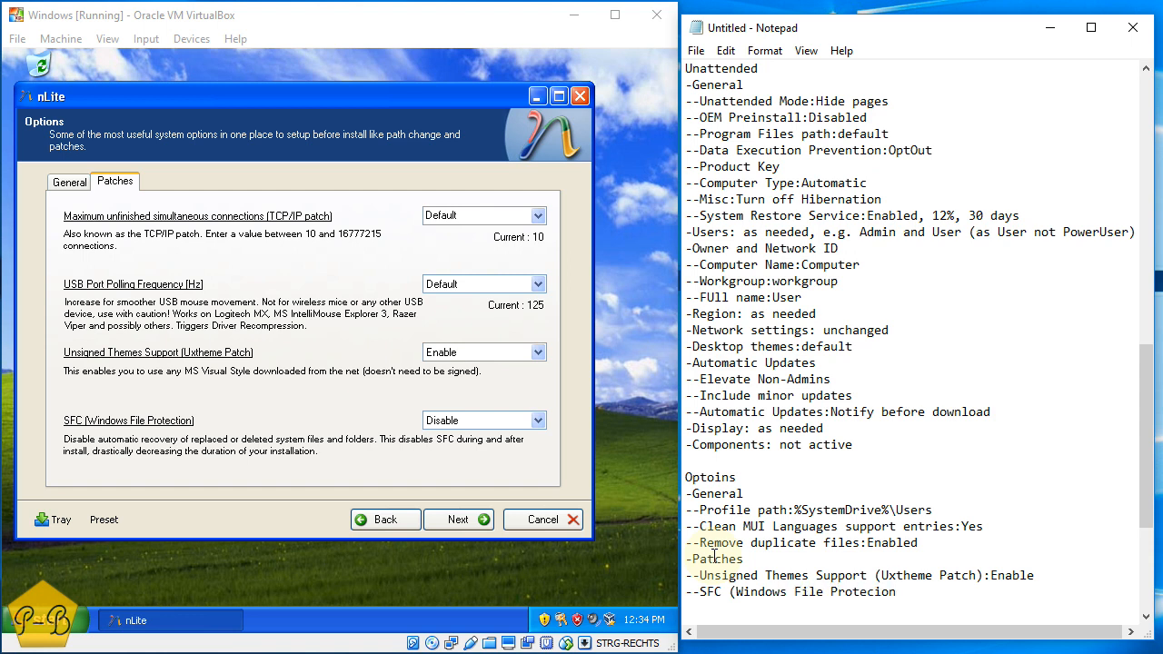
{"action": "type", "text": "): Disable"}
Advance nLite to the Tweaks page and add the heading "Tweaks" to the notes
{"action": "left_click", "coordinate": [456, 519]}
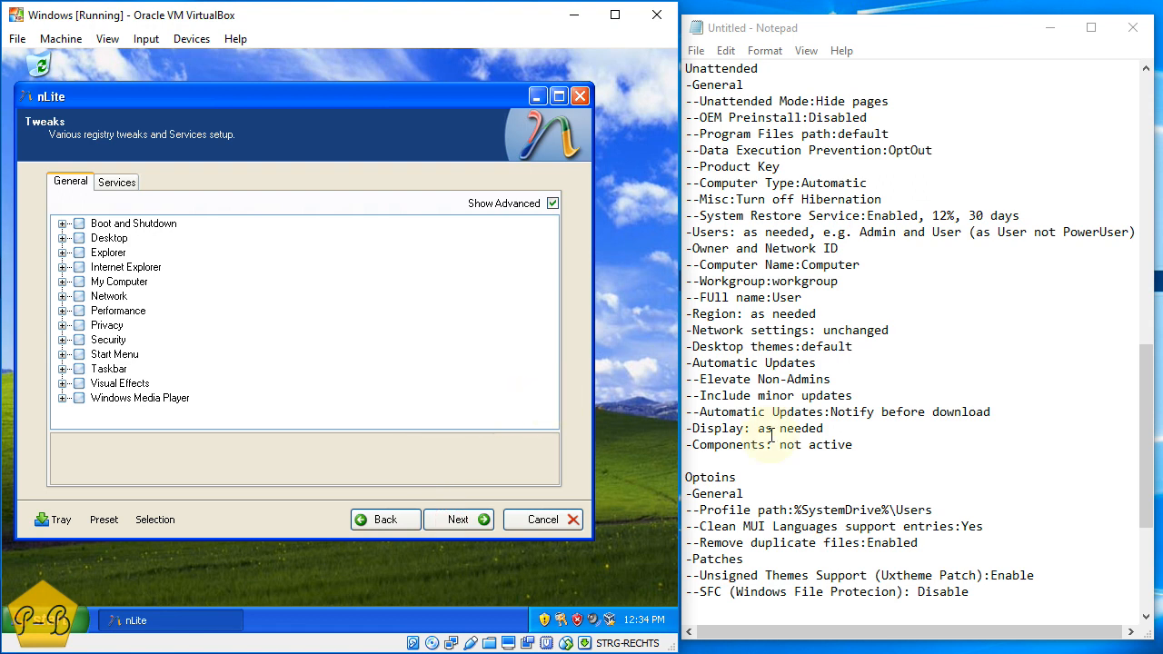
{"action": "scroll", "coordinate": [834, 490], "scroll_direction": "down", "scroll_amount": 2}
{"action": "scroll", "coordinate": [834, 491], "scroll_direction": "down", "scroll_amount": 1}
{"action": "left_click", "coordinate": [740, 480]}
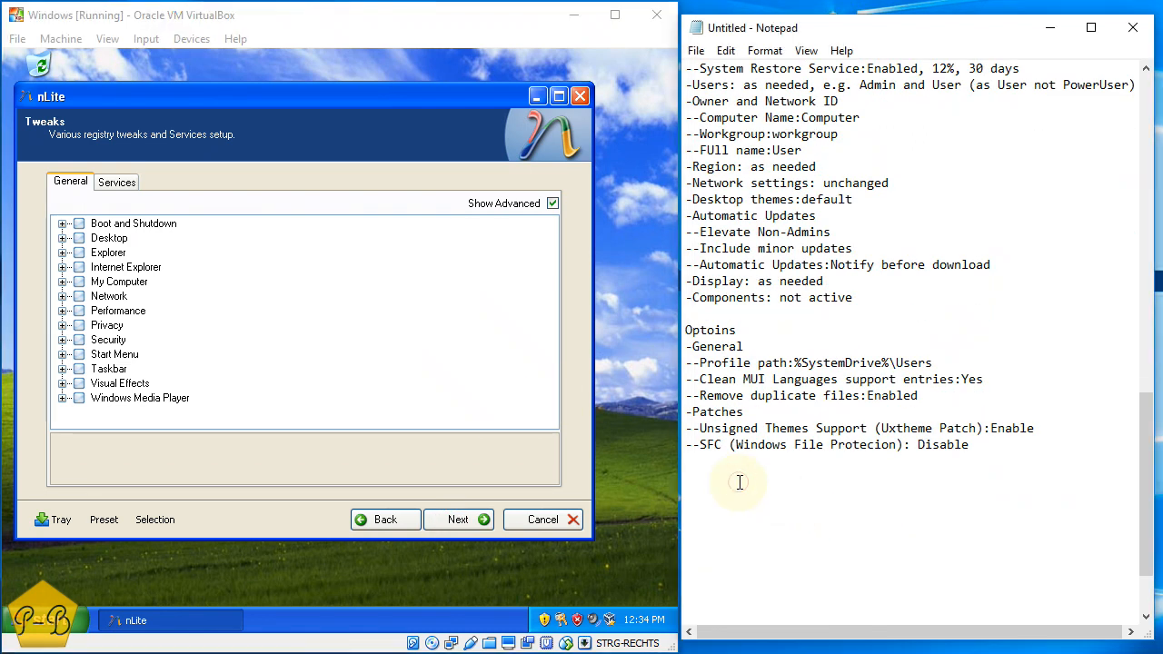
{"action": "type", "text": "Twe"}
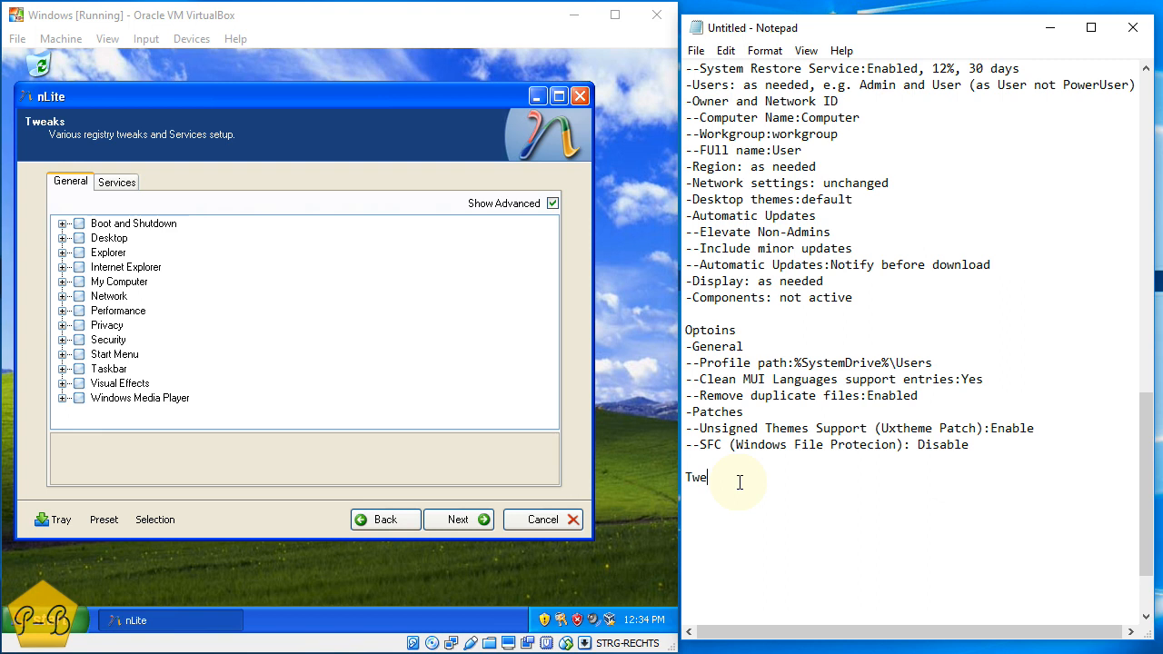
{"action": "type", "text": "eaks"}
{"action": "key", "text": "Return"}
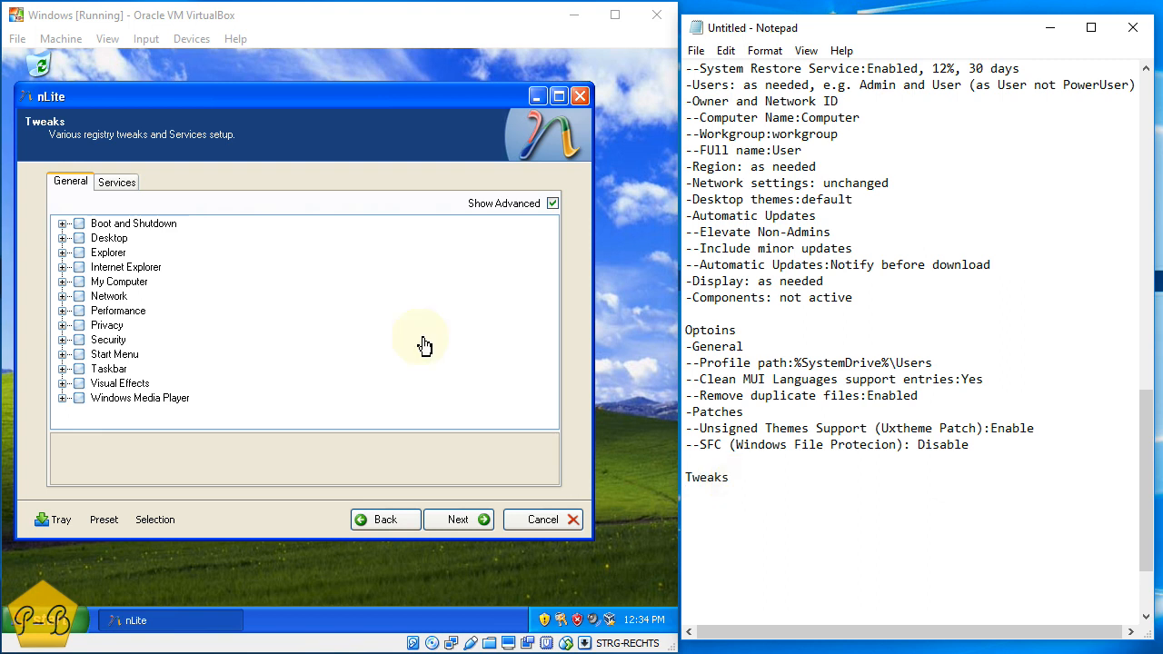
Examine the tweaks in nLite's Boot and Shutdown category, including Status Messages, and collapse the category again
{"action": "left_click", "coordinate": [63, 224]}
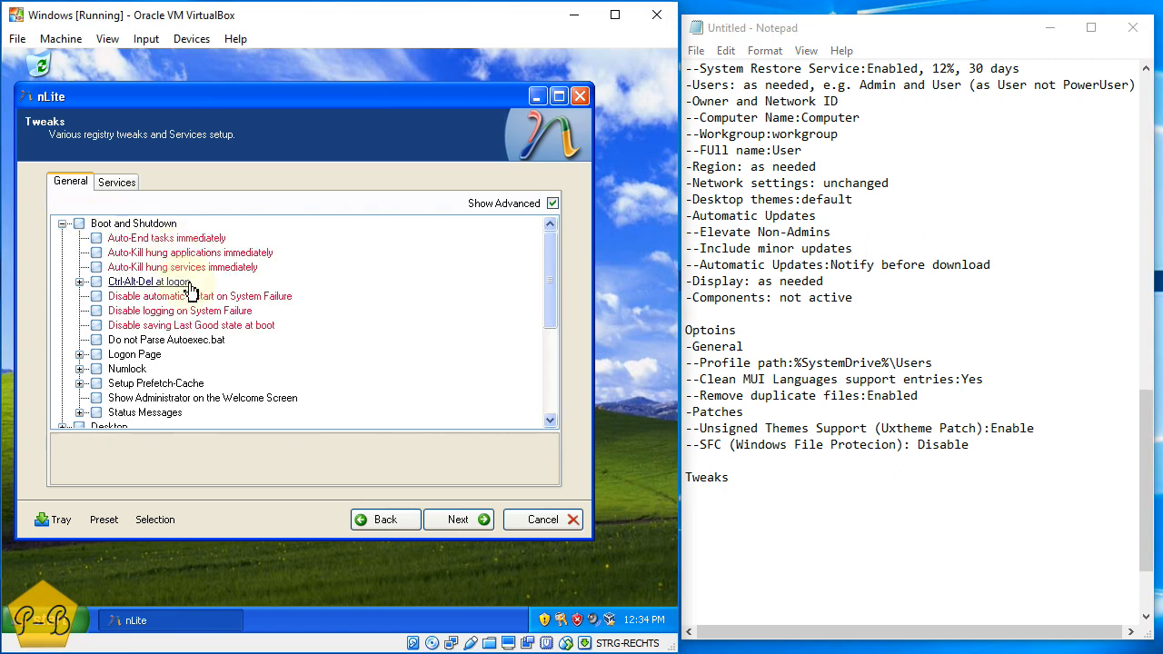
{"action": "scroll", "coordinate": [189, 291], "scroll_direction": "down", "scroll_amount": 1}
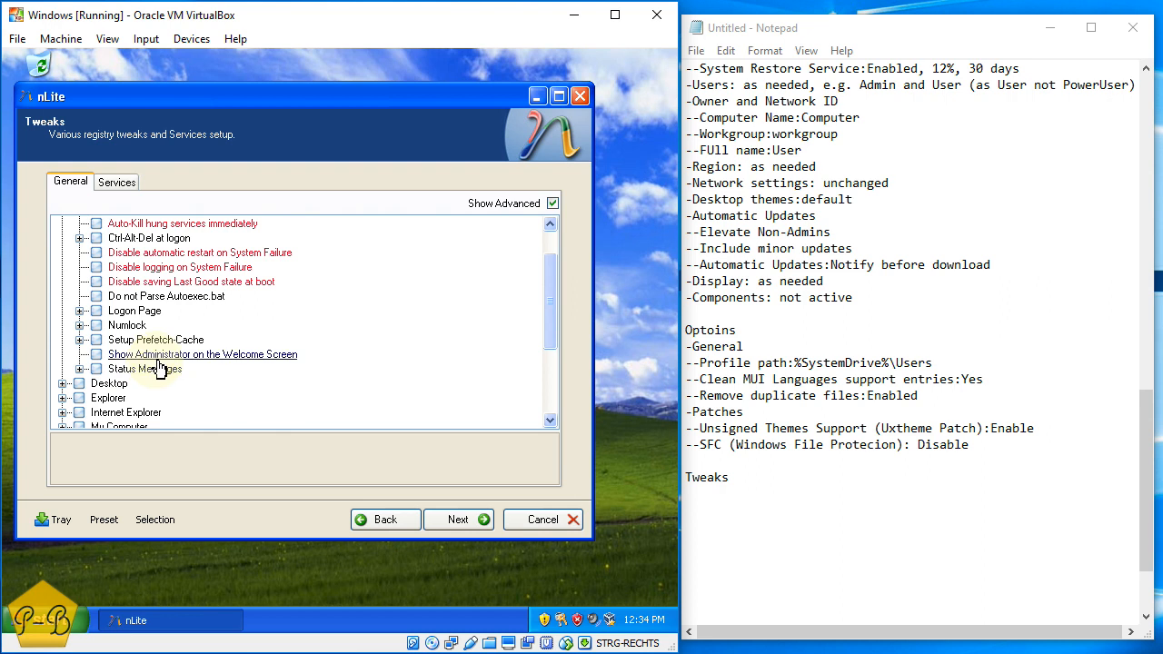
{"action": "scroll", "coordinate": [159, 368], "scroll_direction": "down", "scroll_amount": 1}
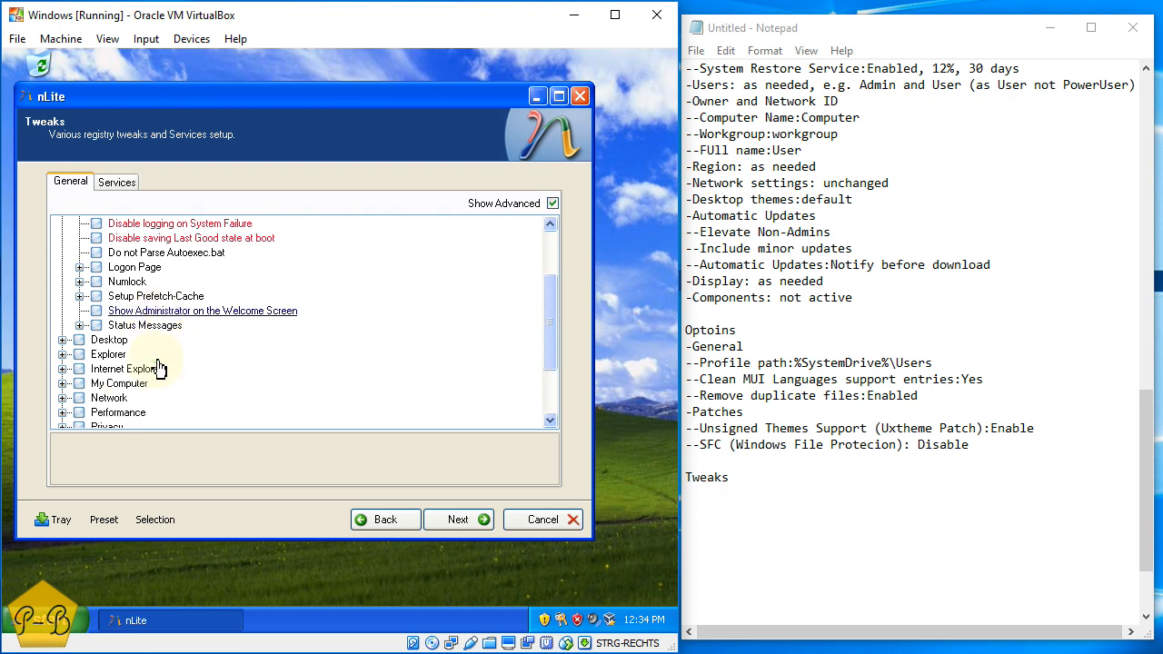
{"action": "left_click", "coordinate": [80, 325]}
{"action": "left_click", "coordinate": [80, 325]}
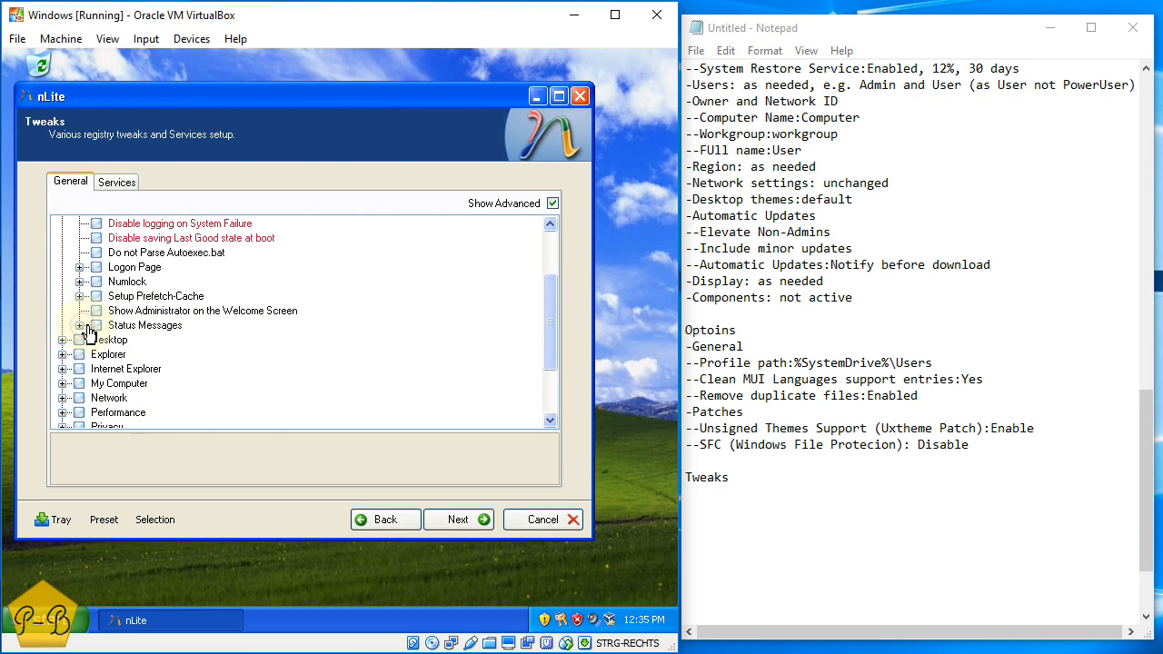
{"action": "scroll", "coordinate": [86, 327], "scroll_direction": "up", "scroll_amount": 2}
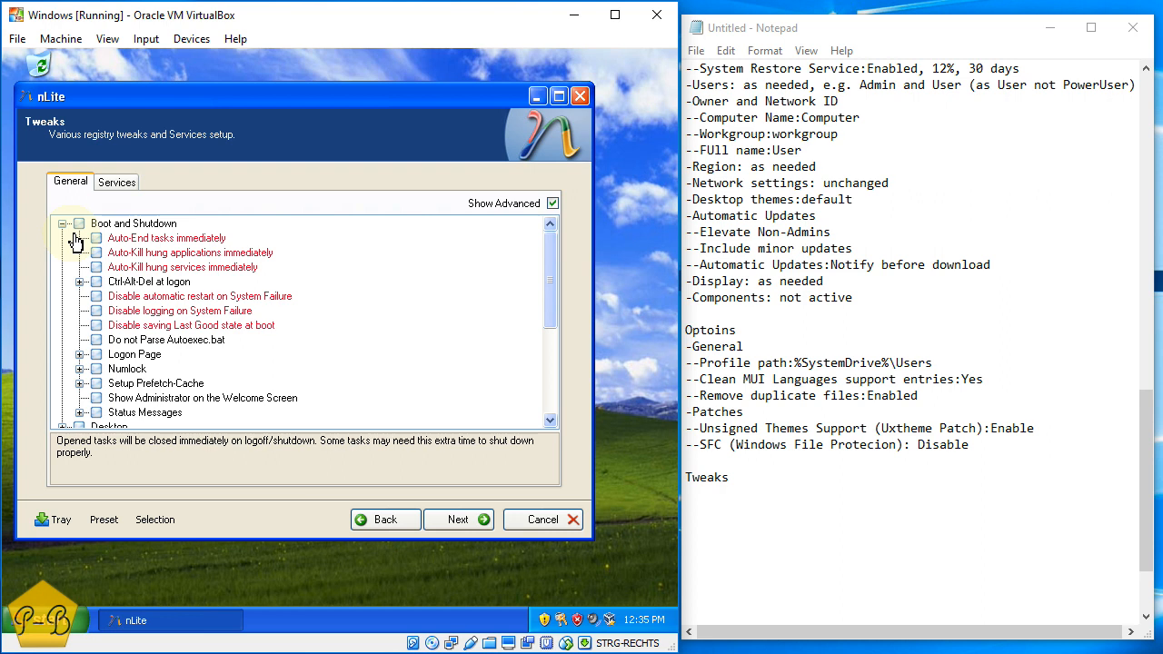
{"action": "left_click", "coordinate": [60, 225]}
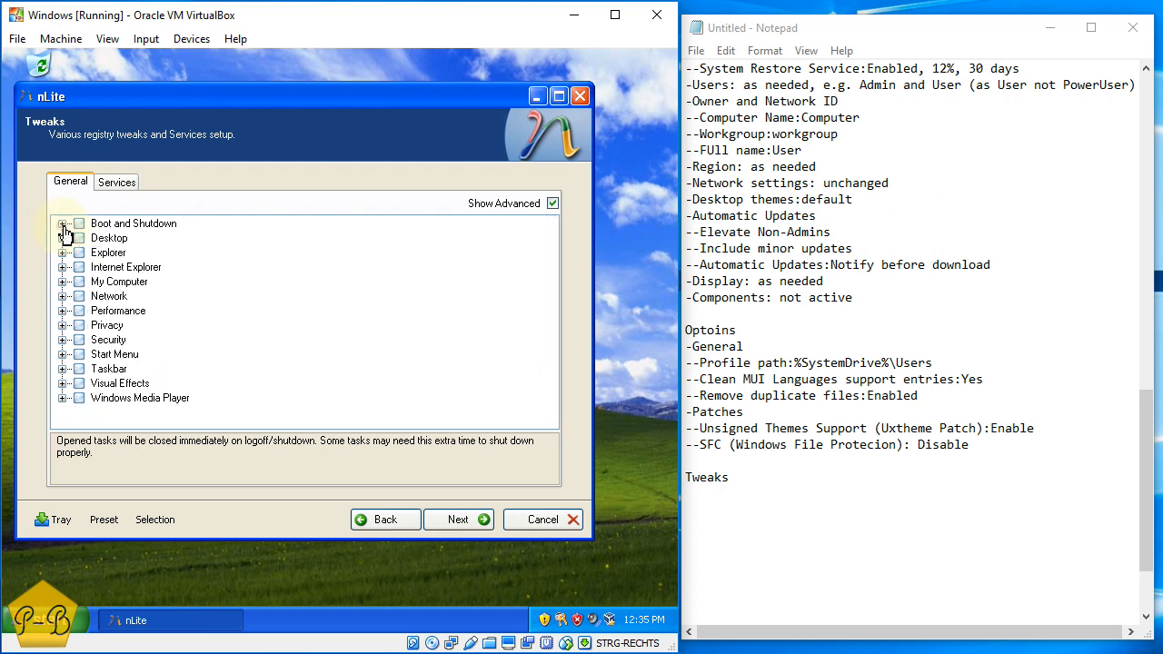
Expand the Desktop tweaks in nLite, look through the icon options and set the Recycle Bin icon to Show
{"action": "left_click", "coordinate": [62, 238]}
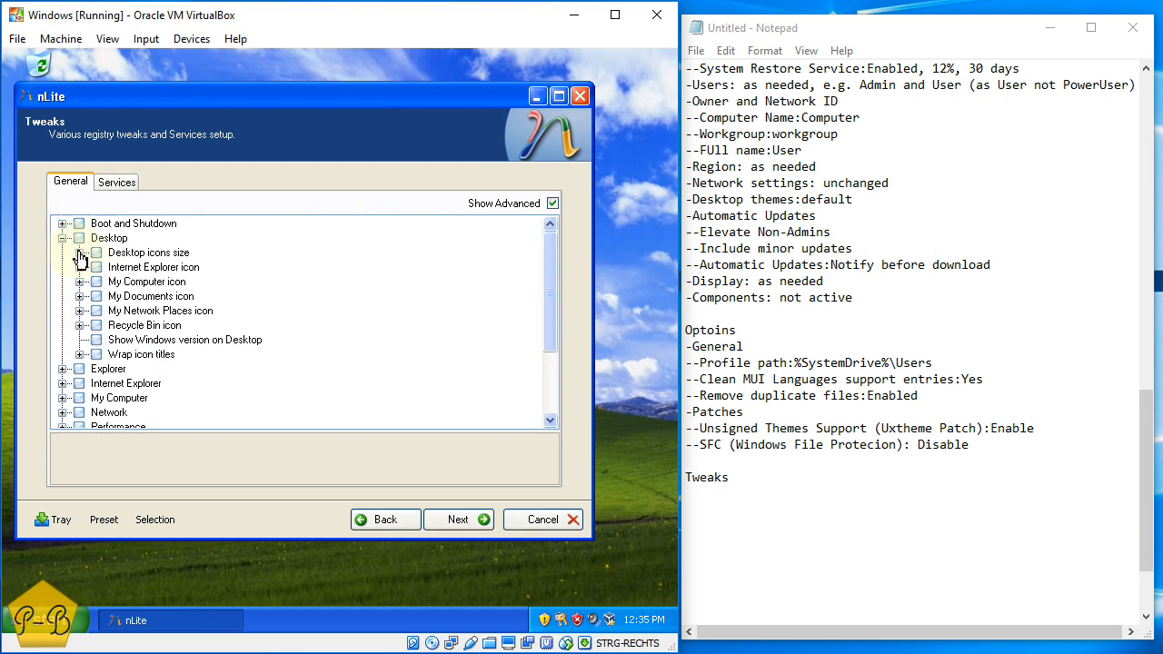
{"action": "left_click", "coordinate": [79, 267]}
{"action": "left_click", "coordinate": [79, 267]}
{"action": "left_click", "coordinate": [79, 281]}
{"action": "left_click", "coordinate": [79, 282]}
{"action": "left_click", "coordinate": [80, 296]}
{"action": "left_click", "coordinate": [79, 296]}
{"action": "left_click", "coordinate": [79, 296]}
{"action": "left_click", "coordinate": [79, 296]}
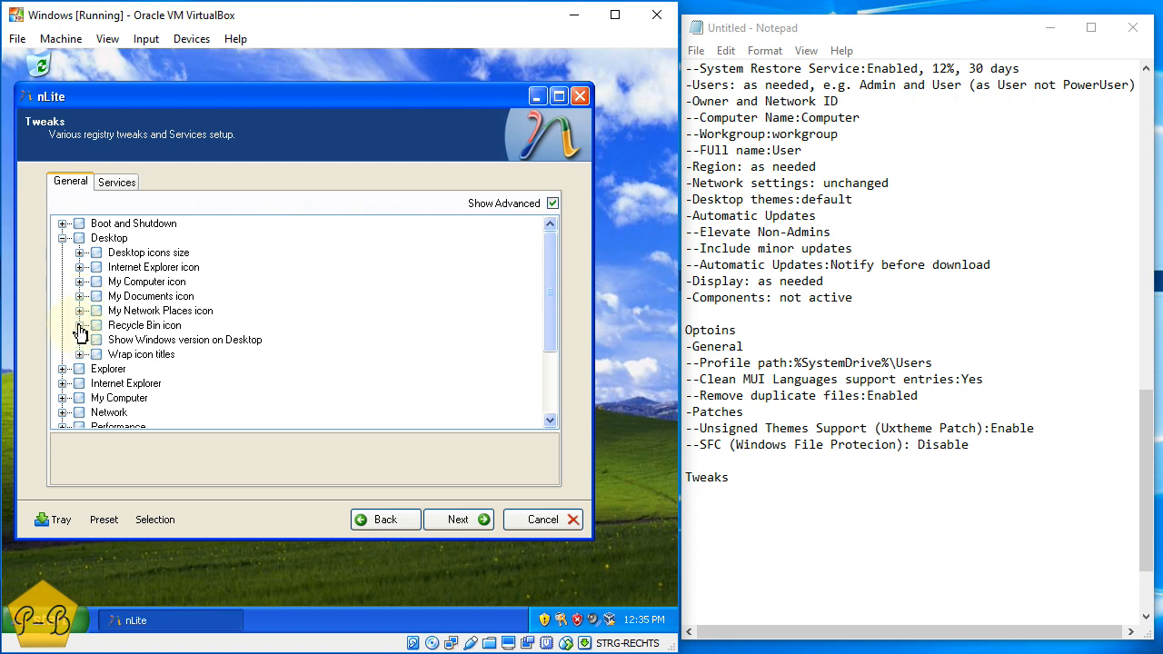
{"action": "left_click", "coordinate": [79, 325]}
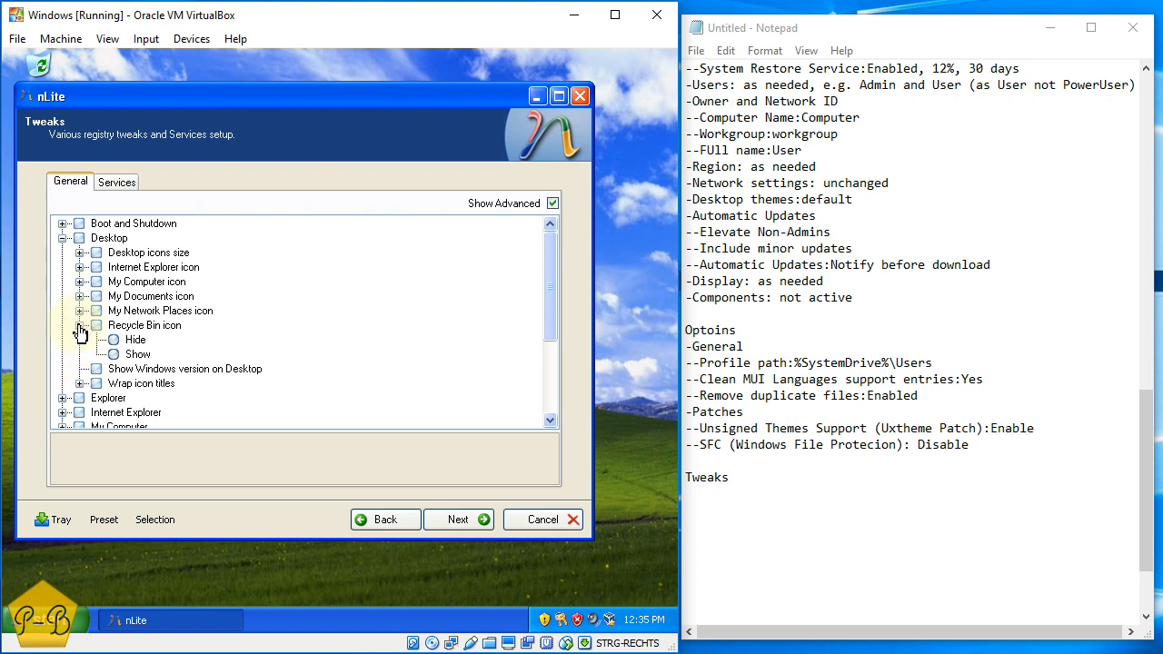
{"action": "left_click", "coordinate": [113, 355]}
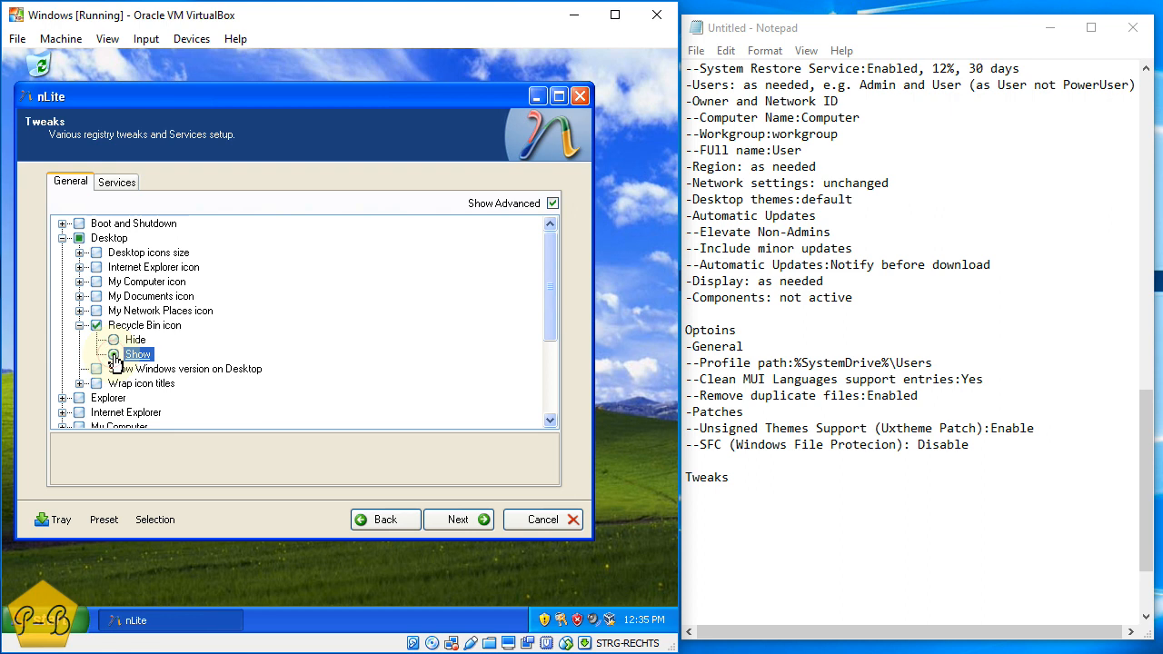
Set the My Computer, My Documents and My Network Places icons to Show in the Desktop tweaks
{"action": "left_click", "coordinate": [80, 281]}
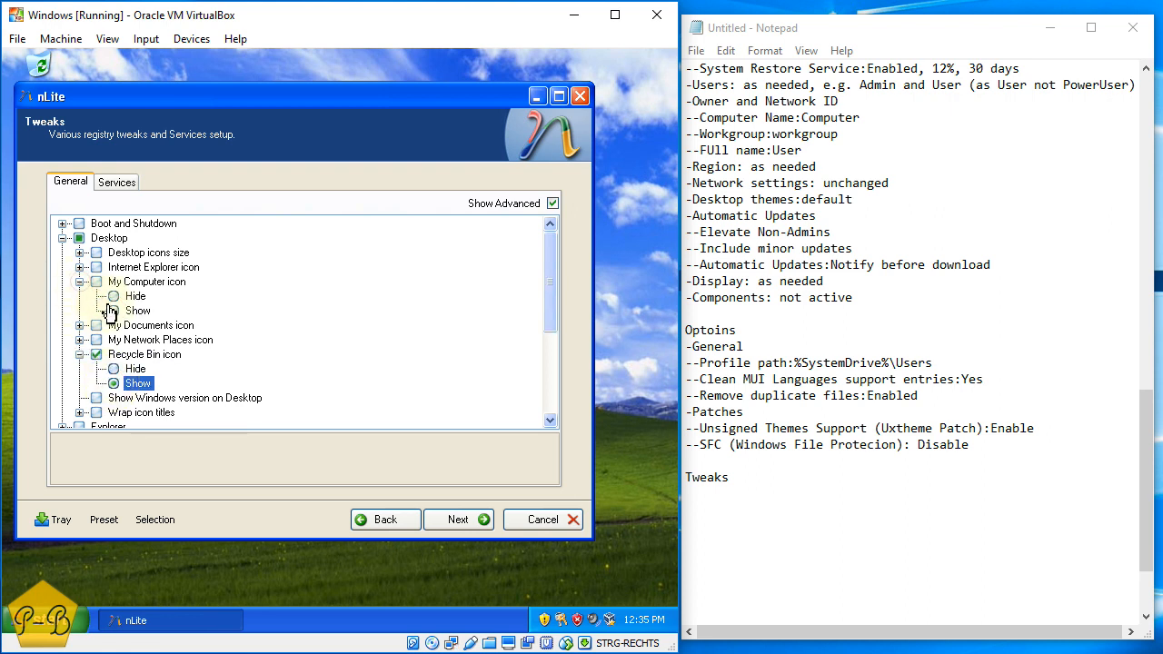
{"action": "left_click", "coordinate": [113, 311]}
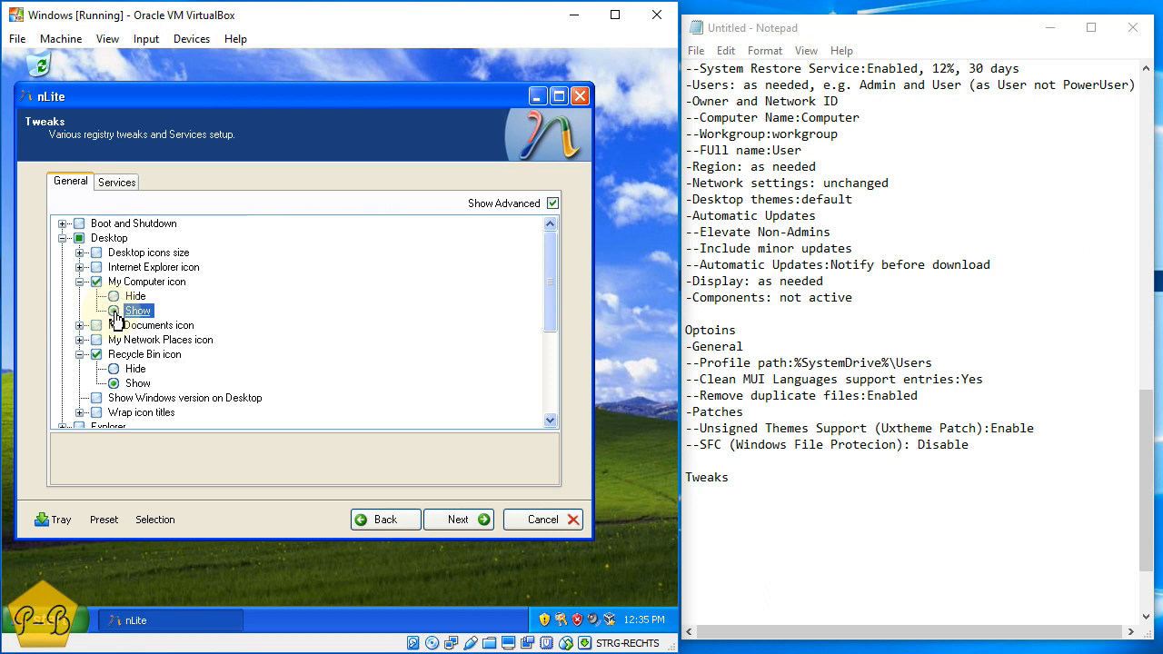
{"action": "left_click", "coordinate": [80, 325]}
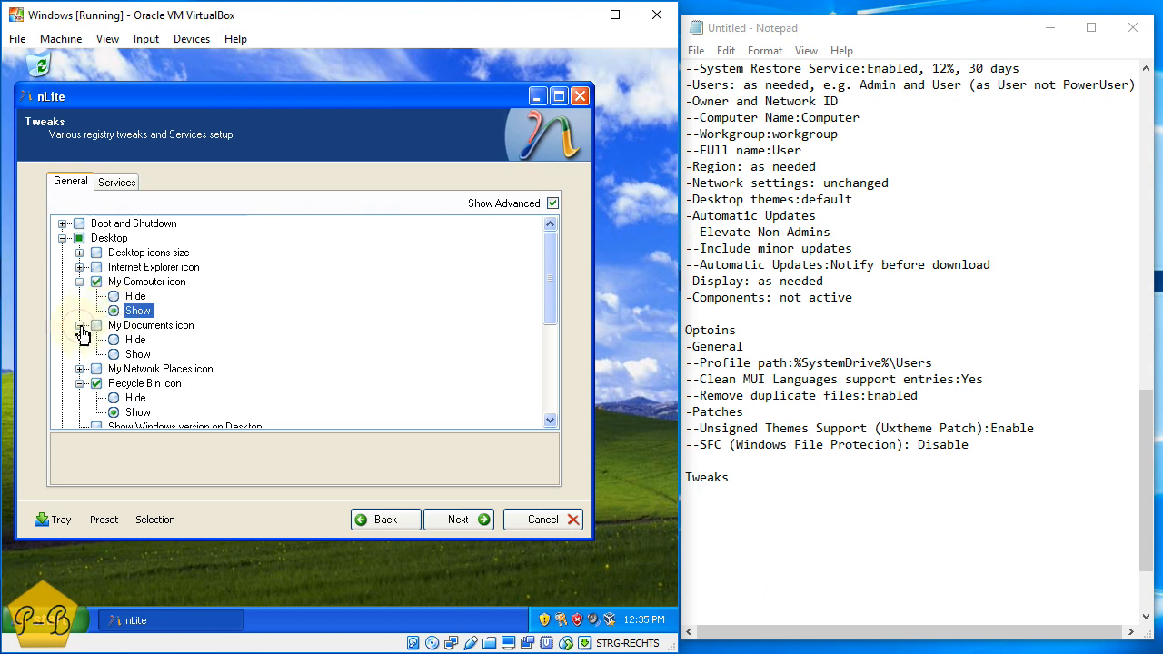
{"action": "left_click", "coordinate": [113, 355]}
{"action": "left_click", "coordinate": [80, 369]}
{"action": "scroll", "coordinate": [80, 368], "scroll_direction": "down", "scroll_amount": 1}
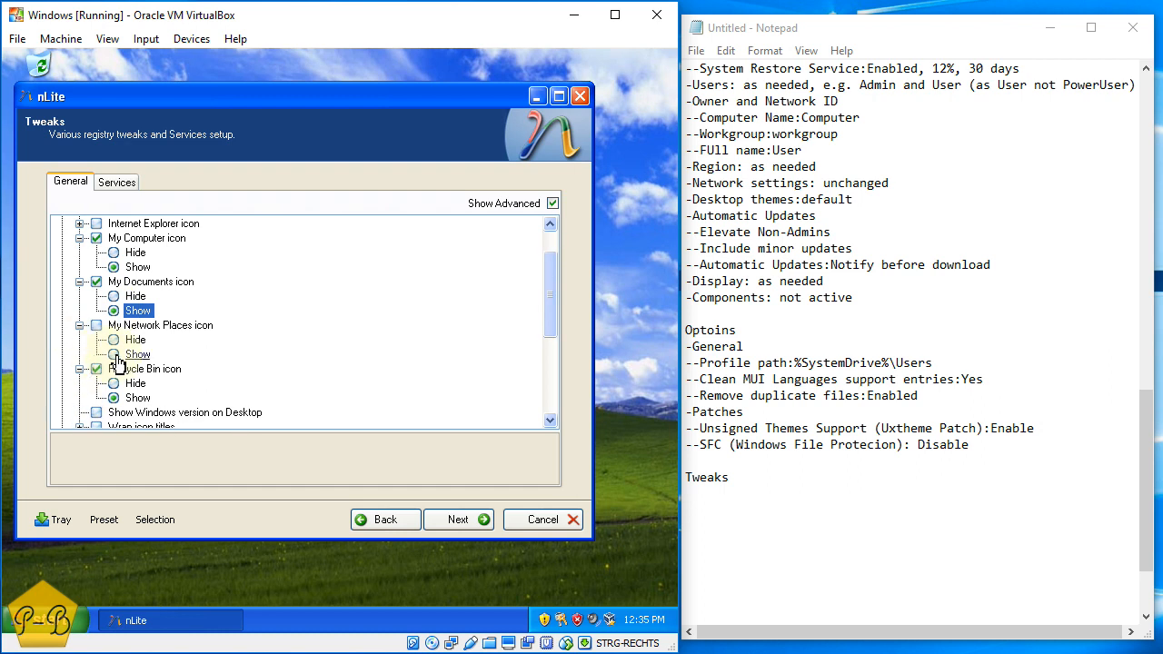
{"action": "left_click", "coordinate": [116, 358]}
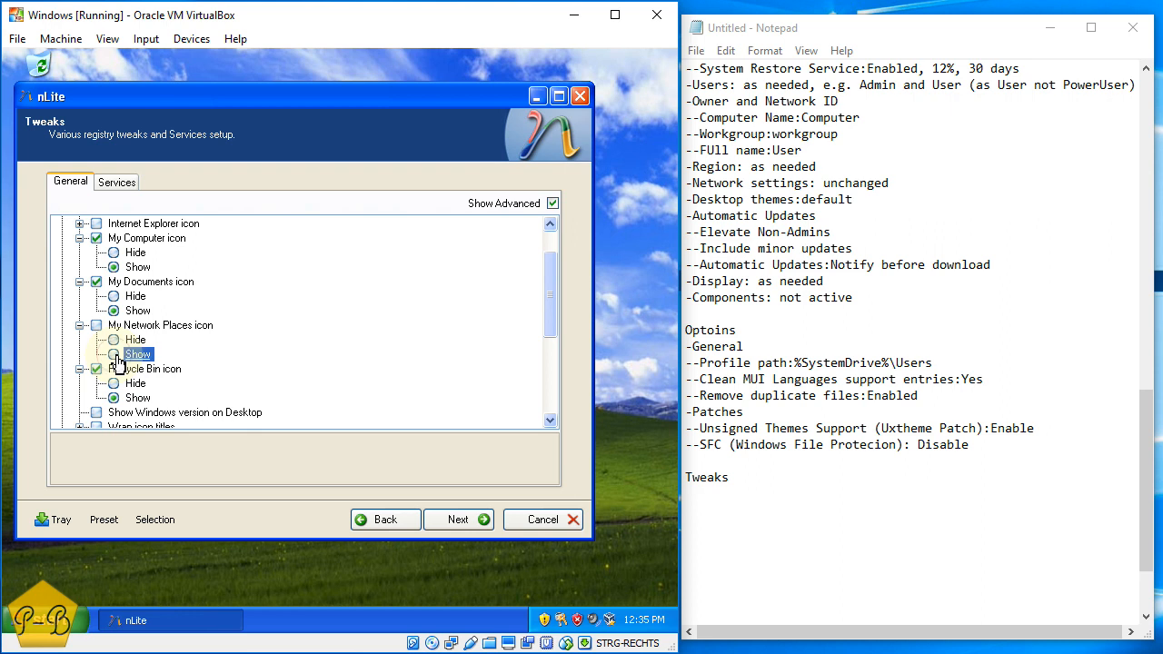
Add the heading "-Desktop" and the line "--My Computer Icon:show" under Tweaks in the notes
{"action": "scroll", "coordinate": [117, 360], "scroll_direction": "down", "scroll_amount": 2}
{"action": "scroll", "coordinate": [117, 361], "scroll_direction": "down", "scroll_amount": 1}
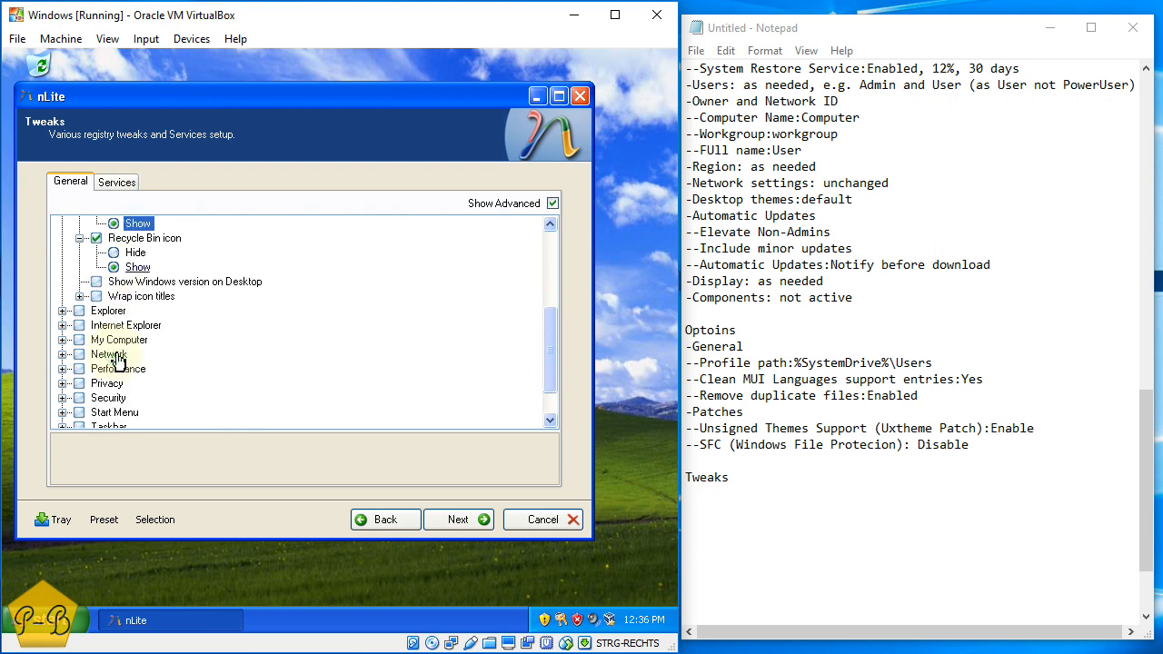
{"action": "scroll", "coordinate": [345, 361], "scroll_direction": "up", "scroll_amount": 4}
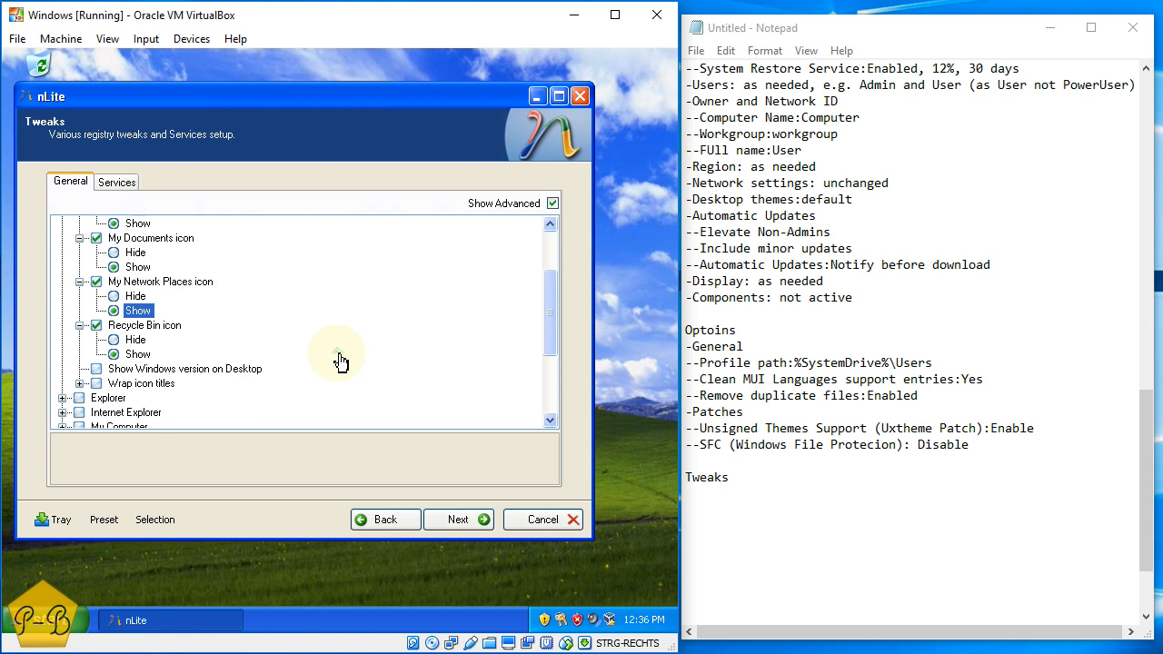
{"action": "scroll", "coordinate": [339, 361], "scroll_direction": "down", "scroll_amount": 1}
{"action": "scroll", "coordinate": [339, 360], "scroll_direction": "up", "scroll_amount": 1}
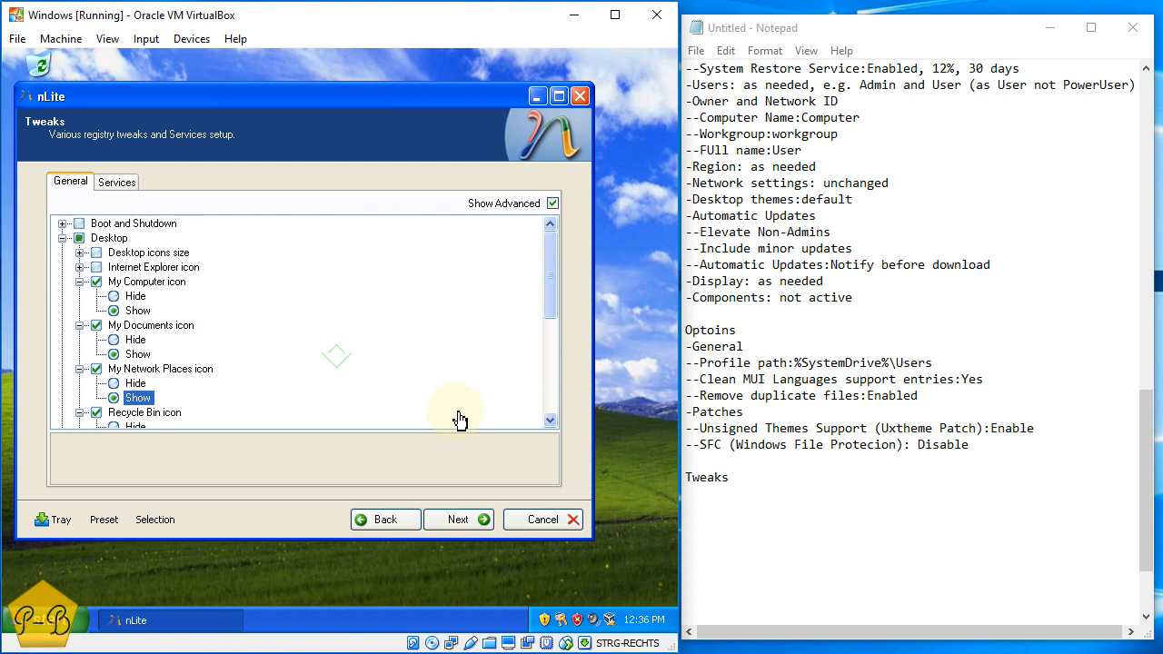
{"action": "left_click", "coordinate": [707, 489]}
{"action": "type", "text": "-Desktop"}
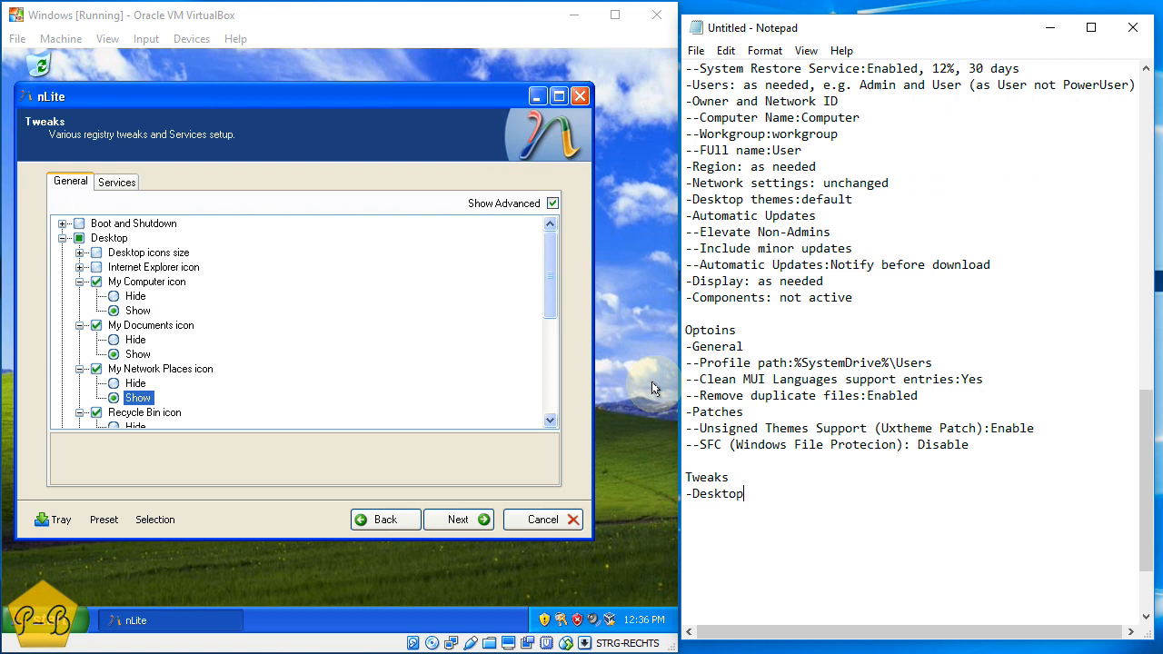
{"action": "key", "text": "Return"}
{"action": "type", "text": "--My Computer Icon: sh"}
{"action": "key", "text": "BackSpace"}
{"action": "key", "text": "BackSpace"}
{"action": "key", "text": "BackSpace"}
{"action": "type", "text": "show"}
{"action": "key", "text": "Return"}
Add the line "--My Documents icon:show" to the notes and change "Icon" to "icon" in the My Computer line
{"action": "type", "text": "--My Document"}
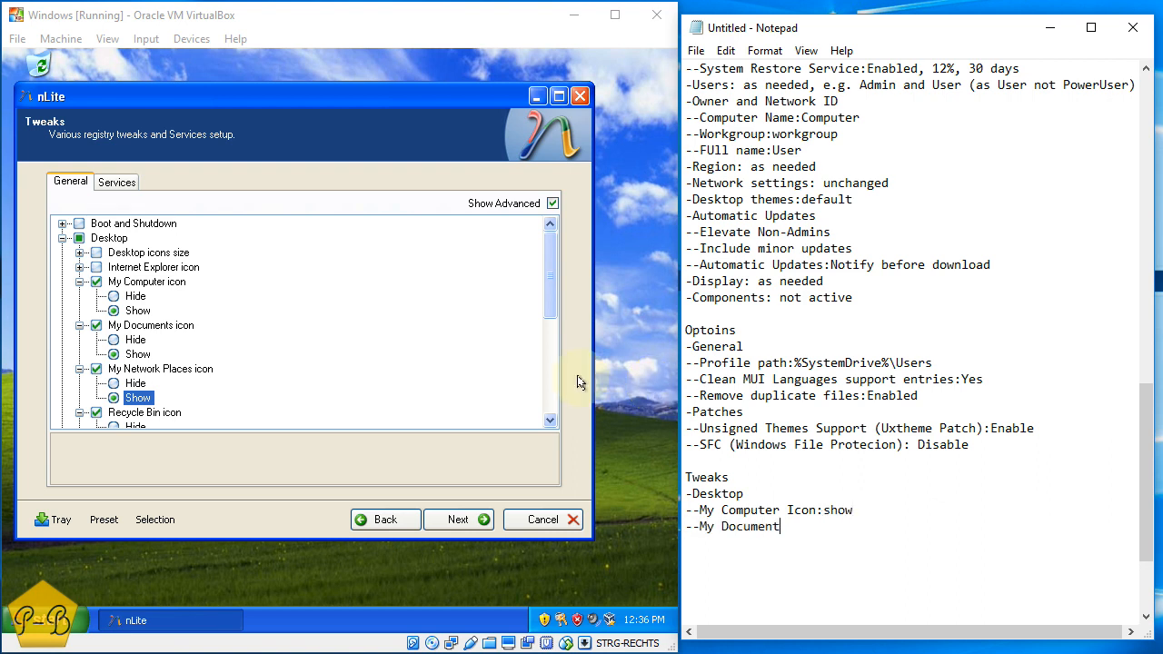
{"action": "type", "text": "s icon"}
{"action": "key", "text": "shift+Right"}
{"action": "type", "text": "icon:show"}
Add the line "--My Nework Places icon:show" below the My Documents line in the notes
{"action": "type", "text": "-"}
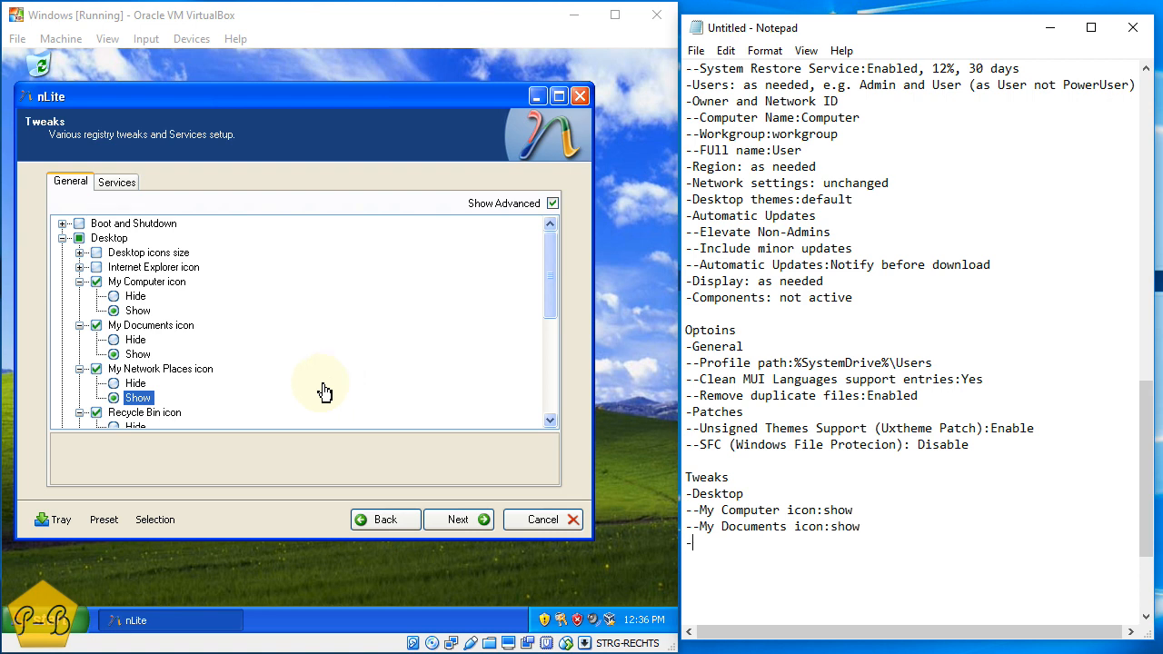
{"action": "type", "text": "-My Nework Places Iicon:show"}
{"action": "key", "text": "Return"}
Add the line "--Recycle Bin icon:show" to the Desktop section of the notes
{"action": "type", "text": "--M"}
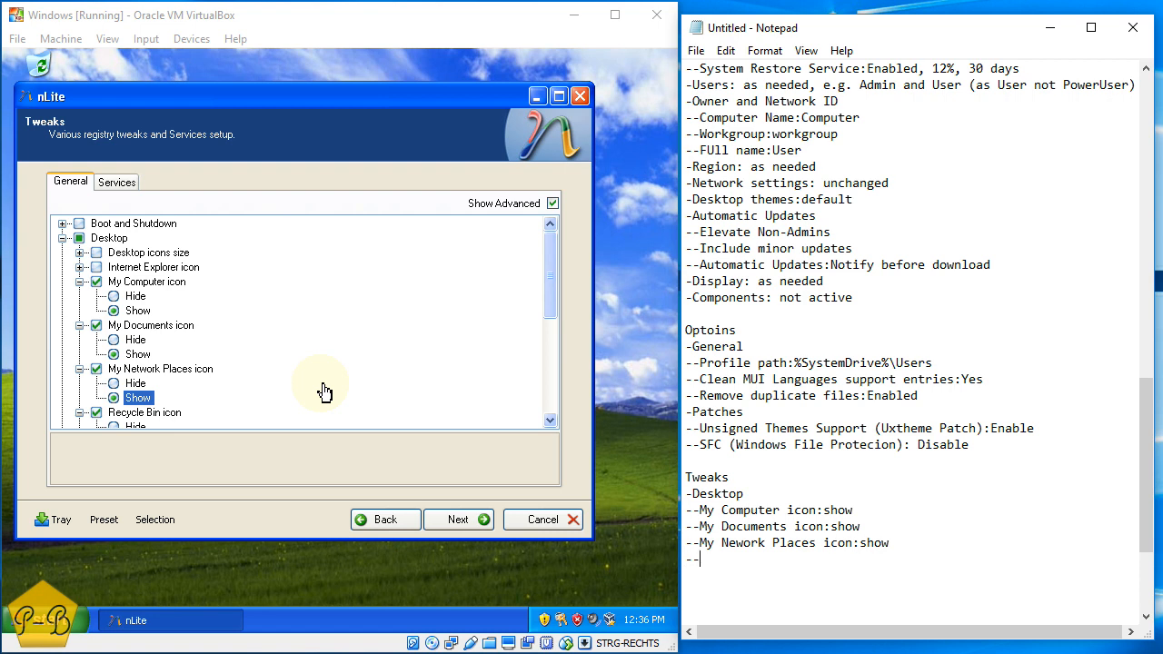
{"action": "key", "text": "BackSpace"}
{"action": "type", "text": "Ry"}
{"action": "key", "text": "BackSpace"}
{"action": "type", "text": "ecycle Bin icon:"}
{"action": "key", "text": "BackSpace"}
{"action": "type", "text": "show"}
{"action": "key", "text": "Return"}
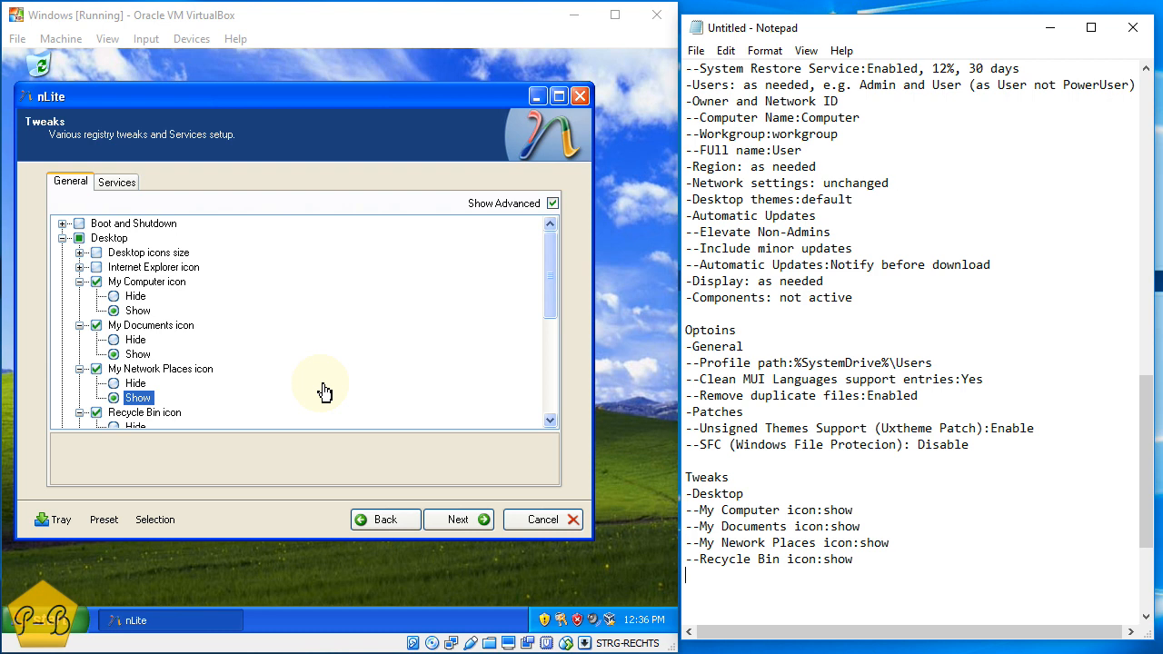
Expand the Explorer category of the tweaks and collapse the Desktop category
{"action": "scroll", "coordinate": [196, 381], "scroll_direction": "down", "scroll_amount": 1}
{"action": "scroll", "coordinate": [197, 382], "scroll_direction": "down", "scroll_amount": 3}
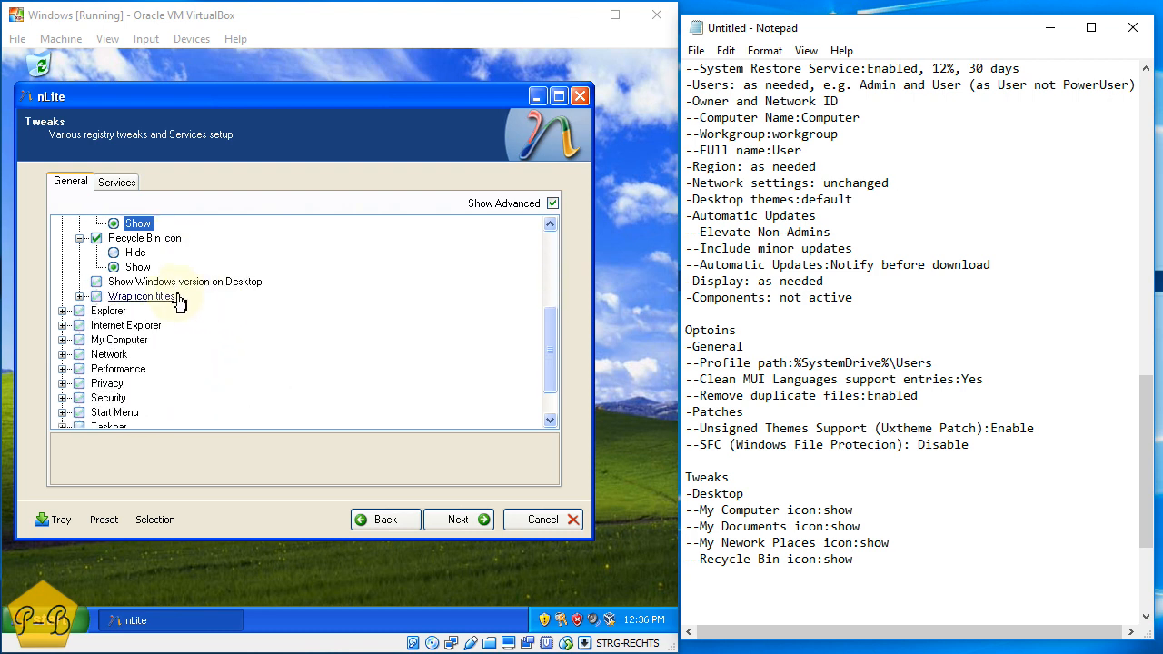
{"action": "scroll", "coordinate": [168, 302], "scroll_direction": "down", "scroll_amount": 1}
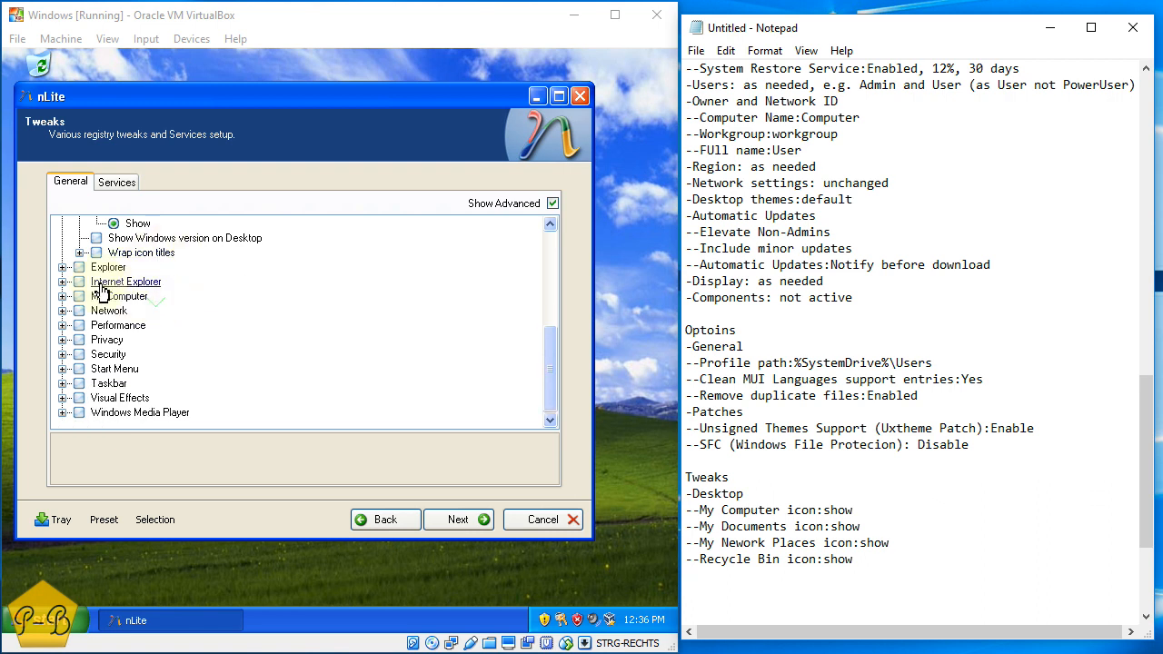
{"action": "left_click", "coordinate": [64, 263]}
{"action": "scroll", "coordinate": [71, 272], "scroll_direction": "up", "scroll_amount": 6}
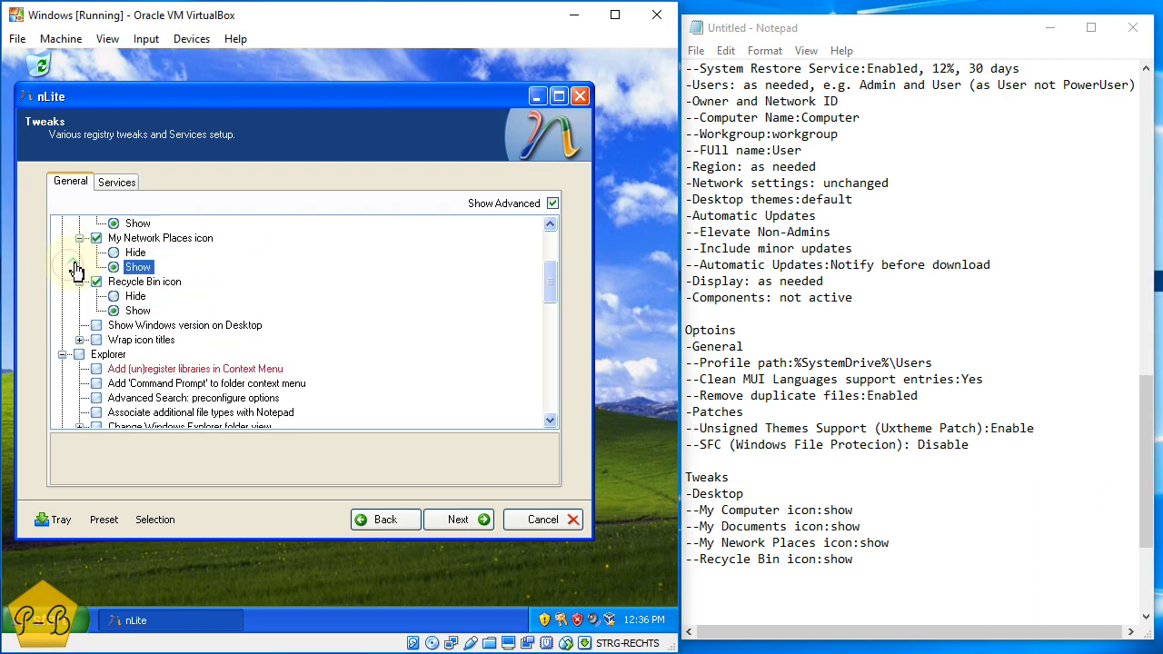
{"action": "left_click", "coordinate": [62, 238]}
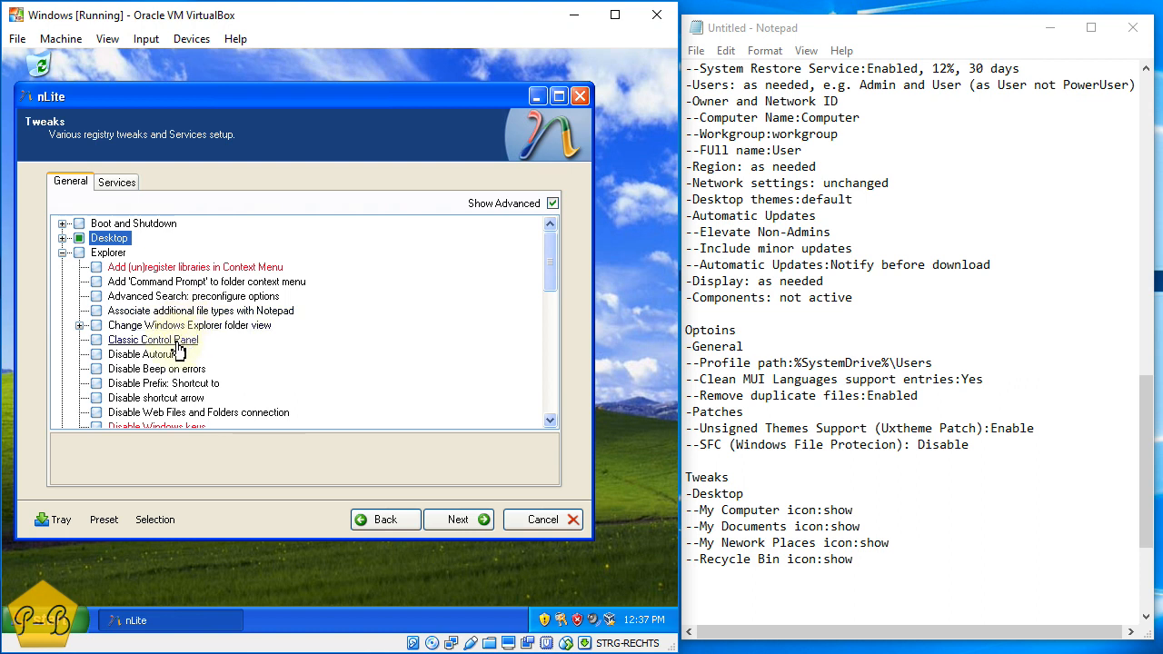
Enable the Explorer tweaks "Show hidden files and folders" and "Show extensions of known file-types"
{"action": "scroll", "coordinate": [177, 350], "scroll_direction": "down", "scroll_amount": 1}
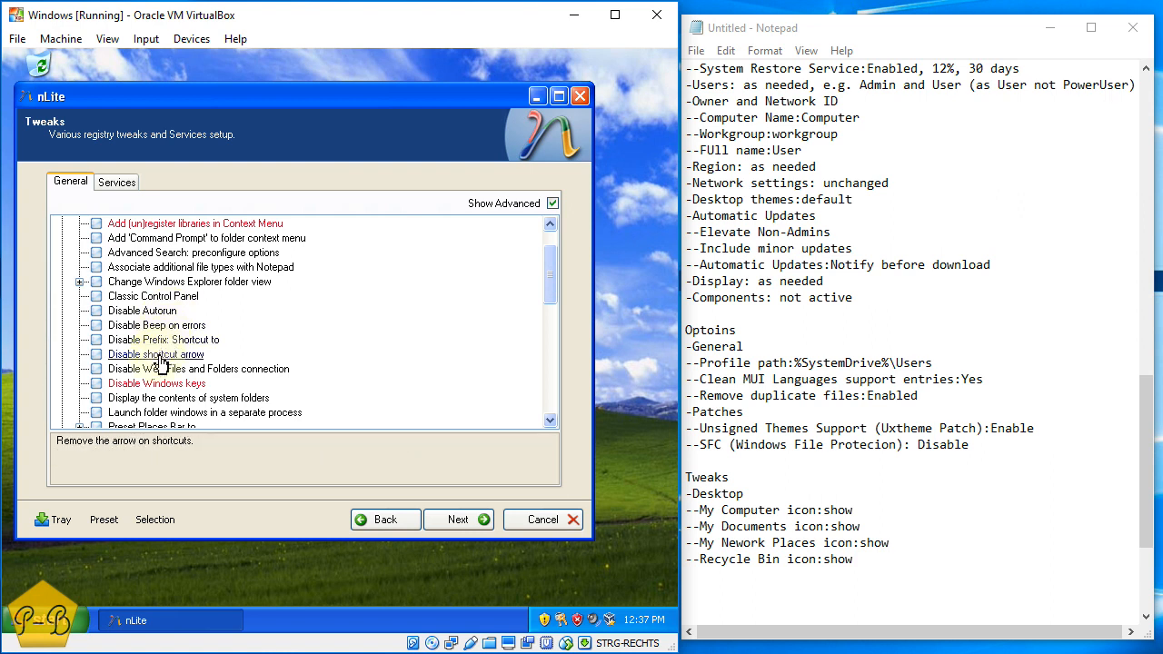
{"action": "scroll", "coordinate": [160, 361], "scroll_direction": "down", "scroll_amount": 1}
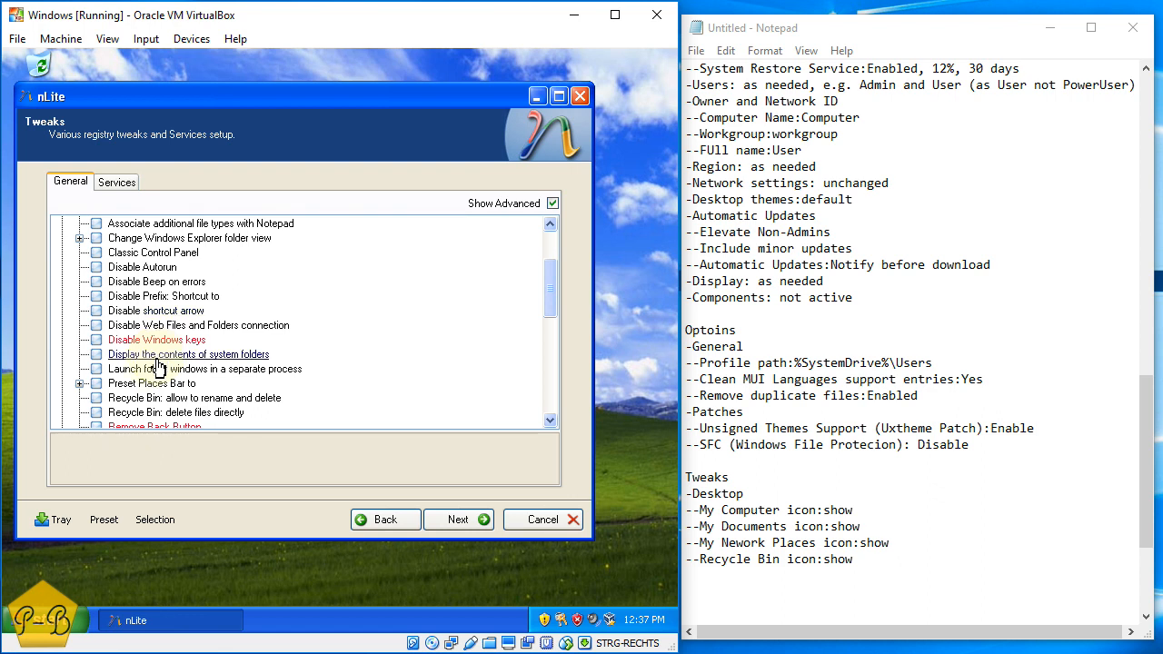
{"action": "scroll", "coordinate": [159, 365], "scroll_direction": "down", "scroll_amount": 1}
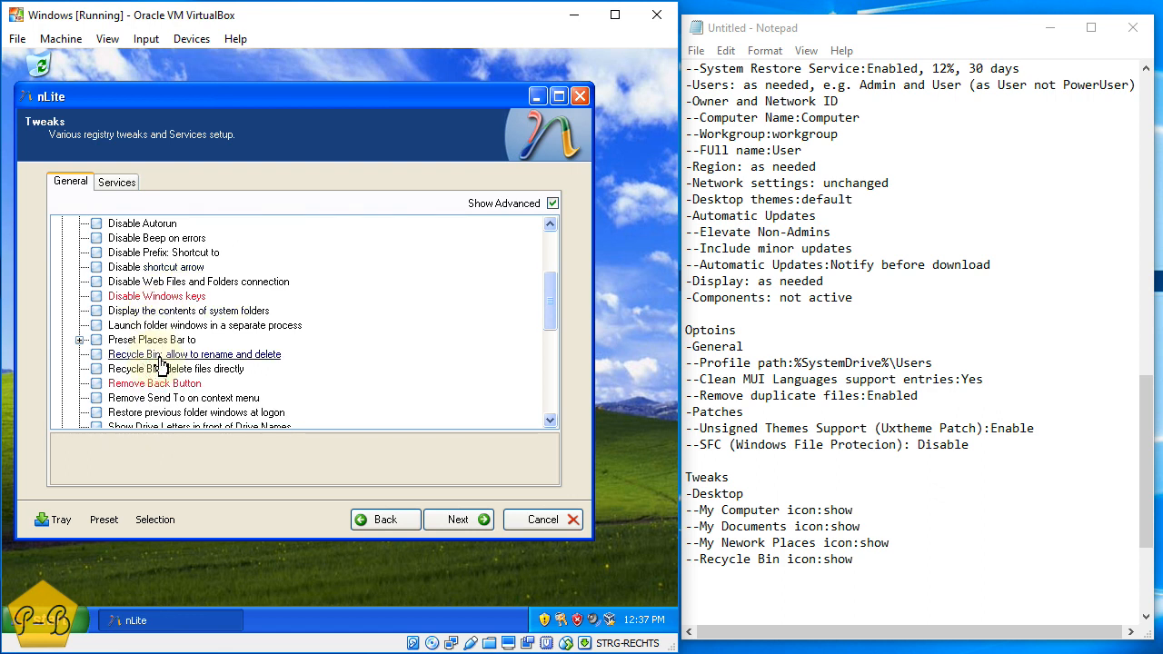
{"action": "scroll", "coordinate": [160, 363], "scroll_direction": "down", "scroll_amount": 1}
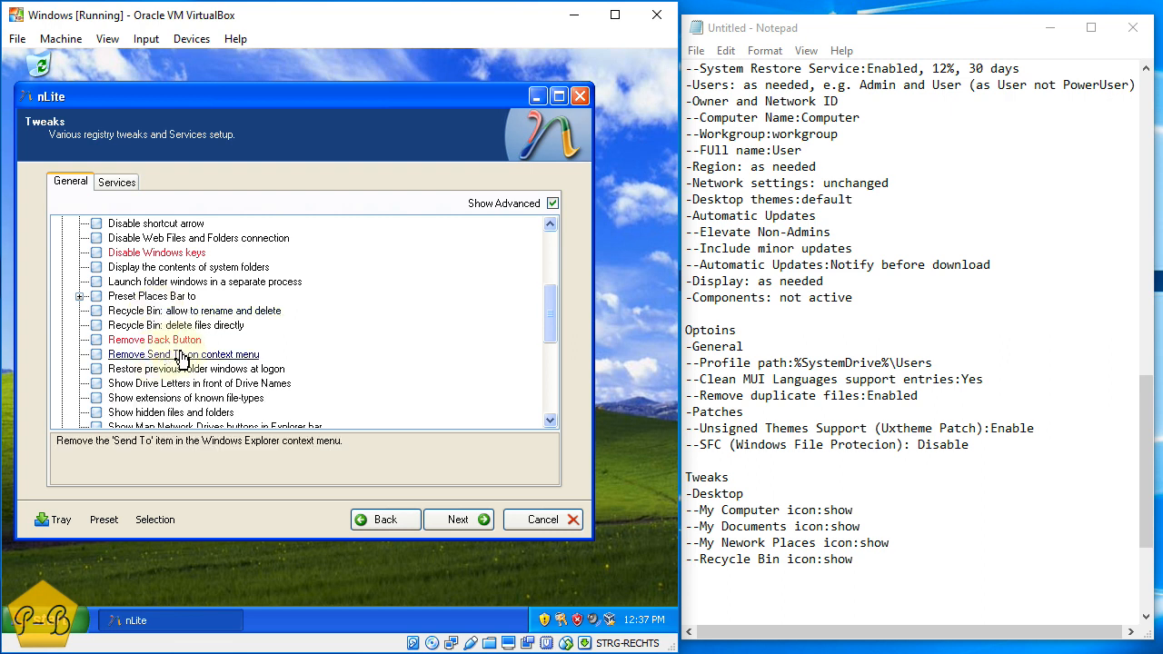
{"action": "scroll", "coordinate": [182, 363], "scroll_direction": "down", "scroll_amount": 1}
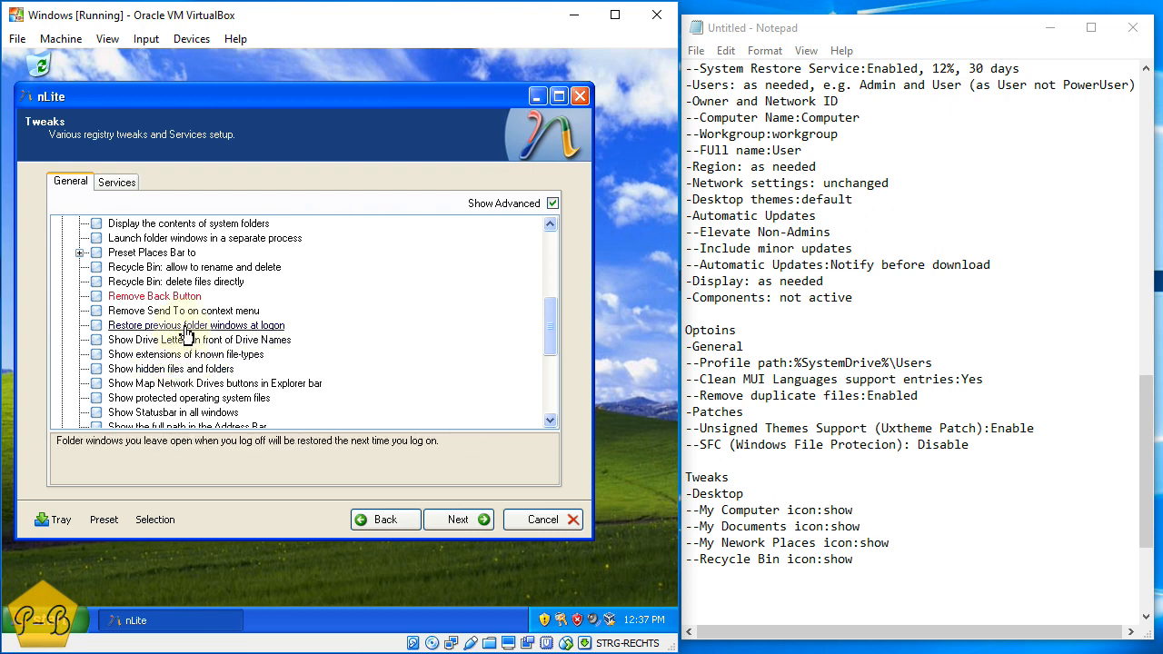
{"action": "scroll", "coordinate": [187, 334], "scroll_direction": "down", "scroll_amount": 1}
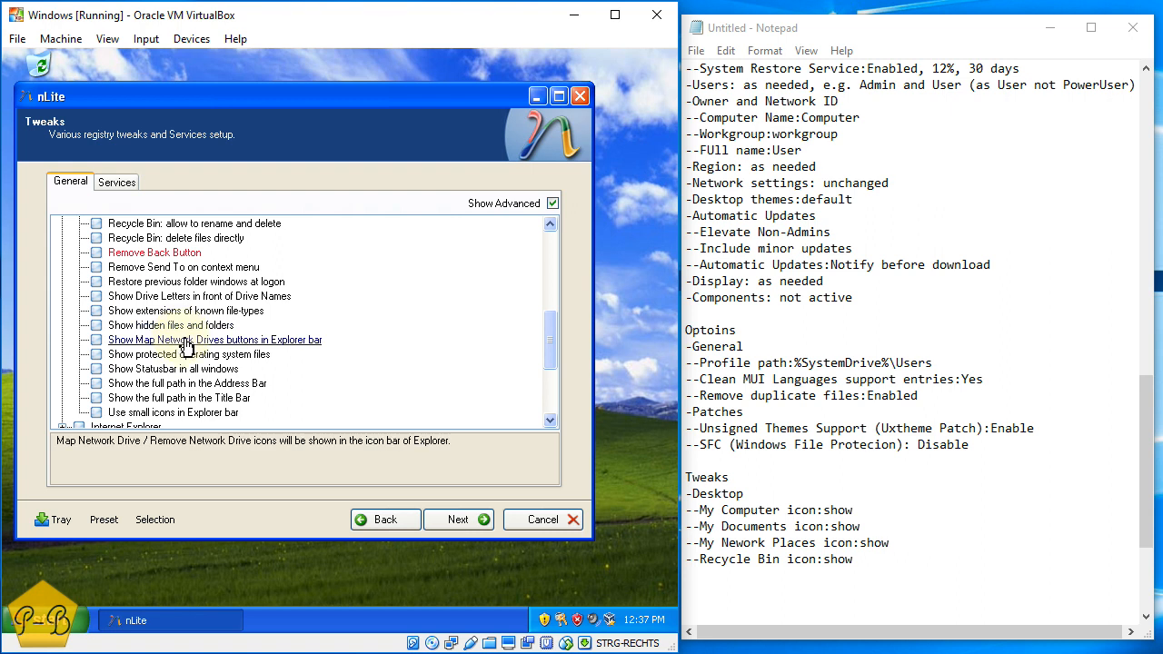
{"action": "left_click", "coordinate": [100, 327]}
{"action": "left_click", "coordinate": [98, 327]}
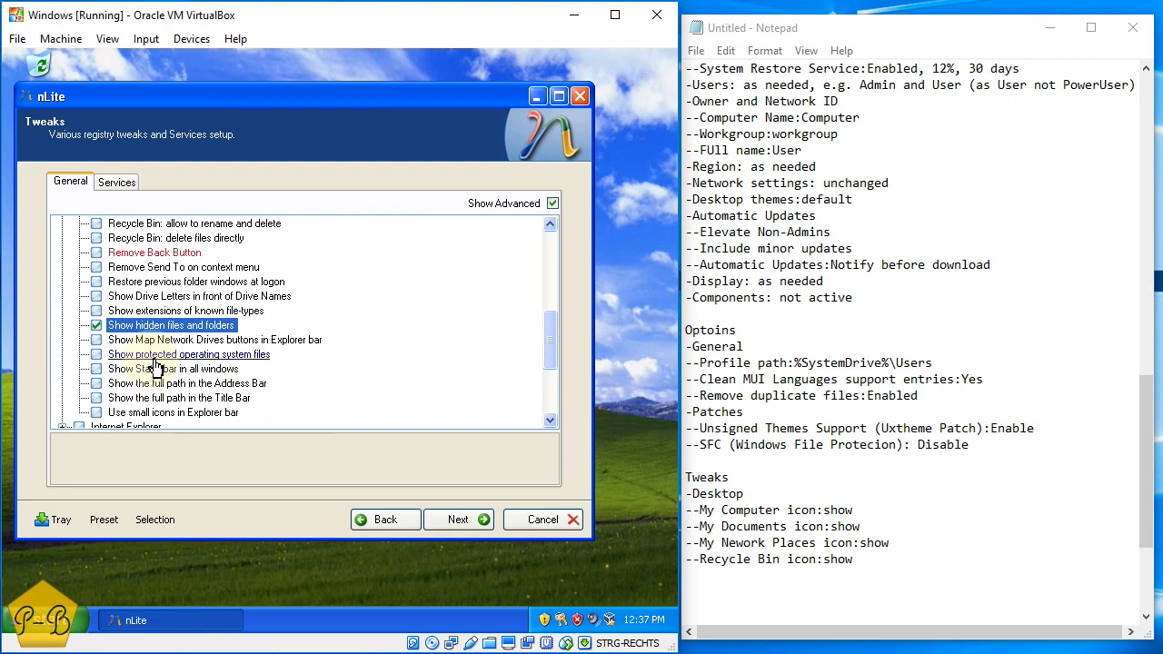
{"action": "left_click", "coordinate": [96, 312]}
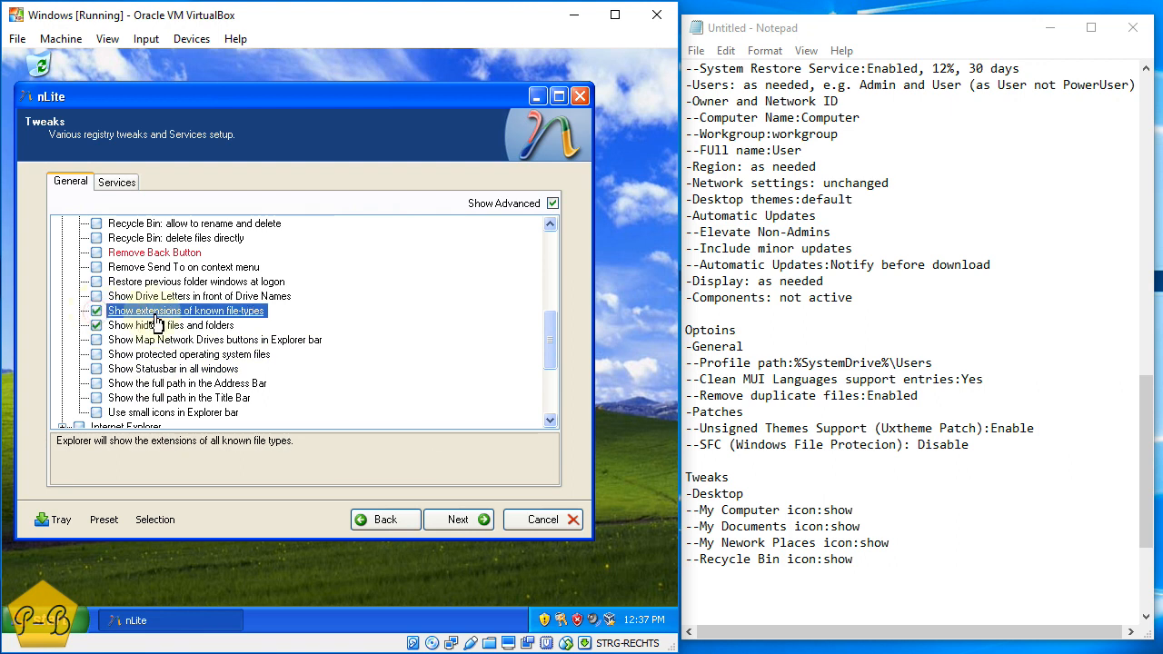
Check the "Preset Places Bar to" choices and enable the "Disable Autorun" tweak under Explorer
{"action": "scroll", "coordinate": [194, 345], "scroll_direction": "up", "scroll_amount": 1}
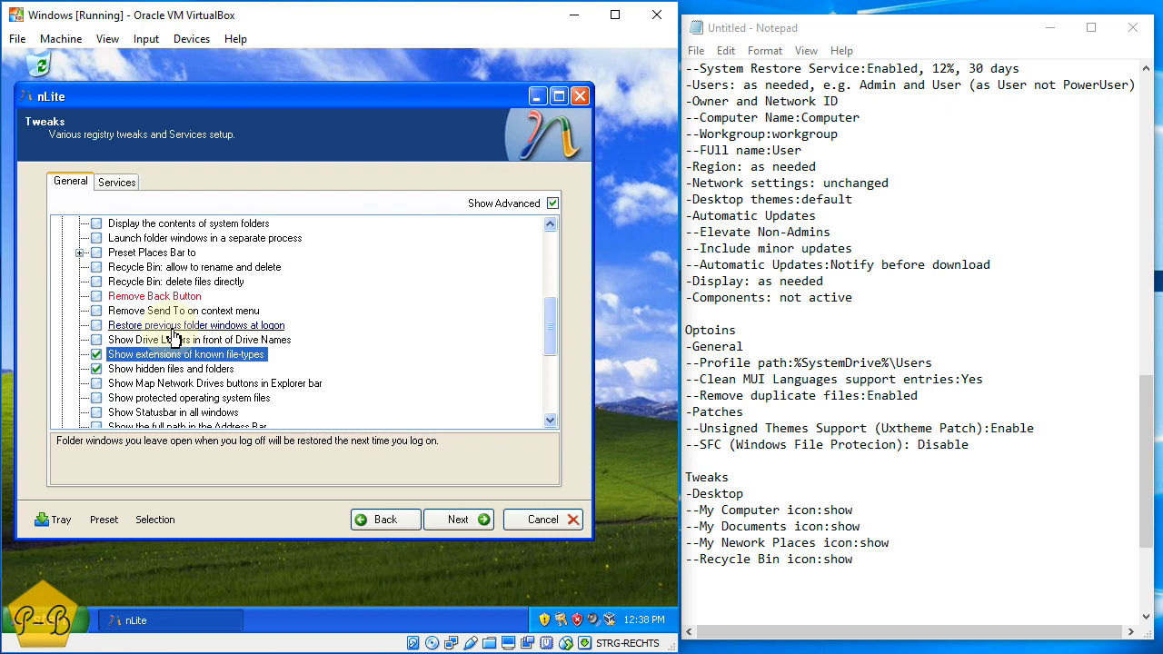
{"action": "scroll", "coordinate": [173, 334], "scroll_direction": "up", "scroll_amount": 1}
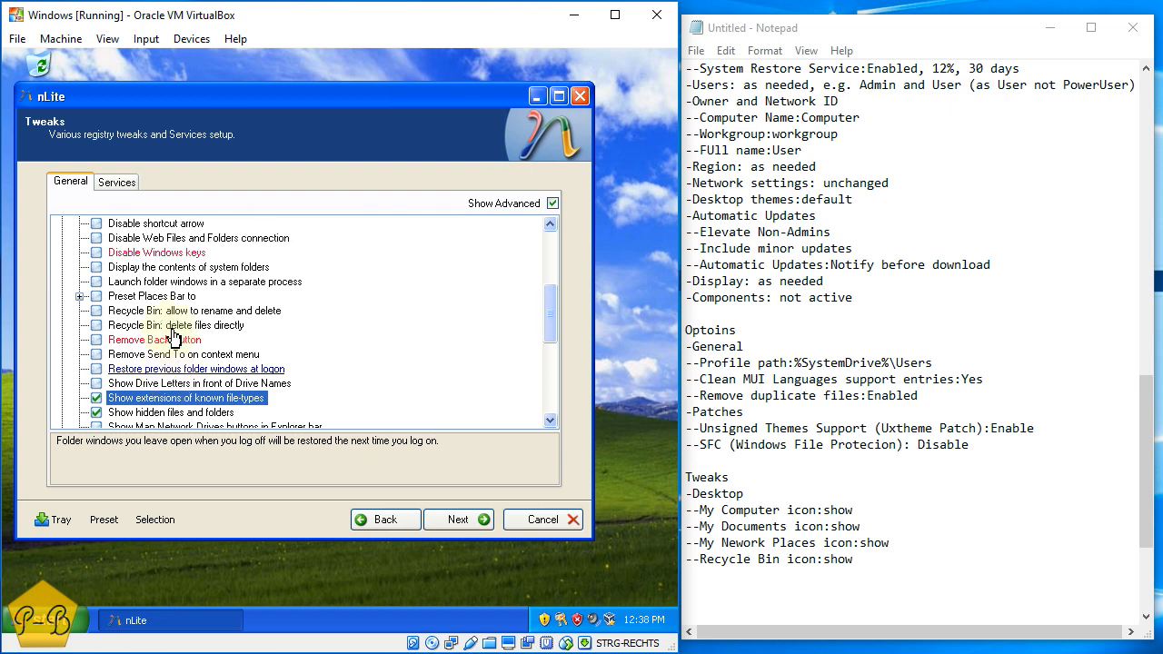
{"action": "scroll", "coordinate": [173, 332], "scroll_direction": "up", "scroll_amount": 1}
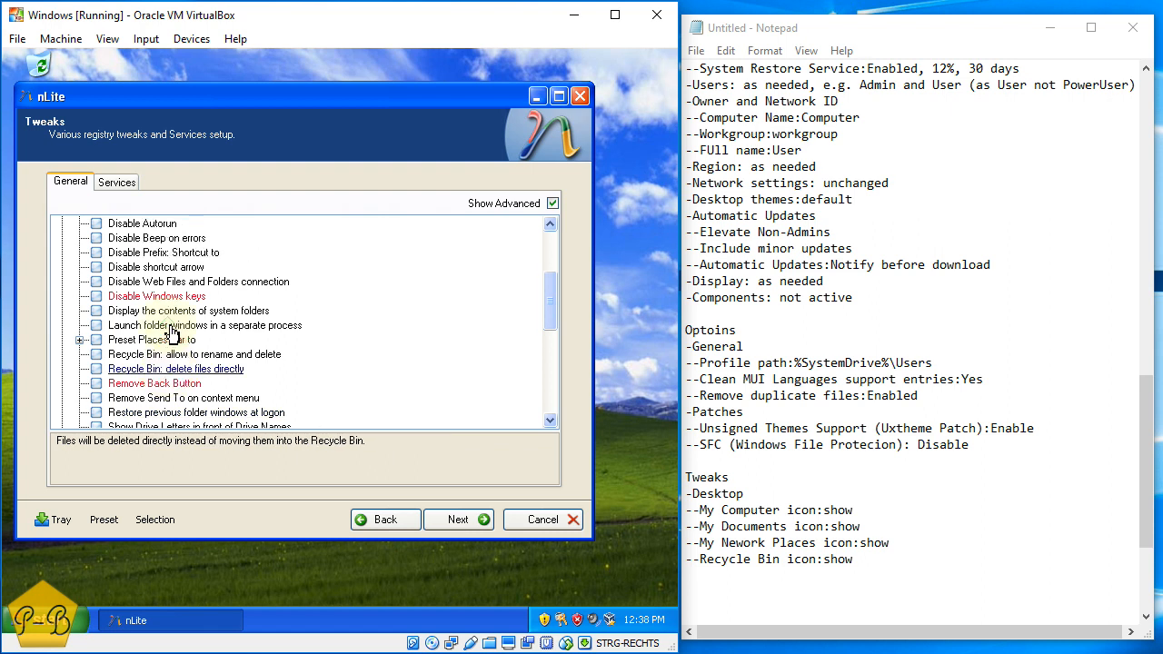
{"action": "left_click", "coordinate": [79, 340]}
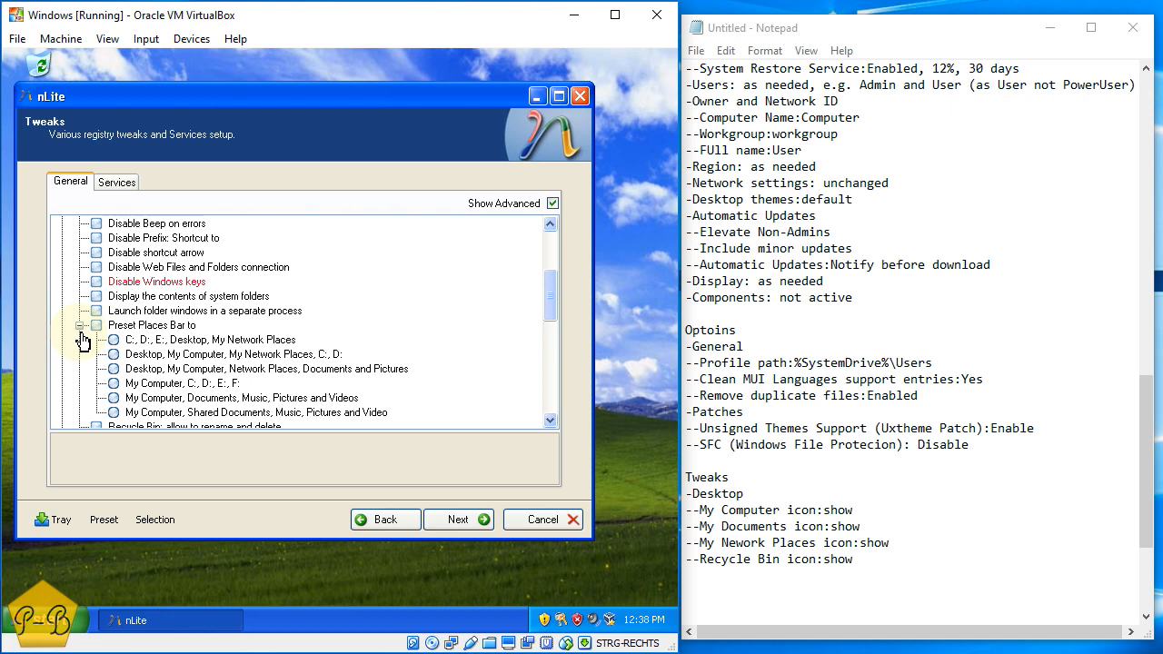
{"action": "left_click", "coordinate": [80, 326]}
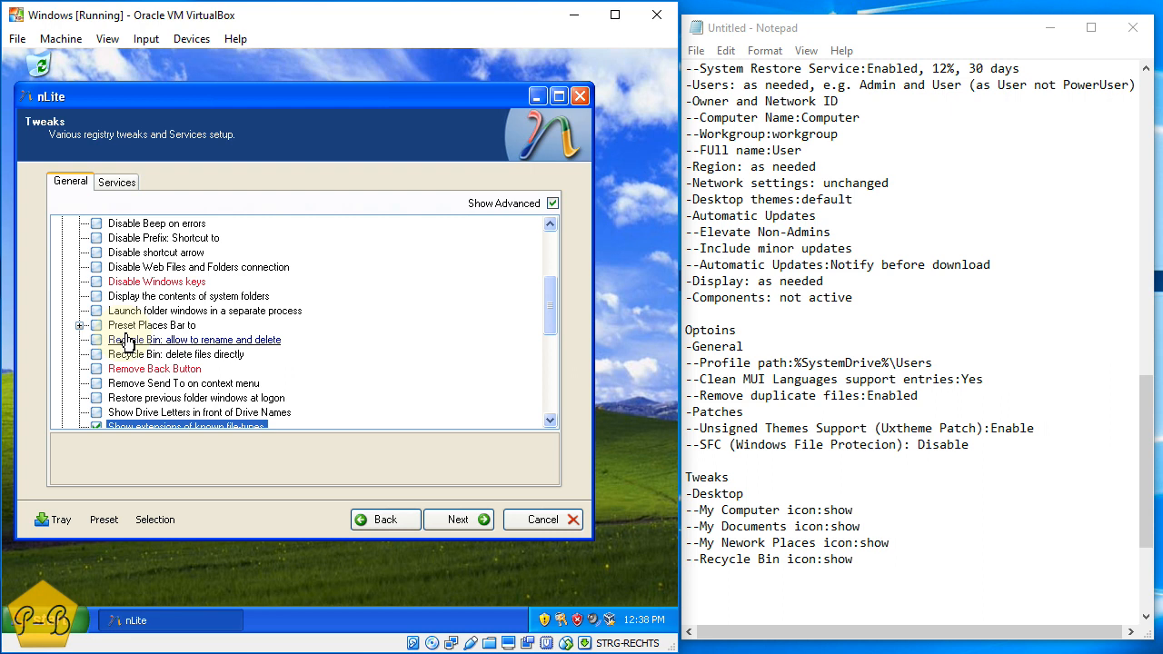
{"action": "scroll", "coordinate": [125, 340], "scroll_direction": "up", "scroll_amount": 1}
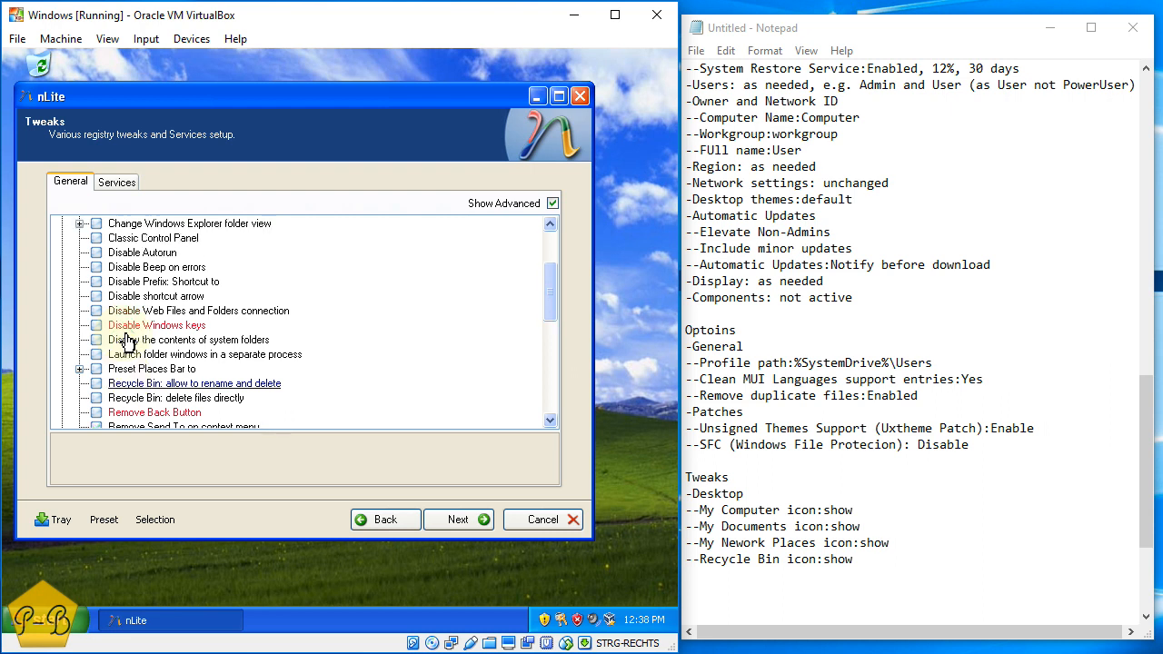
{"action": "scroll", "coordinate": [127, 342], "scroll_direction": "up", "scroll_amount": 1}
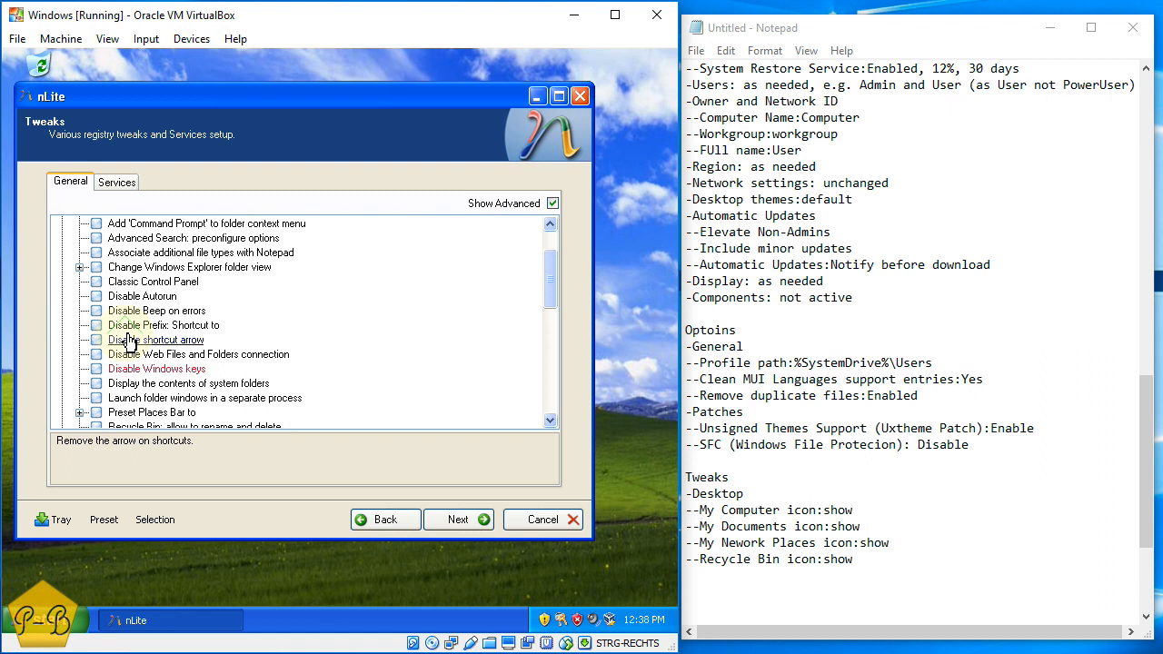
{"action": "scroll", "coordinate": [127, 341], "scroll_direction": "up", "scroll_amount": 1}
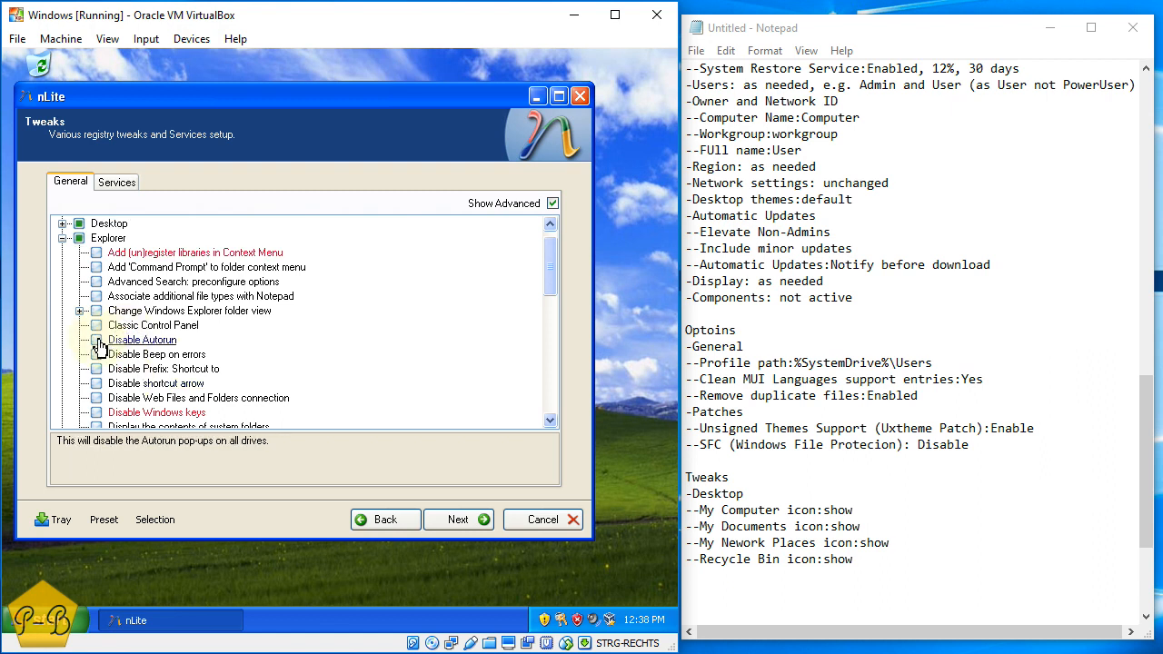
{"action": "left_click", "coordinate": [98, 341]}
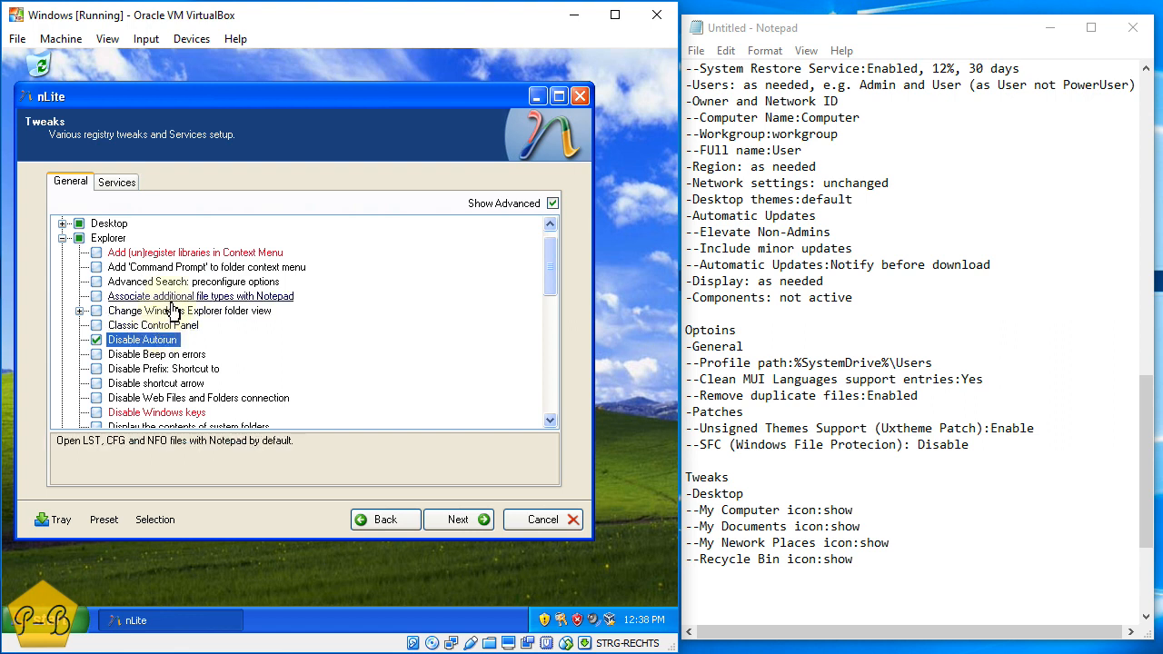
Add the heading "-Explorer" and the line "--Disable Autorun" below the Recycle Bin line in the notes
{"action": "left_click", "coordinate": [728, 587]}
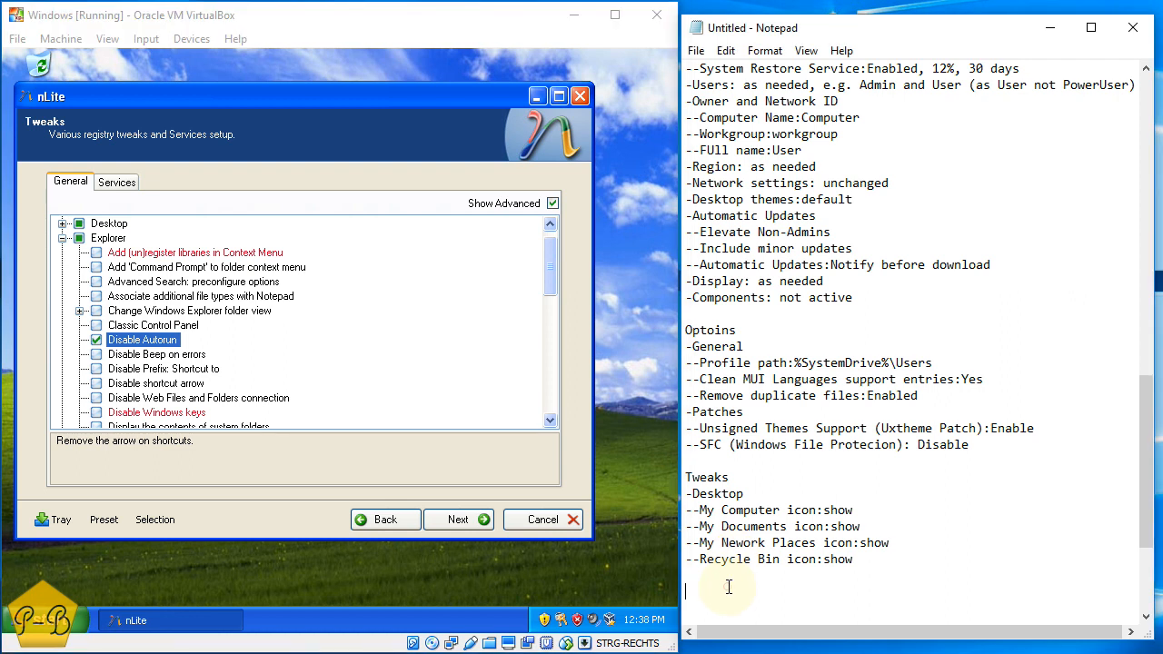
{"action": "left_click", "coordinate": [714, 577]}
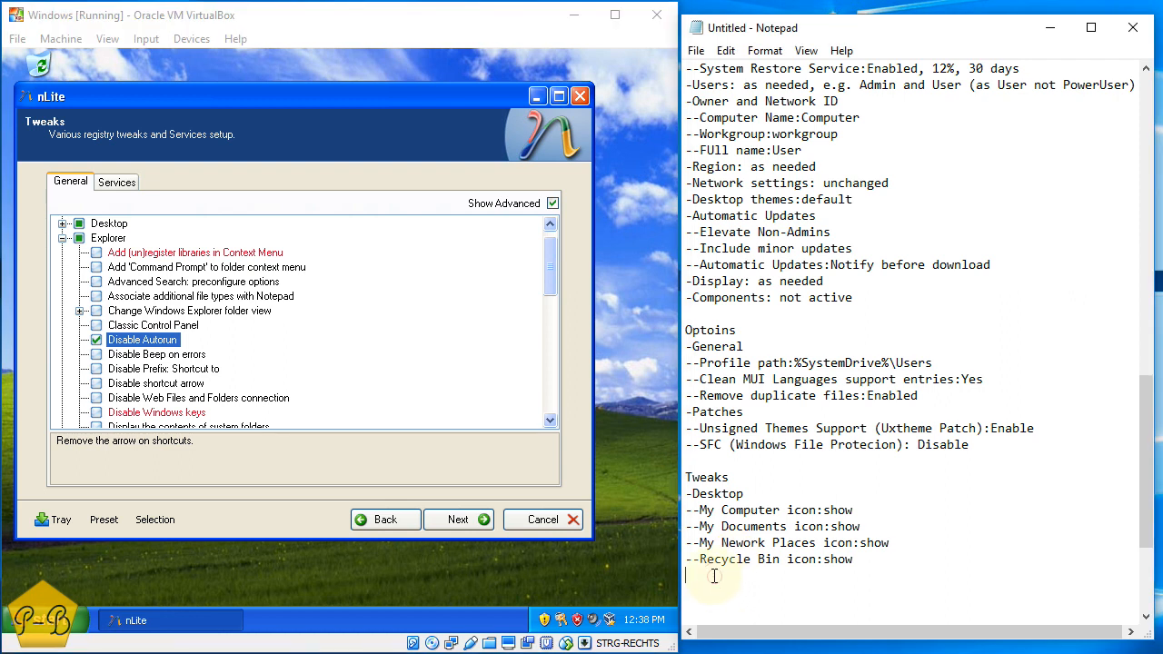
{"action": "type", "text": "Explorer"}
{"action": "key", "text": "Return"}
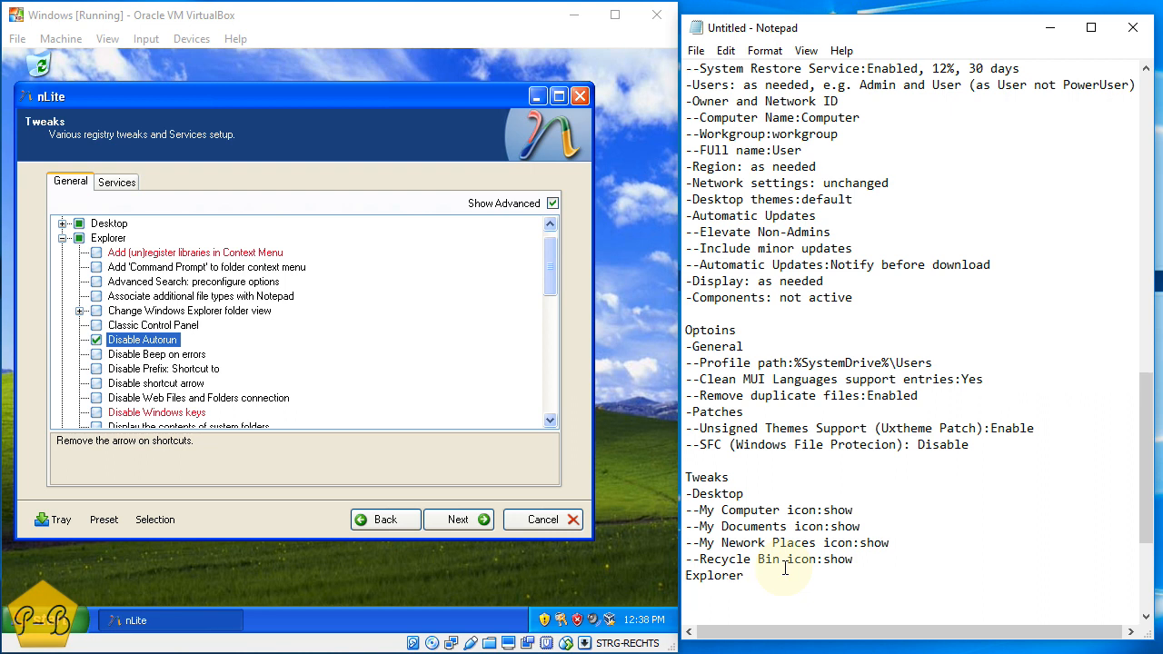
{"action": "type", "text": "-"}
{"action": "key", "text": "Down"}
{"action": "type", "text": "--Disable Autorun"}
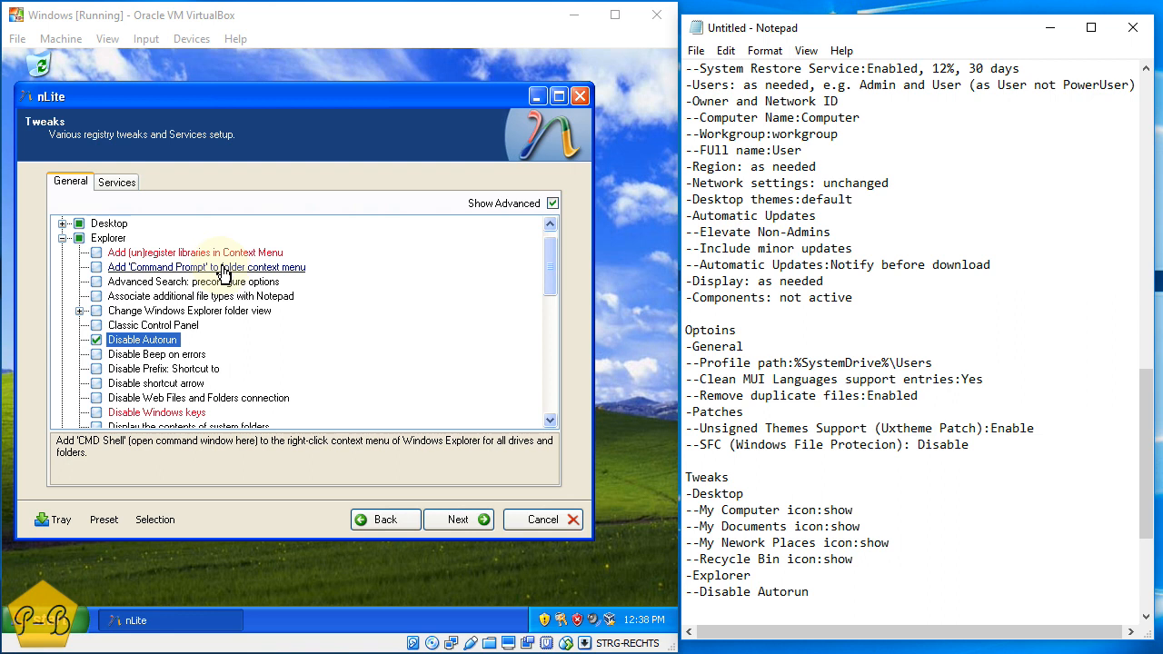
Add the line "--Show extensions of know file-types" below the Disable Autorun line in the notes
{"action": "scroll", "coordinate": [168, 359], "scroll_direction": "down", "scroll_amount": 1}
{"action": "scroll", "coordinate": [168, 359], "scroll_direction": "down", "scroll_amount": 5}
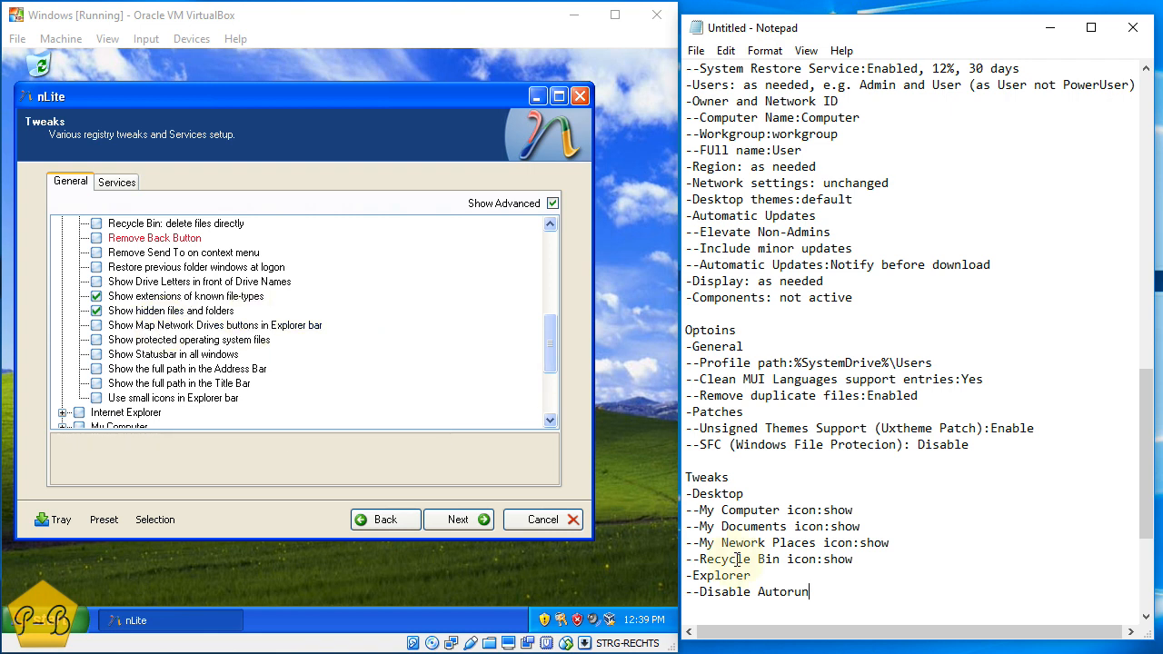
{"action": "left_click", "coordinate": [838, 594]}
{"action": "key", "text": "Return"}
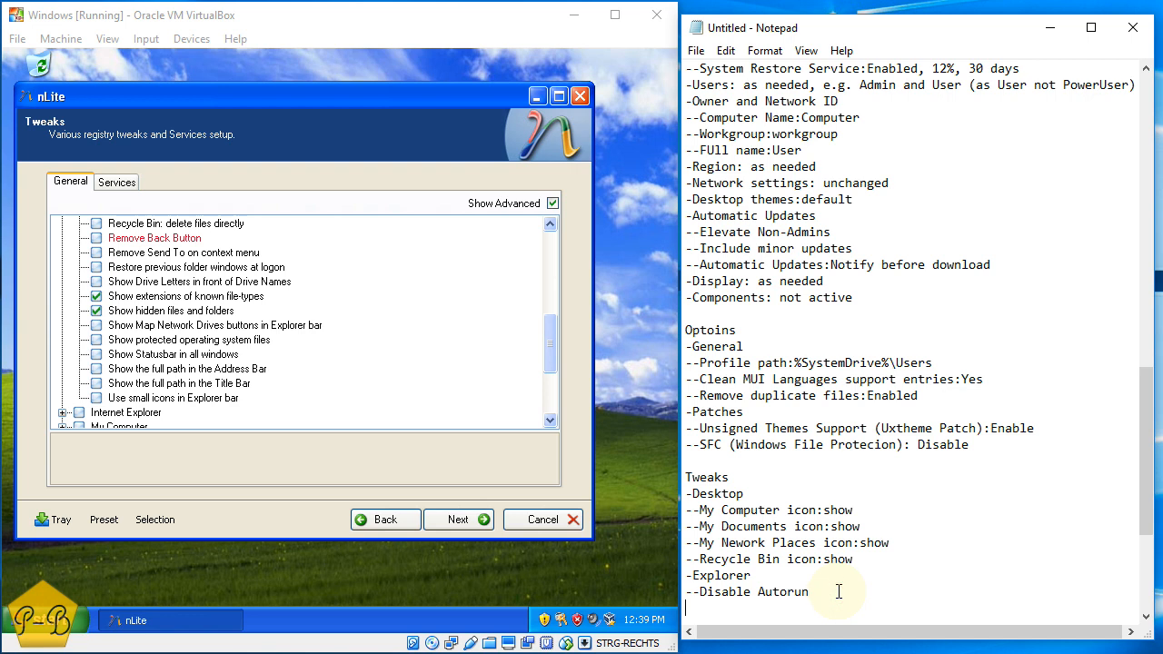
{"action": "scroll", "coordinate": [835, 577], "scroll_direction": "down", "scroll_amount": 4}
{"action": "key", "text": "Return"}
{"action": "key", "text": "Return"}
{"action": "key", "text": "Return"}
{"action": "key", "text": "Return"}
{"action": "key", "text": "Return"}
{"action": "key", "text": "Return"}
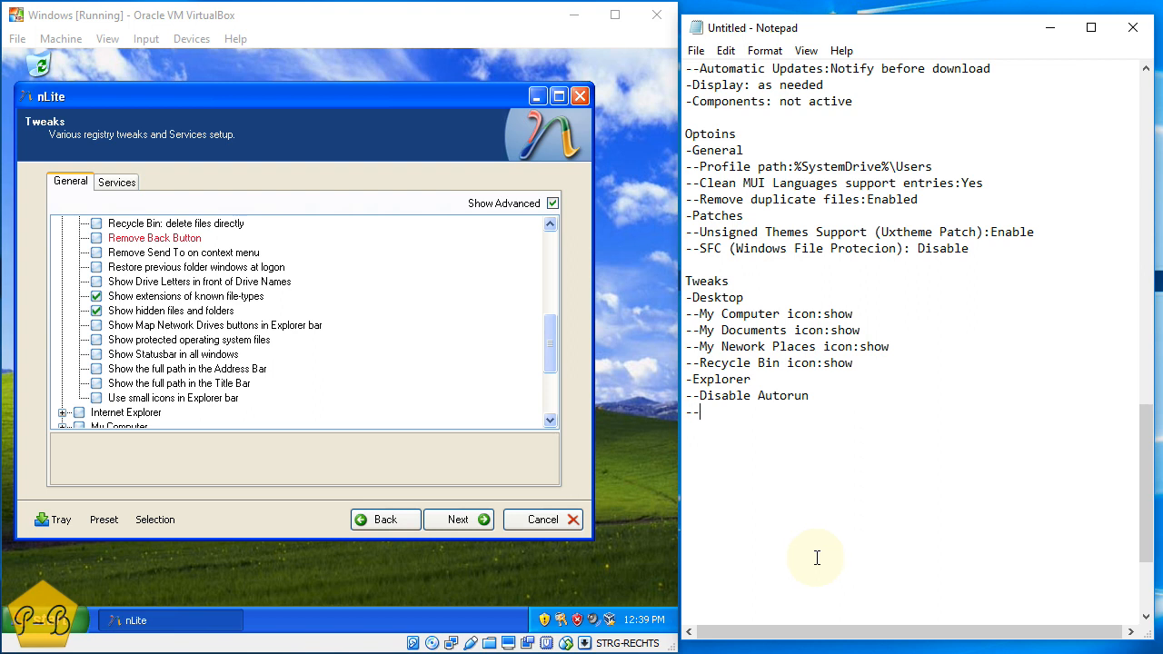
{"action": "type", "text": "--Show extensions of know fi"}
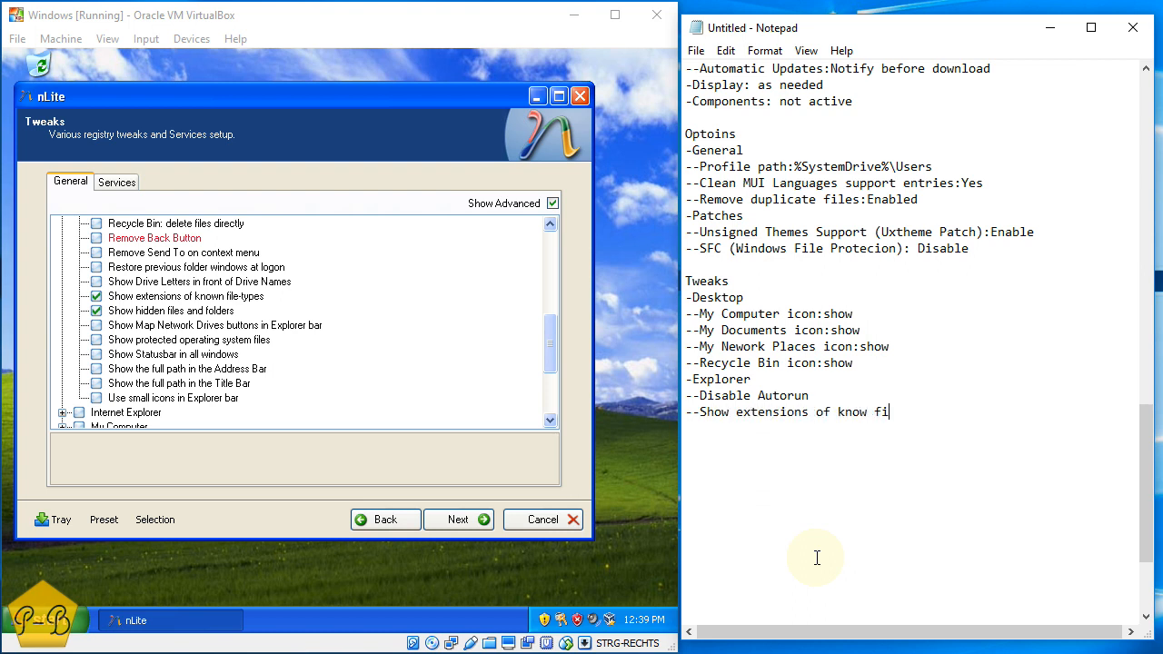
{"action": "type", "text": "le-eypes"}
Add the line "--Show hidden files and folders" to the Explorer section of the notes
{"action": "key", "text": "Return"}
{"action": "type", "text": "--Show hidden files and folders"}
{"action": "key", "text": "Return"}
{"action": "key", "text": "Return"}
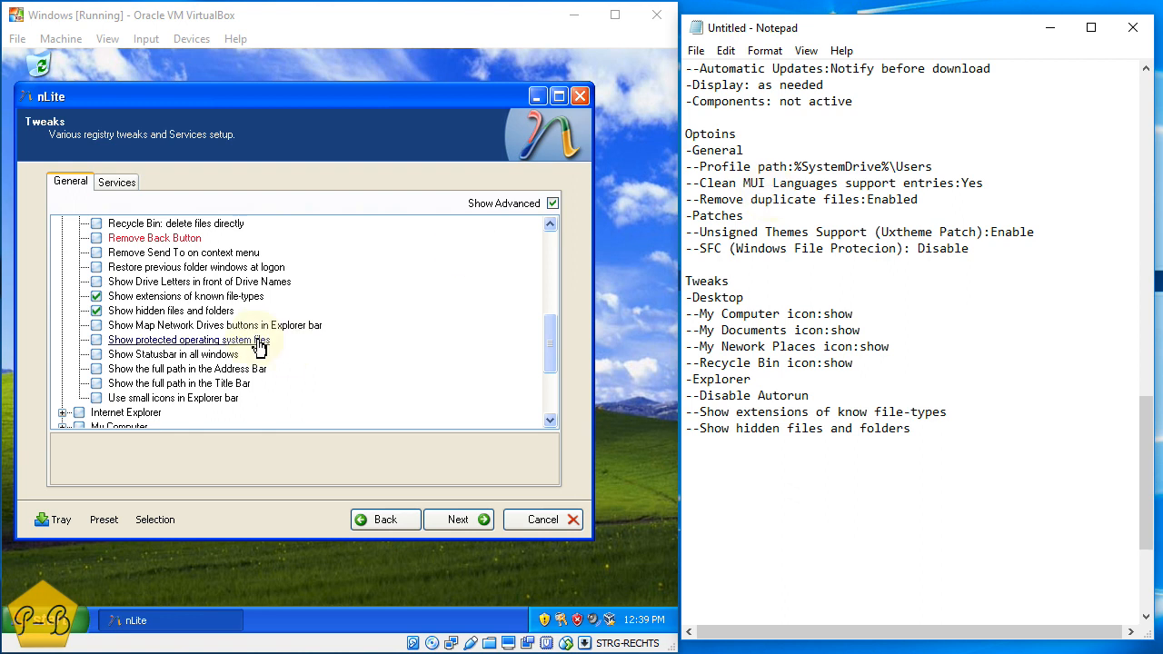
Collapse the Explorer category of the tweaks and expand the Internet Explorer category
{"action": "scroll", "coordinate": [191, 305], "scroll_direction": "up", "scroll_amount": 6}
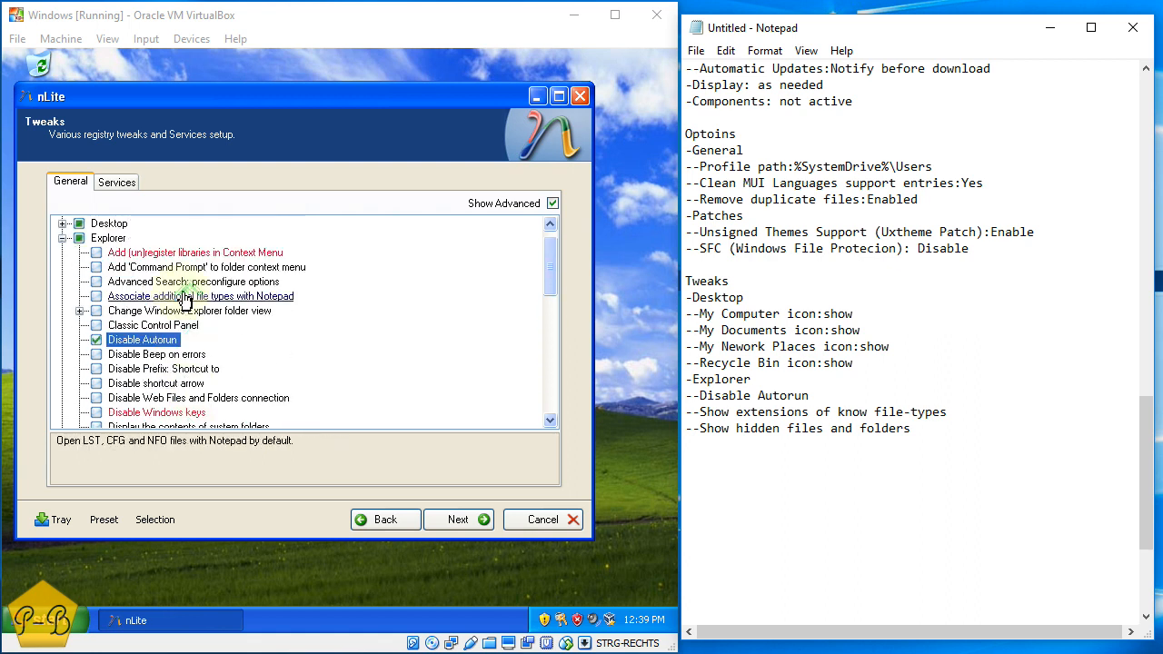
{"action": "scroll", "coordinate": [183, 299], "scroll_direction": "up", "scroll_amount": 1}
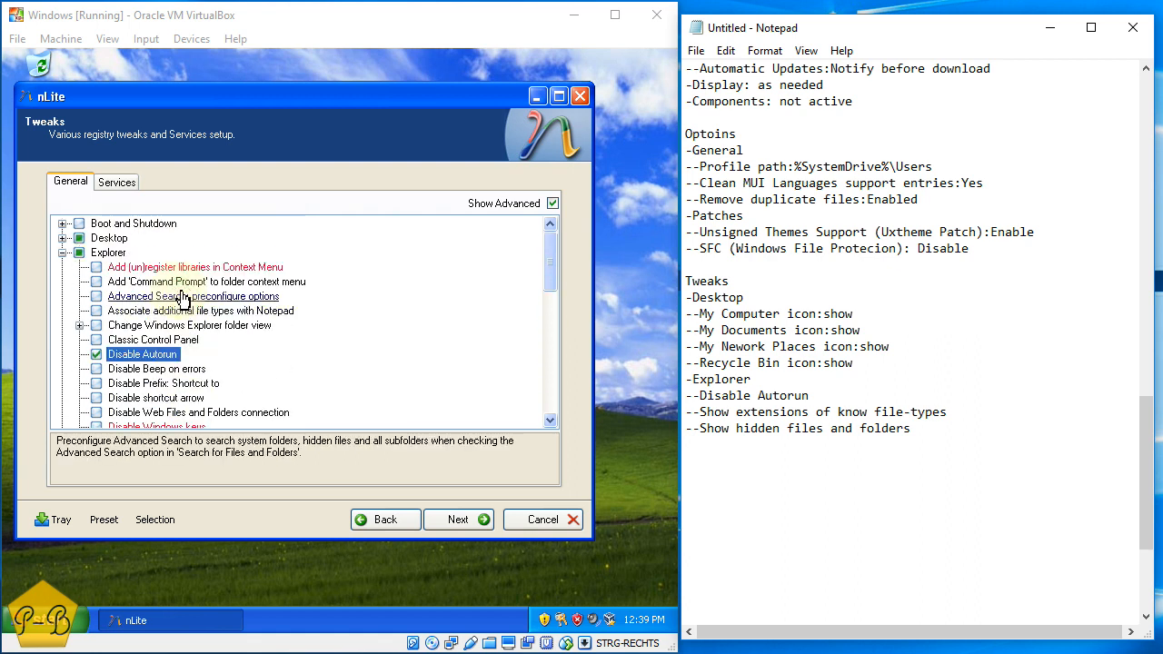
{"action": "left_click", "coordinate": [63, 253]}
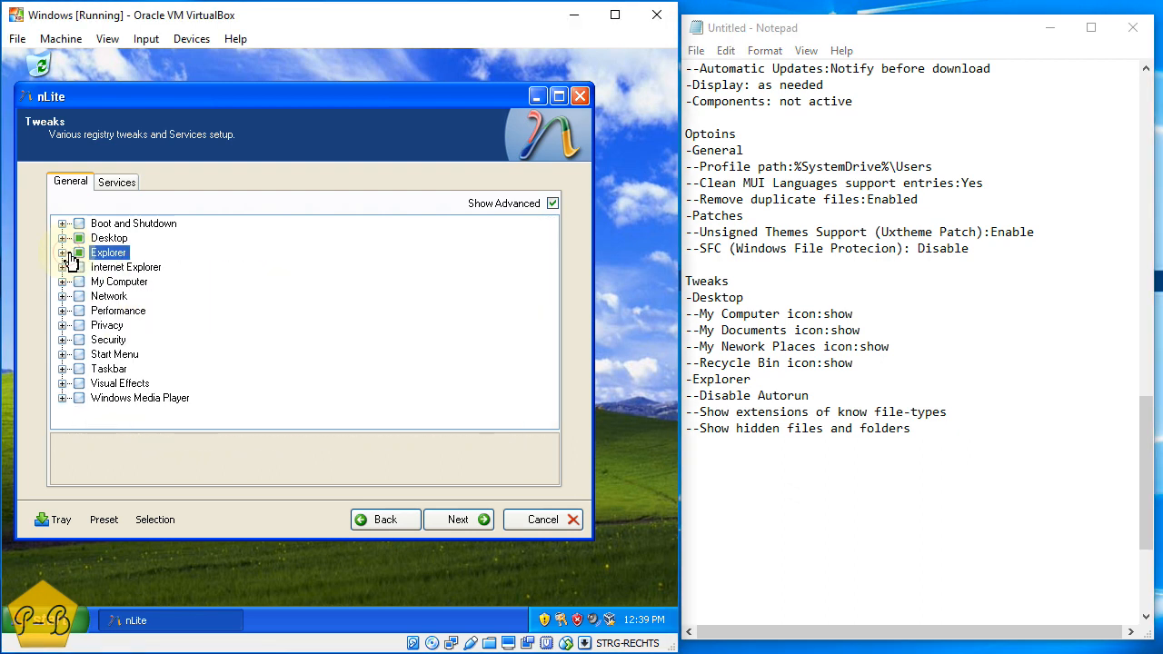
{"action": "left_click", "coordinate": [62, 267]}
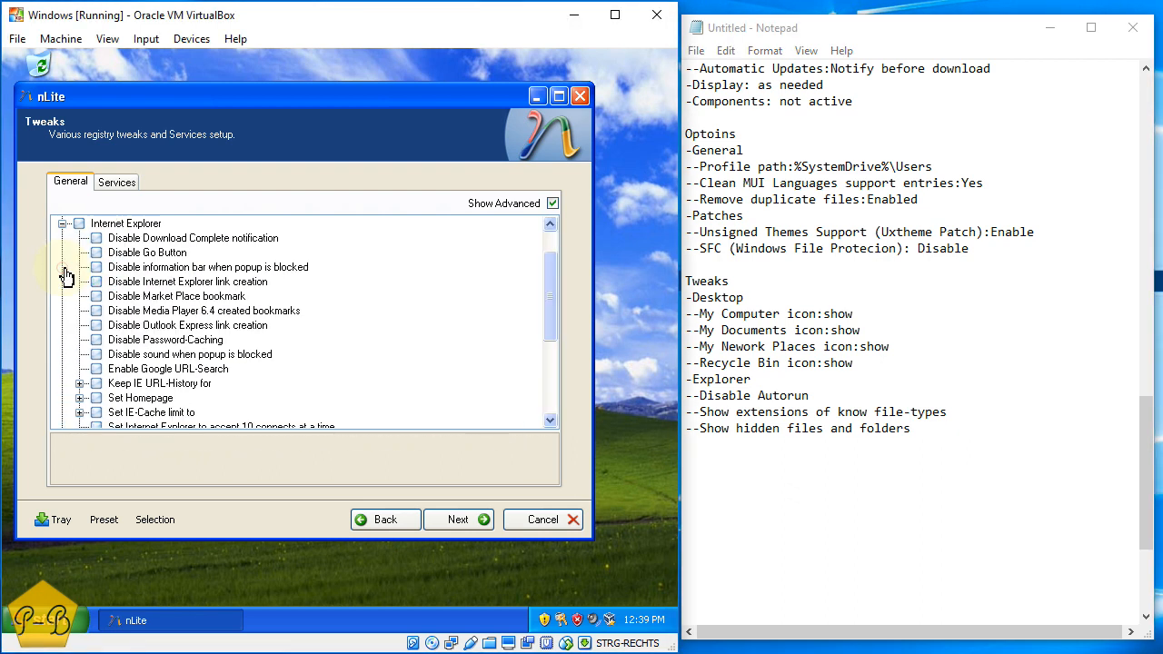
{"action": "mouse_move", "coordinate": [76, 255]}
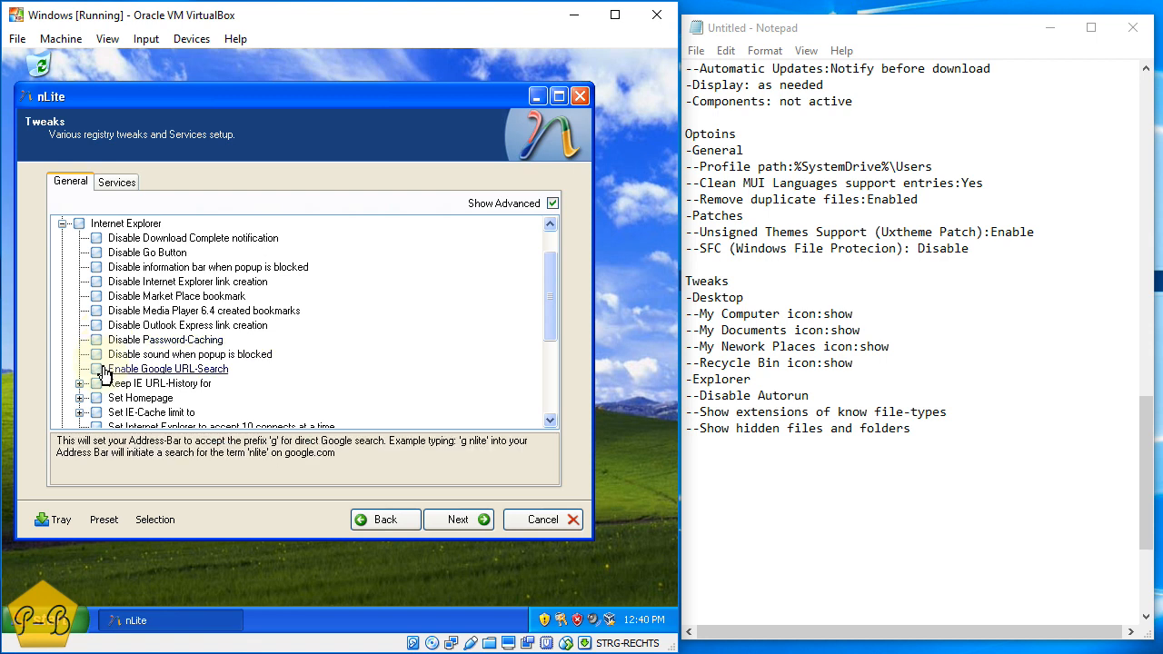
Review the available tweaks in the Internet Explorer and My Computer categories, collapsing each category after reading it
{"action": "scroll", "coordinate": [136, 378], "scroll_direction": "down", "scroll_amount": 1}
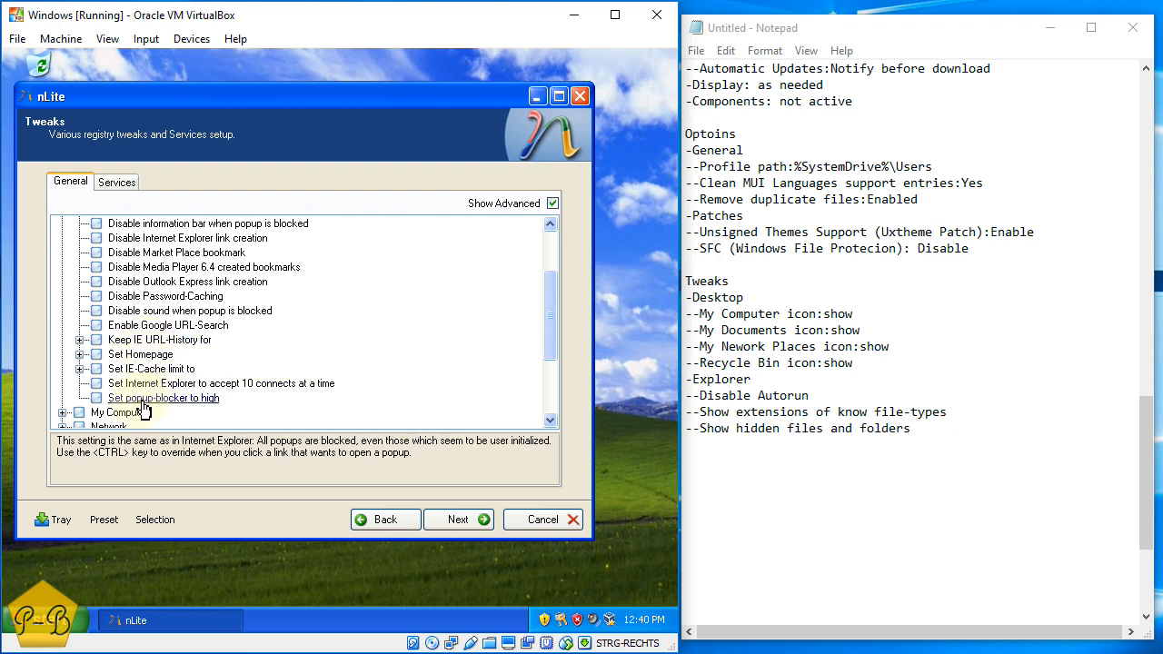
{"action": "scroll", "coordinate": [142, 400], "scroll_direction": "up", "scroll_amount": 2}
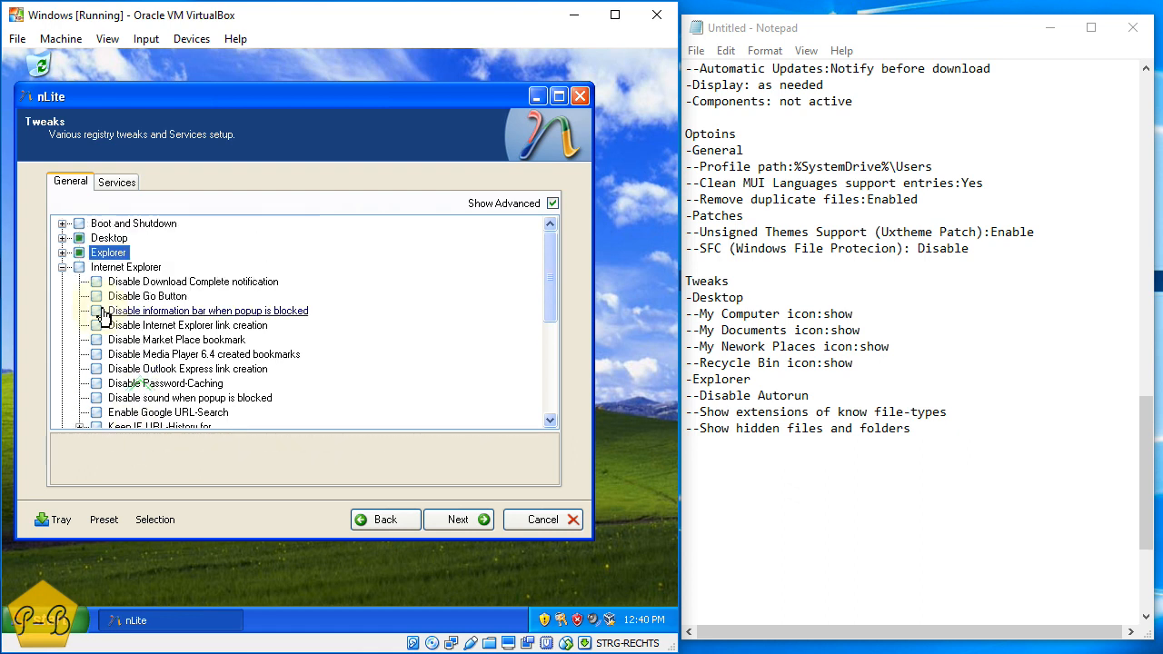
{"action": "left_click", "coordinate": [62, 267]}
{"action": "left_click", "coordinate": [62, 282]}
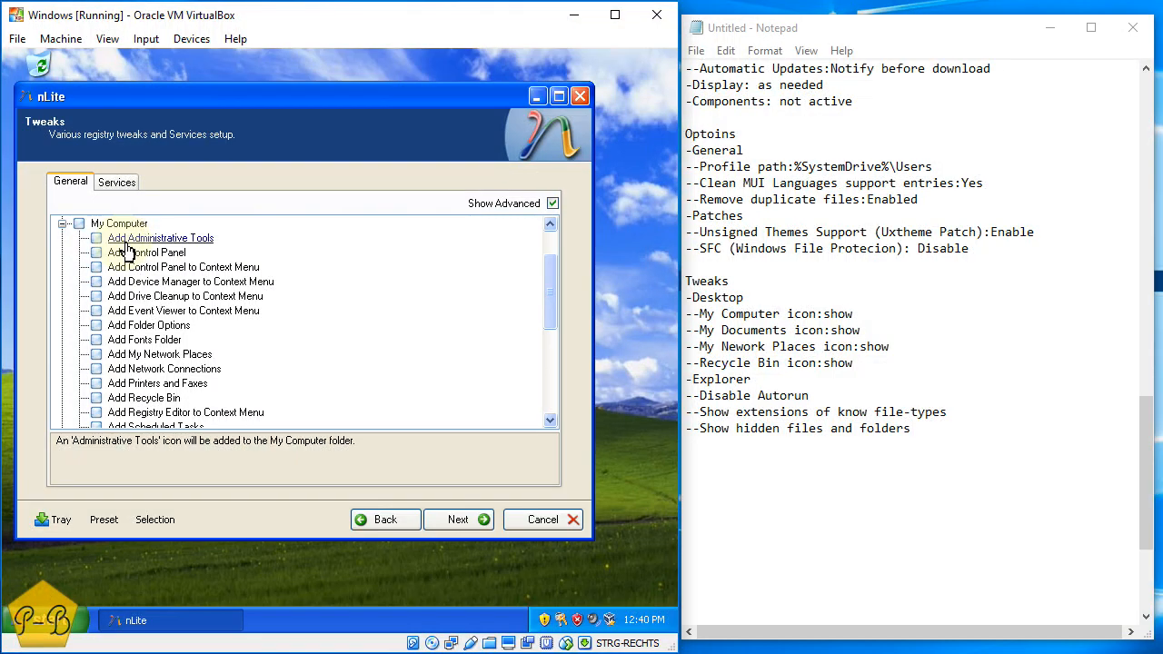
{"action": "scroll", "coordinate": [127, 291], "scroll_direction": "down", "scroll_amount": 1}
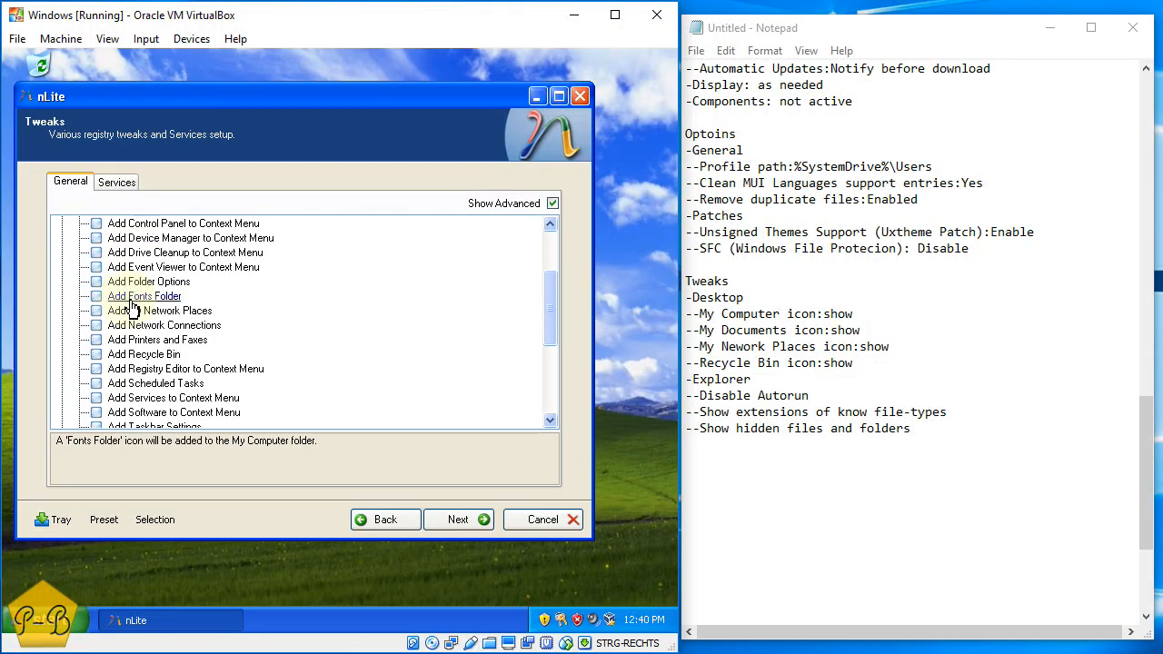
{"action": "scroll", "coordinate": [132, 309], "scroll_direction": "down", "scroll_amount": 1}
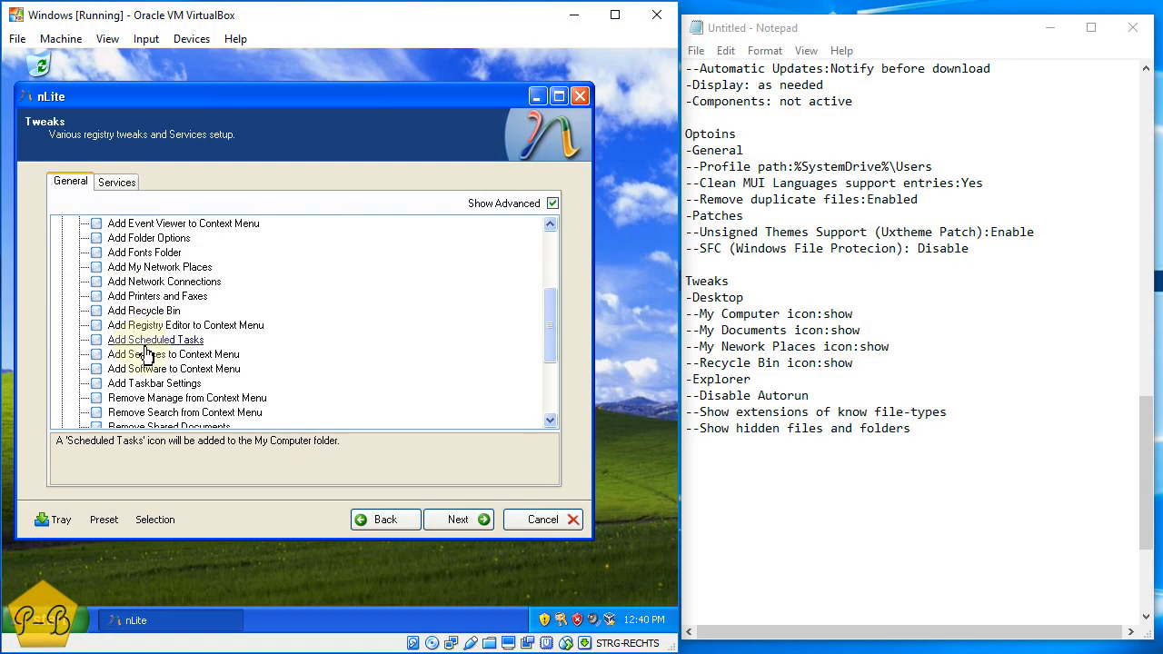
{"action": "scroll", "coordinate": [145, 353], "scroll_direction": "down", "scroll_amount": 1}
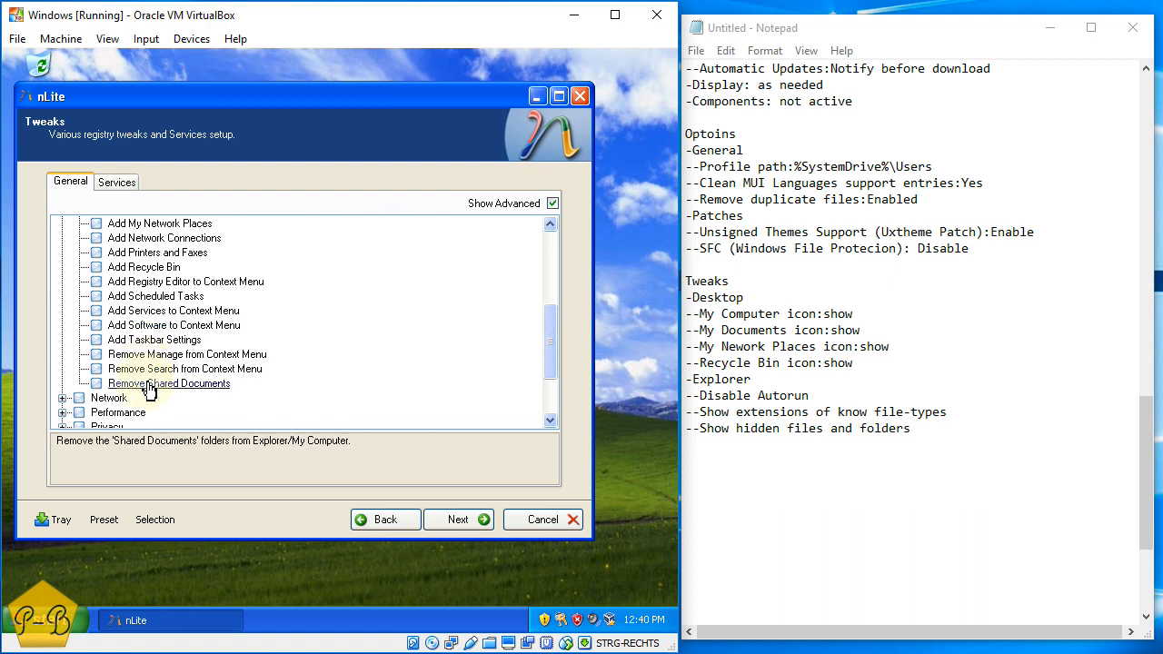
{"action": "scroll", "coordinate": [73, 291], "scroll_direction": "up", "scroll_amount": 5}
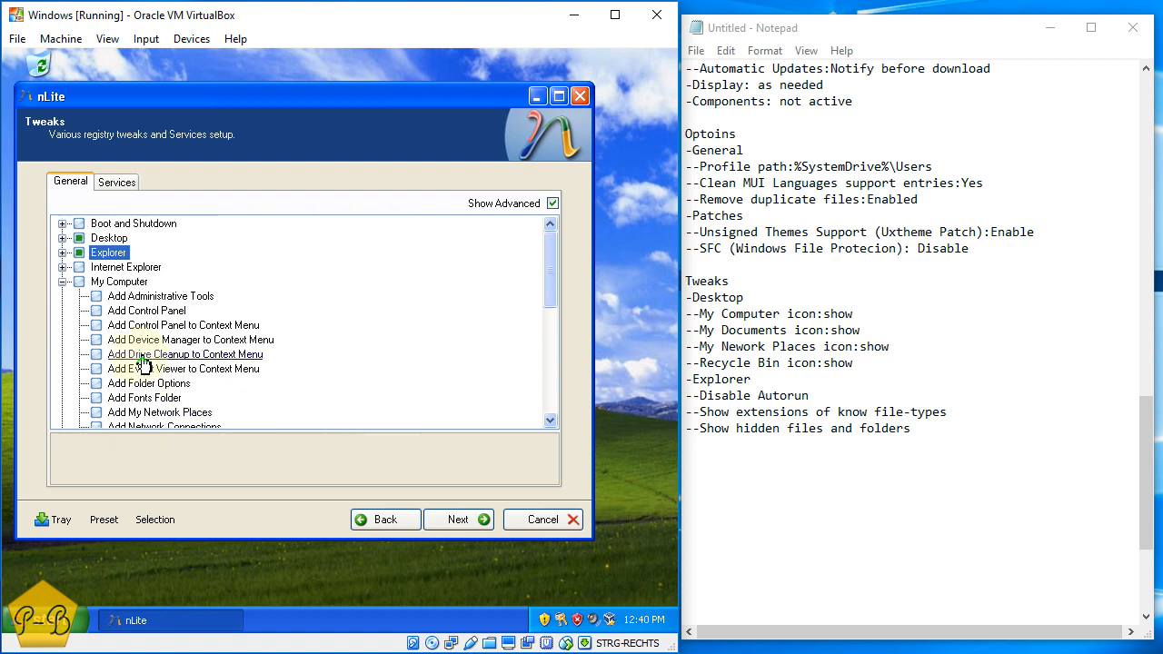
{"action": "left_click", "coordinate": [64, 283]}
Enable the Network tweak "Disable administrative shares" and record it in the notes as "--Disable administrative shares" under a "-Network" heading
{"action": "left_click", "coordinate": [64, 297]}
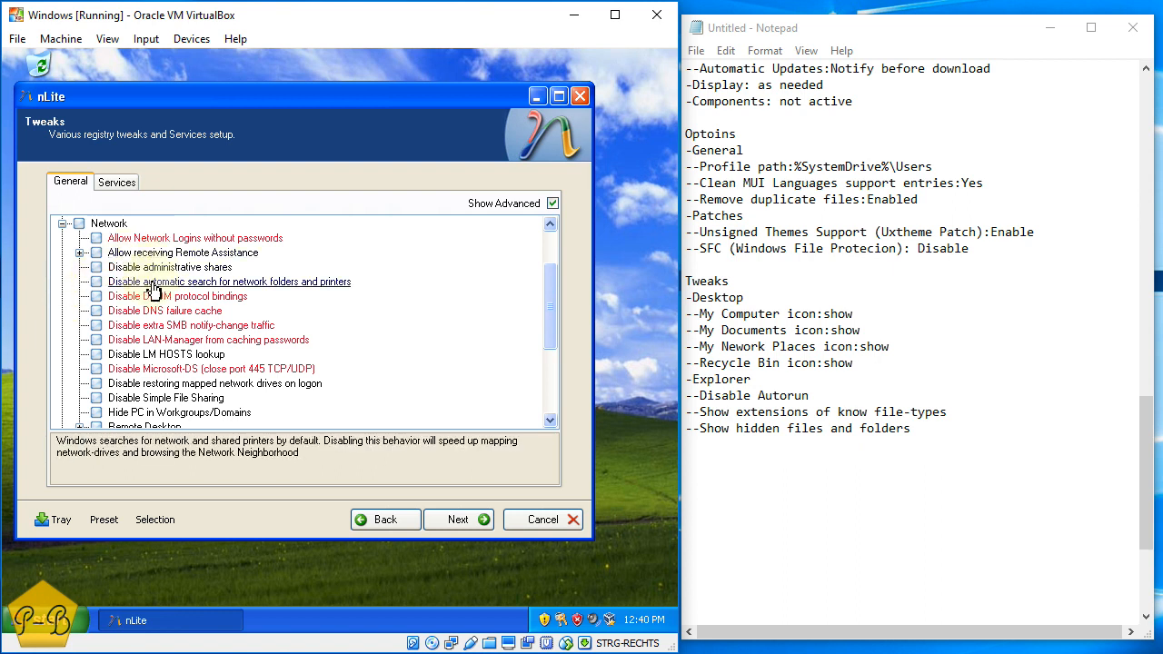
{"action": "left_click", "coordinate": [97, 268]}
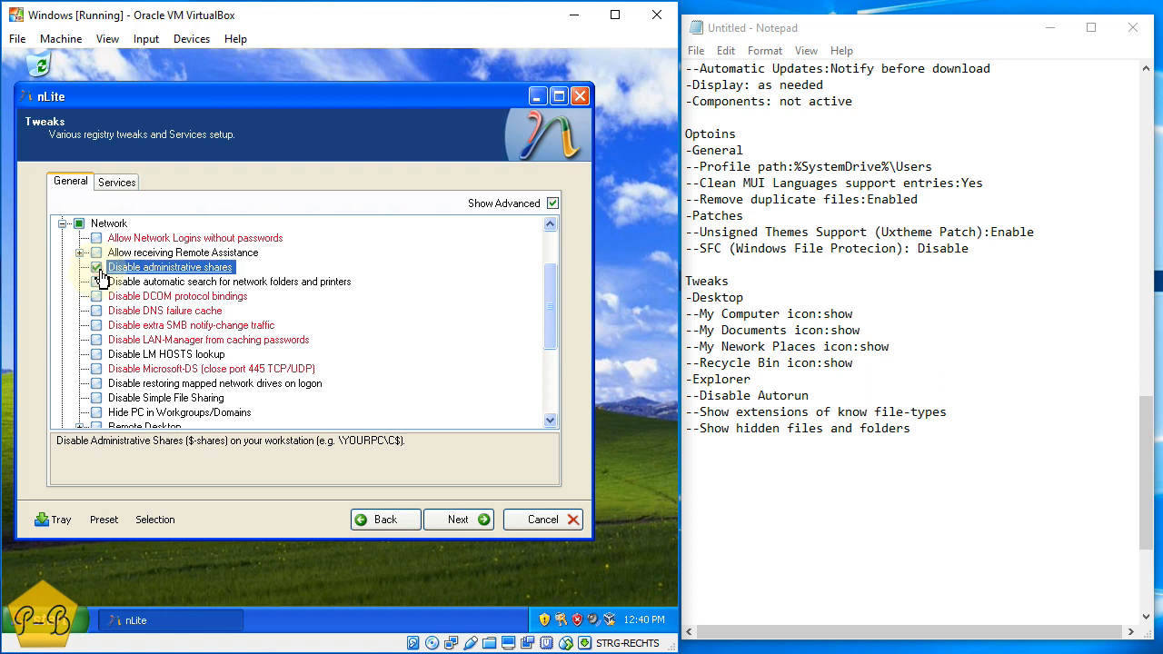
{"action": "left_click", "coordinate": [772, 474]}
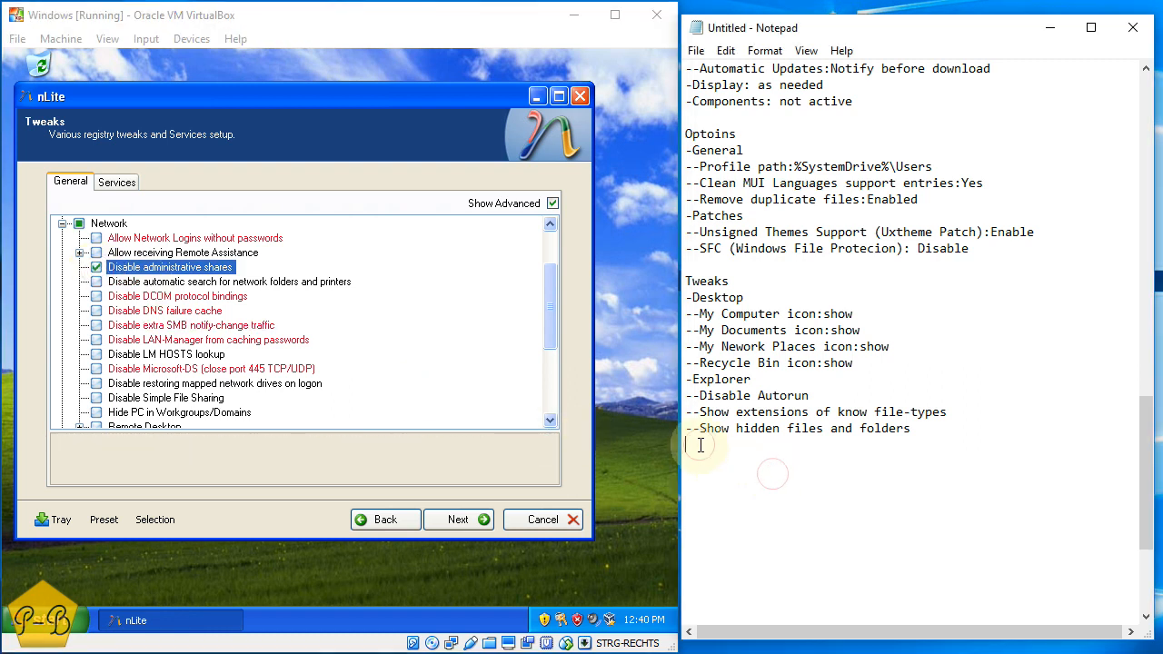
{"action": "type", "text": "-Network"}
{"action": "key", "text": "Return"}
{"action": "type", "text": "--Disable adm"}
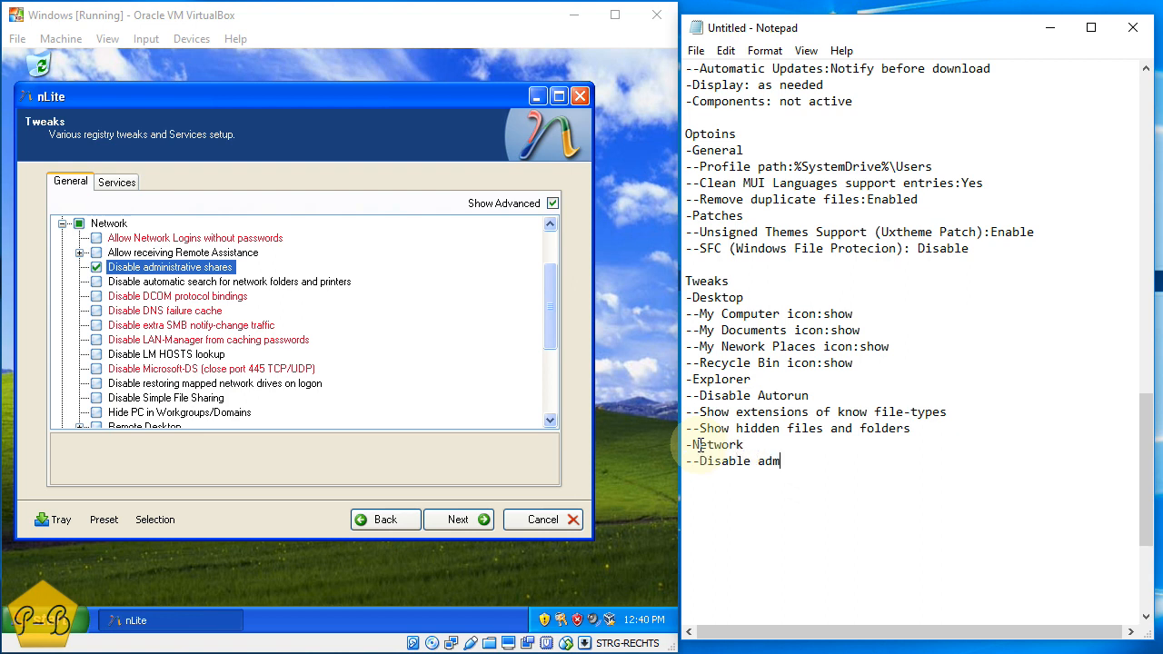
{"action": "type", "text": "inistrative shares"}
{"action": "key", "text": "Return"}
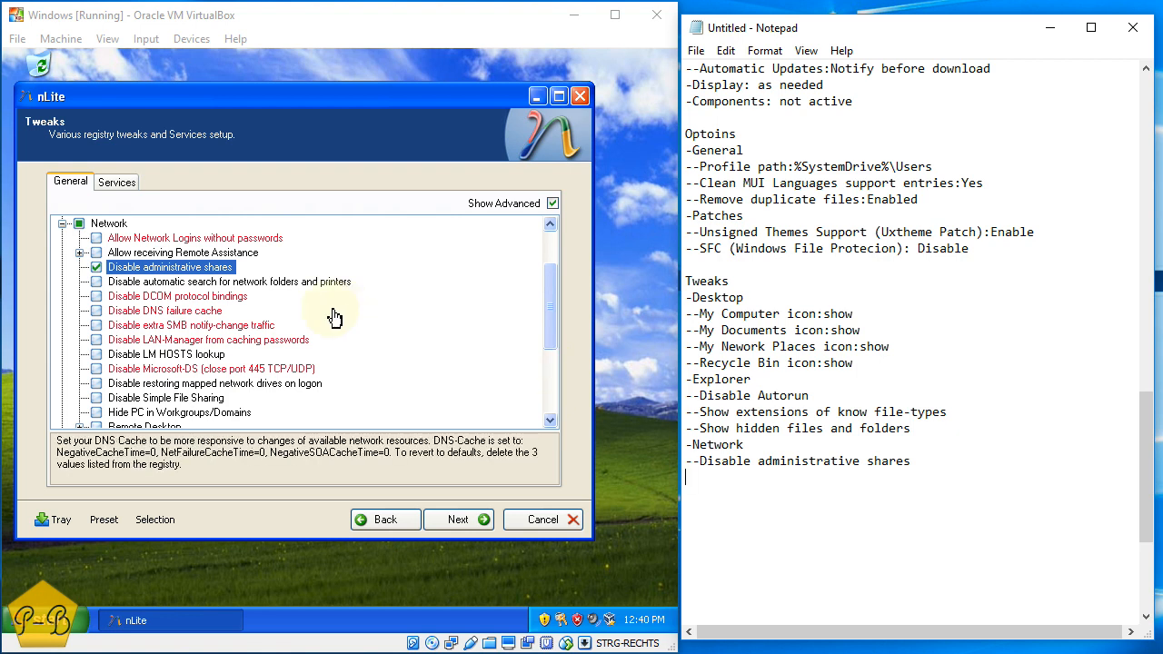
Collapse the Network category and enable the Performance tweaks "Disable Last accessed Timestamp on files" and "Disable Optimize harddisk when idle"
{"action": "scroll", "coordinate": [192, 303], "scroll_direction": "down", "scroll_amount": 1}
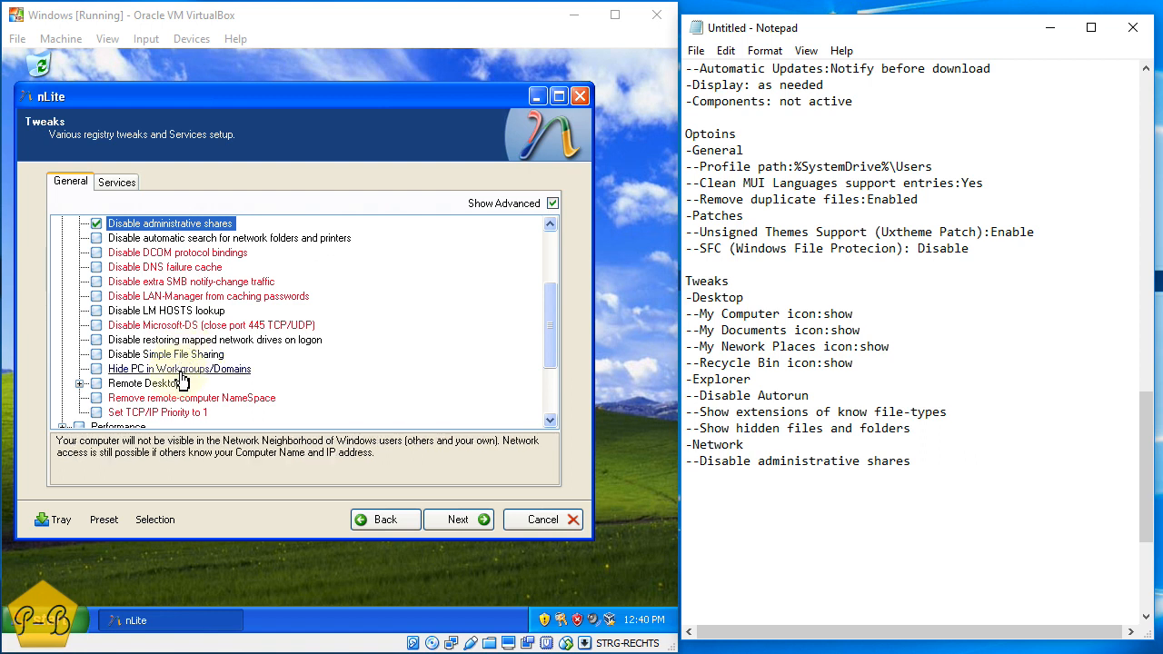
{"action": "scroll", "coordinate": [171, 389], "scroll_direction": "down", "scroll_amount": 1}
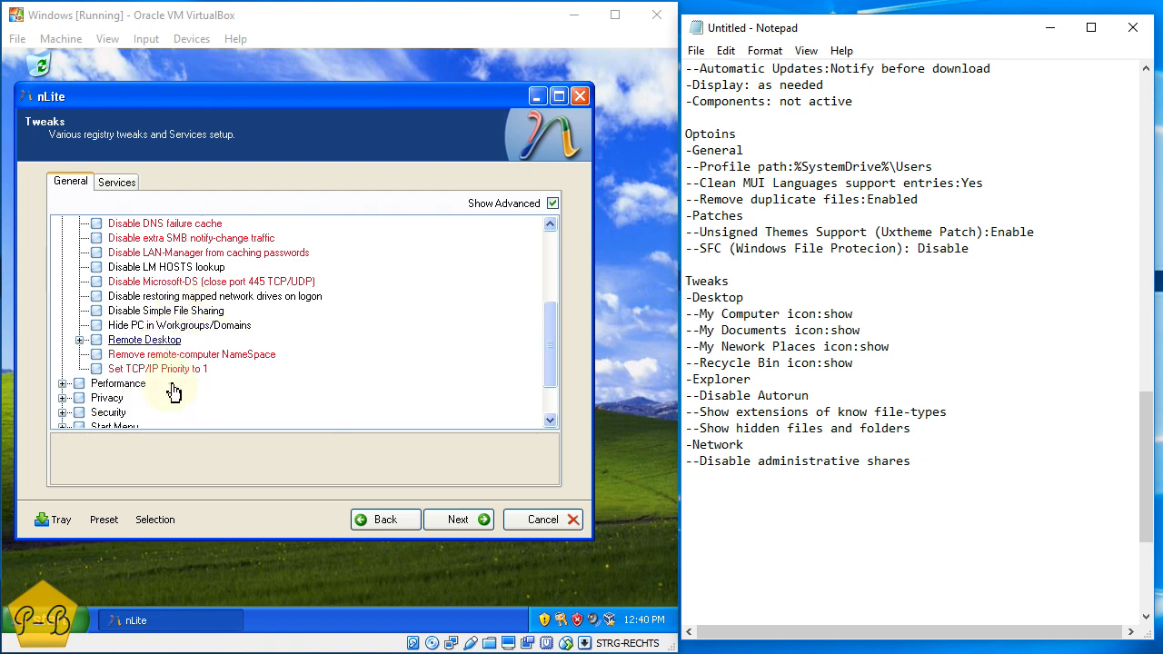
{"action": "scroll", "coordinate": [157, 371], "scroll_direction": "up", "scroll_amount": 2}
{"action": "scroll", "coordinate": [156, 371], "scroll_direction": "up", "scroll_amount": 2}
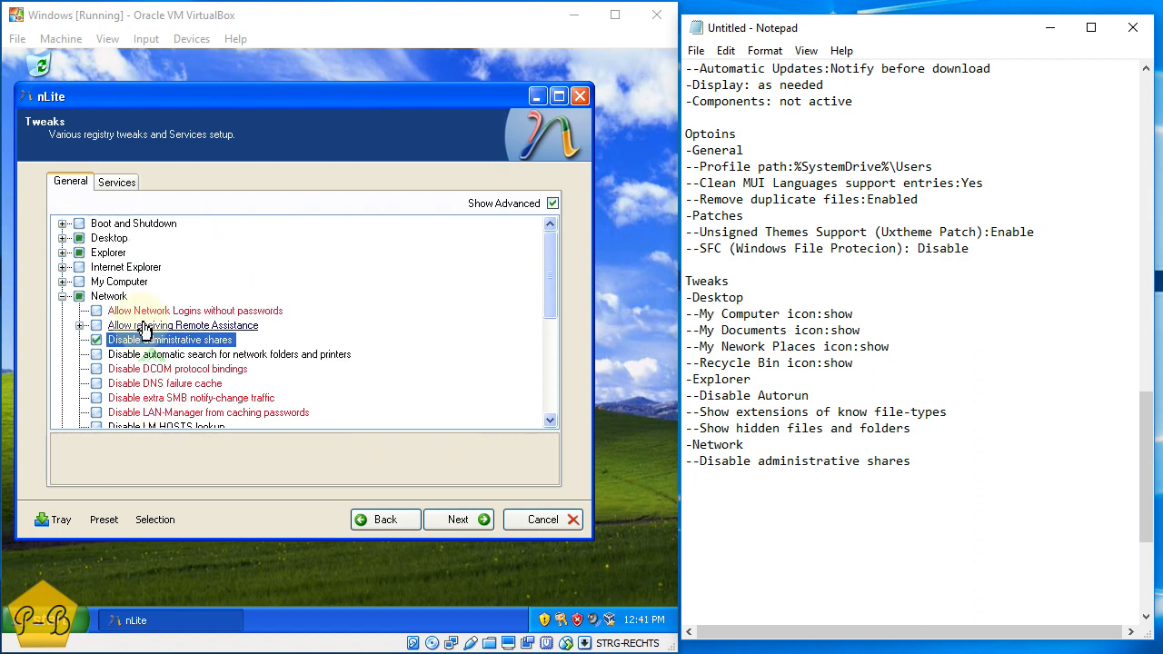
{"action": "left_click", "coordinate": [62, 296]}
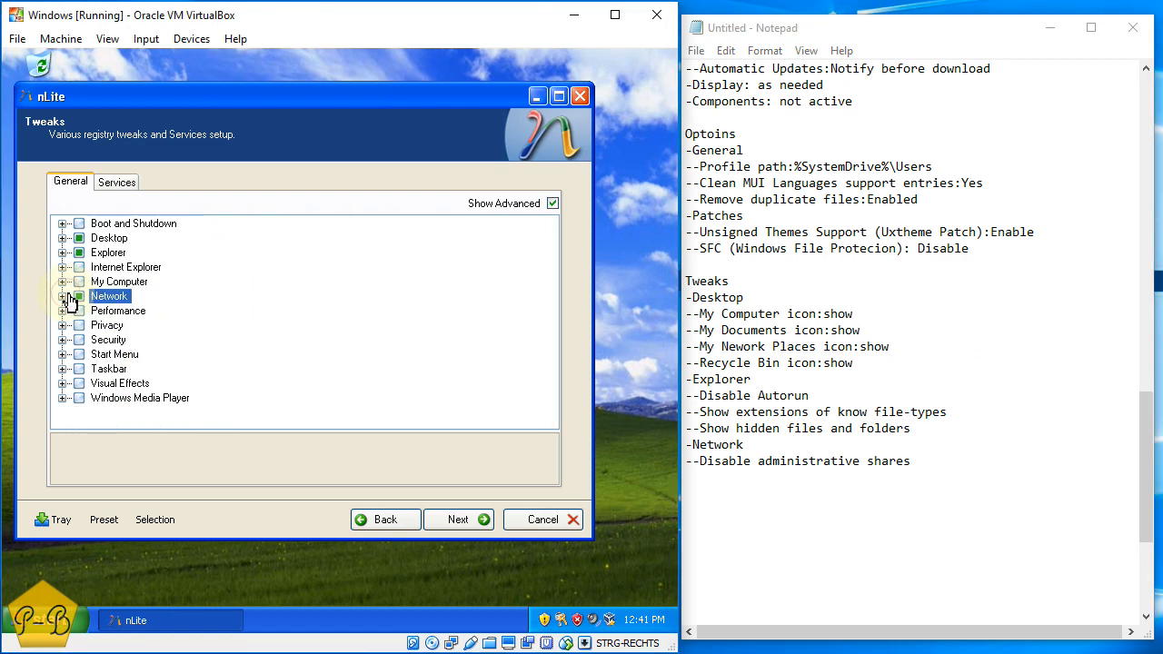
{"action": "left_click", "coordinate": [62, 309]}
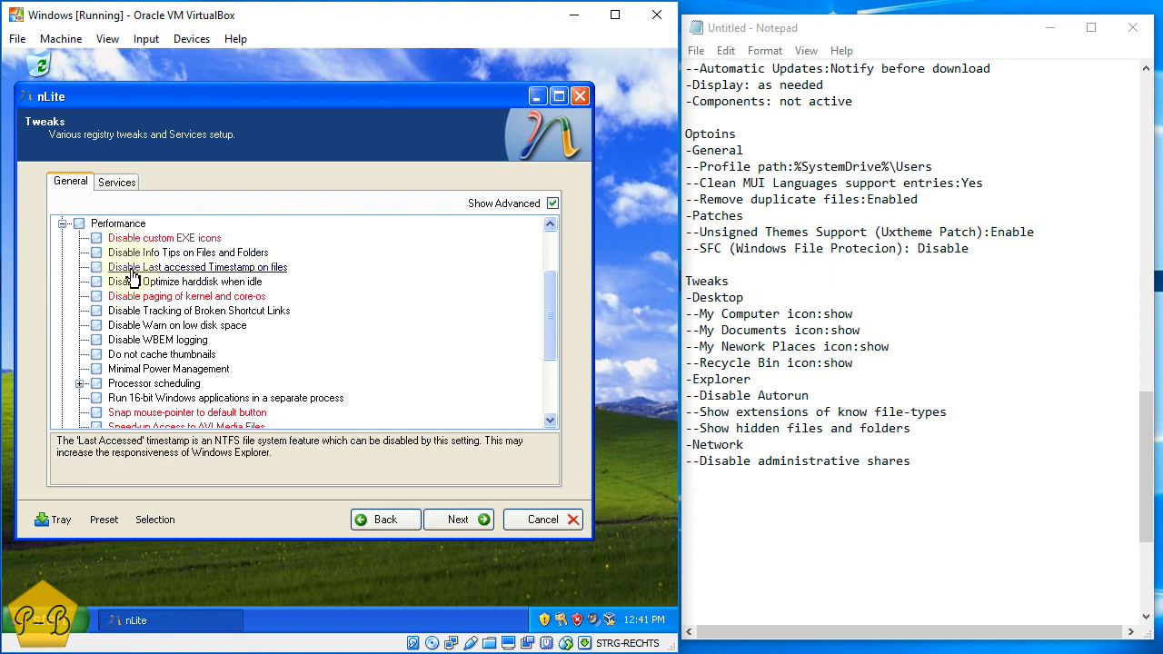
{"action": "left_click", "coordinate": [98, 268]}
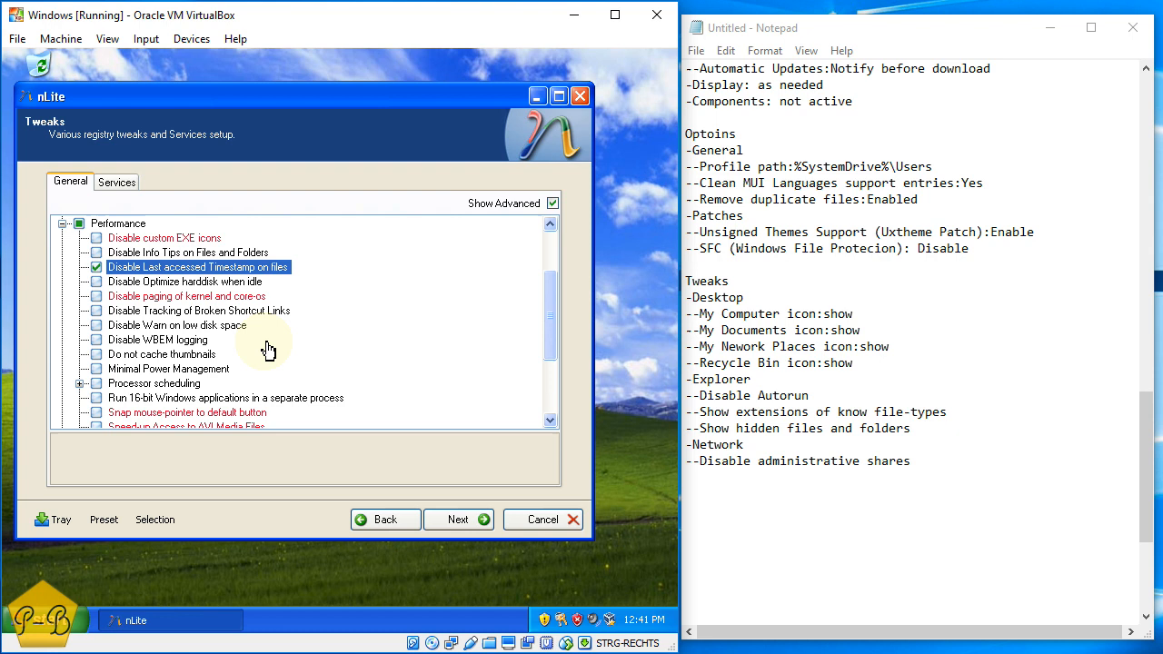
{"action": "left_click", "coordinate": [98, 284]}
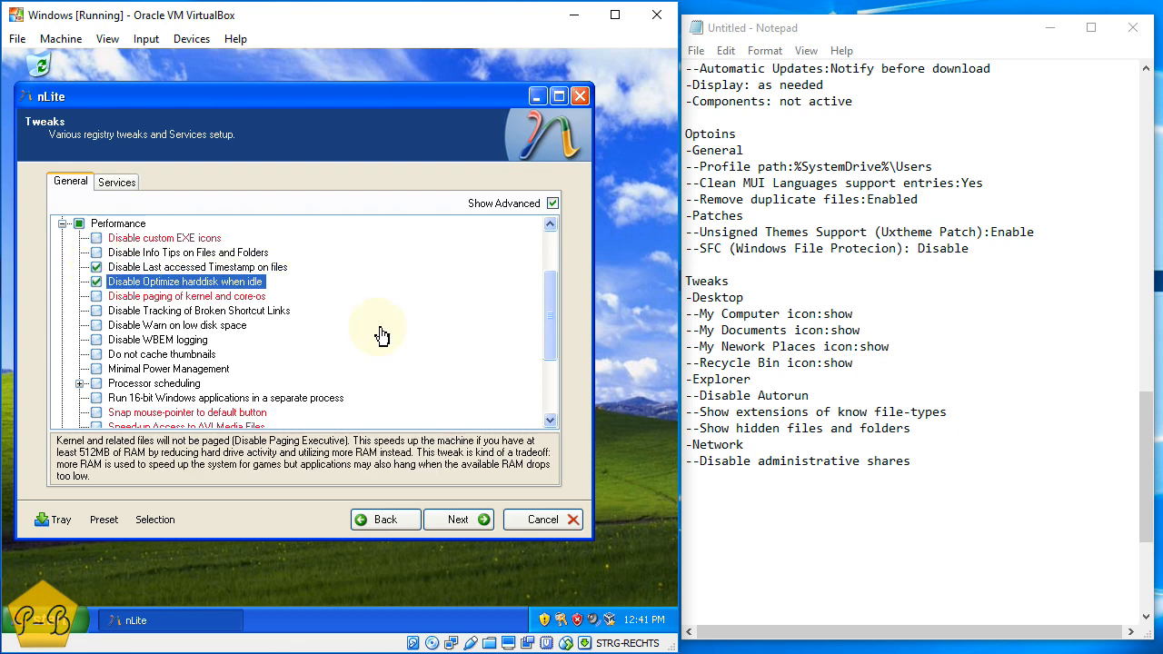
Add the heading "-Performance" below the administrative shares line in the notes
{"action": "left_click", "coordinate": [700, 471]}
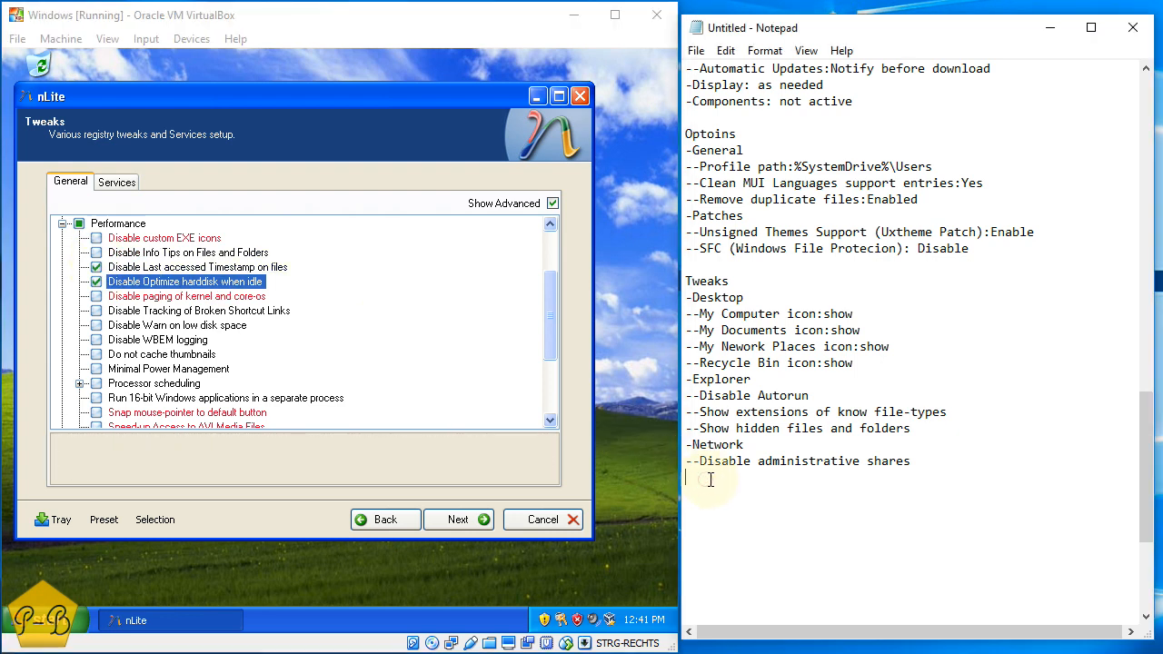
{"action": "type", "text": "-"}
{"action": "type", "text": "P"}
{"action": "type", "text": "erfo"}
{"action": "type", "text": "rman"}
{"action": "key", "text": "BackSpace"}
{"action": "type", "text": "nce"}
{"action": "key", "text": "Return"}
Add the lines "--Disable Last accessed Timestamps on files" and "--Disable Optimie harddisk when idle" under the Performance heading in the notes
{"action": "type", "text": "-"}
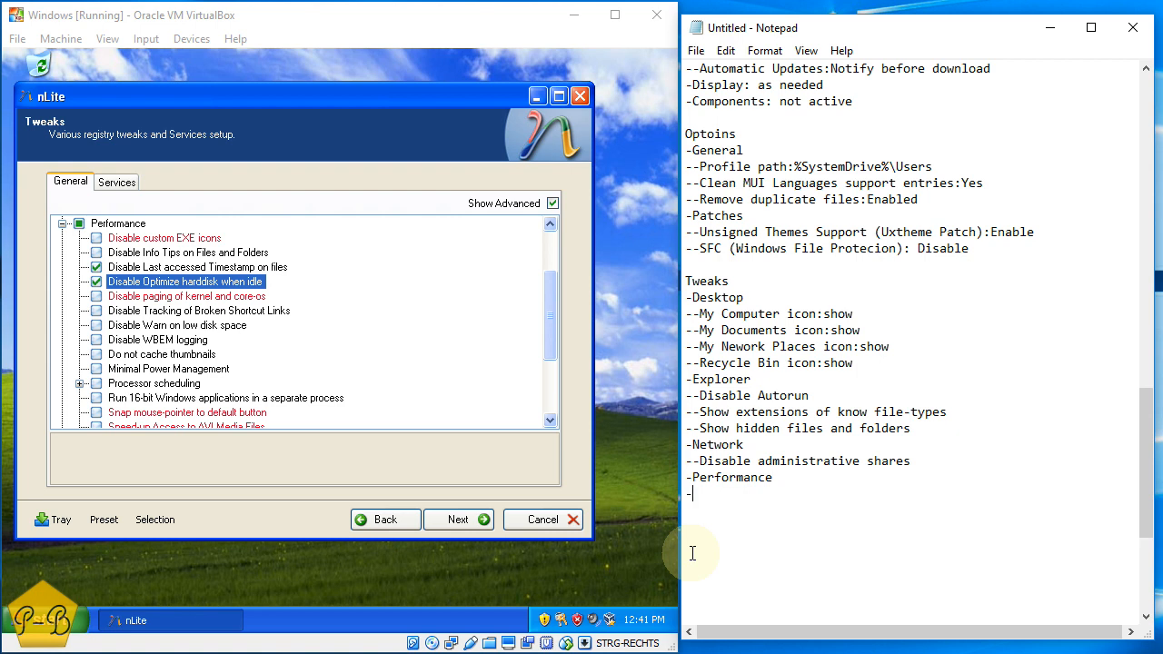
{"action": "type", "text": "-Disable Last acce"}
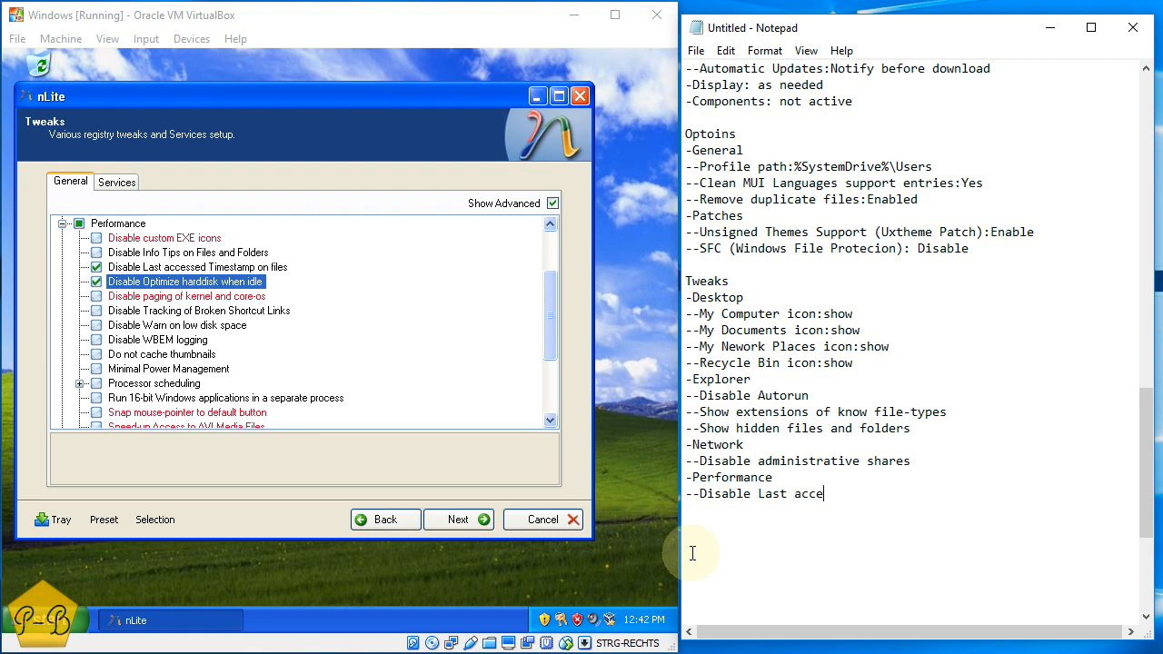
{"action": "type", "text": "ssed Timestamps on files"}
{"action": "key", "text": "Return"}
{"action": "type", "text": "--Disable Optimie harddisk when idle"}
{"action": "key", "text": "Return"}
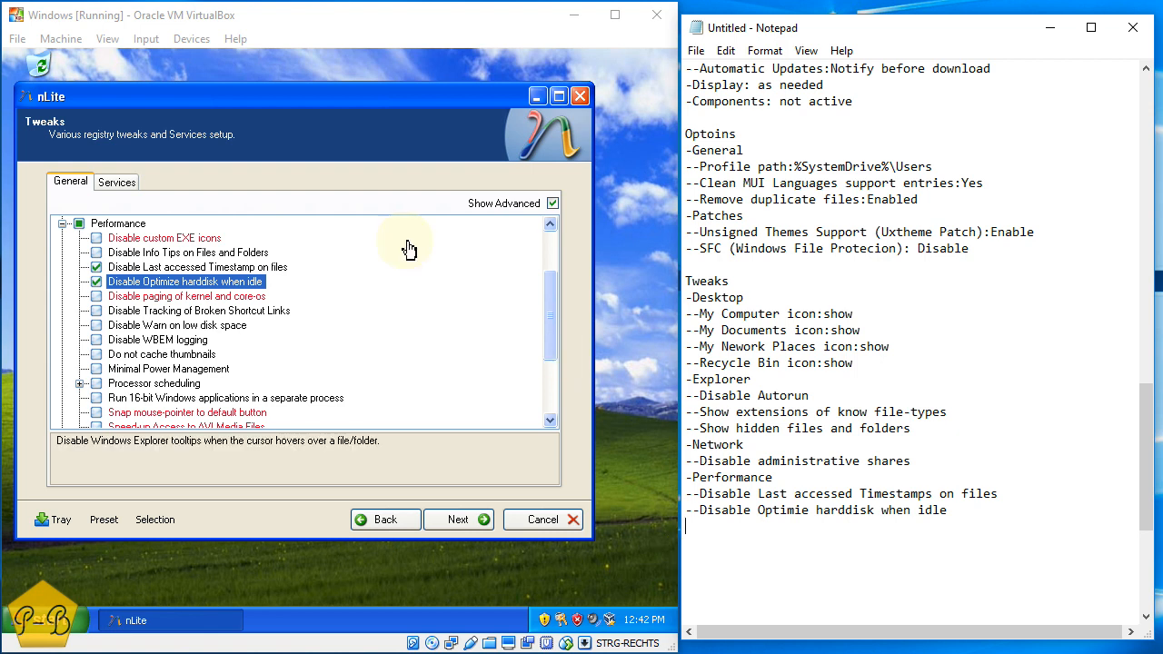
Enable the Performance tweak "Minimal Power Management" and add the line "--Minimal Power Management" to the notes
{"action": "left_click", "coordinate": [193, 337]}
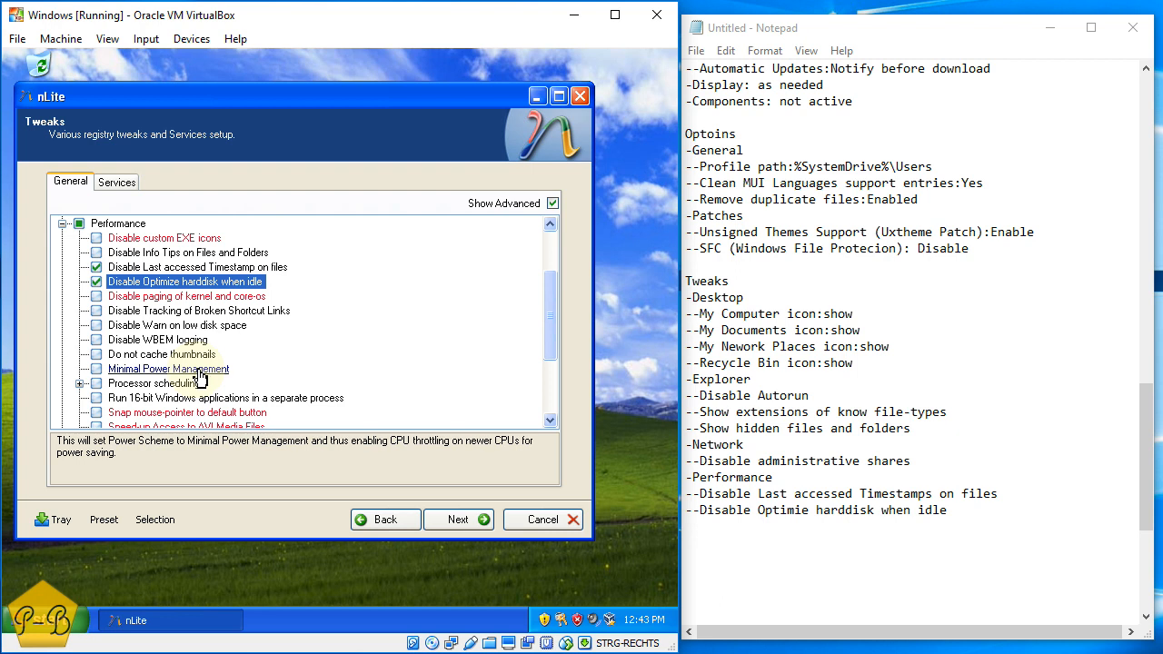
{"action": "left_click", "coordinate": [98, 371]}
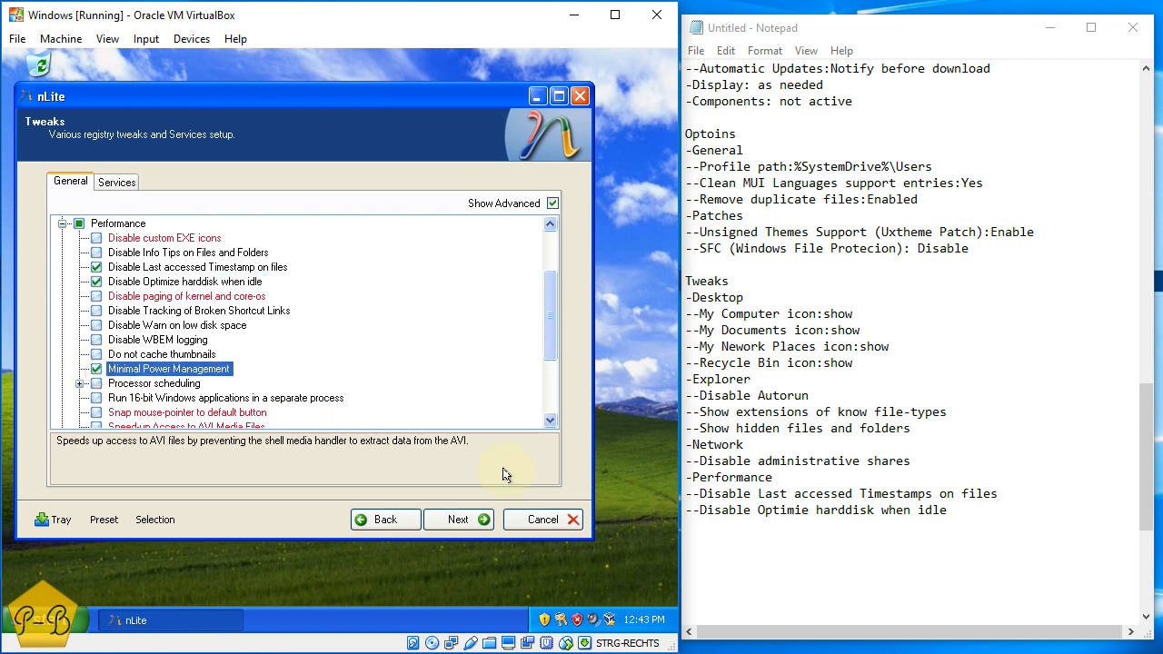
{"action": "left_click", "coordinate": [702, 527]}
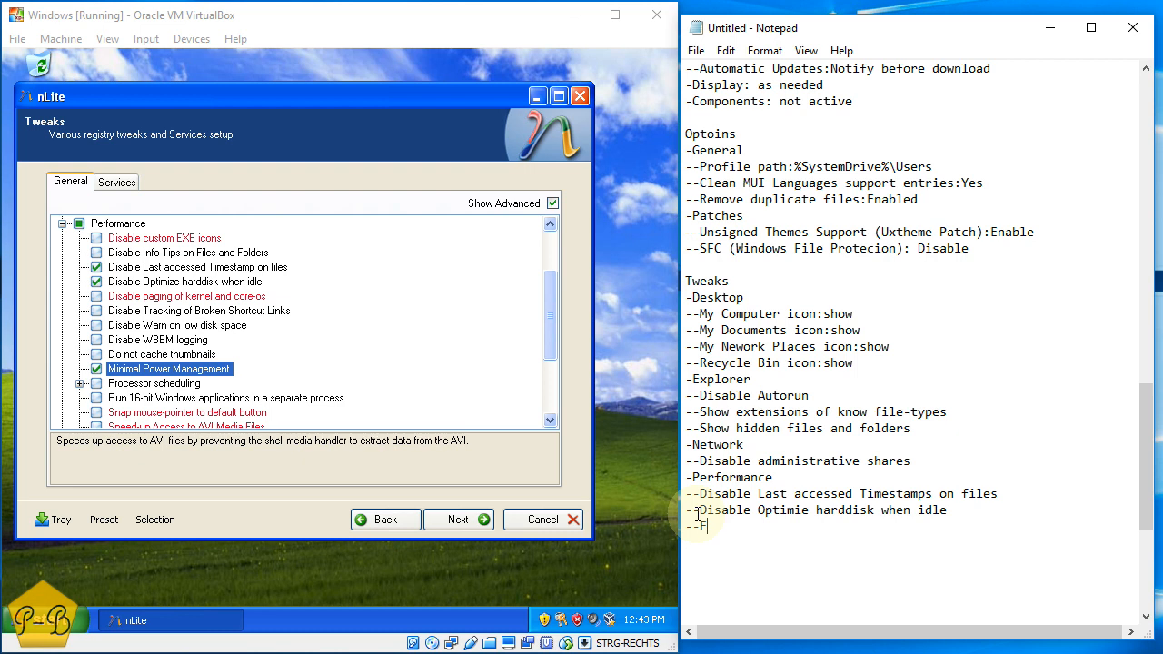
{"action": "type", "text": "mal Power Management"}
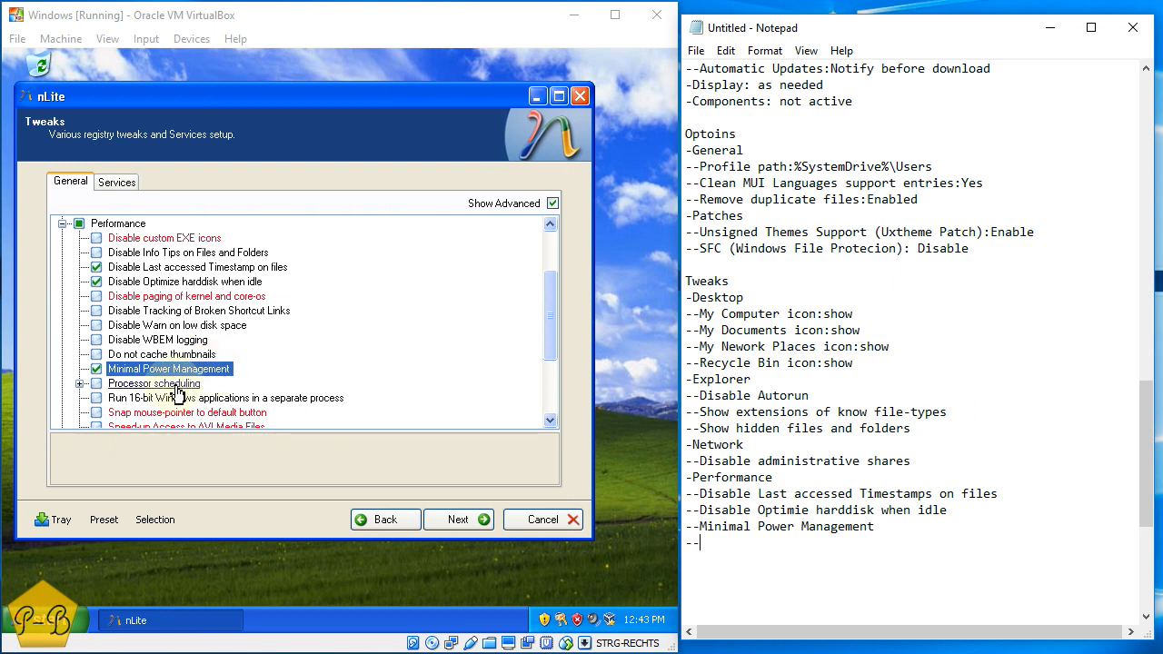
Check the Processor scheduling options and enable the Performance tweak "Run 16-bit Windows applications in a separate process"
{"action": "left_click", "coordinate": [81, 385]}
{"action": "left_click", "coordinate": [81, 384]}
{"action": "scroll", "coordinate": [85, 391], "scroll_direction": "down", "scroll_amount": 3}
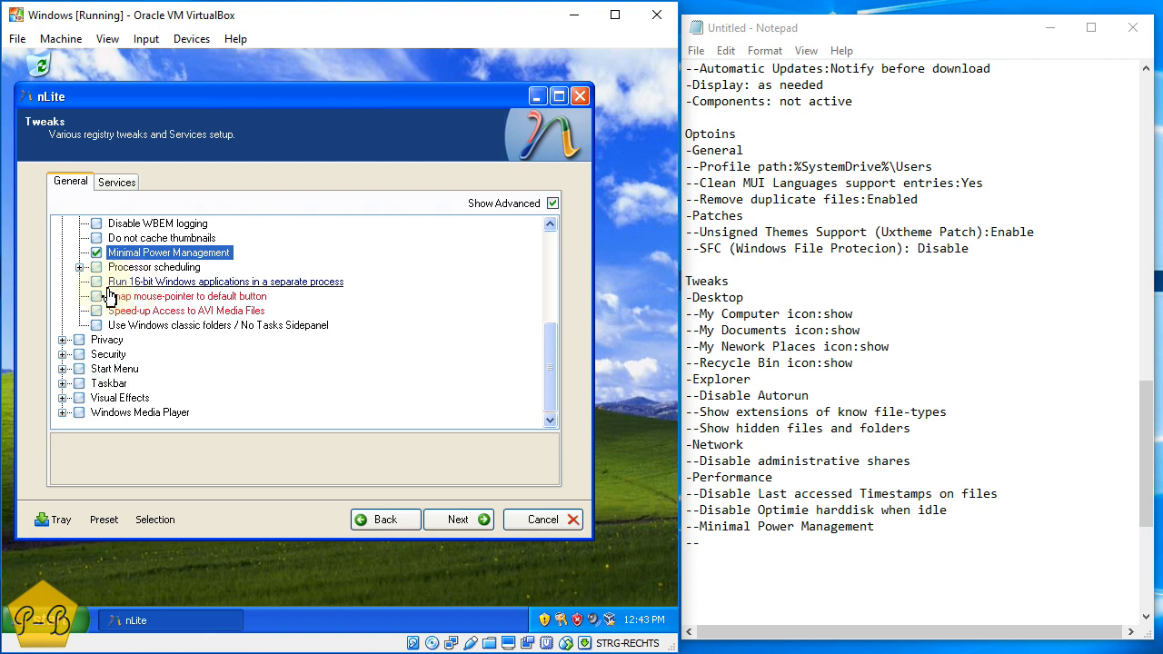
{"action": "left_click", "coordinate": [96, 283]}
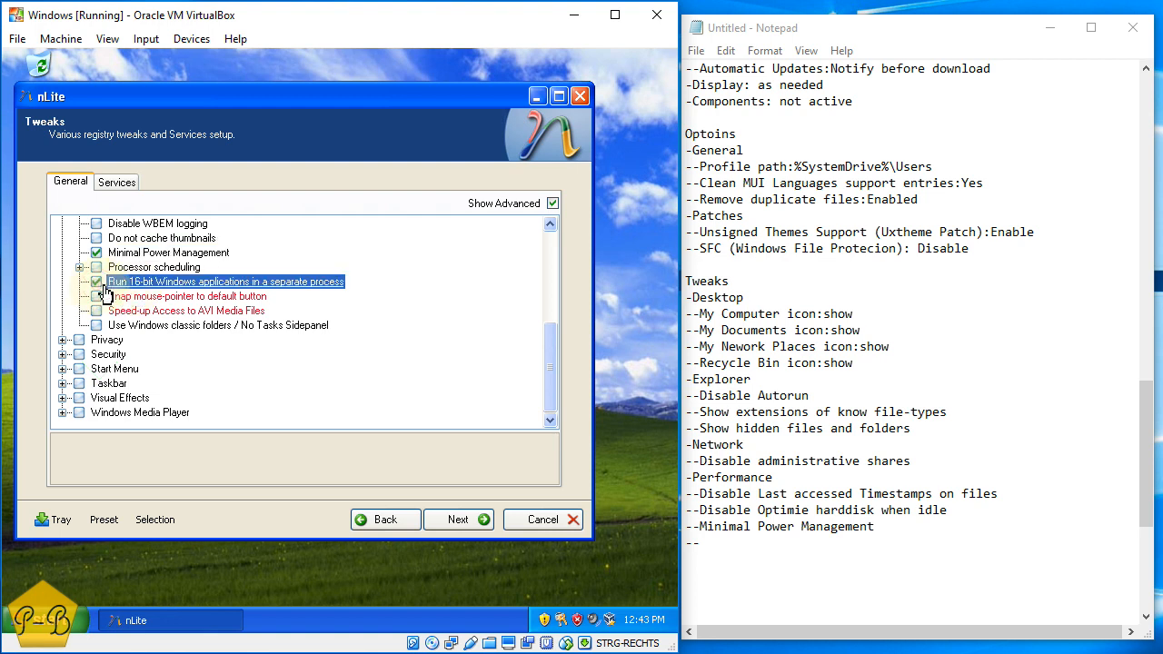
Complete the last Performance line in the notes as "--Run 16-bit Windows applications in a separate process"
{"action": "left_click", "coordinate": [744, 541]}
{"action": "type", "text": "Run 16"}
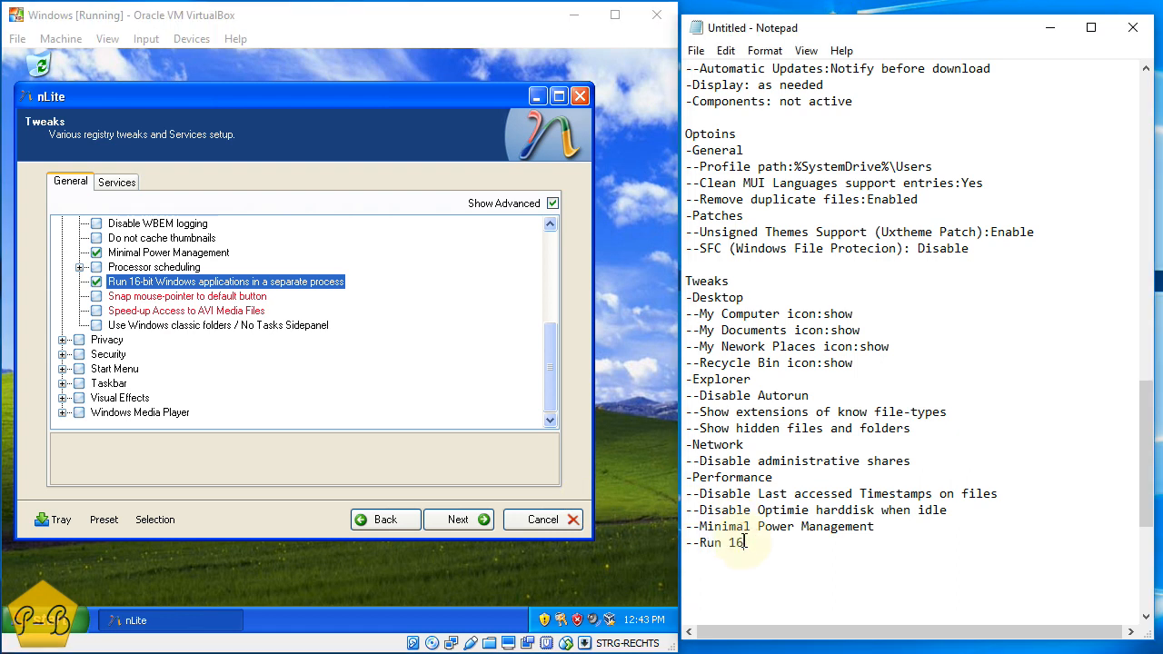
{"action": "type", "text": "-bit Windows applications in a separate process"}
{"action": "key", "text": "Return"}
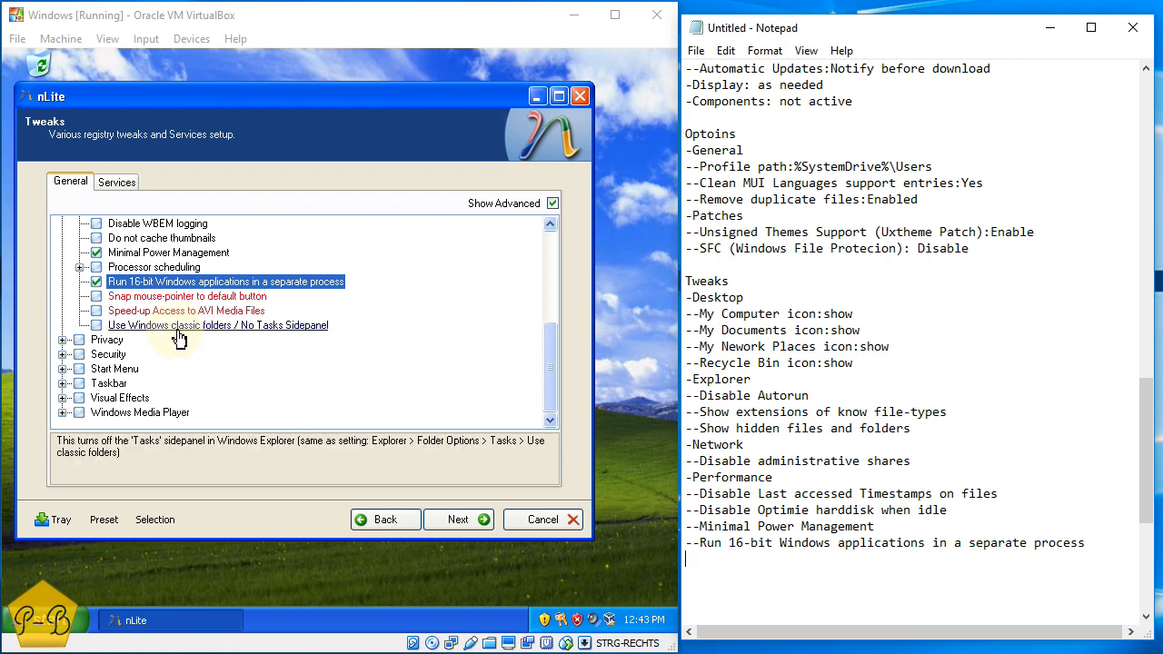
Collapse the Performance category and enable "Remove Alexa" and "Disable Error Reporting" in the Privacy category of the tweaks
{"action": "scroll", "coordinate": [181, 332], "scroll_direction": "up", "scroll_amount": 4}
{"action": "left_click", "coordinate": [63, 282]}
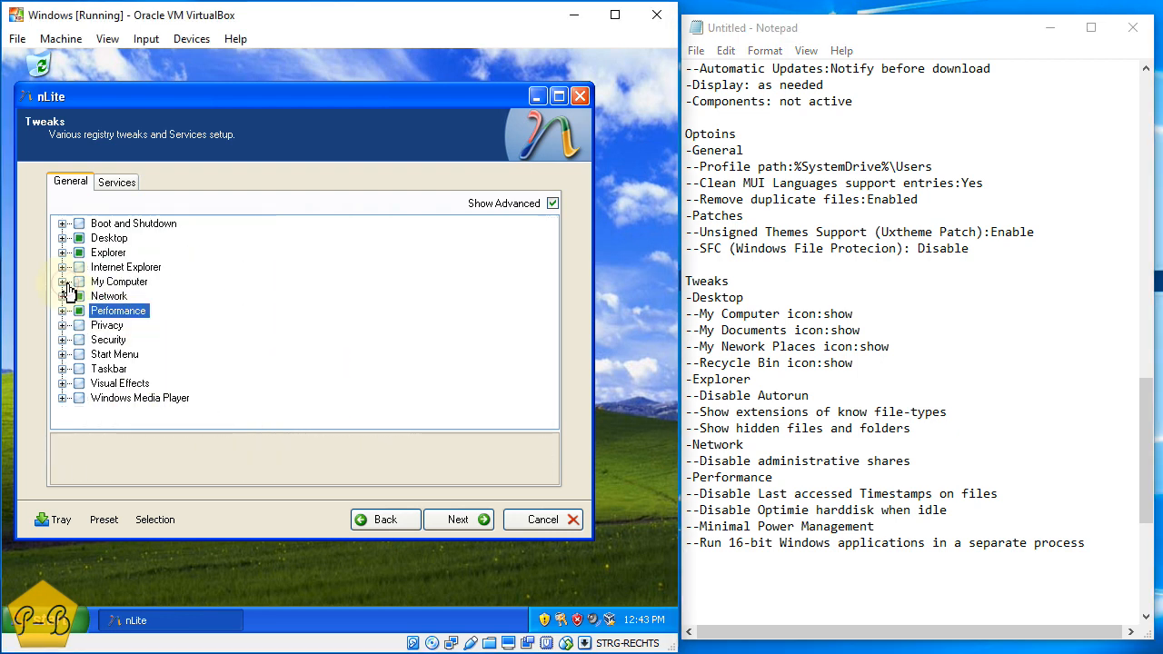
{"action": "left_click", "coordinate": [63, 326]}
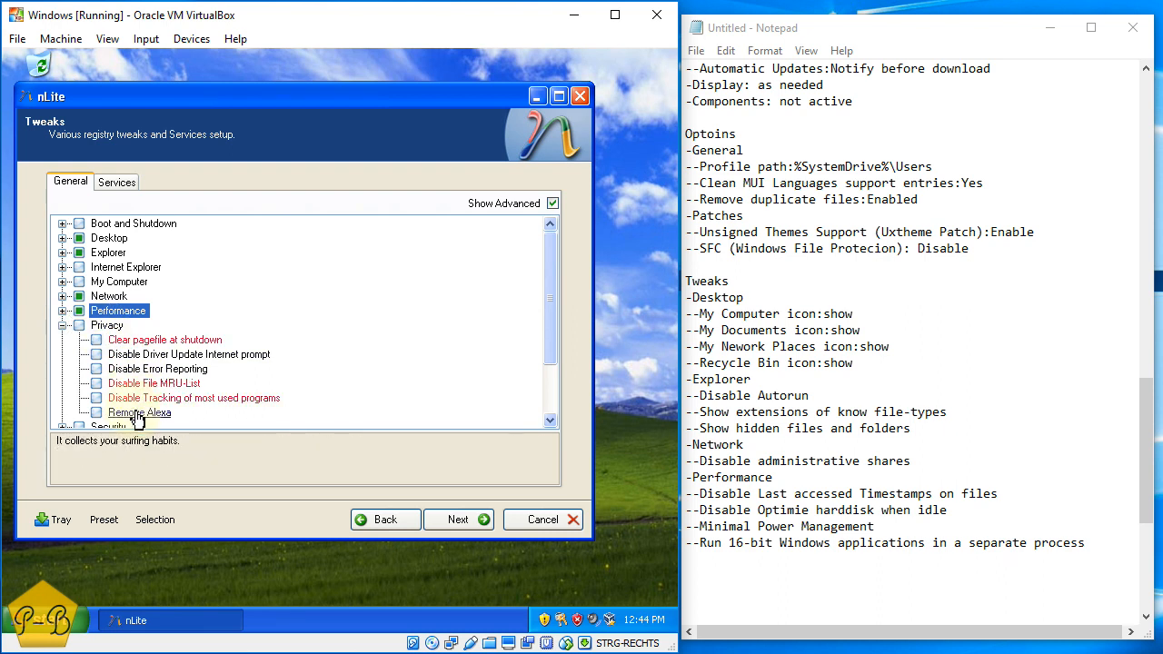
{"action": "left_click", "coordinate": [97, 414]}
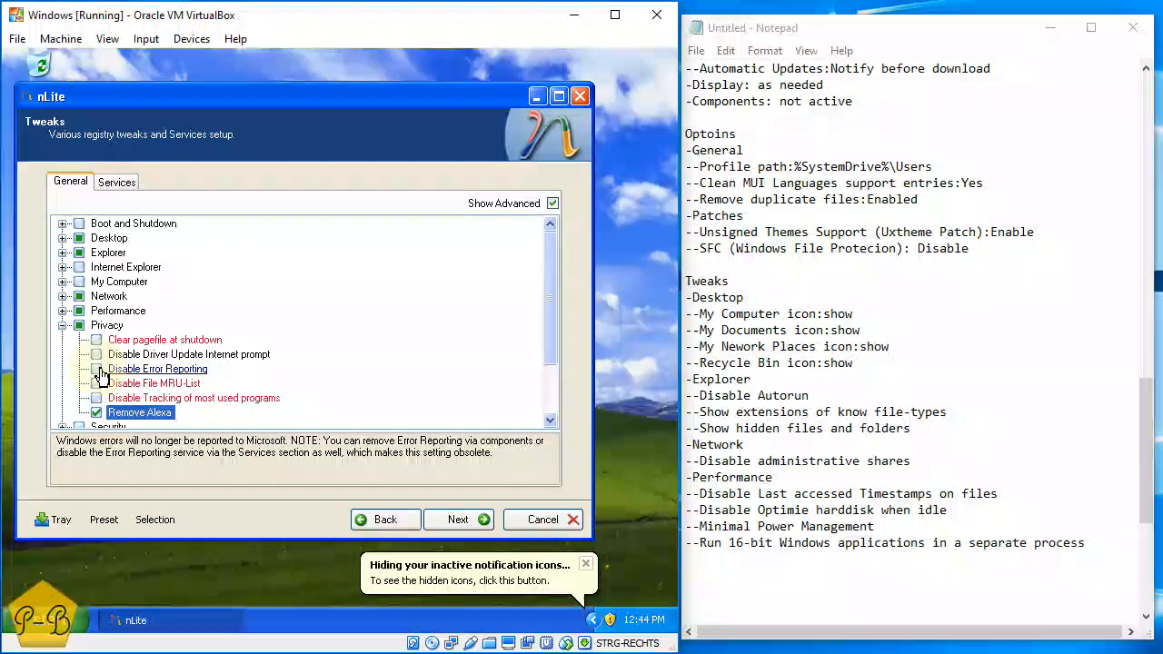
{"action": "left_click", "coordinate": [100, 371]}
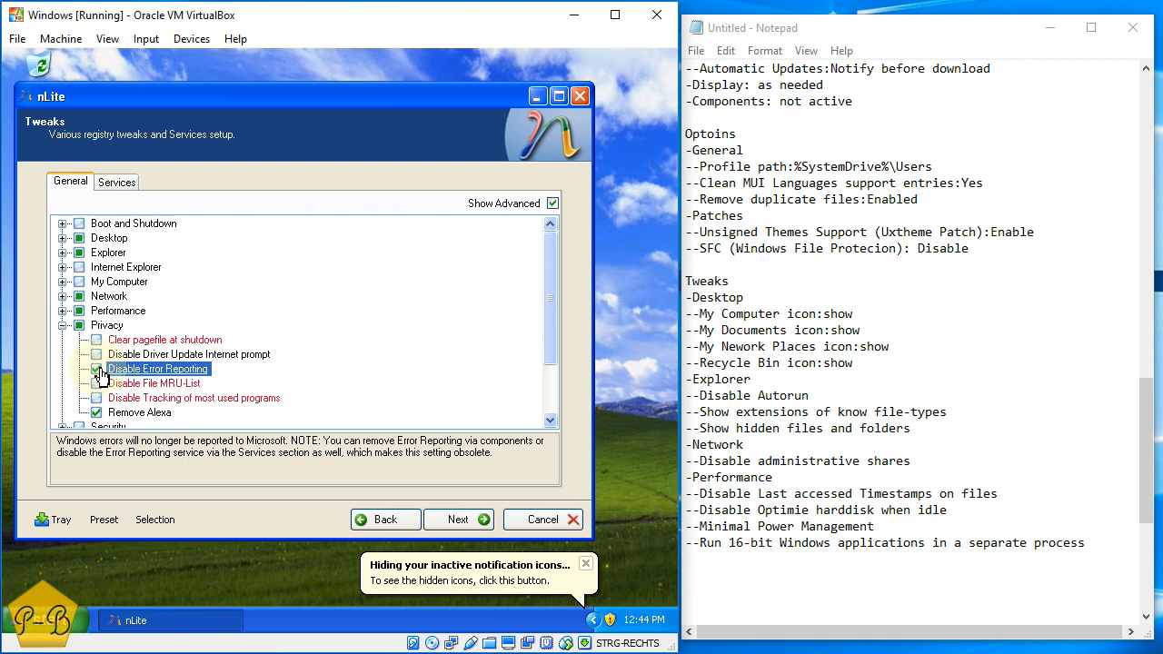
Switch the Privacy tweak "Disable Error Reporting" off and back on
{"action": "left_click", "coordinate": [96, 368]}
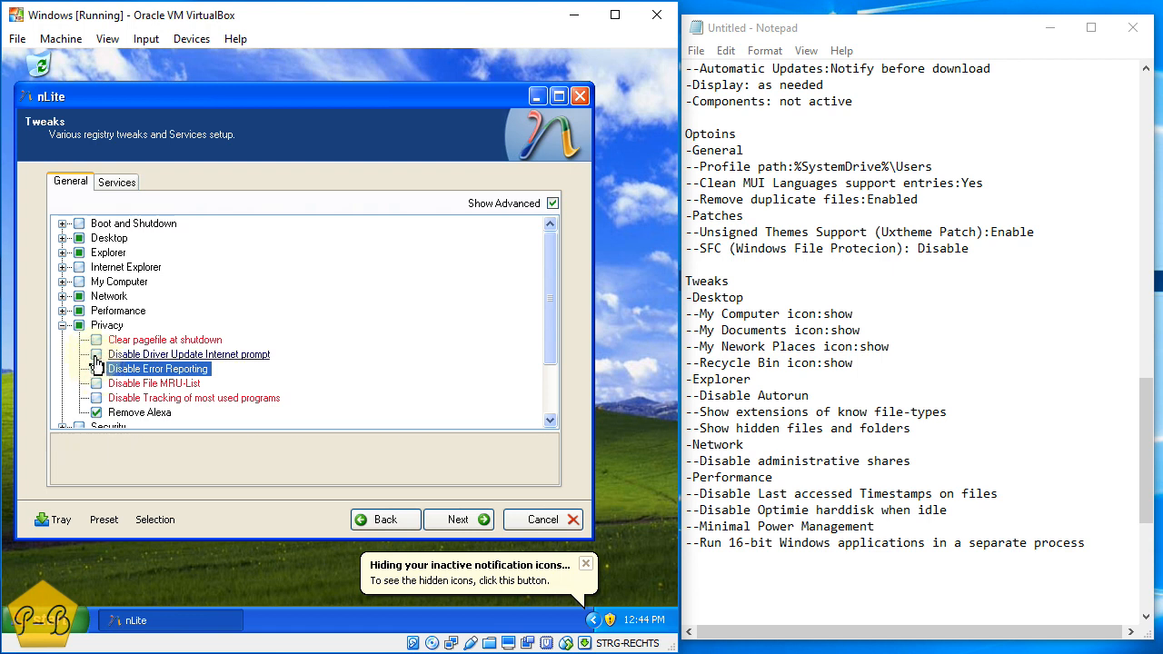
{"action": "left_click", "coordinate": [96, 367]}
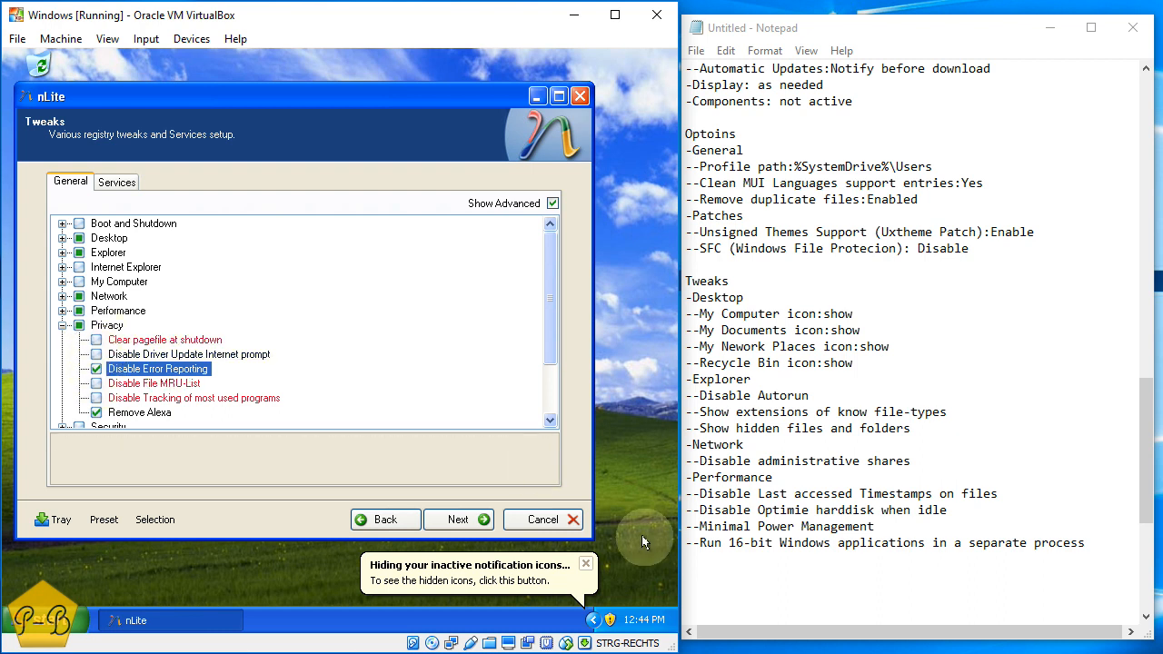
Add a "-Privacy" section to the notes with the lines "--Disable Error Reporting" and "--Remove Alexa"
{"action": "left_click", "coordinate": [700, 556]}
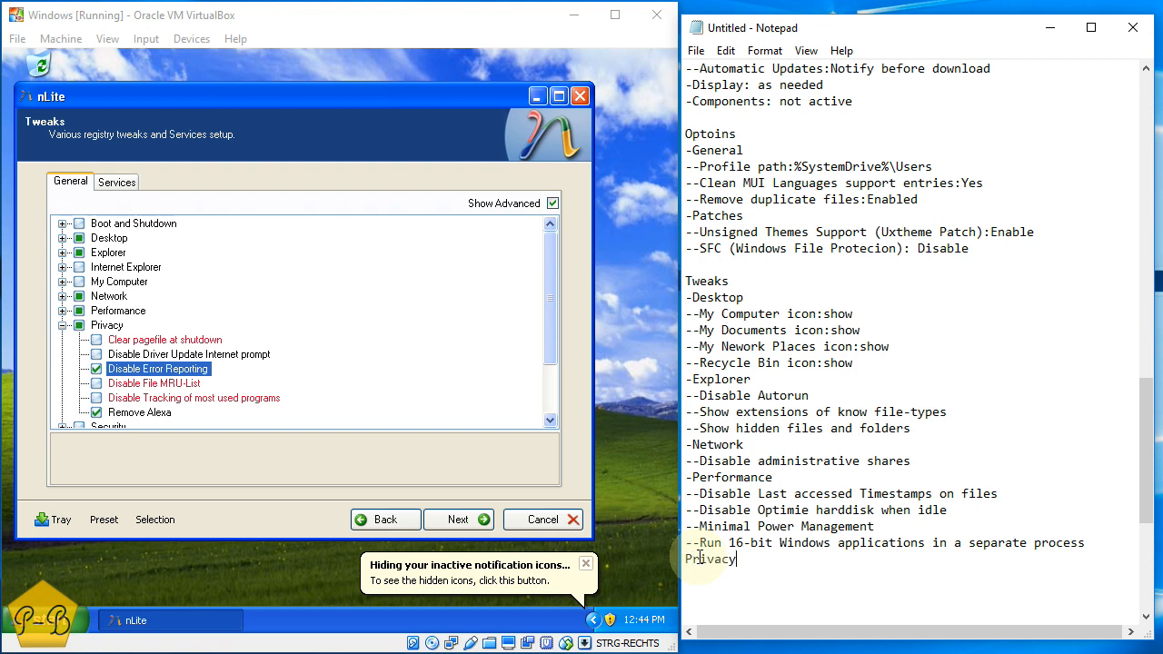
{"action": "type", "text": "Privacy"}
{"action": "key", "text": "Home"}
{"action": "type", "text": "-"}
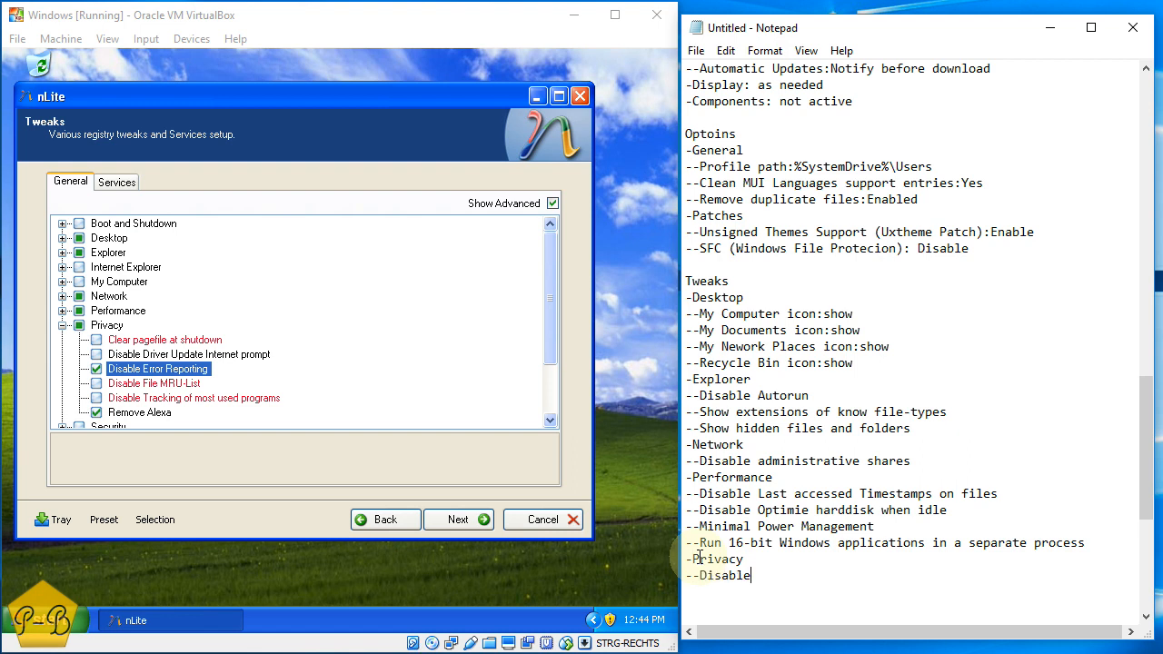
{"action": "type", "text": "Reporting"}
{"action": "key", "text": "Return"}
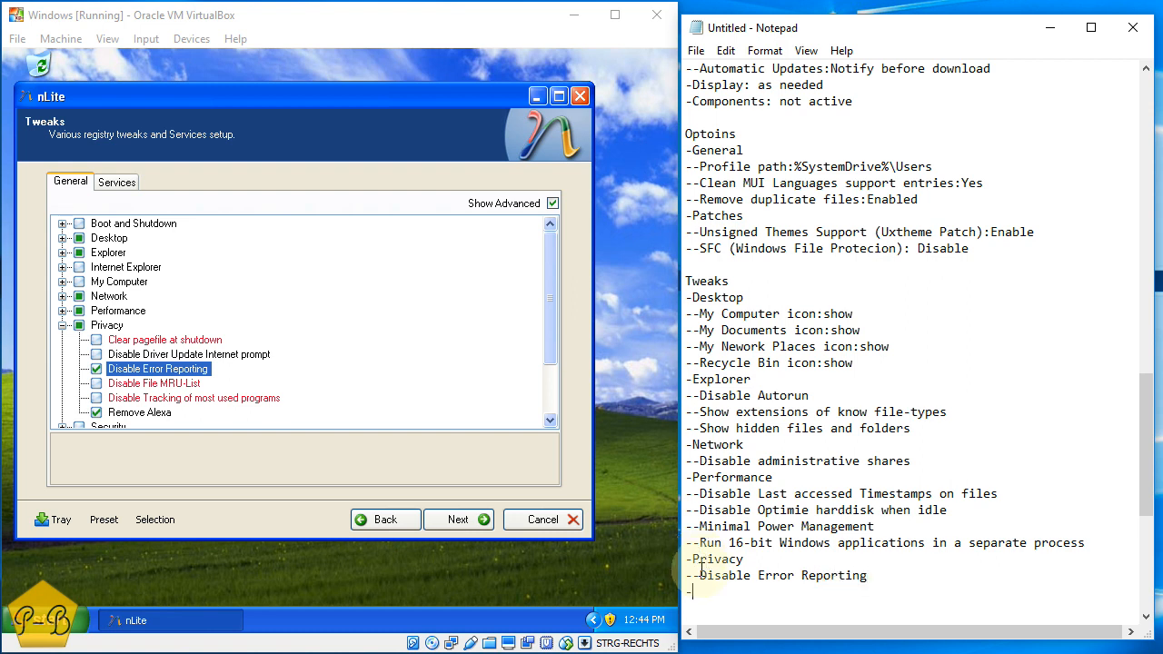
{"action": "type", "text": "--Remove Alexa"}
Collapse the Privacy category and review the tweaks offered in the Security category, leaving that category collapsed again
{"action": "left_click", "coordinate": [62, 325]}
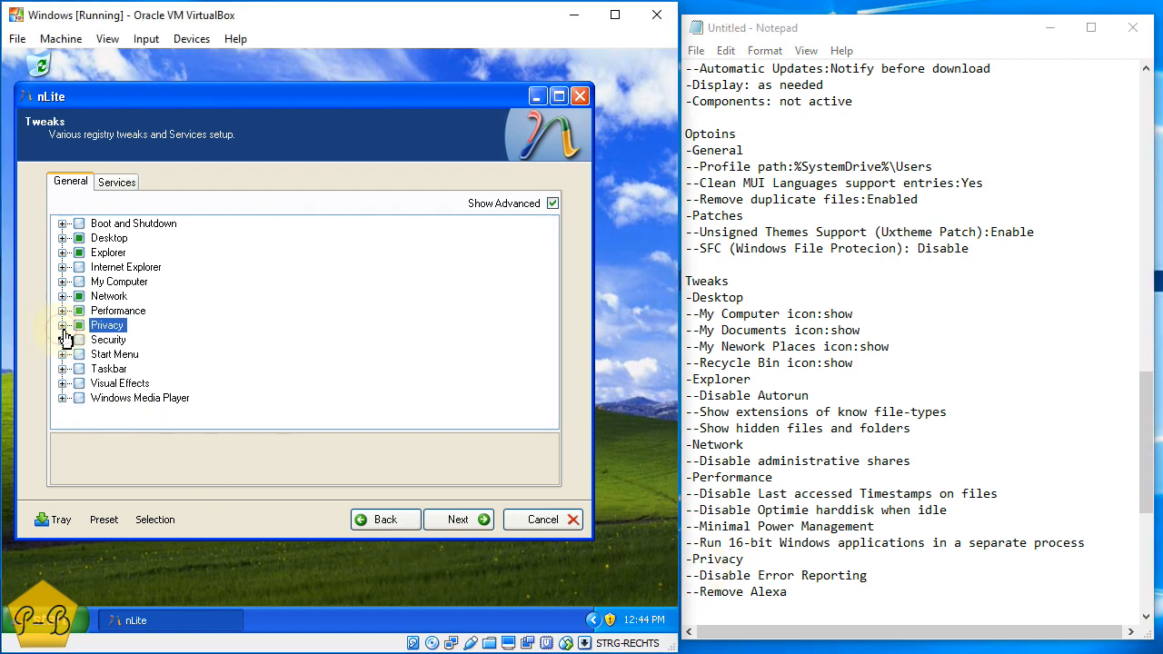
{"action": "left_click", "coordinate": [63, 341]}
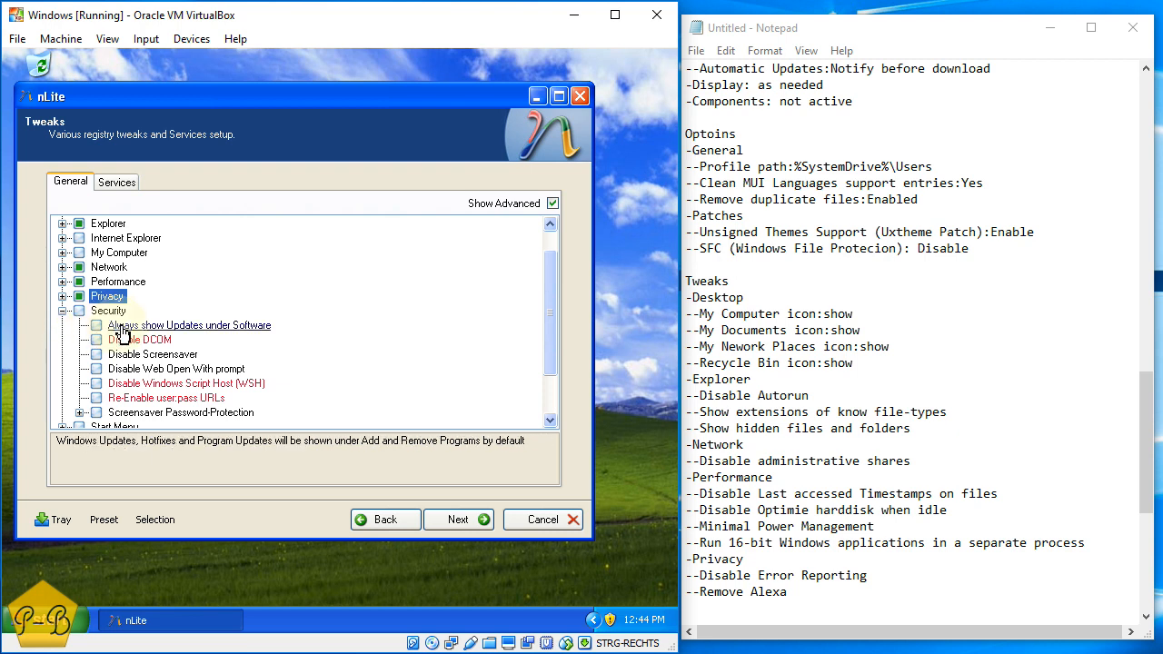
{"action": "scroll", "coordinate": [138, 332], "scroll_direction": "down", "scroll_amount": 1}
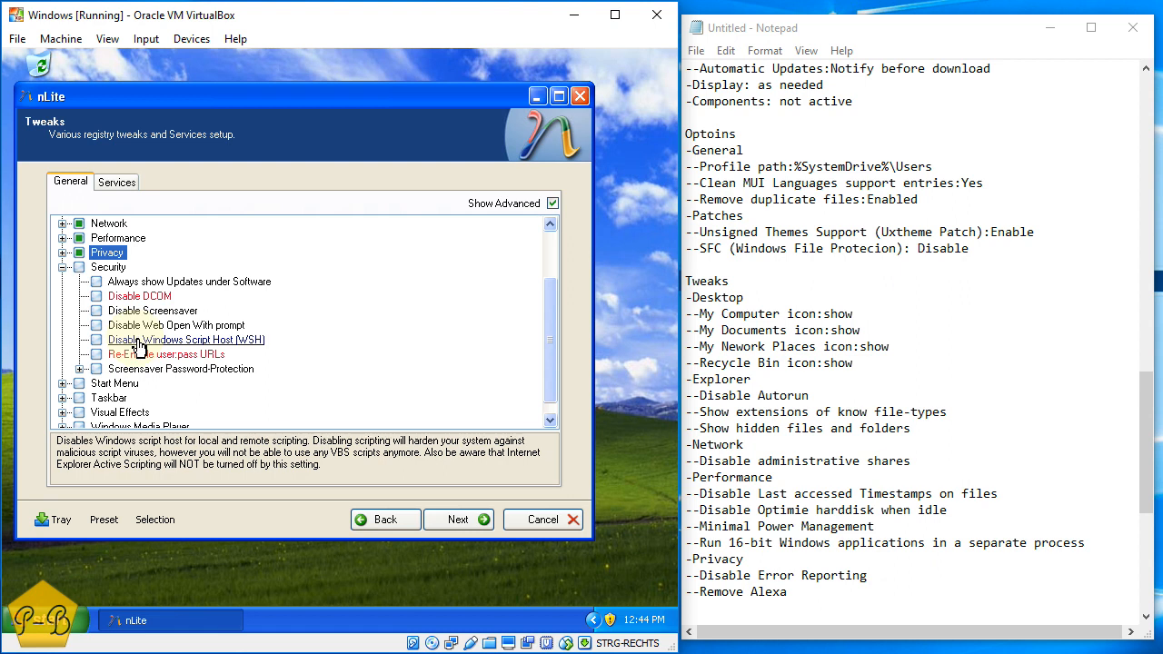
{"action": "scroll", "coordinate": [138, 346], "scroll_direction": "down", "scroll_amount": 1}
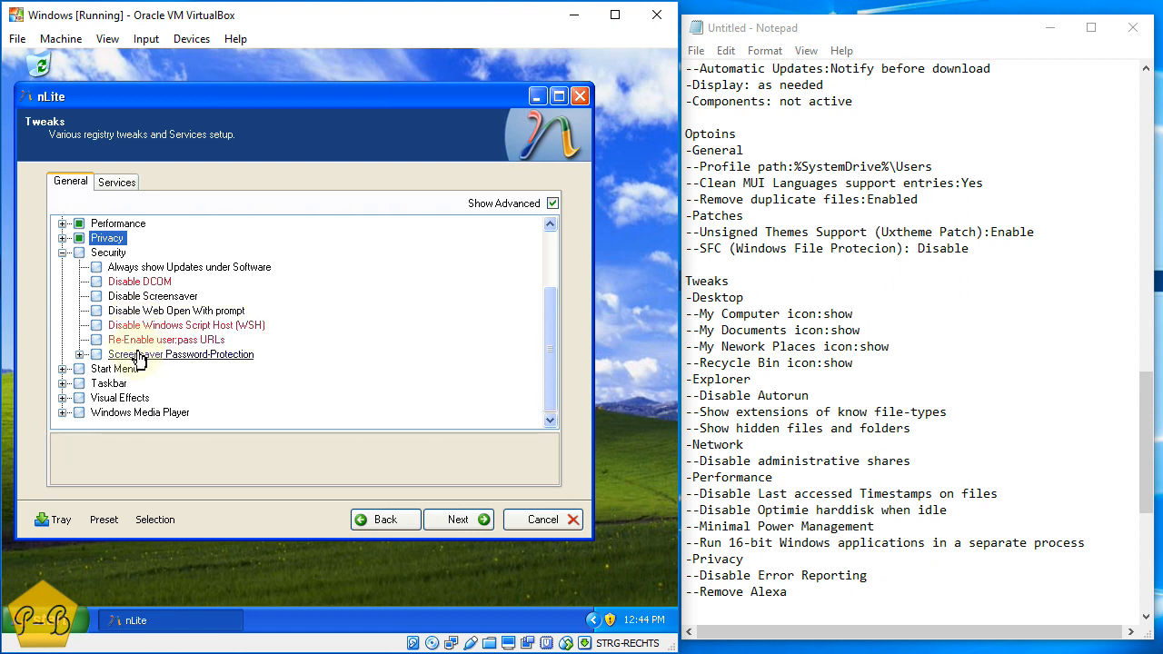
{"action": "left_click", "coordinate": [62, 253]}
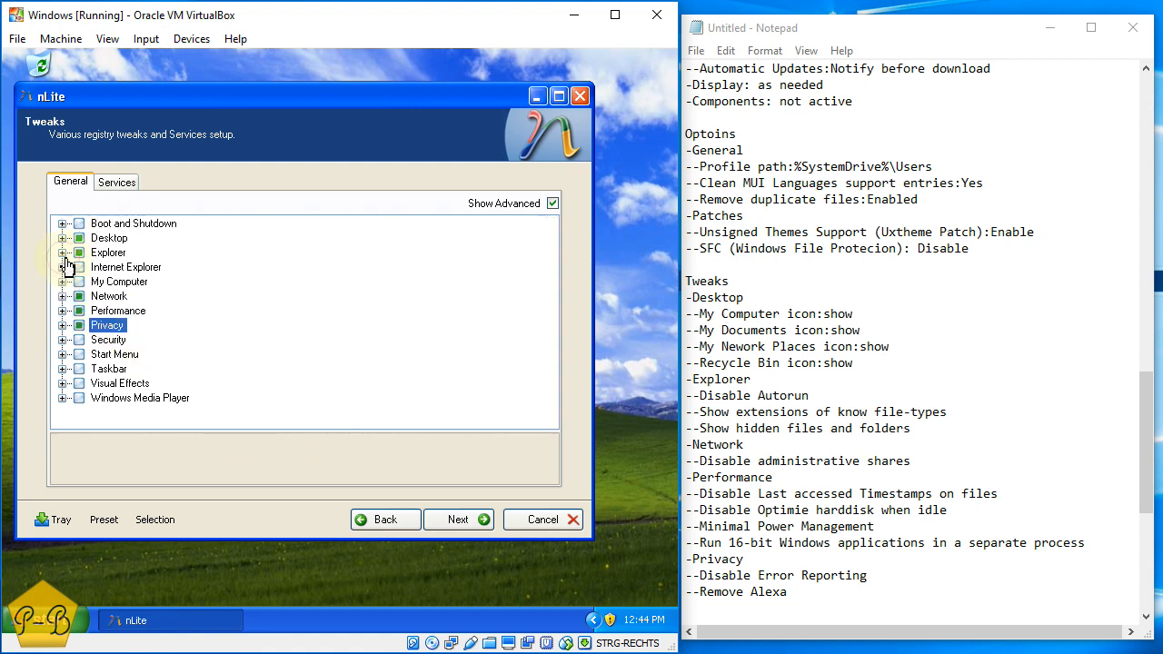
Expand the Start Menu category and look through its tweaks, including the My Computer options
{"action": "left_click", "coordinate": [62, 354]}
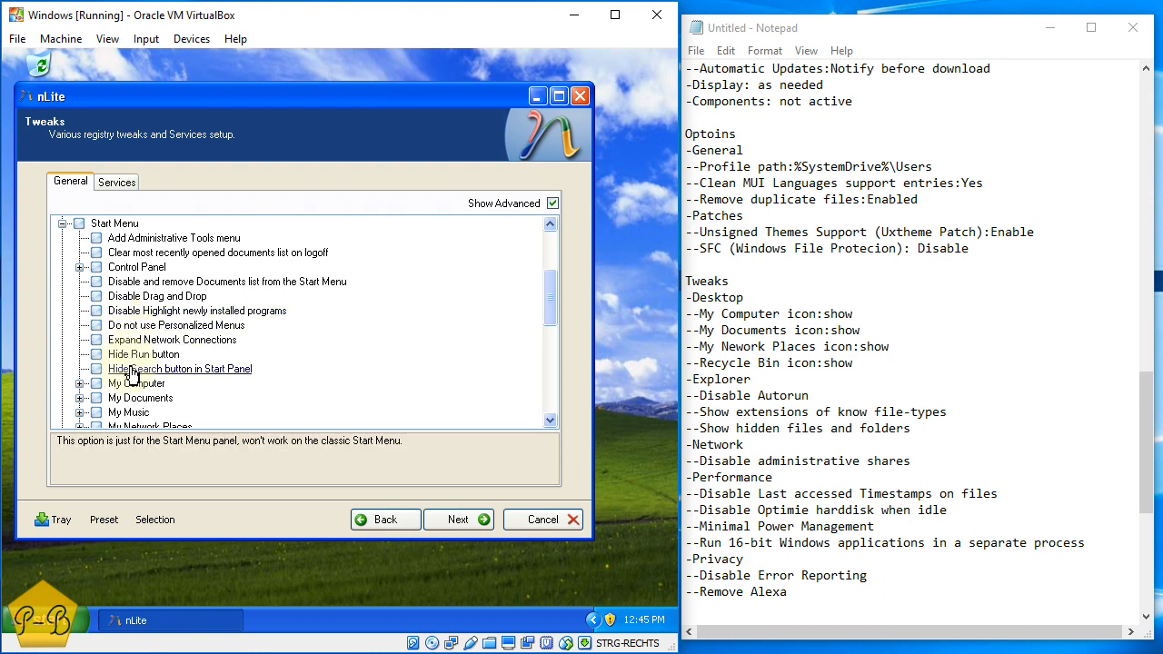
{"action": "scroll", "coordinate": [132, 368], "scroll_direction": "down", "scroll_amount": 3}
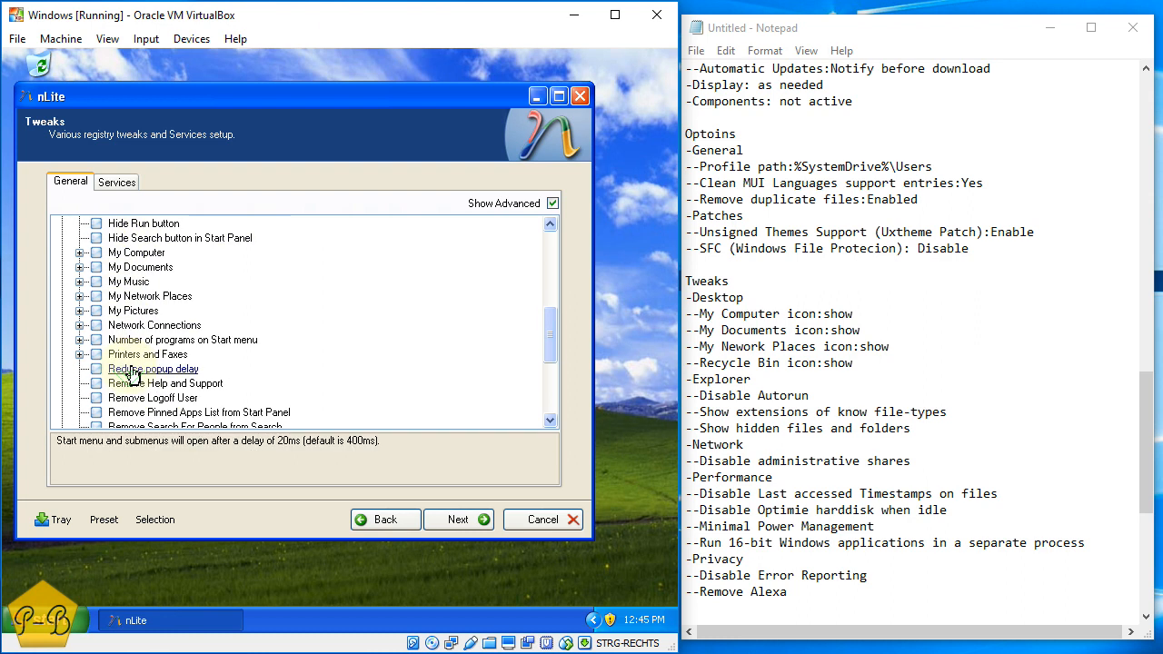
{"action": "left_click", "coordinate": [80, 254]}
{"action": "left_click", "coordinate": [80, 254]}
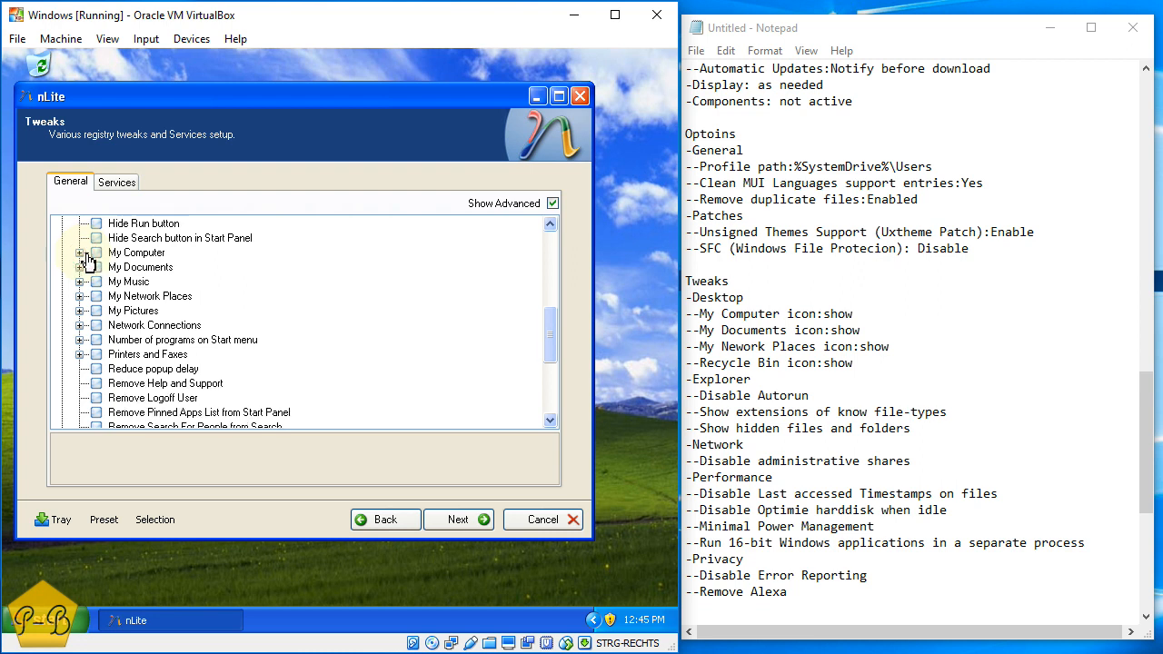
{"action": "scroll", "coordinate": [130, 337], "scroll_direction": "down", "scroll_amount": 1}
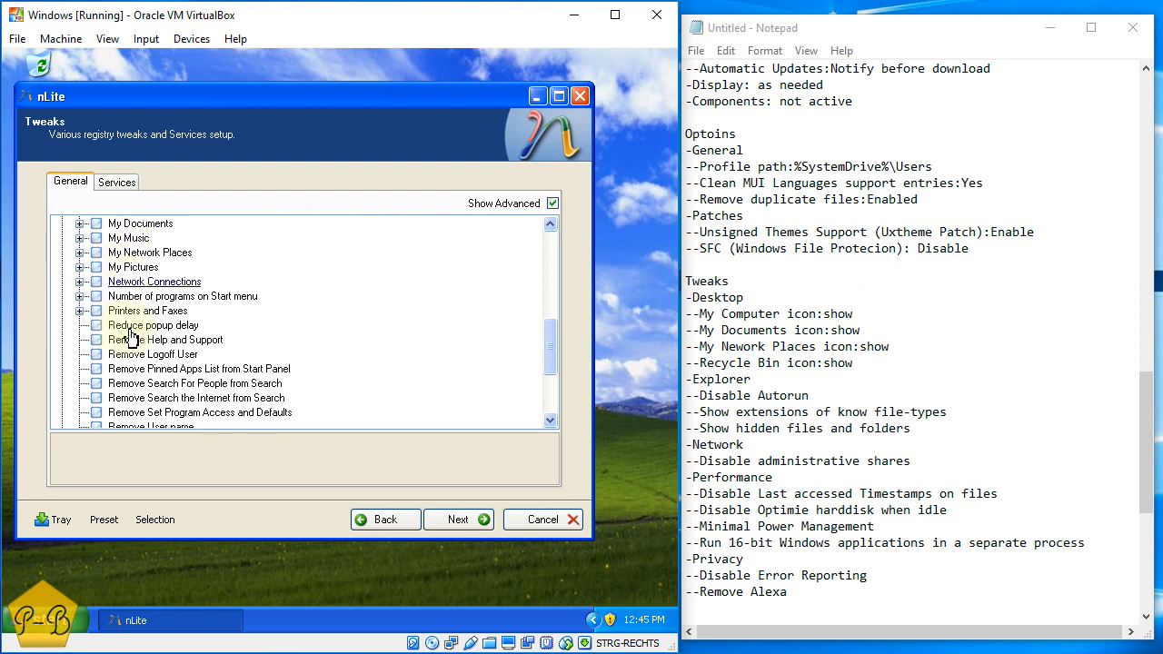
{"action": "scroll", "coordinate": [130, 334], "scroll_direction": "down", "scroll_amount": 1}
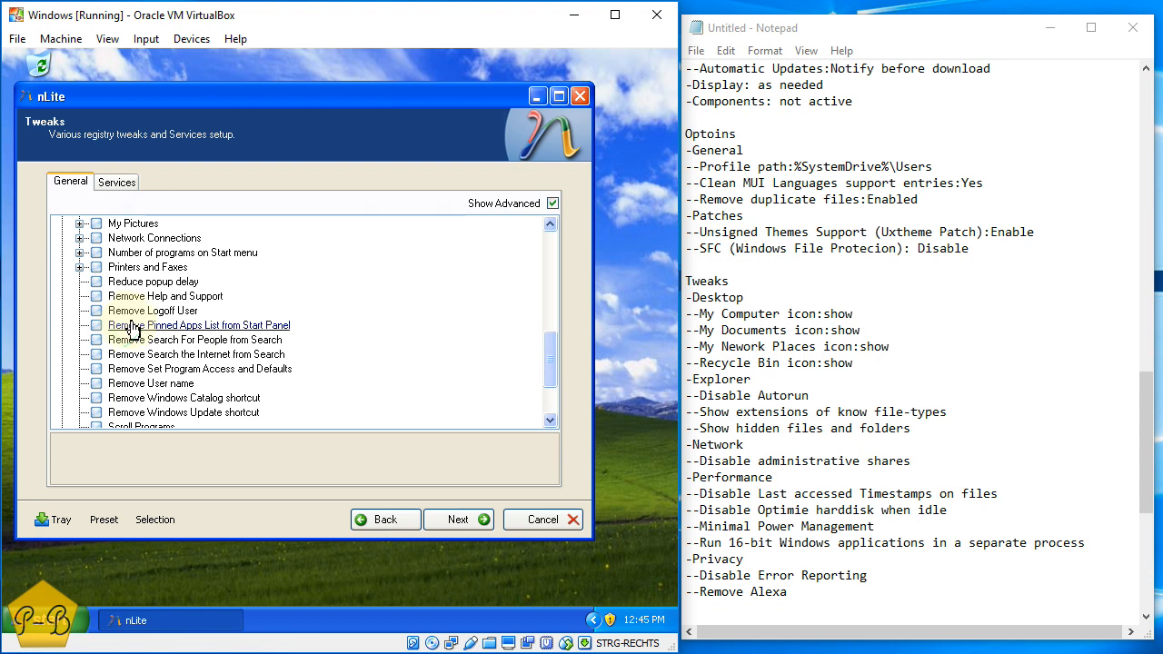
Enable the Reduce popup delay tweak for the Start Menu and add a "-Start Menu" heading at the end of the Notepad list
{"action": "scroll", "coordinate": [129, 329], "scroll_direction": "down", "scroll_amount": 1}
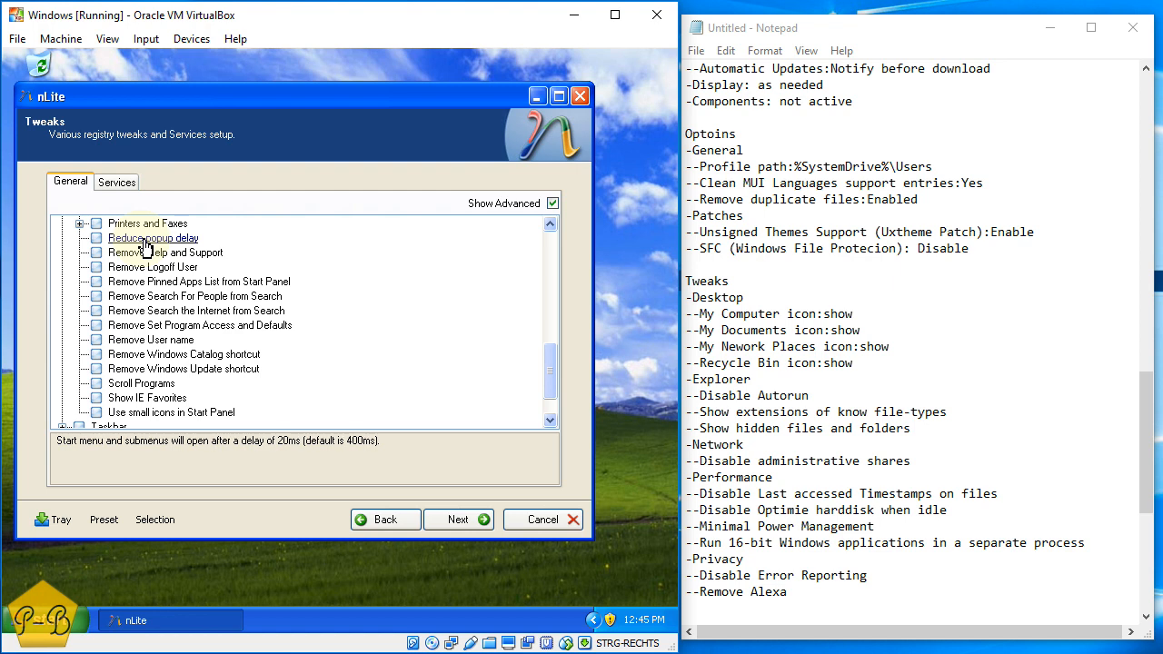
{"action": "left_click", "coordinate": [98, 241]}
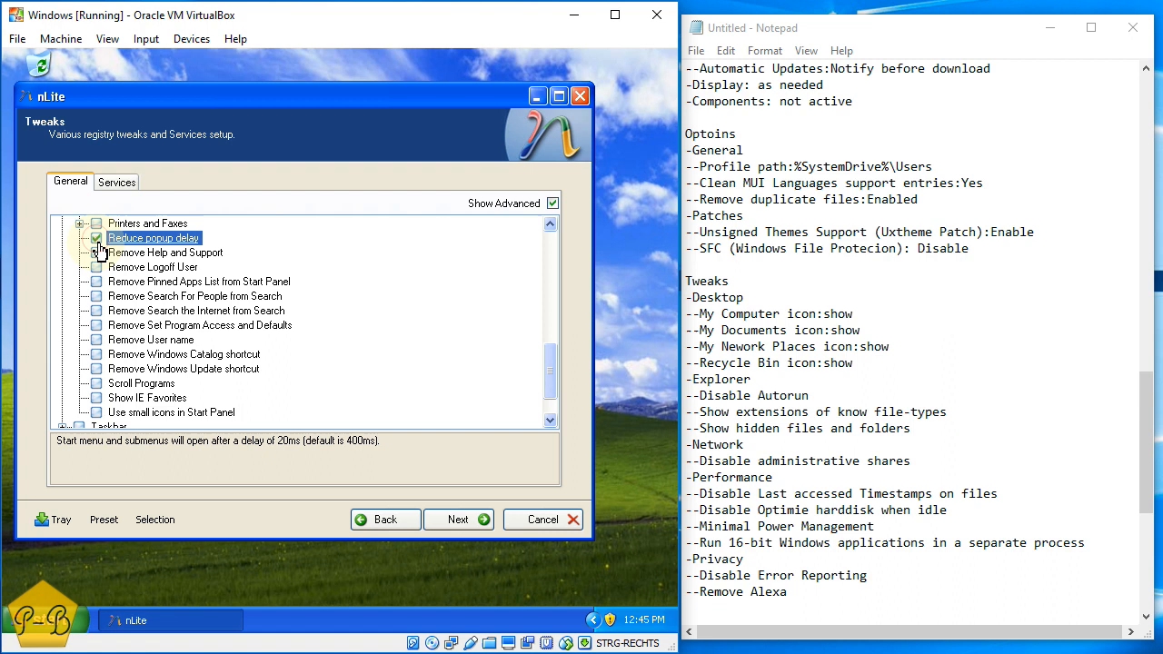
{"action": "scroll", "coordinate": [105, 272], "scroll_direction": "up", "scroll_amount": 6}
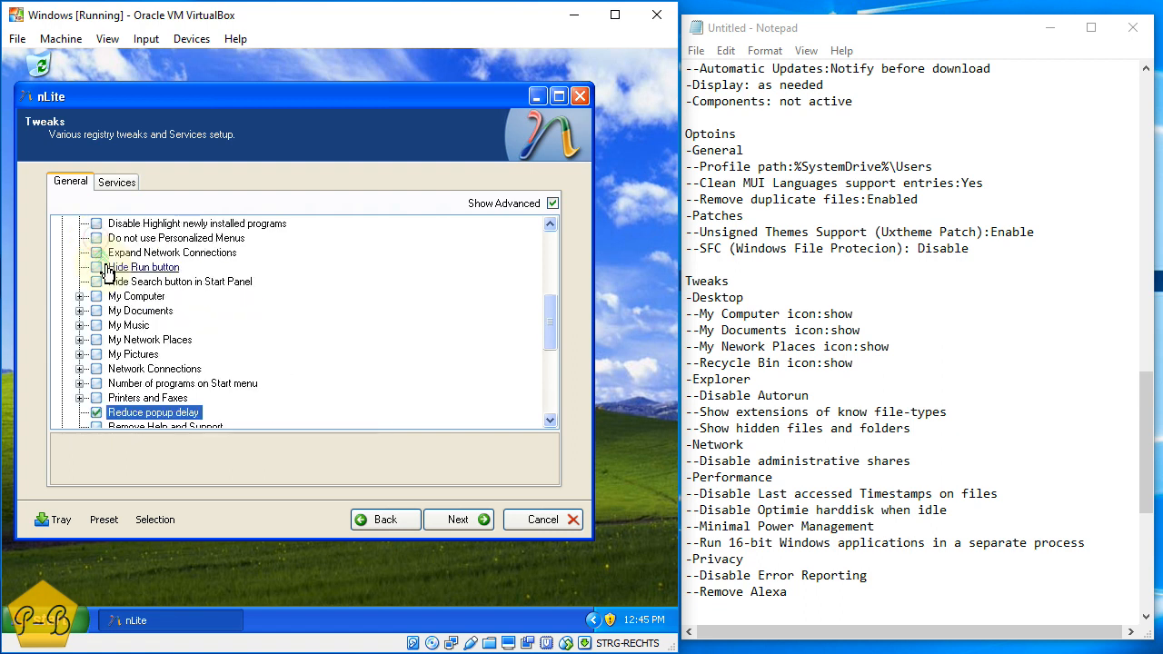
{"action": "left_click", "coordinate": [863, 595]}
{"action": "scroll", "coordinate": [821, 609], "scroll_direction": "down", "scroll_amount": 1}
{"action": "left_click", "coordinate": [816, 617]}
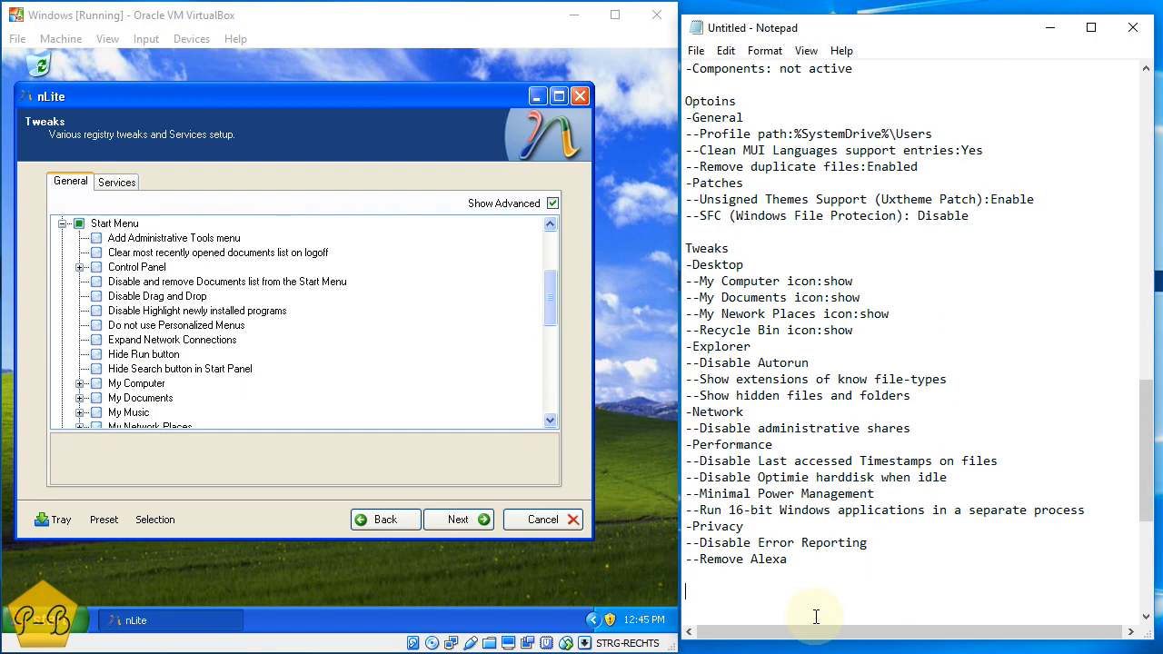
{"action": "type", "text": "-Start Menu"}
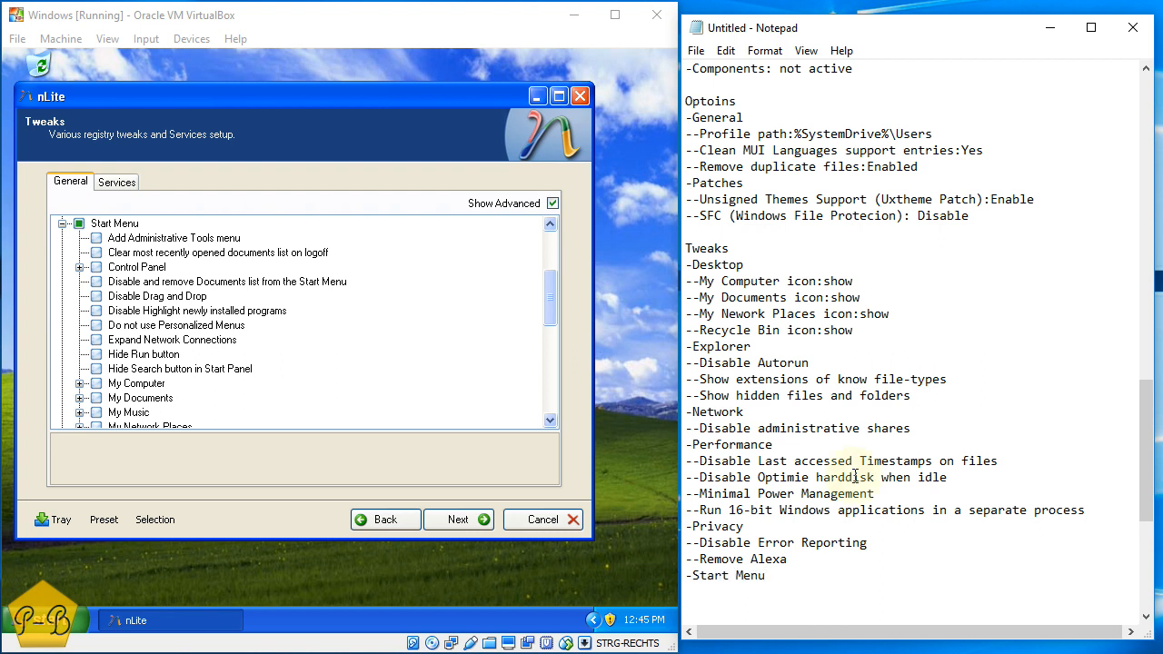
Examine how the program submenus, such as Accessories, open in the virtual machine's Start menu, and return to nLite
{"action": "left_click", "coordinate": [41, 621]}
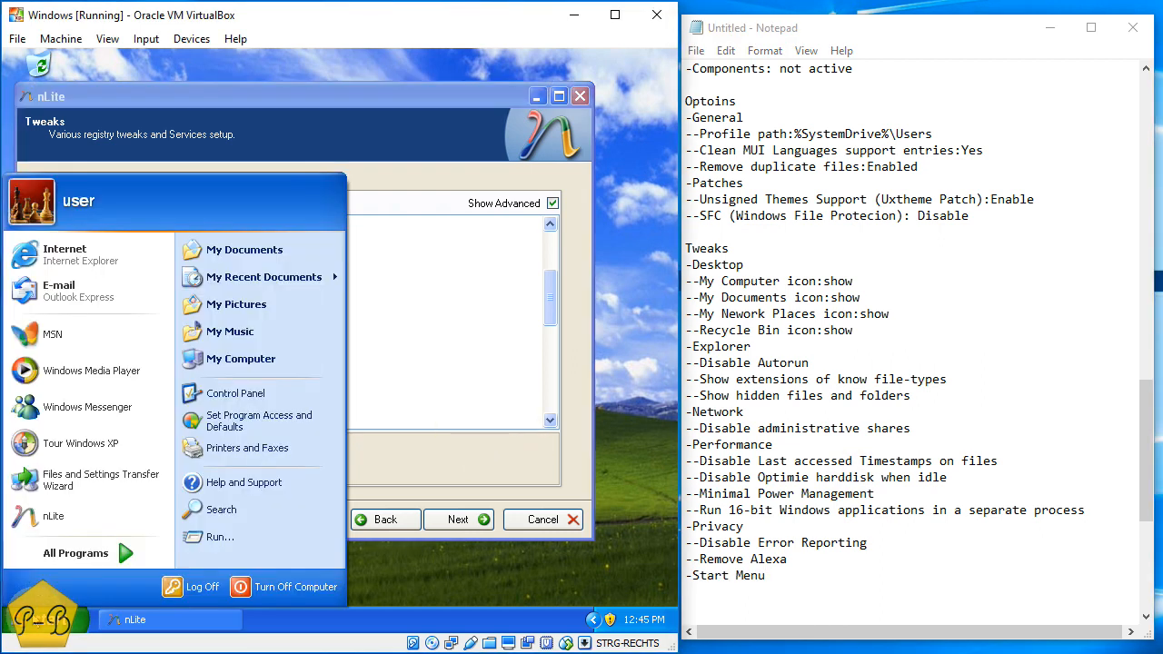
{"action": "left_click", "coordinate": [77, 554]}
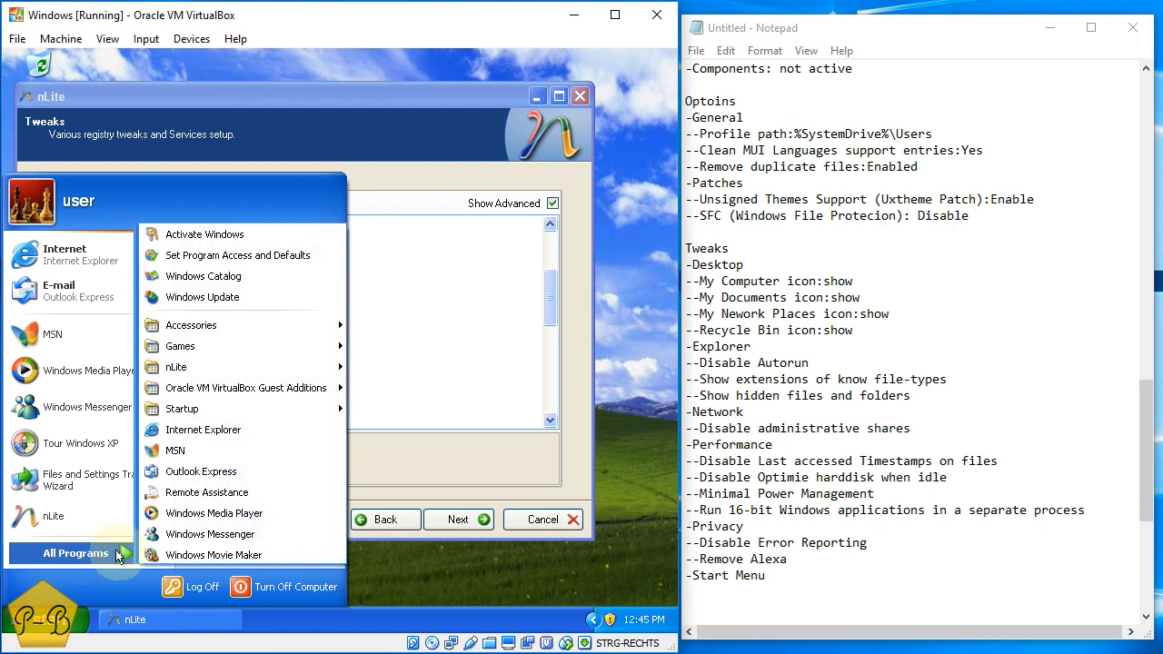
{"action": "mouse_move", "coordinate": [310, 388]}
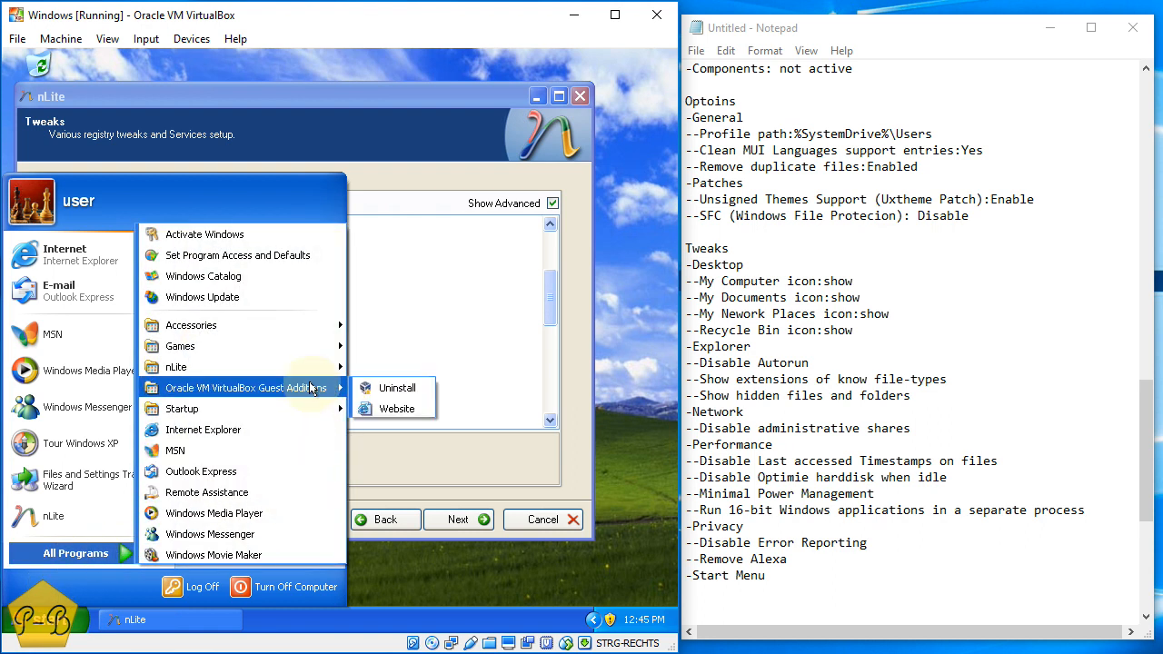
{"action": "mouse_move", "coordinate": [317, 367]}
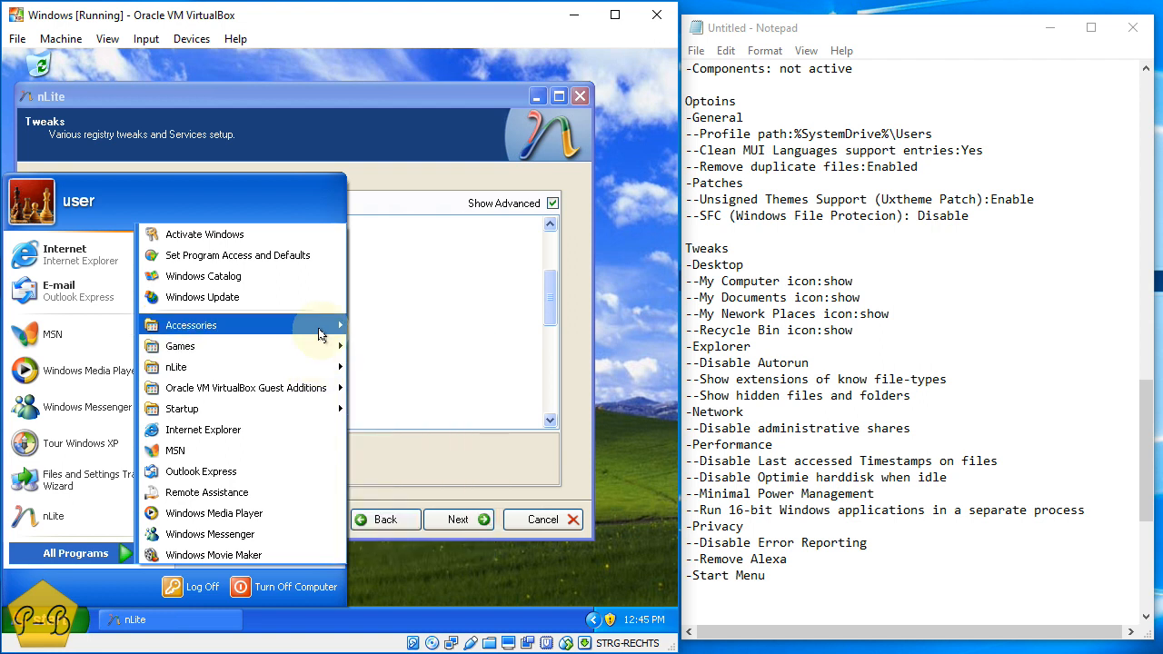
{"action": "mouse_move", "coordinate": [318, 336]}
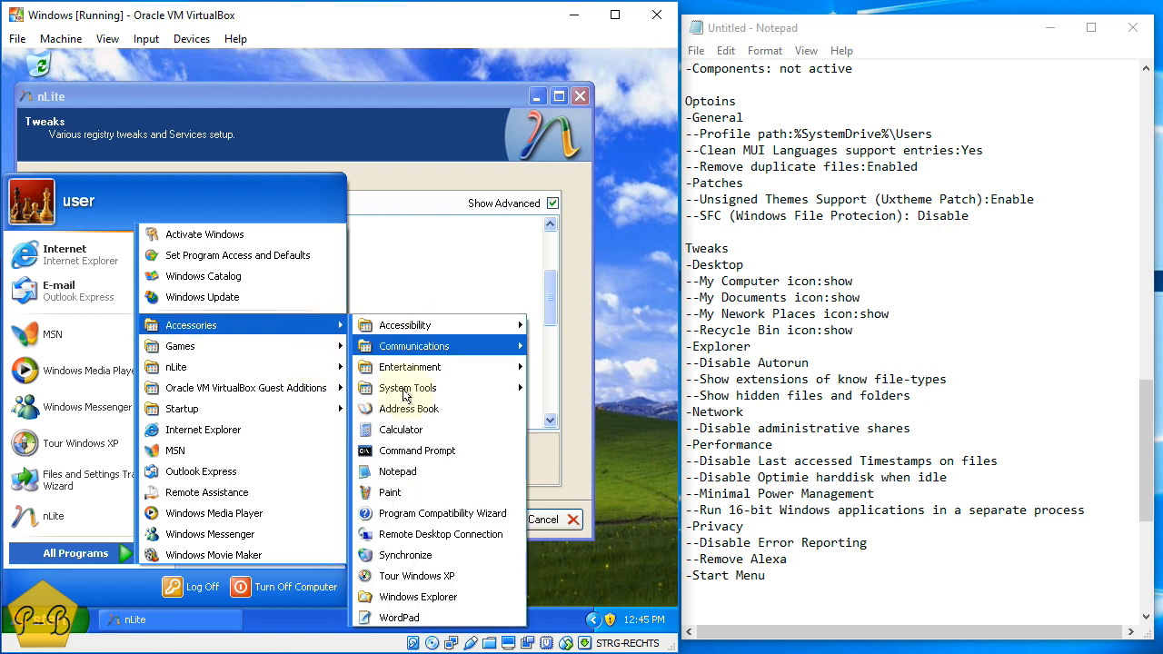
{"action": "left_click", "coordinate": [389, 172]}
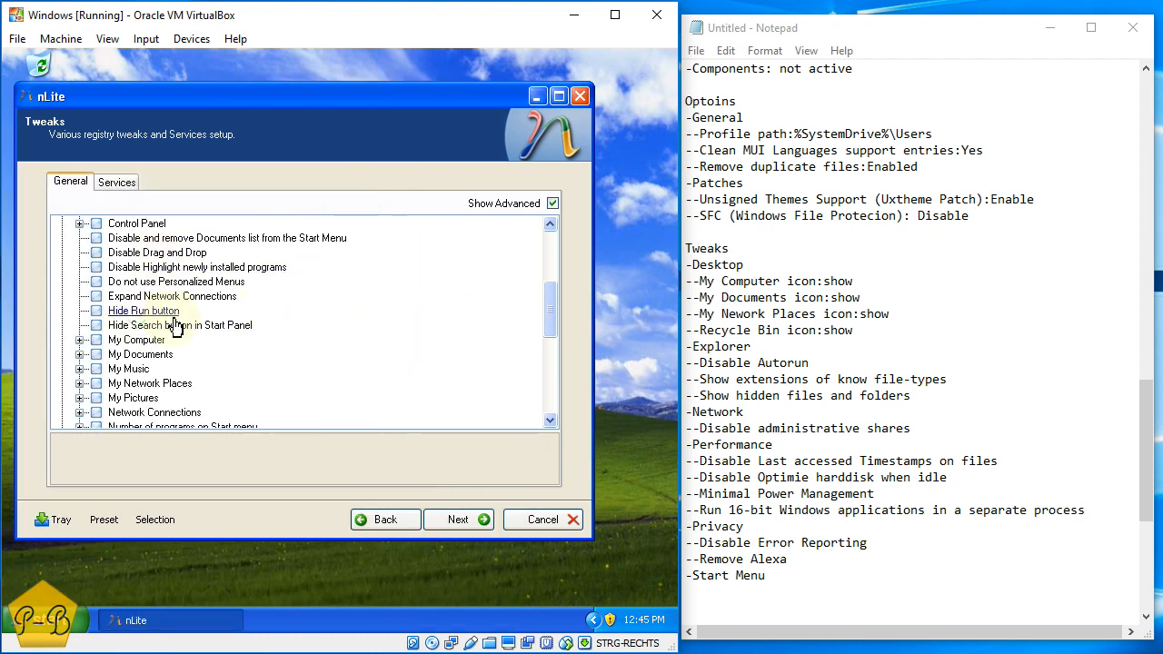
Record the enabled tweak as "--Reduce popup delay" beneath the "-Start Menu" heading in the Notepad list
{"action": "scroll", "coordinate": [145, 318], "scroll_direction": "up", "scroll_amount": 2}
{"action": "scroll", "coordinate": [150, 327], "scroll_direction": "down", "scroll_amount": 4}
{"action": "left_click", "coordinate": [155, 371]}
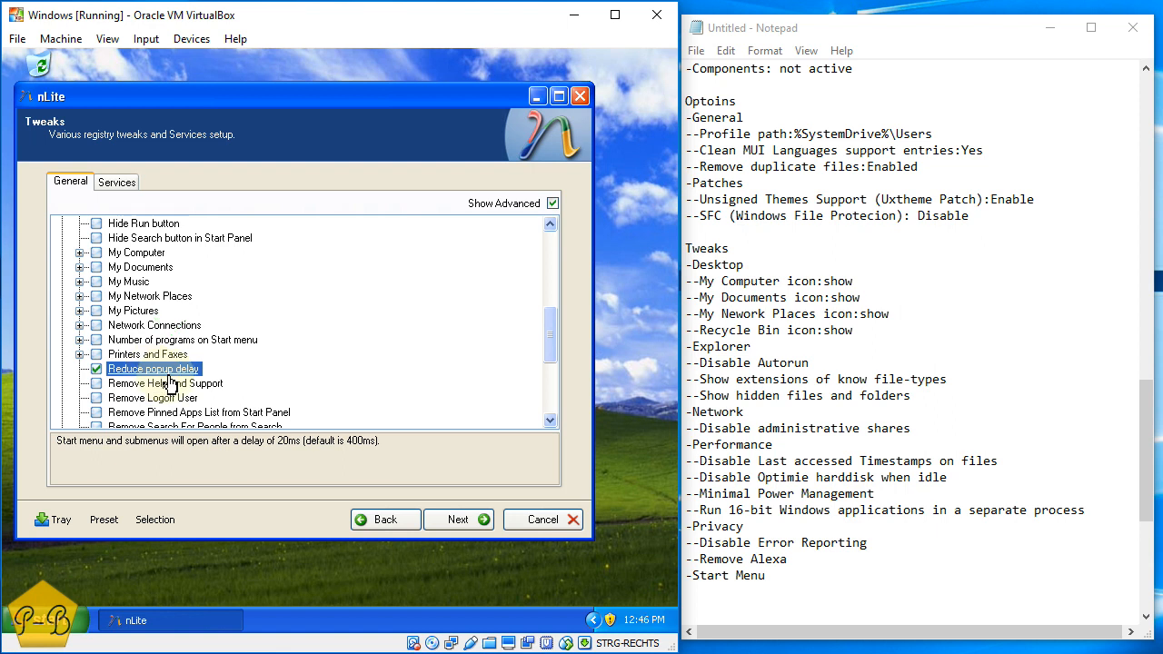
{"action": "left_click", "coordinate": [701, 588]}
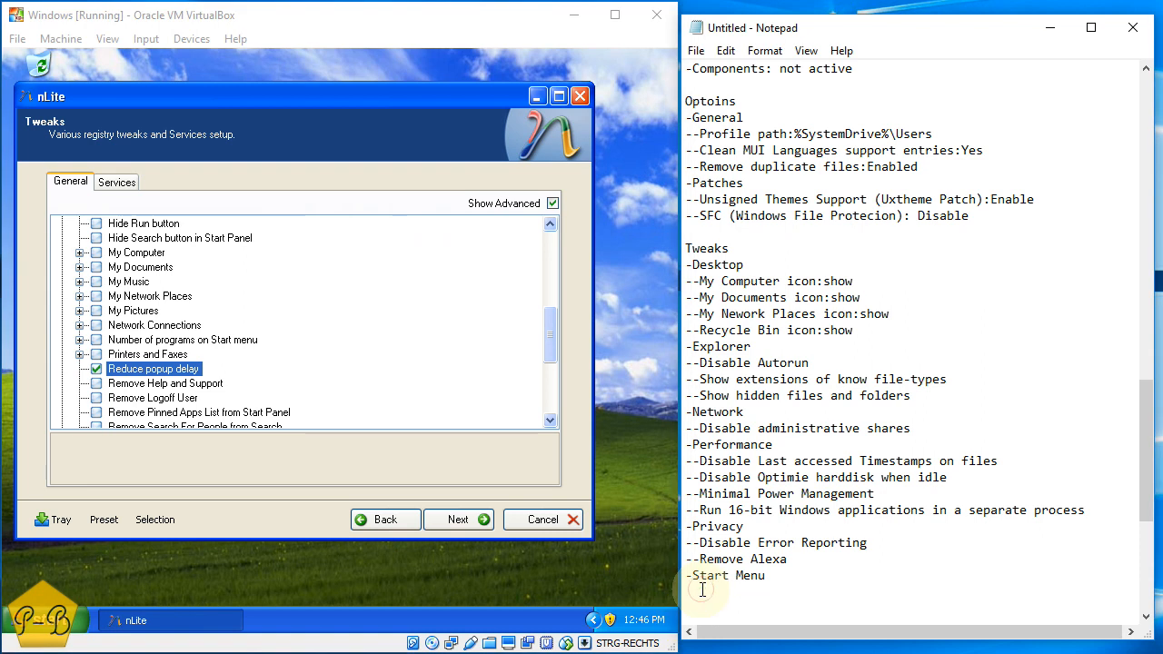
{"action": "type", "text": "--Reduce popup delay"}
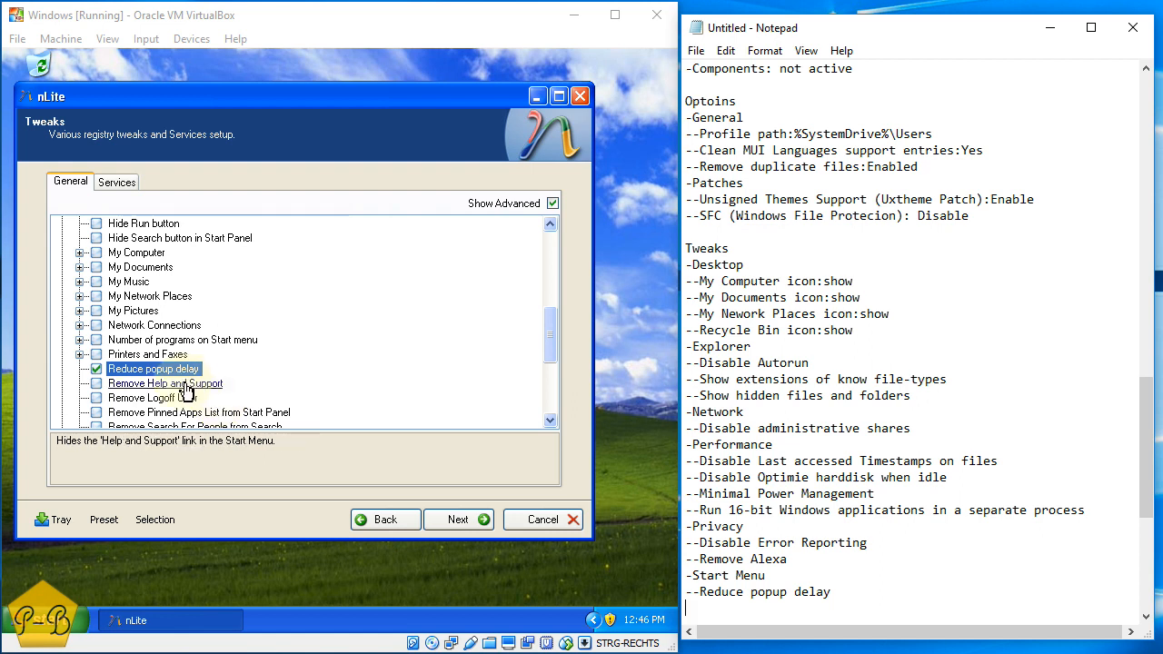
Review the remaining Start Menu tweaks in nLite and collapse that category
{"action": "scroll", "coordinate": [186, 391], "scroll_direction": "down", "scroll_amount": 2}
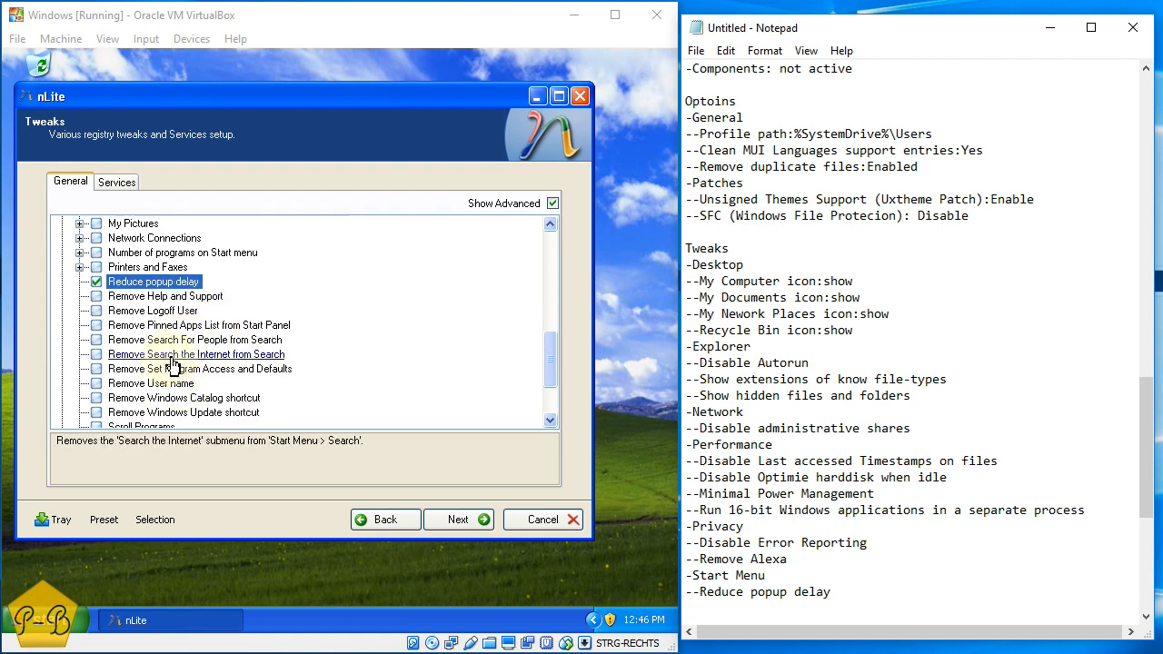
{"action": "scroll", "coordinate": [176, 363], "scroll_direction": "down", "scroll_amount": 1}
{"action": "scroll", "coordinate": [172, 359], "scroll_direction": "down", "scroll_amount": 1}
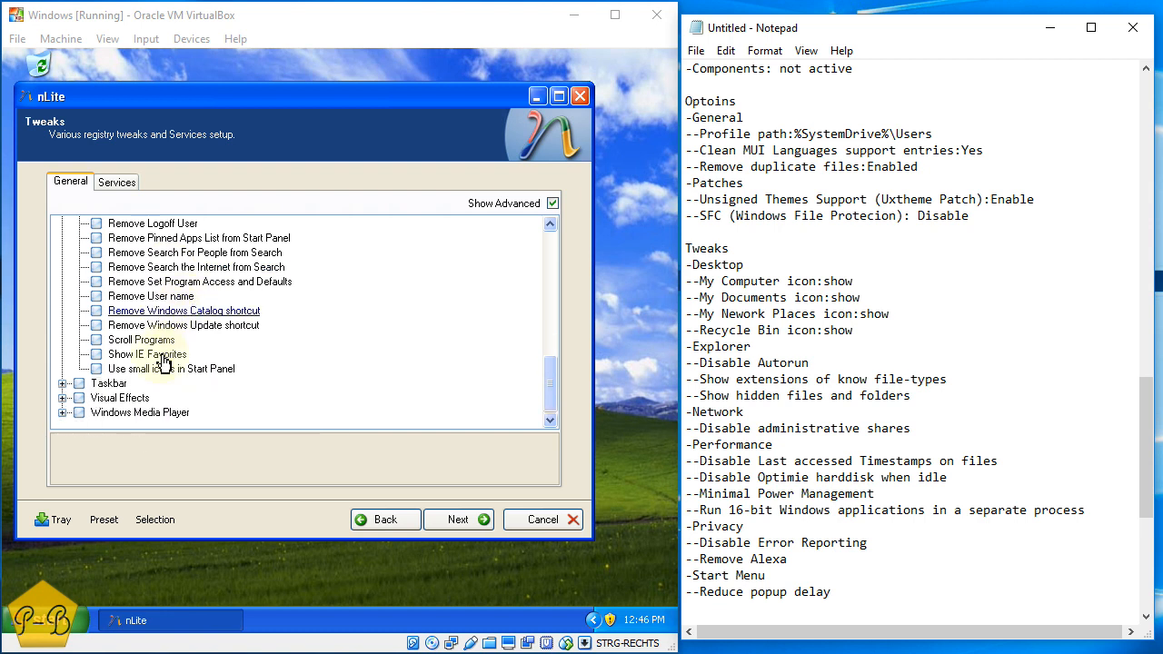
{"action": "scroll", "coordinate": [145, 364], "scroll_direction": "up", "scroll_amount": 6}
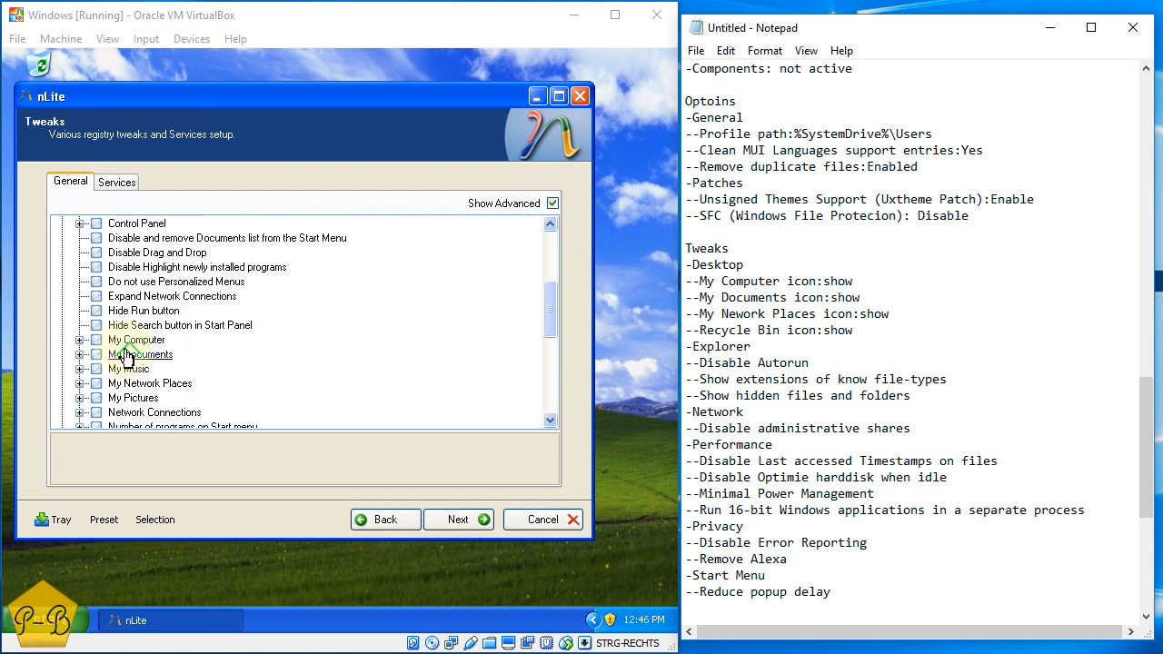
{"action": "scroll", "coordinate": [133, 359], "scroll_direction": "up", "scroll_amount": 3}
{"action": "left_click", "coordinate": [62, 354]}
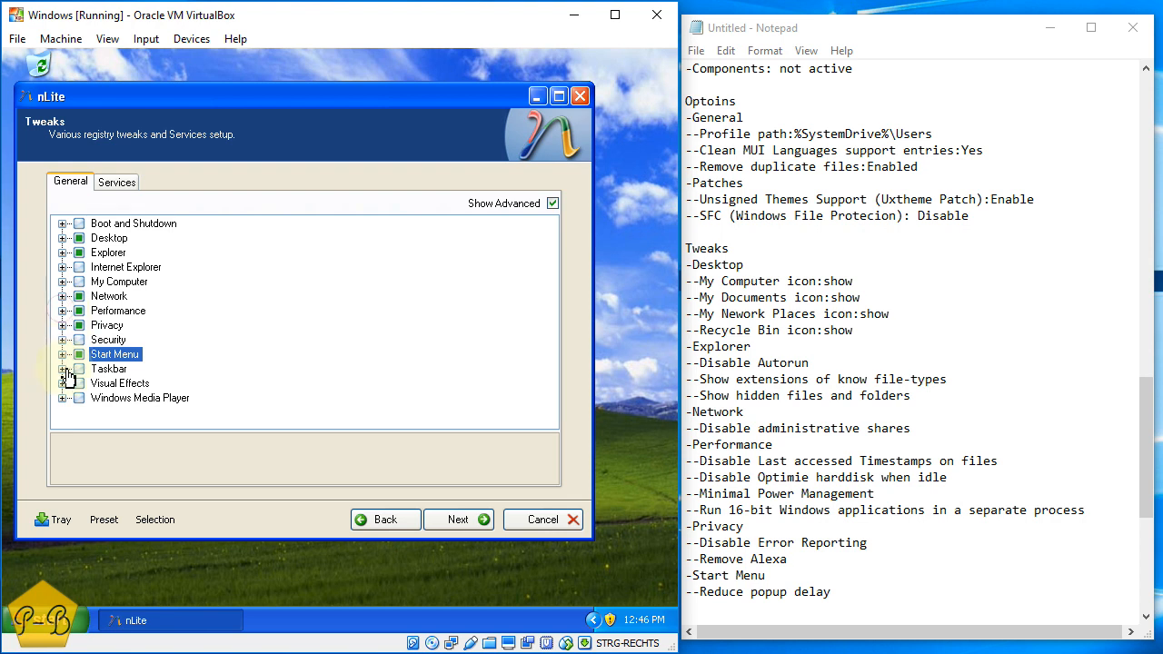
Look through the Taskbar and Visual Effects tweaks without enabling any, collapsing each category after viewing
{"action": "left_click", "coordinate": [62, 369]}
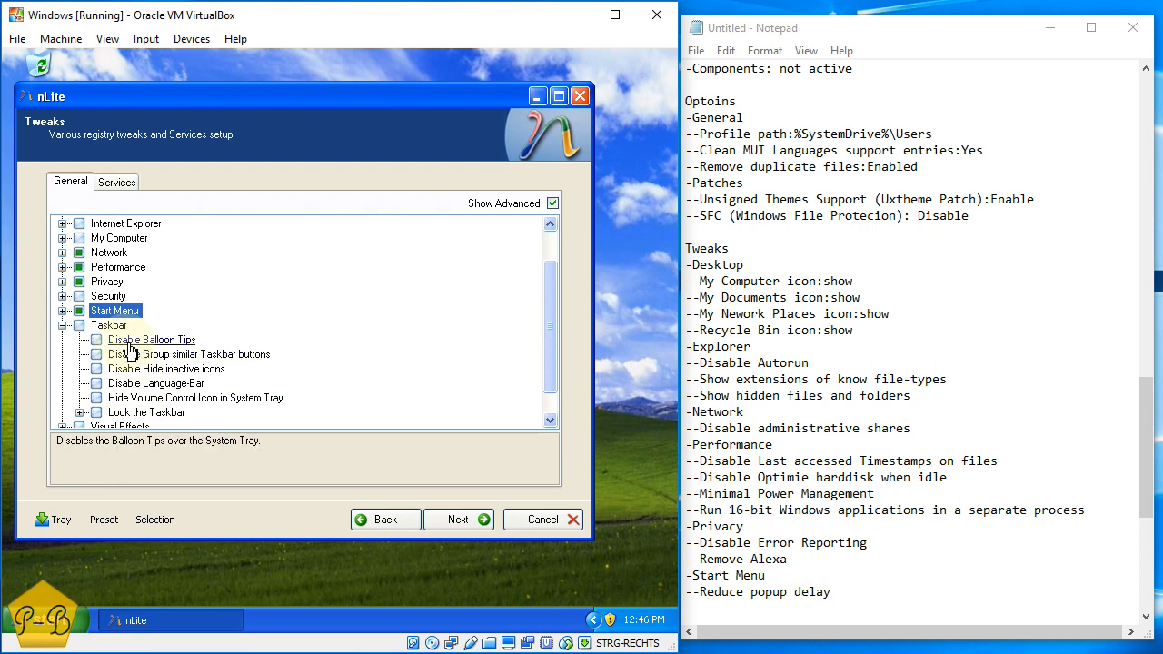
{"action": "left_click", "coordinate": [62, 325]}
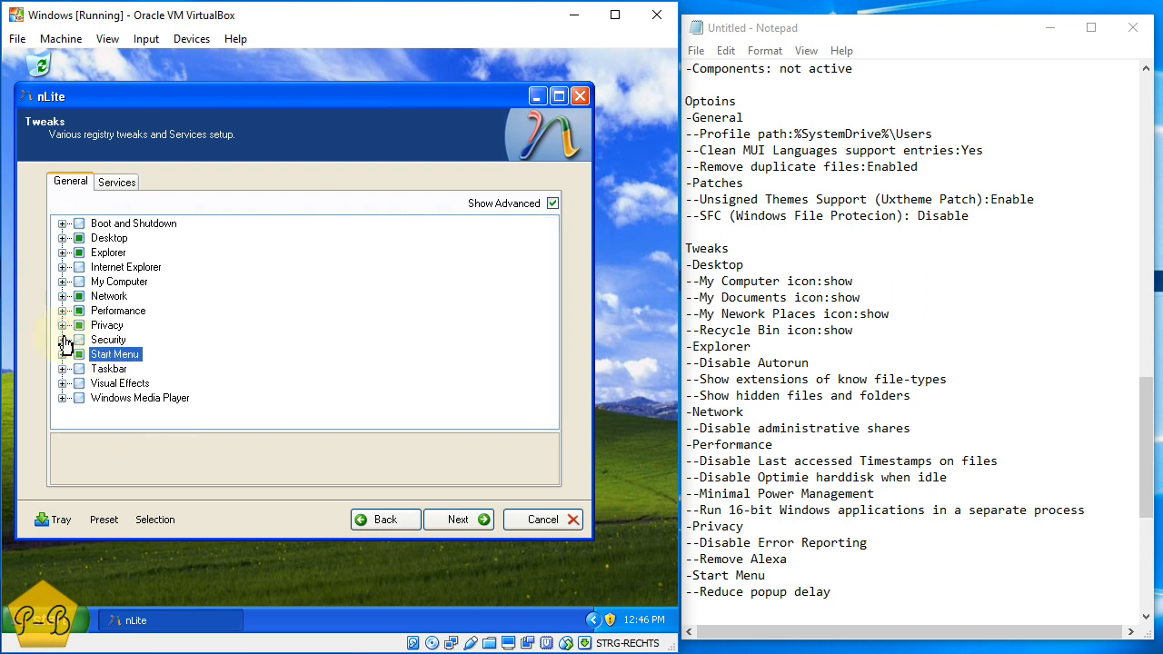
{"action": "left_click", "coordinate": [62, 398]}
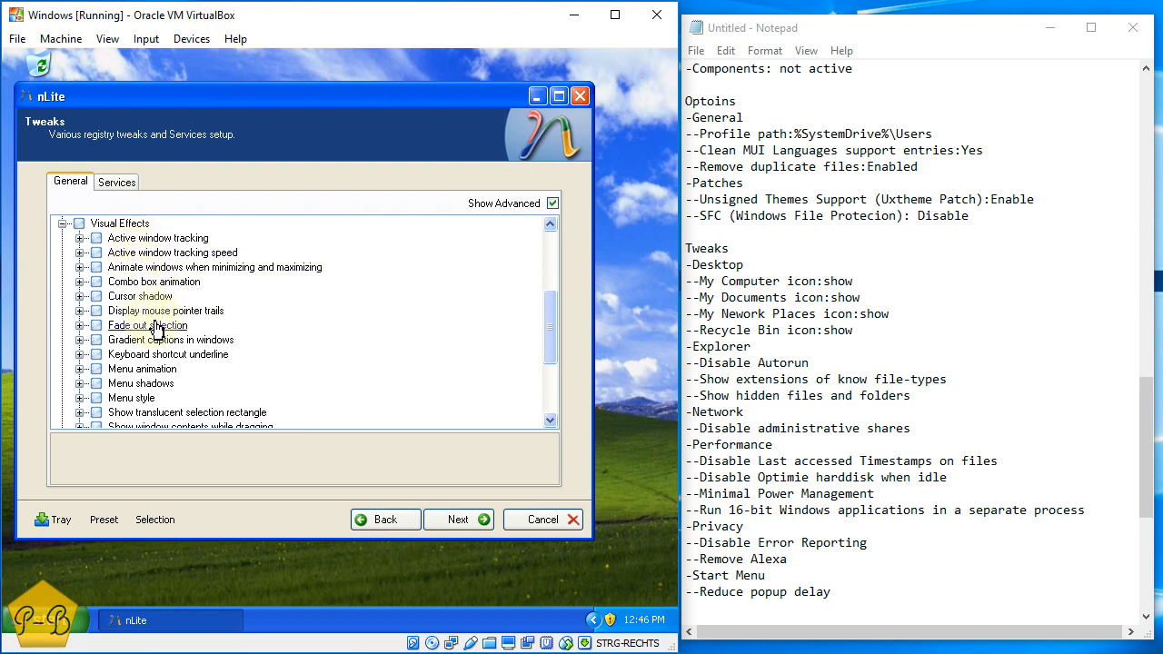
{"action": "scroll", "coordinate": [155, 332], "scroll_direction": "down", "scroll_amount": 1}
{"action": "scroll", "coordinate": [154, 345], "scroll_direction": "down", "scroll_amount": 1}
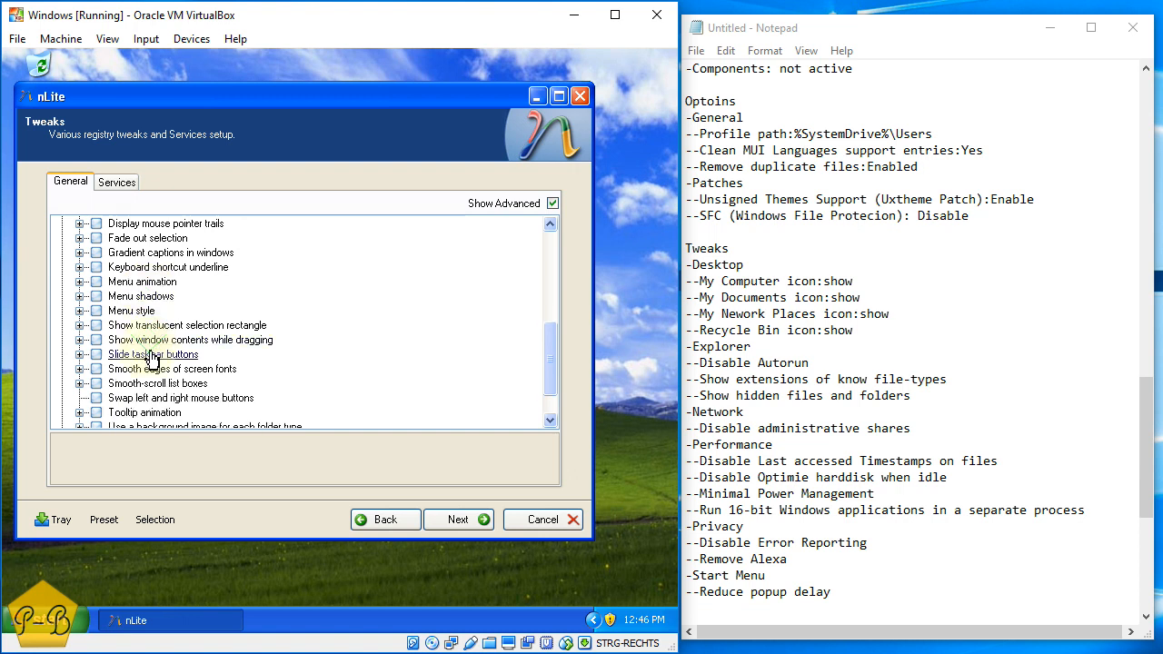
{"action": "scroll", "coordinate": [150, 356], "scroll_direction": "down", "scroll_amount": 1}
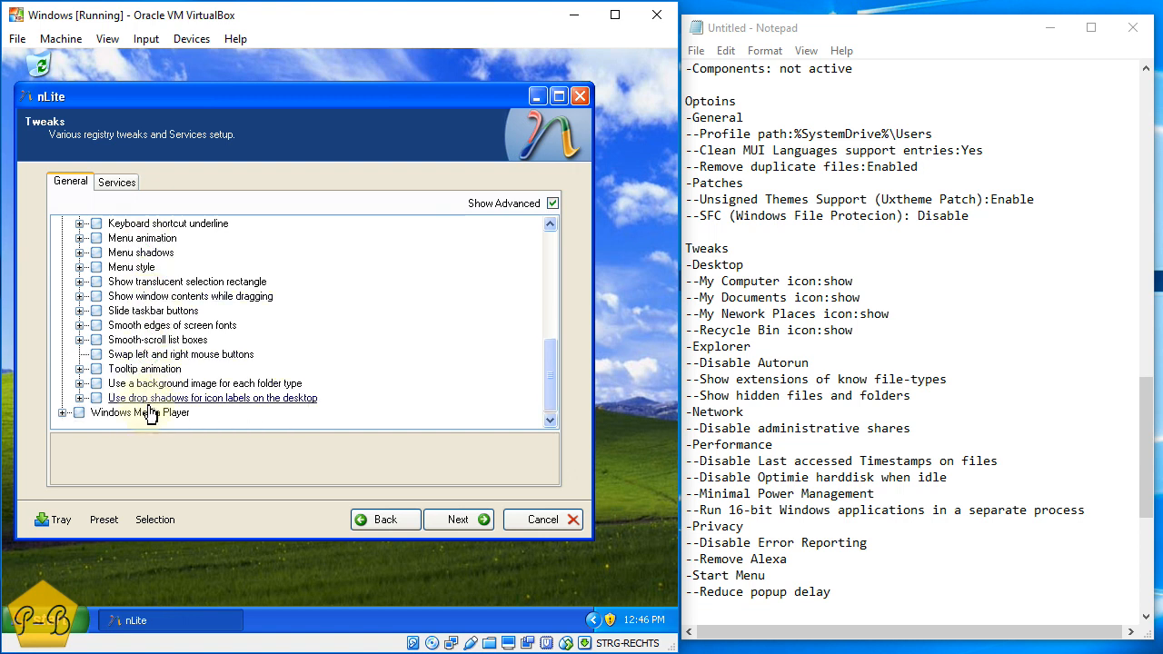
{"action": "scroll", "coordinate": [151, 409], "scroll_direction": "up", "scroll_amount": 5}
{"action": "left_click", "coordinate": [64, 313]}
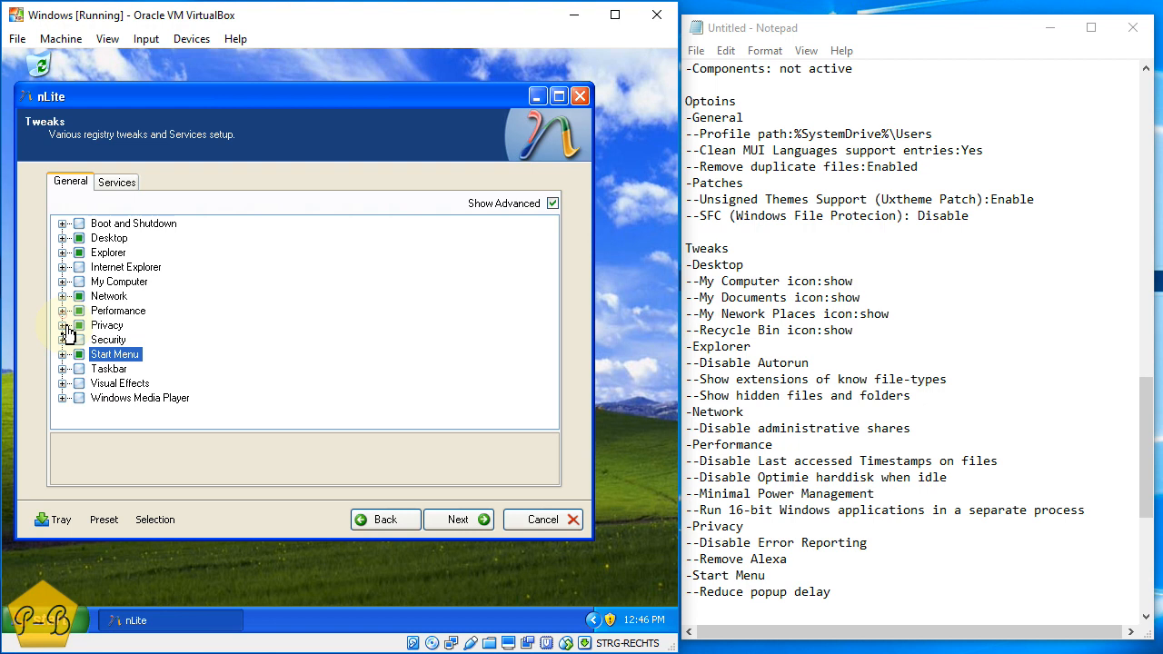
Expand the Windows Media Player tweaks and add the heading "-Wndows Media Player" with a new line after it in the Notepad list
{"action": "left_click", "coordinate": [62, 398]}
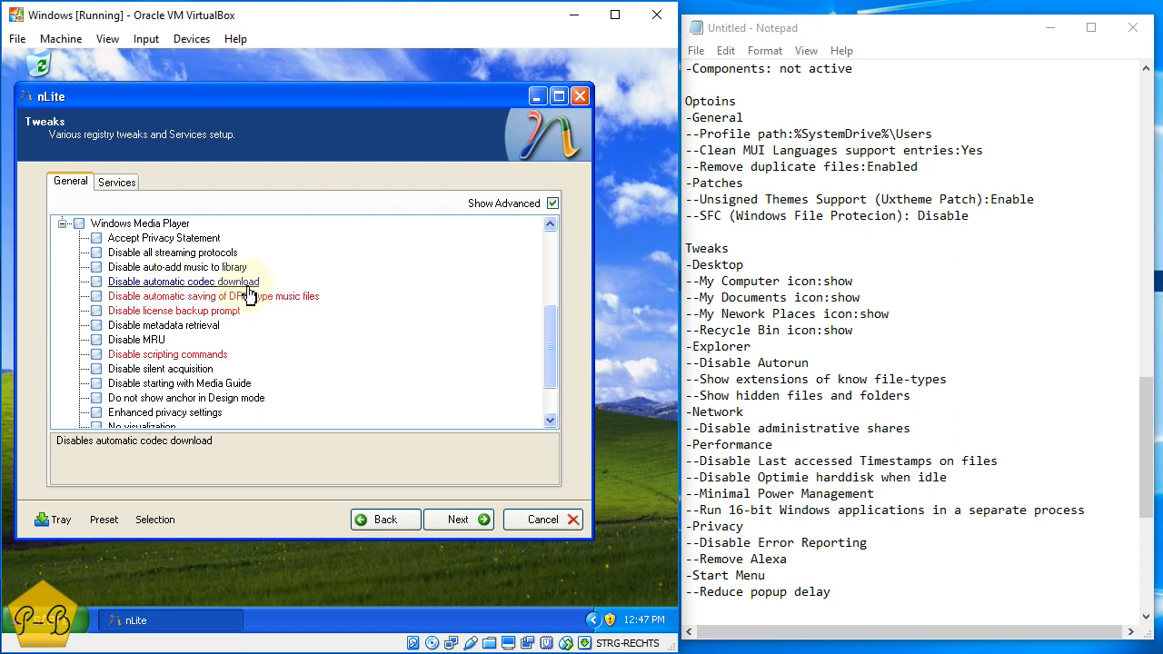
{"action": "left_click", "coordinate": [747, 621]}
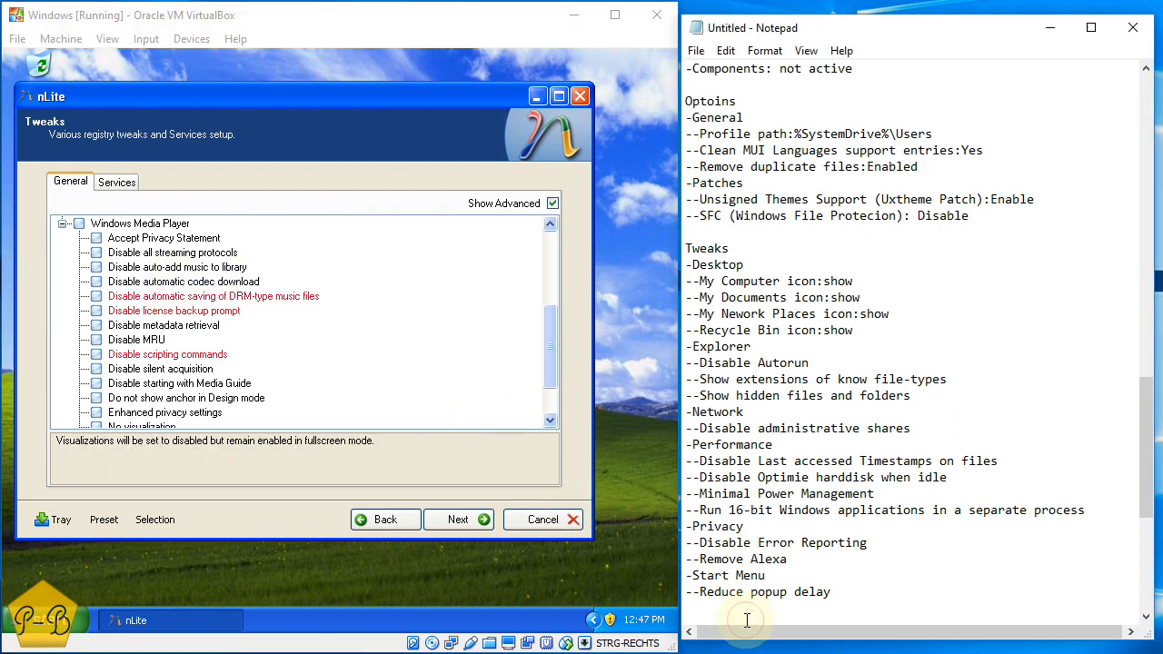
{"action": "scroll", "coordinate": [747, 621], "scroll_direction": "down", "scroll_amount": 1}
{"action": "type", "text": "Wndows Media Player"}
{"action": "key", "text": "Home"}
{"action": "type", "text": "-"}
{"action": "key", "text": "End"}
{"action": "key", "text": "Return"}
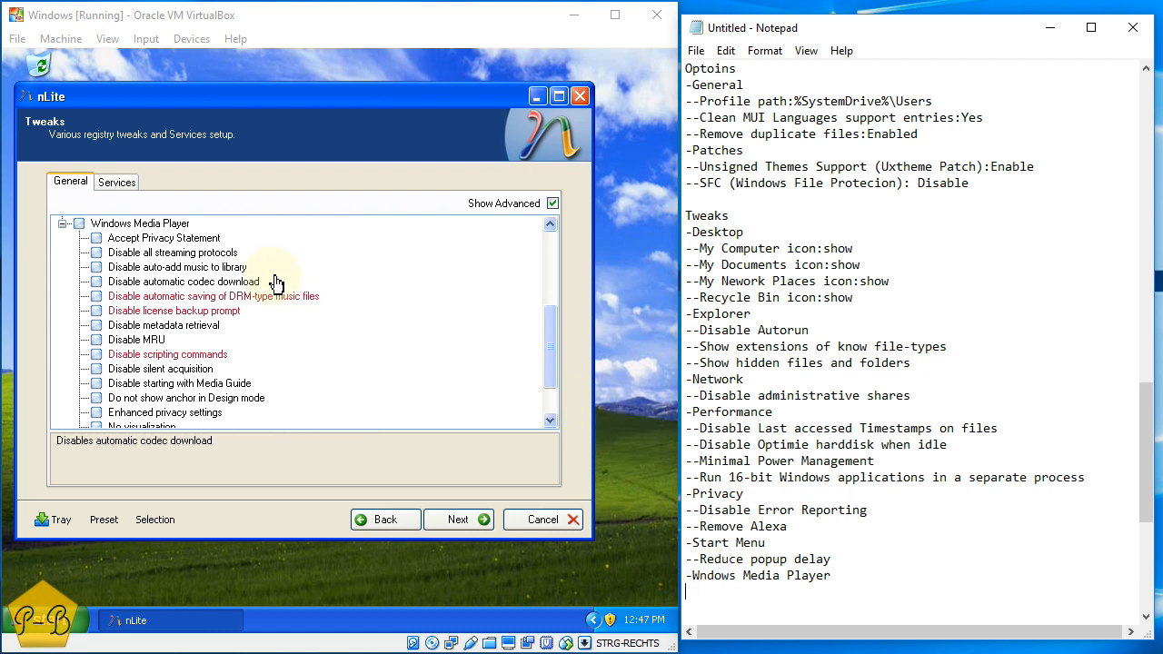
Enable Accept Privacy Statement, Disable all streaming protocols and Disable automatic codec download for Windows Media Player, leaving Disable auto-add music to library off
{"action": "left_click", "coordinate": [98, 239]}
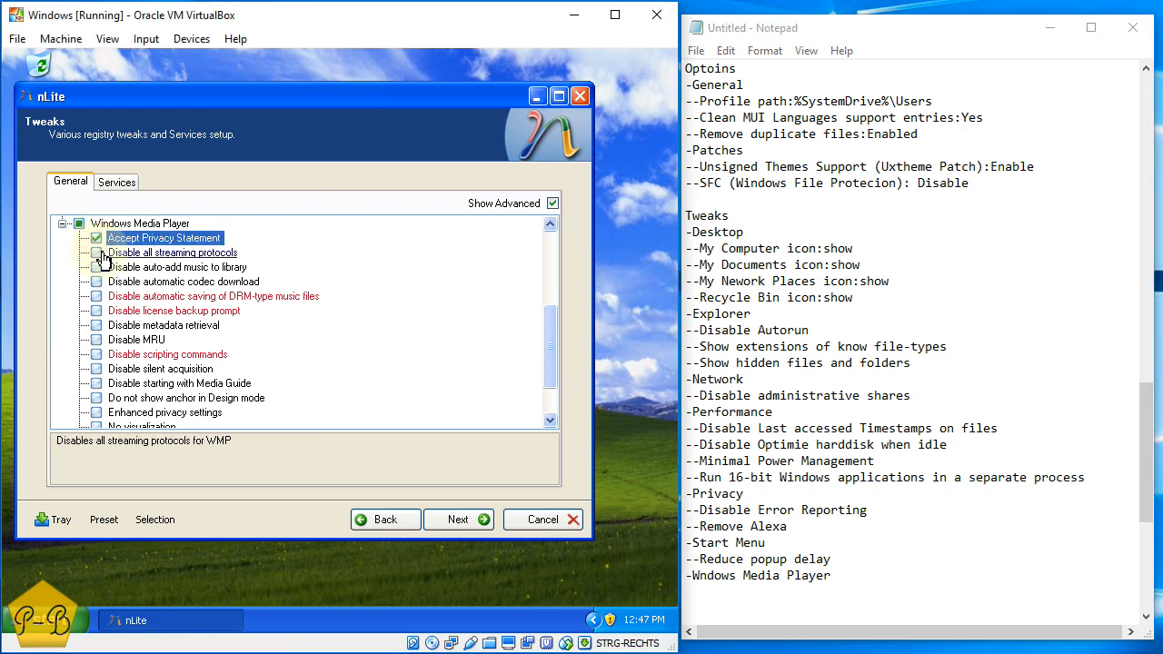
{"action": "left_click", "coordinate": [99, 254]}
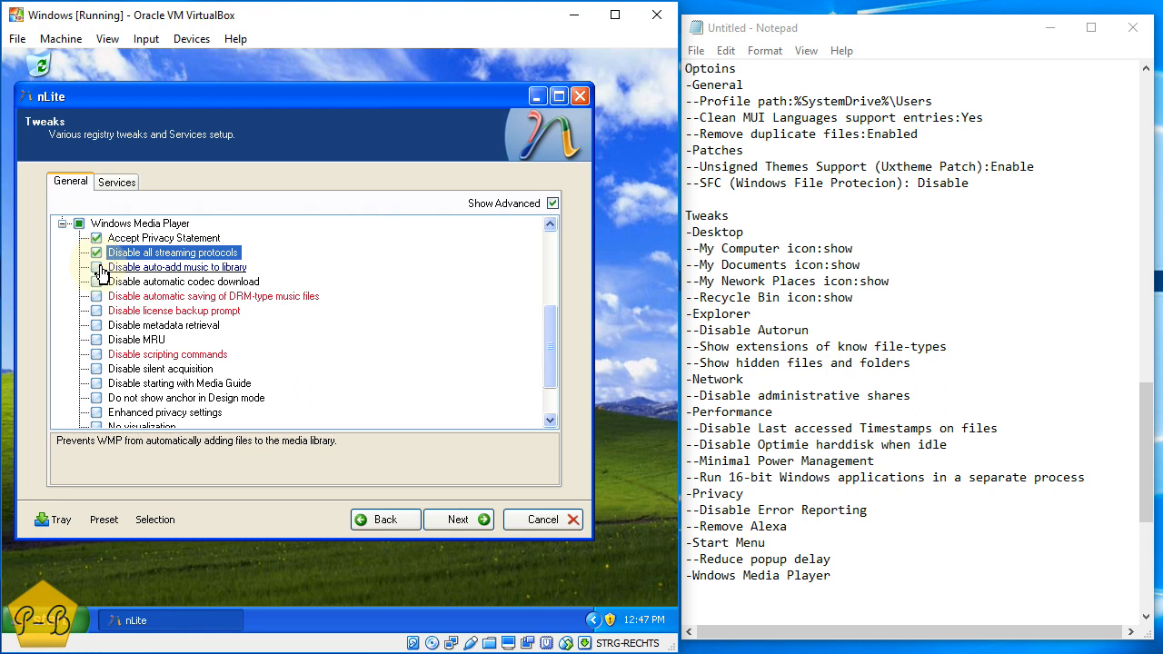
{"action": "left_click", "coordinate": [97, 267]}
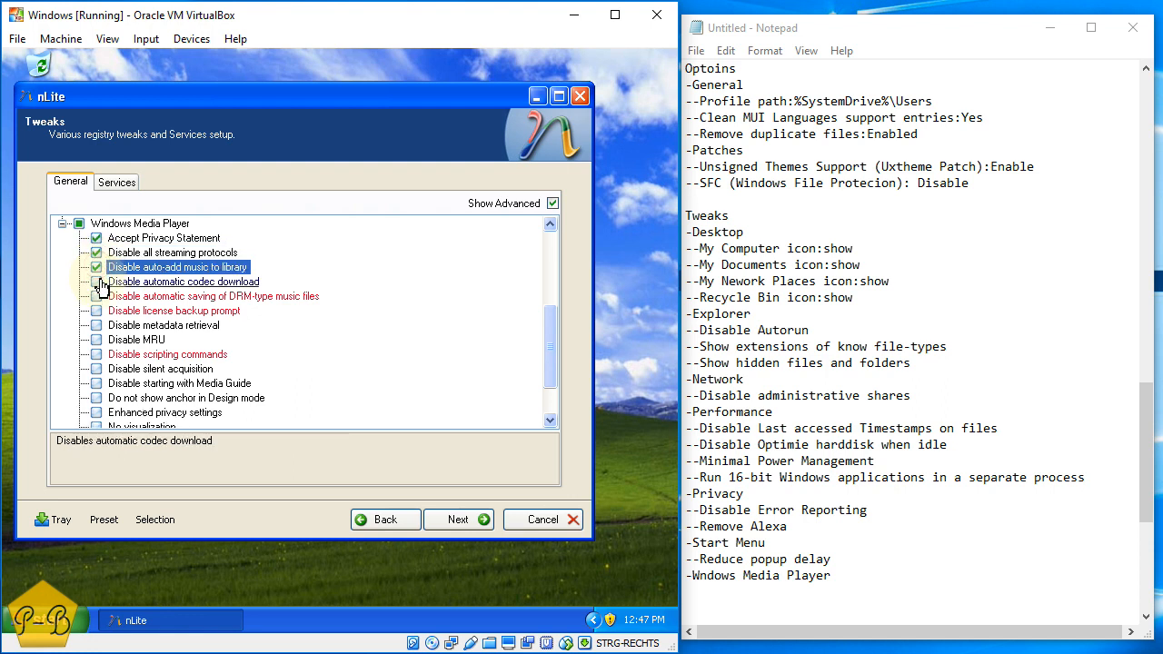
{"action": "left_click", "coordinate": [97, 267]}
{"action": "left_click", "coordinate": [97, 283]}
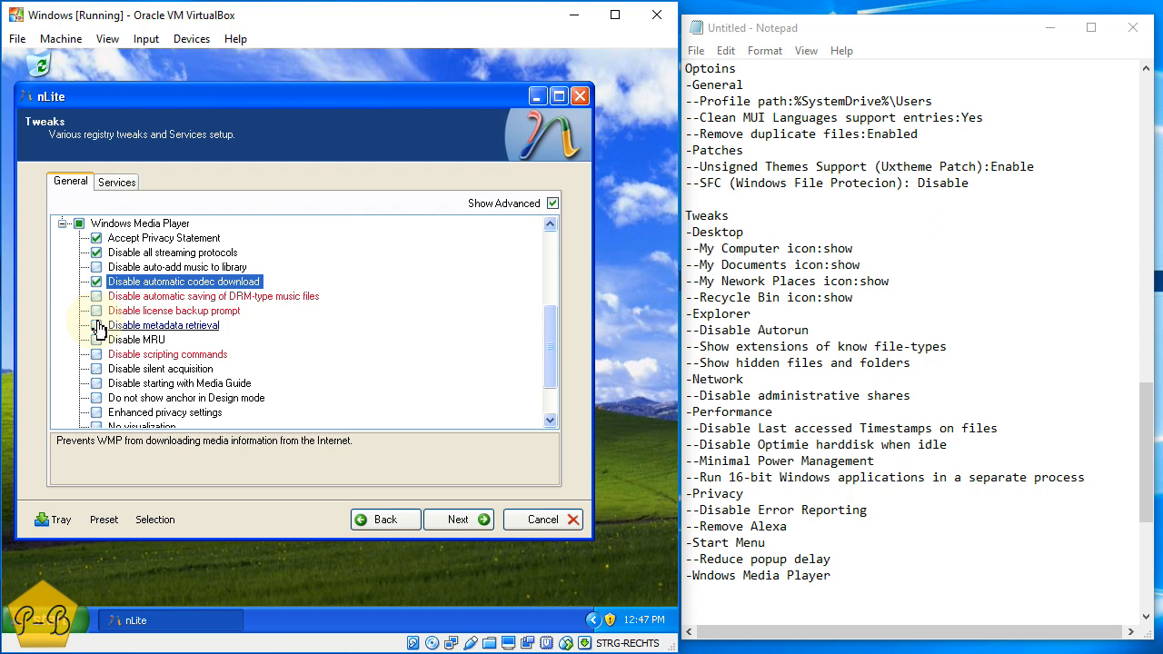
Enable the Windows Media Player tweaks Disable metadata retrieval, Disable scripting commands and Disable silent acquisition
{"action": "left_click", "coordinate": [97, 326]}
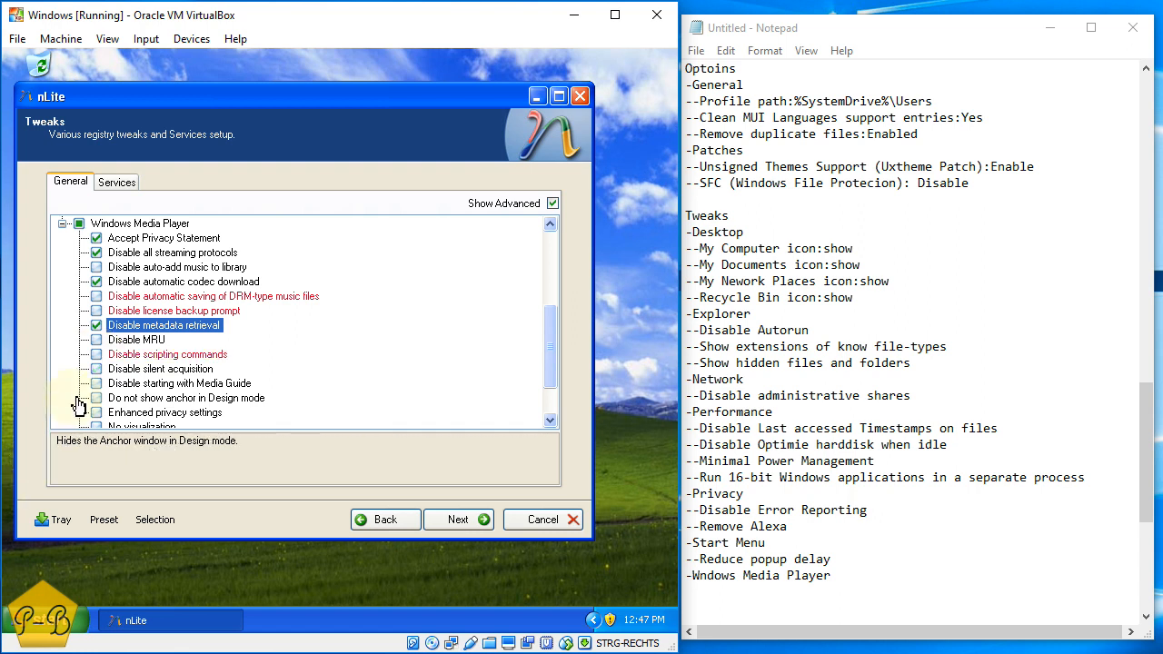
{"action": "left_click", "coordinate": [100, 357]}
{"action": "left_click", "coordinate": [98, 355]}
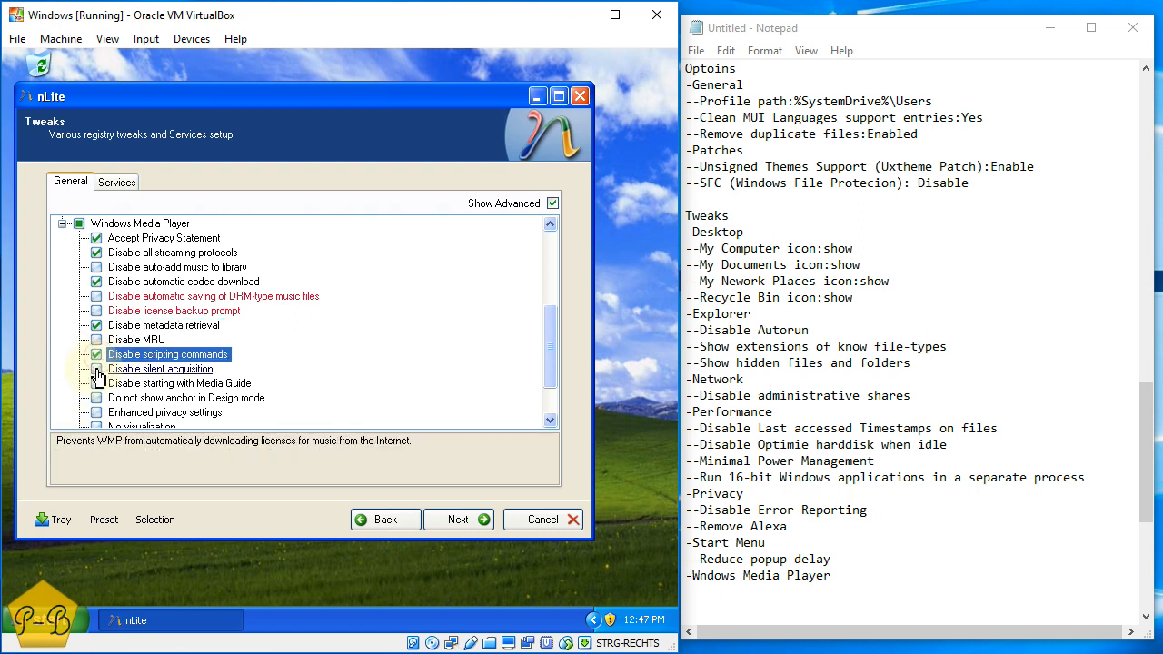
{"action": "left_click", "coordinate": [97, 371]}
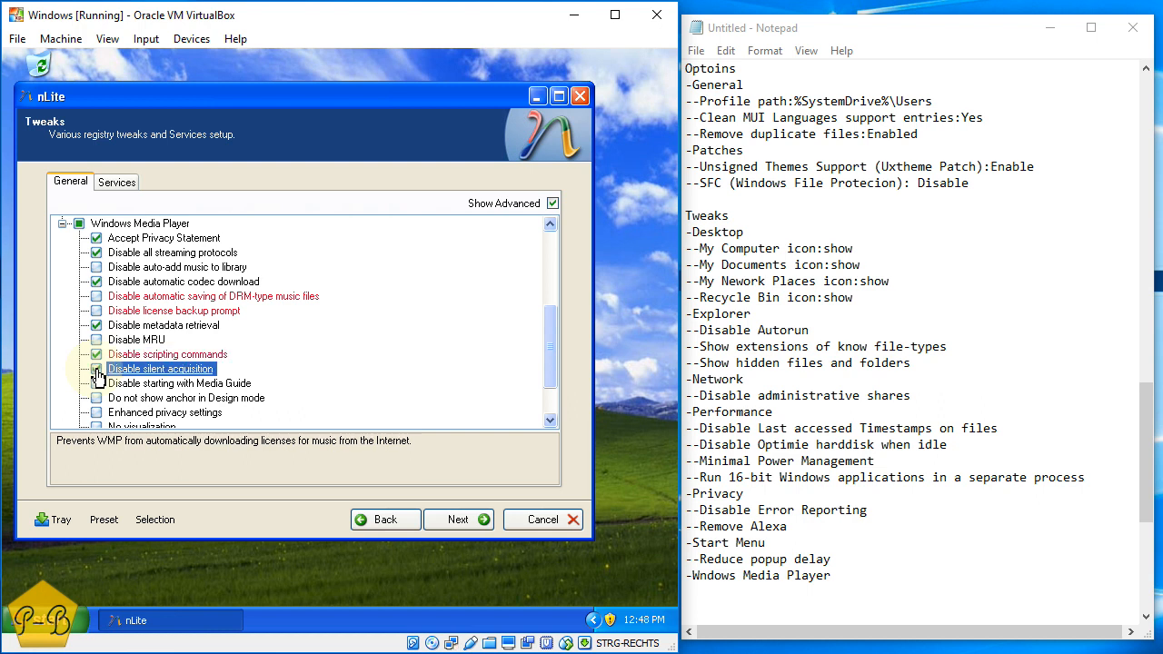
Enable Disable starting with Media Guide, Enhanced privacy settings and Remove all context menu entries for Windows Media Player
{"action": "scroll", "coordinate": [98, 363], "scroll_direction": "down", "scroll_amount": 1}
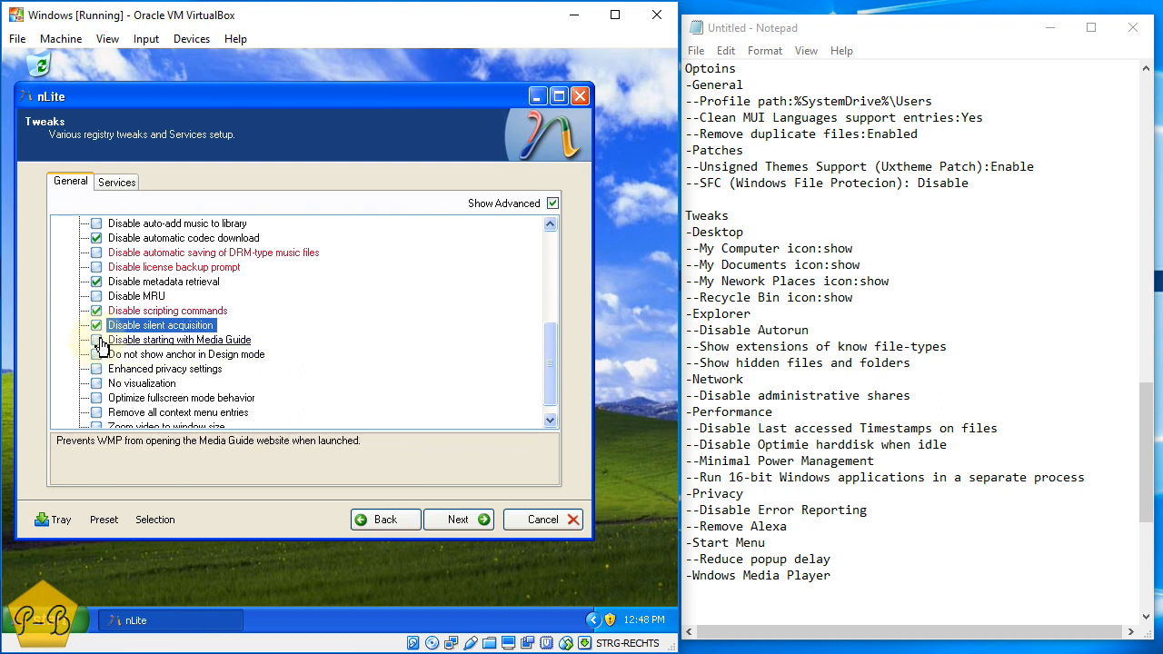
{"action": "left_click", "coordinate": [100, 343]}
{"action": "left_click", "coordinate": [98, 342]}
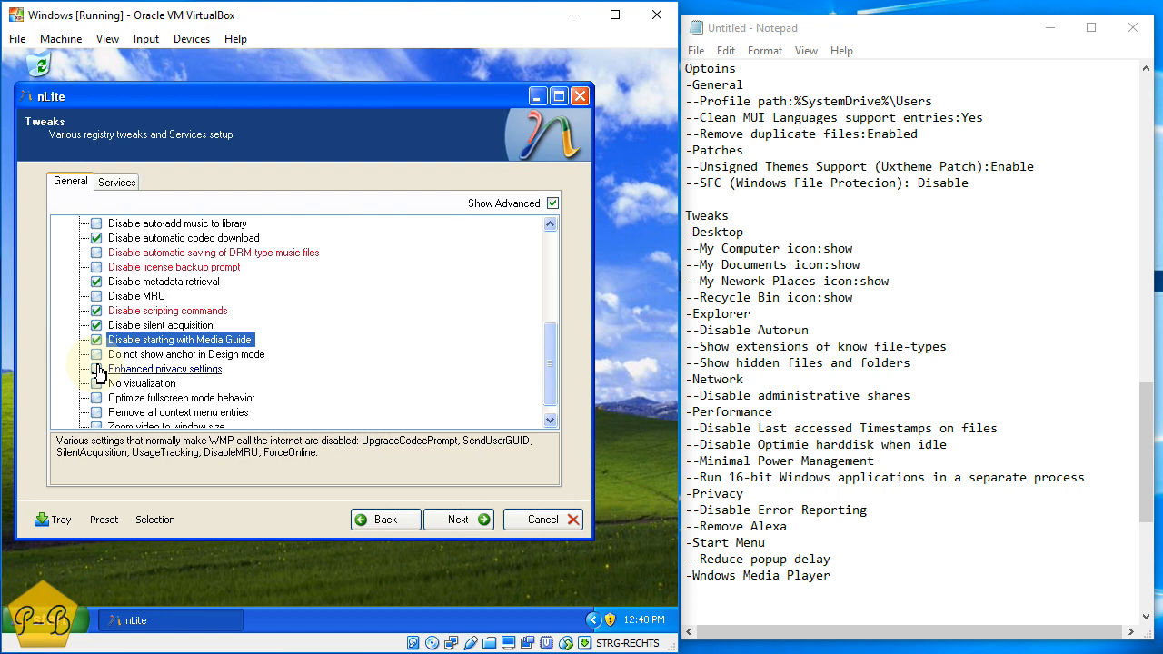
{"action": "left_click", "coordinate": [100, 371]}
{"action": "left_click", "coordinate": [96, 369]}
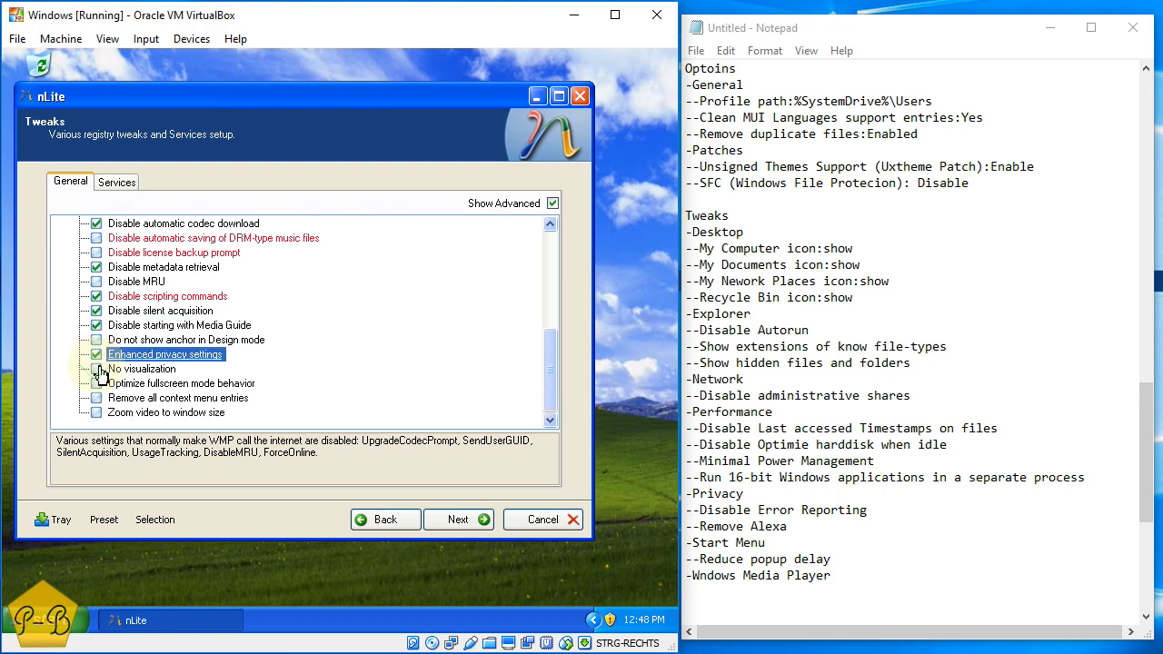
{"action": "left_click", "coordinate": [98, 400]}
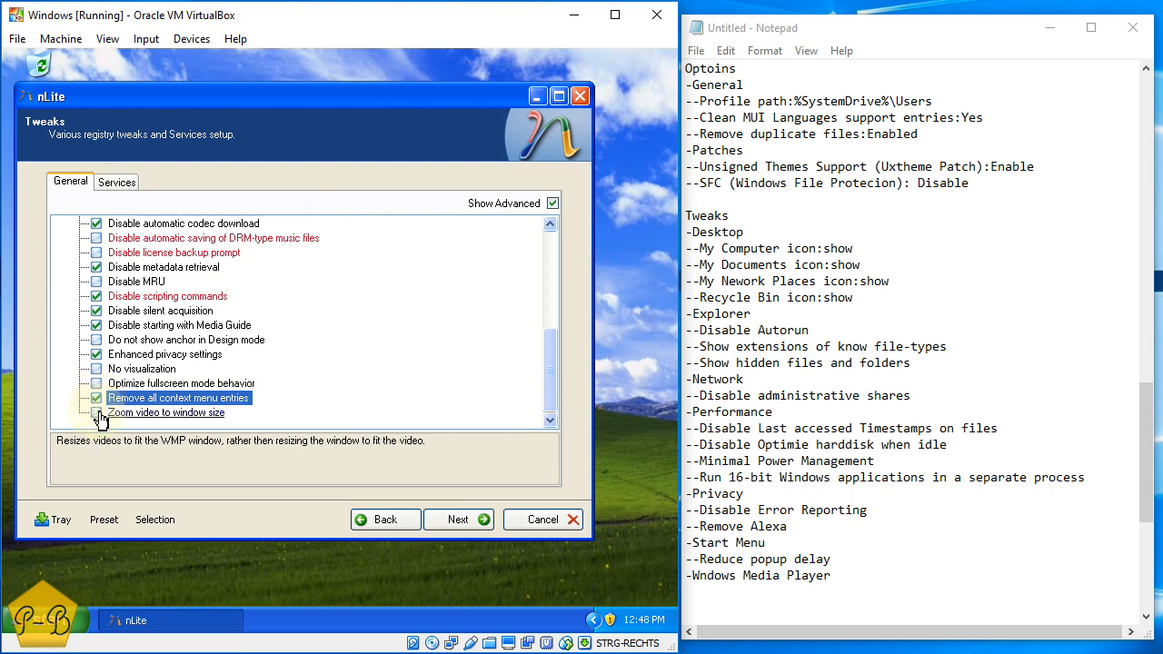
{"action": "left_click", "coordinate": [98, 414]}
Add the line "--Accept Privacy Statement" under the Windows Media Player heading in the Notepad list
{"action": "scroll", "coordinate": [136, 391], "scroll_direction": "up", "scroll_amount": 3}
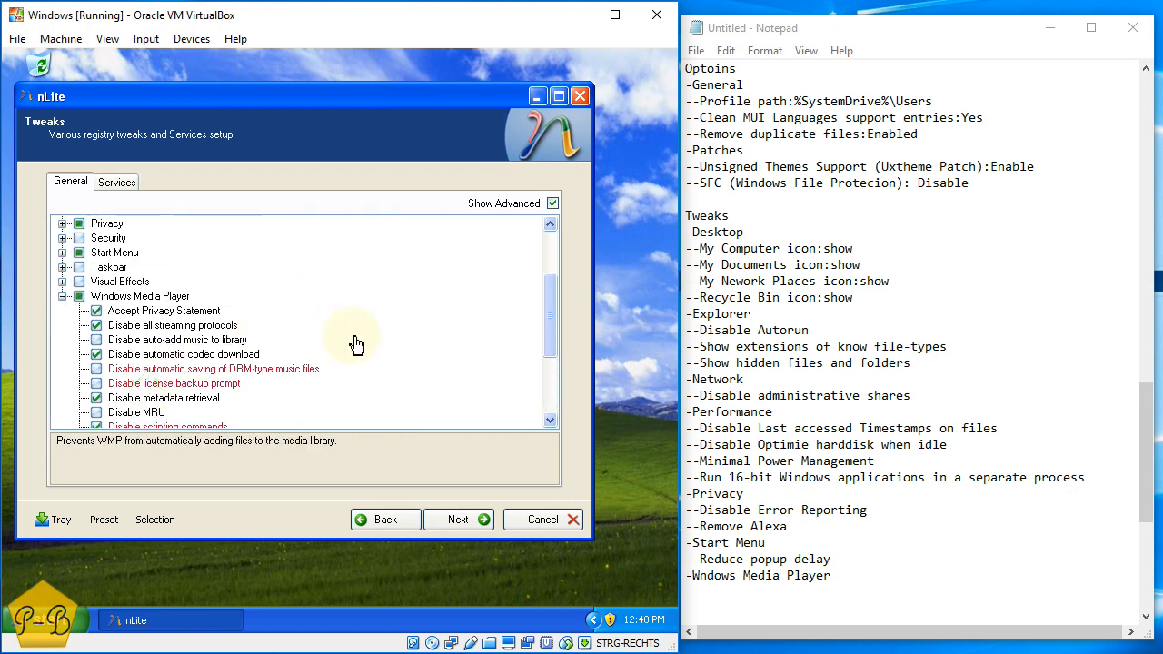
{"action": "left_click", "coordinate": [1003, 586]}
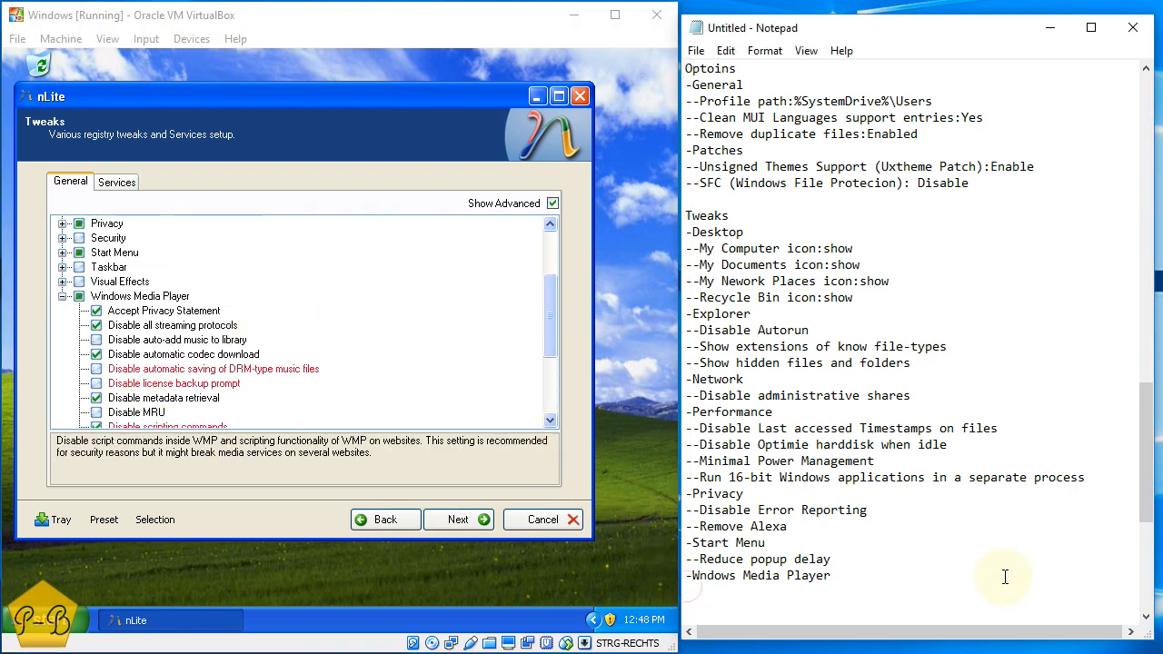
{"action": "type", "text": "--Accept Priva"}
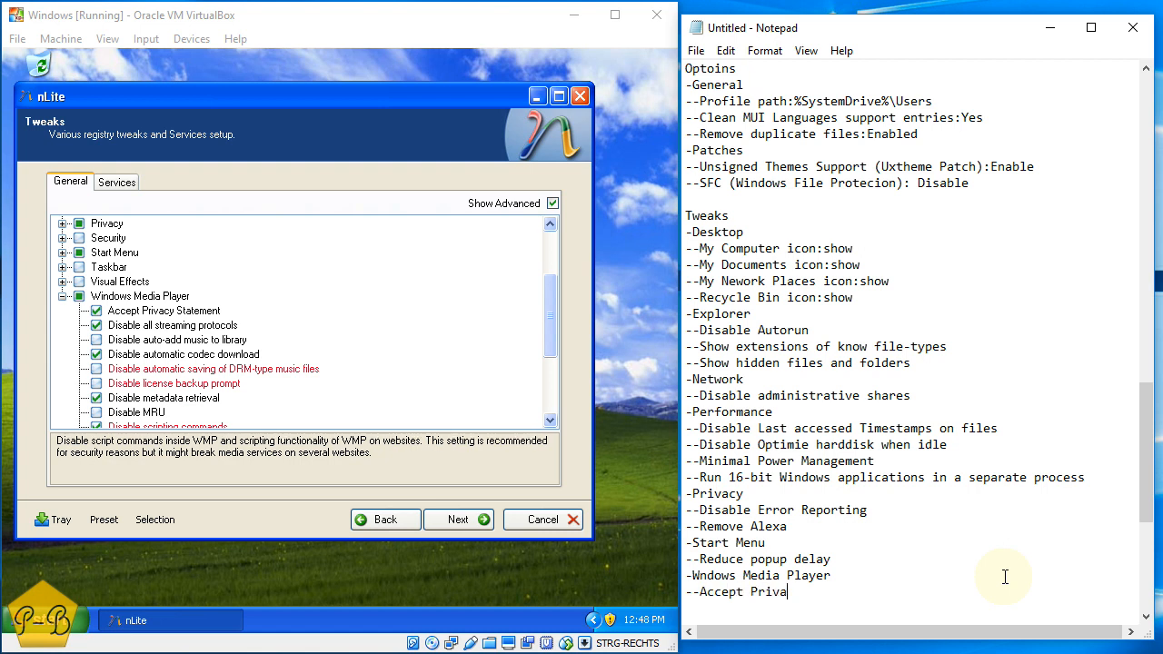
{"action": "type", "text": "cy Statement"}
{"action": "key", "text": "Return"}
Add "--Disable all streaming protocols" as the next Windows Media Player entry in the Notepad list
{"action": "type", "text": "-D"}
{"action": "key", "text": "BackSpace"}
{"action": "type", "text": "-Ds"}
{"action": "key", "text": "BackSpace"}
{"action": "type", "text": "is"}
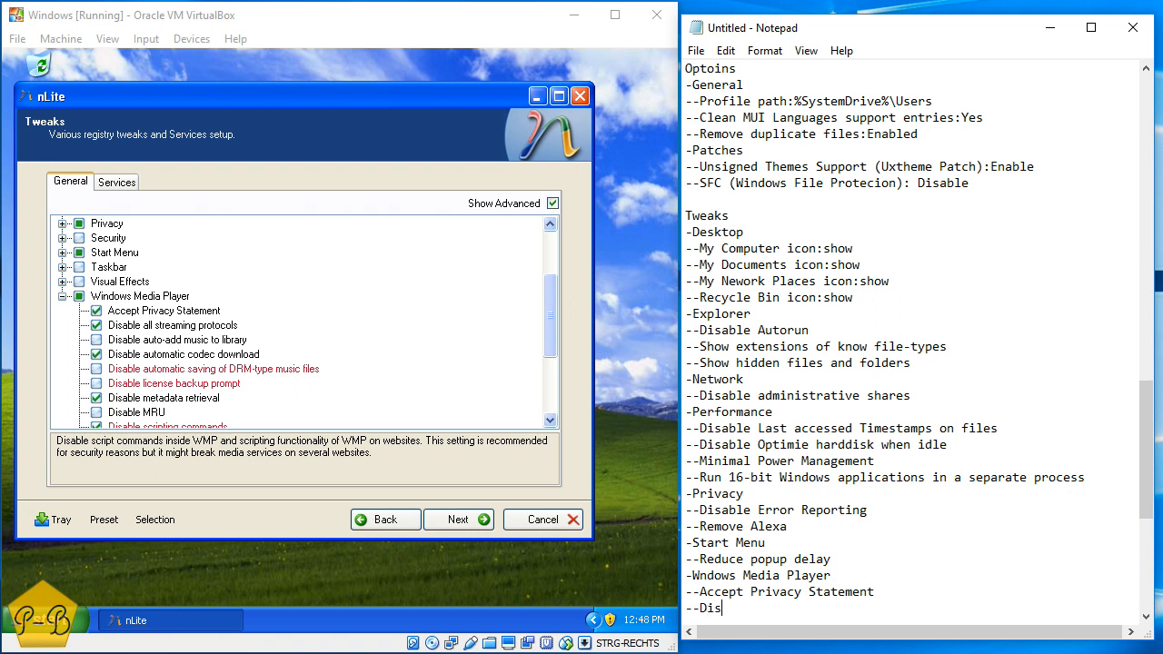
{"action": "type", "text": "able all stre"}
{"action": "key", "text": "BackSpace"}
{"action": "key", "text": "BackSpace"}
{"action": "type", "text": "treaming protocols"}
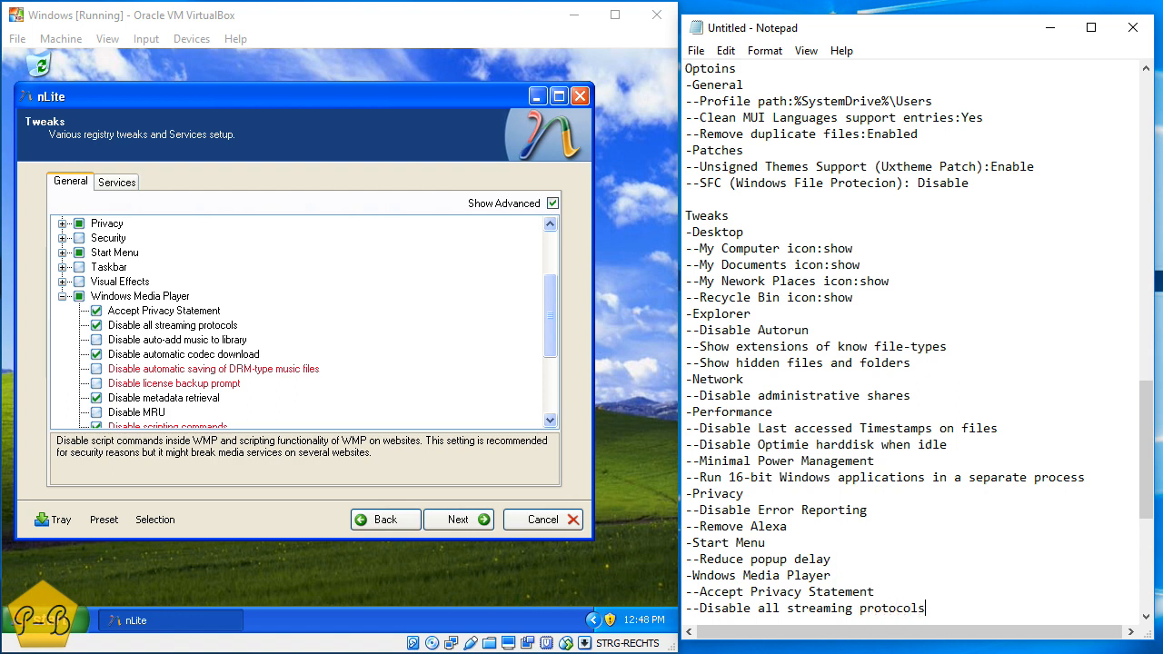
{"action": "key", "text": "Return"}
Add the entries "--Disable automatic codec download" and "--Disable metadaa rerieval" to the Notepad list
{"action": "type", "text": "--Disable a"}
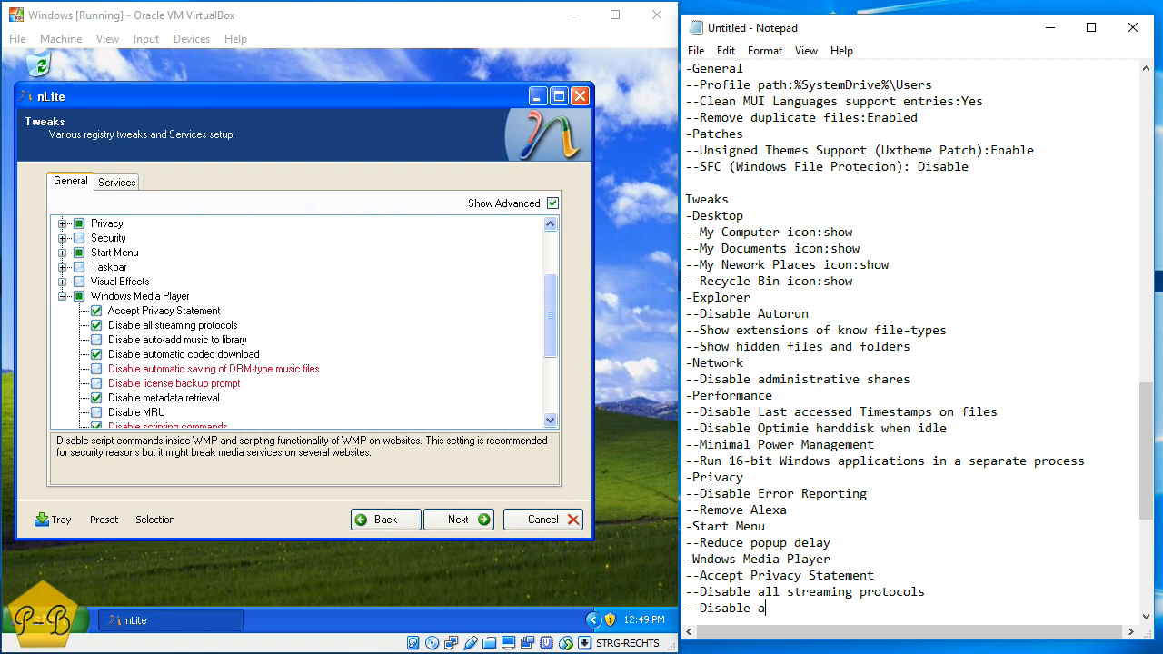
{"action": "type", "text": "utomatic codec downloa"}
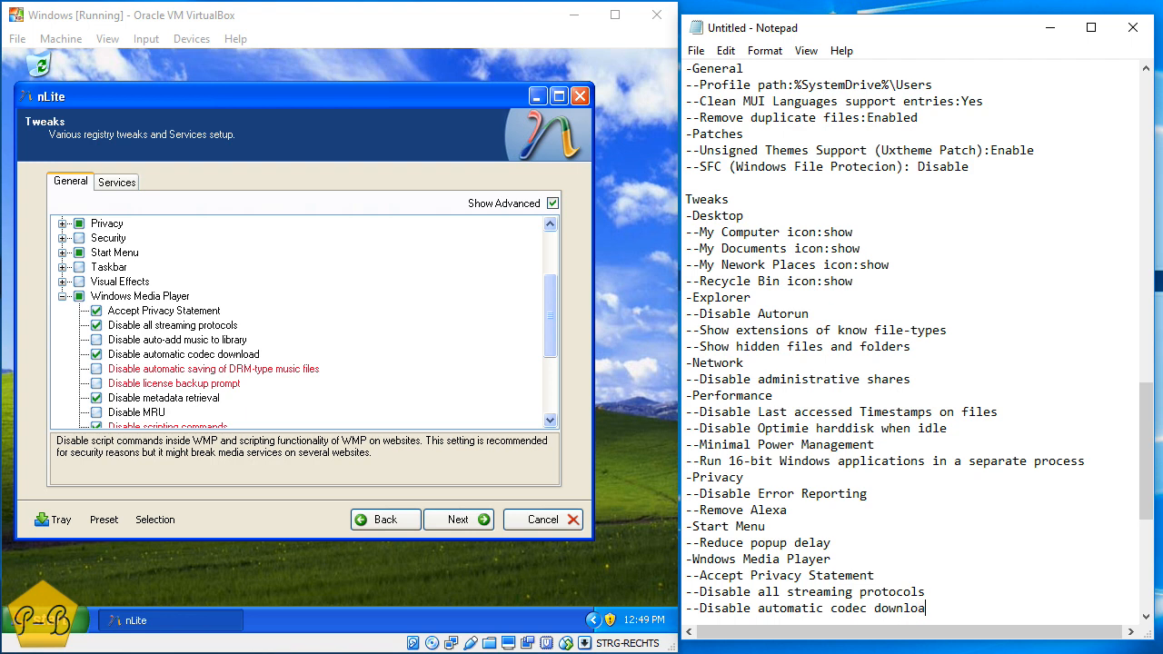
{"action": "type", "text": "d"}
{"action": "key", "text": "Return"}
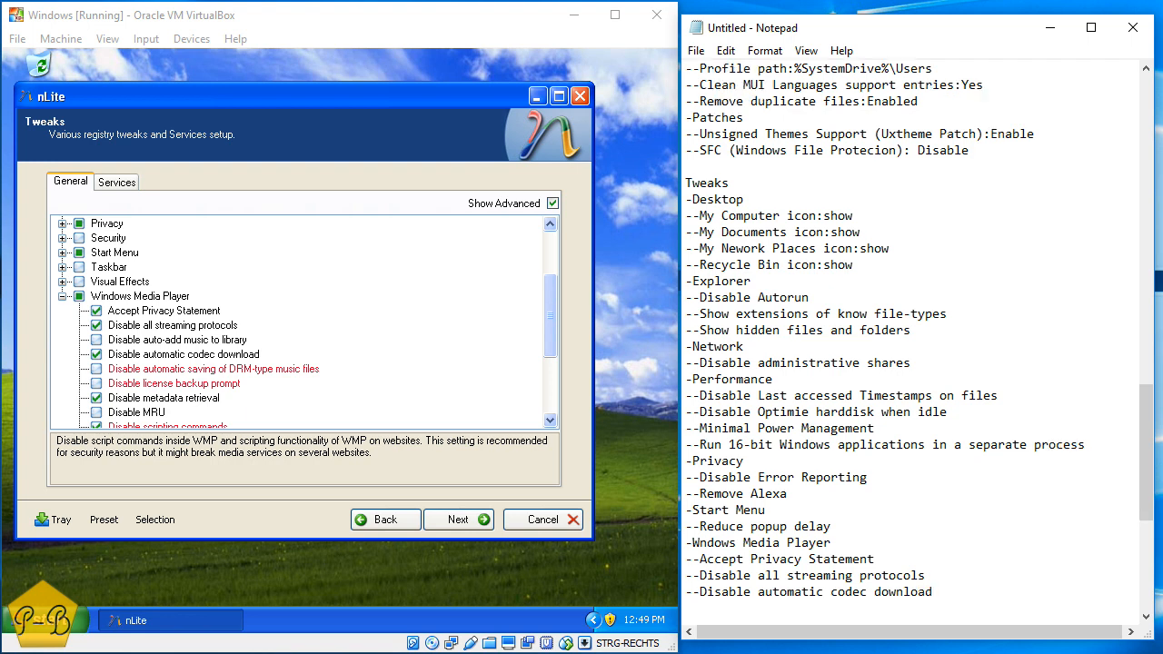
{"action": "type", "text": "--Disable metadaa rerieval"}
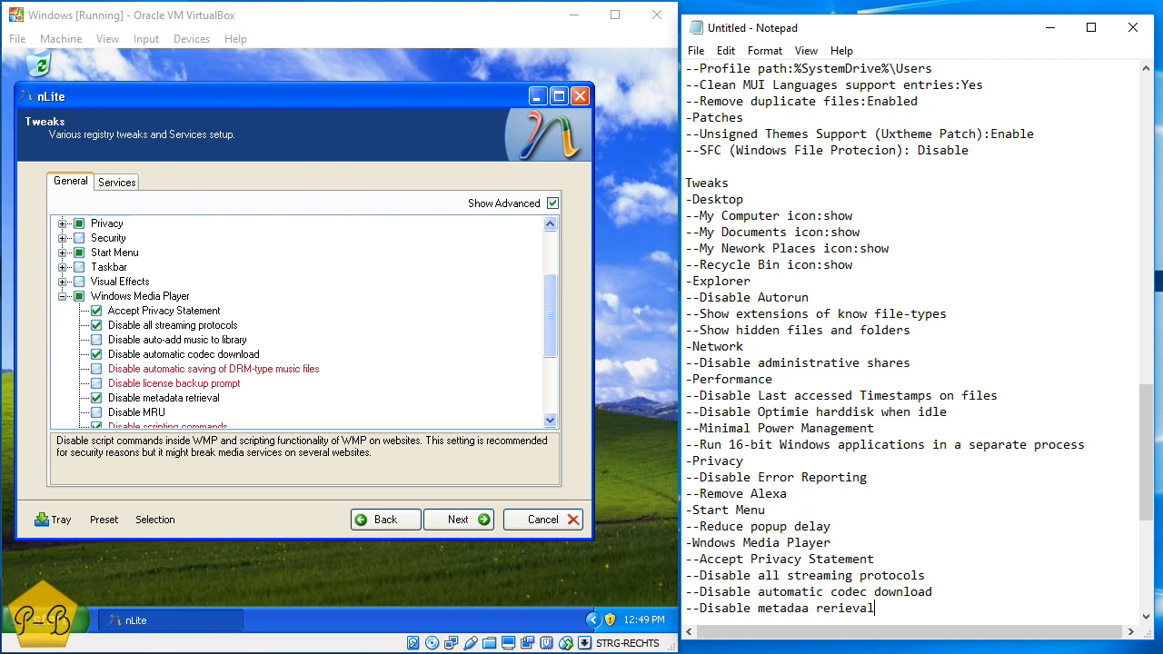
{"action": "key", "text": "Return"}
Check the remaining enabled Windows Media Player tweaks in nLite and add "--Disable scripting commands" to the Notepad list
{"action": "type", "text": "--"}
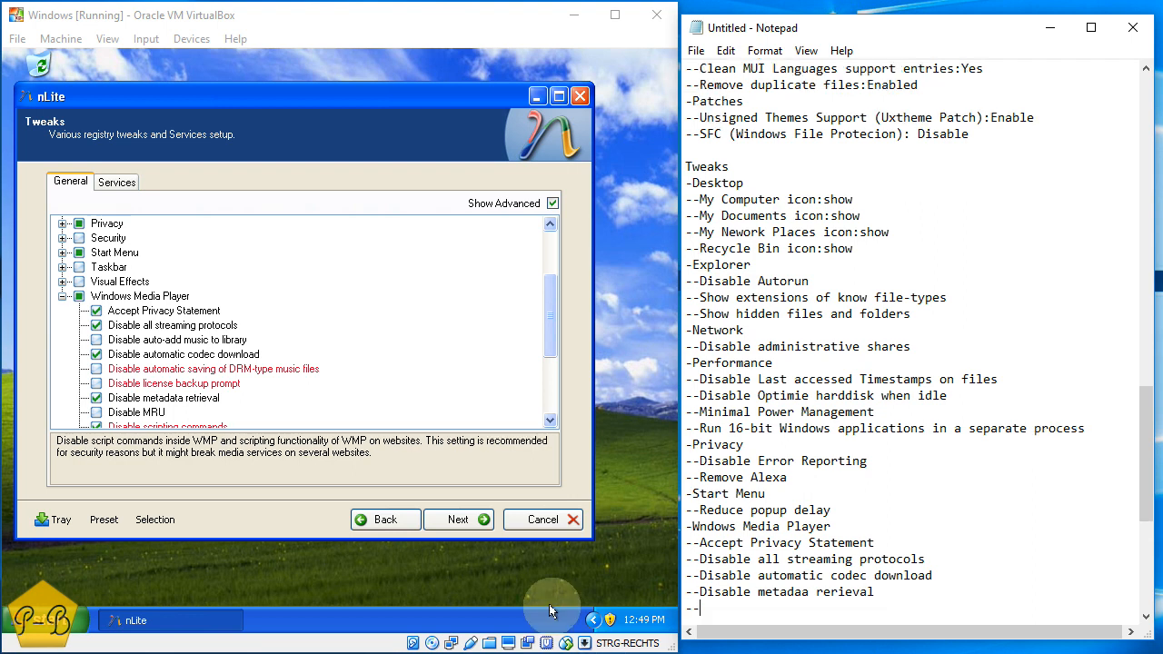
{"action": "scroll", "coordinate": [241, 413], "scroll_direction": "down", "scroll_amount": 3}
{"action": "left_click", "coordinate": [227, 400]}
{"action": "type", "text": "-"}
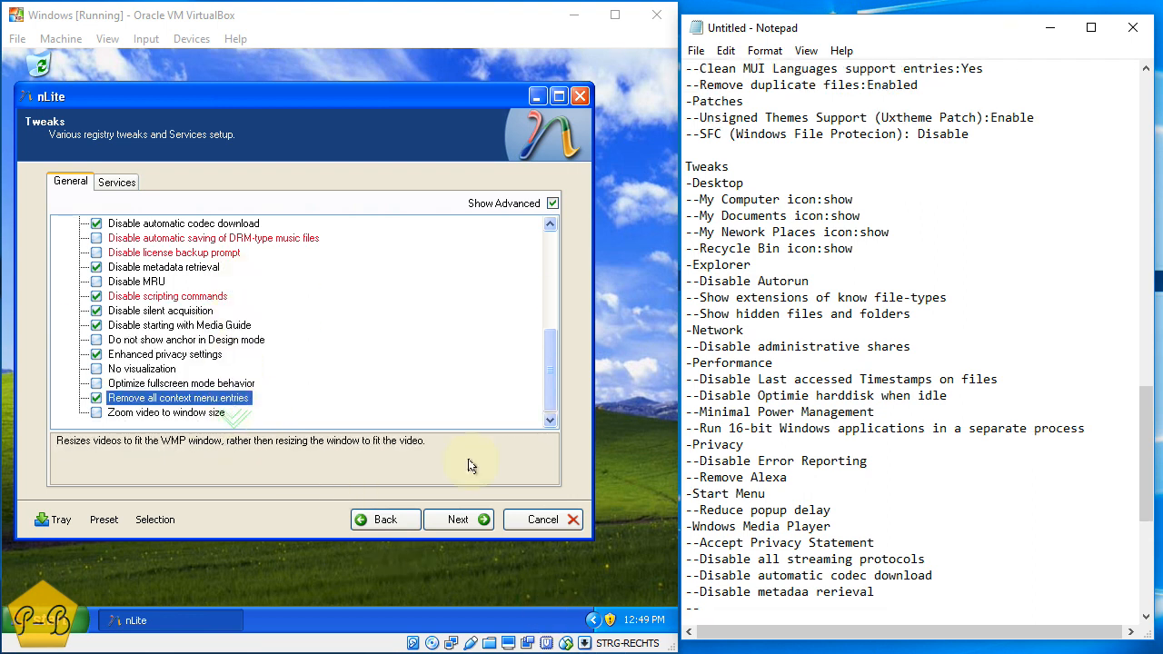
{"action": "left_click", "coordinate": [744, 605]}
{"action": "type", "text": "Disable scripting commands"}
{"action": "key", "text": "Return"}
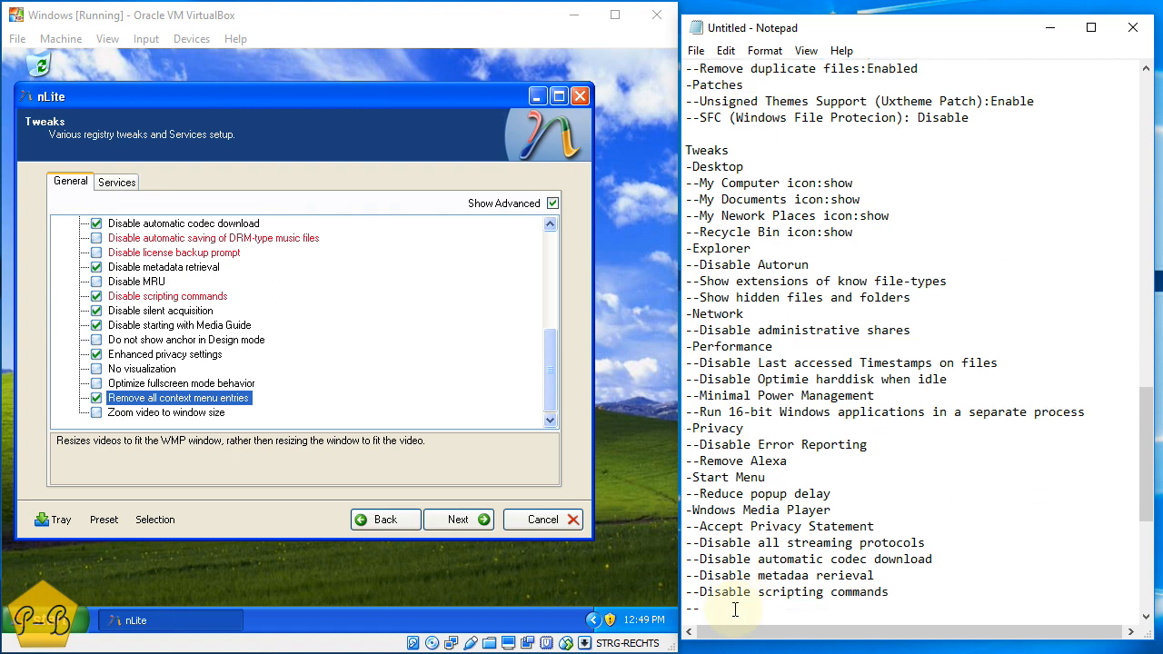
Add the entries "--Disable silent acquisition" and "--Disable starting with Media Guide" to the Notepad list
{"action": "type", "text": "--Disable silent acquisition"}
{"action": "key", "text": "Return"}
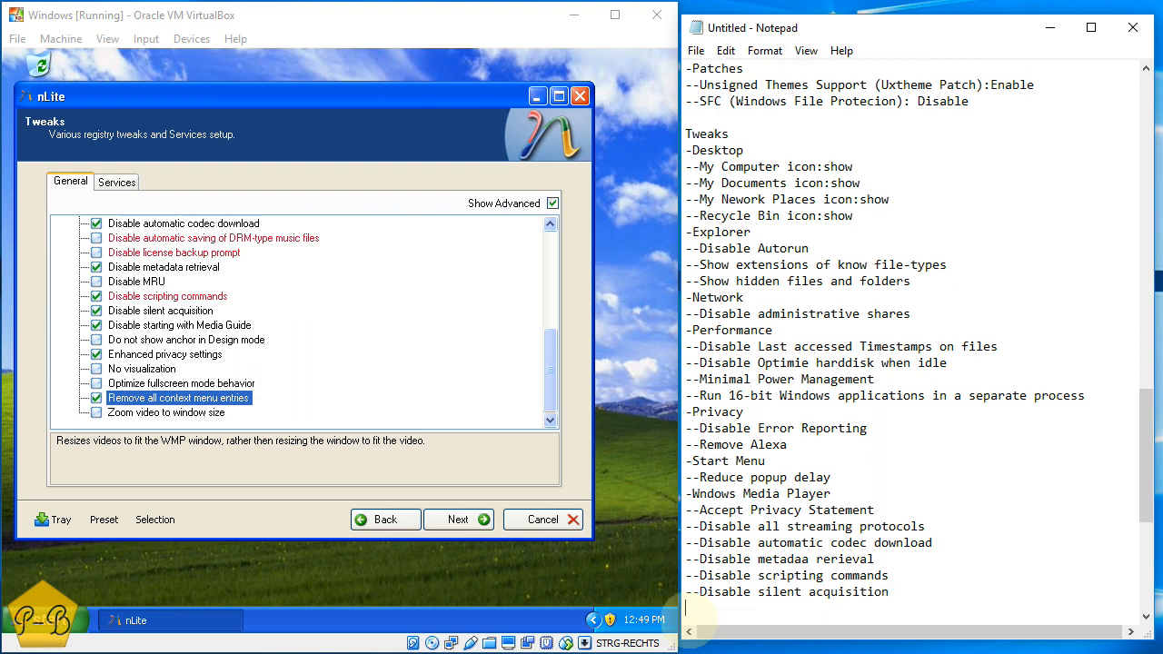
{"action": "type", "text": "--Disable starting with Media Guide"}
{"action": "key", "text": "Return"}
Add "--Enhanced privacy settings" as a new line in the Notepad list
{"action": "type", "text": "-"}
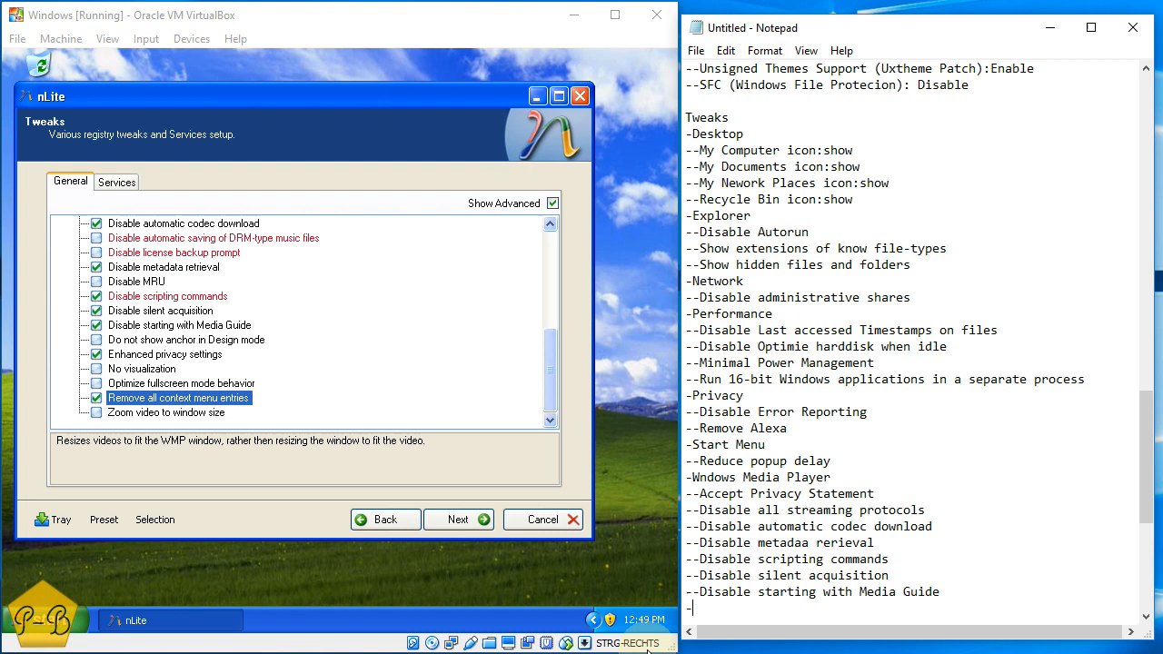
{"action": "type", "text": "-Enance"}
{"action": "key", "text": "BackSpace"}
{"action": "key", "text": "BackSpace"}
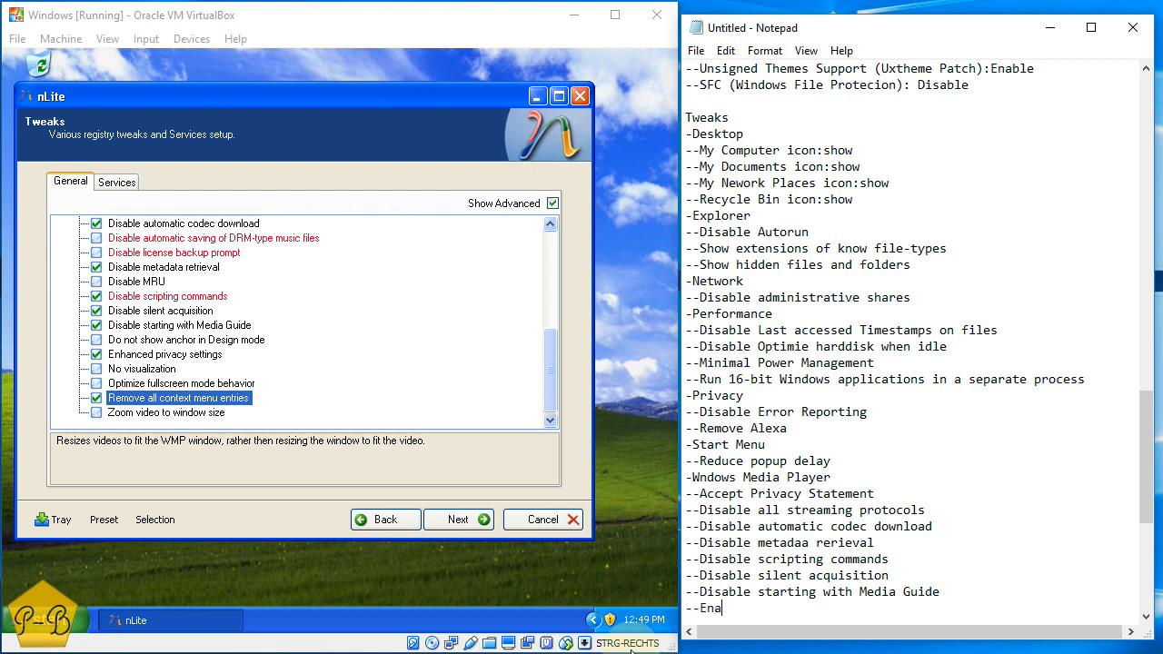
{"action": "type", "text": "hanced privacy settings"}
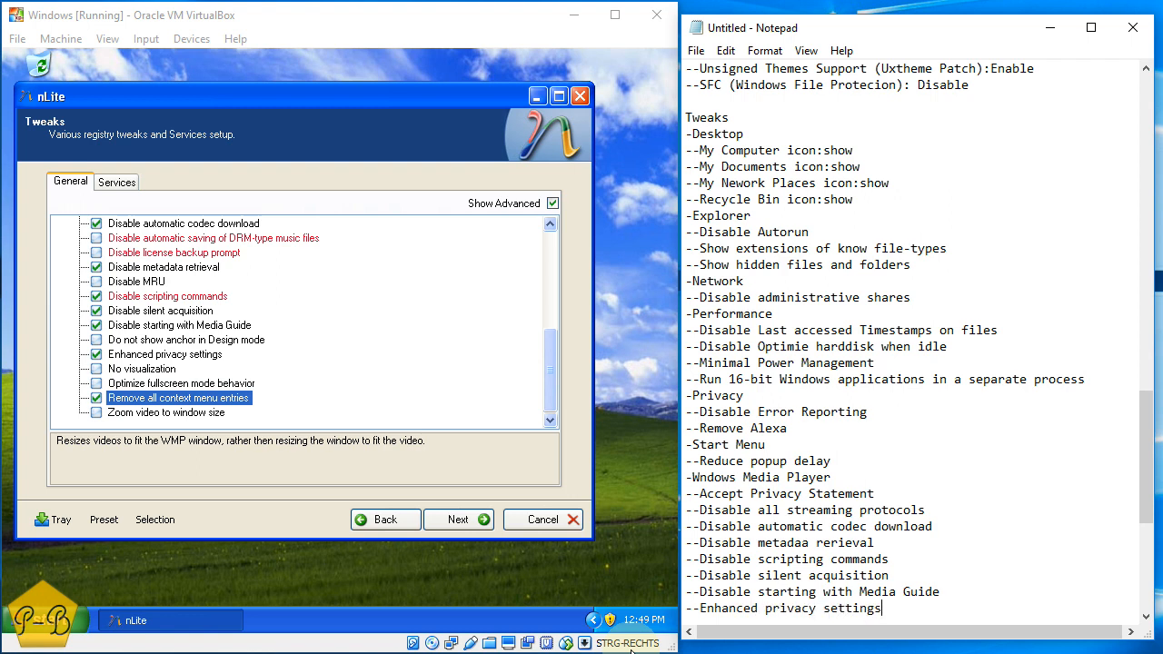
{"action": "key", "text": "Return"}
Add "--Remove all contect menu entries" to the Notepad list, followed by a blank line
{"action": "type", "text": "R"}
{"action": "key", "text": "BackSpace"}
{"action": "type", "text": "..R"}
{"action": "key", "text": "BackSpace"}
{"action": "key", "text": "BackSpace"}
{"action": "type", "text": "---Rem"}
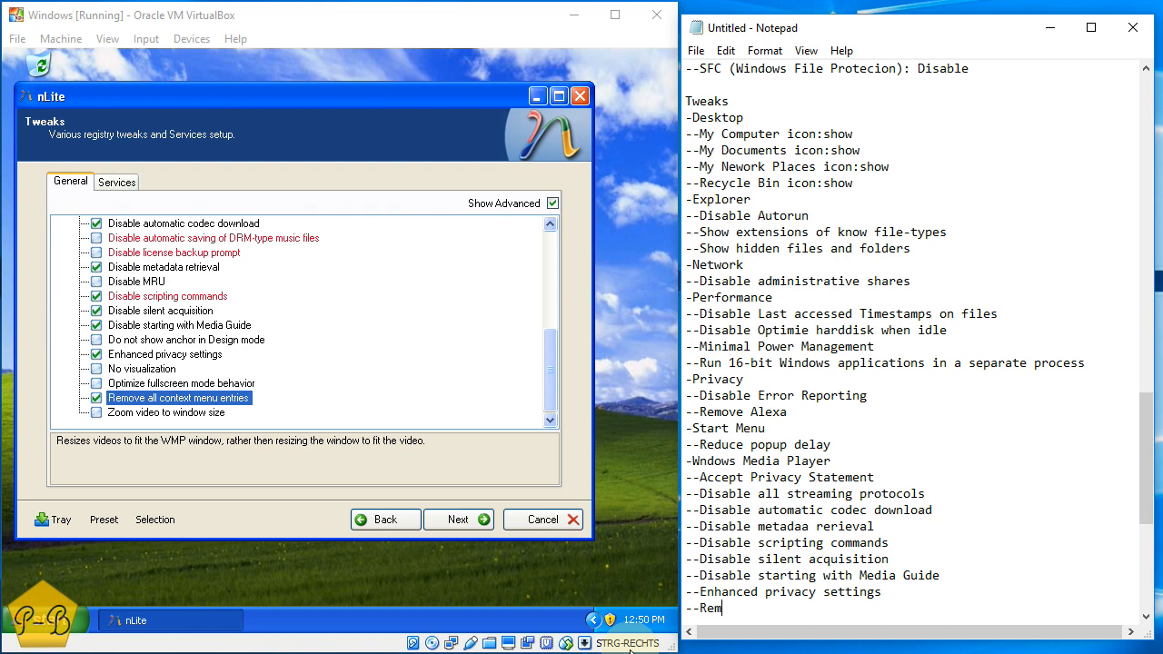
{"action": "type", "text": "ove all contect menu entries"}
{"action": "key", "text": "Return"}
{"action": "key", "text": "Return"}
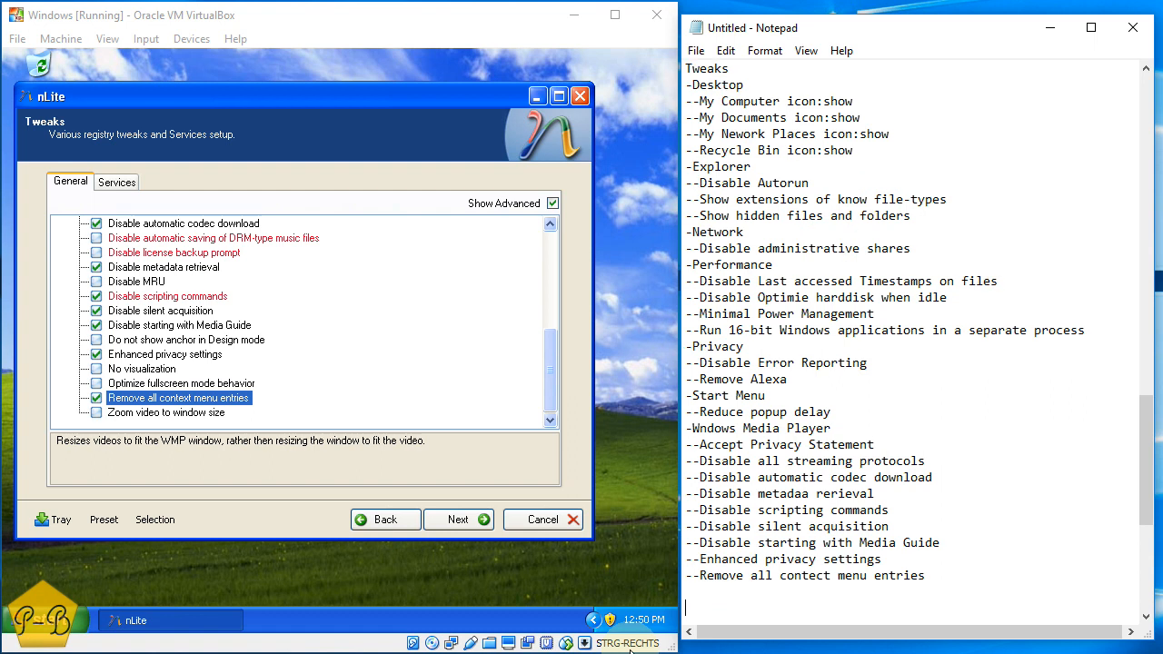
Show the Services tweaks in nLite and add the heading "Services" with a new line after it in the Notepad list
{"action": "left_click", "coordinate": [128, 184]}
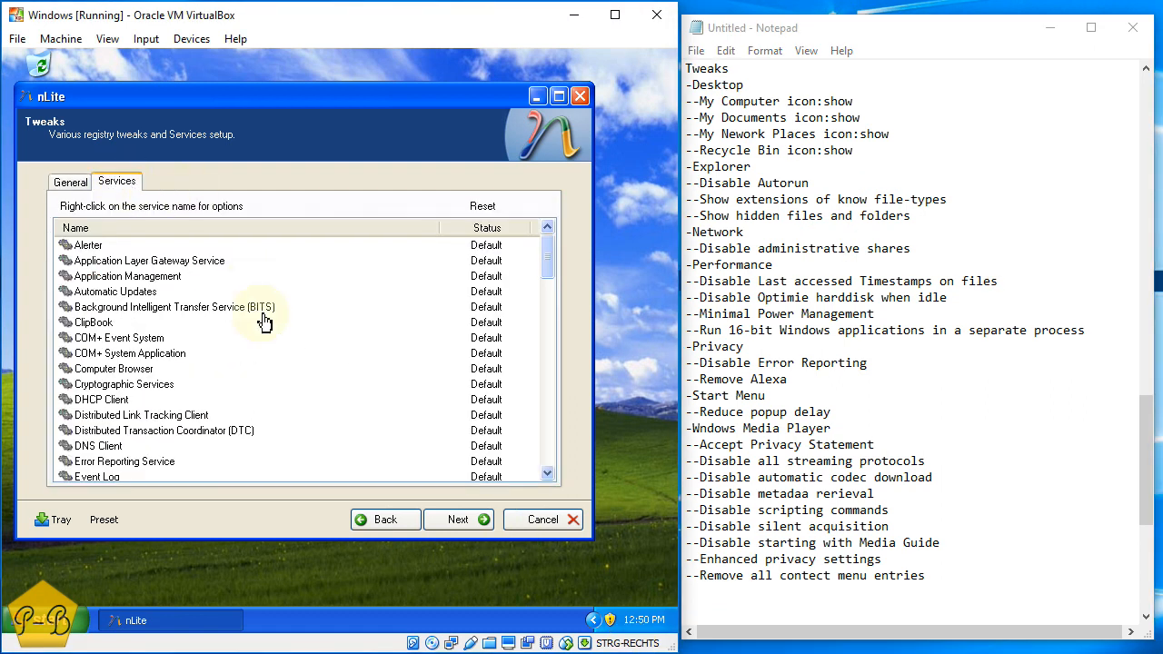
{"action": "mouse_move", "coordinate": [548, 263]}
{"action": "left_mouse_down"}
{"action": "mouse_move", "coordinate": [540, 460]}
{"action": "mouse_move", "coordinate": [541, 251]}
{"action": "left_mouse_up"}
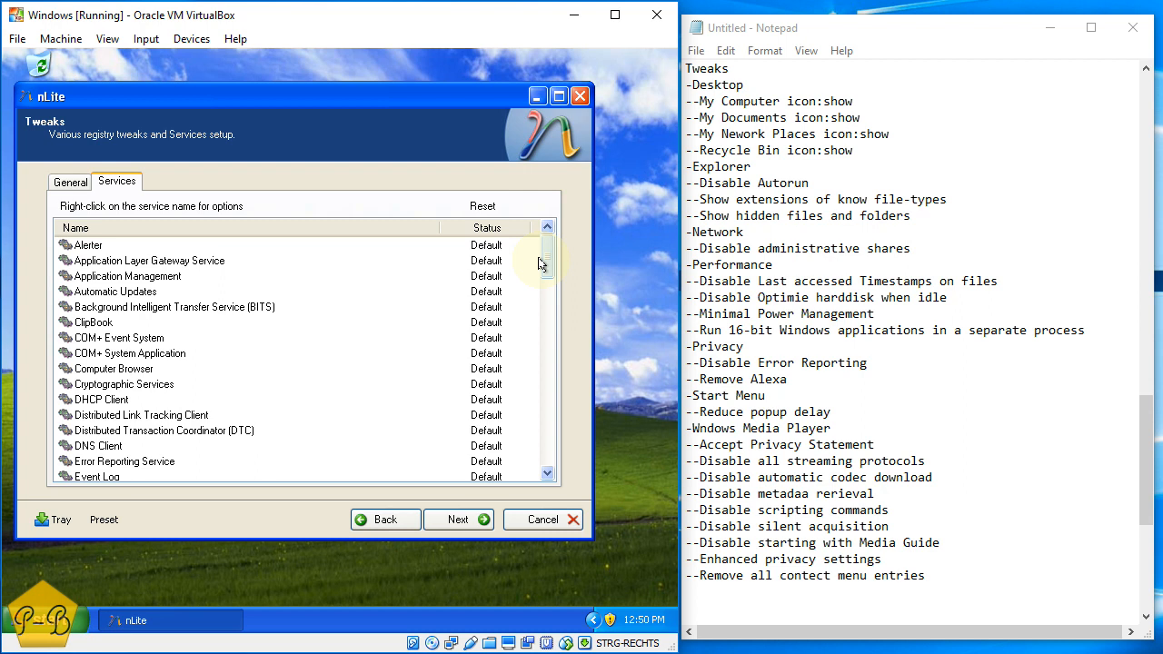
{"action": "left_click", "coordinate": [708, 618]}
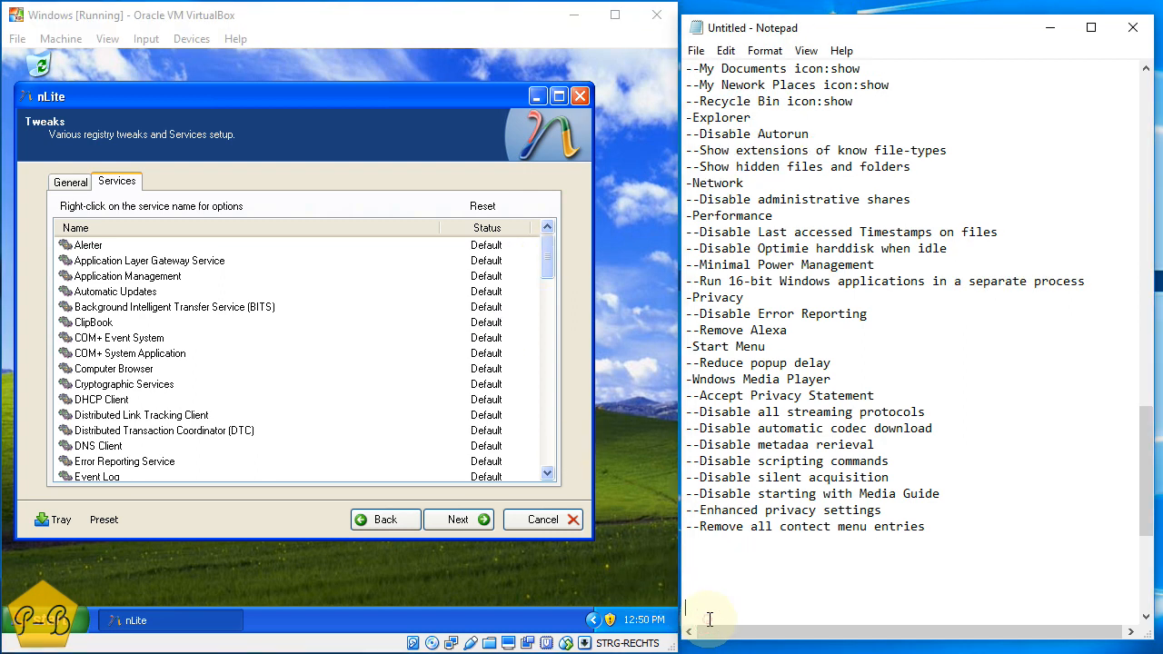
{"action": "left_click", "coordinate": [715, 559]}
{"action": "type", "text": "Services"}
{"action": "key", "text": "Return"}
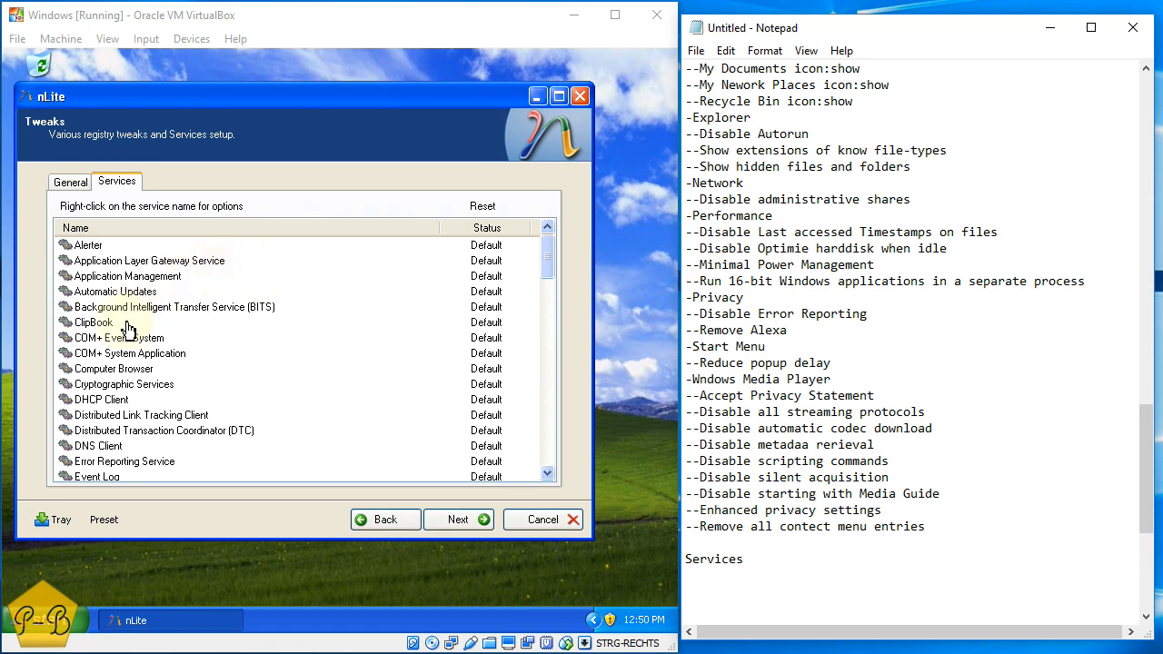
Look through the nLite service list from Alerter down to Net Logon and return to its beginning
{"action": "left_click", "coordinate": [141, 369]}
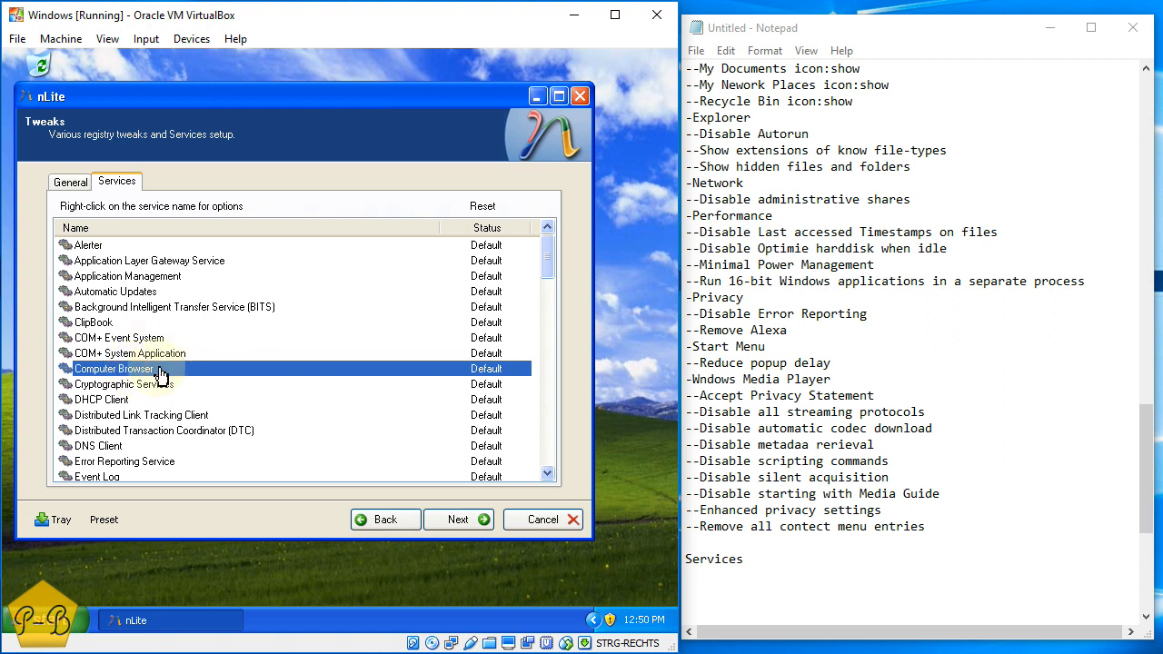
{"action": "left_click", "coordinate": [175, 418]}
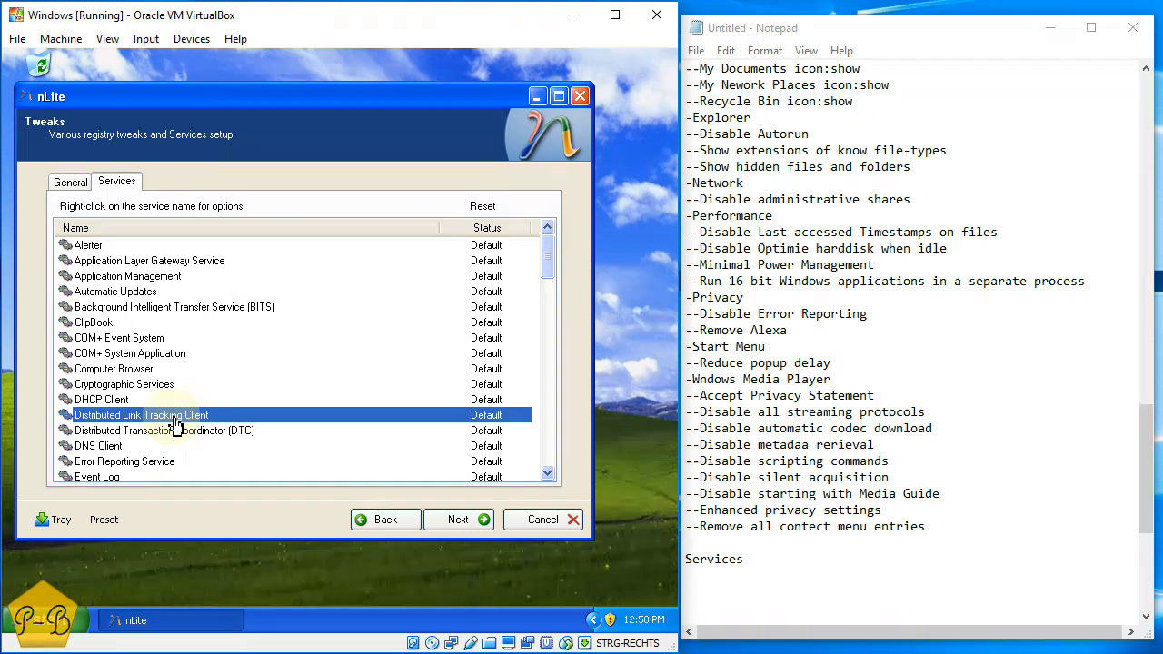
{"action": "scroll", "coordinate": [177, 422], "scroll_direction": "down", "scroll_amount": 1}
{"action": "scroll", "coordinate": [181, 422], "scroll_direction": "down", "scroll_amount": 1}
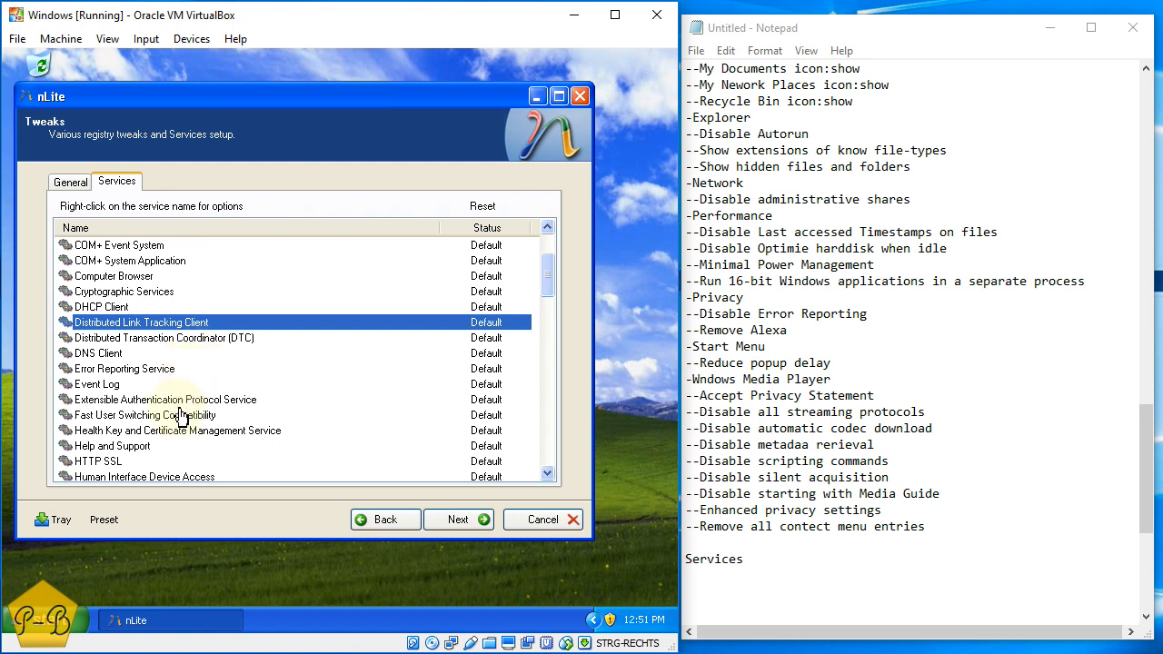
{"action": "left_click", "coordinate": [154, 433]}
{"action": "scroll", "coordinate": [154, 434], "scroll_direction": "down", "scroll_amount": 2}
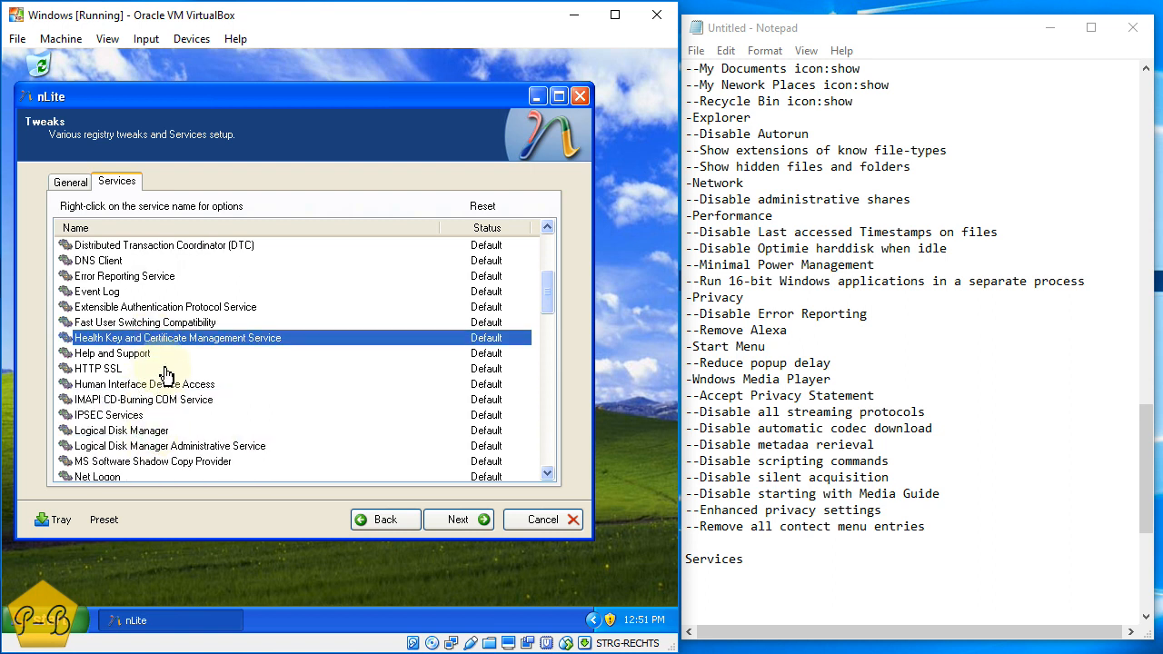
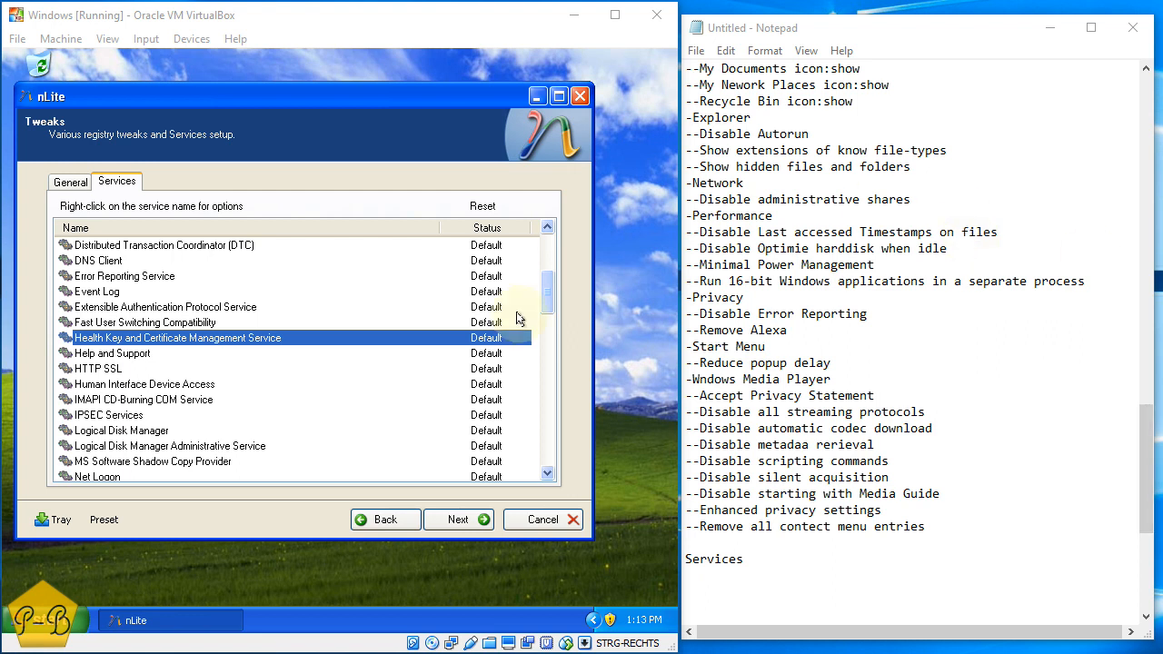
{"action": "scroll", "coordinate": [223, 304], "scroll_direction": "up", "scroll_amount": 4}
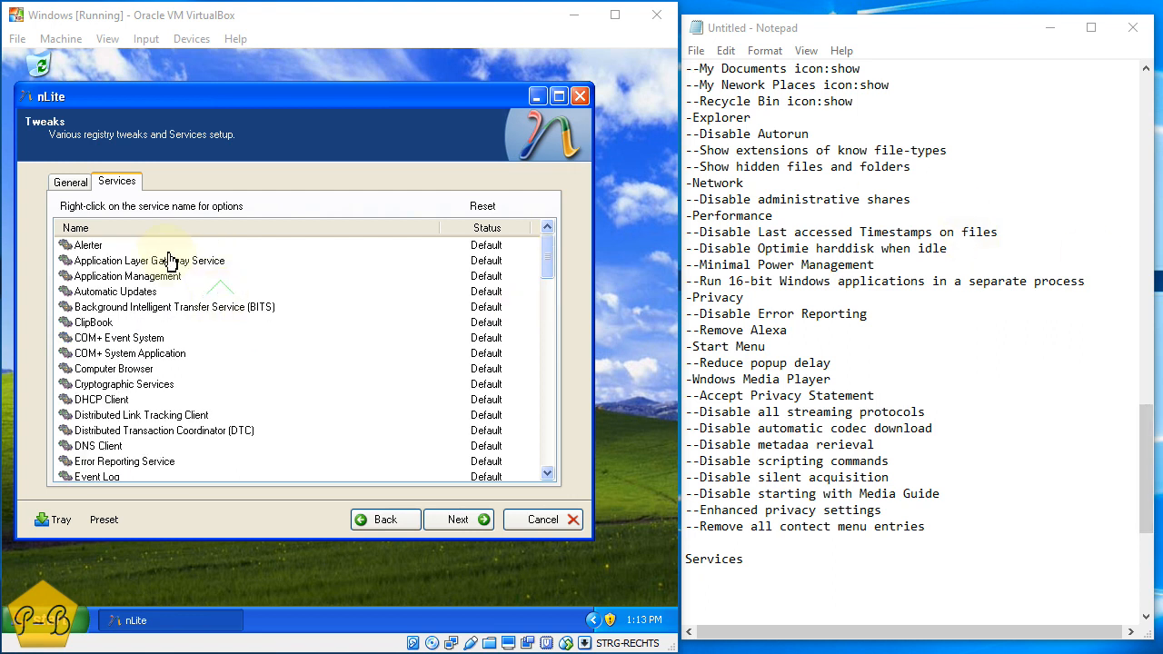
Set the Alerter service to Disabled in the nLite service list
{"action": "left_click", "coordinate": [166, 251]}
{"action": "left_click", "coordinate": [166, 252]}
{"action": "right_click", "coordinate": [164, 247]}
{"action": "left_click", "coordinate": [195, 310]}
Set the Application Layer Gateway Service and the Application Management service to Manual
{"action": "left_click", "coordinate": [206, 265]}
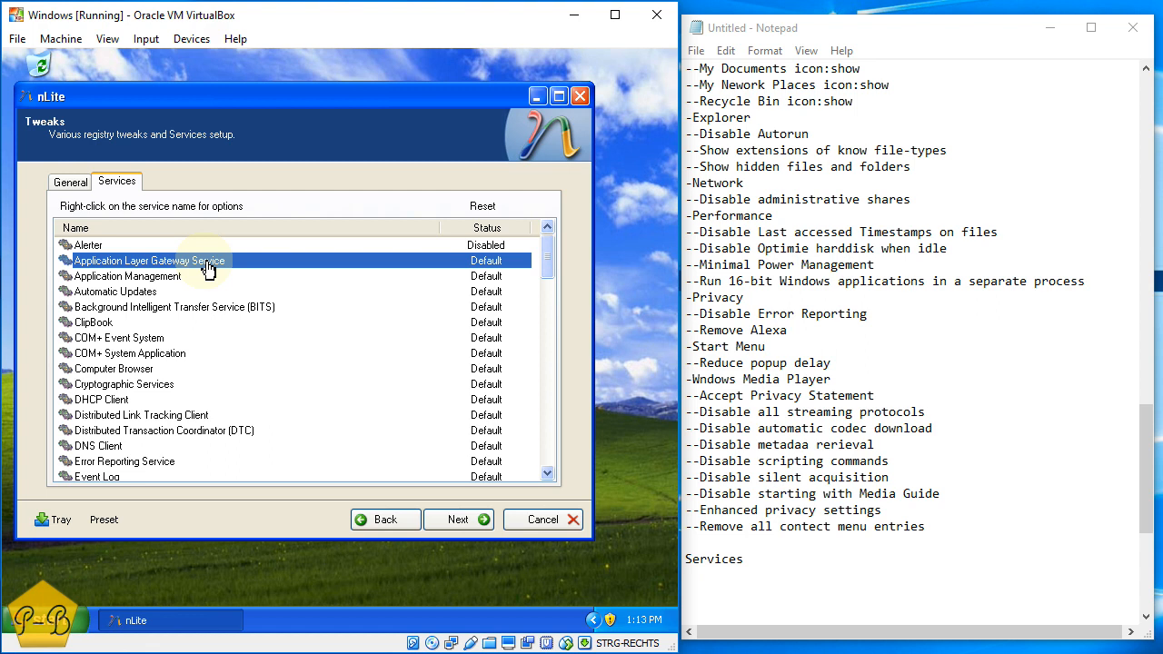
{"action": "right_click", "coordinate": [209, 266]}
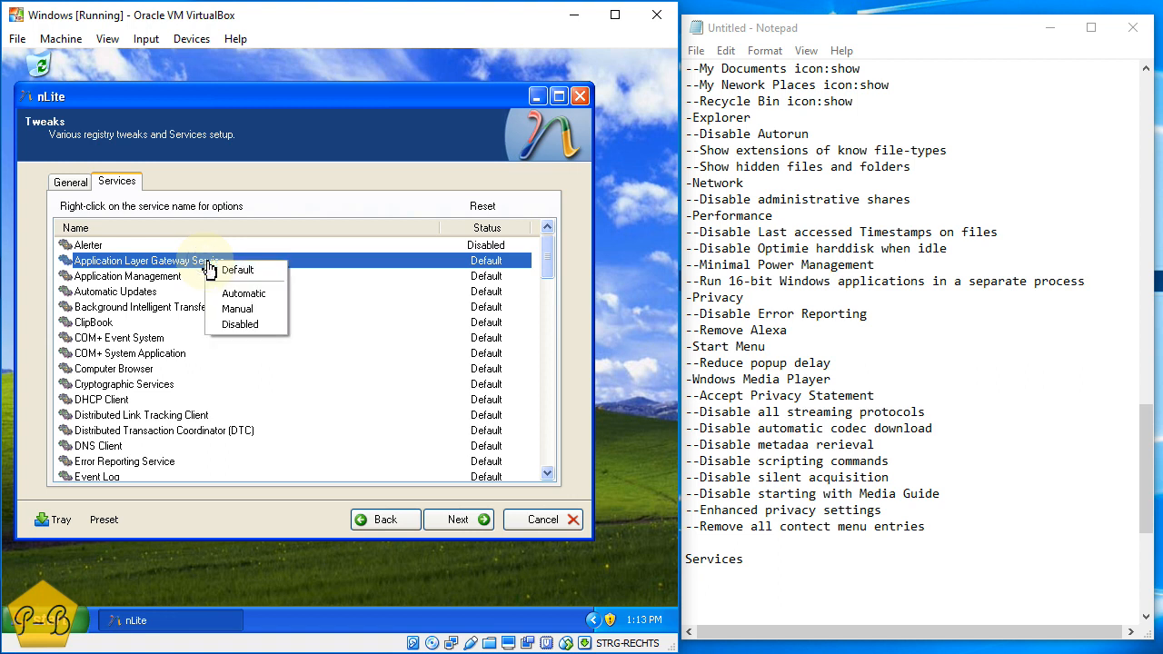
{"action": "left_click", "coordinate": [228, 303]}
{"action": "right_click", "coordinate": [223, 277]}
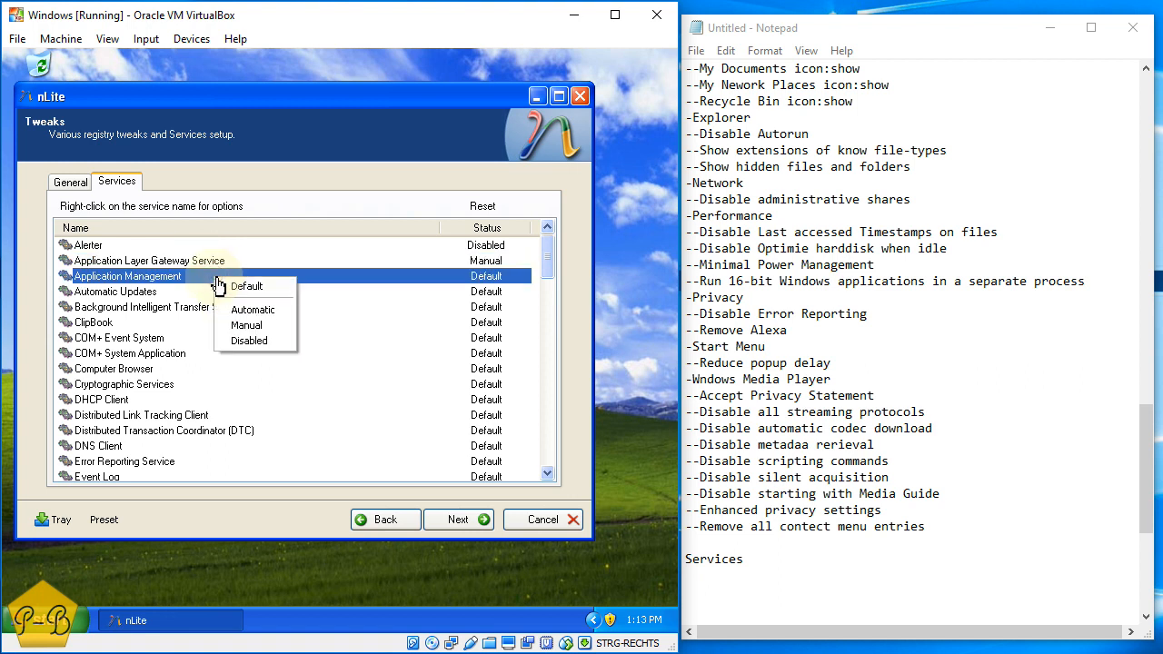
{"action": "left_click", "coordinate": [241, 321]}
Set the Automatic Updates and Background Intelligent Transfer Service (BITS) services to Manual
{"action": "right_click", "coordinate": [197, 290]}
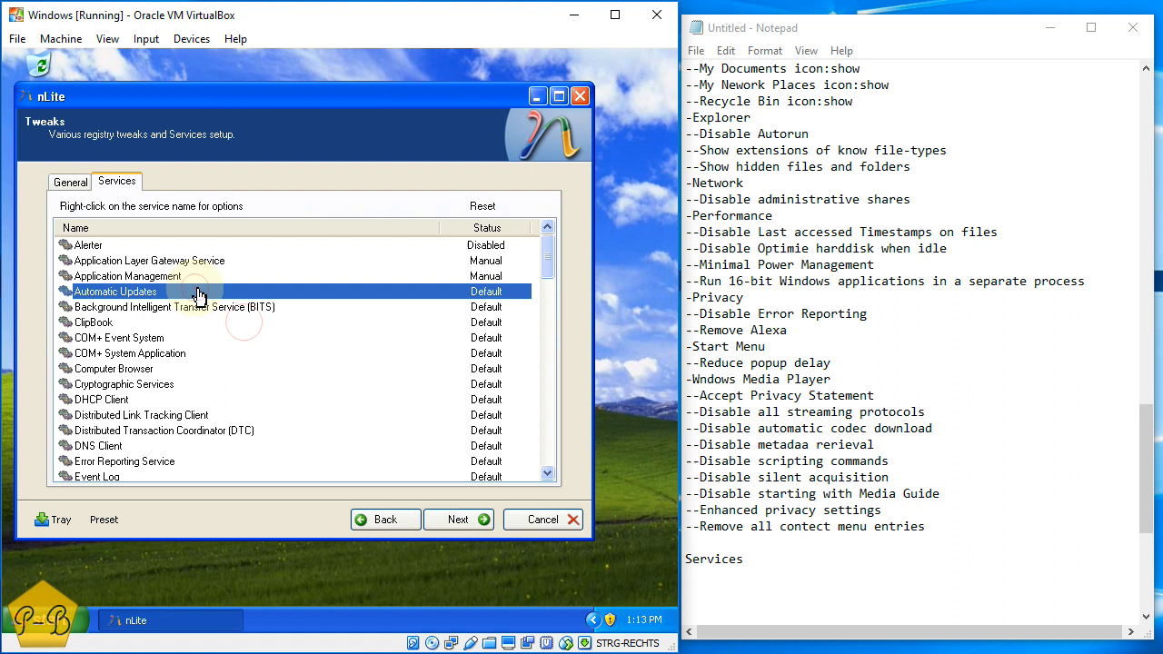
{"action": "left_click", "coordinate": [221, 335]}
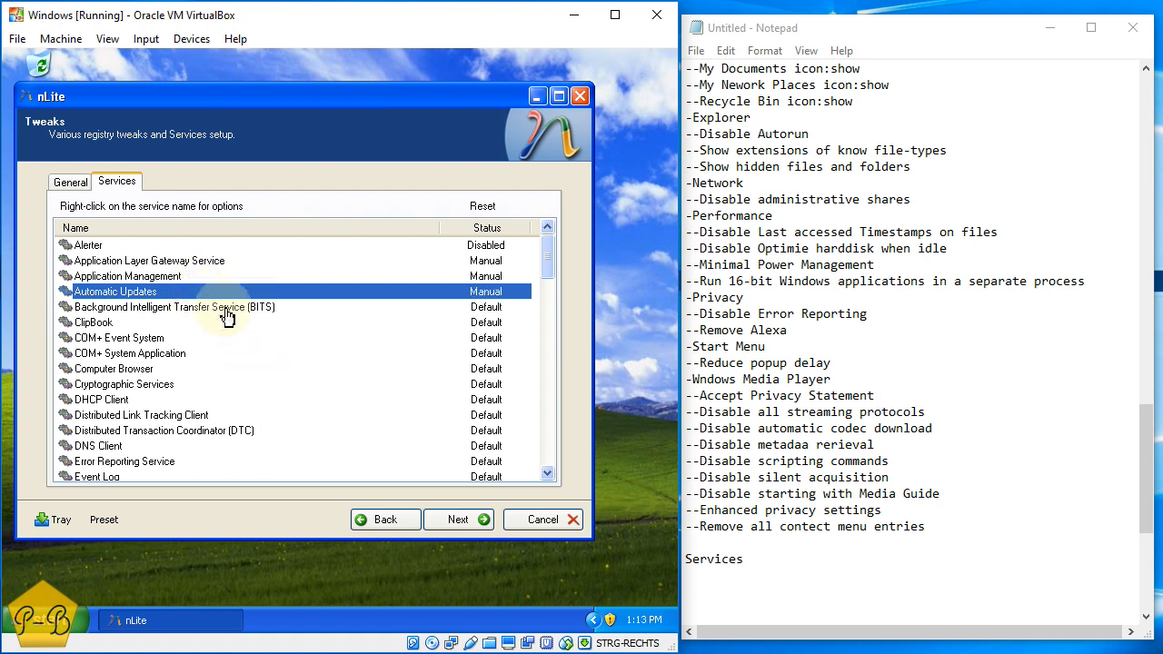
{"action": "left_click", "coordinate": [226, 310]}
{"action": "right_click", "coordinate": [226, 310]}
{"action": "left_click", "coordinate": [245, 356]}
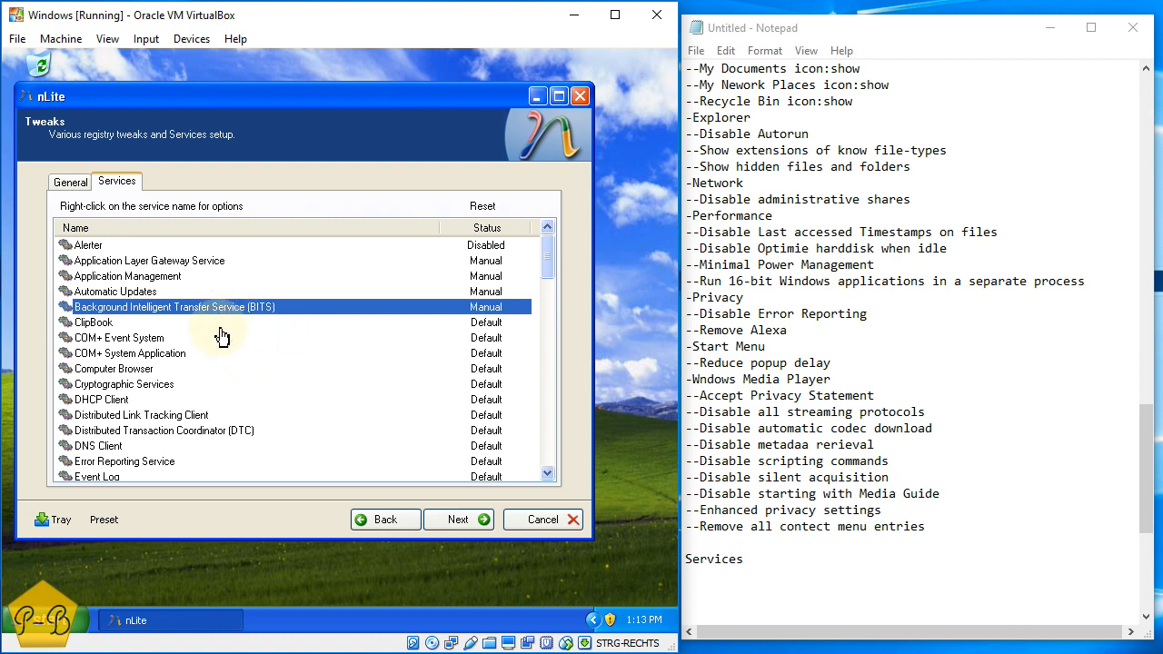
Set the ClipBook service to Manual
{"action": "left_click", "coordinate": [220, 323]}
{"action": "right_click", "coordinate": [218, 325]}
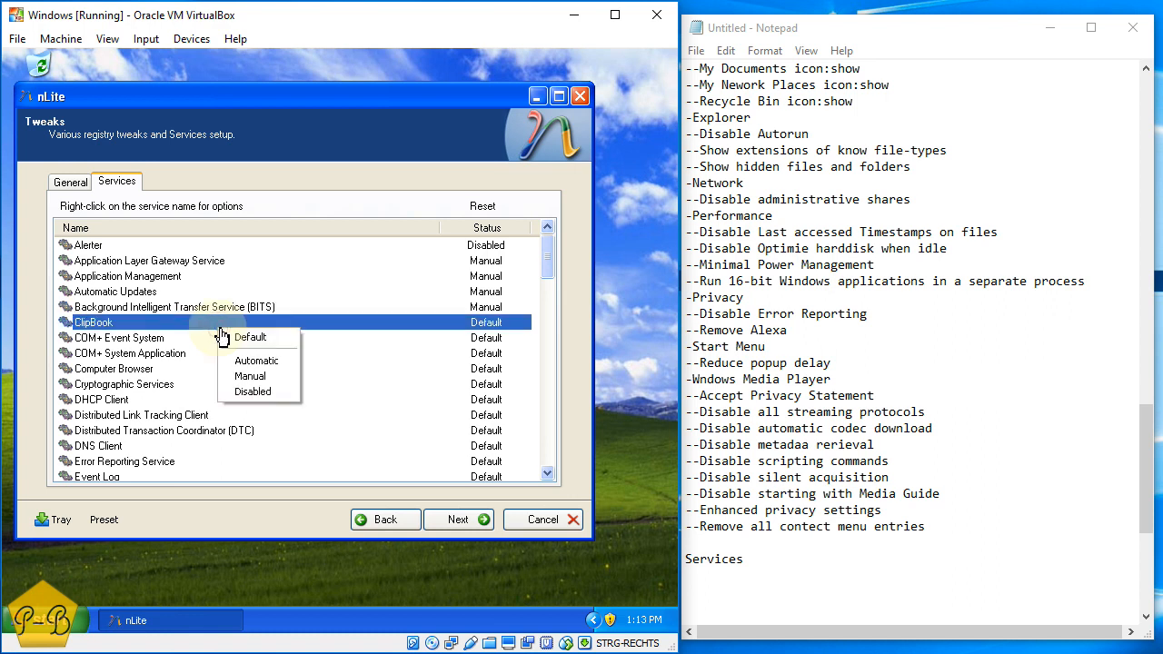
{"action": "left_click", "coordinate": [250, 380]}
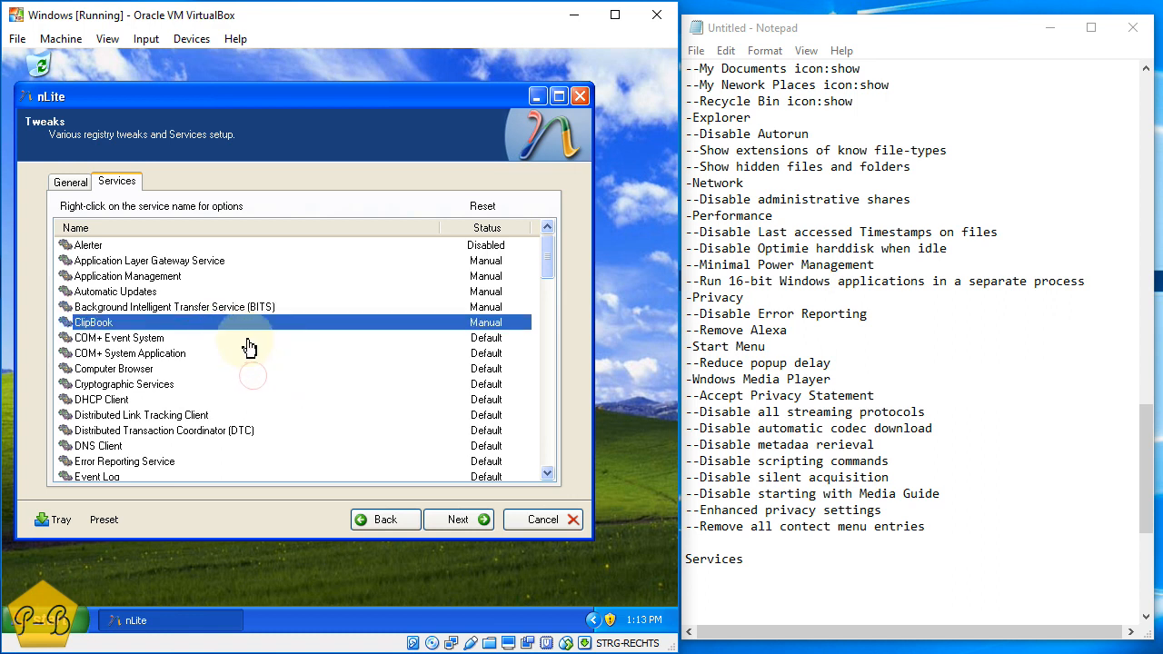
Set the COM+ Event System and COM+ System Application services to Manual
{"action": "left_click", "coordinate": [248, 340]}
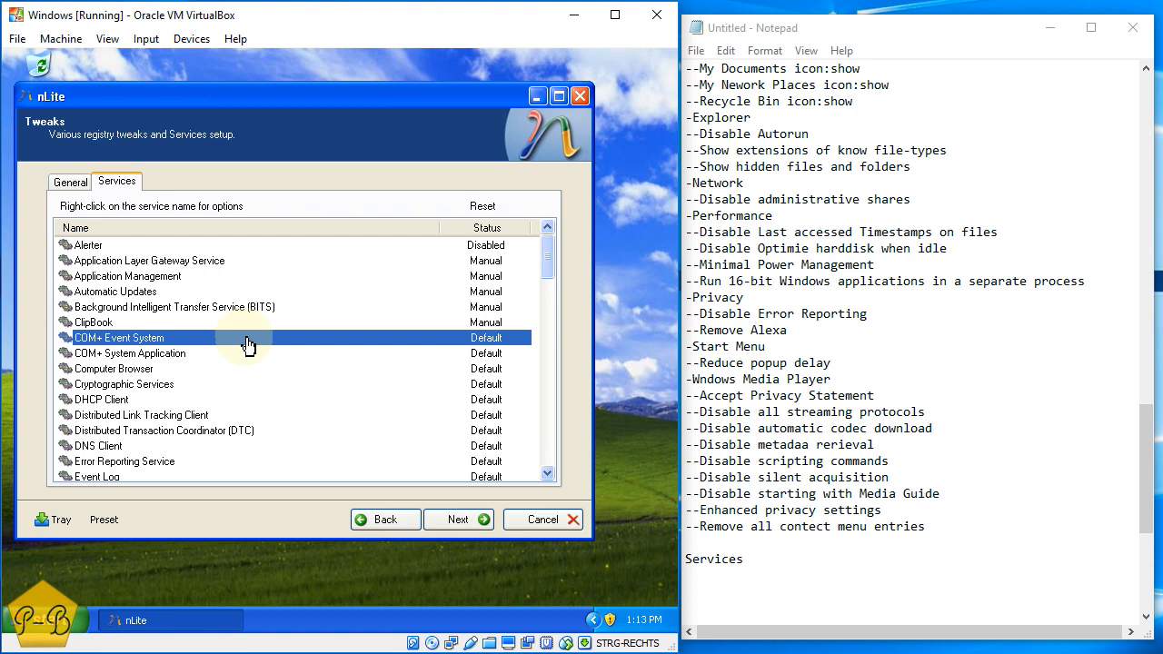
{"action": "right_click", "coordinate": [248, 343]}
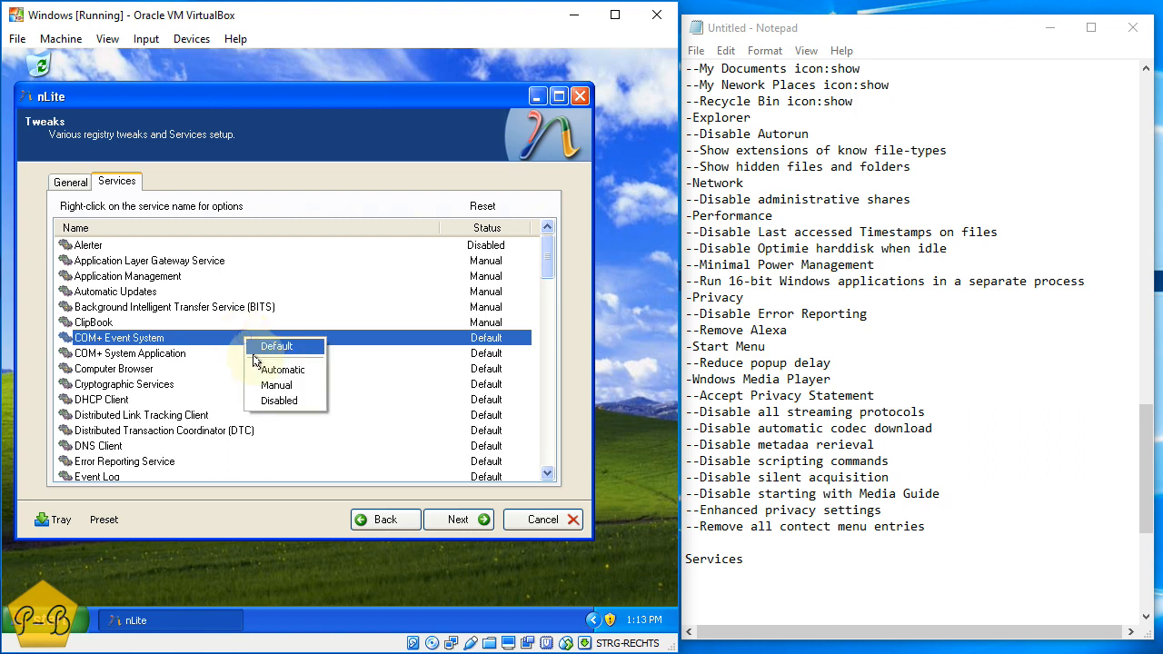
{"action": "left_click", "coordinate": [271, 385]}
{"action": "left_click", "coordinate": [262, 356]}
{"action": "right_click", "coordinate": [259, 355]}
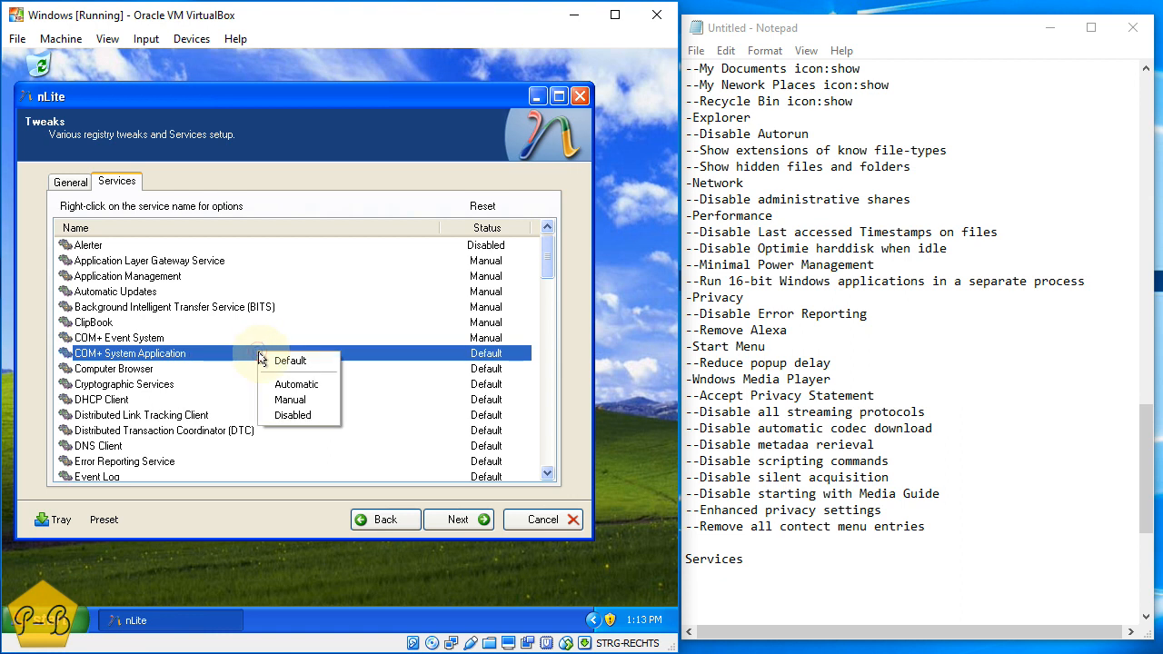
{"action": "left_click", "coordinate": [292, 403]}
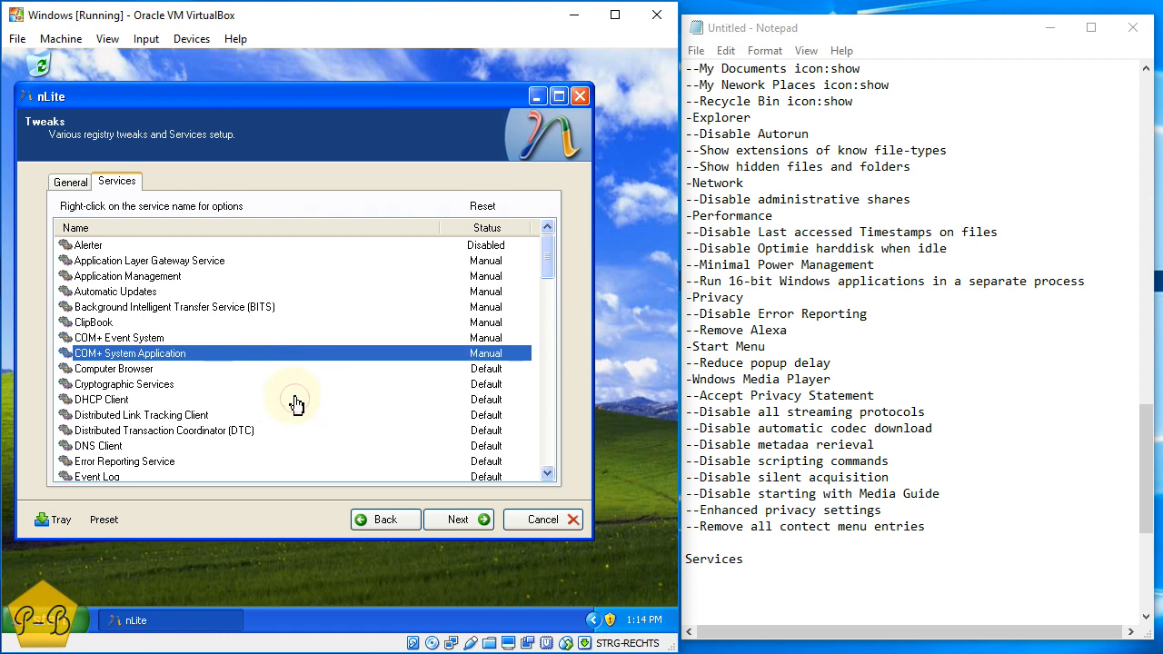
Set the Distributed Link Tracking Client and Distributed Transaction Coordinator (DTC) services to Manual
{"action": "left_click", "coordinate": [256, 372]}
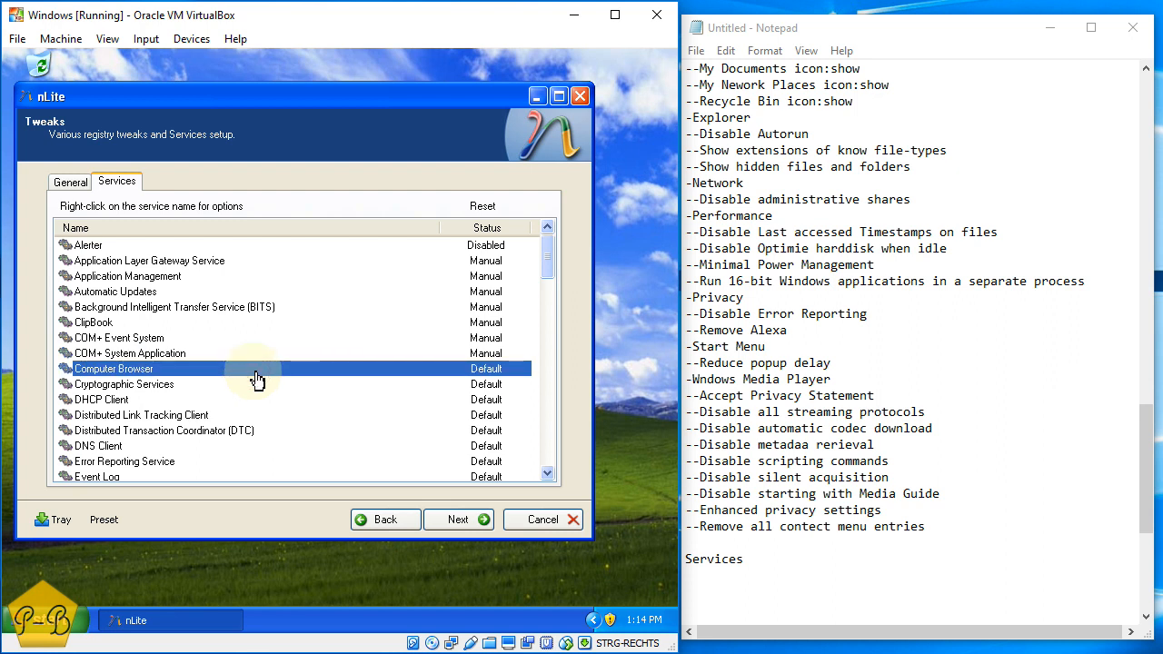
{"action": "left_click", "coordinate": [249, 385]}
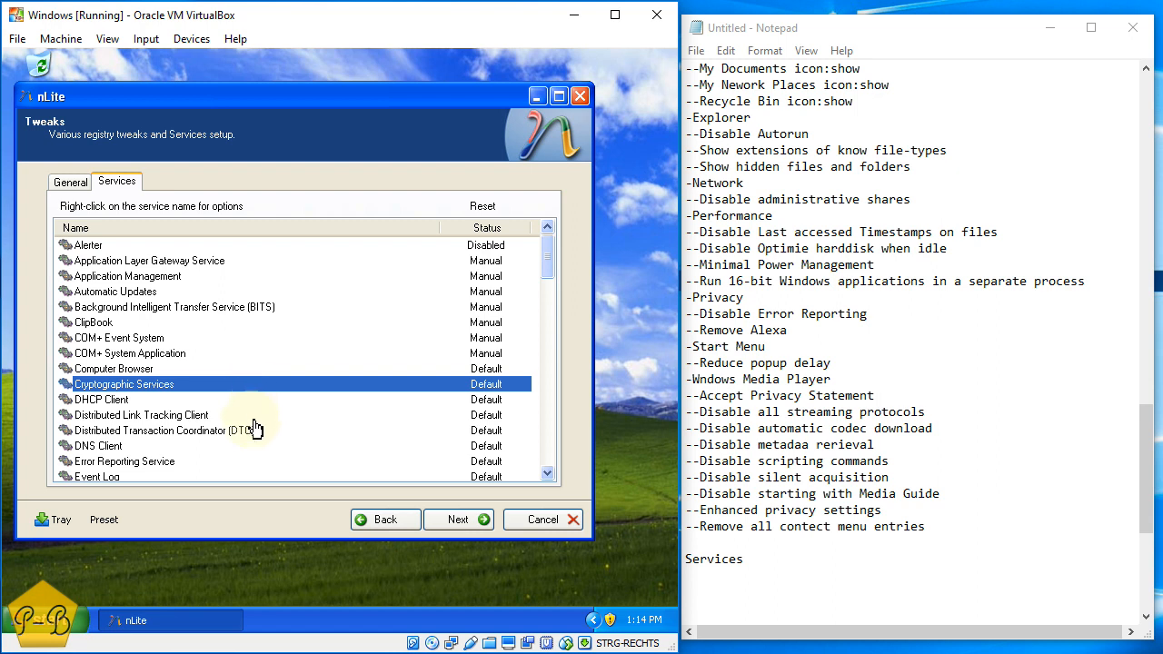
{"action": "left_click", "coordinate": [254, 415]}
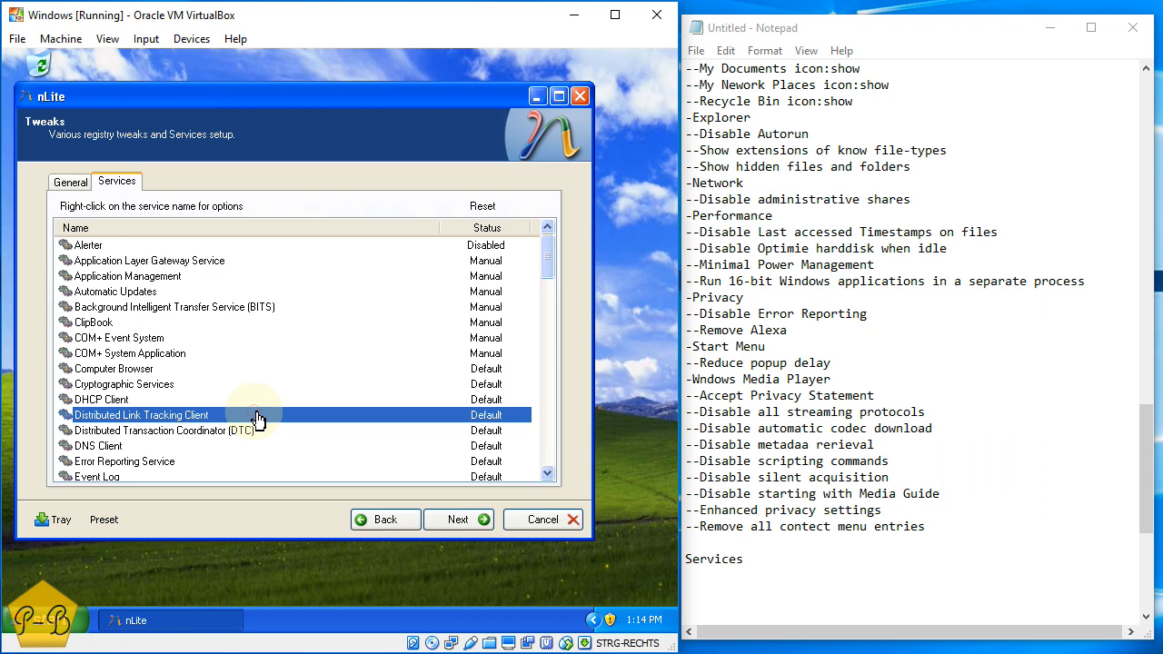
{"action": "right_click", "coordinate": [256, 418]}
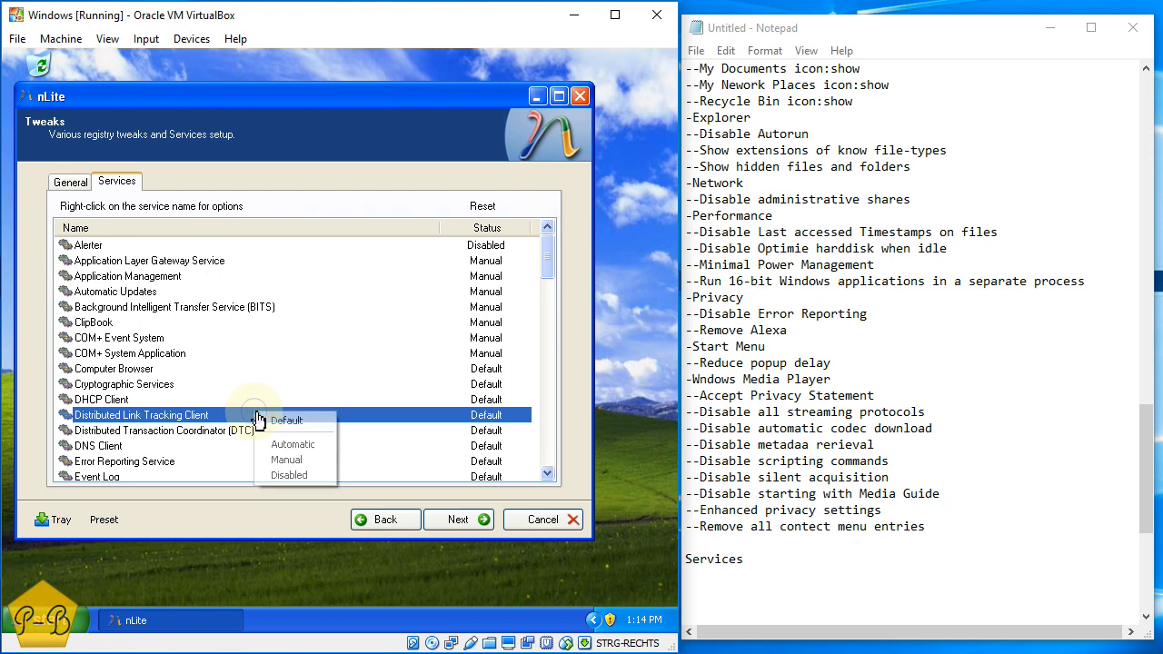
{"action": "left_click", "coordinate": [281, 458]}
{"action": "right_click", "coordinate": [273, 435]}
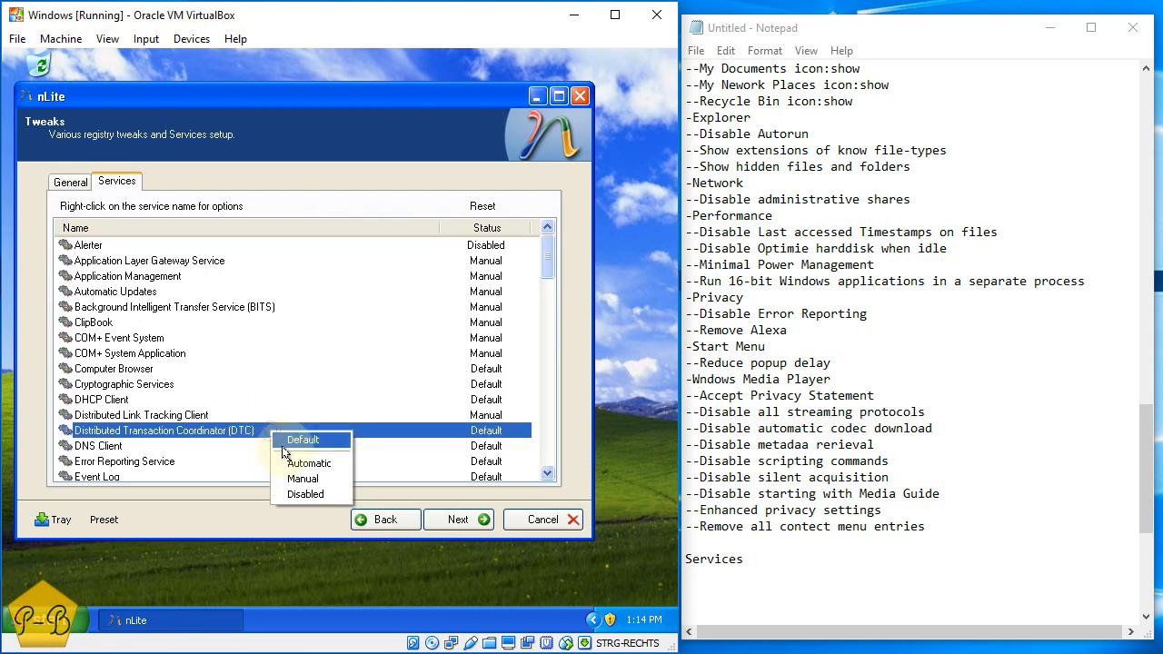
{"action": "left_click", "coordinate": [302, 479]}
Set the Error Reporting Service to Disabled
{"action": "left_click", "coordinate": [260, 450]}
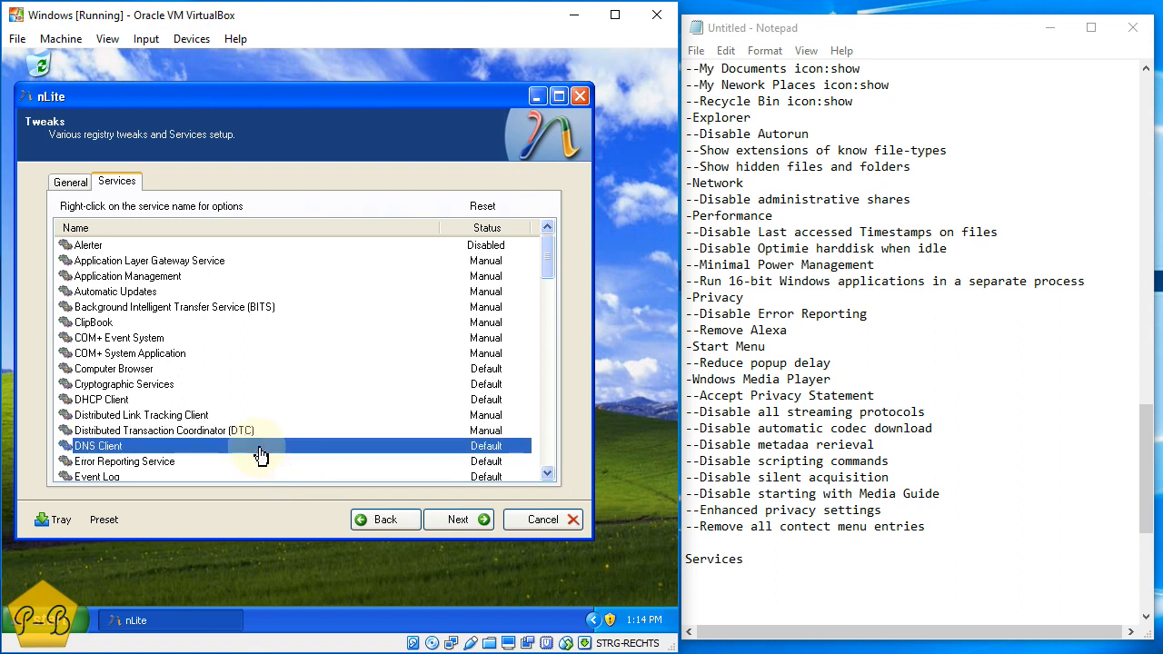
{"action": "scroll", "coordinate": [259, 452], "scroll_direction": "down", "scroll_amount": 3}
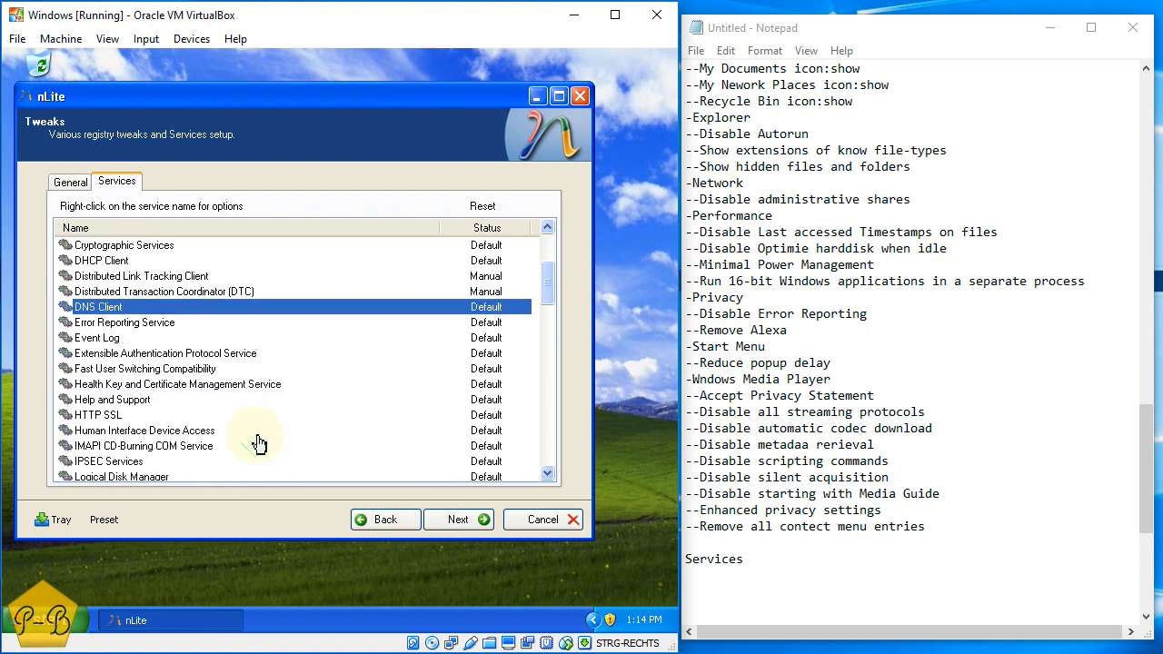
{"action": "right_click", "coordinate": [203, 330]}
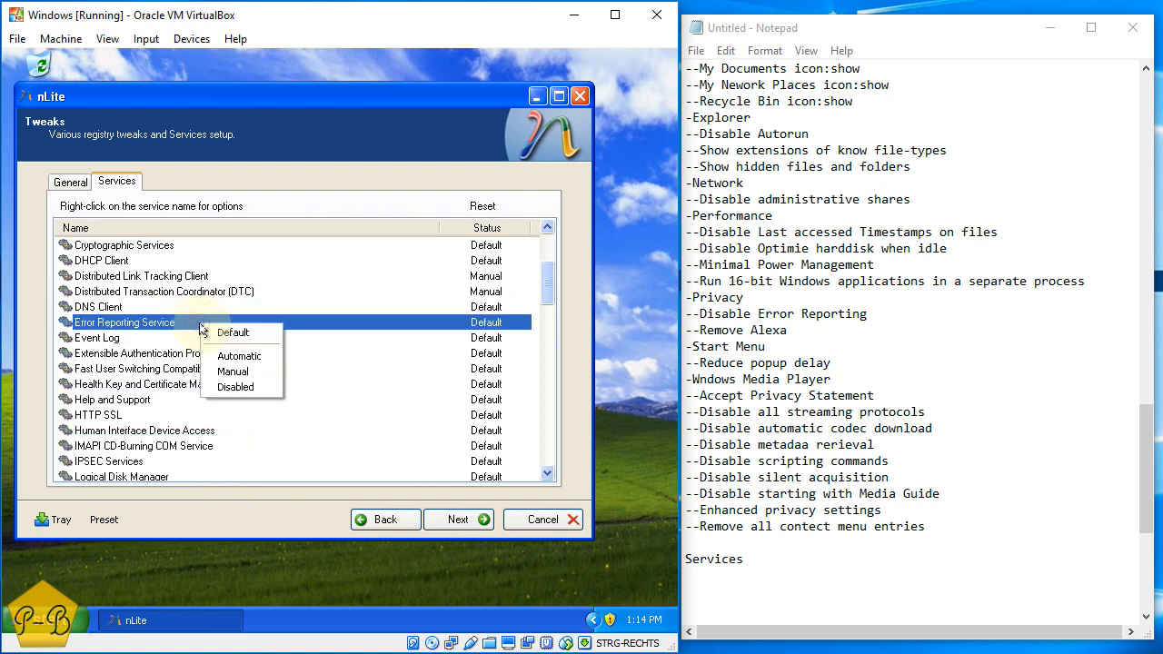
{"action": "left_click", "coordinate": [240, 386]}
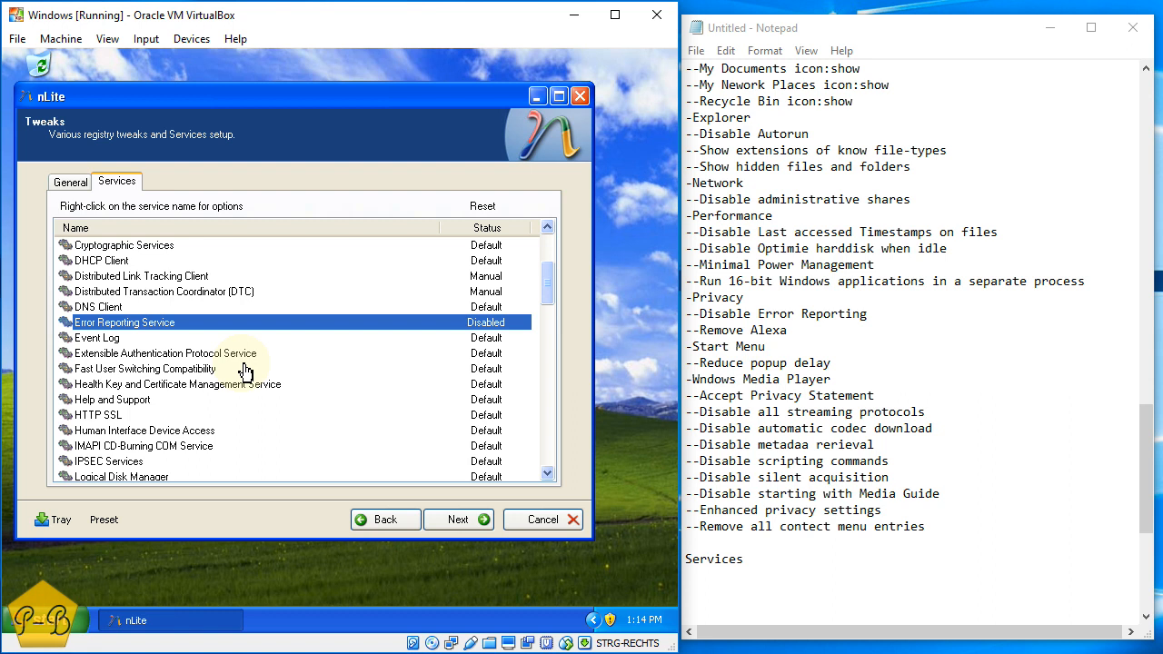
Set the Health Key and Certificate Management Service to Manual
{"action": "left_click", "coordinate": [245, 359]}
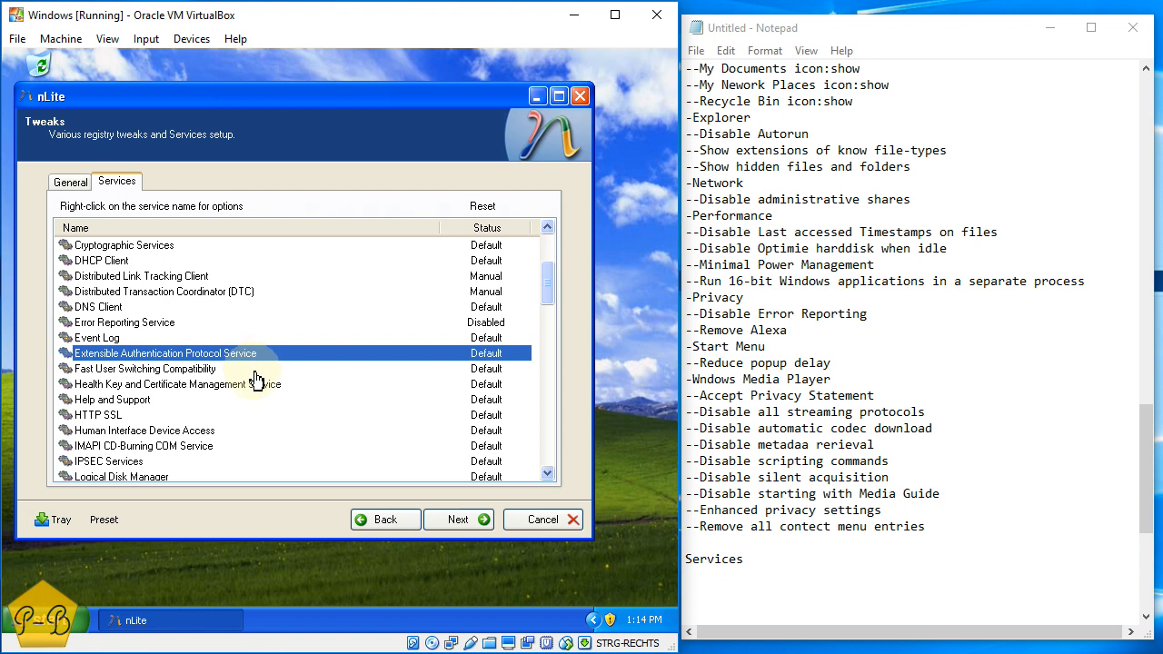
{"action": "left_click", "coordinate": [257, 385]}
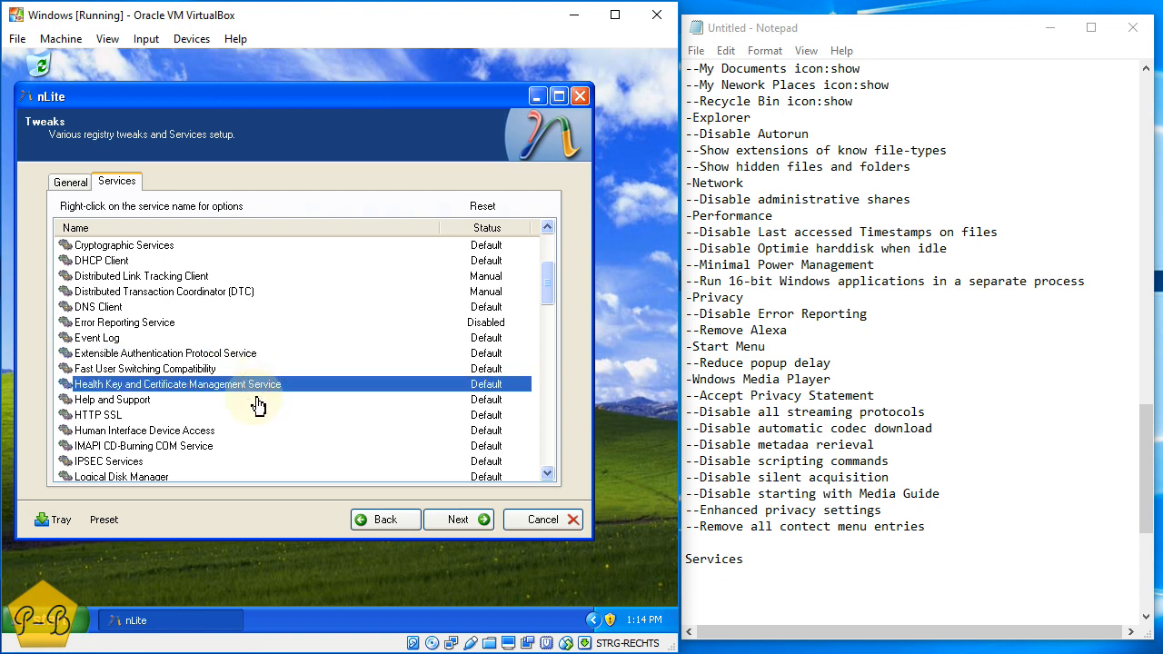
{"action": "right_click", "coordinate": [254, 386]}
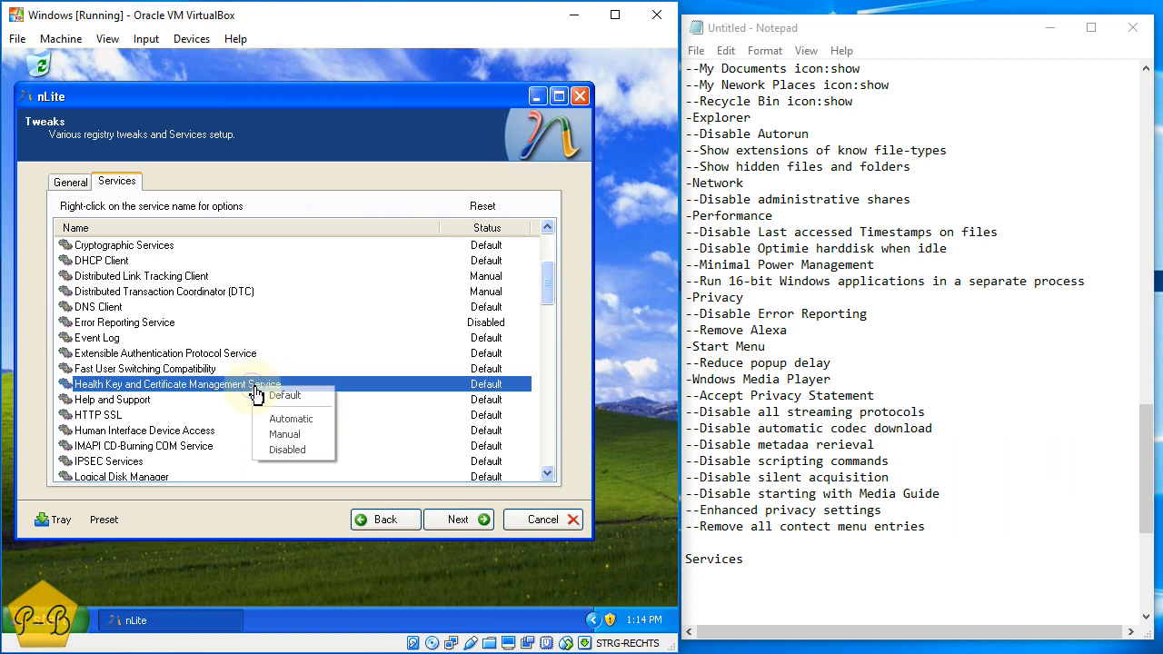
{"action": "left_click", "coordinate": [283, 434]}
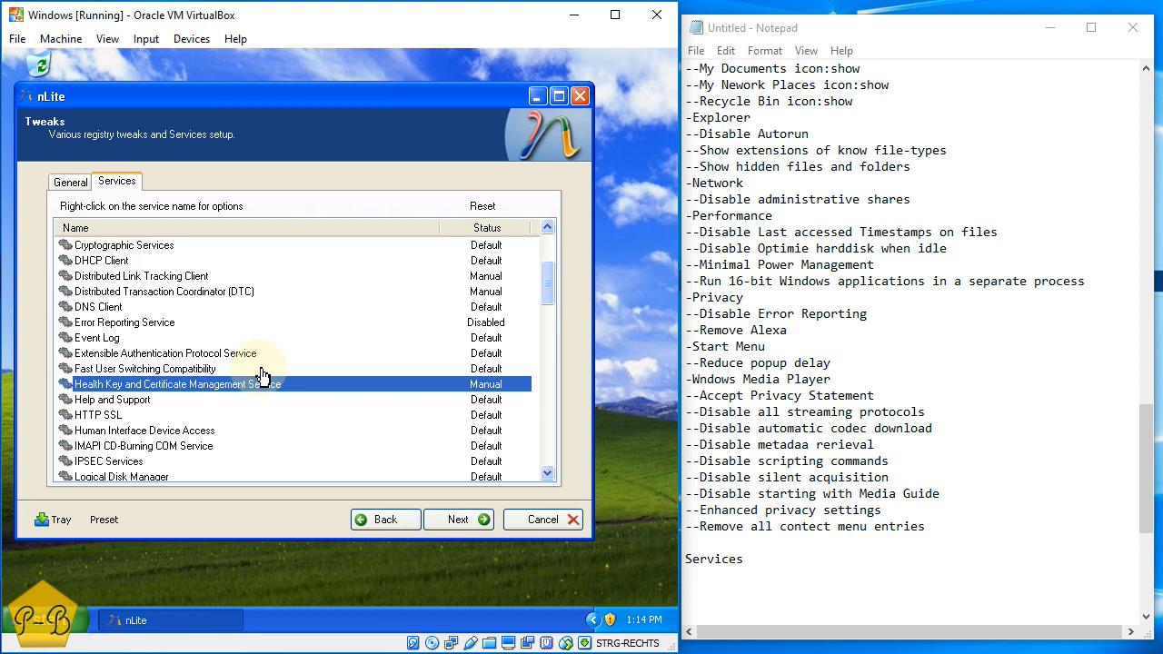
Set the Fast User Switching Compatibility service and the Extensible Authentication Protocol Service to Manual
{"action": "right_click", "coordinate": [262, 368]}
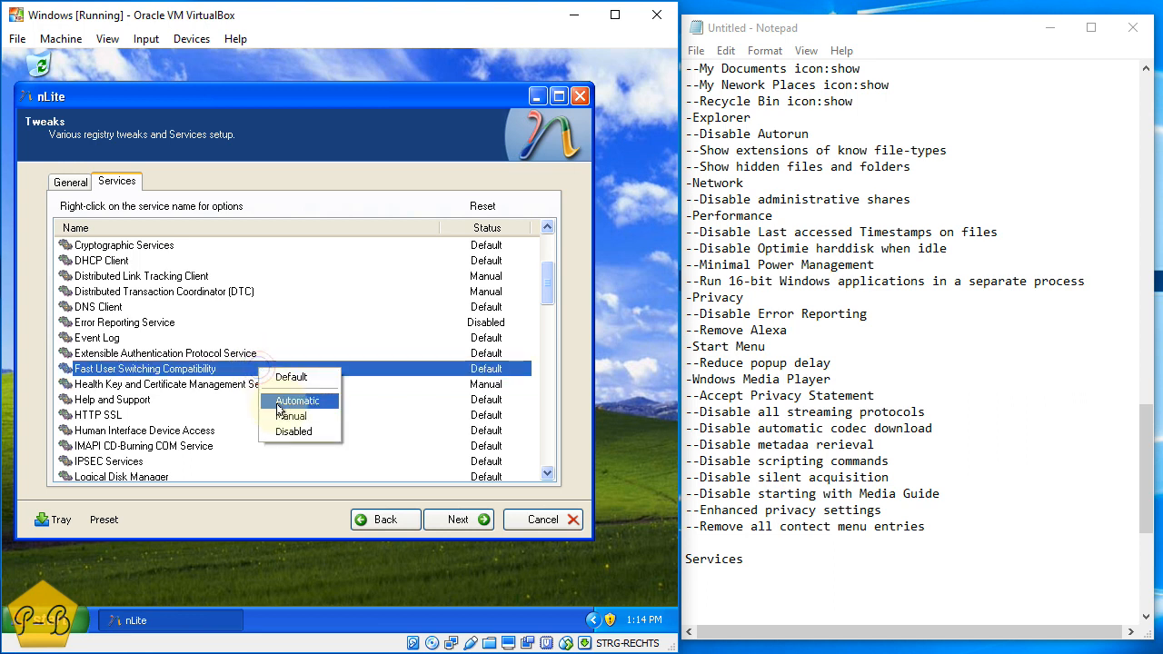
{"action": "left_click", "coordinate": [283, 414]}
{"action": "right_click", "coordinate": [266, 362]}
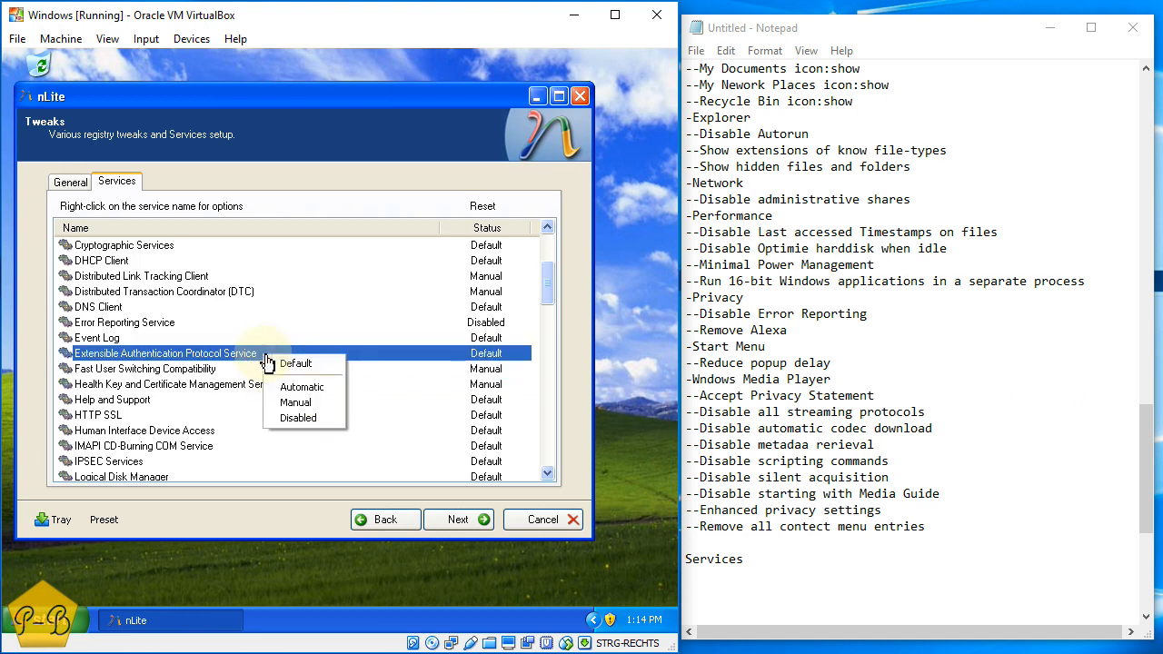
{"action": "left_click", "coordinate": [291, 401]}
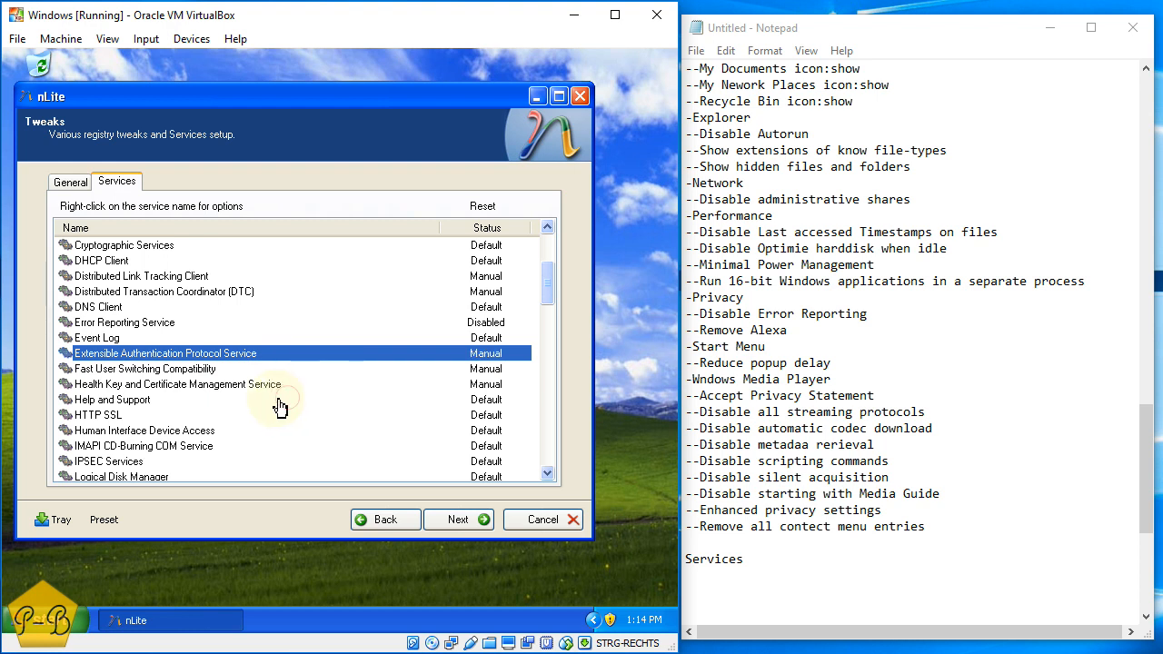
Set the Help and Support service to Disabled
{"action": "left_click", "coordinate": [277, 402]}
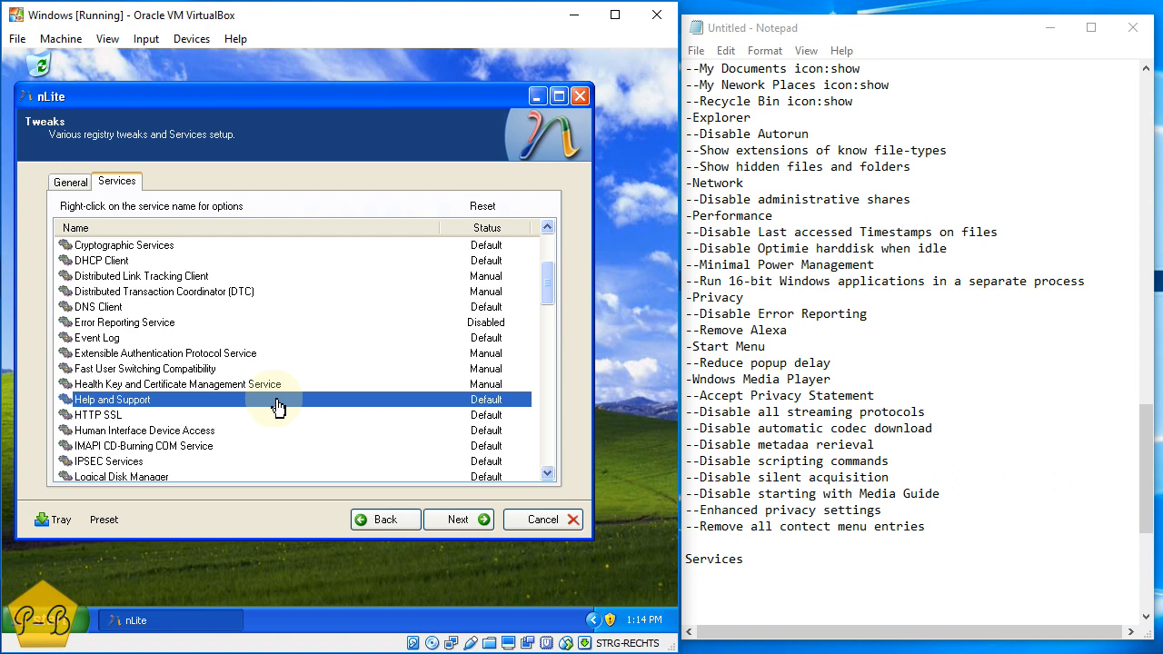
{"action": "right_click", "coordinate": [277, 401]}
{"action": "left_click", "coordinate": [311, 461]}
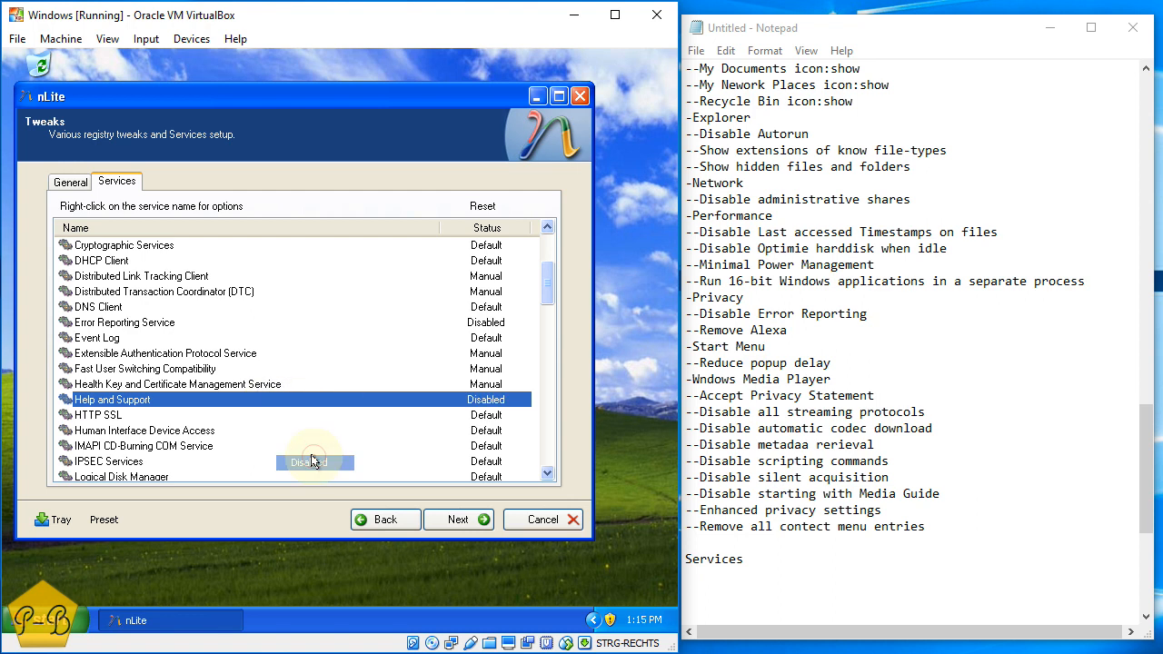
Set the HTTP SSL service and the IMAPI CD-Burning COM Service to Manual
{"action": "left_click", "coordinate": [297, 421]}
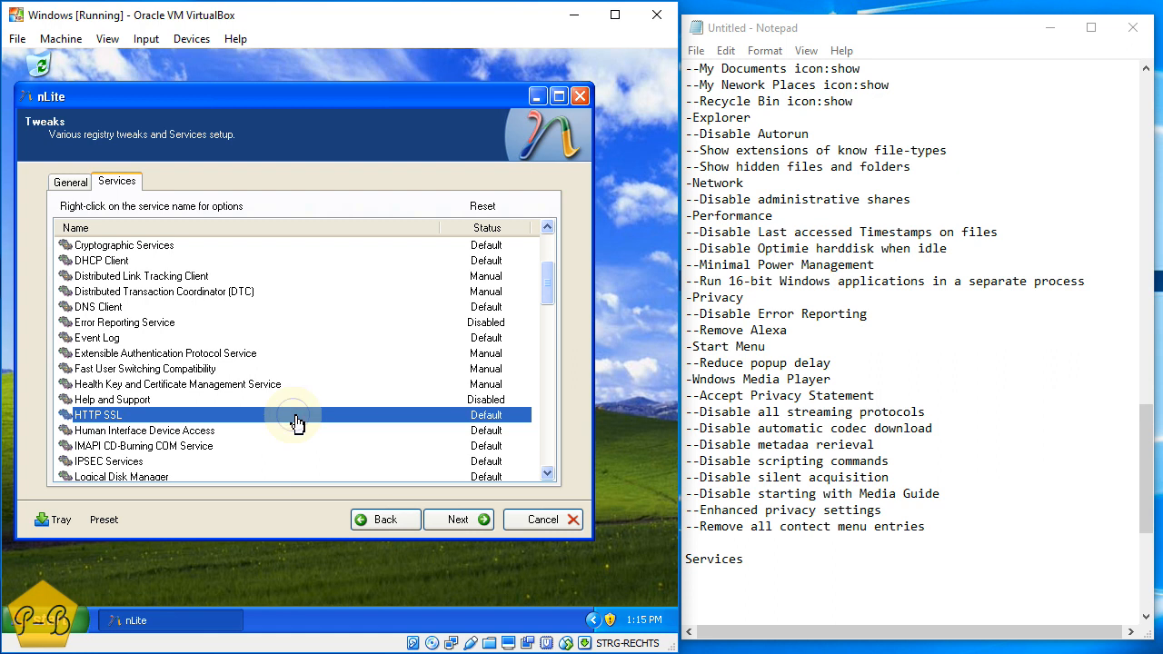
{"action": "right_click", "coordinate": [297, 420]}
{"action": "left_click", "coordinate": [313, 464]}
{"action": "left_click", "coordinate": [298, 433]}
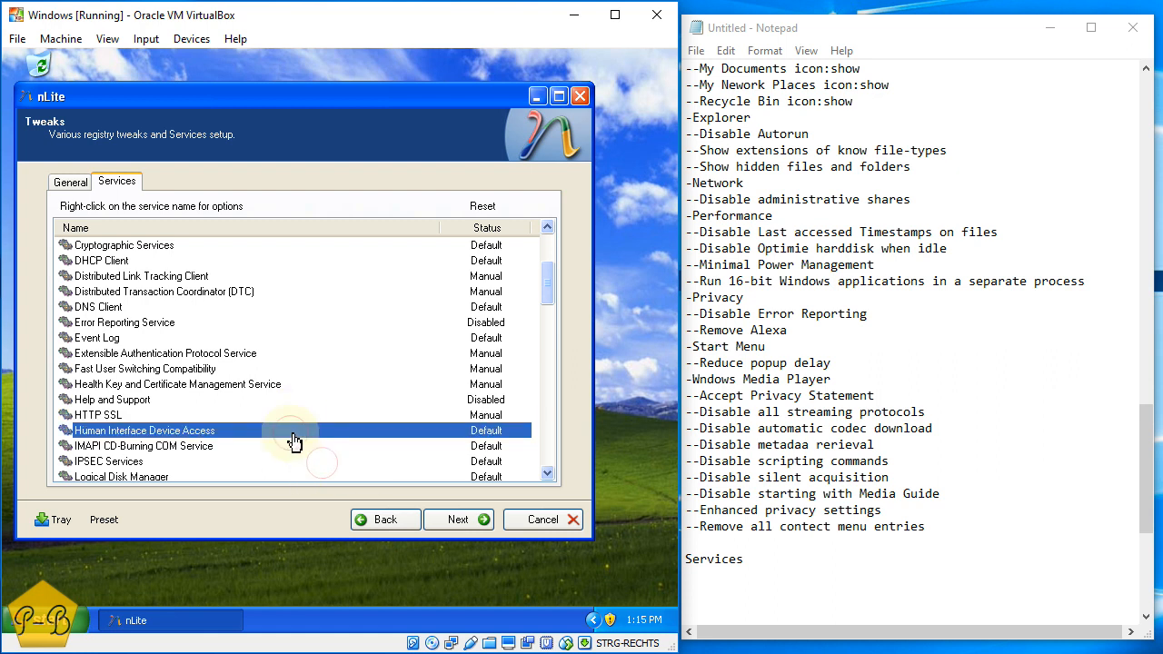
{"action": "left_click", "coordinate": [297, 451]}
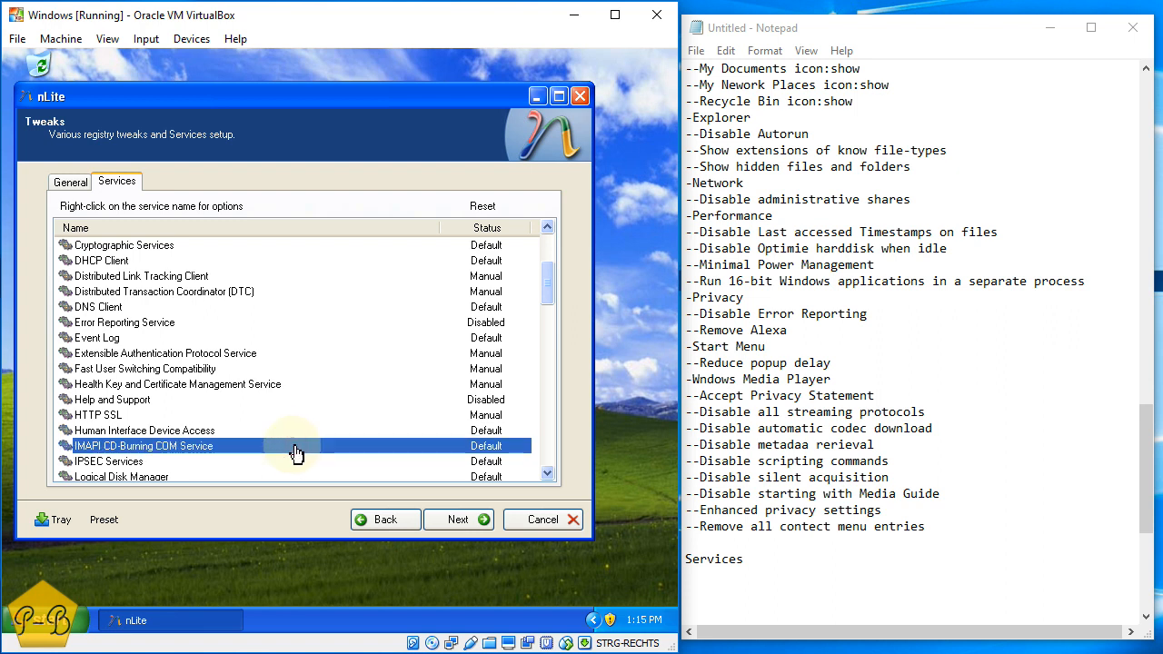
{"action": "right_click", "coordinate": [296, 452]}
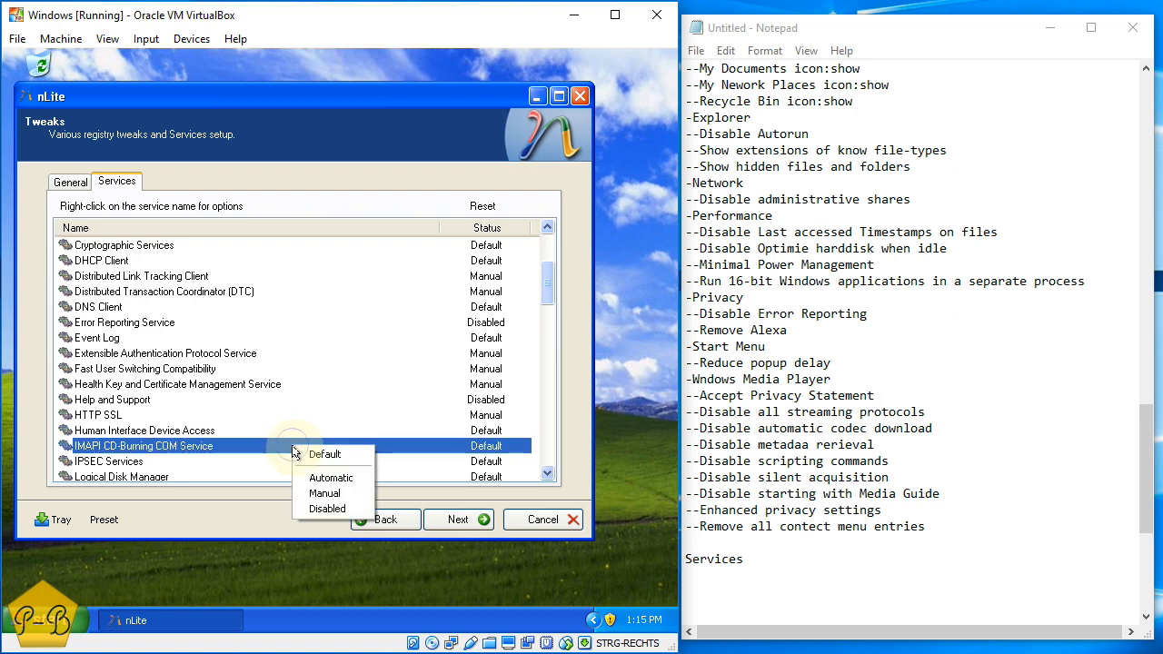
{"action": "left_click", "coordinate": [325, 494]}
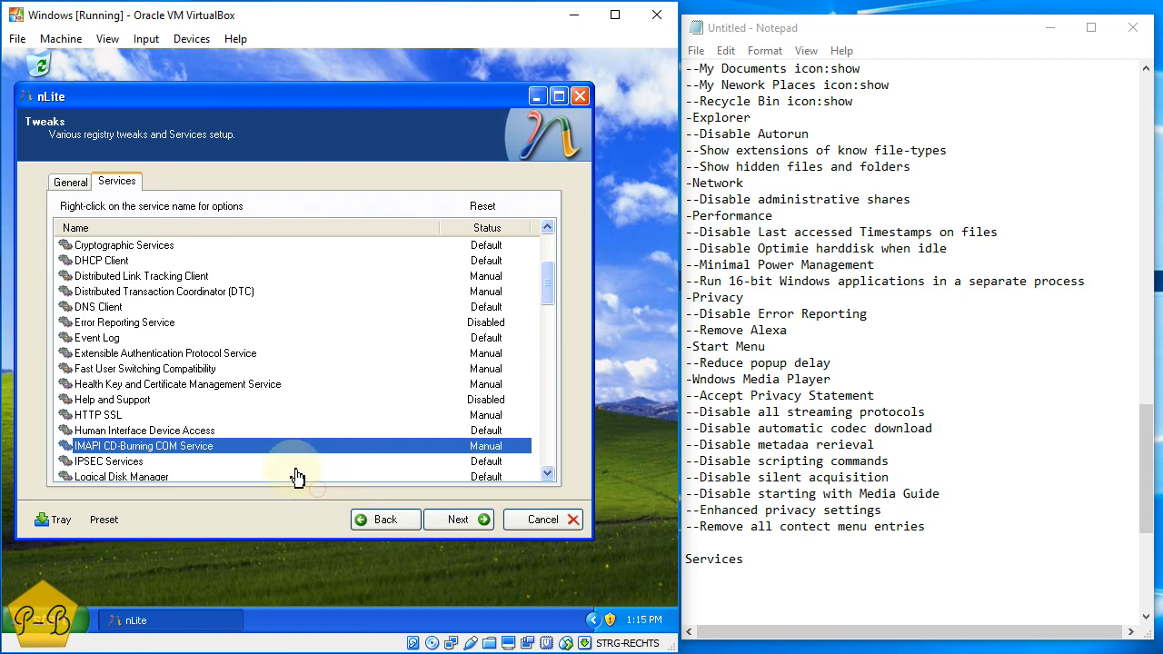
Set the IPSEC Services and Net Logon services to Manual
{"action": "left_click", "coordinate": [284, 463]}
{"action": "scroll", "coordinate": [284, 463], "scroll_direction": "down", "scroll_amount": 4}
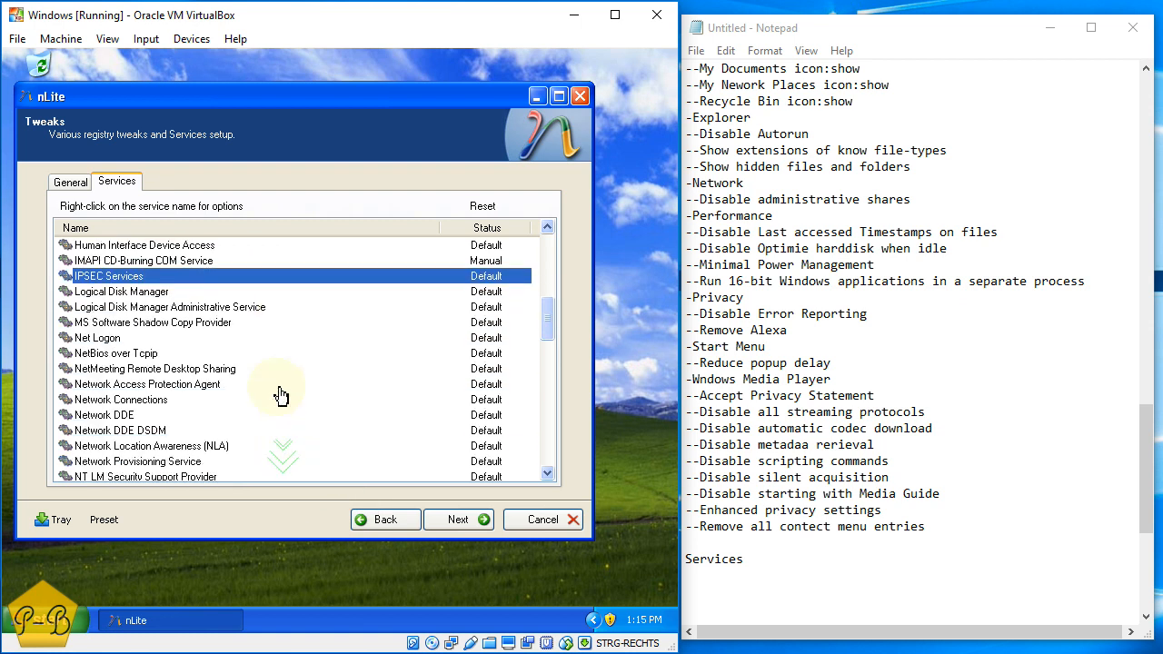
{"action": "right_click", "coordinate": [210, 276]}
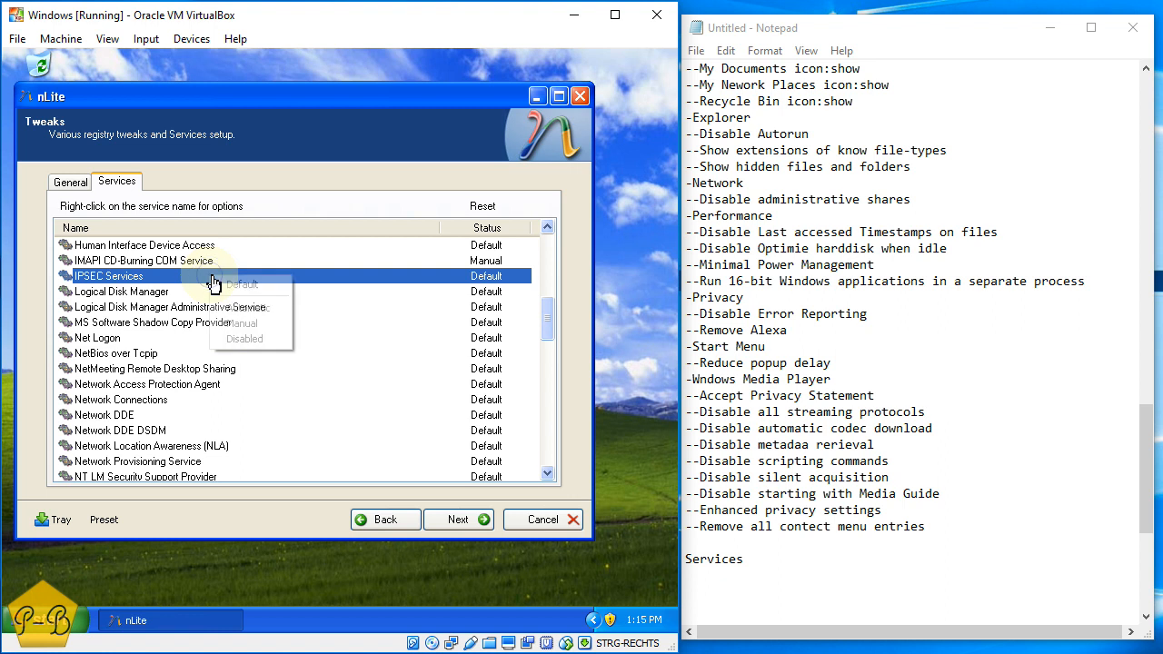
{"action": "left_click", "coordinate": [245, 324]}
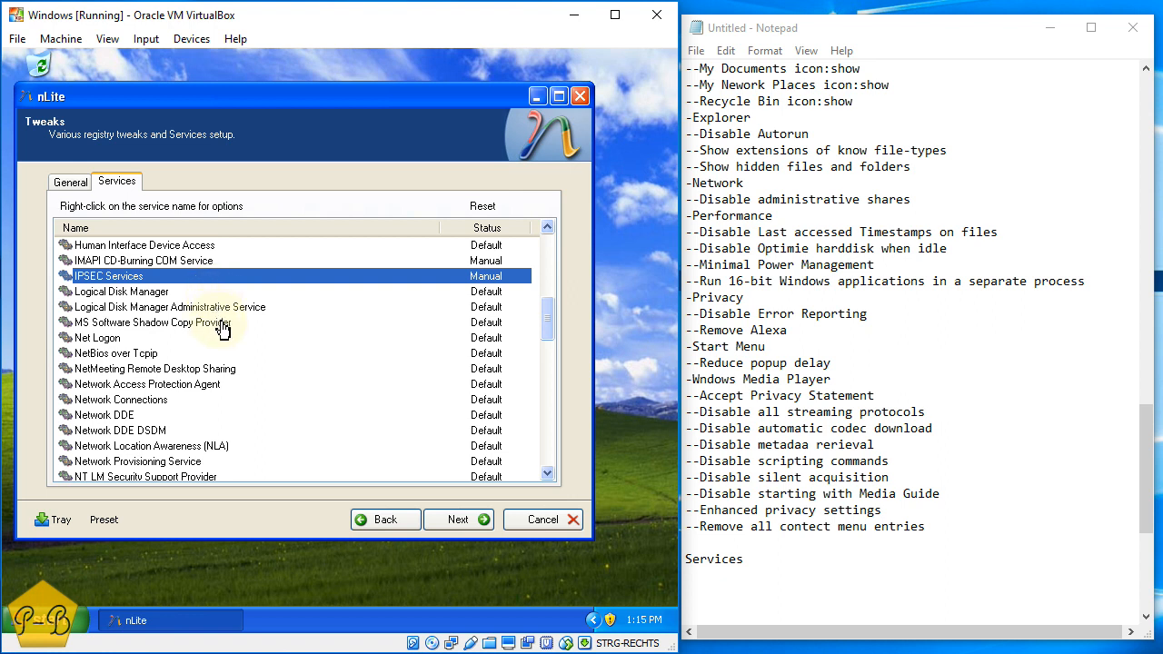
{"action": "left_click", "coordinate": [224, 326]}
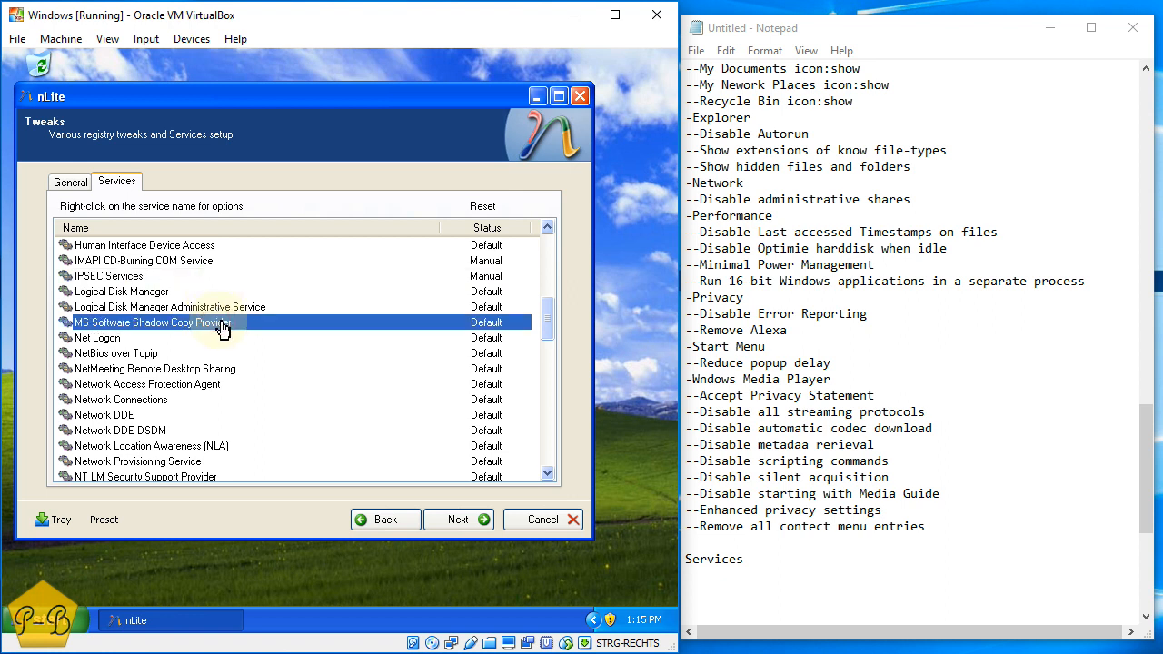
{"action": "left_click", "coordinate": [232, 345]}
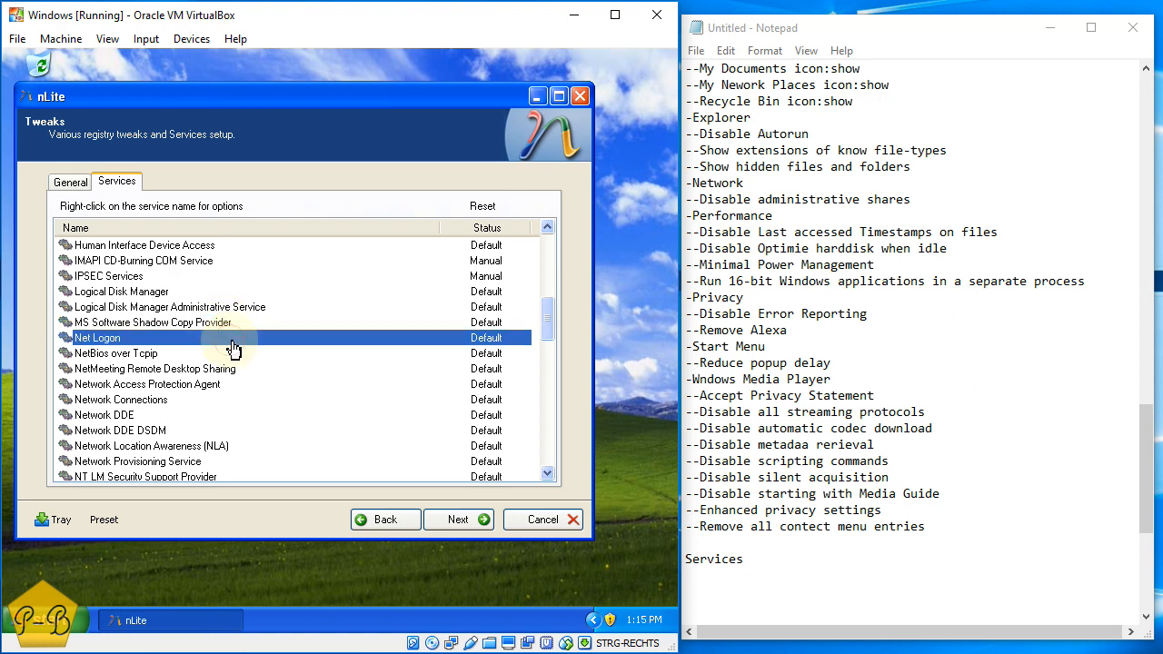
{"action": "right_click", "coordinate": [233, 345]}
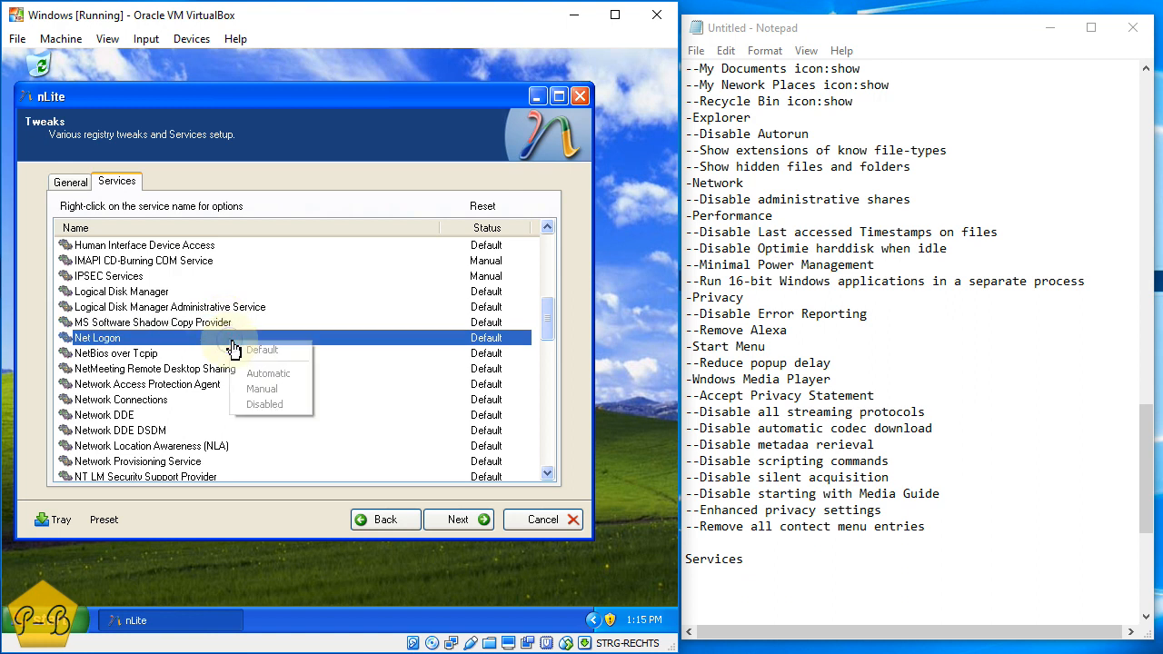
{"action": "left_click", "coordinate": [258, 382]}
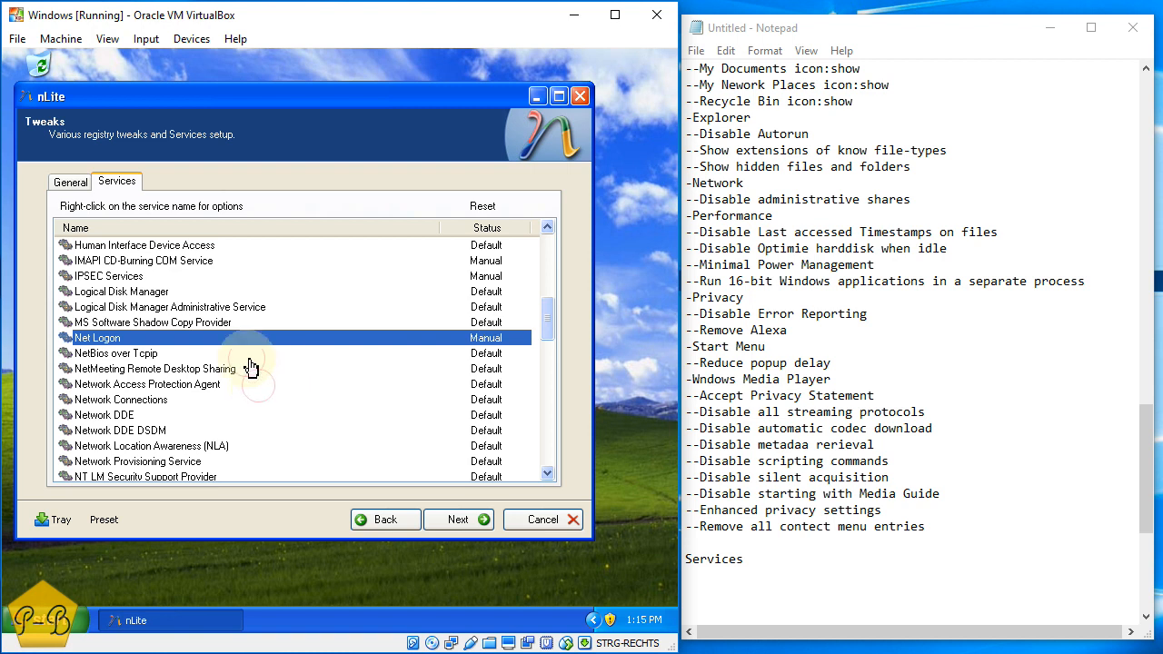
Set the NetBios over Tcpip service to Disabled
{"action": "left_click", "coordinate": [251, 359]}
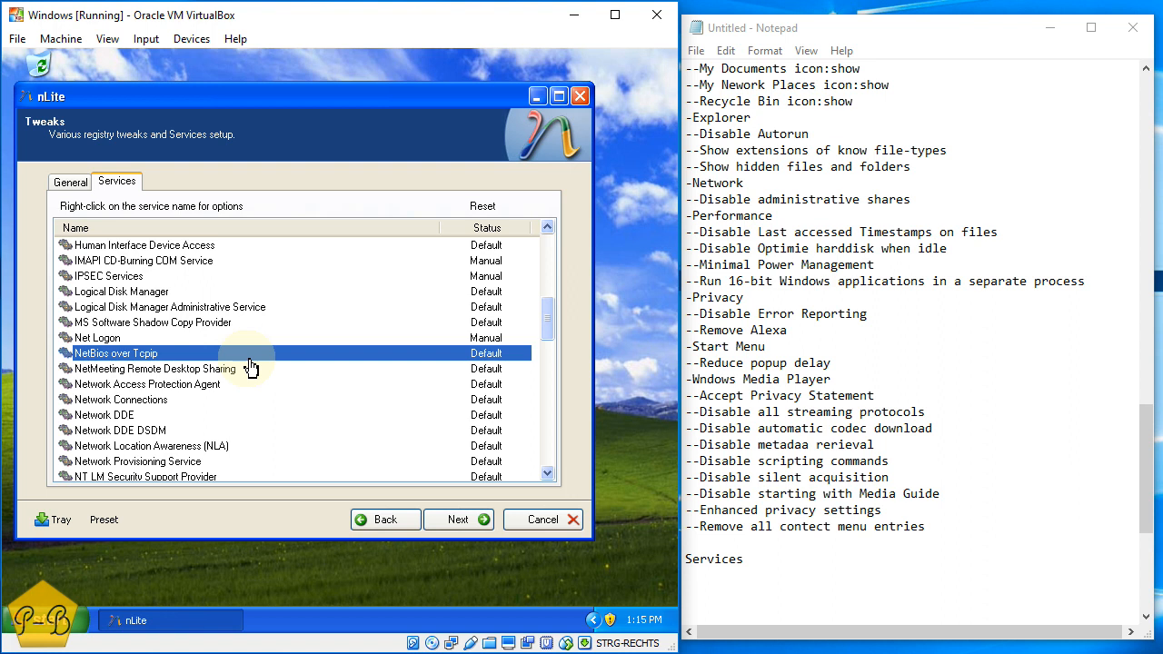
{"action": "right_click", "coordinate": [250, 360]}
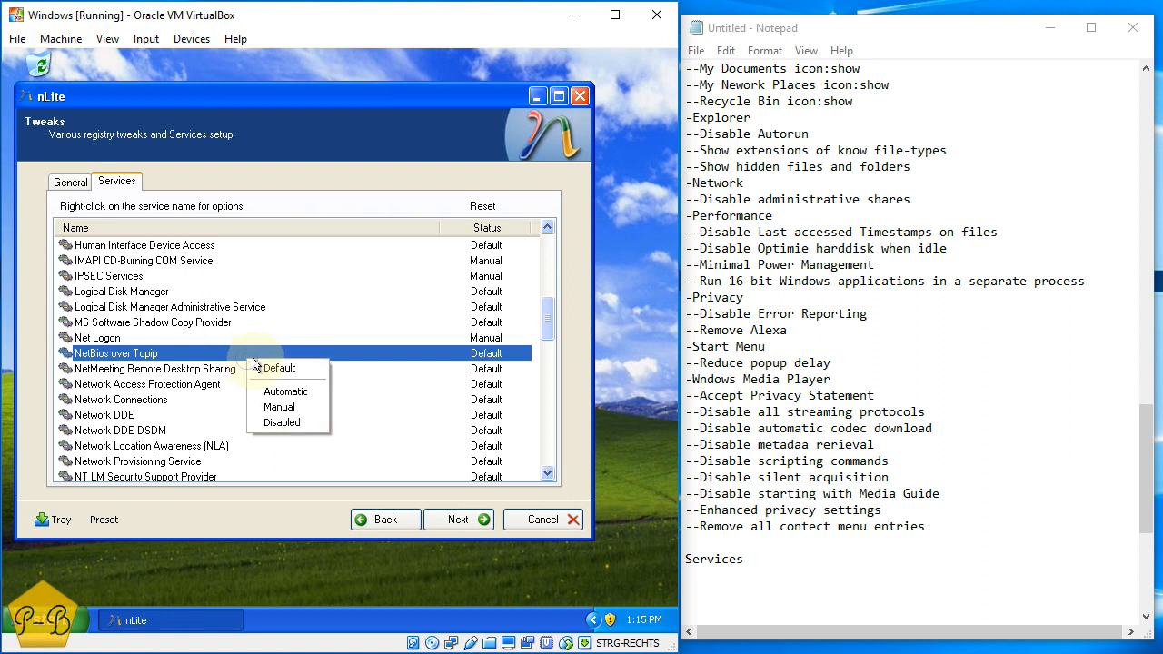
{"action": "left_click", "coordinate": [285, 421]}
Set the NetMeeting Remote Desktop Sharing and Network Access Protection Agent services to Manual
{"action": "left_click", "coordinate": [259, 373]}
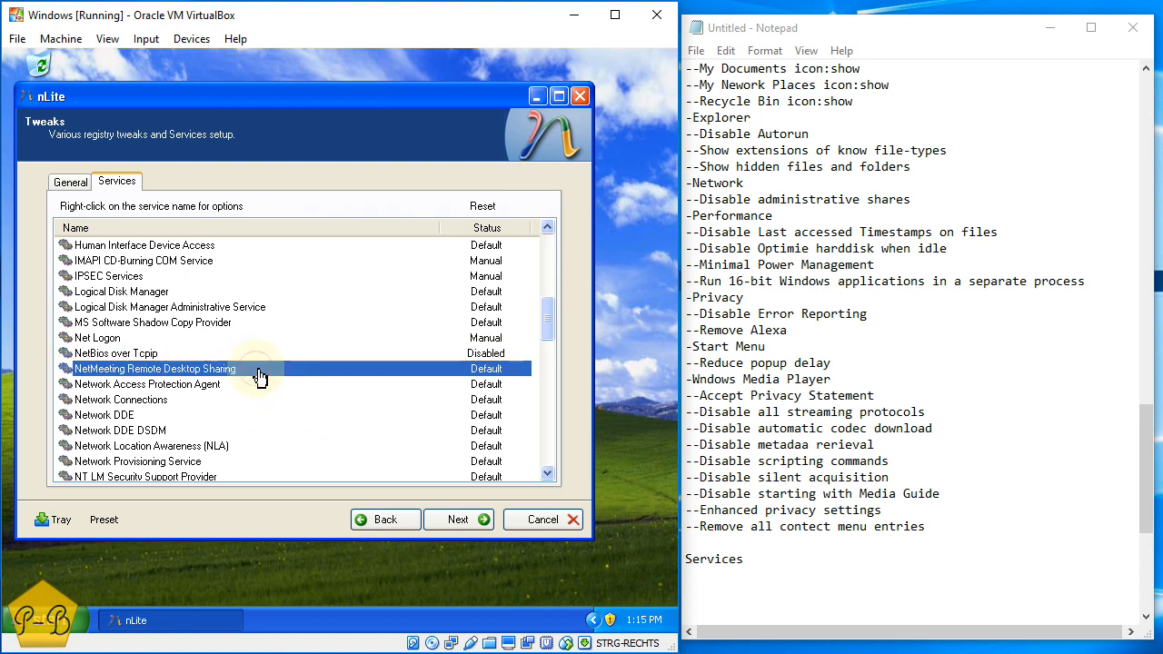
{"action": "right_click", "coordinate": [259, 373]}
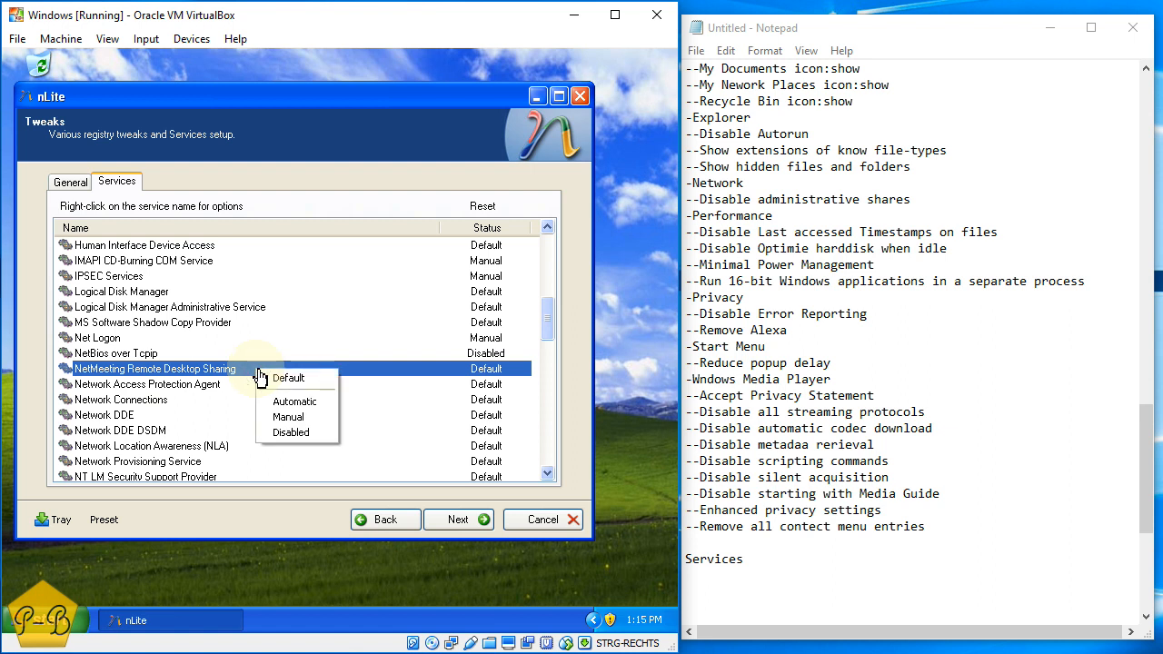
{"action": "left_click", "coordinate": [275, 417]}
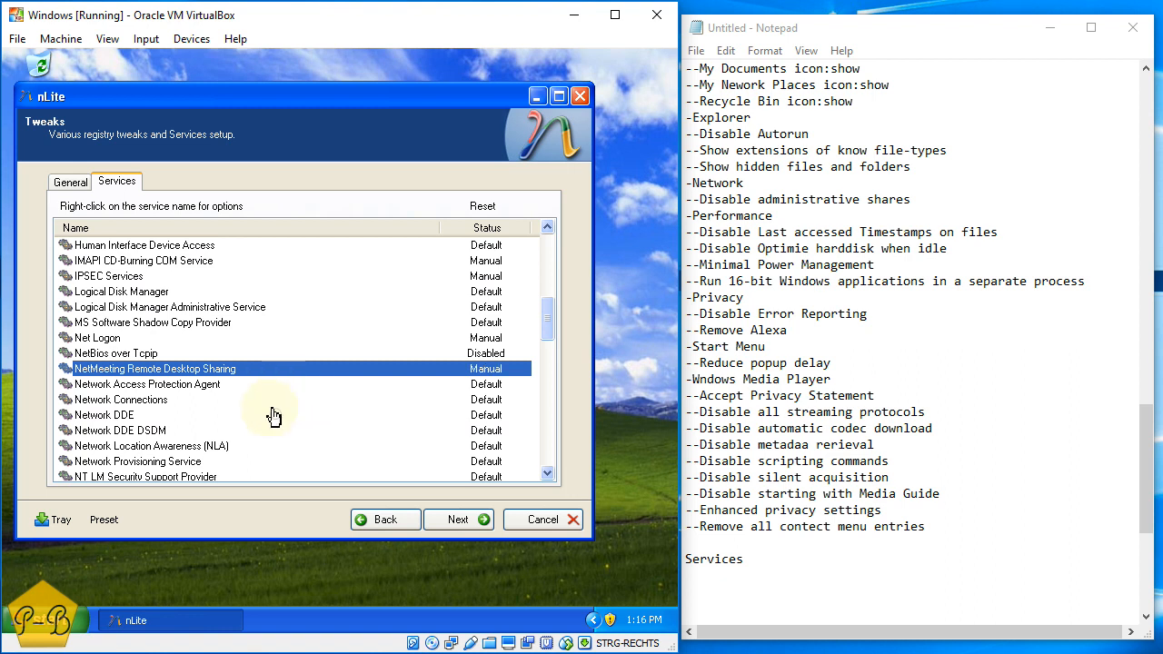
{"action": "left_click", "coordinate": [228, 386]}
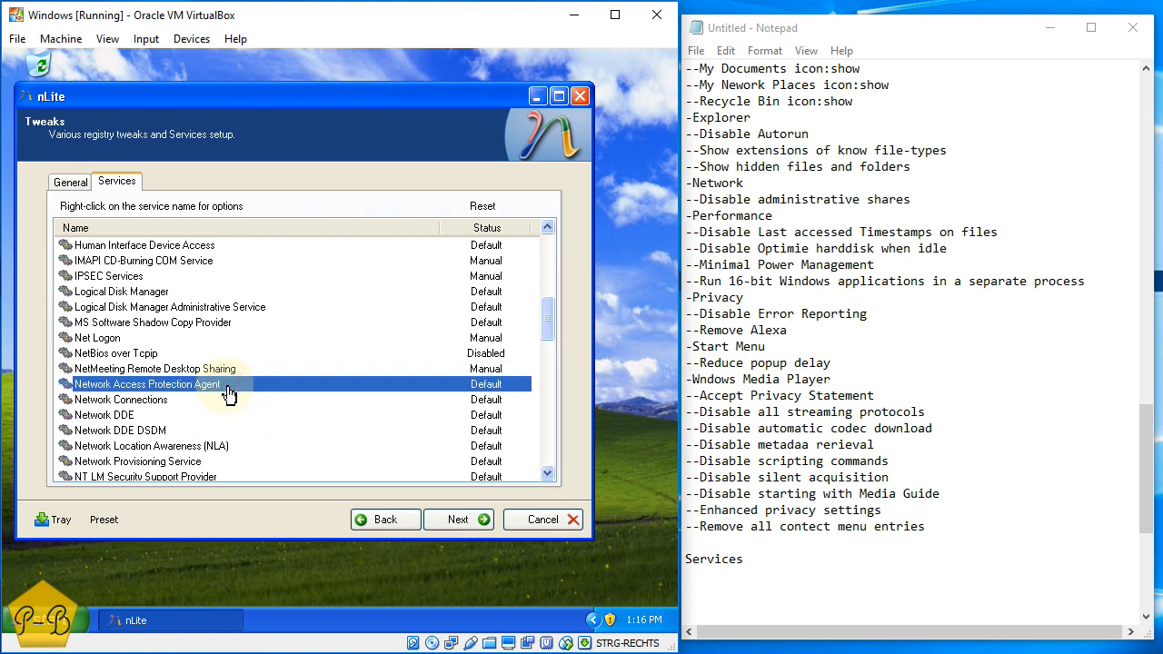
{"action": "right_click", "coordinate": [227, 391]}
{"action": "left_click", "coordinate": [241, 433]}
Set the Network DDE and Network DDE DSDM services to Disabled
{"action": "left_click", "coordinate": [232, 404]}
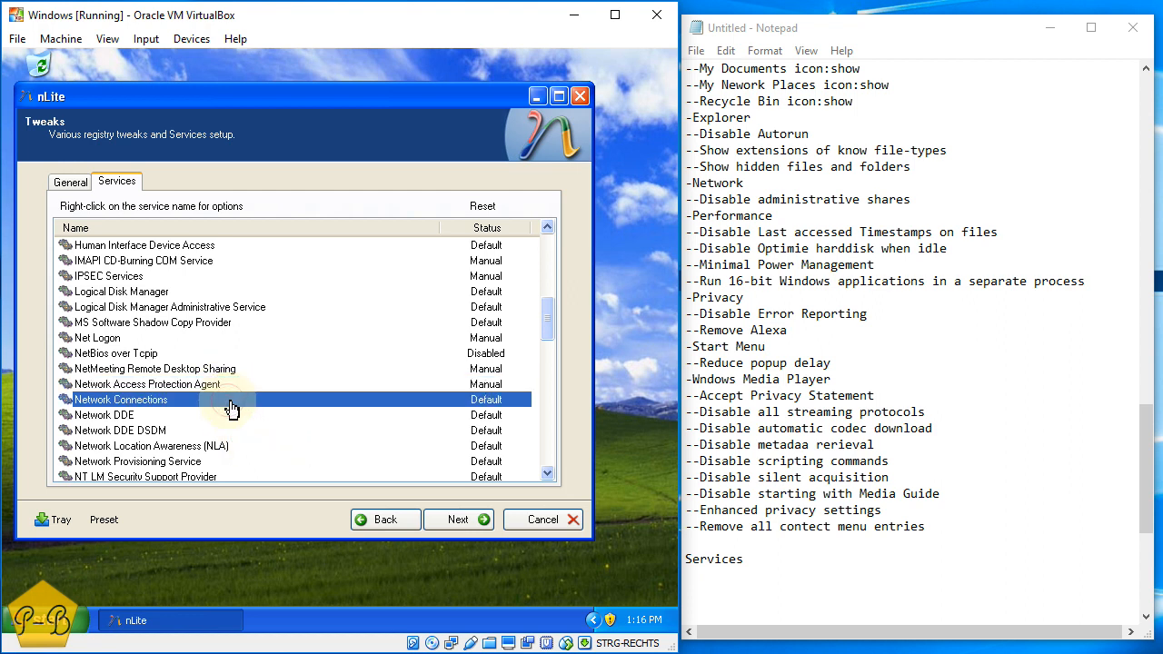
{"action": "right_click", "coordinate": [229, 403]}
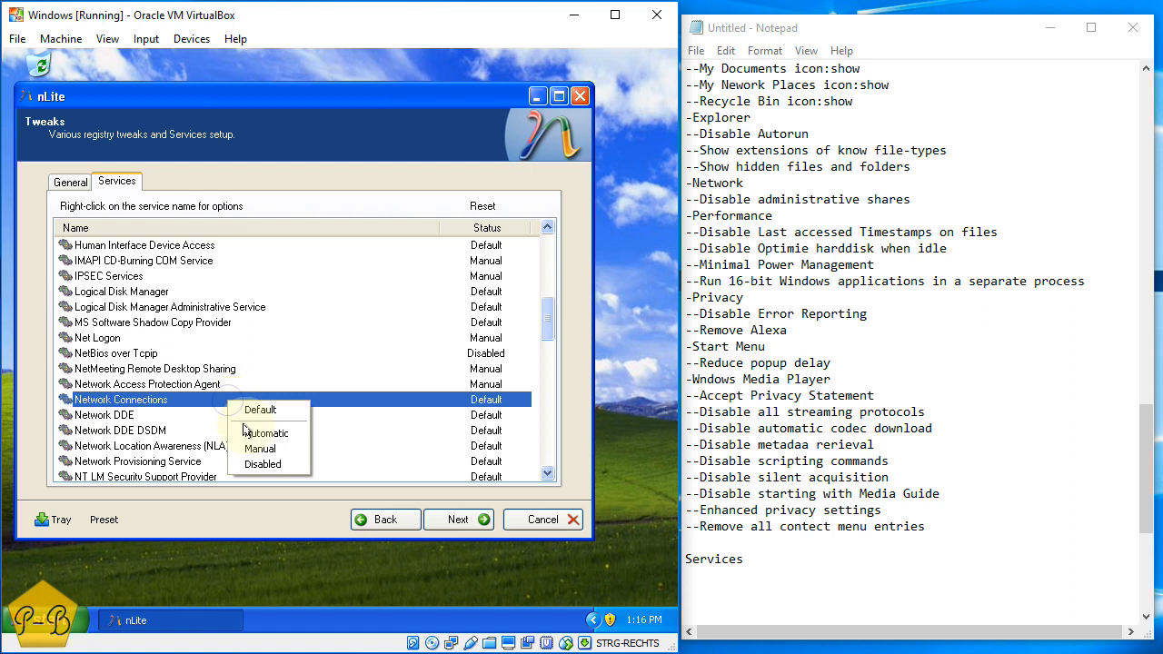
{"action": "left_click", "coordinate": [191, 414]}
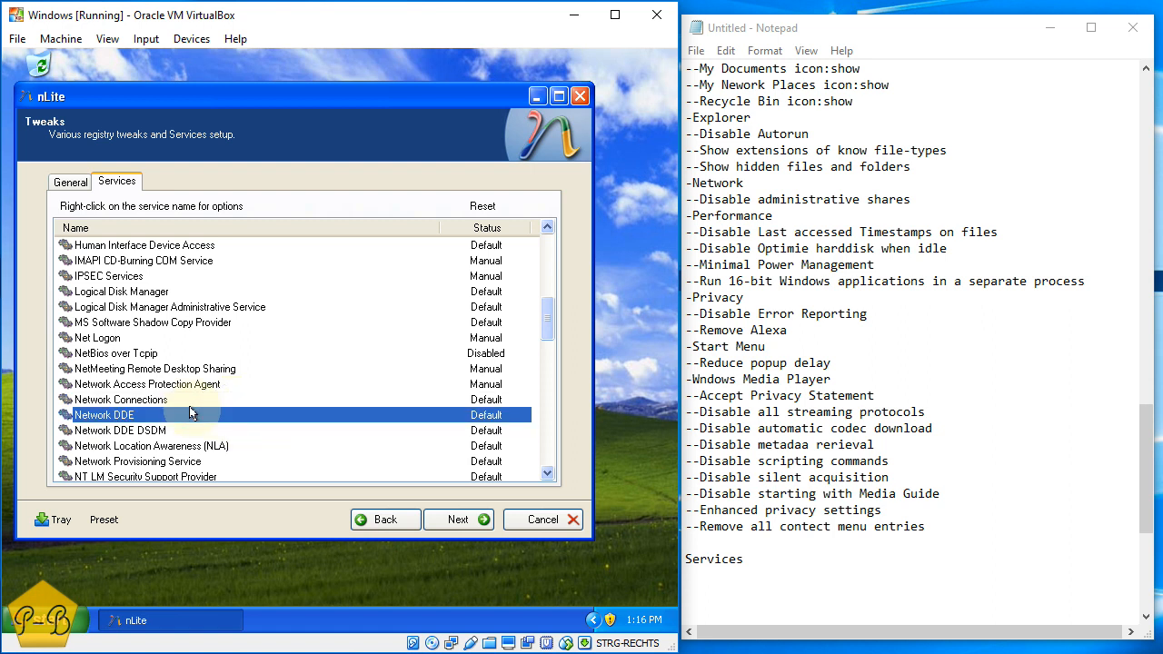
{"action": "right_click", "coordinate": [192, 411]}
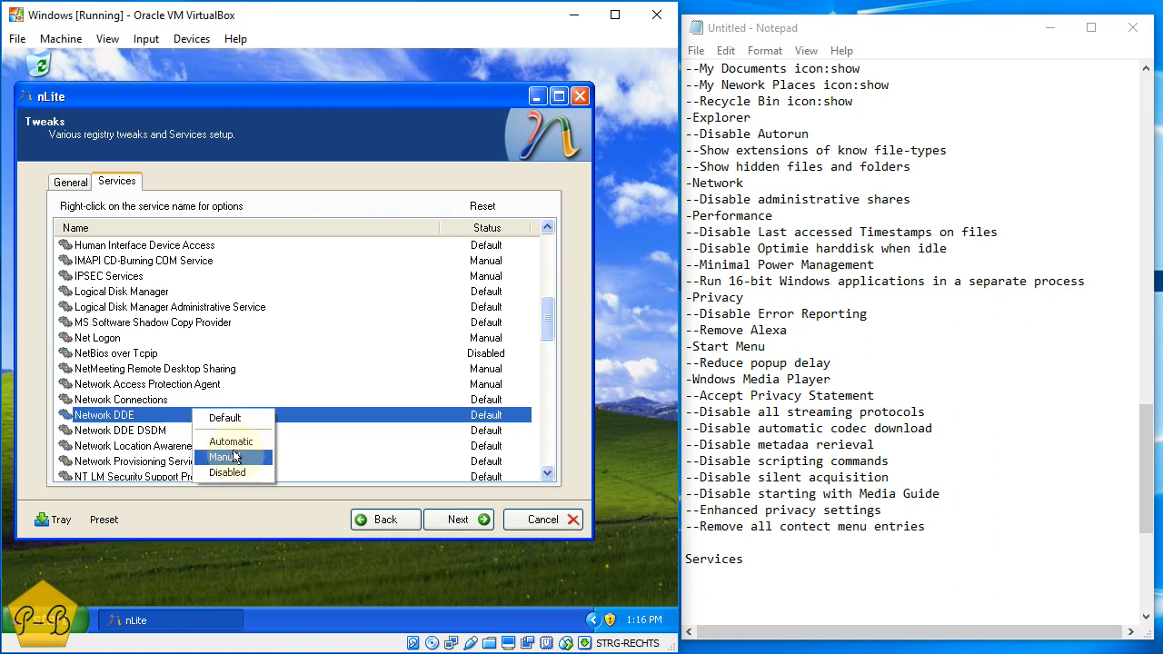
{"action": "left_click", "coordinate": [238, 473]}
{"action": "left_click", "coordinate": [228, 431]}
{"action": "right_click", "coordinate": [230, 429]}
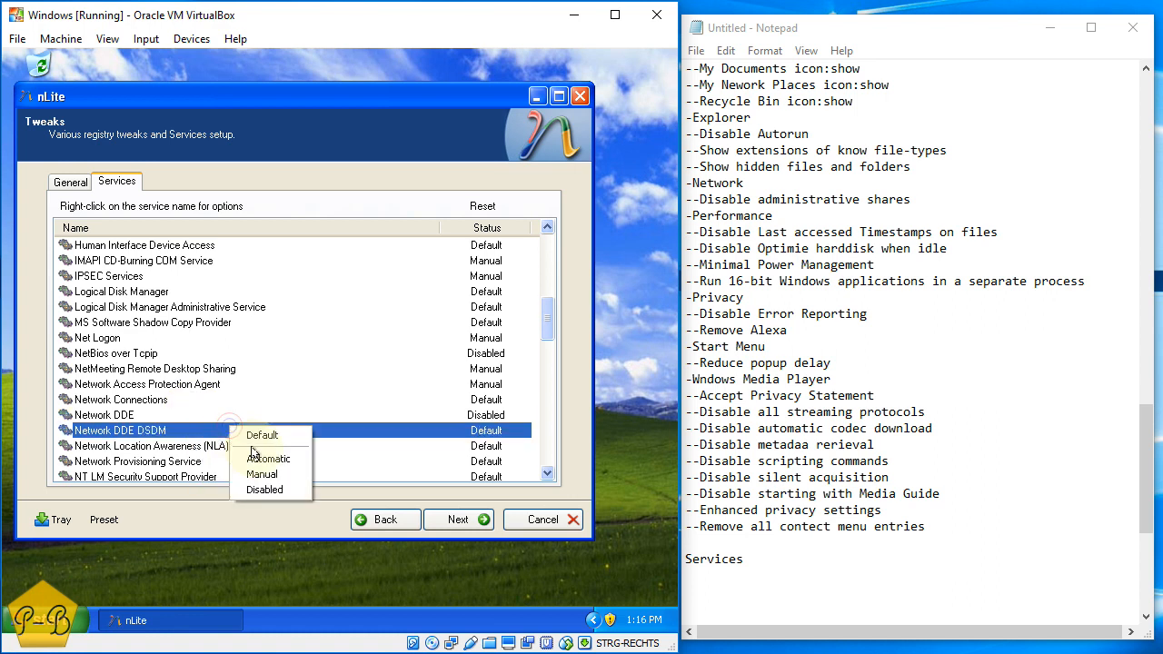
{"action": "left_click", "coordinate": [266, 491]}
Set the Network Provisioning Service and the NT LM Security Support Provider to Manual
{"action": "left_click", "coordinate": [252, 457]}
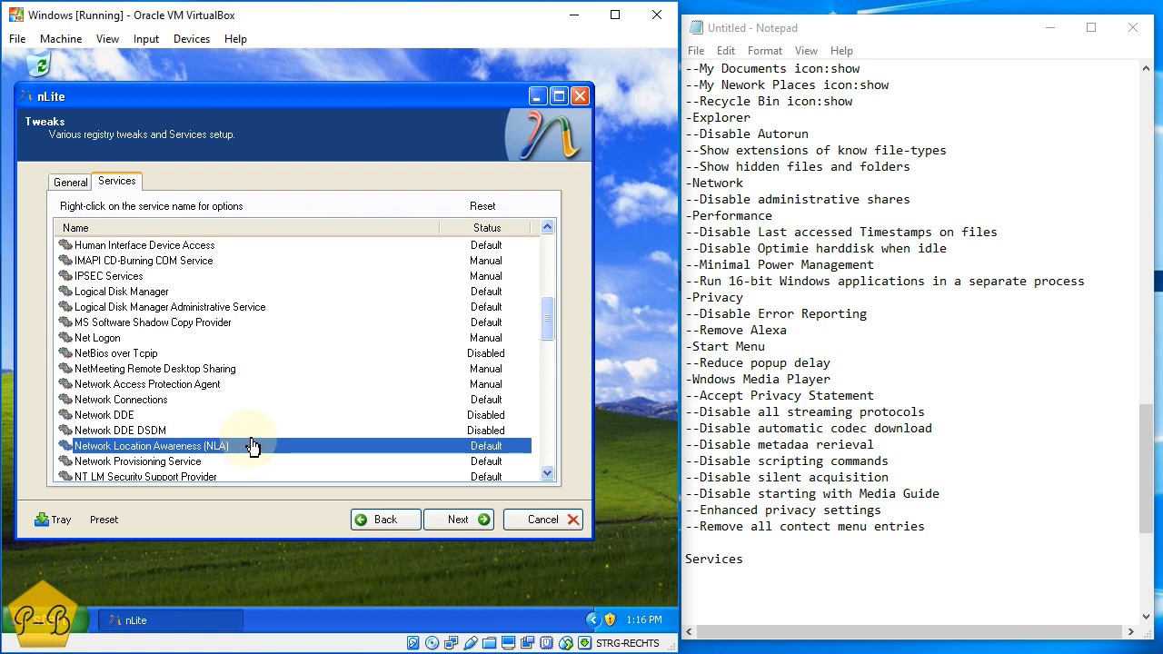
{"action": "scroll", "coordinate": [252, 446], "scroll_direction": "down", "scroll_amount": 2}
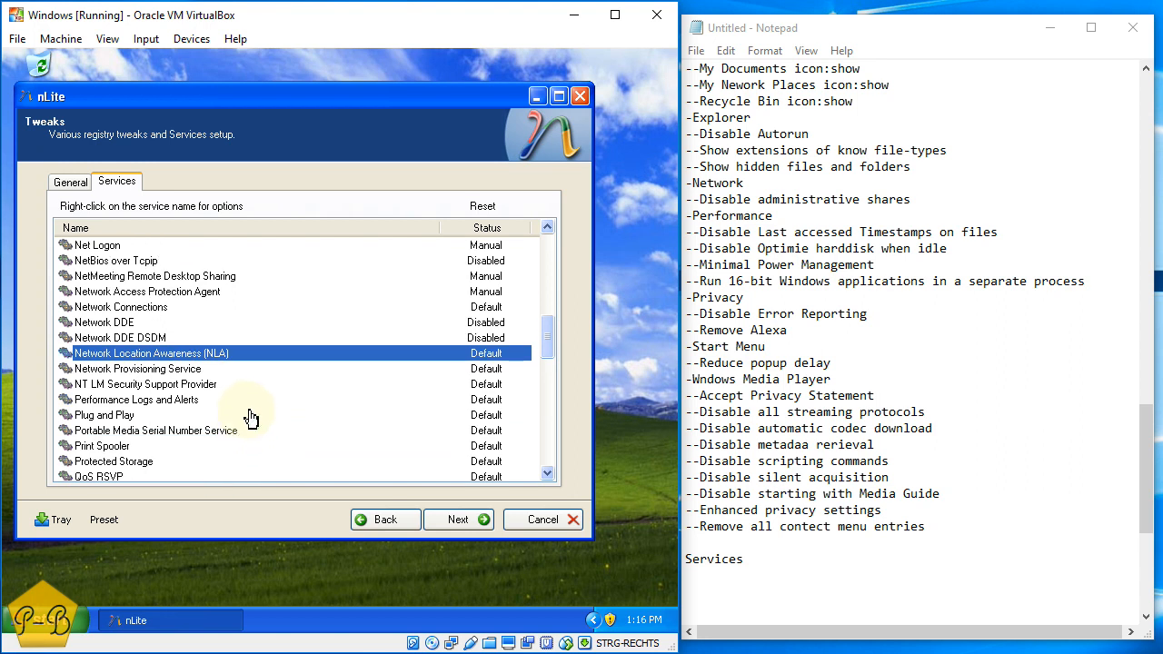
{"action": "scroll", "coordinate": [252, 418], "scroll_direction": "down", "scroll_amount": 1}
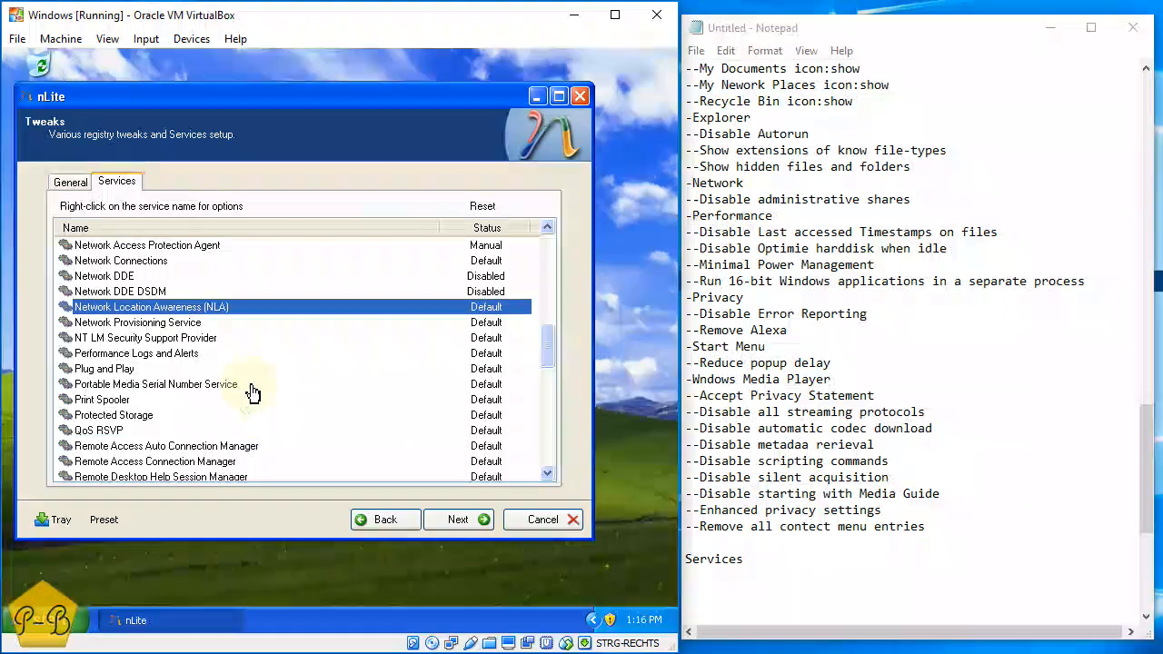
{"action": "left_click", "coordinate": [216, 324]}
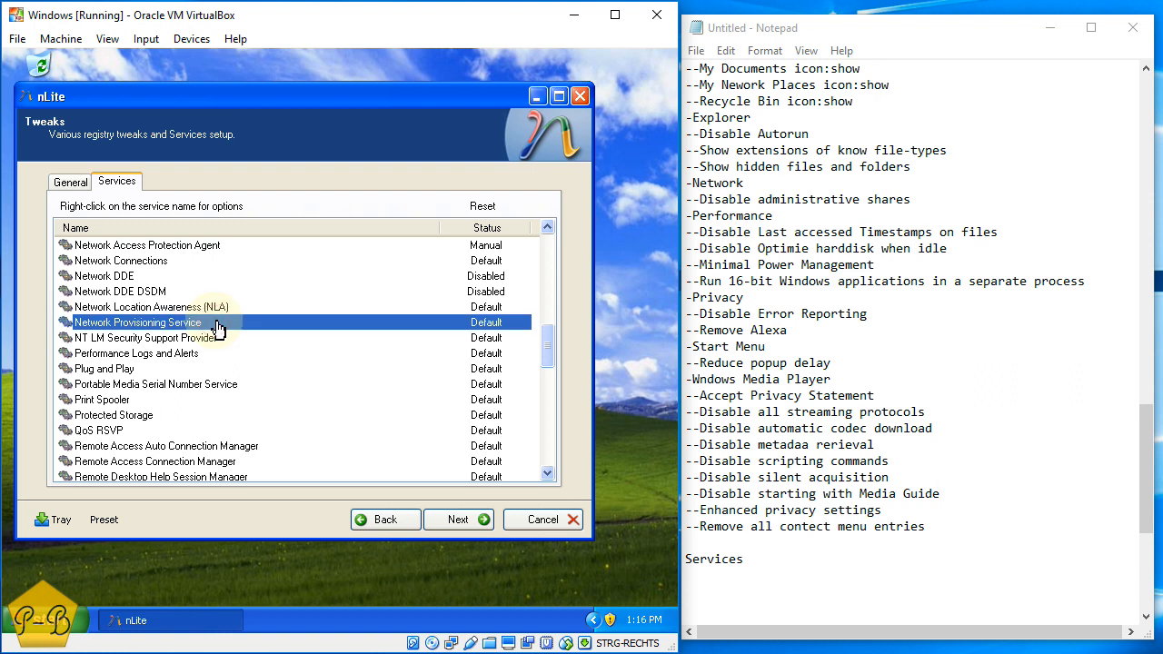
{"action": "right_click", "coordinate": [216, 324]}
{"action": "left_click", "coordinate": [247, 368]}
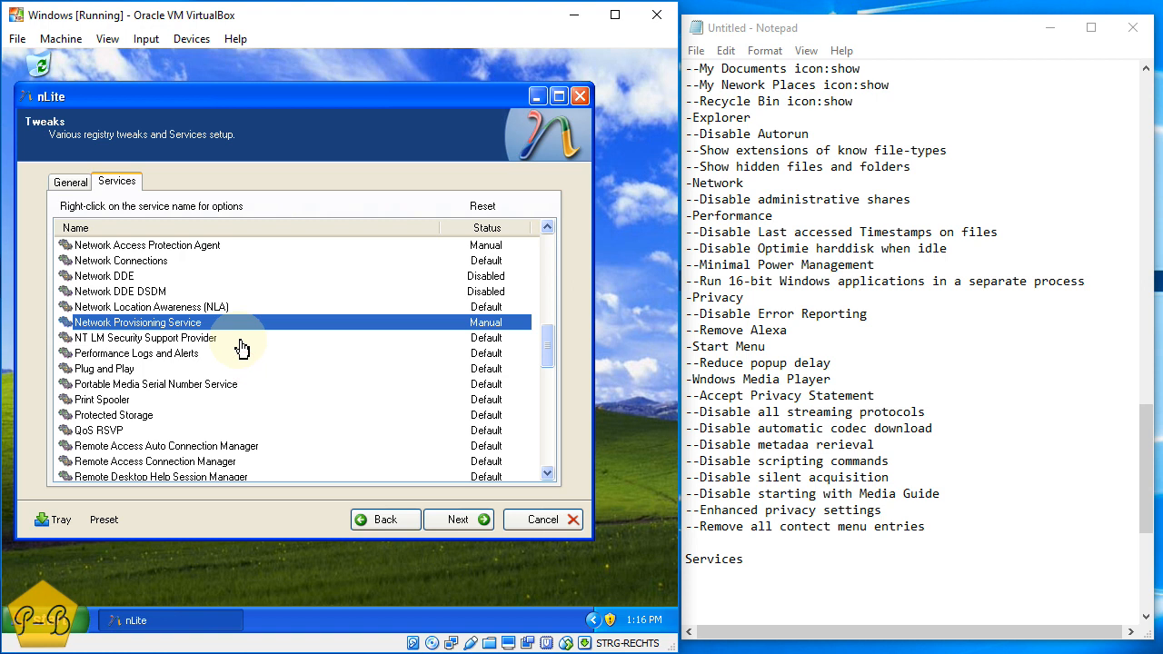
{"action": "left_click", "coordinate": [242, 341]}
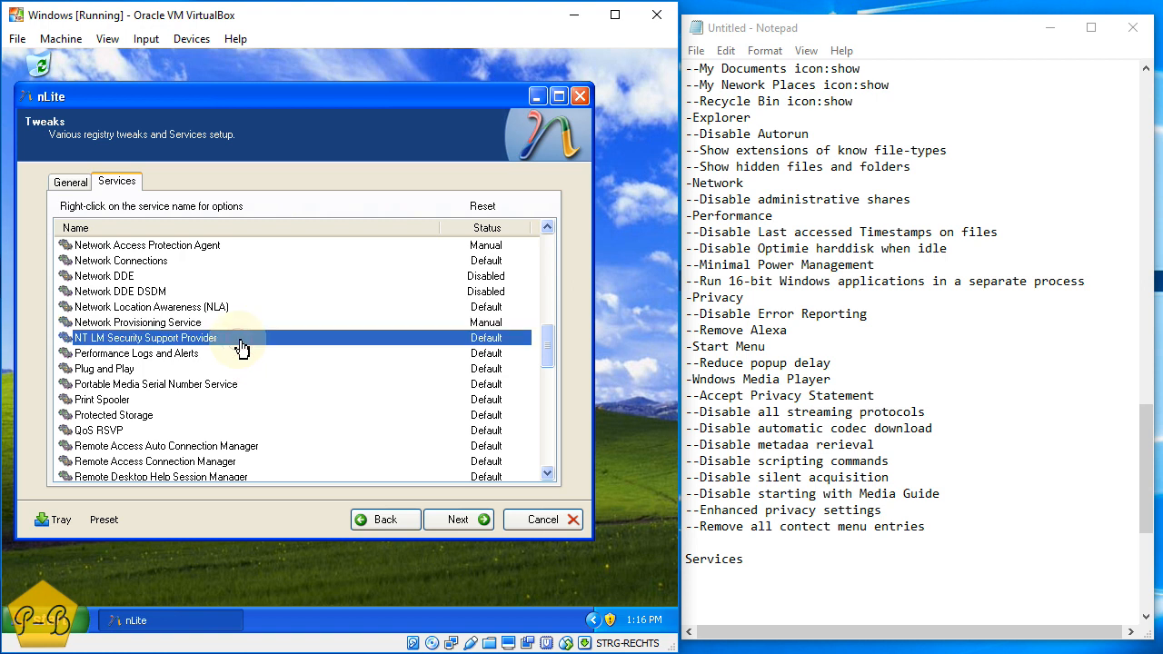
{"action": "right_click", "coordinate": [242, 346]}
{"action": "left_click", "coordinate": [261, 388]}
Set the Performance Logs and Alerts service and the Portable Media Serial Number Service to Manual
{"action": "left_click", "coordinate": [245, 356]}
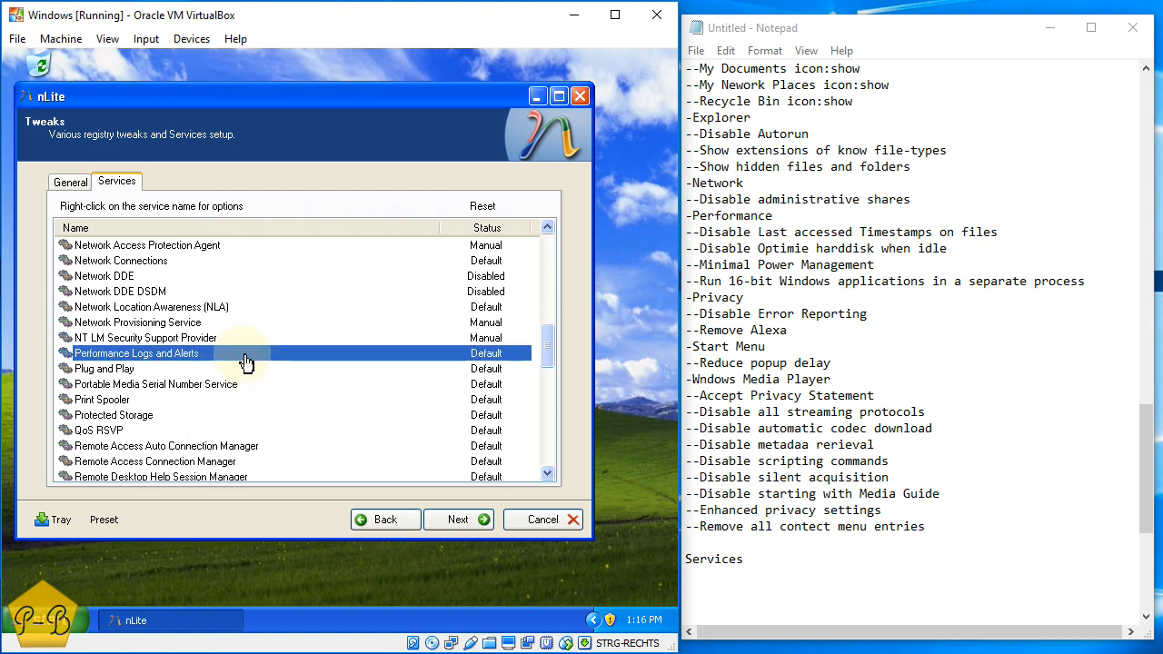
{"action": "right_click", "coordinate": [246, 361]}
{"action": "left_click", "coordinate": [262, 404]}
{"action": "left_click", "coordinate": [255, 371]}
{"action": "left_click", "coordinate": [255, 383]}
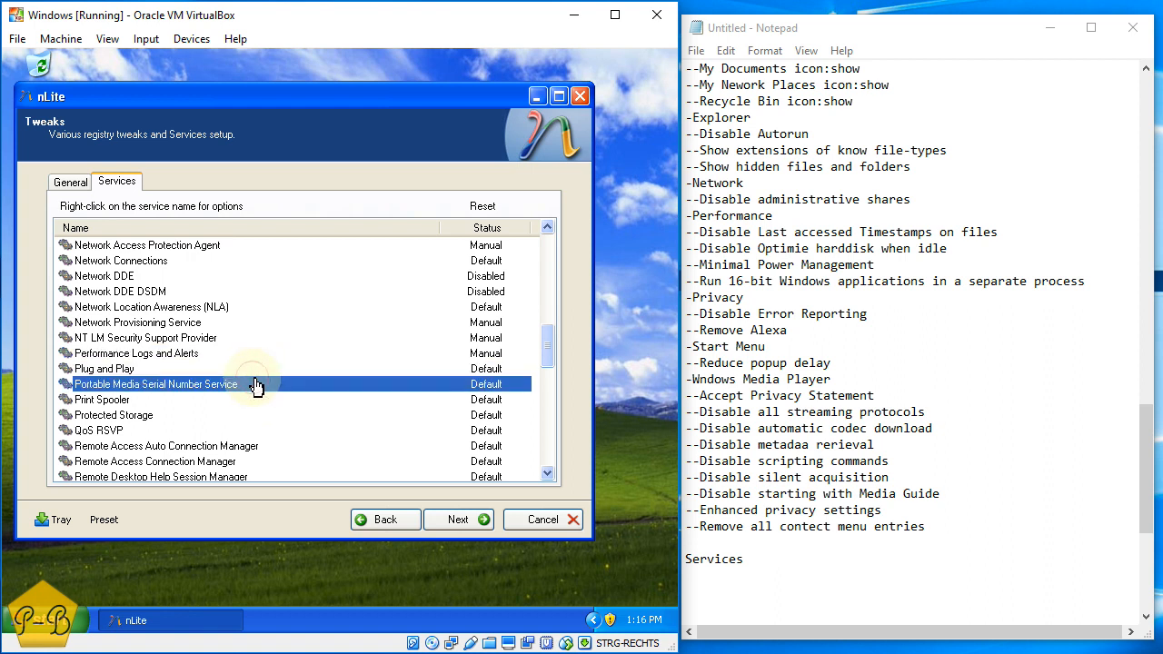
{"action": "right_click", "coordinate": [255, 387]}
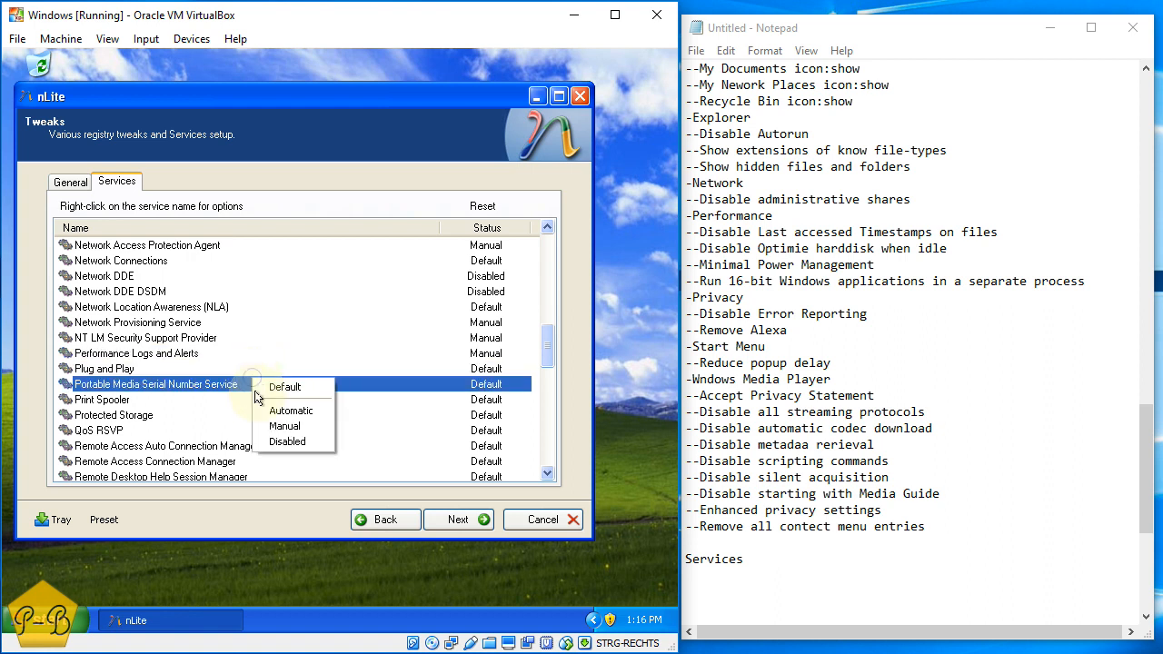
{"action": "left_click", "coordinate": [283, 427]}
Set the QoS RSVP service to Manual
{"action": "left_click", "coordinate": [269, 400]}
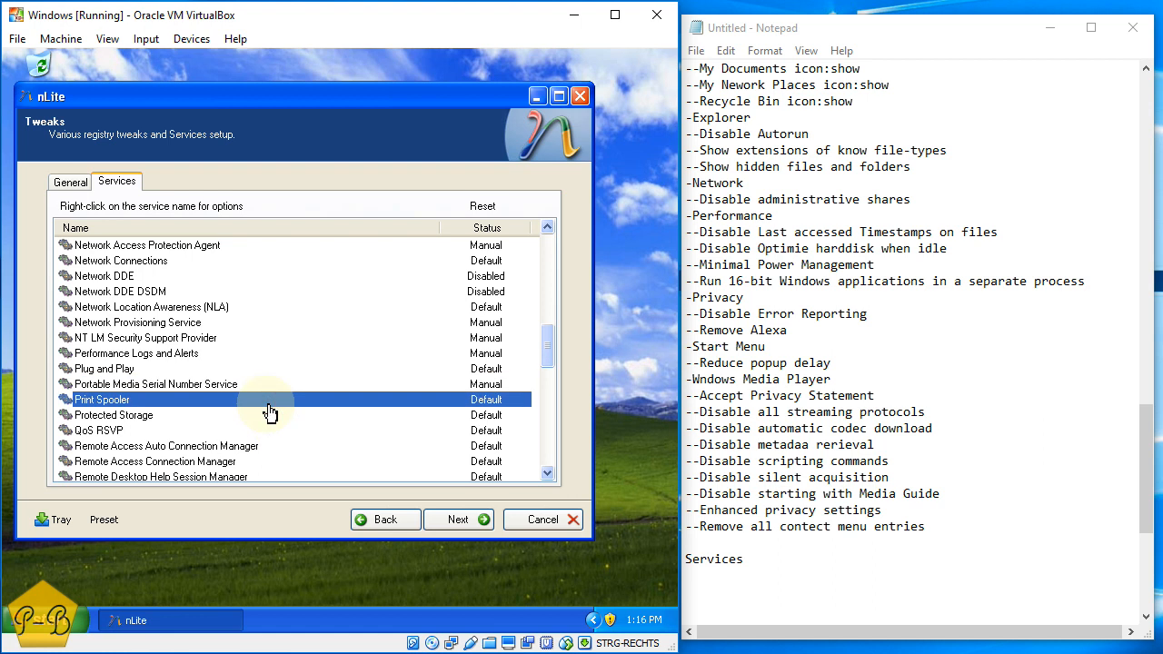
{"action": "left_click", "coordinate": [269, 421]}
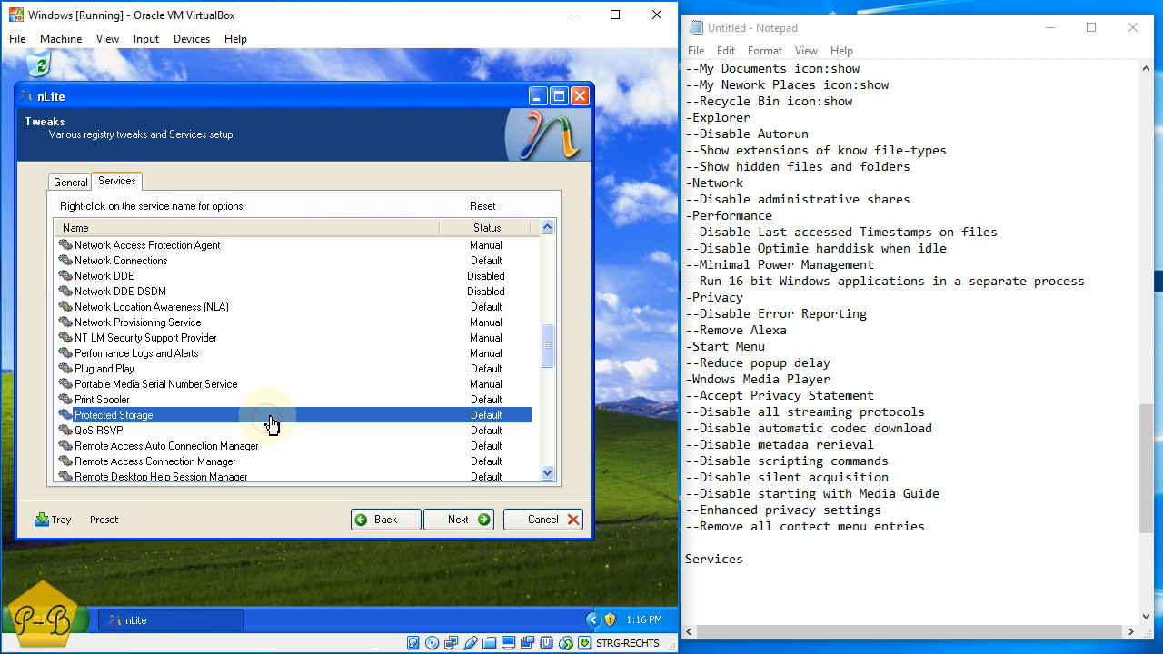
{"action": "left_click", "coordinate": [274, 432]}
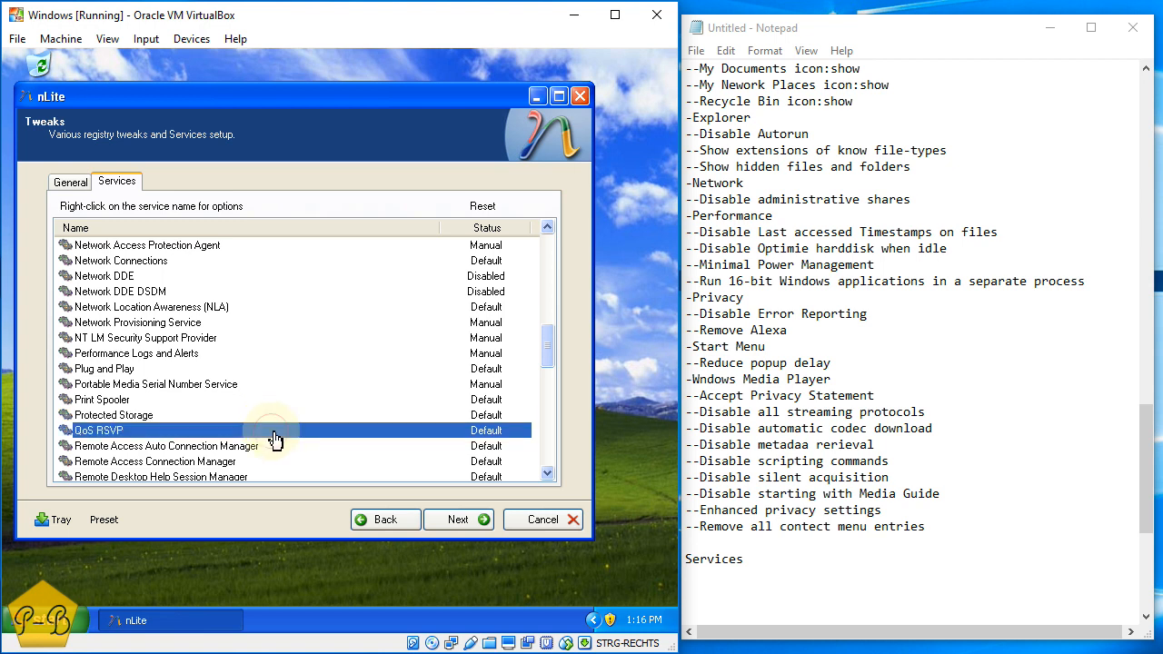
{"action": "right_click", "coordinate": [273, 433]}
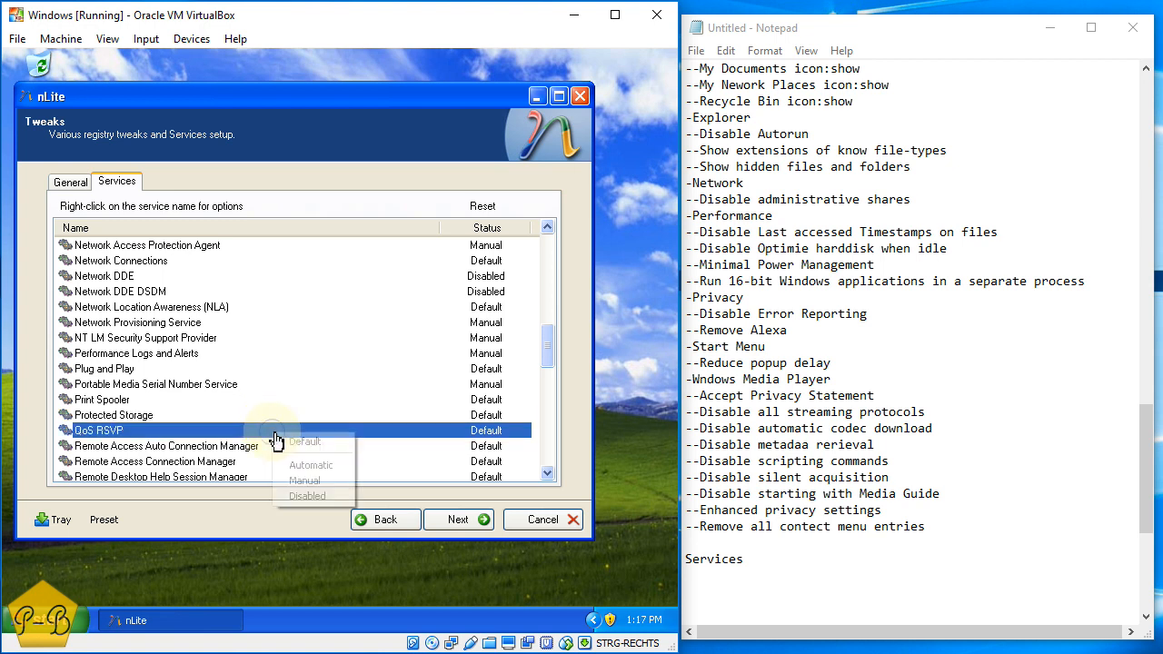
{"action": "left_click", "coordinate": [304, 480]}
Set the Remote Access Auto Connection Manager and Remote Access Connection Manager services to Manual
{"action": "scroll", "coordinate": [312, 424], "scroll_direction": "down", "scroll_amount": 3}
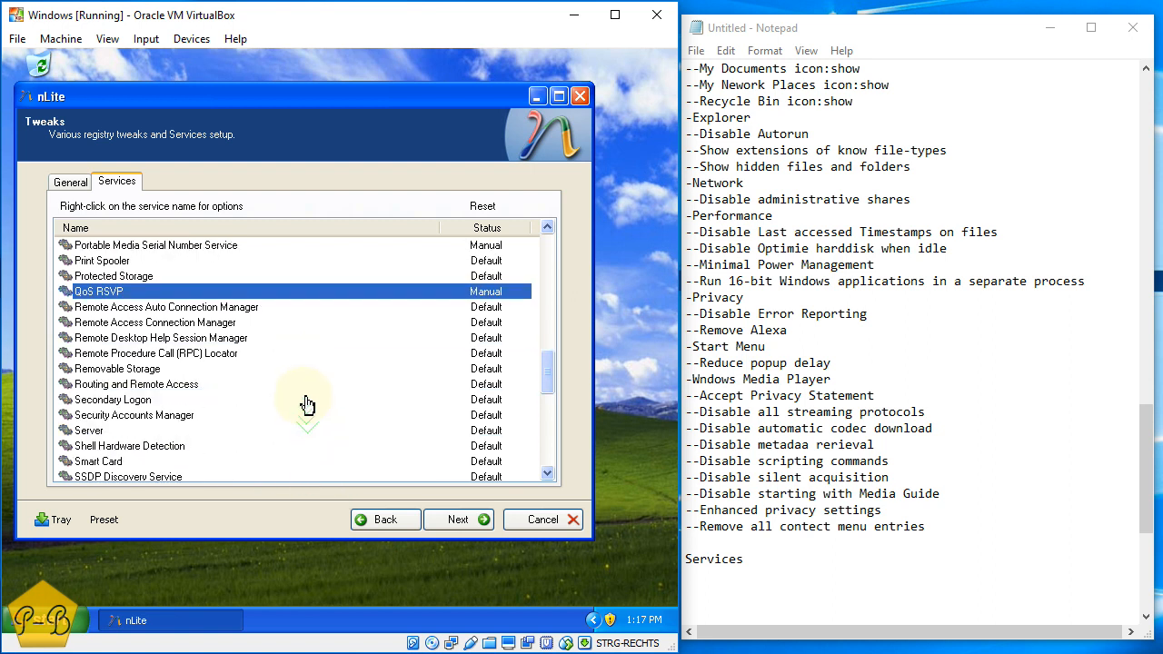
{"action": "left_click", "coordinate": [248, 311]}
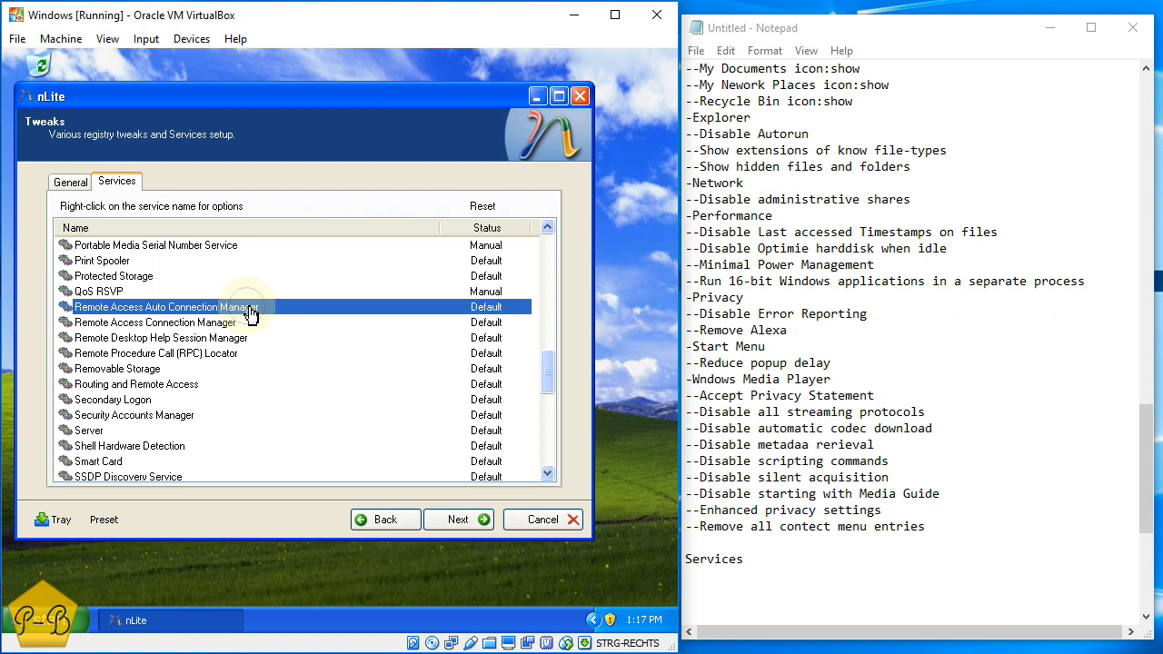
{"action": "right_click", "coordinate": [246, 309]}
{"action": "left_click", "coordinate": [277, 354]}
{"action": "left_click", "coordinate": [271, 327]}
{"action": "right_click", "coordinate": [270, 325]}
{"action": "left_click", "coordinate": [289, 372]}
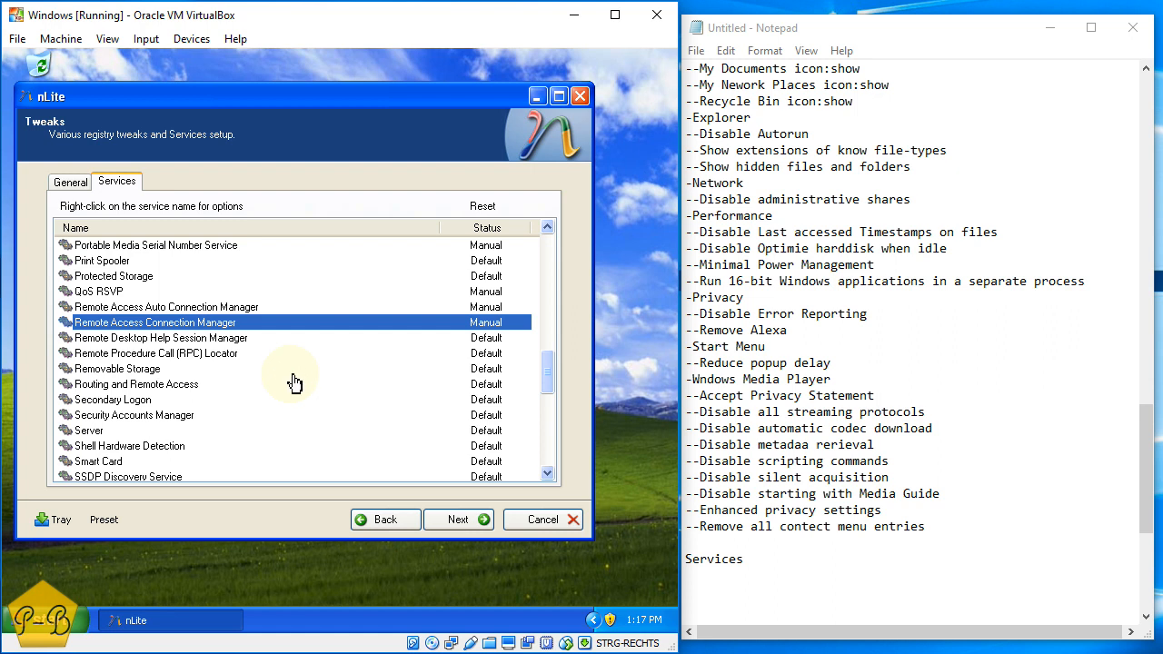
Set the Remote Desktop Help Session Manager and Removable Storage services to Manual
{"action": "left_click", "coordinate": [262, 341]}
{"action": "right_click", "coordinate": [262, 344]}
{"action": "left_click", "coordinate": [278, 387]}
{"action": "left_click", "coordinate": [277, 359]}
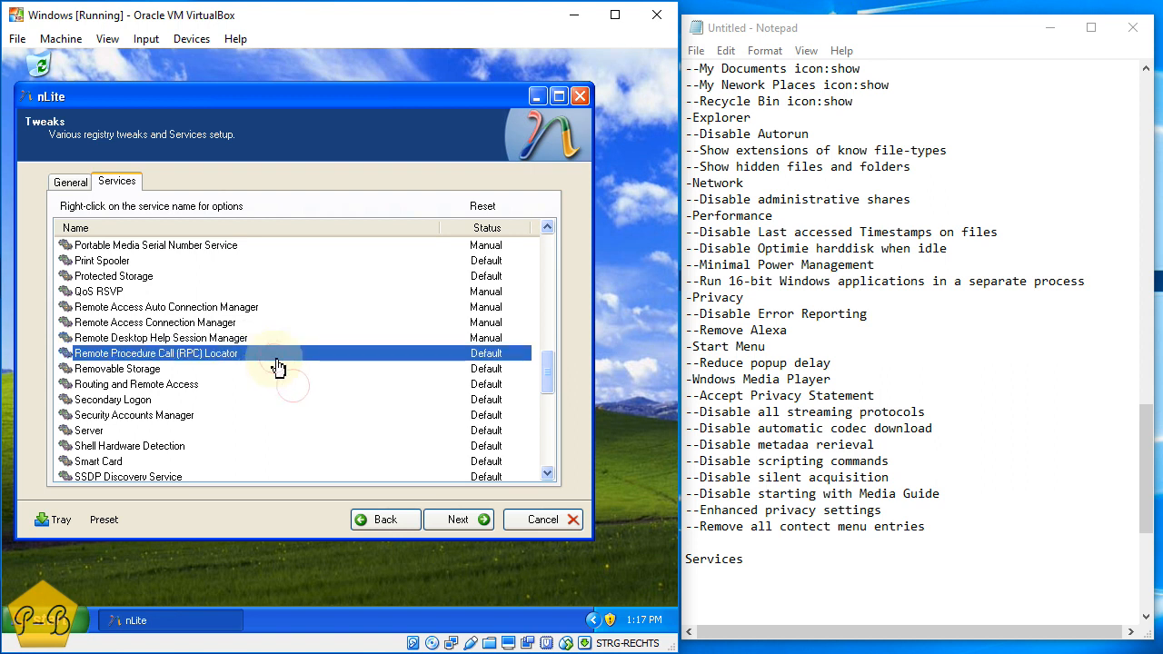
{"action": "left_click", "coordinate": [279, 370]}
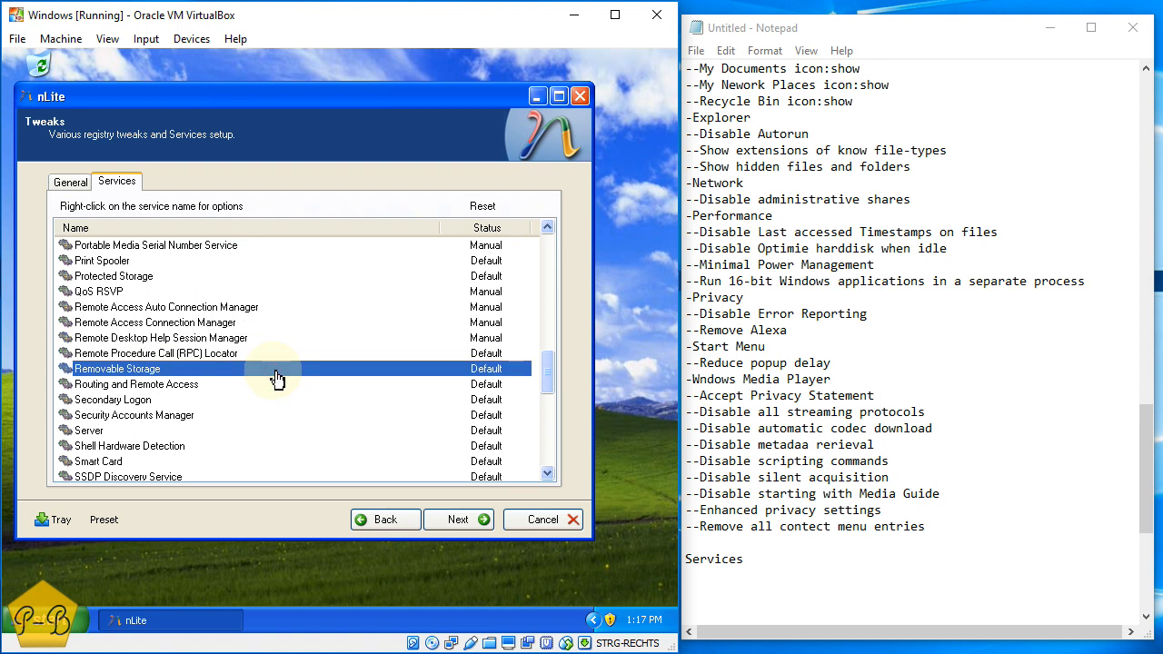
{"action": "right_click", "coordinate": [273, 374]}
{"action": "left_click", "coordinate": [301, 421]}
Set the Routing and Remote Access and Shell Hardware Detection services to Disabled
{"action": "left_click", "coordinate": [262, 388]}
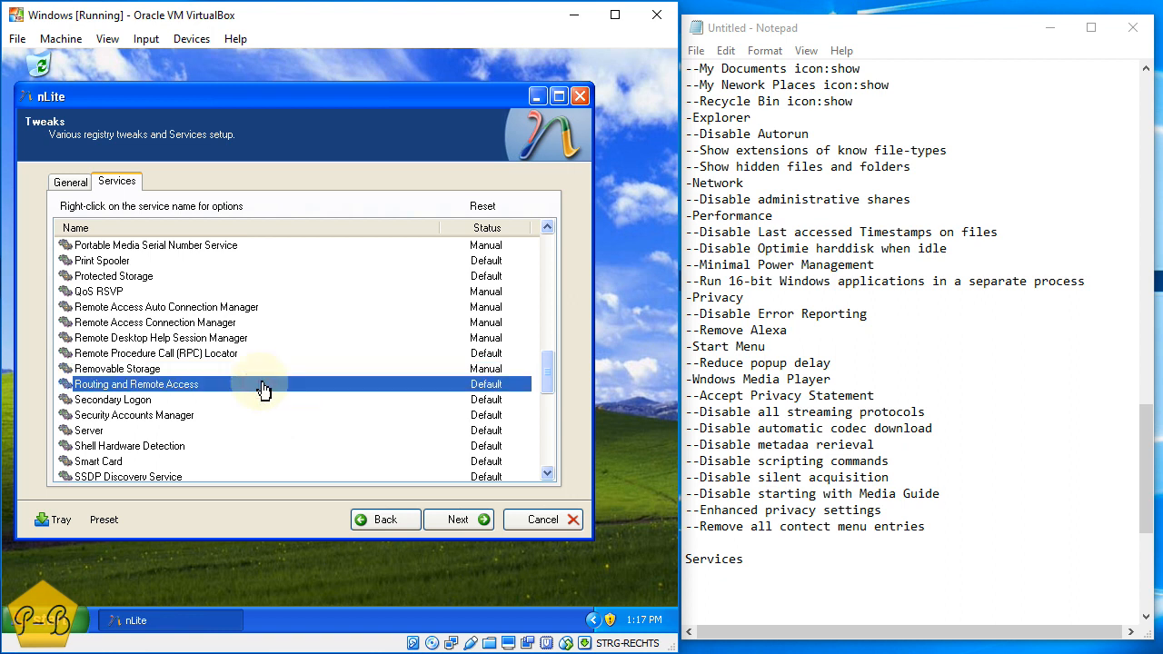
{"action": "right_click", "coordinate": [263, 389]}
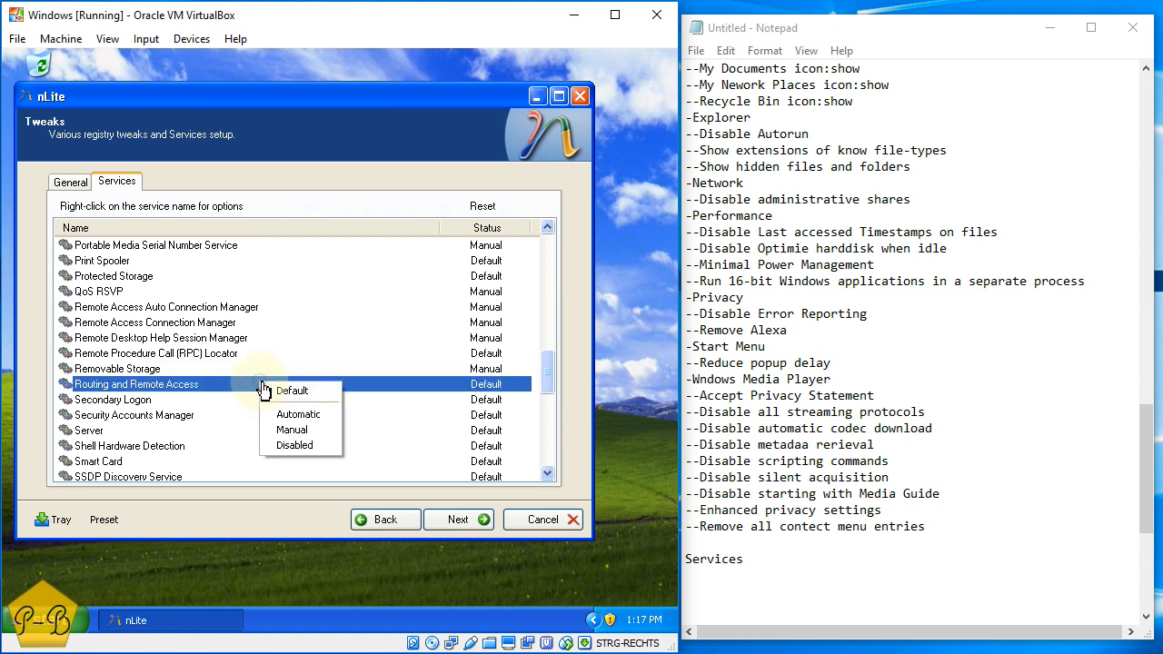
{"action": "left_click", "coordinate": [298, 445]}
{"action": "left_click", "coordinate": [276, 405]}
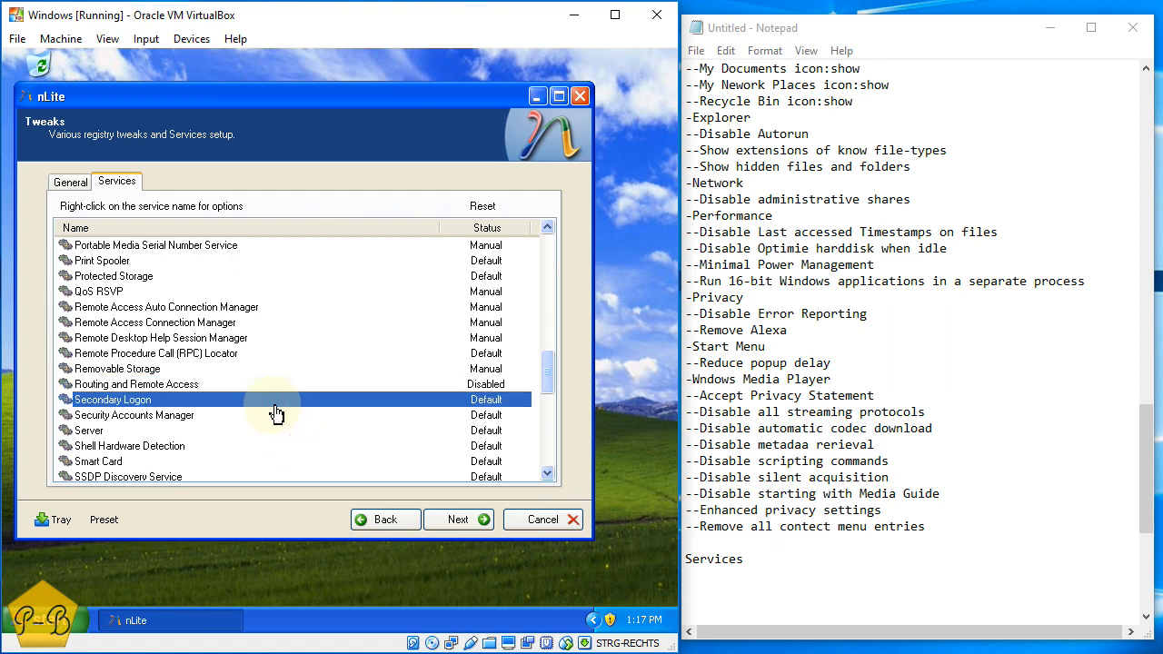
{"action": "left_click", "coordinate": [278, 418]}
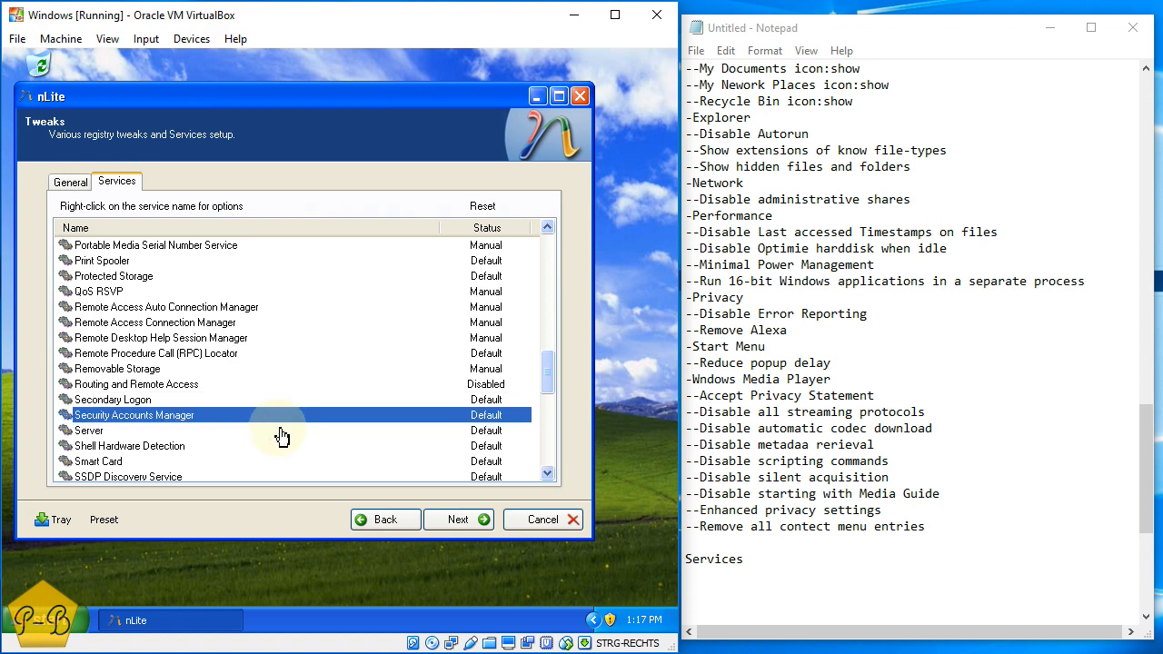
{"action": "left_click", "coordinate": [280, 433]}
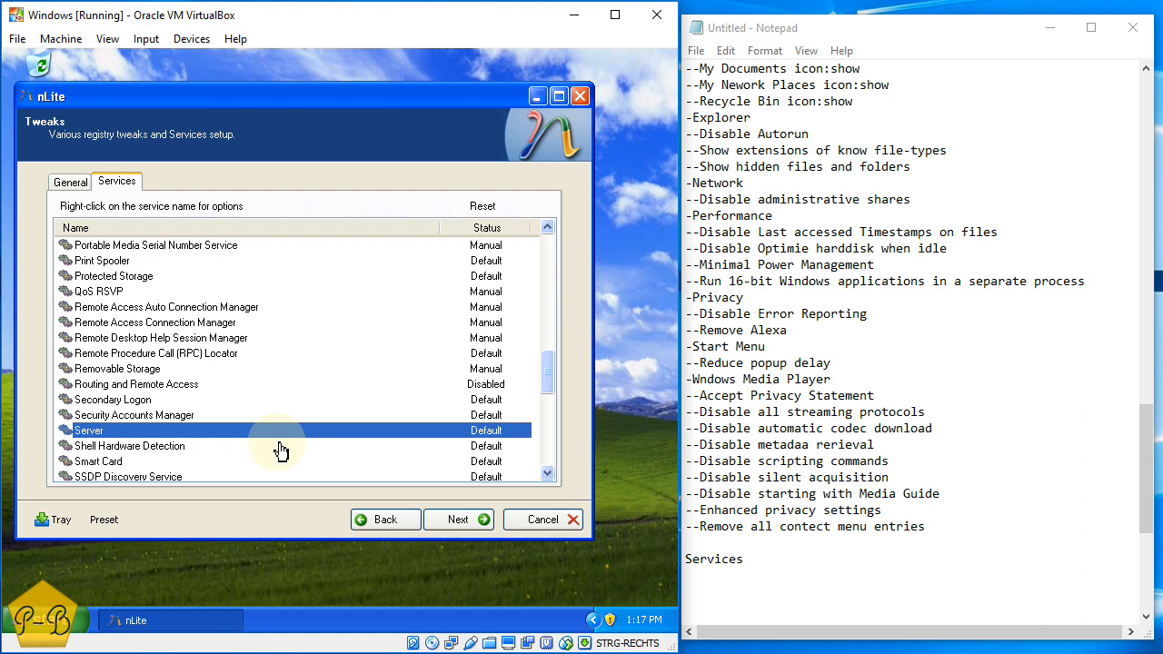
{"action": "left_click", "coordinate": [280, 446]}
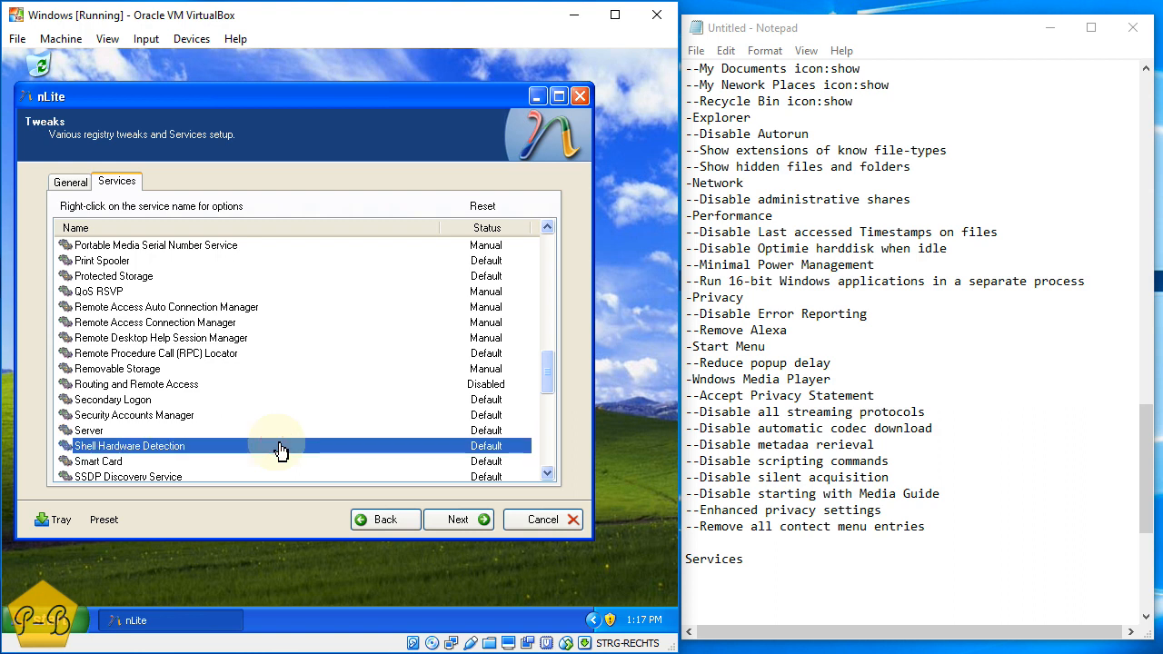
{"action": "right_click", "coordinate": [280, 448]}
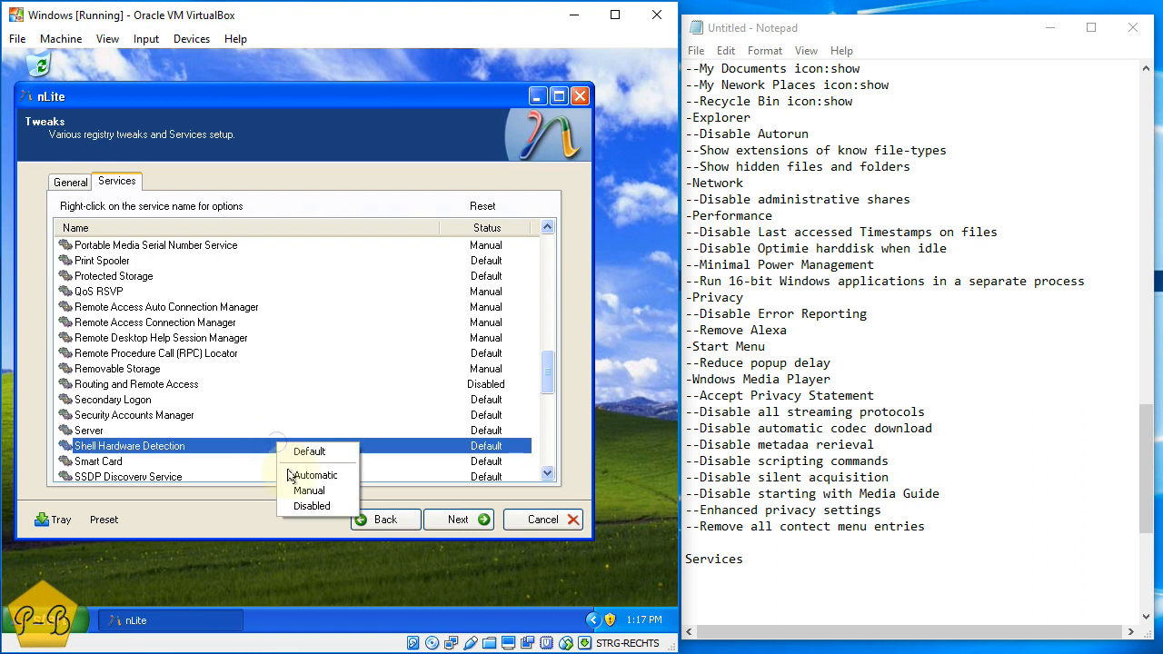
{"action": "left_click", "coordinate": [304, 505]}
Set the Smart Card service to Manual and the SSDP Discovery Service to Disabled
{"action": "scroll", "coordinate": [291, 445], "scroll_direction": "down", "scroll_amount": 4}
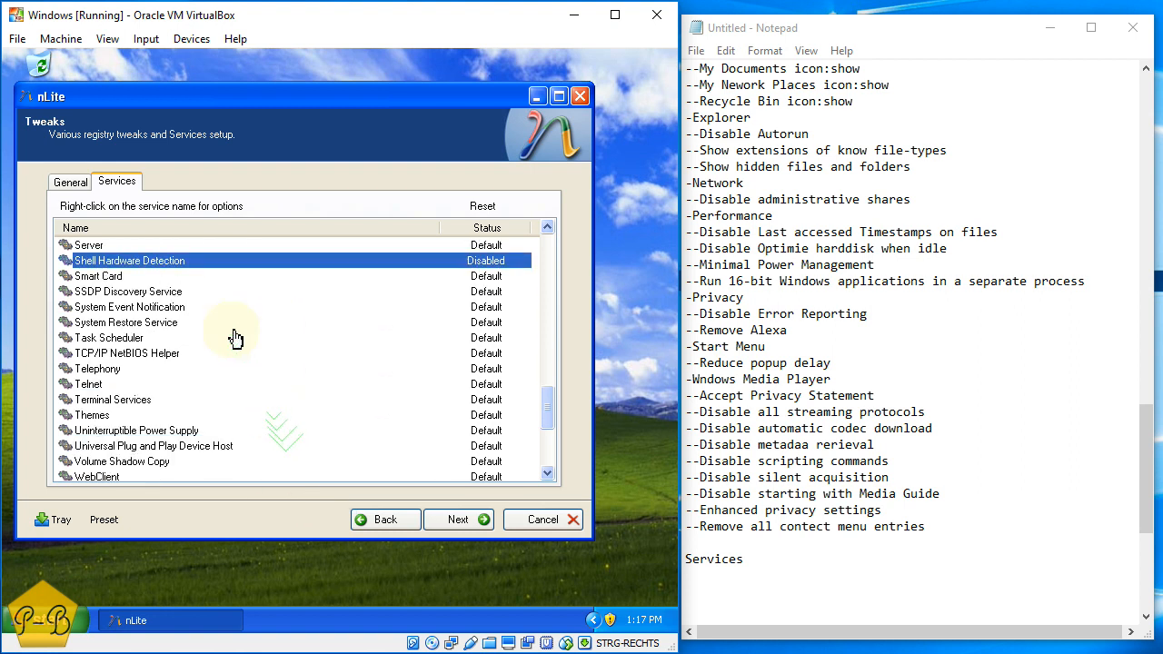
{"action": "left_click", "coordinate": [194, 284]}
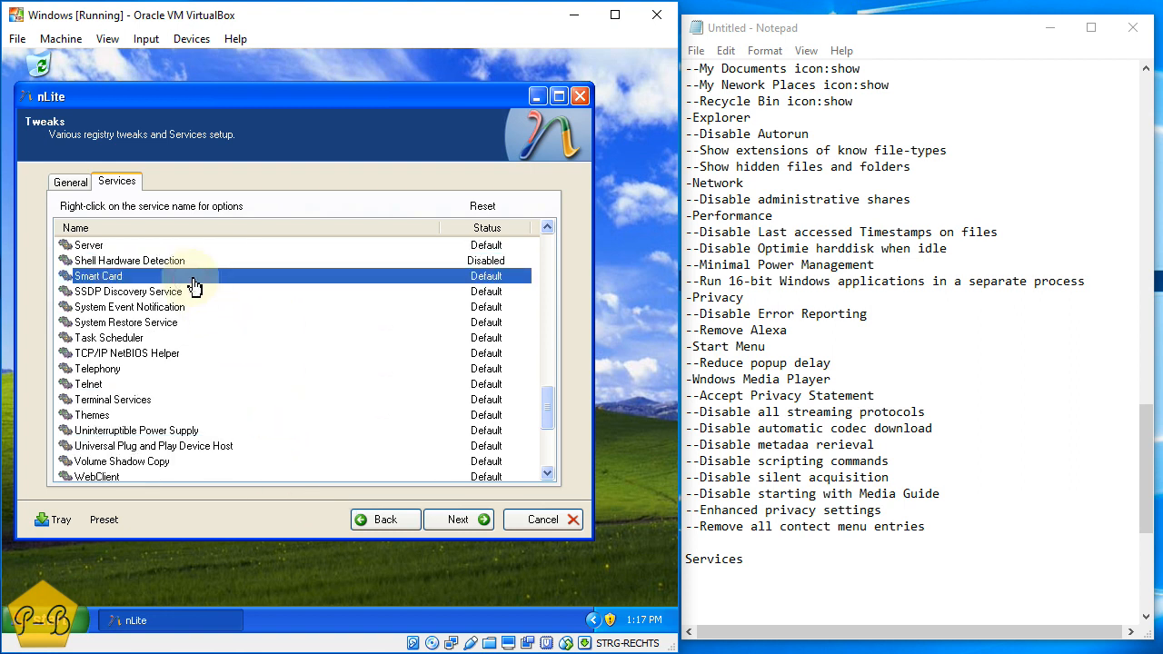
{"action": "right_click", "coordinate": [194, 284]}
{"action": "left_click", "coordinate": [227, 329]}
{"action": "left_click", "coordinate": [215, 300]}
{"action": "right_click", "coordinate": [215, 300]}
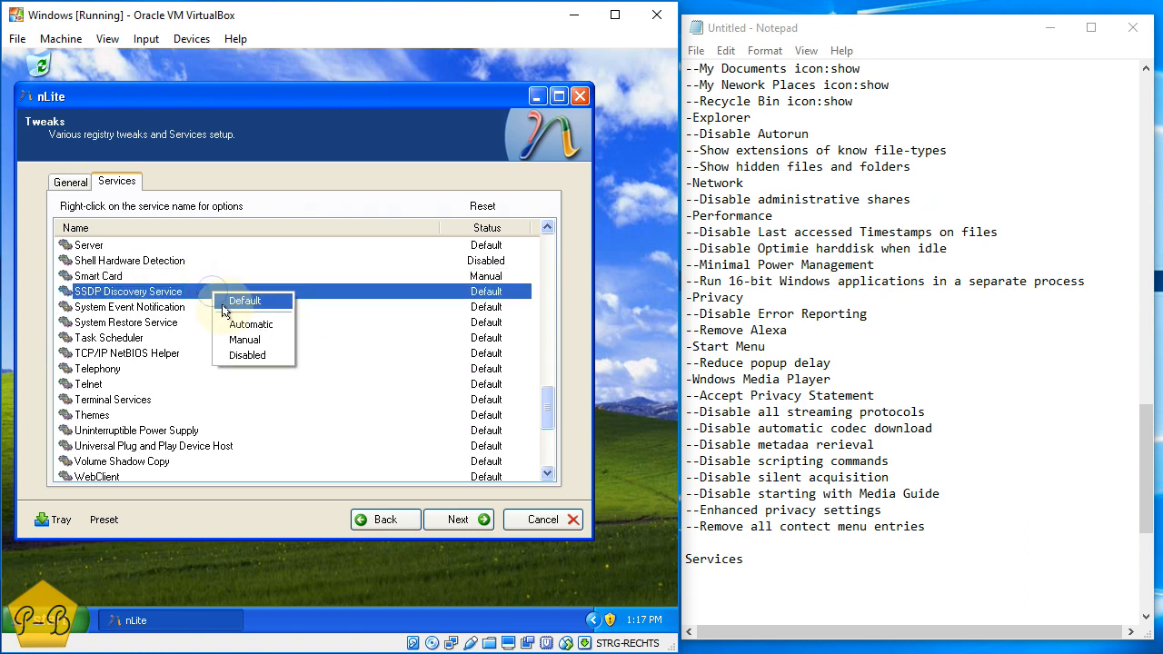
{"action": "left_click", "coordinate": [251, 360]}
Set the Task Scheduler service to Manual
{"action": "left_click", "coordinate": [237, 309]}
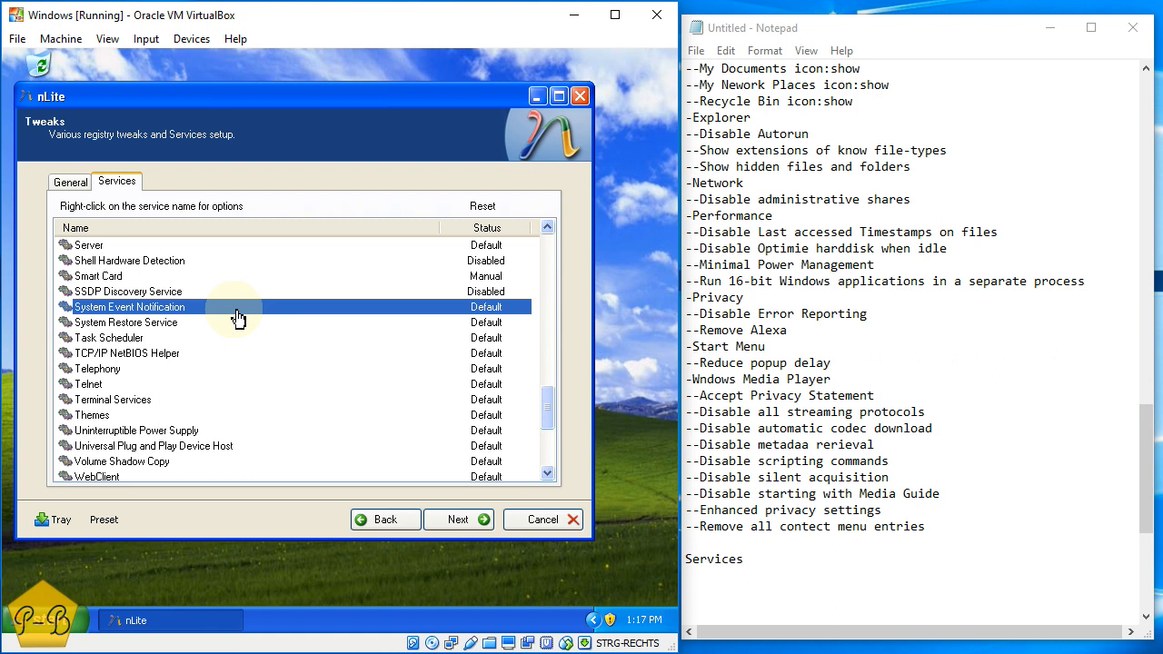
{"action": "left_click", "coordinate": [238, 329]}
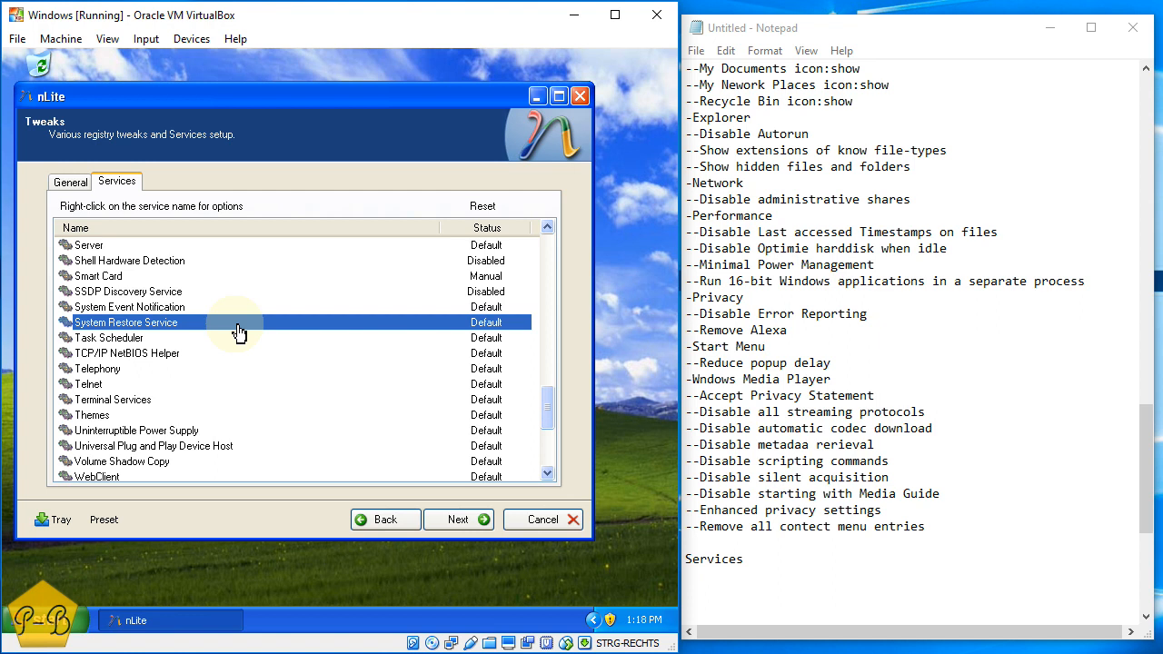
{"action": "left_click", "coordinate": [238, 340]}
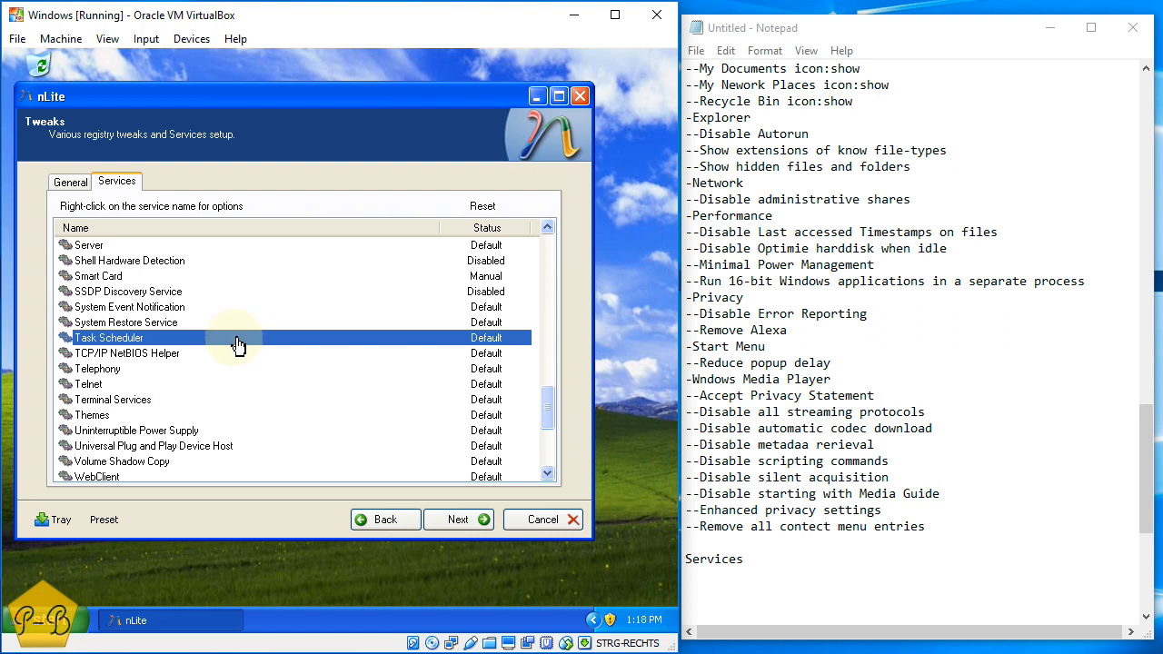
{"action": "right_click", "coordinate": [238, 345]}
{"action": "left_click", "coordinate": [265, 385]}
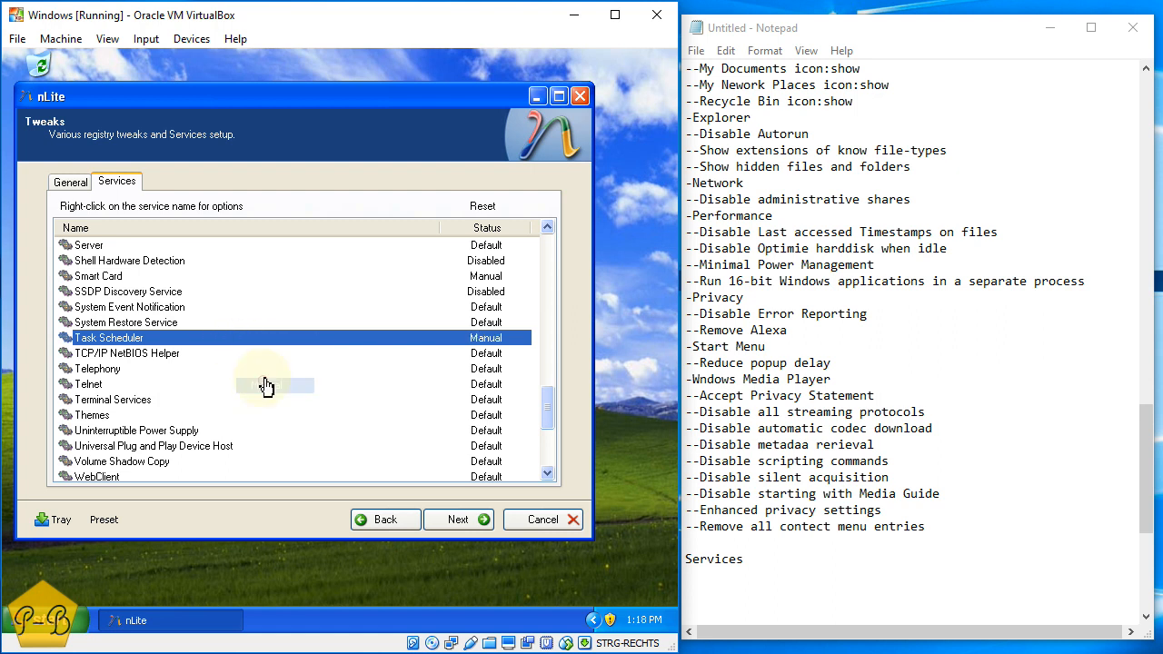
Set the TCP/IP NetBIOS Helper service to Manual
{"action": "left_click", "coordinate": [252, 353]}
{"action": "scroll", "coordinate": [252, 352], "scroll_direction": "down", "scroll_amount": 2}
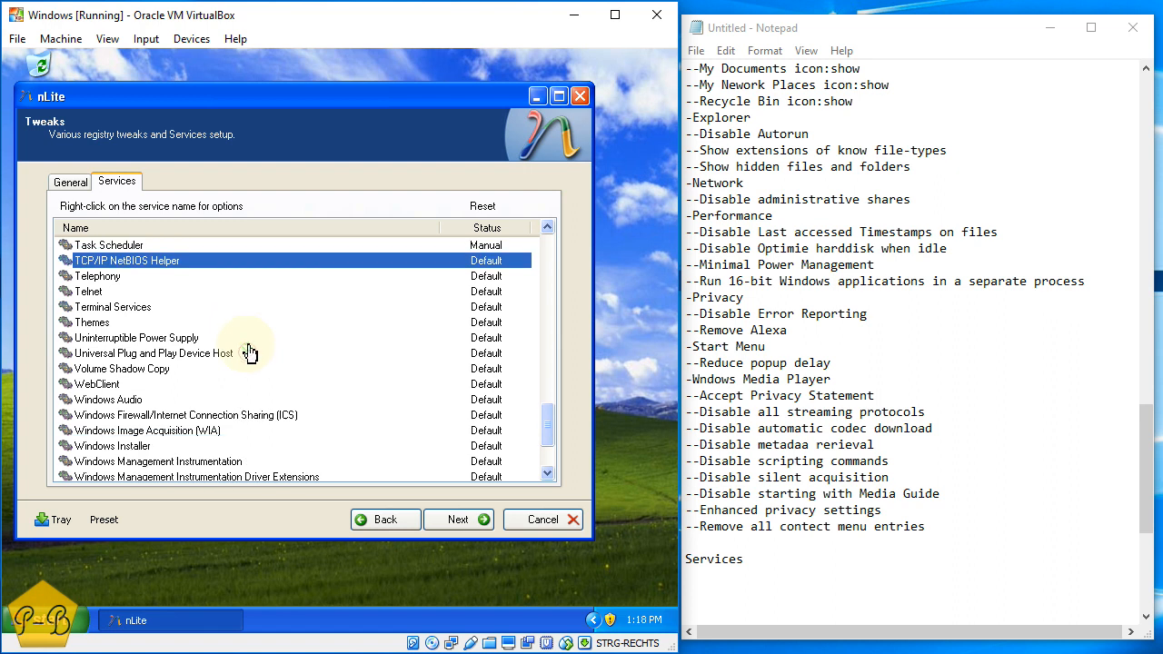
{"action": "right_click", "coordinate": [200, 265]}
{"action": "left_click", "coordinate": [231, 322]}
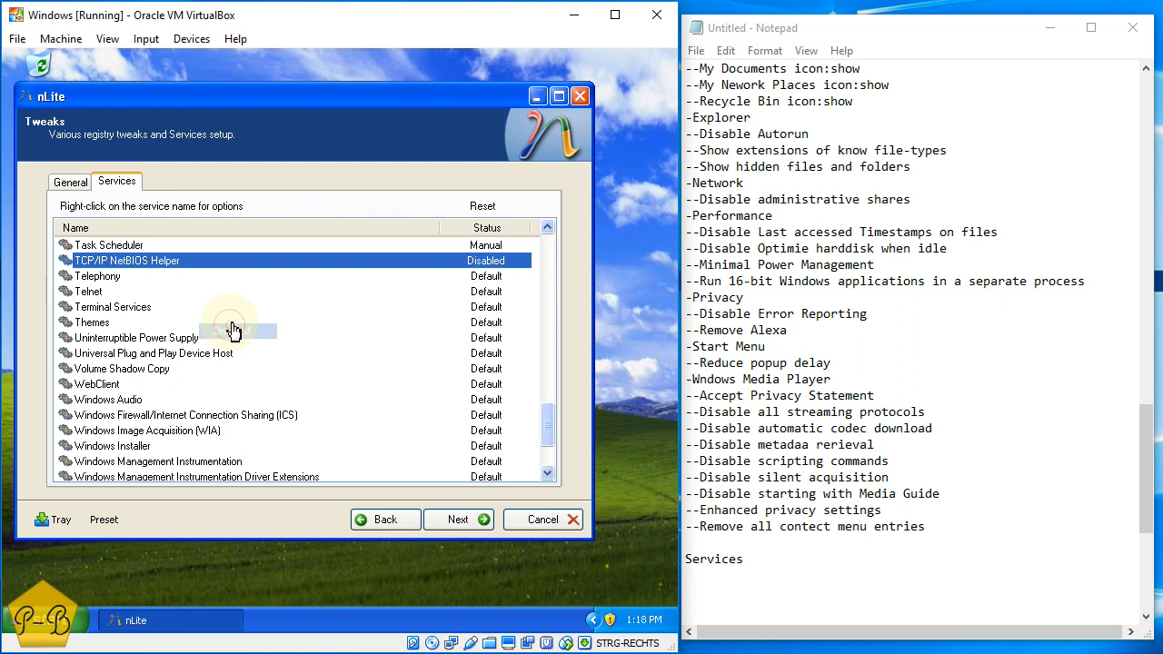
{"action": "right_click", "coordinate": [224, 270]}
{"action": "left_click", "coordinate": [240, 308]}
Set the Telephony service to Manual and the Telnet service to Disabled
{"action": "left_click", "coordinate": [233, 278]}
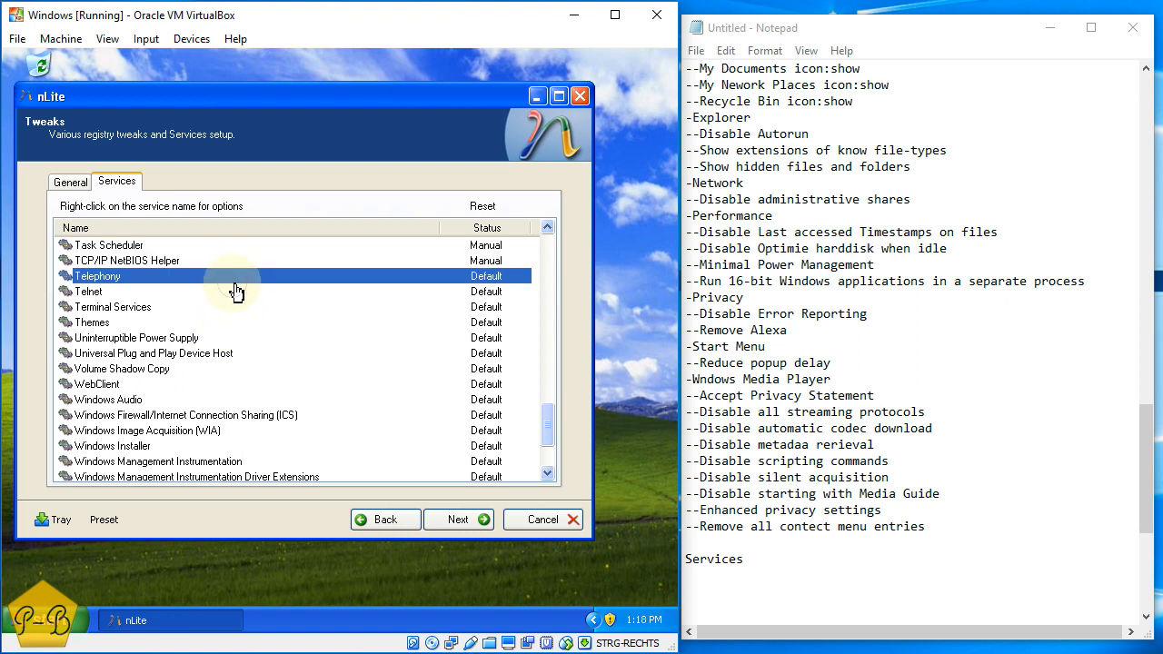
{"action": "right_click", "coordinate": [235, 287]}
{"action": "left_click", "coordinate": [250, 328]}
{"action": "right_click", "coordinate": [229, 292]}
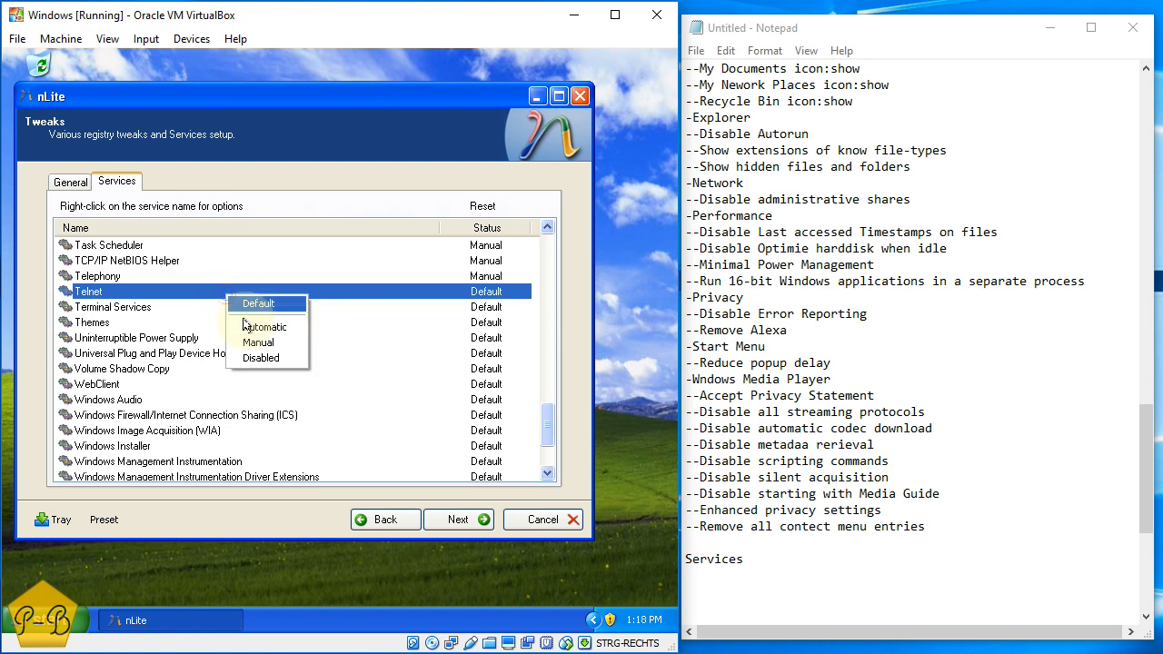
{"action": "left_click", "coordinate": [259, 357]}
Set the Terminal Services and Uninterruptible Power Supply services to Manual
{"action": "left_click", "coordinate": [246, 312]}
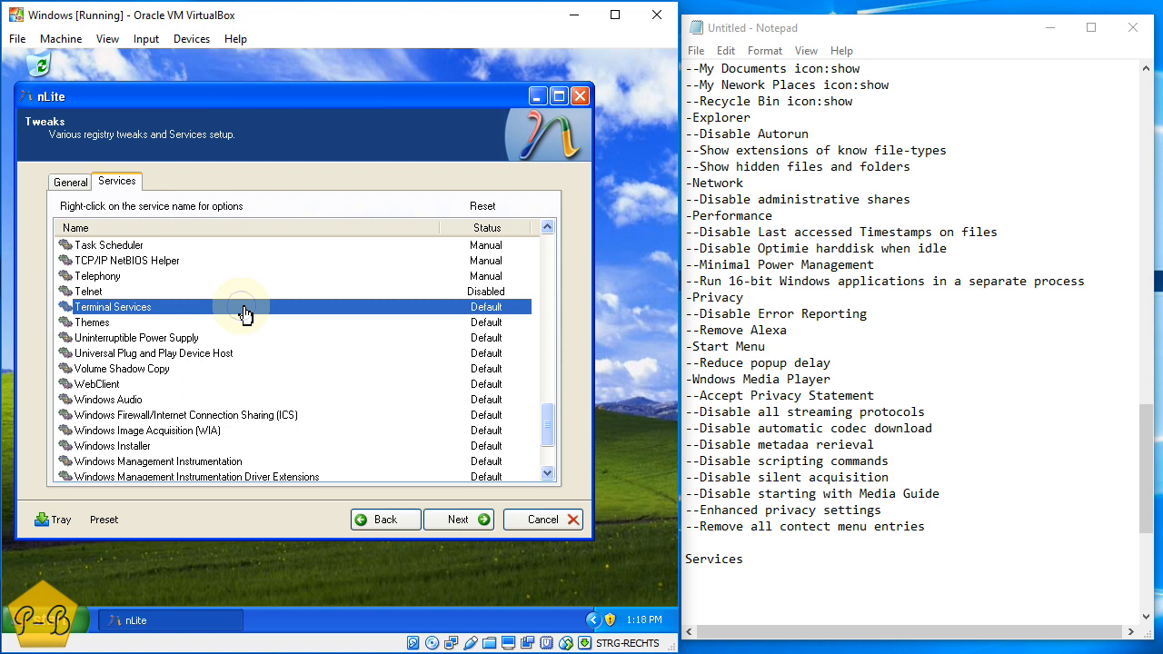
{"action": "right_click", "coordinate": [244, 312]}
{"action": "left_click", "coordinate": [264, 357]}
{"action": "left_click", "coordinate": [254, 325]}
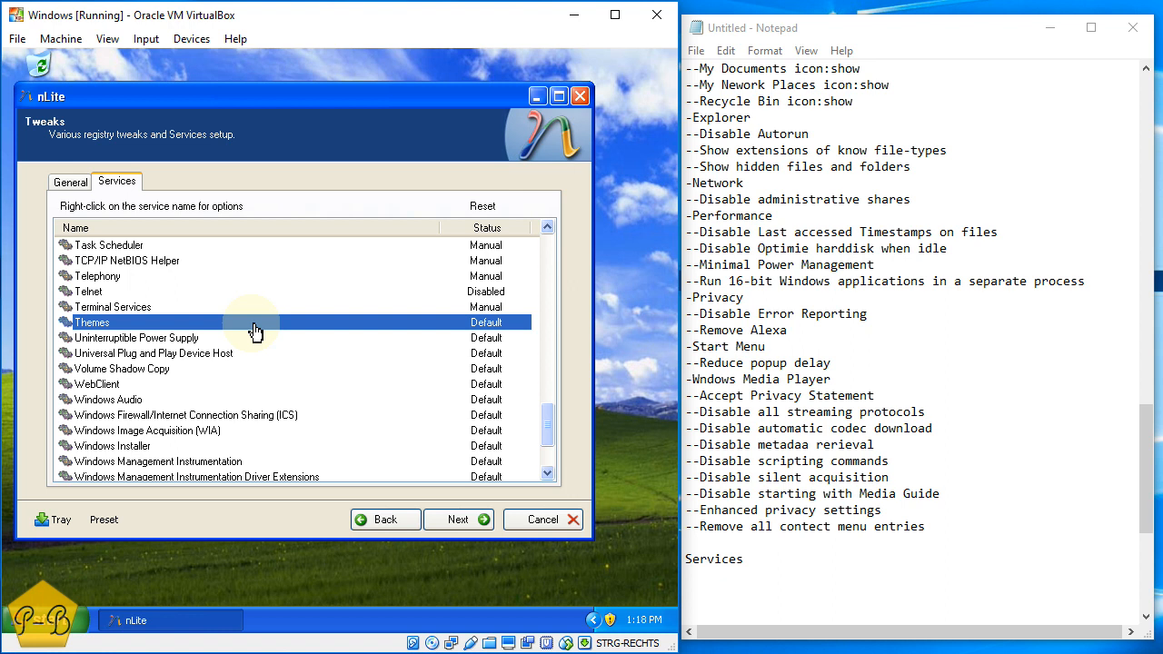
{"action": "left_click", "coordinate": [257, 340]}
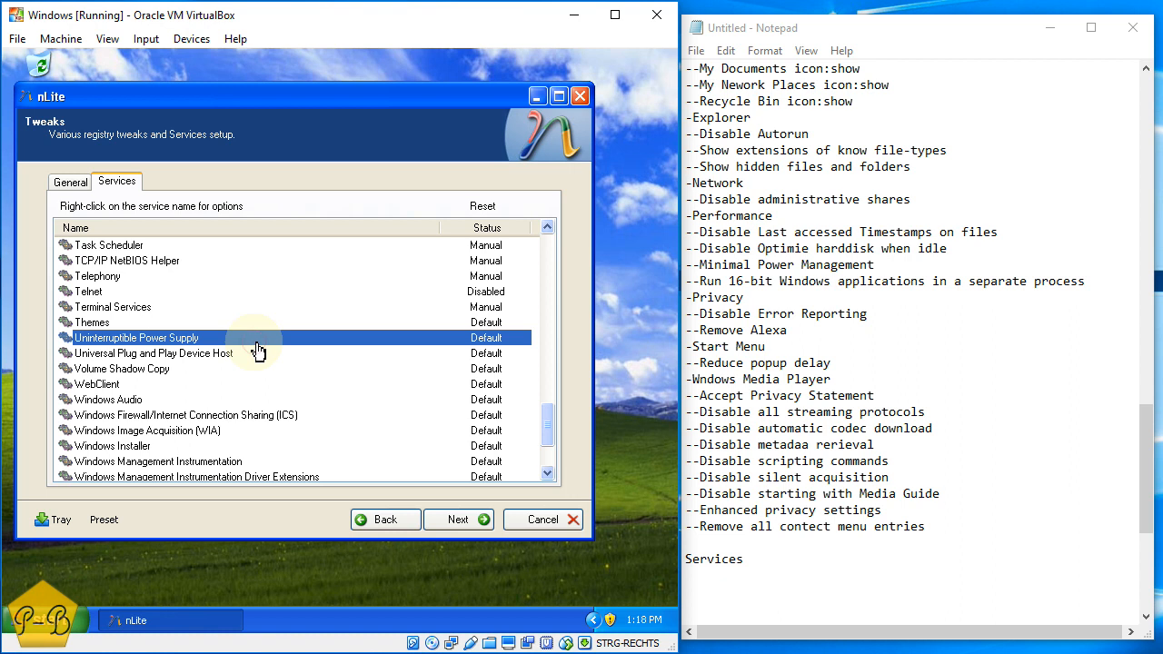
{"action": "right_click", "coordinate": [257, 351]}
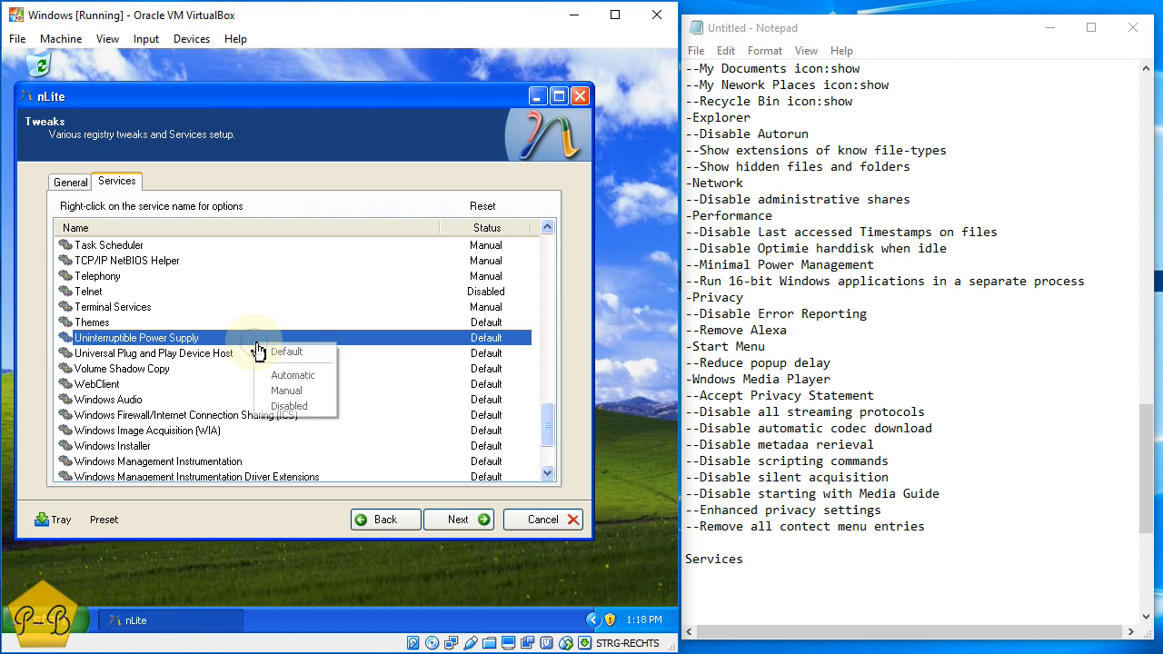
{"action": "left_click", "coordinate": [295, 391]}
Set the Universal Plug and Play Device Host service to Disabled
{"action": "left_click", "coordinate": [266, 355]}
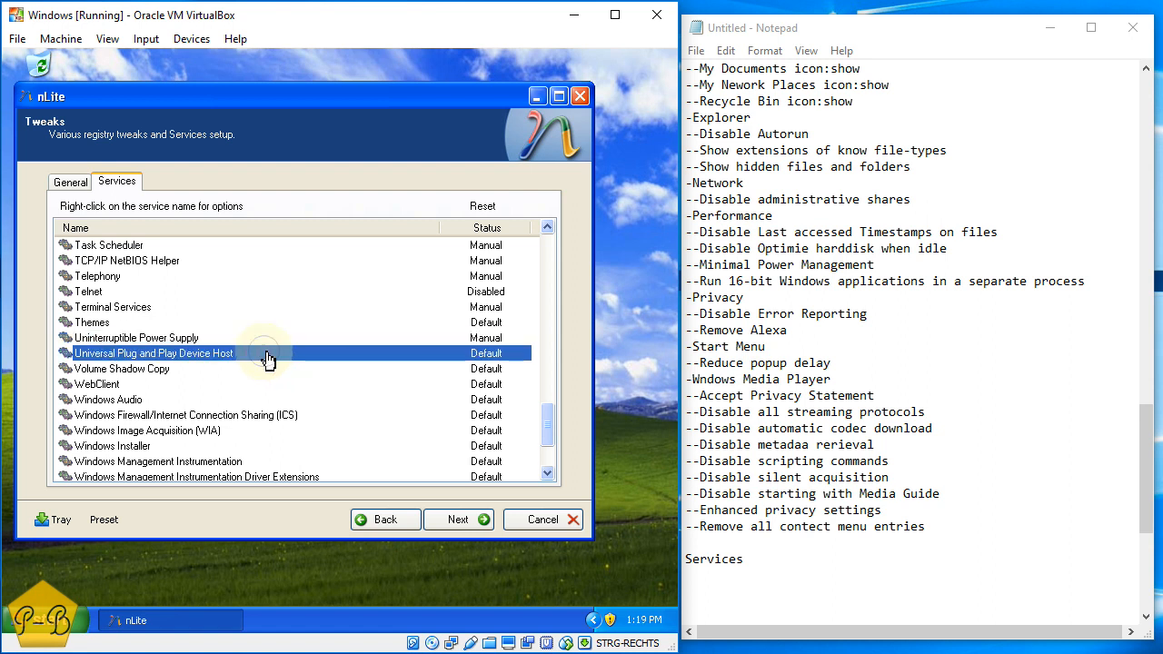
{"action": "right_click", "coordinate": [268, 359]}
{"action": "left_click", "coordinate": [294, 411]}
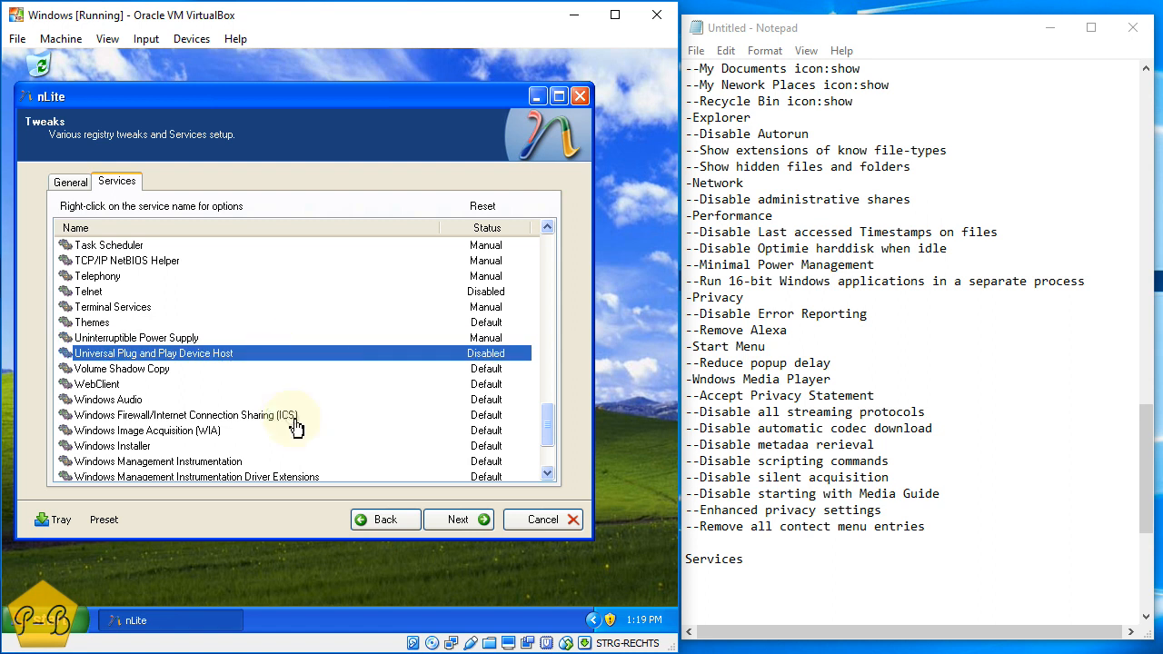
Review the services from Volume Shadow Copy through Wired AutoConfig and their startup settings
{"action": "left_click", "coordinate": [268, 373]}
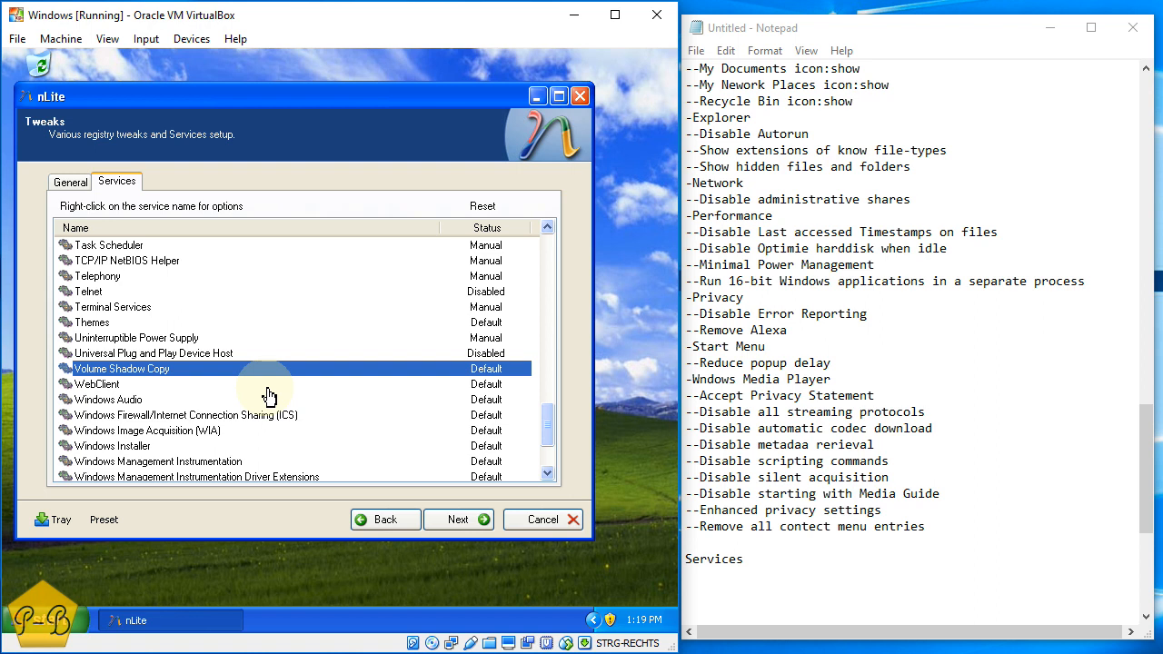
{"action": "left_click", "coordinate": [267, 386]}
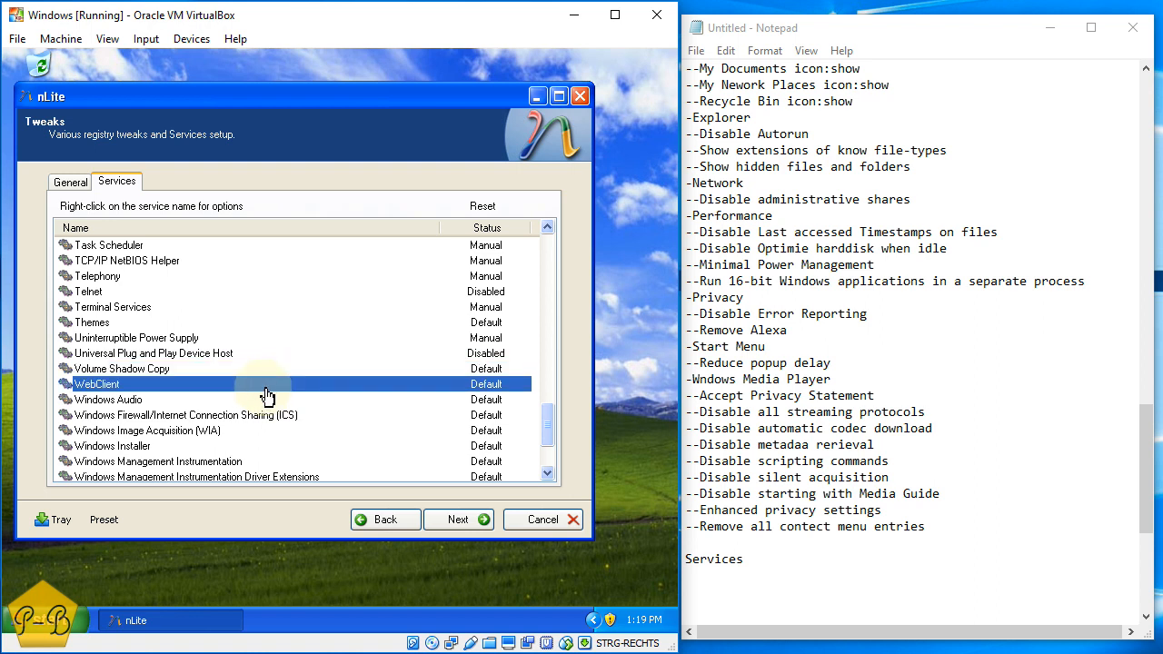
{"action": "left_click", "coordinate": [268, 402]}
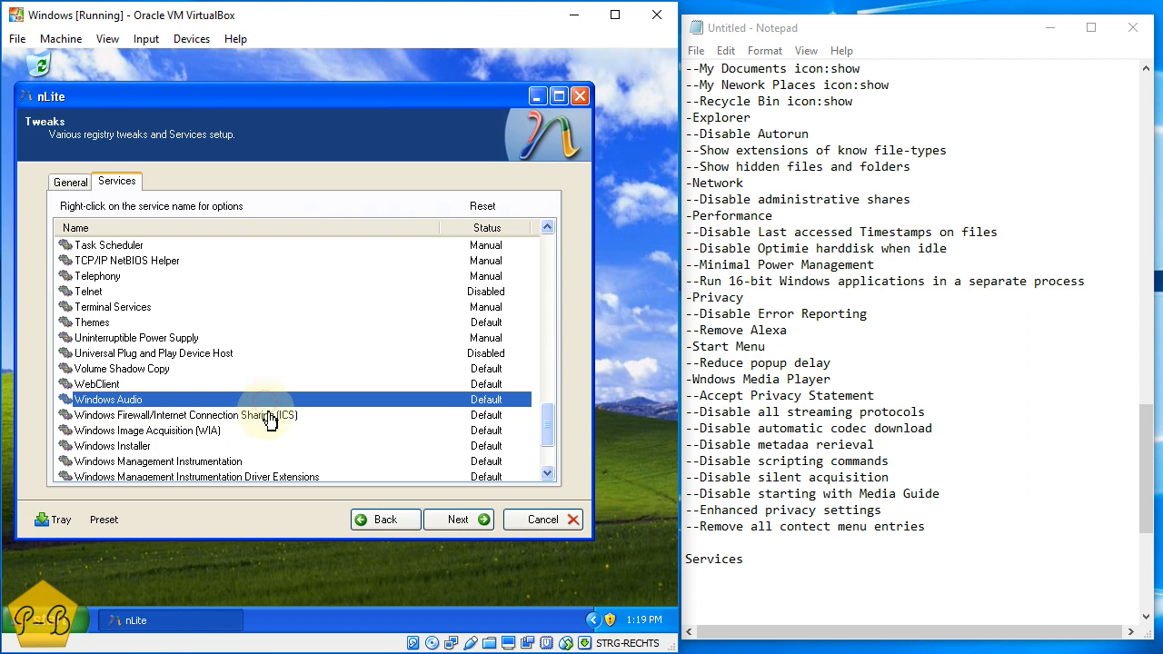
{"action": "left_click", "coordinate": [270, 418]}
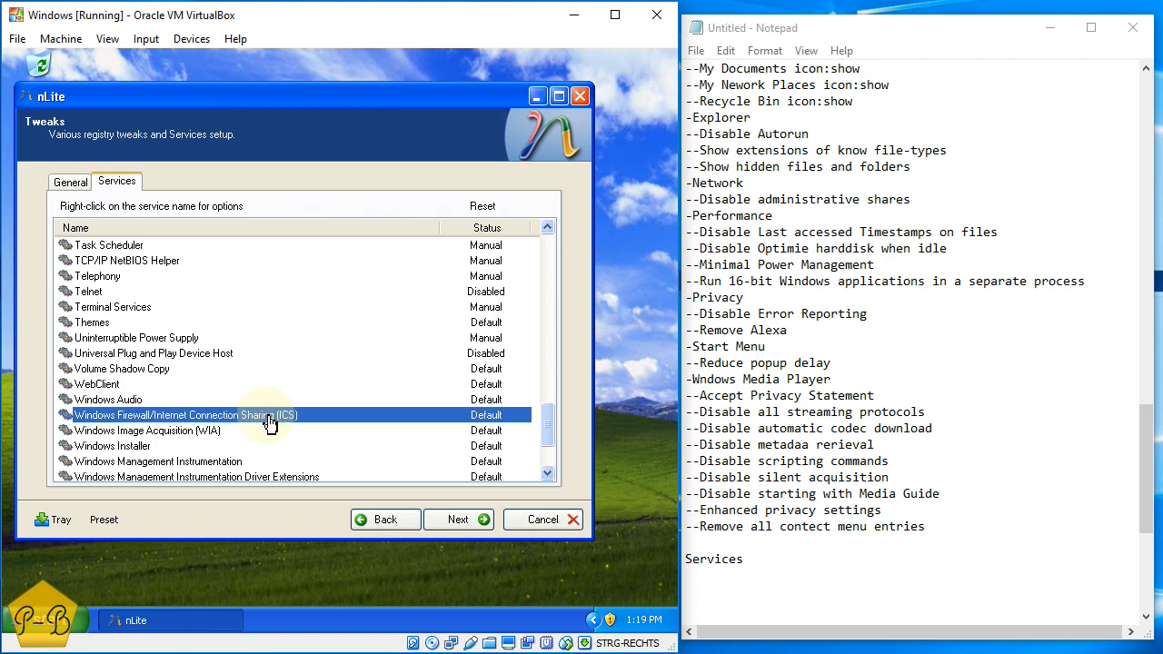
{"action": "left_click", "coordinate": [268, 433]}
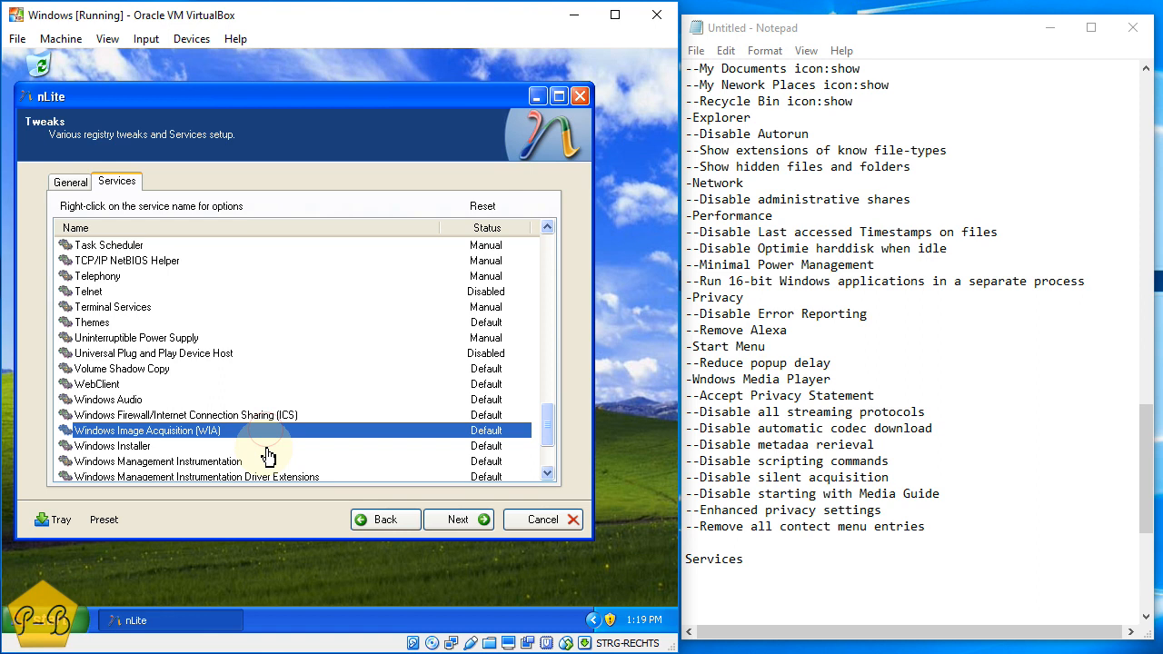
{"action": "left_click", "coordinate": [268, 449]}
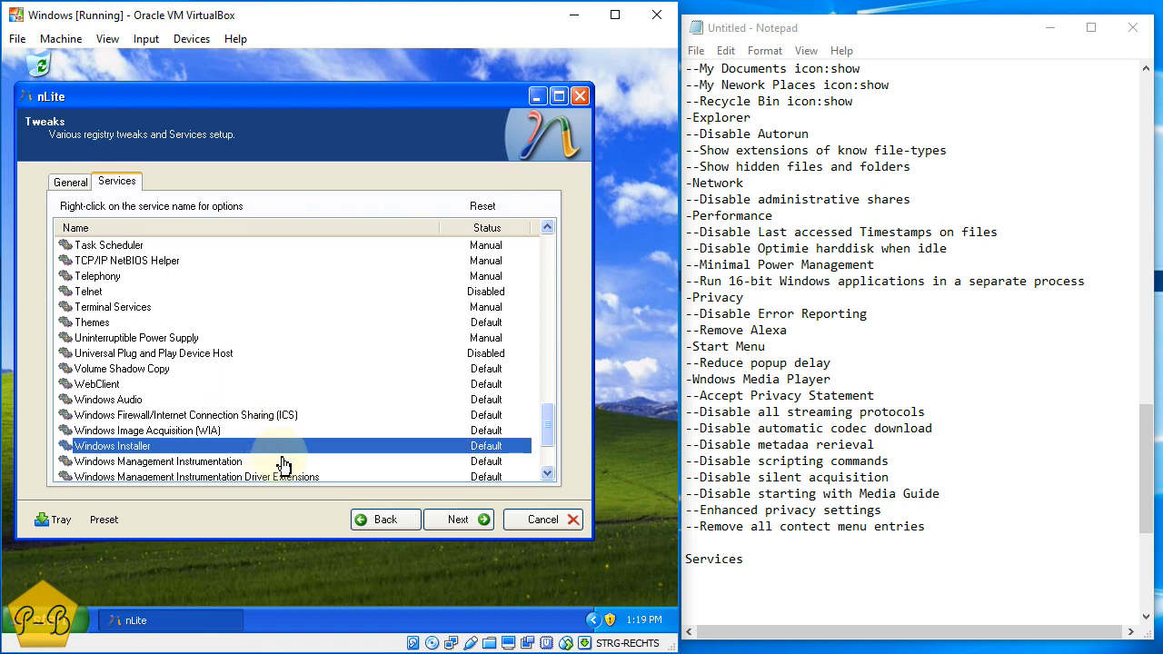
{"action": "left_click", "coordinate": [282, 464]}
{"action": "scroll", "coordinate": [281, 459], "scroll_direction": "down", "scroll_amount": 2}
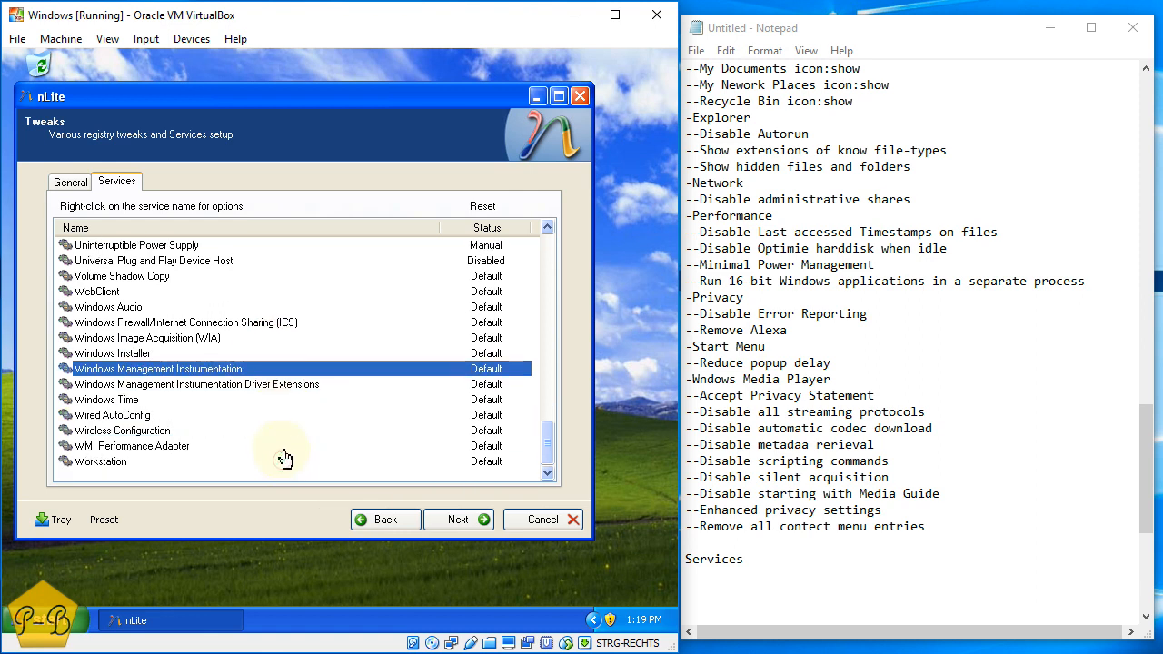
{"action": "left_click", "coordinate": [292, 402]}
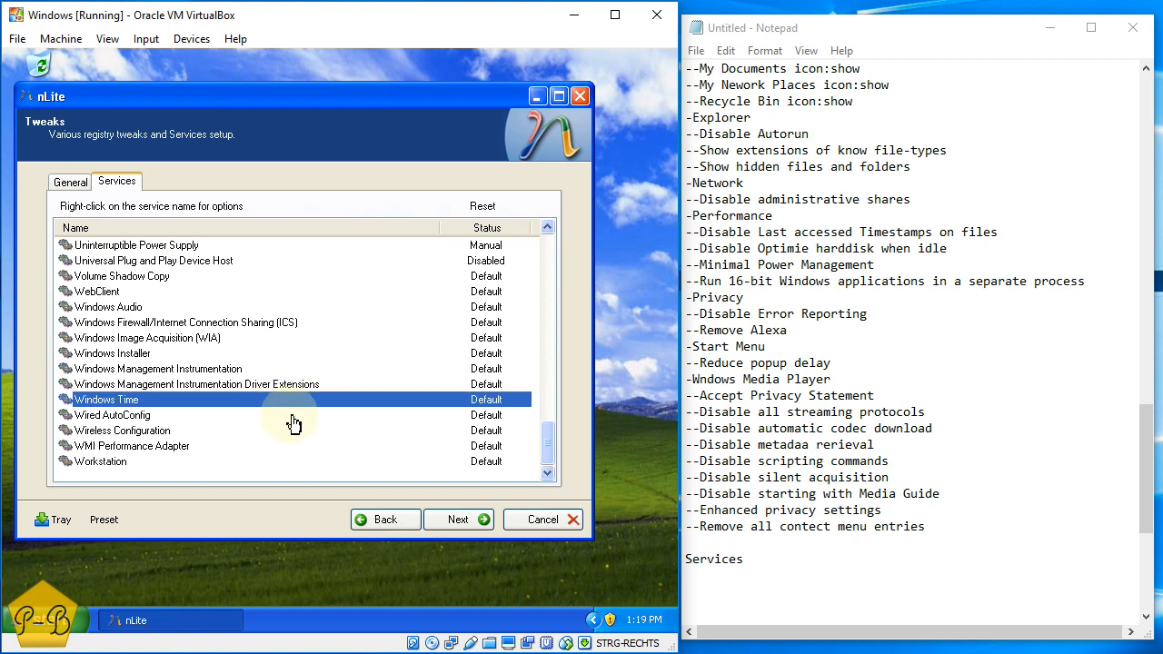
{"action": "left_click", "coordinate": [294, 425]}
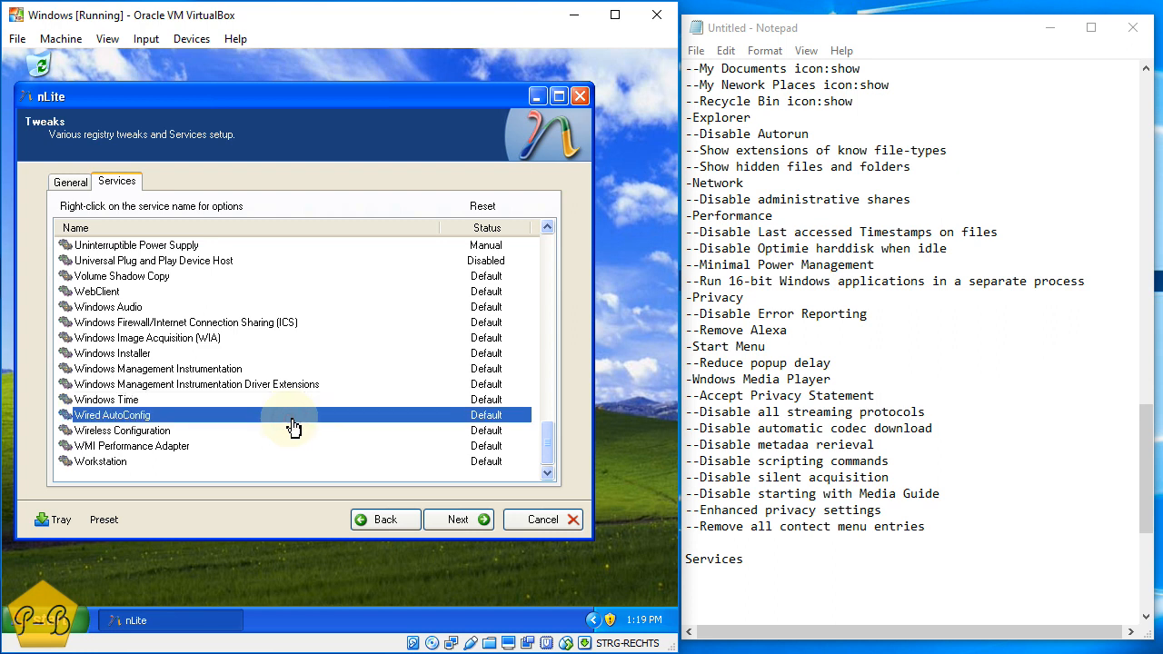
Set the Wireless Configuration service to Disabled and check the WMI Performance Adapter entry
{"action": "left_click", "coordinate": [292, 433]}
{"action": "right_click", "coordinate": [292, 433]}
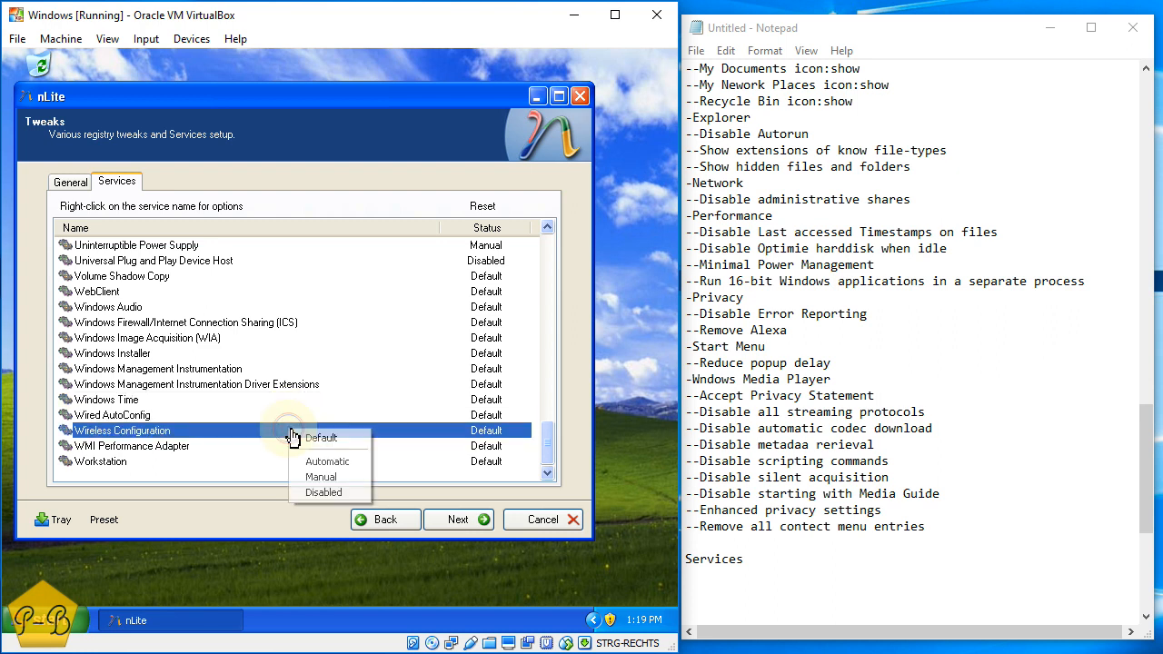
{"action": "left_click", "coordinate": [323, 492]}
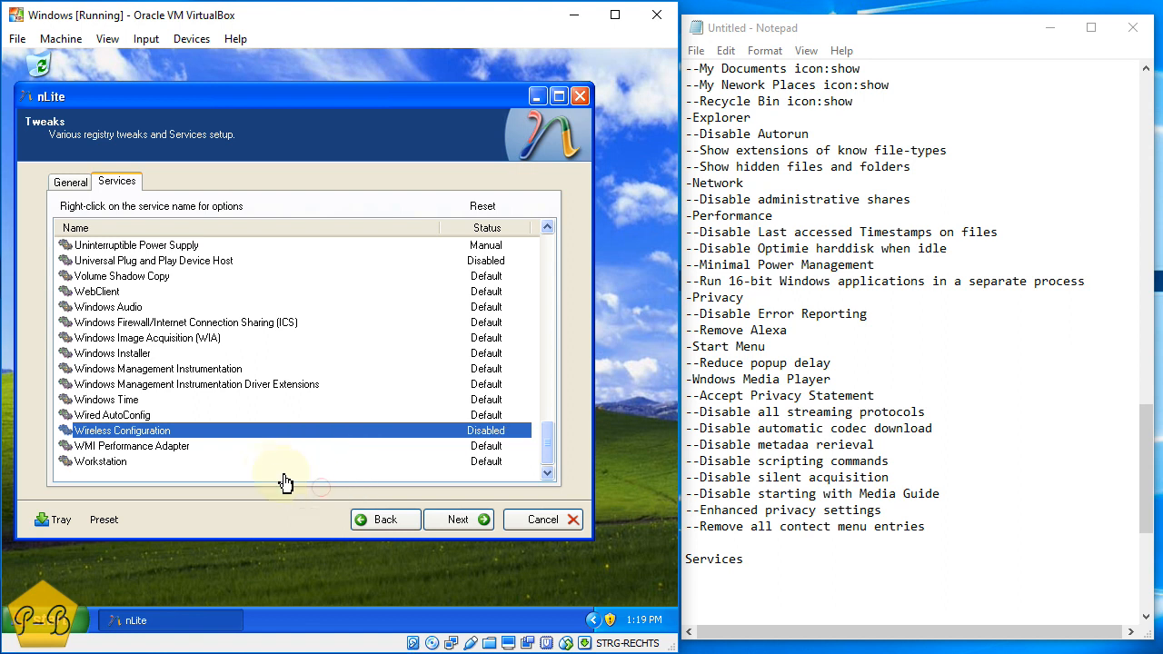
{"action": "left_click", "coordinate": [256, 450]}
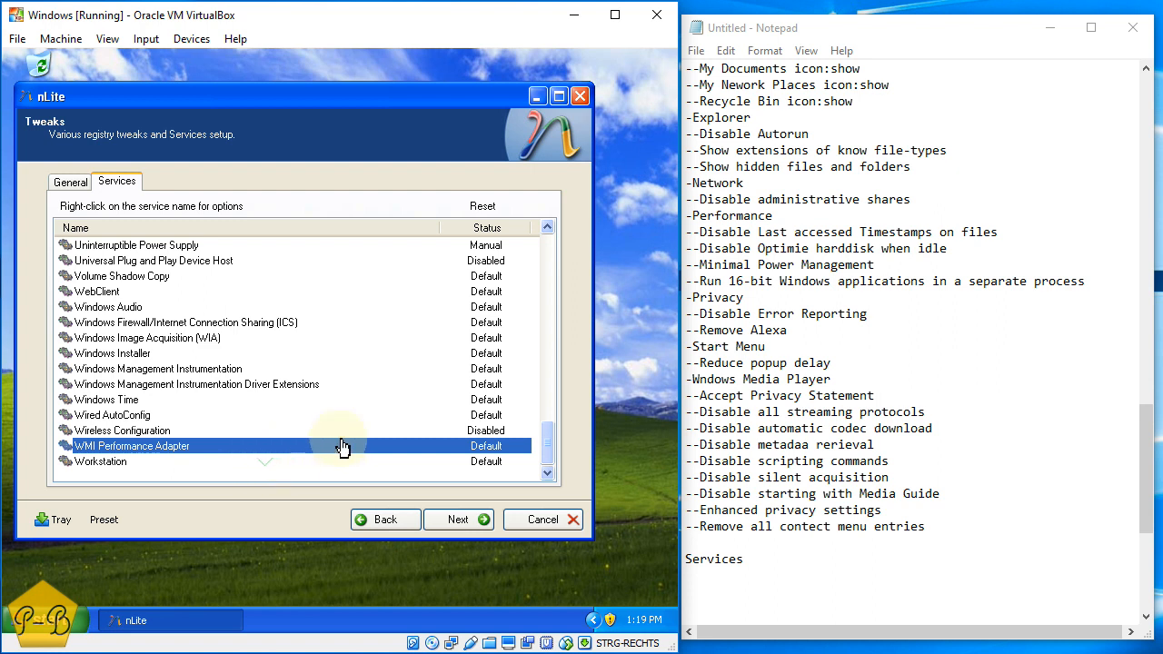
Add a "-Disabled" subheading under Services in the Notepad list and enter Alerter as its first service
{"action": "scroll", "coordinate": [372, 427], "scroll_direction": "up", "scroll_amount": 20}
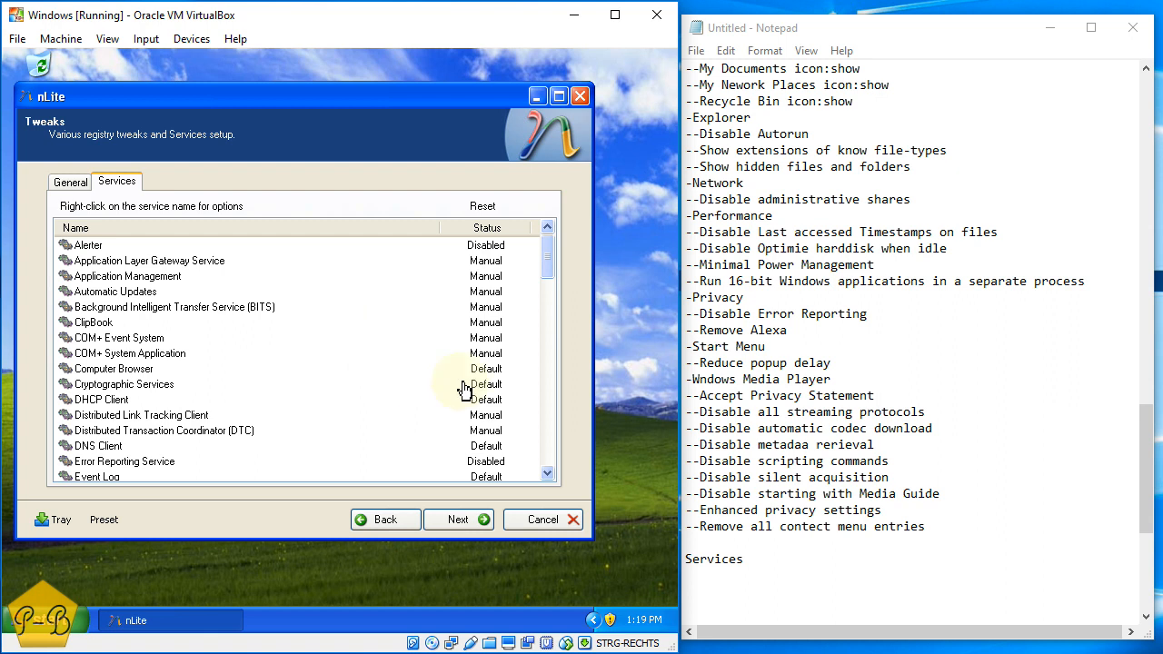
{"action": "left_click", "coordinate": [725, 574]}
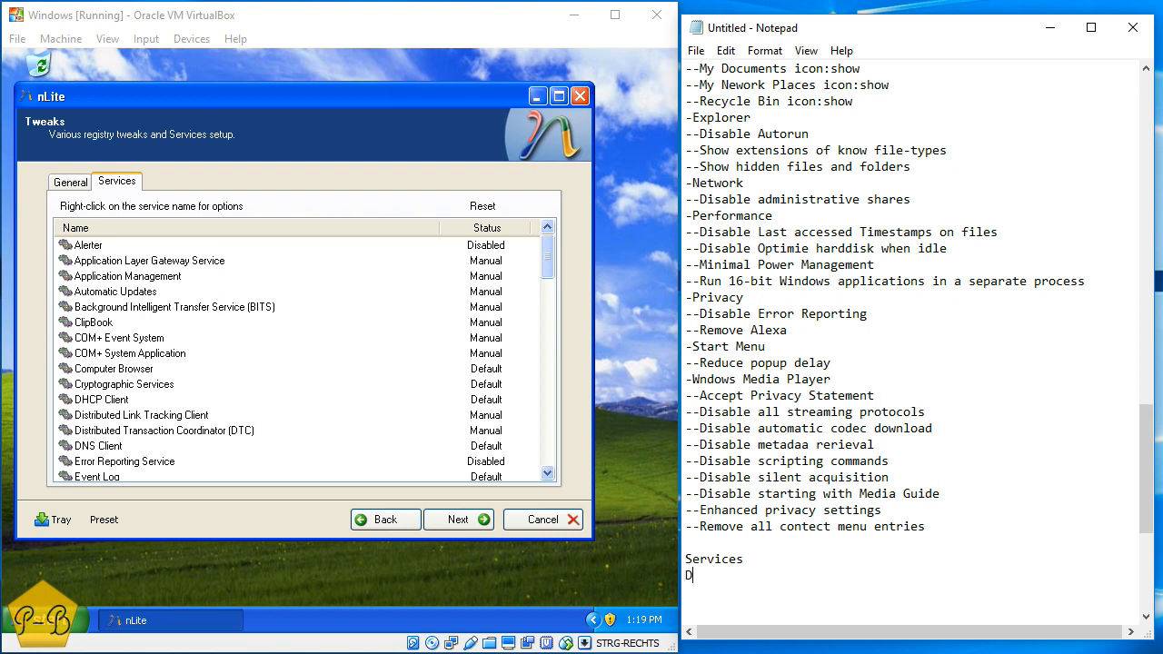
{"action": "type", "text": "Disables"}
{"action": "key", "text": "Return"}
{"action": "key", "text": "BackSpace"}
{"action": "key", "text": "BackSpace"}
{"action": "type", "text": "d"}
{"action": "key", "text": "Return"}
{"action": "type", "text": "Alerter"}
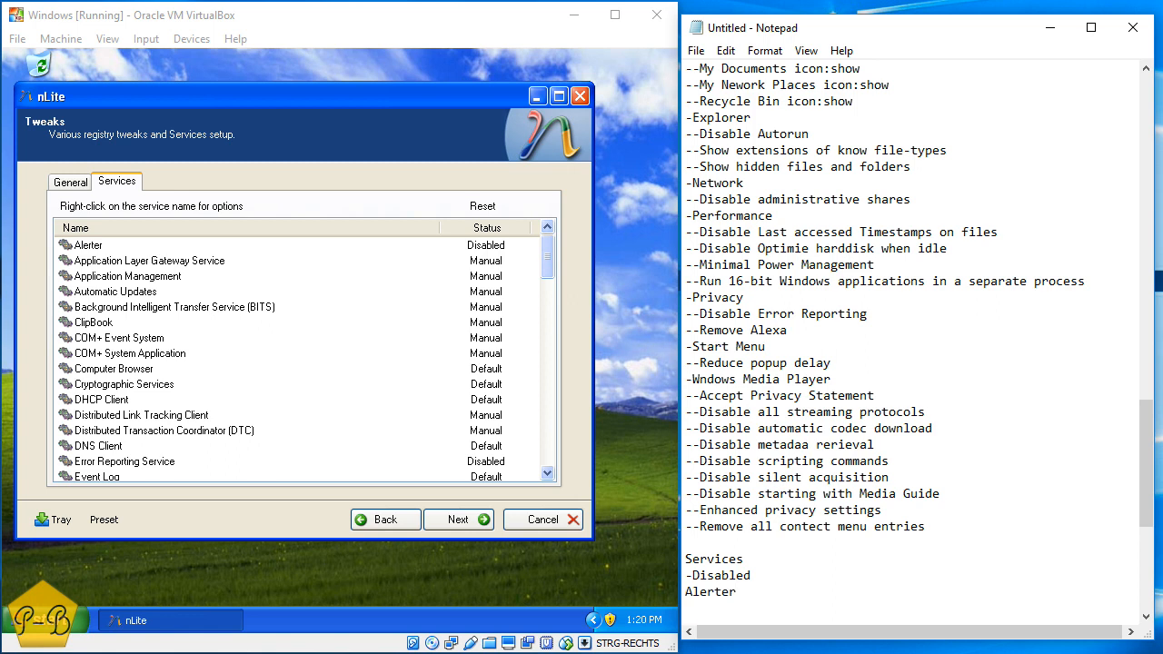
Add Error Reporting Service and Help and Support on separate lines to the disabled services in the notes
{"action": "scroll", "coordinate": [309, 469], "scroll_direction": "down", "scroll_amount": 4}
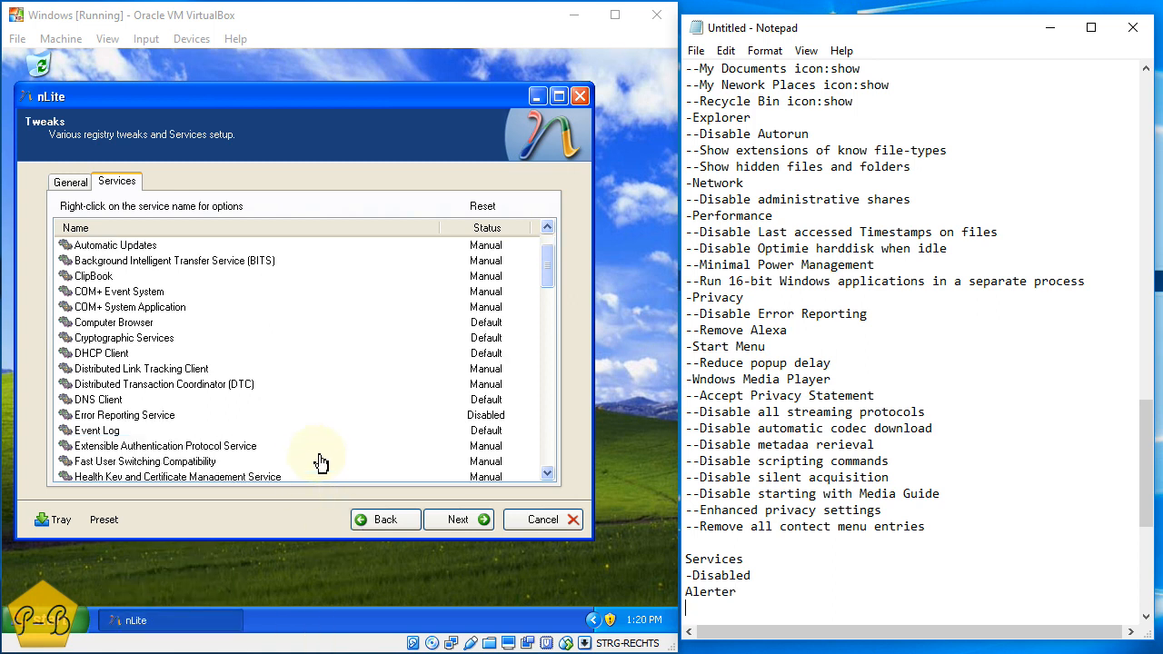
{"action": "left_click", "coordinate": [232, 277]}
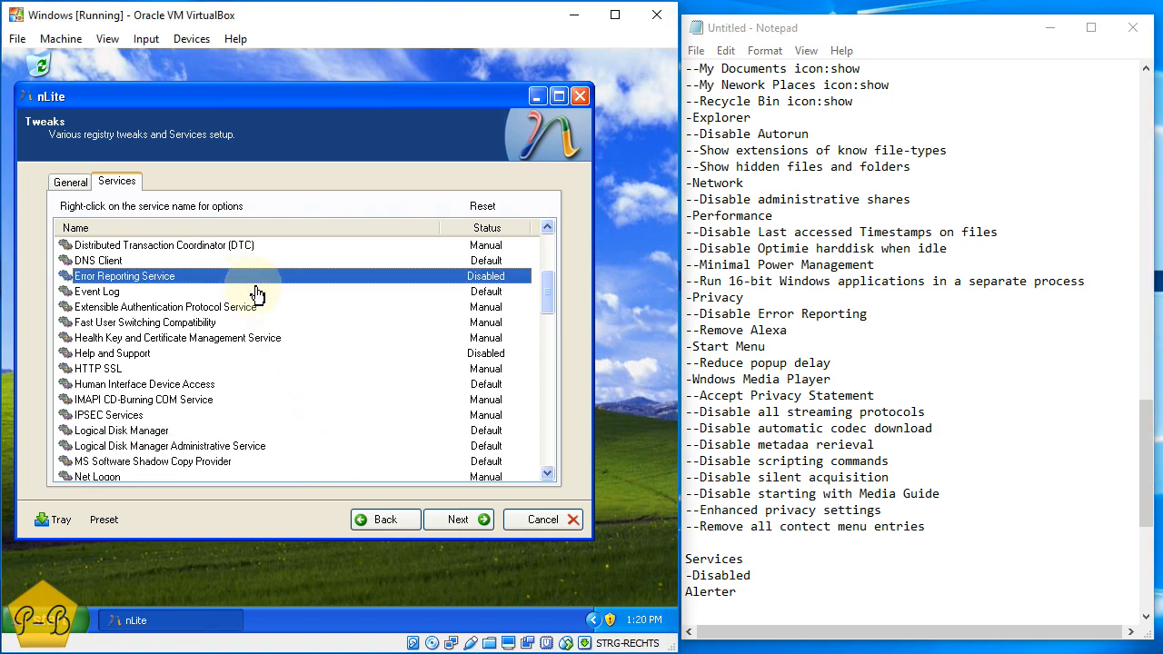
{"action": "key", "text": "alt+Tab"}
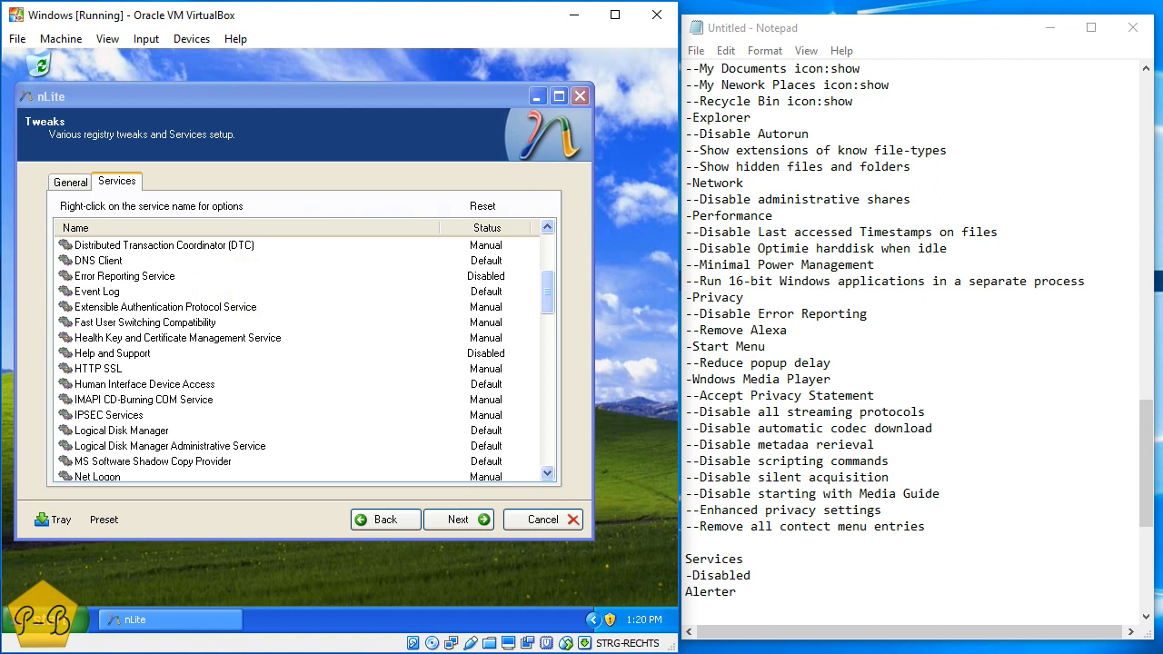
{"action": "left_click", "coordinate": [182, 277]}
{"action": "left_click", "coordinate": [766, 608]}
{"action": "type", "text": "Er"}
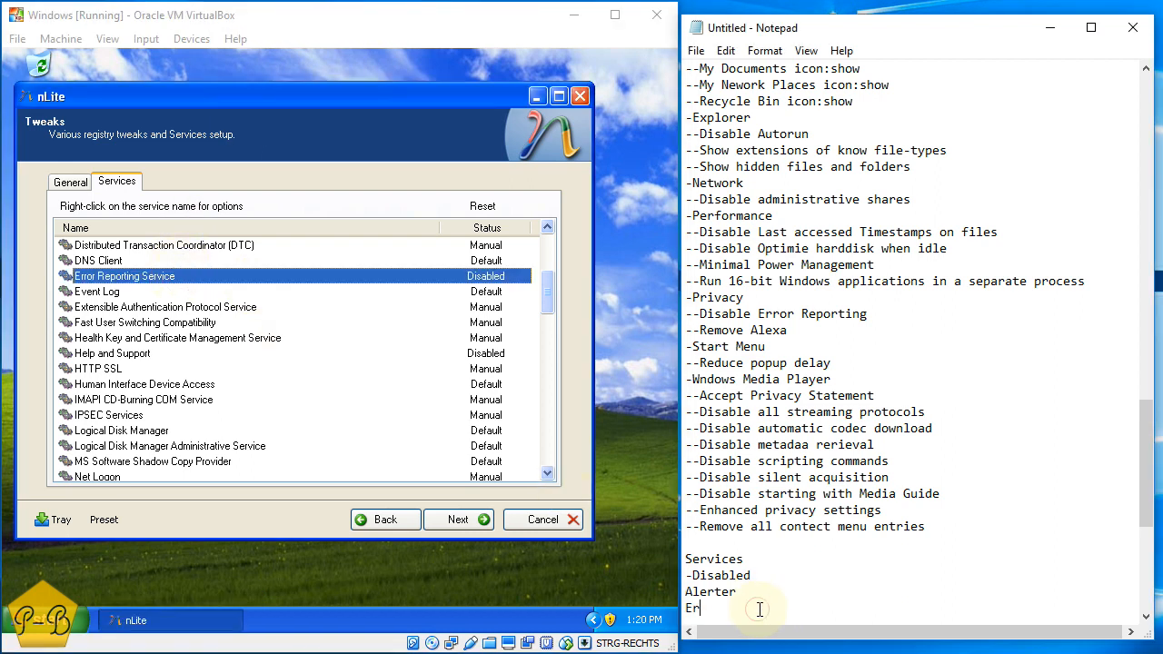
{"action": "type", "text": "ror Reporting Service"}
{"action": "key", "text": "Return"}
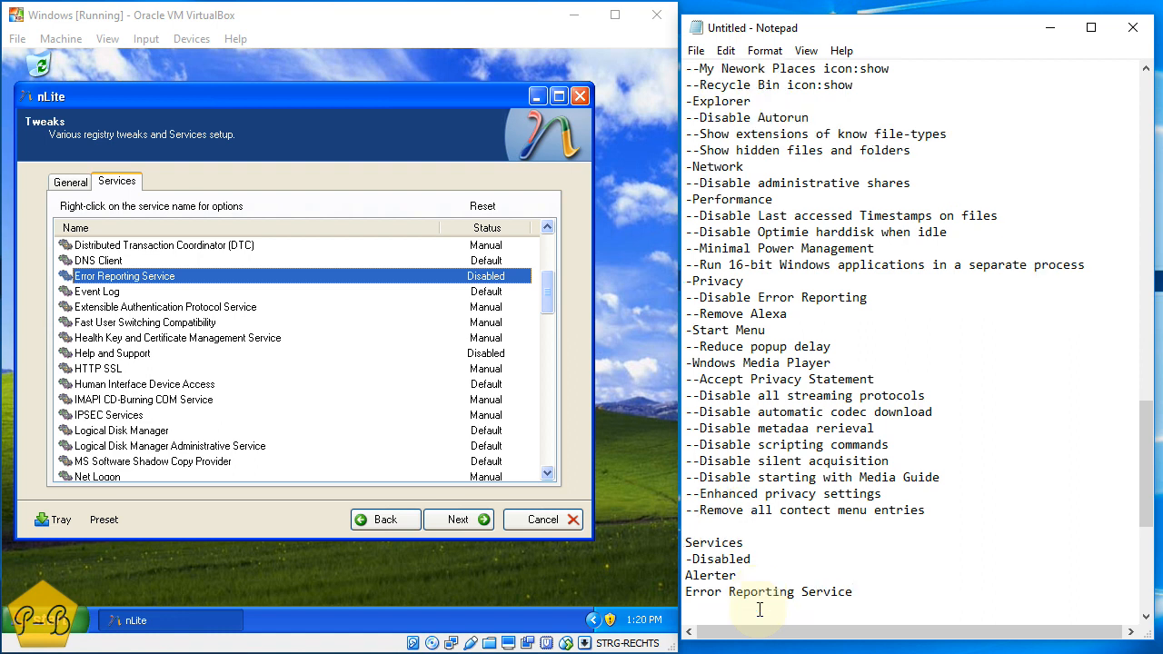
{"action": "type", "text": "Help and Support"}
{"action": "key", "text": "Return"}
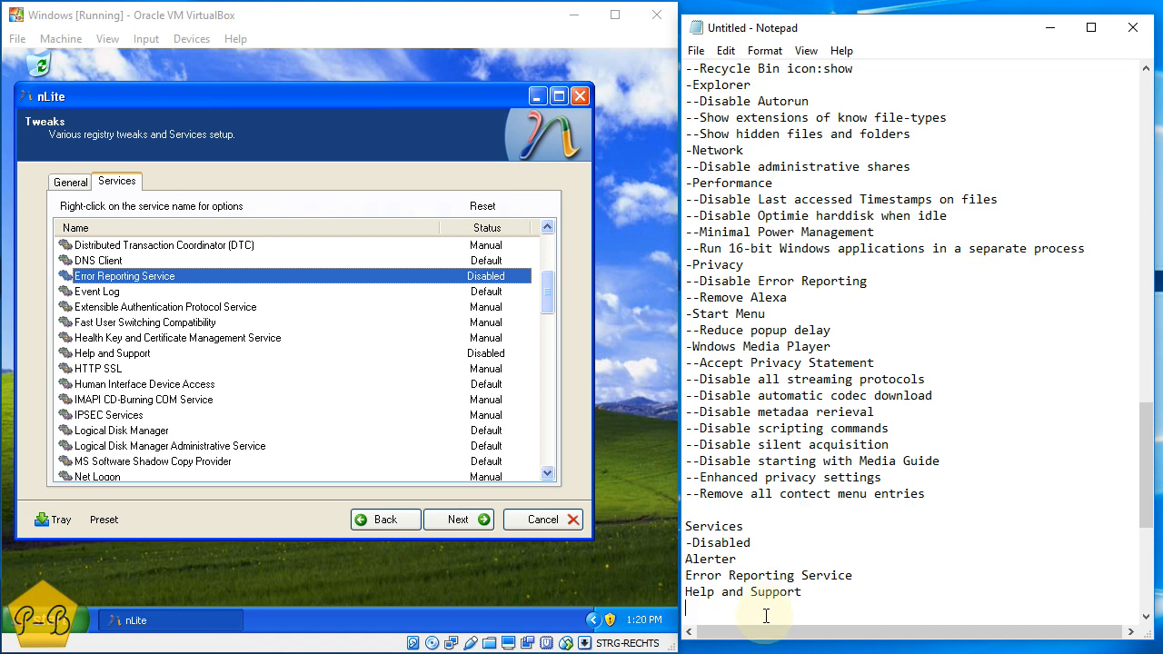
Add NetBios over Tcpip to the disabled services in the notes
{"action": "scroll", "coordinate": [515, 416], "scroll_direction": "down", "scroll_amount": 3}
{"action": "scroll", "coordinate": [491, 418], "scroll_direction": "down", "scroll_amount": 2}
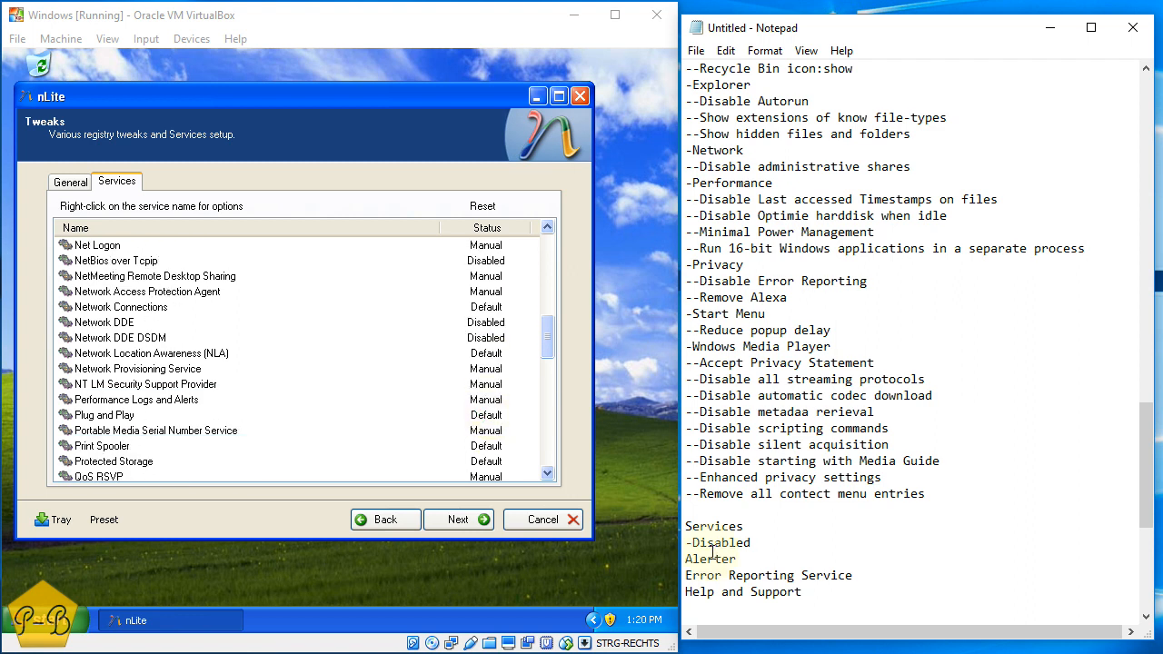
{"action": "left_click", "coordinate": [706, 610]}
{"action": "type", "text": "Net"}
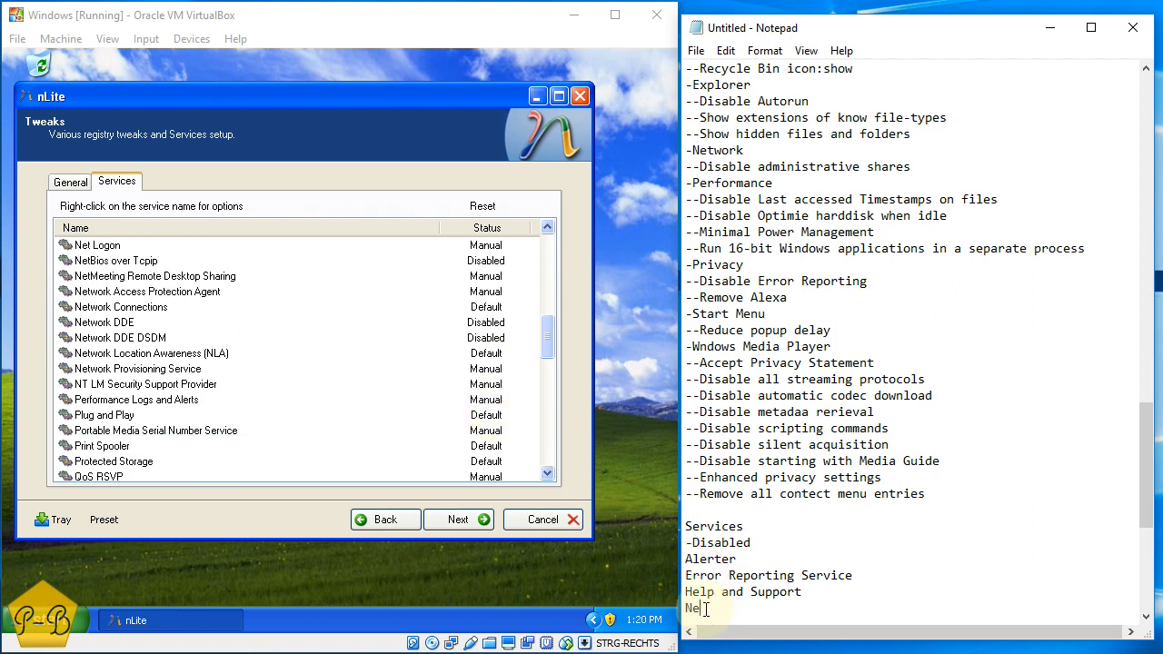
{"action": "type", "text": "Bios over Tcpip"}
{"action": "key", "text": "Return"}
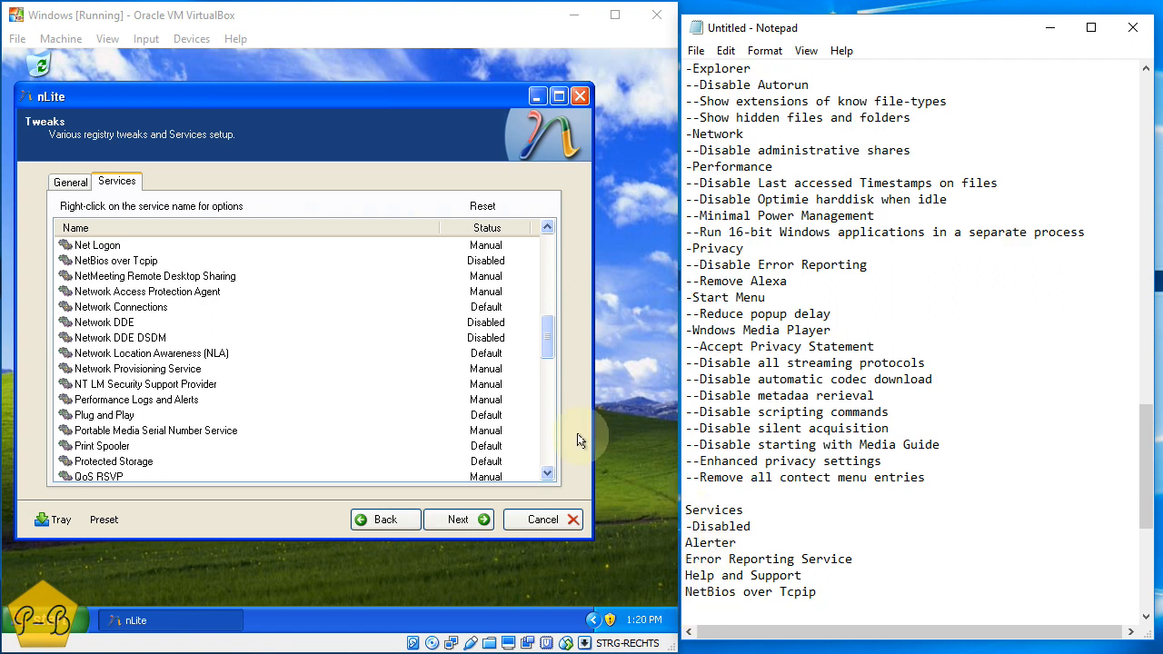
Add Network DDE and Network DDE DSDM on separate lines to the disabled services in the notes
{"action": "left_click", "coordinate": [464, 324]}
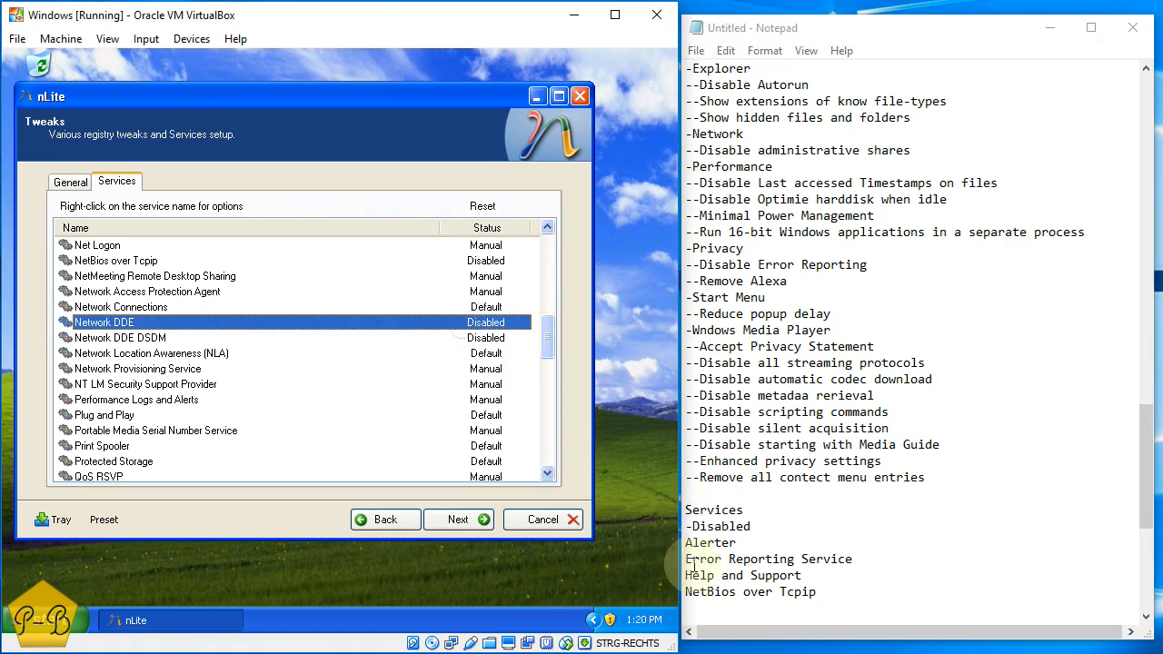
{"action": "left_click", "coordinate": [697, 609]}
{"action": "type", "text": "Ne"}
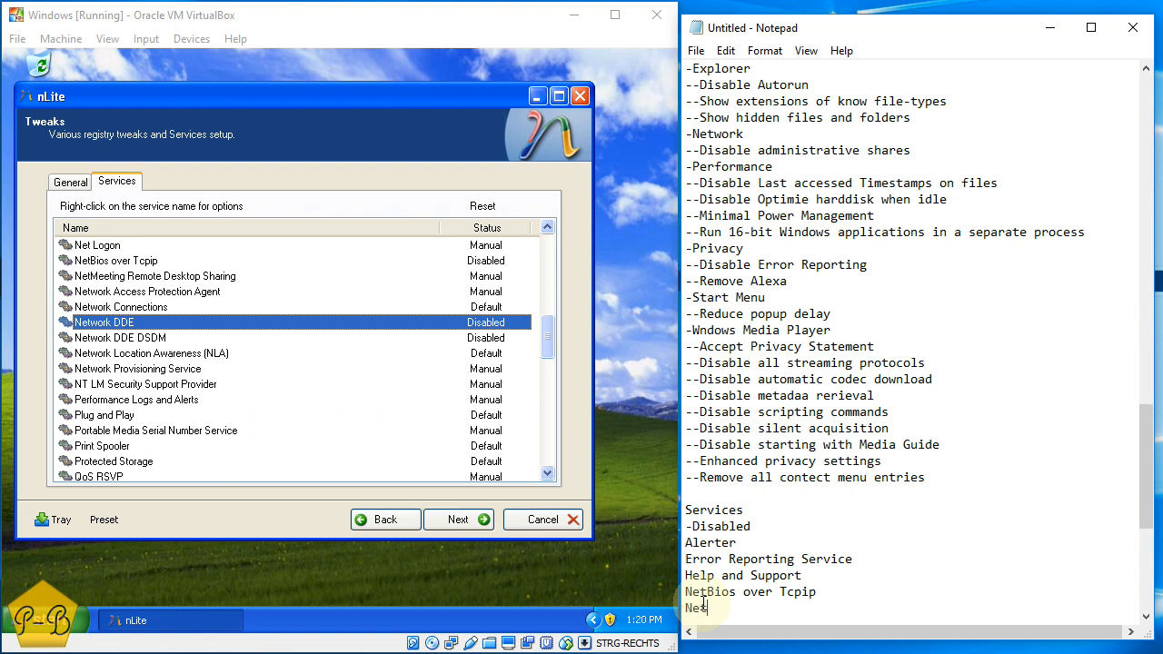
{"action": "type", "text": "twork DDE"}
{"action": "key", "text": "Return"}
{"action": "type", "text": "Network "}
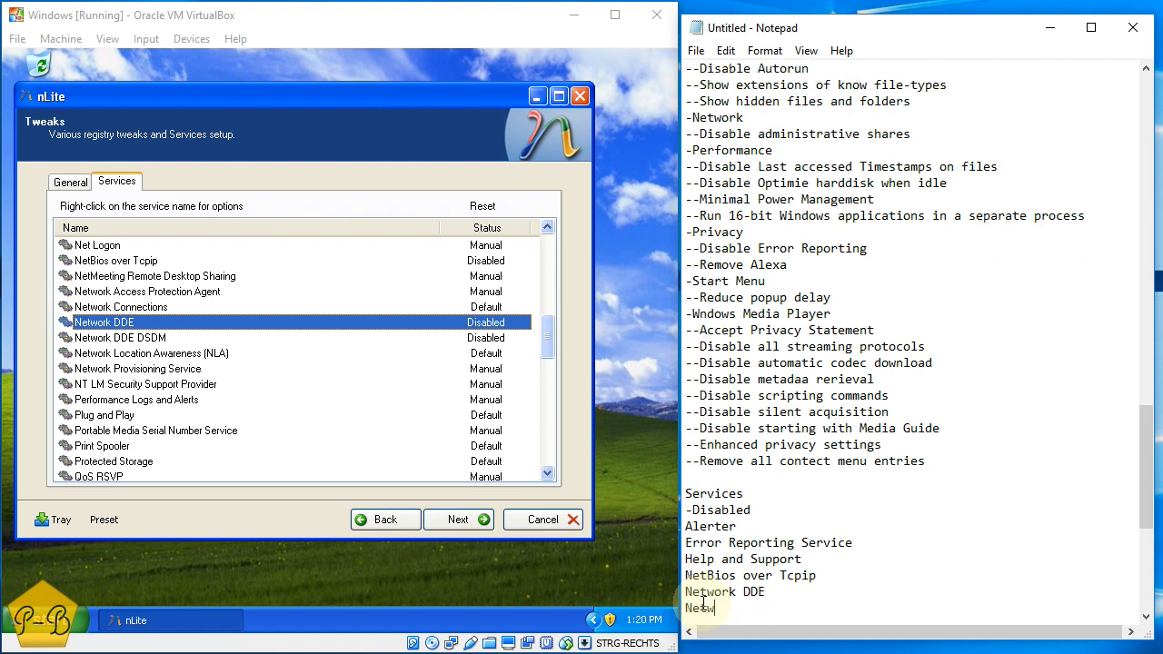
{"action": "type", "text": "DE"}
{"action": "key", "text": "BackSpace"}
{"action": "type", "text": "DE DSDM"}
{"action": "key", "text": "Return"}
Insert a long run of blank lines below Network DDE DSDM to make writing room in the notes
{"action": "key", "text": "Return"}
{"action": "key", "text": "Return"}
{"action": "key", "text": "Return"}
{"action": "key", "text": "Return"}
{"action": "key", "text": "Return"}
{"action": "key", "text": "Return"}
{"action": "key", "text": "Return"}
{"action": "key", "text": "Return"}
{"action": "key", "text": "Return"}
{"action": "key", "text": "Return"}
{"action": "key", "text": "Return"}
{"action": "key", "text": "Return"}
{"action": "key", "text": "Return"}
{"action": "key", "text": "Return"}
{"action": "key", "text": "Return"}
{"action": "key", "text": "Return"}
{"action": "key", "text": "Return"}
{"action": "key", "text": "Return"}
{"action": "key", "text": "Return"}
{"action": "key", "text": "Return"}
{"action": "key", "text": "Return"}
{"action": "key", "text": "Return"}
{"action": "key", "text": "Return"}
{"action": "key", "text": "Return"}
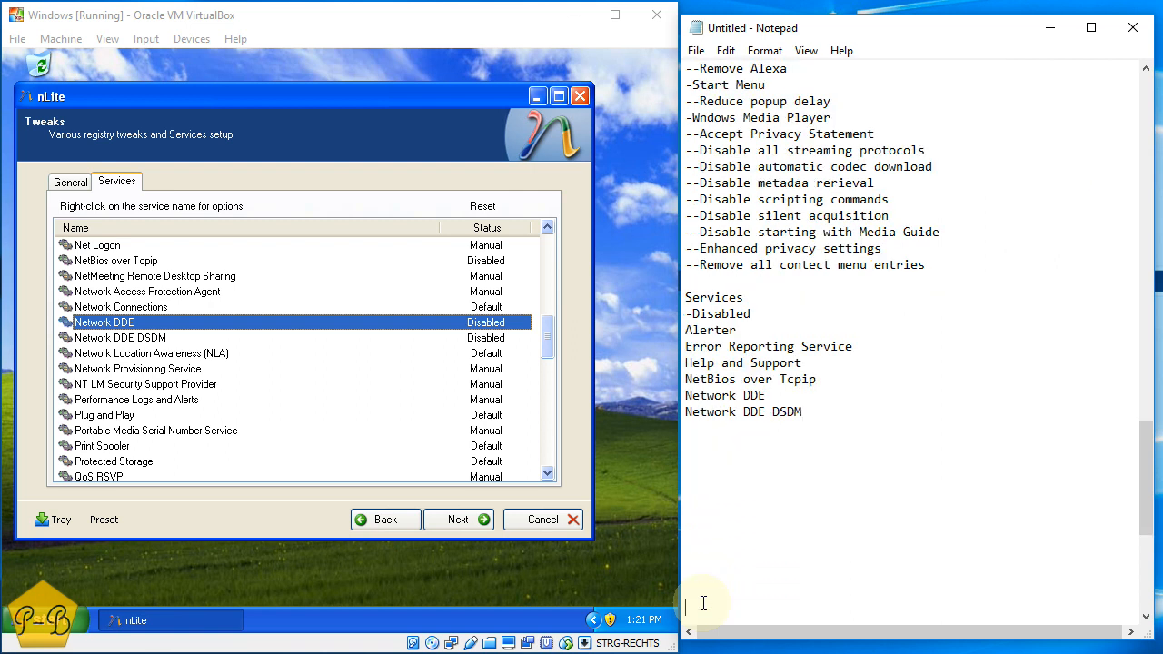
{"action": "key", "text": "Return"}
{"action": "key", "text": "Return"}
{"action": "key", "text": "Return"}
{"action": "key", "text": "Return"}
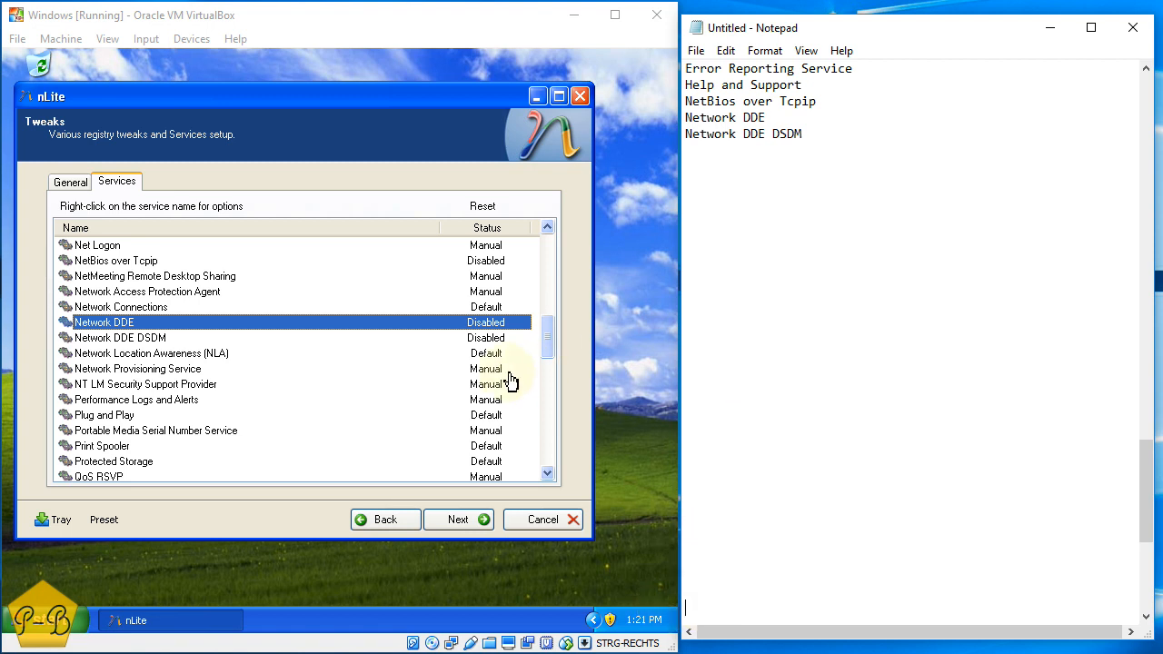
Add Routing and Remote Access directly below Network DDE DSDM in the notes
{"action": "scroll", "coordinate": [505, 386], "scroll_direction": "down", "scroll_amount": 2}
{"action": "scroll", "coordinate": [502, 389], "scroll_direction": "down", "scroll_amount": 1}
{"action": "left_click", "coordinate": [486, 432]}
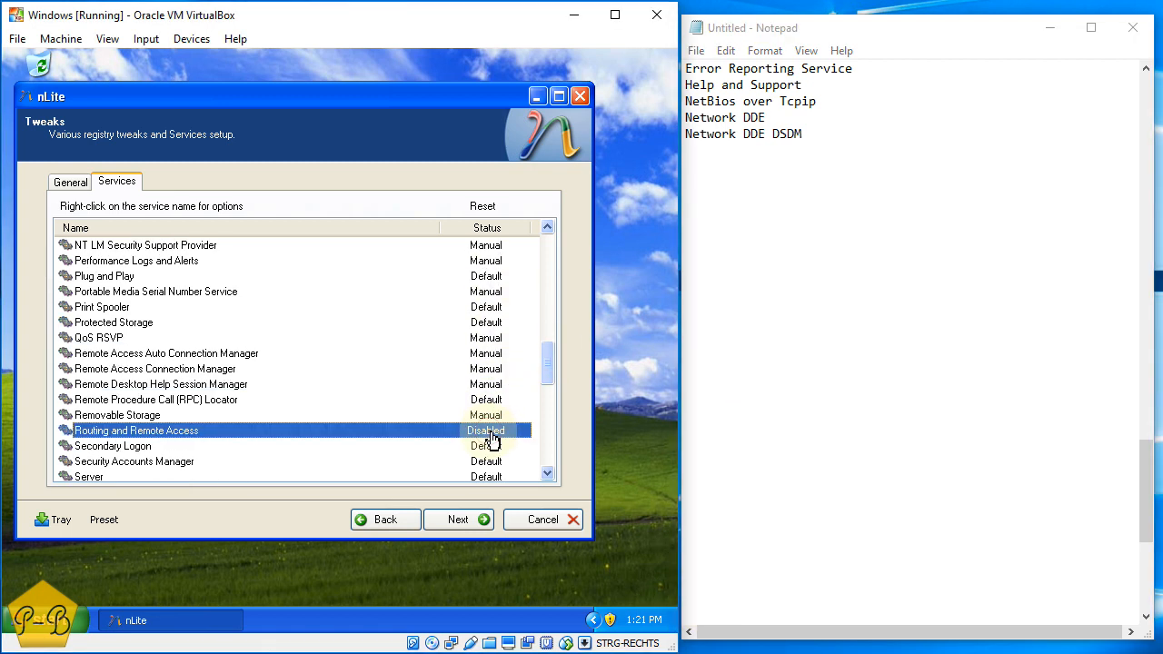
{"action": "left_click", "coordinate": [775, 201]}
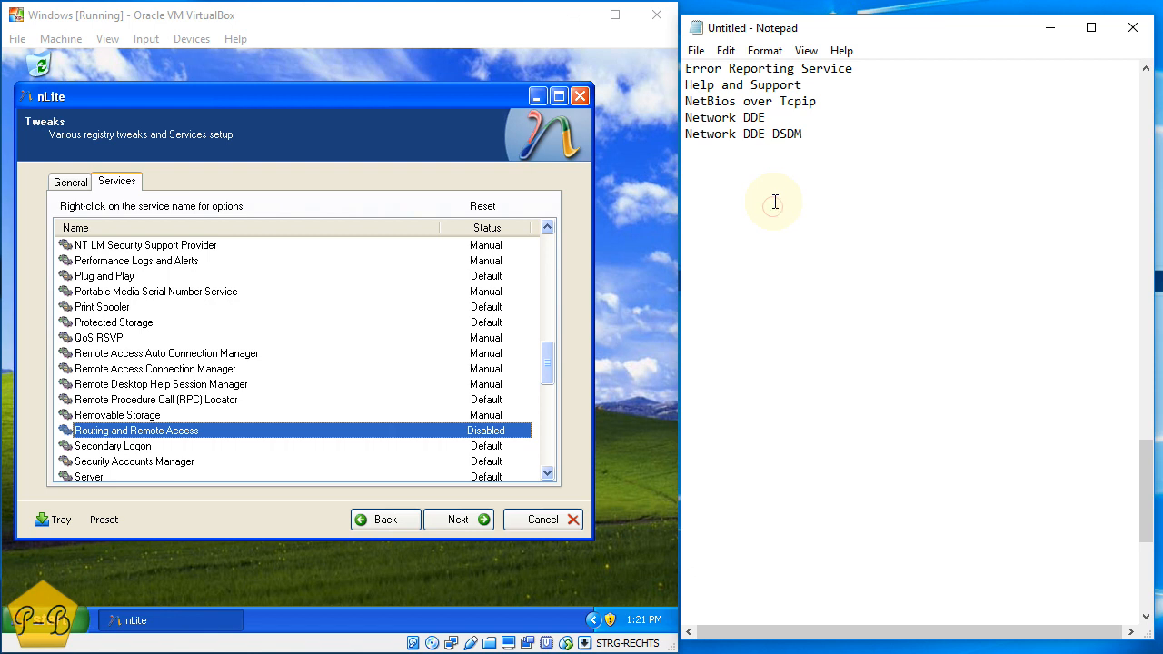
{"action": "type", "text": "Routing and Remo"}
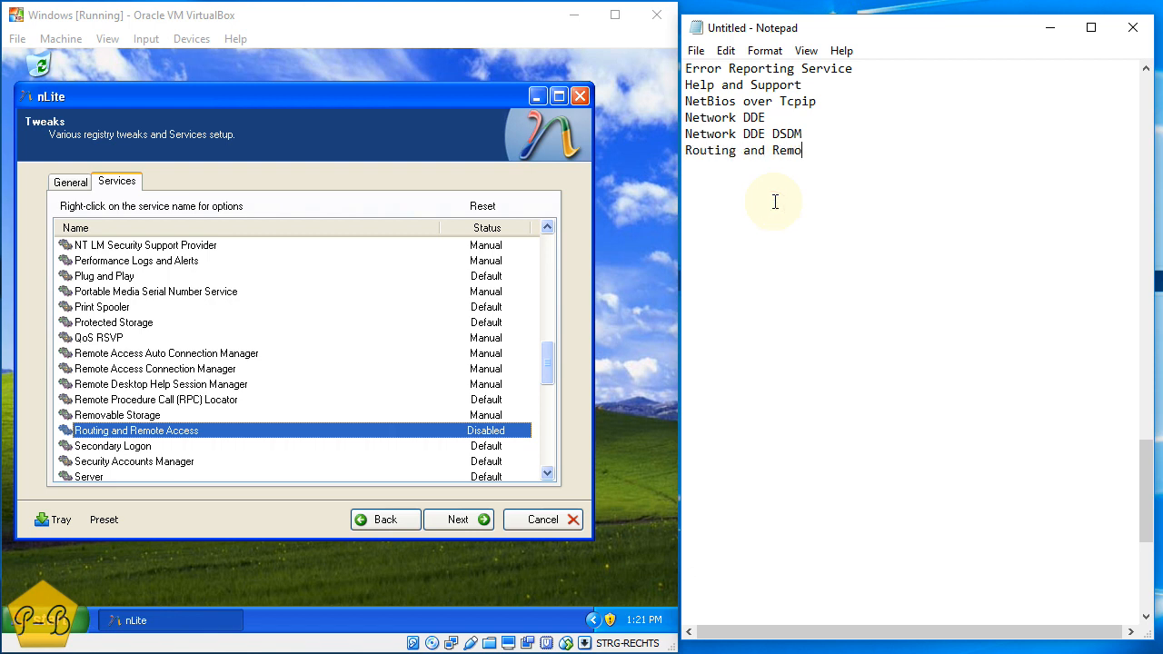
{"action": "type", "text": "te Access"}
{"action": "key", "text": "Return"}
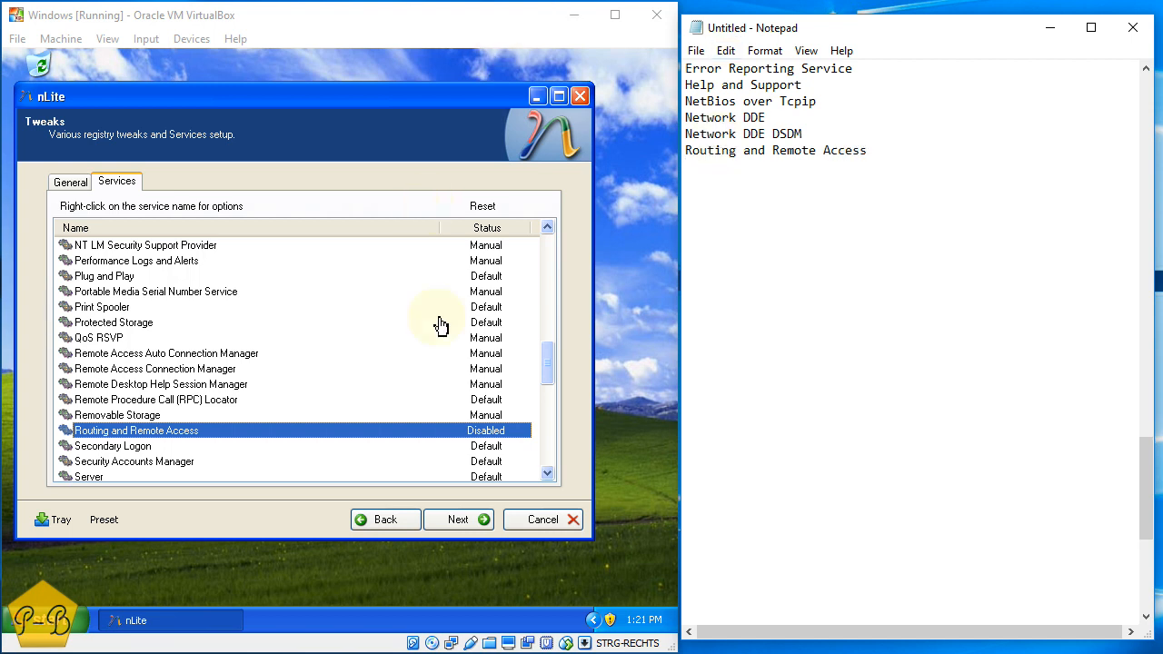
Add Shell Hardware Detection and SSDP Discovery Service directly below Routing and Remote Access in the notes
{"action": "scroll", "coordinate": [454, 371], "scroll_direction": "down", "scroll_amount": 2}
{"action": "left_click", "coordinate": [466, 400]}
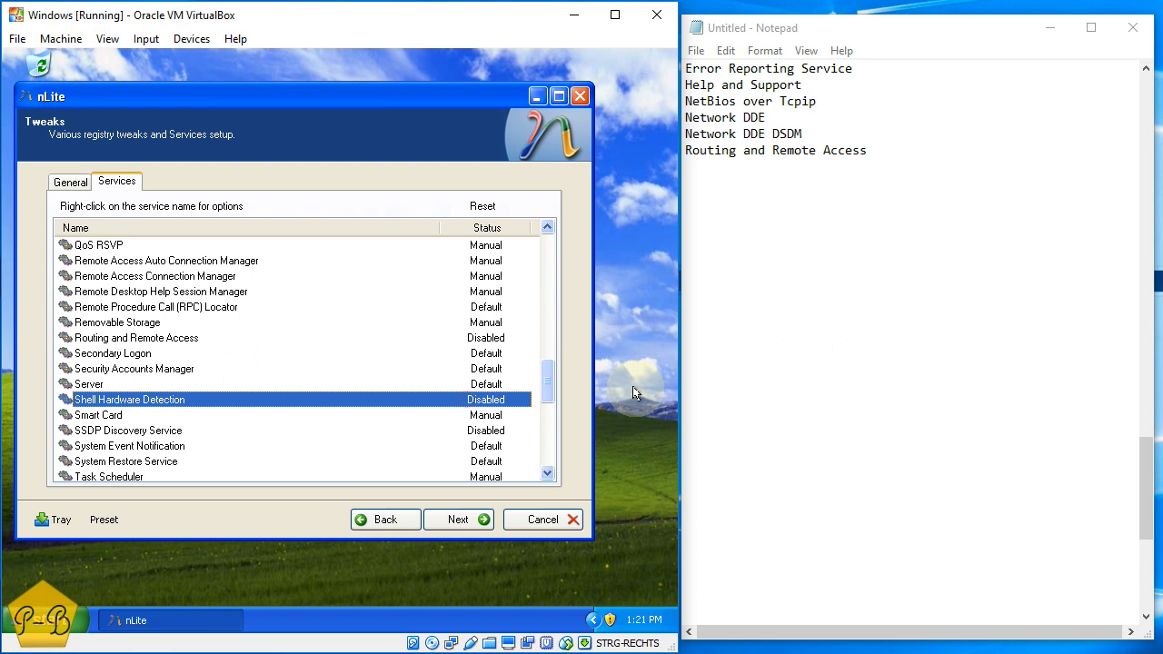
{"action": "left_click", "coordinate": [762, 341]}
{"action": "type", "text": "Shell Hardware Detection"}
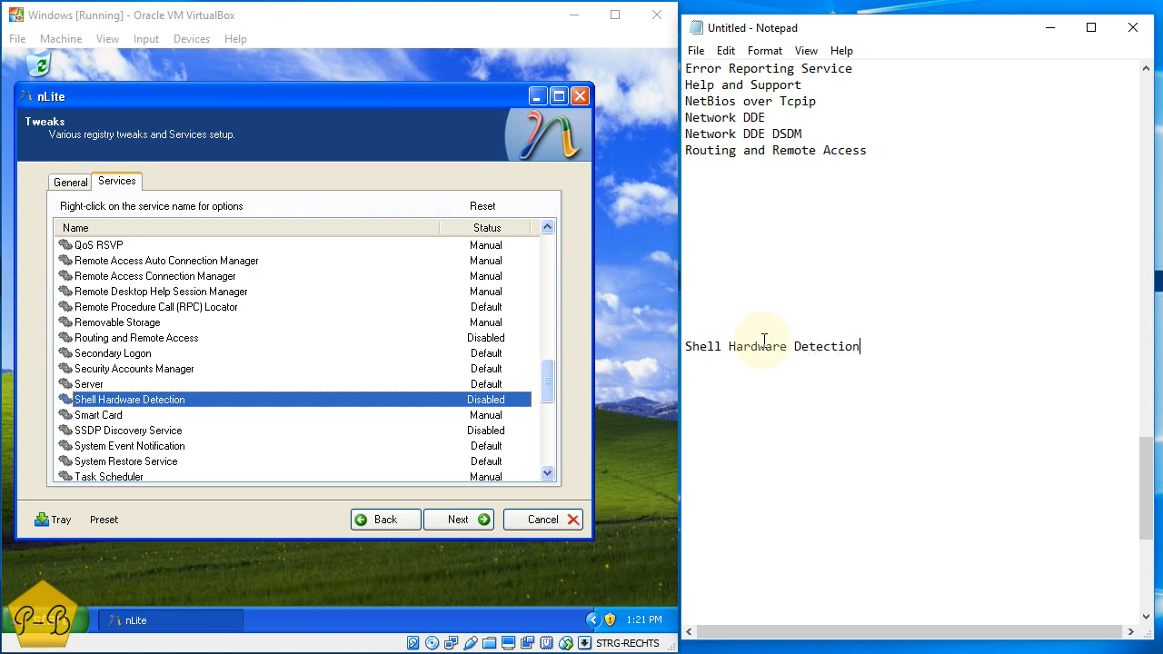
{"action": "key", "text": "shift+Home"}
{"action": "key", "text": "Delete"}
{"action": "type", "text": "Shell Hardware Detection"}
{"action": "key", "text": "Return"}
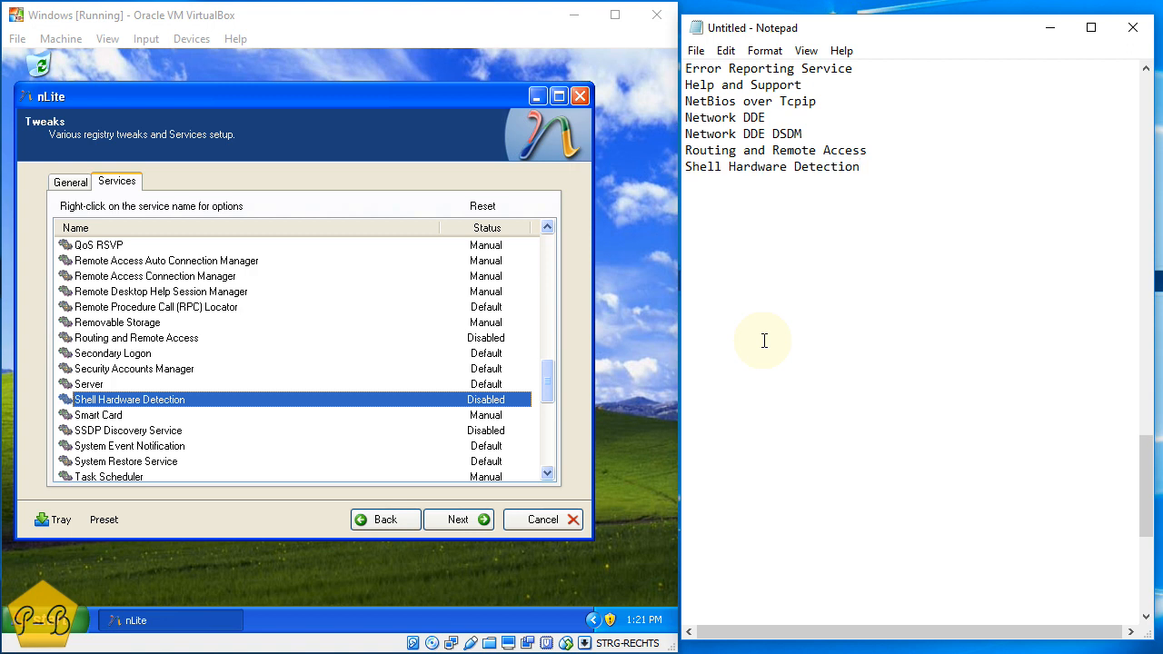
{"action": "type", "text": "SSDP Discovery"}
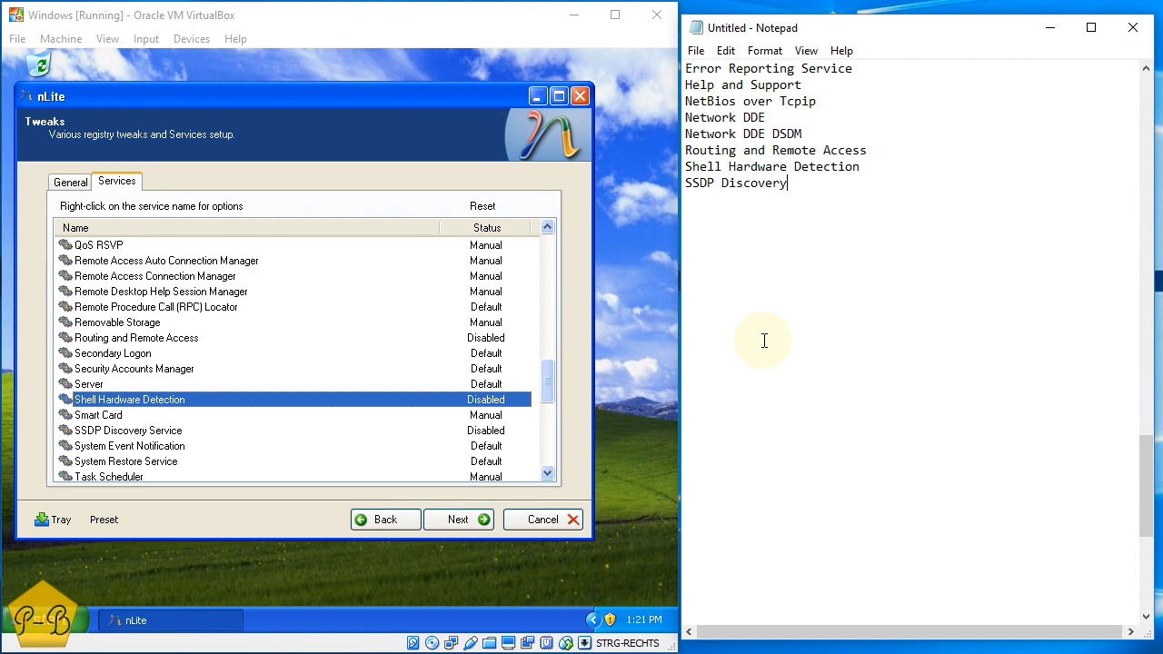
{"action": "type", "text": " Service"}
{"action": "key", "text": "Return"}
Add Telnet and Universal Plug and Play Device Host on separate lines below SSDP Discovery Service in the notes
{"action": "scroll", "coordinate": [464, 418], "scroll_direction": "down", "scroll_amount": 4}
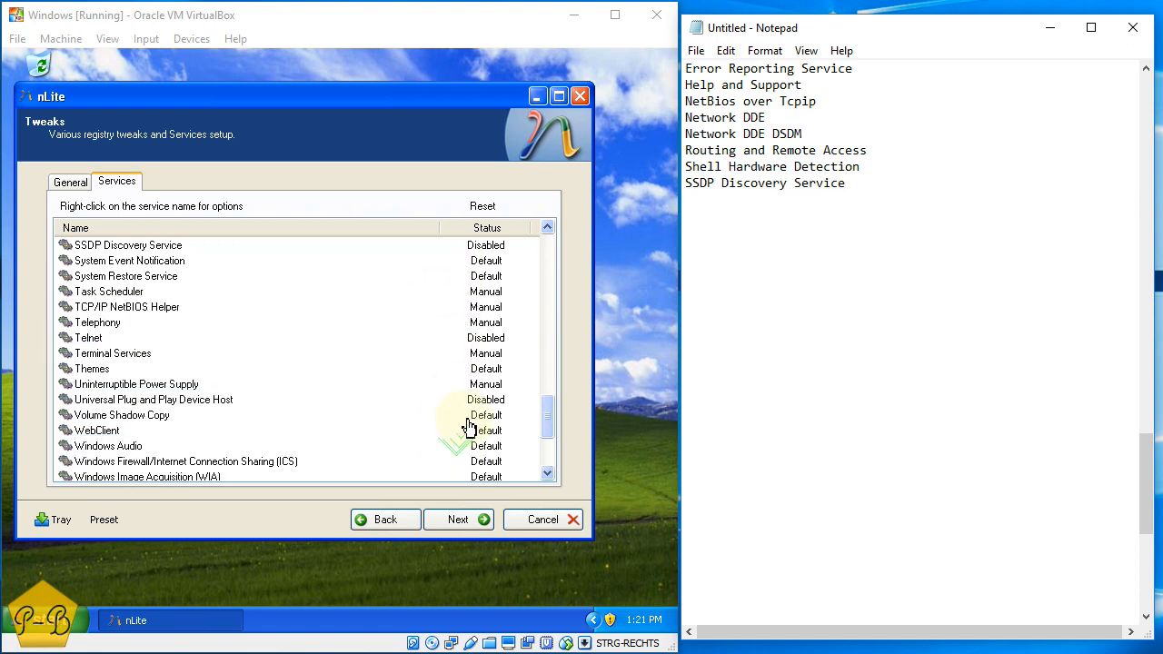
{"action": "scroll", "coordinate": [468, 427], "scroll_direction": "down", "scroll_amount": 1}
{"action": "left_click", "coordinate": [486, 291]}
{"action": "left_click", "coordinate": [758, 262]}
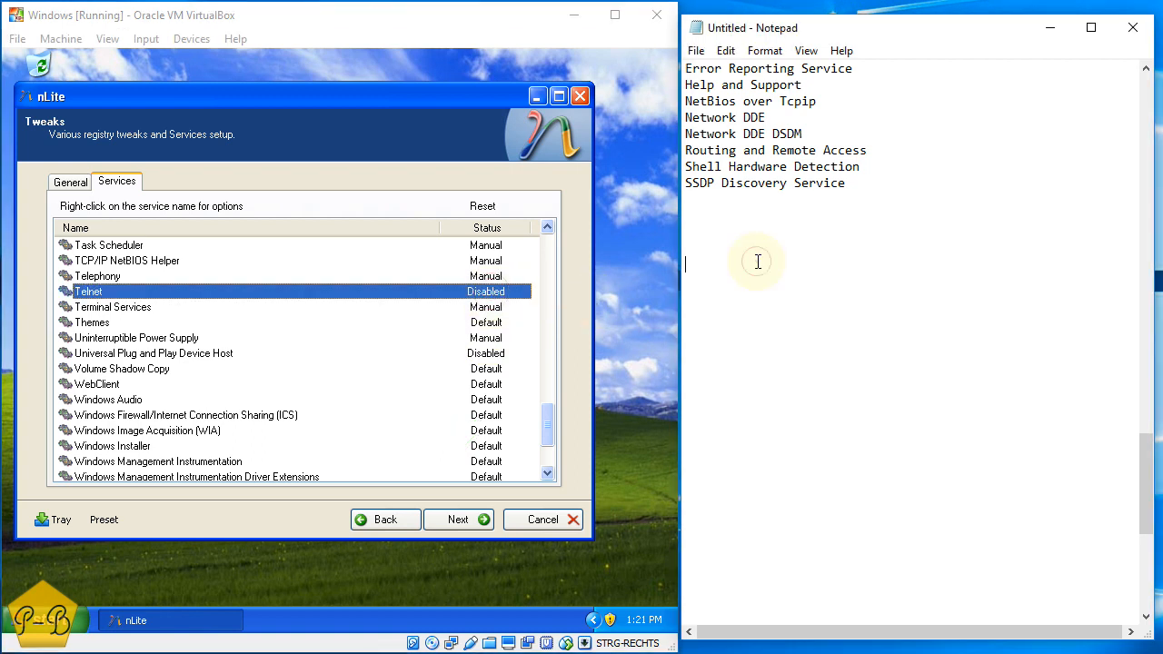
{"action": "type", "text": "Telnet"}
{"action": "key", "text": "Return"}
{"action": "type", "text": "Universal P"}
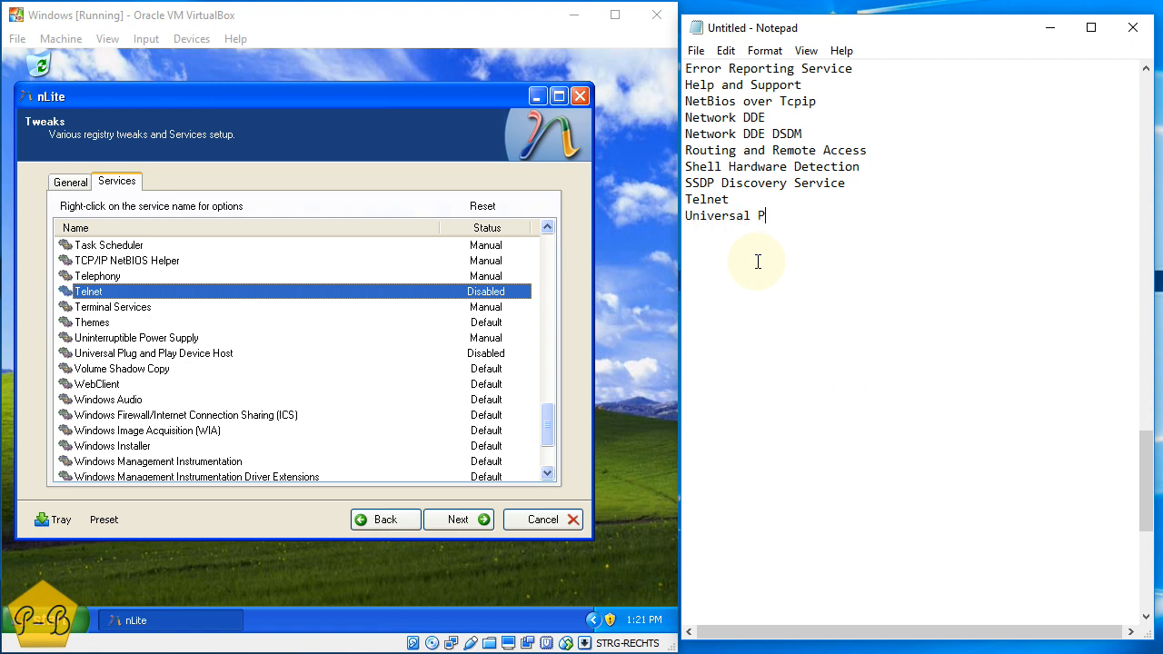
{"action": "type", "text": "lug and Play Device Host"}
{"action": "key", "text": "Return"}
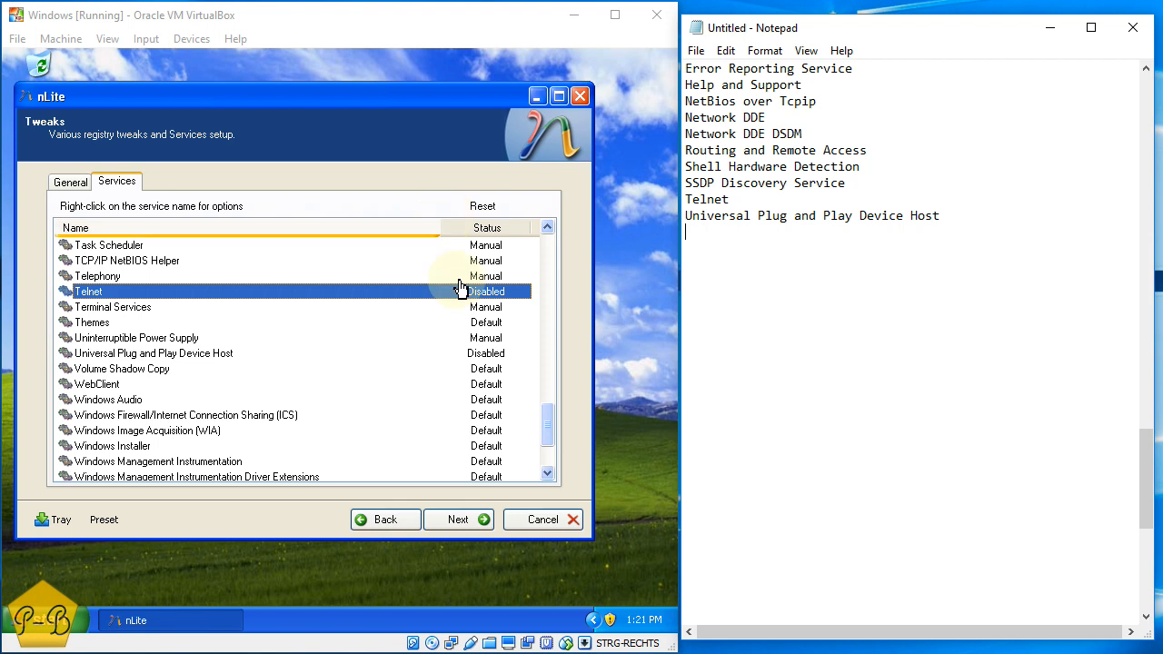
Complete the disabled services list with Wireless Configuration and start a "Manual" section below it, separated by a blank line
{"action": "scroll", "coordinate": [500, 396], "scroll_direction": "down", "scroll_amount": 2}
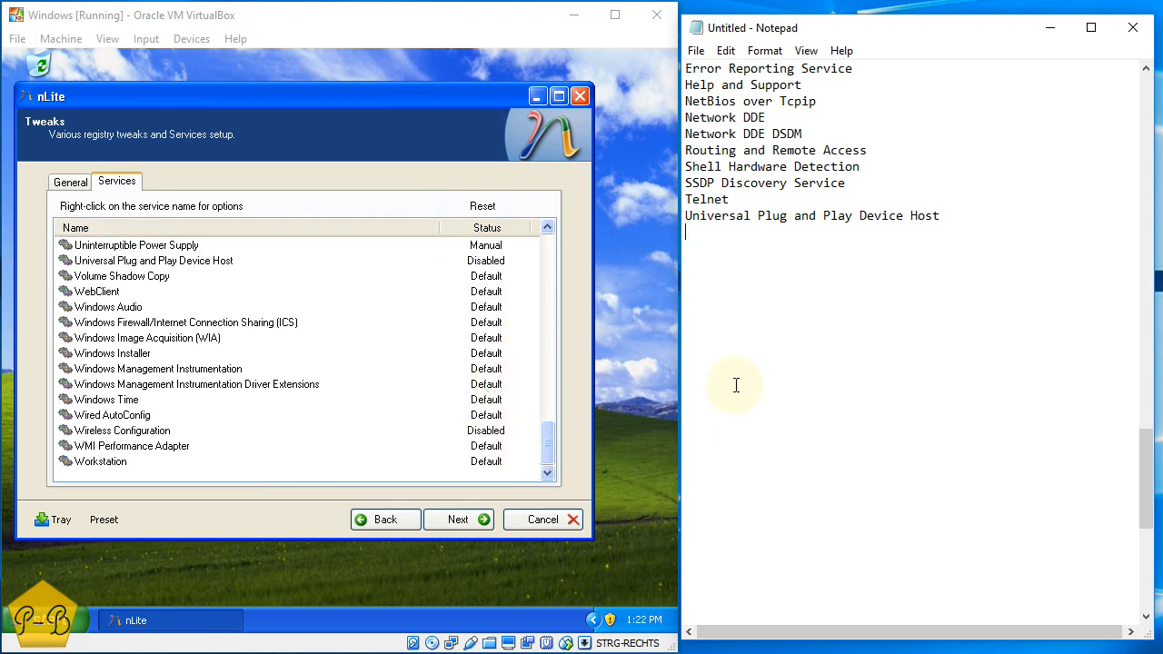
{"action": "type", "text": "Wireless Configuration"}
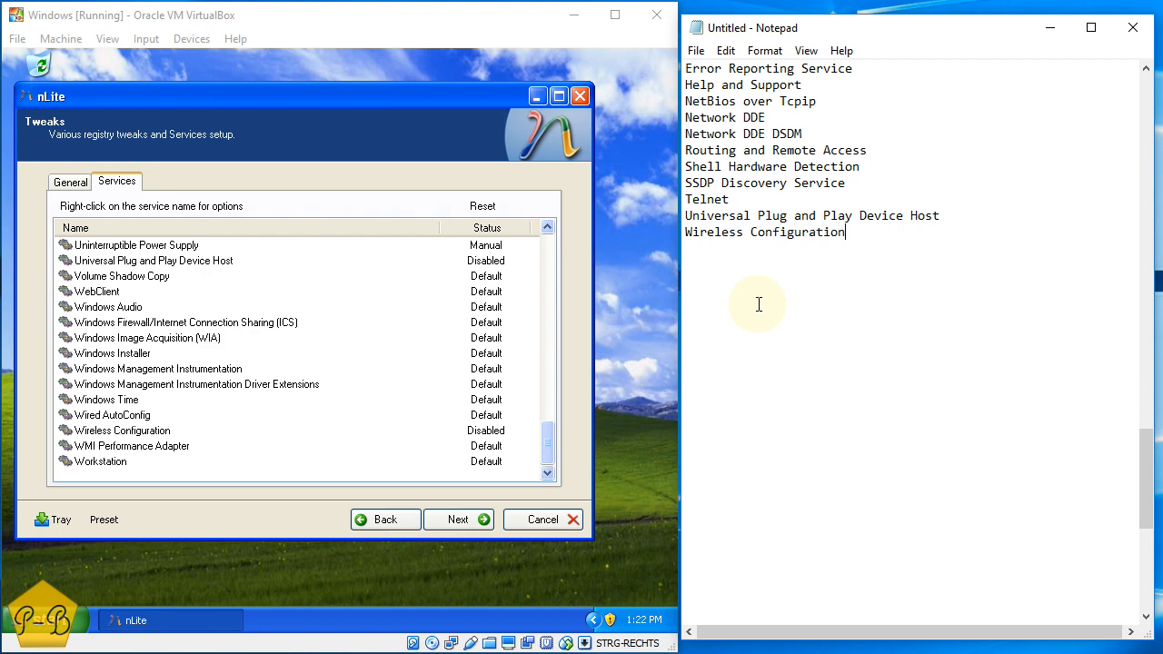
{"action": "key", "text": "Return"}
{"action": "type", "text": "Manual"}
{"action": "key", "text": "Return"}
{"action": "scroll", "coordinate": [477, 314], "scroll_direction": "up", "scroll_amount": 20}
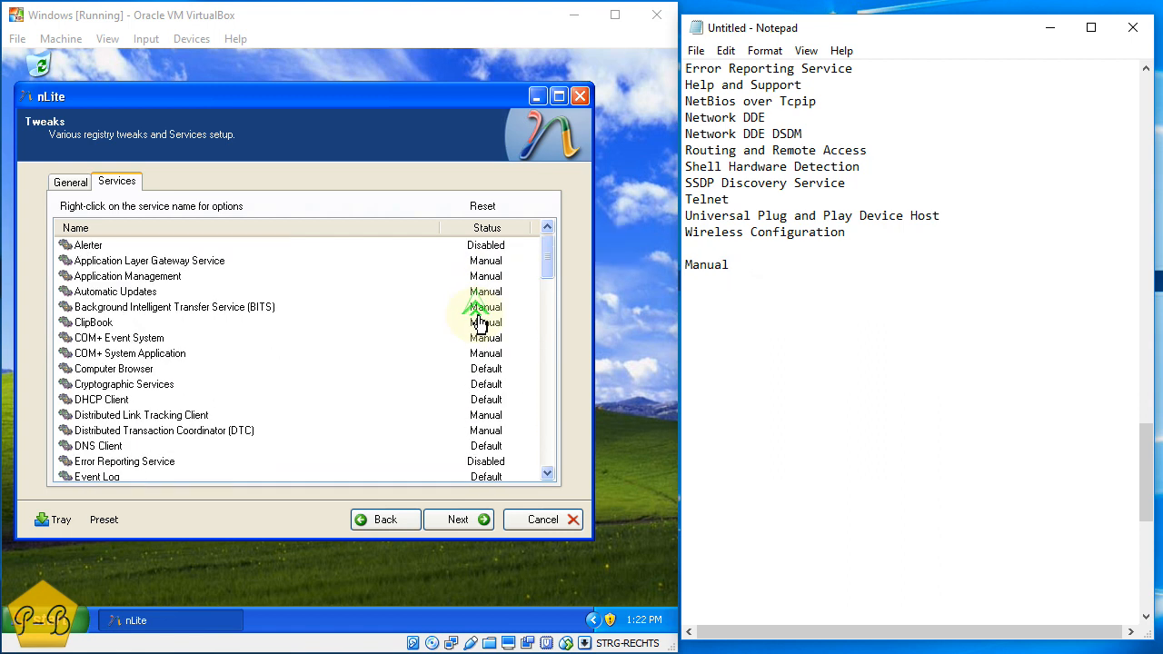
List Application Layer Gateway Service and Application Management on separate lines under the "Manual" heading in the notes
{"action": "left_click", "coordinate": [708, 303]}
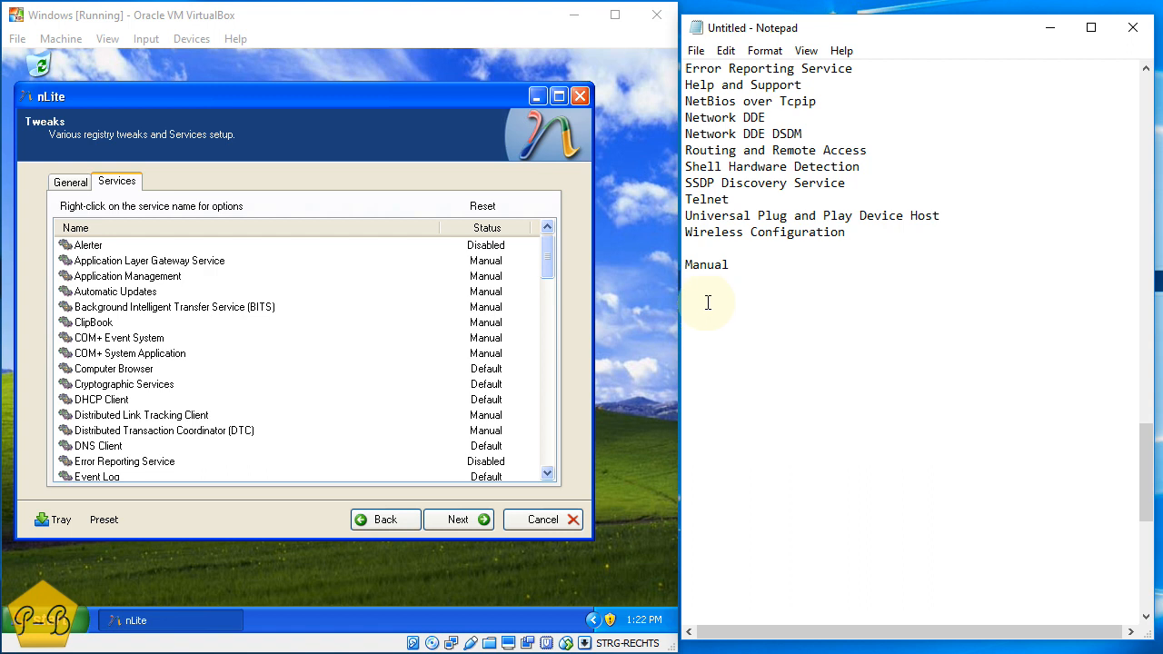
{"action": "type", "text": "Application L"}
{"action": "type", "text": "ayer Gatew"}
{"action": "type", "text": "ay"}
{"action": "type", "text": " Service "}
{"action": "type", "text": "Application Manage"}
{"action": "type", "text": "ment"}
{"action": "key", "text": "Return"}
Add Automatic Updates and Background Intelligent Transfer Service (BITS) on separate lines below Application Management in the notes
{"action": "type", "text": "A"}
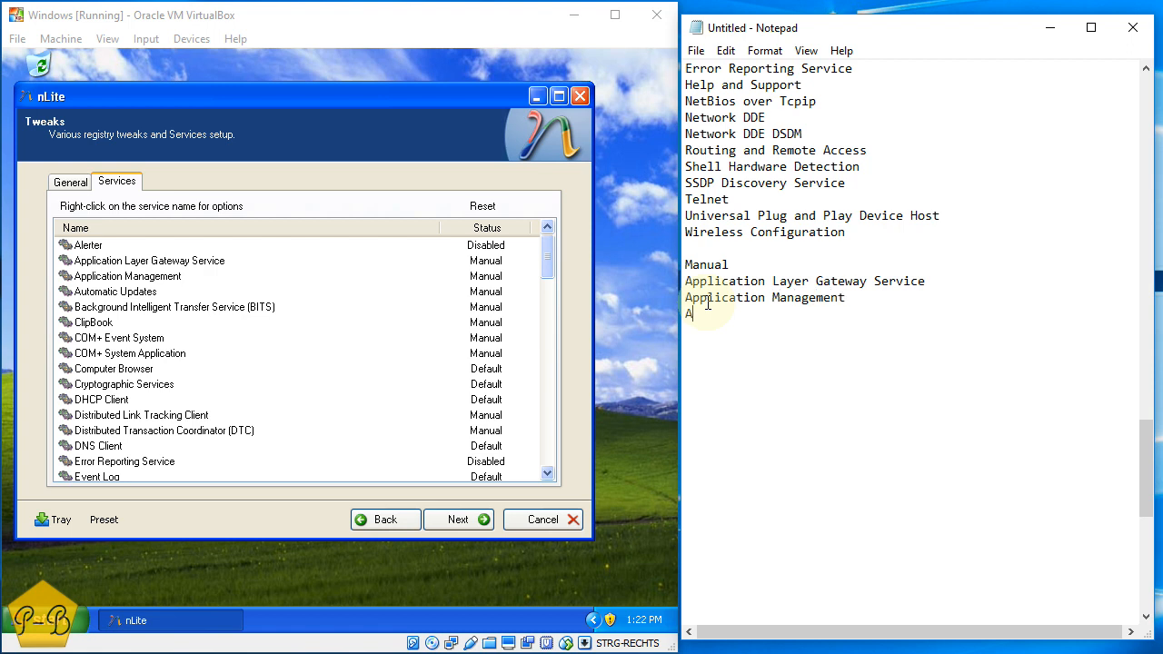
{"action": "type", "text": "utomatic Updates"}
{"action": "key", "text": "Return"}
{"action": "type", "text": "Ba"}
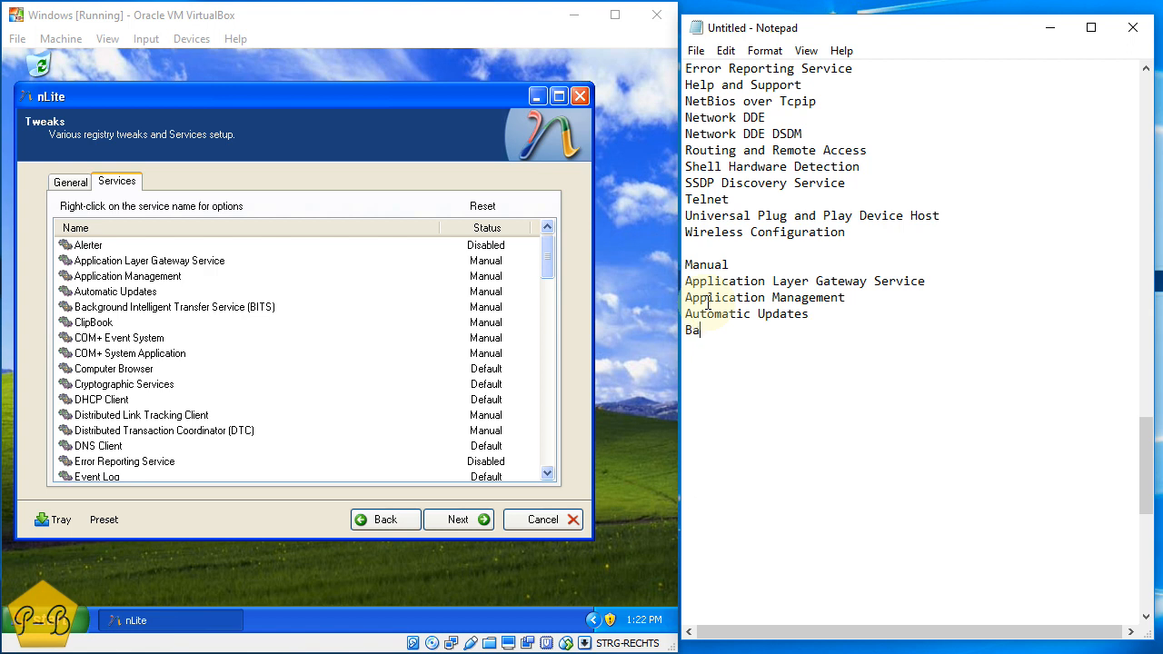
{"action": "type", "text": "ckground Intelligent Tr"}
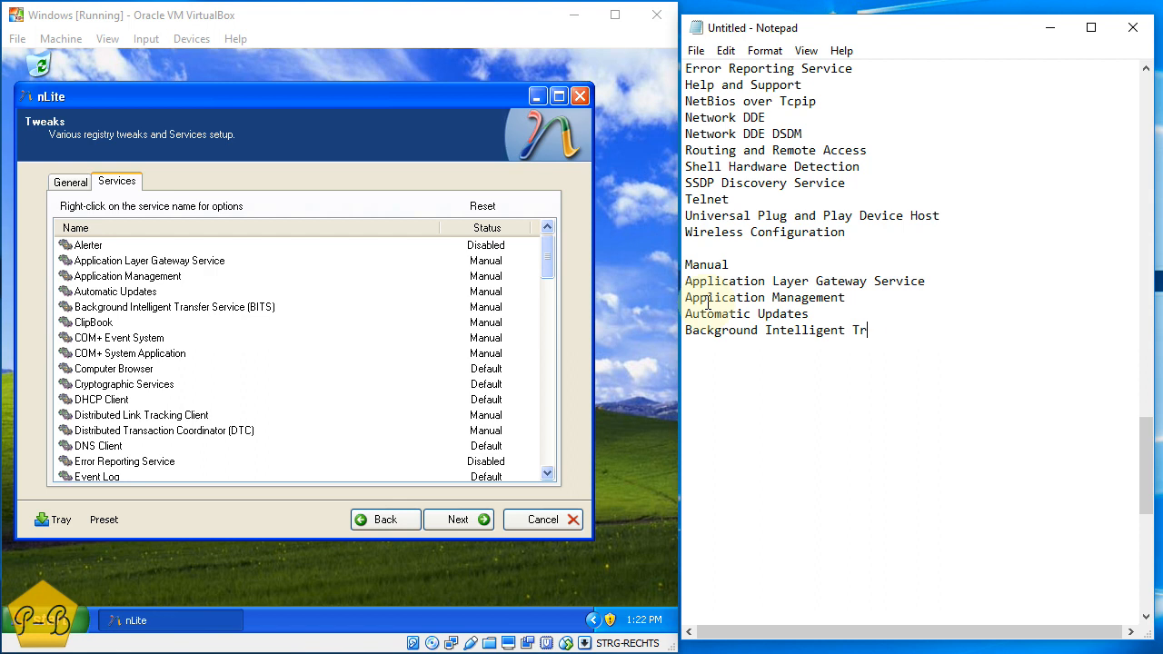
{"action": "type", "text": "ansfer Service (BITS"}
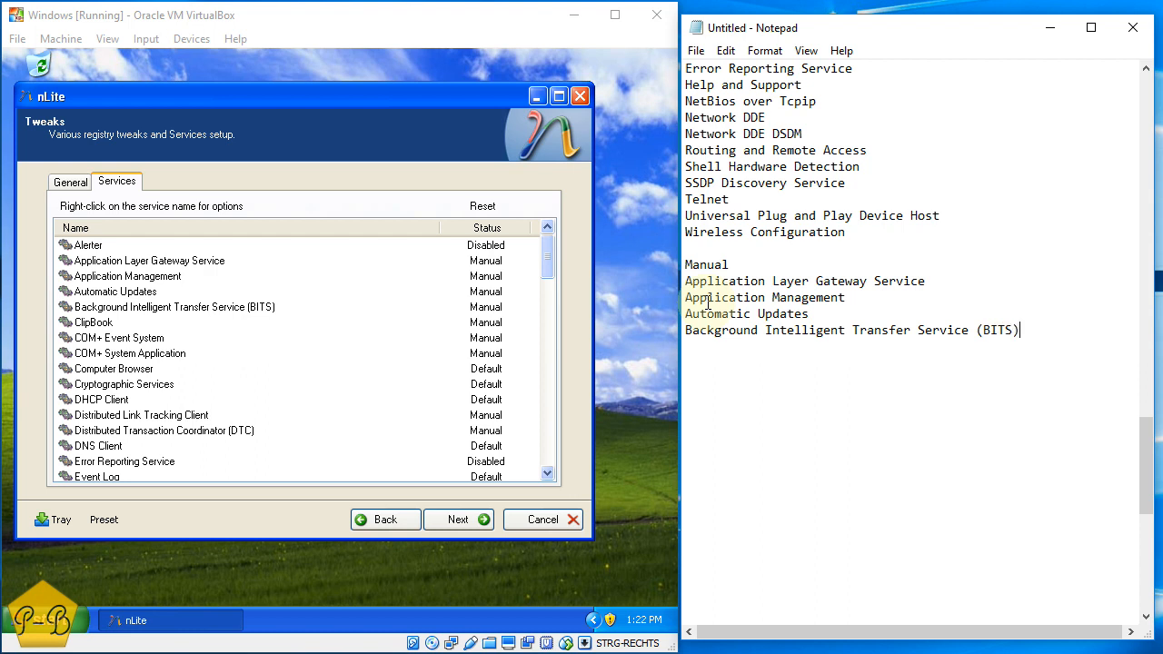
Add ClipBook, COM+ Event System and COM+ System Application on separate lines to the Manual section of the notes
{"action": "type", "text": ") ClipBook"}
{"action": "key", "text": "Return"}
{"action": "type", "text": "Com"}
{"action": "key", "text": "BackSpace"}
{"action": "key", "text": "BackSpace"}
{"action": "type", "text": "OMä"}
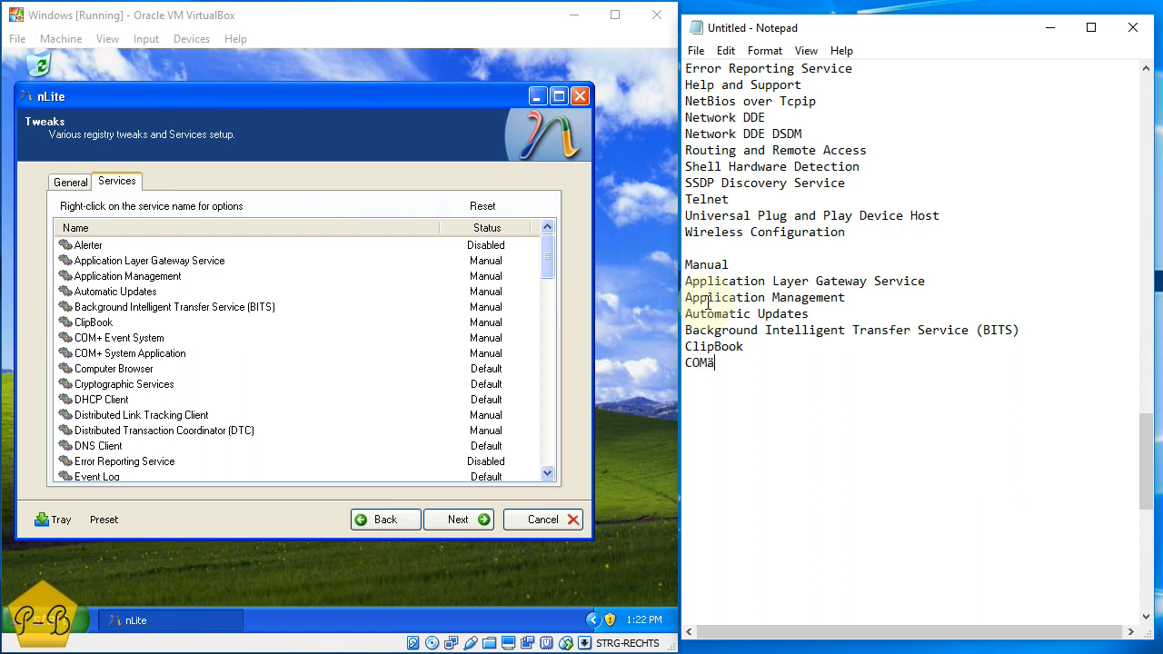
{"action": "type", "text": "#"}
{"action": "type", "text": " Event System"}
{"action": "type", "text": "OM"}
{"action": "type", "text": "+ System Ap"}
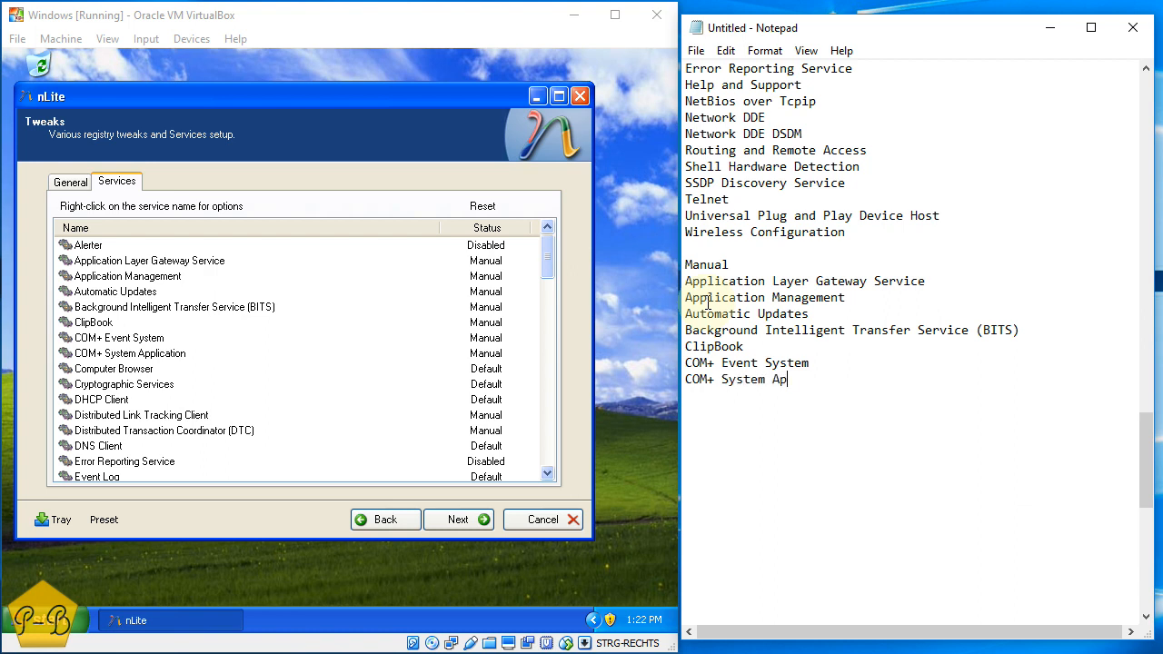
{"action": "type", "text": "plication"}
{"action": "type", "text": "Computer Brow"}
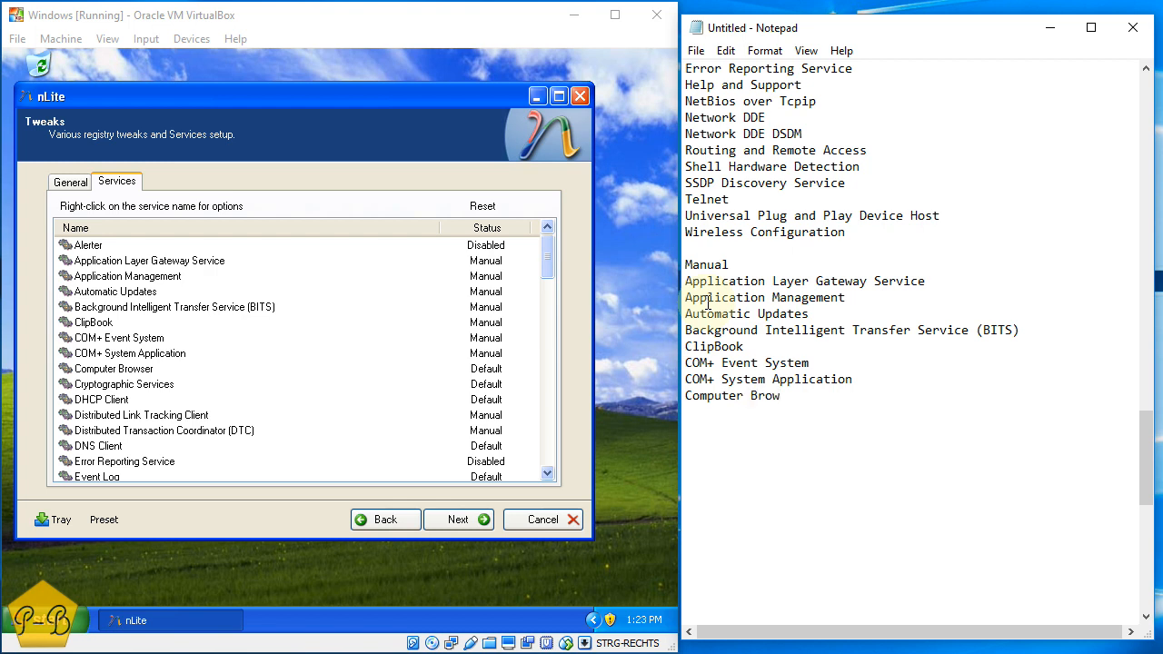
{"action": "key", "text": "shift+Home"}
{"action": "key", "text": "BackSpace"}
Add "Dostrobited Link Tracking Client" and "Distributed Transaction Coordinator (DTC)" on separate lines below COM+ System Application in the notes
{"action": "type", "text": "Dostrobited Link Tra"}
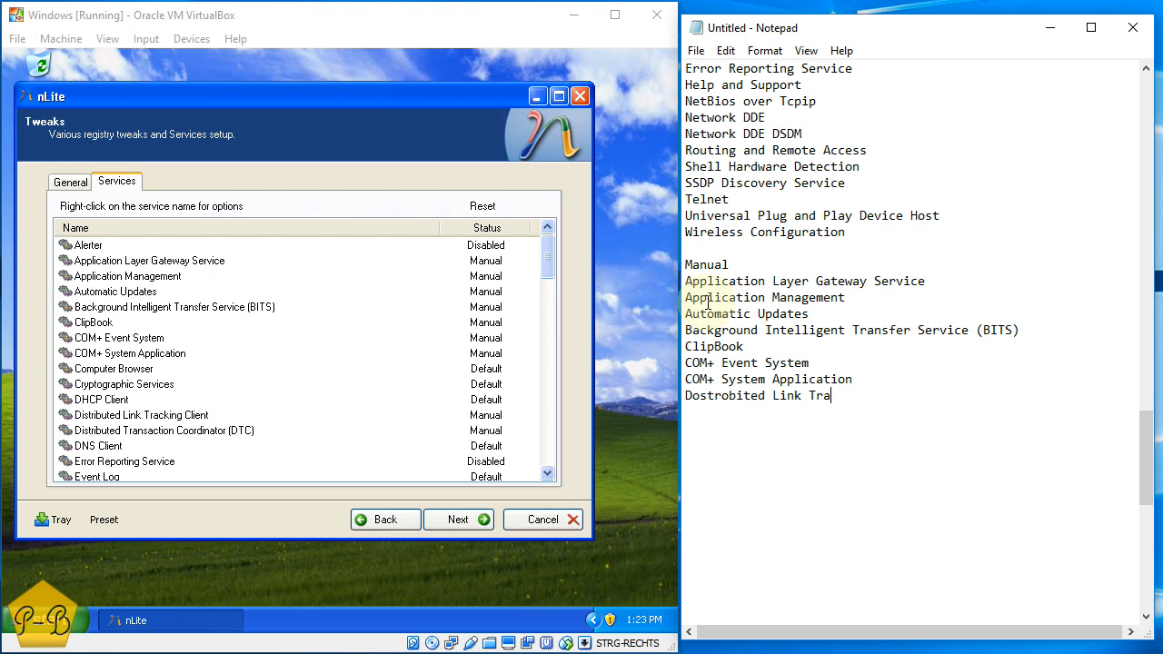
{"action": "type", "text": "cking Client Distrib"}
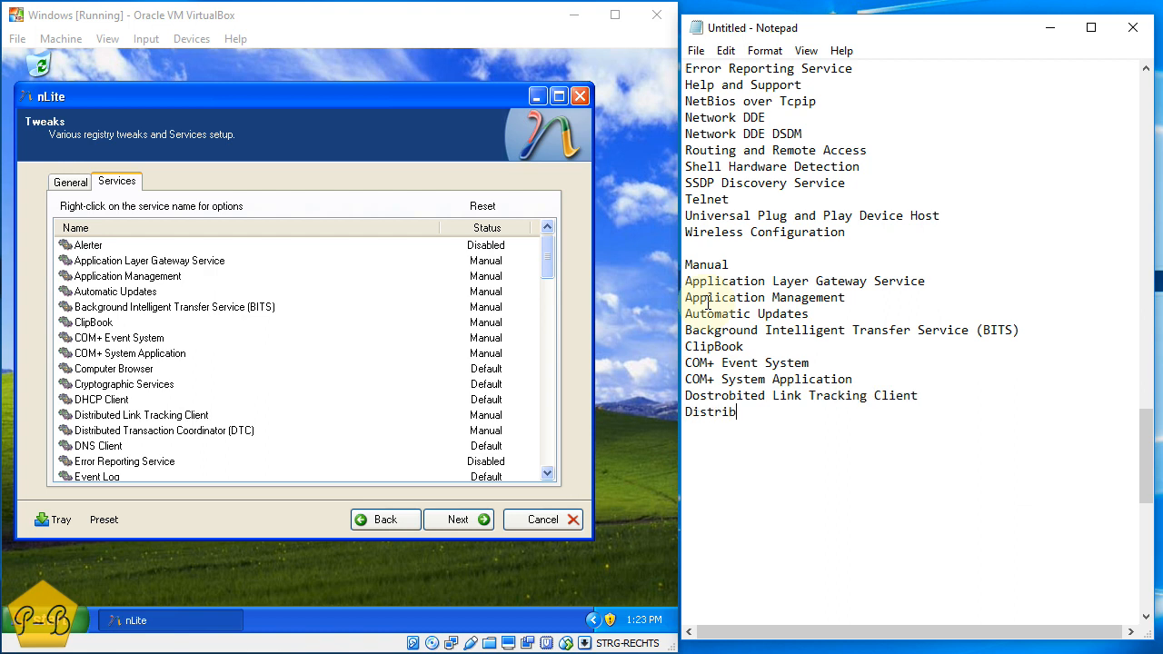
{"action": "type", "text": "uted Transaction Coordinator (DTC)"}
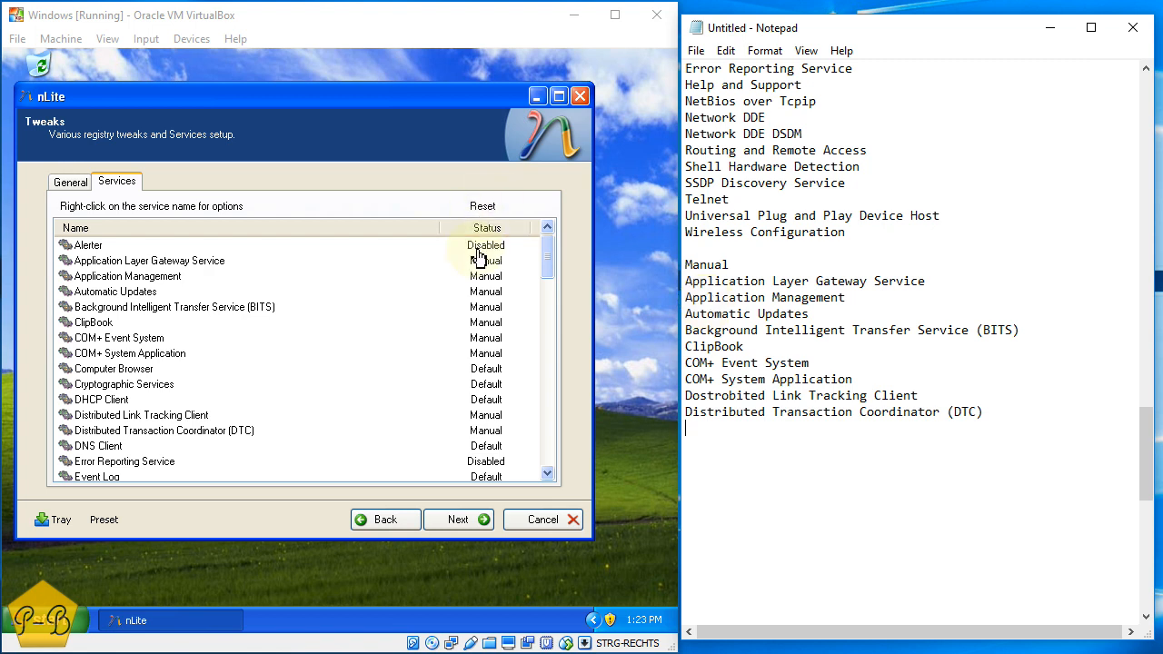
Add Extensible Authentication Protocol Service directly below Distributed Transaction Coordinator (DTC) in the notes, without a blank line between them
{"action": "left_click_drag", "start_coordinate": [548, 262], "coordinate": [546, 298]}
{"action": "left_click", "coordinate": [725, 447]}
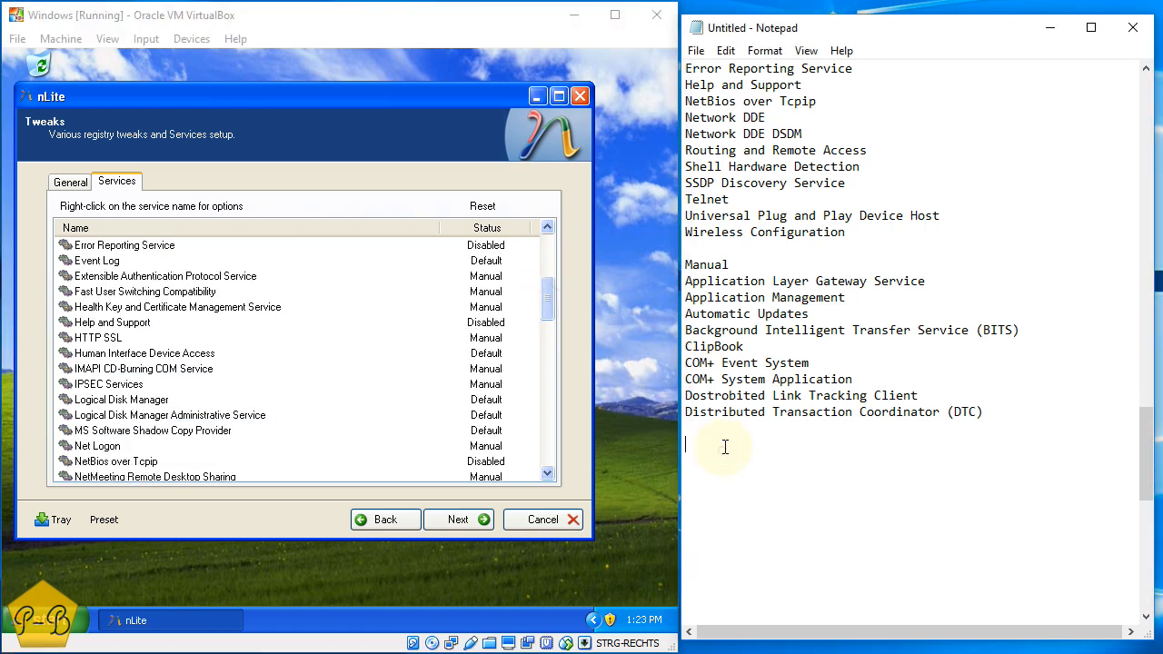
{"action": "key", "text": "BackSpace"}
{"action": "type", "text": "Extensible Authentication Pro"}
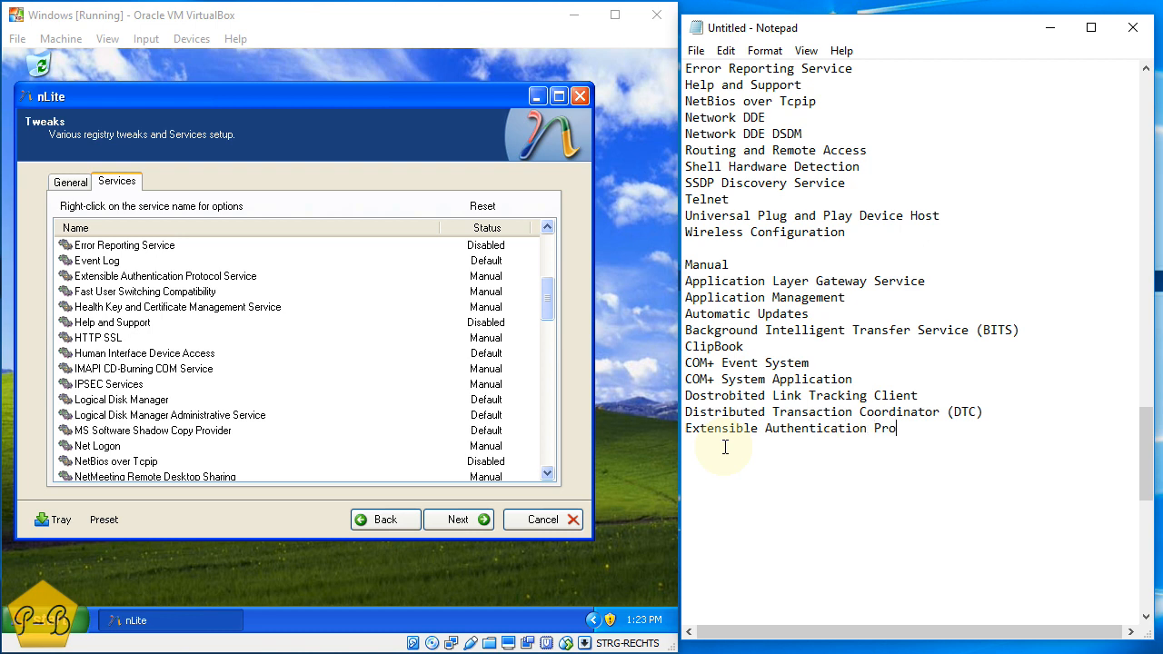
{"action": "type", "text": "tocol Service"}
Add Fast User Switching Compatibility and Health Key and Certificate Management Service on separate lines below Extensible Authentication Protocol Service
{"action": "type", "text": "S"}
{"action": "type", "text": "ast User Switchi"}
{"action": "type", "text": "ng Compatib"}
{"action": "type", "text": "ilitii"}
{"action": "key", "text": "BackSpace"}
{"action": "key", "text": "BackSpace"}
{"action": "type", "text": "y"}
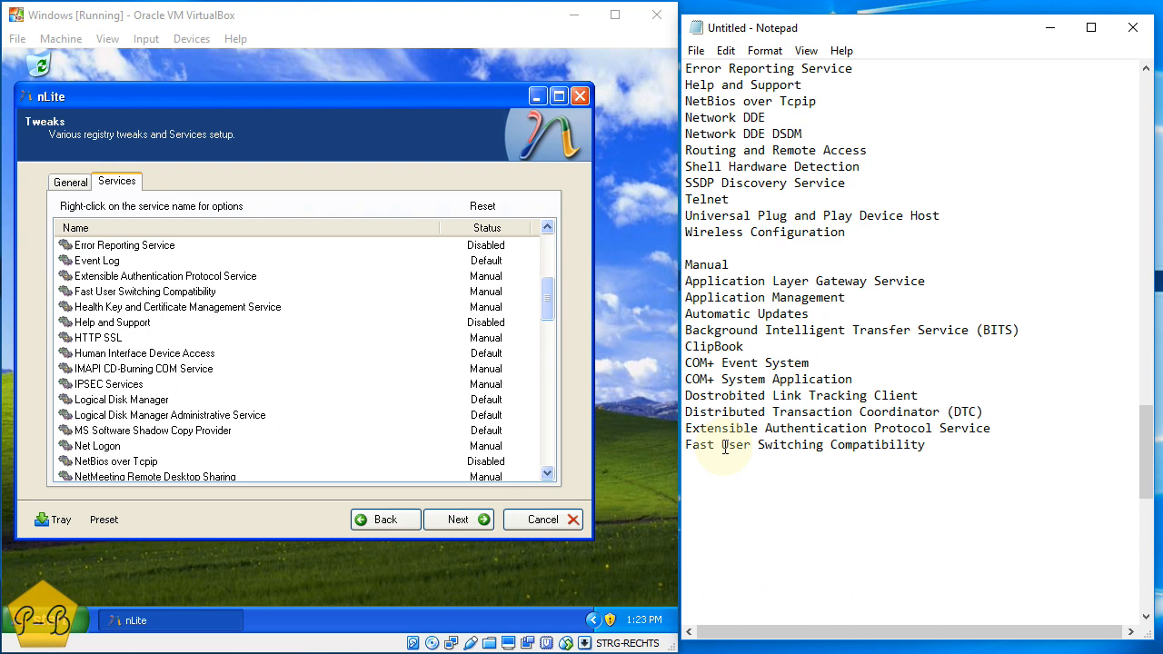
{"action": "type", "text": "Health Key and Certi"}
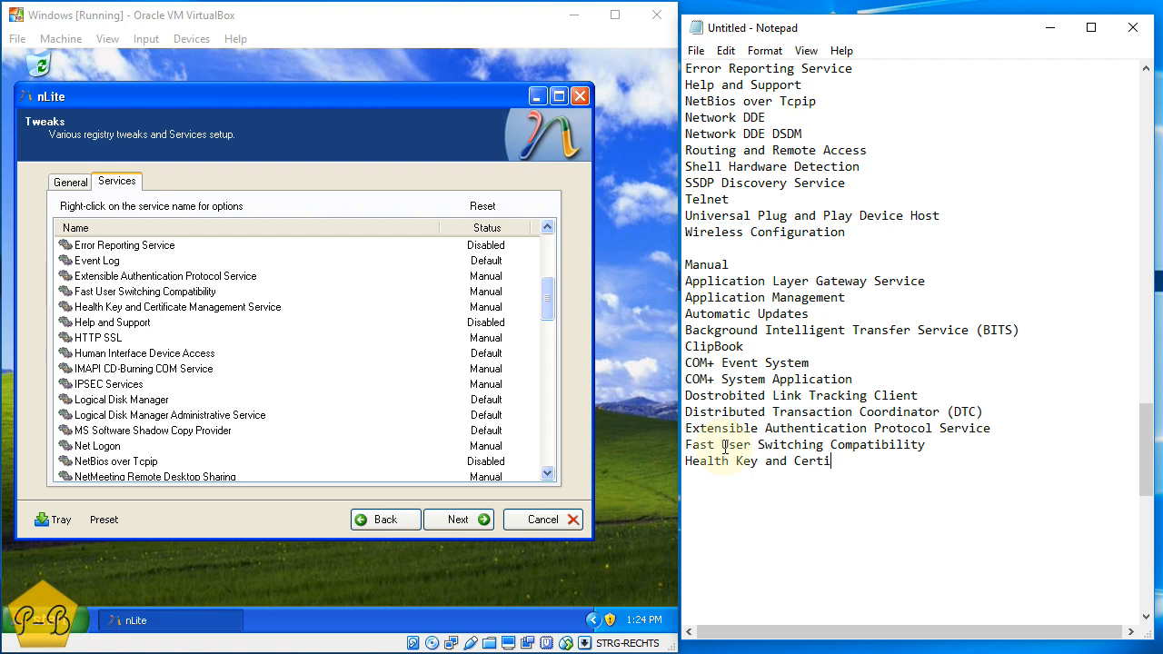
{"action": "type", "text": "ficate Management Service"}
{"action": "key", "text": "Return"}
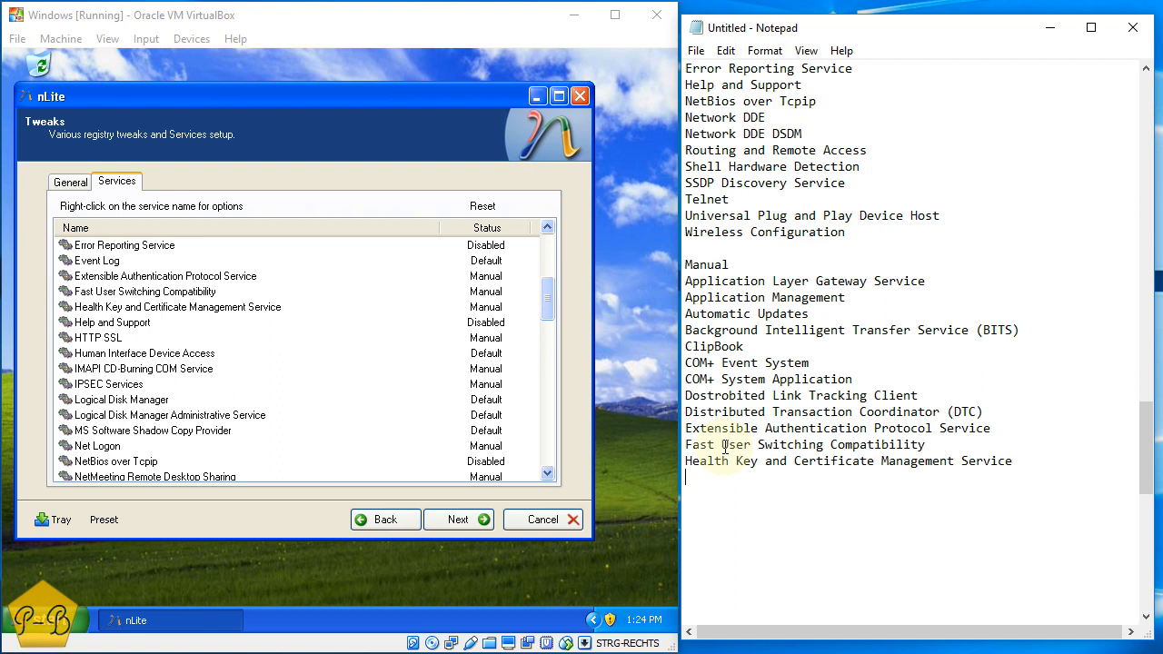
Add HTTP SSL and IMAPI CD-Burning COM Service on separate lines below Health Key and Certificate Management Service
{"action": "type", "text": "HTTP SS"}
{"action": "type", "text": "IMAPI"}
{"action": "type", "text": " CD-Burin"}
{"action": "key", "text": "BackSpace"}
{"action": "key", "text": "BackSpace"}
{"action": "type", "text": "ng"}
{"action": "key", "text": "BackSpace"}
{"action": "type", "text": "ing COM Service"}
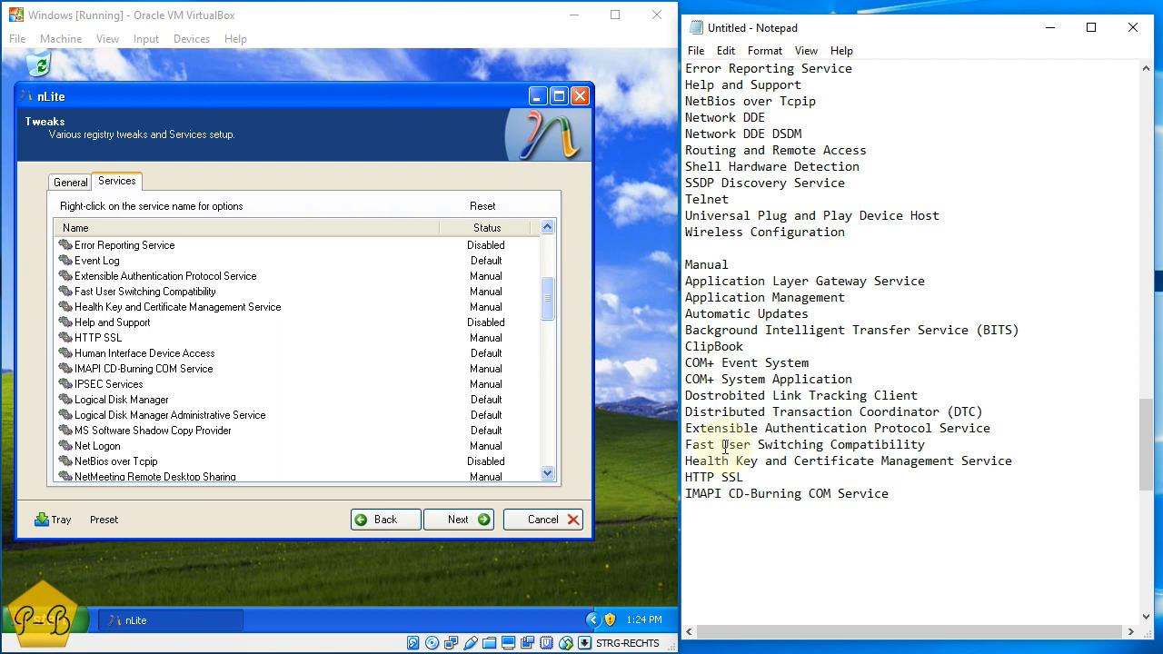
Add IPSEC Services directly below IMAPI CD-Burning COM Service in the notes
{"action": "type", "text": "IPSEC ser"}
{"action": "key", "text": "BackSpace"}
{"action": "key", "text": "BackSpace"}
{"action": "key", "text": "BackSpace"}
{"action": "type", "text": "Service"}
{"action": "key", "text": "Return"}
Add Net Logon and NetMeeting Remote Desktop Sharing on separate lines below IPSEC Services in the notes
{"action": "type", "text": "Net"}
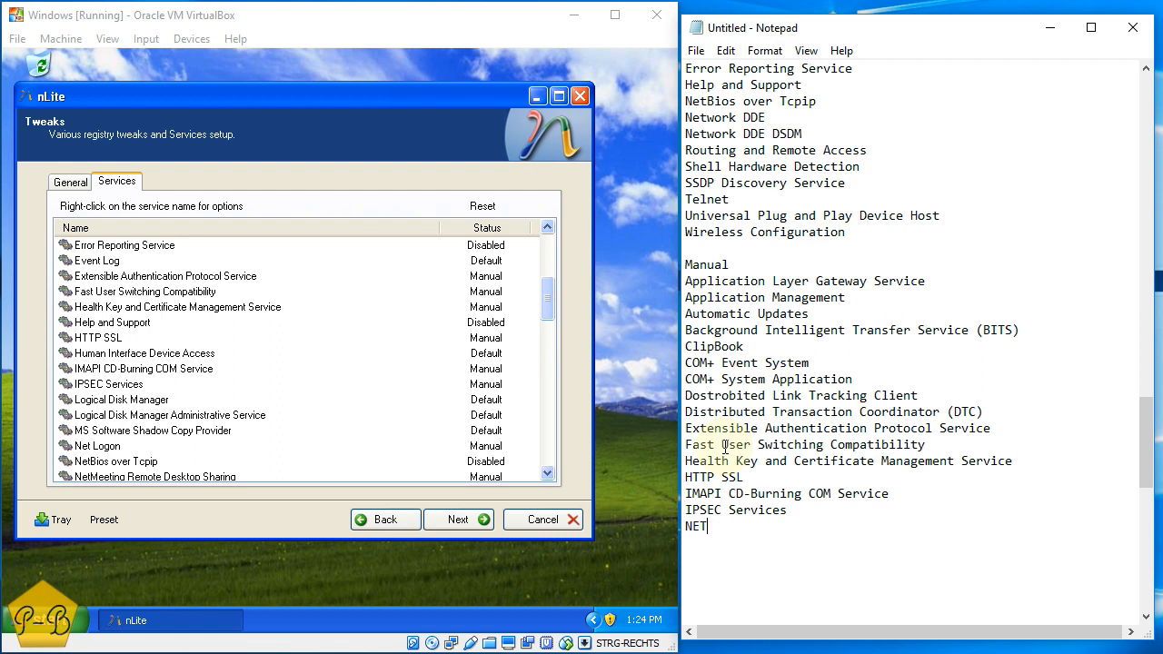
{"action": "type", "text": " Logon"}
{"action": "key", "text": "Return"}
{"action": "type", "text": "NetMet"}
{"action": "type", "text": "ting Remote Desktop Sharing"}
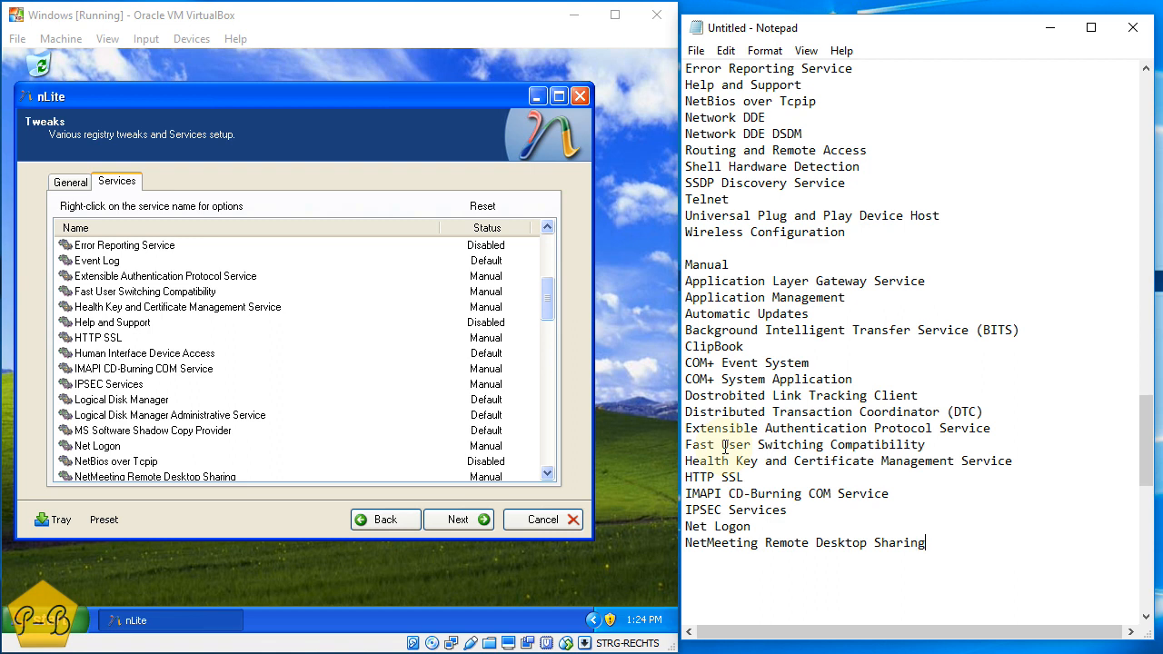
{"action": "key", "text": "Return"}
Add Network Access Protection Agent directly below NetMeeting Remote Desktop Sharing in the notes
{"action": "scroll", "coordinate": [506, 400], "scroll_direction": "down", "scroll_amount": 3}
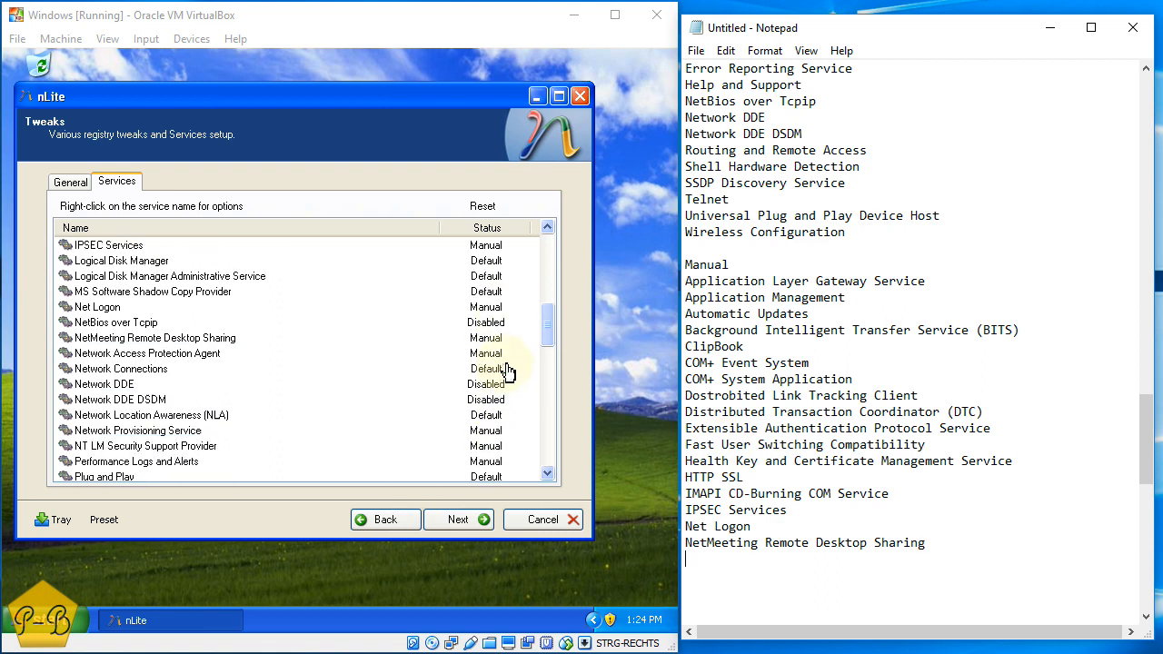
{"action": "scroll", "coordinate": [506, 370], "scroll_direction": "down", "scroll_amount": 1}
{"action": "scroll", "coordinate": [506, 369], "scroll_direction": "down", "scroll_amount": 1}
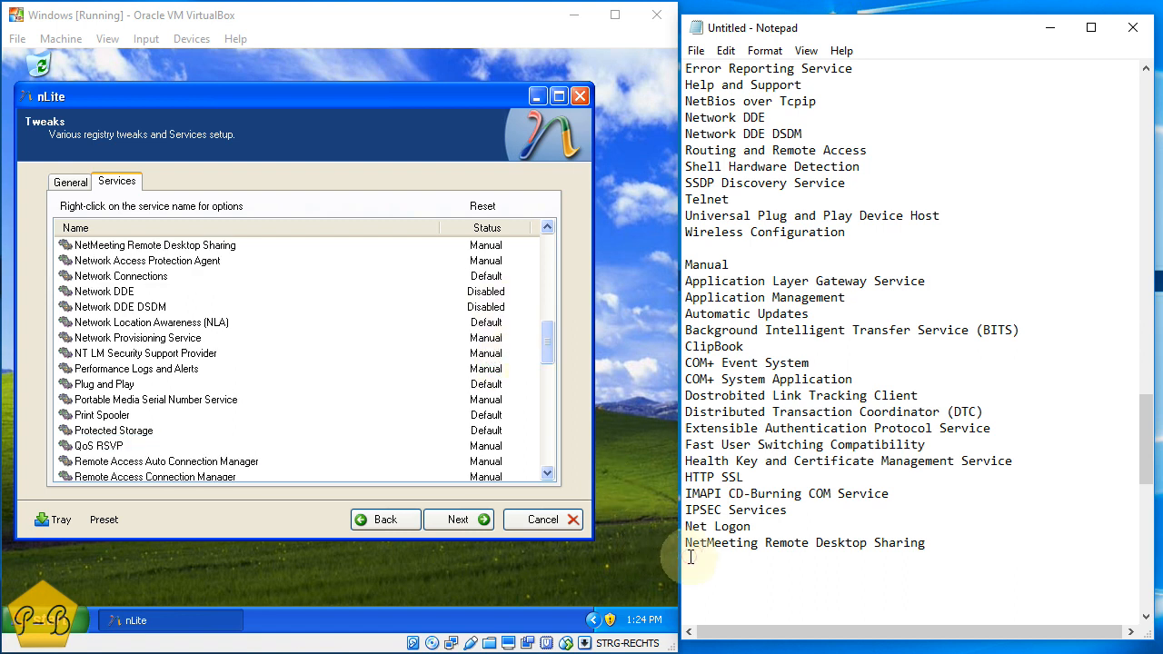
{"action": "type", "text": "prl"}
{"action": "key", "text": "BackSpace"}
{"action": "key", "text": "BackSpace"}
{"action": "key", "text": "BackSpace"}
{"action": "key", "text": "BackSpace"}
{"action": "key", "text": "BackSpace"}
{"action": "key", "text": "BackSpace"}
{"action": "key", "text": "BackSpace"}
{"action": "type", "text": "Network Access Protection Agent"}
{"action": "key", "text": "Return"}
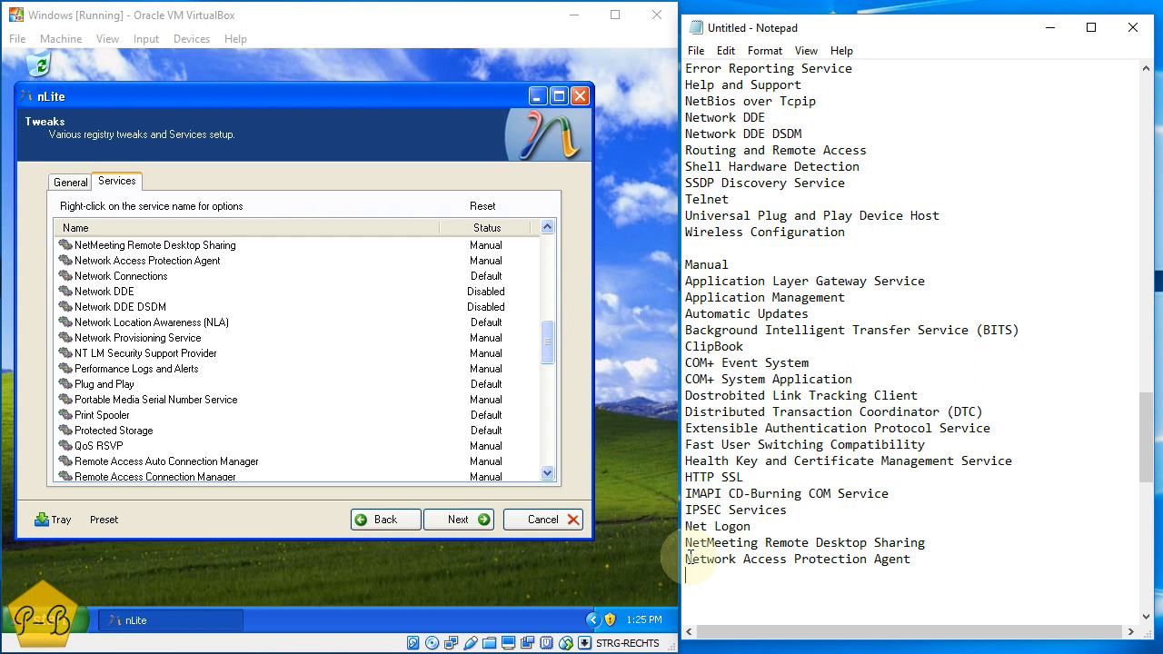
Add Network Provisioning Service, NT LM Security Support Provider, and Performance Logs and Alerts on separate lines below Network Access Protection Agent
{"action": "type", "text": "Network Provisioning Service "}
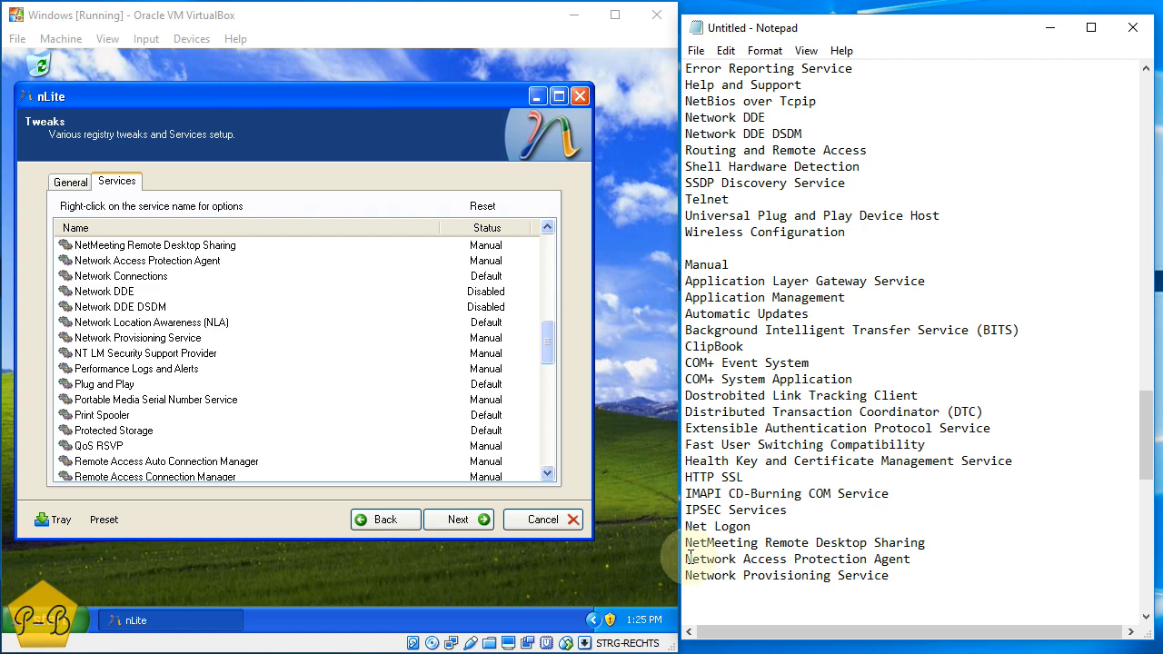
{"action": "type", "text": "NT LM Security Support Provider "}
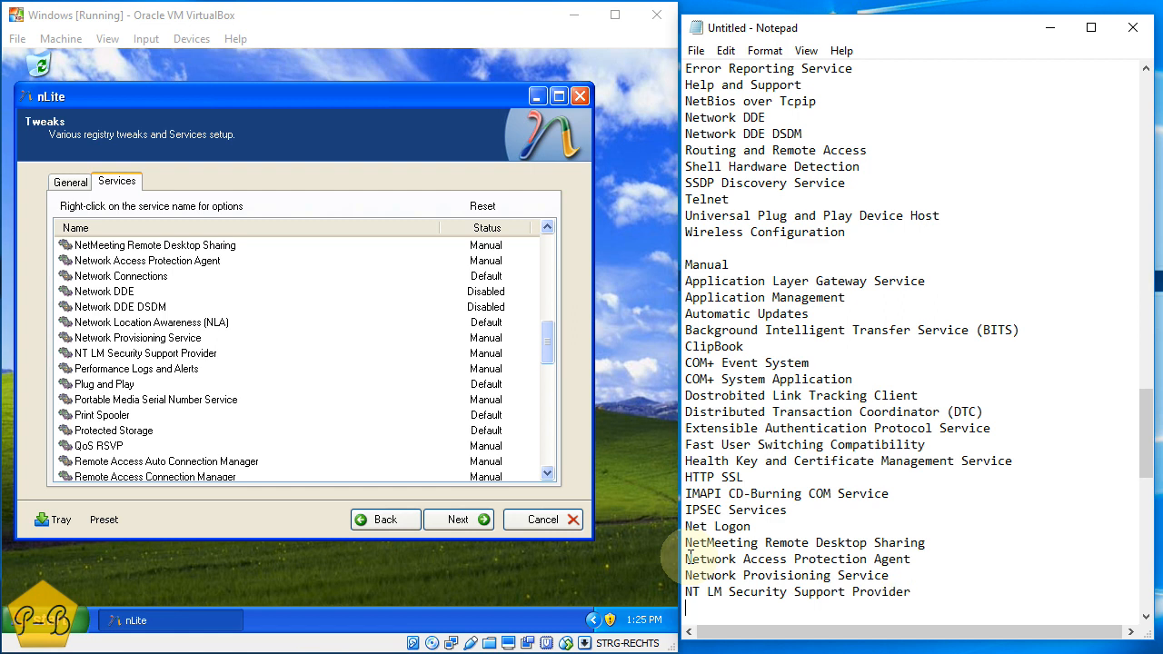
{"action": "type", "text": "Performance Logs and Alert"}
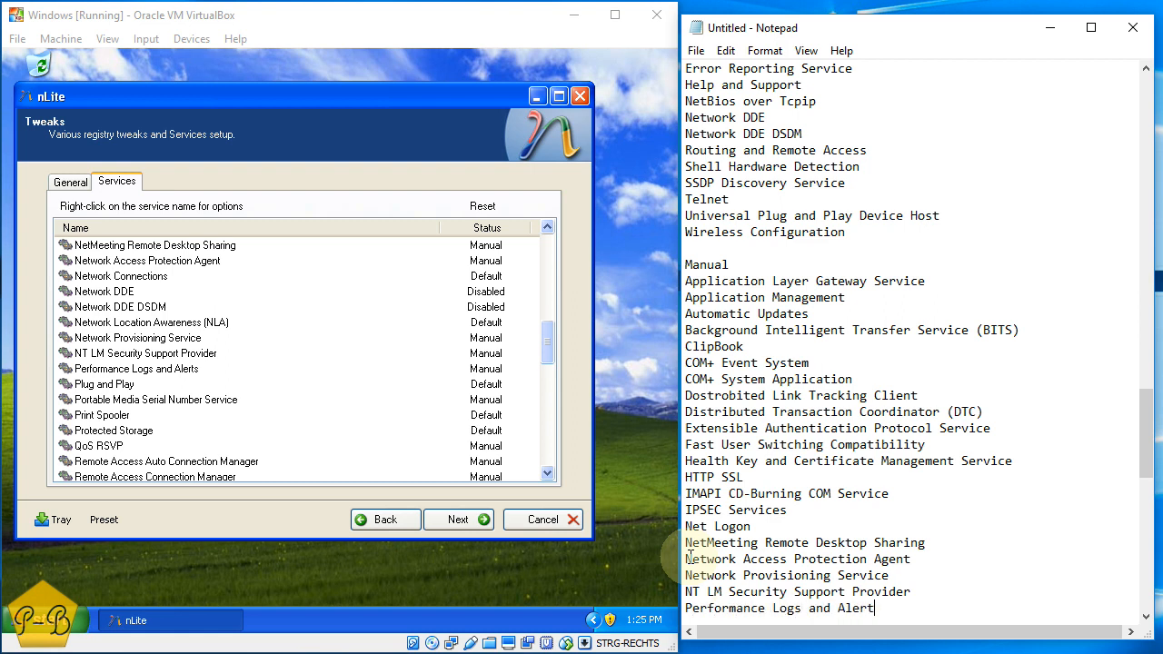
{"action": "type", "text": "s"}
{"action": "key", "text": "Return"}
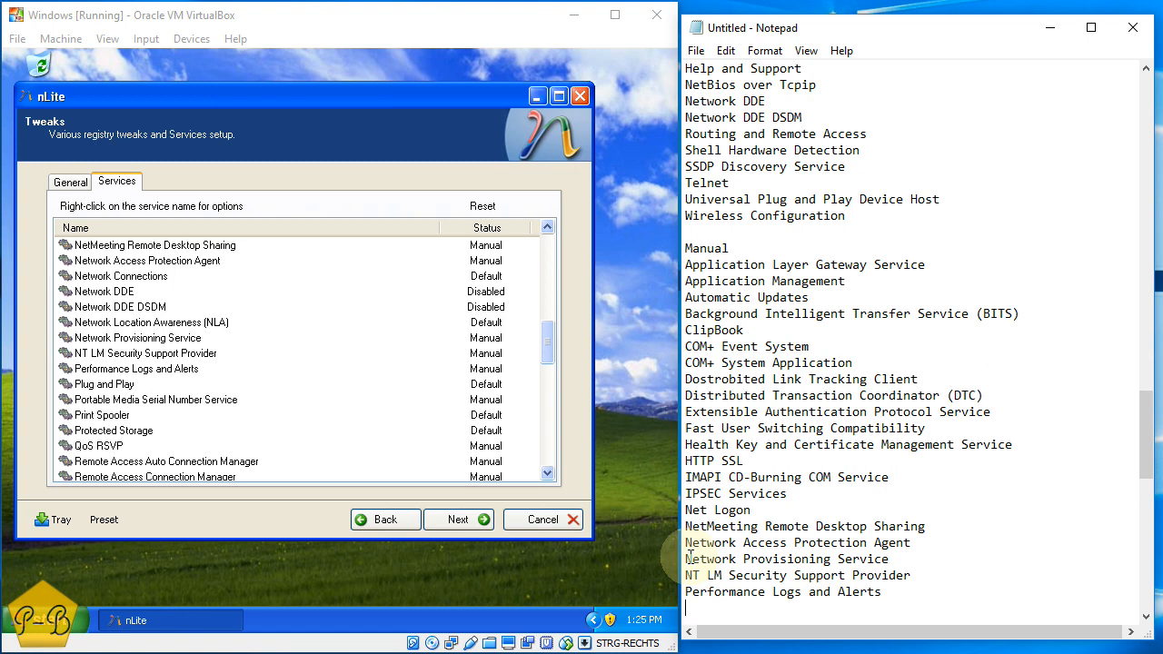
Add "POrtable Media Serial Number Service" and "QoS RSVP" on separate lines below Performance Logs and Alerts in the notes
{"action": "type", "text": "POrtable Media Ser"}
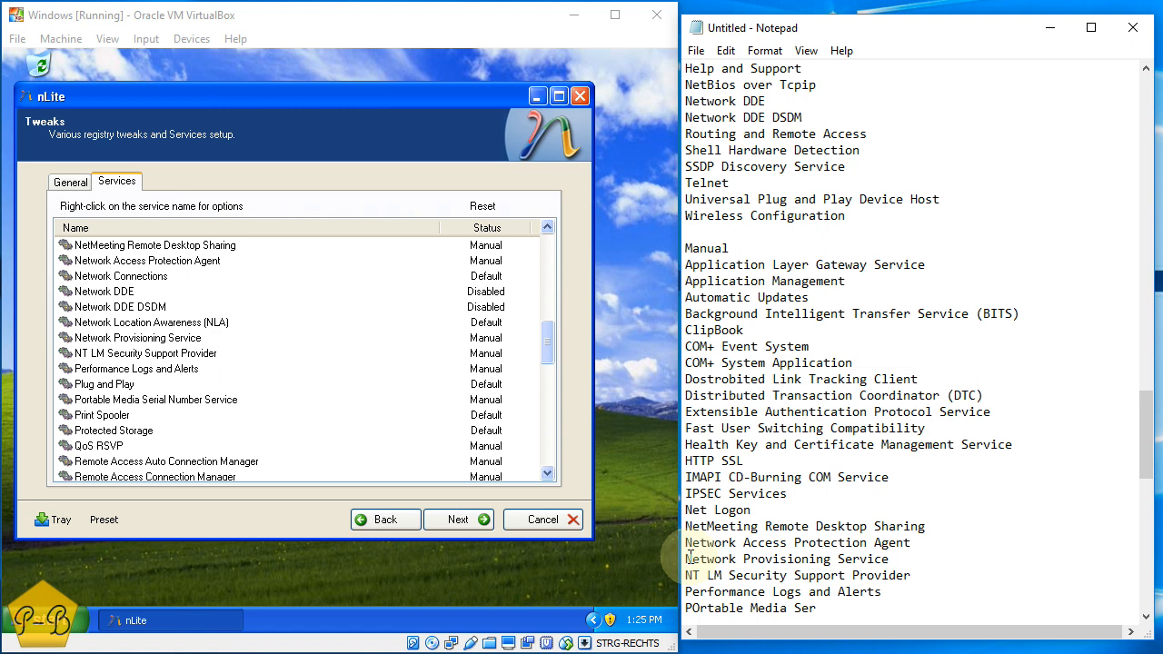
{"action": "type", "text": "ial Number Service"}
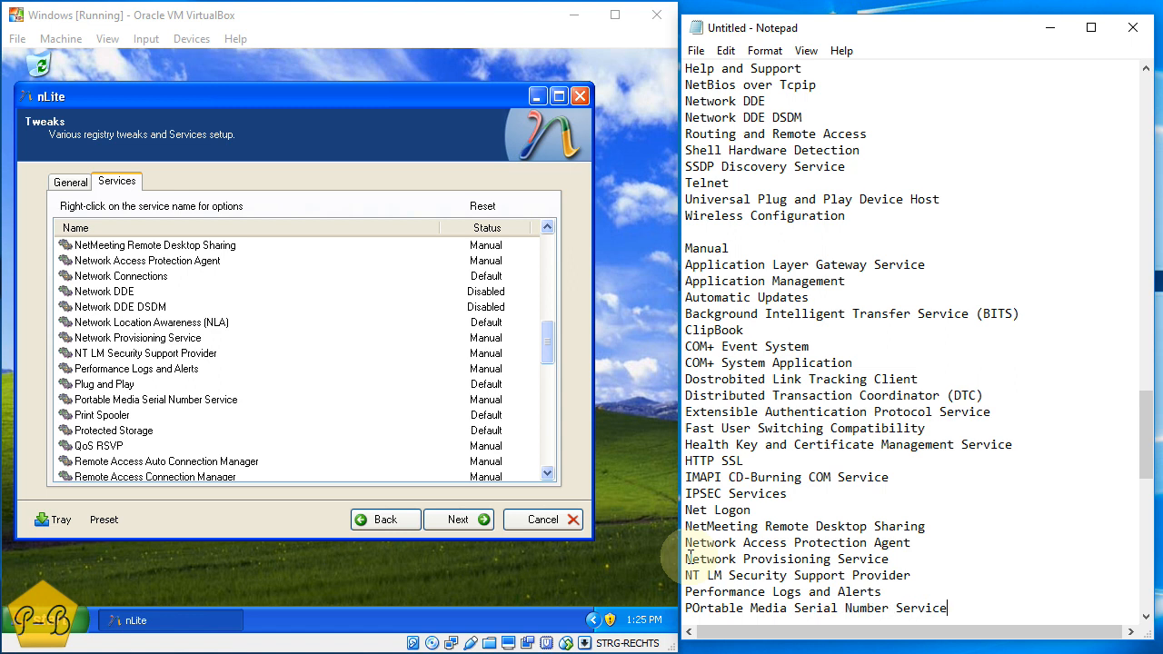
{"action": "key", "text": "Return"}
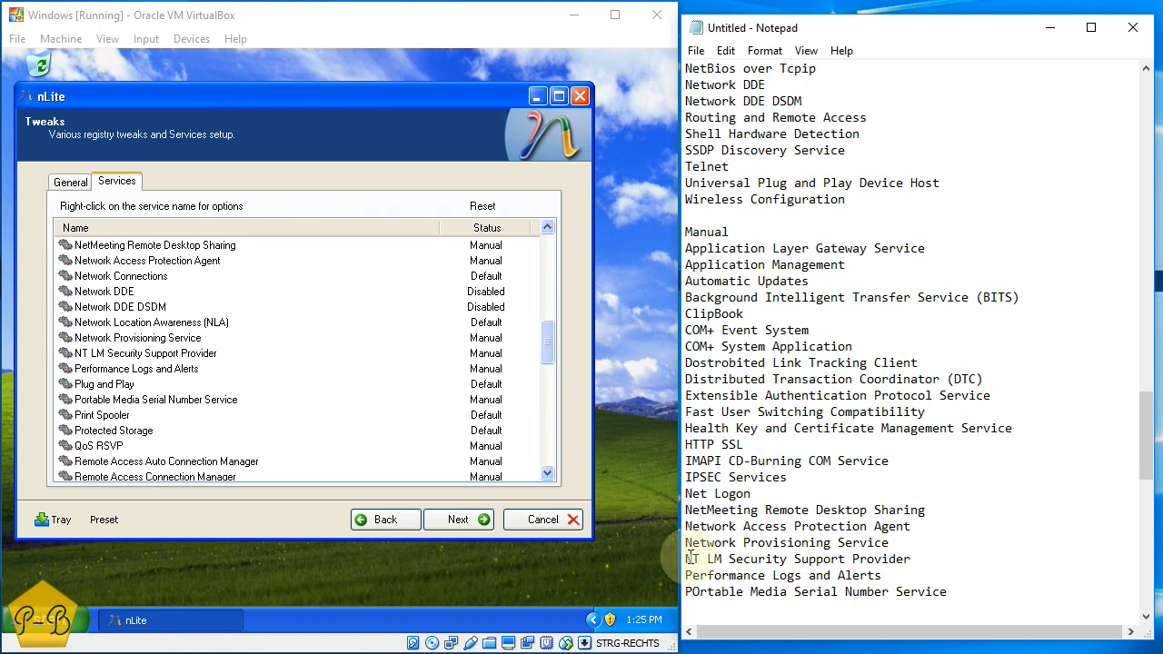
{"action": "type", "text": "QWio RSVB"}
{"action": "key", "text": "BackSpace"}
{"action": "key", "text": "BackSpace"}
{"action": "type", "text": "VP"}
{"action": "key", "text": "Return"}
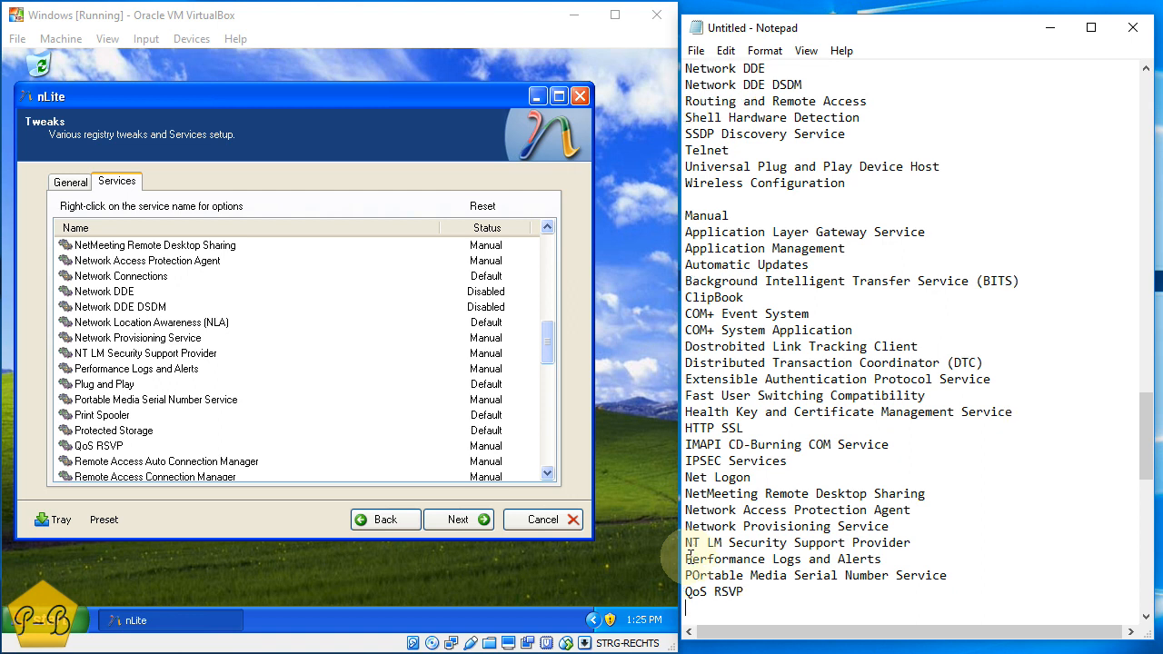
Add Remote Access Auto Connection Manager and Remote Access Connection Manager on separate lines below QoS RSVP in the notes
{"action": "type", "text": "Remote Access Auto Connec"}
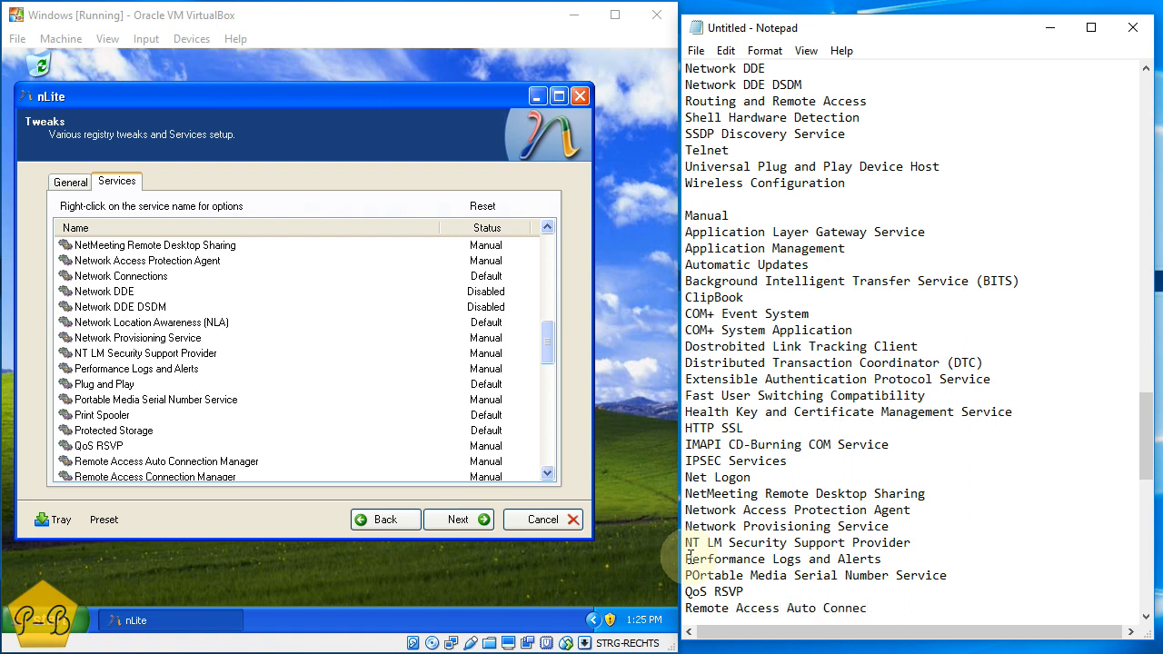
{"action": "type", "text": "tion Manager"}
{"action": "key", "text": "Return"}
{"action": "type", "text": "Remote Access Connection Manager"}
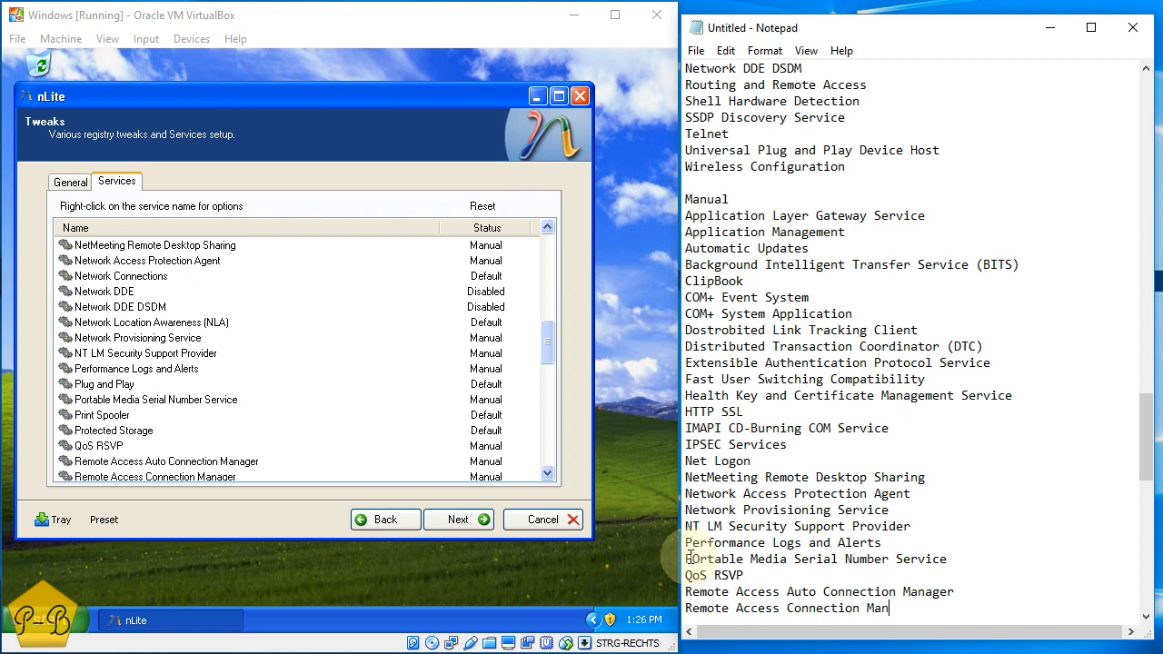
{"action": "key", "text": "Return"}
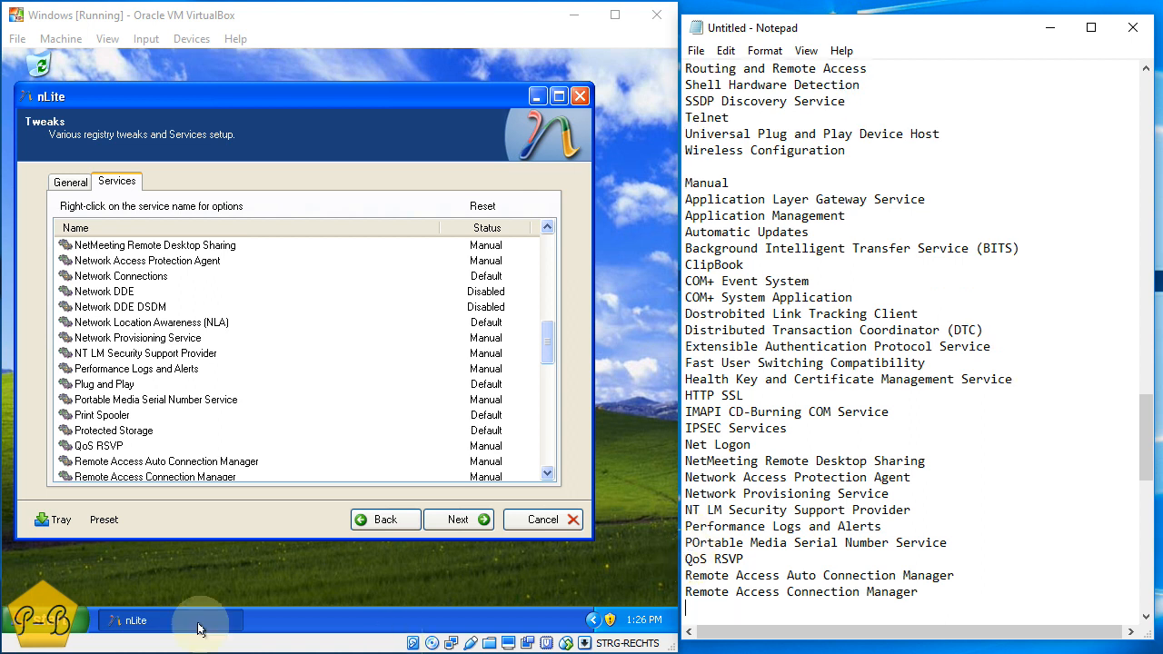
Add Remote Desktop Help Session Manager and Removable Storage on separate lines below Remote Access Connection Manager in the notes
{"action": "left_click_drag", "start_coordinate": [547, 353], "coordinate": [540, 395]}
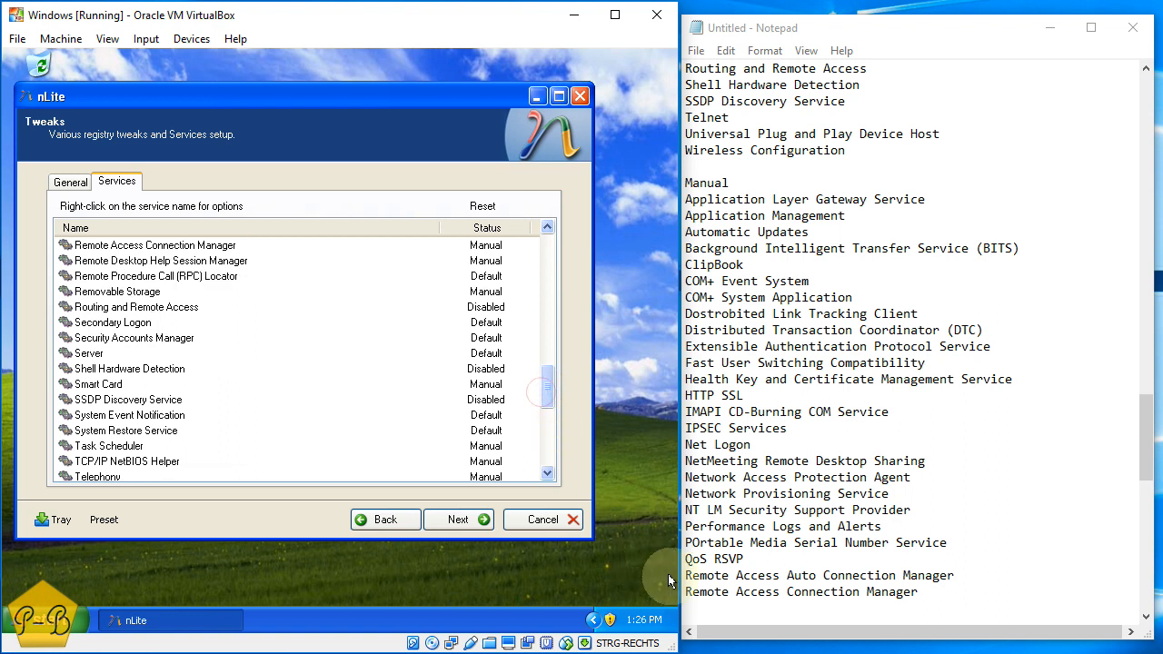
{"action": "left_click", "coordinate": [692, 601]}
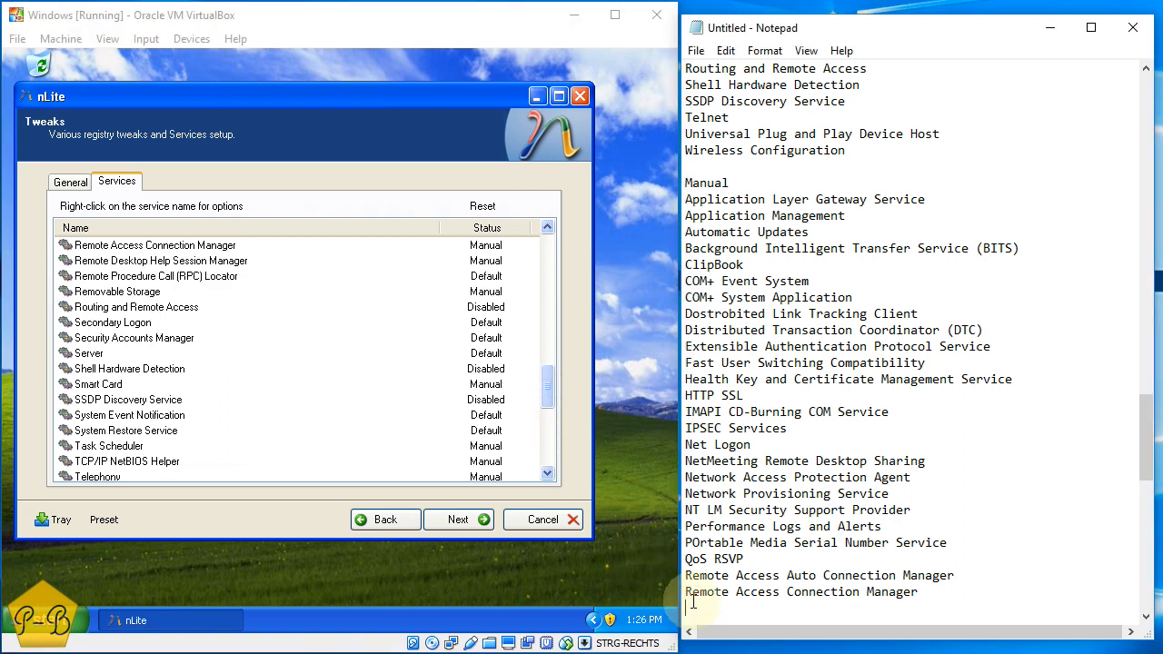
{"action": "type", "text": "Re,pte"}
{"action": "key", "text": "BackSpace"}
{"action": "key", "text": "BackSpace"}
{"action": "key", "text": "BackSpace"}
{"action": "type", "text": "mote Desktop Help Se"}
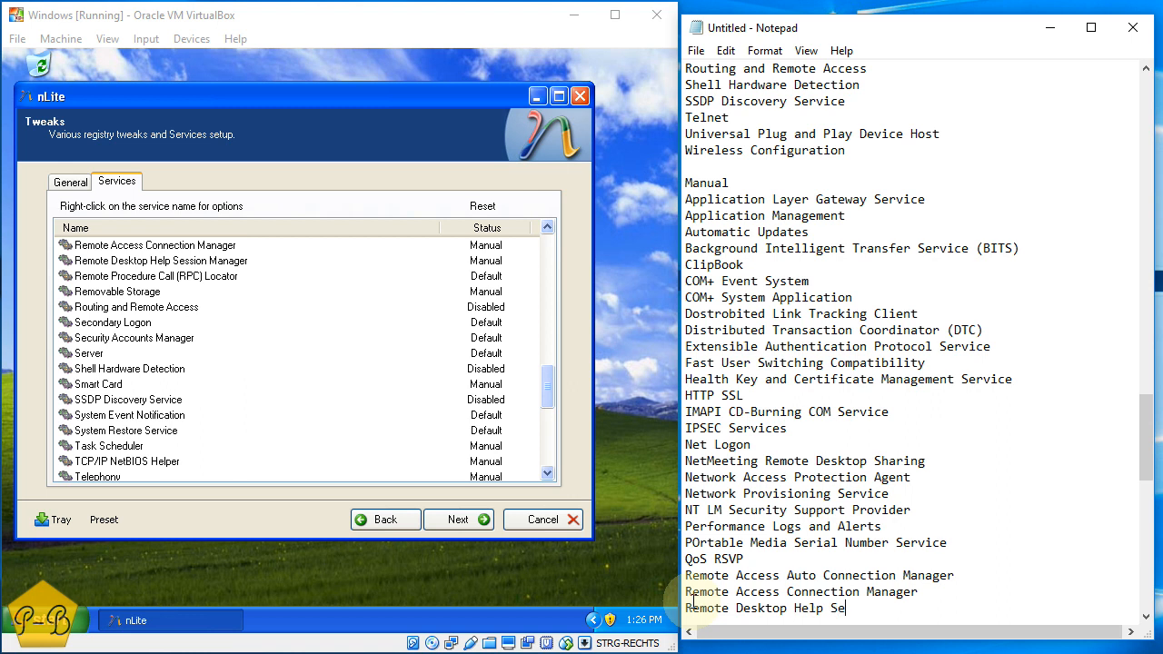
{"action": "type", "text": "ssion Manager"}
{"action": "key", "text": "Return"}
{"action": "type", "text": "Removable Storage"}
{"action": "key", "text": "Return"}
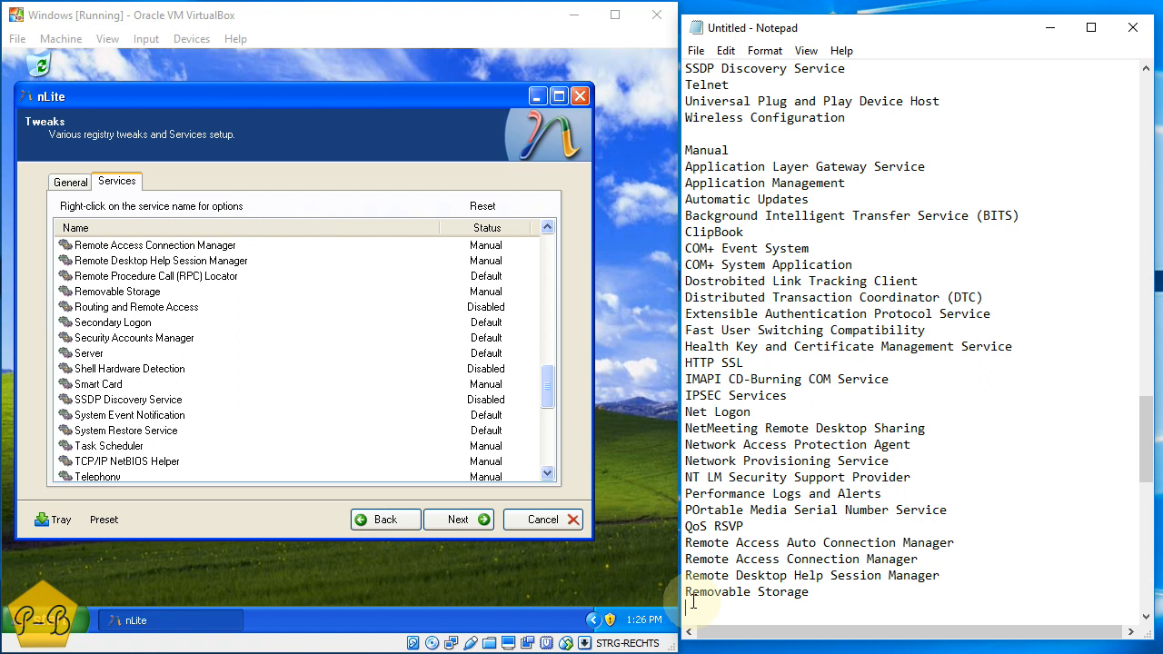
Add Smart Card and Task Scheduler on separate lines below Removable Storage in the notes
{"action": "type", "text": "SmartCard"}
{"action": "key", "text": "End"}
{"action": "key", "text": "Return"}
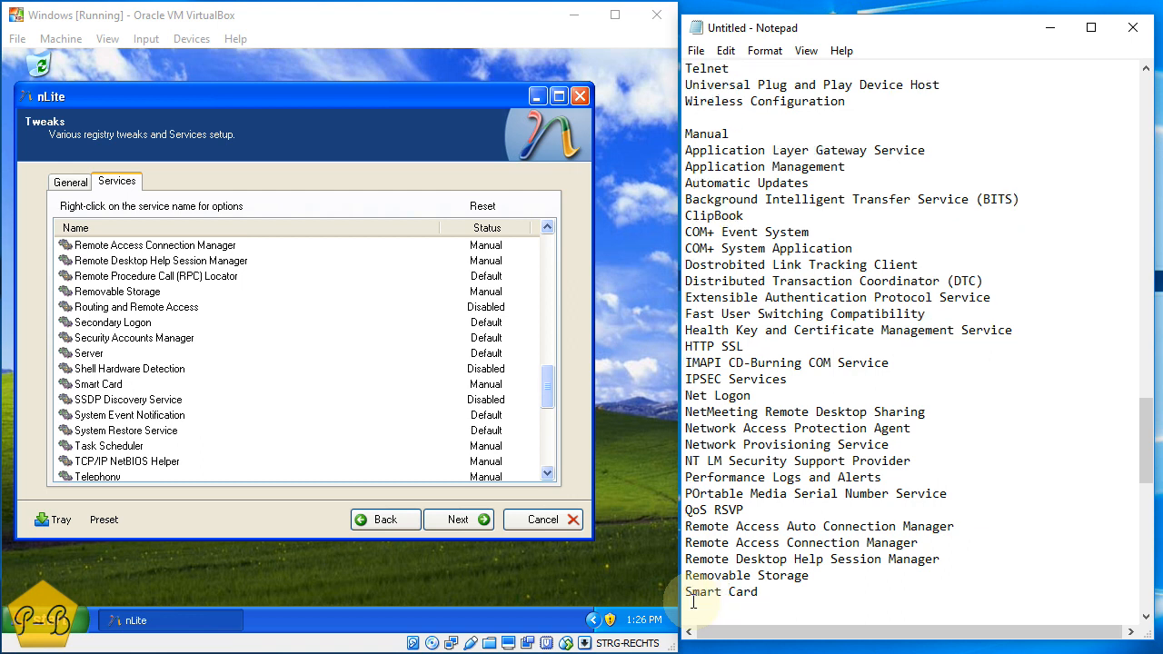
{"action": "type", "text": "Task Scheduler"}
{"action": "key", "text": "Return"}
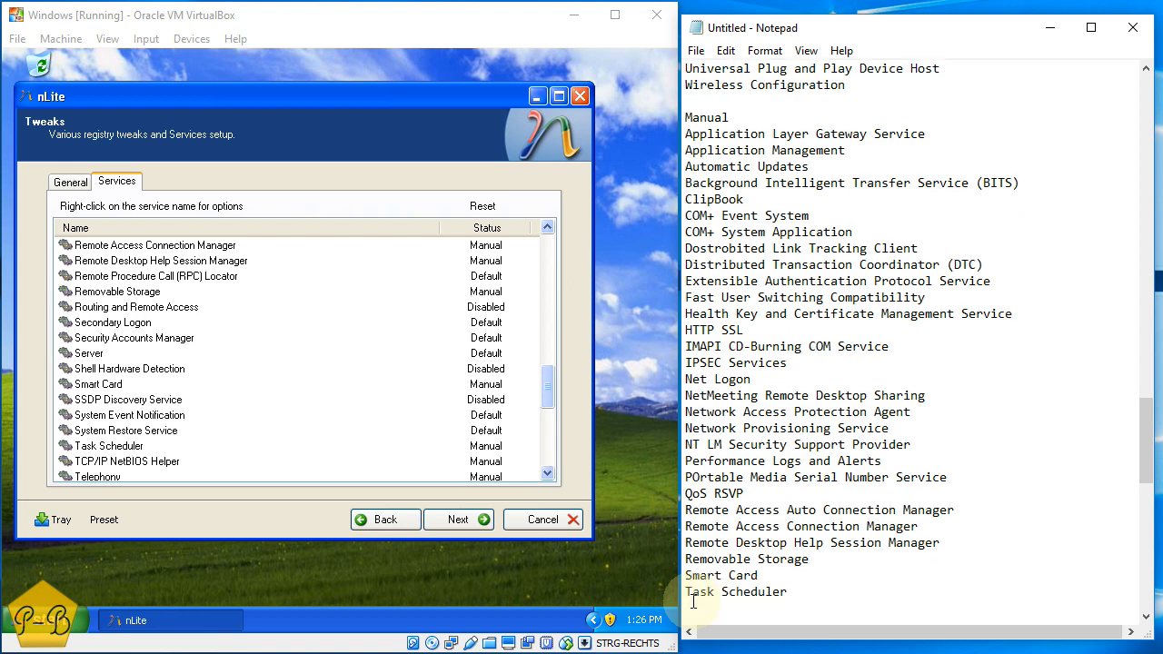
Add TCP/IP NetBIOS Helper and Telephony on separate lines below Task Scheduler in the notes
{"action": "type", "text": "TCP/IP NetBi"}
{"action": "key", "text": "BackSpace"}
{"action": "key", "text": "BackSpace"}
{"action": "type", "text": "IOS Helper"}
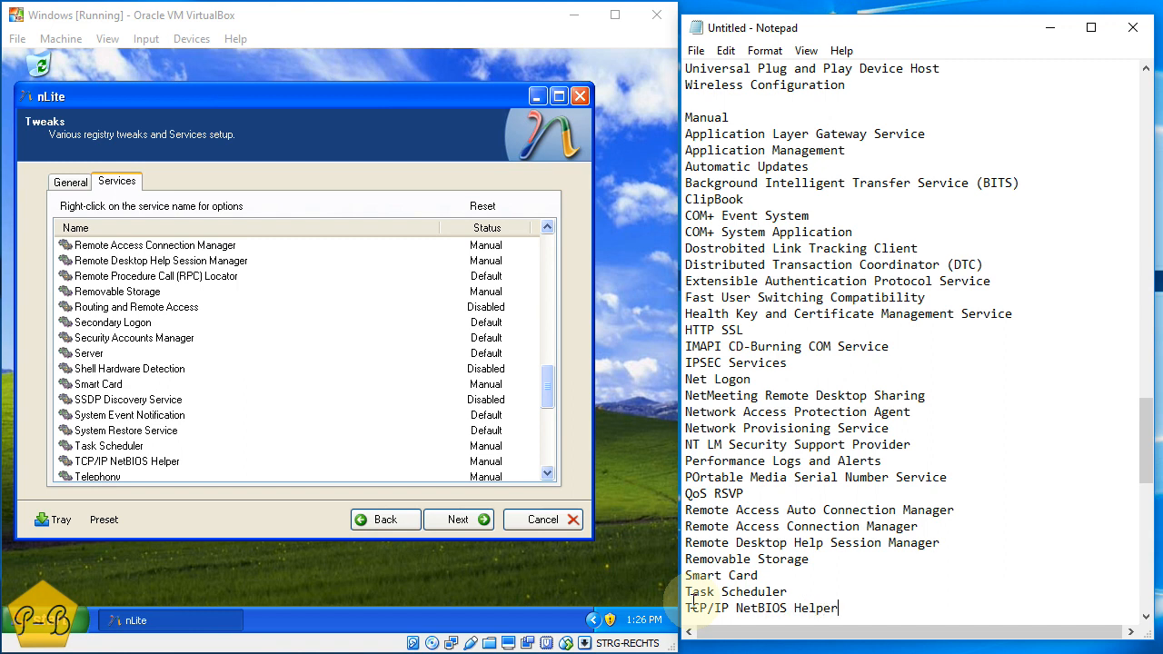
{"action": "key", "text": "Return"}
{"action": "type", "text": "Telephony"}
{"action": "key", "text": "Return"}
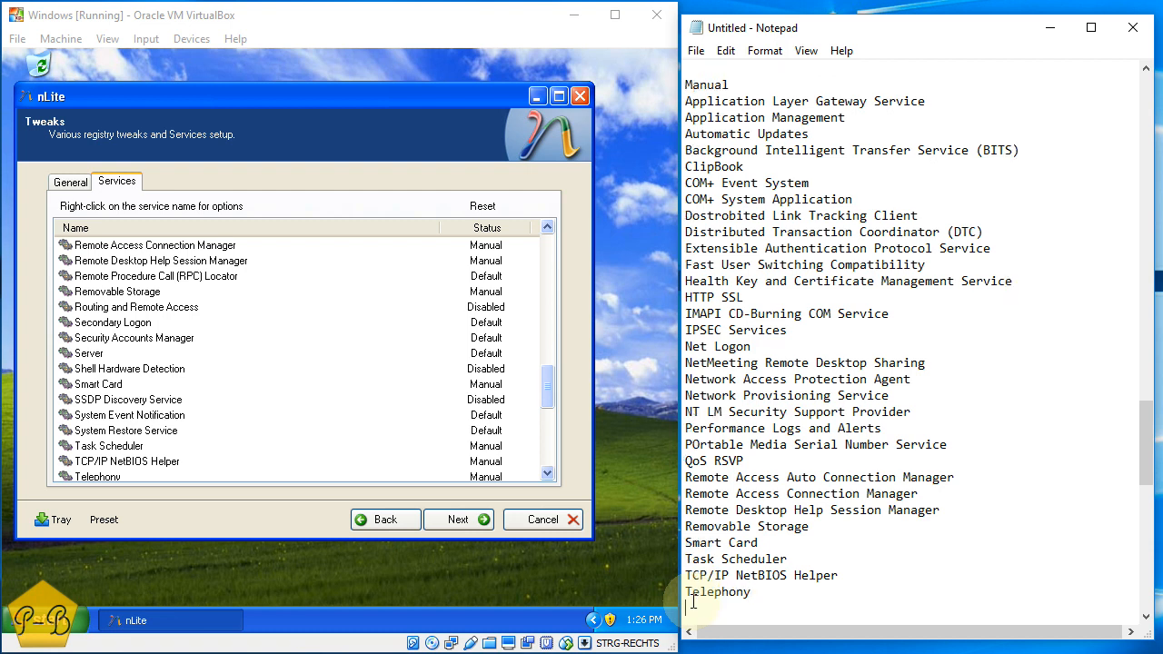
Add Terminal Services on its own line directly below Telephony in the notes
{"action": "left_click_drag", "start_coordinate": [544, 393], "coordinate": [541, 440]}
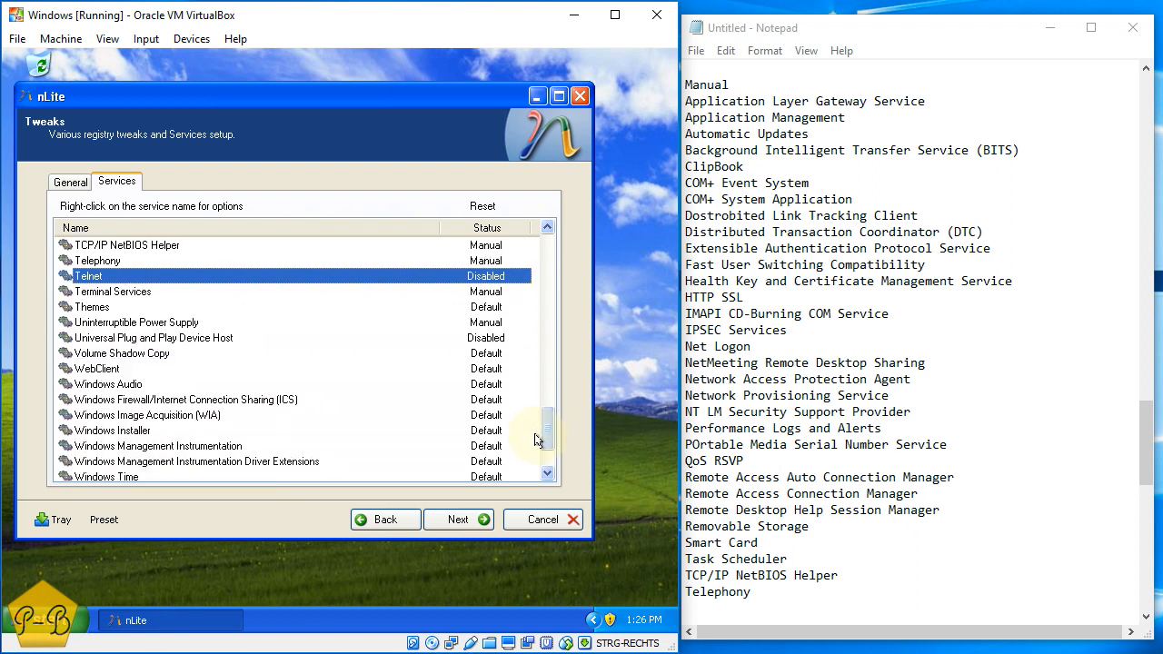
{"action": "left_click", "coordinate": [696, 603]}
{"action": "key", "text": "Return"}
{"action": "type", "text": "Termina"}
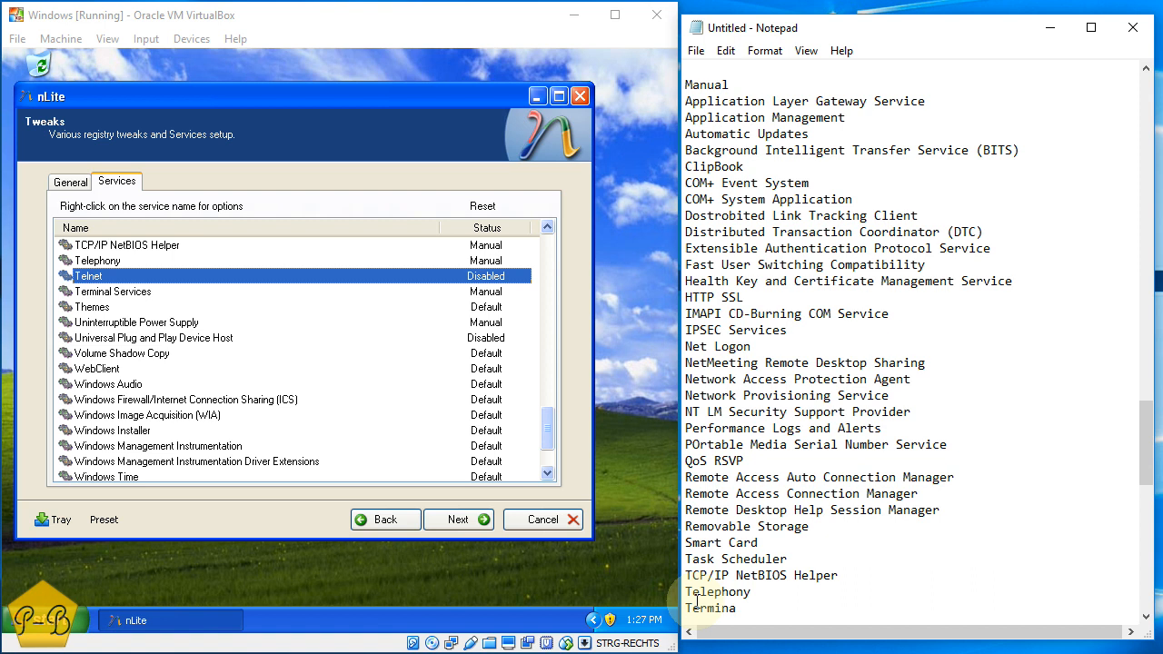
{"action": "type", "text": "l Serviecs"}
{"action": "key", "text": "BackSpace"}
{"action": "key", "text": "BackSpace"}
{"action": "key", "text": "BackSpace"}
{"action": "type", "text": "ces"}
{"action": "key", "text": "Return"}
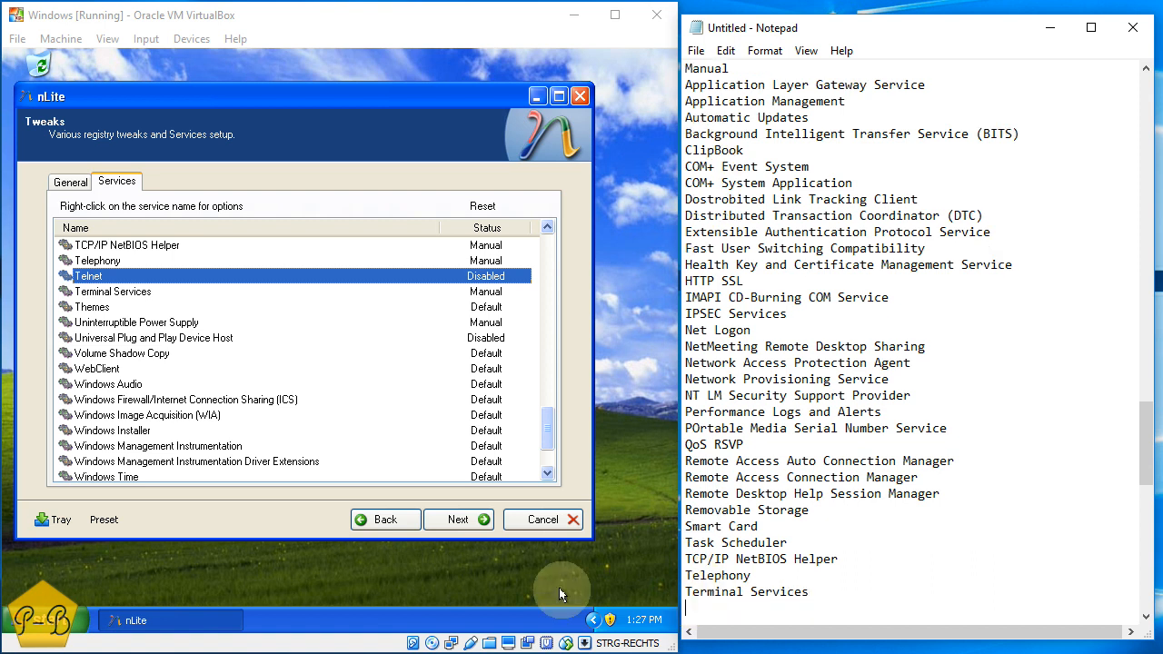
Add Uninterruptible Power Supply on its own line directly below Terminal Services in the notes
{"action": "scroll", "coordinate": [730, 496], "scroll_direction": "down", "scroll_amount": 4}
{"action": "scroll", "coordinate": [730, 496], "scroll_direction": "down", "scroll_amount": 5}
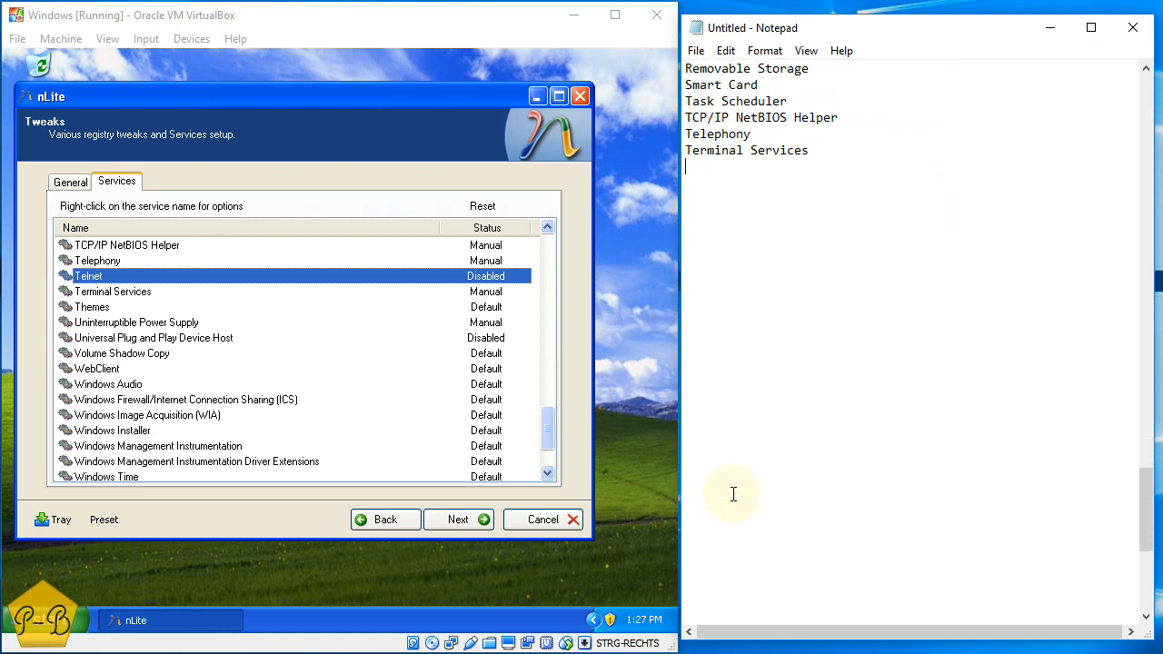
{"action": "type", "text": "Uninterruptible Power Supply"}
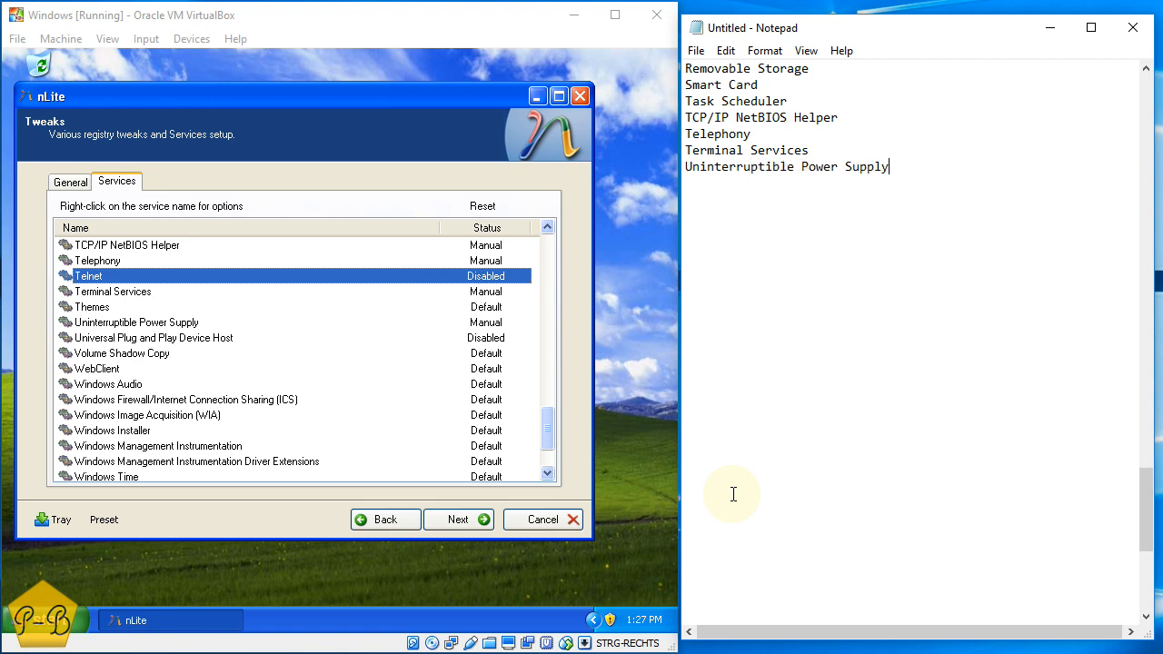
{"action": "key", "text": "Return"}
Review the startup types of the services in the nLite list, including Terminal Services
{"action": "scroll", "coordinate": [512, 428], "scroll_direction": "down", "scroll_amount": 2}
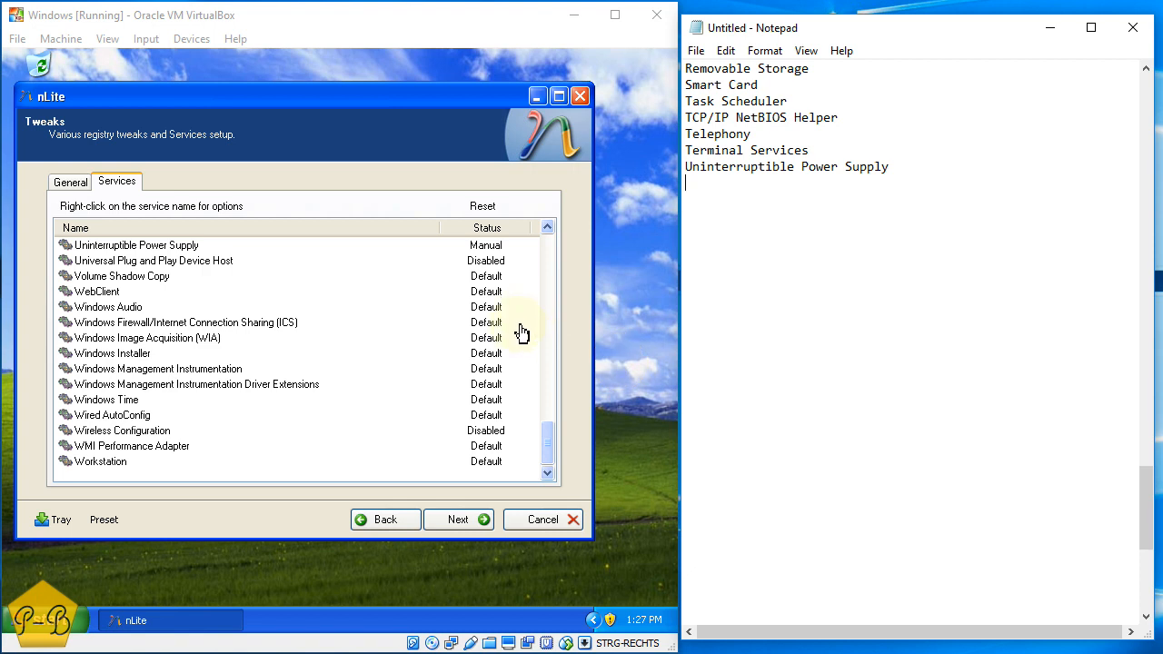
{"action": "scroll", "coordinate": [505, 359], "scroll_direction": "up", "scroll_amount": 10}
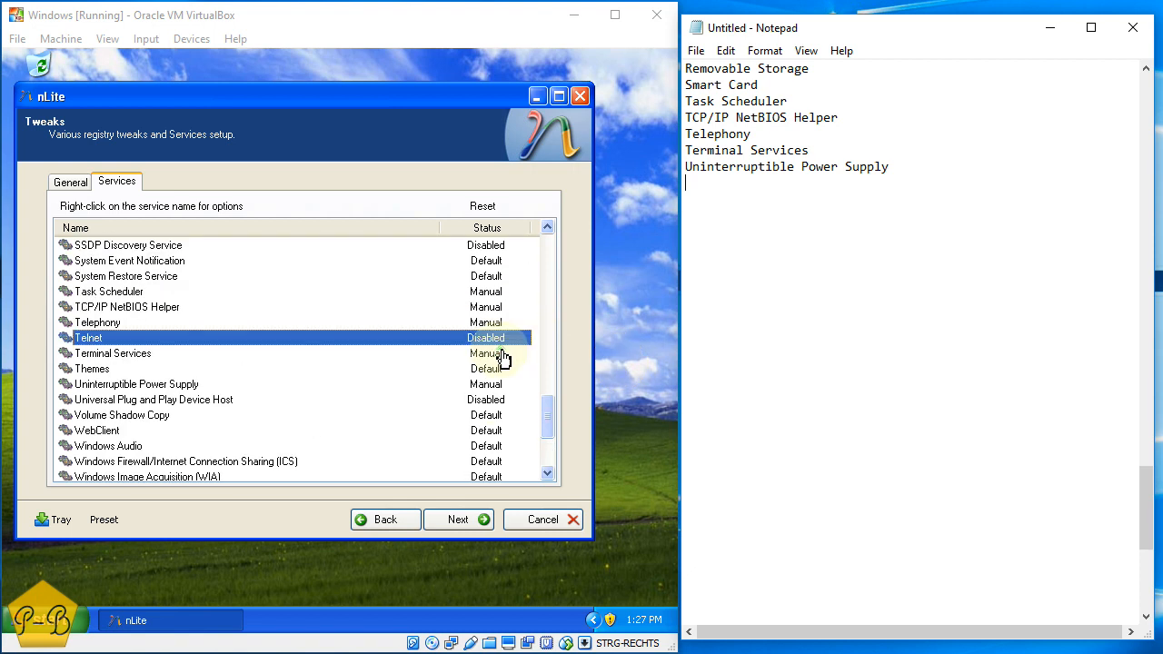
{"action": "scroll", "coordinate": [505, 359], "scroll_direction": "up", "scroll_amount": 7}
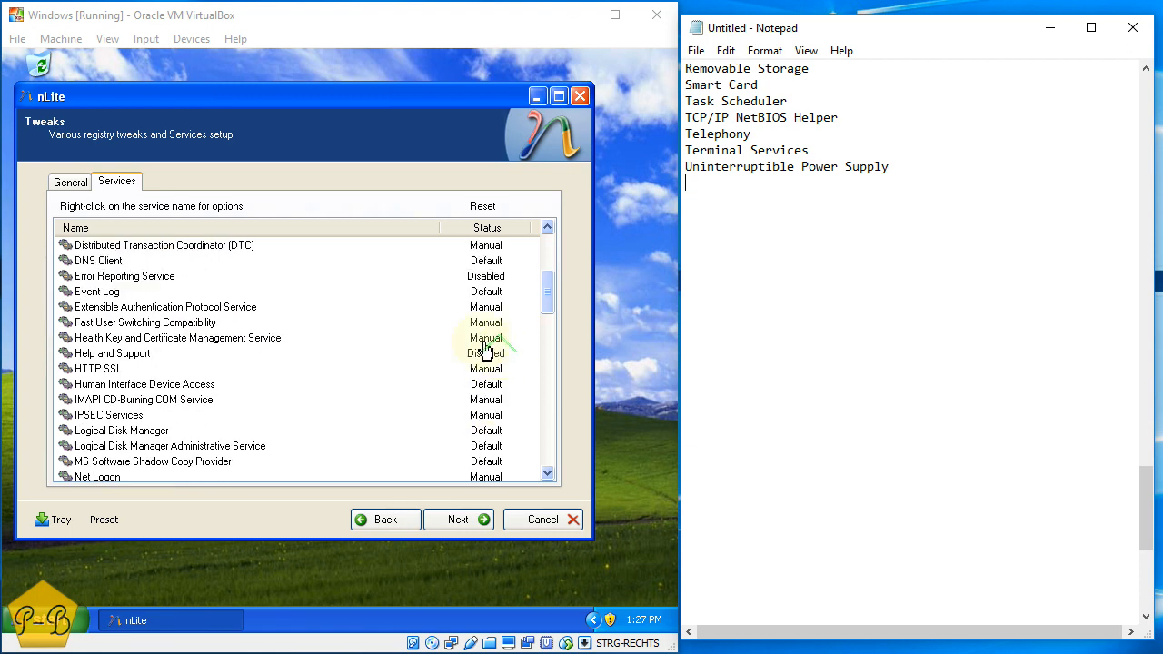
{"action": "scroll", "coordinate": [454, 327], "scroll_direction": "down", "scroll_amount": 8}
{"action": "scroll", "coordinate": [455, 330], "scroll_direction": "down", "scroll_amount": 6}
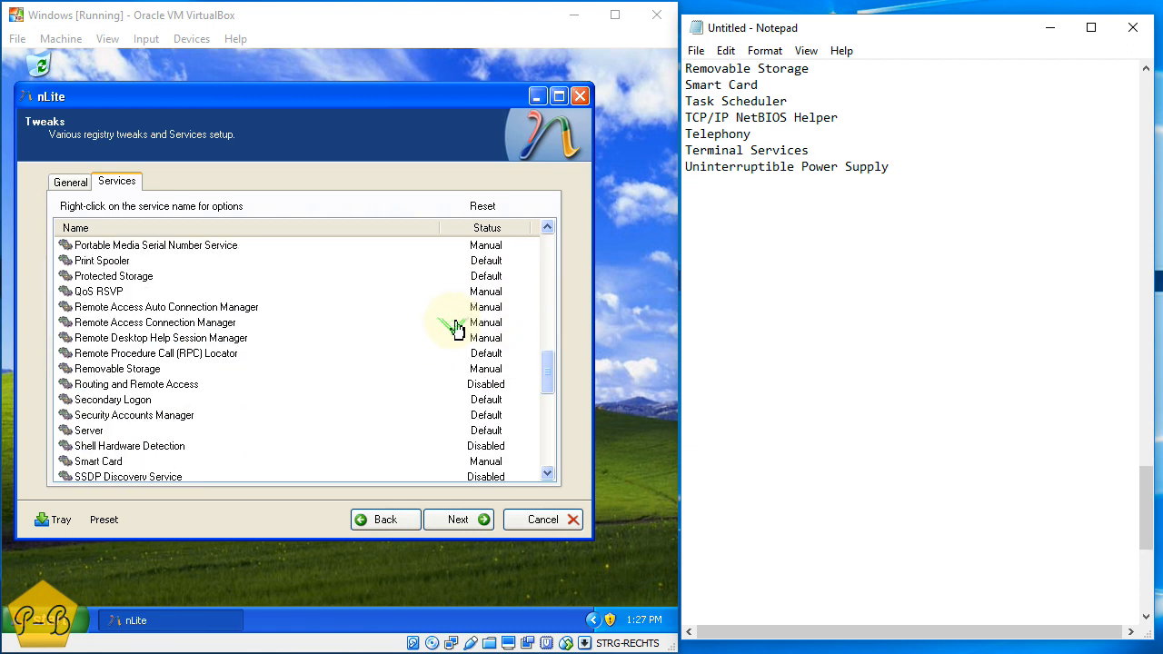
{"action": "left_click", "coordinate": [455, 330]}
{"action": "scroll", "coordinate": [455, 330], "scroll_direction": "up", "scroll_amount": 2}
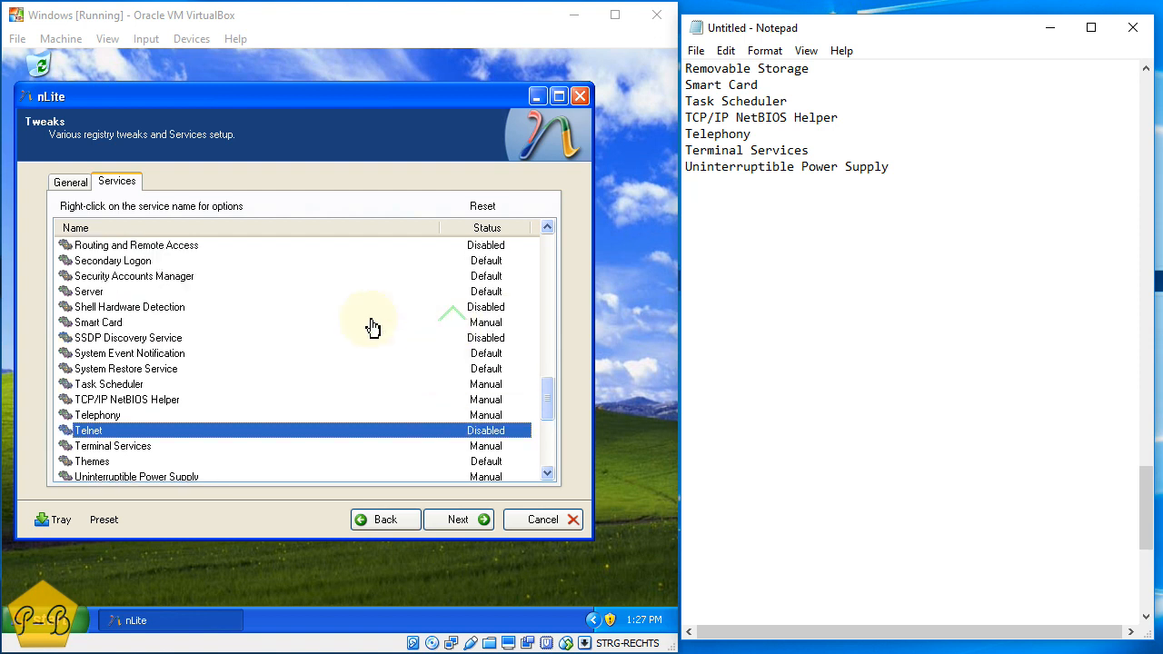
{"action": "left_click", "coordinate": [144, 446]}
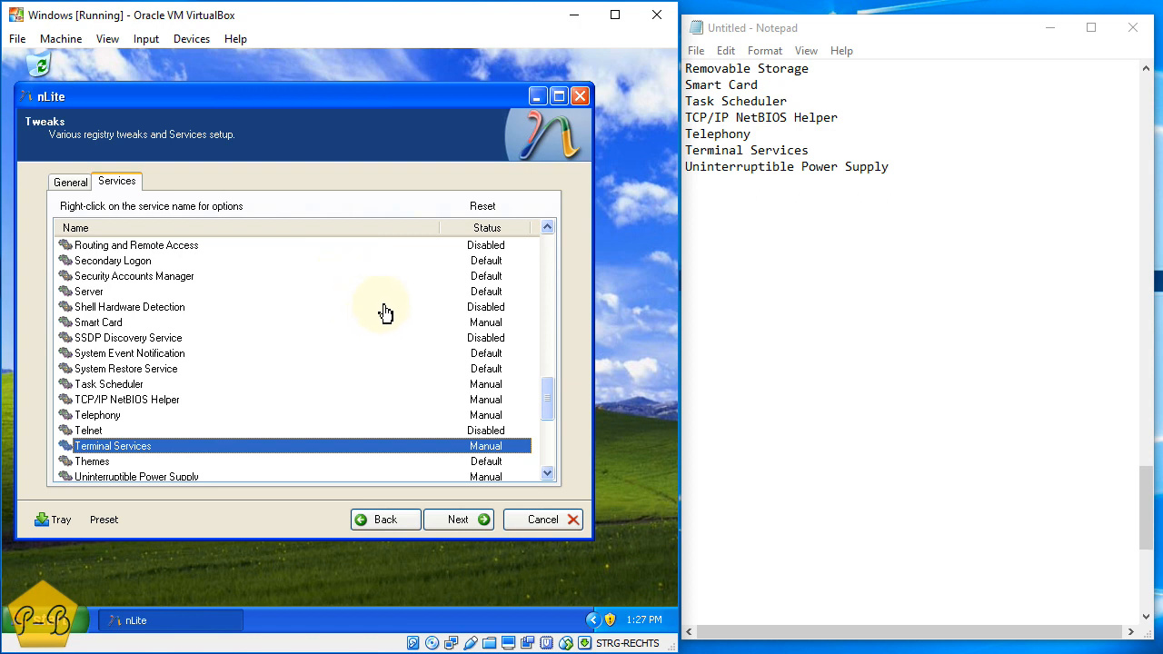
Proceed from the nLite tweaks to processing and start applying the changes to the installation
{"action": "left_click", "coordinate": [459, 521]}
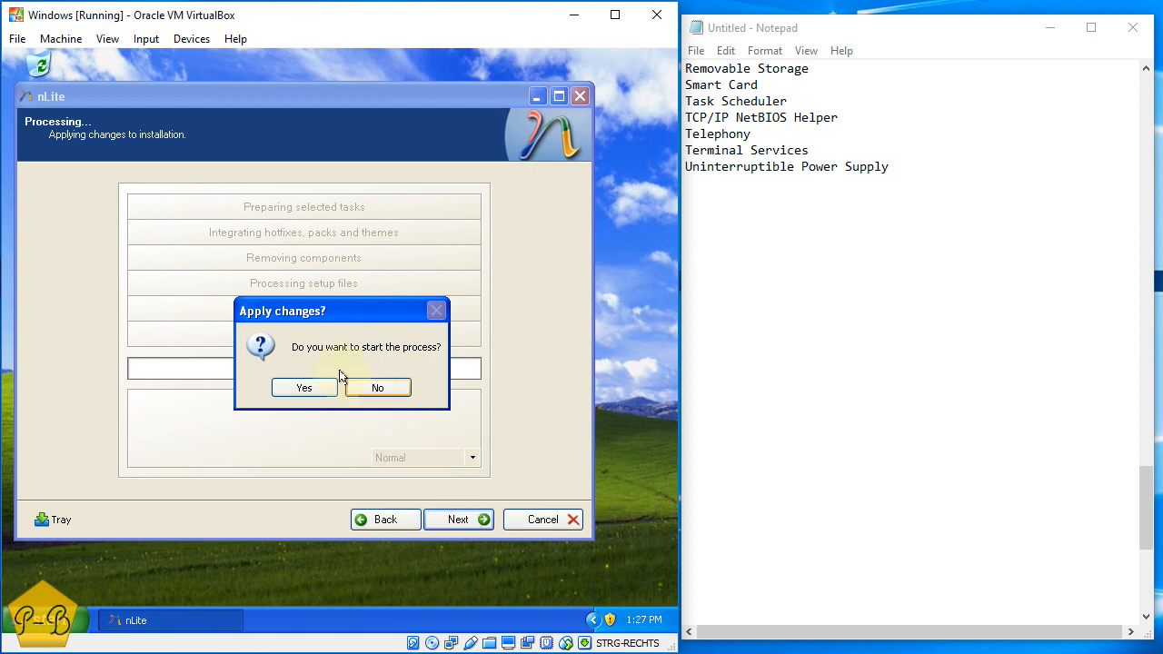
{"action": "left_click", "coordinate": [307, 388]}
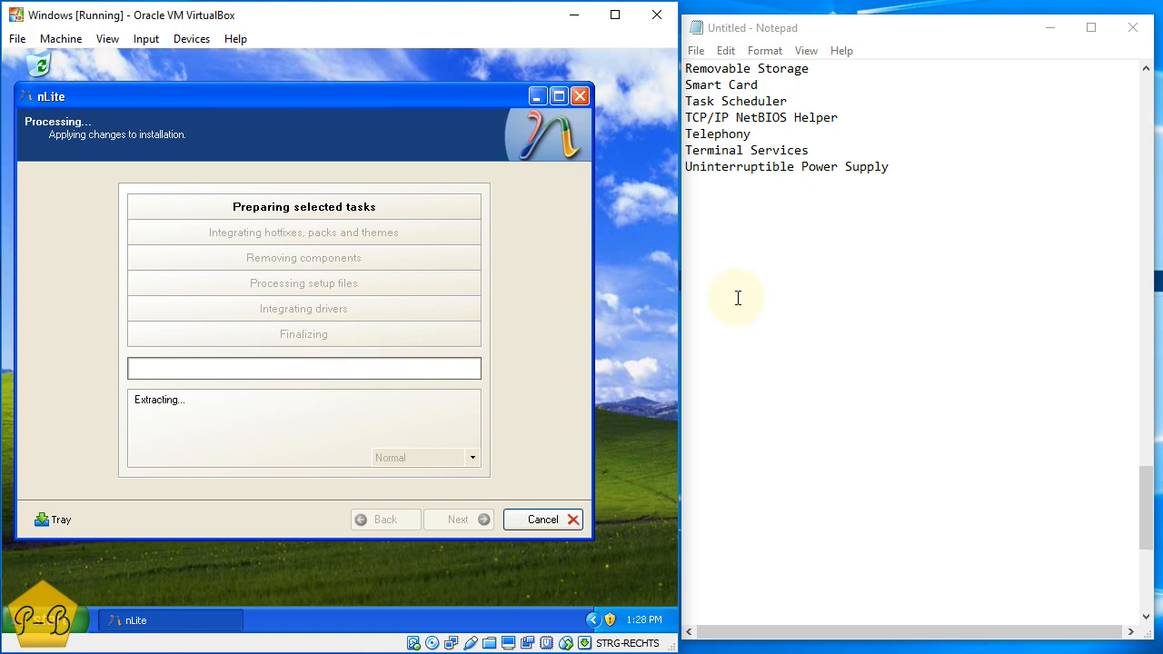
Remove the surplus blank lines at the end of the notes, below Uninterruptible Power Supply
{"action": "left_click", "coordinate": [801, 261]}
{"action": "left_click", "coordinate": [701, 334]}
{"action": "left_click", "coordinate": [700, 380]}
{"action": "key", "text": "BackSpace"}
{"action": "key", "text": "BackSpace"}
{"action": "key", "text": "BackSpace"}
{"action": "key", "text": "BackSpace"}
{"action": "key", "text": "BackSpace"}
{"action": "key", "text": "BackSpace"}
{"action": "key", "text": "BackSpace"}
{"action": "key", "text": "BackSpace"}
{"action": "key", "text": "BackSpace"}
{"action": "key", "text": "BackSpace"}
{"action": "key", "text": "BackSpace"}
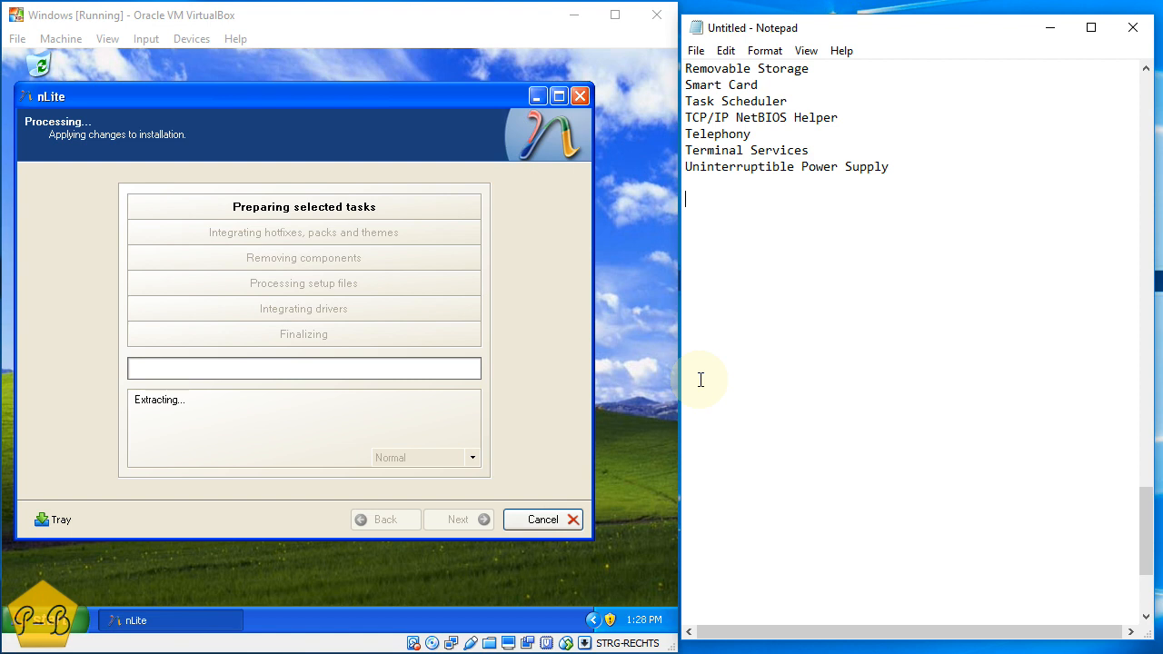
Save the notes to the Desktop as nlite.txt
{"action": "left_click", "coordinate": [696, 51]}
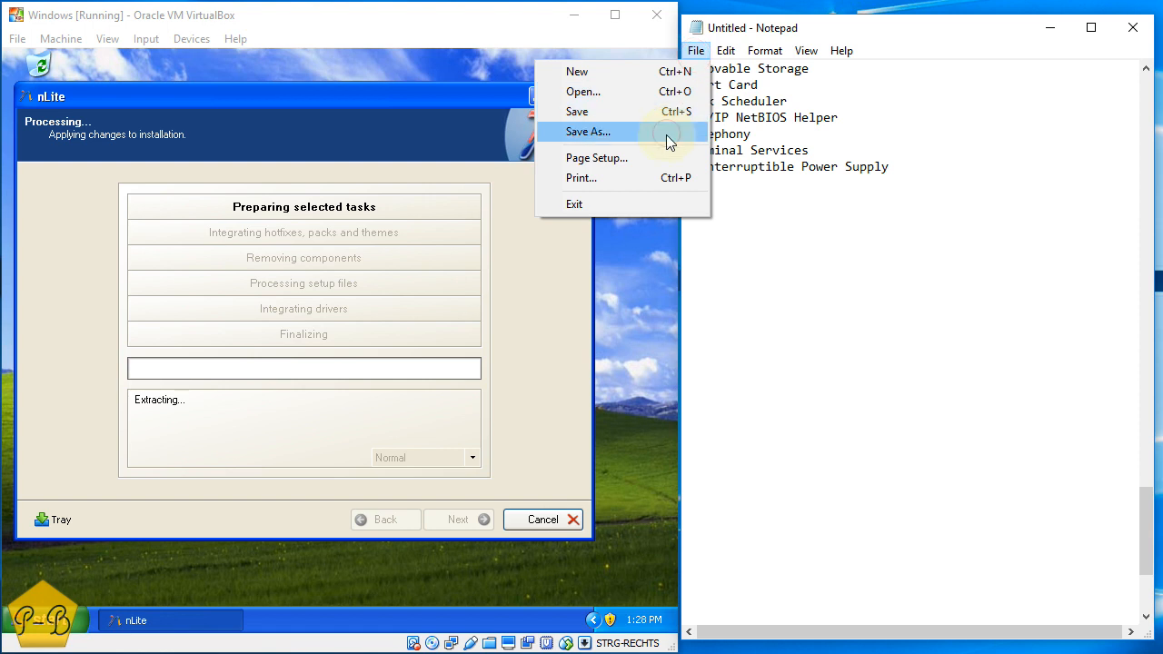
{"action": "left_click", "coordinate": [667, 133]}
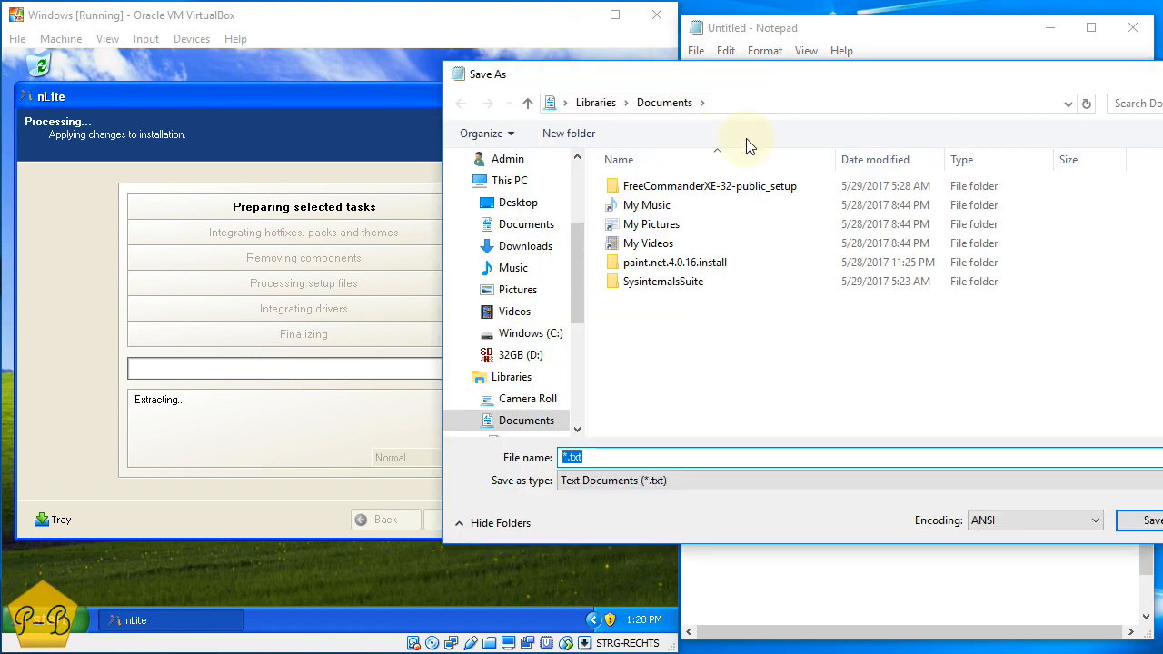
{"action": "scroll", "coordinate": [524, 246], "scroll_direction": "up", "scroll_amount": 1}
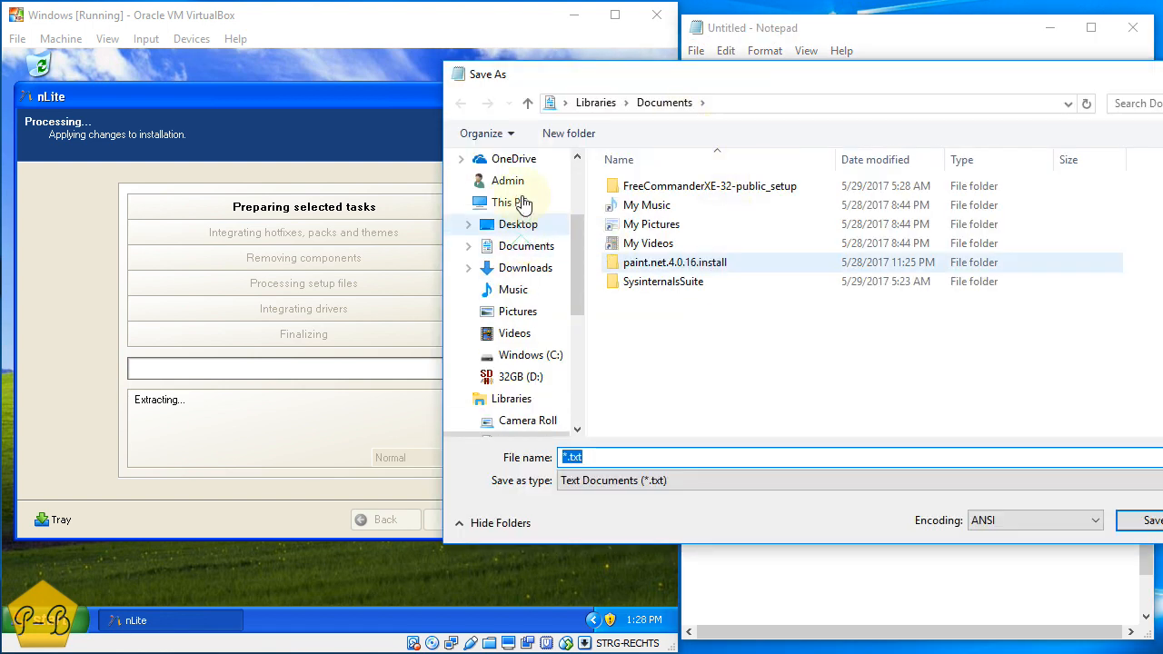
{"action": "left_click", "coordinate": [524, 225]}
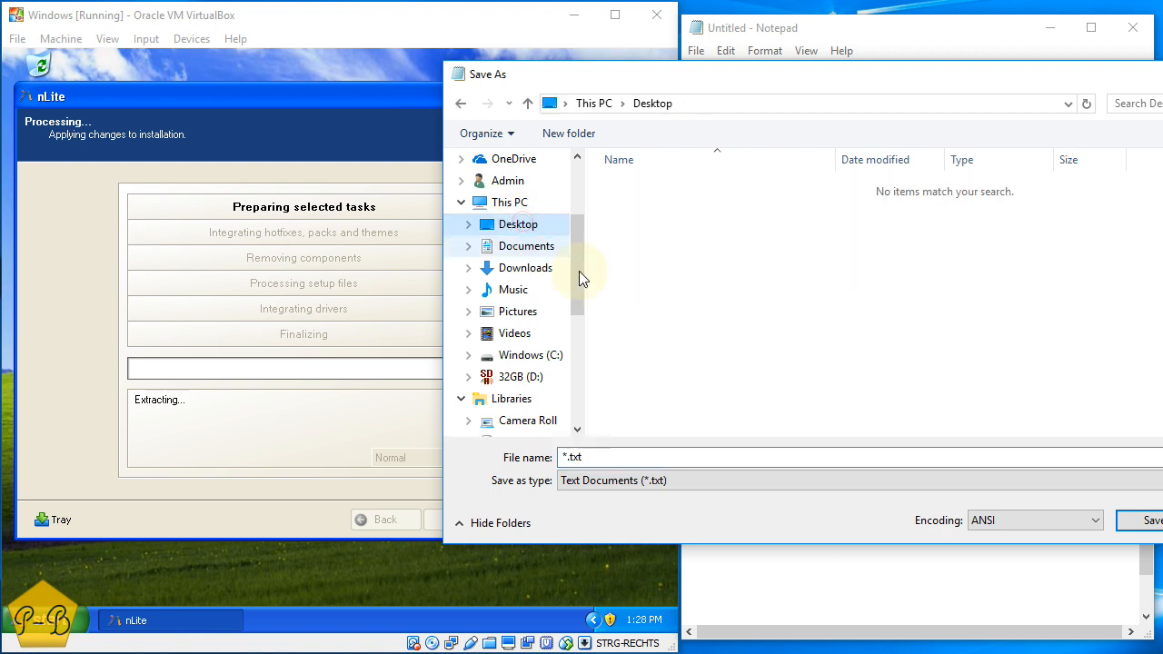
{"action": "left_click", "coordinate": [628, 457]}
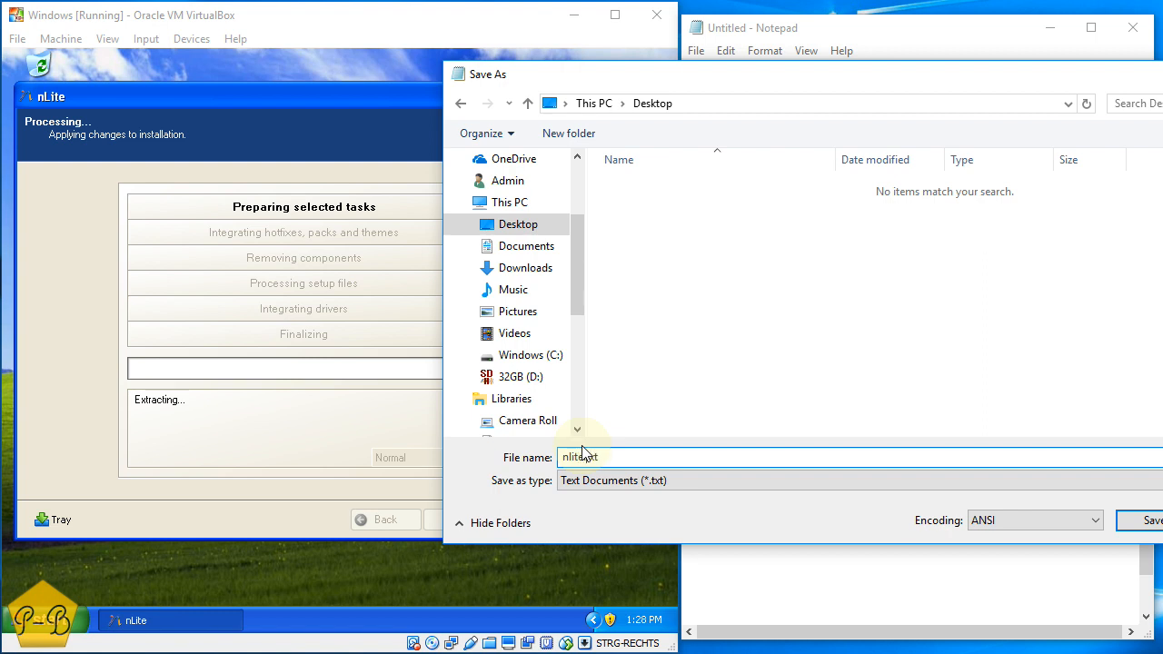
{"action": "type", "text": "nlite.txt"}
{"action": "key", "text": "Return"}
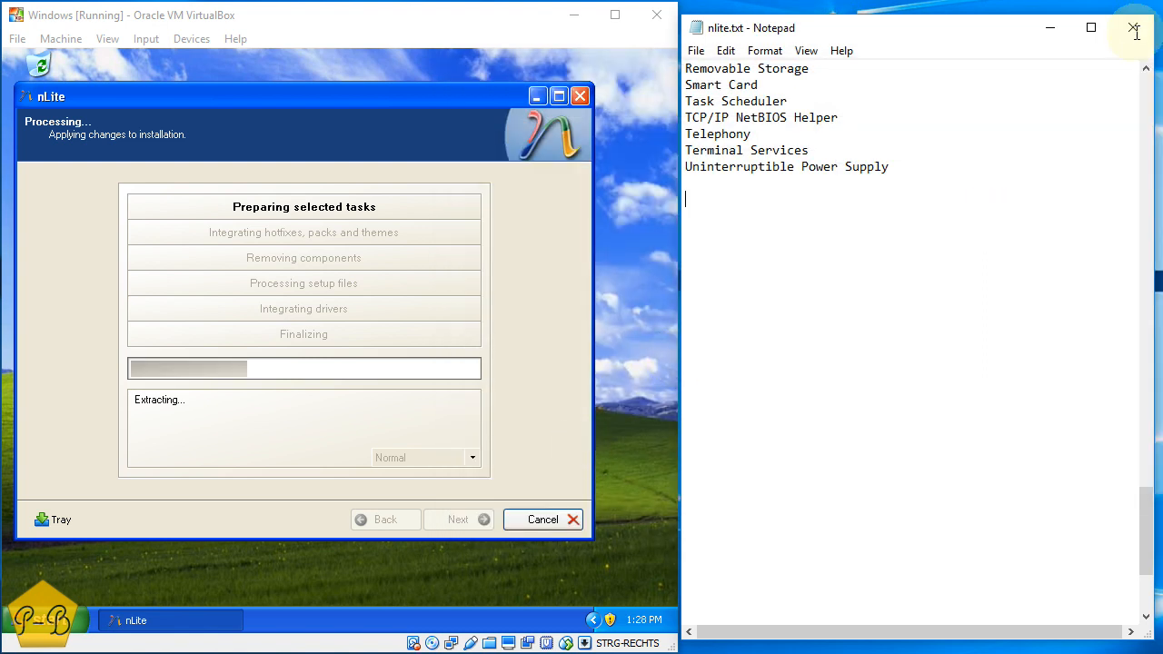
Close the saved notes and widen the Windows XP virtual machine window across the screen
{"action": "left_click", "coordinate": [1133, 27]}
{"action": "left_click_drag", "start_coordinate": [681, 208], "coordinate": [1124, 262]}
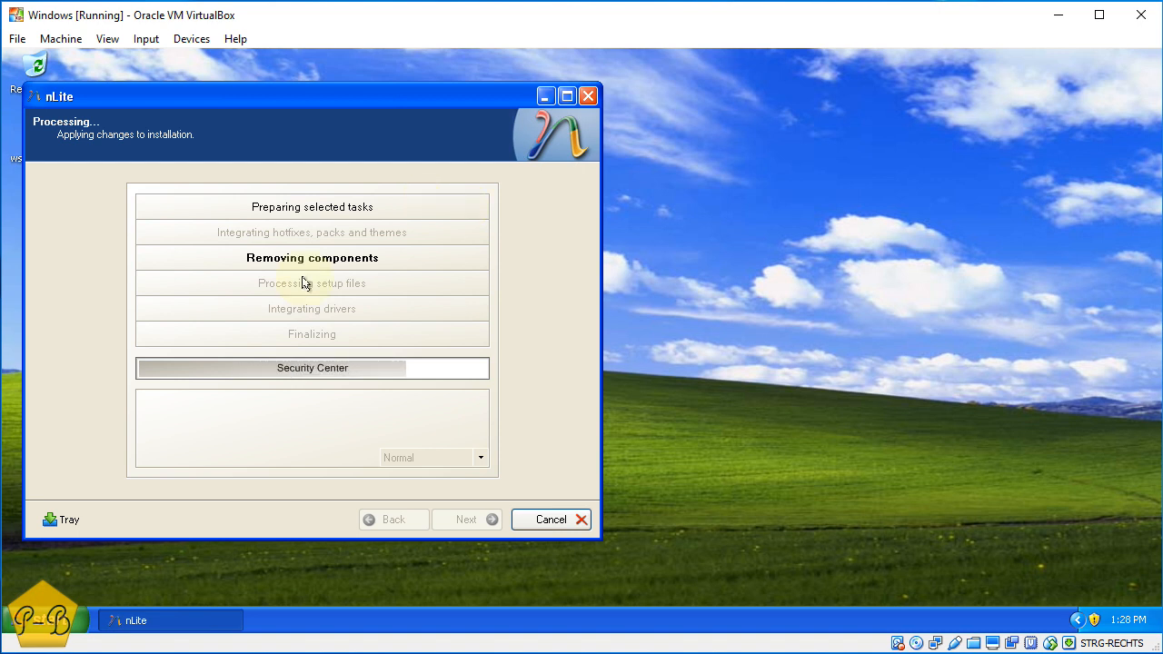
Open the properties of the WINDOWS folder on Local Disk (C:) and examine its size and file count
{"action": "left_click", "coordinate": [47, 617]}
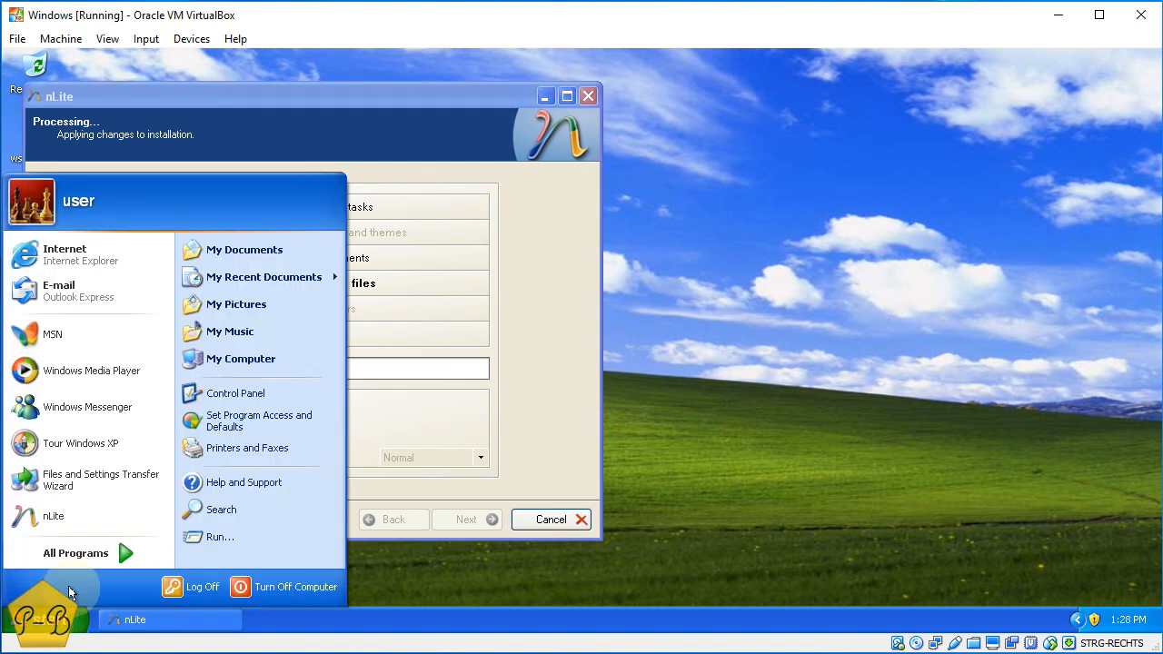
{"action": "left_click", "coordinate": [264, 362]}
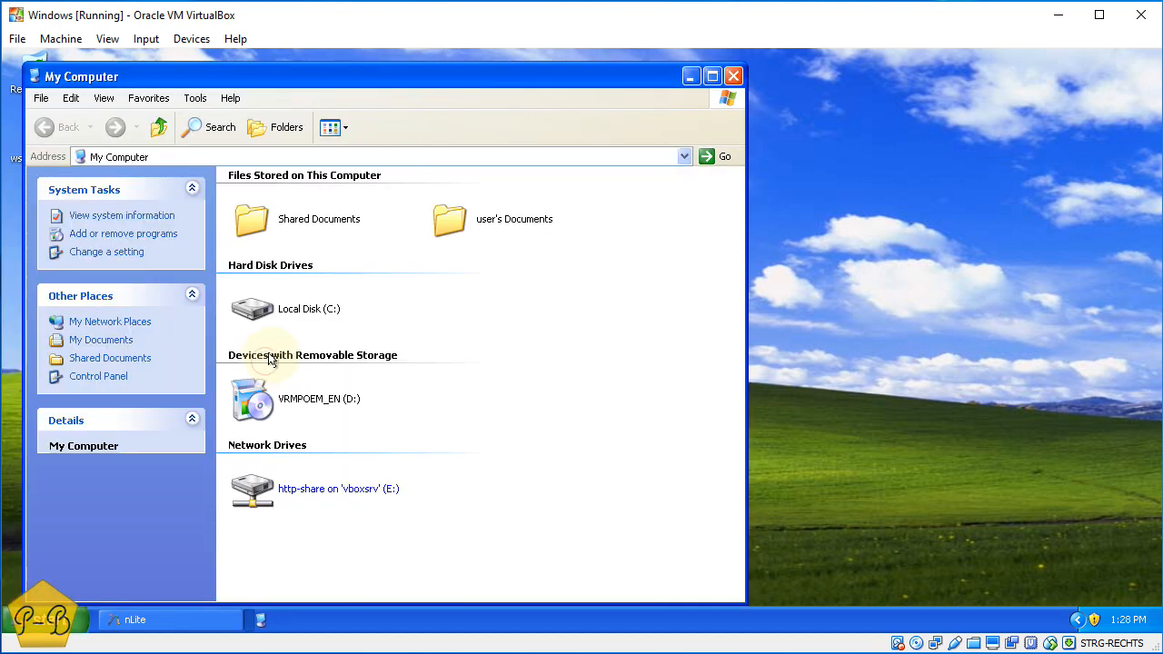
{"action": "double_click", "coordinate": [302, 311]}
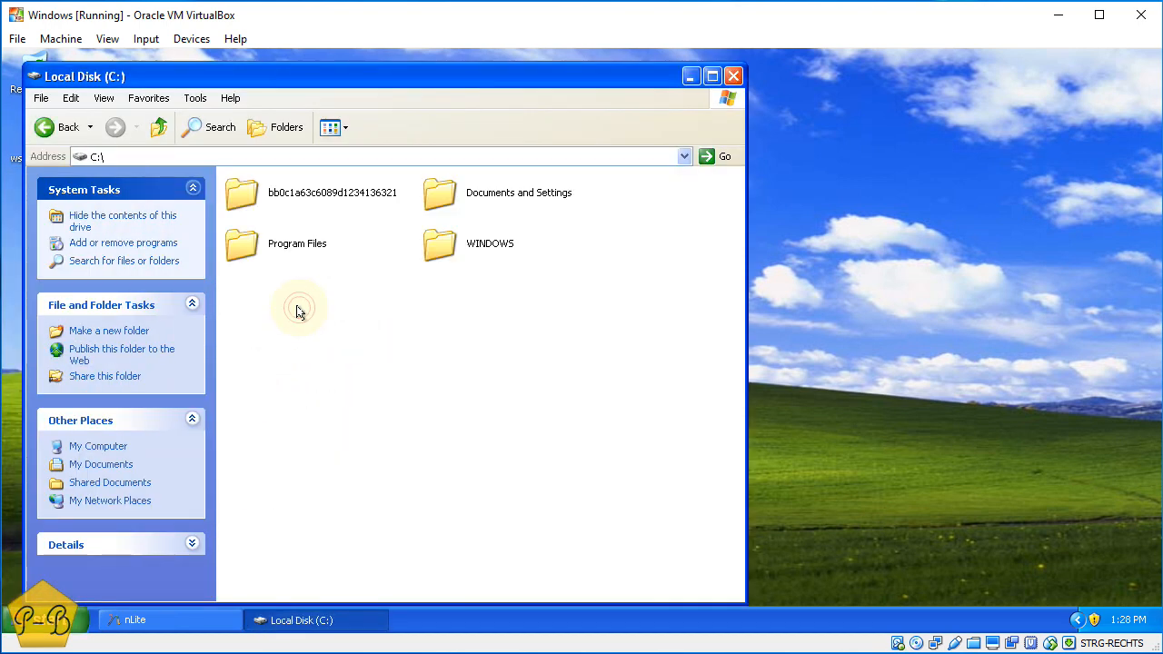
{"action": "left_click", "coordinate": [474, 248]}
{"action": "right_click", "coordinate": [476, 245]}
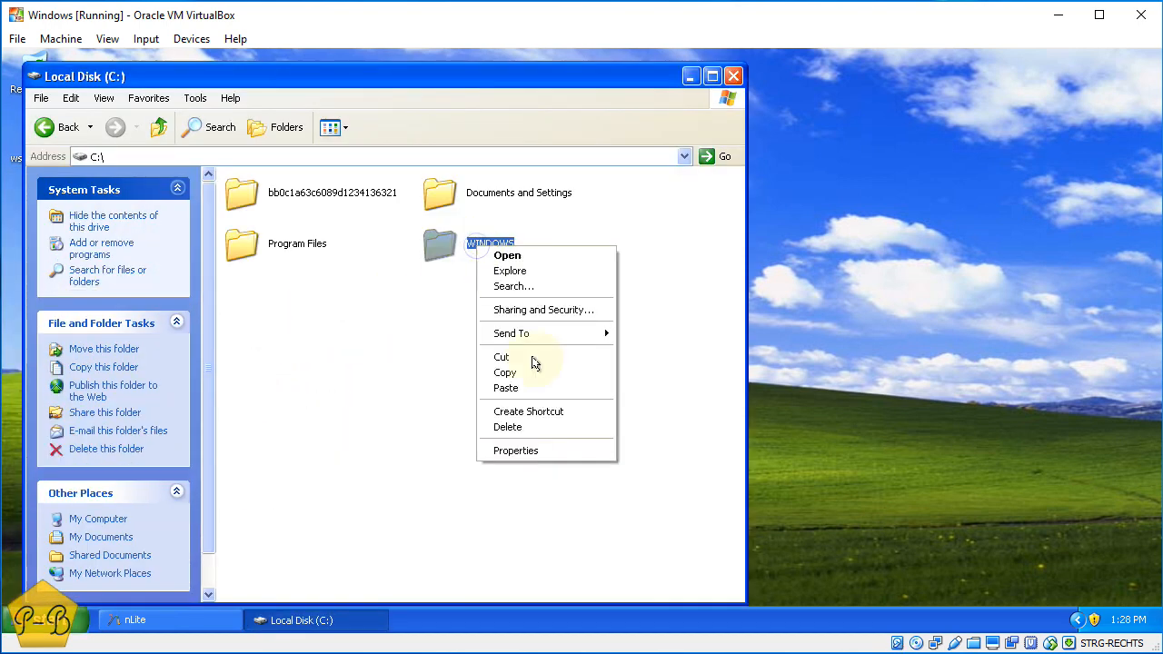
{"action": "left_click", "coordinate": [533, 453]}
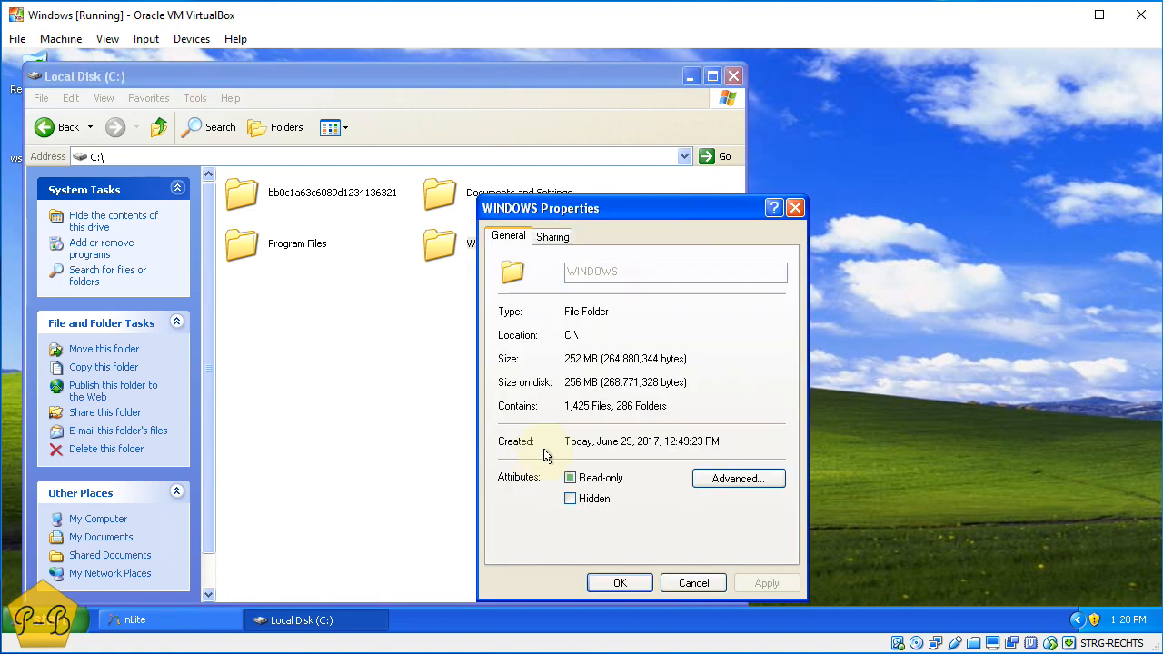
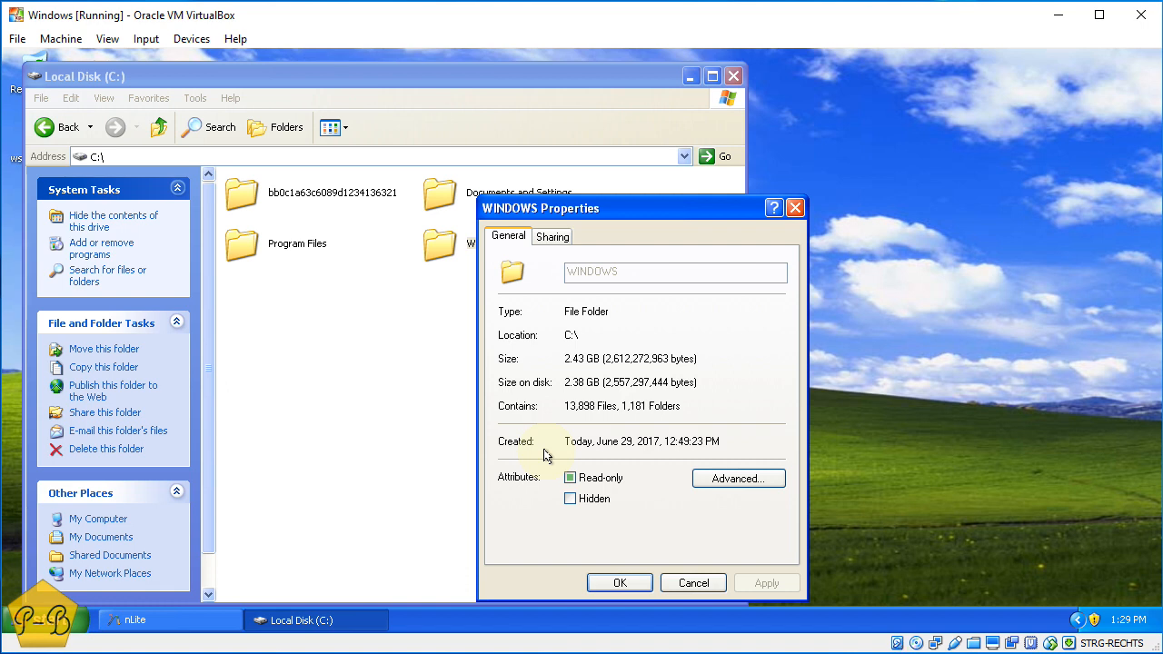
Close the WINDOWS folder's properties and the Local Disk (C:) window
{"action": "left_click", "coordinate": [692, 579]}
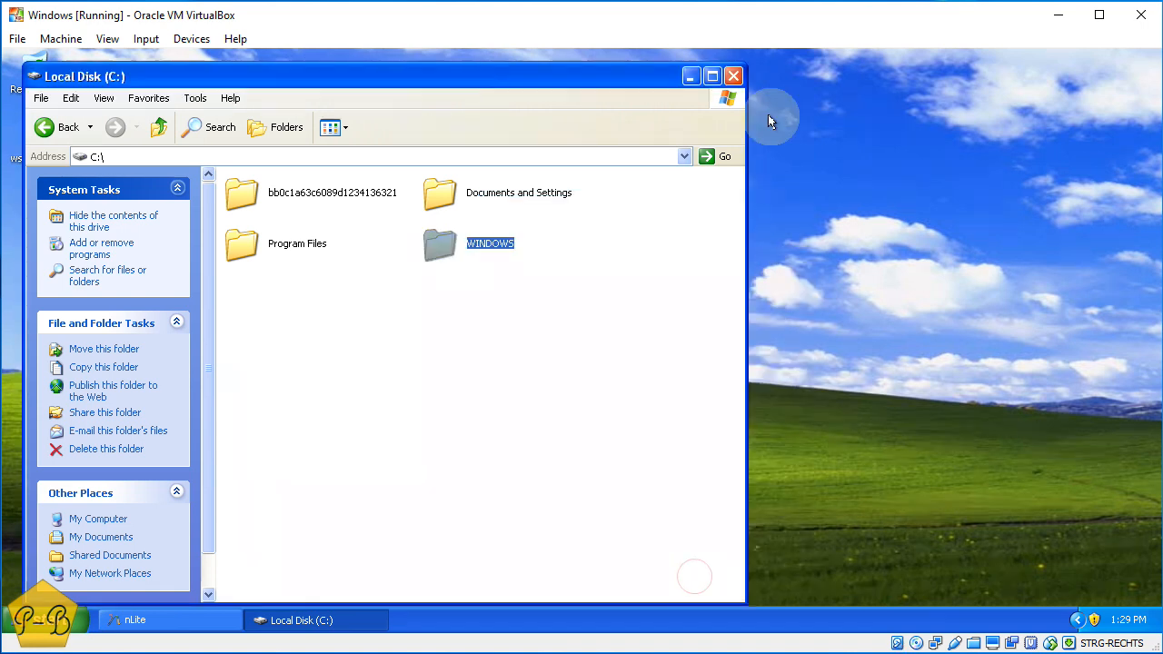
{"action": "left_click", "coordinate": [732, 78]}
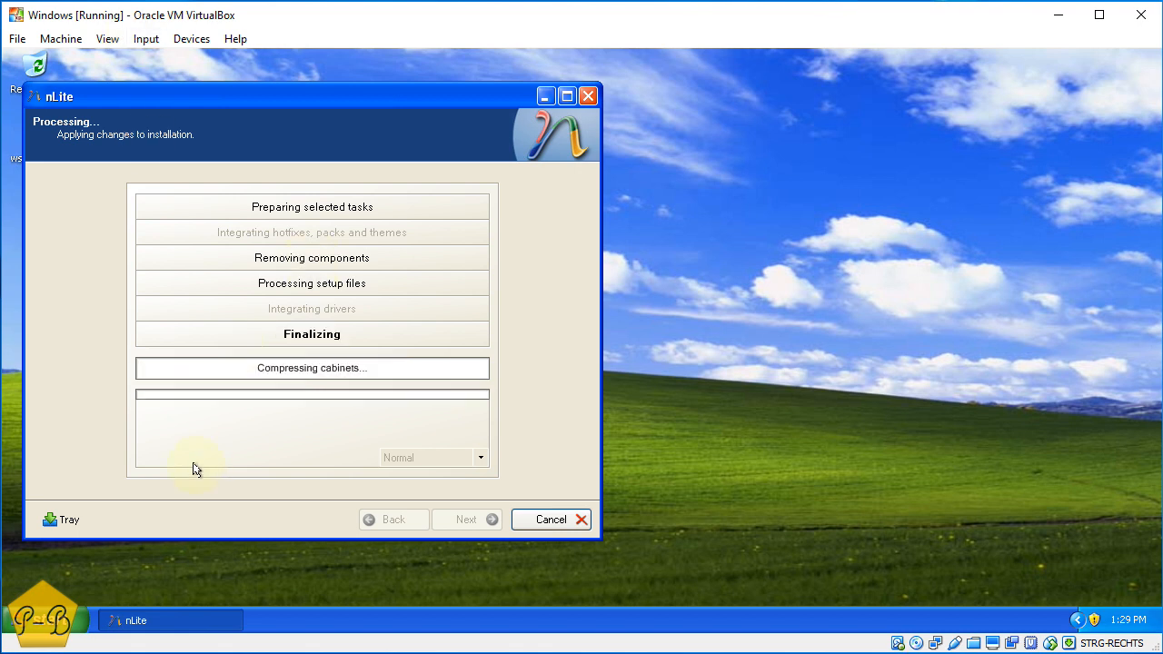
{"action": "left_click", "coordinate": [40, 621]}
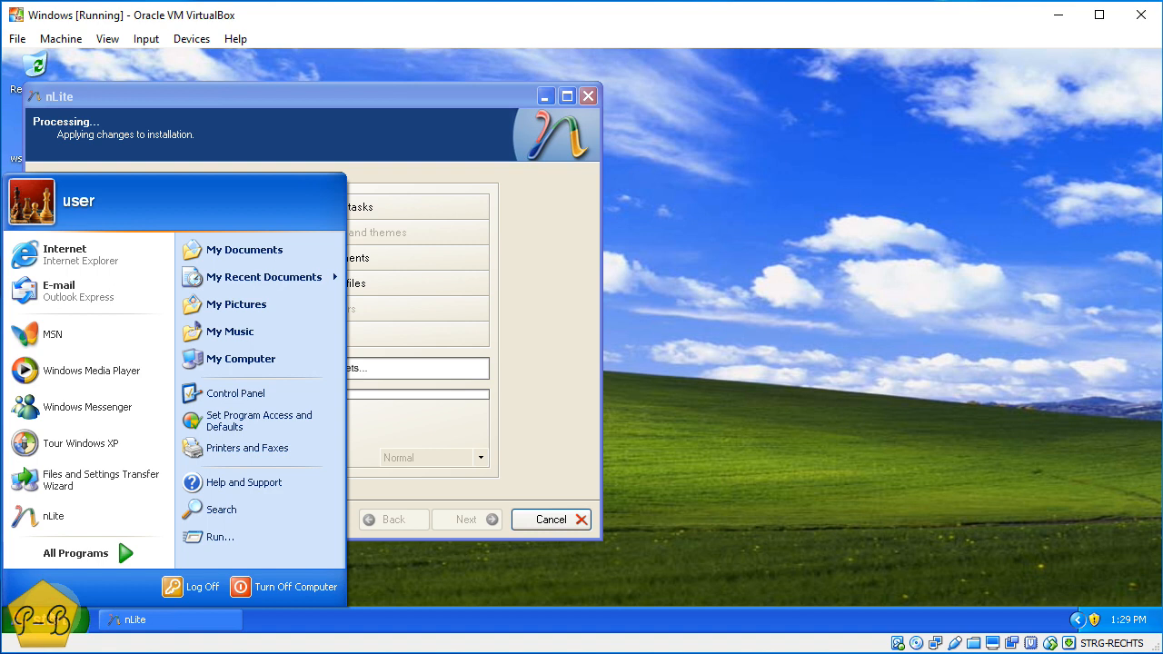
{"action": "left_click", "coordinate": [41, 621]}
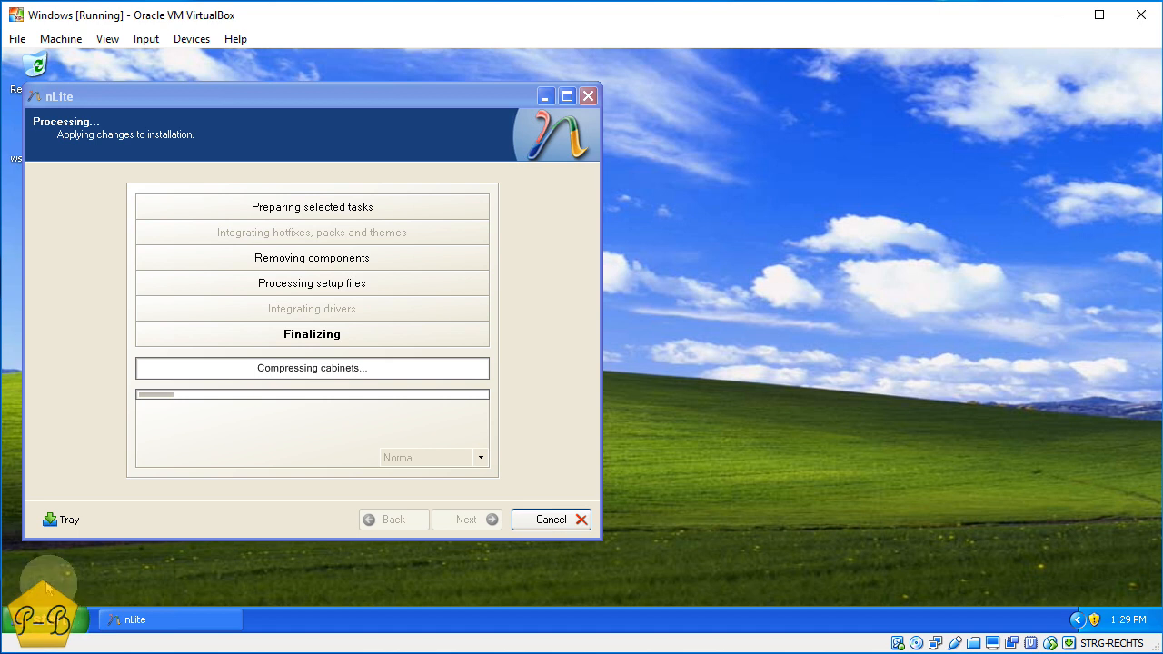
Open the WINDOWS folder on Local Disk (C:) and show its hidden contents
{"action": "left_click", "coordinate": [41, 620]}
{"action": "left_click", "coordinate": [132, 557]}
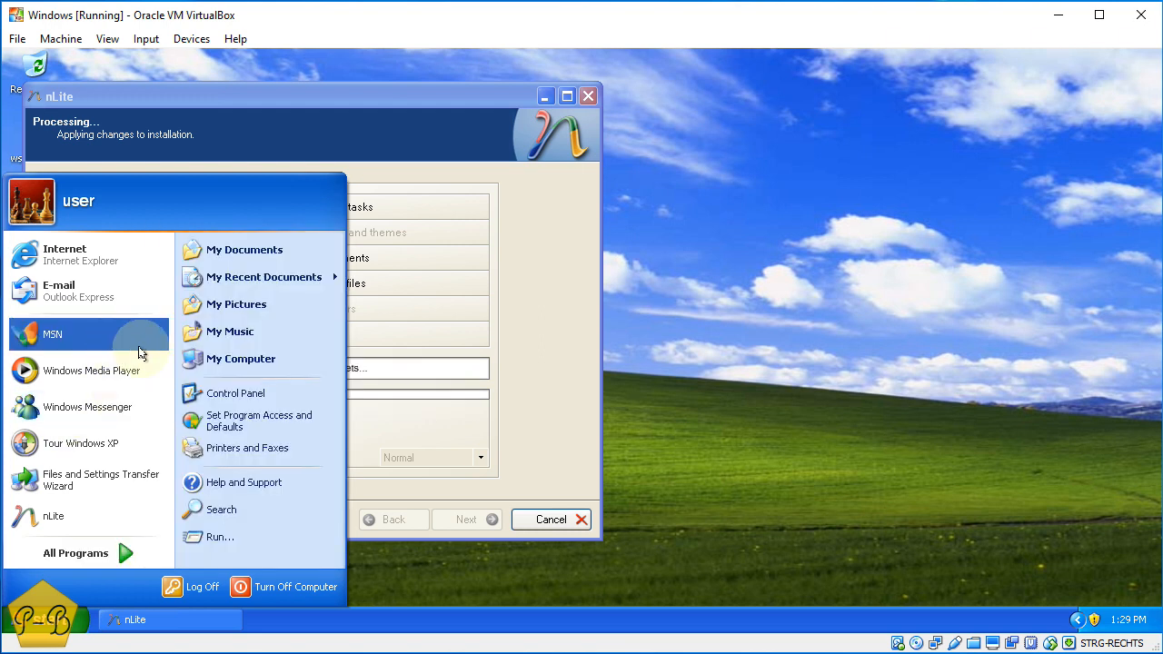
{"action": "left_click", "coordinate": [224, 359]}
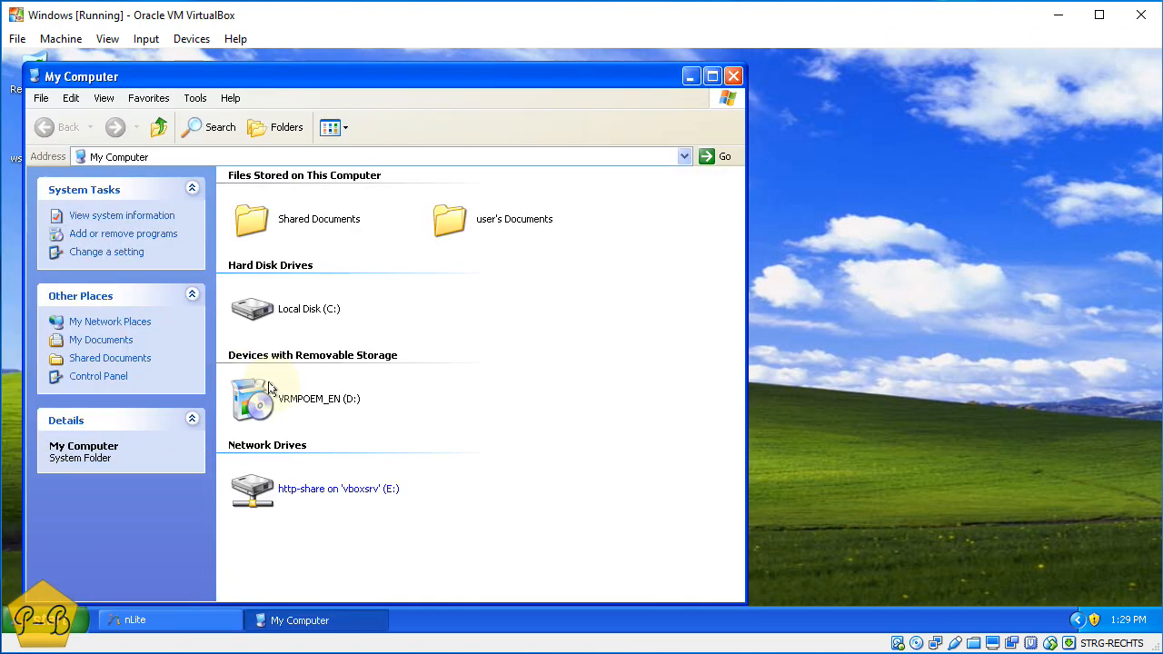
{"action": "mouse_move", "coordinate": [314, 308]}
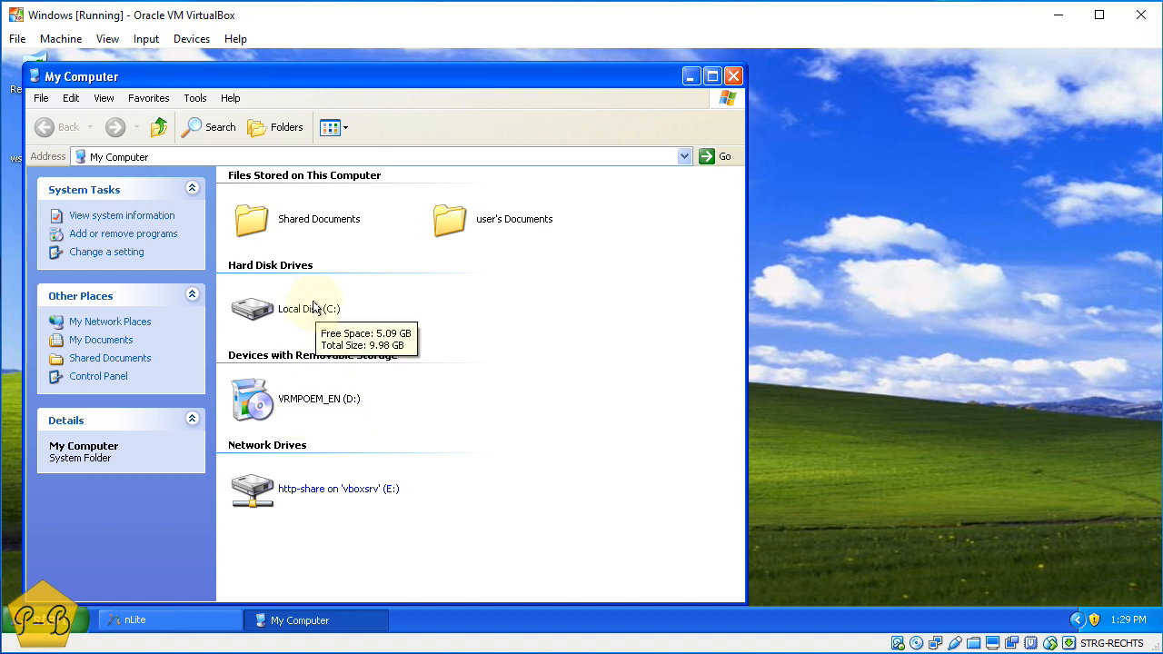
{"action": "double_click", "coordinate": [314, 309]}
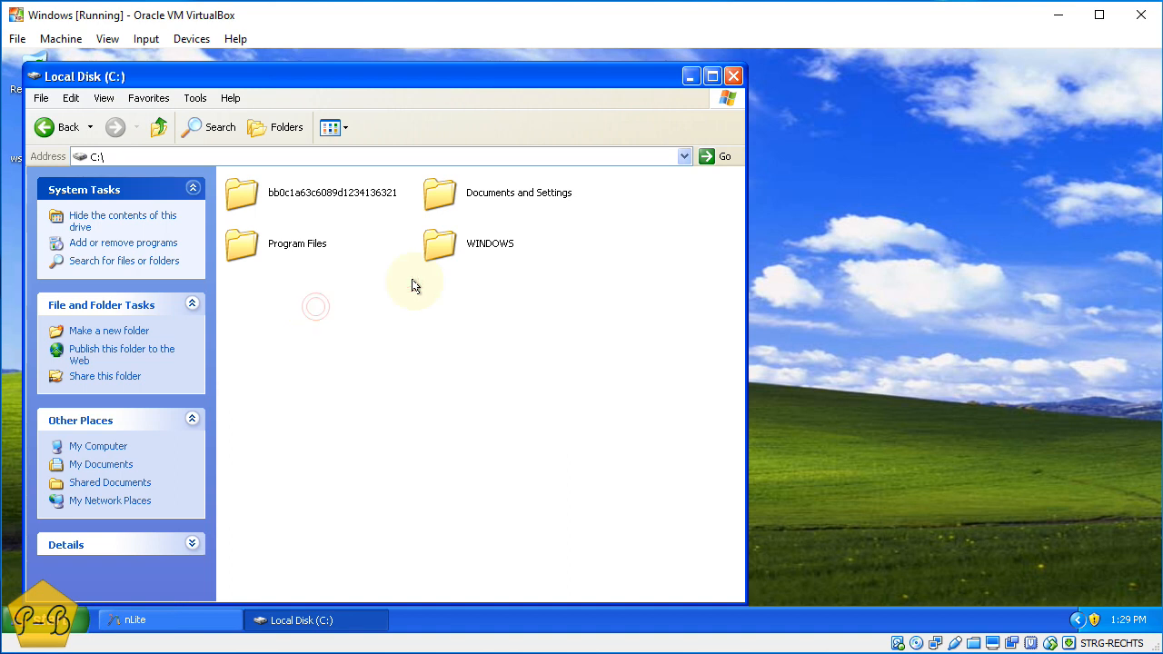
{"action": "double_click", "coordinate": [452, 245]}
{"action": "left_click", "coordinate": [368, 298]}
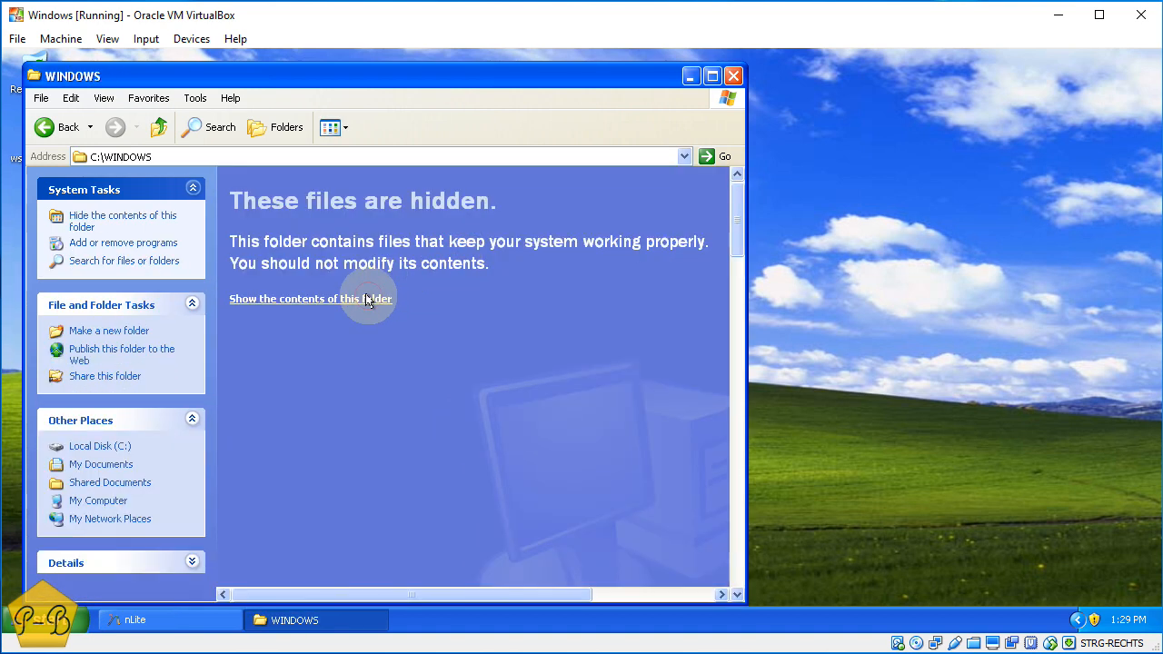
Set the folder options to show hidden files and folders, extensions of known file types and protected operating system files
{"action": "left_click", "coordinate": [335, 127]}
{"action": "left_click", "coordinate": [193, 99]}
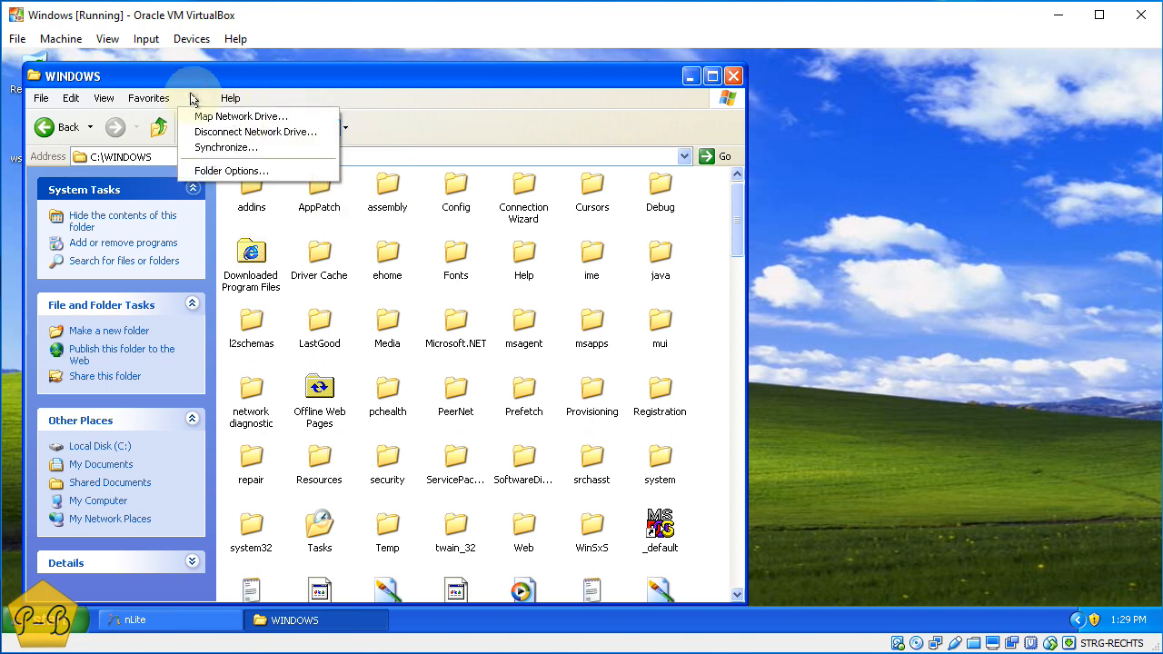
{"action": "left_click", "coordinate": [234, 172]}
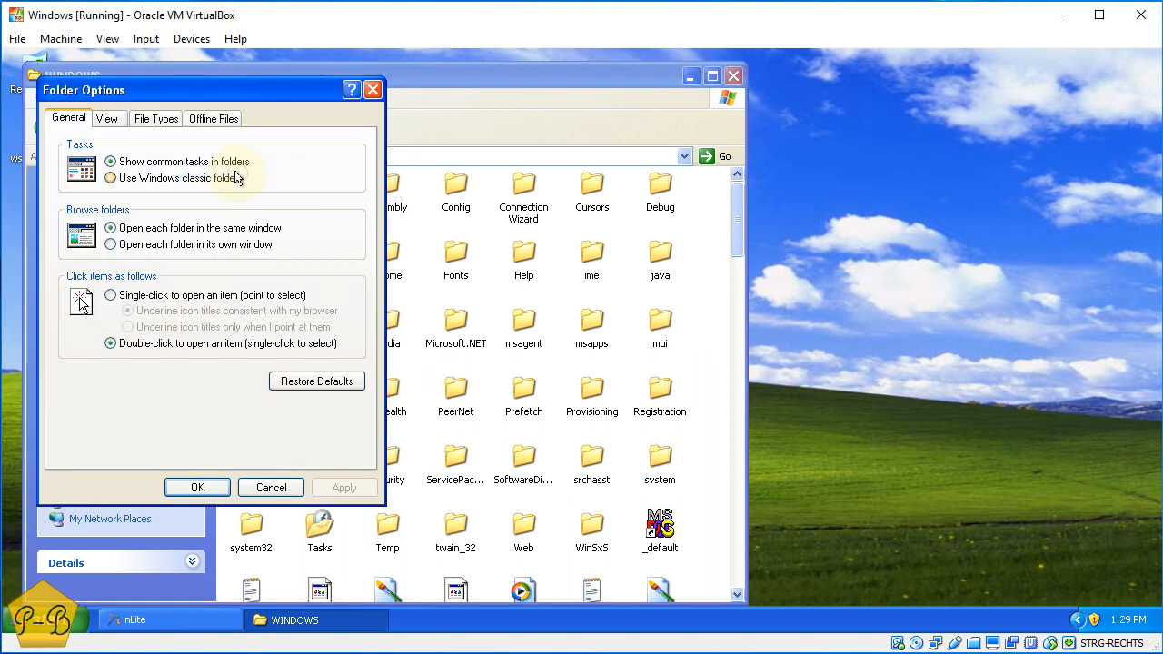
{"action": "left_click", "coordinate": [159, 122]}
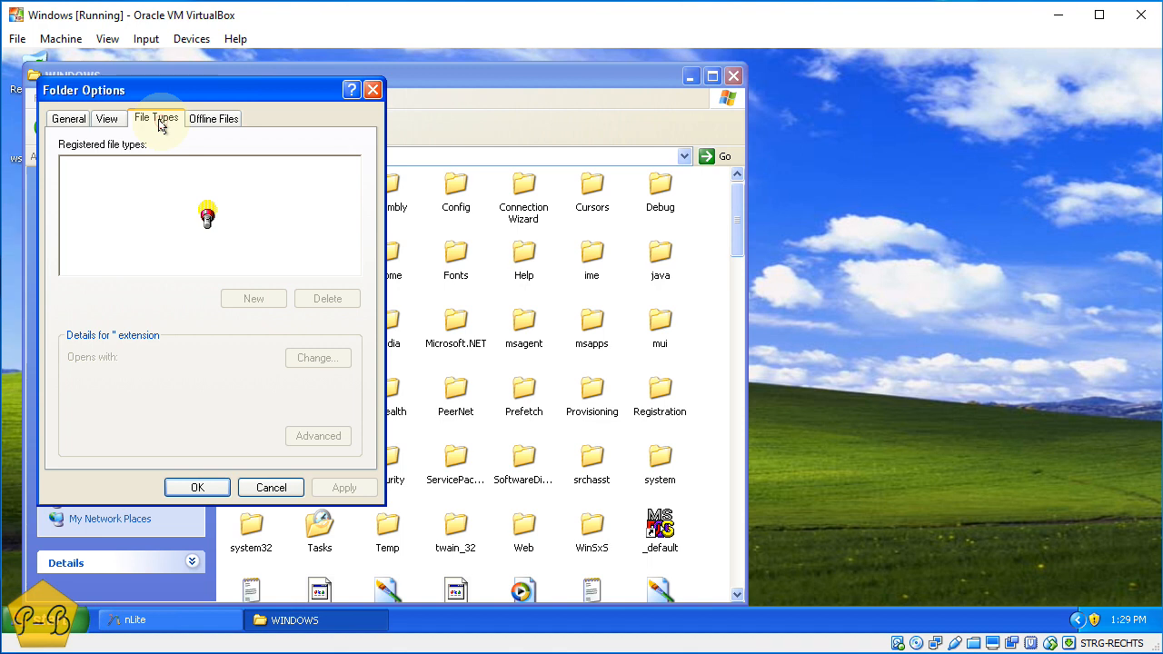
{"action": "left_click", "coordinate": [107, 119]}
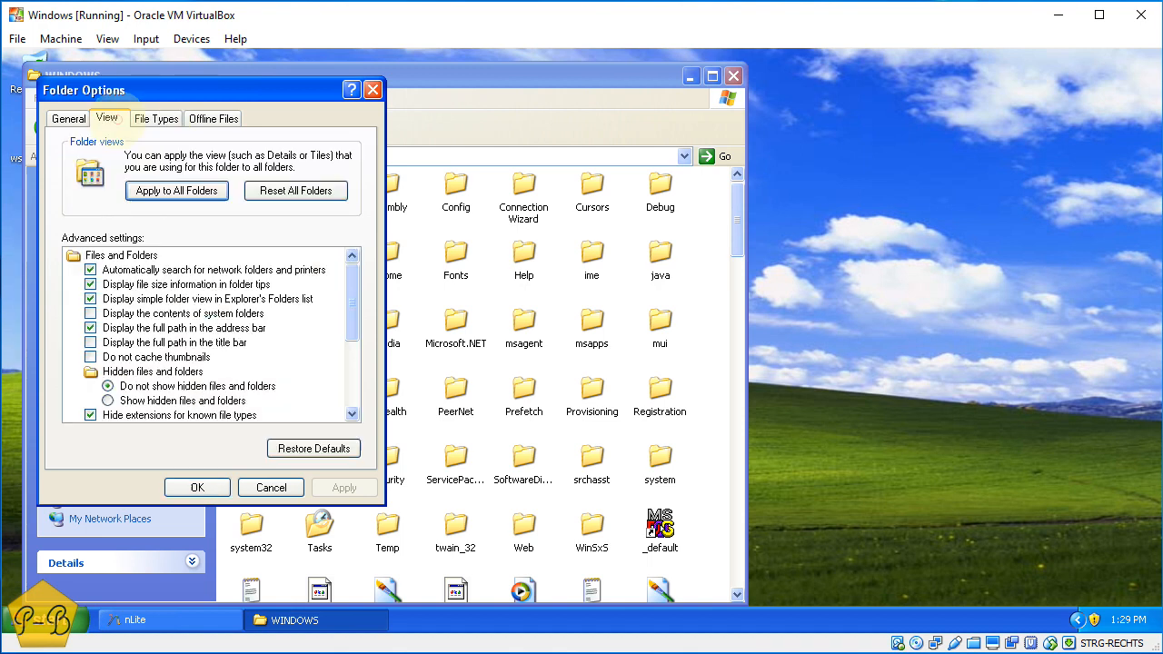
{"action": "left_click", "coordinate": [132, 401]}
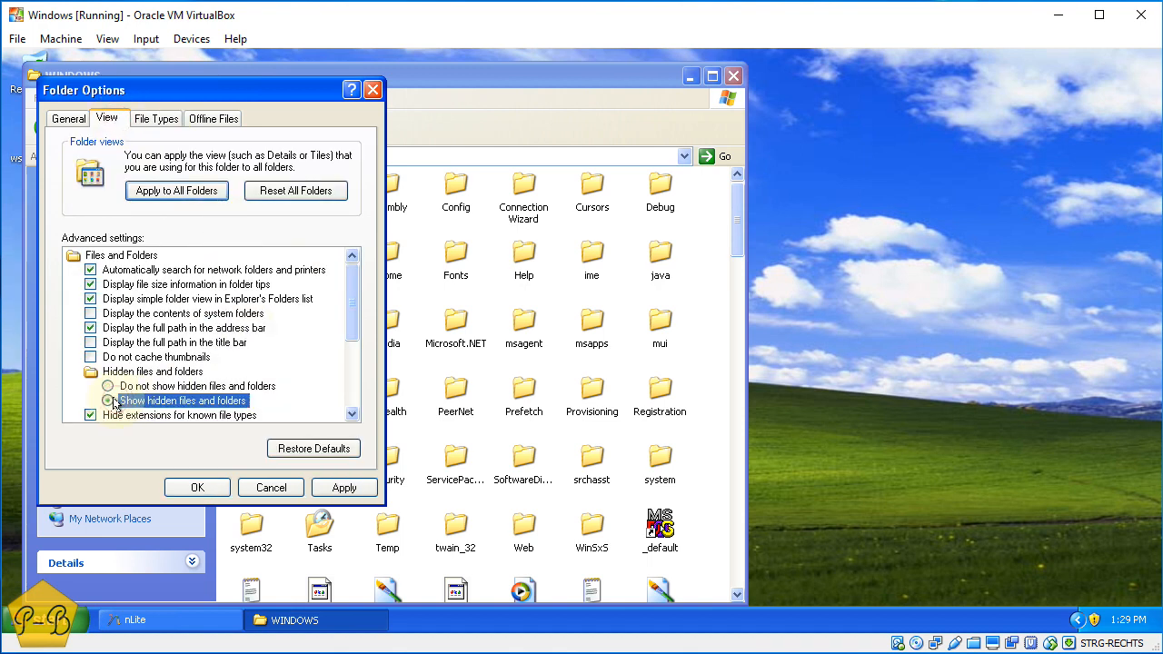
{"action": "scroll", "coordinate": [135, 400], "scroll_direction": "down", "scroll_amount": 1}
{"action": "left_click", "coordinate": [91, 372]}
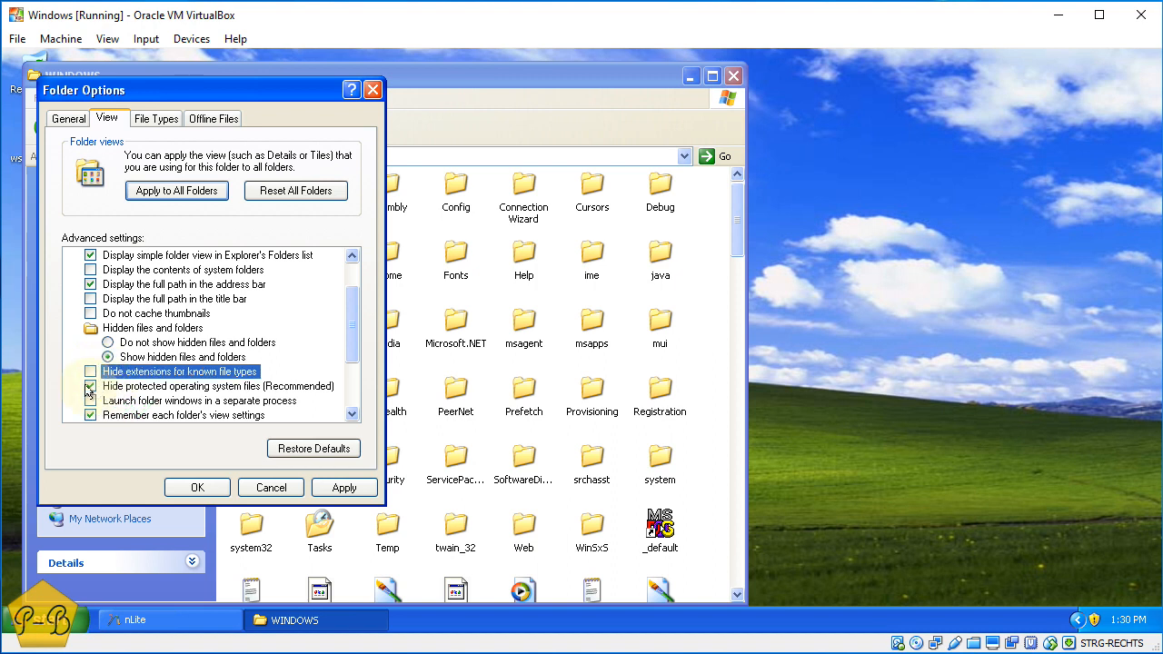
{"action": "left_click", "coordinate": [89, 387]}
{"action": "left_click", "coordinate": [546, 396]}
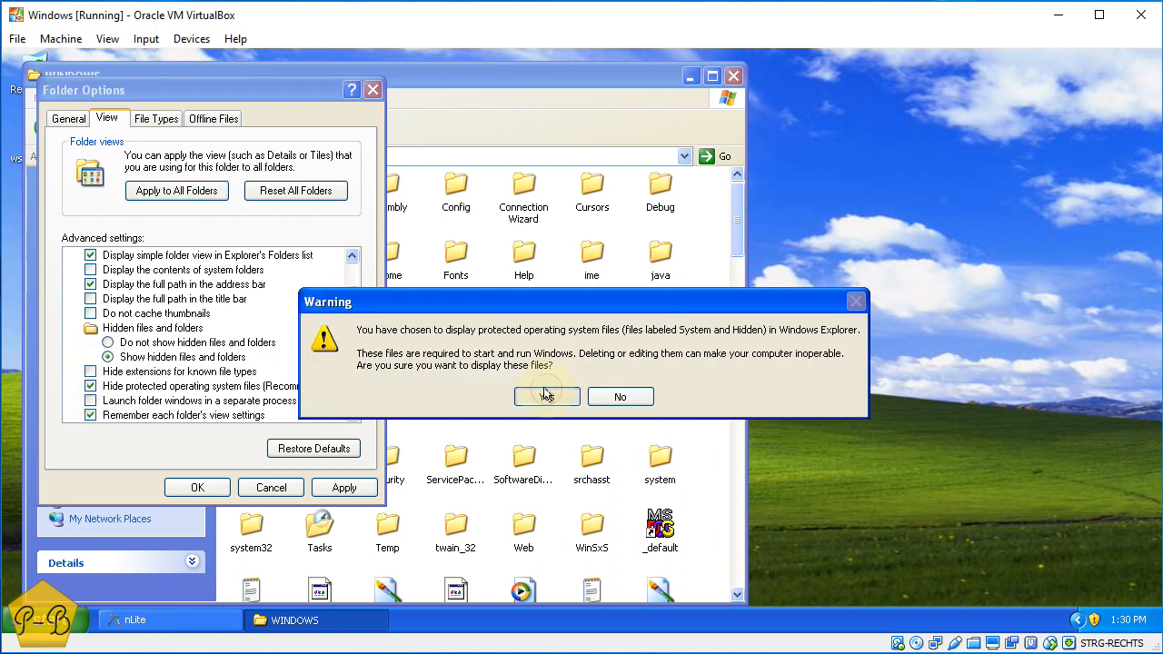
{"action": "left_click", "coordinate": [334, 488]}
{"action": "left_click", "coordinate": [197, 488]}
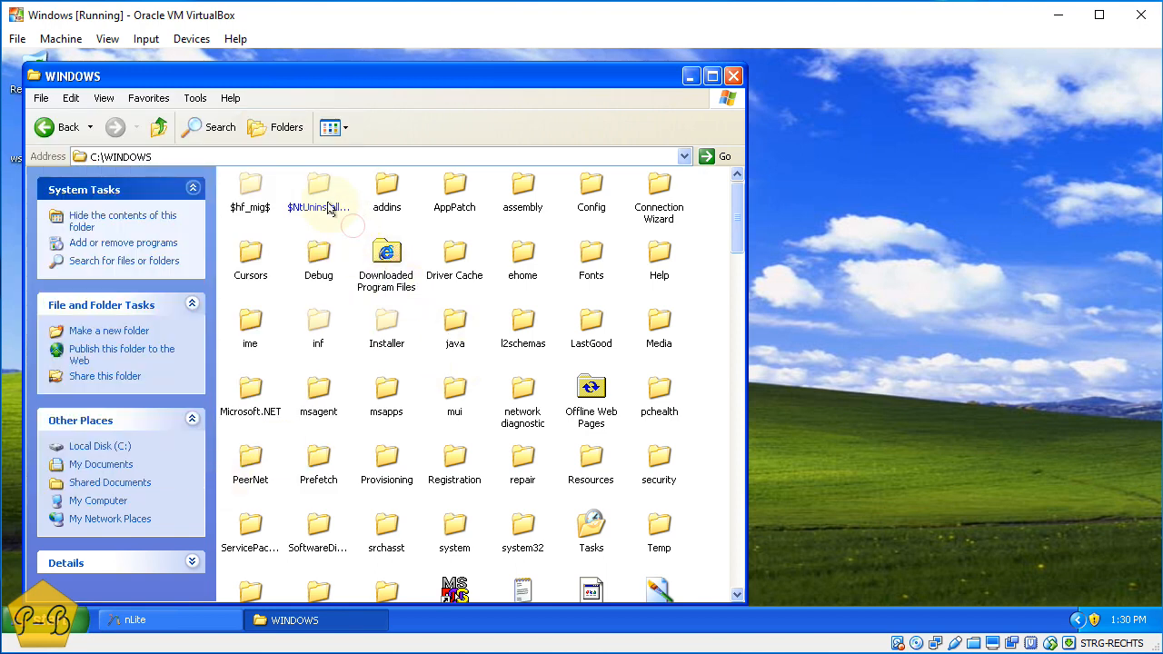
Send the $hf_mig$ and $NtUninstall folders in WINDOWS to the Recycle Bin
{"action": "left_click", "coordinate": [253, 189]}
{"action": "left_click", "coordinate": [320, 188], "text": "ctrl"}
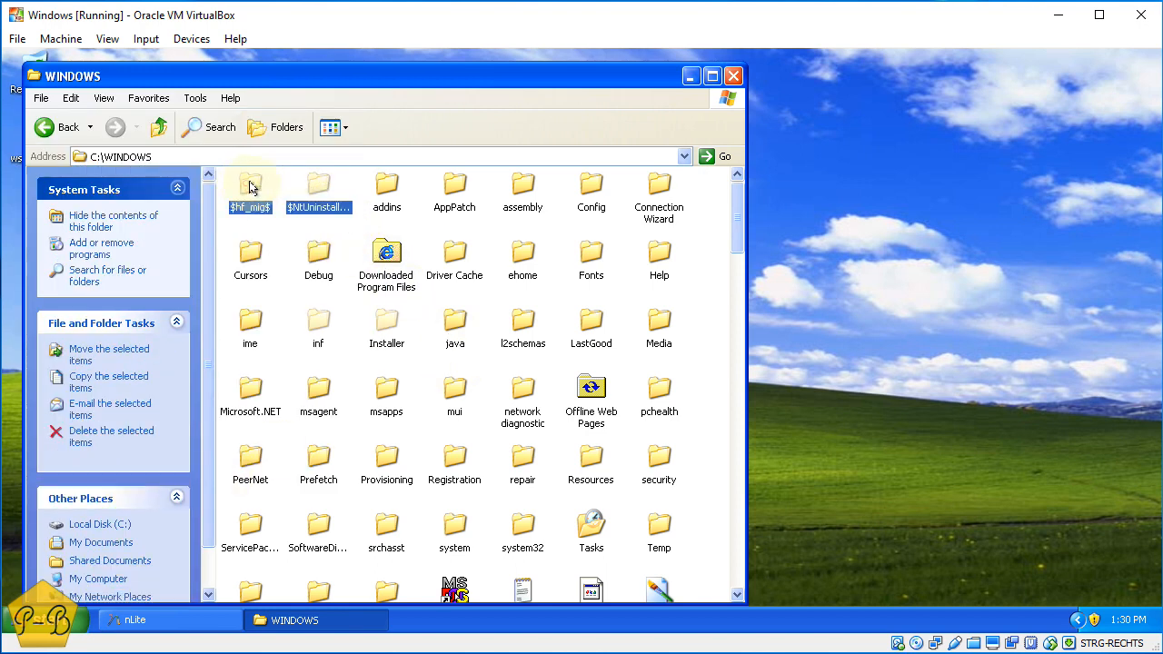
{"action": "right_click", "coordinate": [325, 200]}
{"action": "left_click", "coordinate": [359, 351]}
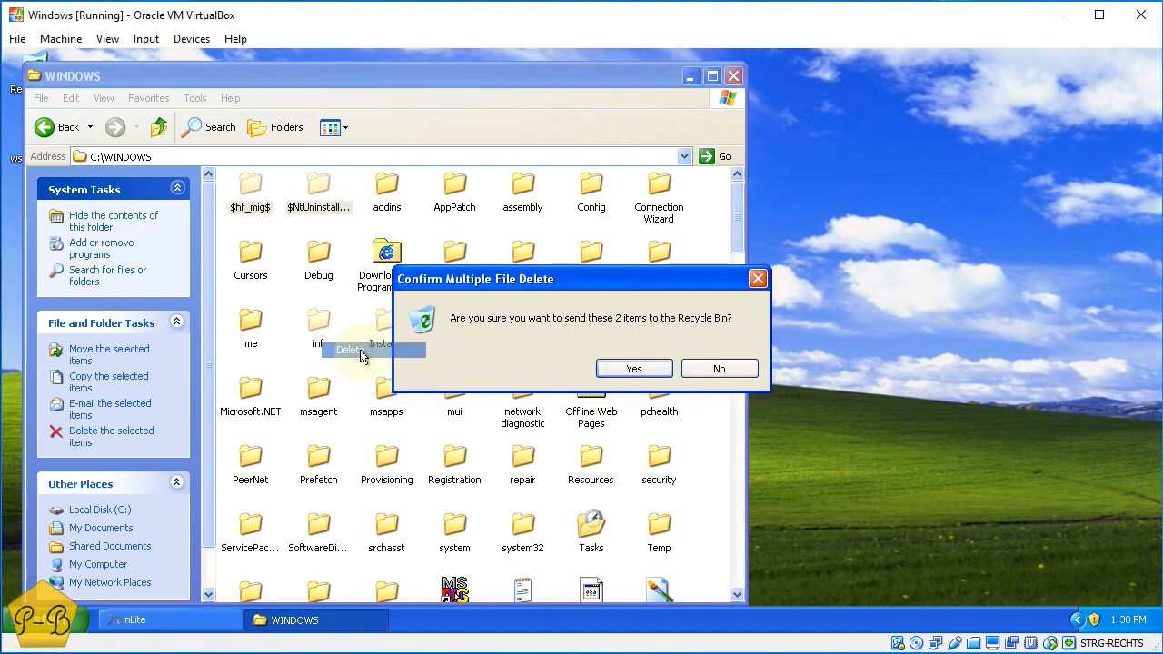
{"action": "left_click", "coordinate": [618, 366]}
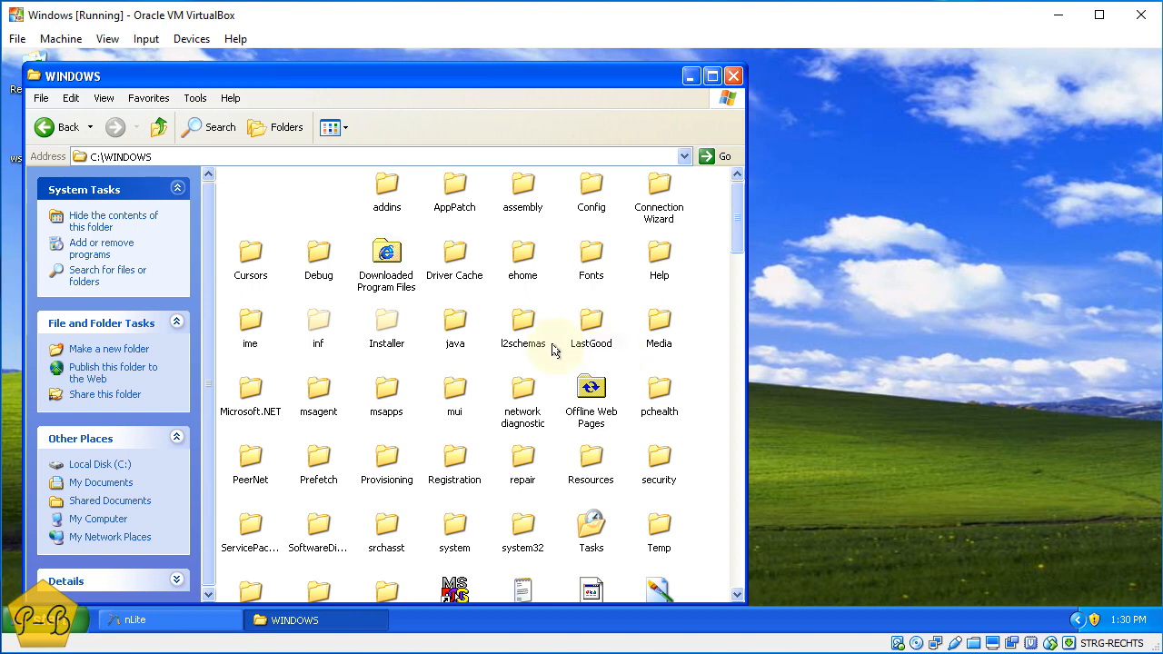
Look through the WINDOWS folder's contents and check the properties of its SoftwareDistribution folder
{"action": "scroll", "coordinate": [530, 367], "scroll_direction": "down", "scroll_amount": 3}
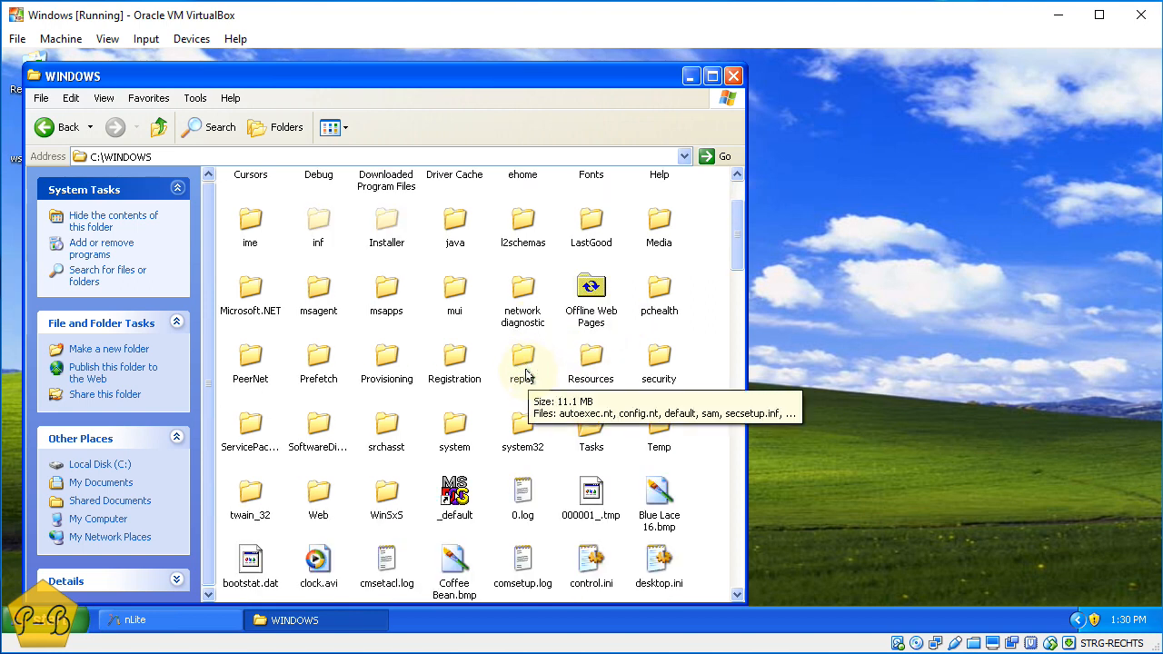
{"action": "scroll", "coordinate": [525, 376], "scroll_direction": "down", "scroll_amount": 5}
{"action": "scroll", "coordinate": [525, 380], "scroll_direction": "down", "scroll_amount": 20}
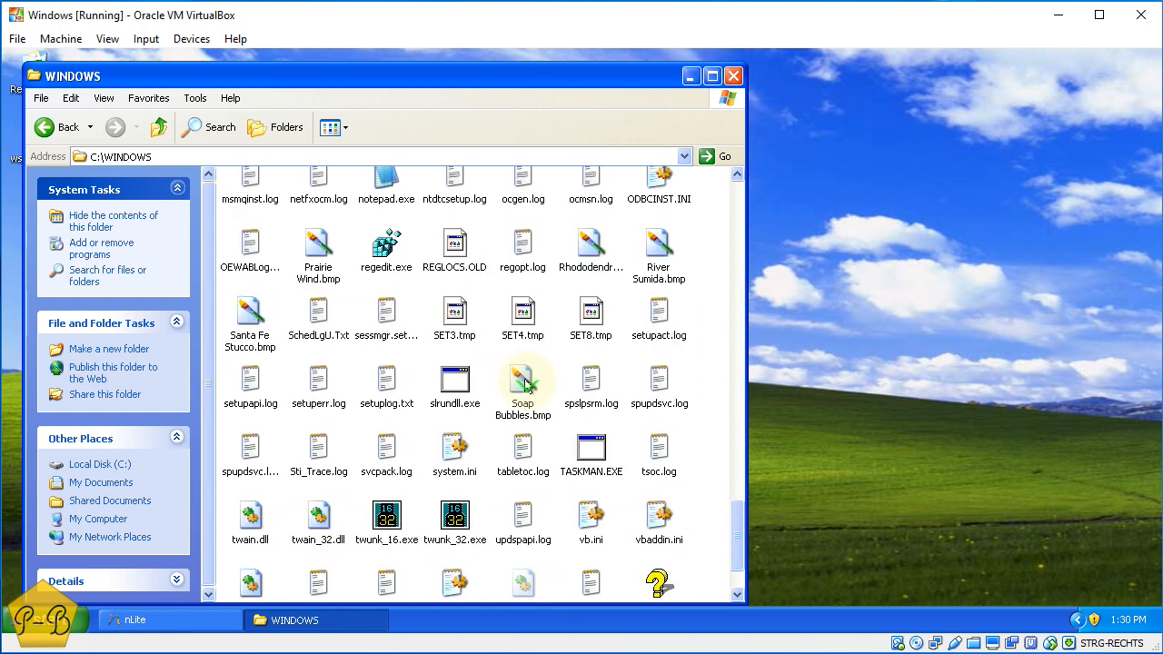
{"action": "scroll", "coordinate": [525, 384], "scroll_direction": "down", "scroll_amount": 3}
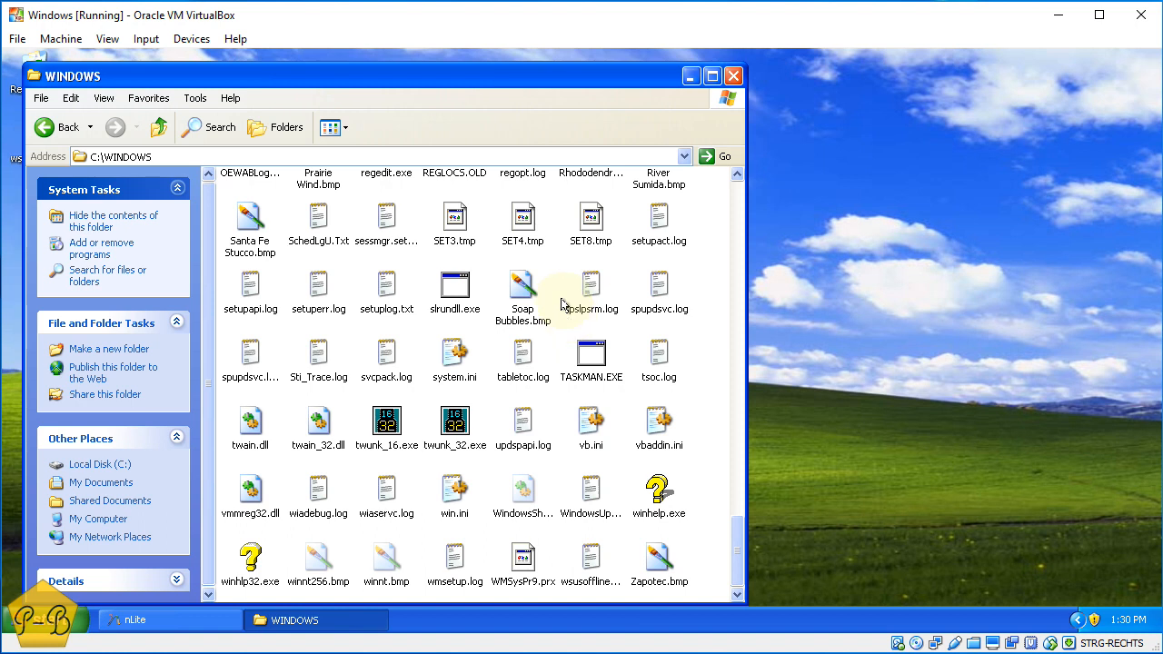
{"action": "scroll", "coordinate": [452, 302], "scroll_direction": "up", "scroll_amount": 20}
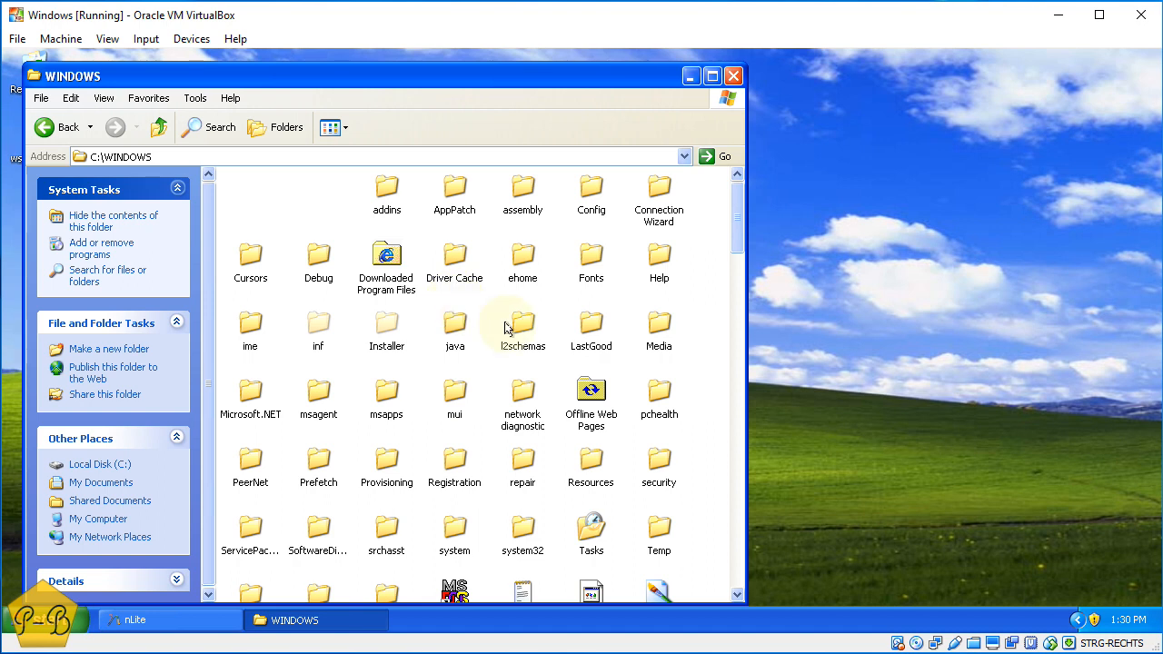
{"action": "scroll", "coordinate": [513, 353], "scroll_direction": "down", "scroll_amount": 3}
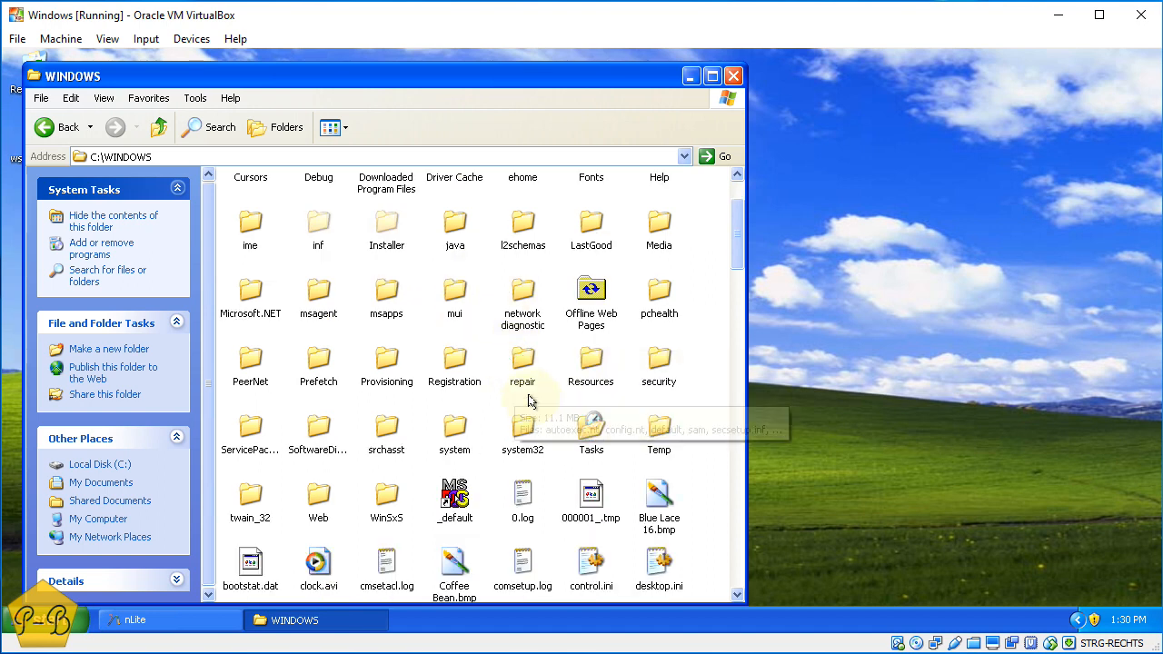
{"action": "left_click", "coordinate": [316, 429]}
{"action": "right_click", "coordinate": [315, 429]}
{"action": "left_click", "coordinate": [350, 413]}
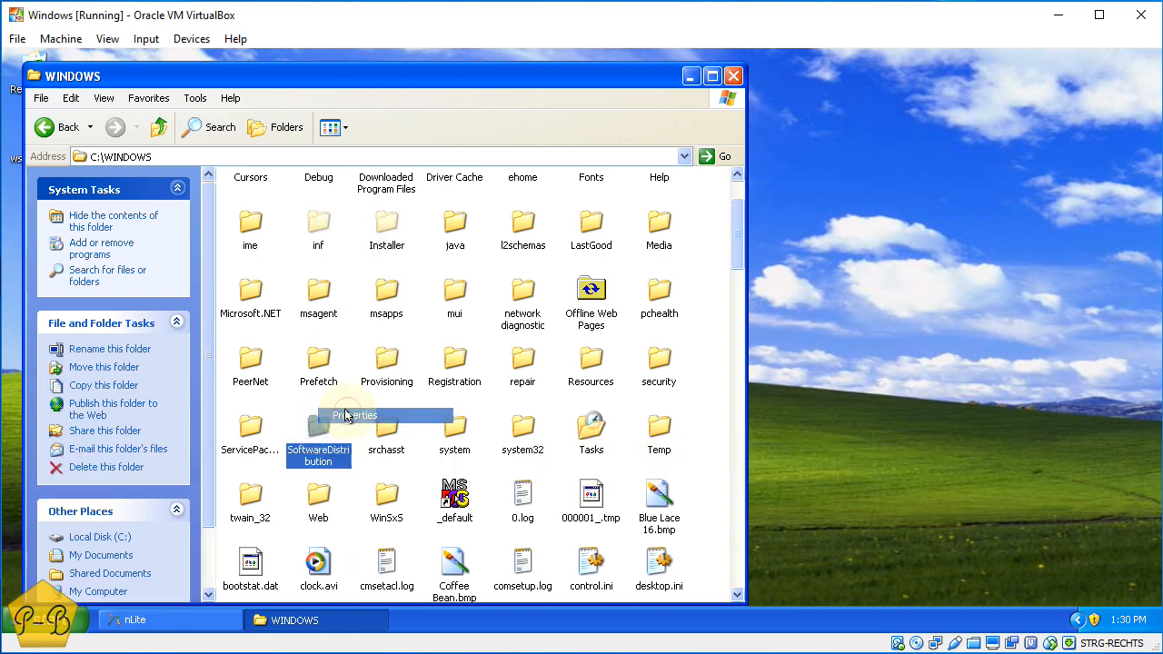
{"action": "left_click", "coordinate": [533, 583]}
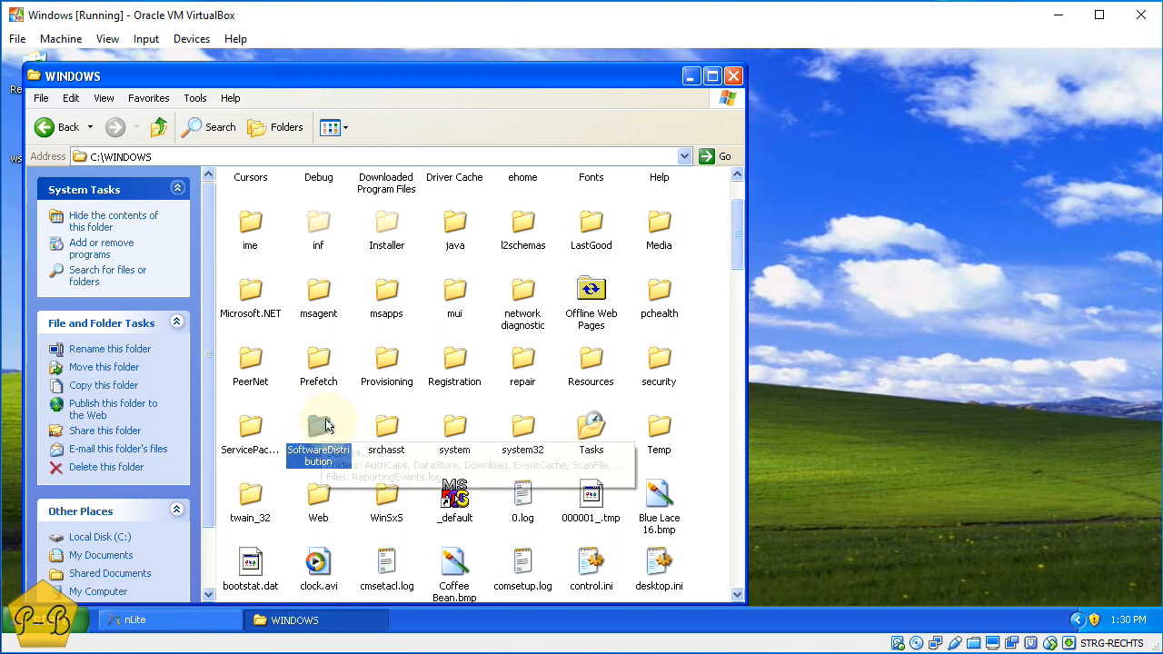
Examine the contents of SoftwareDistribution's Download folder and return to the WINDOWS folder
{"action": "double_click", "coordinate": [318, 430]}
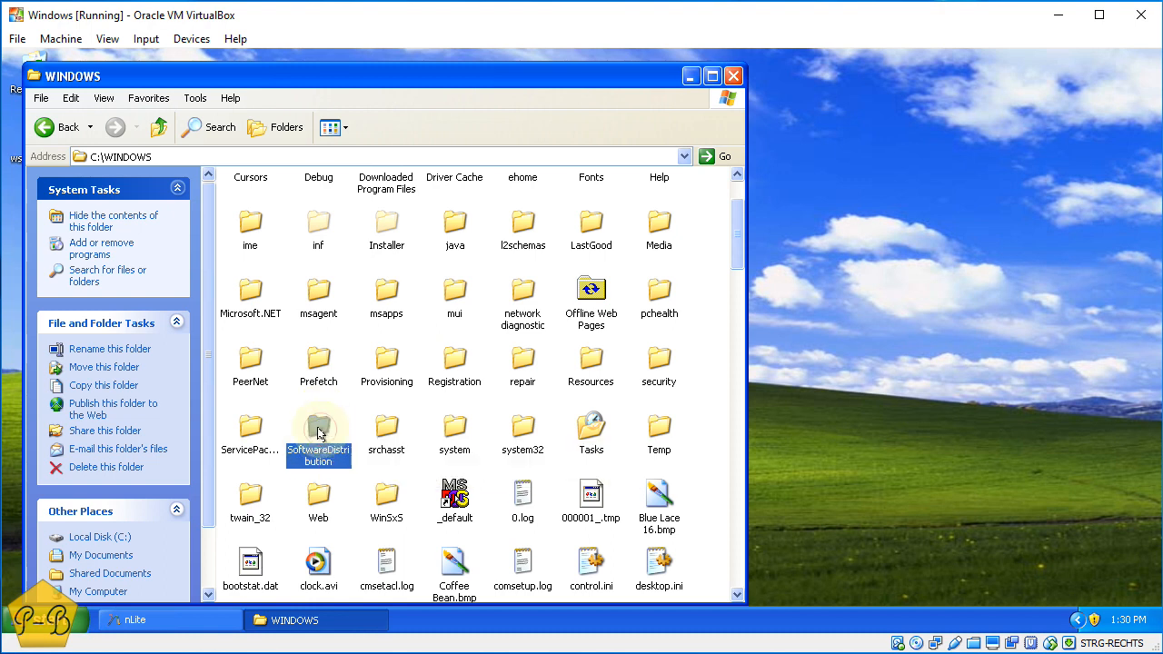
{"action": "left_click", "coordinate": [285, 254]}
{"action": "double_click", "coordinate": [286, 255]}
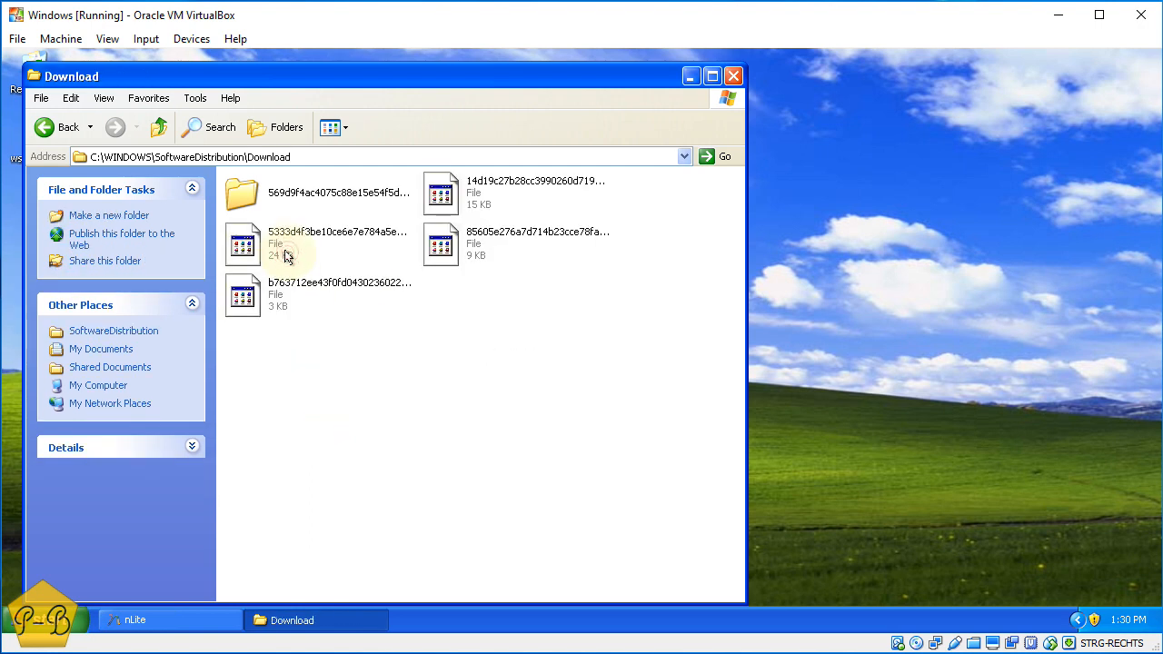
{"action": "left_click_drag", "start_coordinate": [598, 380], "coordinate": [257, 169]}
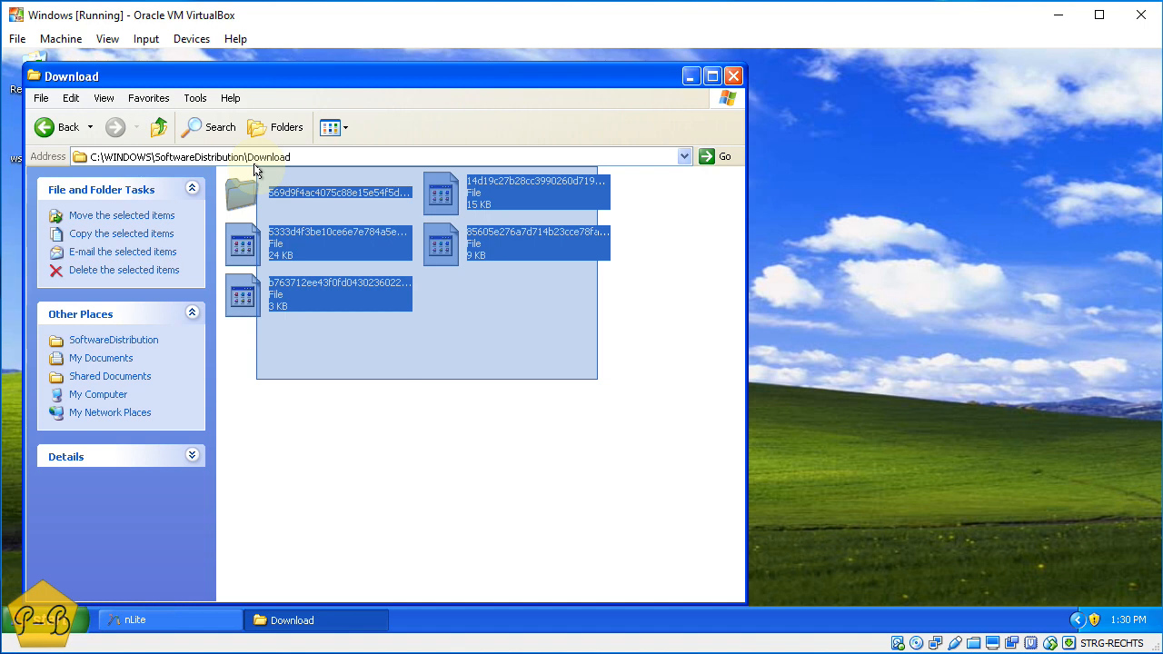
{"action": "left_click_drag", "start_coordinate": [256, 170], "coordinate": [425, 342]}
{"action": "left_click", "coordinate": [159, 127]}
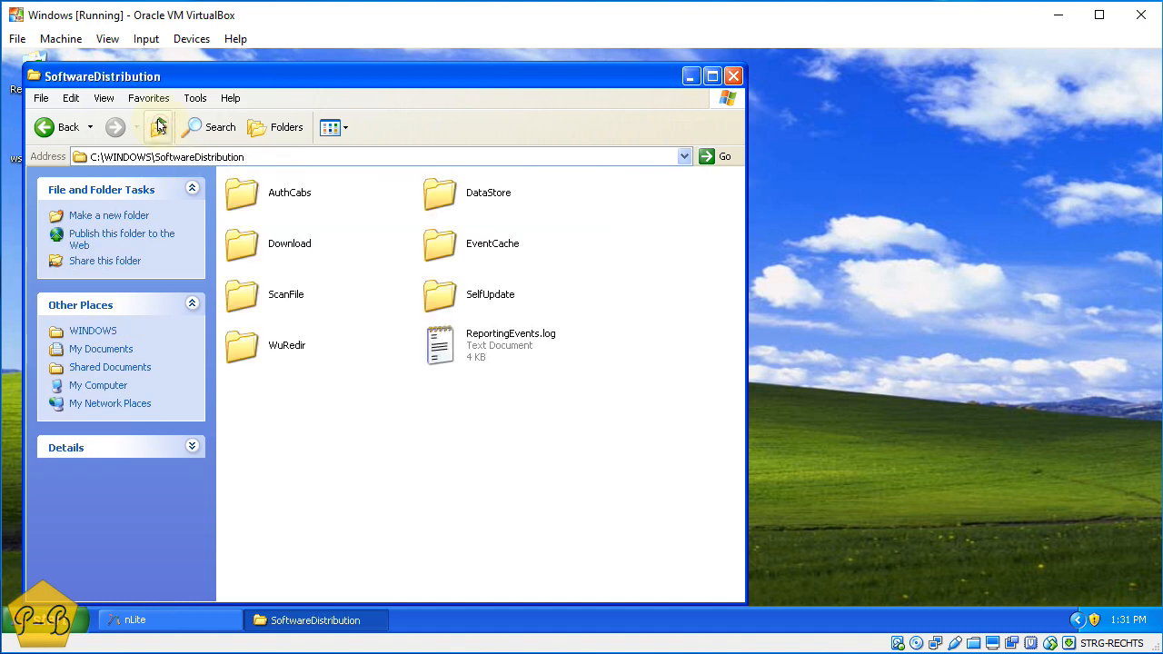
{"action": "left_click", "coordinate": [159, 128]}
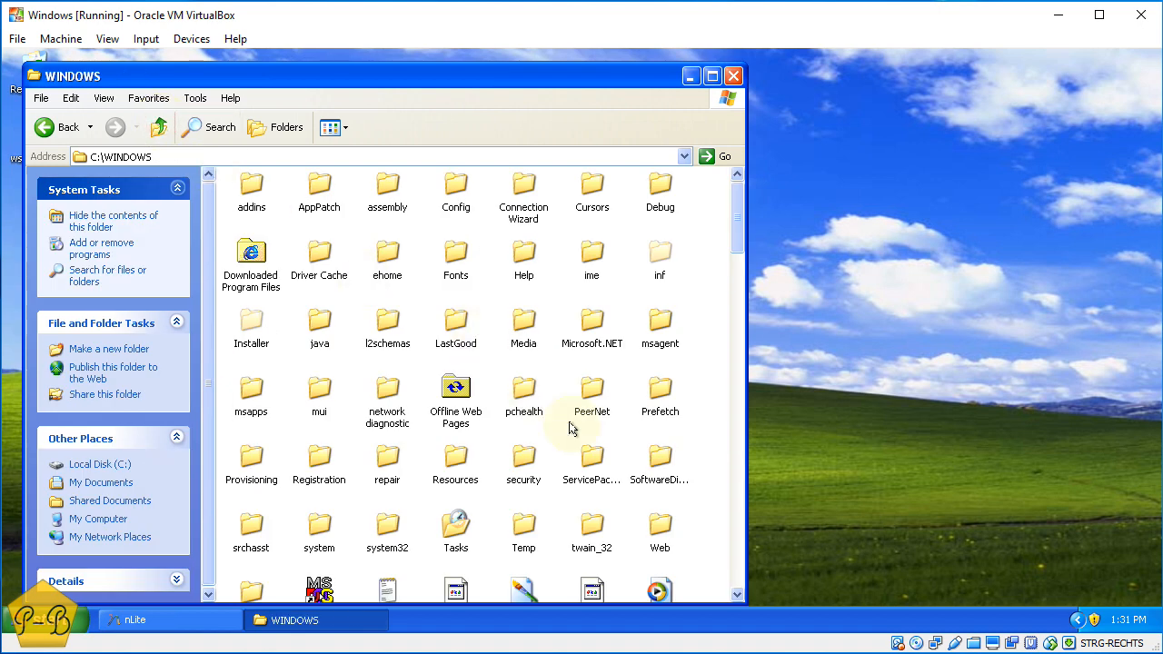
Open the system32 folder, show its hidden contents and check the properties of its dllcache folder
{"action": "double_click", "coordinate": [386, 528]}
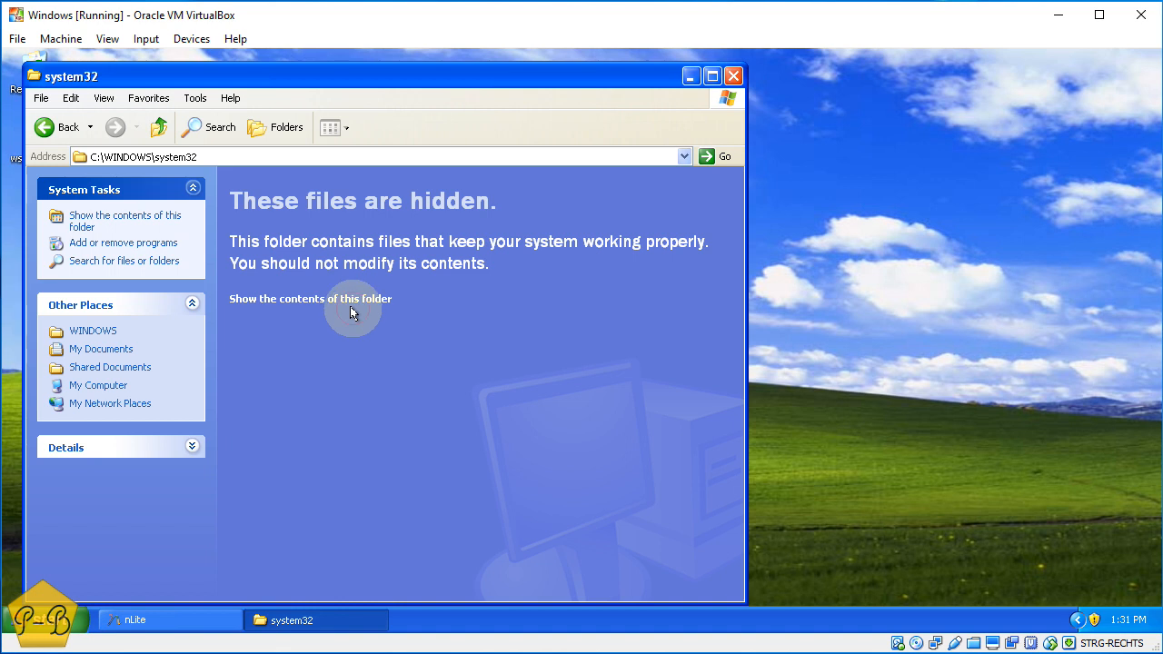
{"action": "left_click", "coordinate": [351, 300]}
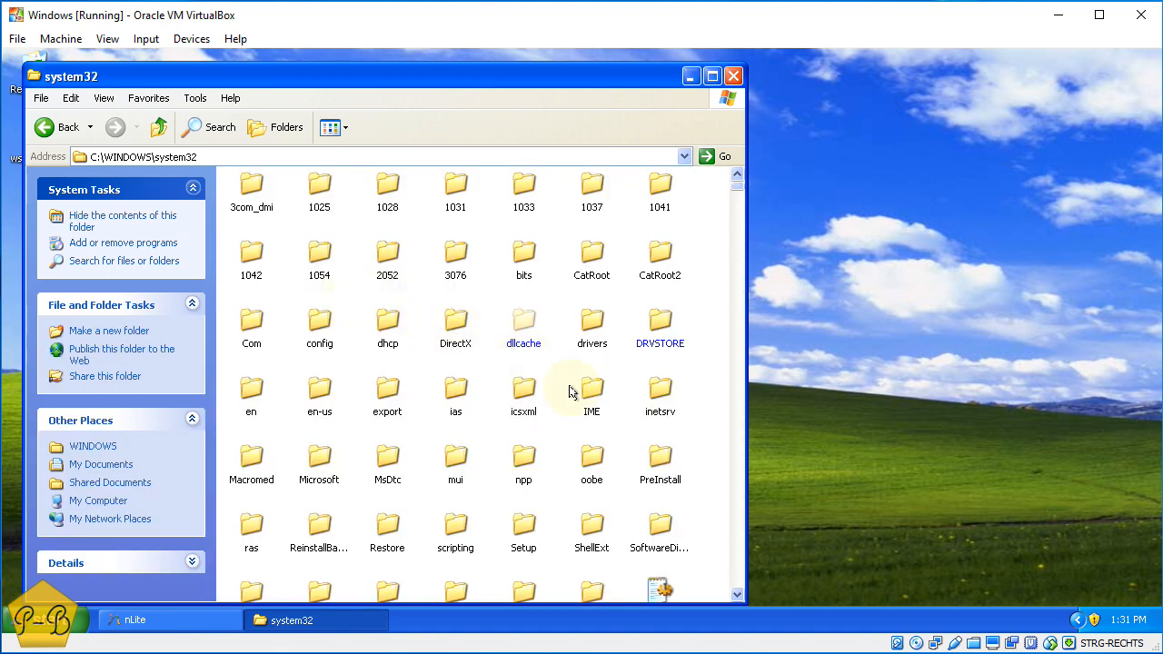
{"action": "right_click", "coordinate": [536, 345]}
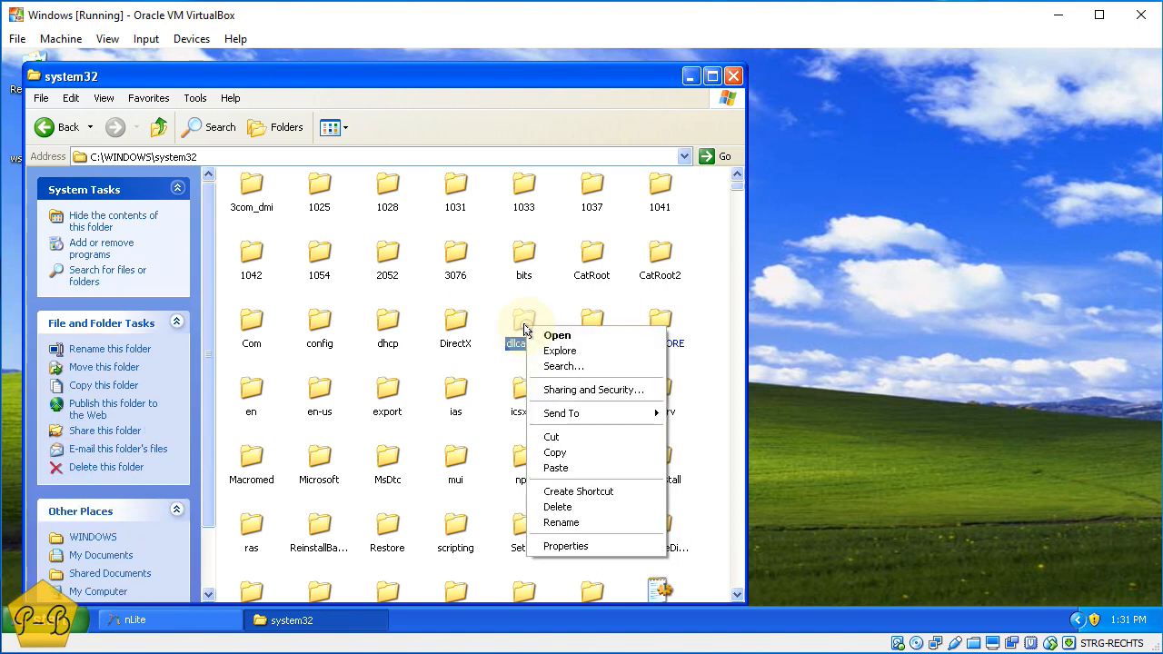
{"action": "left_click", "coordinate": [597, 546]}
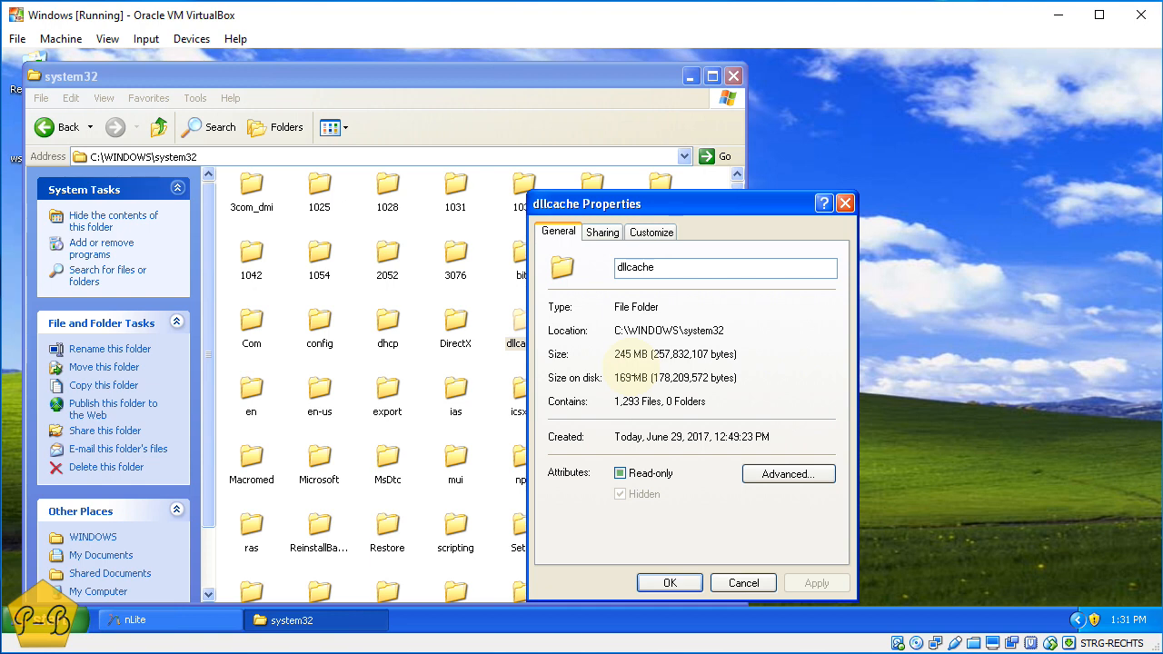
{"action": "left_click", "coordinate": [744, 583]}
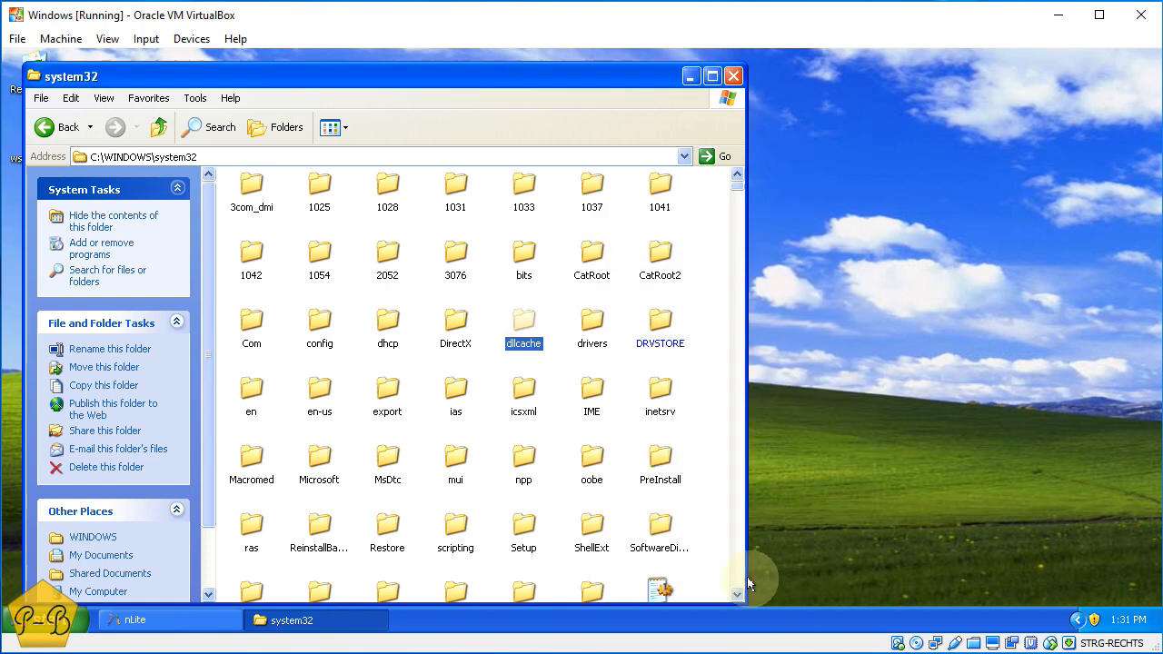
Look through the files in the dllcache folder and return to system32
{"action": "double_click", "coordinate": [523, 328]}
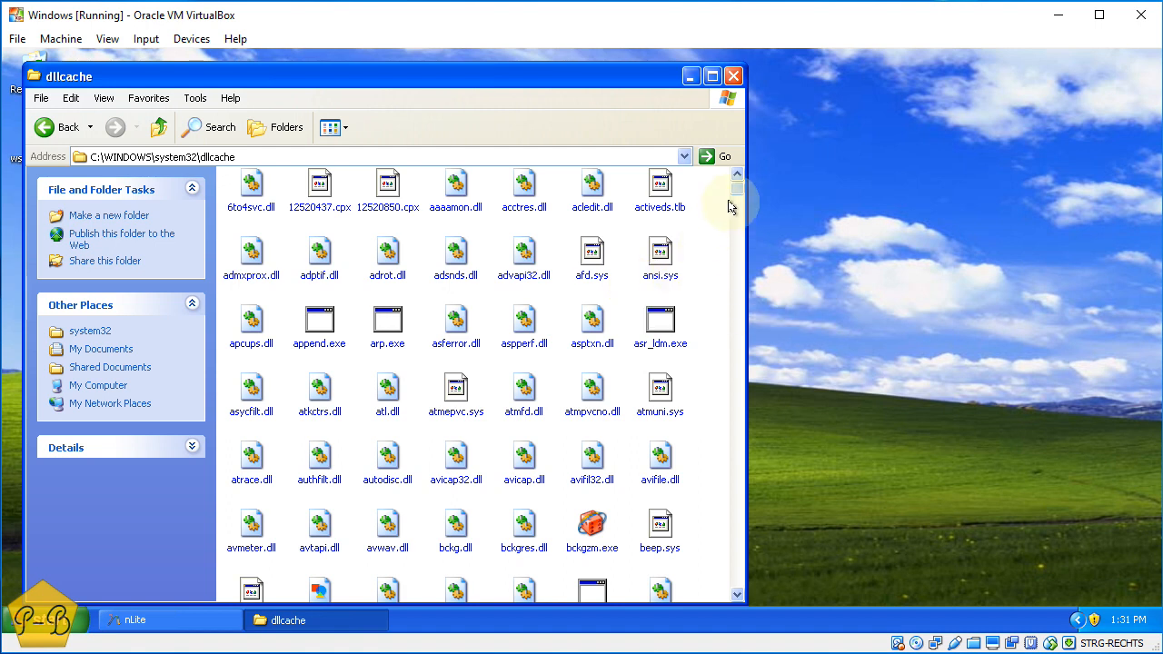
{"action": "scroll", "coordinate": [737, 198], "scroll_direction": "down", "scroll_amount": 15}
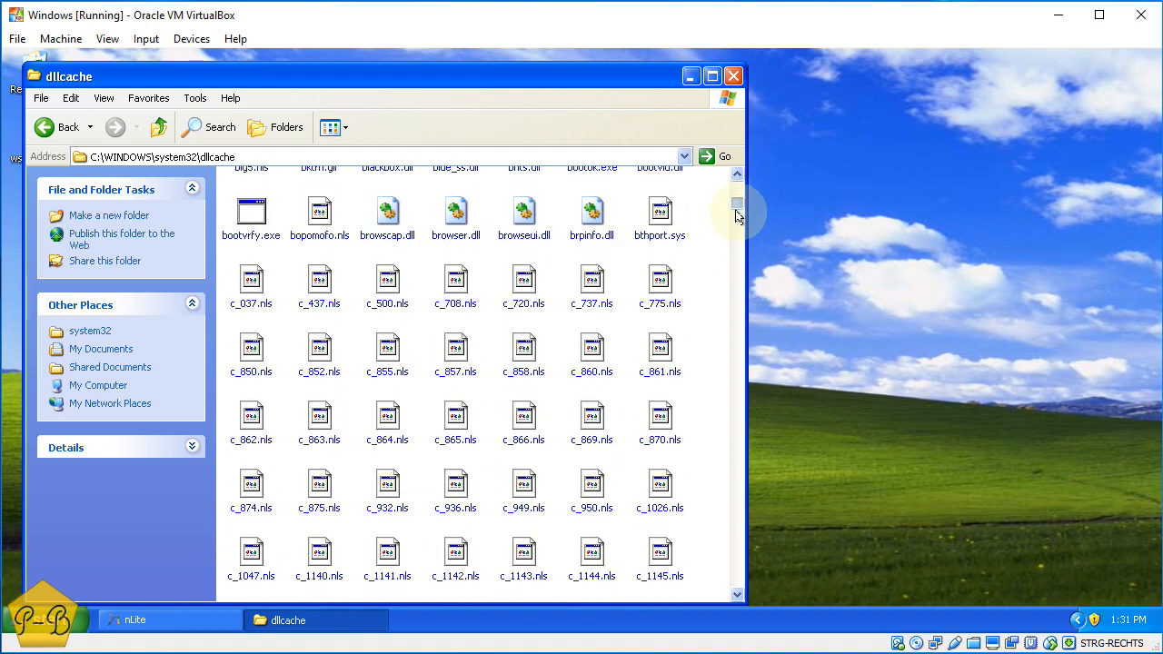
{"action": "left_click_drag", "start_coordinate": [734, 341], "coordinate": [732, 401]}
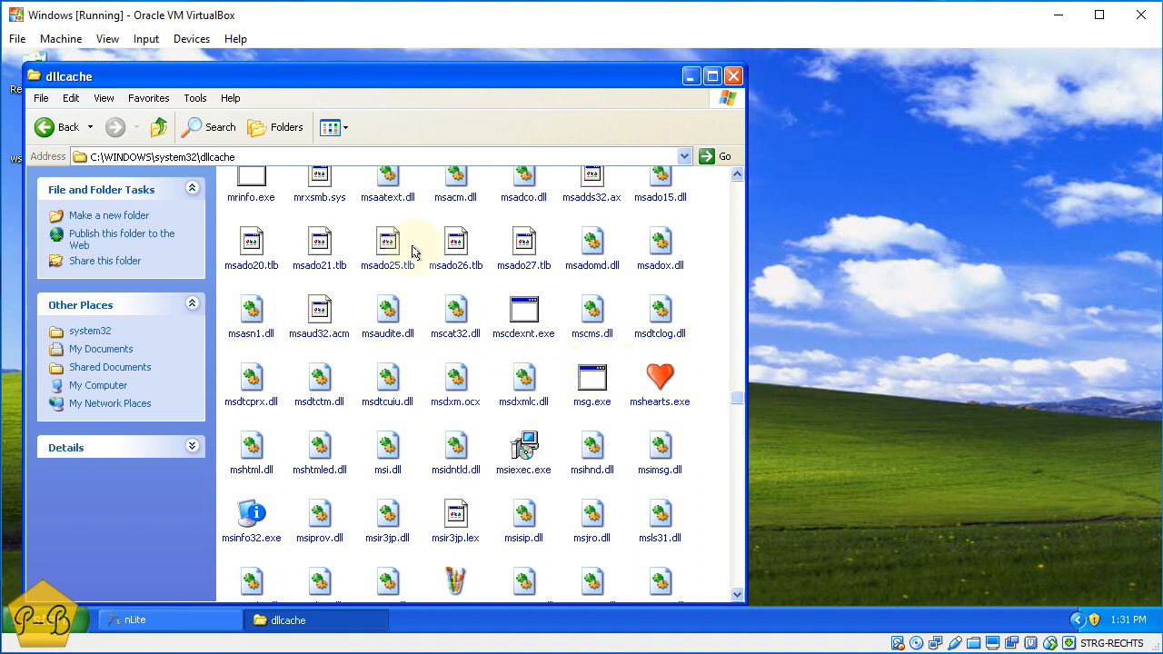
{"action": "left_click", "coordinate": [159, 127]}
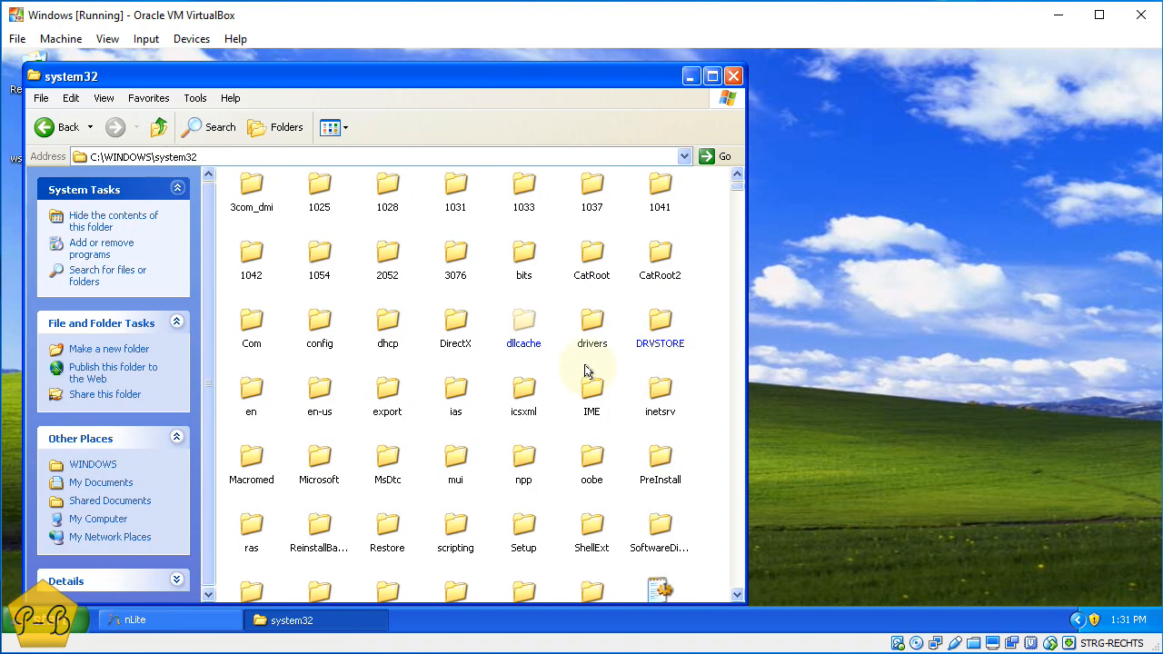
Look through the subfolders of system32, including its SoftwareDistribution folder
{"action": "mouse_move", "coordinate": [514, 332]}
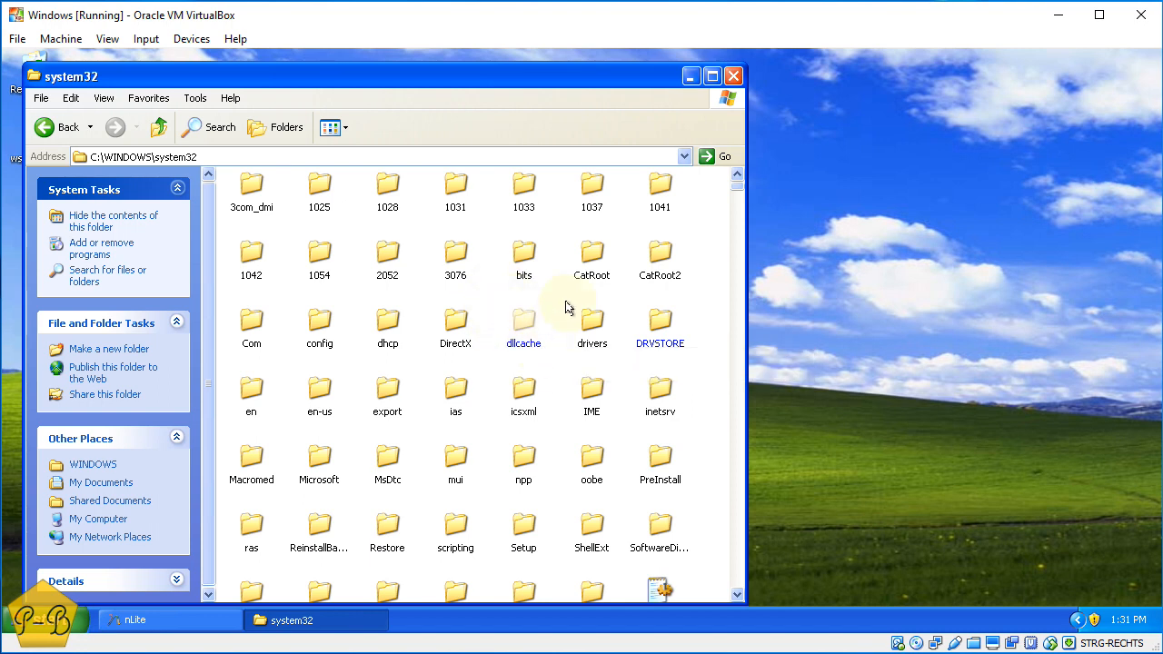
{"action": "scroll", "coordinate": [565, 310], "scroll_direction": "down", "scroll_amount": 1}
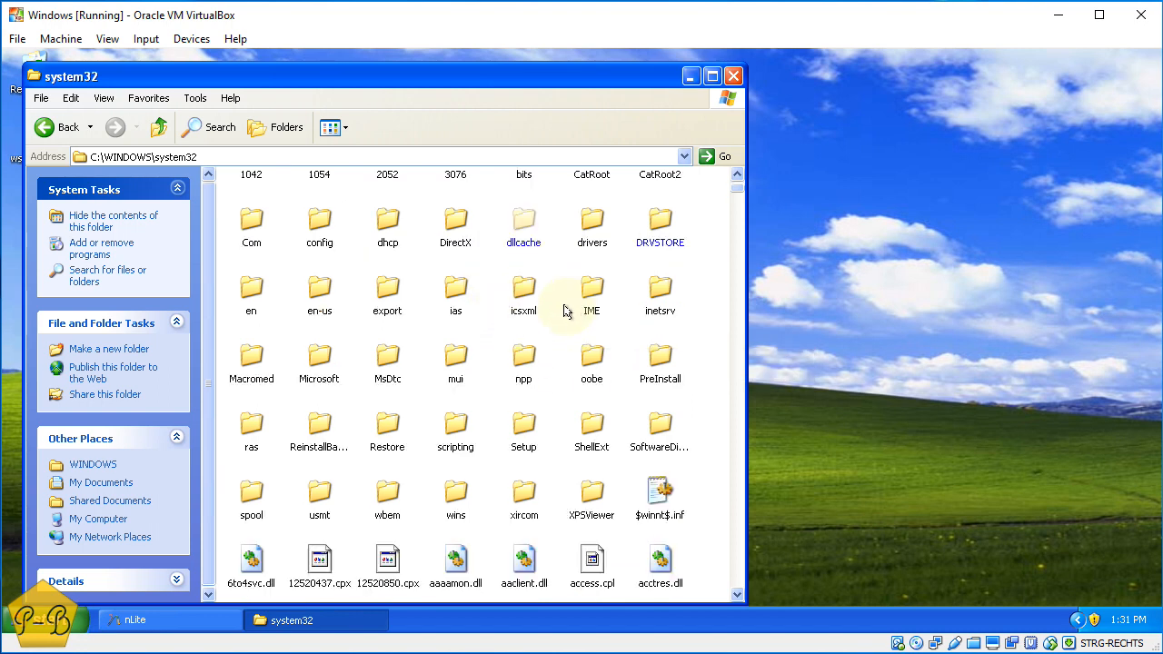
{"action": "left_click", "coordinate": [664, 427]}
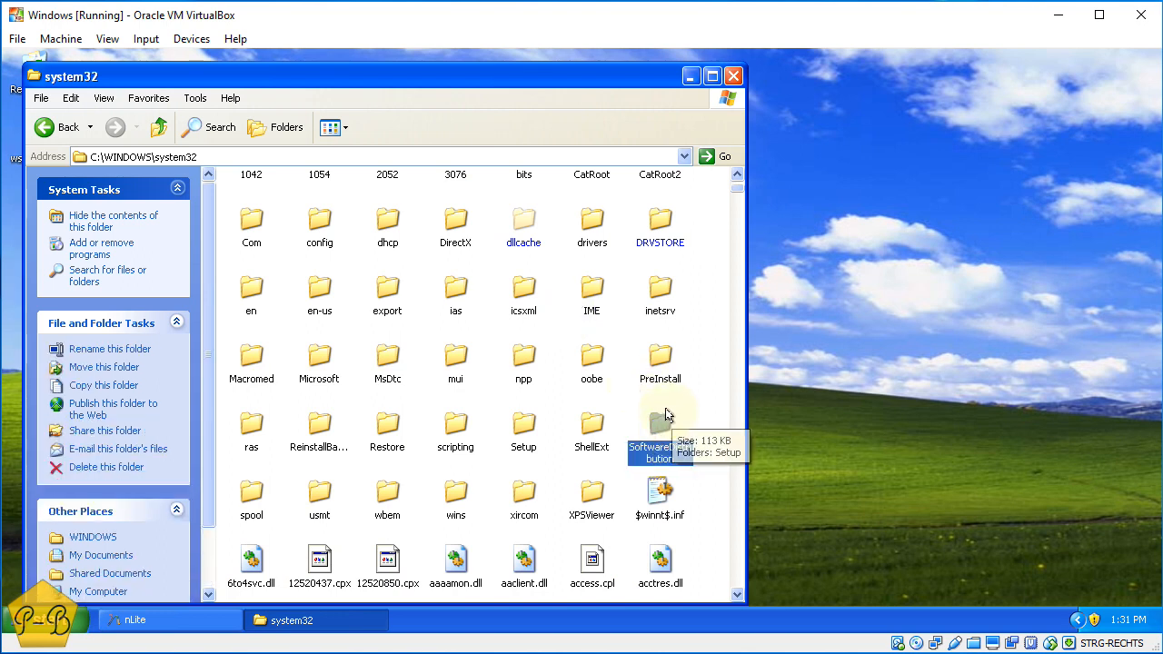
{"action": "scroll", "coordinate": [667, 415], "scroll_direction": "down", "scroll_amount": 1}
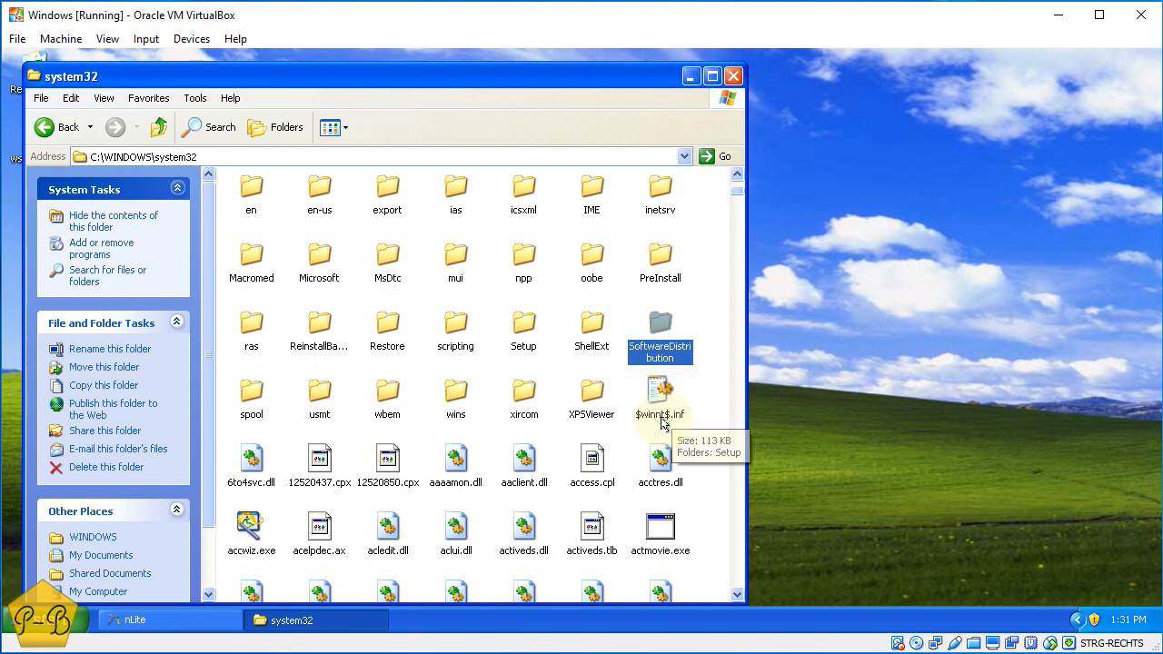
{"action": "scroll", "coordinate": [664, 422], "scroll_direction": "up", "scroll_amount": 2}
Go up to Local Disk (C:) and check the WINDOWS folder's properties for its total size
{"action": "left_click", "coordinate": [169, 127]}
{"action": "left_click", "coordinate": [169, 127]}
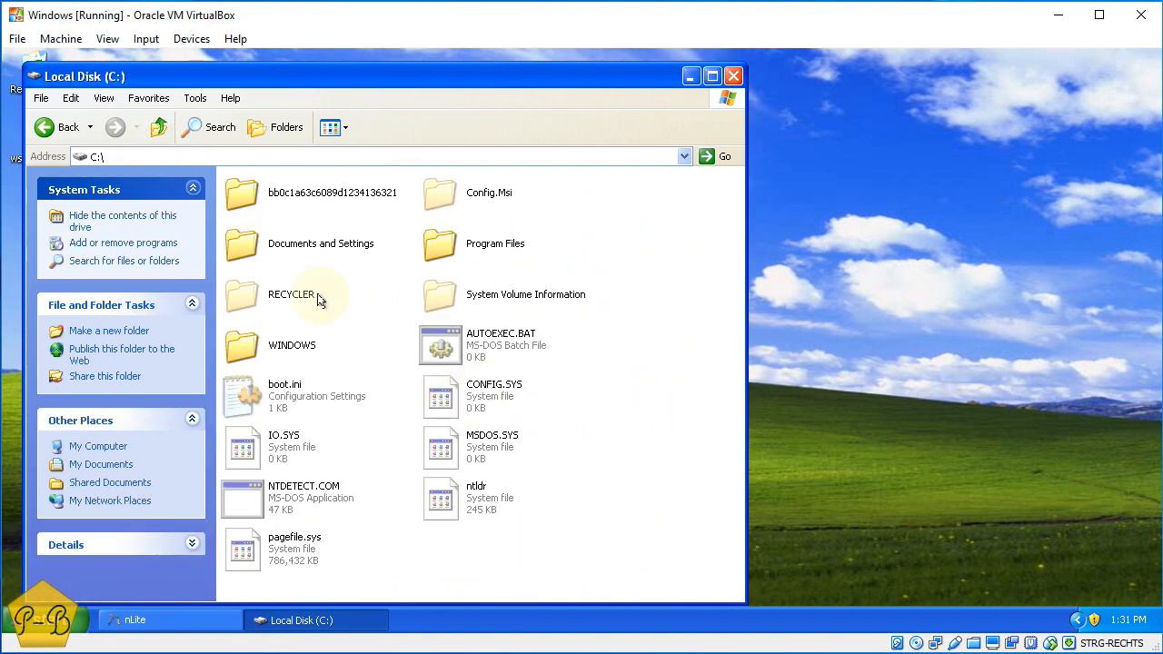
{"action": "left_click", "coordinate": [289, 346]}
{"action": "right_click", "coordinate": [280, 337]}
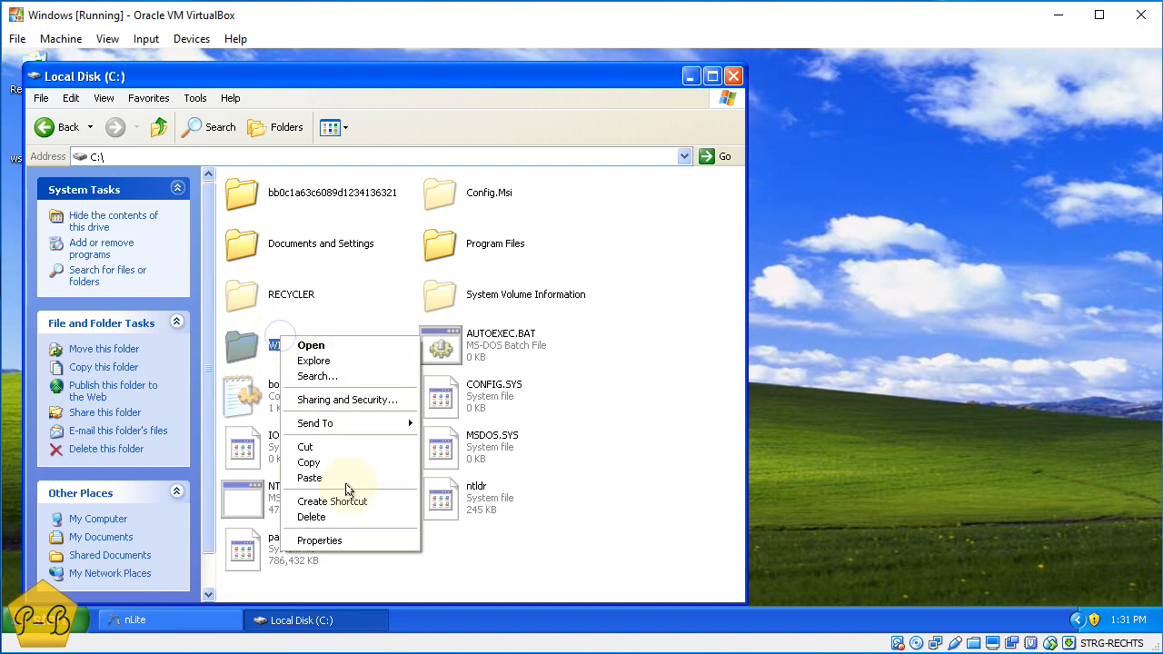
{"action": "left_click", "coordinate": [349, 541]}
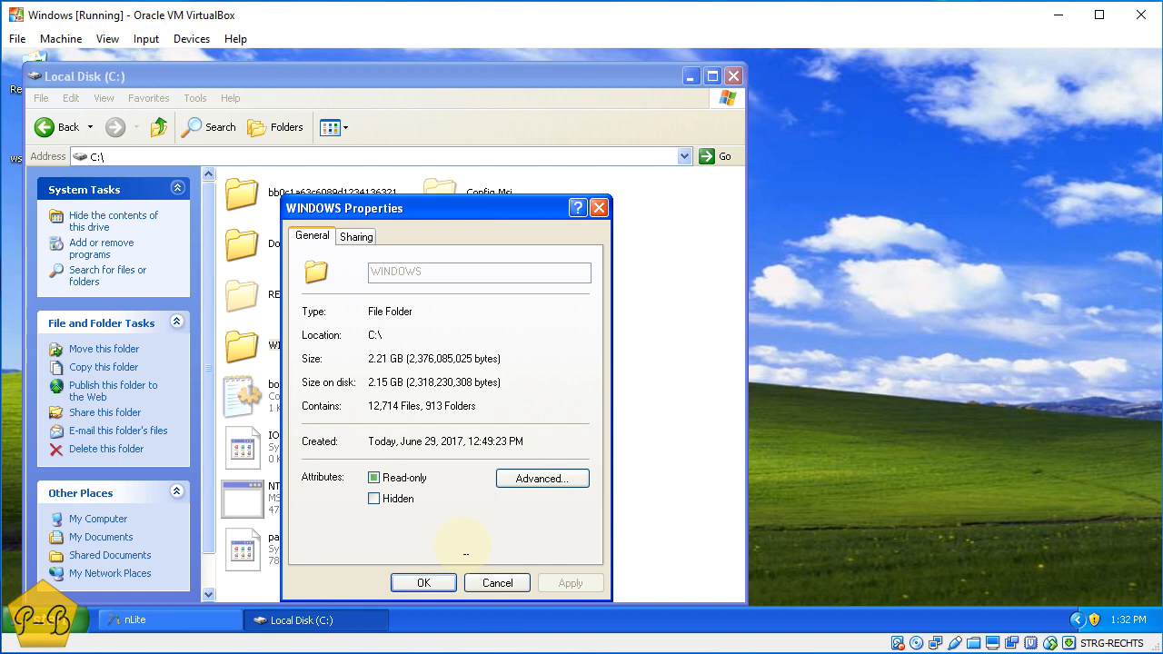
{"action": "left_click", "coordinate": [497, 582]}
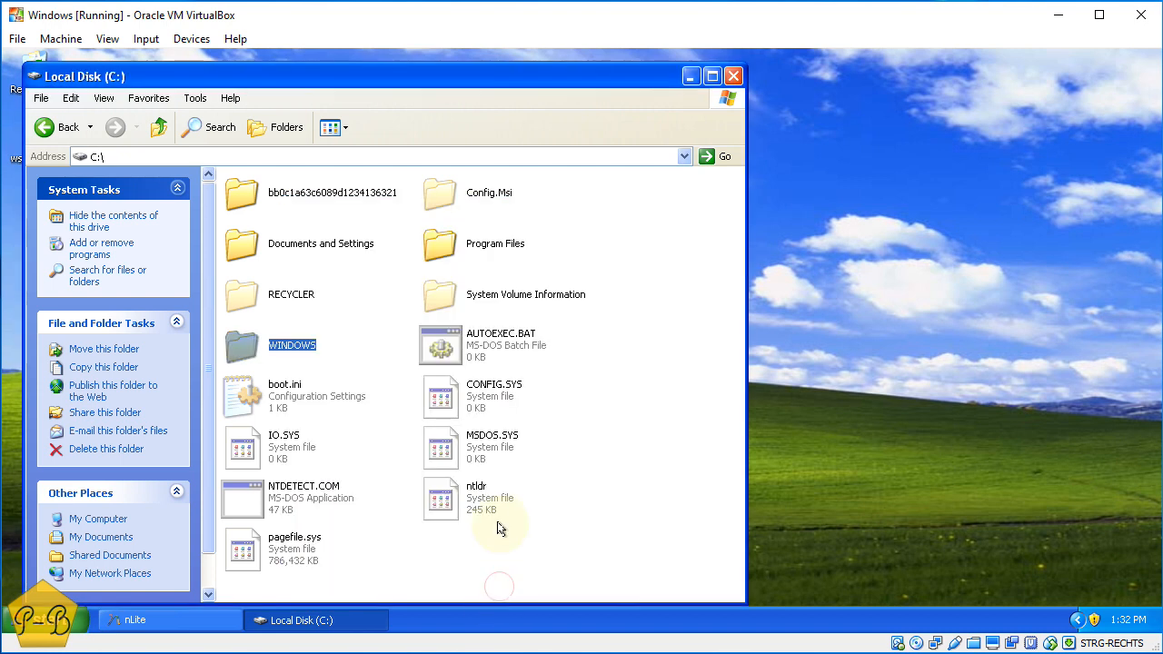
Try to open the System Volume Information folder on drive C:, and close the Explorer window
{"action": "left_click", "coordinate": [536, 292]}
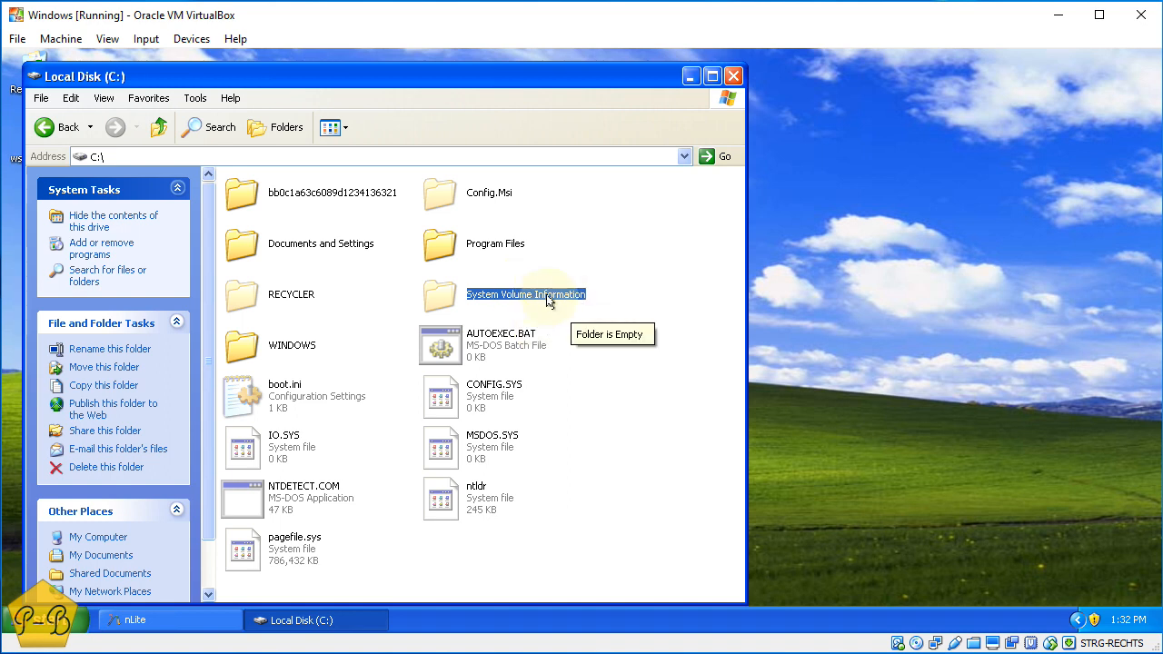
{"action": "double_click", "coordinate": [549, 300]}
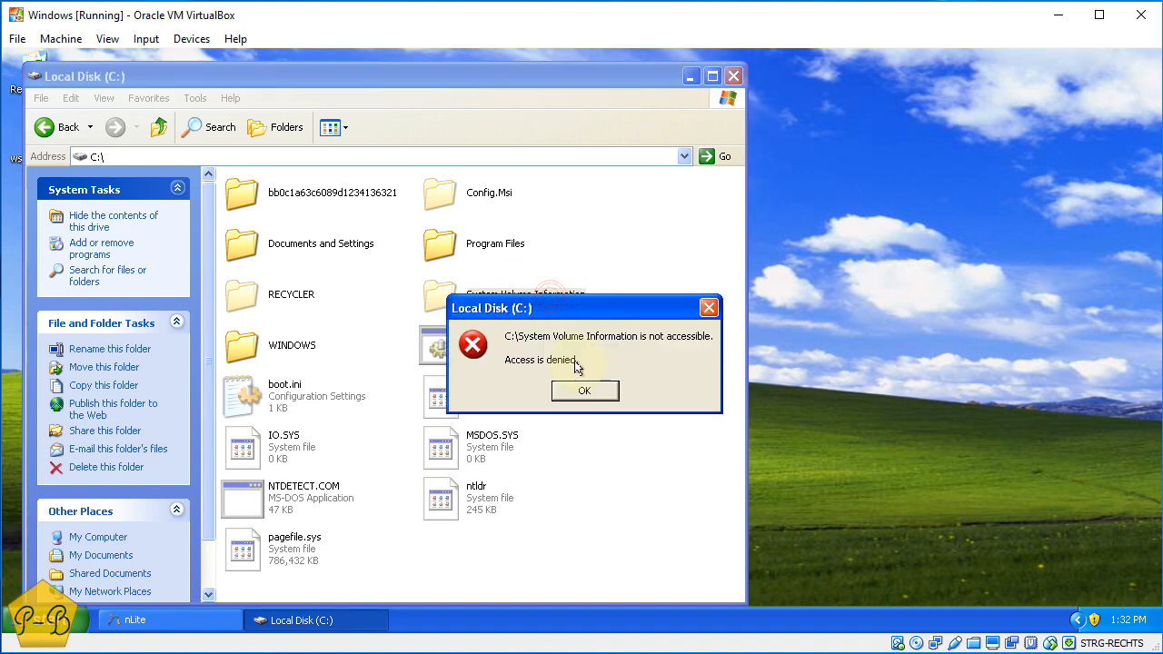
{"action": "left_click", "coordinate": [599, 399]}
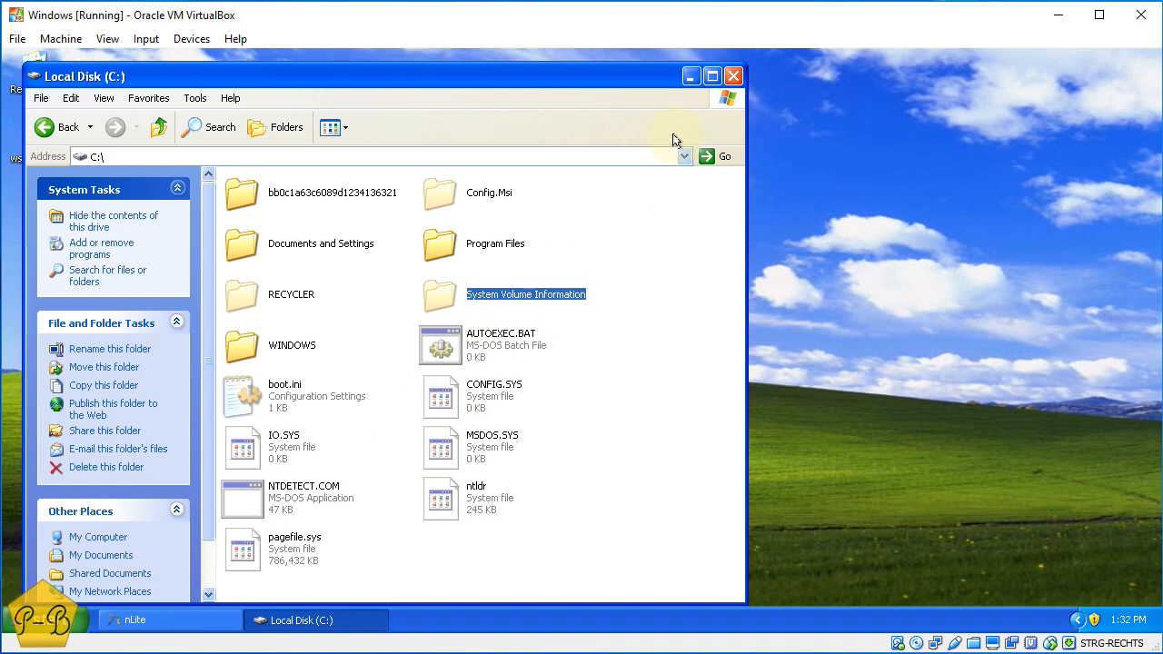
{"action": "left_click", "coordinate": [733, 76]}
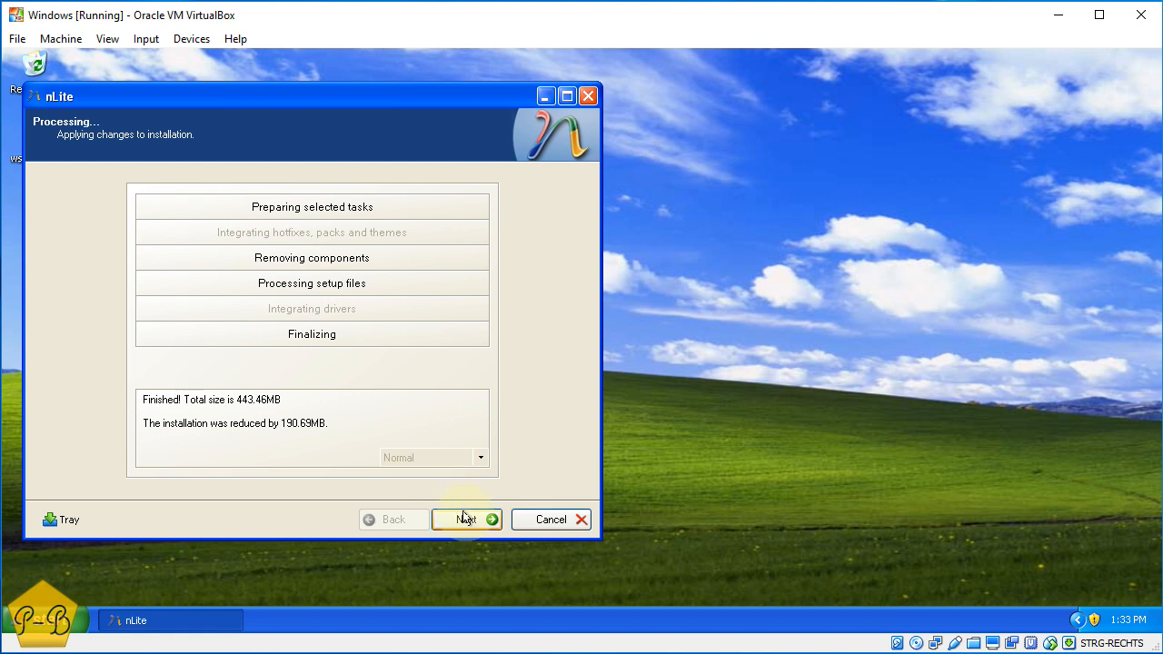
Proceed to nLite's Bootable ISO page, keep the Create Image mode and set the label to WinXP_en_SP3_lite
{"action": "left_click", "coordinate": [465, 520]}
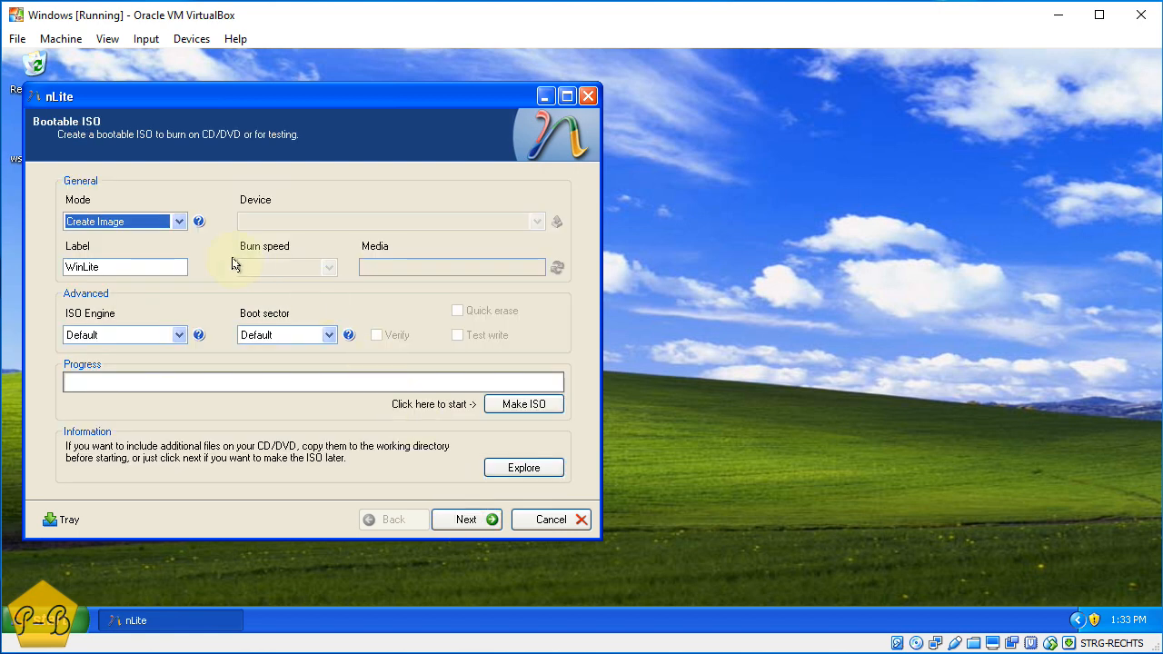
{"action": "left_click", "coordinate": [180, 222]}
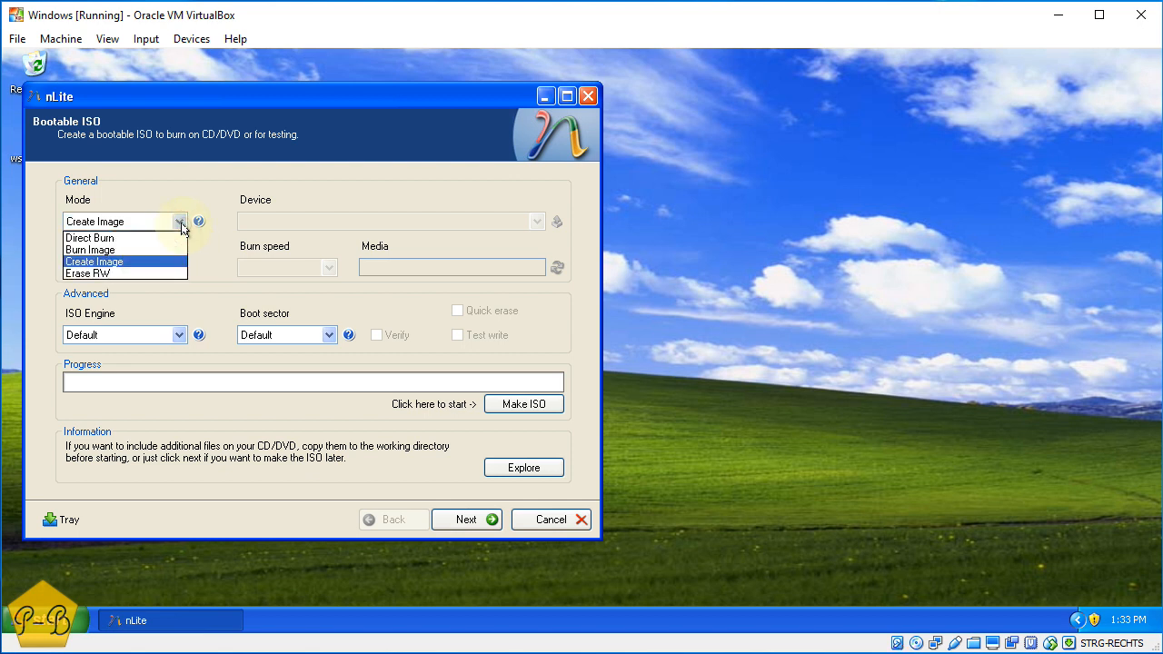
{"action": "left_click", "coordinate": [182, 225]}
{"action": "double_click", "coordinate": [150, 271]}
{"action": "type", "text": "WinXP_e"}
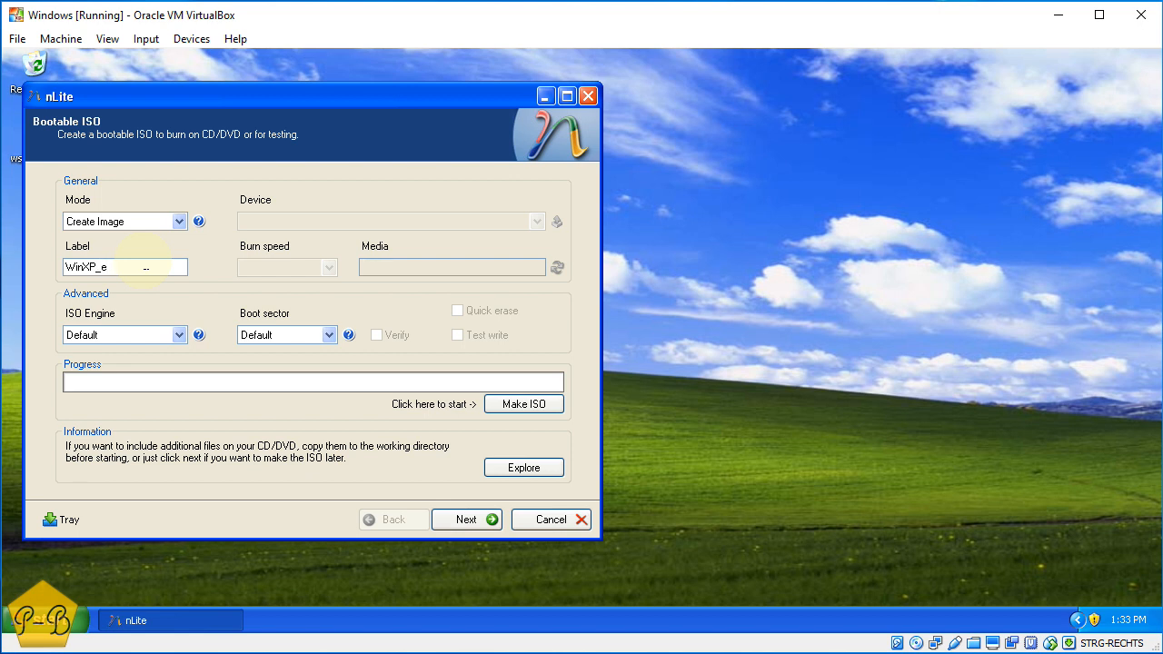
{"action": "type", "text": "SP3_lite"}
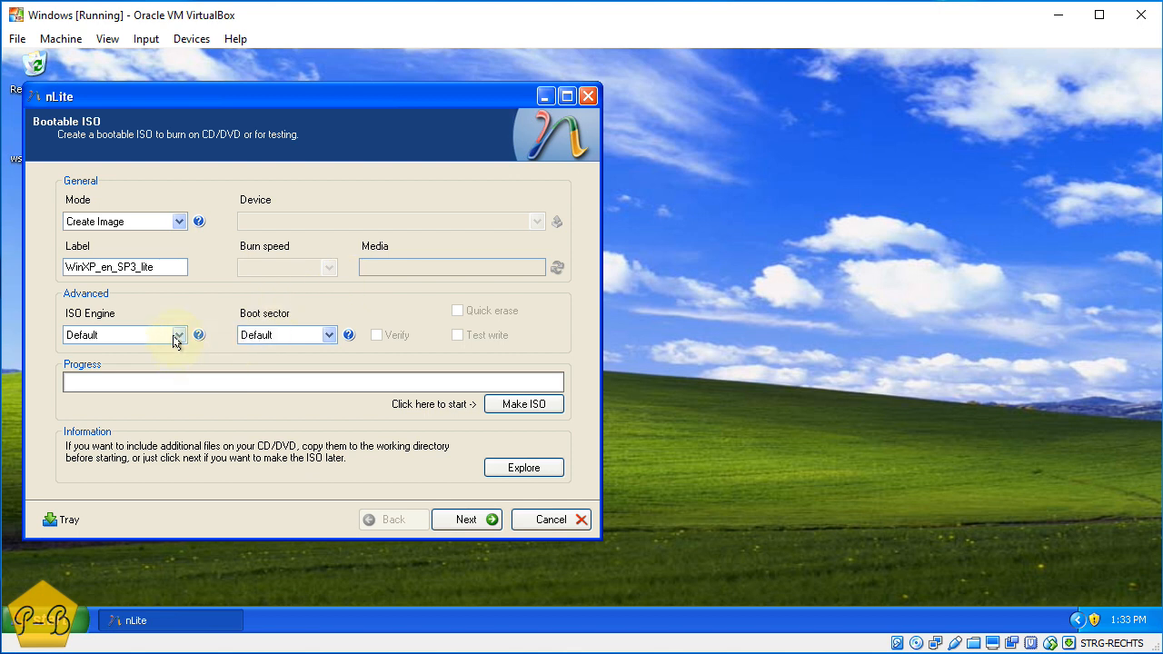
Make the bootable ISO, saving it to the Desktop as WinLite.iso, and finish the nLite wizard
{"action": "left_click", "coordinate": [525, 405]}
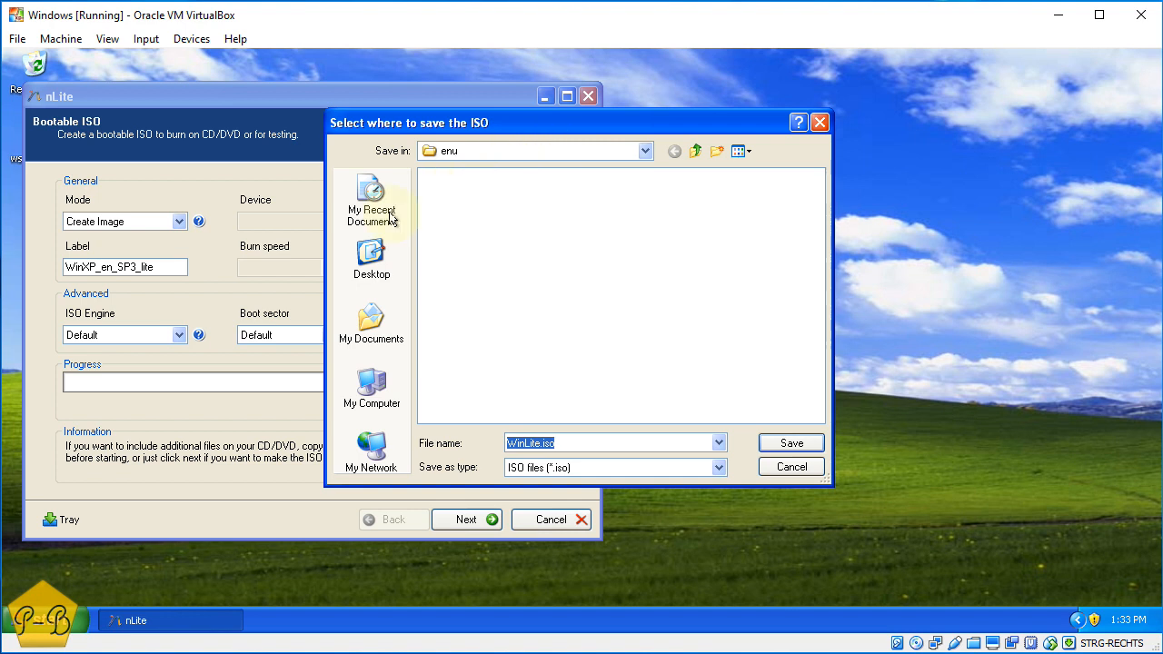
{"action": "left_click", "coordinate": [372, 261]}
{"action": "left_click", "coordinate": [791, 444]}
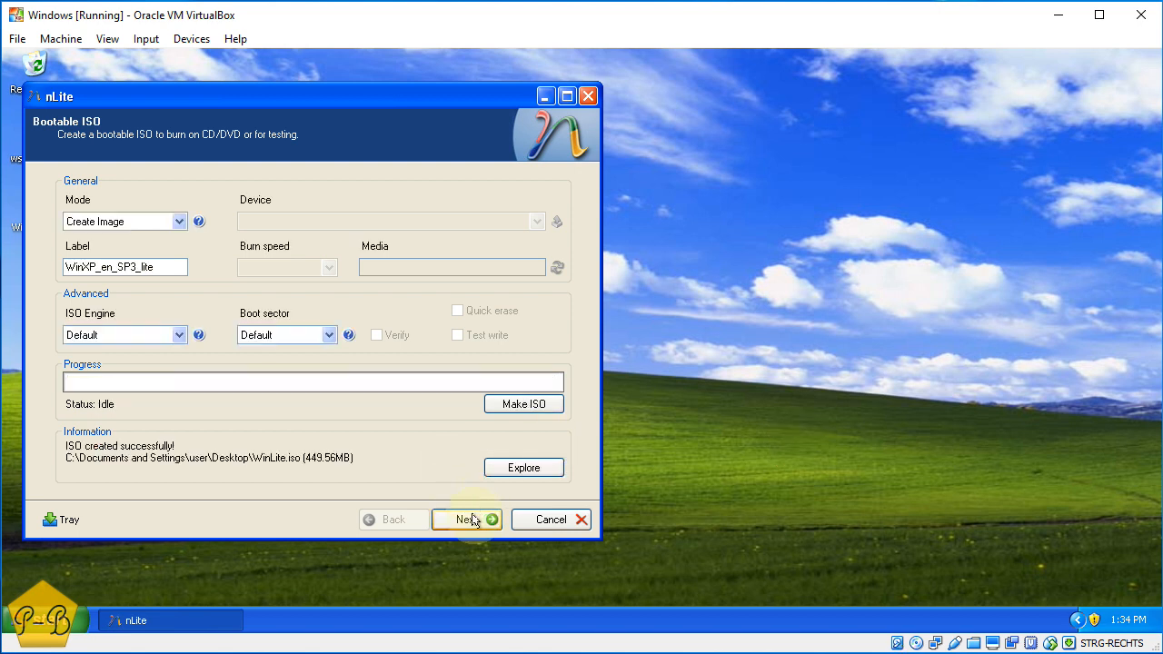
{"action": "left_click", "coordinate": [472, 520]}
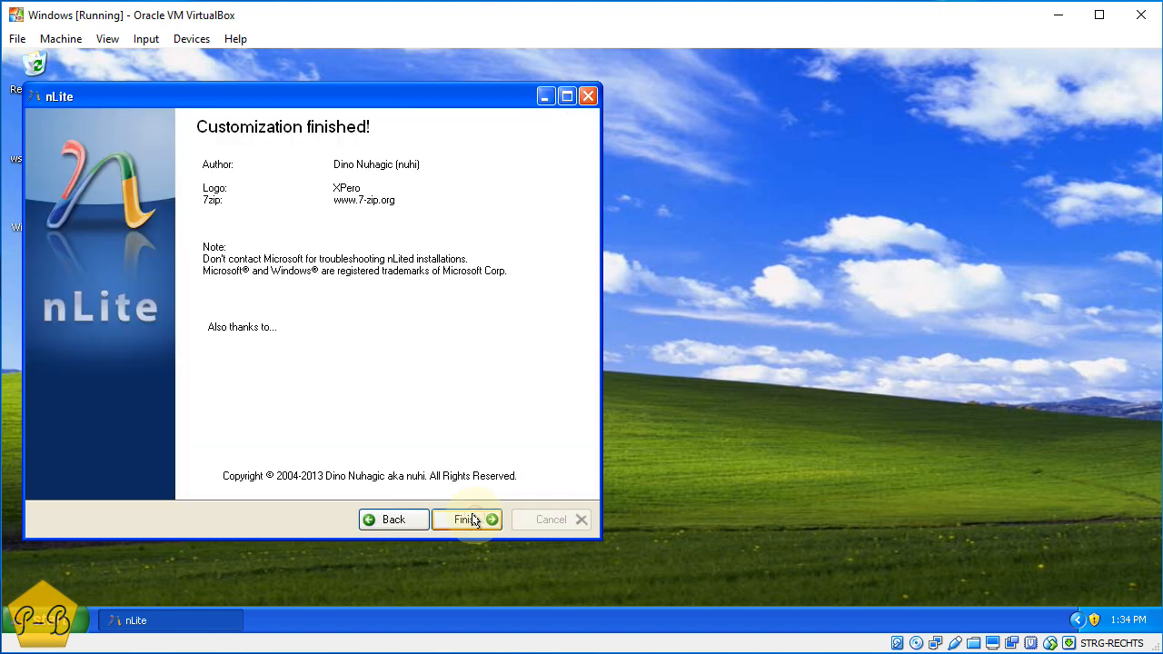
{"action": "left_click", "coordinate": [472, 520]}
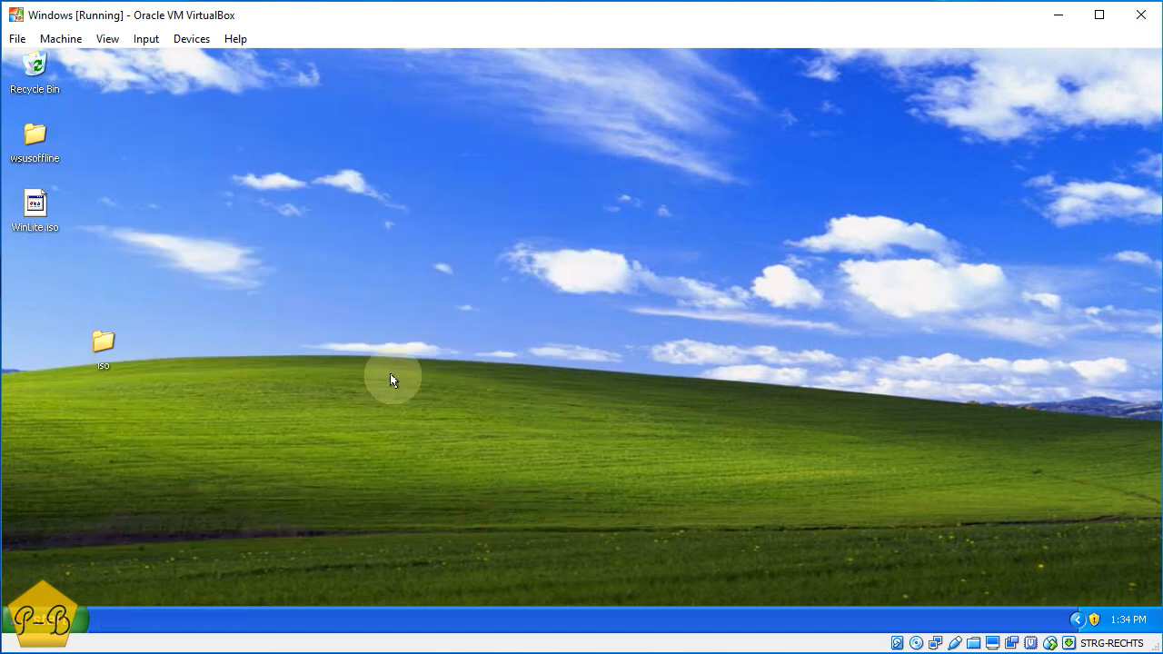
Move the WinLite.iso icon to an empty area of the desktop, and open the Desktop folder in Explorer with the folder tree shown
{"action": "left_click", "coordinate": [27, 211]}
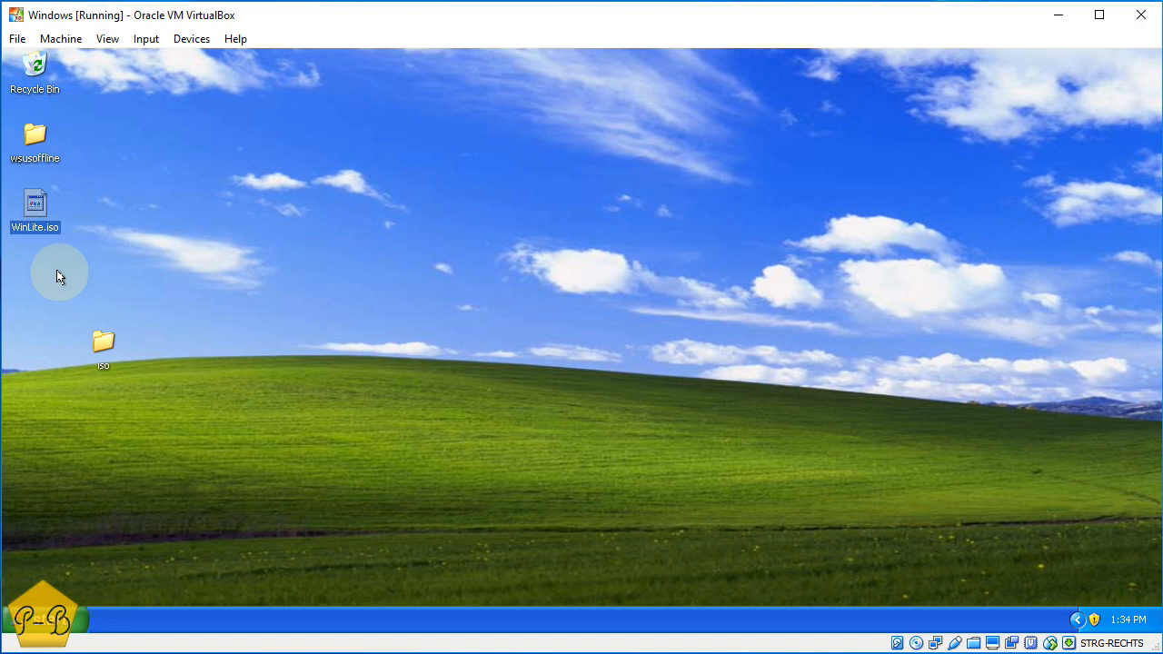
{"action": "left_click_drag", "start_coordinate": [37, 207], "coordinate": [515, 275]}
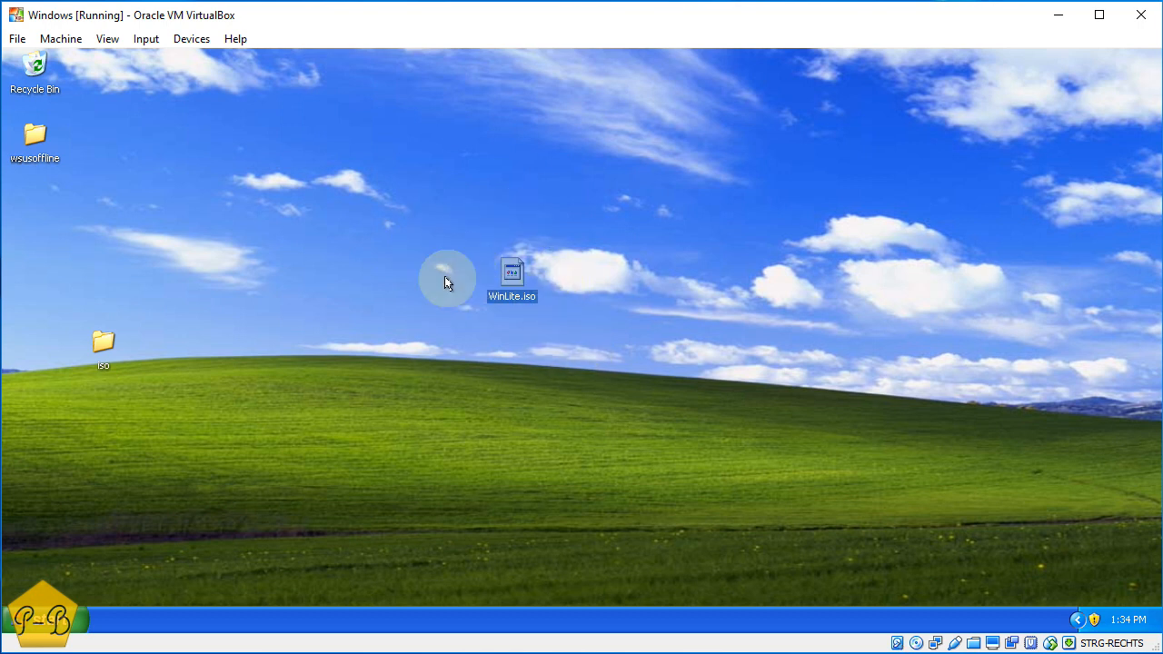
{"action": "left_click", "coordinate": [34, 621]}
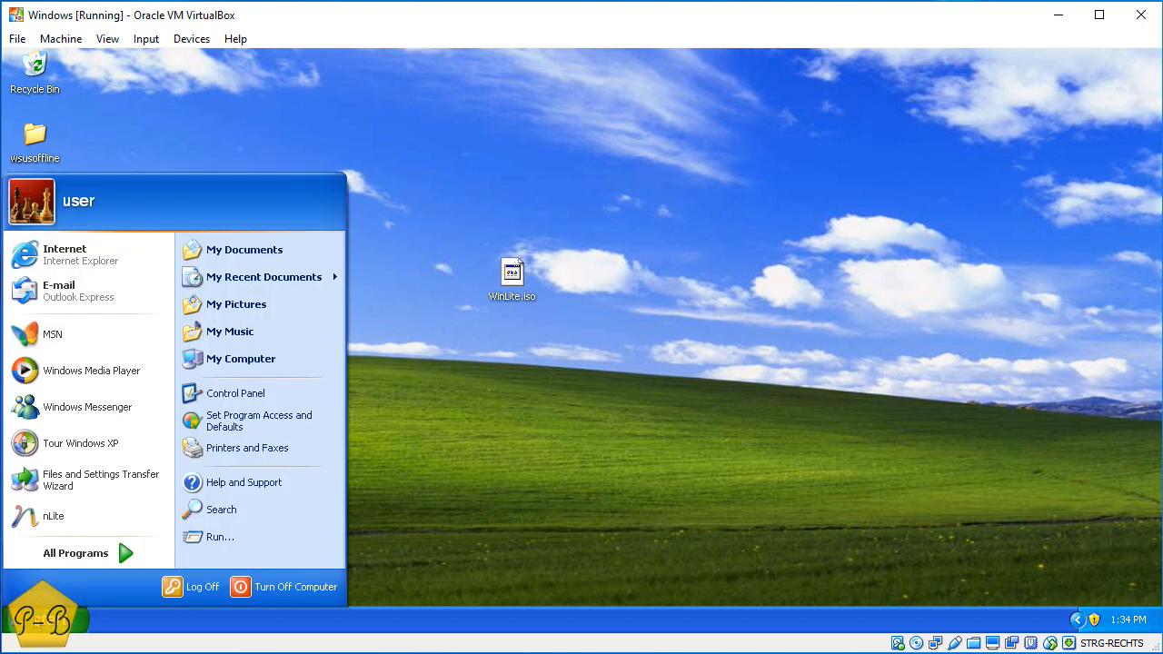
{"action": "left_click", "coordinate": [234, 361]}
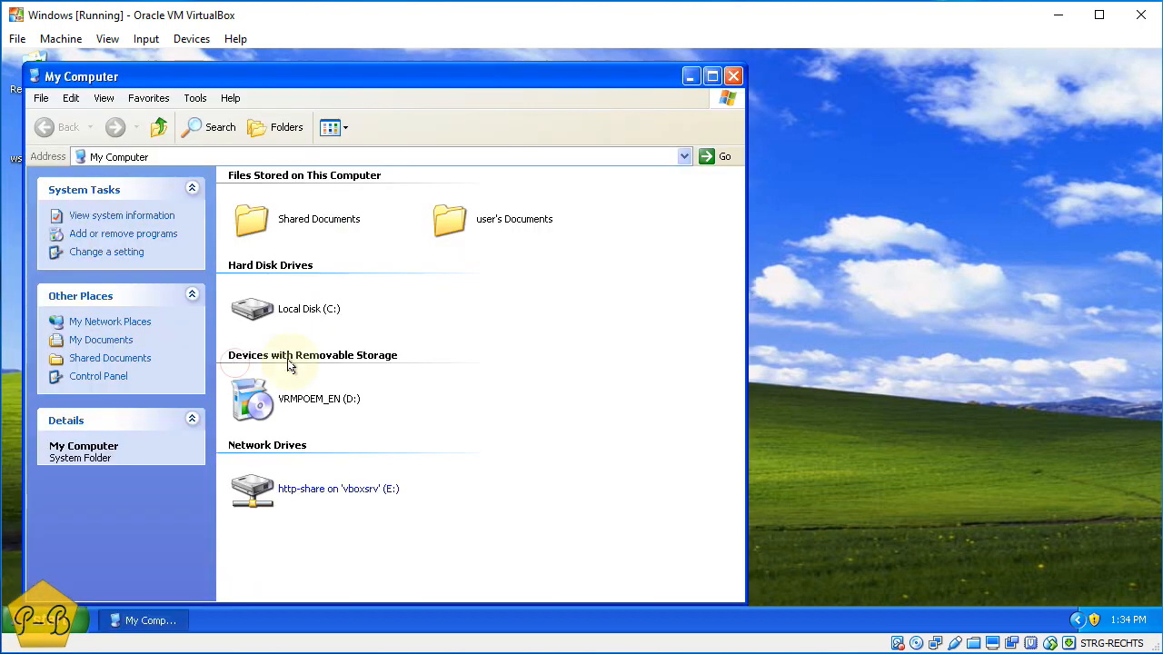
{"action": "left_click", "coordinate": [275, 137]}
{"action": "left_click", "coordinate": [62, 197]}
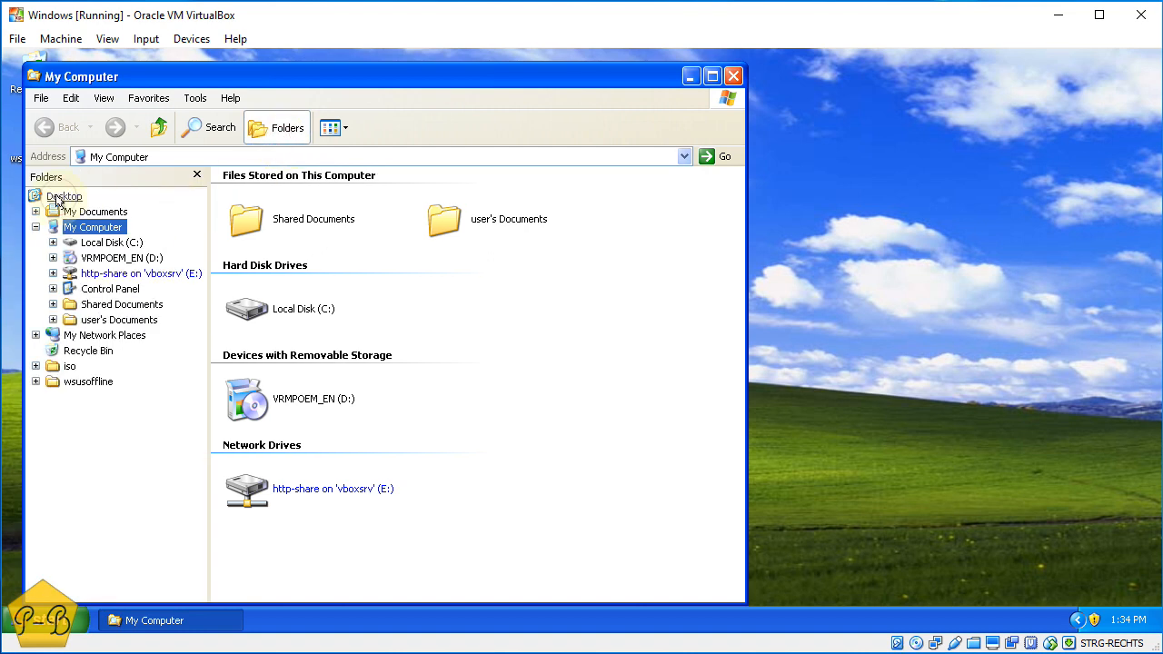
Switch the Desktop folder to Details view and copy WinLite.iso to the http-share network drive (E:)
{"action": "left_click", "coordinate": [245, 258]}
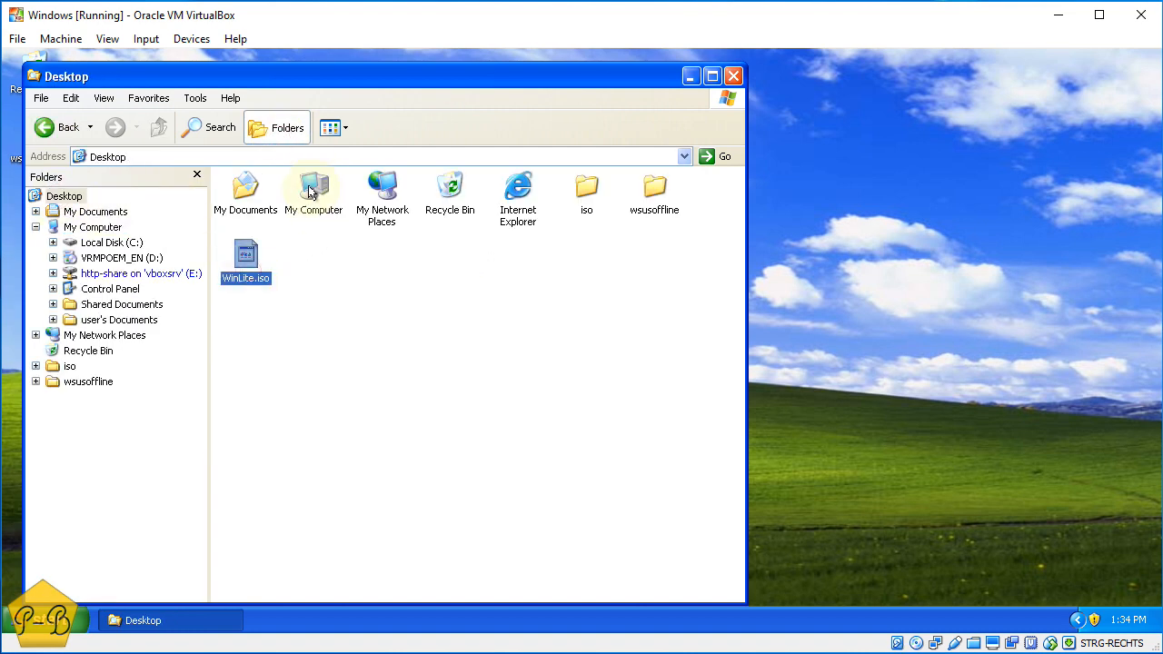
{"action": "left_click", "coordinate": [341, 128]}
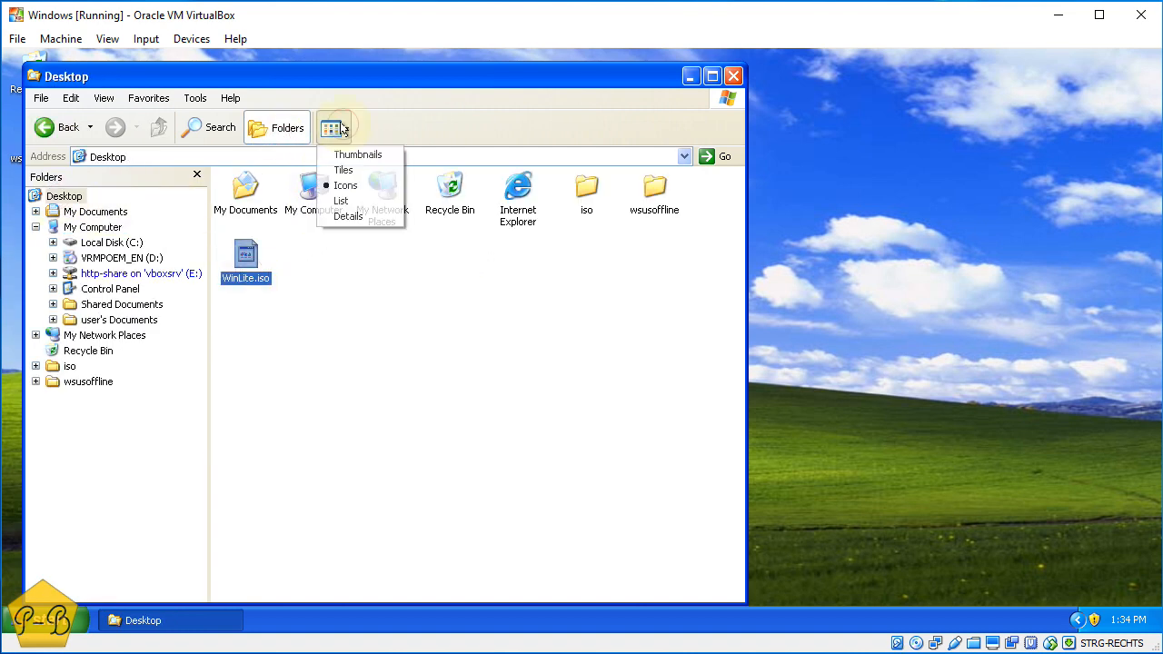
{"action": "left_click", "coordinate": [369, 219]}
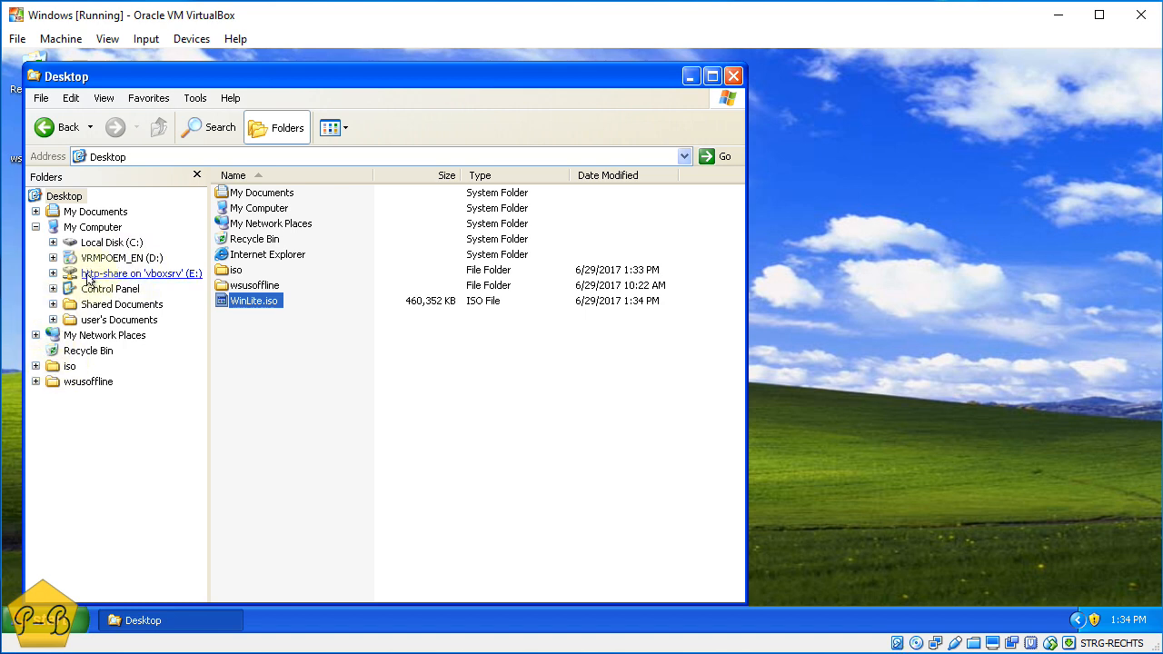
{"action": "left_click_drag", "start_coordinate": [242, 307], "coordinate": [115, 274]}
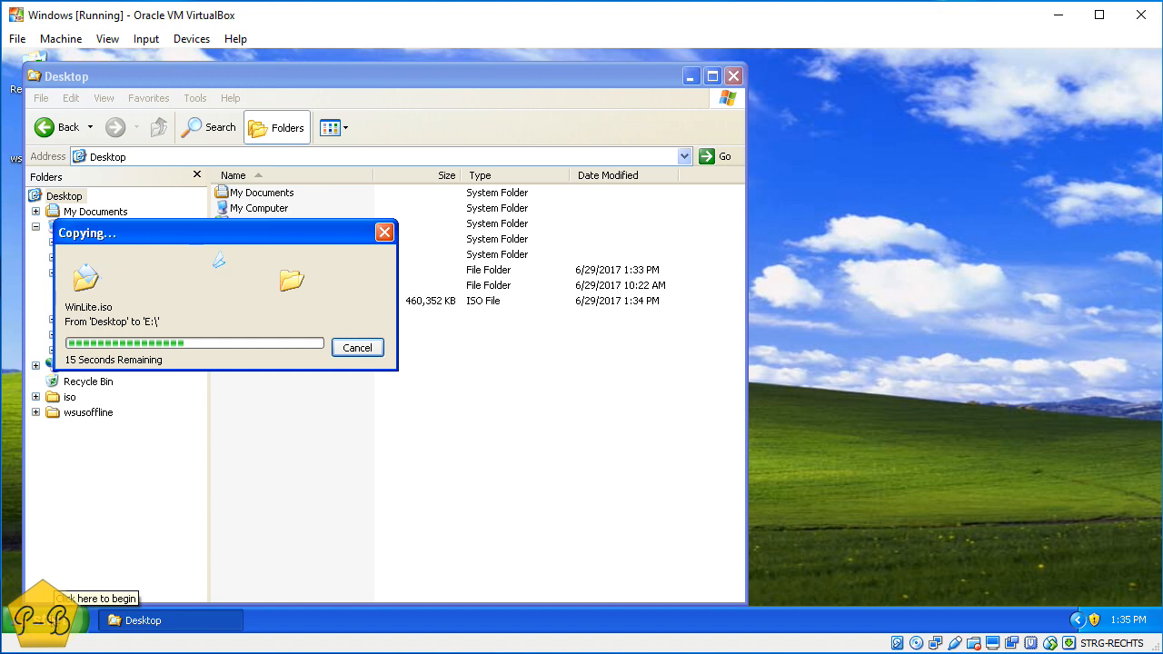
Play the animated Windows XP Tour, view its Best for Business section, and exit the tour
{"action": "left_click", "coordinate": [45, 611]}
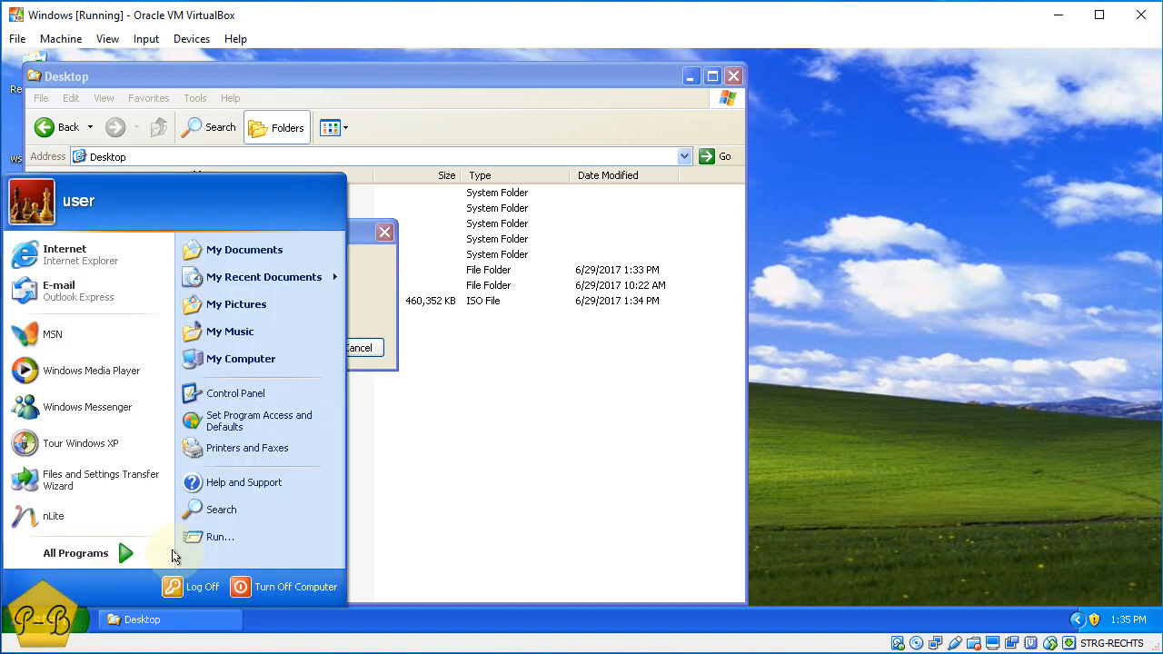
{"action": "left_click", "coordinate": [126, 445]}
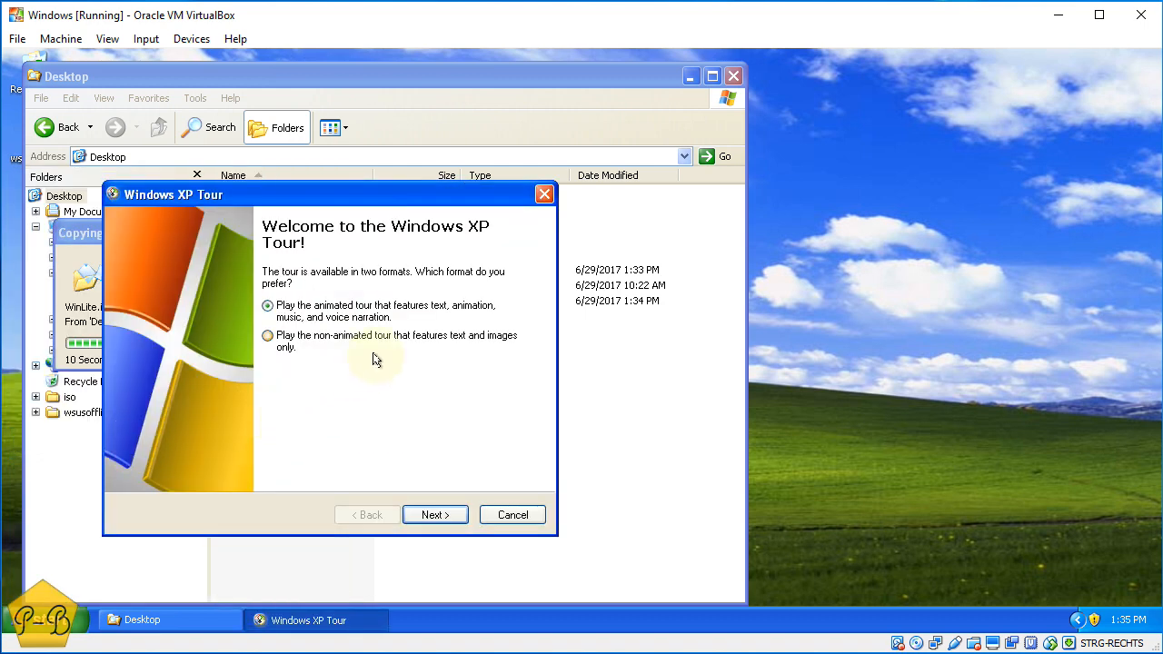
{"action": "left_click", "coordinate": [434, 511]}
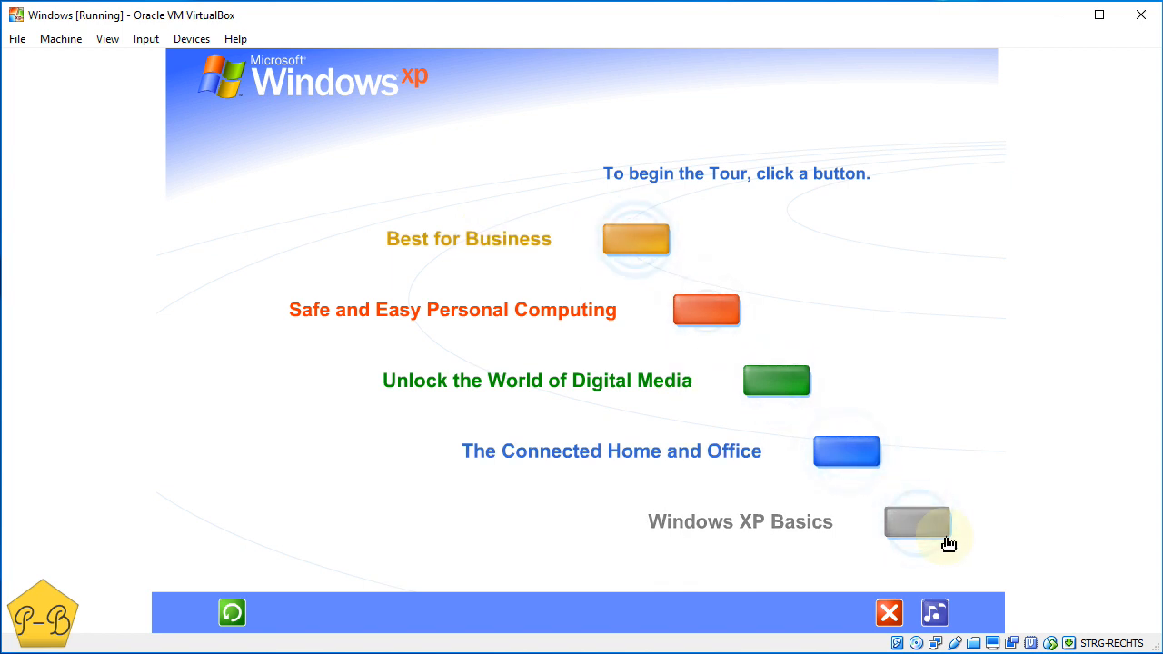
{"action": "left_click", "coordinate": [887, 520]}
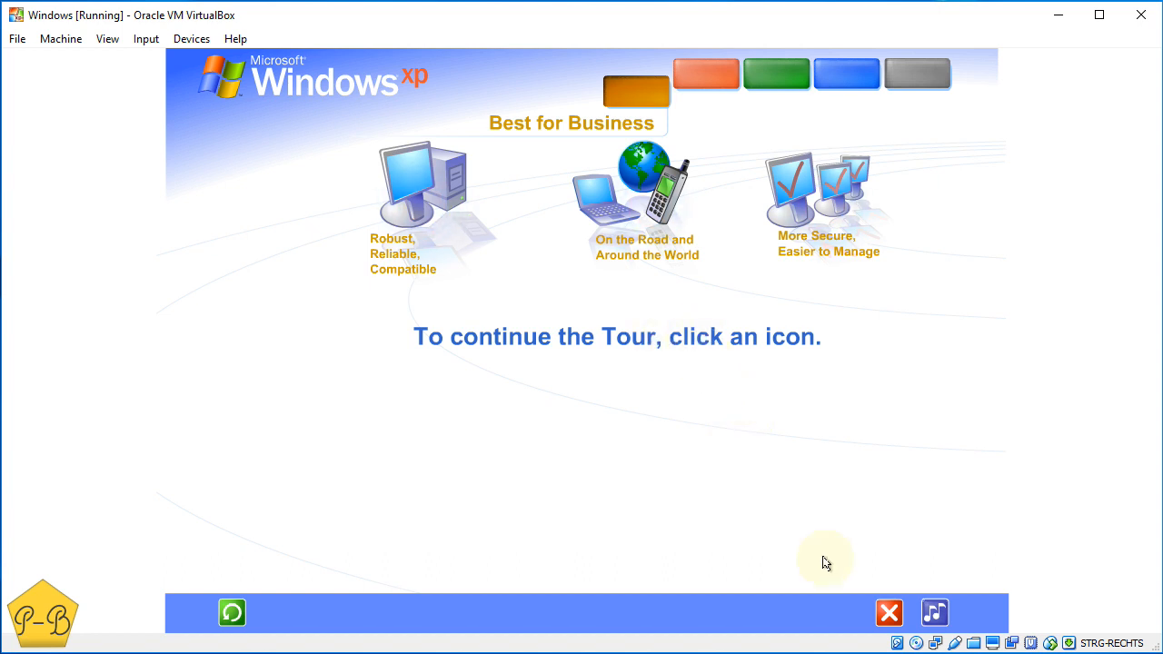
{"action": "left_click", "coordinate": [890, 613]}
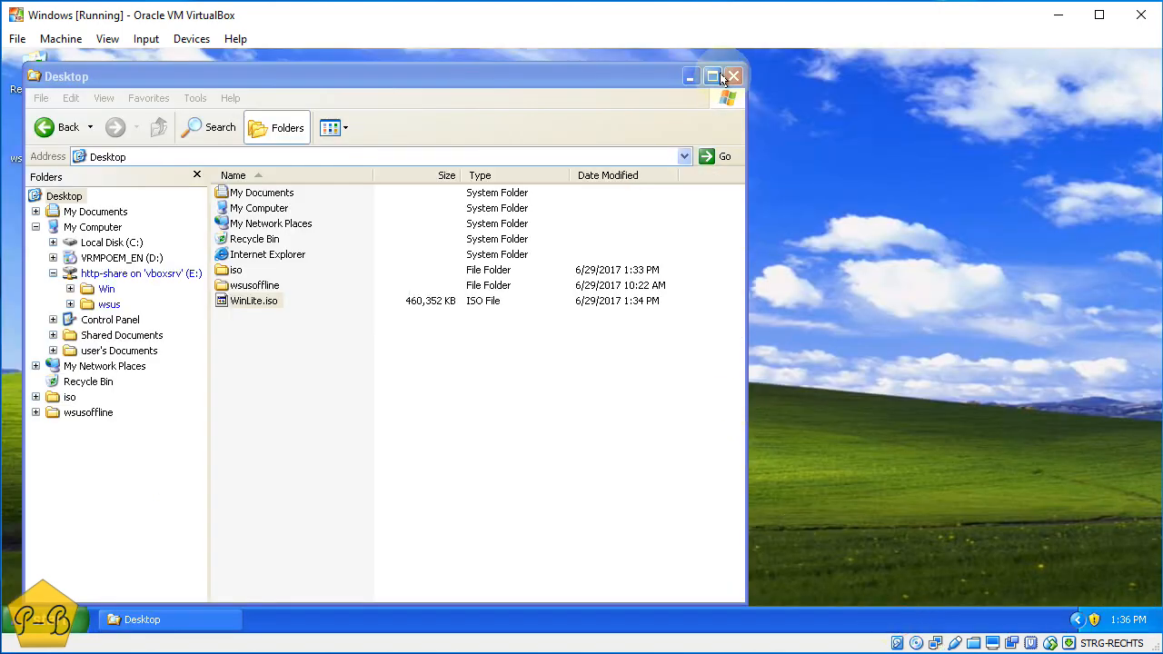
Check the copied WinLite.iso on the http-share drive (E:) and close the Explorer window
{"action": "left_click", "coordinate": [120, 275]}
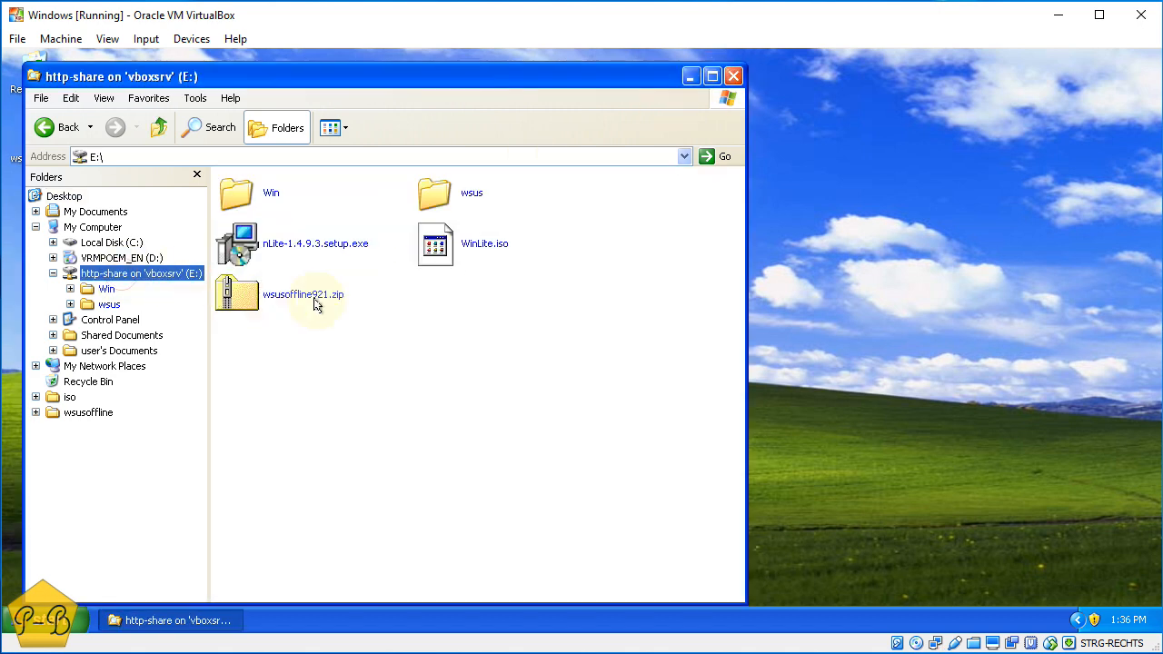
{"action": "left_click", "coordinate": [479, 255]}
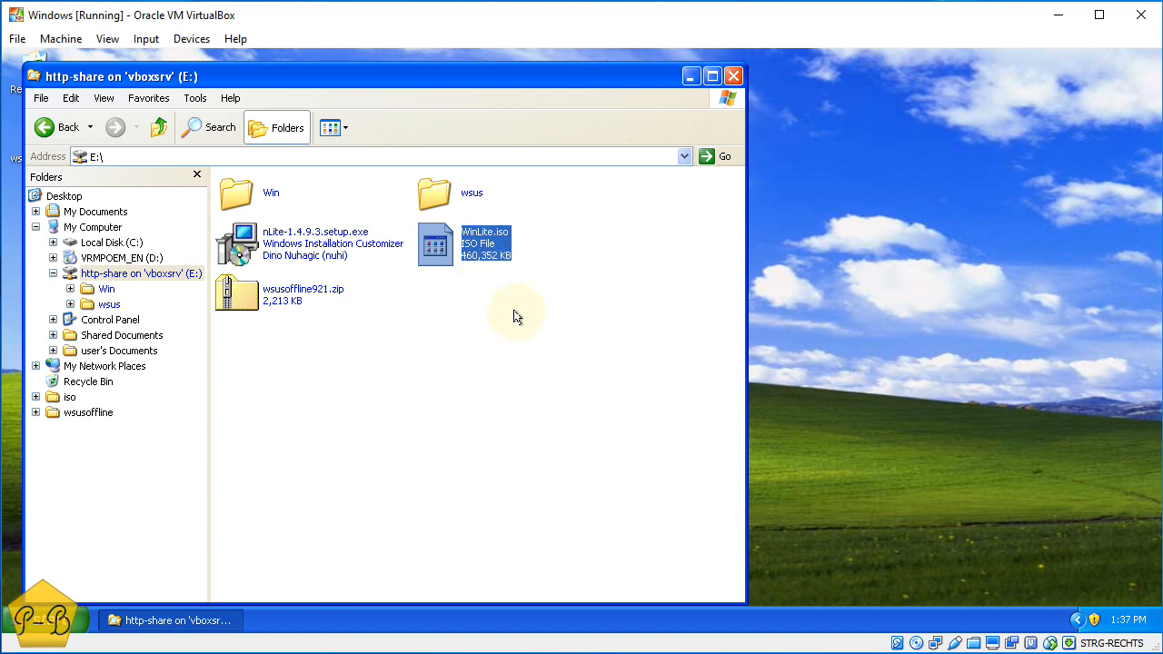
{"action": "left_click", "coordinate": [734, 76]}
Shut down the Windows XP virtual machine from within the guest system
{"action": "left_click", "coordinate": [41, 619]}
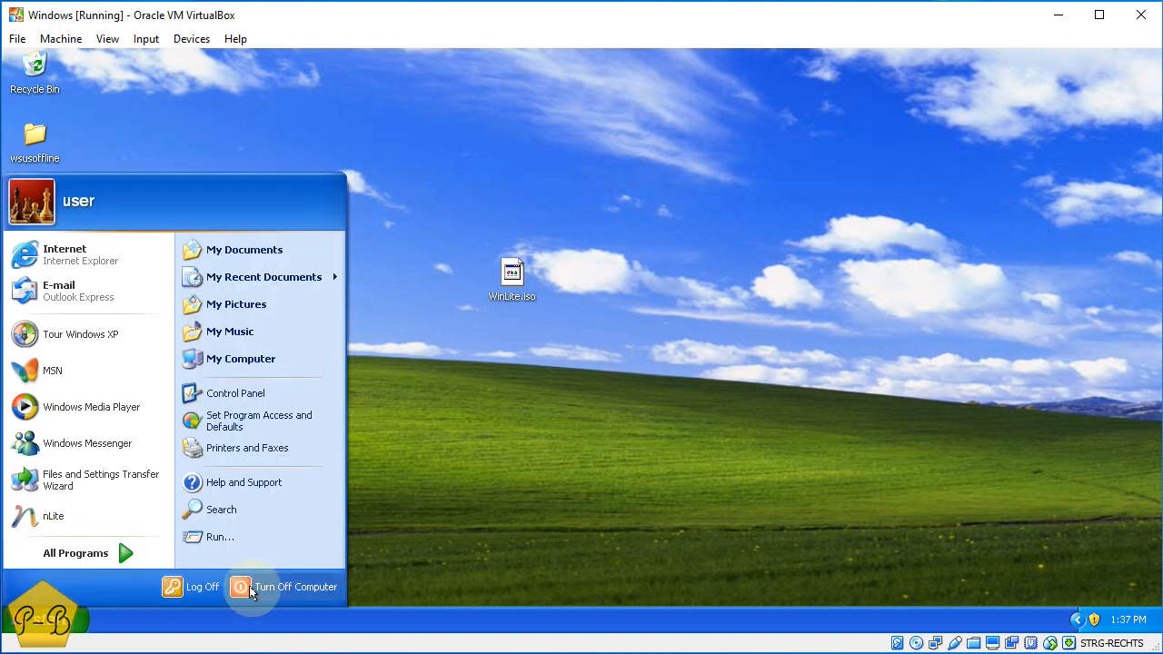
{"action": "left_click", "coordinate": [271, 591]}
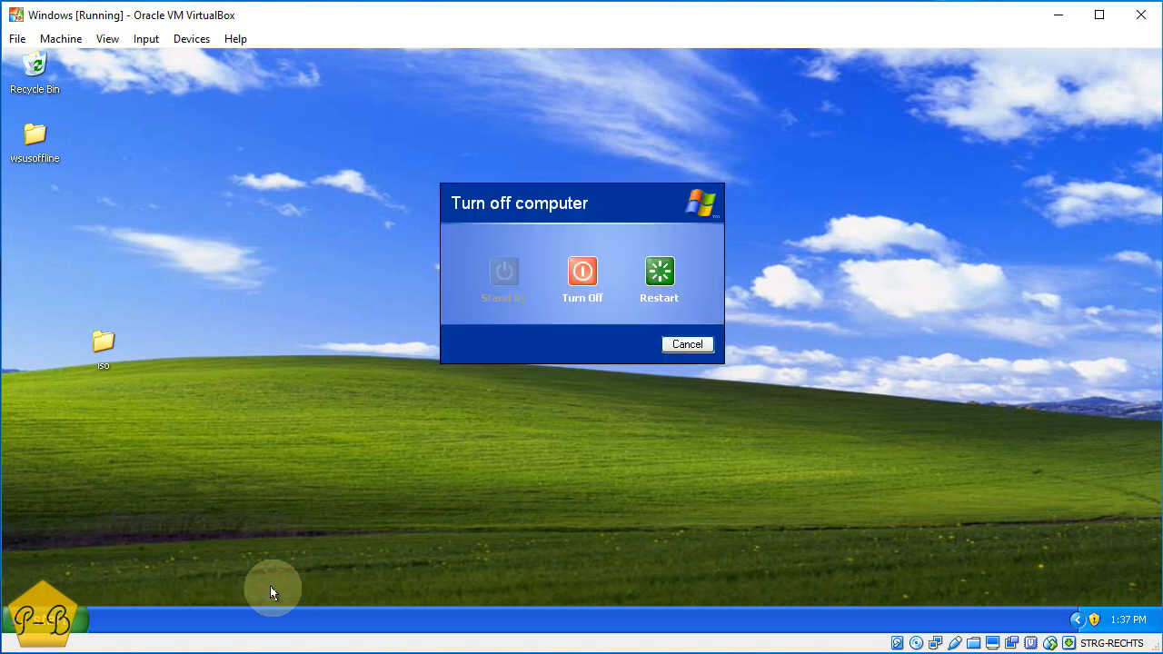
{"action": "left_click", "coordinate": [585, 270]}
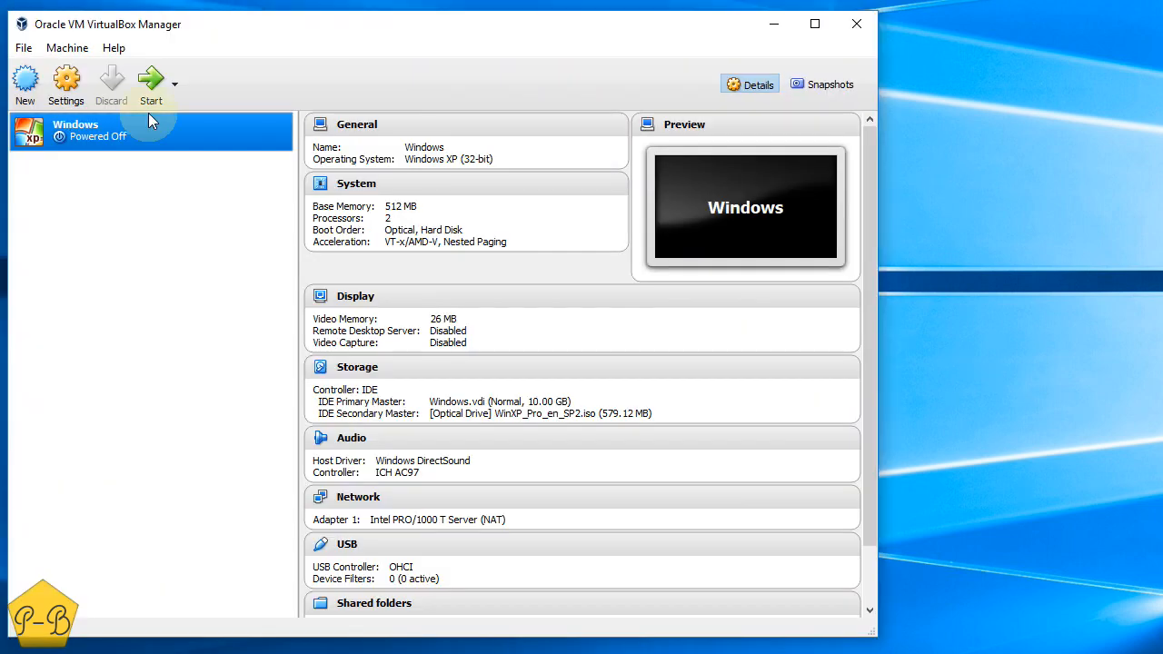
Remove the powered-off Windows virtual machine from VirtualBox Manager and delete all its files
{"action": "right_click", "coordinate": [80, 134]}
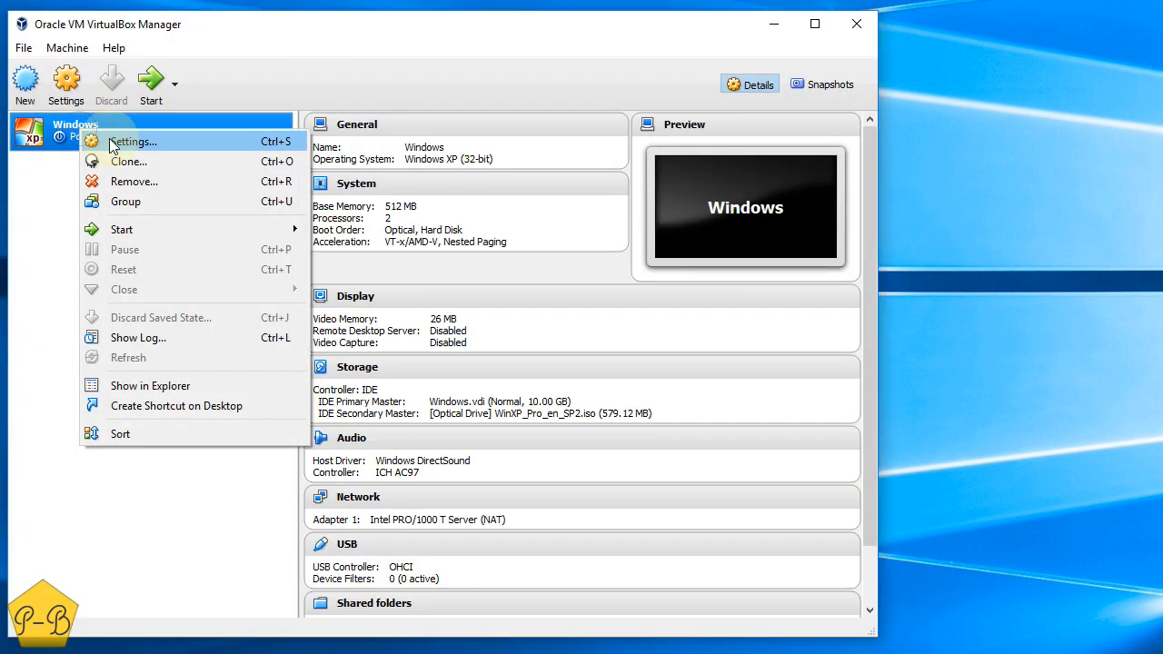
{"action": "left_click", "coordinate": [175, 181]}
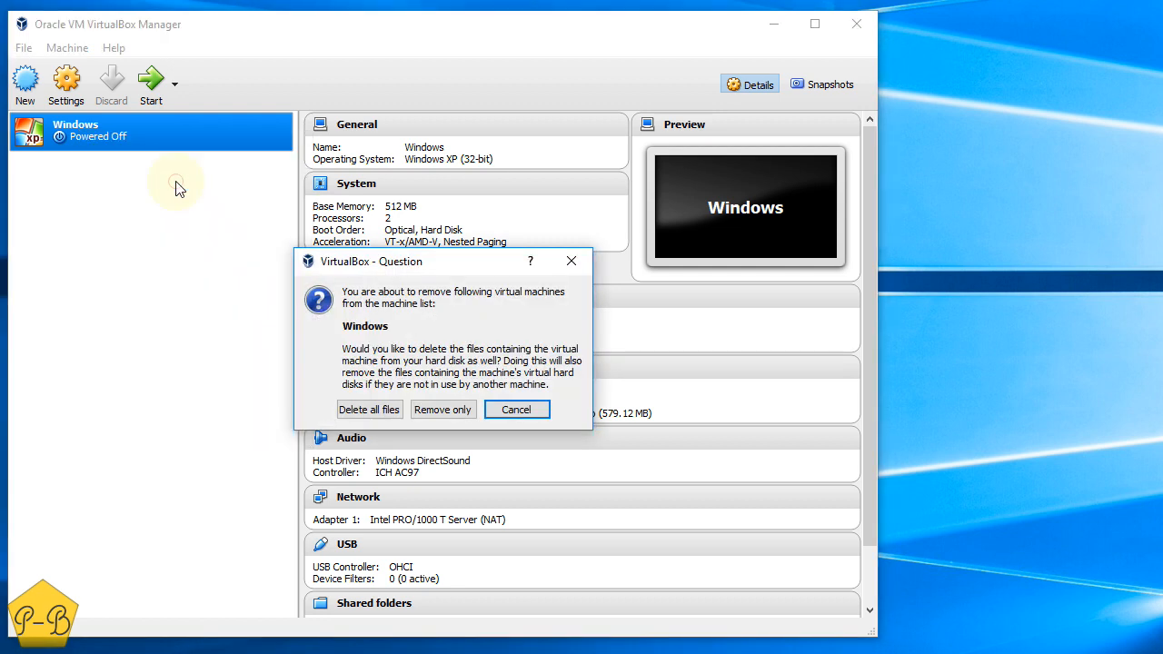
{"action": "left_click", "coordinate": [379, 413]}
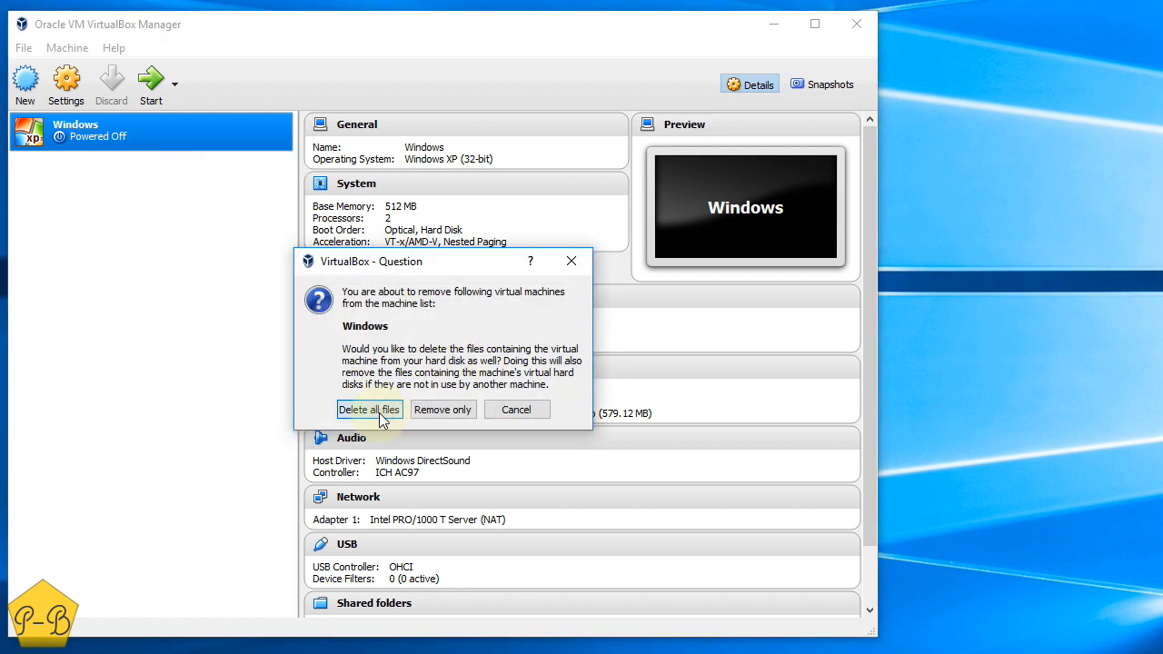